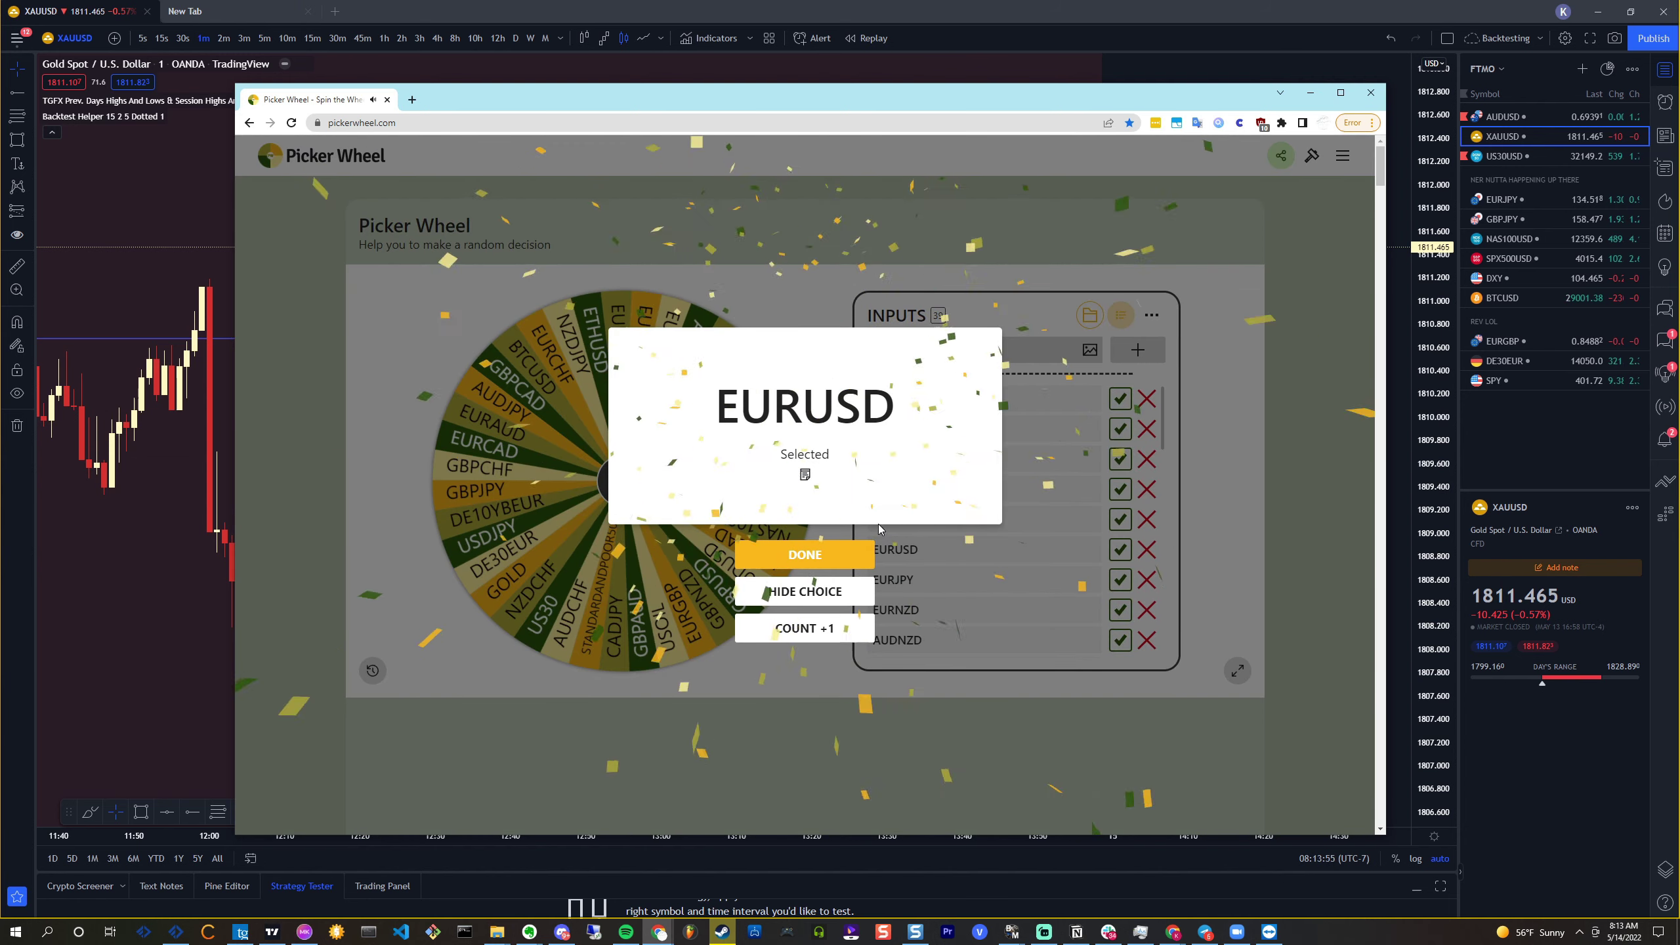
Close the EURUSD result, load the Daysoftheweek list, spin the wheel for a random date and close its result
left_click(859, 560)
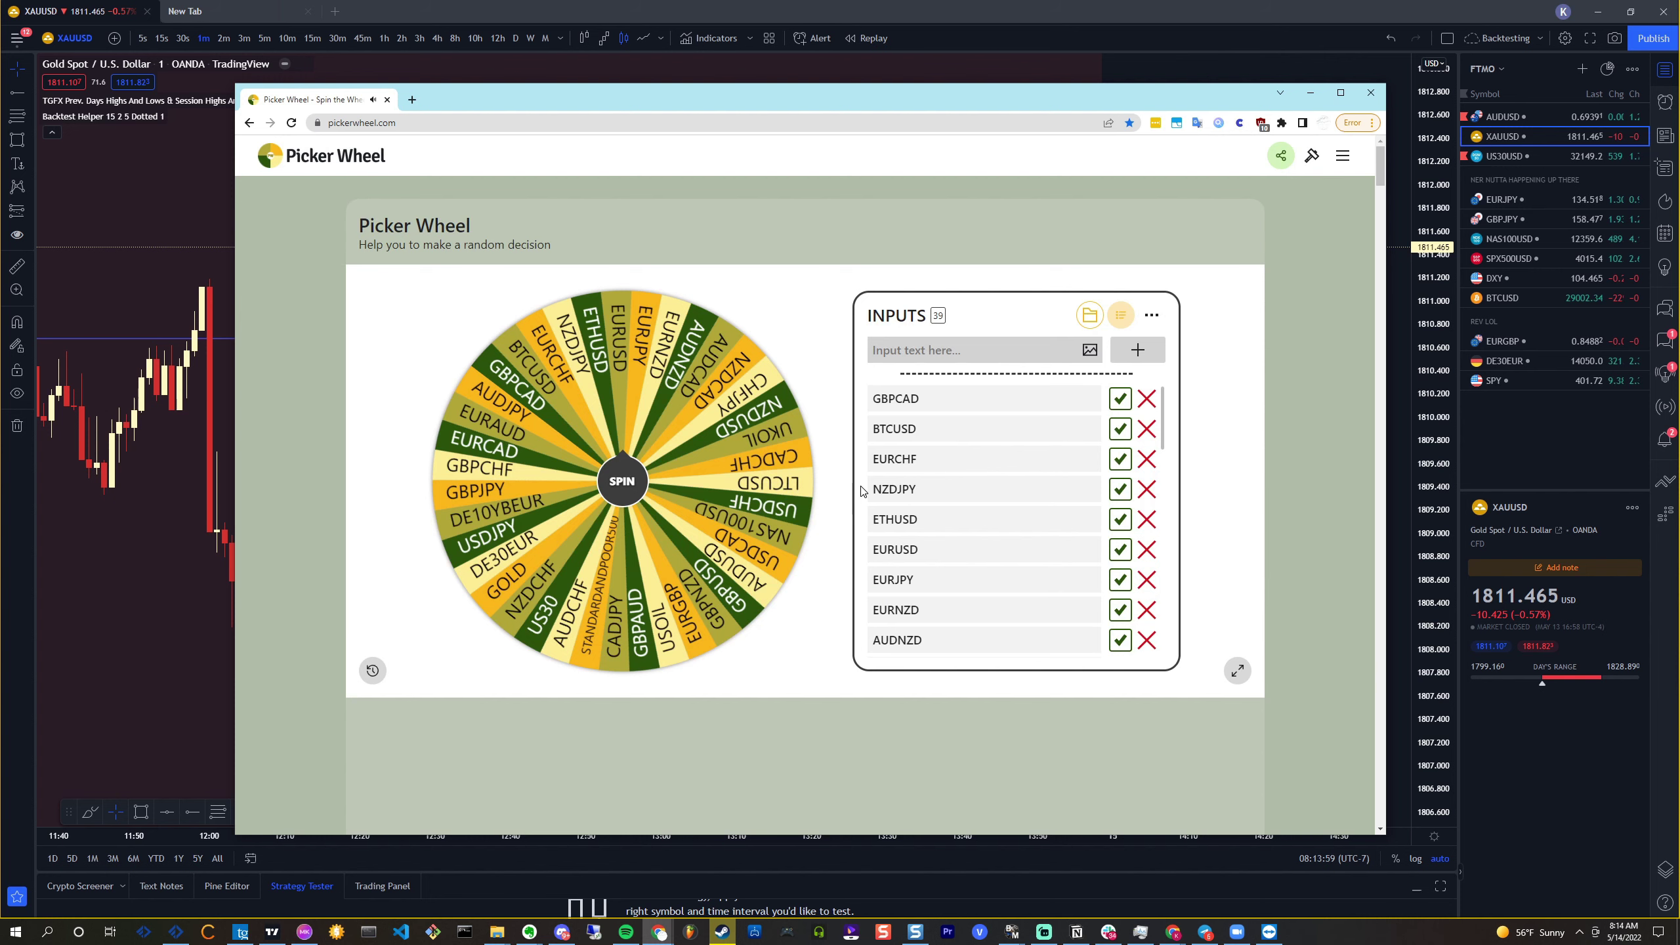
left_click(1057, 346)
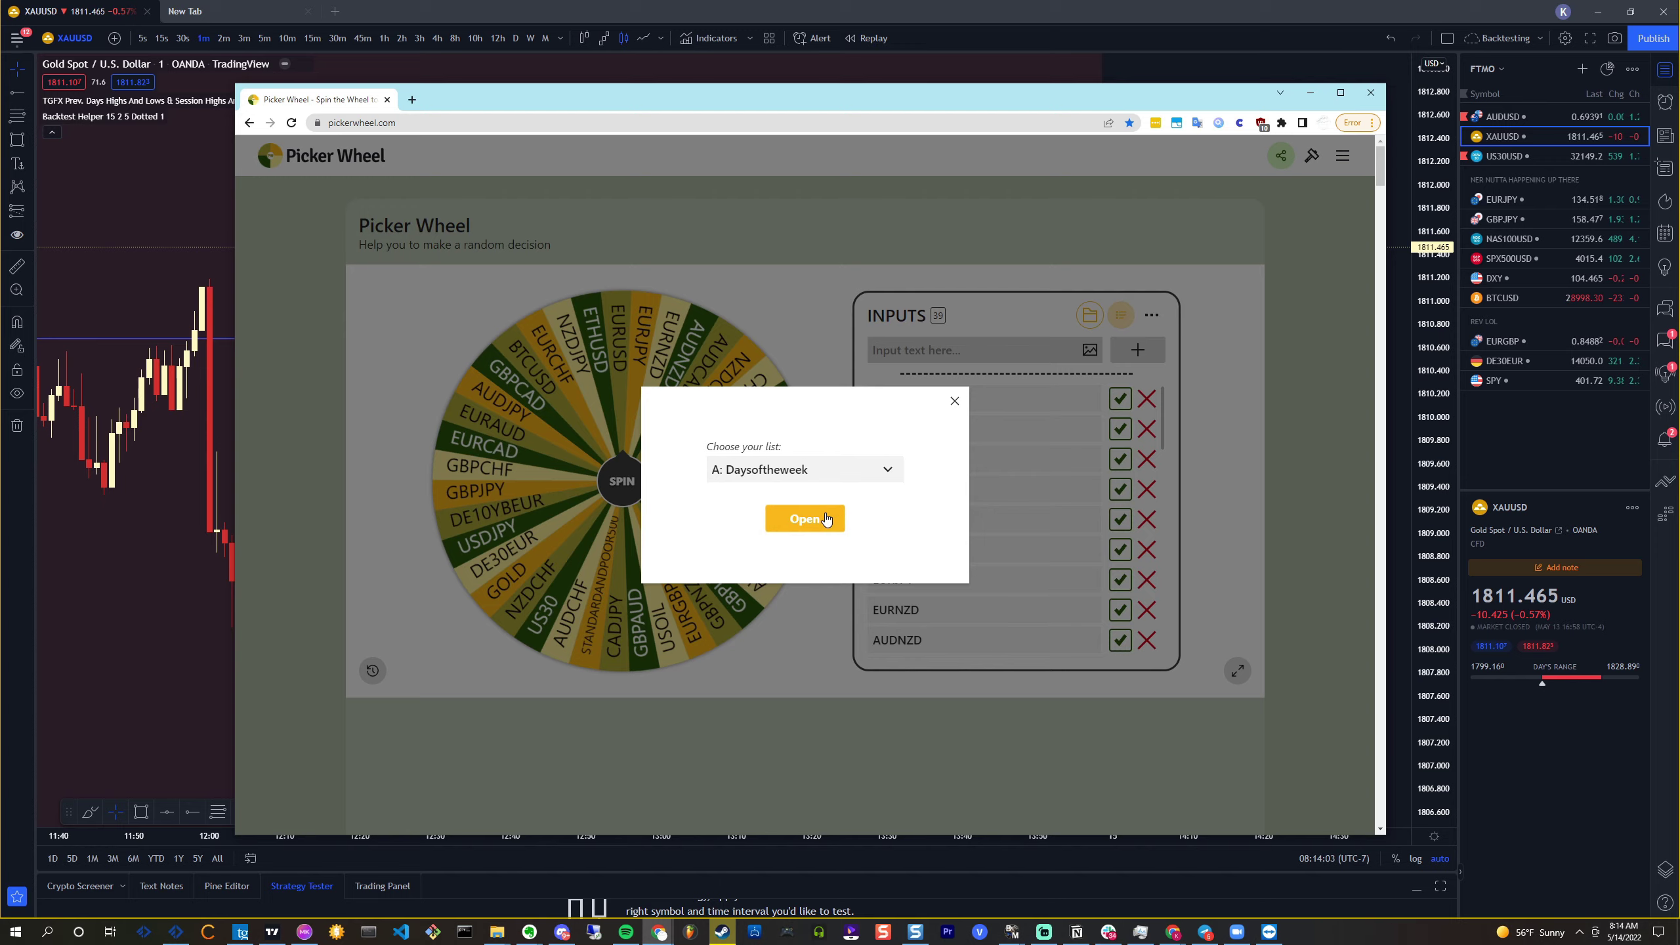
left_click(826, 519)
left_click(615, 481)
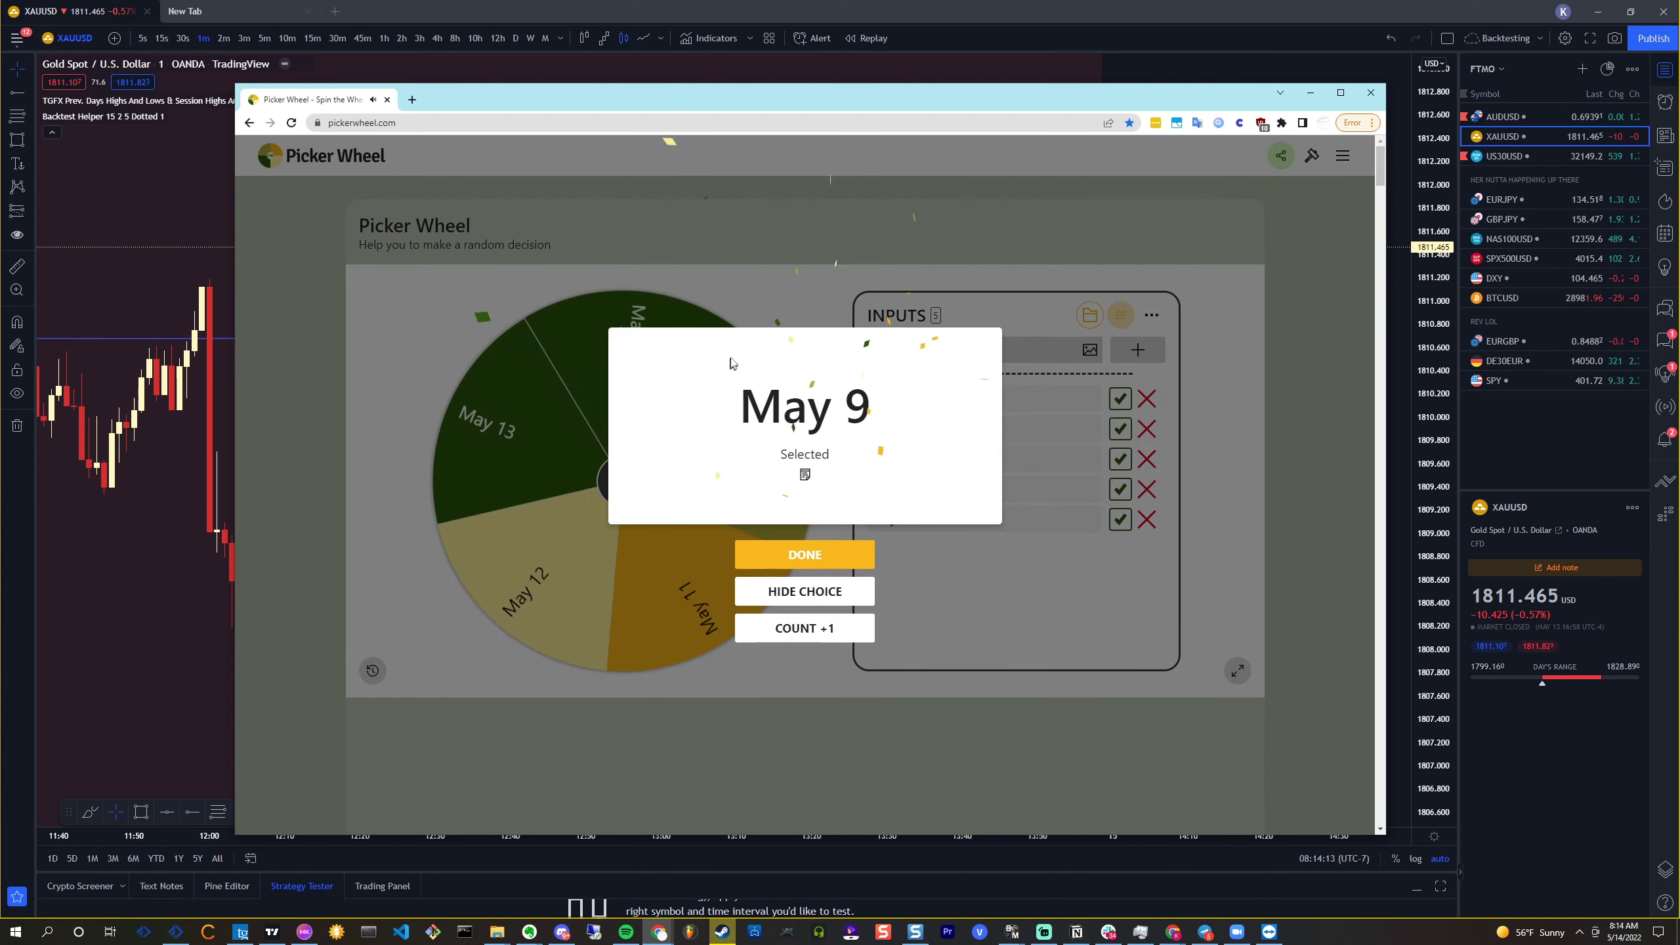
left_click(839, 559)
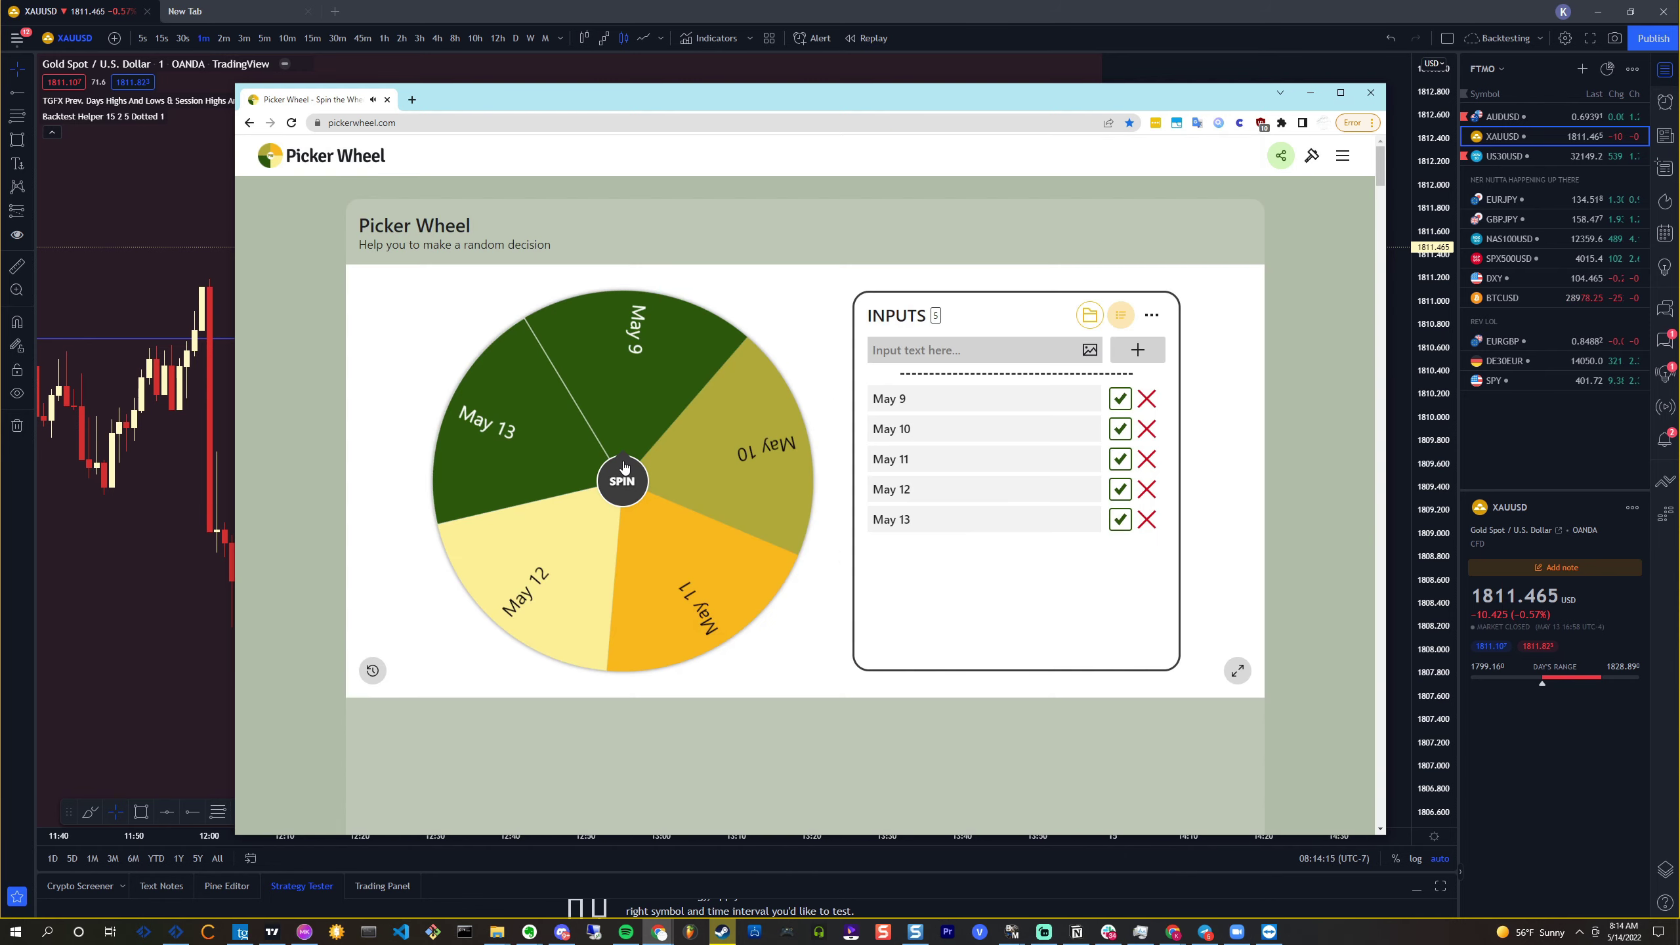
Switch to TradingView and load the OANDA EURUSD symbol on the chart
left_click(210, 394)
type("EURUSD")
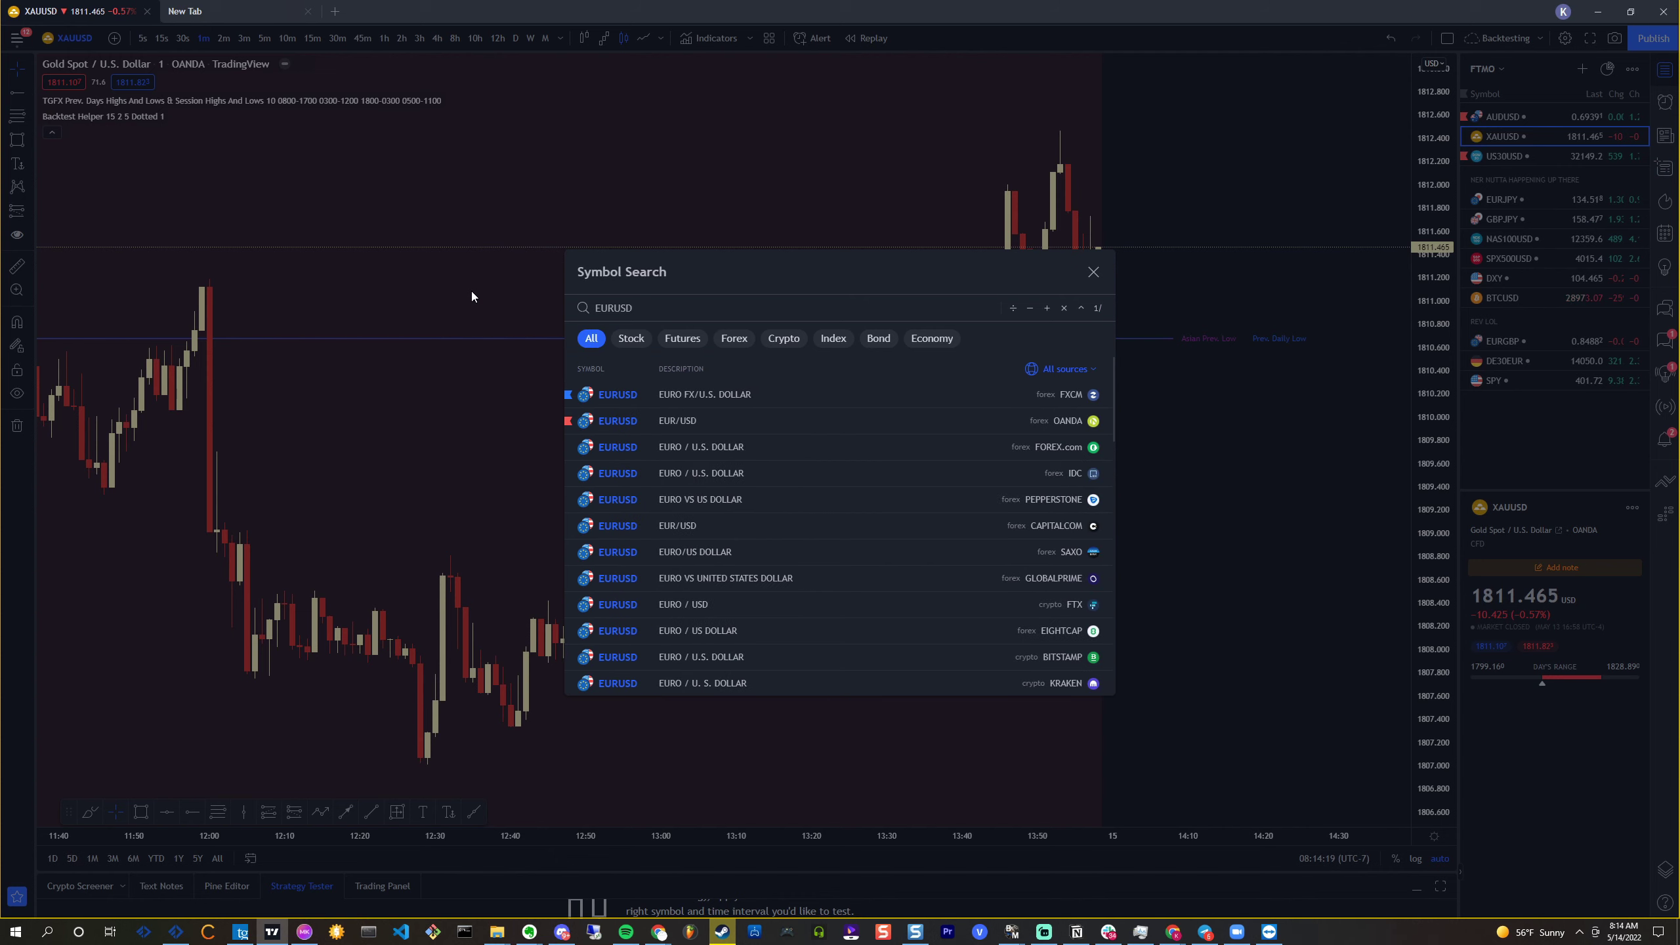
key("Return")
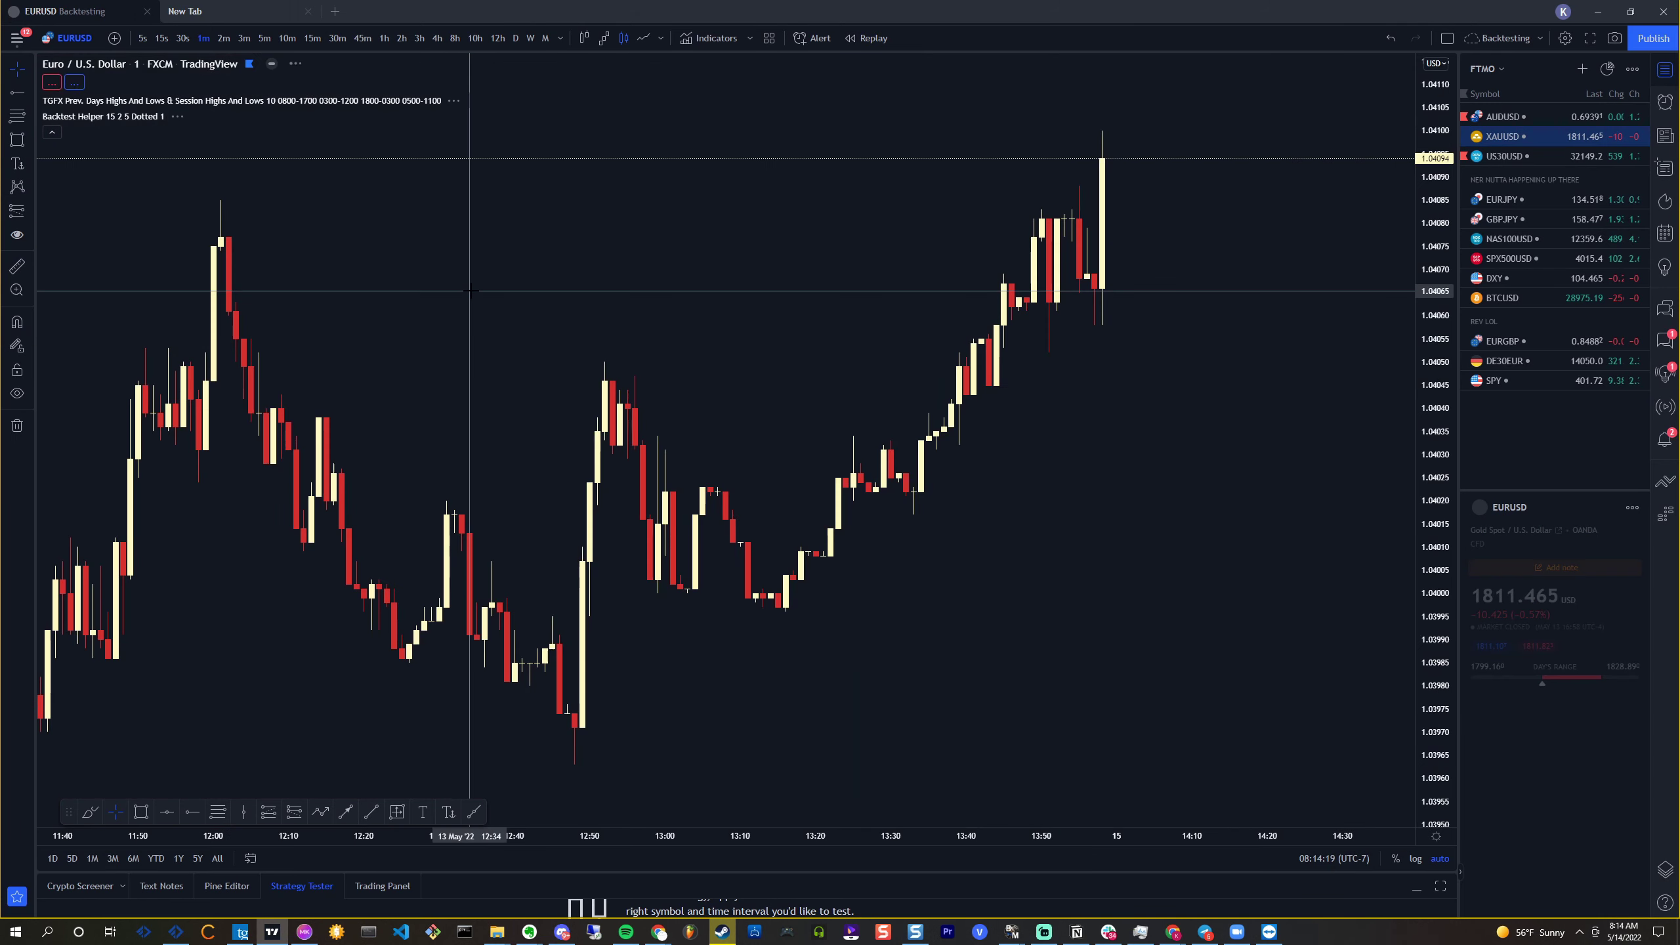
type("EURUSD")
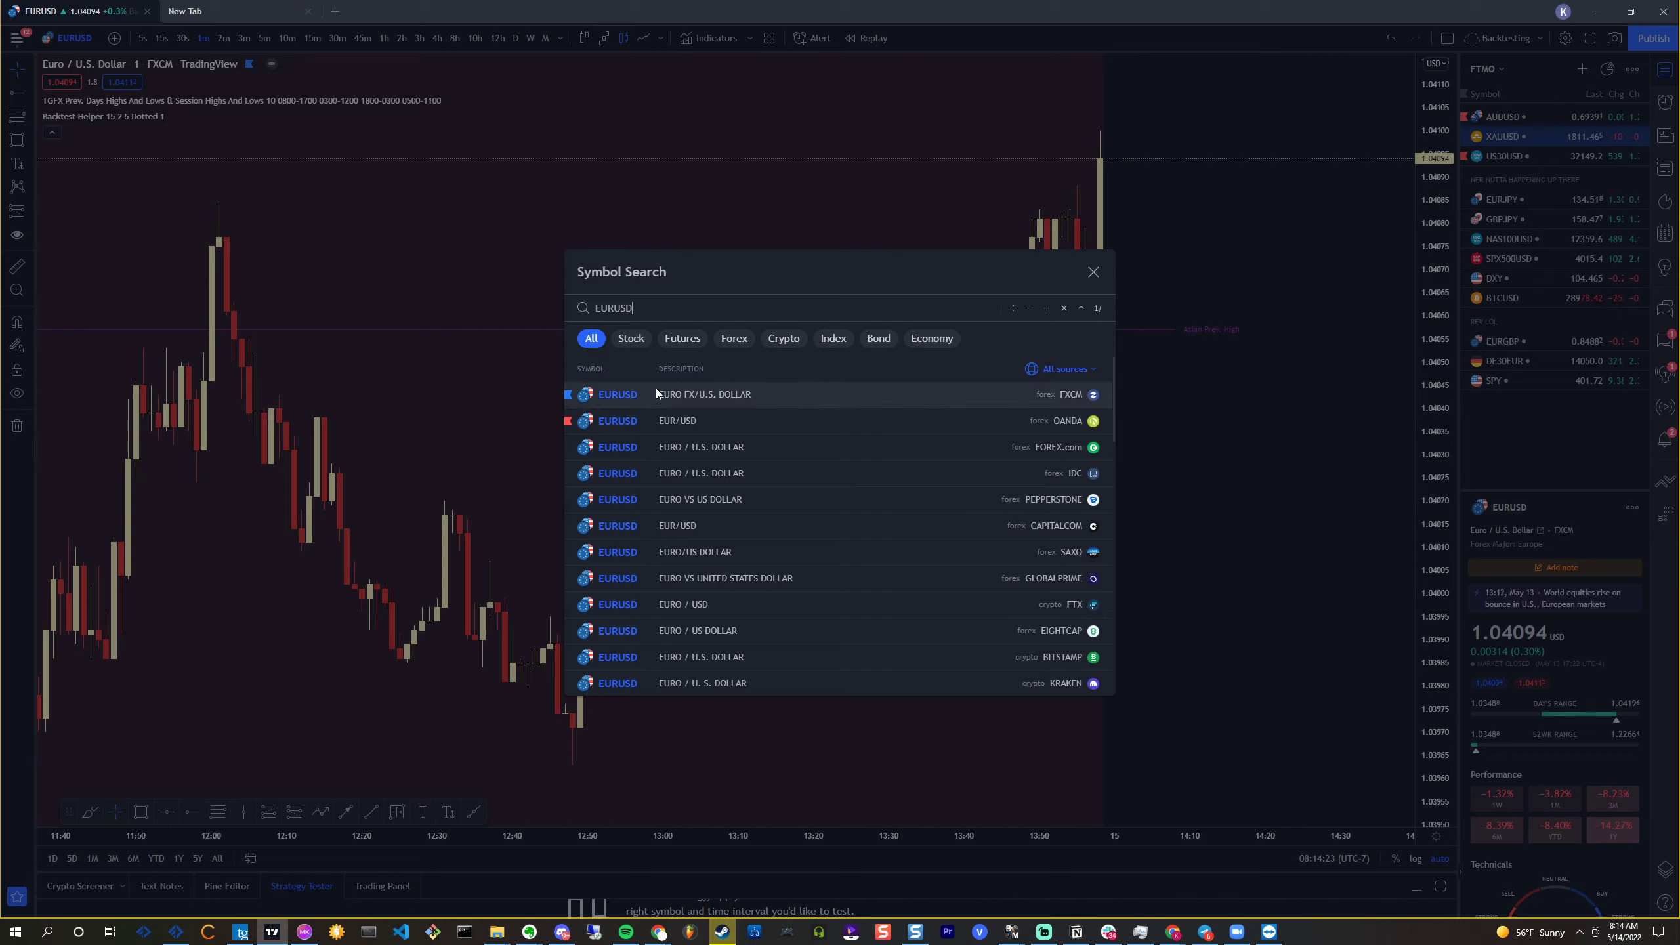
left_click(665, 420)
Remove all existing drawings from the EURUSD chart and compress its price scale
right_click(674, 364)
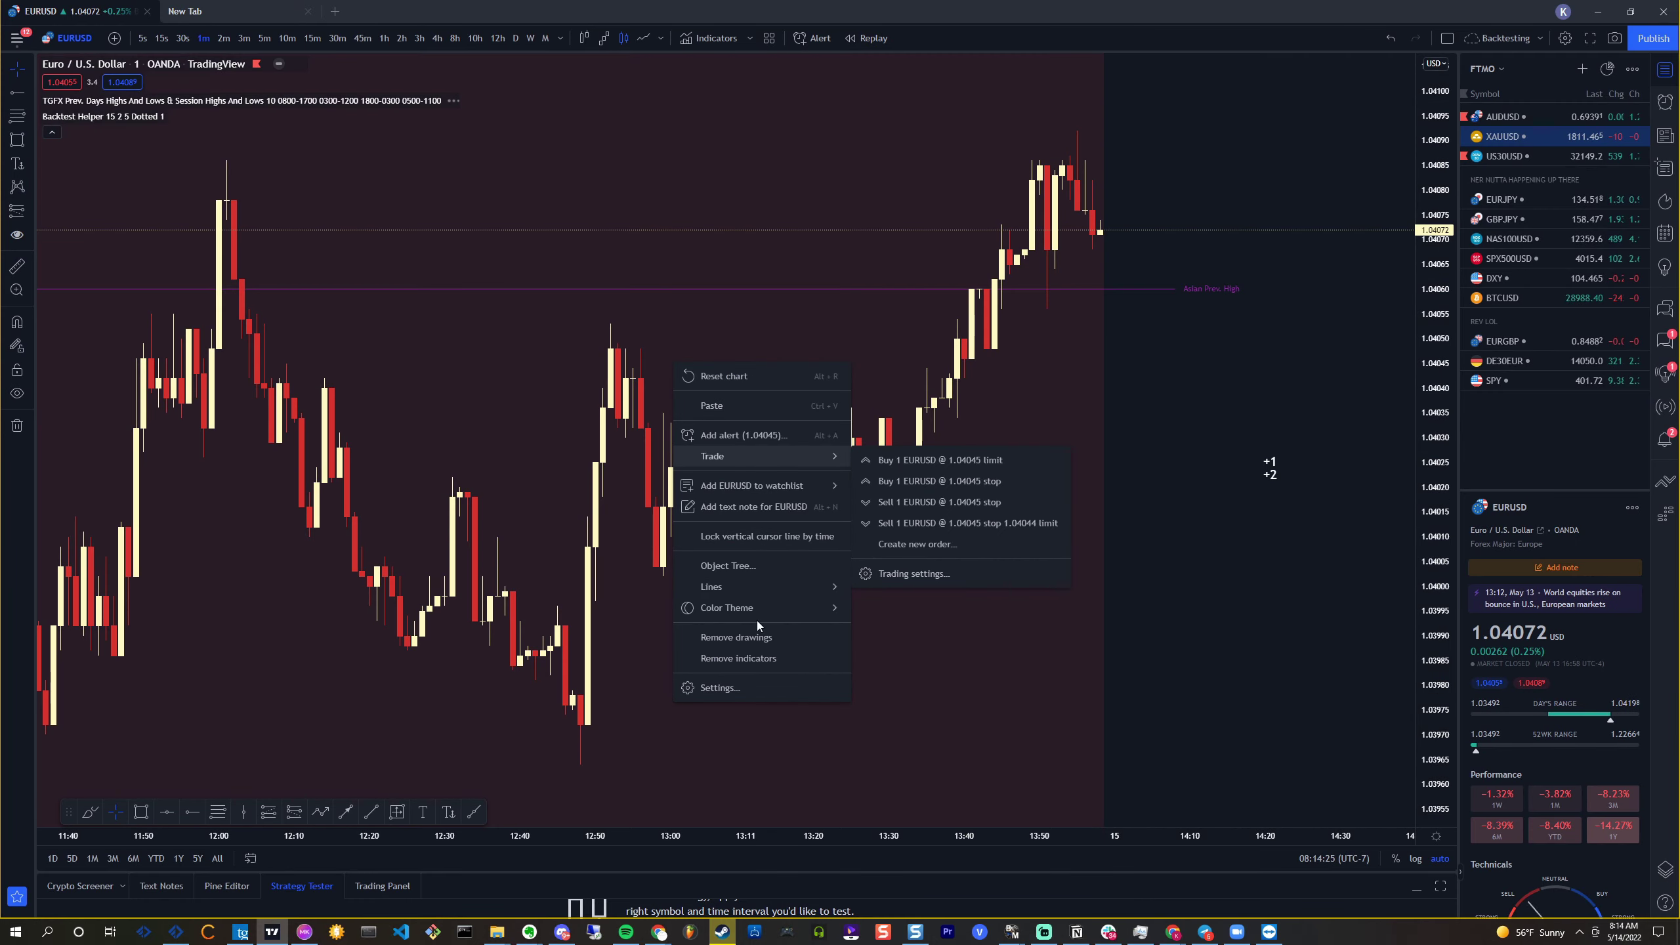
left_click(761, 638)
left_click_drag(1435, 173, 1394, 761)
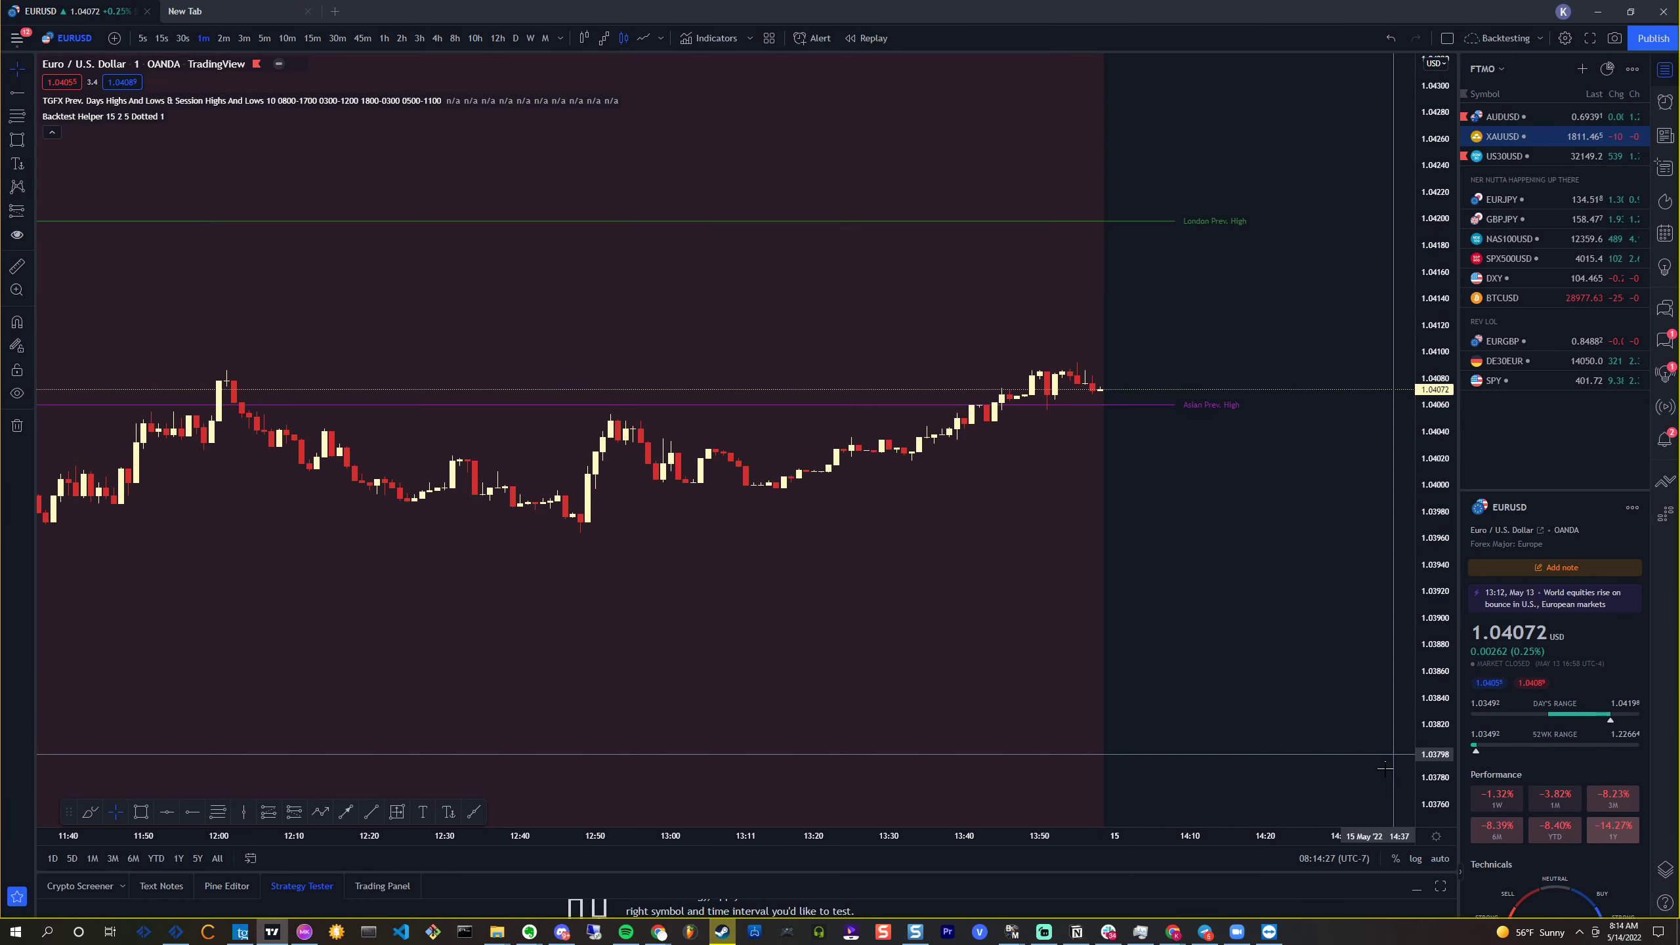
scroll(716, 366, "down", 6)
right_click(692, 374)
left_click(782, 645)
Start a Bar Replay on the EURUSD chart from 6 May 2022 at 03:45
scroll(506, 404, "down", 9)
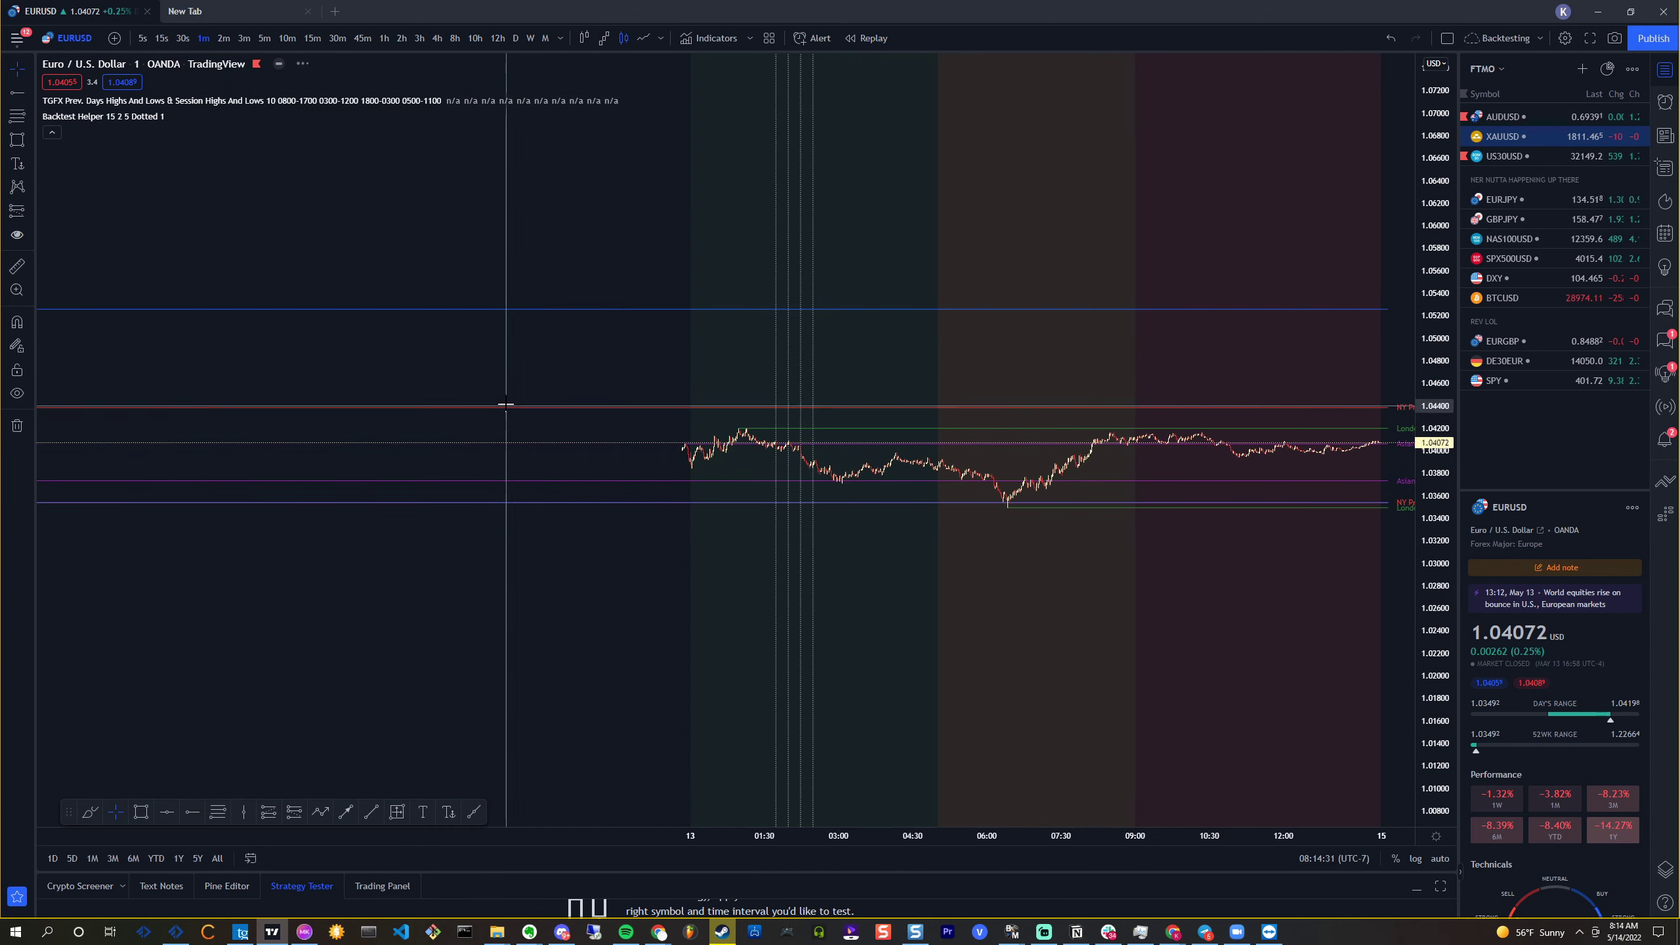
scroll(506, 404, "down", 8)
left_click_drag(532, 408, 1076, 423)
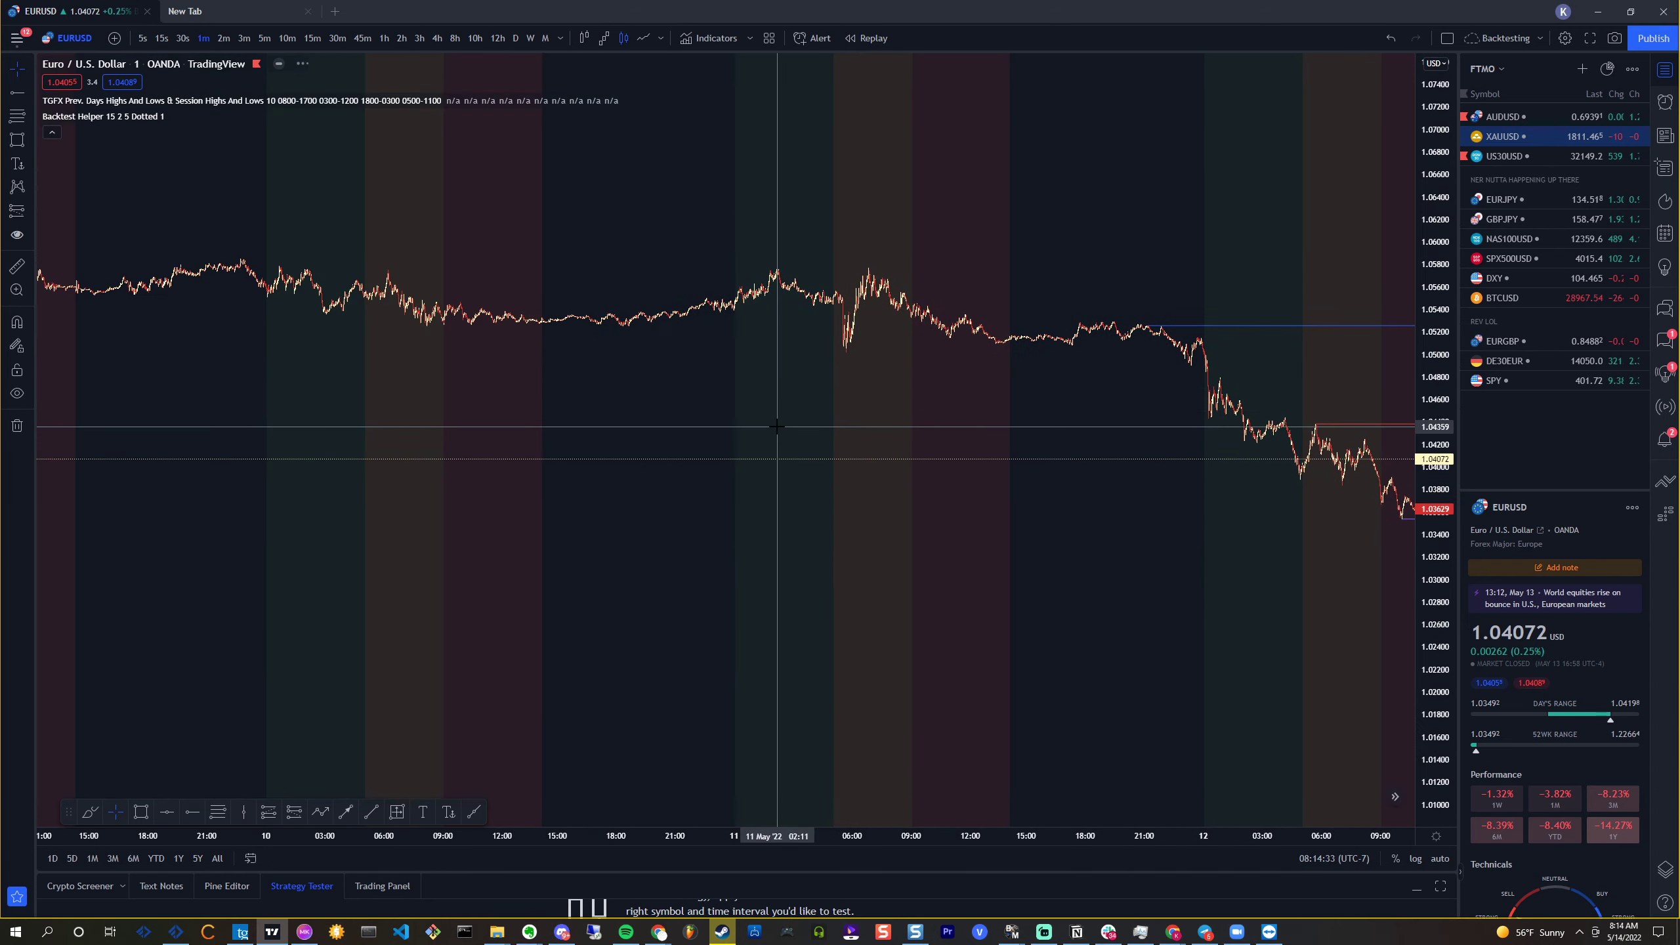
left_click_drag(170, 315, 961, 364)
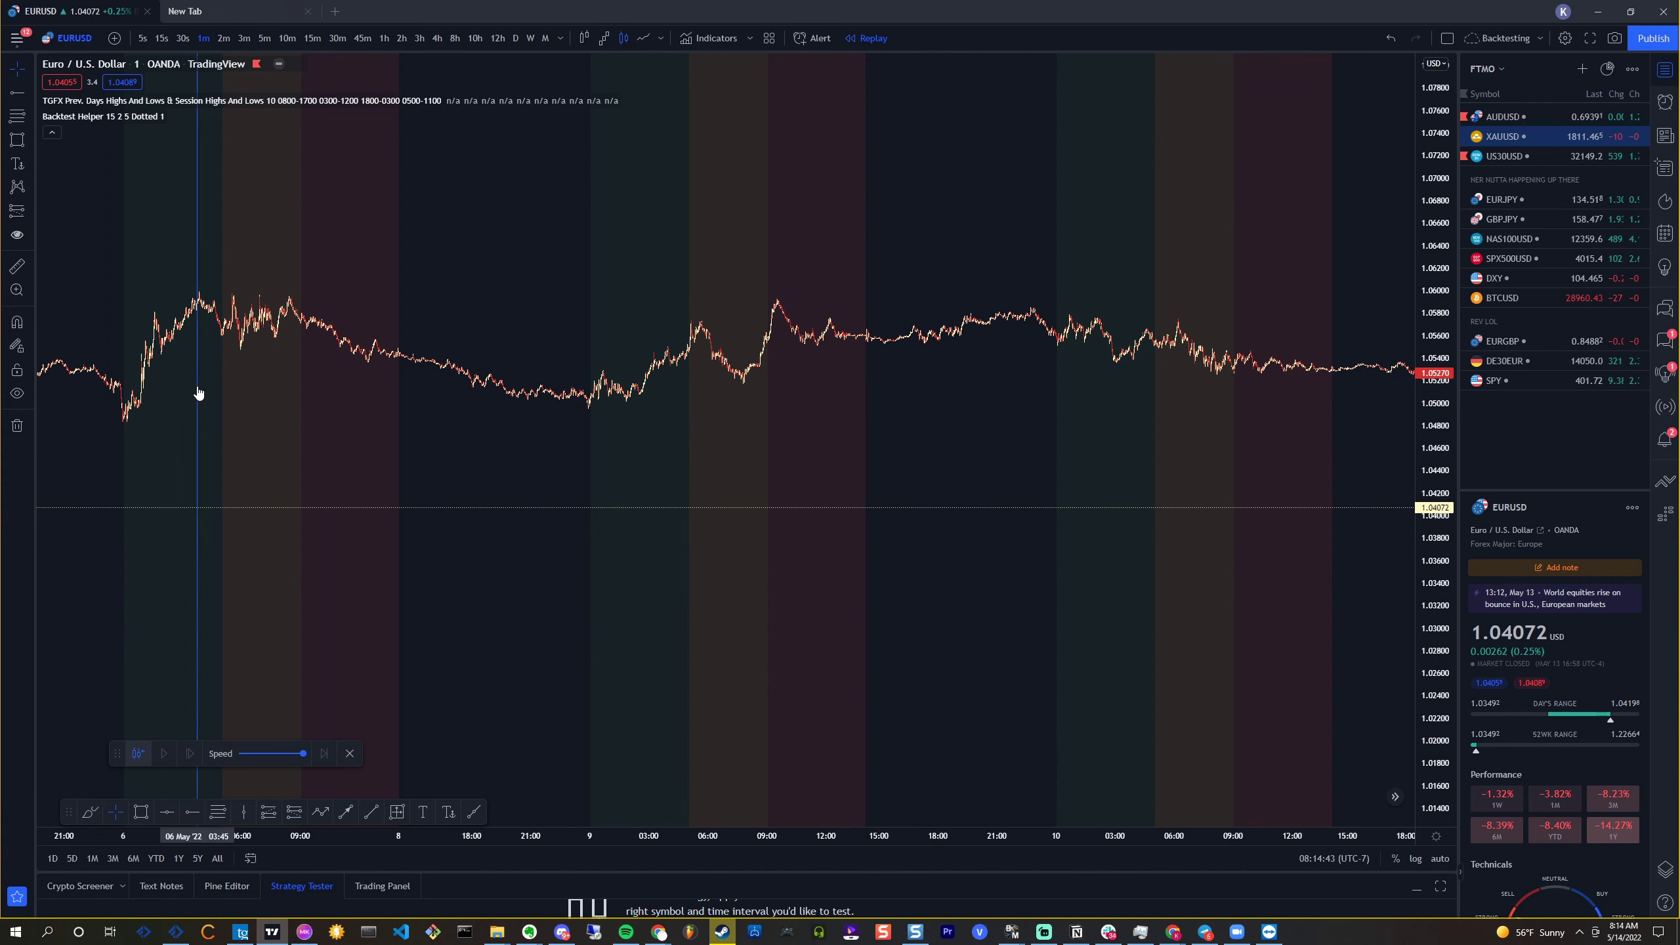
left_click(198, 393)
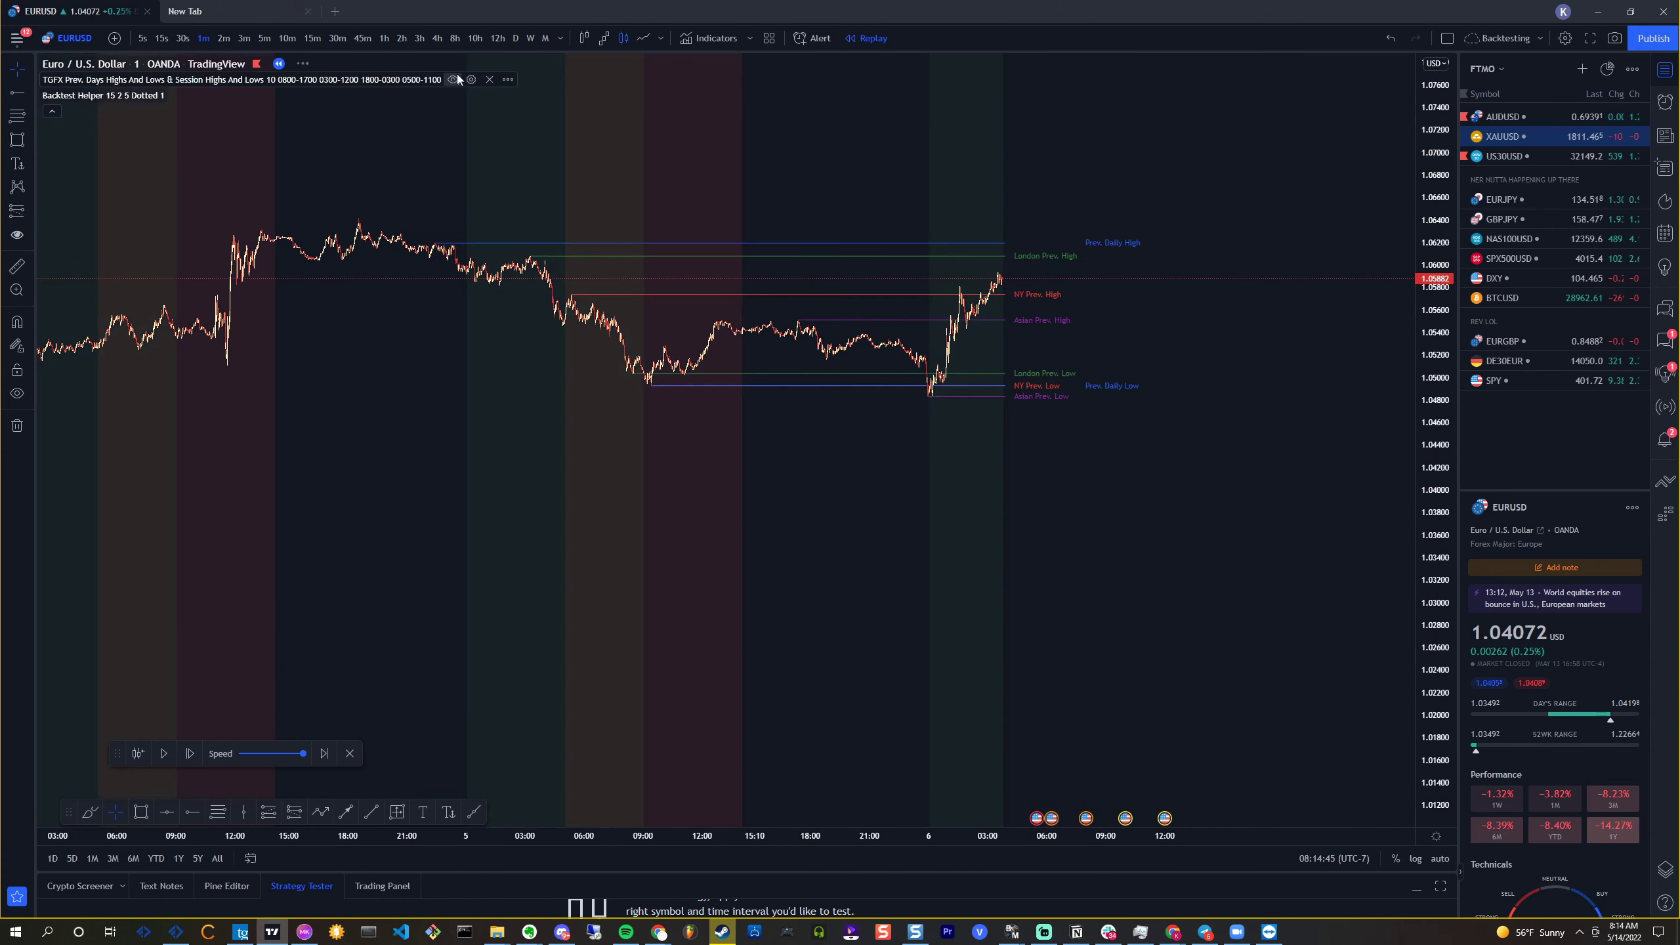
Switch the chart to the 4-hour timeframe, auto-fit the price scale and frame the late April to early May candles
left_click(441, 45)
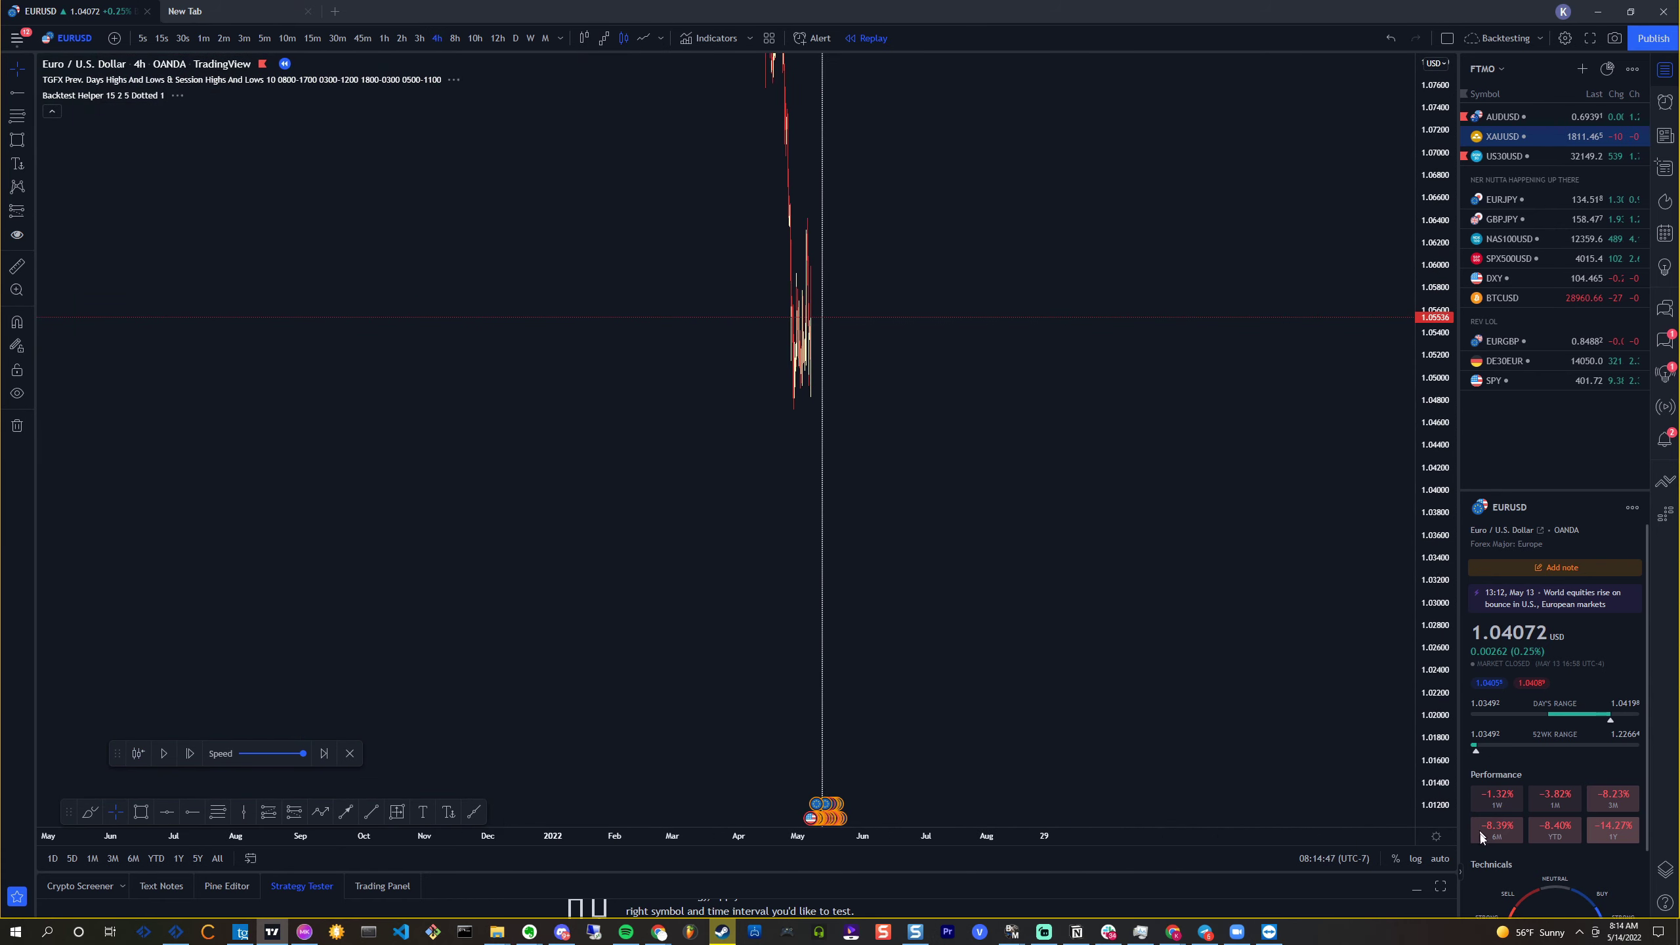
left_click(1442, 858)
scroll(632, 667, "up", 10)
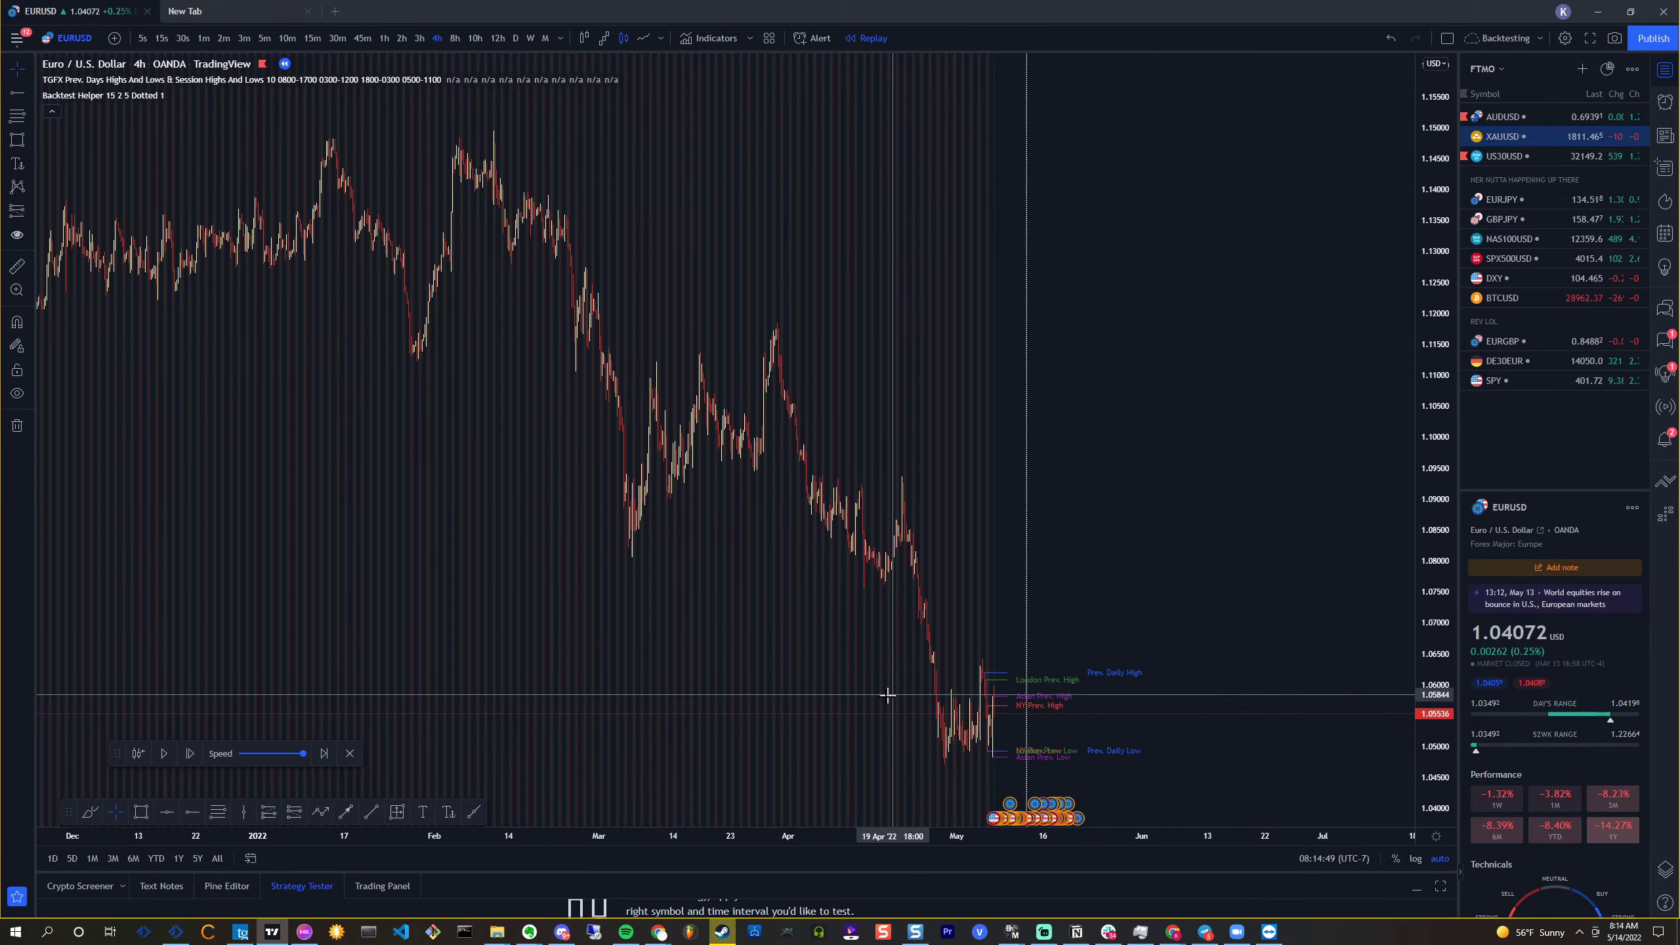
left_click_drag(568, 637, 1635, 632)
scroll(887, 660, "up", 8)
left_click_drag(896, 581, 1654, 580)
scroll(1268, 580, "down", 2)
left_click_drag(1269, 585, 922, 692)
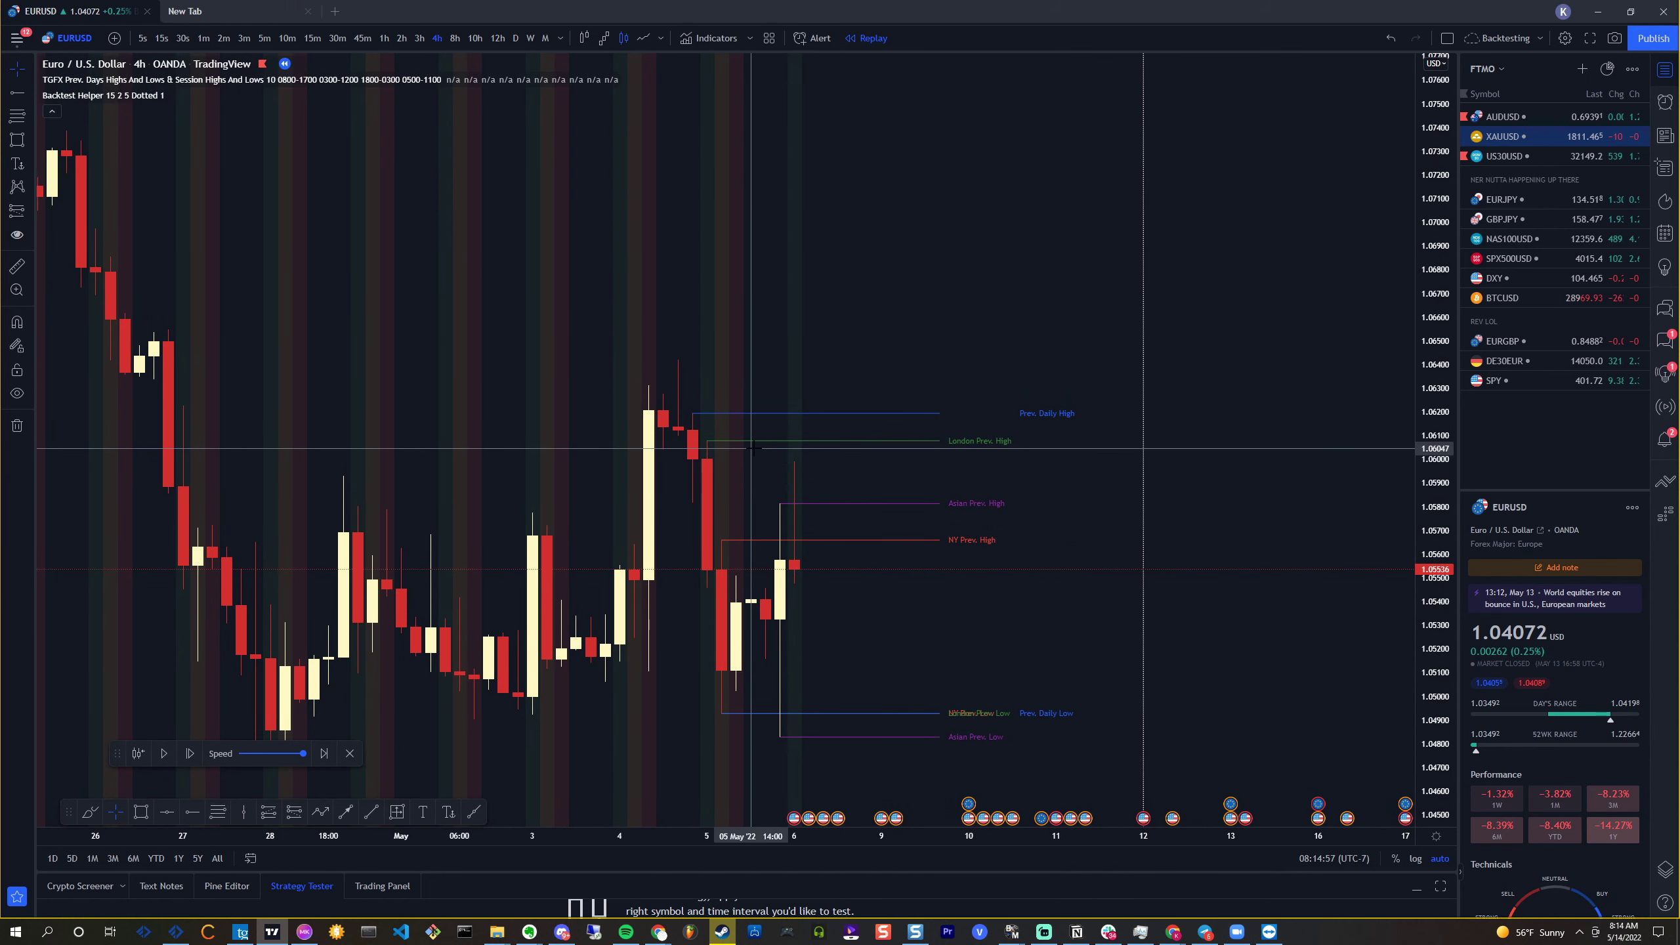
Draw a rectangle zone over the recent lows, from about 1.0486 down to 1.0470, extending from 27 April to 12 May
scroll(618, 700, "down", 1)
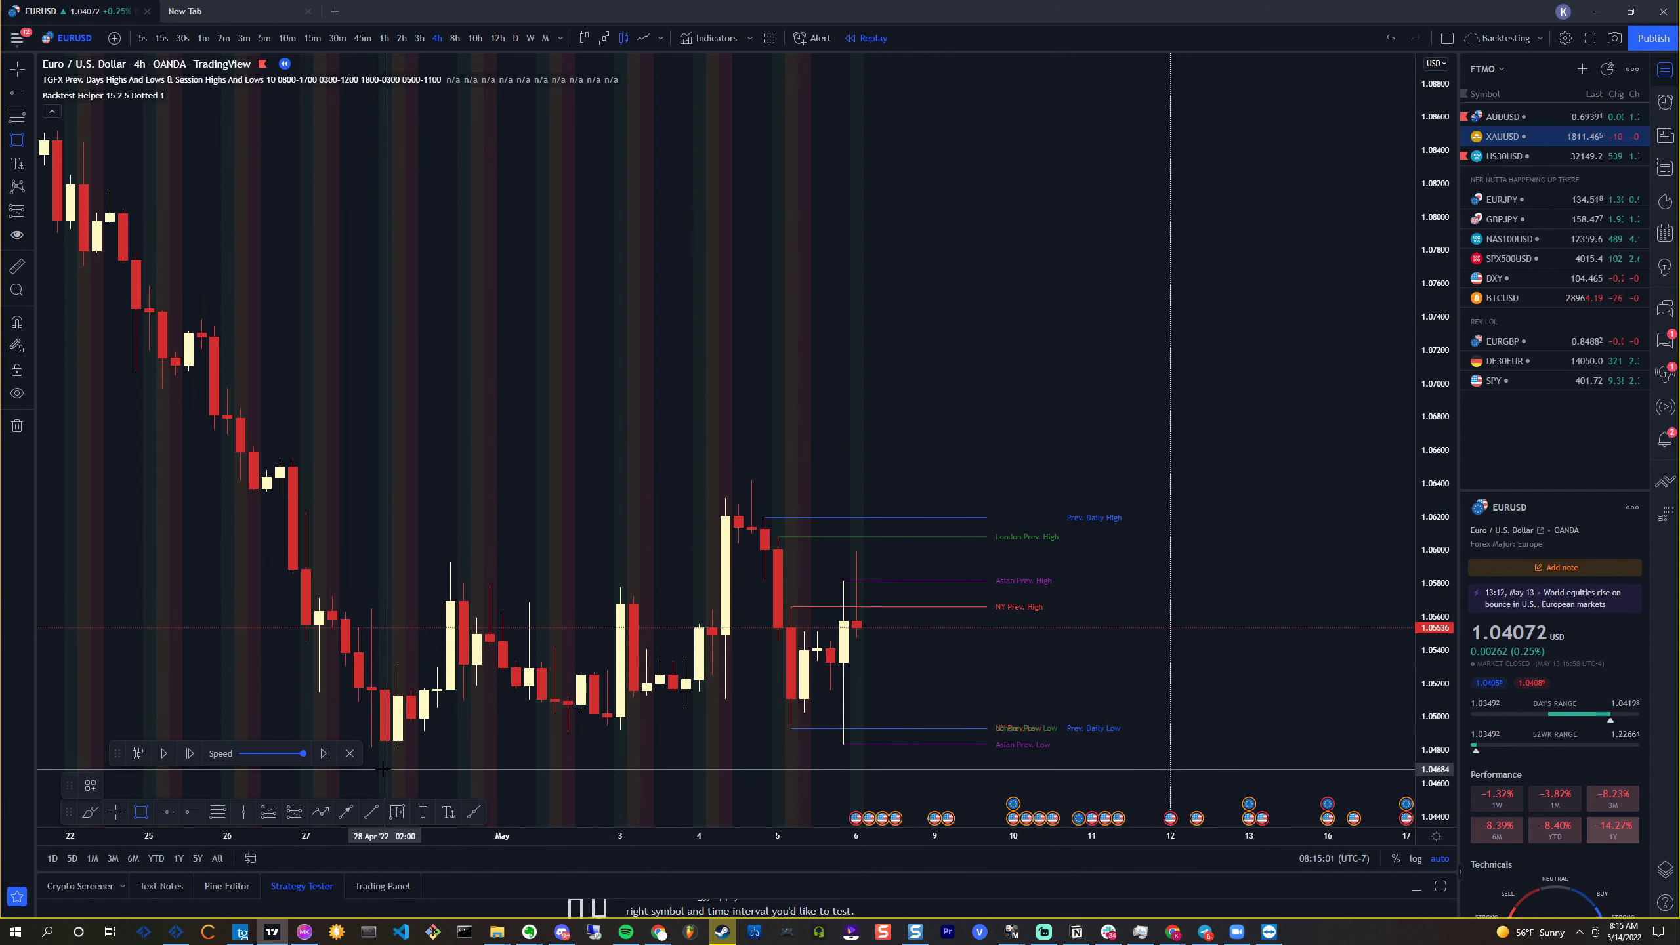
left_click_drag(372, 747, 1187, 761)
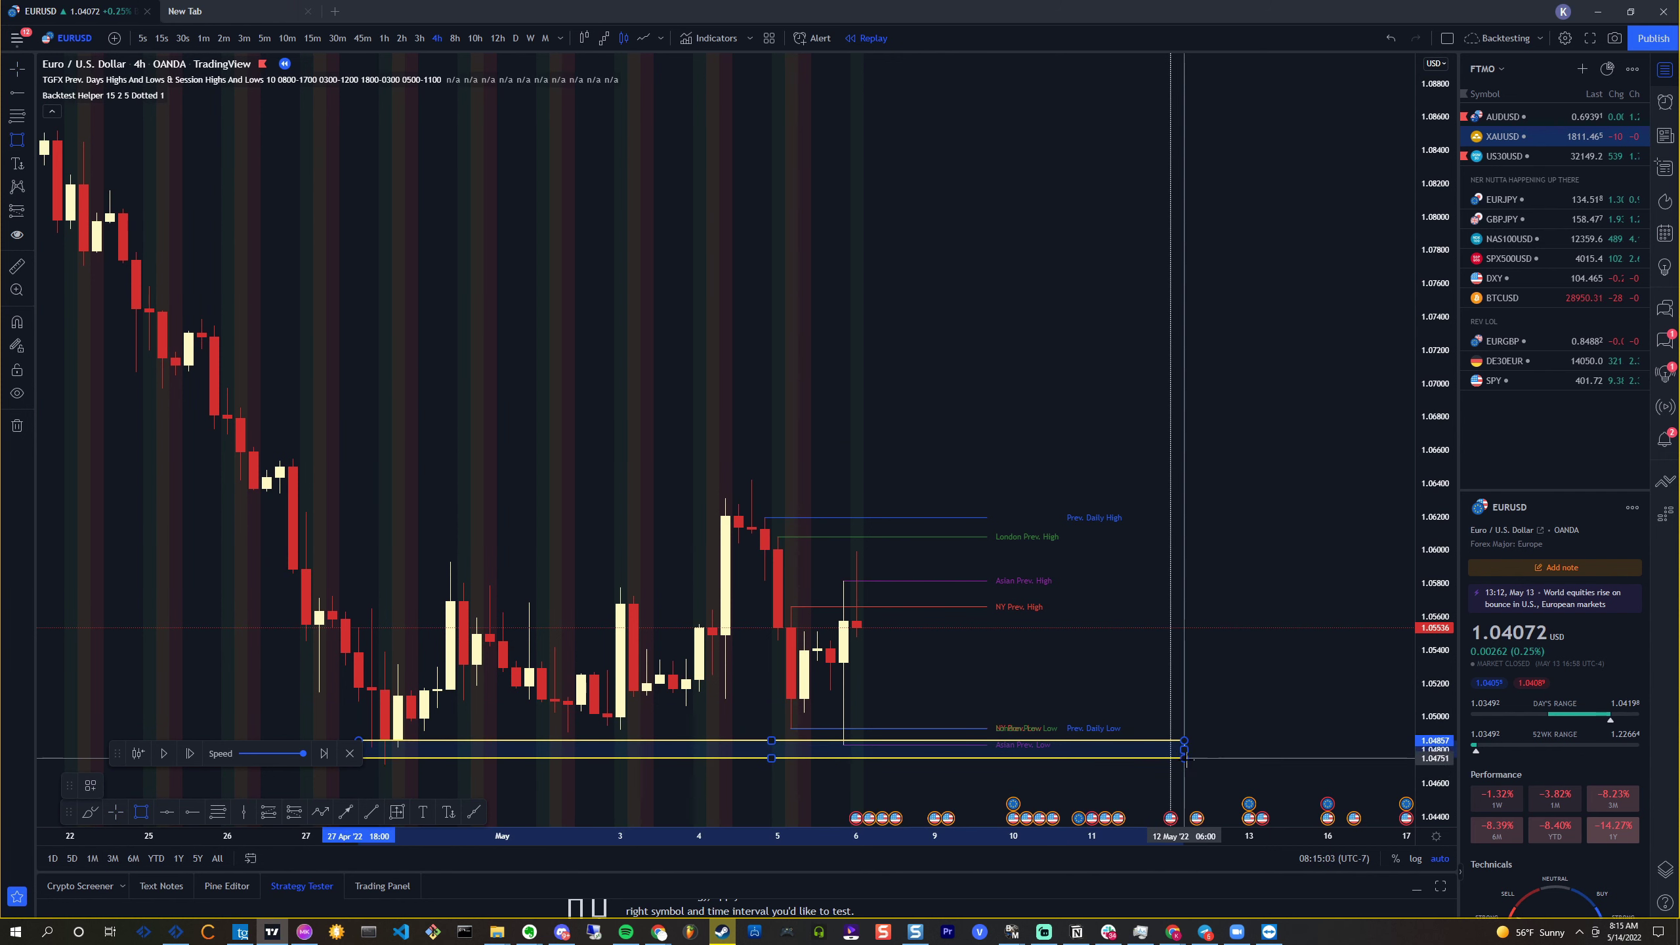
left_click_drag(1138, 632, 1082, 656)
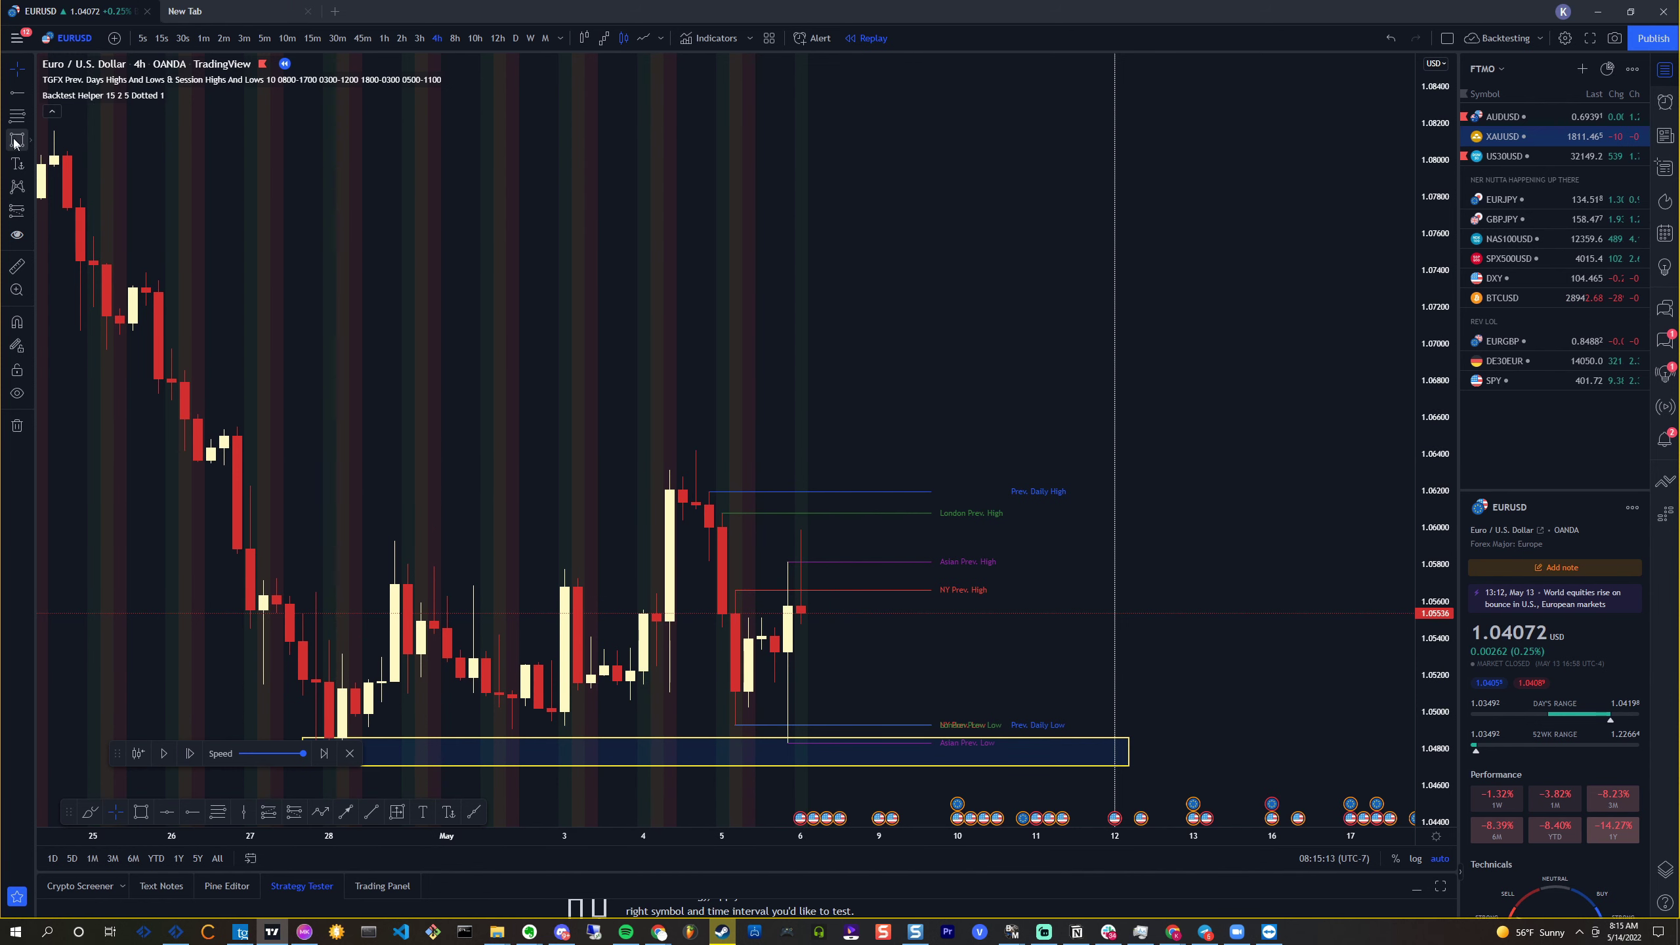
Draw a rectangle zone over the 4 May highs, from about 1.0642 down to 1.0604, extending to 15 May
mouse_move(643, 518)
left_mouse_down()
mouse_move(715, 493)
mouse_move(1102, 447)
mouse_move(1246, 451)
left_mouse_up()
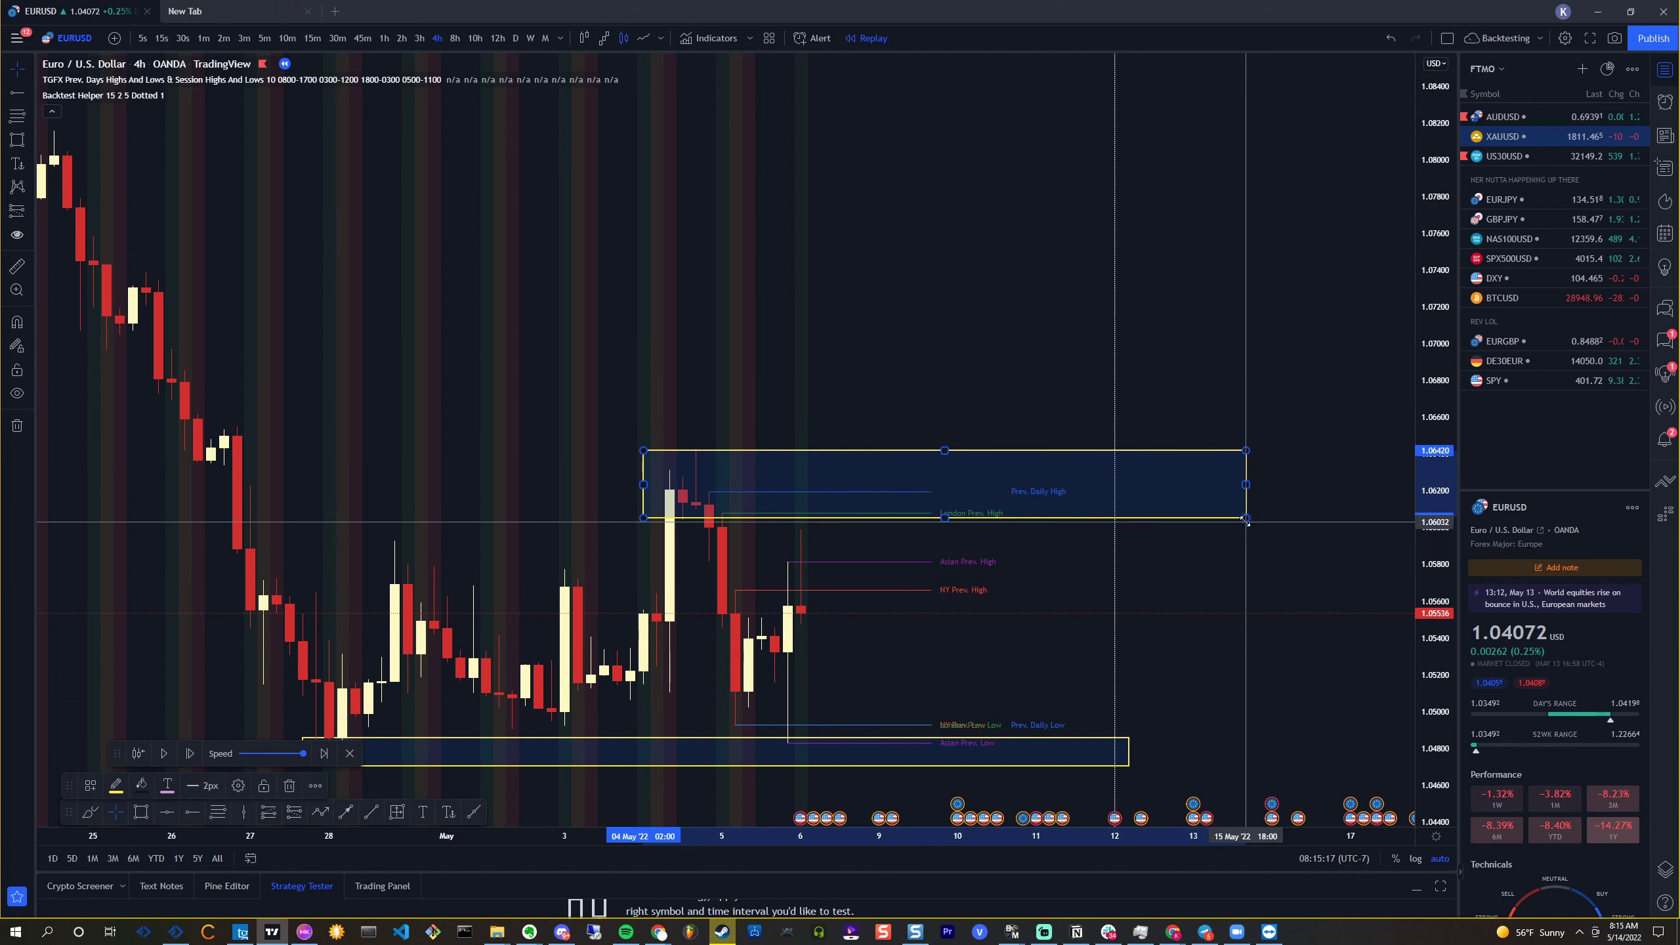
left_click_drag(1247, 518, 1251, 525)
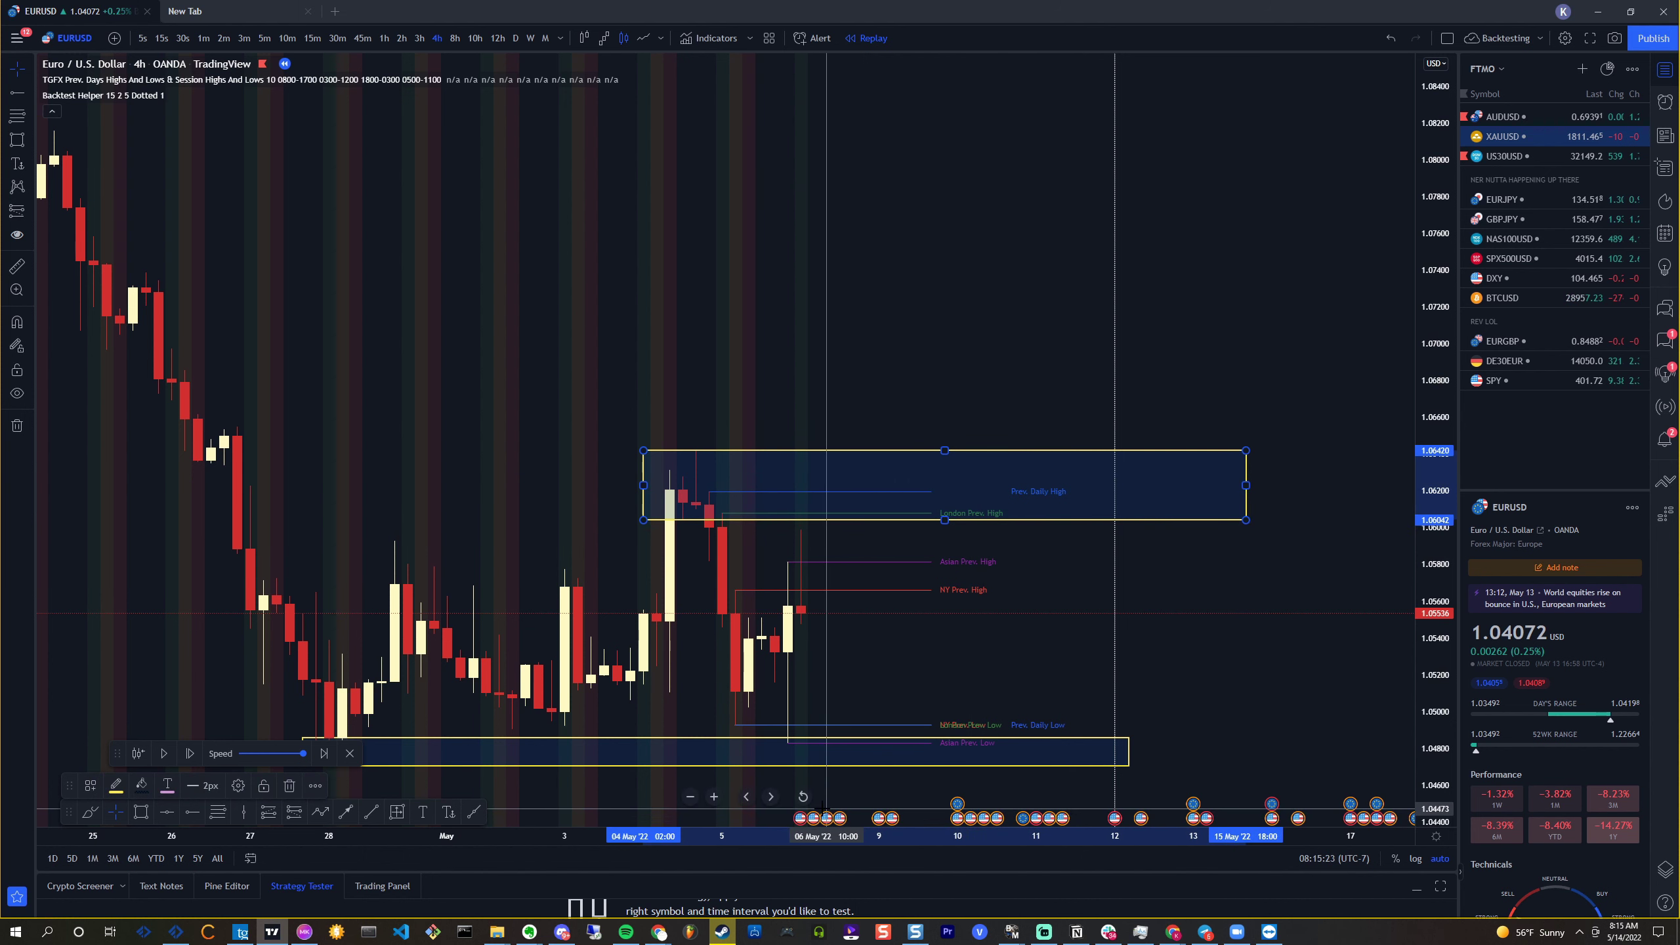
Advance the 4-hour replay candle by candle to the late 8 May candle
left_click_drag(985, 624, 953, 623)
scroll(939, 623, "up", 1)
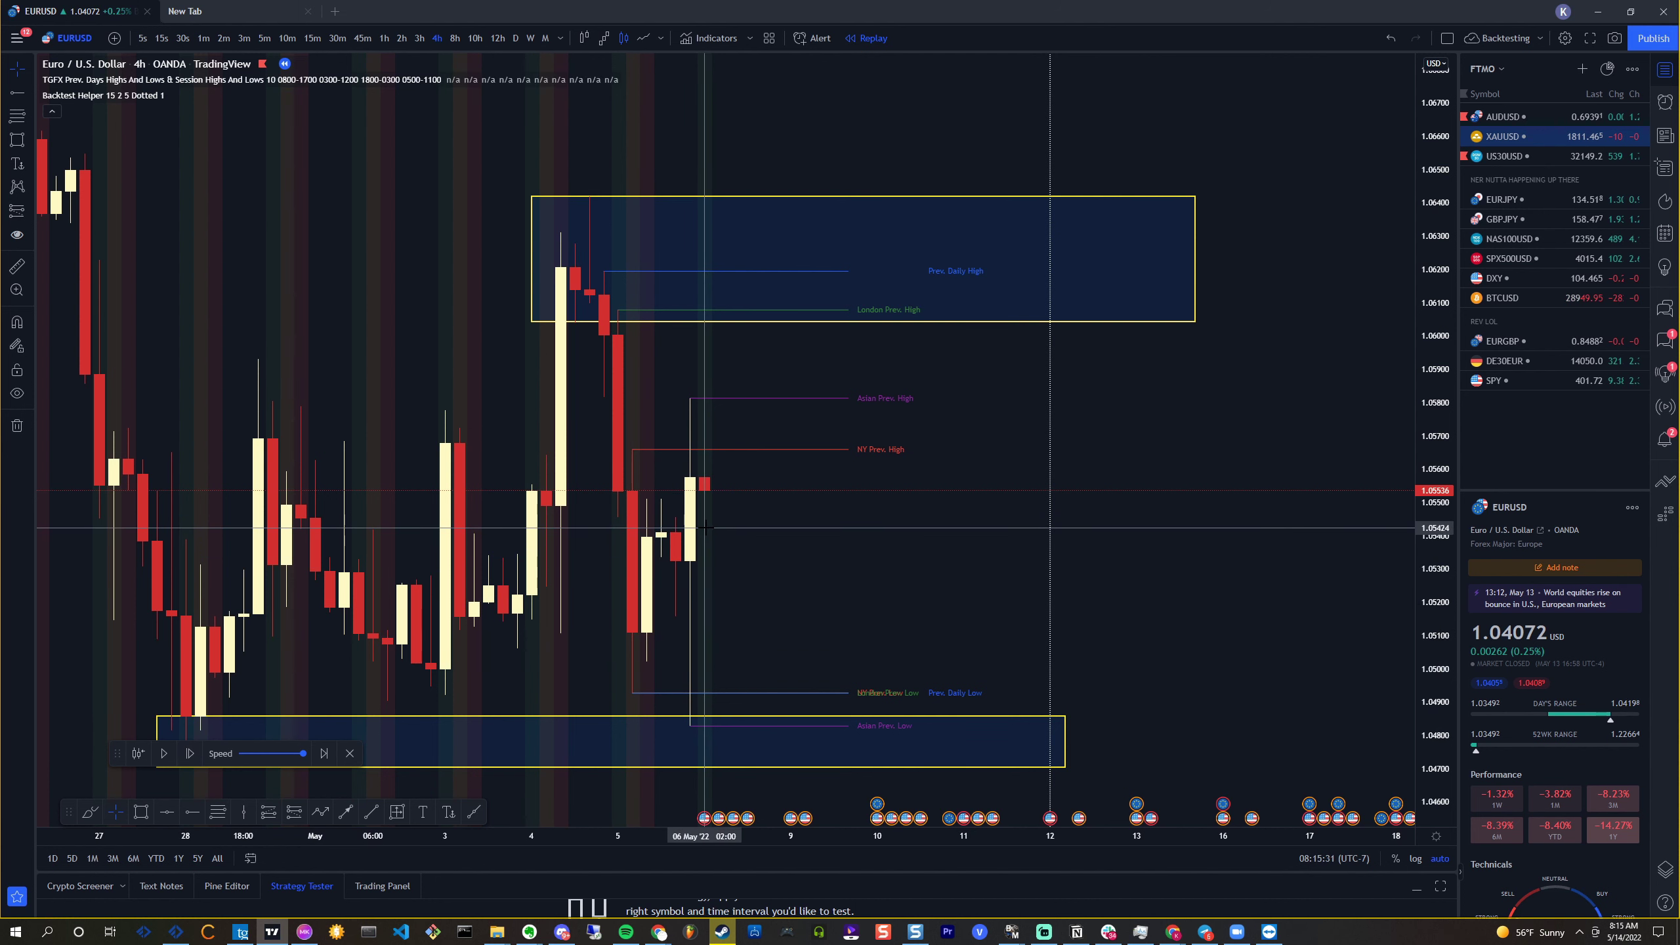
left_click(165, 754)
left_click(193, 754)
left_click(192, 754)
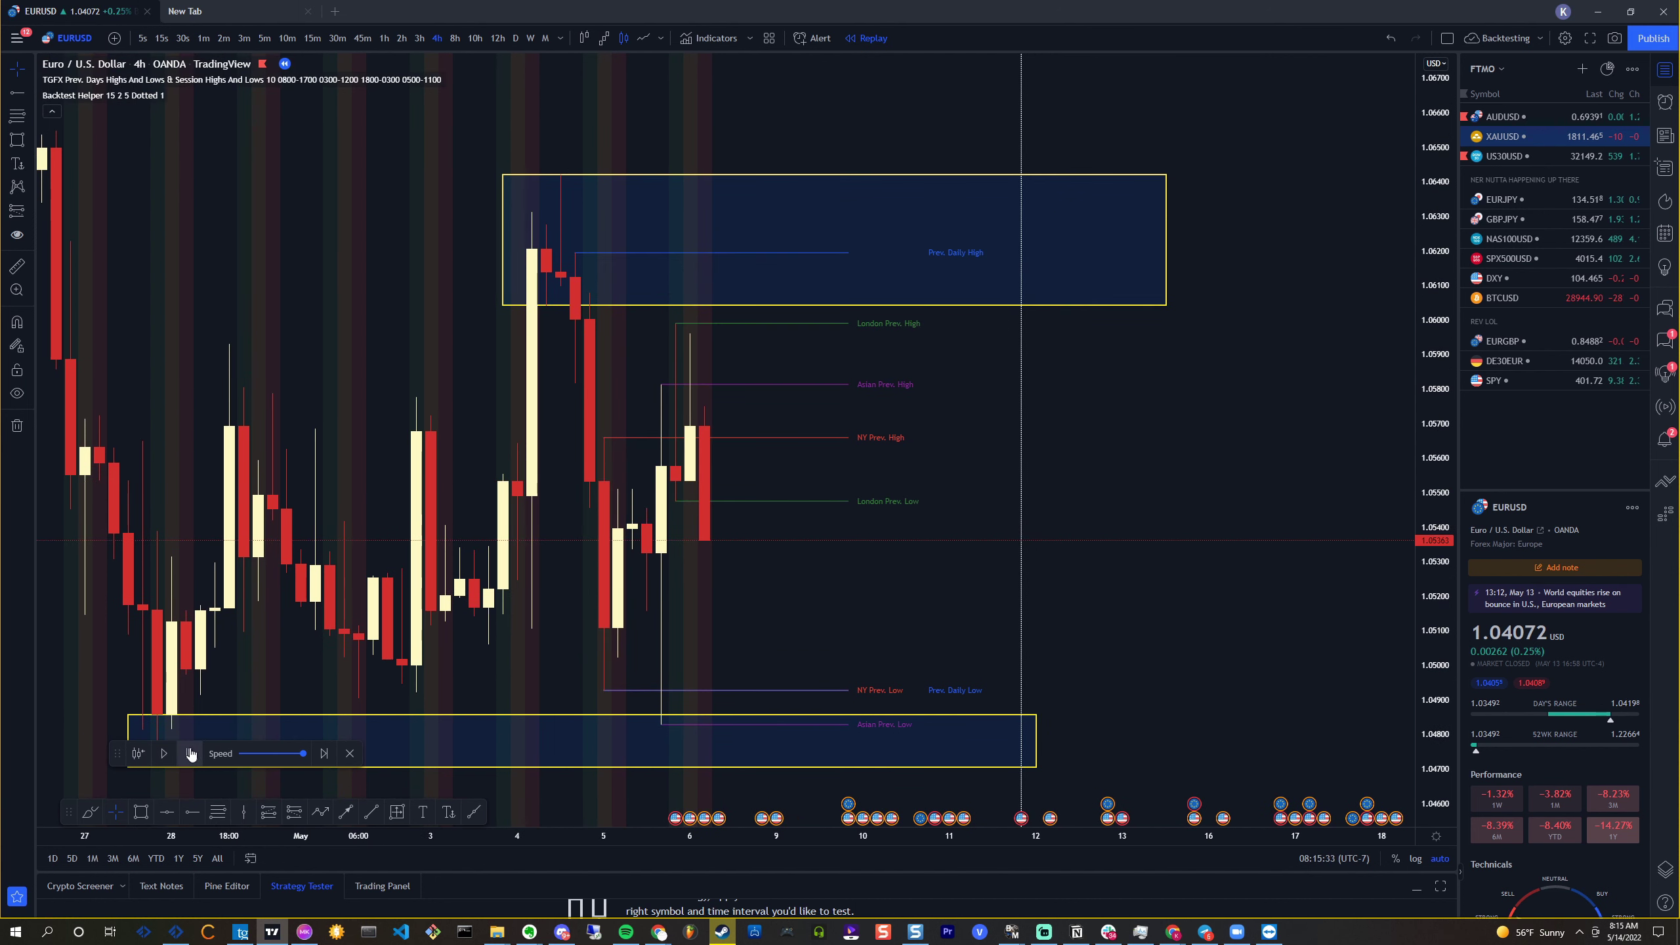
left_click(193, 754)
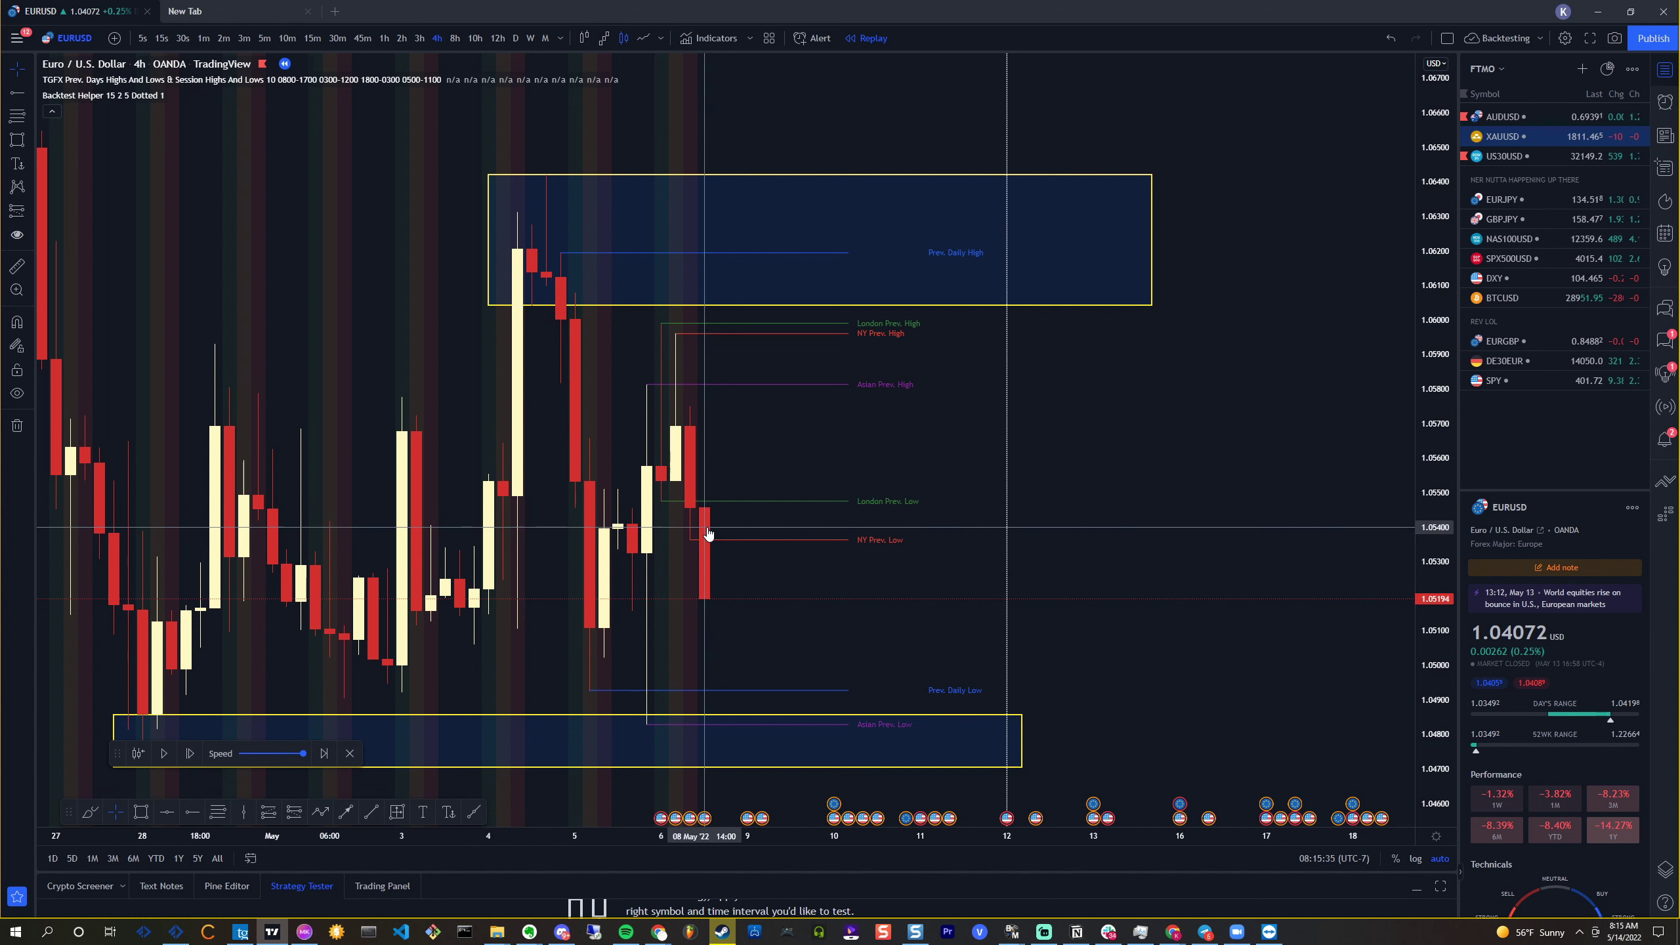
left_click(197, 754)
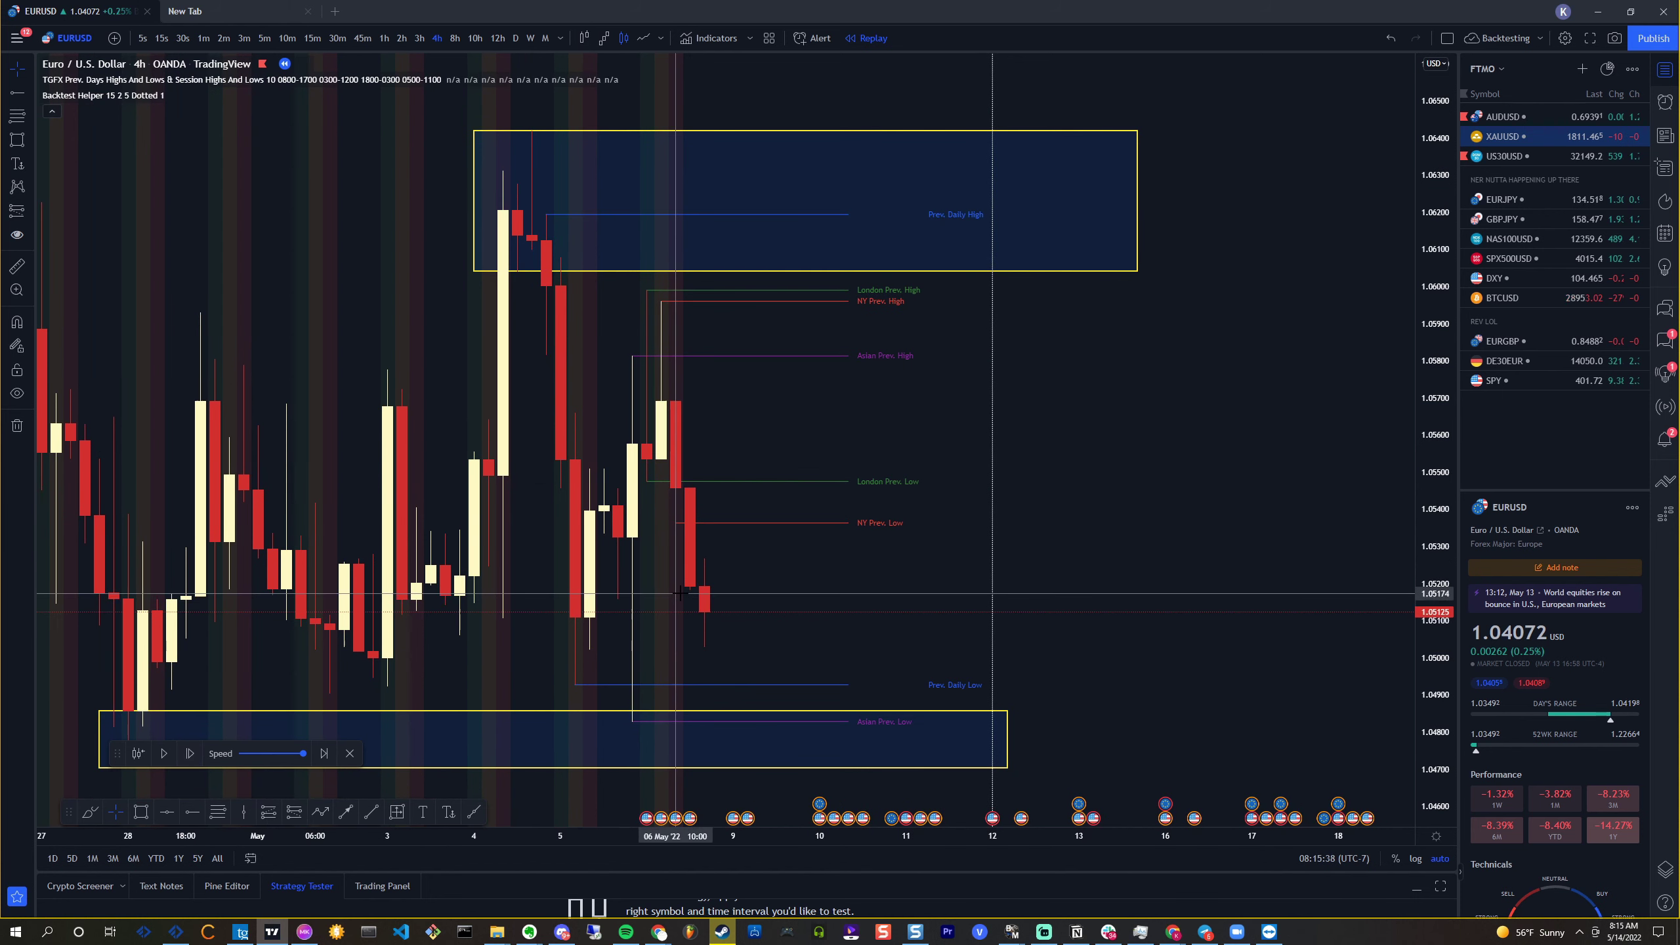
left_click(189, 758)
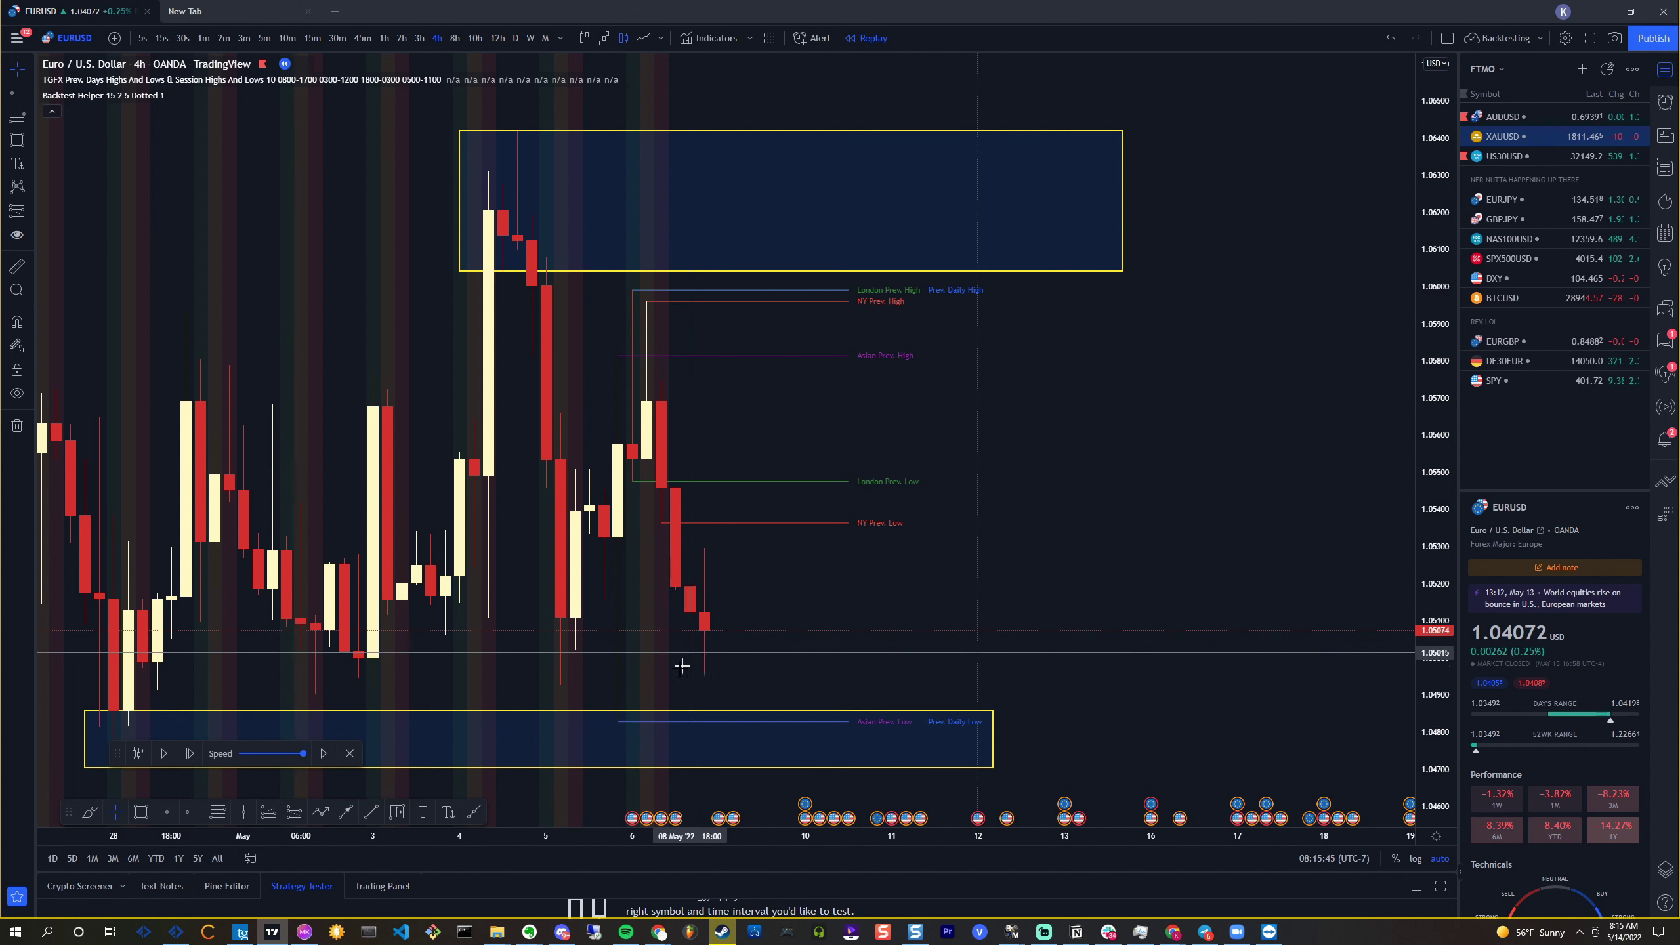
Switch the replay chart to the 15-minute timeframe and frame the start of the 9 May session
scroll(712, 645, "down", 2)
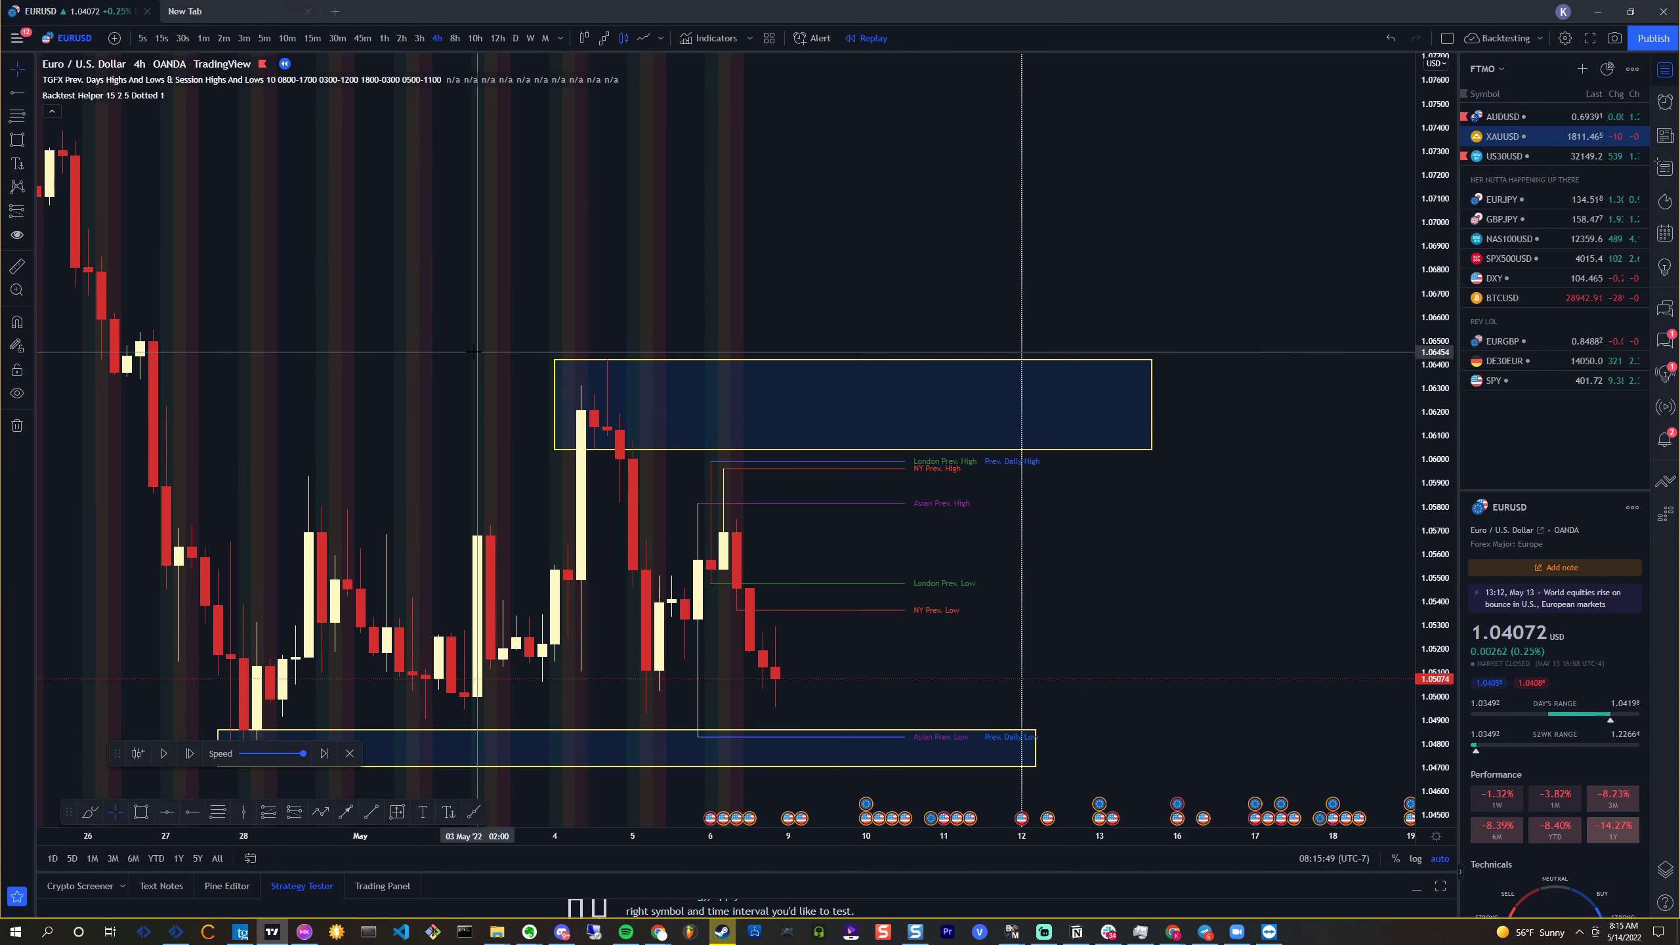
left_click(309, 40)
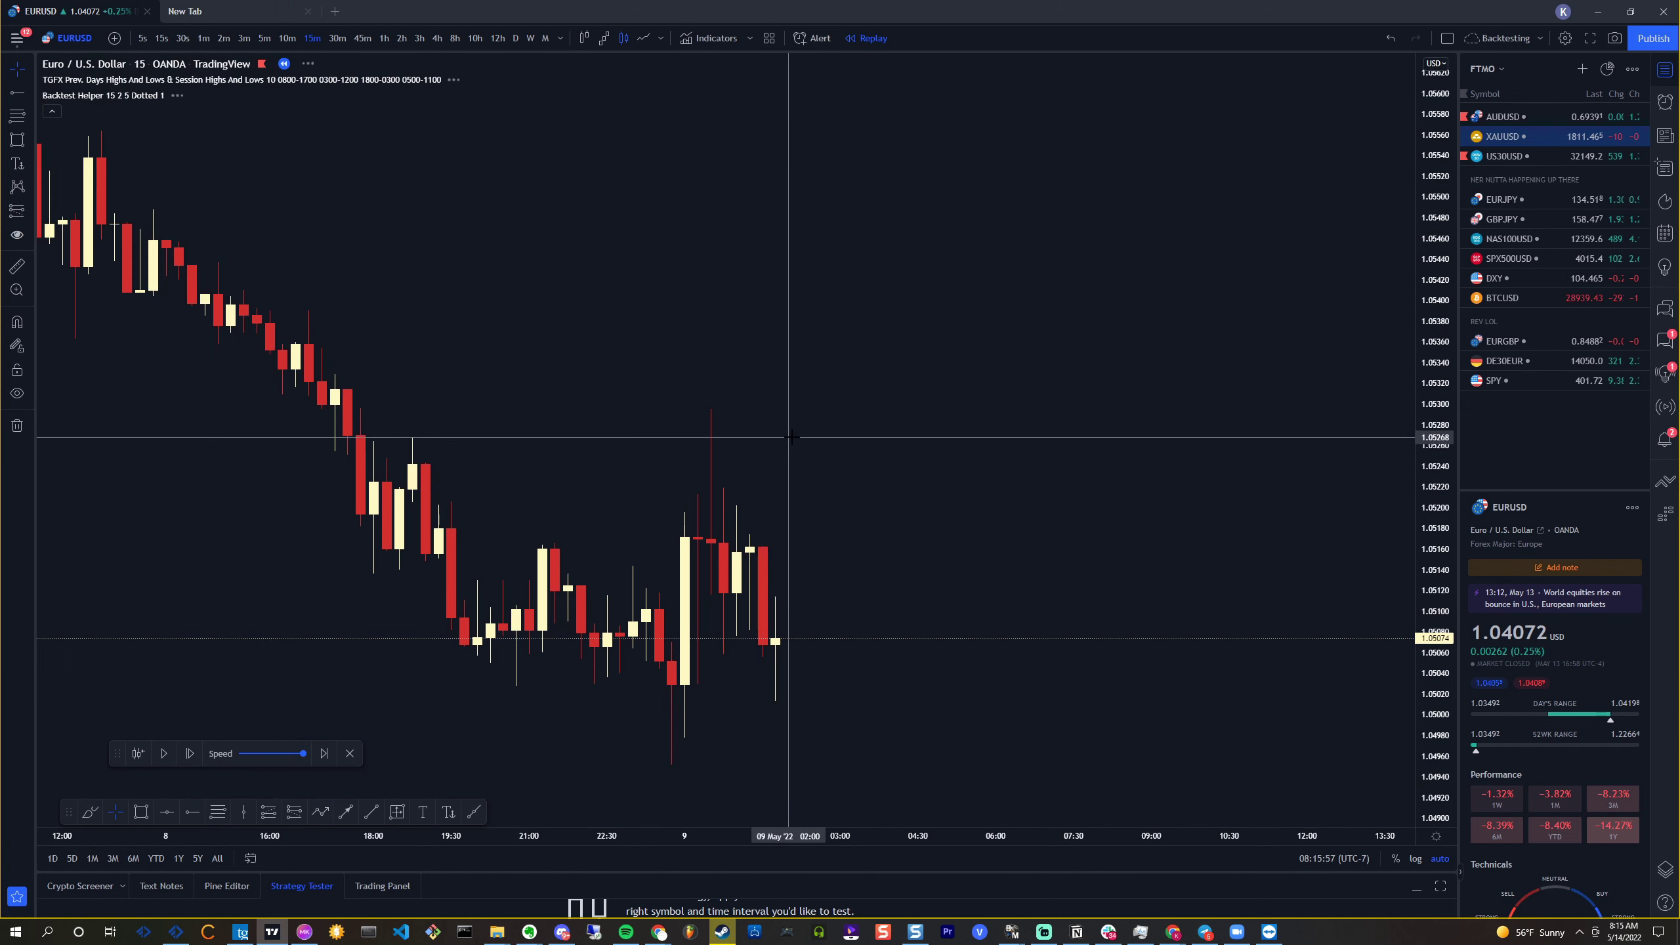
scroll(968, 668, "up", 3)
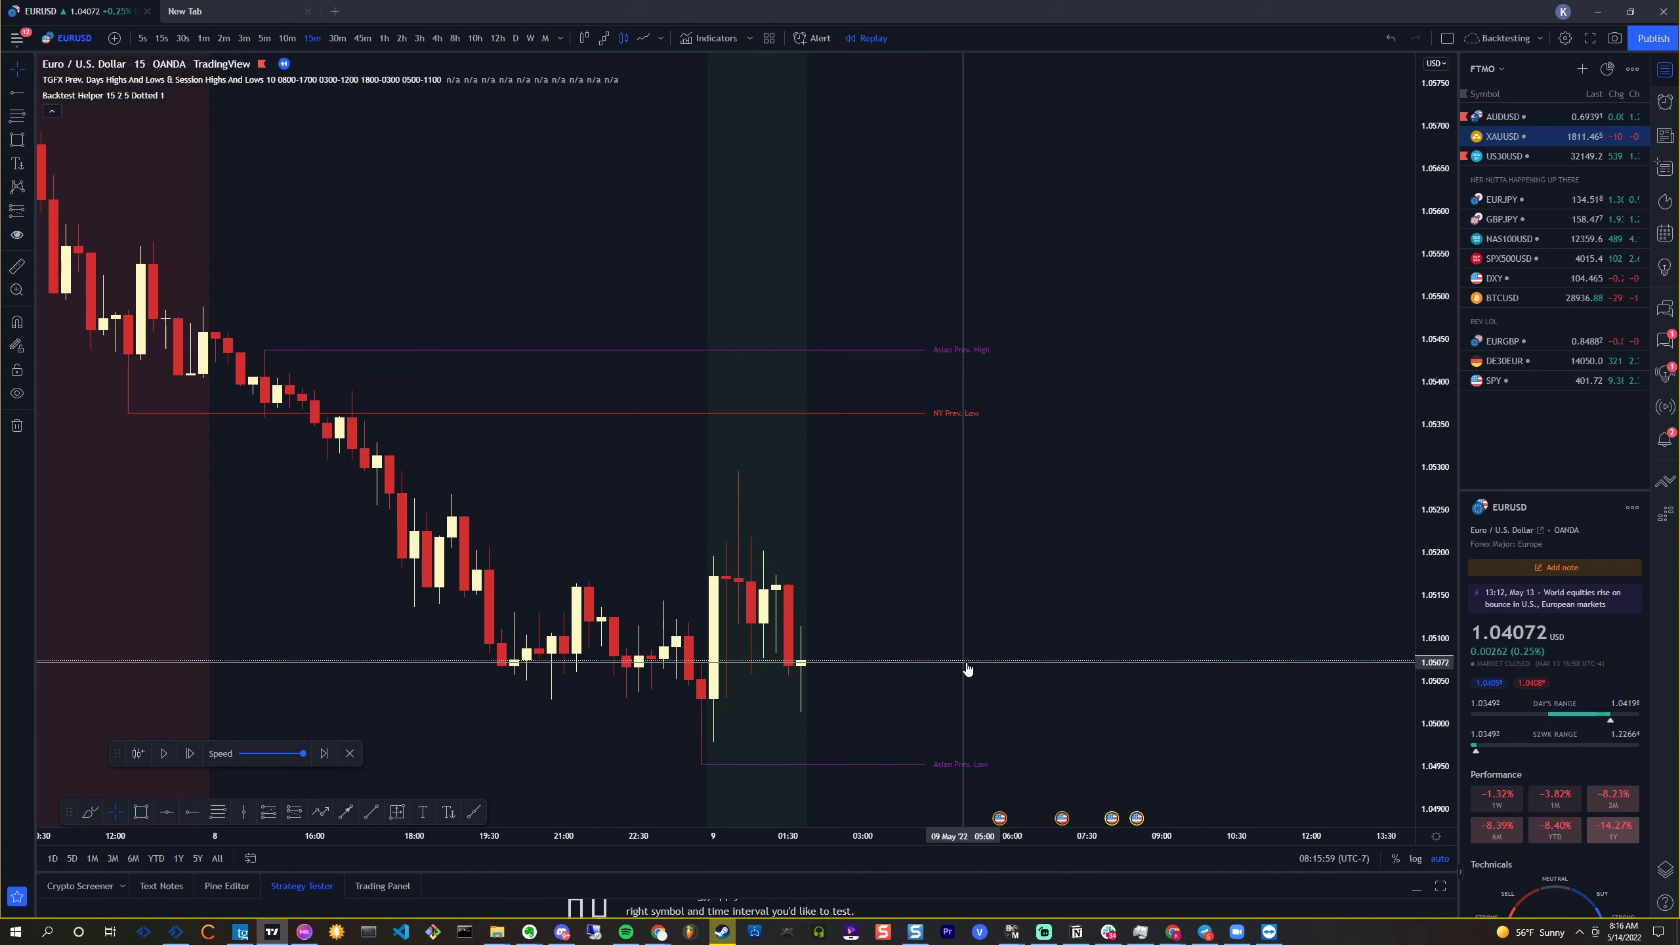
Advance the 15-minute replay to the 9 May 04:15 candle and compare price with the previous session highs and lows
left_click(190, 754)
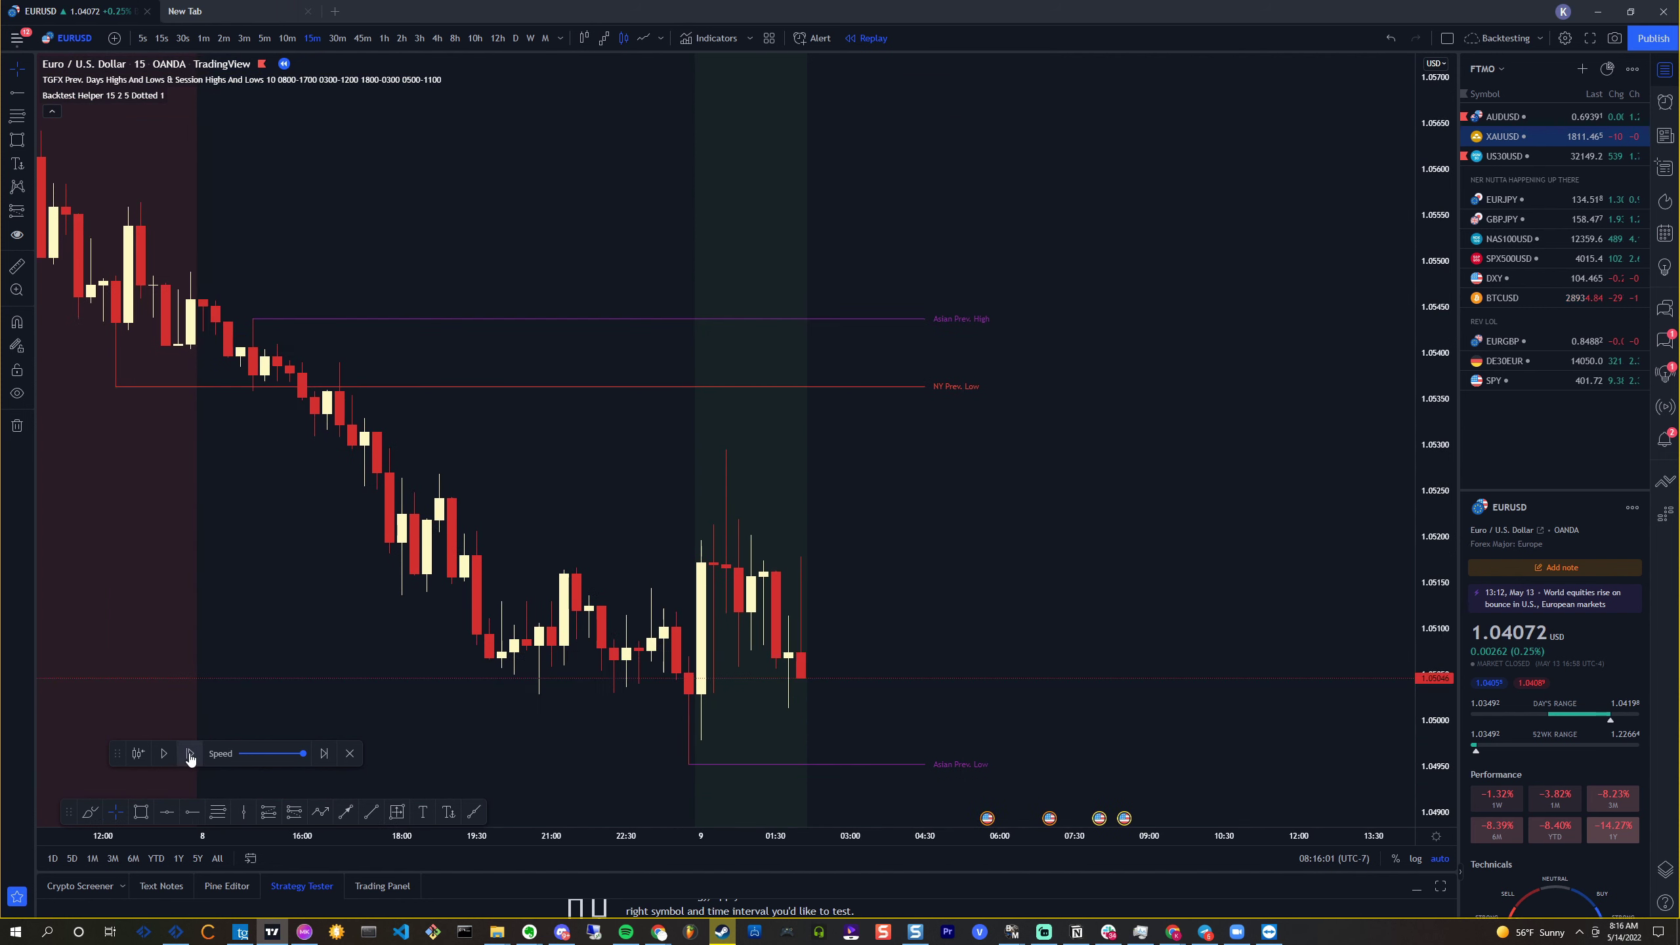
left_click(190, 753)
left_click(189, 754)
left_click(189, 753)
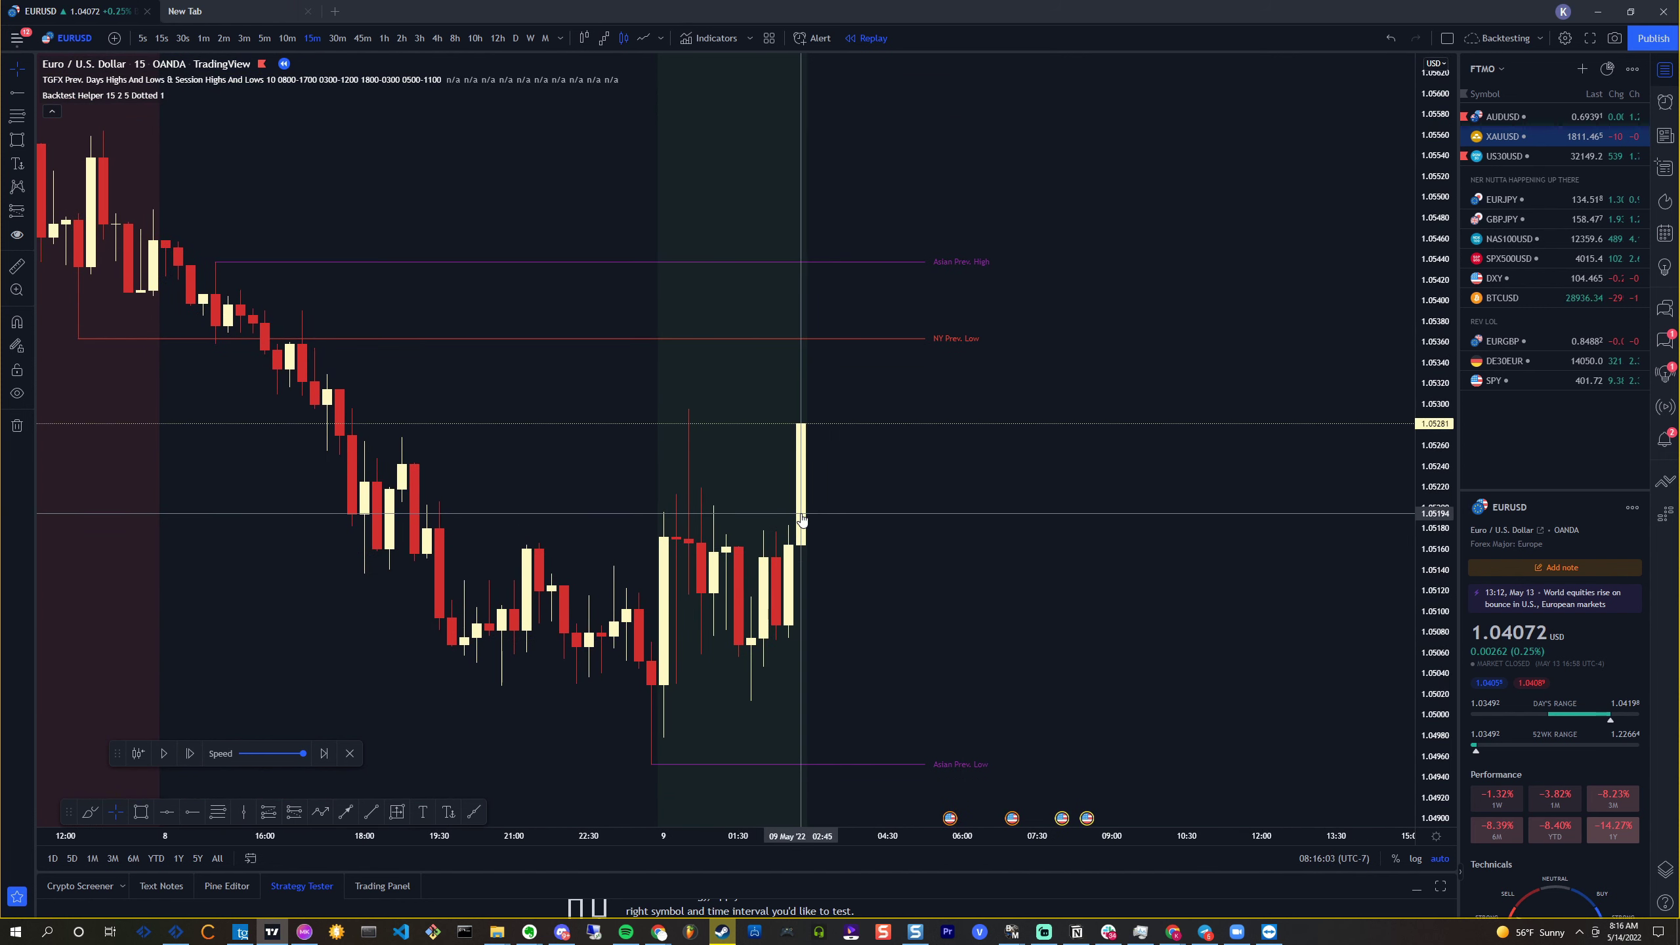
left_click(190, 754)
left_click(190, 753)
left_click(190, 753)
left_click(190, 753)
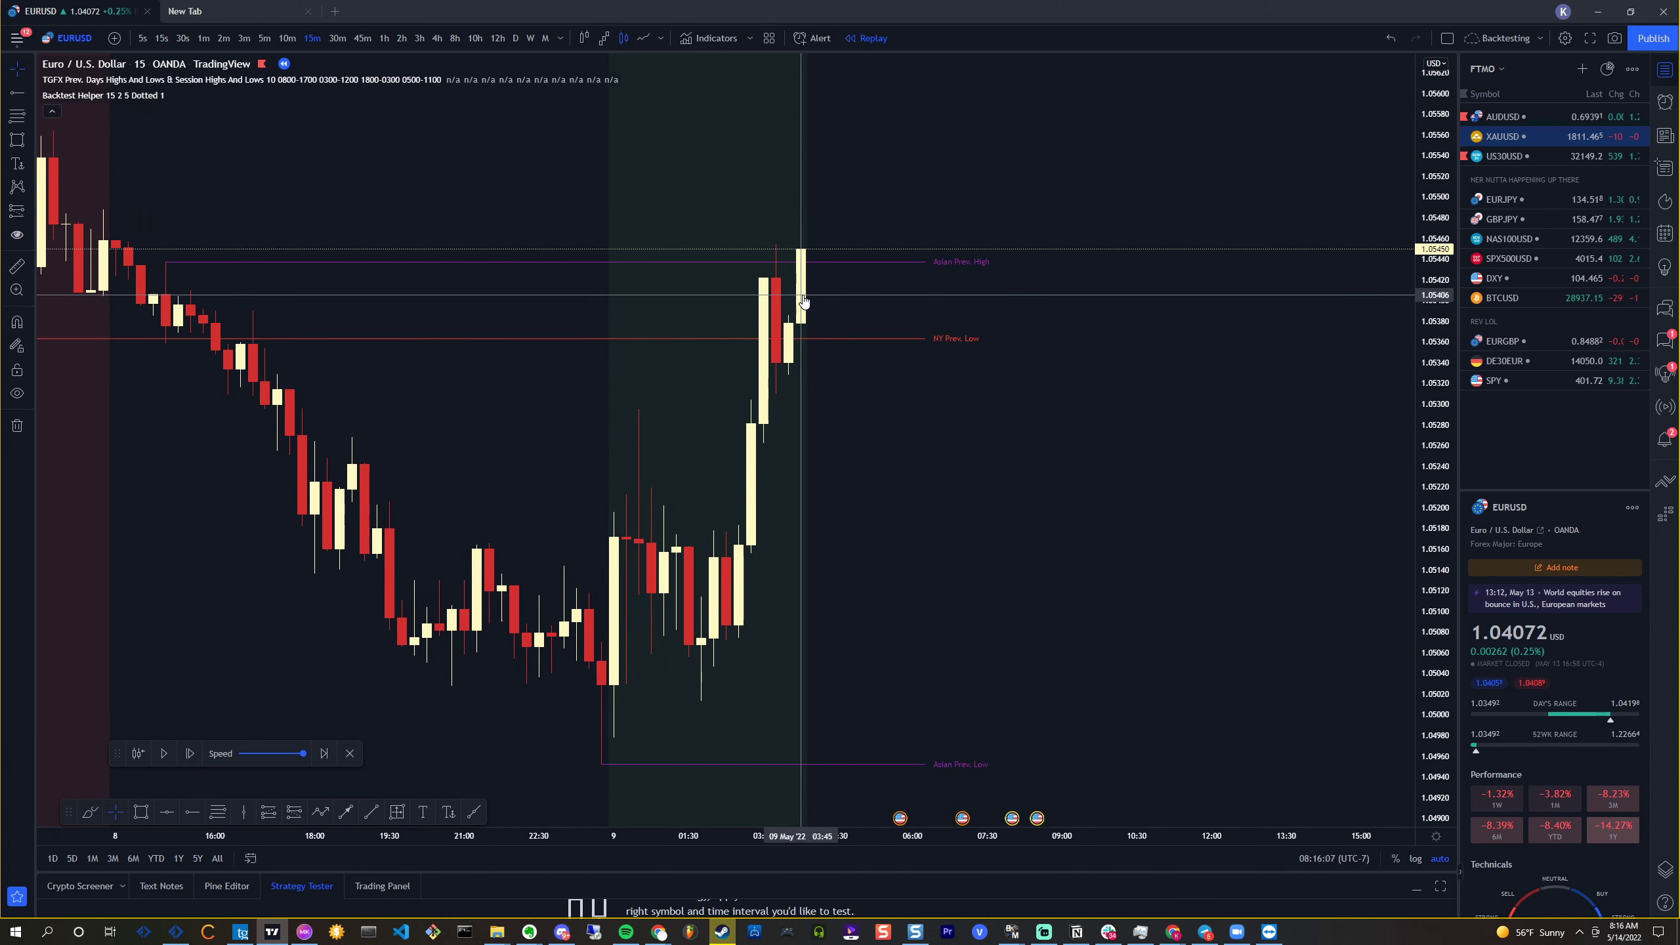
left_click(190, 754)
left_click(190, 754)
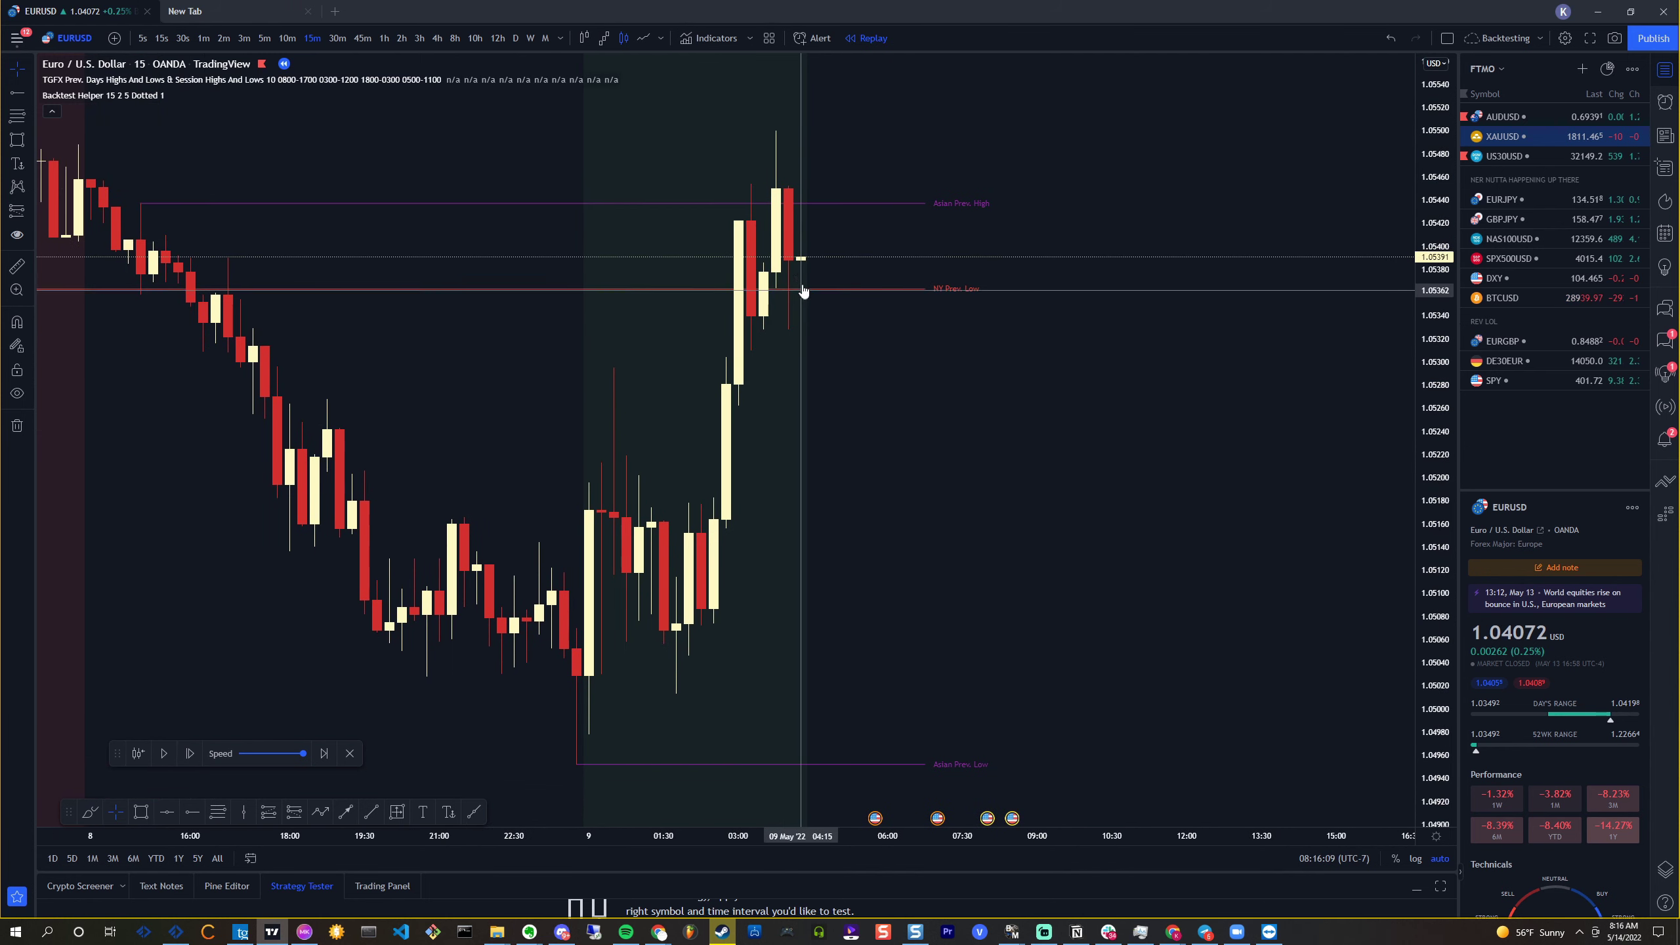
scroll(1191, 311, "down", 4)
left_click_drag(1065, 286, 1168, 336)
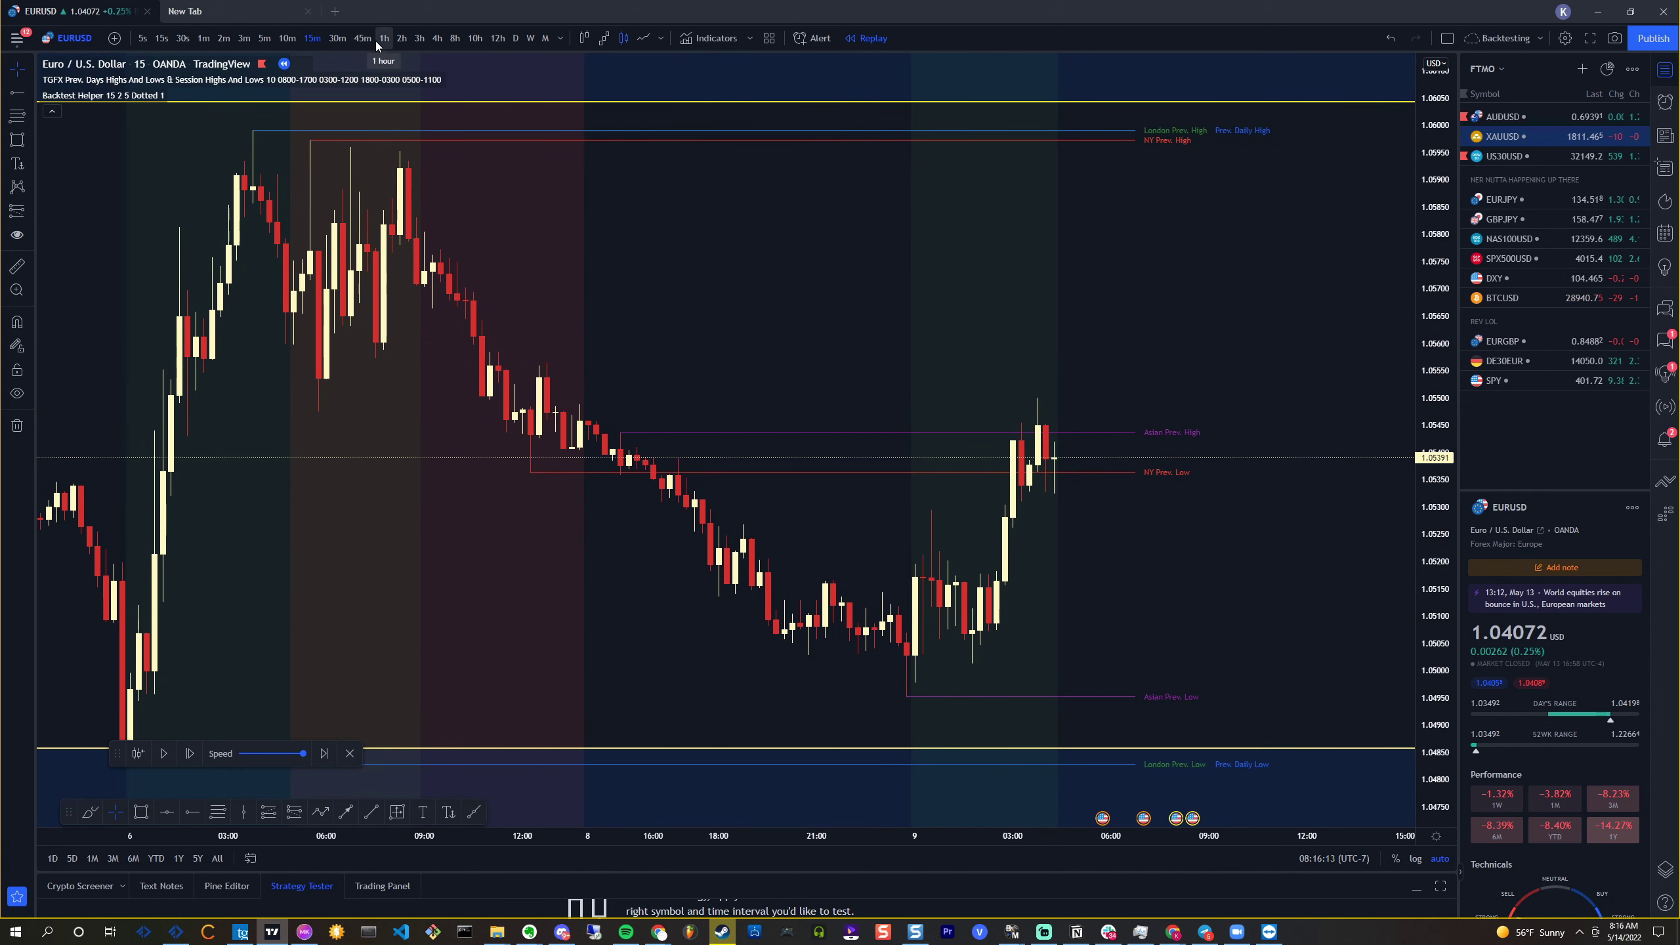
scroll(1034, 423, "up", 3)
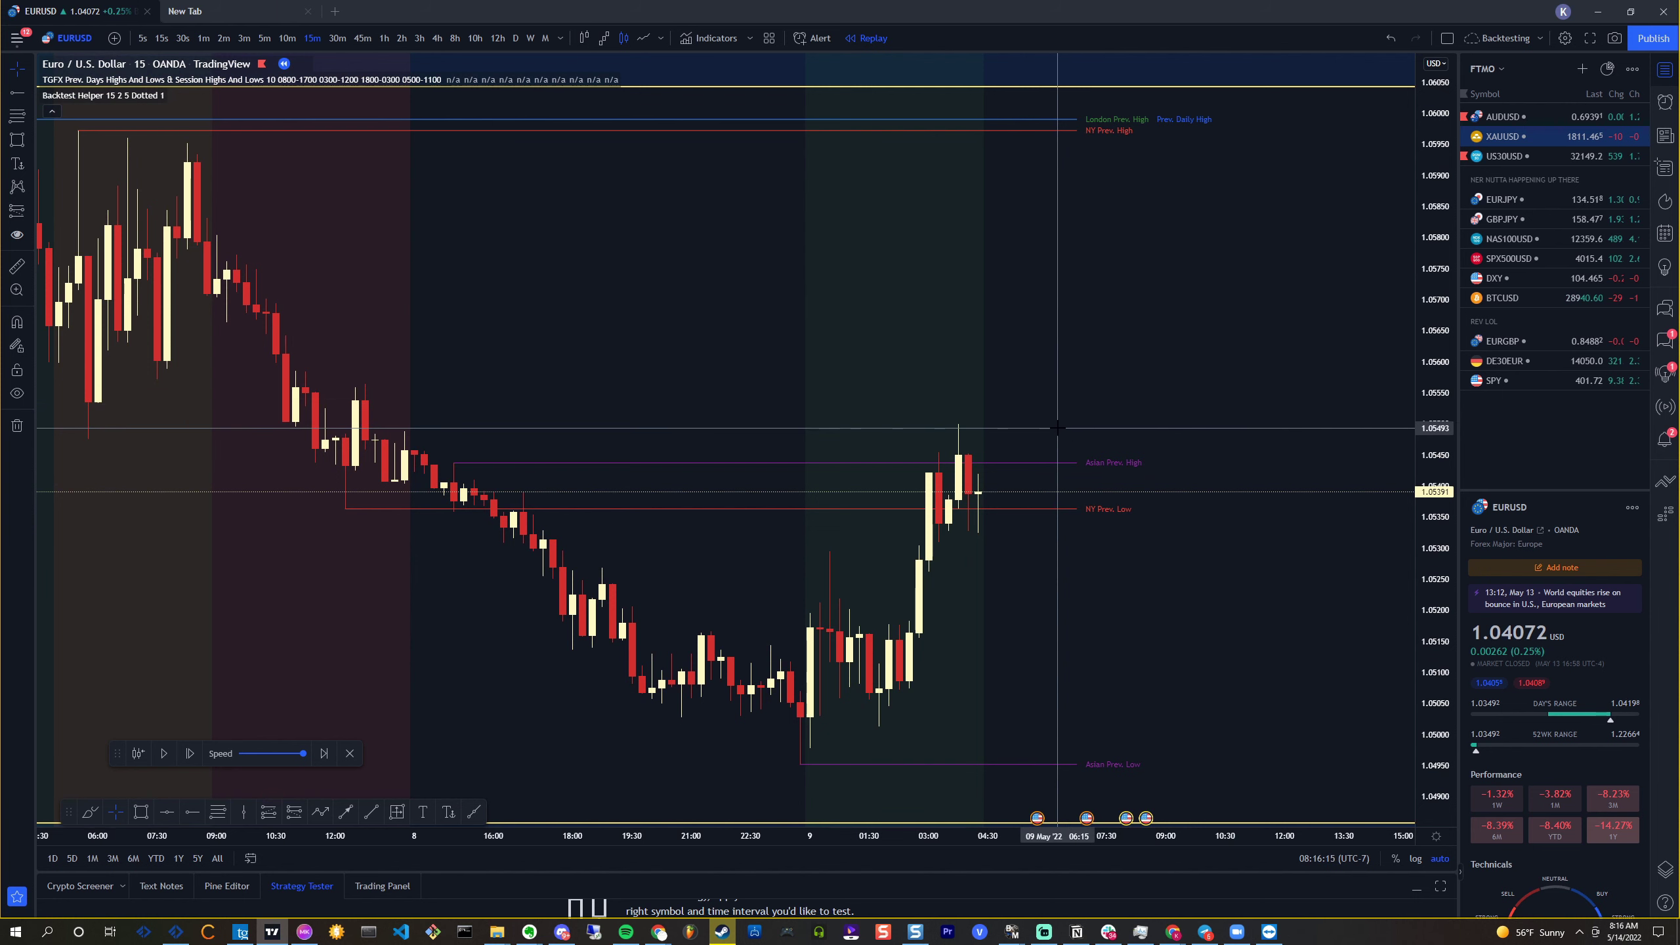
Draw a rectangle zone over the 9 May 01:45 base, from about 1.0518 down to 1.0507, extending to about 09:45
scroll(945, 428, "up", 4)
left_click_drag(593, 292, 919, 334)
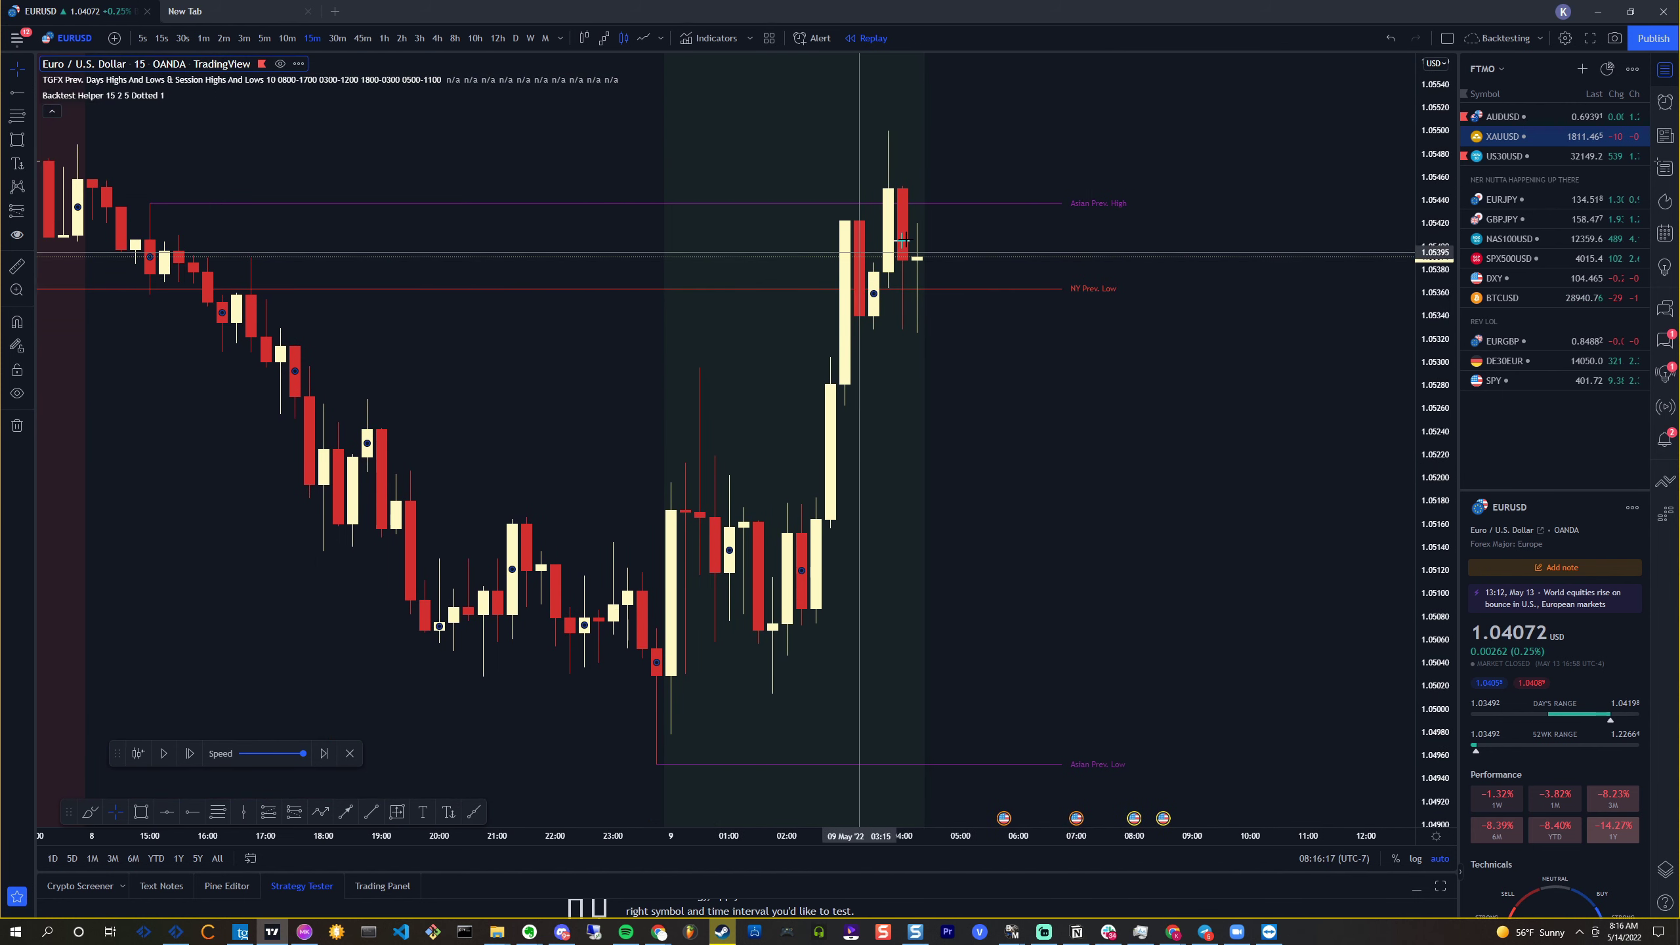
left_click(17, 140)
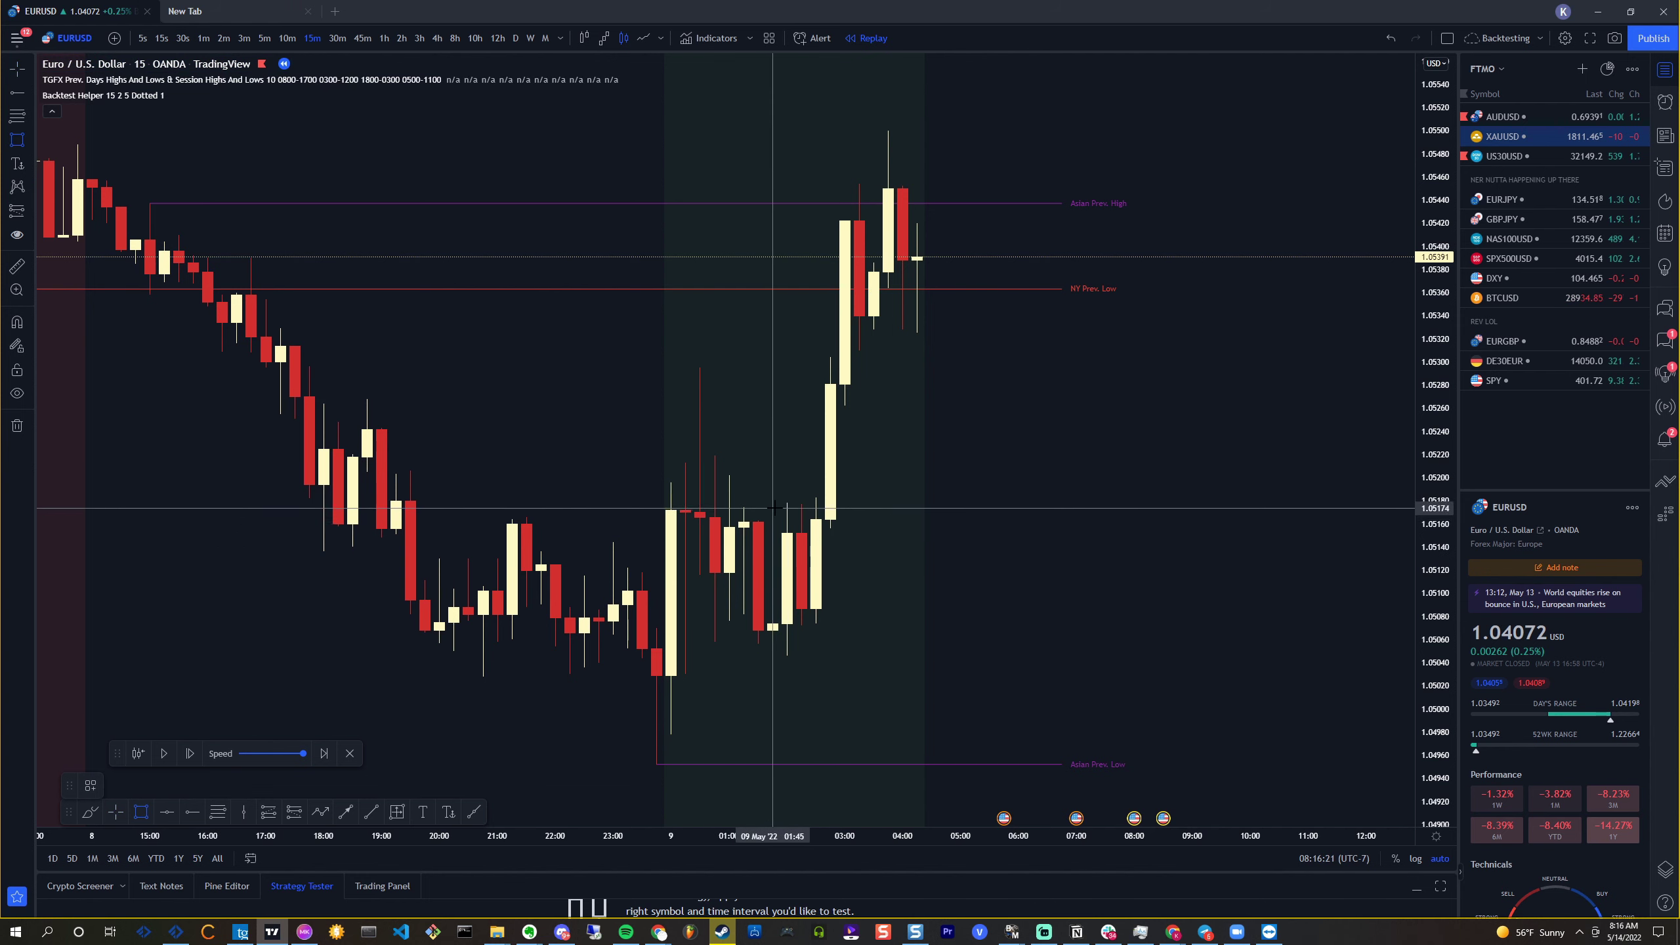
left_click_drag(772, 501, 1236, 629)
Draw a rectangle zone over the late 6 May highs, from 07:45 at about 1.0578 up to 1.0596, extending to 9 May 23:45
scroll(1238, 629, "down", 6)
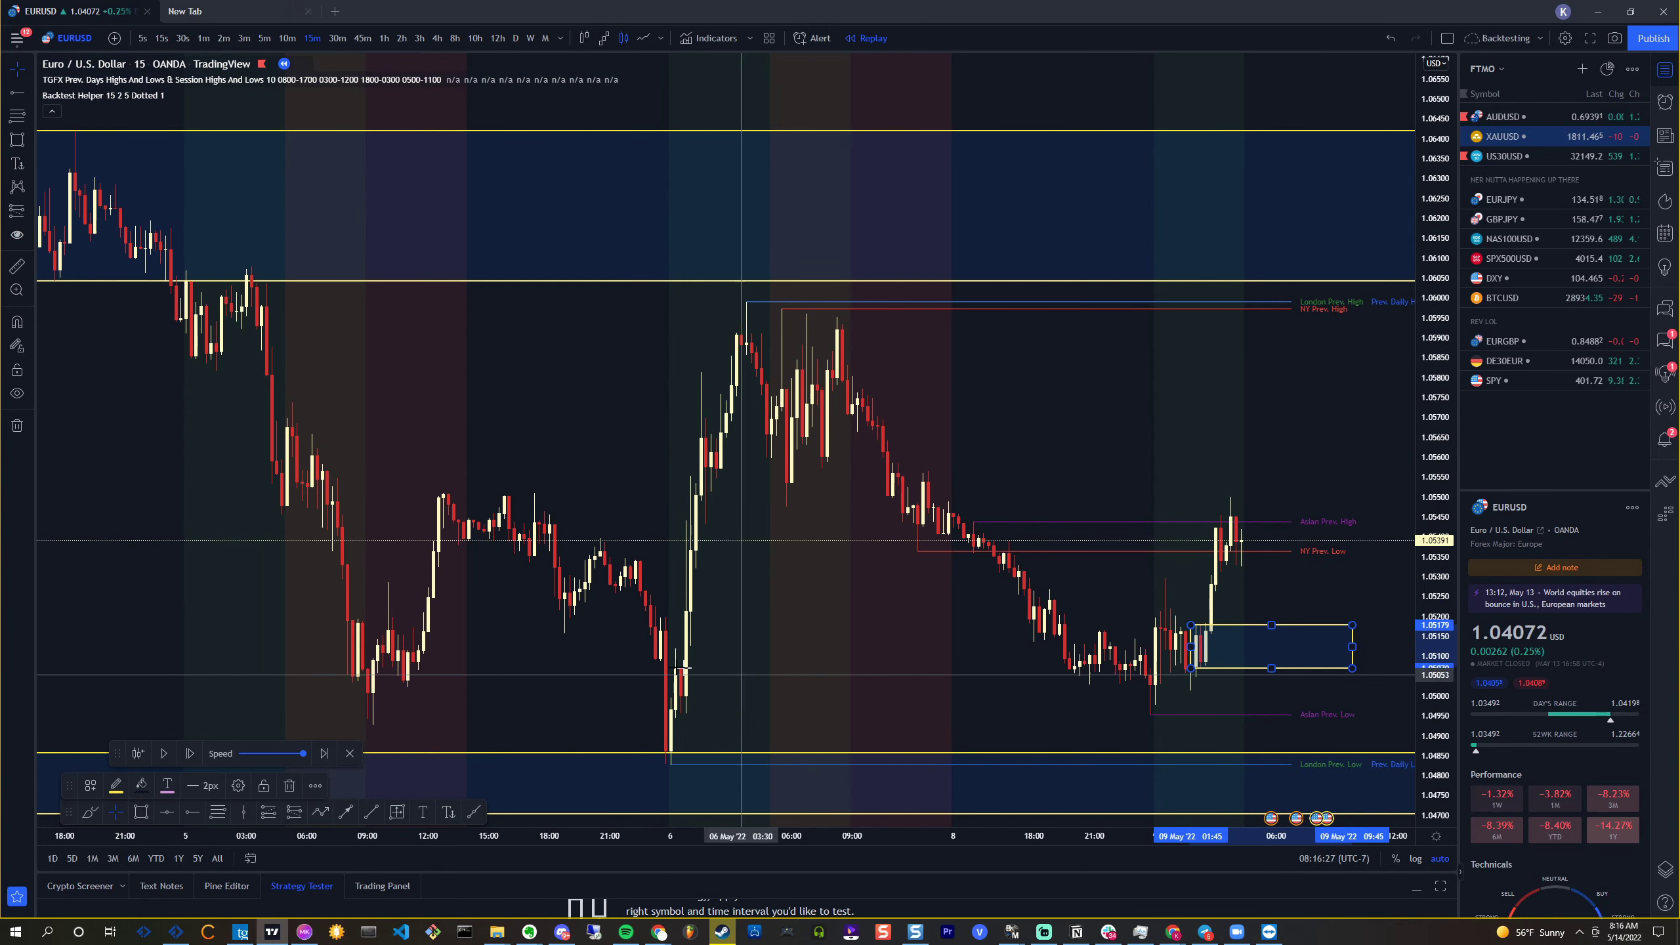
left_click_drag(886, 368, 623, 366)
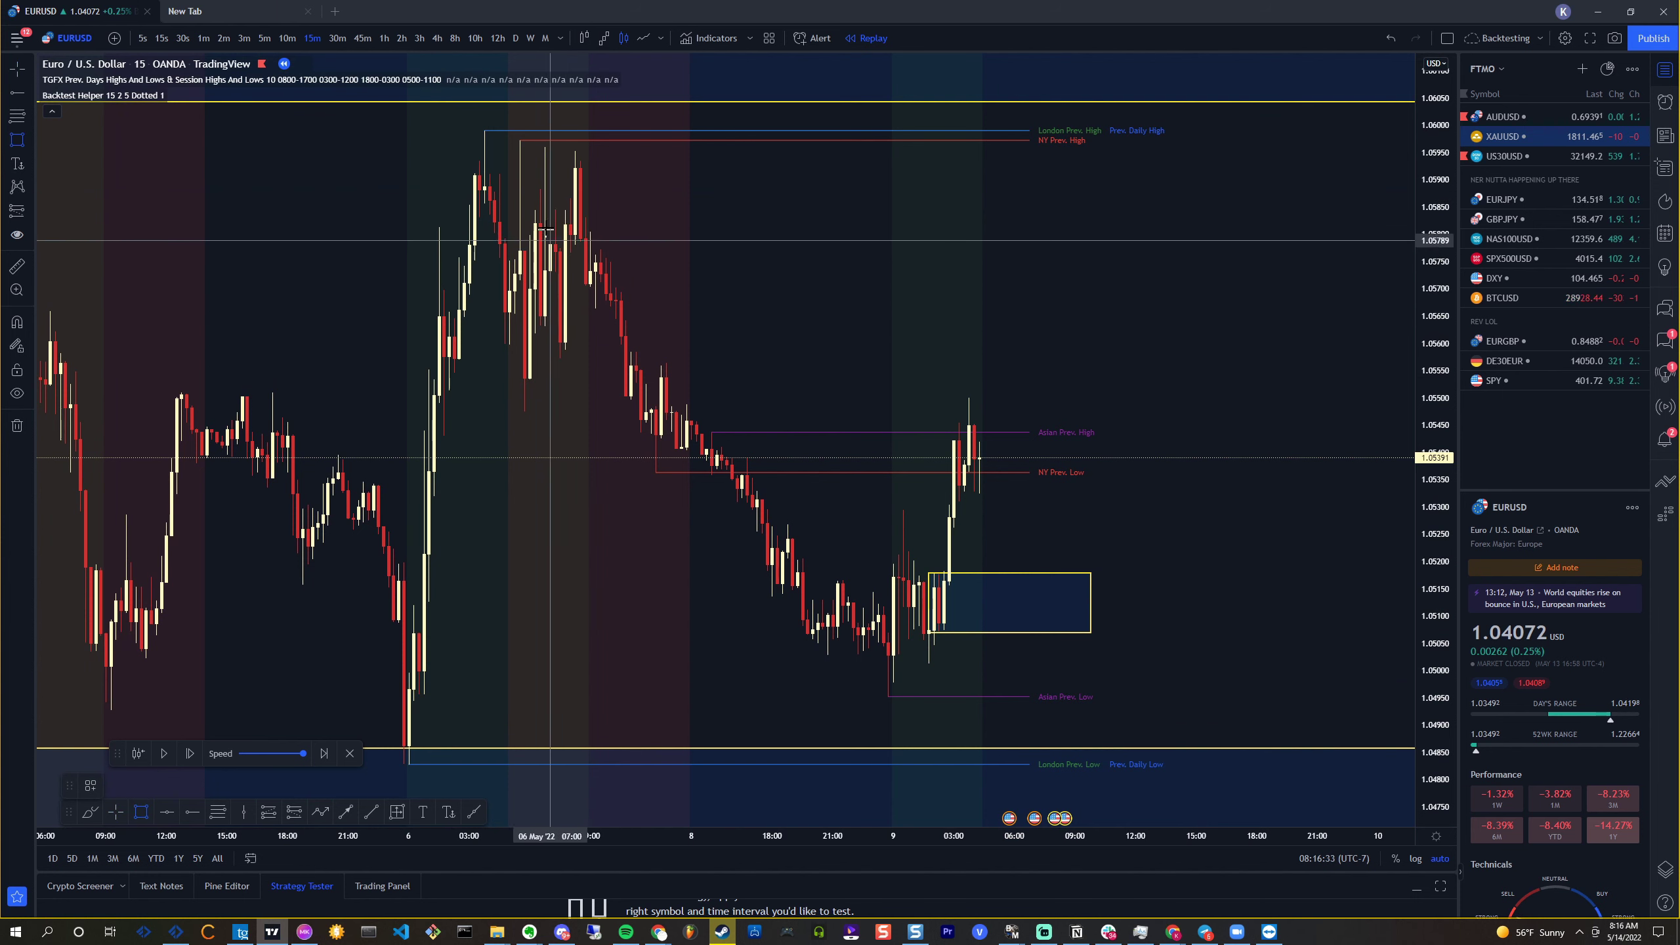
left_click(566, 243)
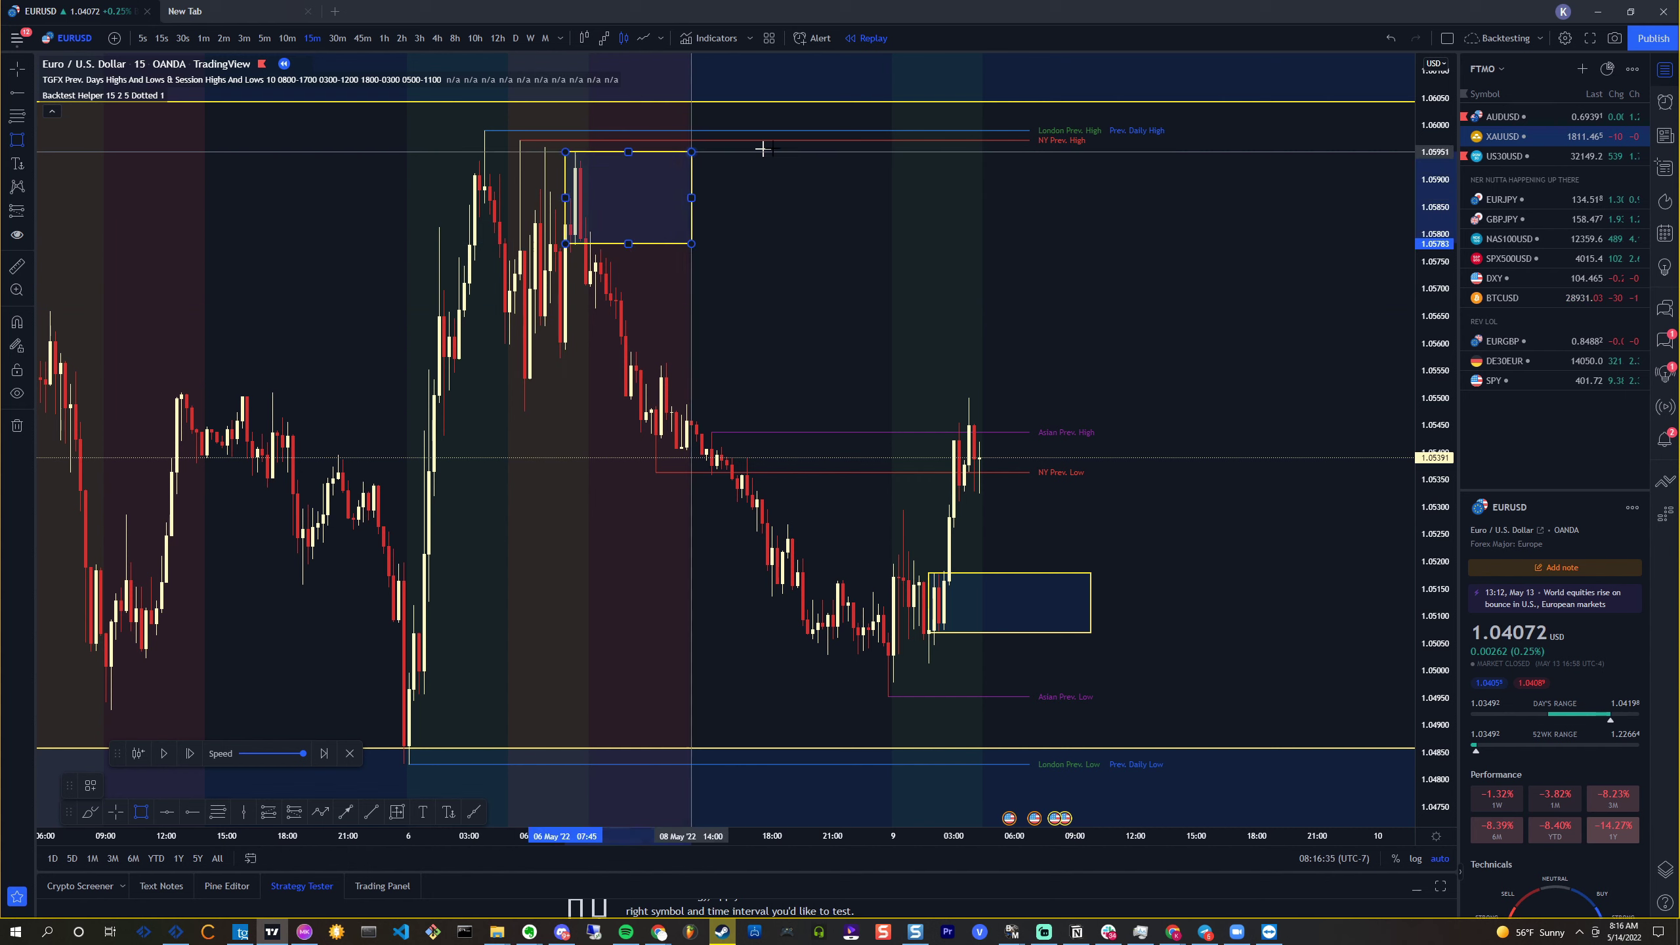
left_click(1373, 149)
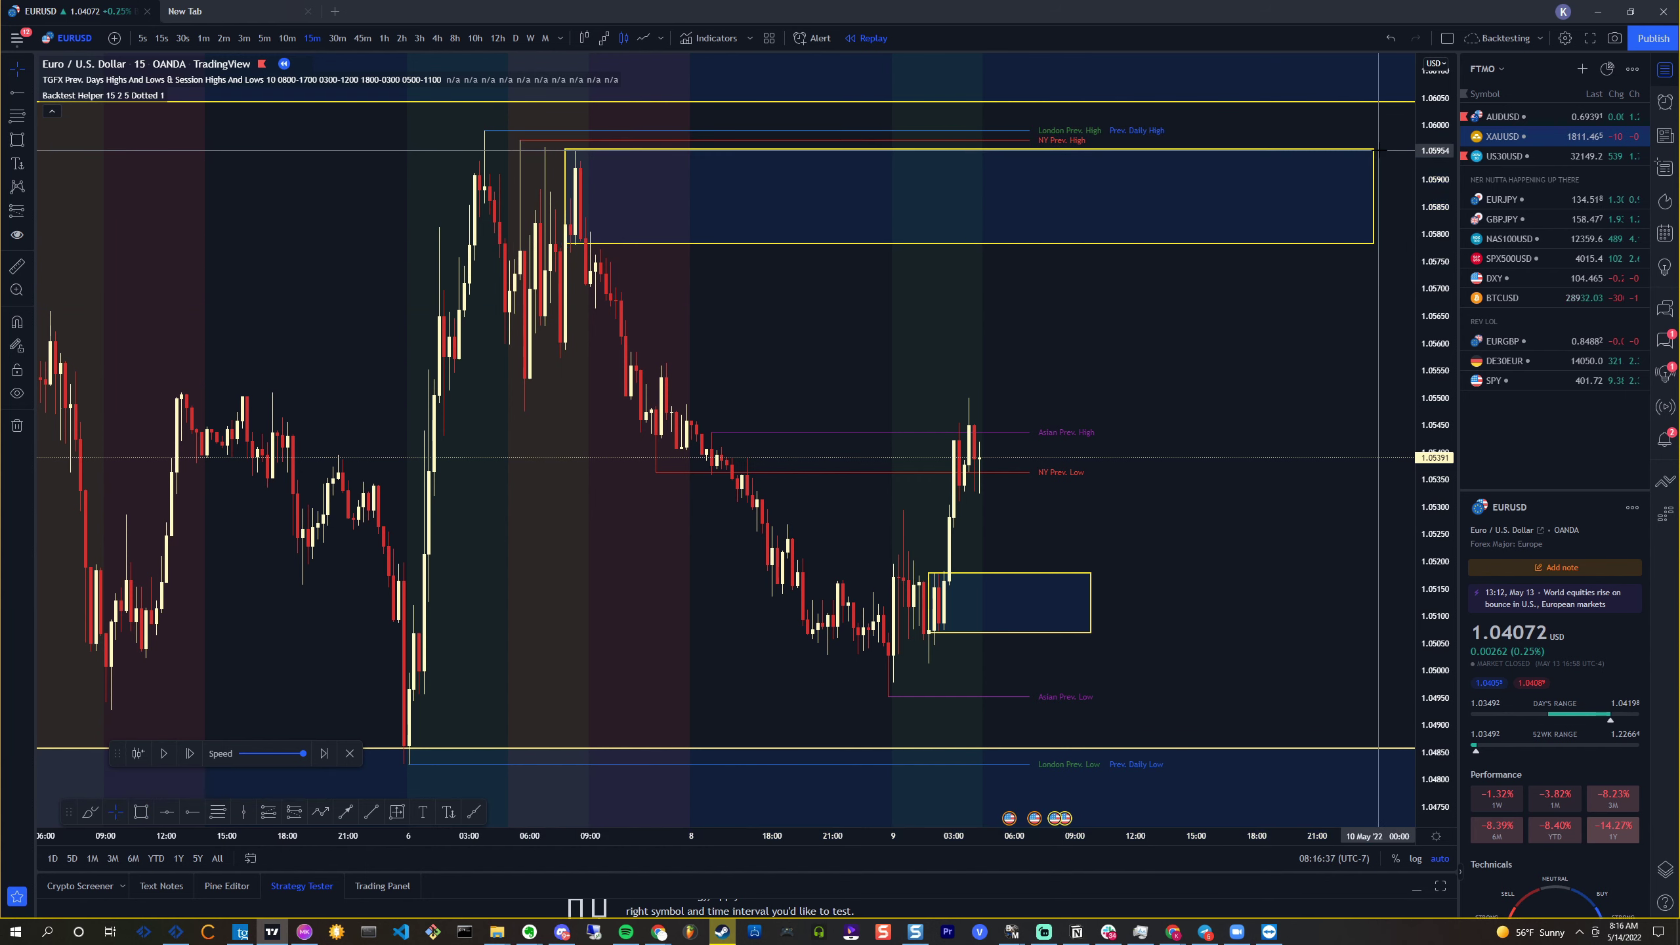
Change the border colour of the zone over the 6 May highs from yellow to red
double_click(1323, 182)
left_click(840, 436)
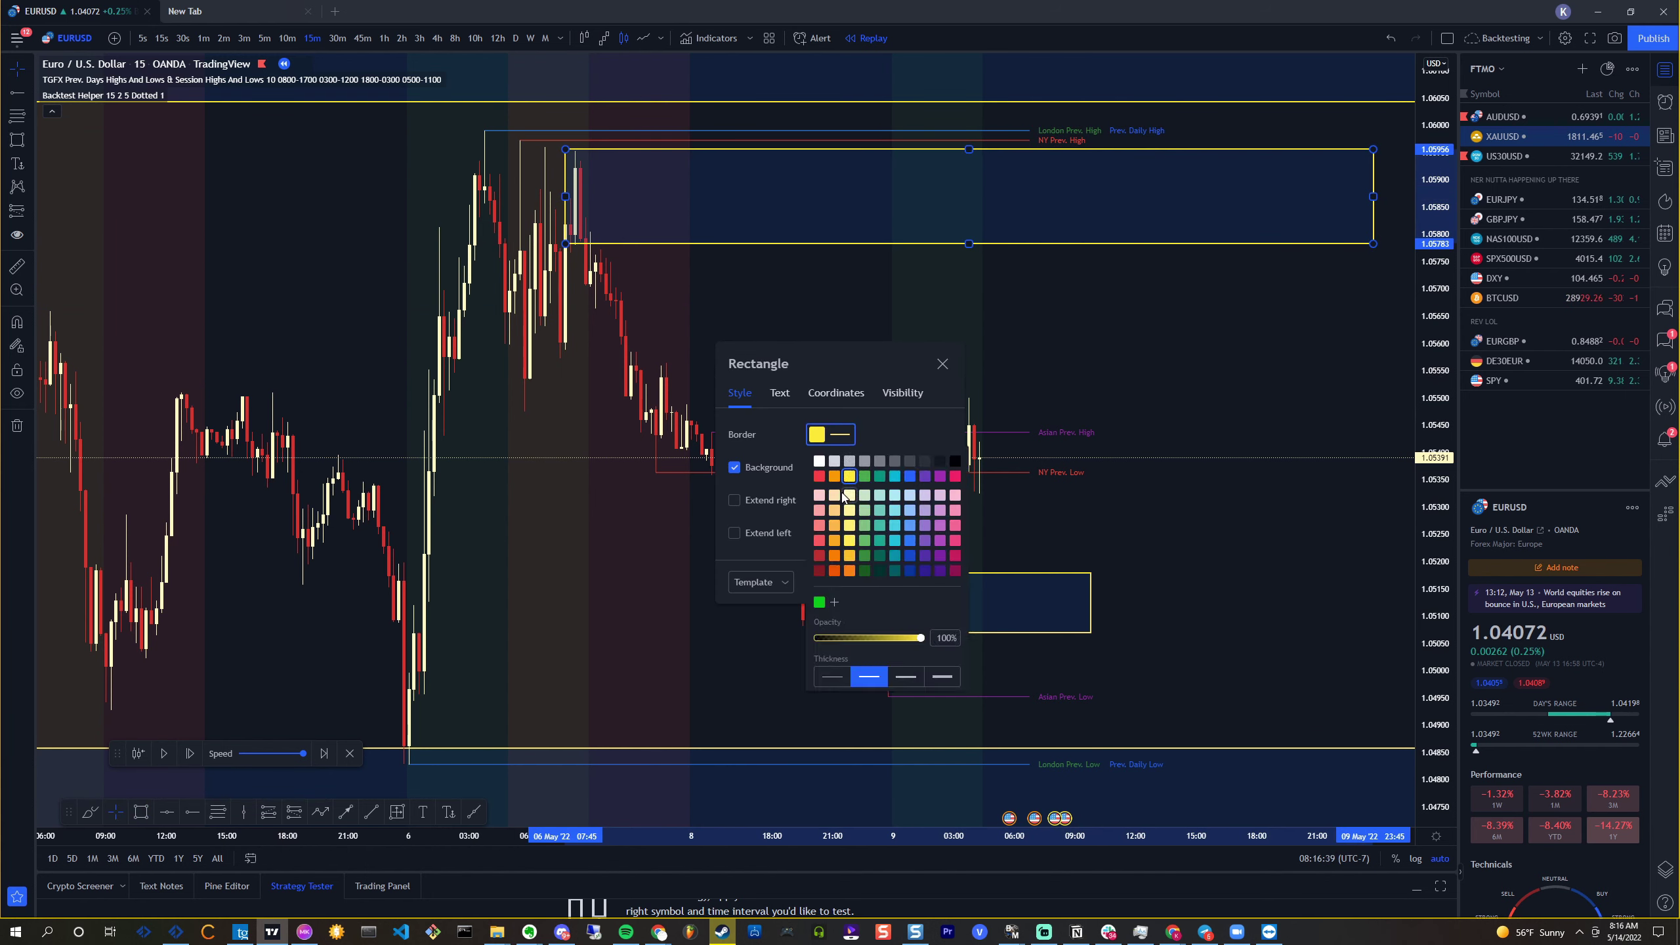
left_click(1087, 337)
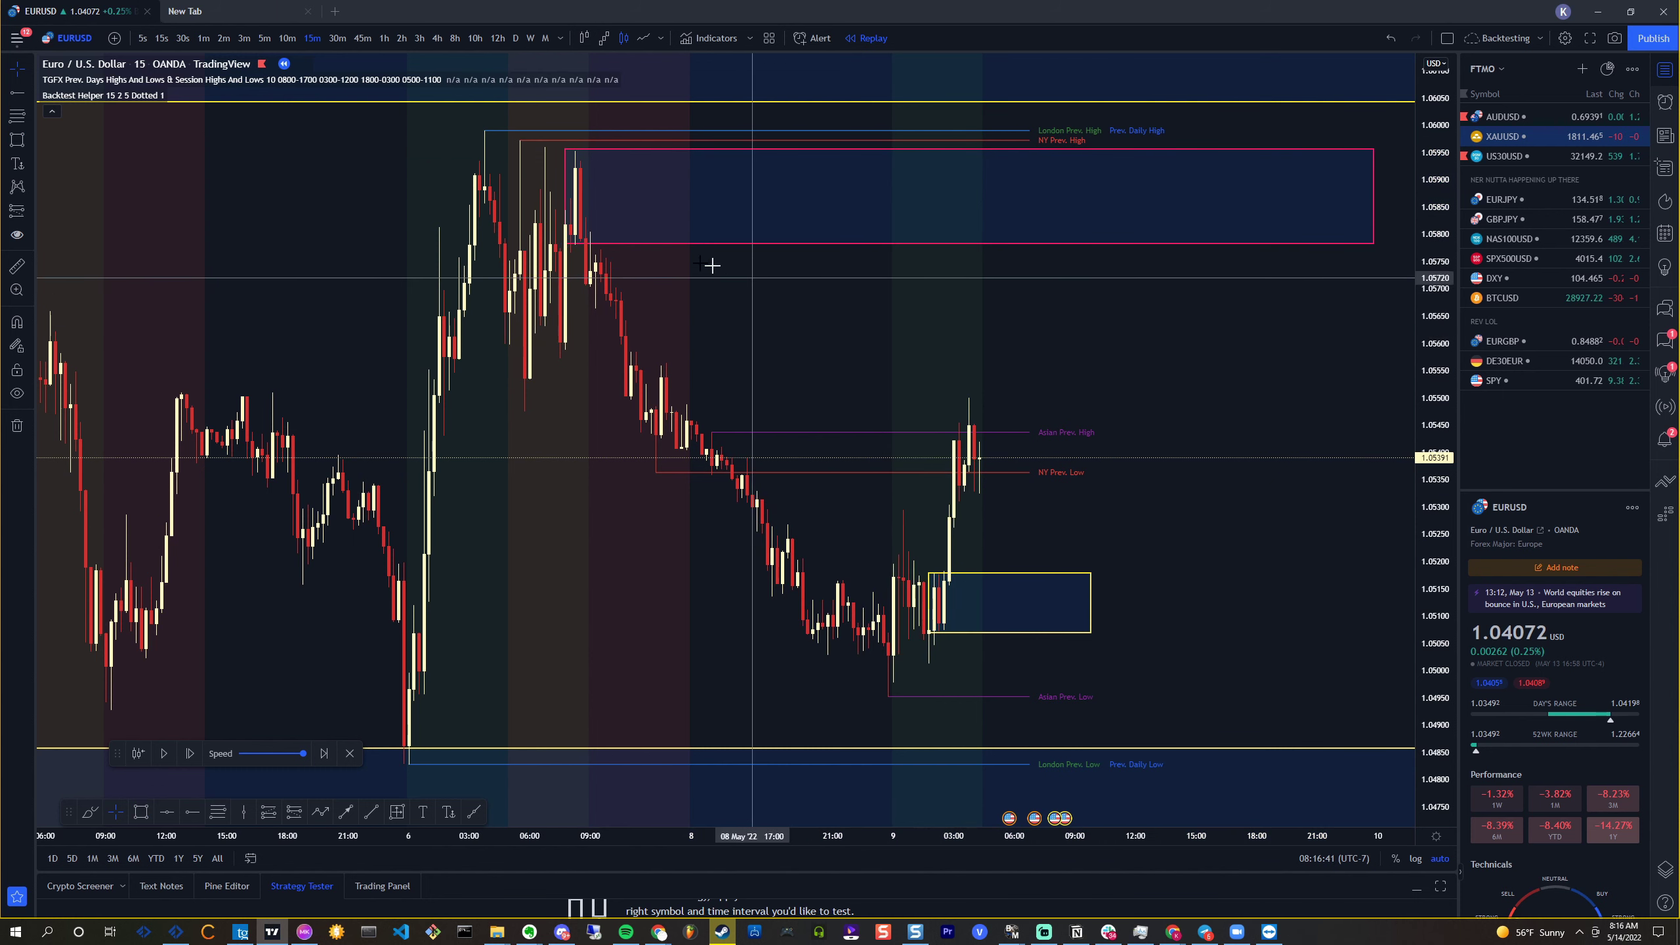
Switch the replay chart to the 5-minute timeframe and frame the 9 May session
scroll(991, 526, "up", 3)
left_click_drag(920, 467, 718, 462)
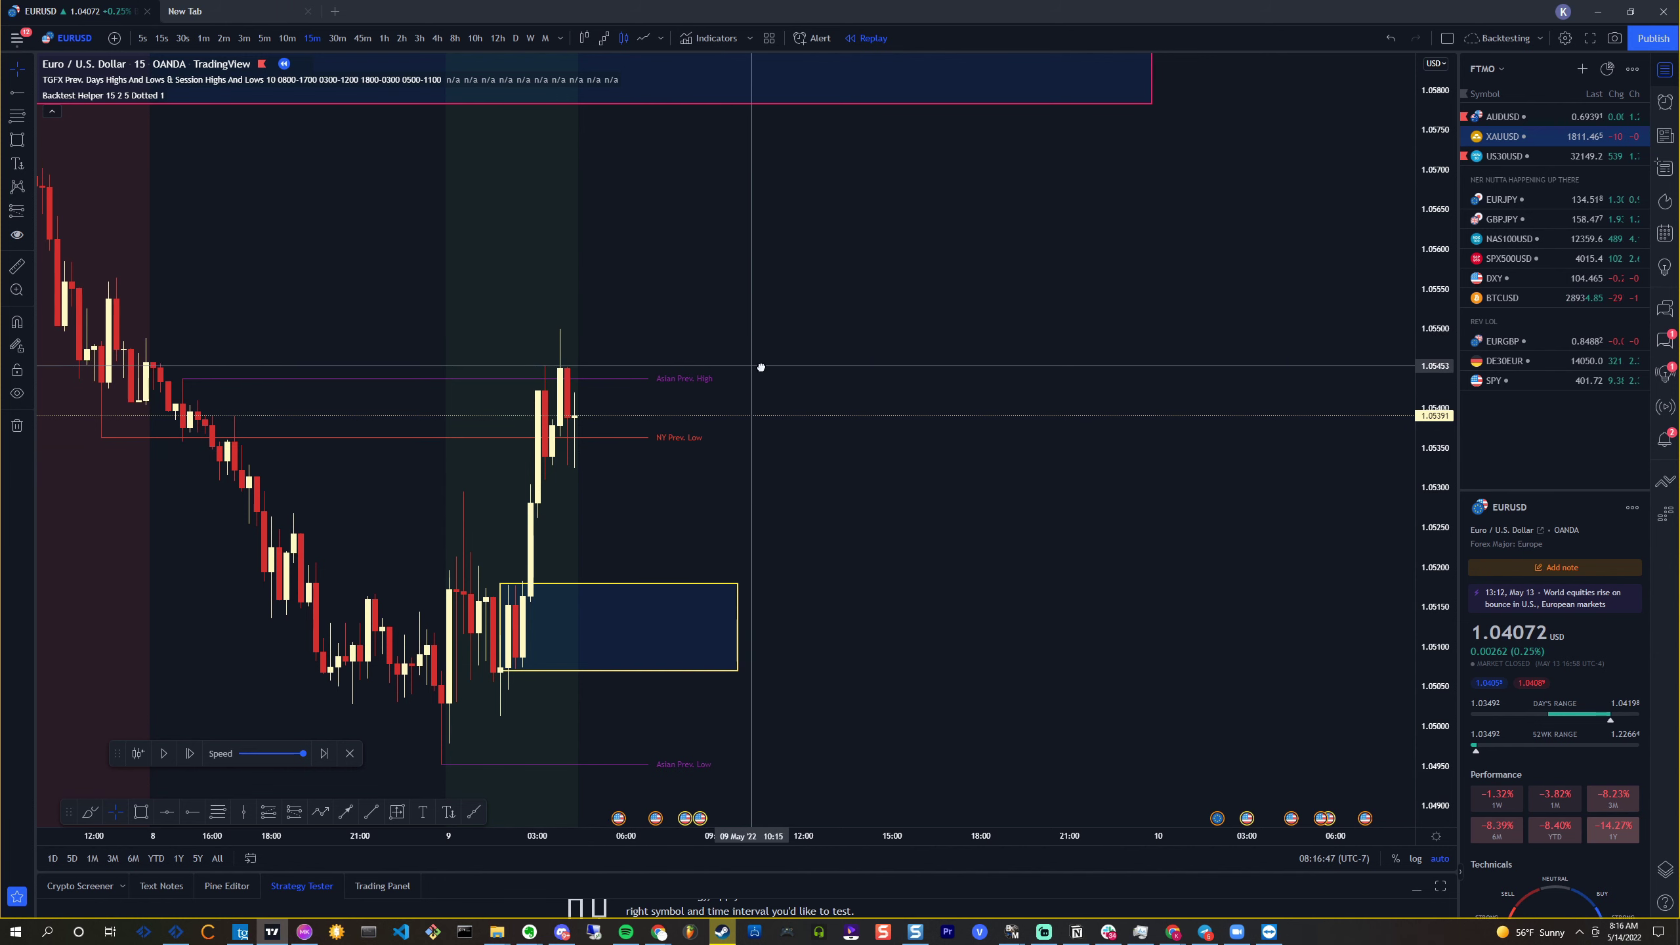
left_click_drag(727, 370, 914, 376)
scroll(933, 410, "up", 3)
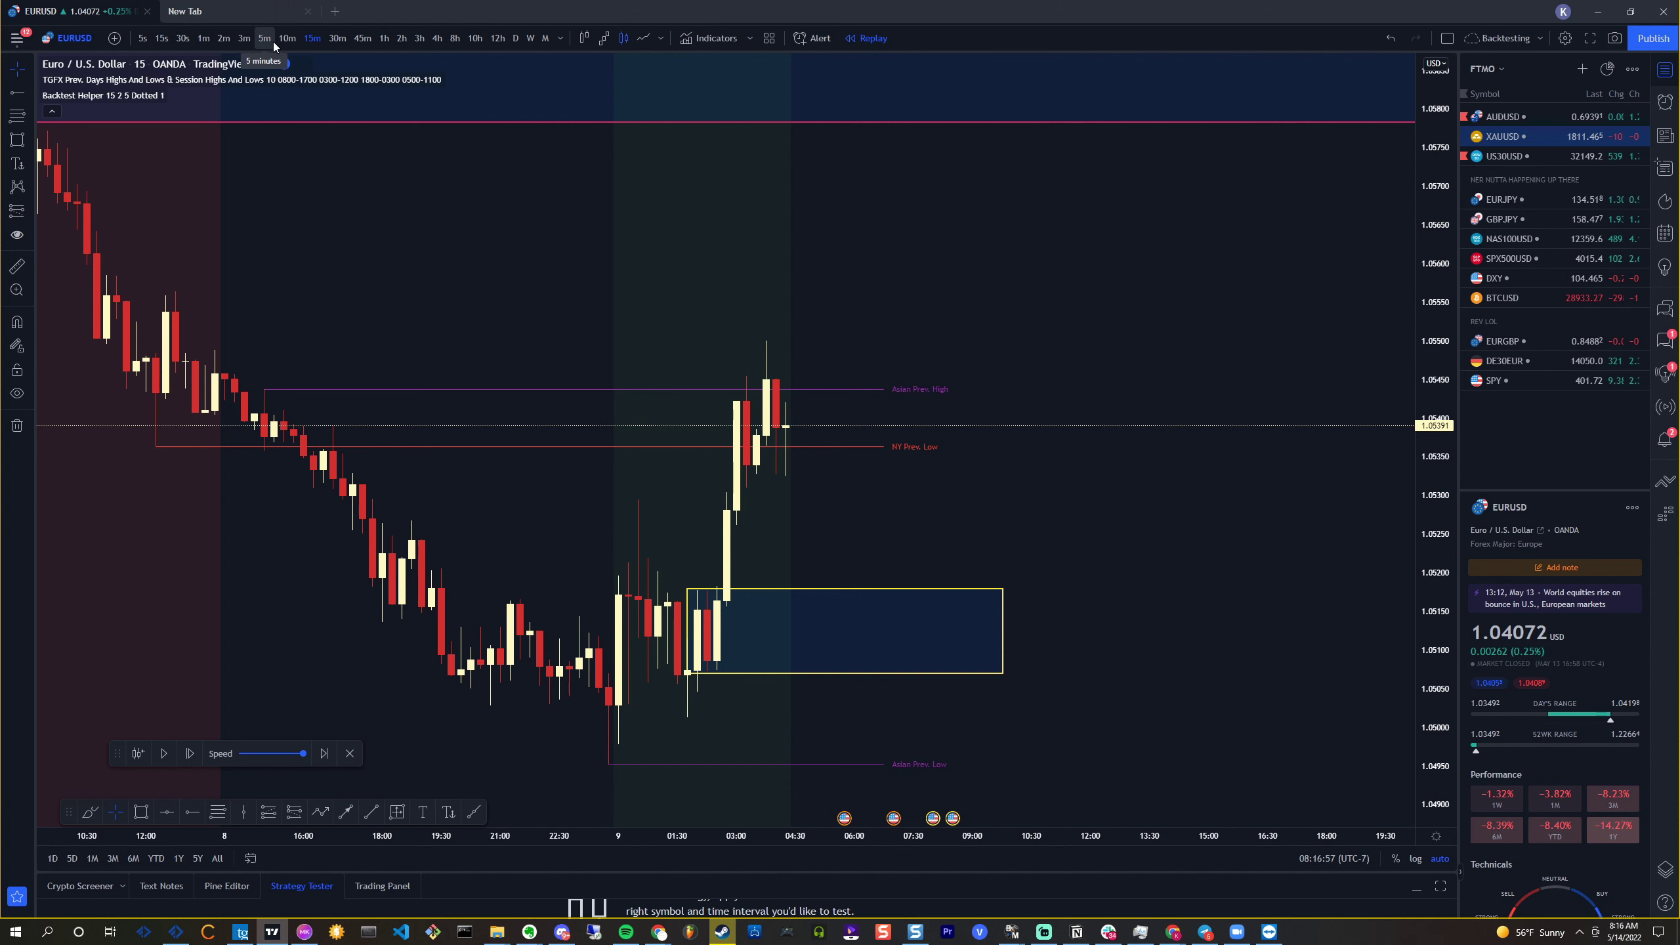
scroll(690, 344, "down", 3)
scroll(690, 344, "up", 3)
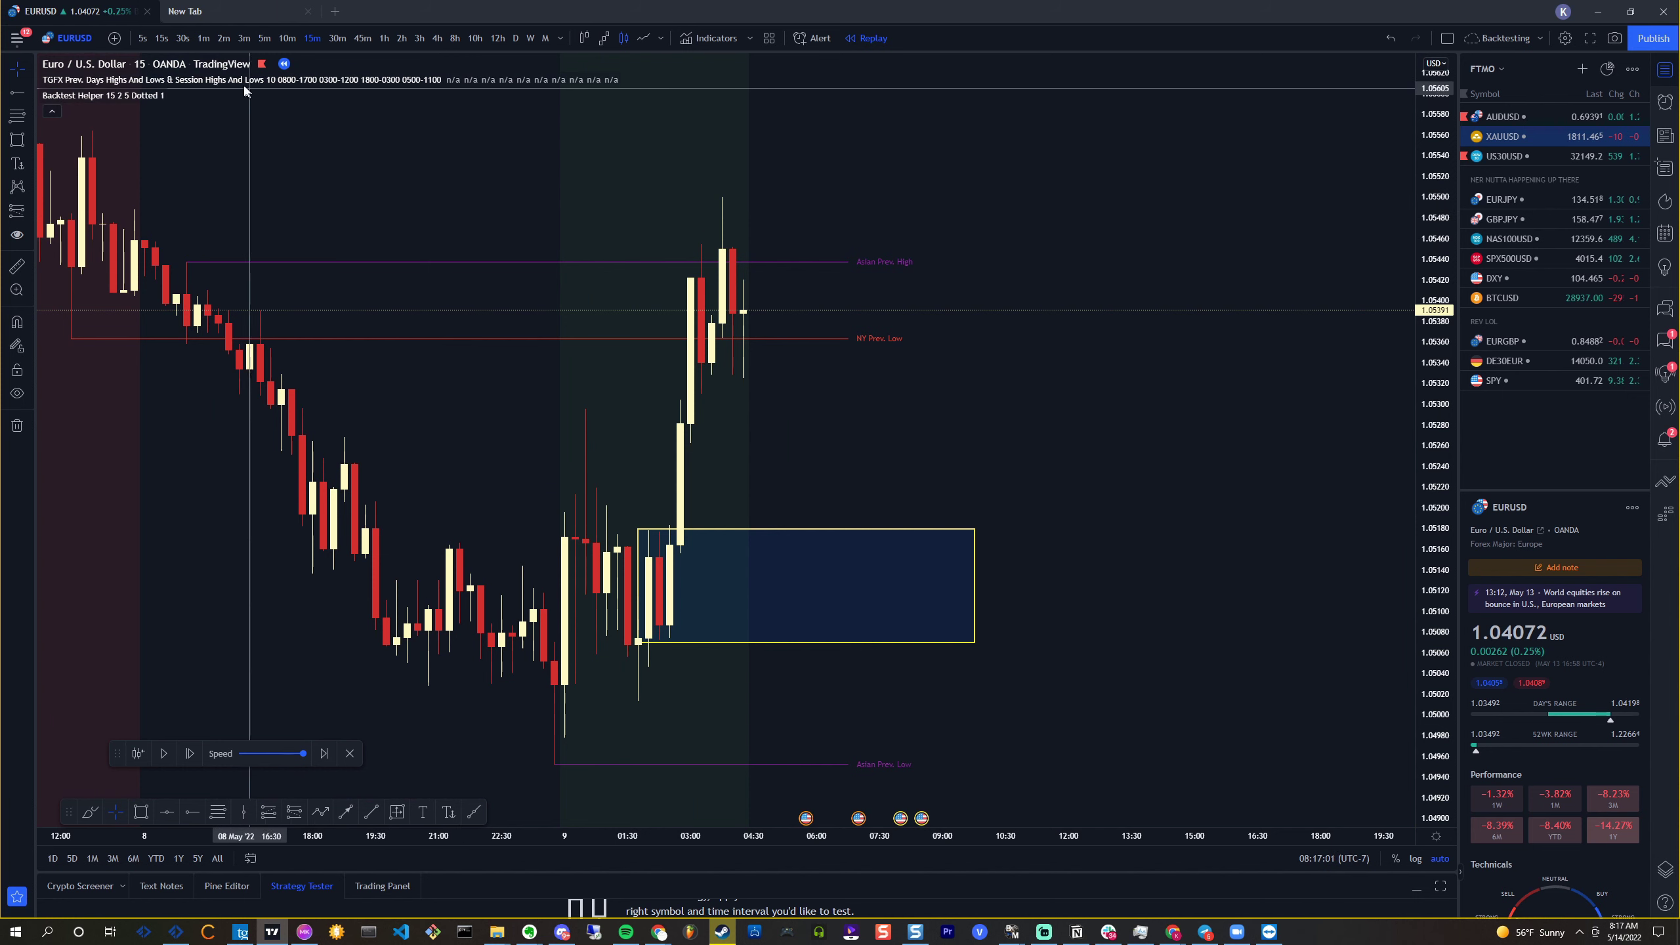
left_click(261, 39)
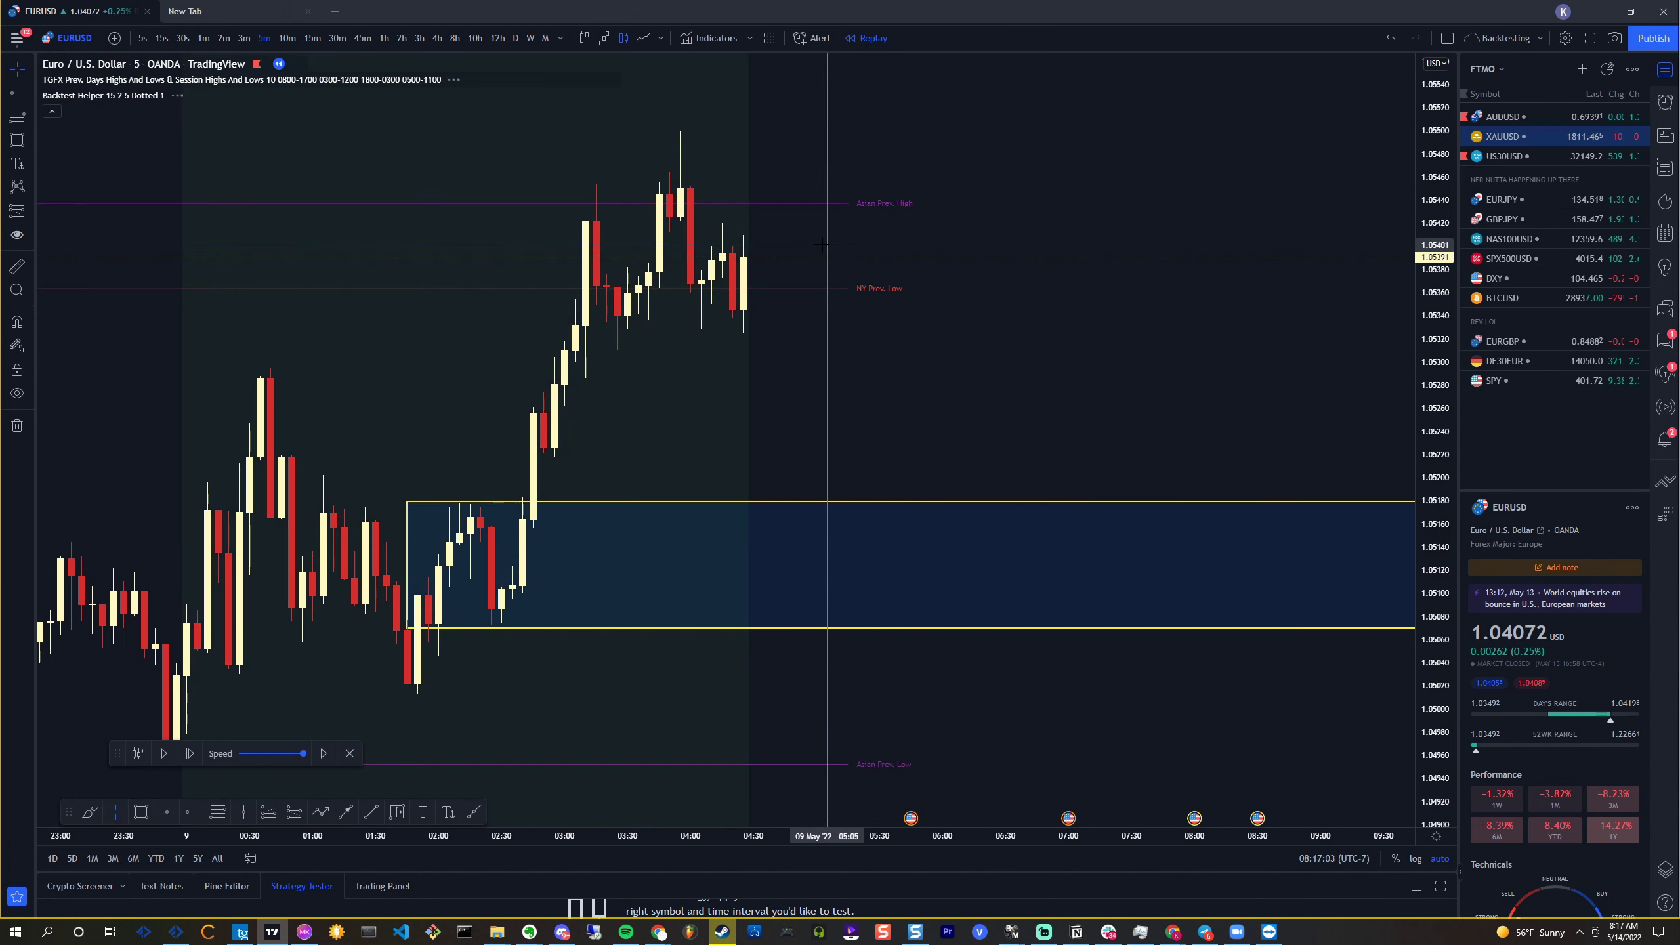
left_click_drag(817, 261, 746, 255)
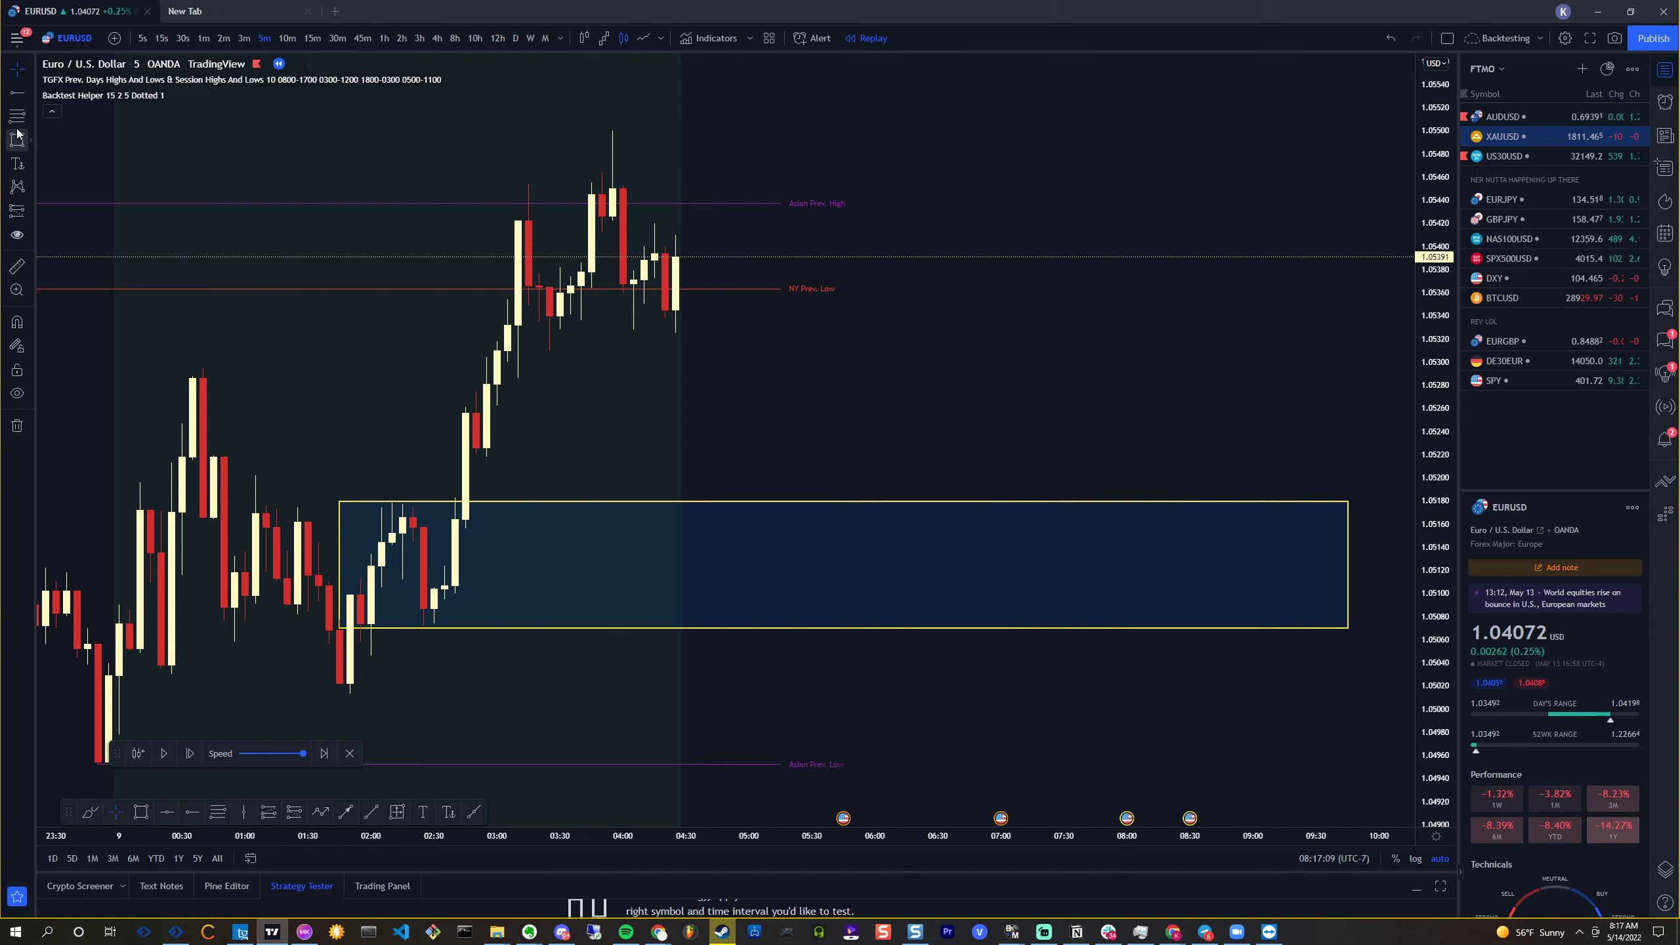
Draw a red-bordered rectangle zone over the 9 May 03:45 high, from about 1.0542 up to 1.0550, extending to 08:50
mouse_move(592, 220)
left_mouse_down()
mouse_move(1081, 165)
mouse_move(1232, 127)
left_mouse_up()
left_click_drag(1232, 127, 1232, 130)
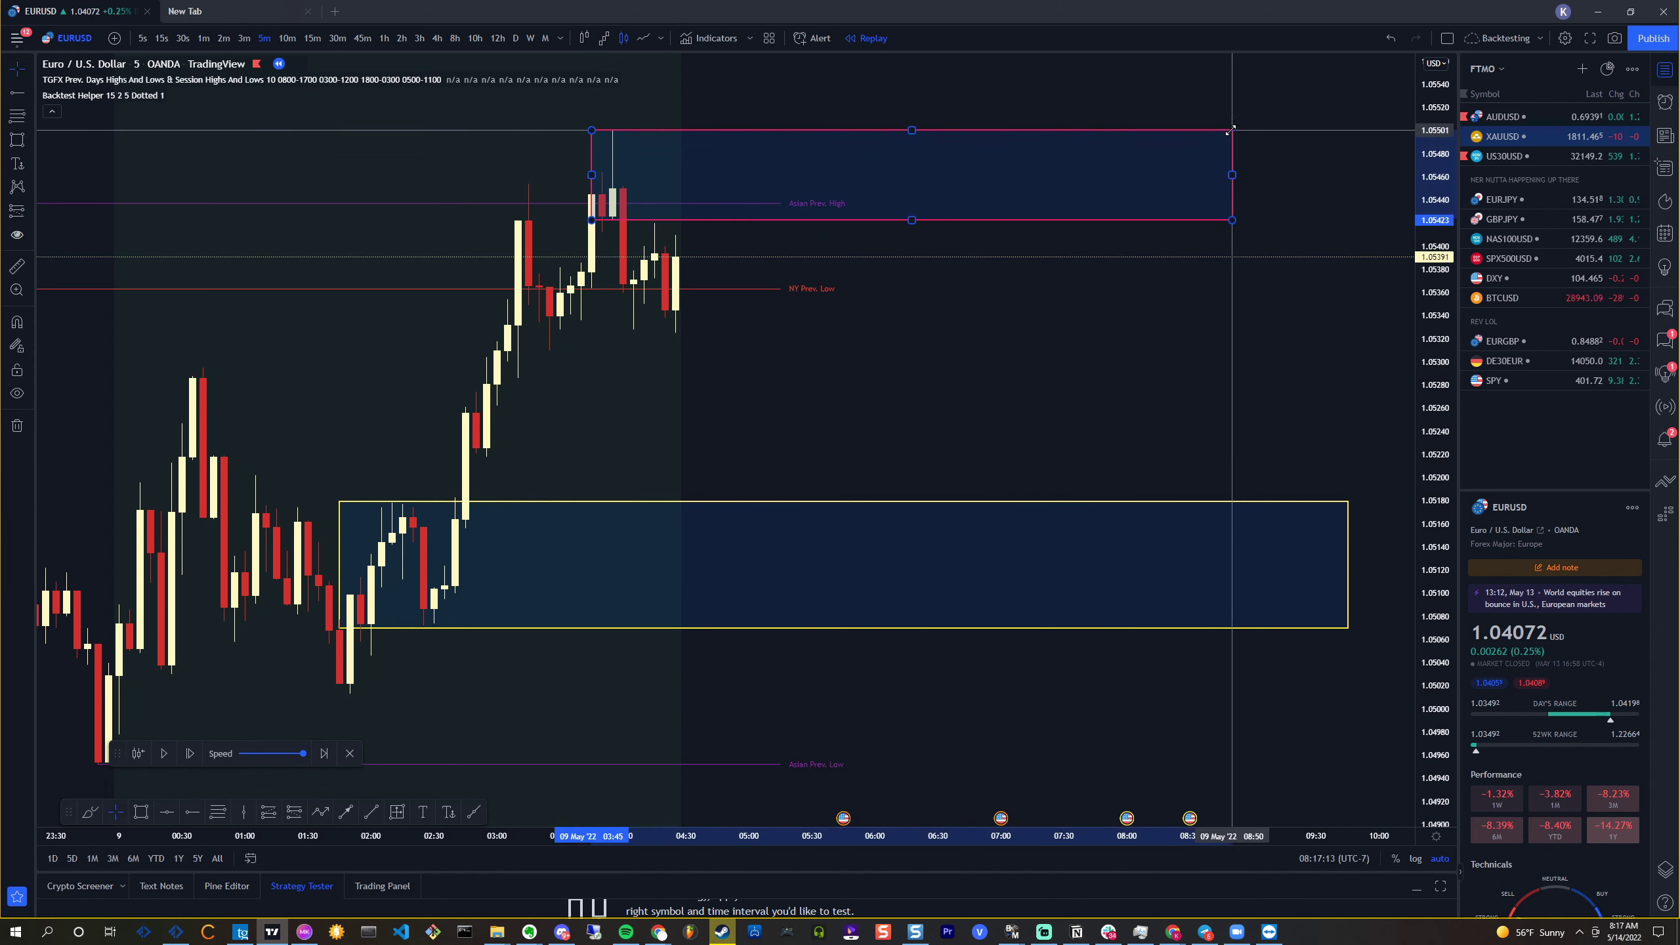
double_click(1232, 130)
left_click(776, 274)
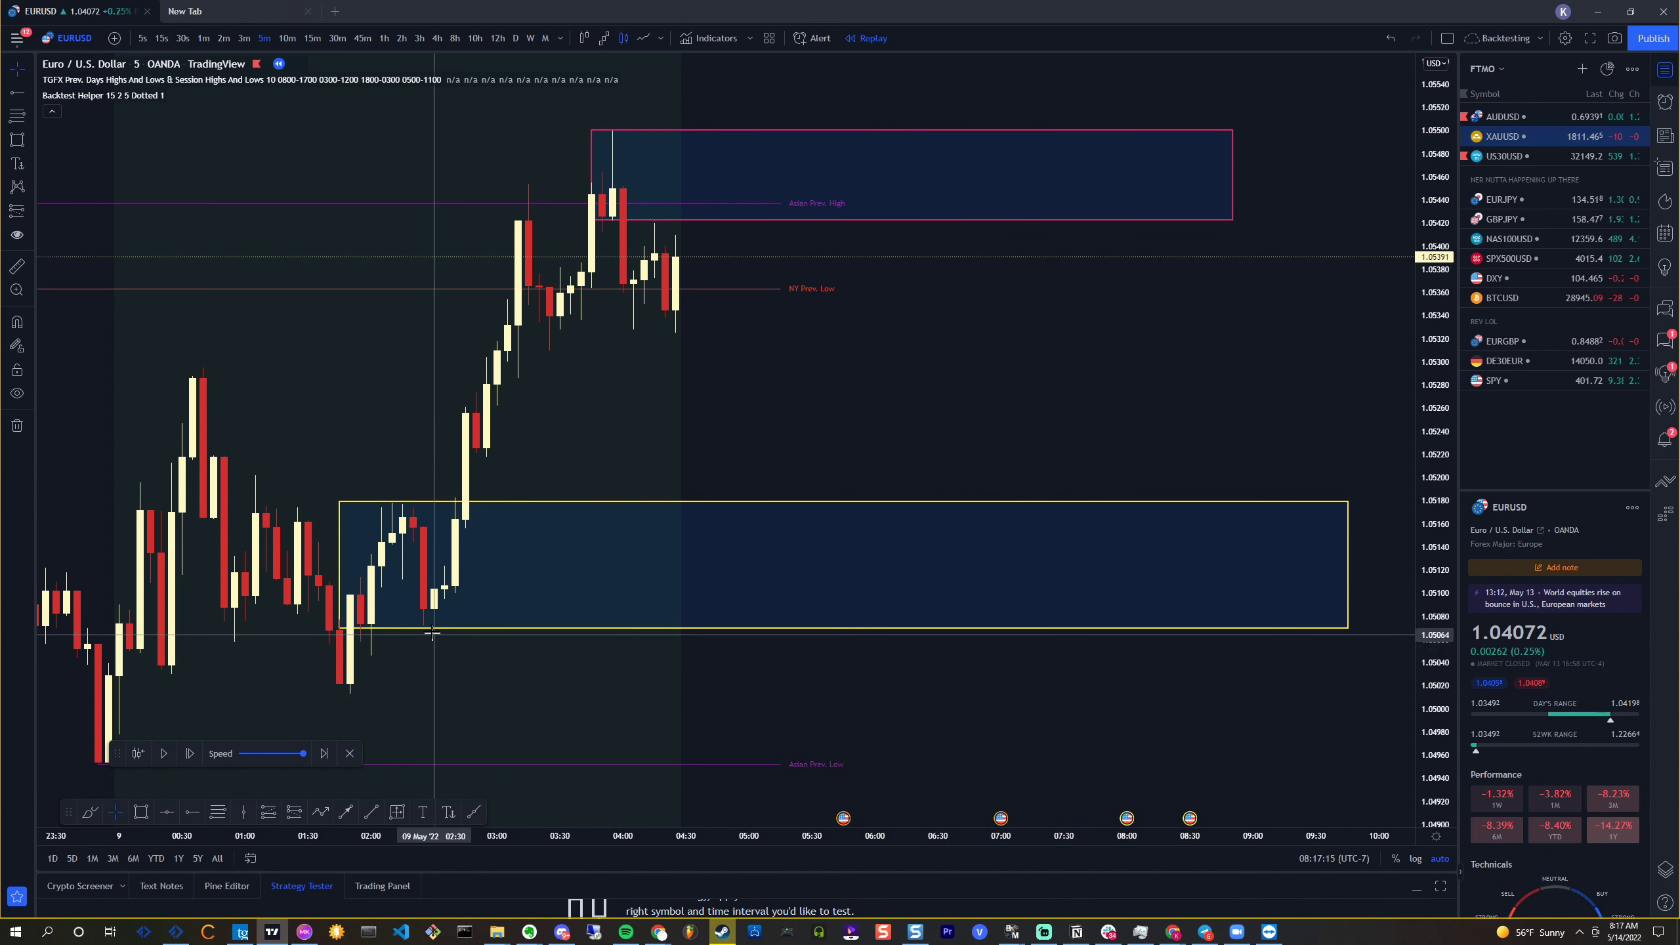
Review the 5-minute move between the yellow and red zones and switch the replay chart to the 1-minute timeframe
left_click_drag(520, 371, 742, 377)
scroll(742, 376, "down", 4)
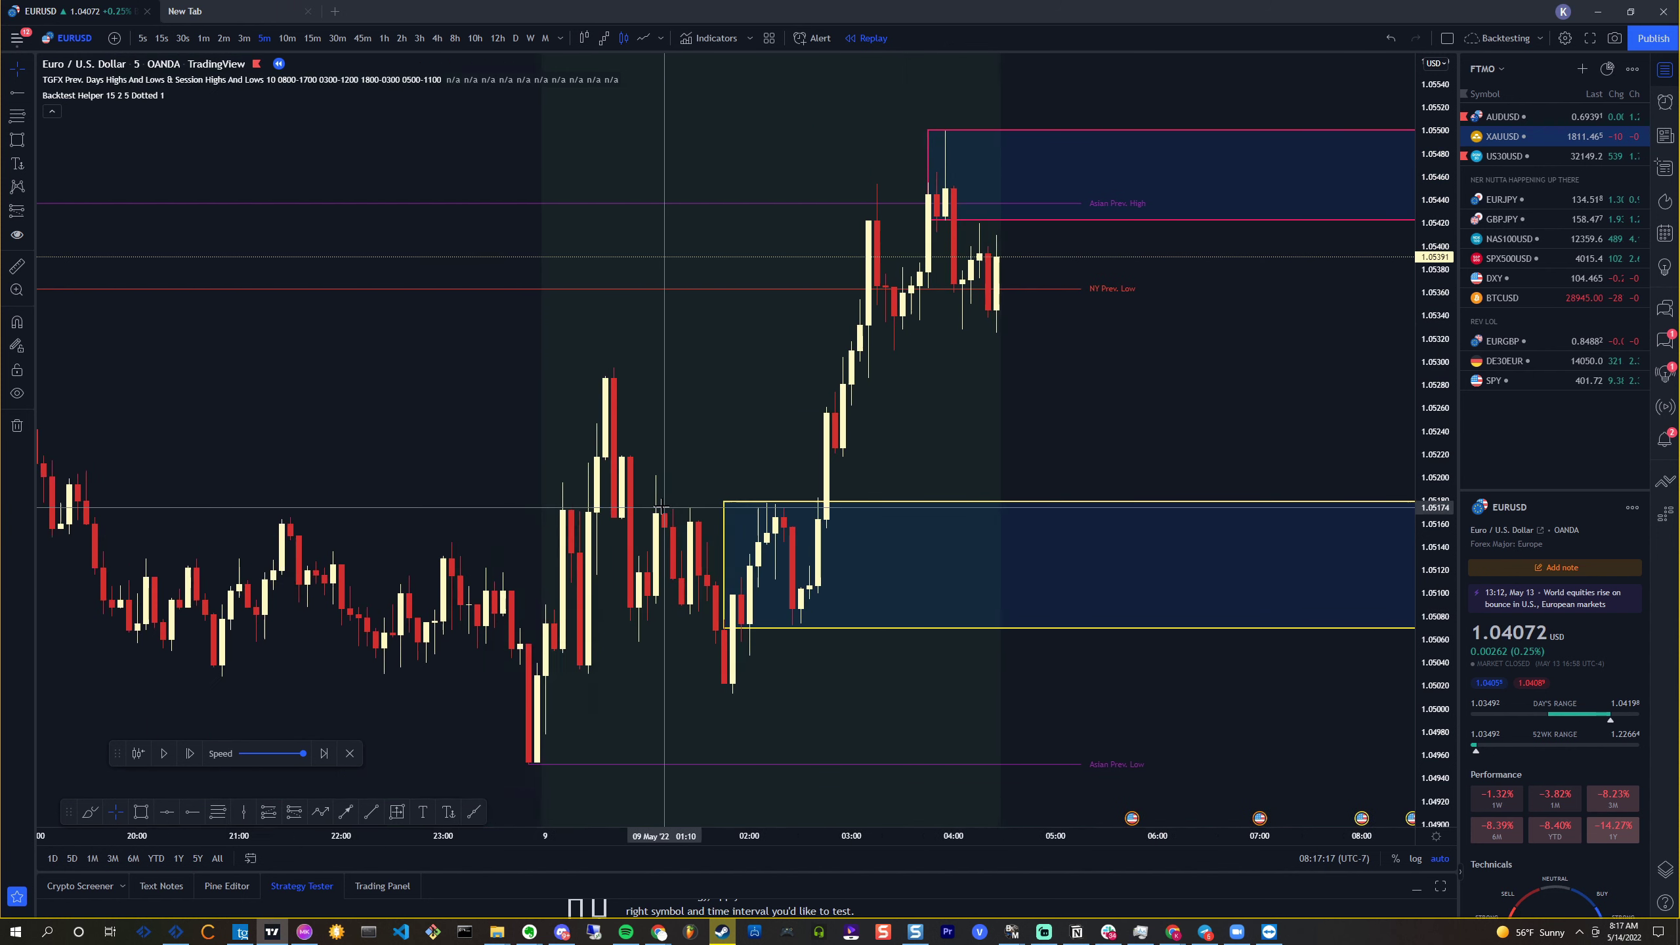
scroll(701, 465, "up", 5)
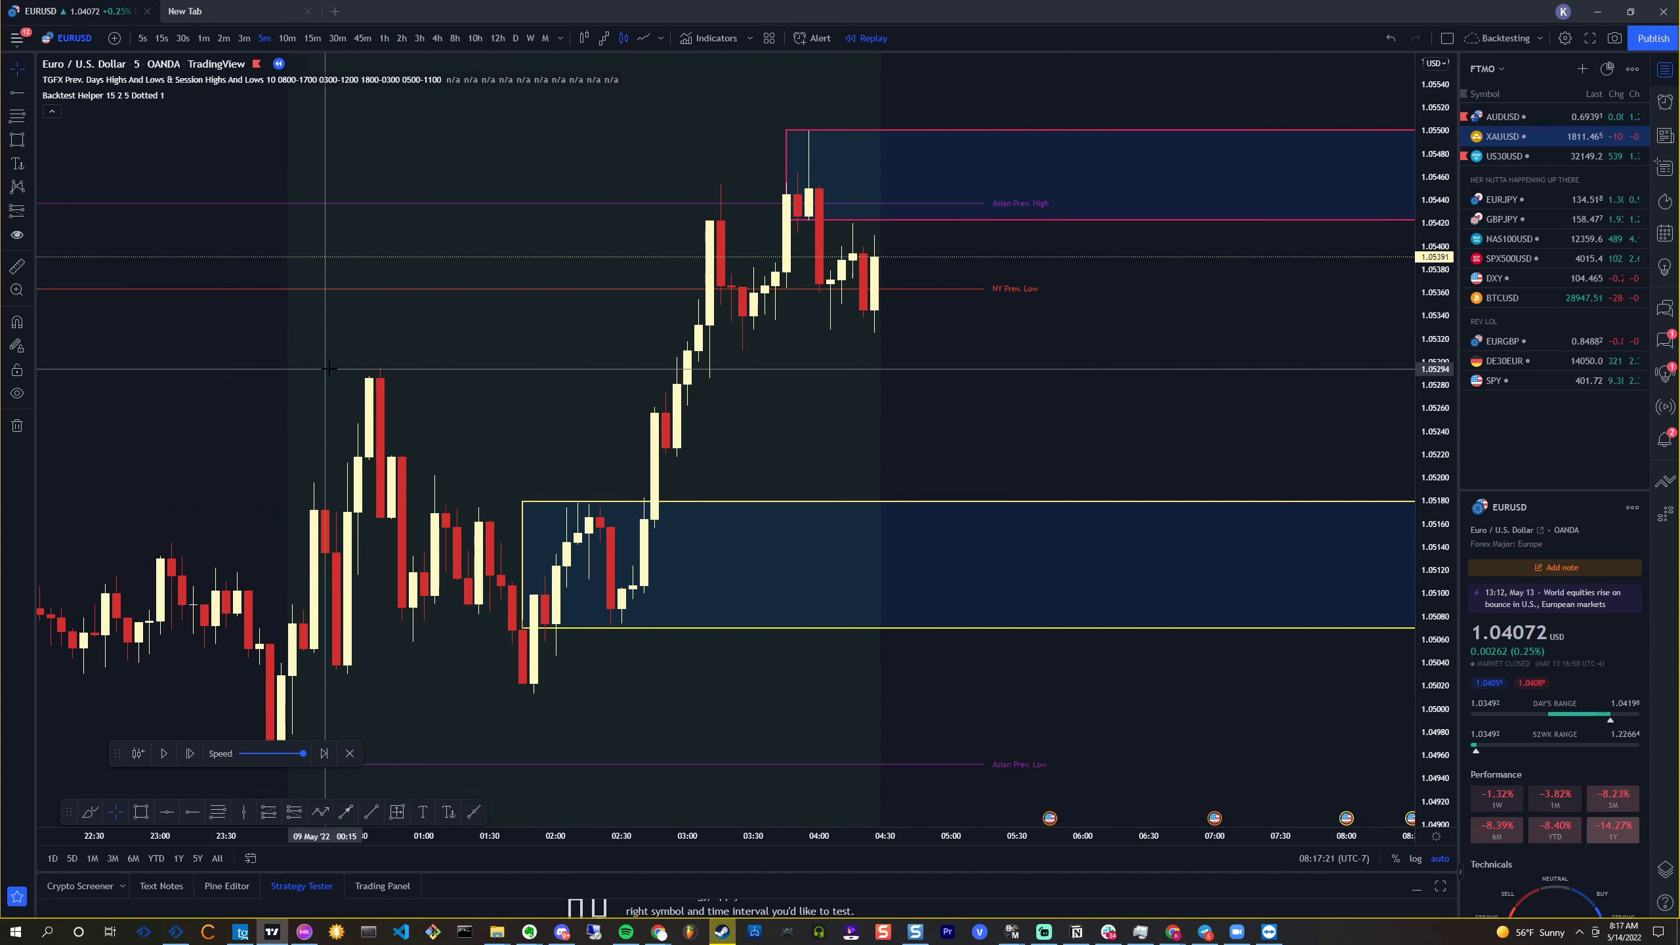
left_click_drag(709, 445, 485, 467)
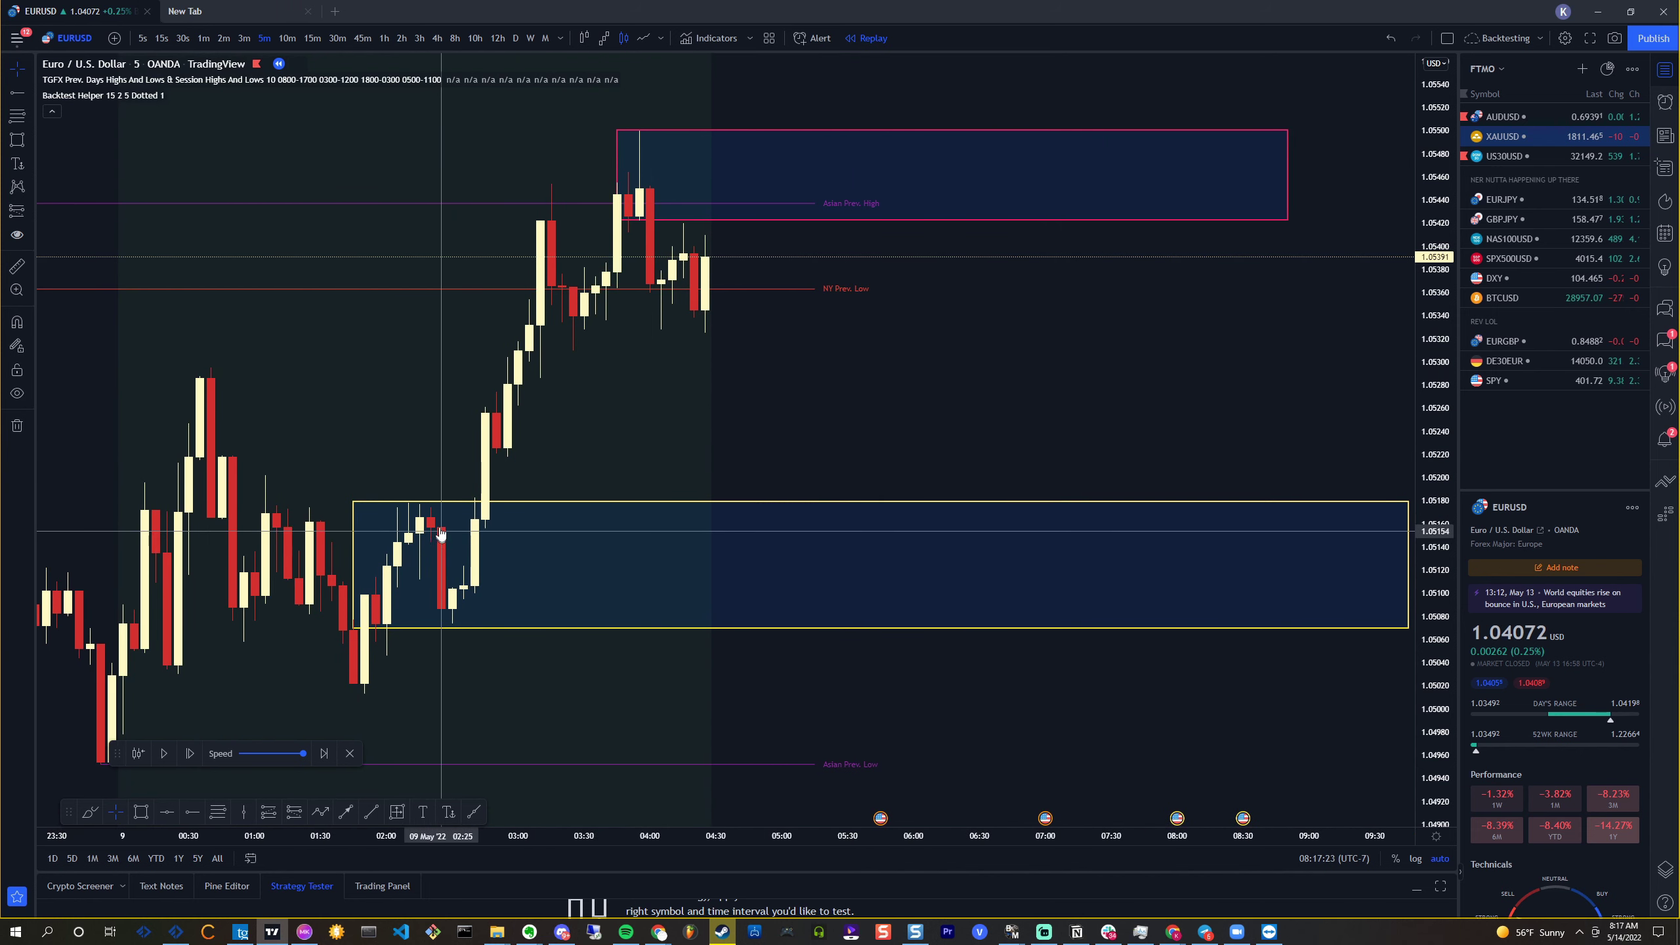
left_click(589, 502)
left_click(597, 465)
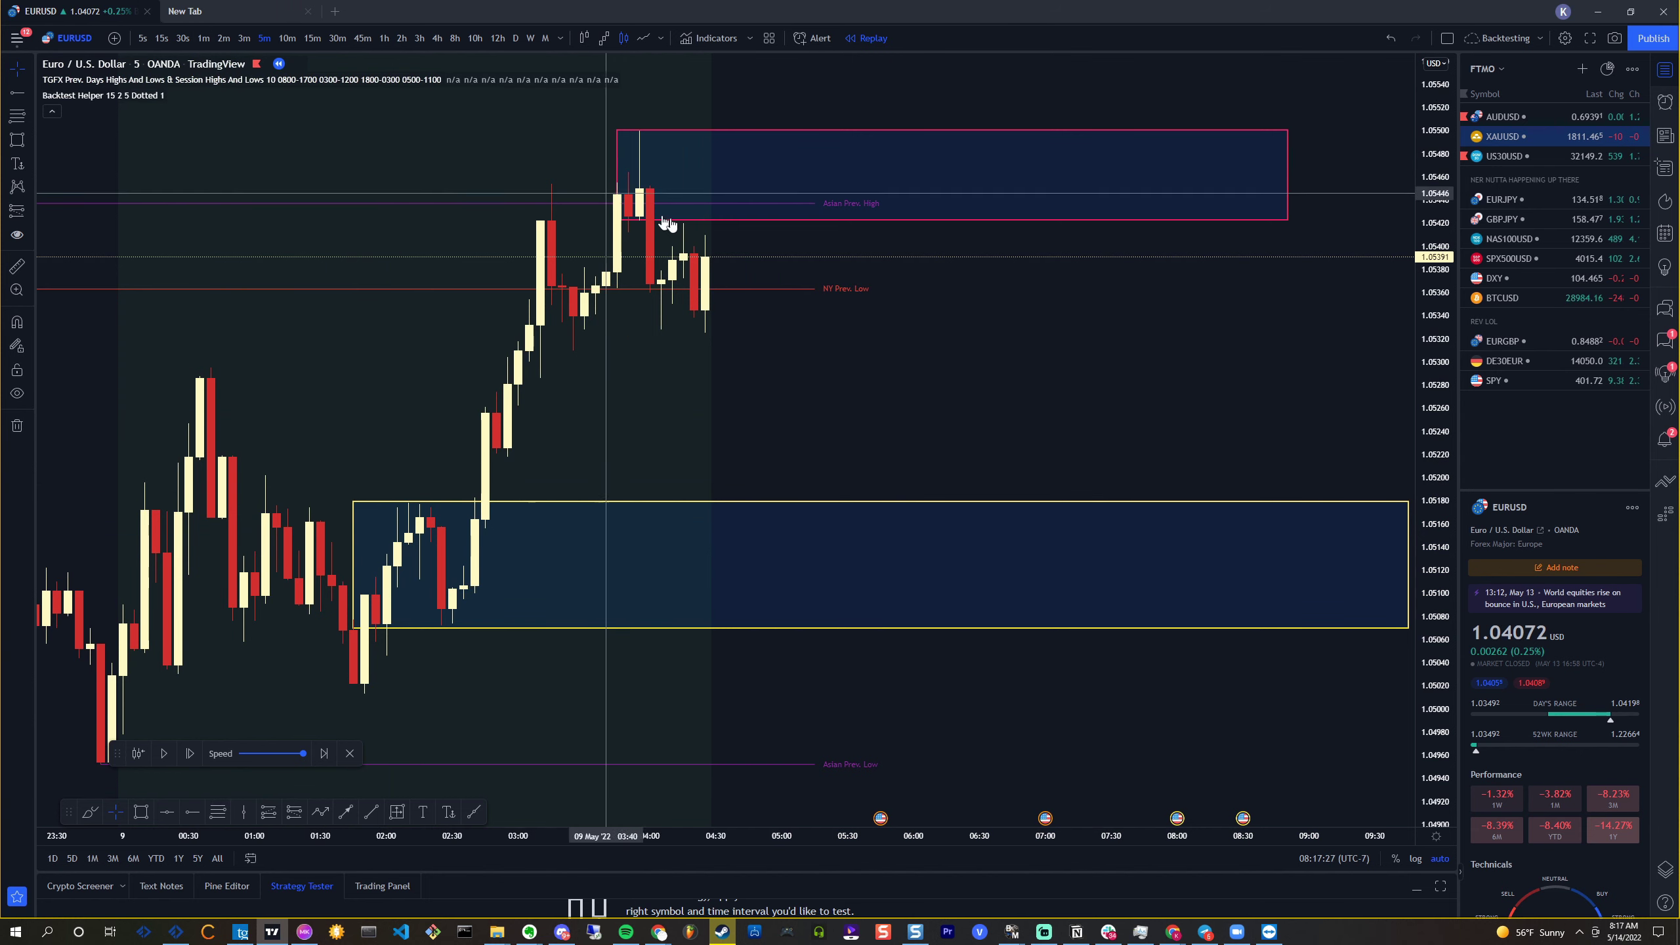
left_click(202, 37)
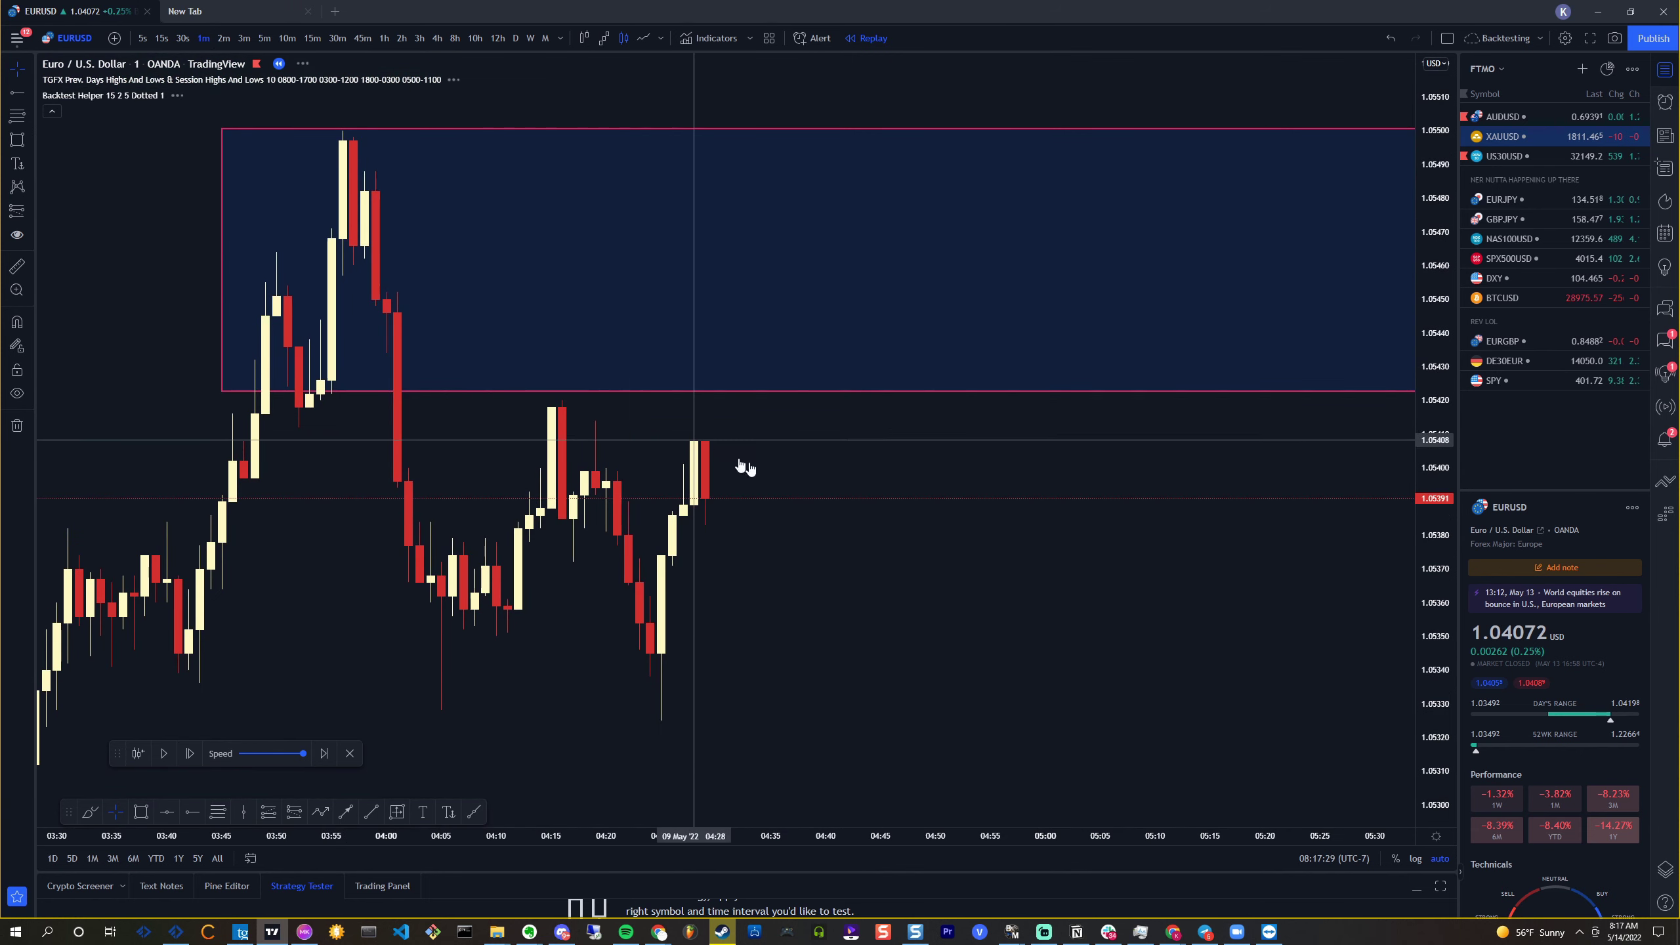
scroll(934, 494, "down", 2)
scroll(931, 489, "up", 3)
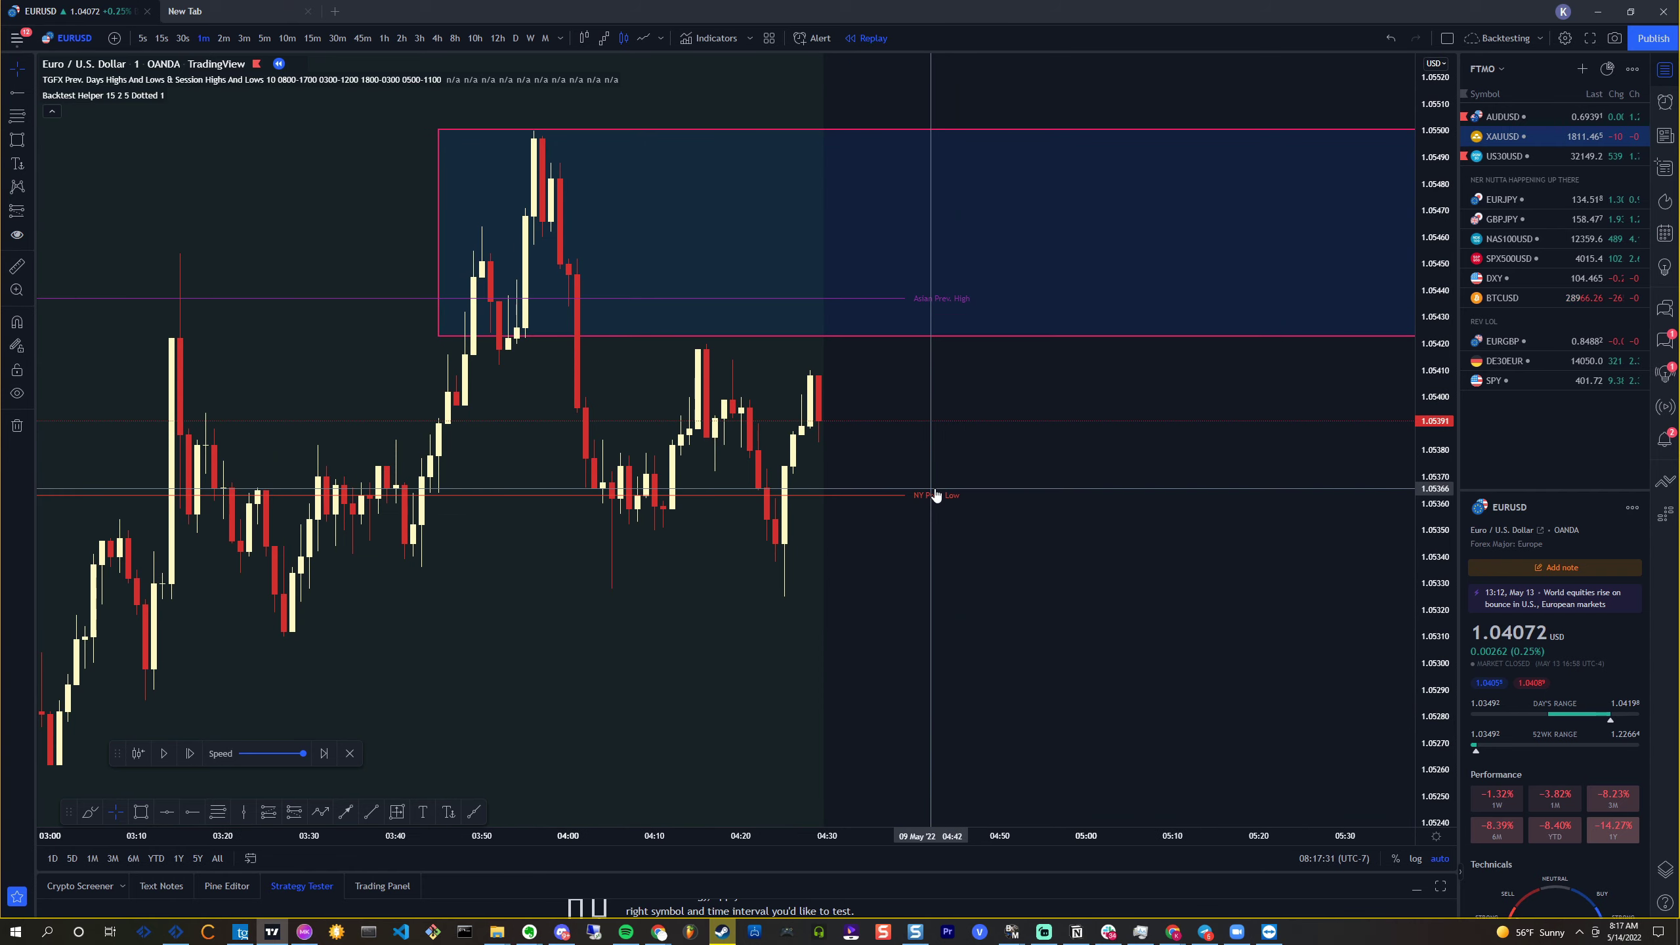
Advance the 1-minute replay candle by candle to the 9 May 04:34 candle at the lower edge of the red zone
scroll(931, 489, "down", 1)
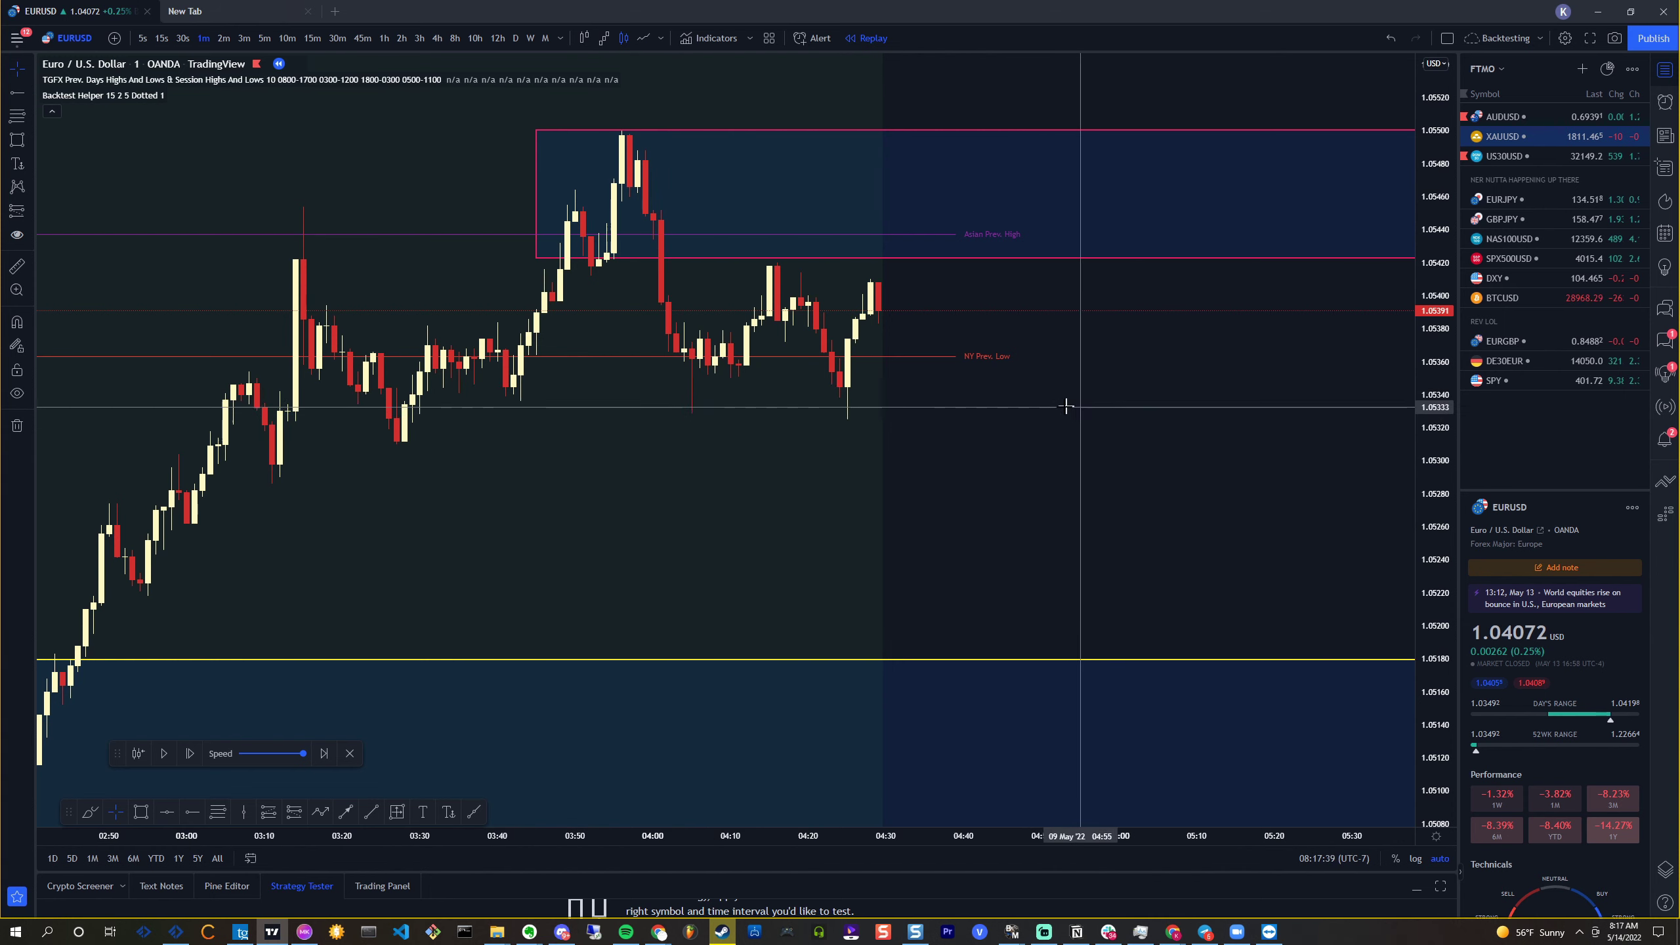
left_click_drag(1010, 408, 930, 410)
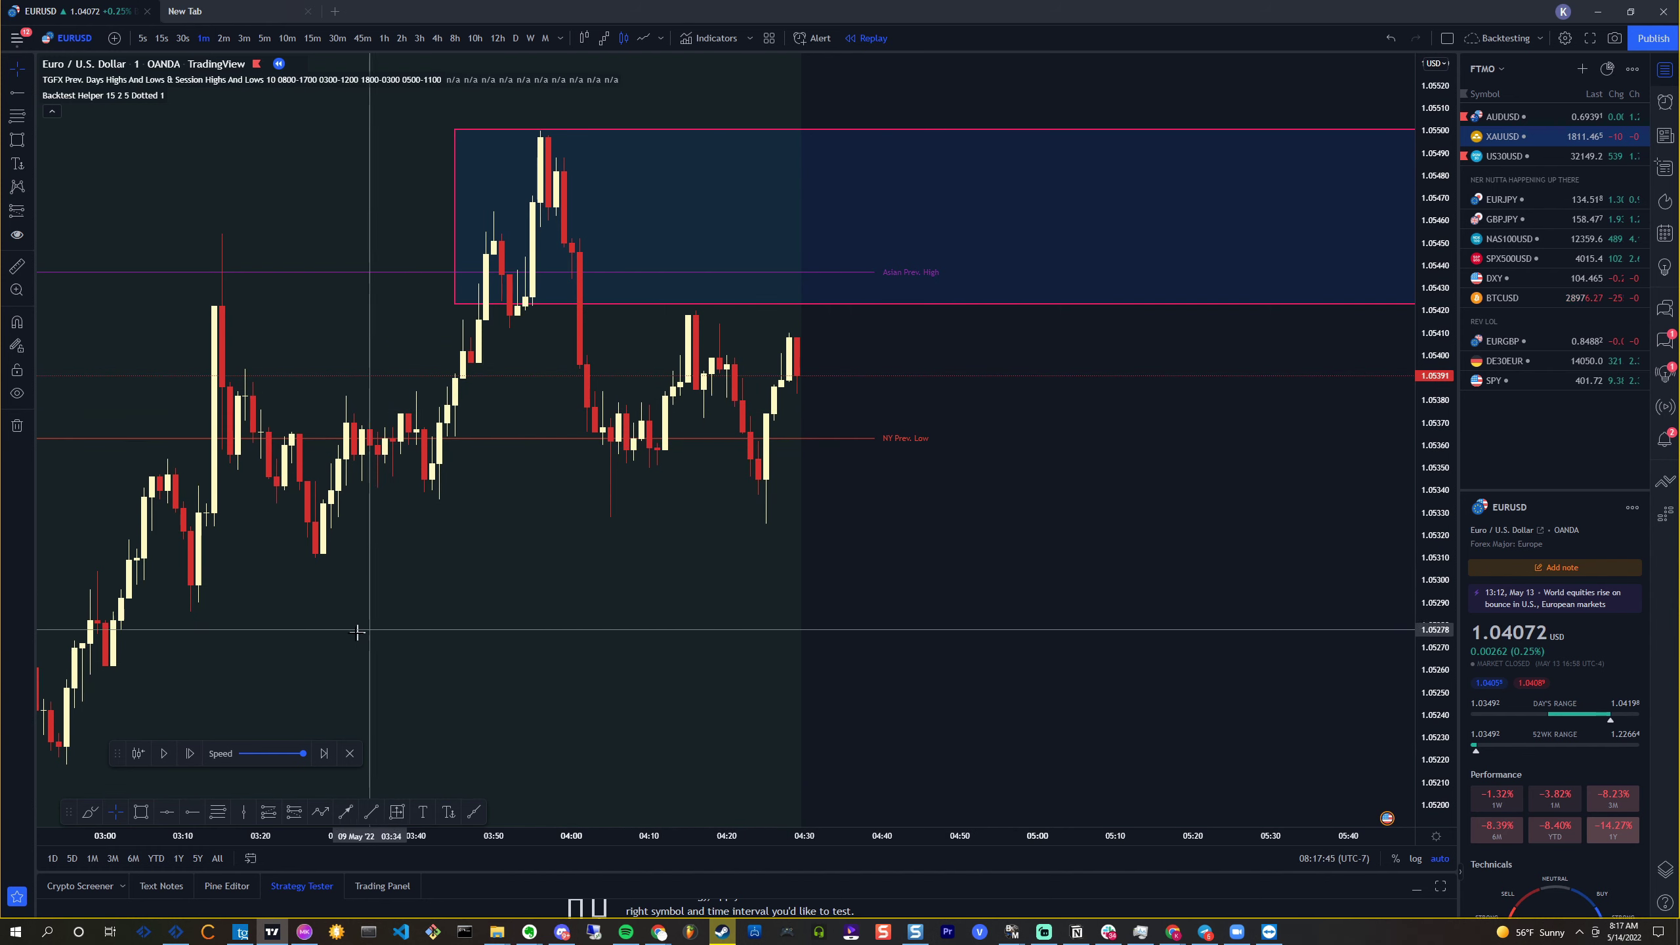
scroll(598, 539, "down", 3)
scroll(880, 460, "up", 5)
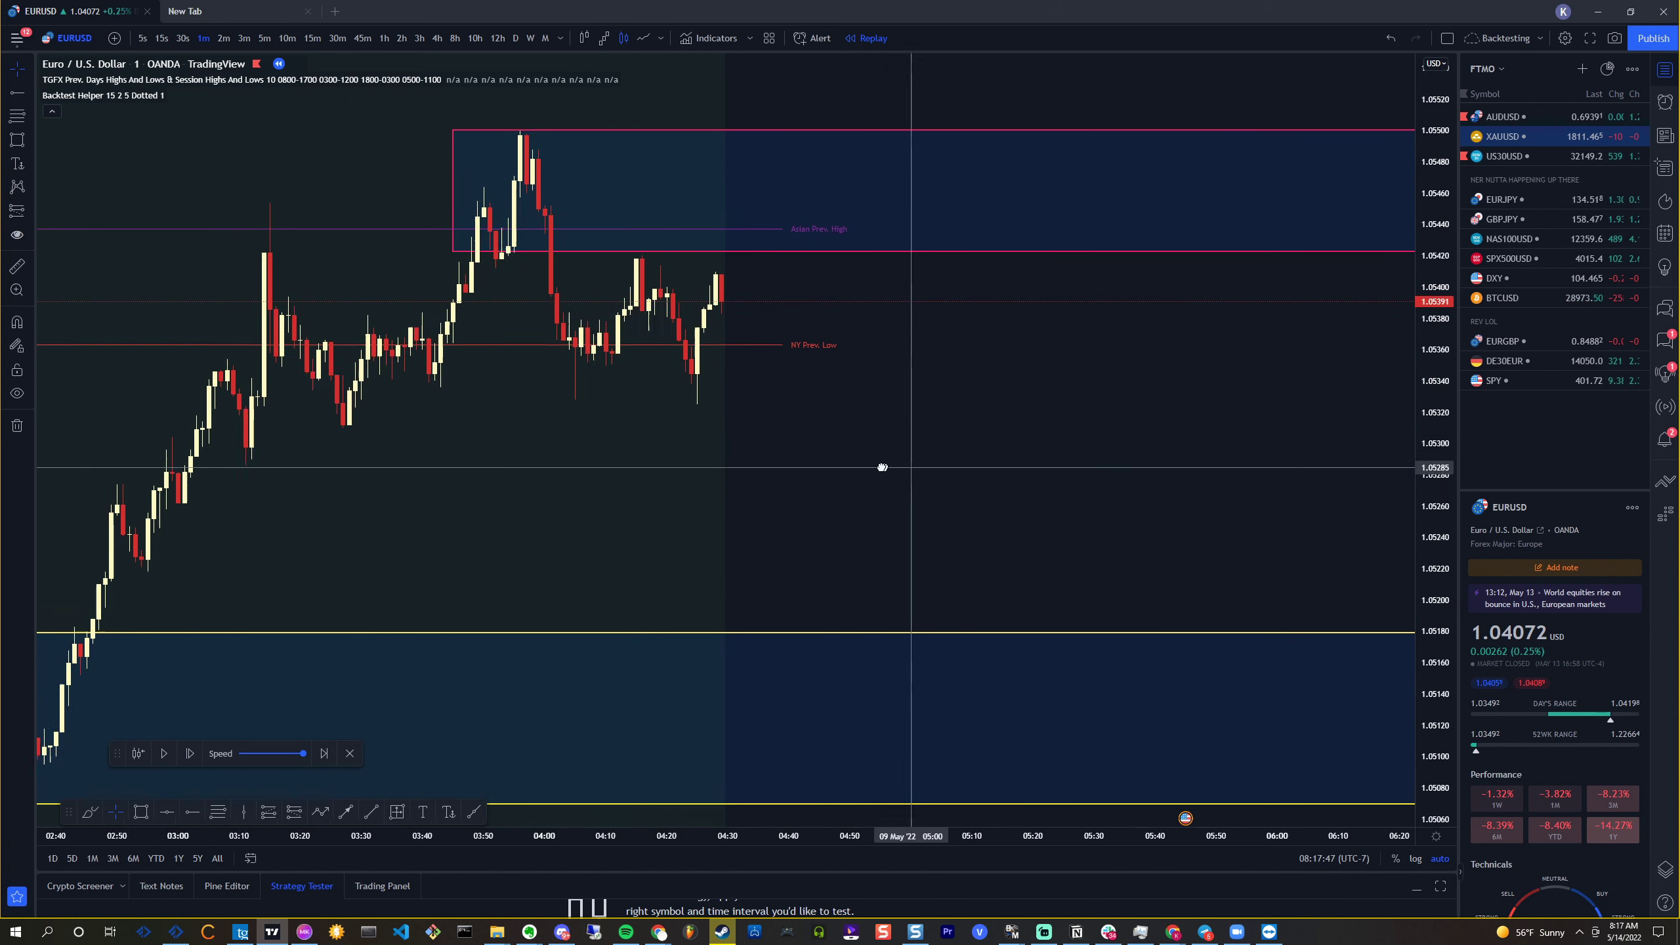
left_click_drag(559, 509, 743, 578)
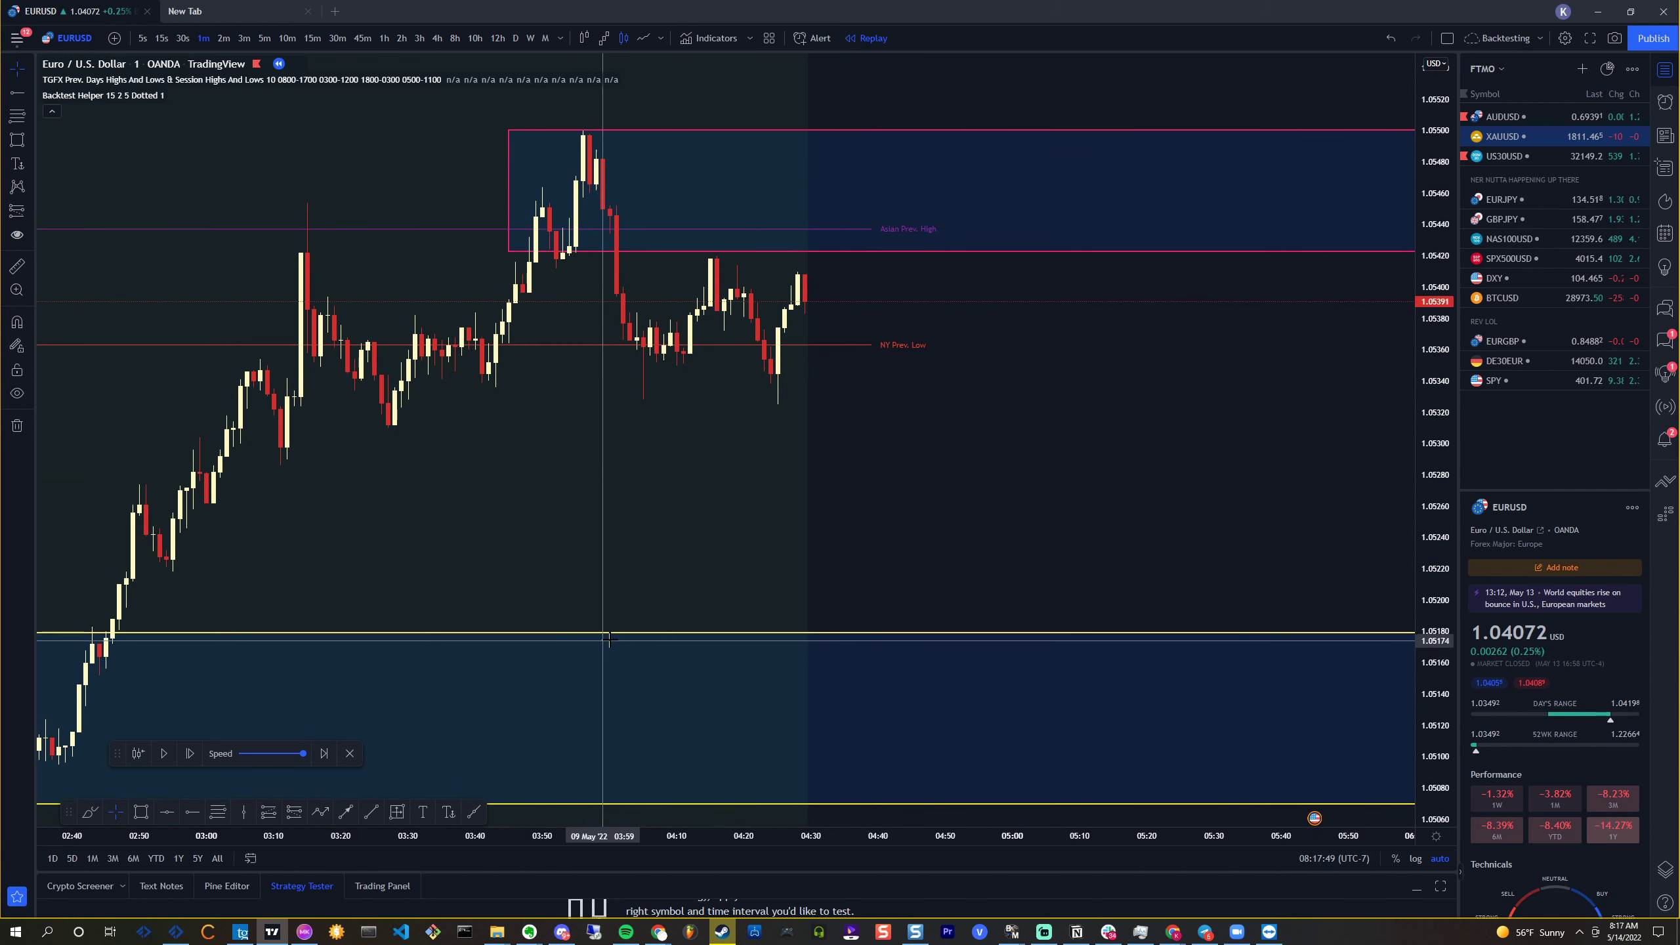
left_click(196, 755)
left_click(196, 754)
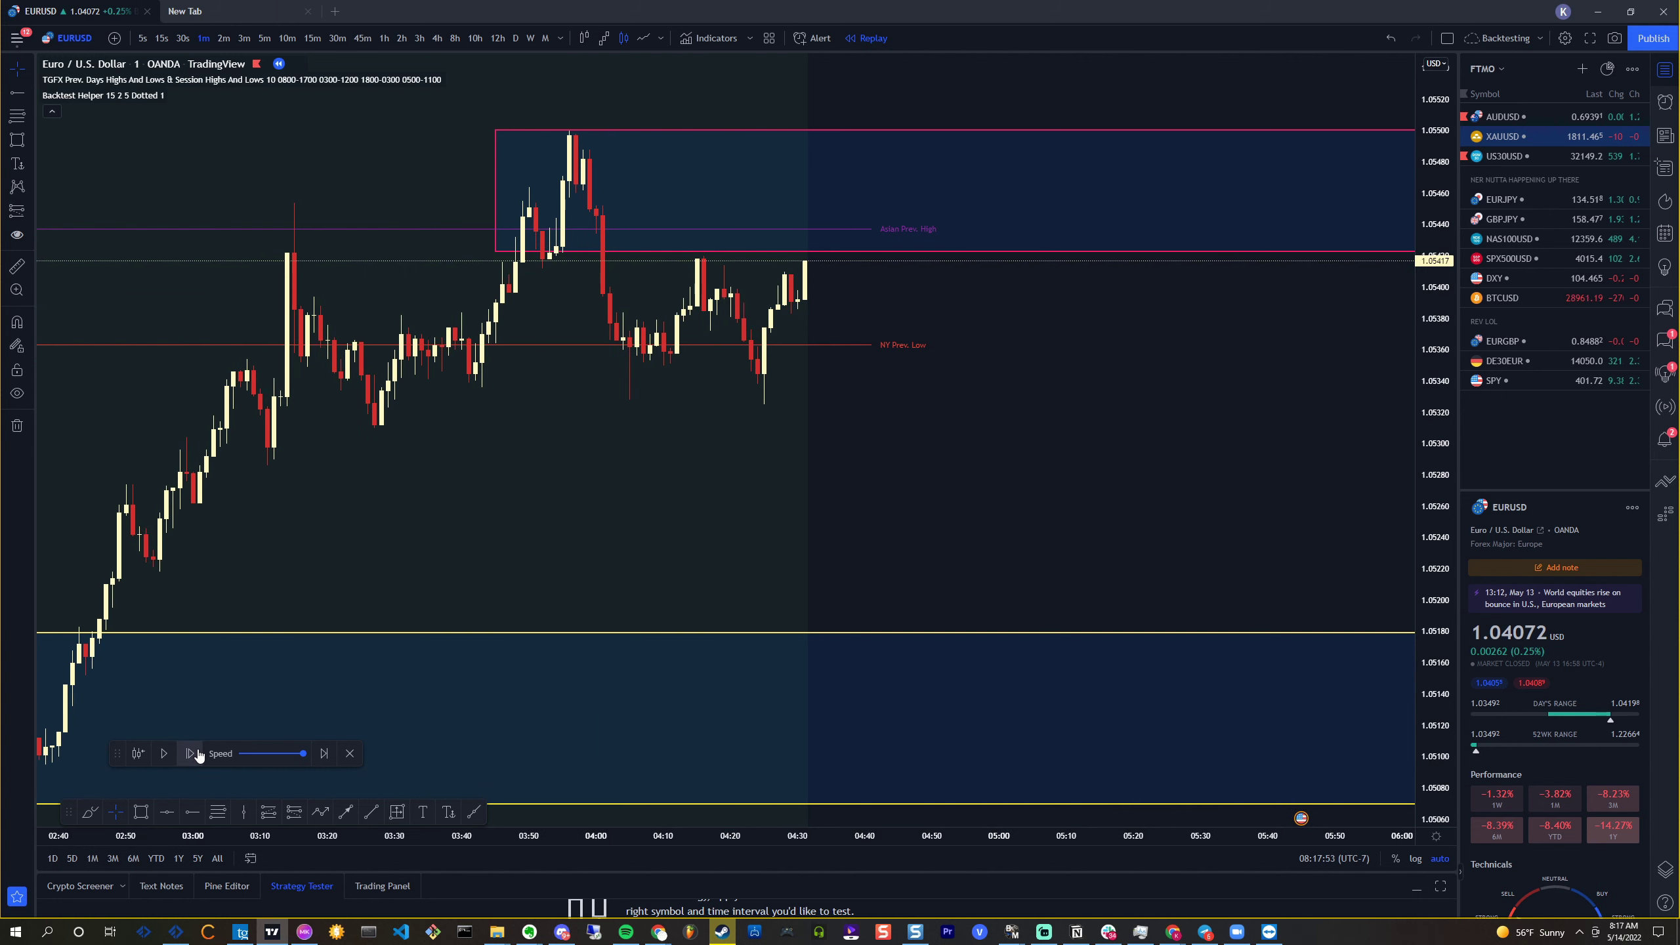
left_click(196, 755)
left_click(195, 755)
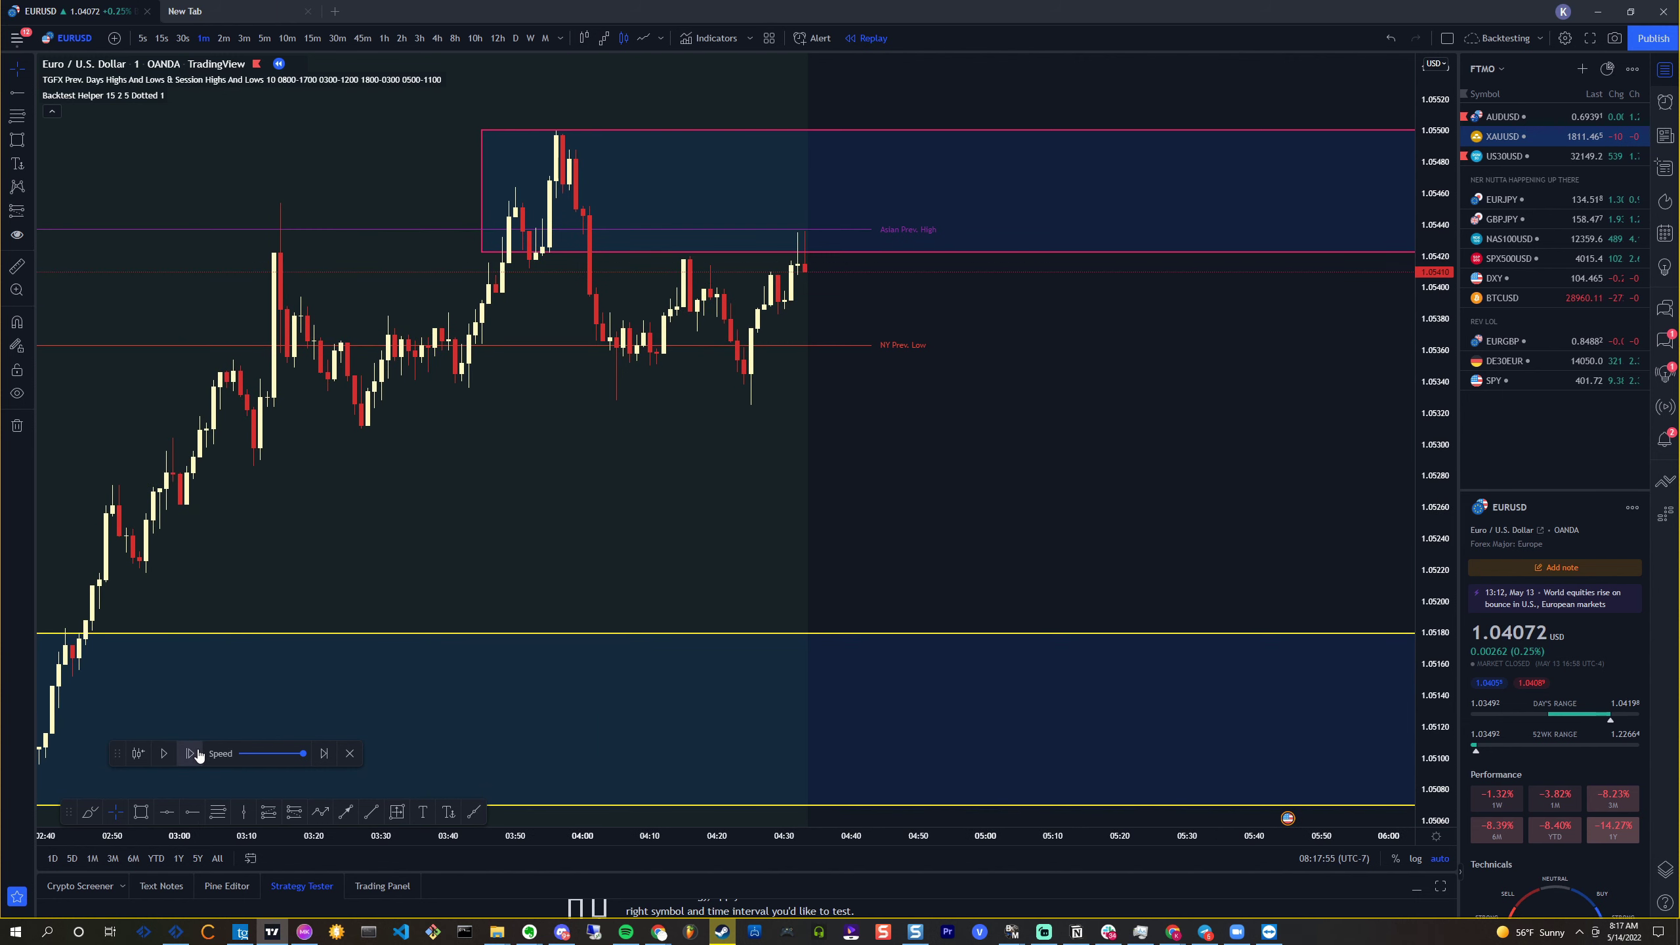
left_click(196, 755)
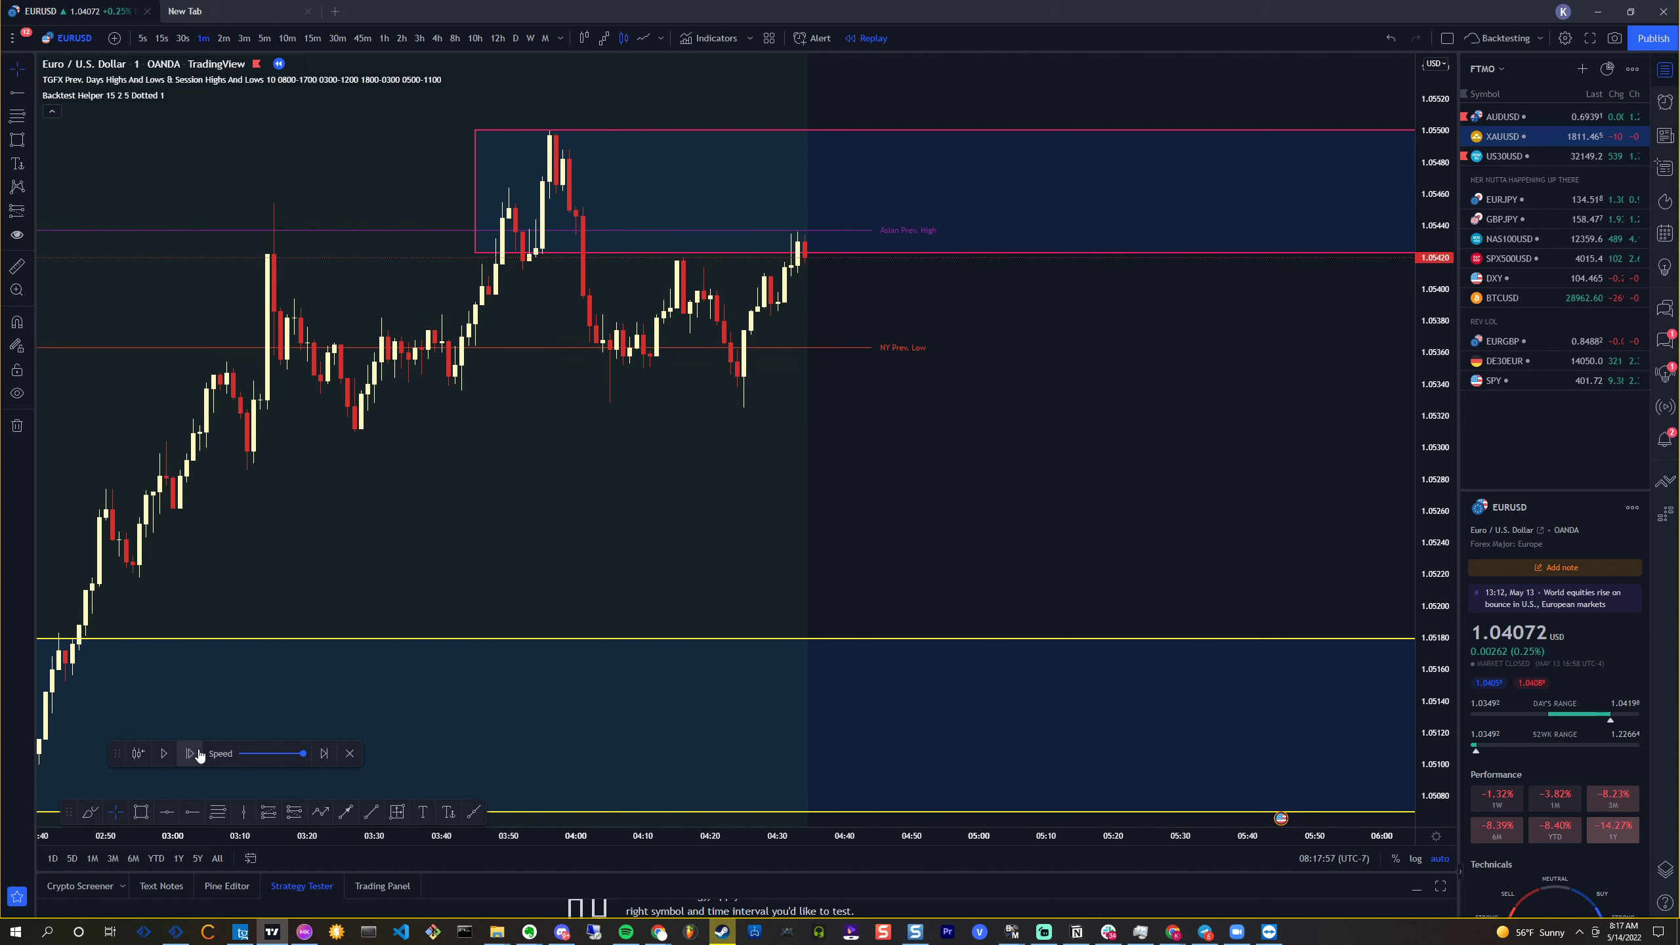
Inspect the retest of the red zone and advance the 1-minute replay five more candles to 04:39
left_click_drag(569, 358, 730, 369)
scroll(767, 401, "up", 4)
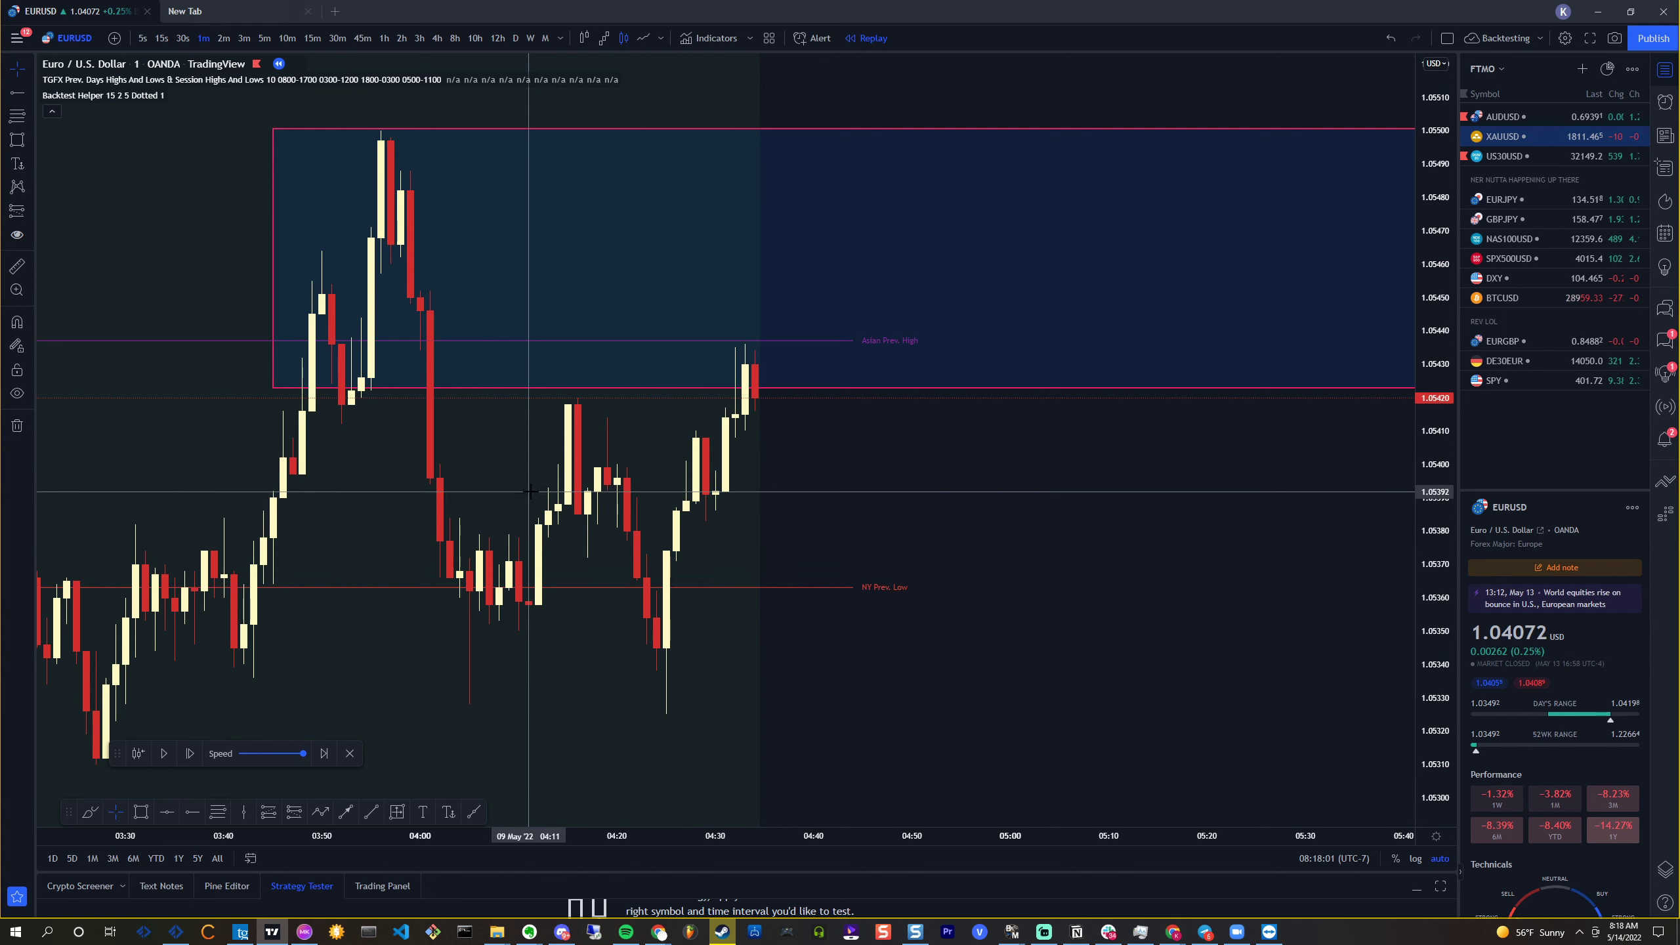
scroll(549, 489, "down", 1)
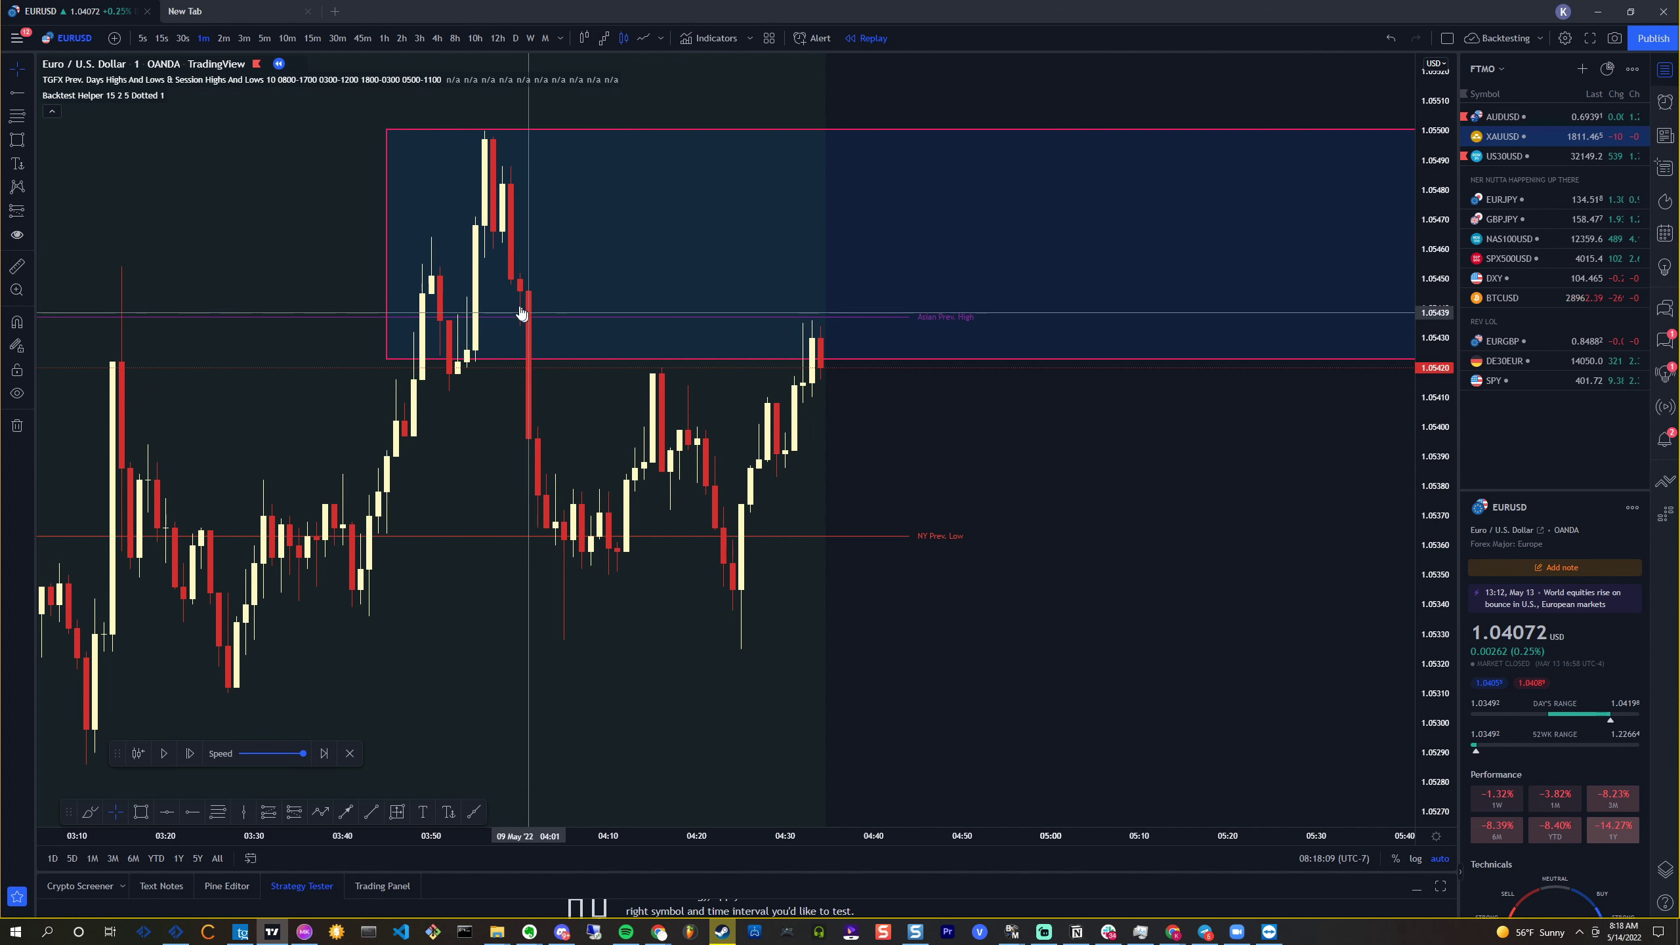
left_click(190, 754)
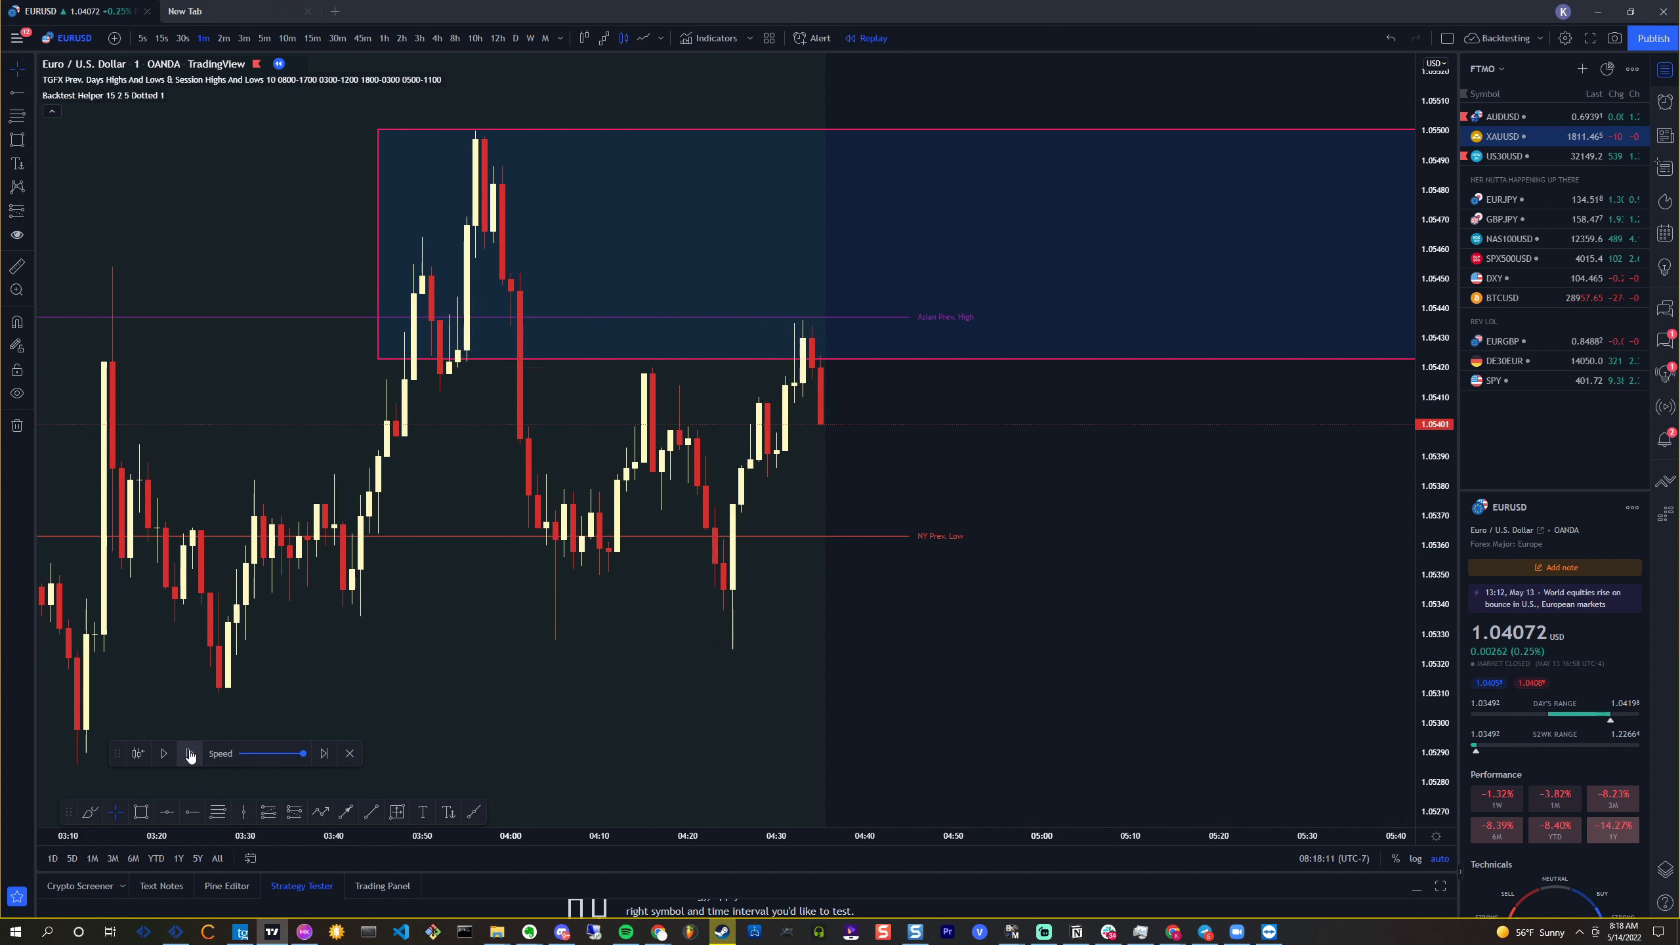
left_click(190, 754)
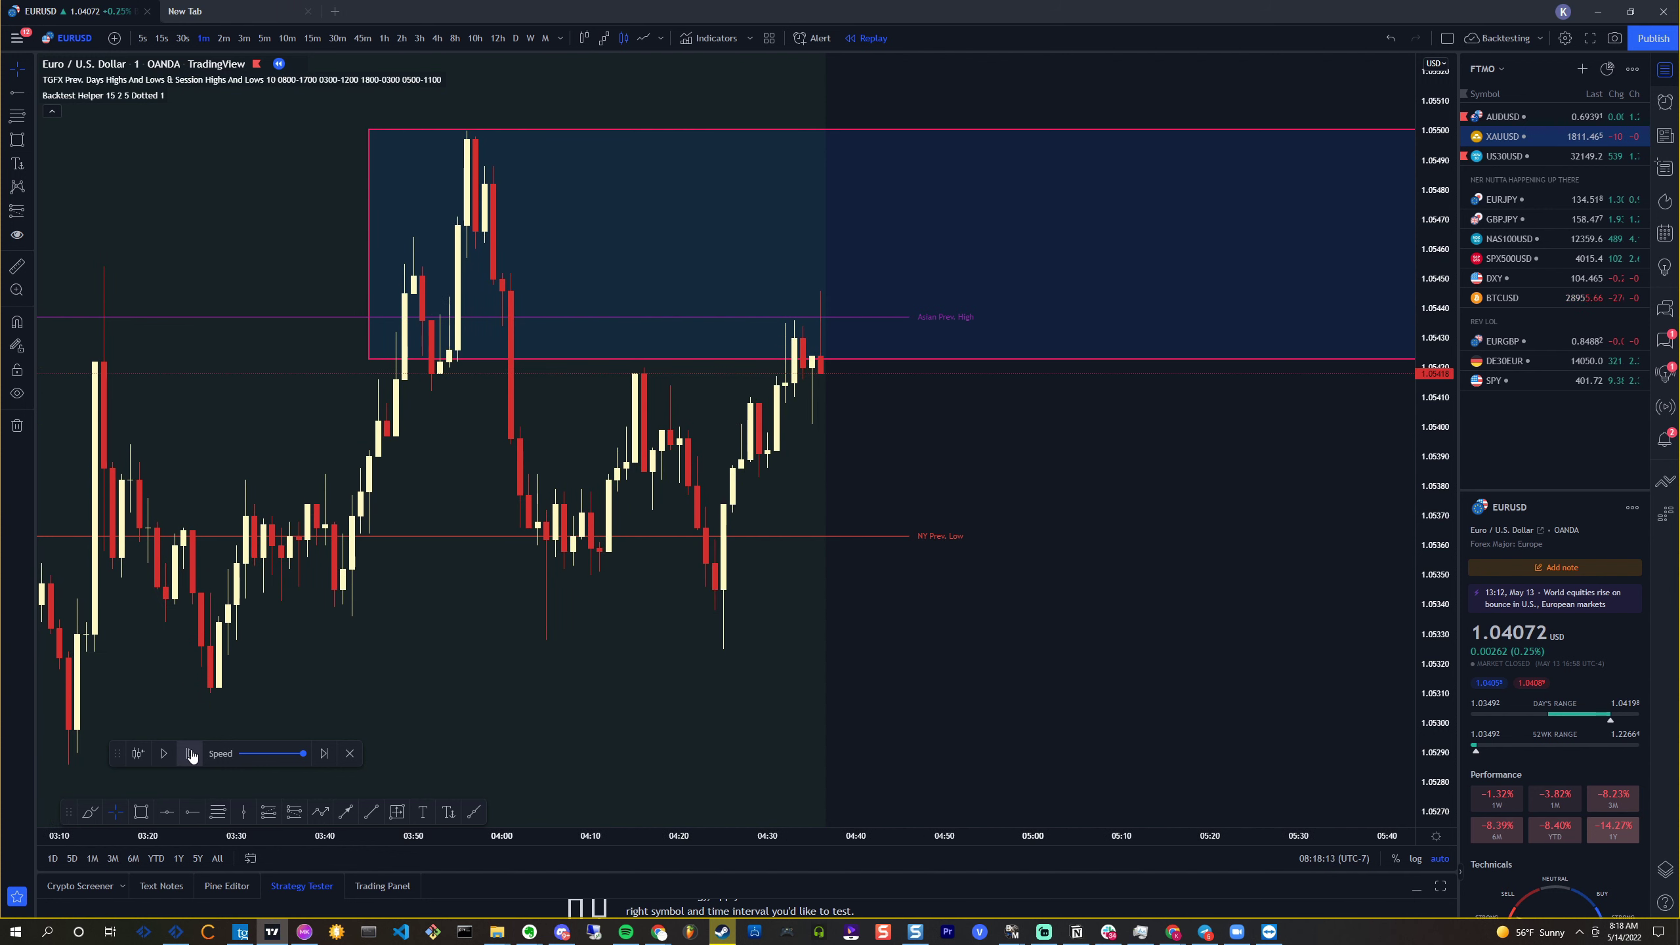
left_click(189, 754)
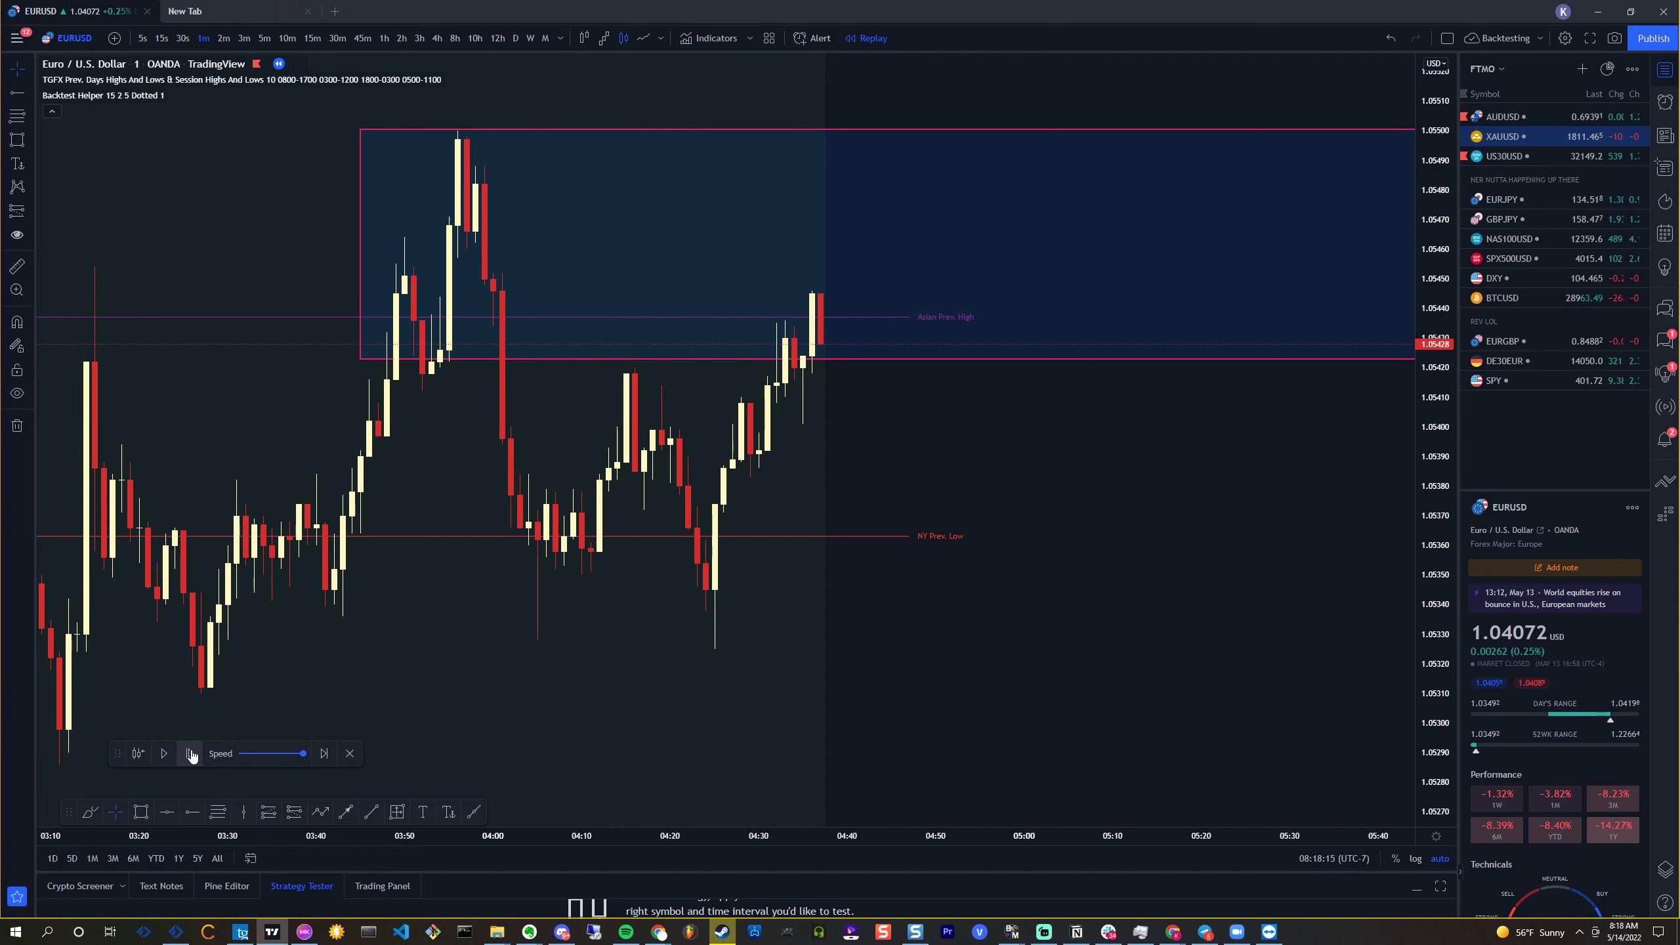
left_click(190, 754)
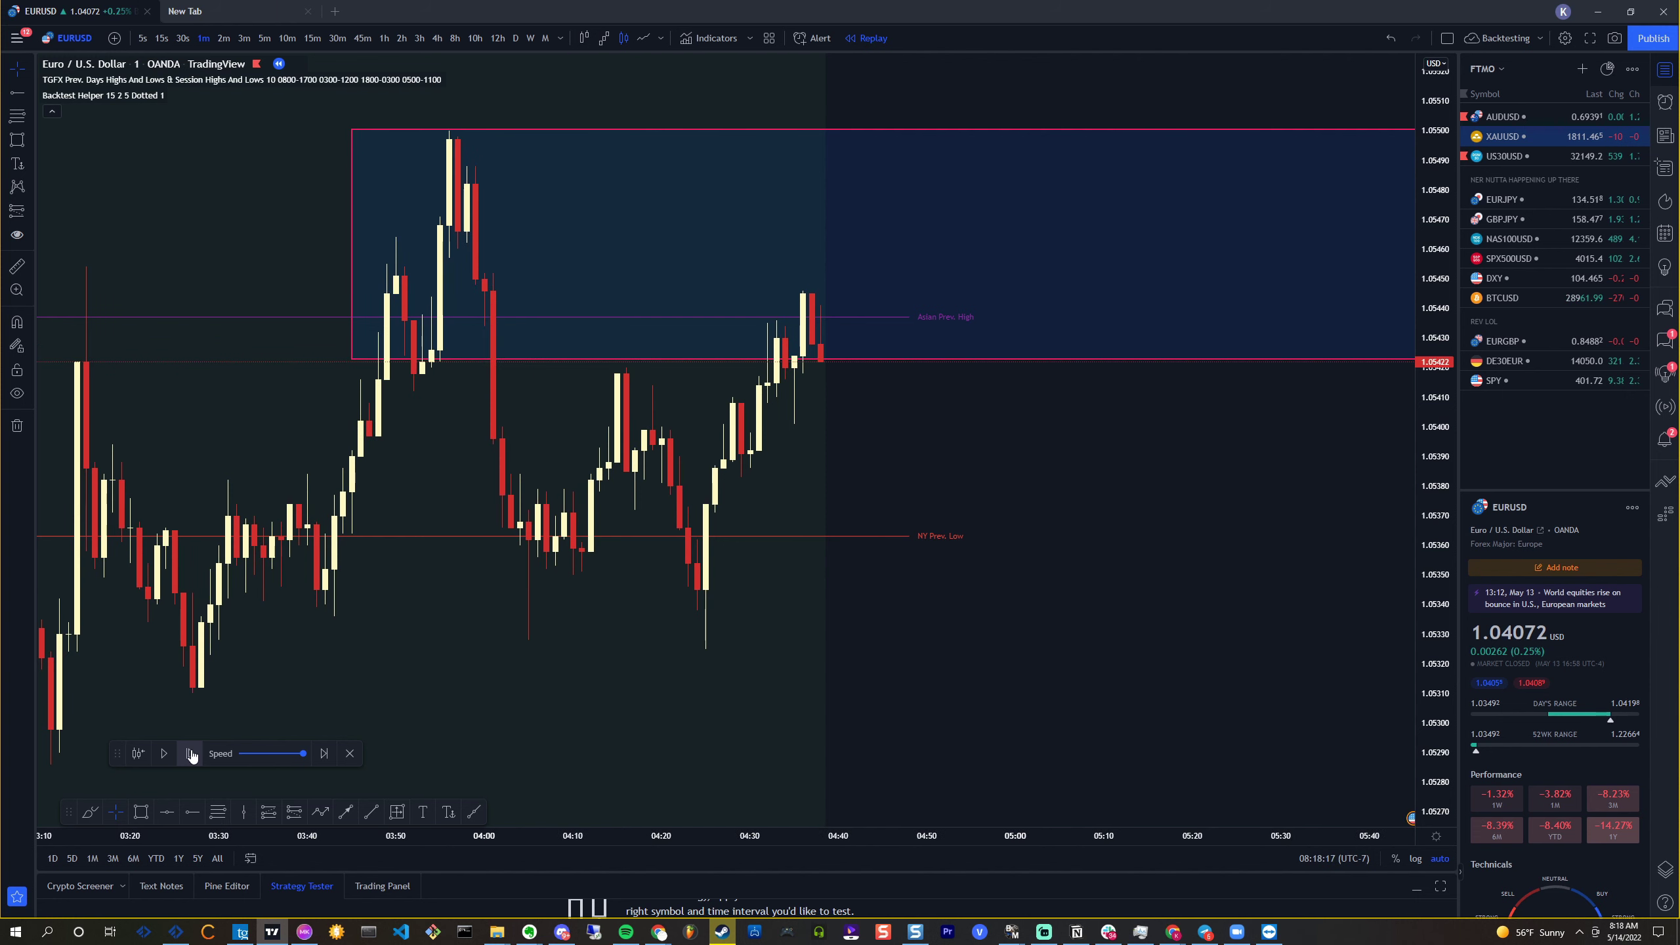
left_click(190, 755)
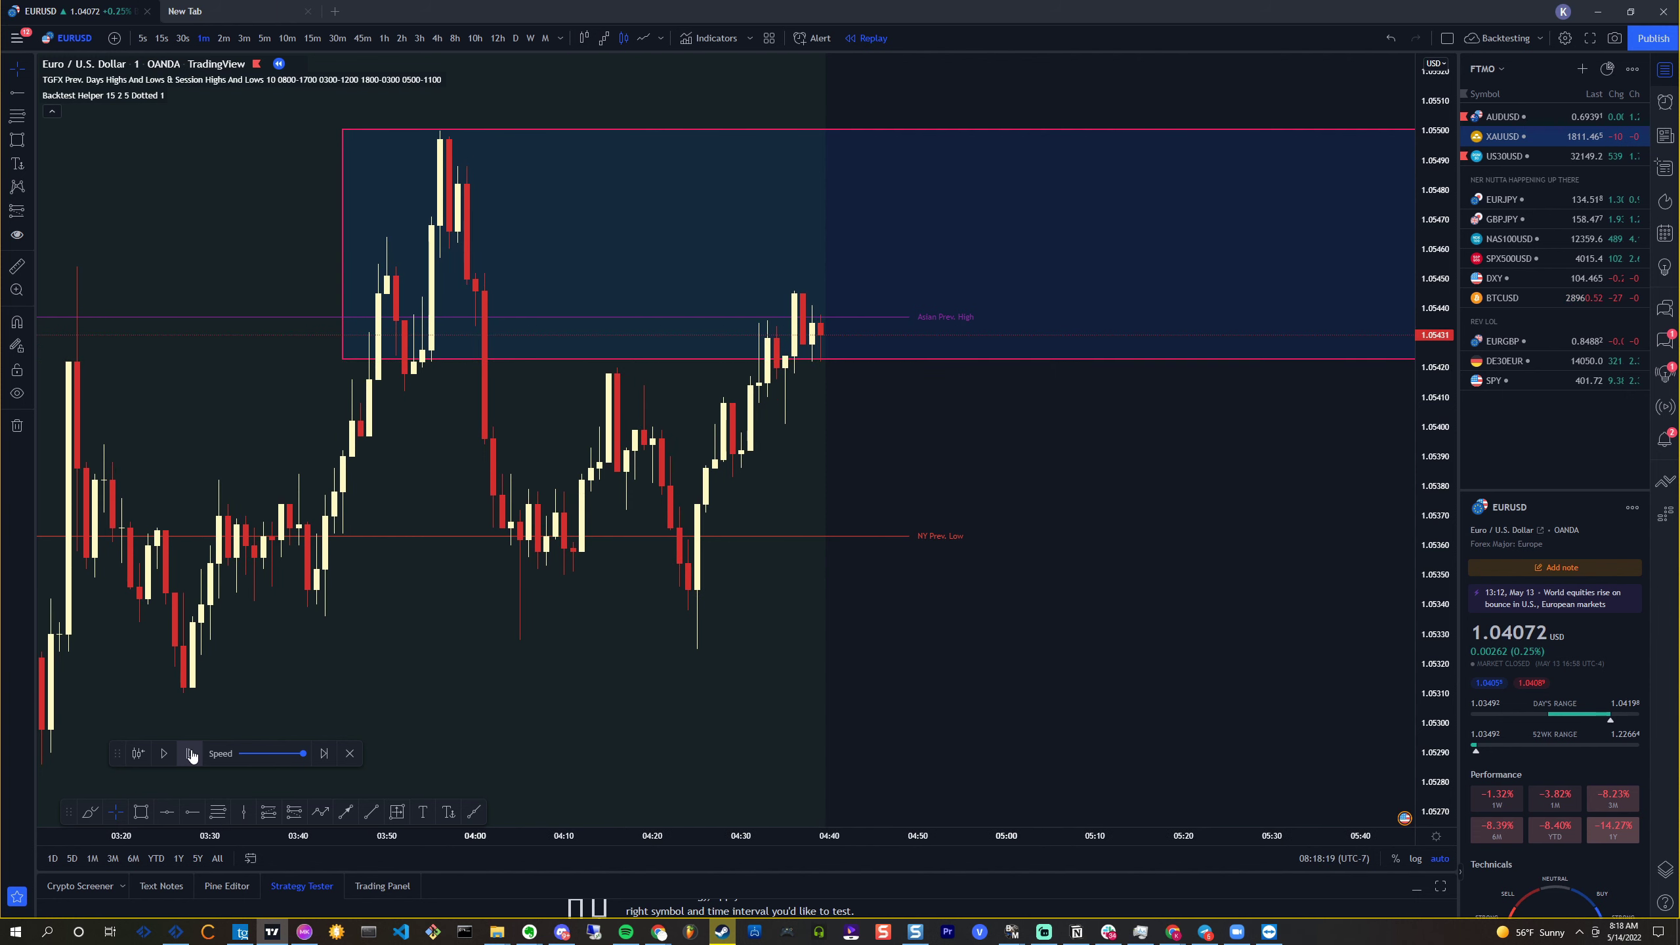
Advance the 1-minute replay six candles, from 04:39 to 04:45 inside the red zone
left_click(190, 754)
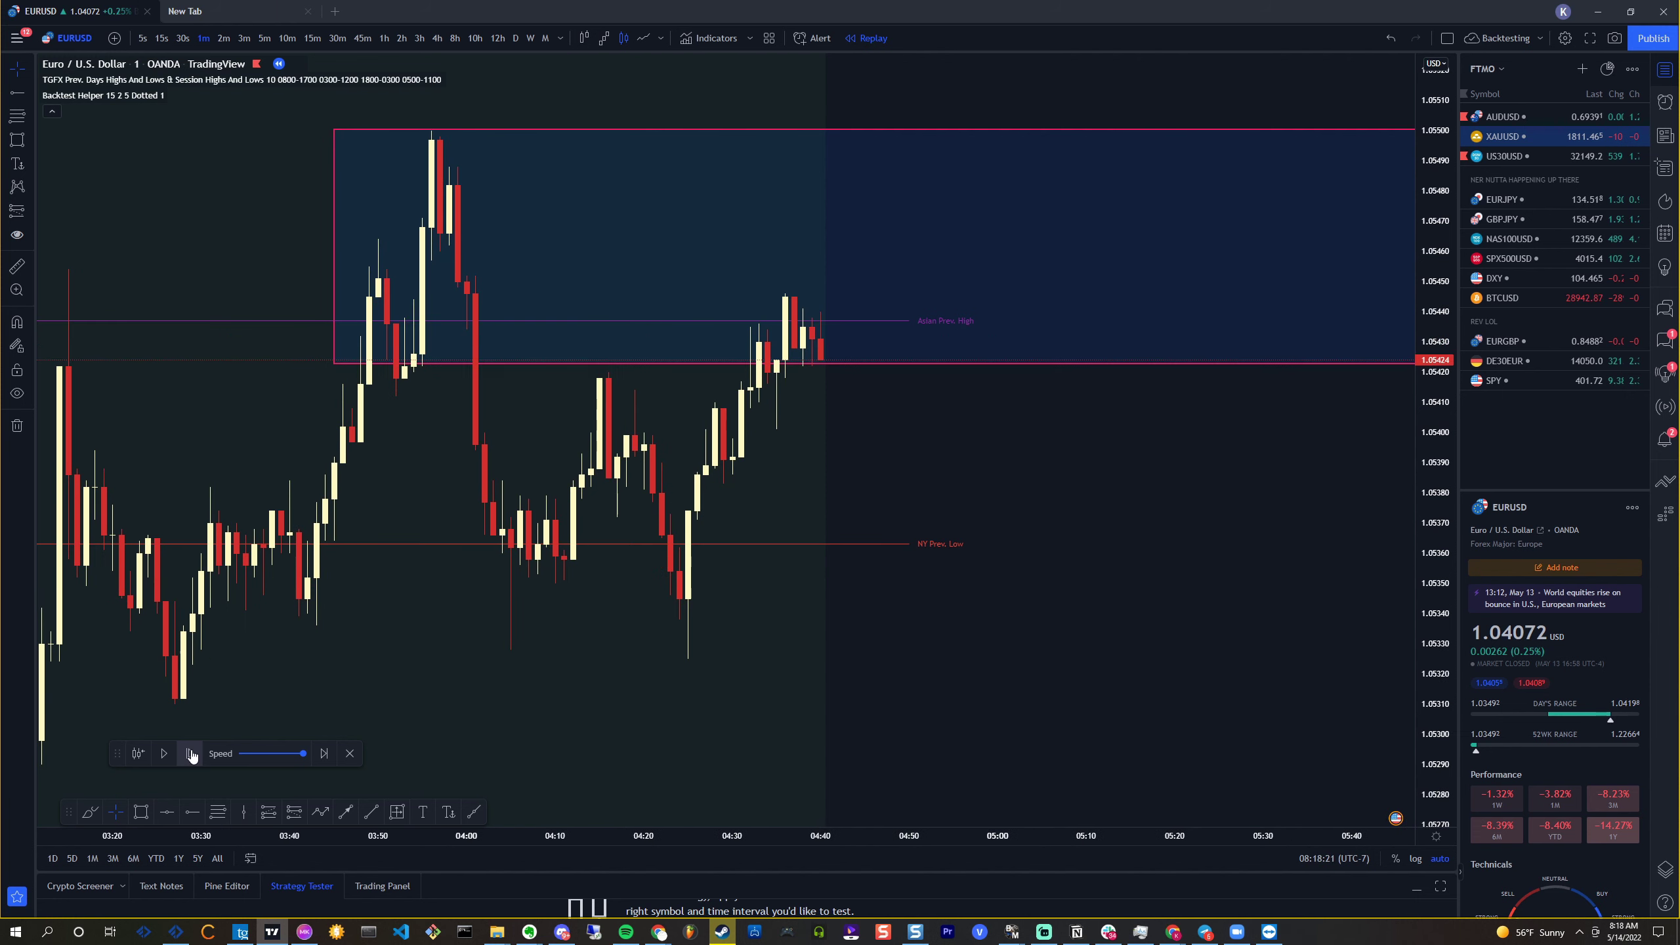
left_click(190, 754)
left_click(191, 754)
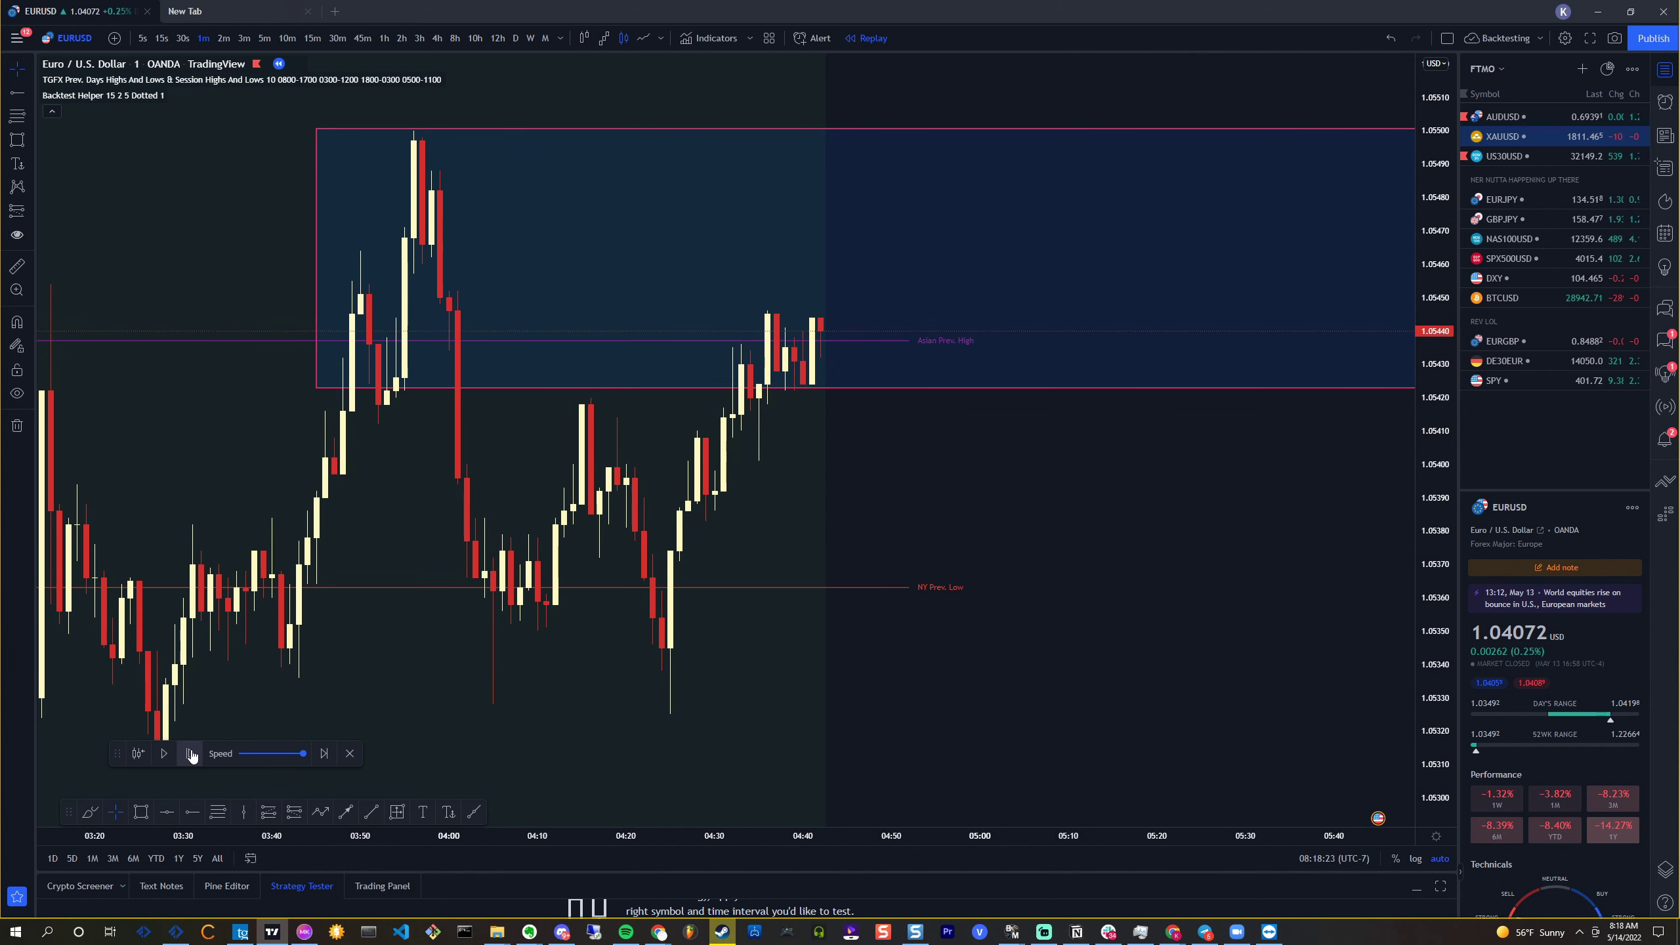
left_click(190, 754)
left_click(190, 754)
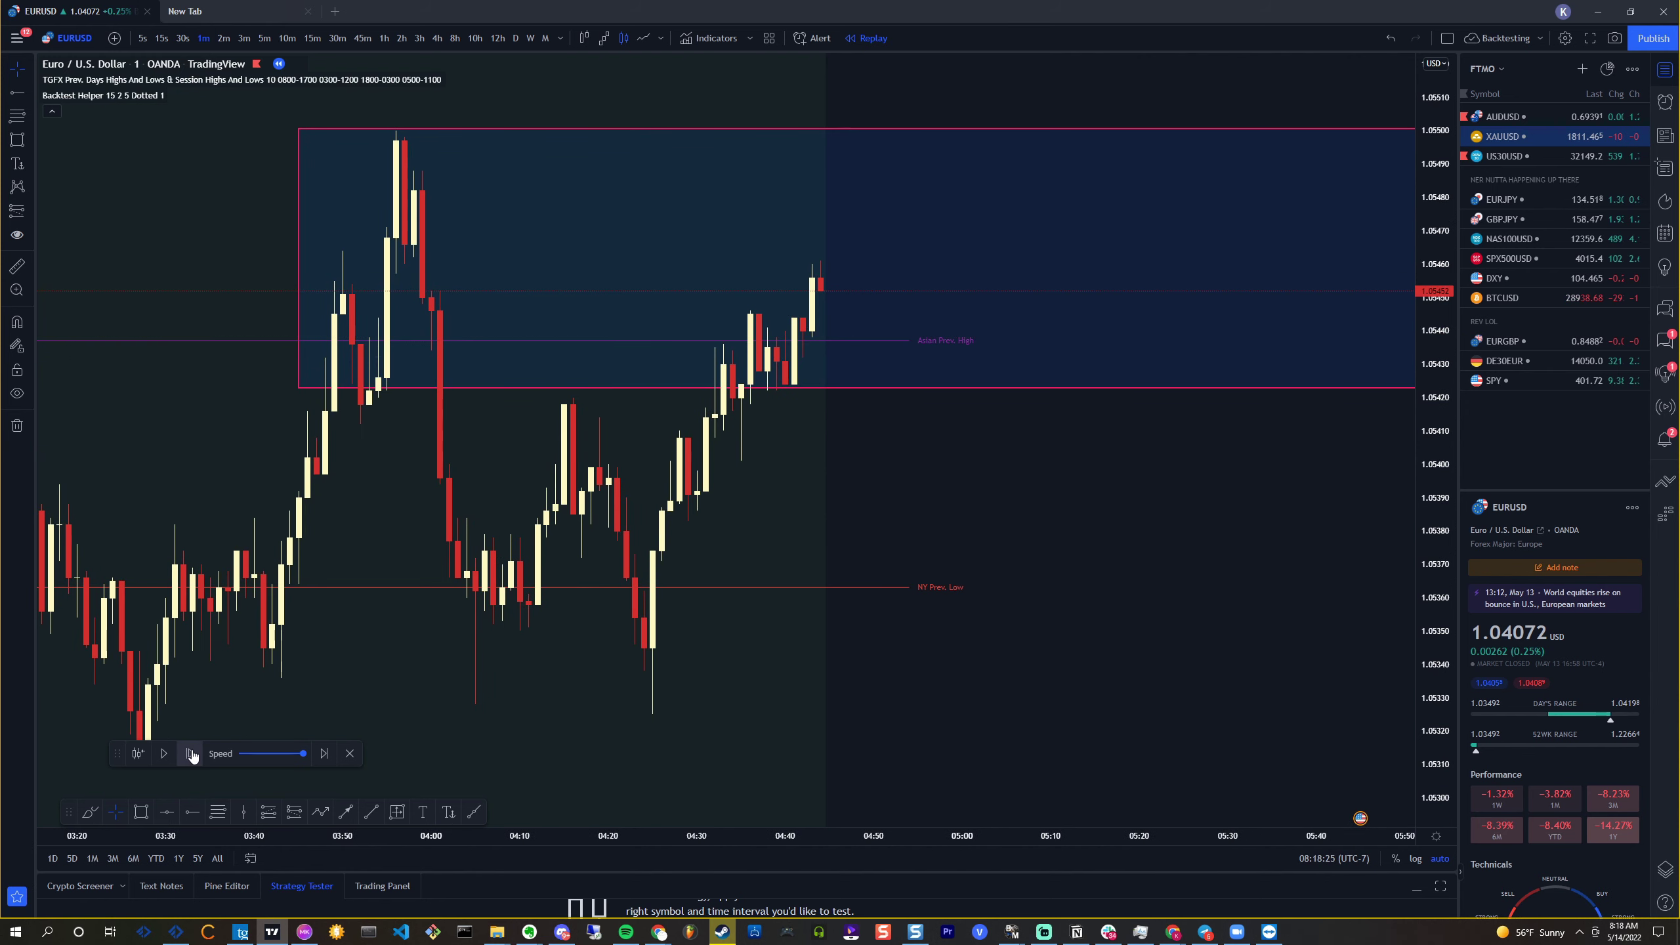
left_click(191, 754)
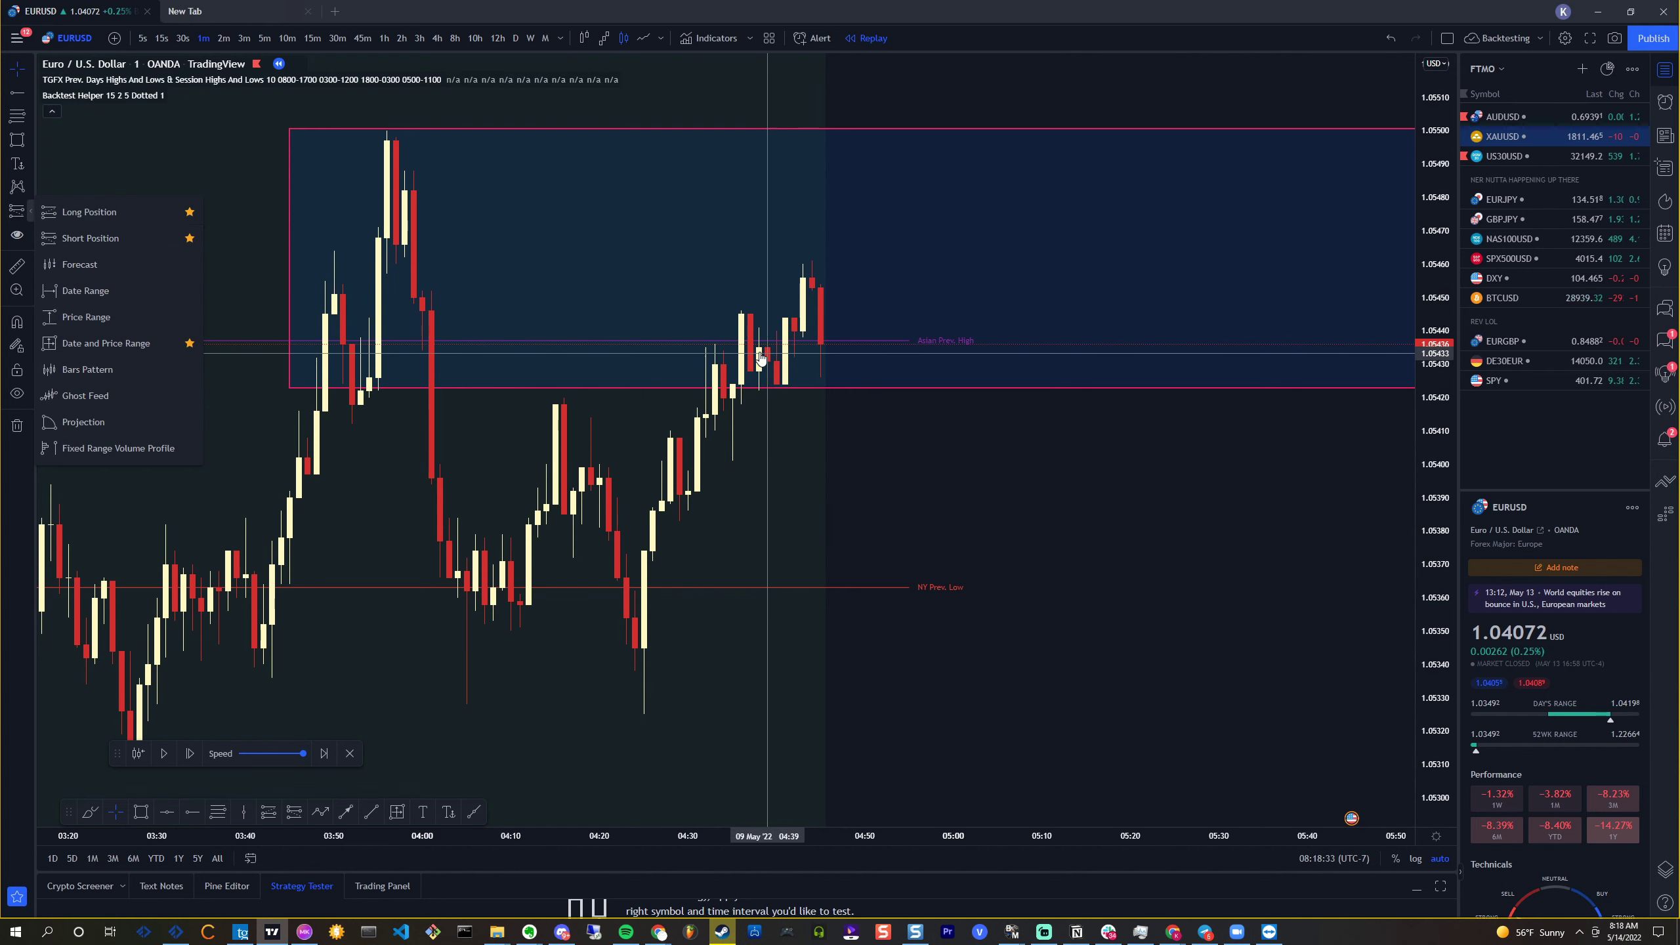
Place a short position at the 9 May 04:44 candle with entry 1.05435, stop 1.05466 and target 1.05342
left_click(101, 239)
left_click(819, 346)
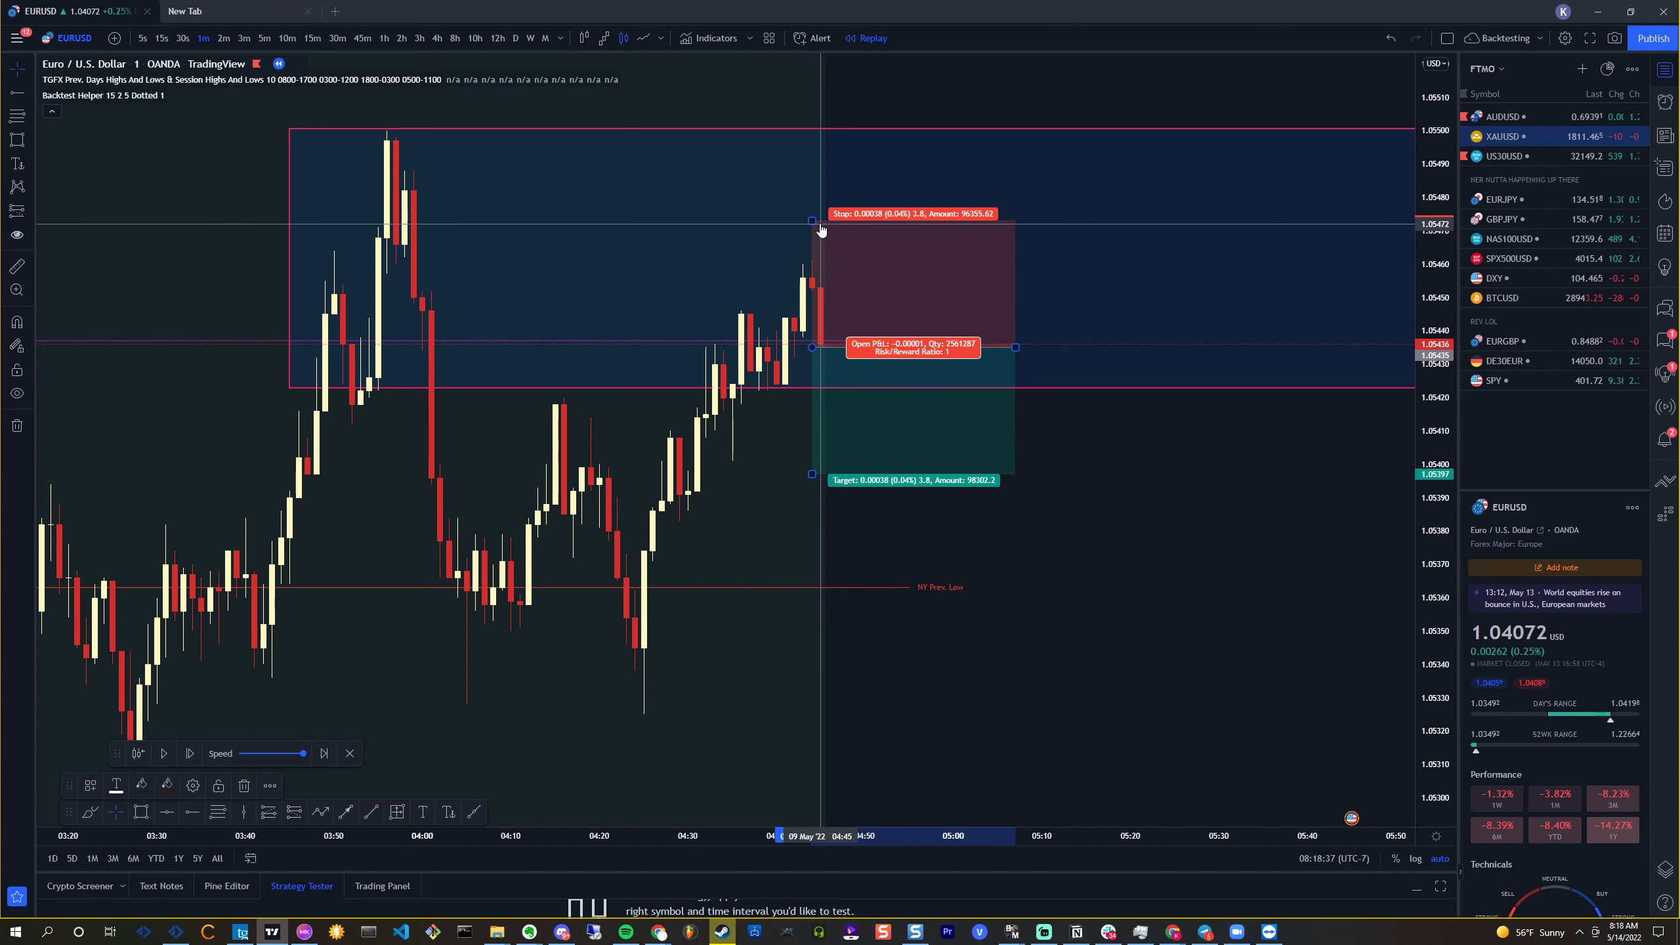
left_click_drag(820, 229, 819, 244)
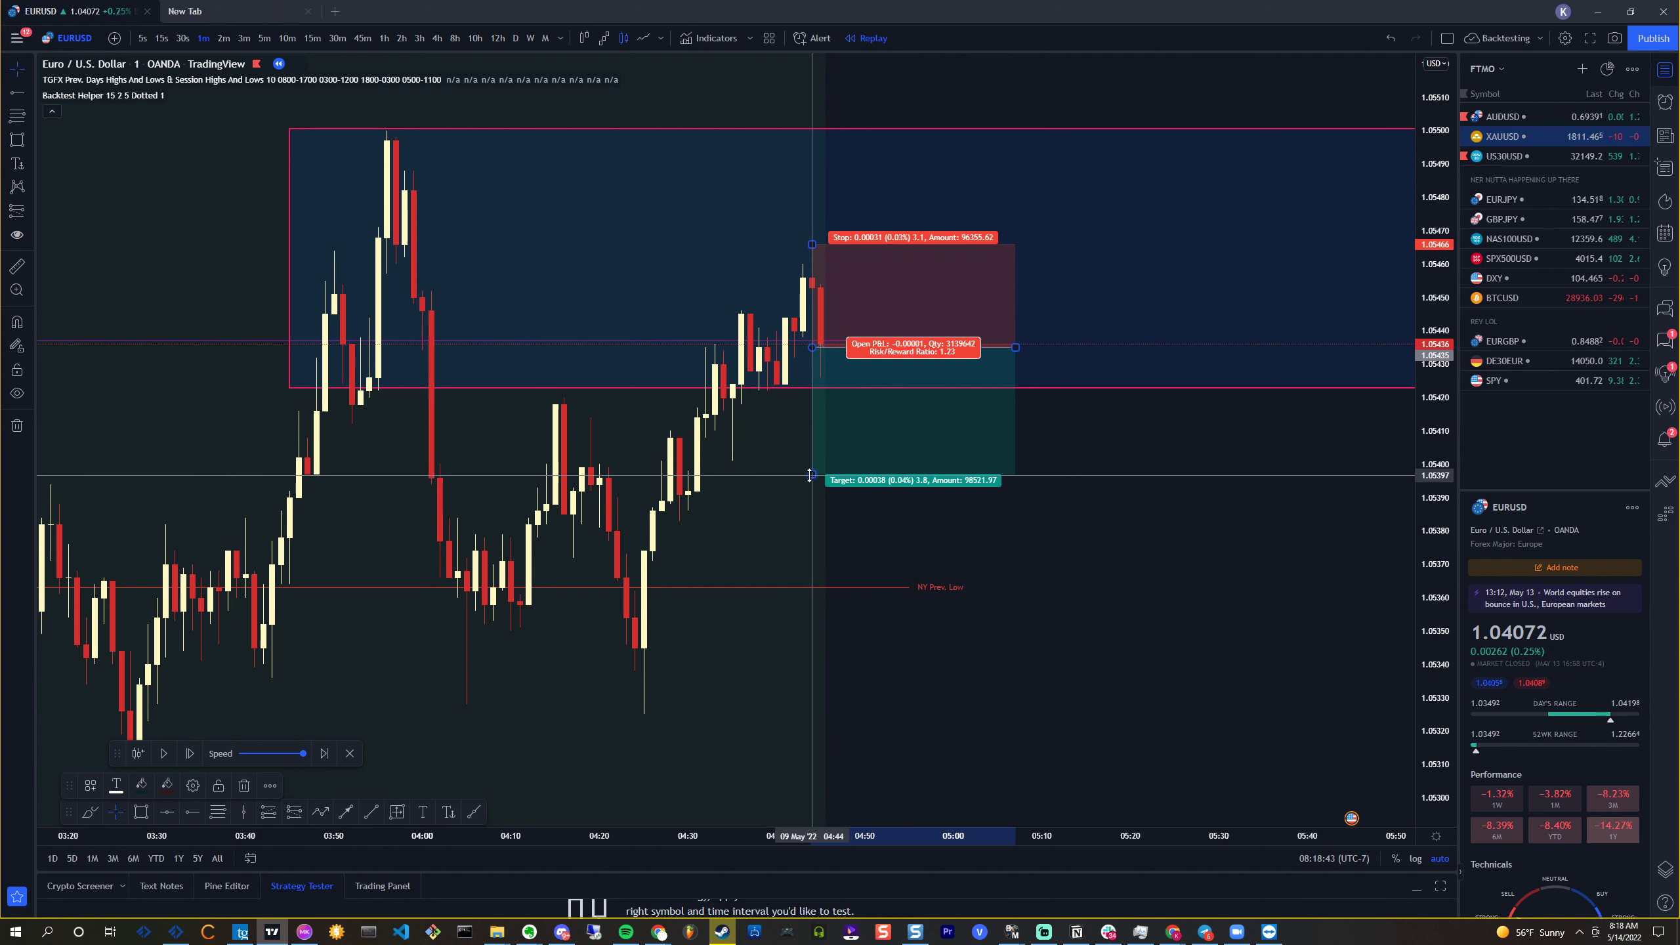
left_click_drag(810, 475, 786, 658)
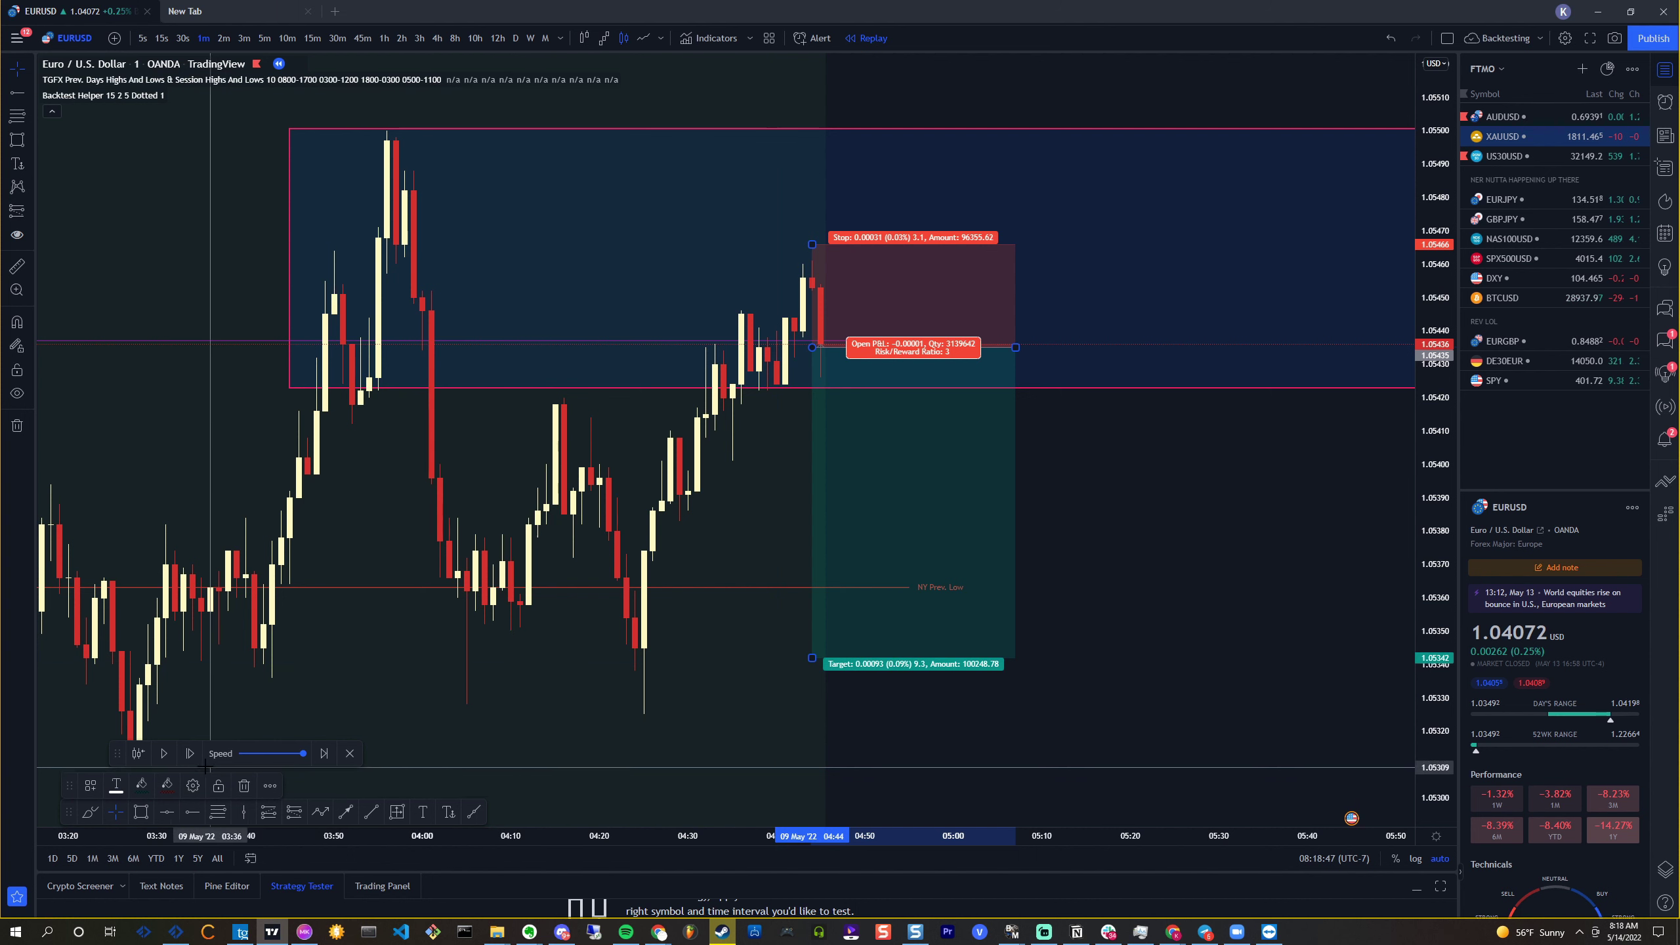
Advance the 1-minute replay candle by candle to 04:55 to play out the short position
left_click(185, 756)
left_click(185, 757)
left_click(185, 756)
left_click(185, 756)
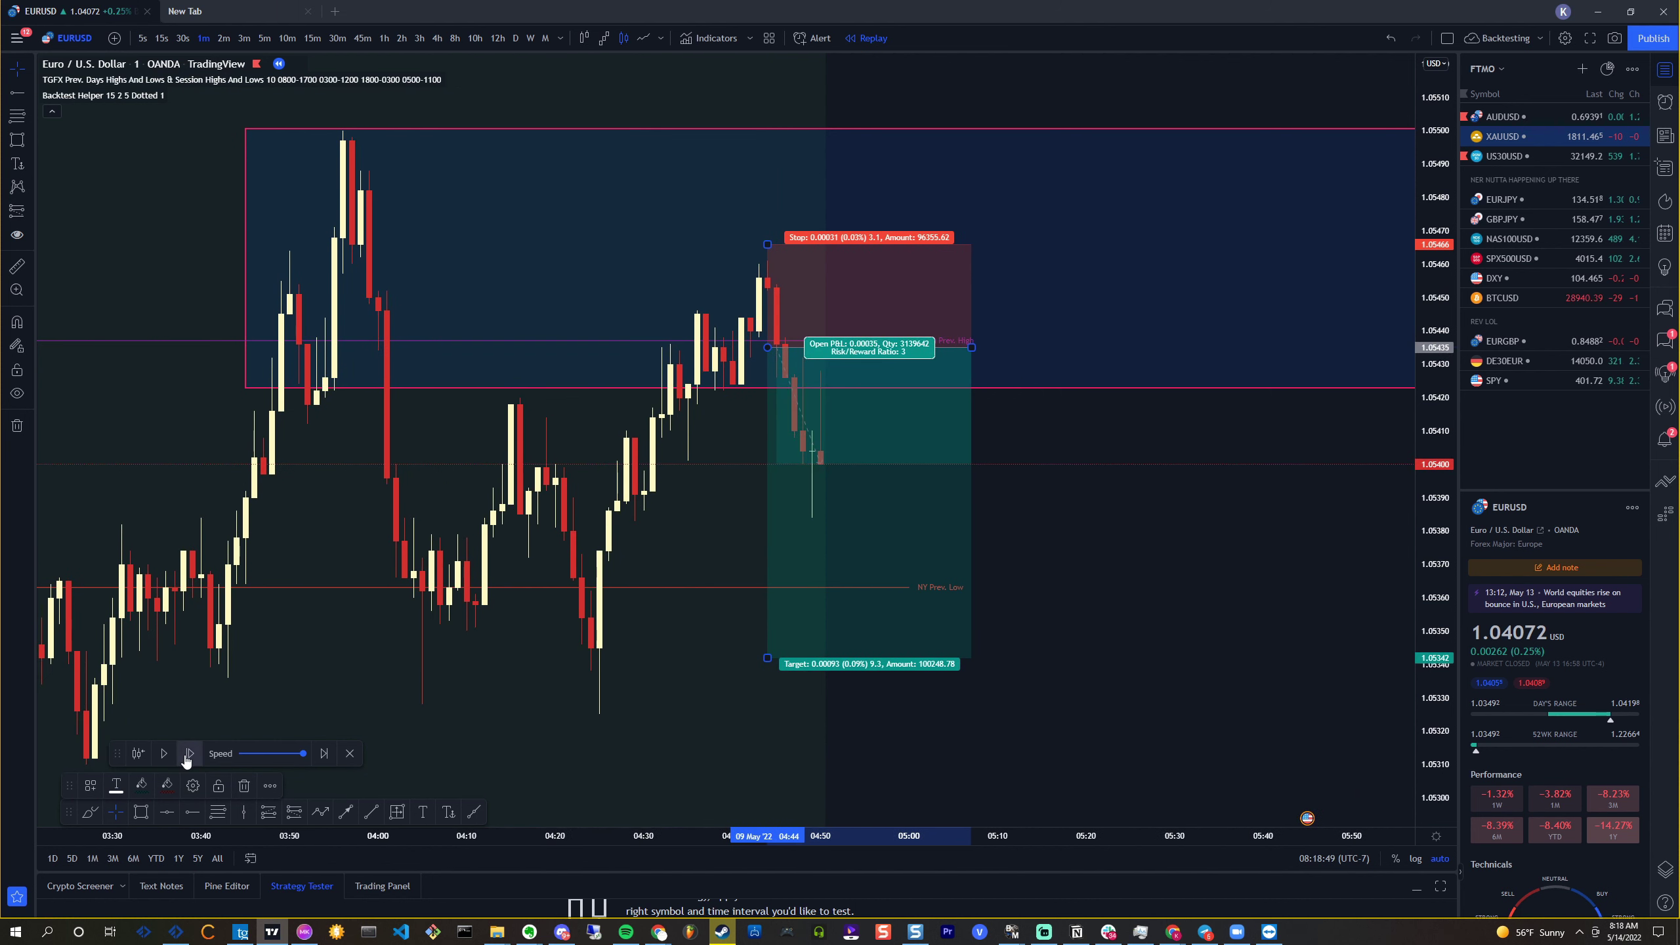
left_click(185, 756)
left_click(186, 757)
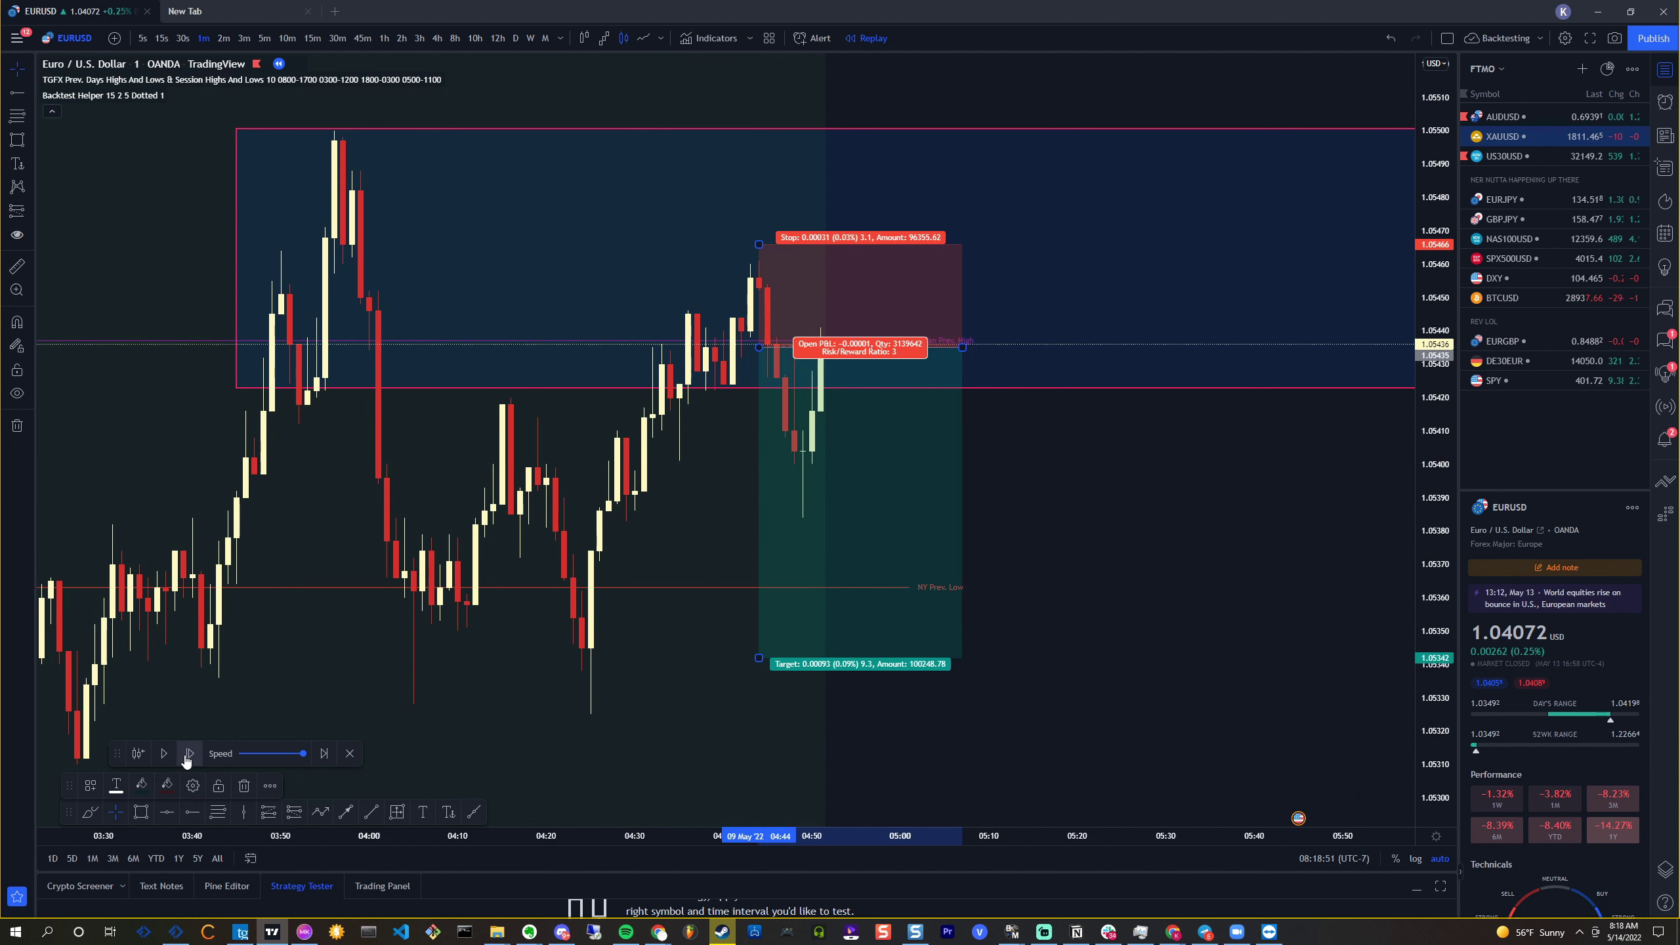
left_click(186, 756)
left_click(185, 756)
left_click(186, 756)
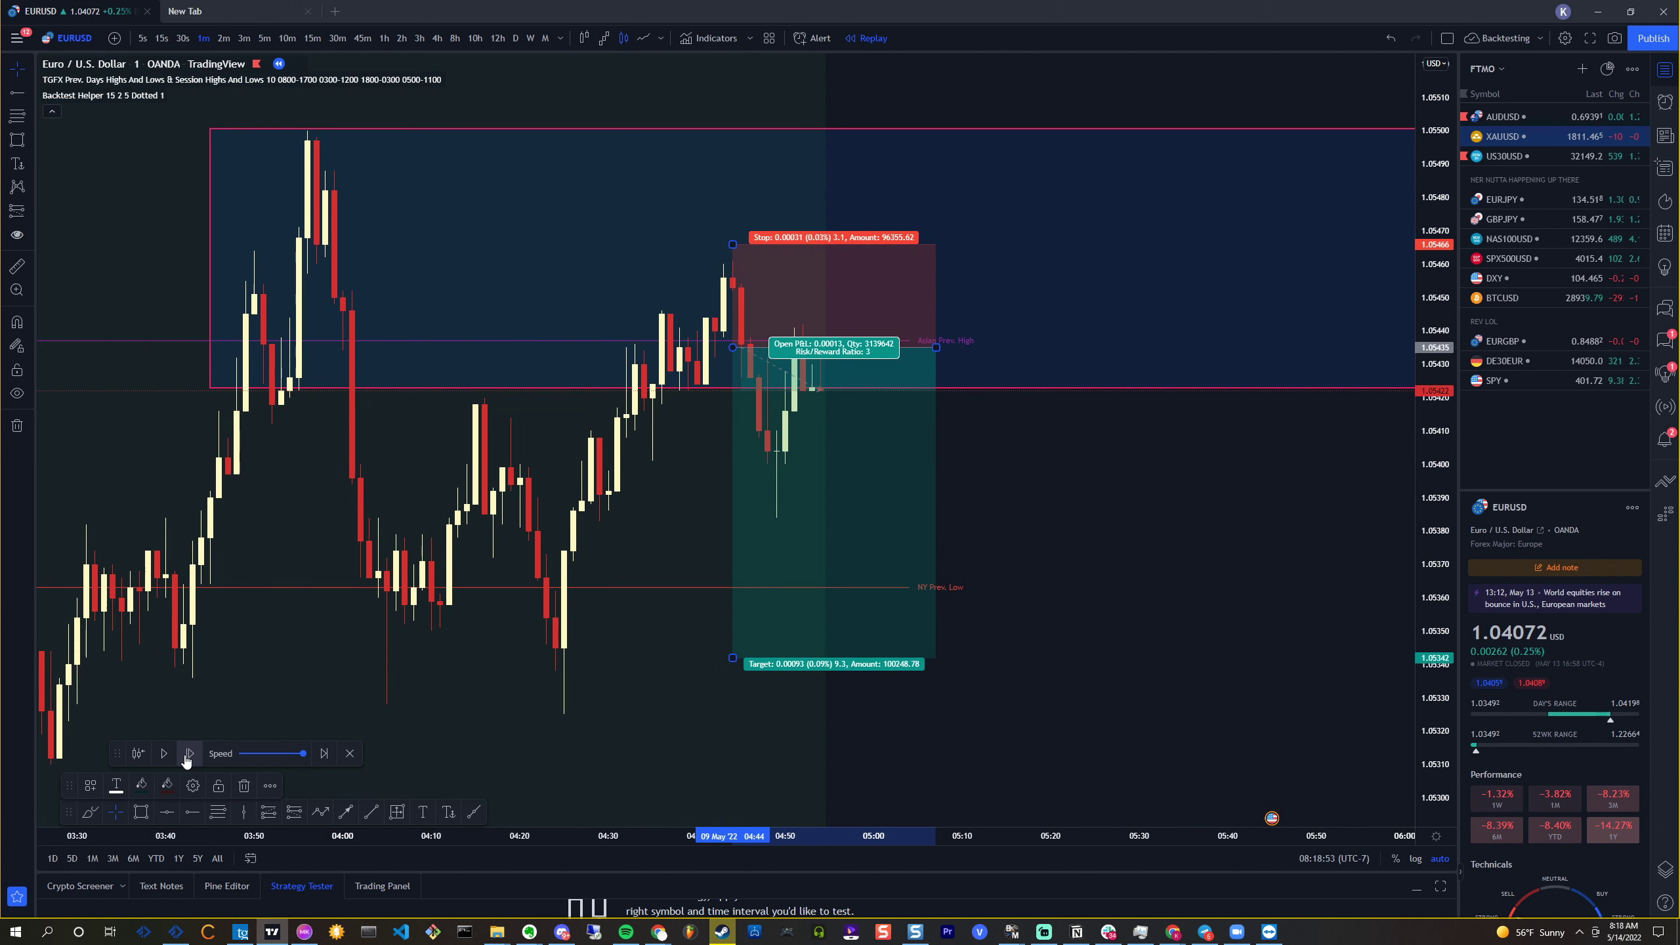
left_click(186, 756)
Add an anchored text label "-1" in the empty area beside the short trade and advance the 1-minute replay to 04:58
left_click(1033, 445)
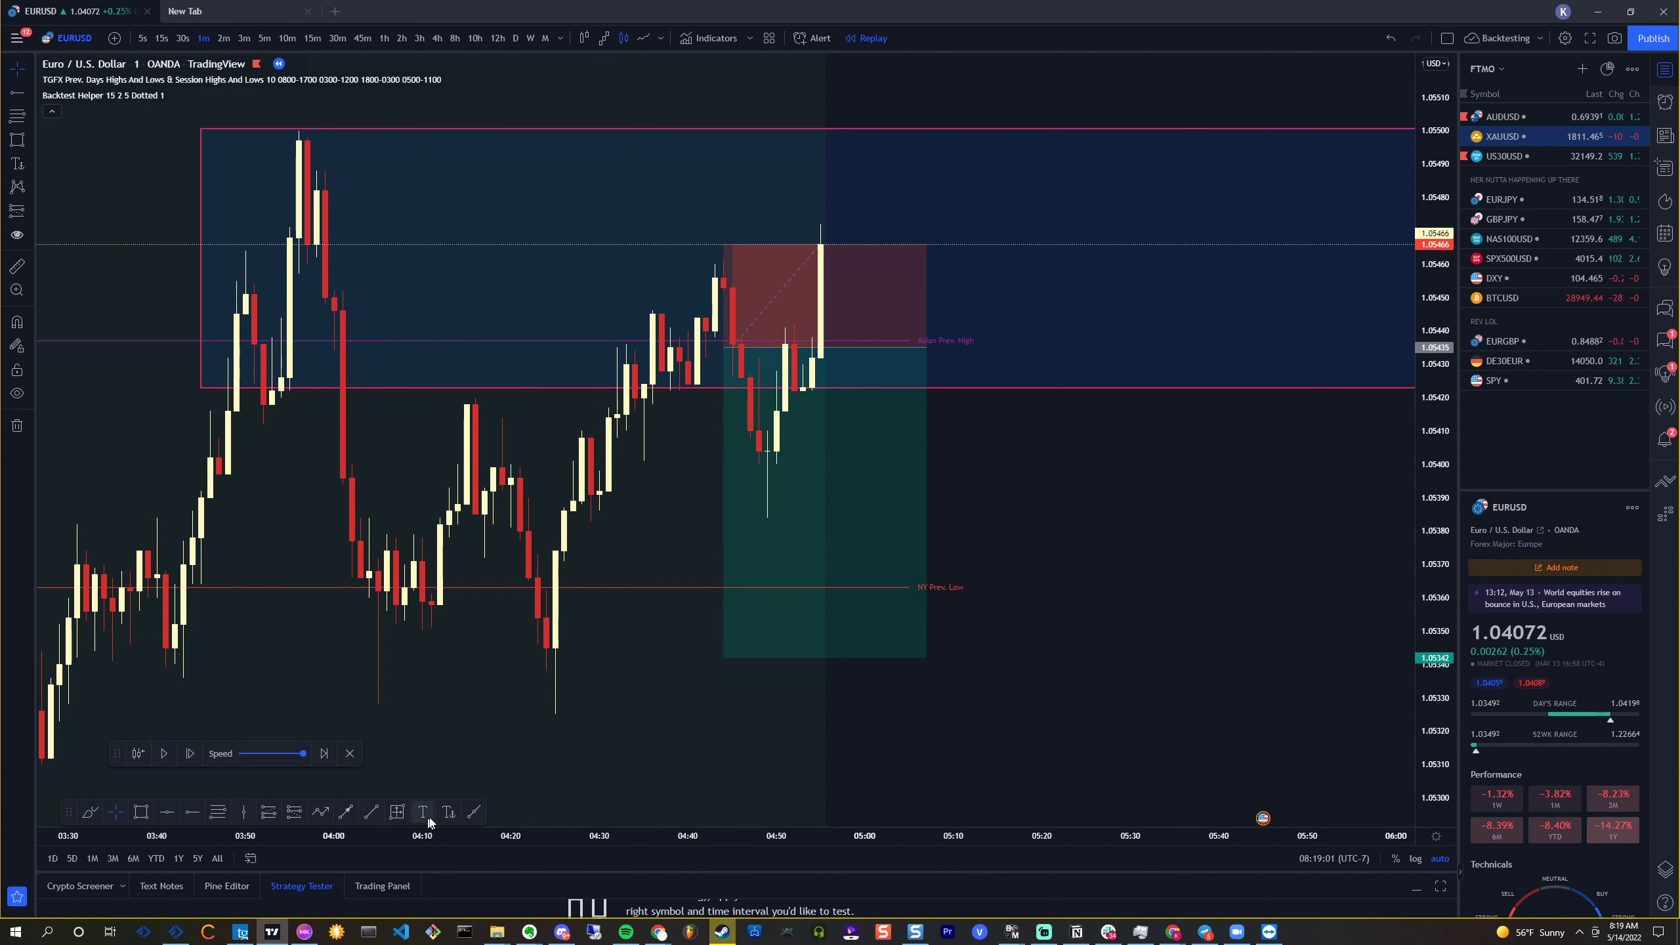
left_click(1053, 468)
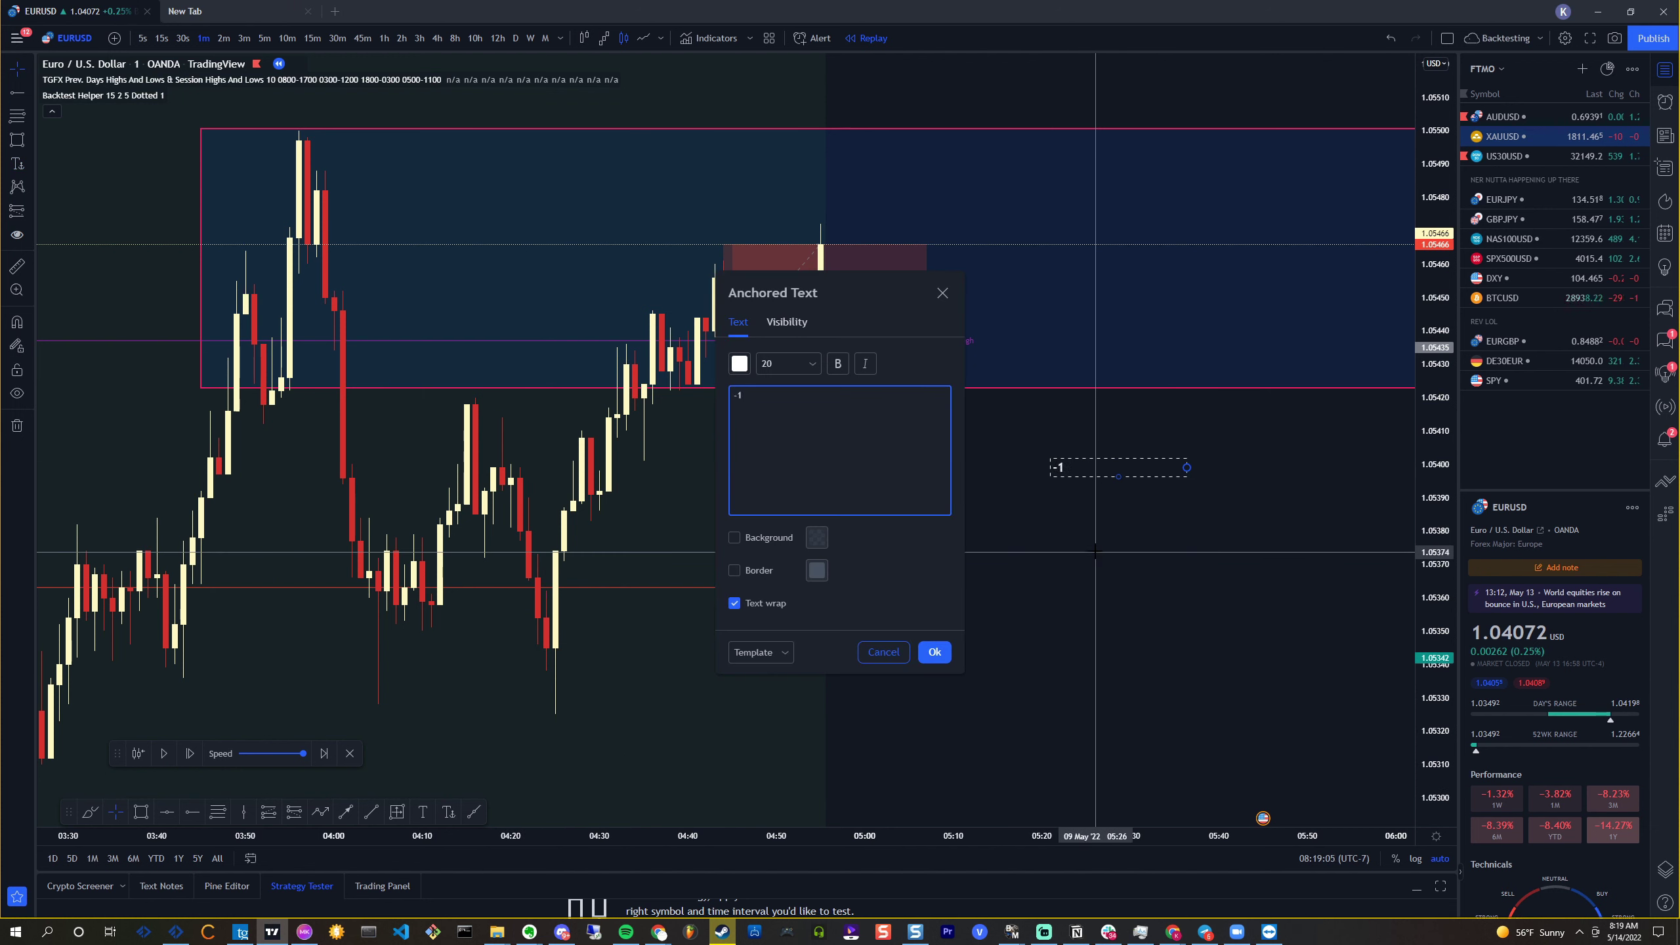
left_click(944, 662)
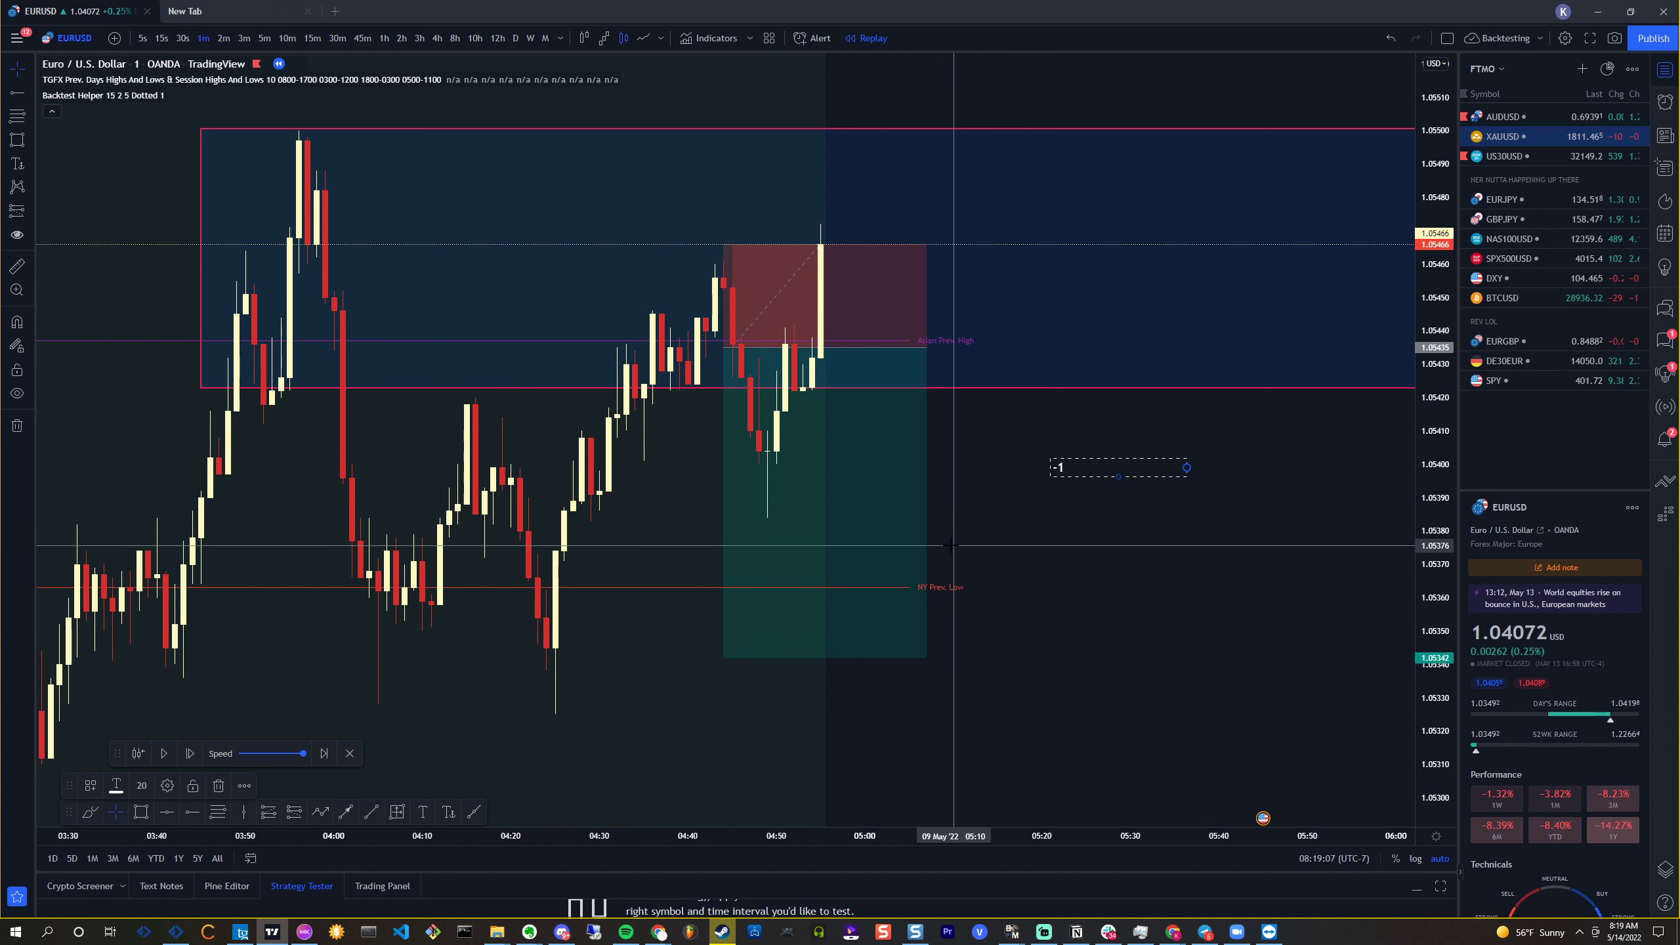
left_click(192, 754)
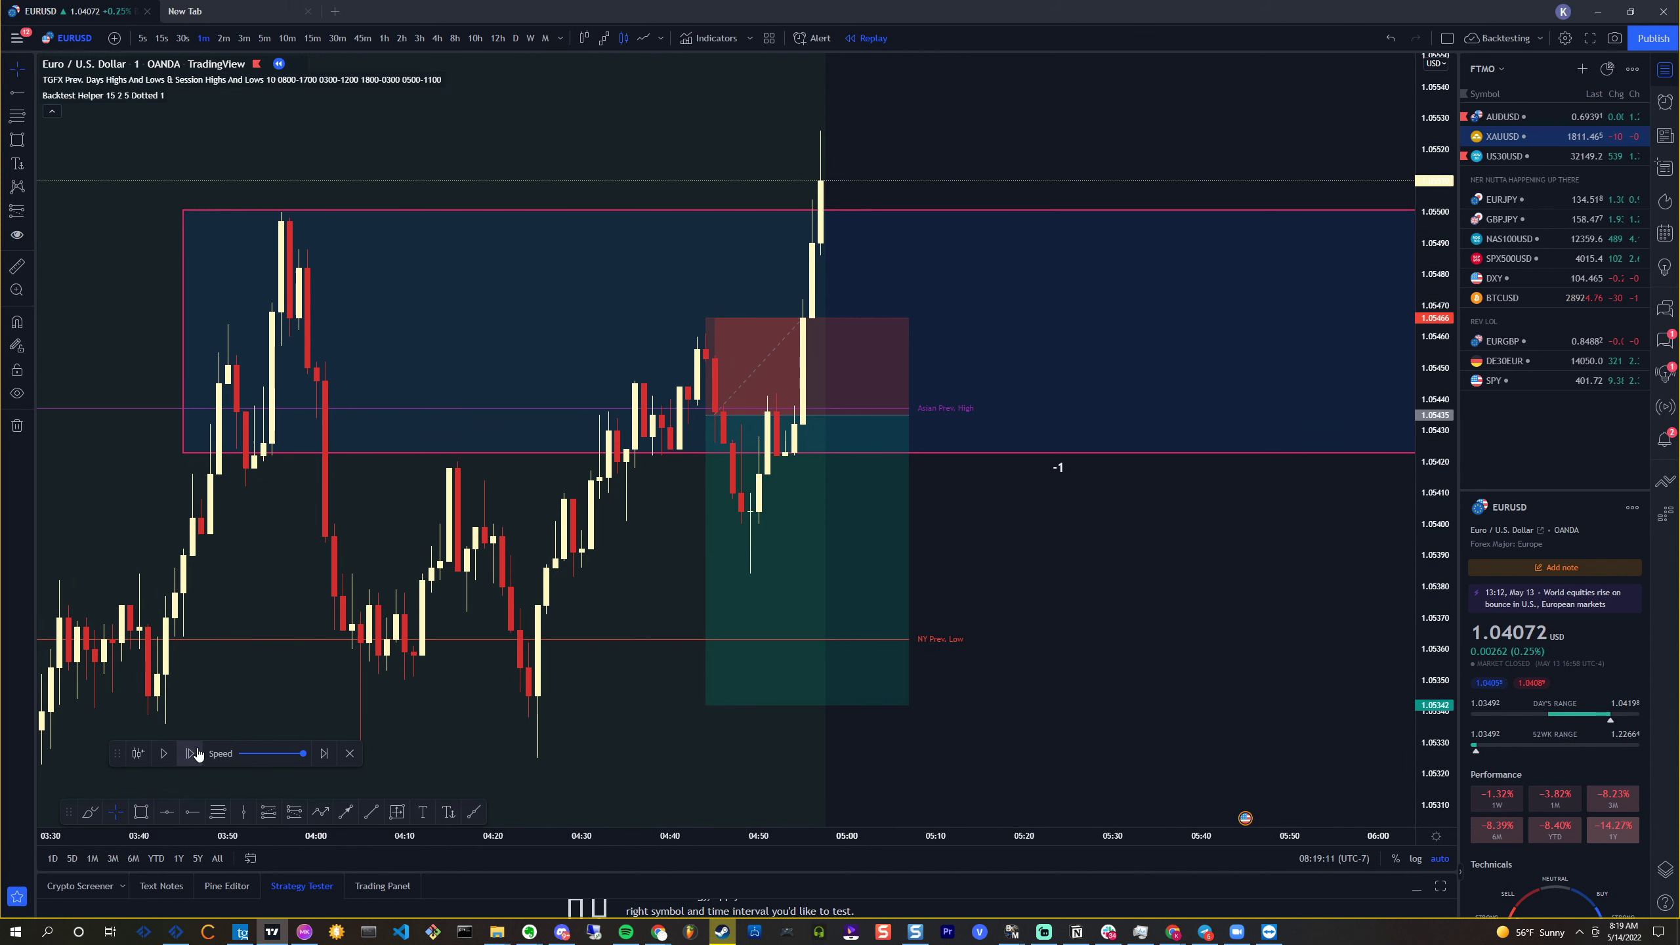
left_click(197, 755)
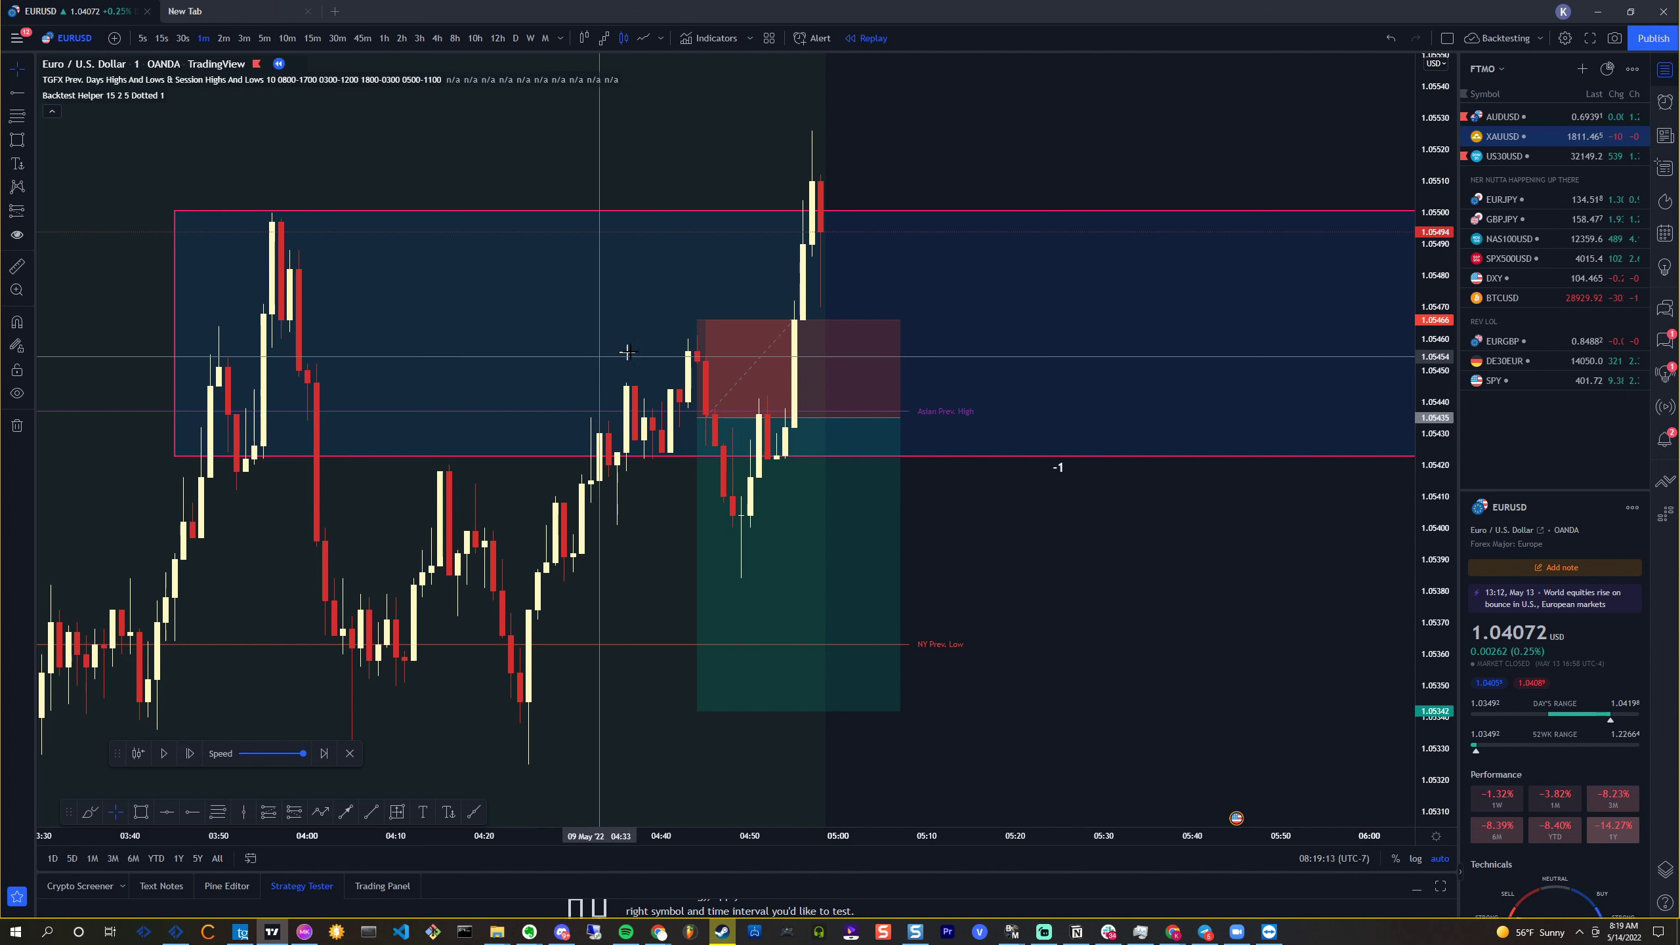
Set the Backtest Helper's start date to 2022-05-09 and advance the replay one candle to 04:59
left_click(194, 95)
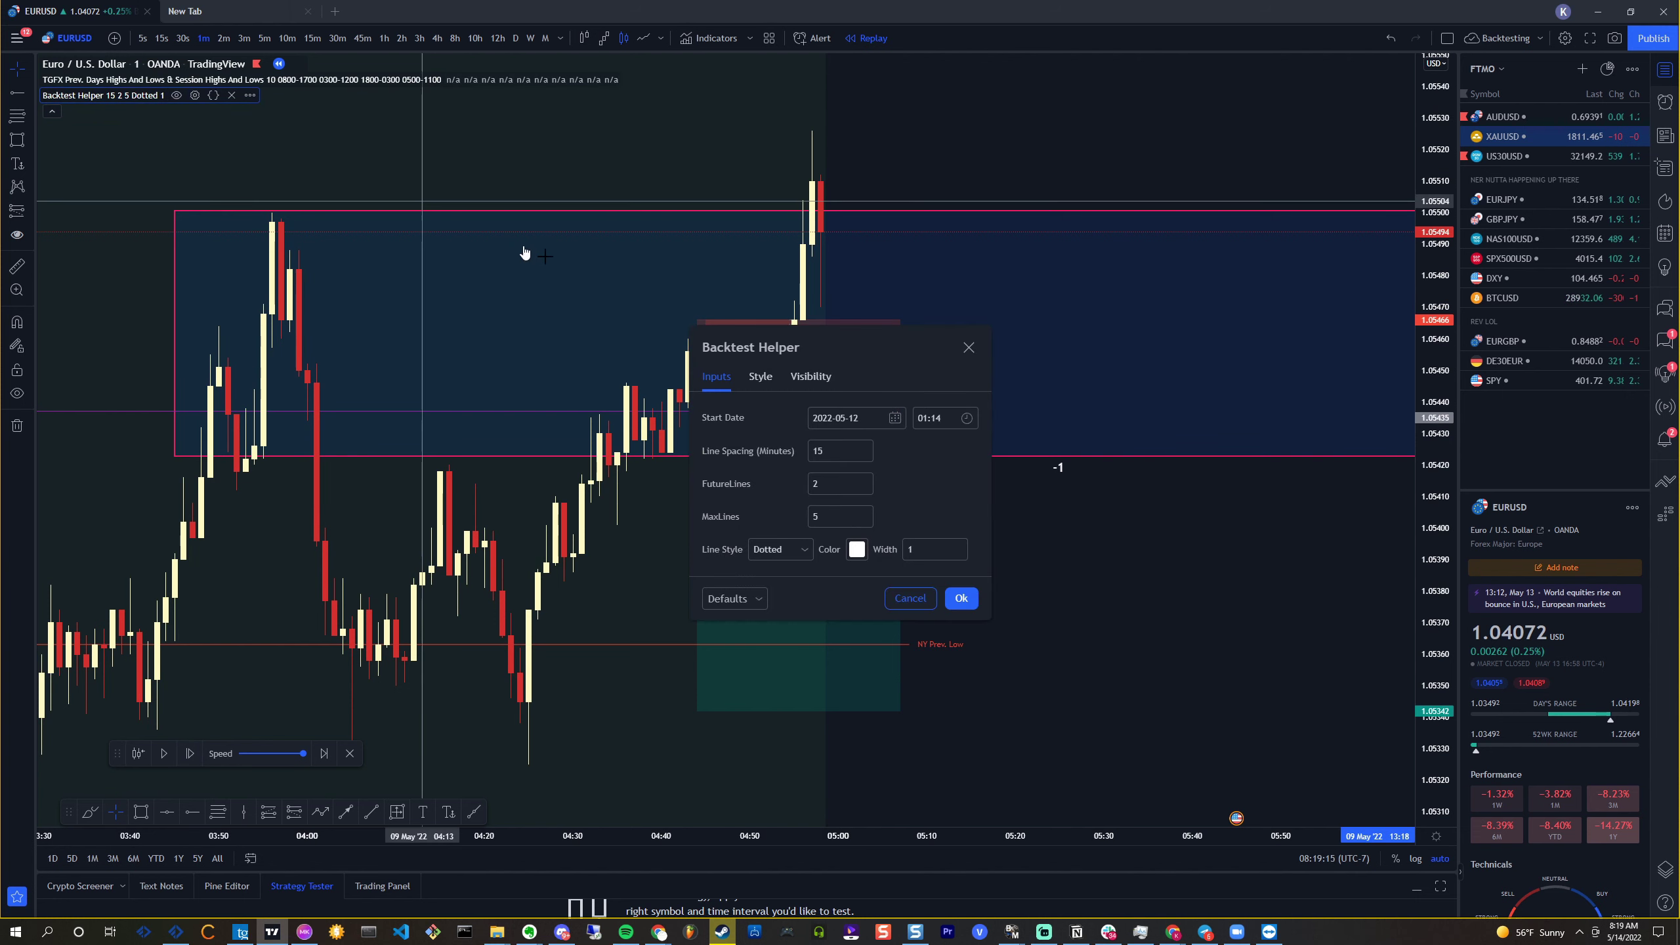
left_click(886, 419)
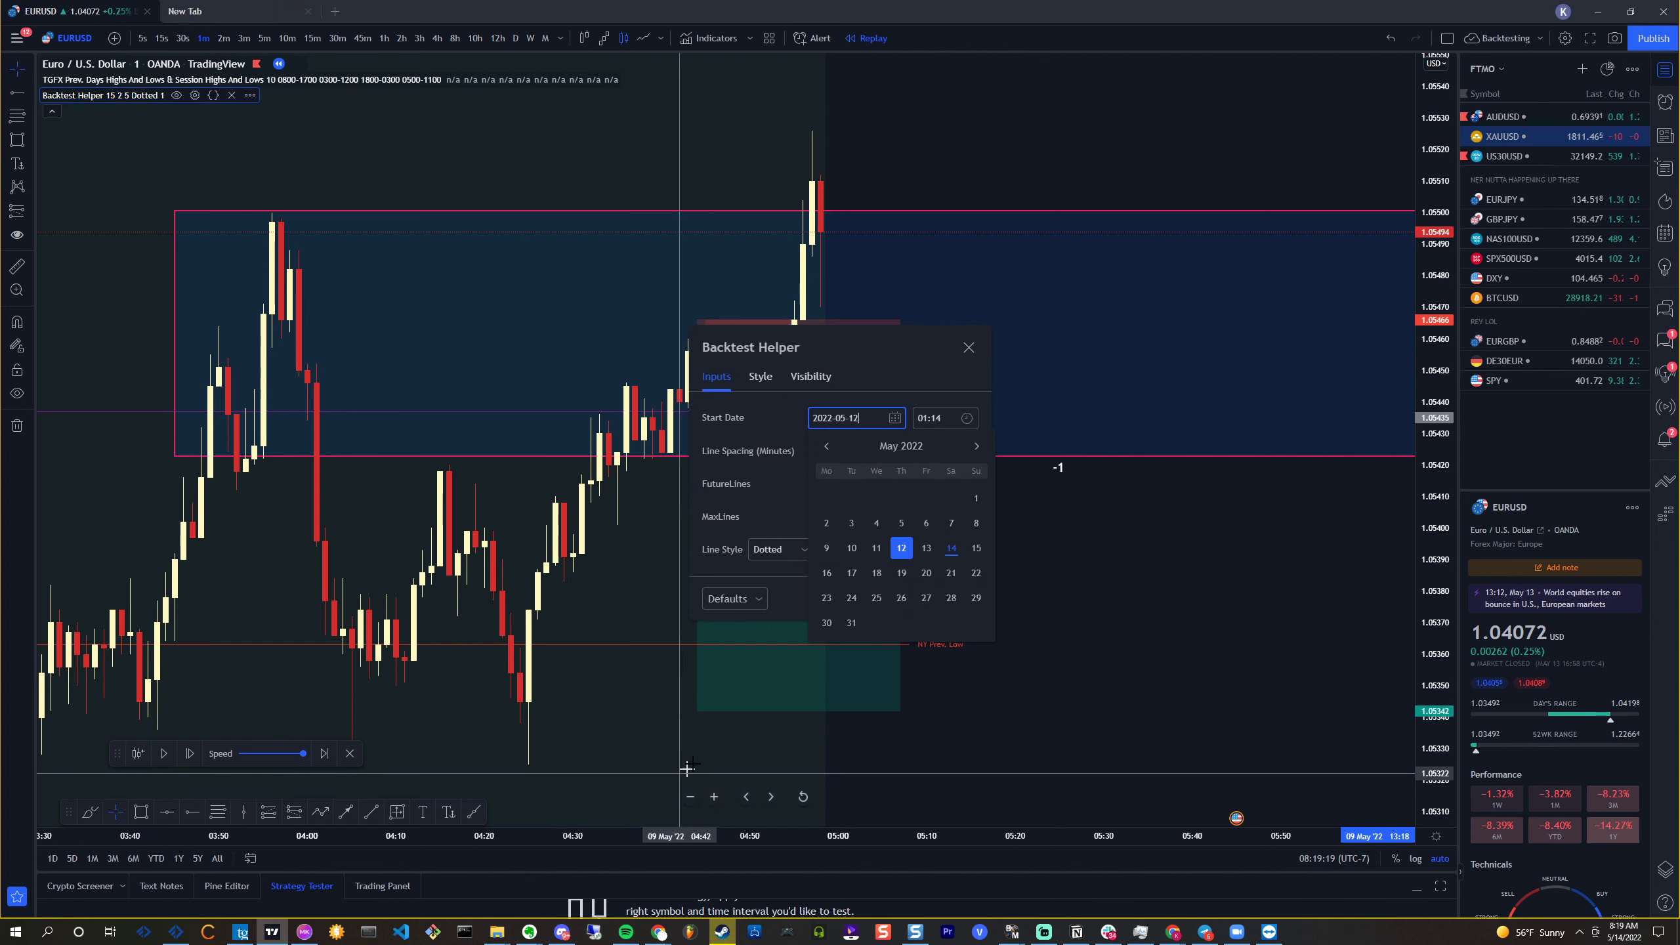
left_click(835, 553)
left_click(961, 599)
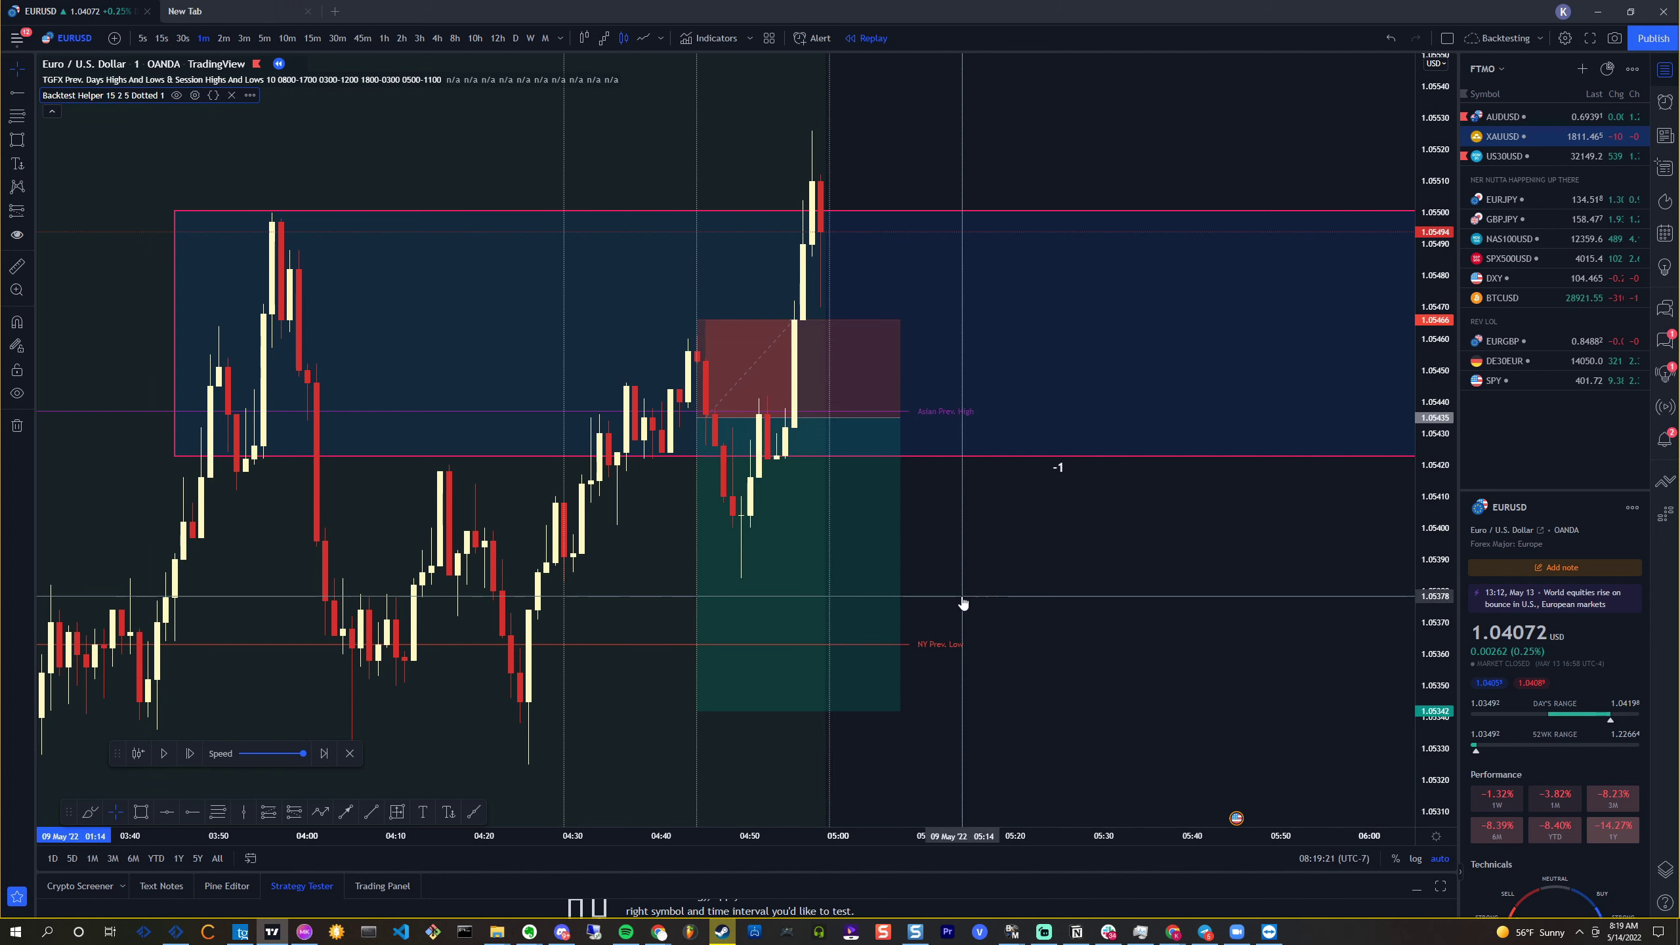
left_click(188, 754)
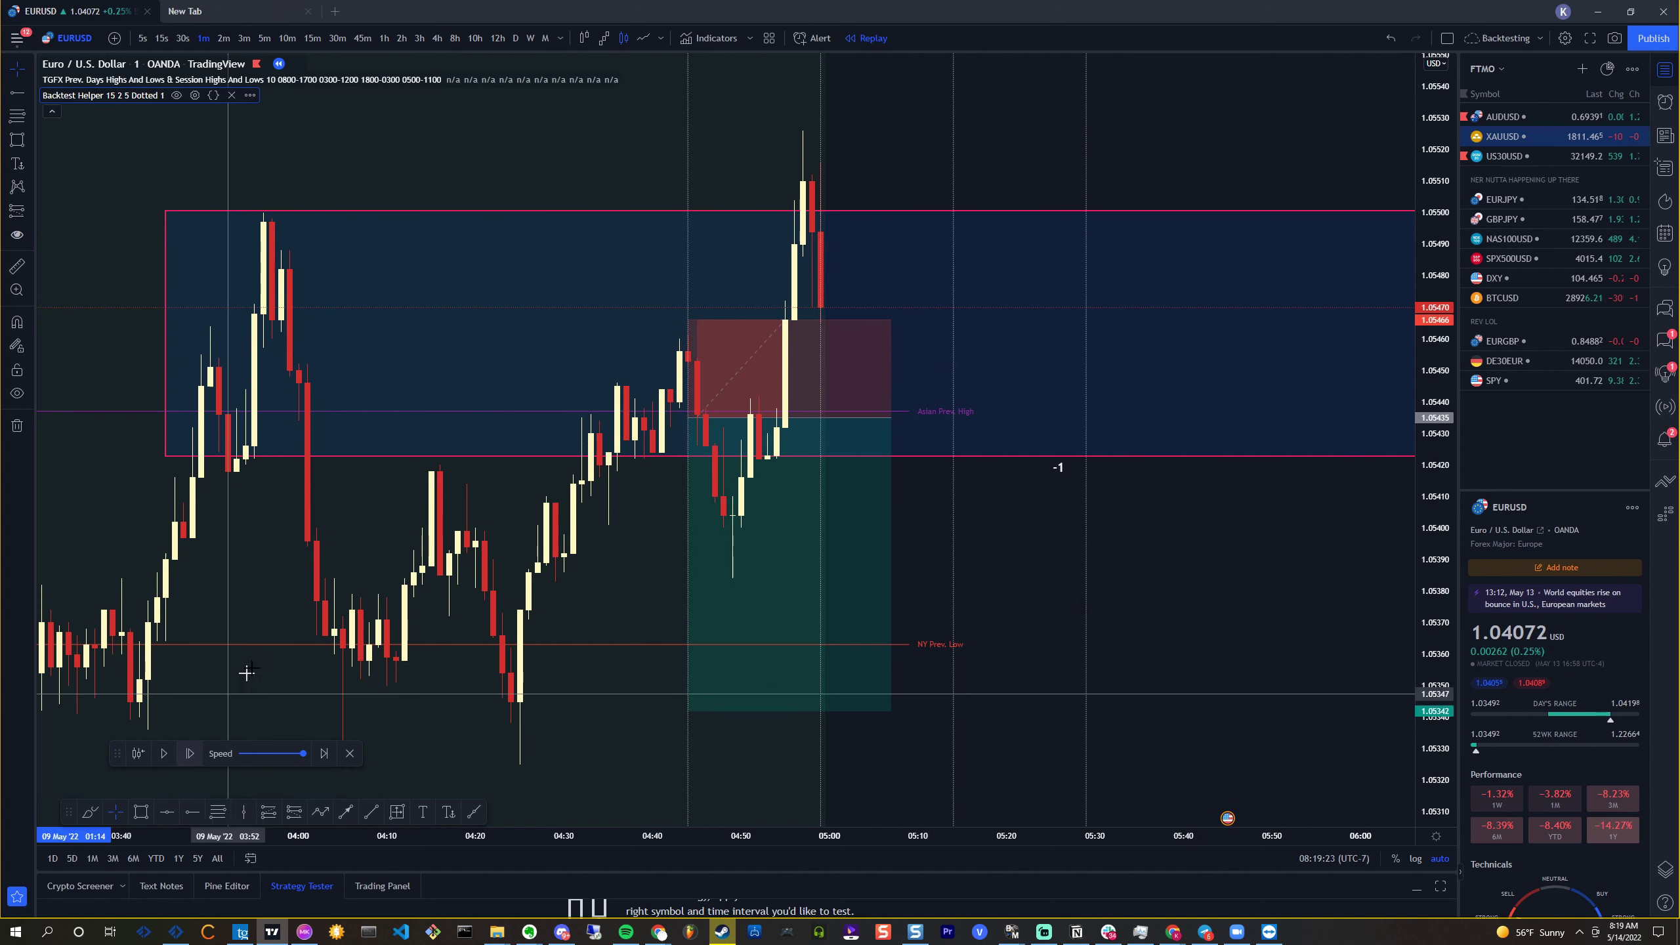
Examine the price reaction at the red zone on the 15-minute chart and again on the 1-minute chart
left_click(313, 37)
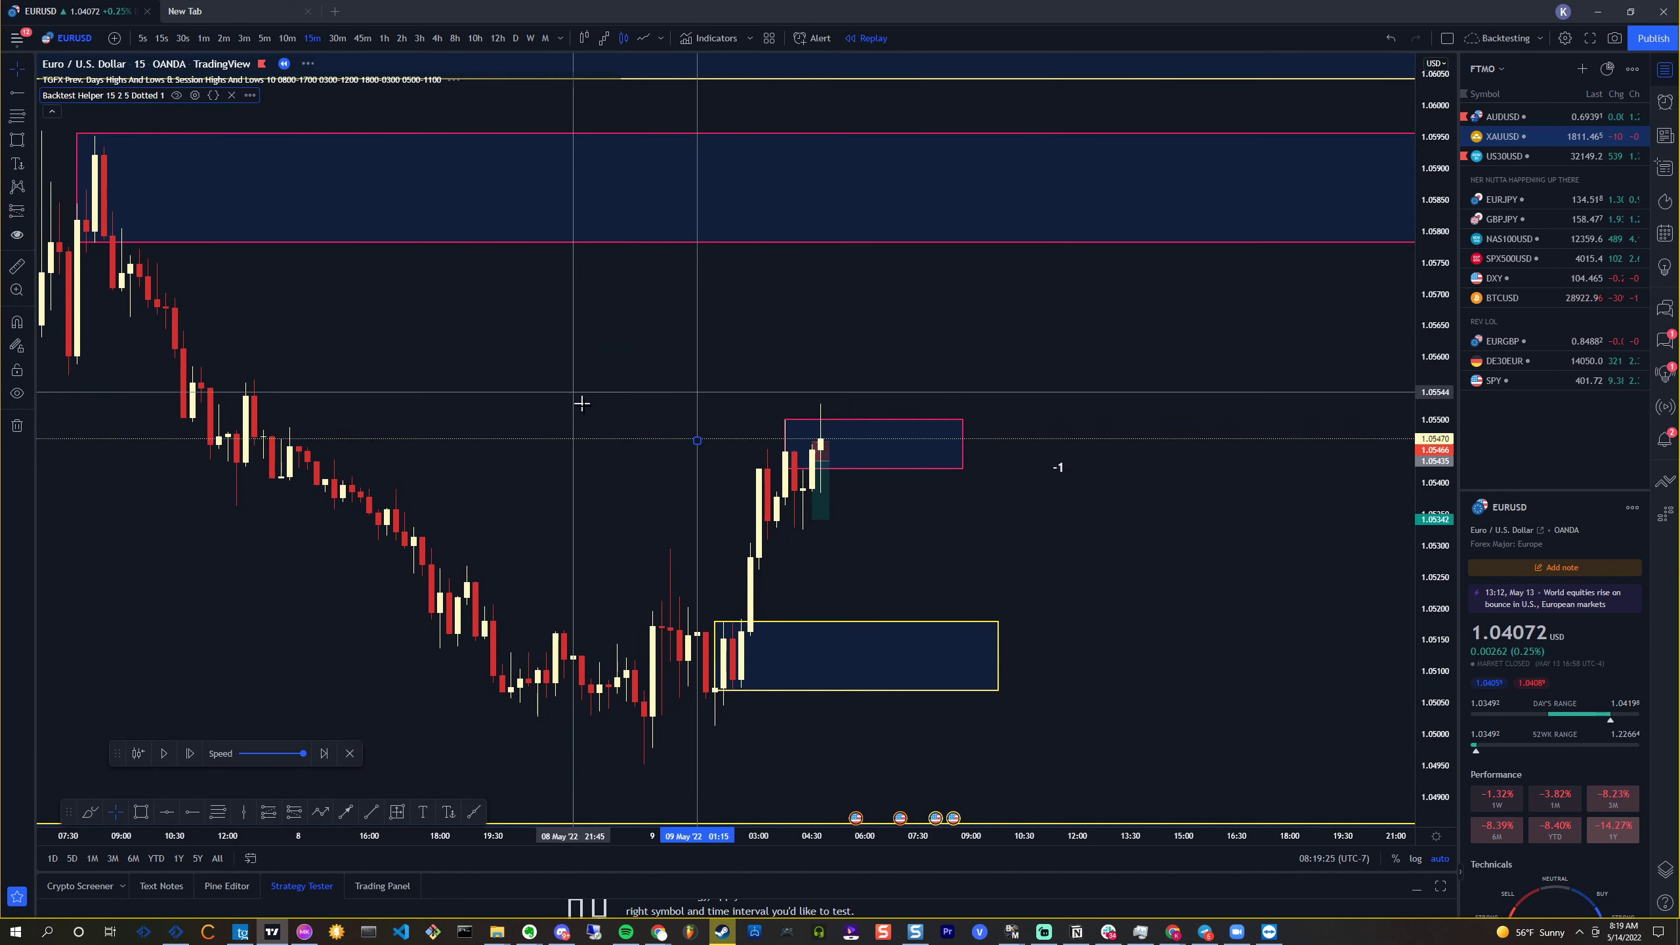
scroll(917, 549, "up", 1)
left_click_drag(754, 344, 1129, 436)
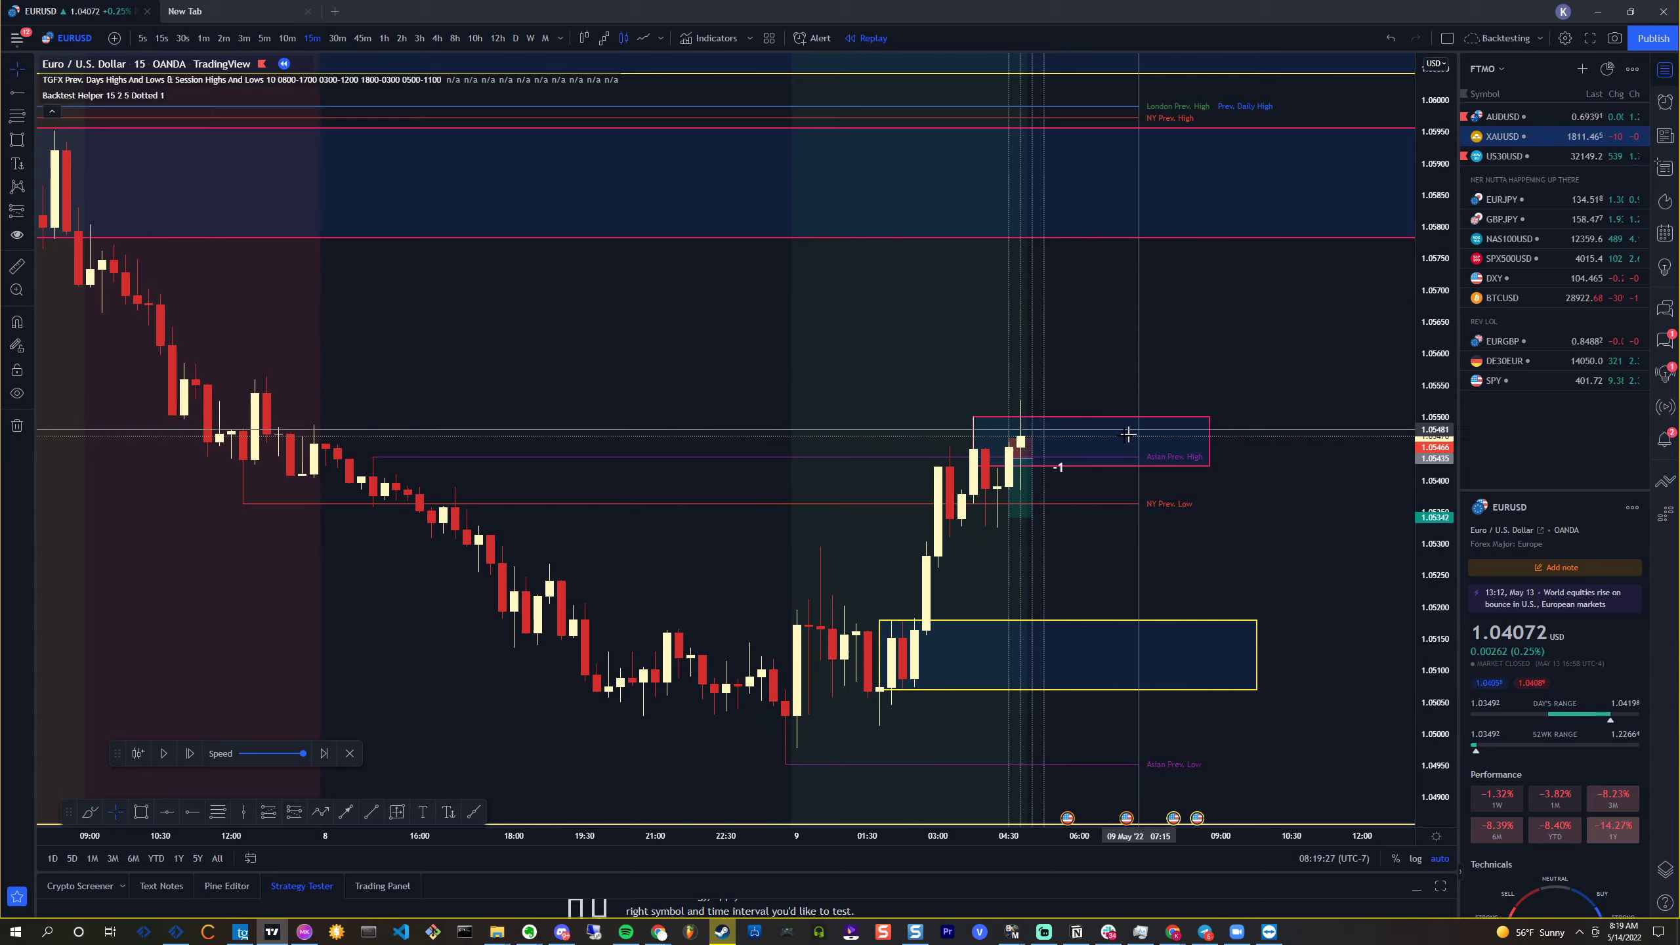
scroll(1129, 436, "up", 5)
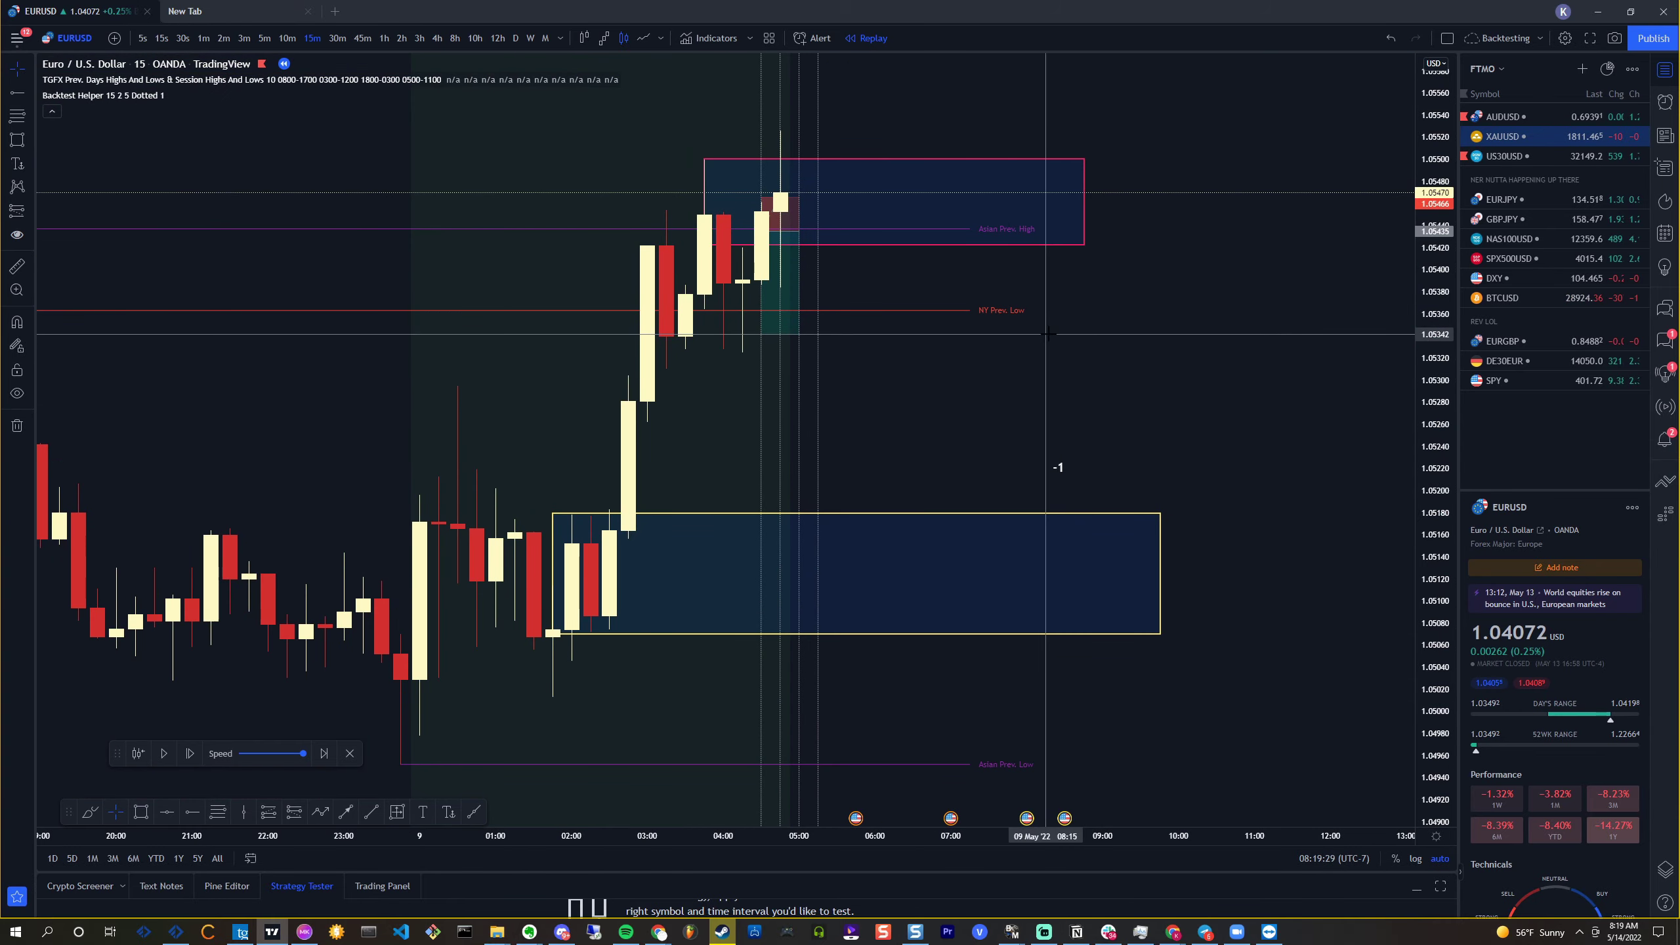
left_click_drag(1047, 334, 970, 324)
left_click(203, 38)
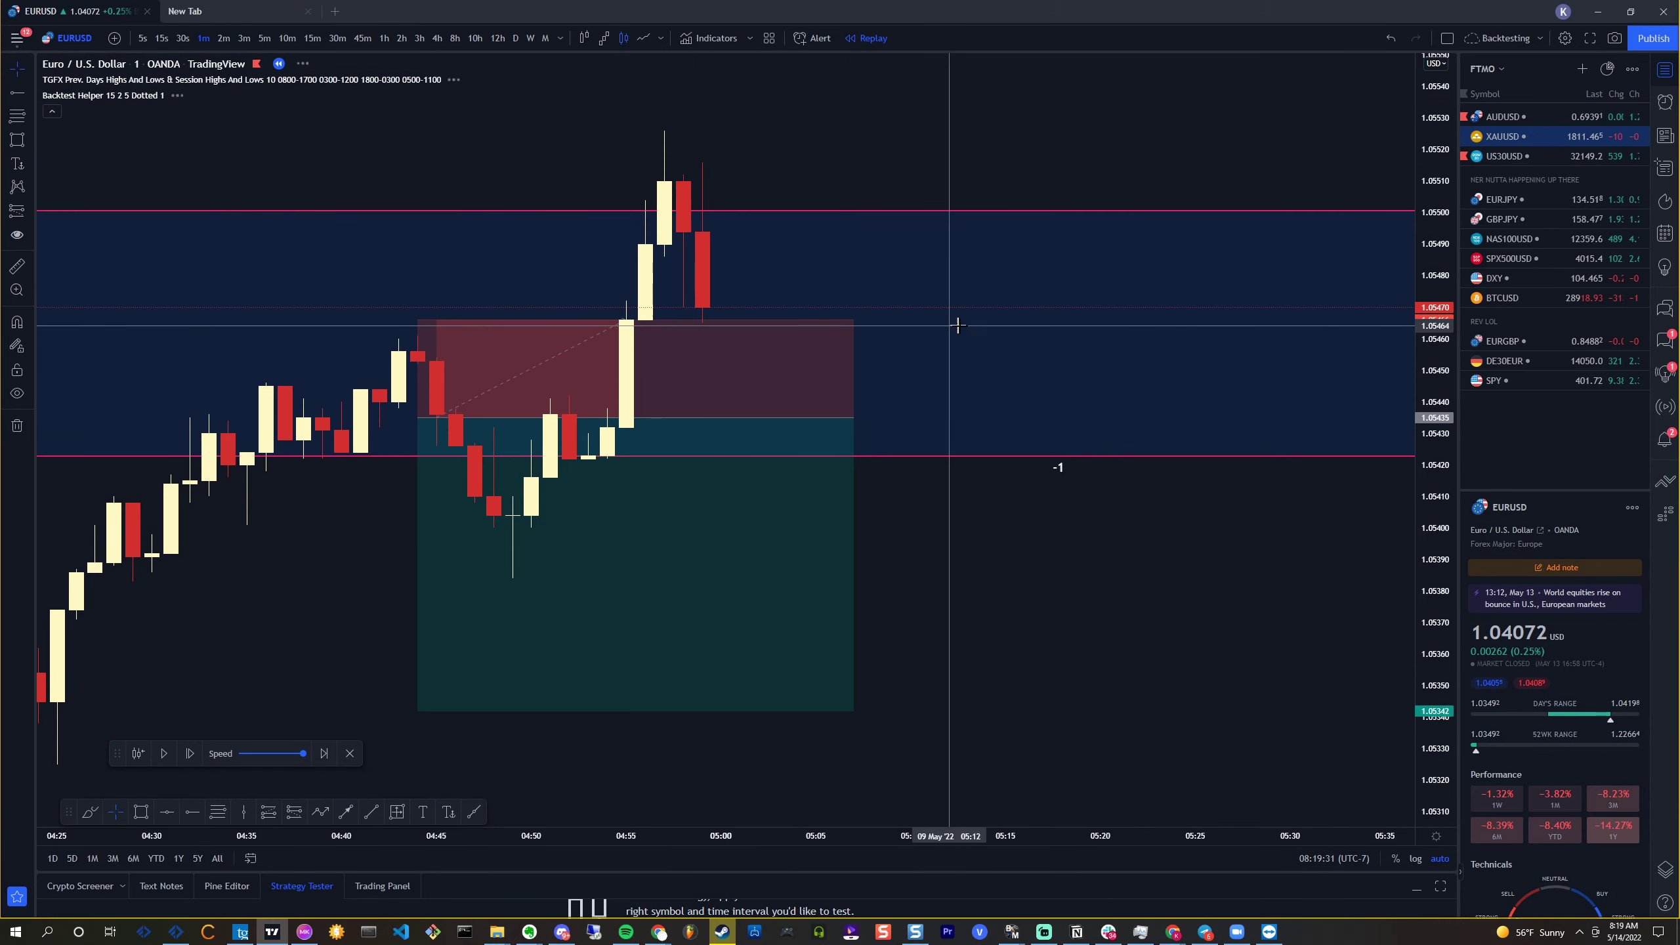
scroll(957, 330, "down", 2)
scroll(1171, 337, "up", 2)
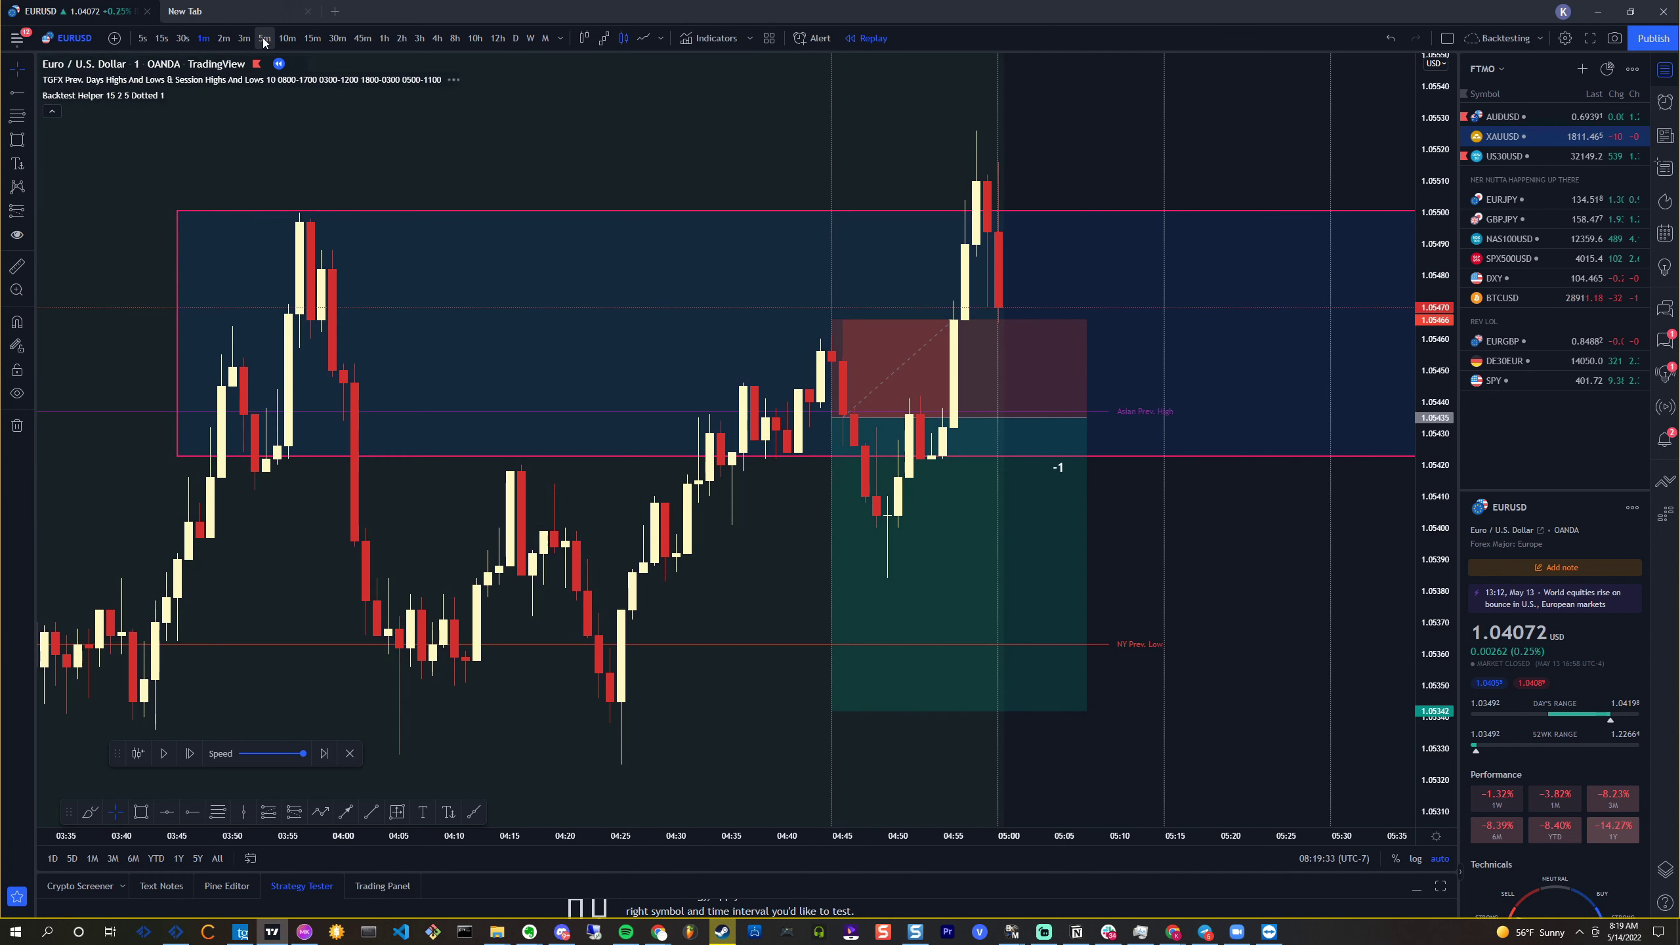
On the 5-minute chart, draw horizontal rays at 1.05455 from 04:35 and at 1.05385 from 04:40
left_click(264, 38)
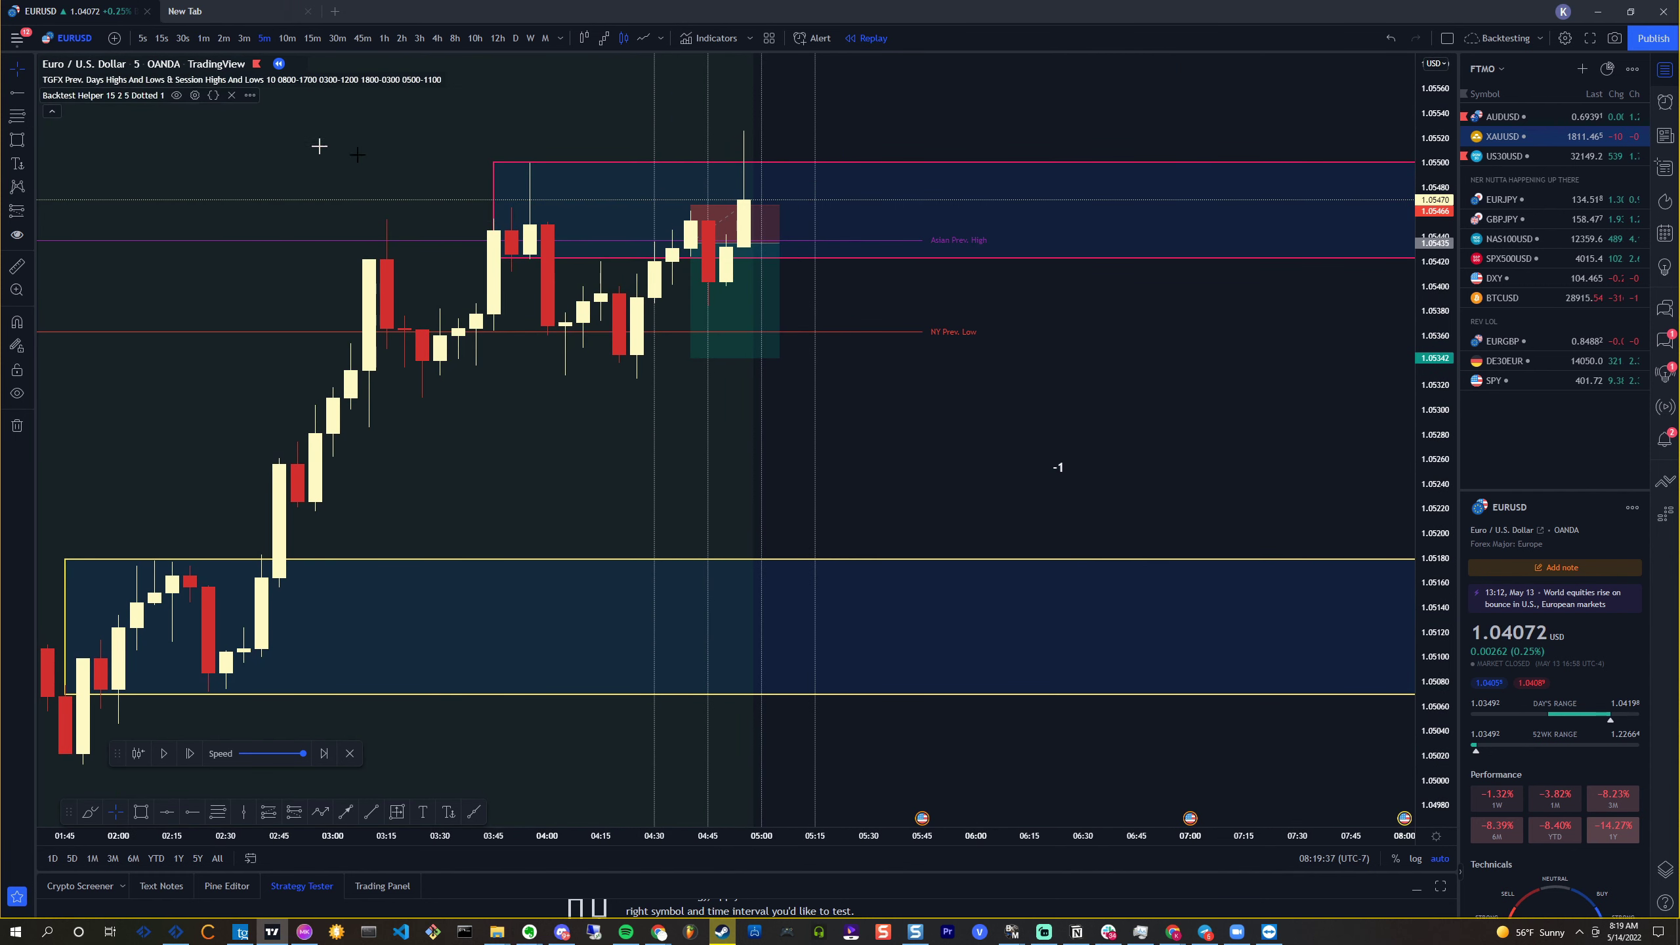
key("alt+h")
left_click(680, 220)
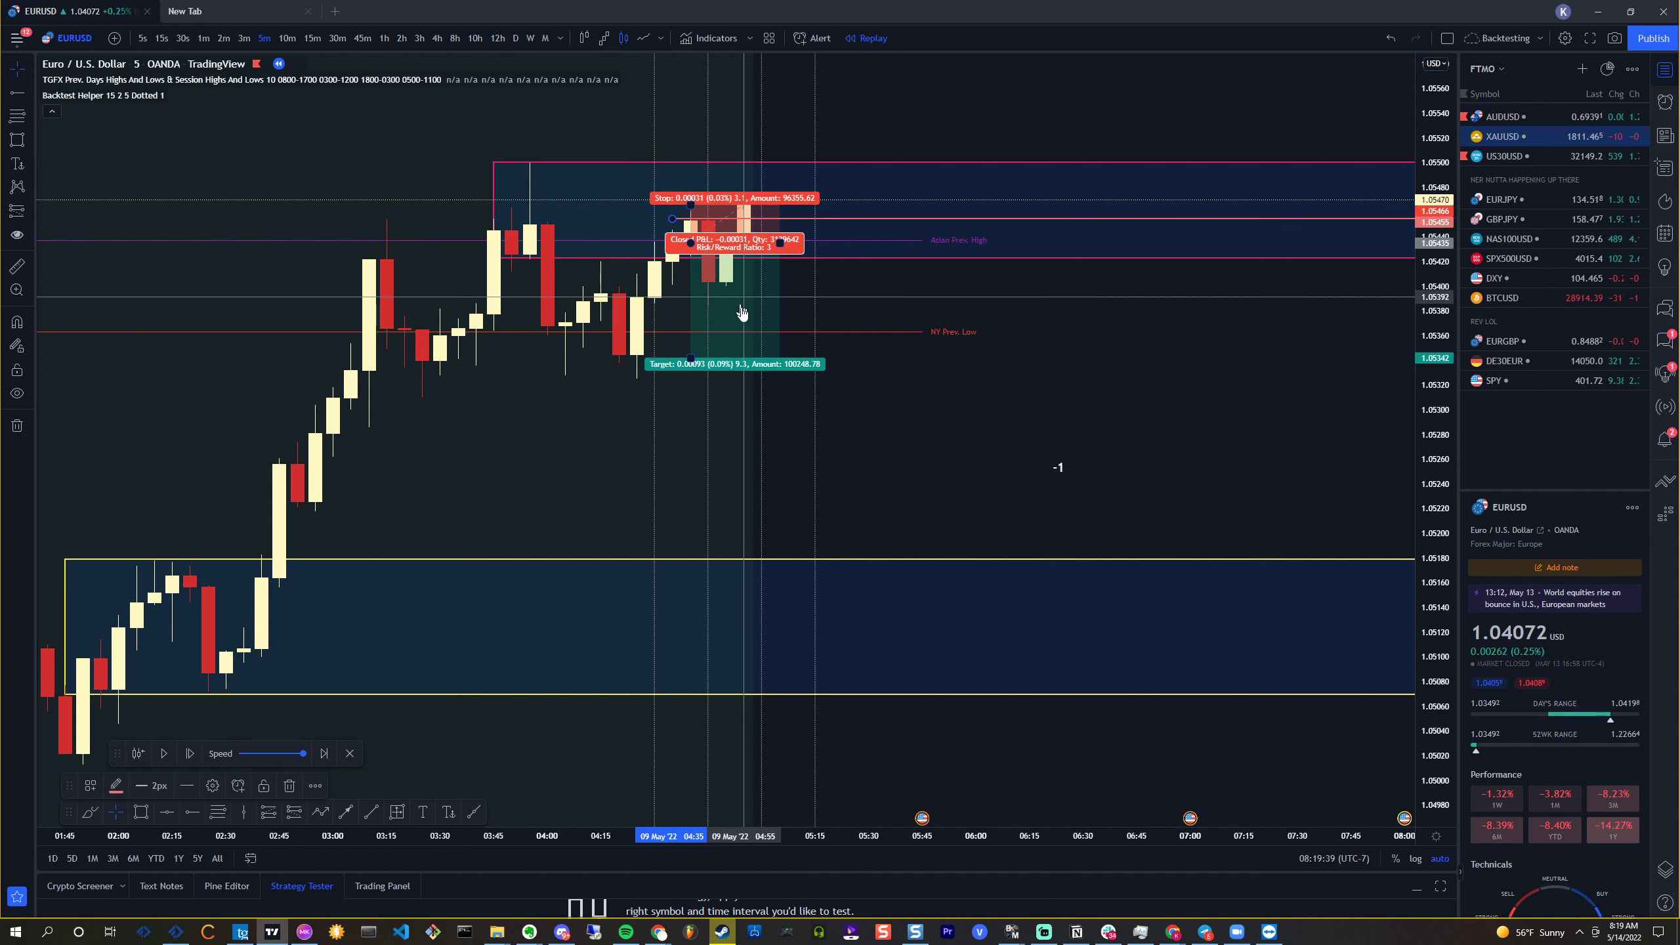
key("alt+h")
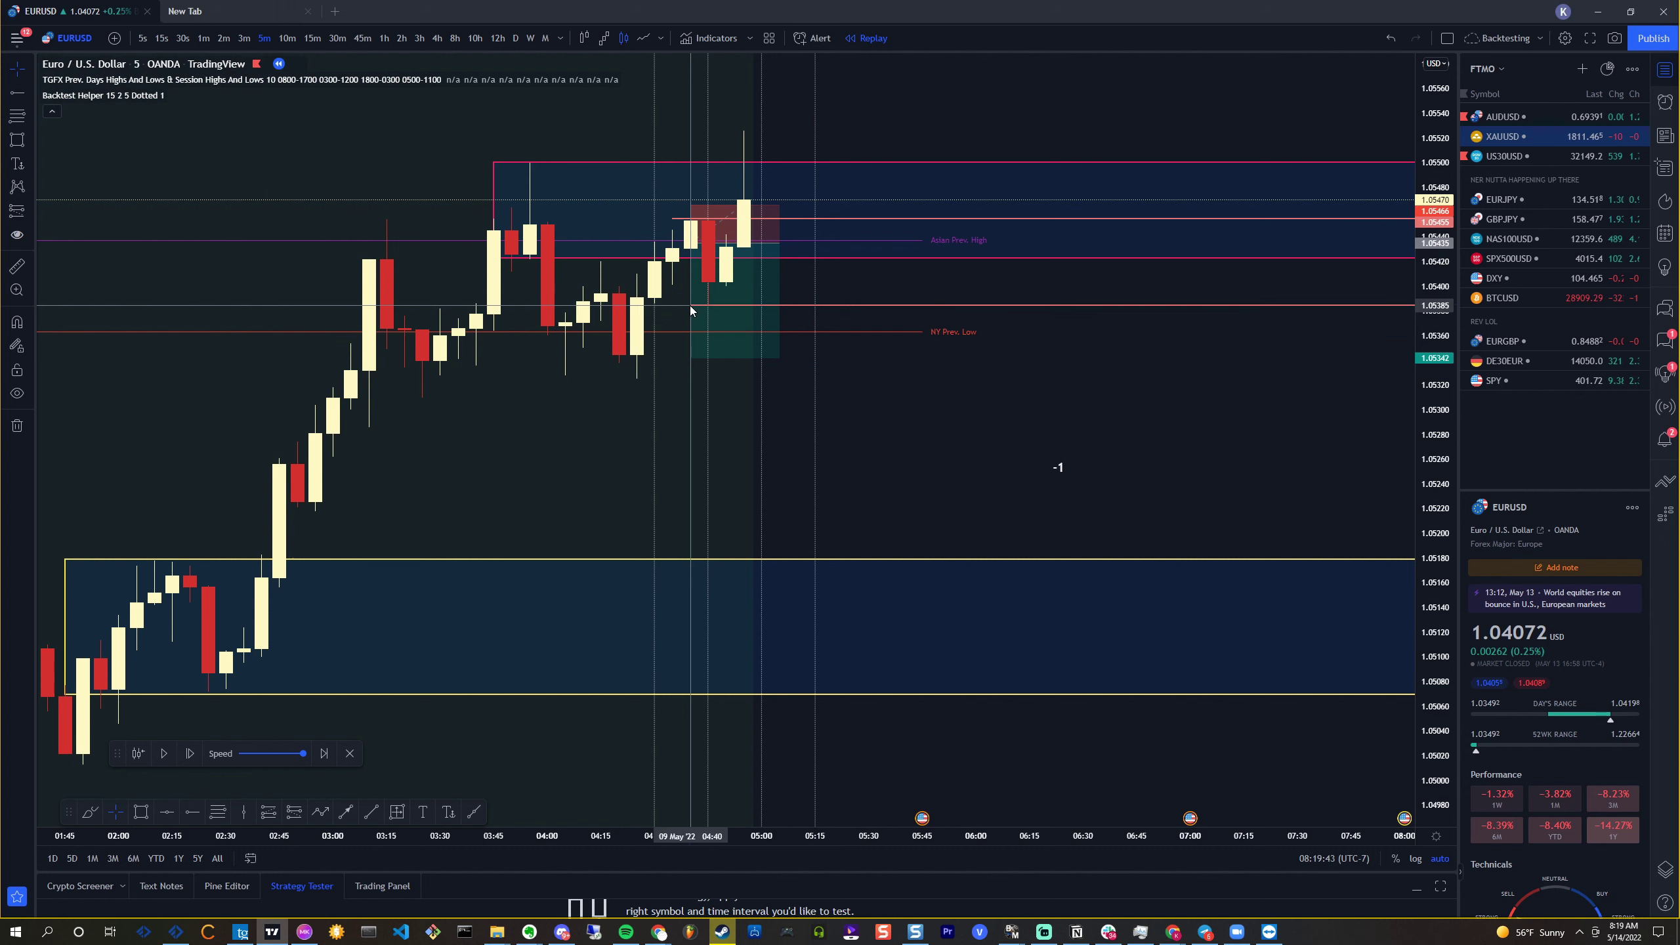
left_click(691, 305)
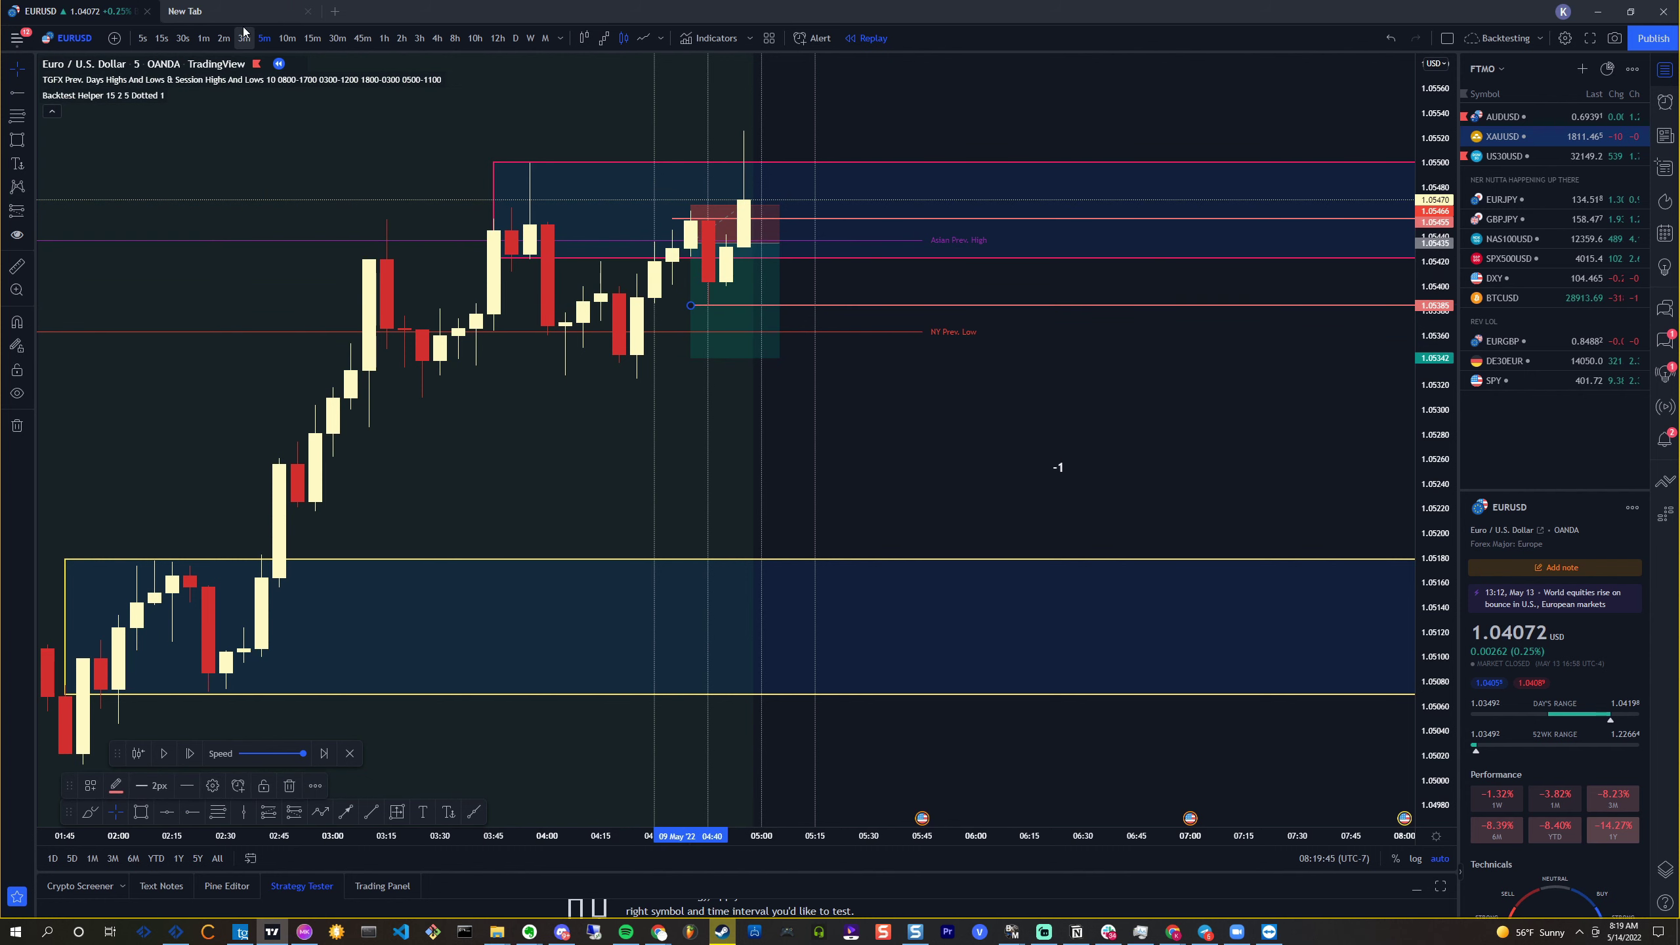
Shorten the short position to end at 04:56 on the 1-minute chart and advance the replay two candles to 05:01
left_click(203, 40)
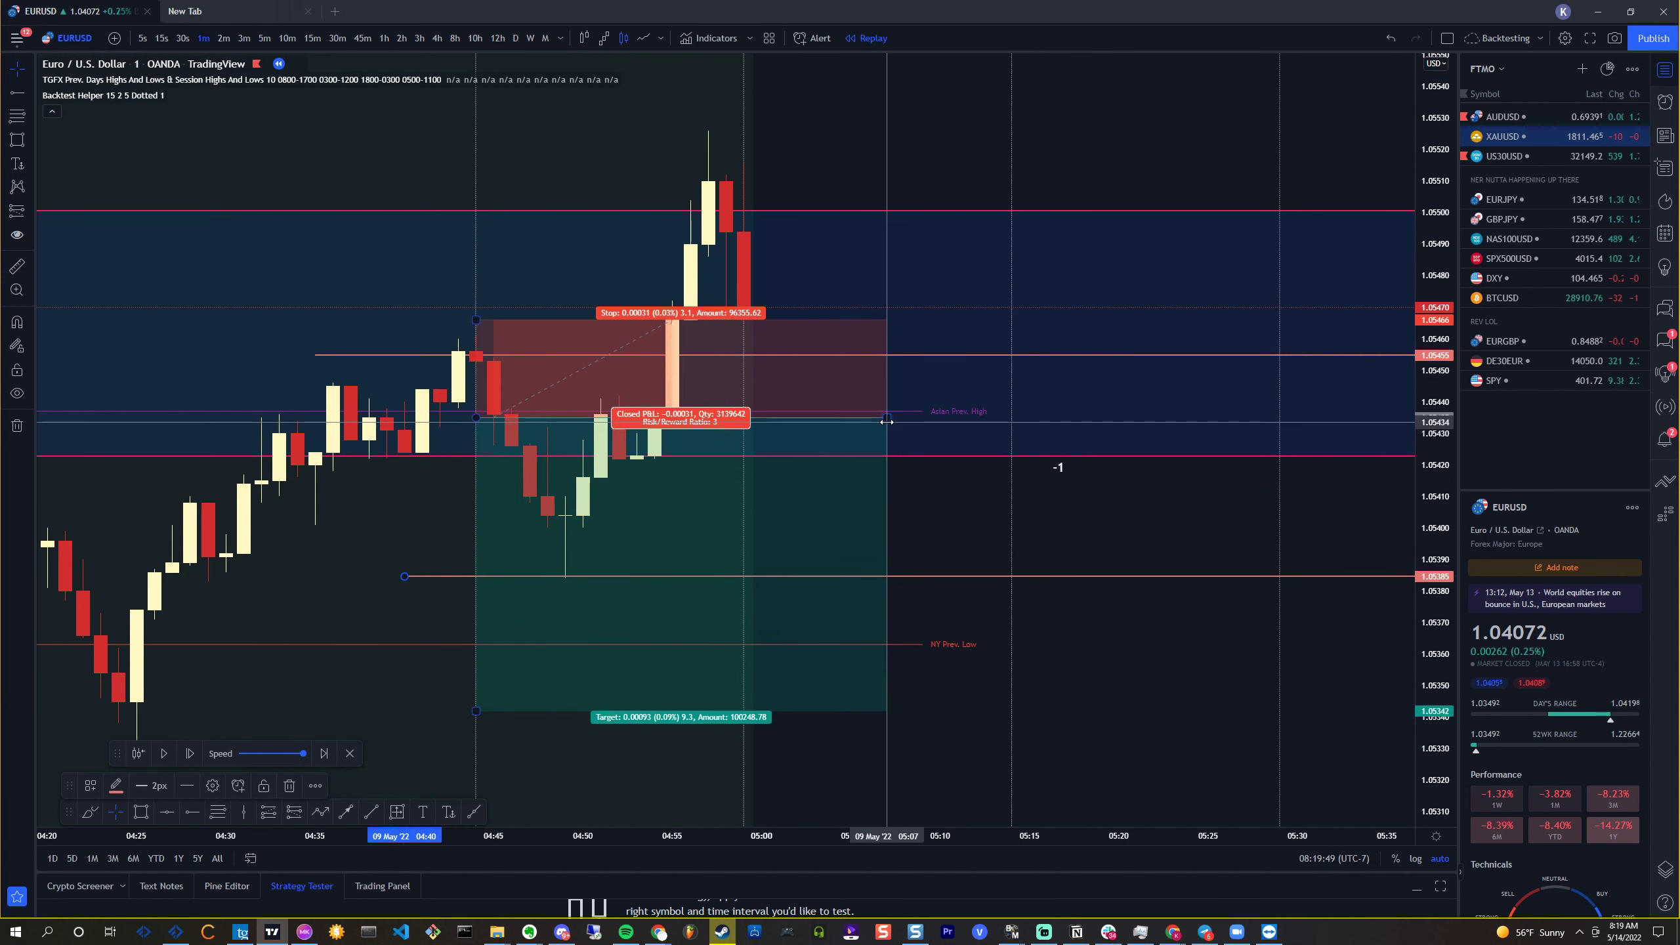
left_click_drag(886, 417, 691, 417)
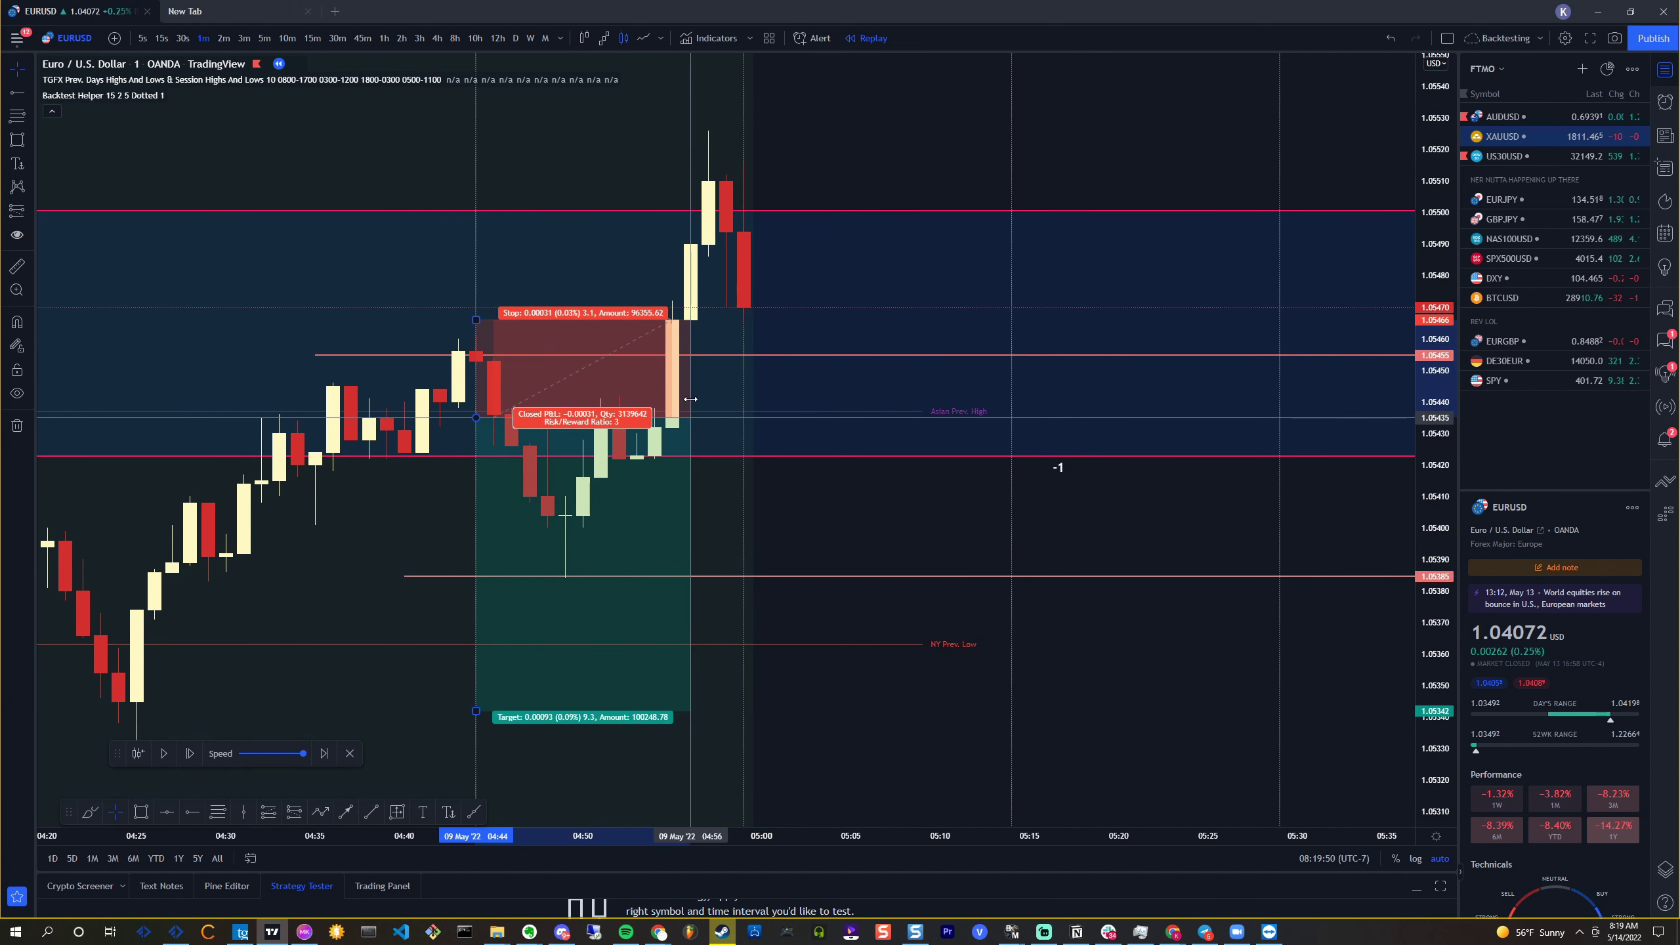
left_click(190, 754)
left_click(190, 755)
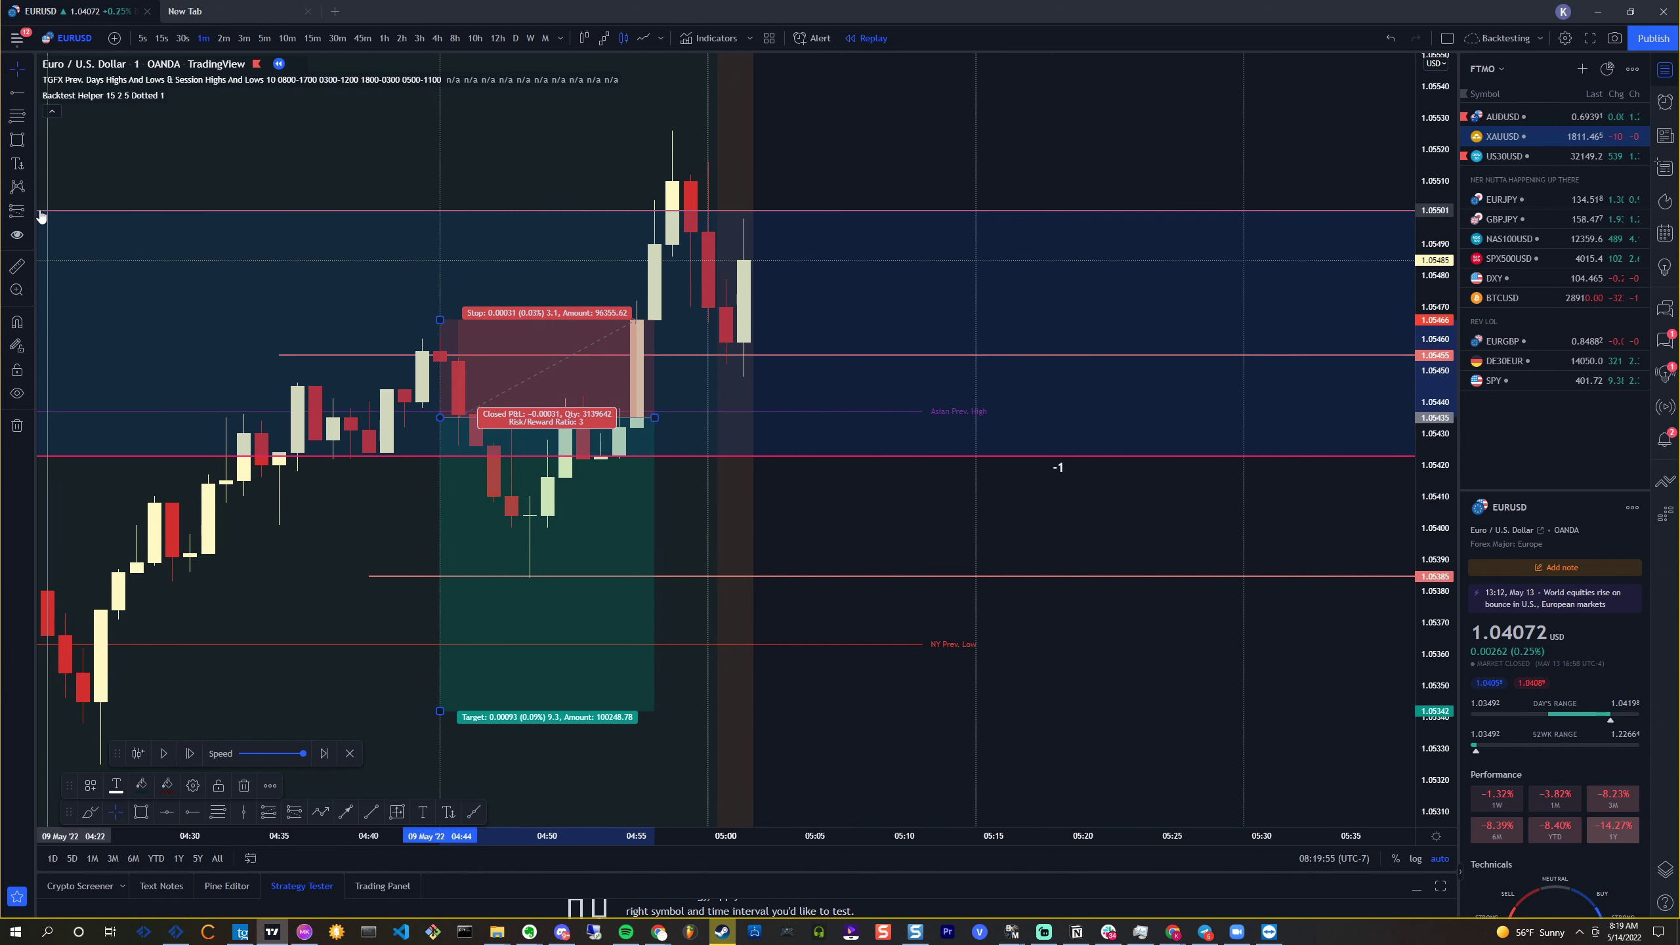
Place a long position with entry at 1.05485, stop at 1.05443 and target at 1.05611 on the 1-minute chart
left_click(74, 212)
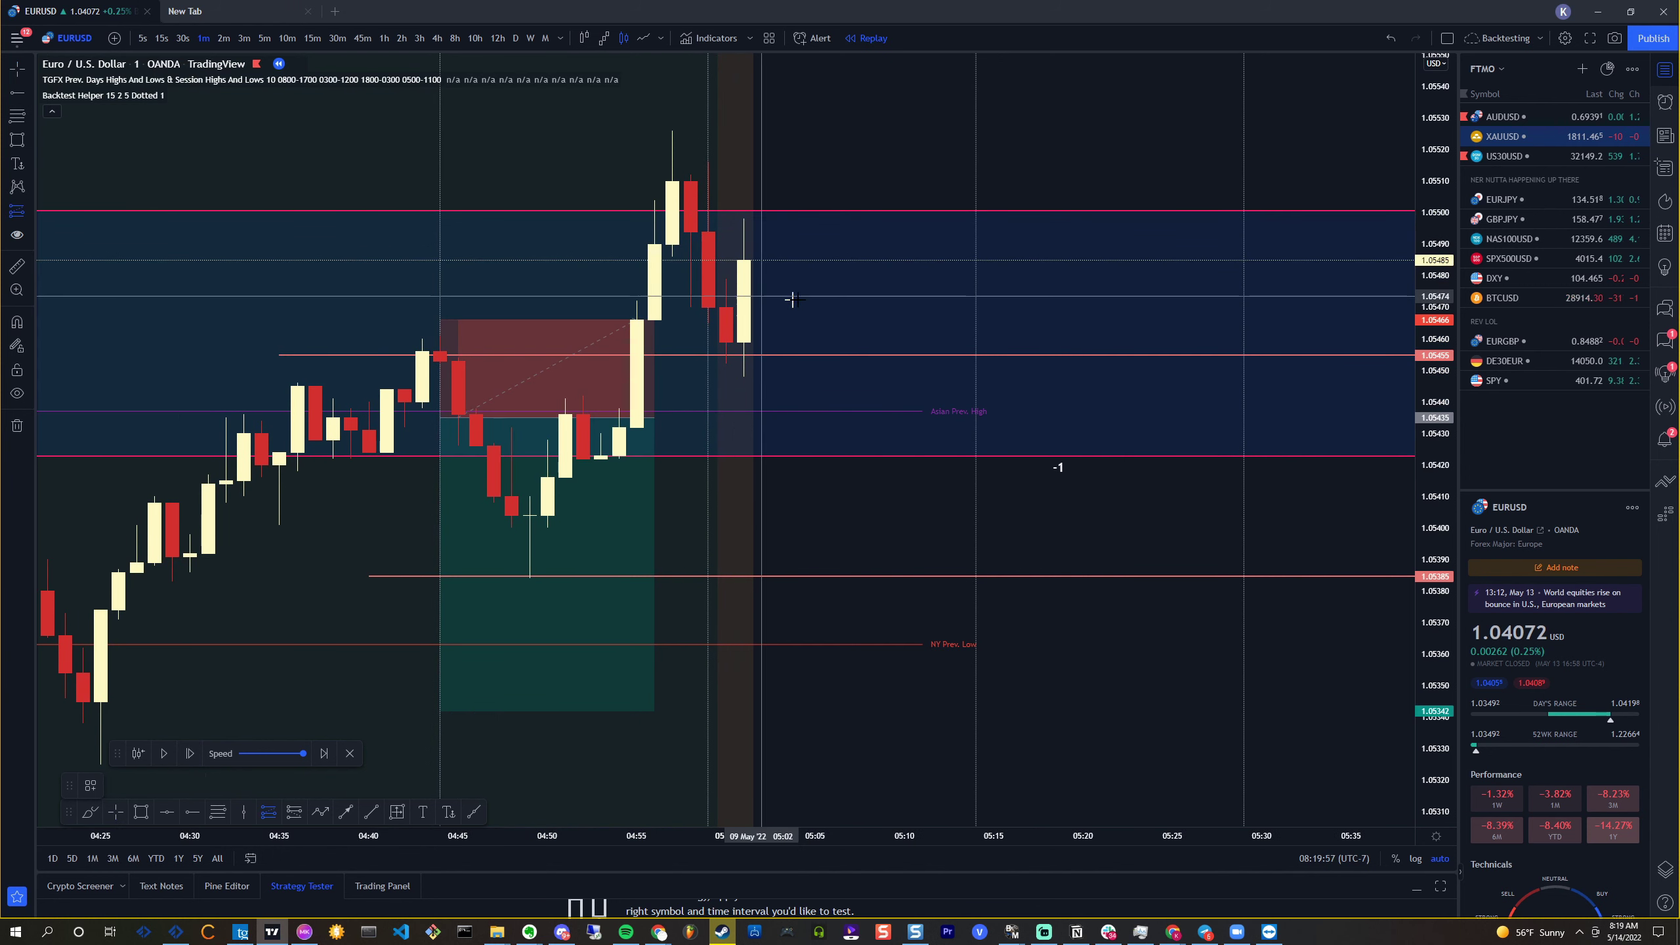
left_click(727, 260)
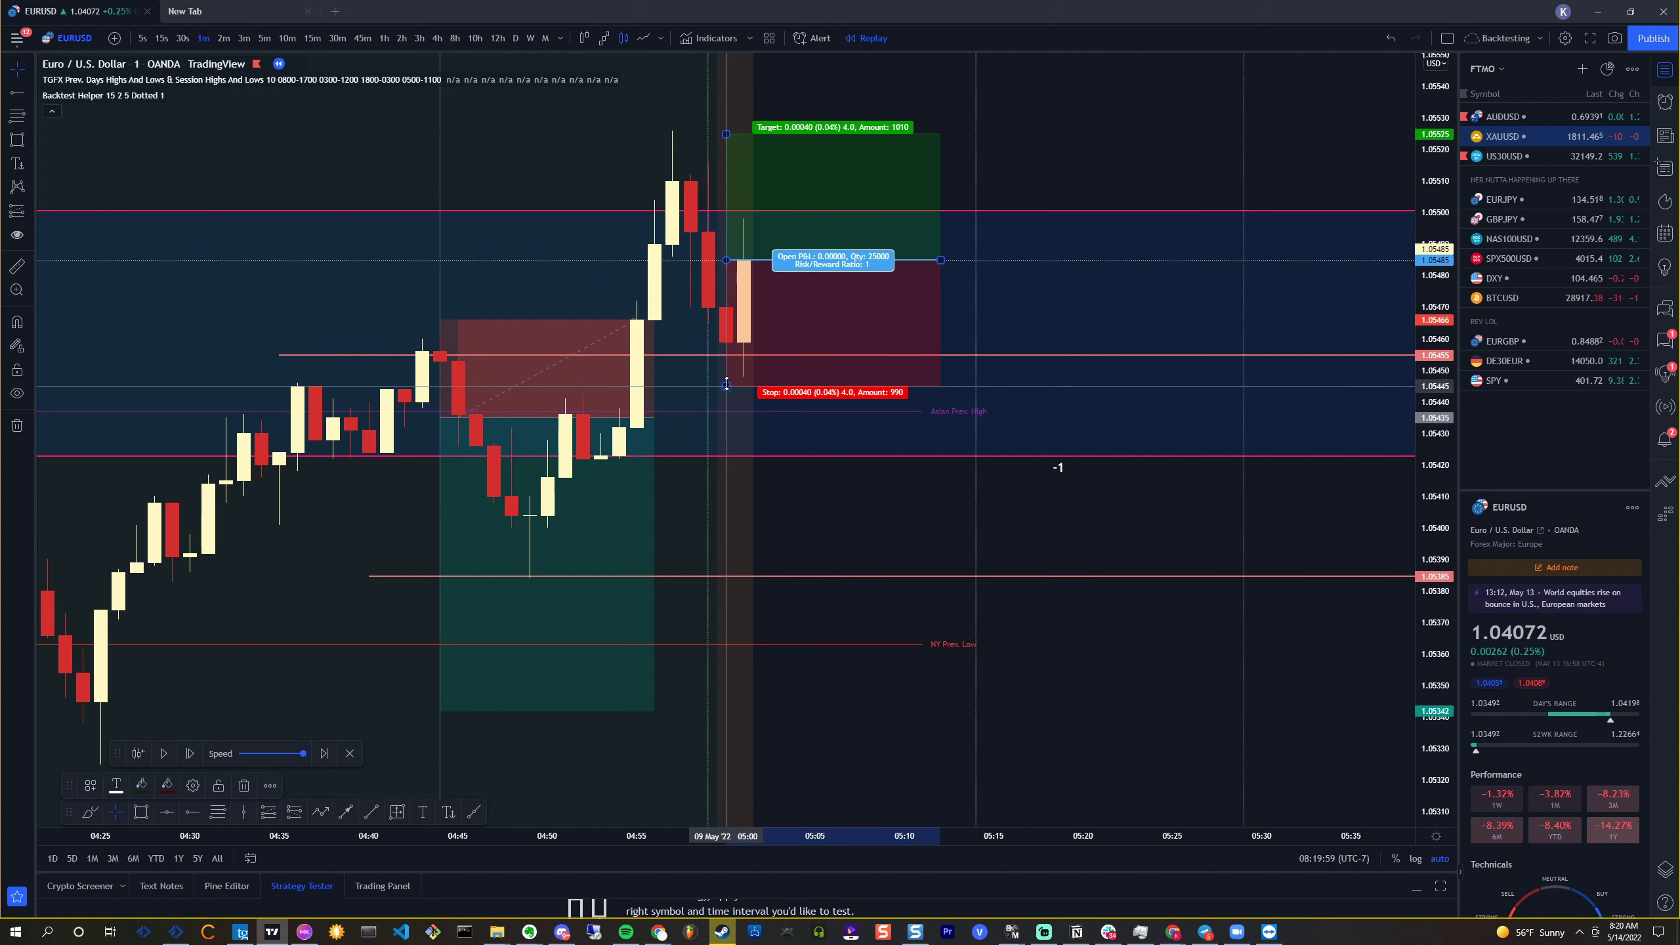
left_click_drag(727, 385, 727, 392)
scroll(772, 289, "down", 5)
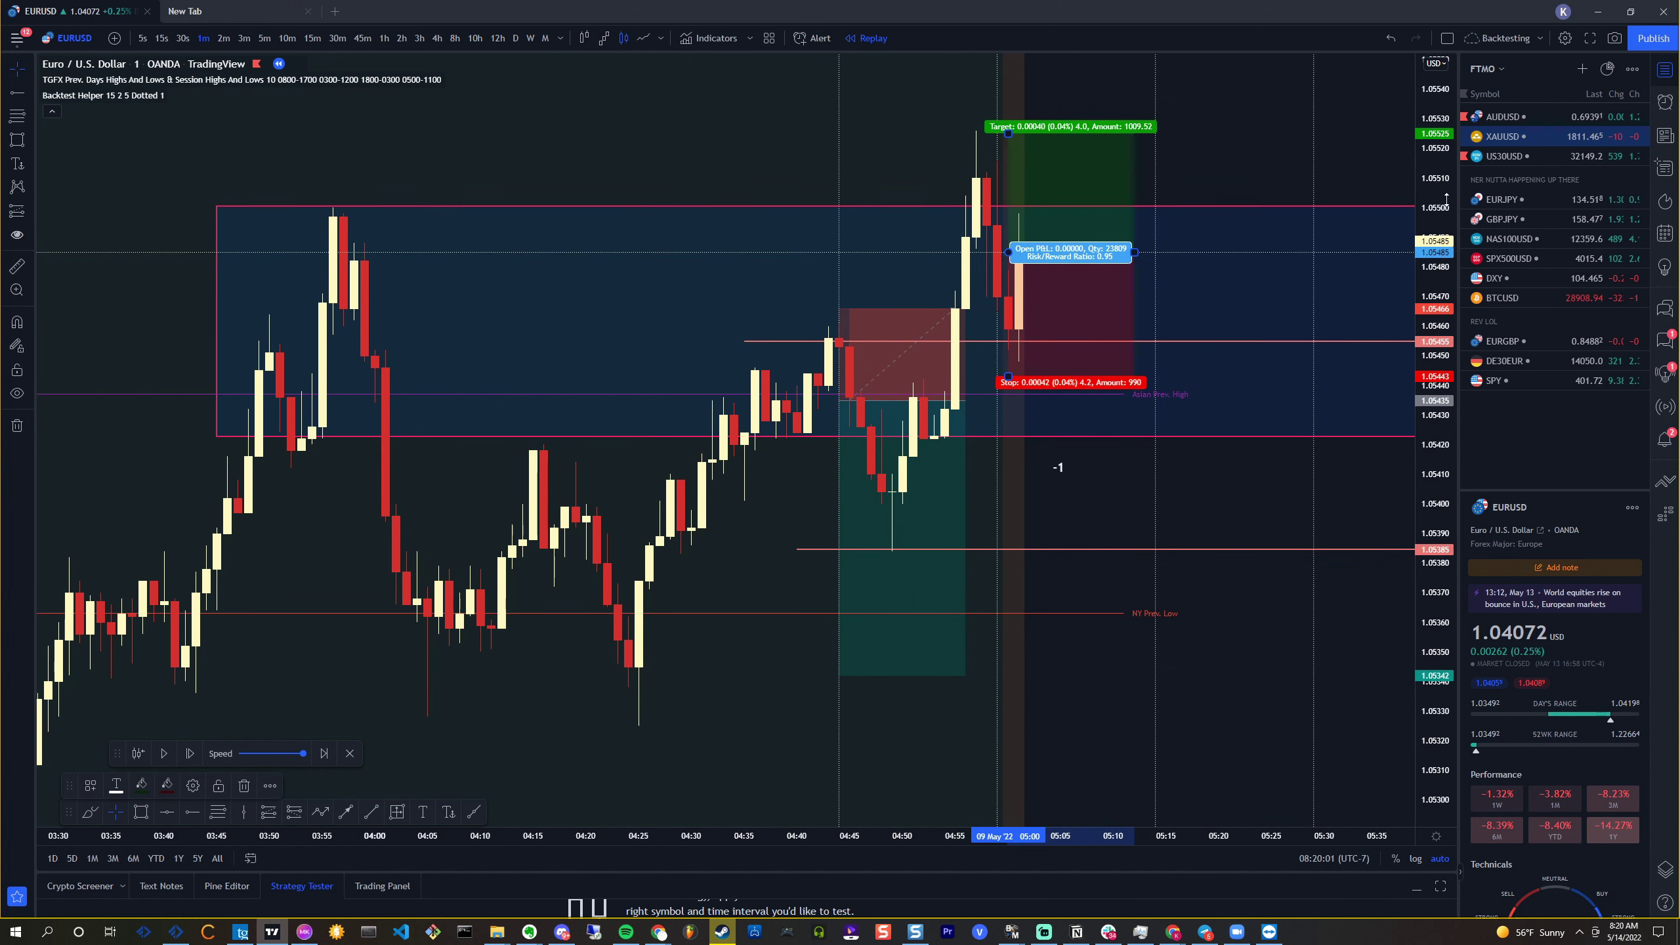
left_click_drag(1447, 199, 1447, 279)
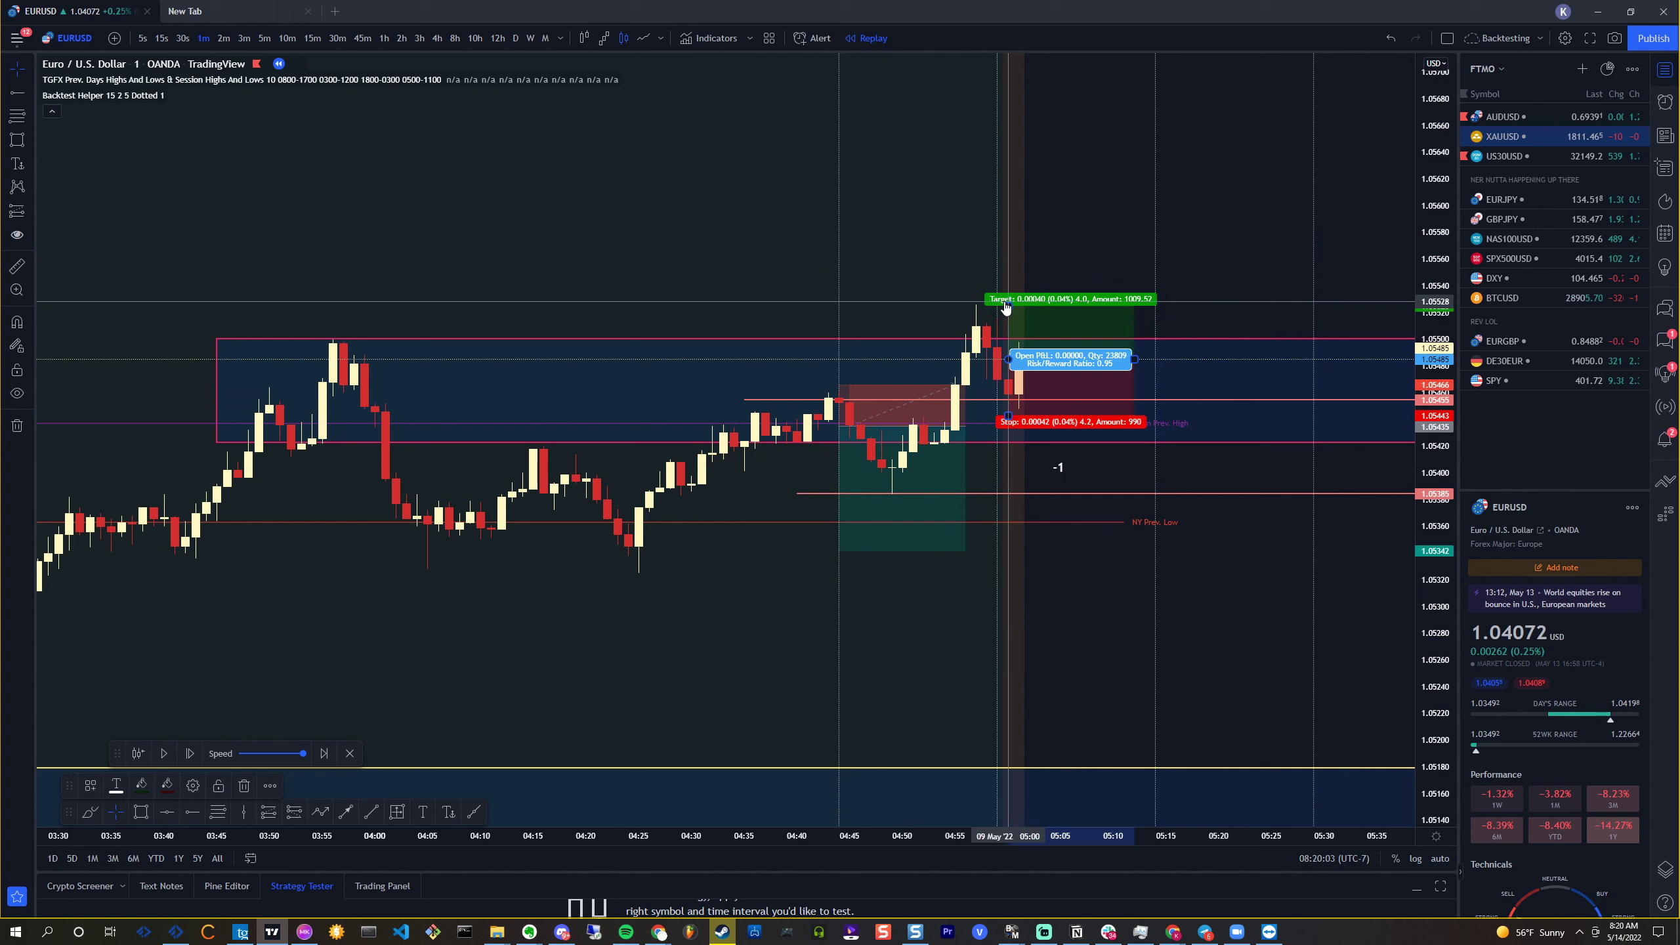
left_click_drag(1007, 304, 1005, 191)
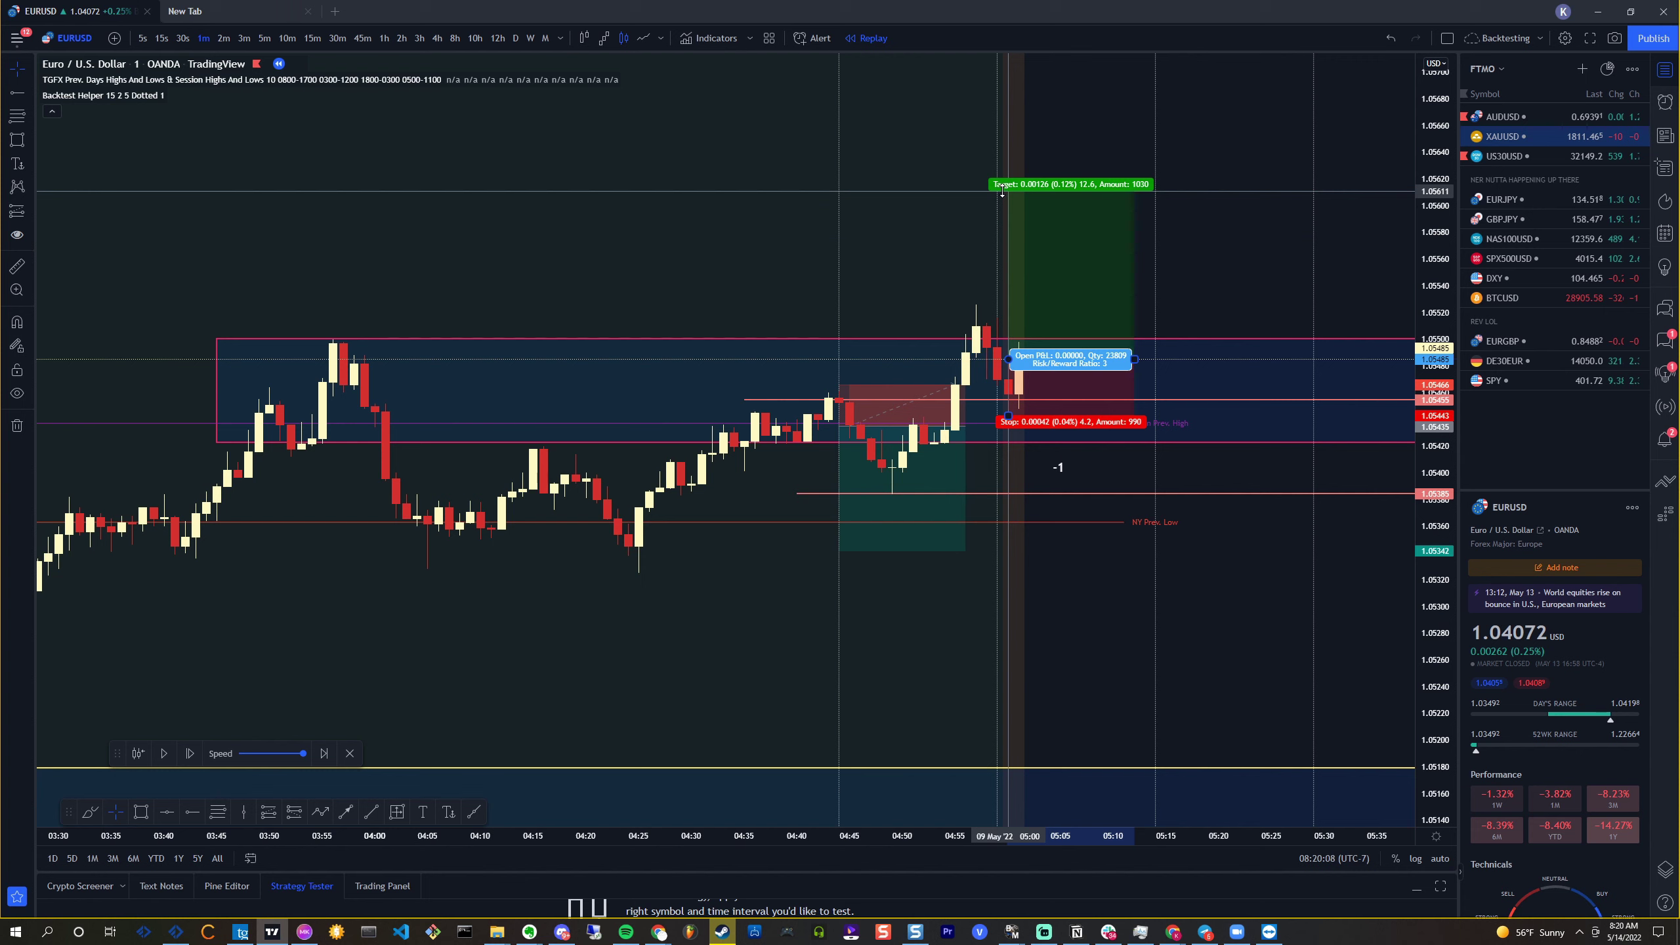
left_click(1440, 858)
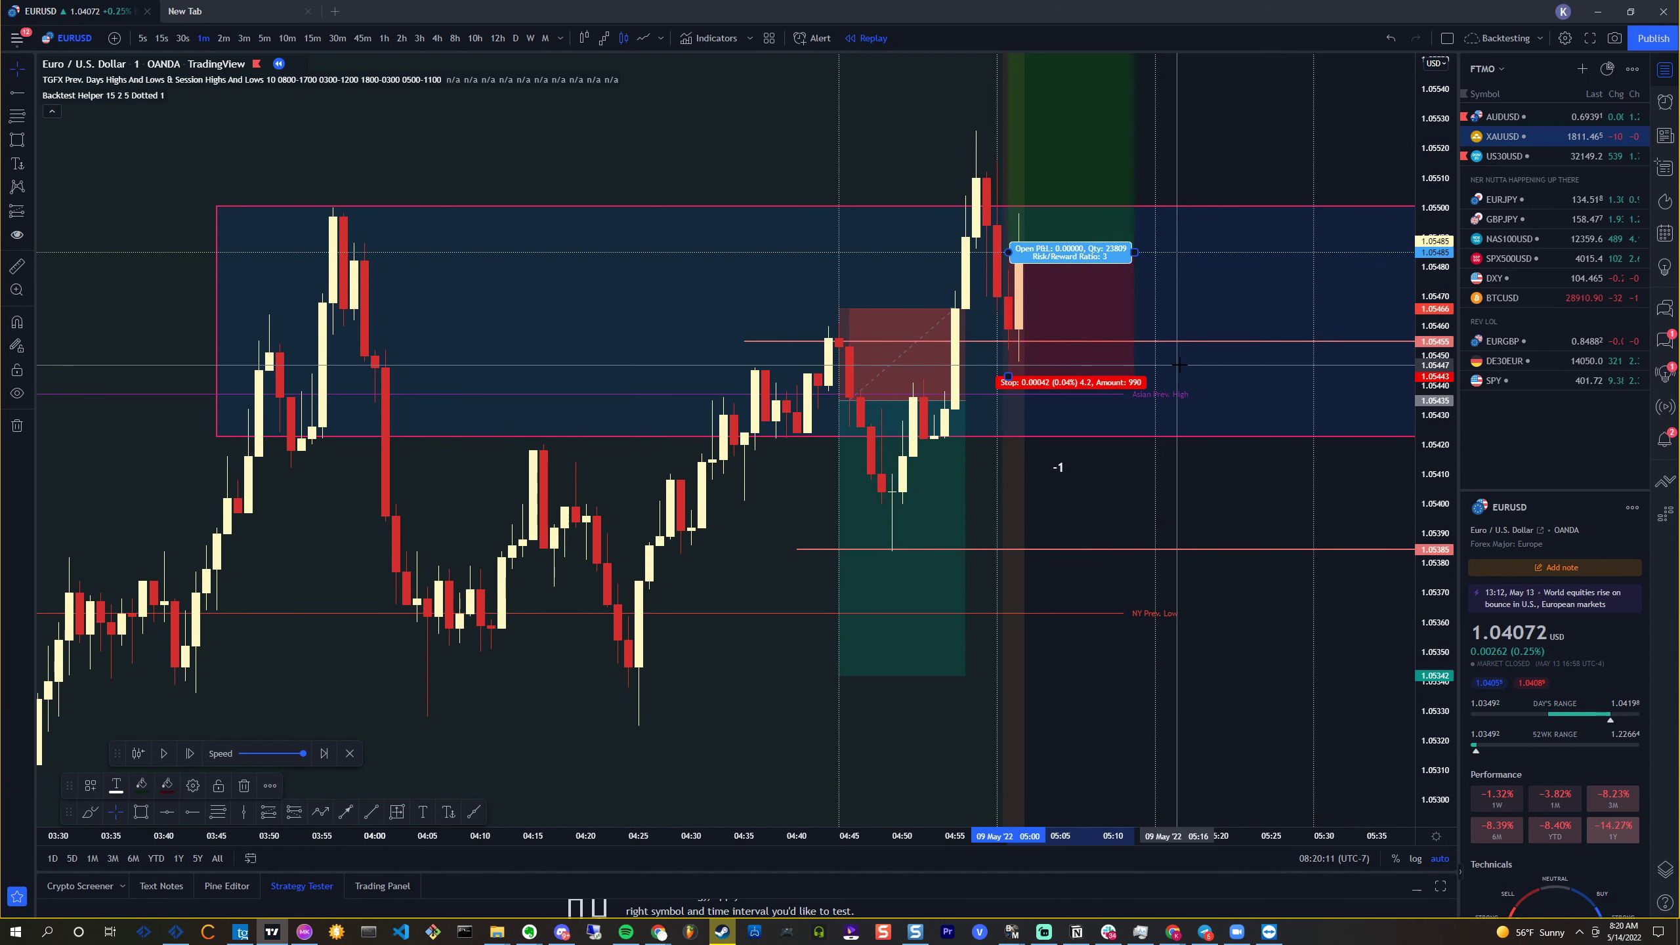
Apply a saved template with 0%, 50% and 100% levels to the Fib Retracement and draw it from 1.05384 at 04:47 to 1.05526
left_click_drag(1133, 601, 919, 593)
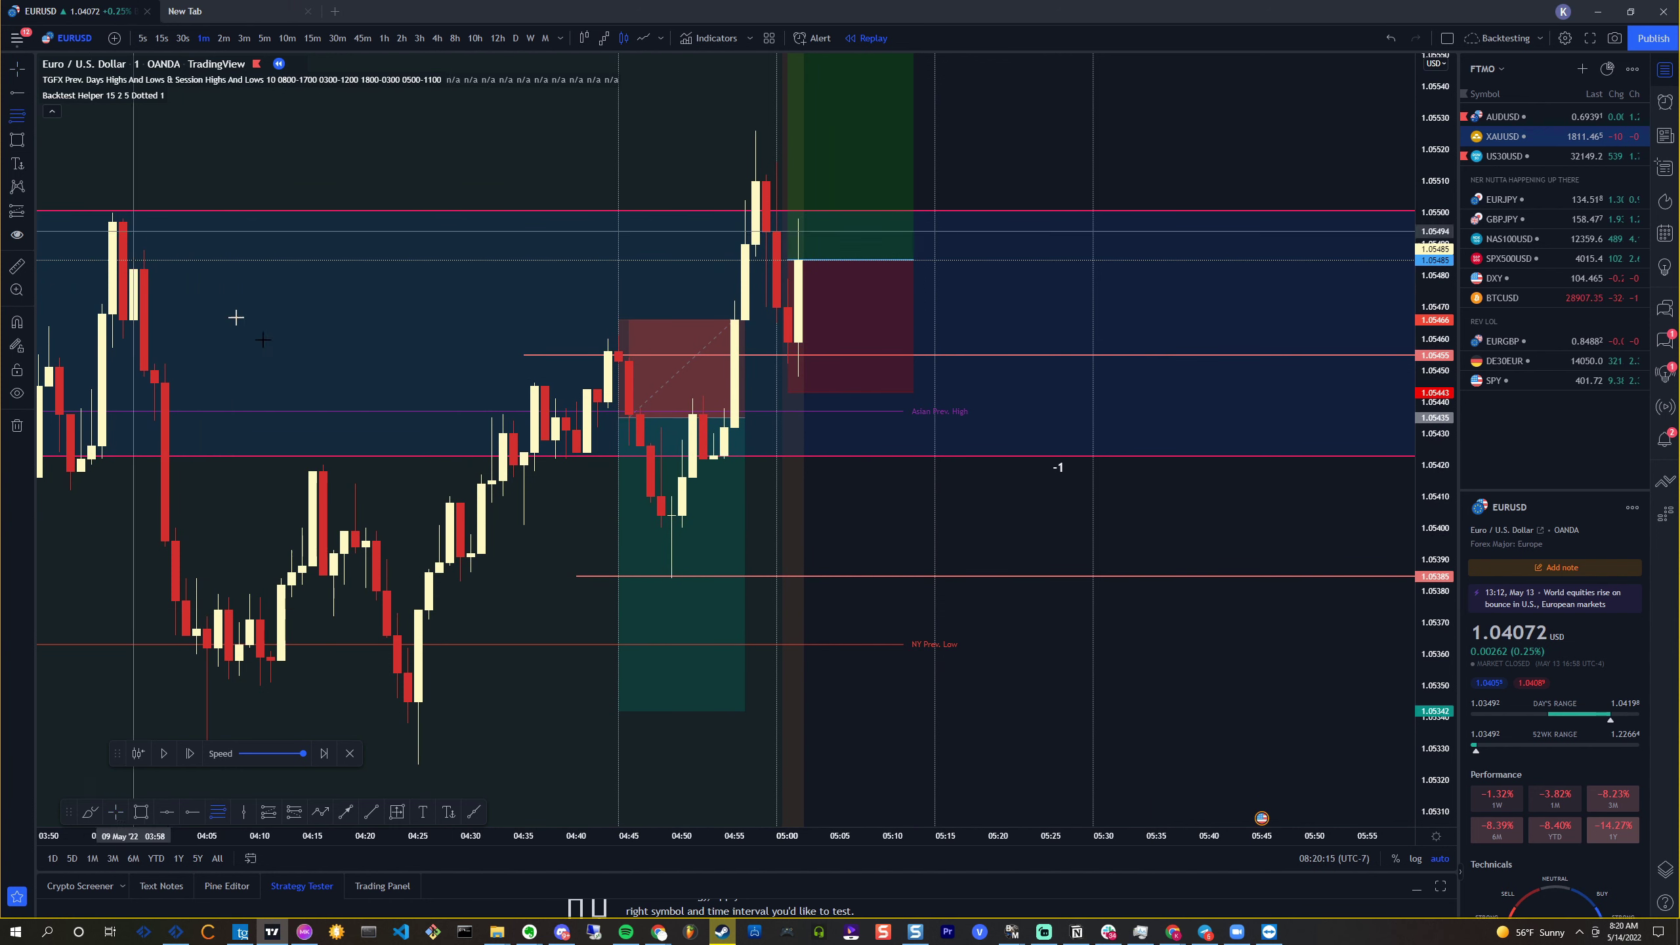
left_click(660, 578)
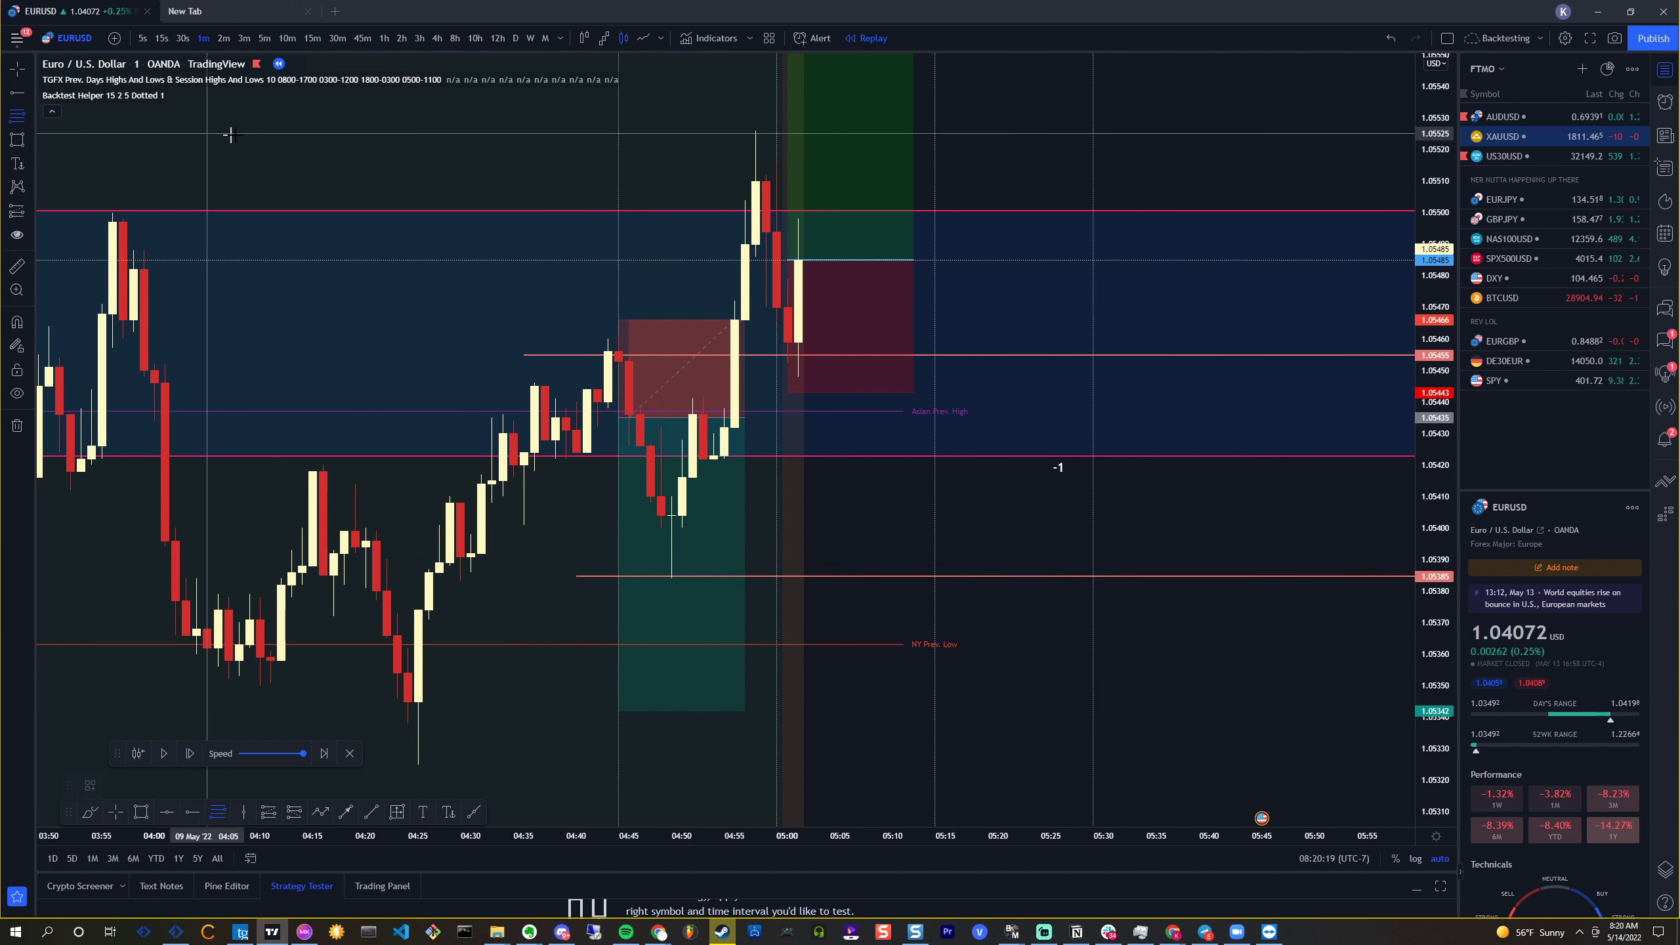
left_click(313, 132)
left_click(388, 190)
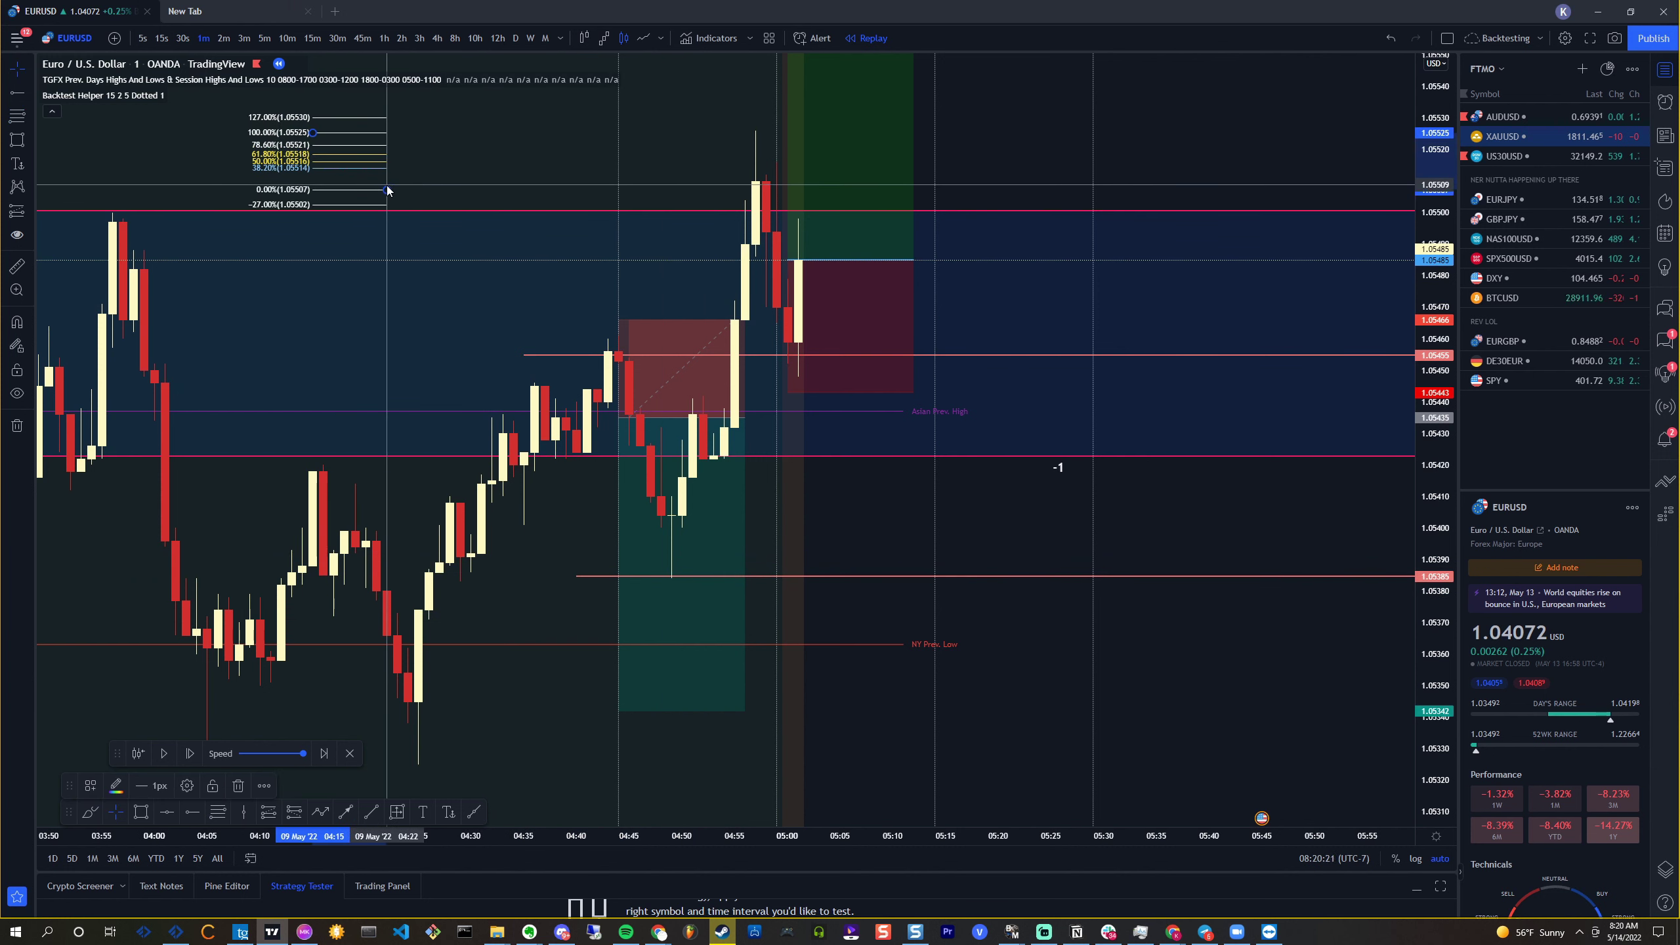
double_click(388, 189)
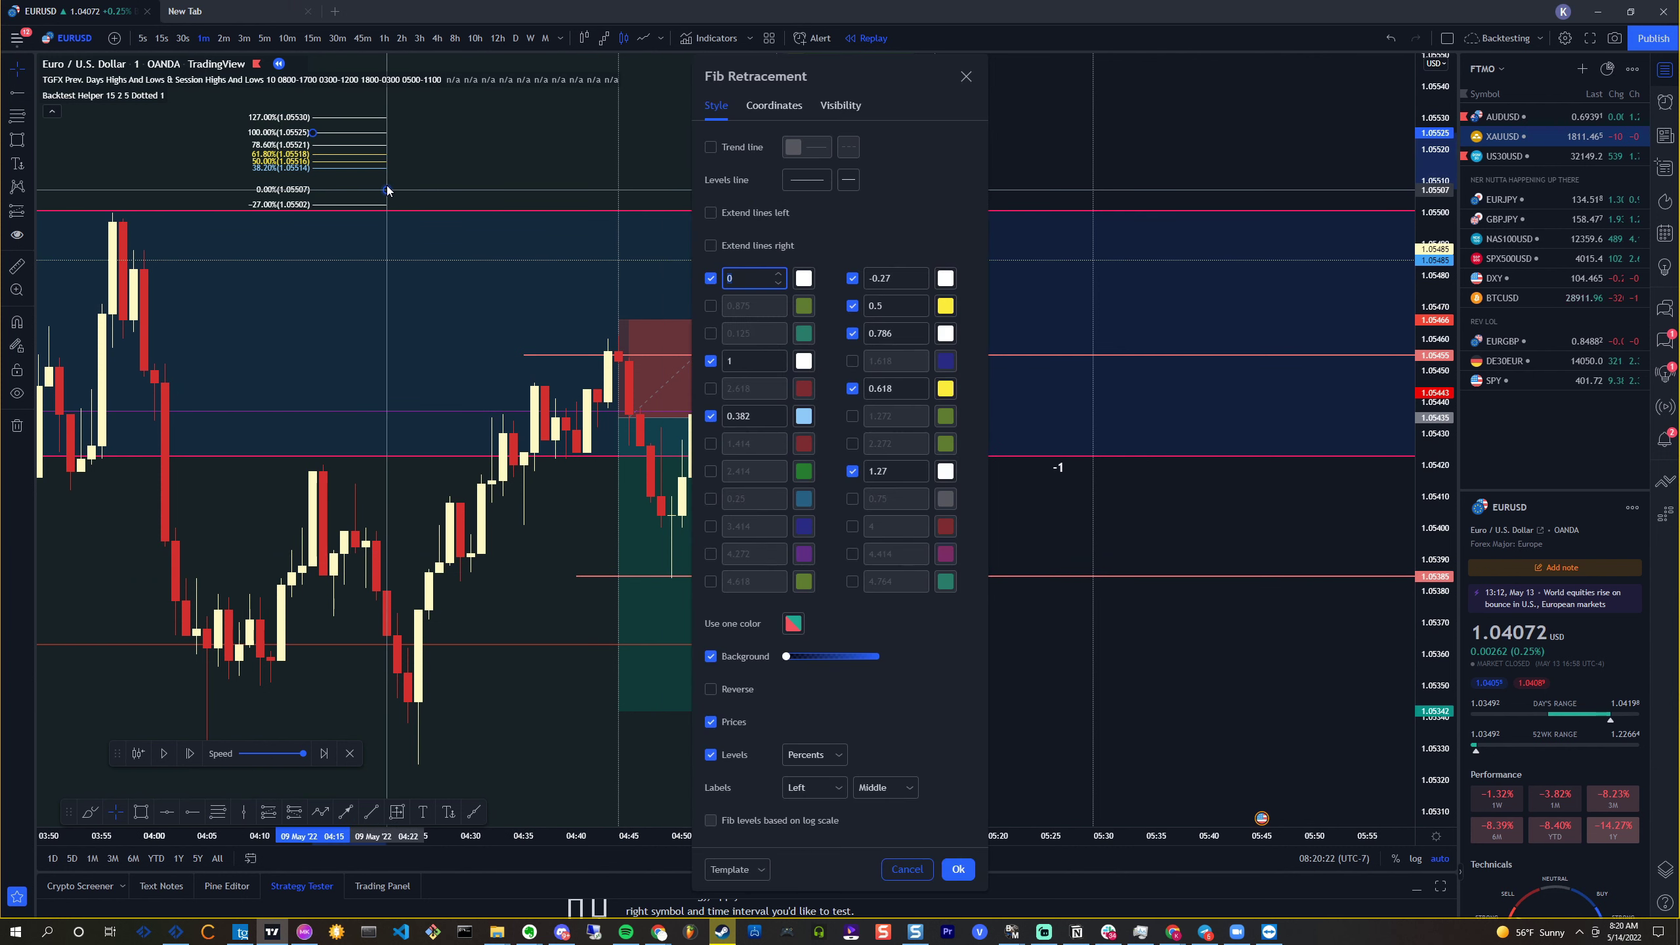
left_click(745, 870)
left_click(739, 678)
left_click(958, 869)
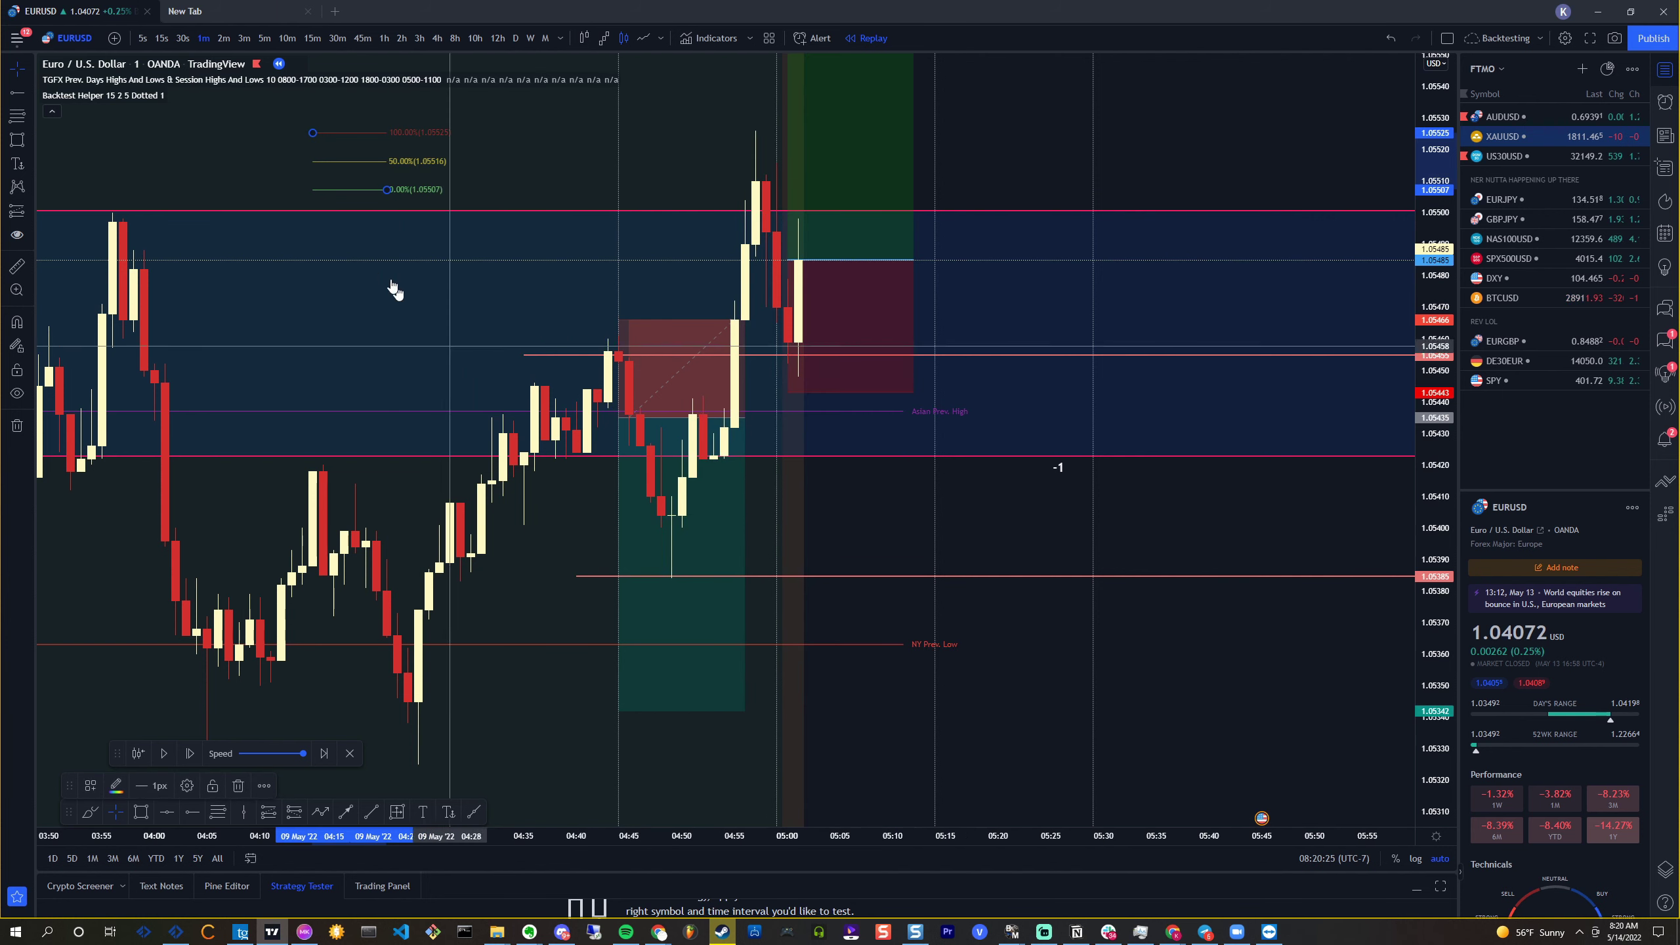
left_click(19, 120)
left_click(652, 578)
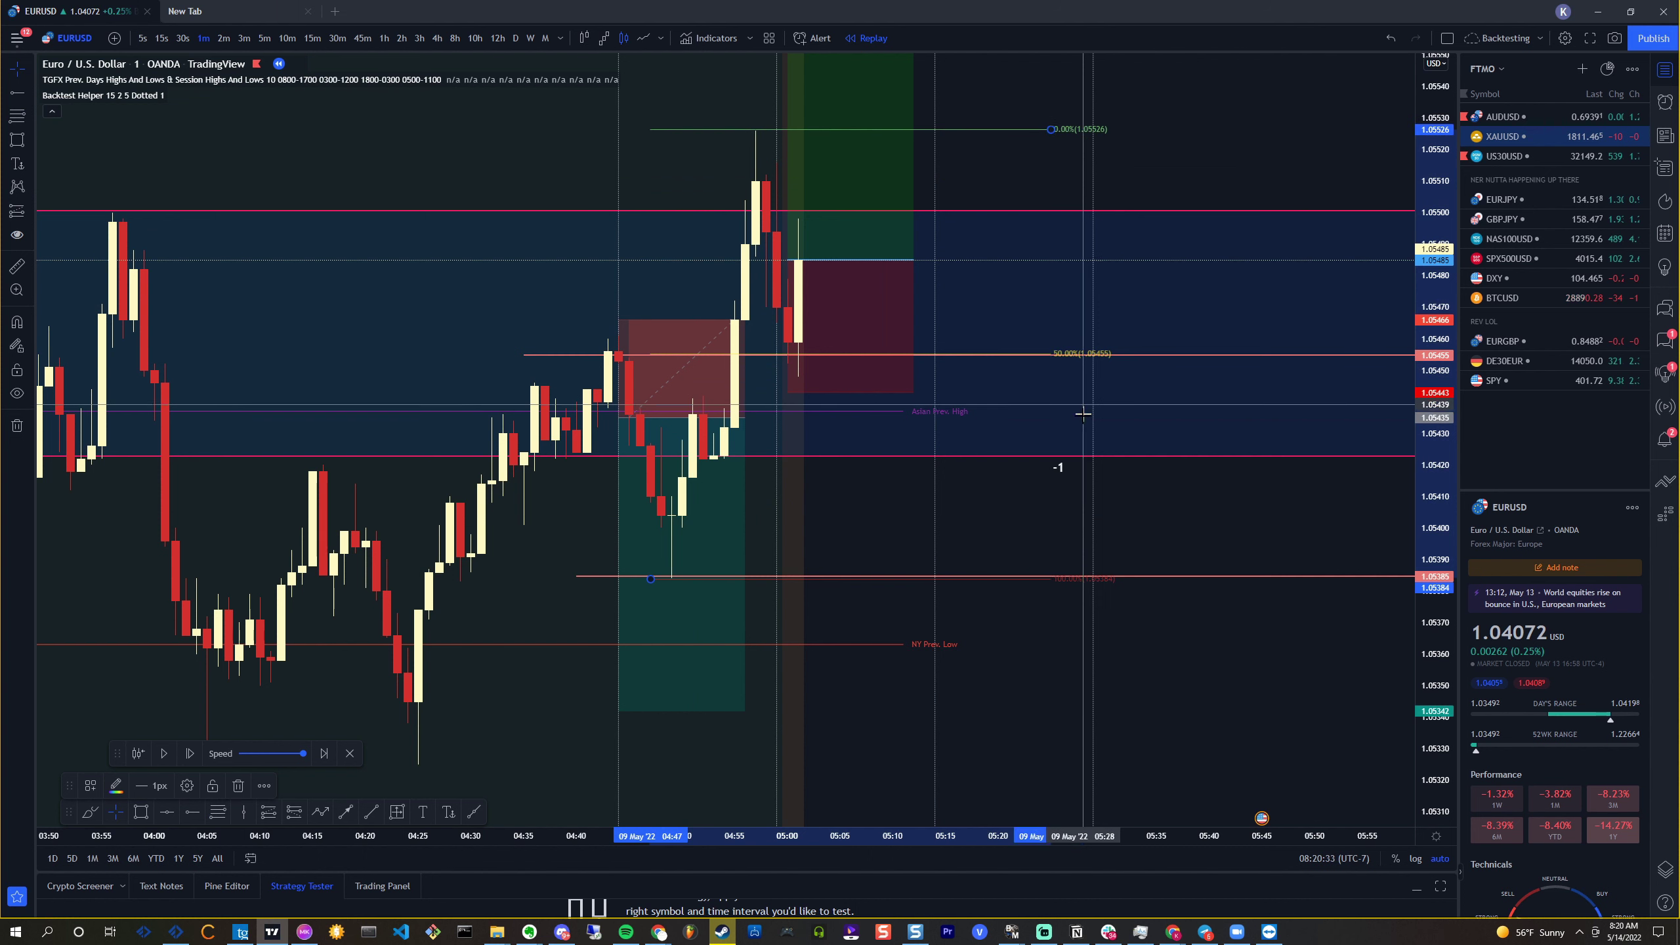
Advance the replay five candles to 05:06 on the 1-minute chart
left_click(191, 755)
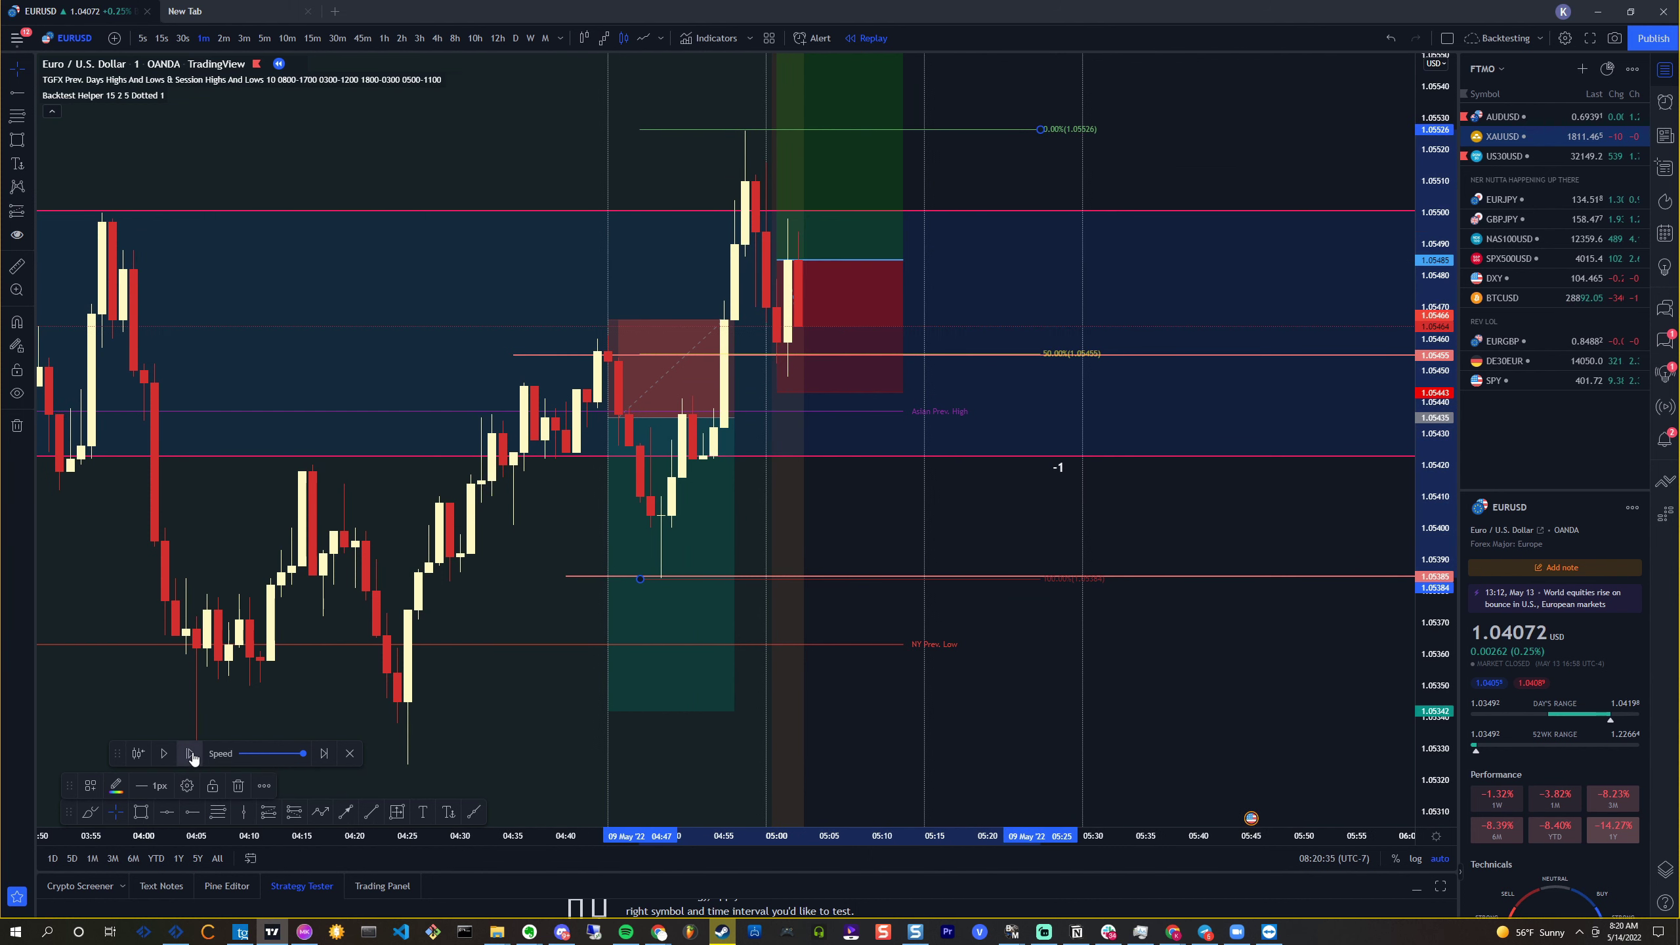
left_click(191, 754)
left_click(191, 755)
left_click(191, 755)
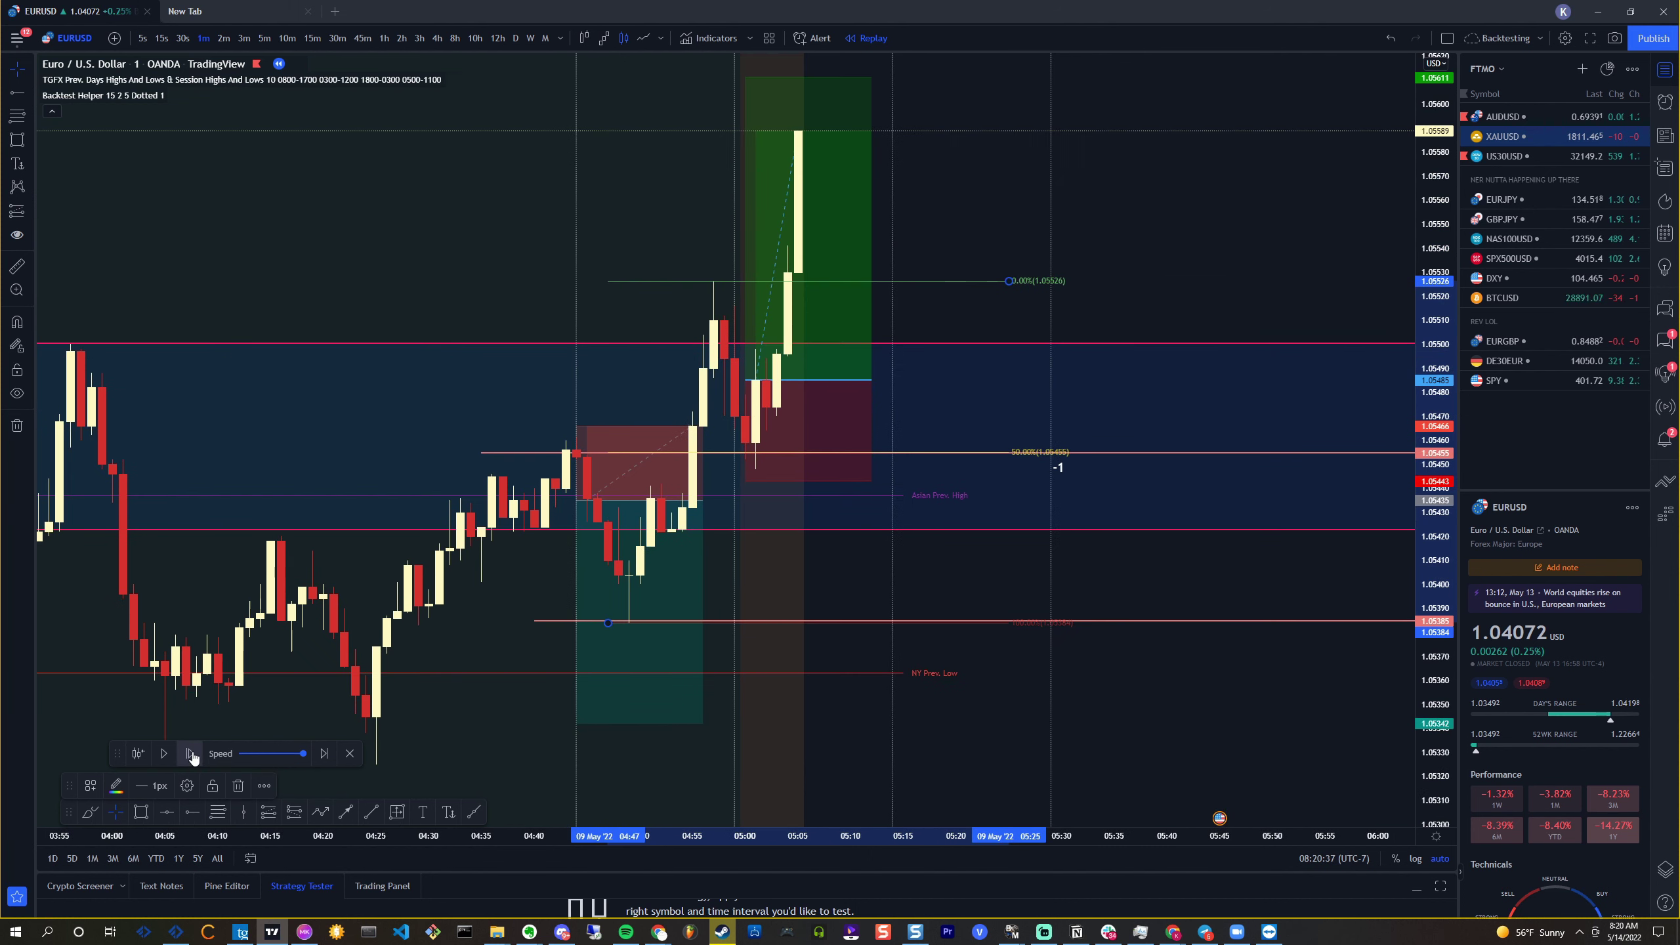
left_click(191, 755)
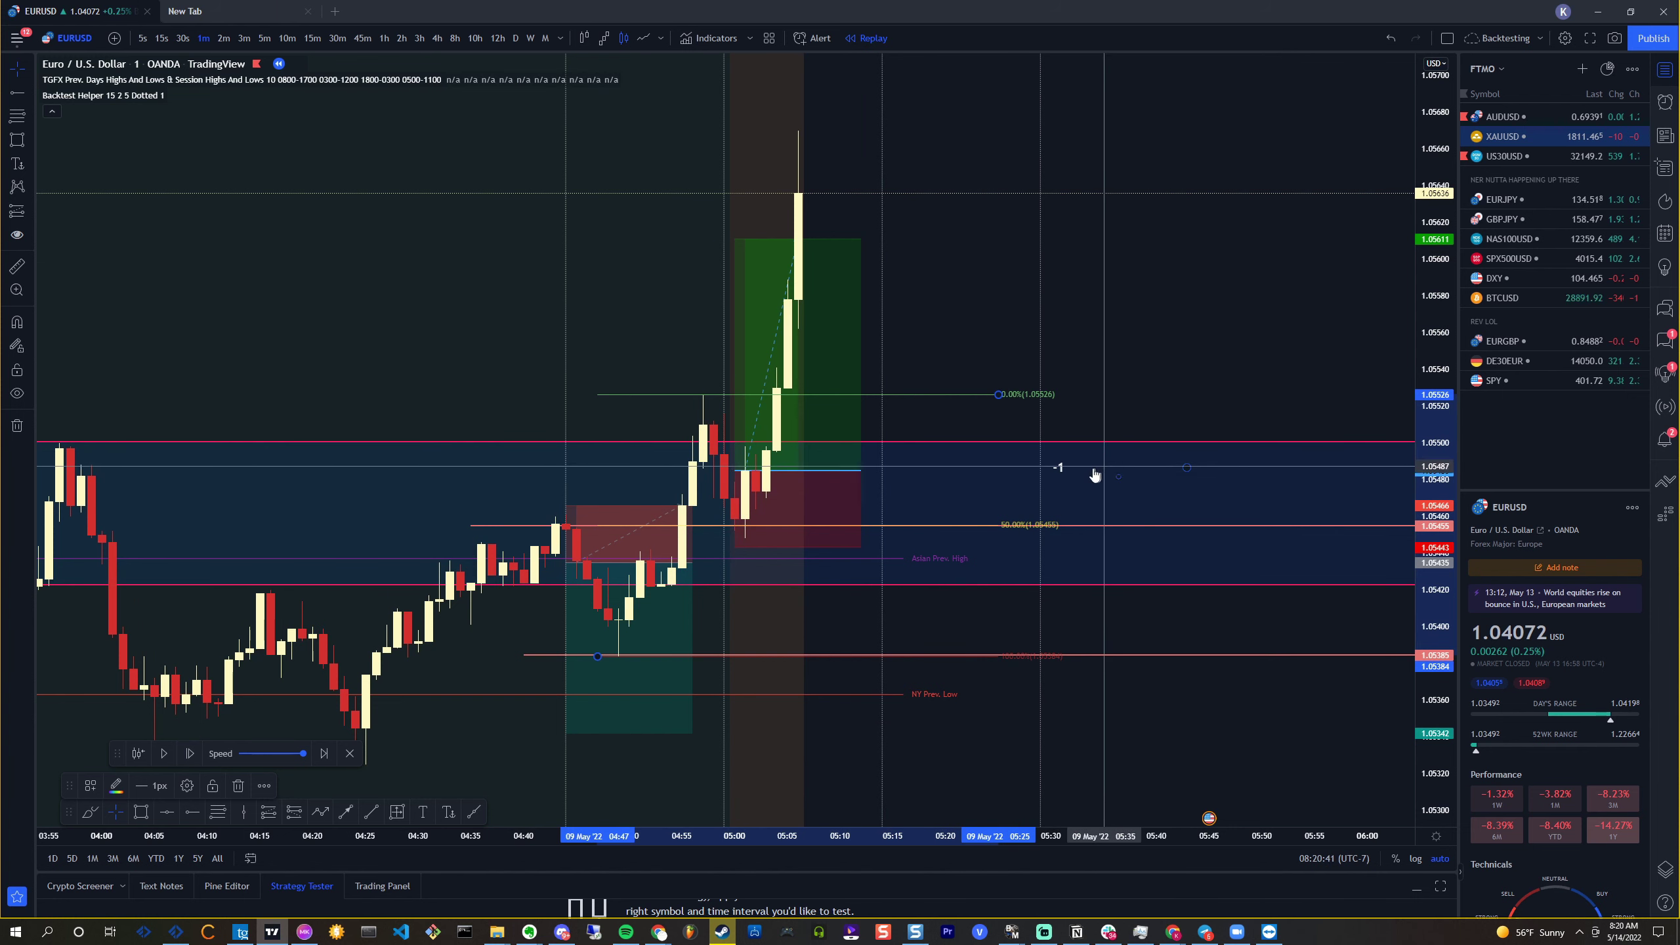
Move the results text into the empty chart area and add +3 on a new line below -1
left_click_drag(1095, 475, 1221, 361)
double_click(1221, 361)
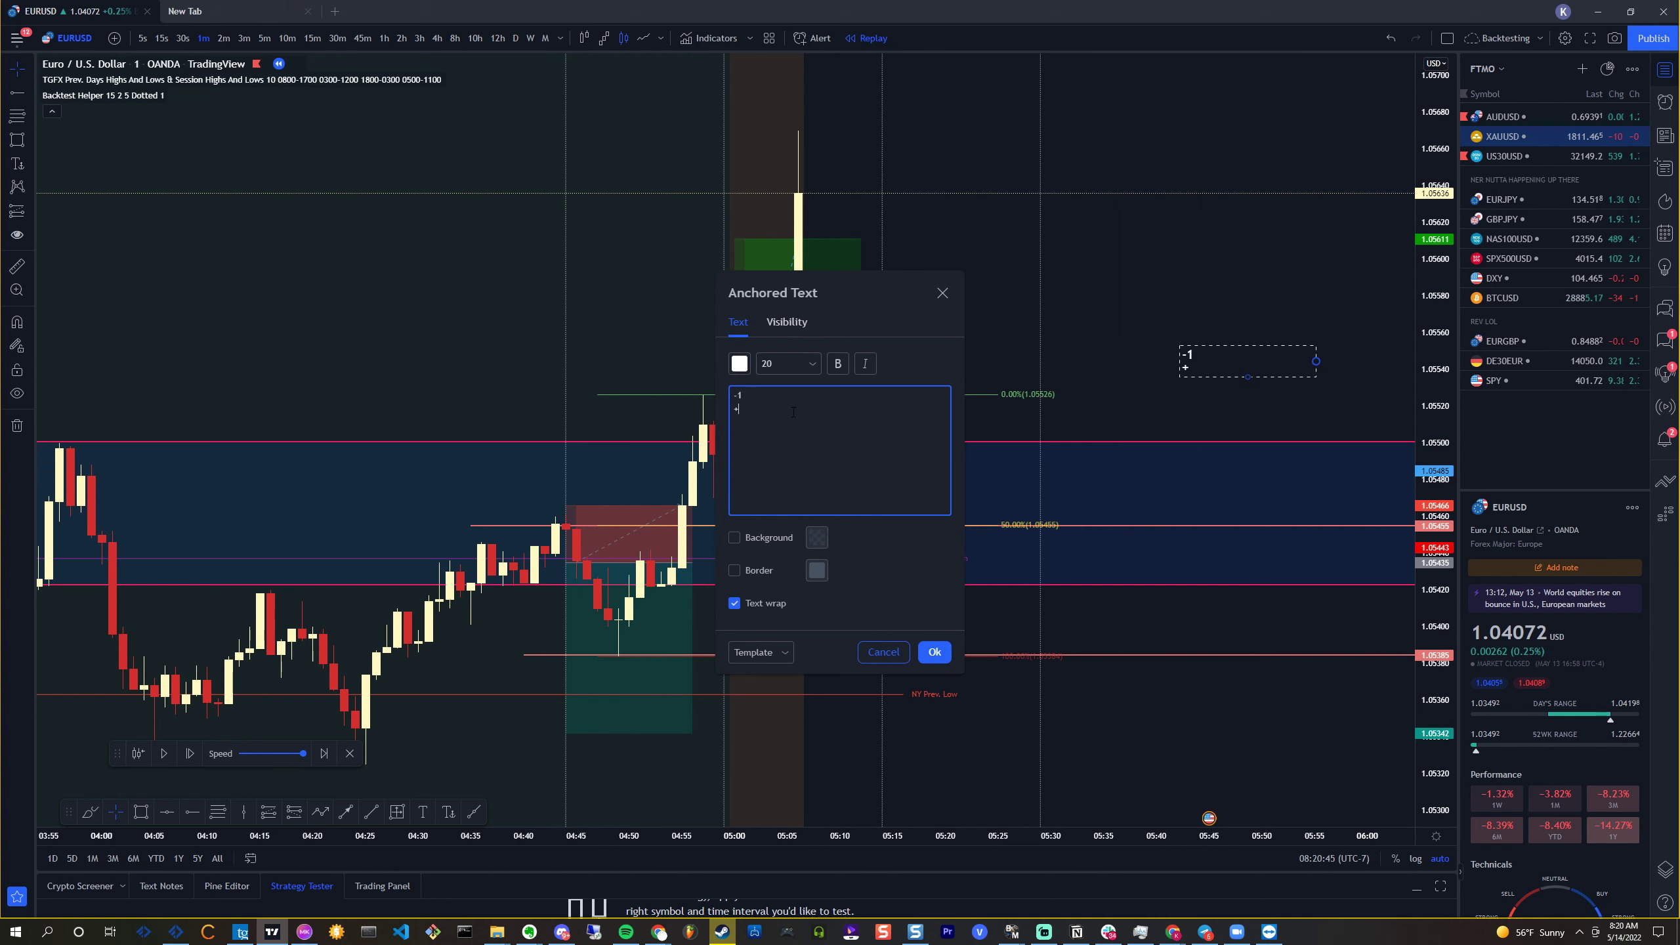
left_click(934, 651)
Review the long trade by rewinding the replay to 05:03, checking the 5-minute chart, and advancing to 05:06 on the 1-minute chart
scroll(929, 610, "up", 3)
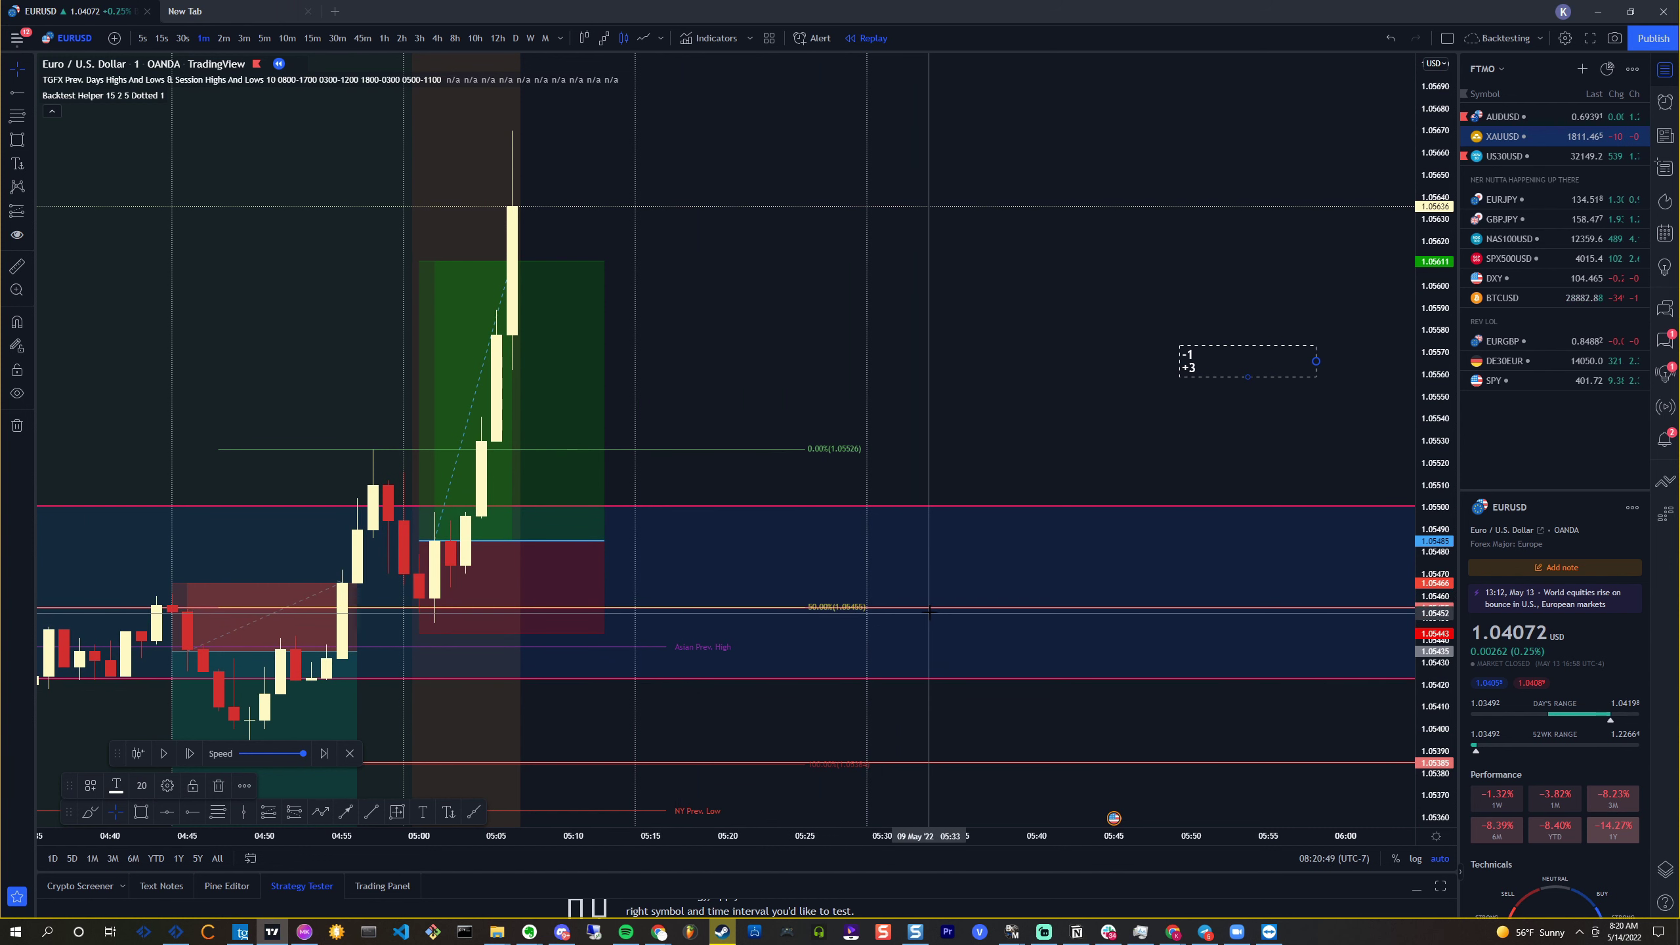
left_click(503, 402)
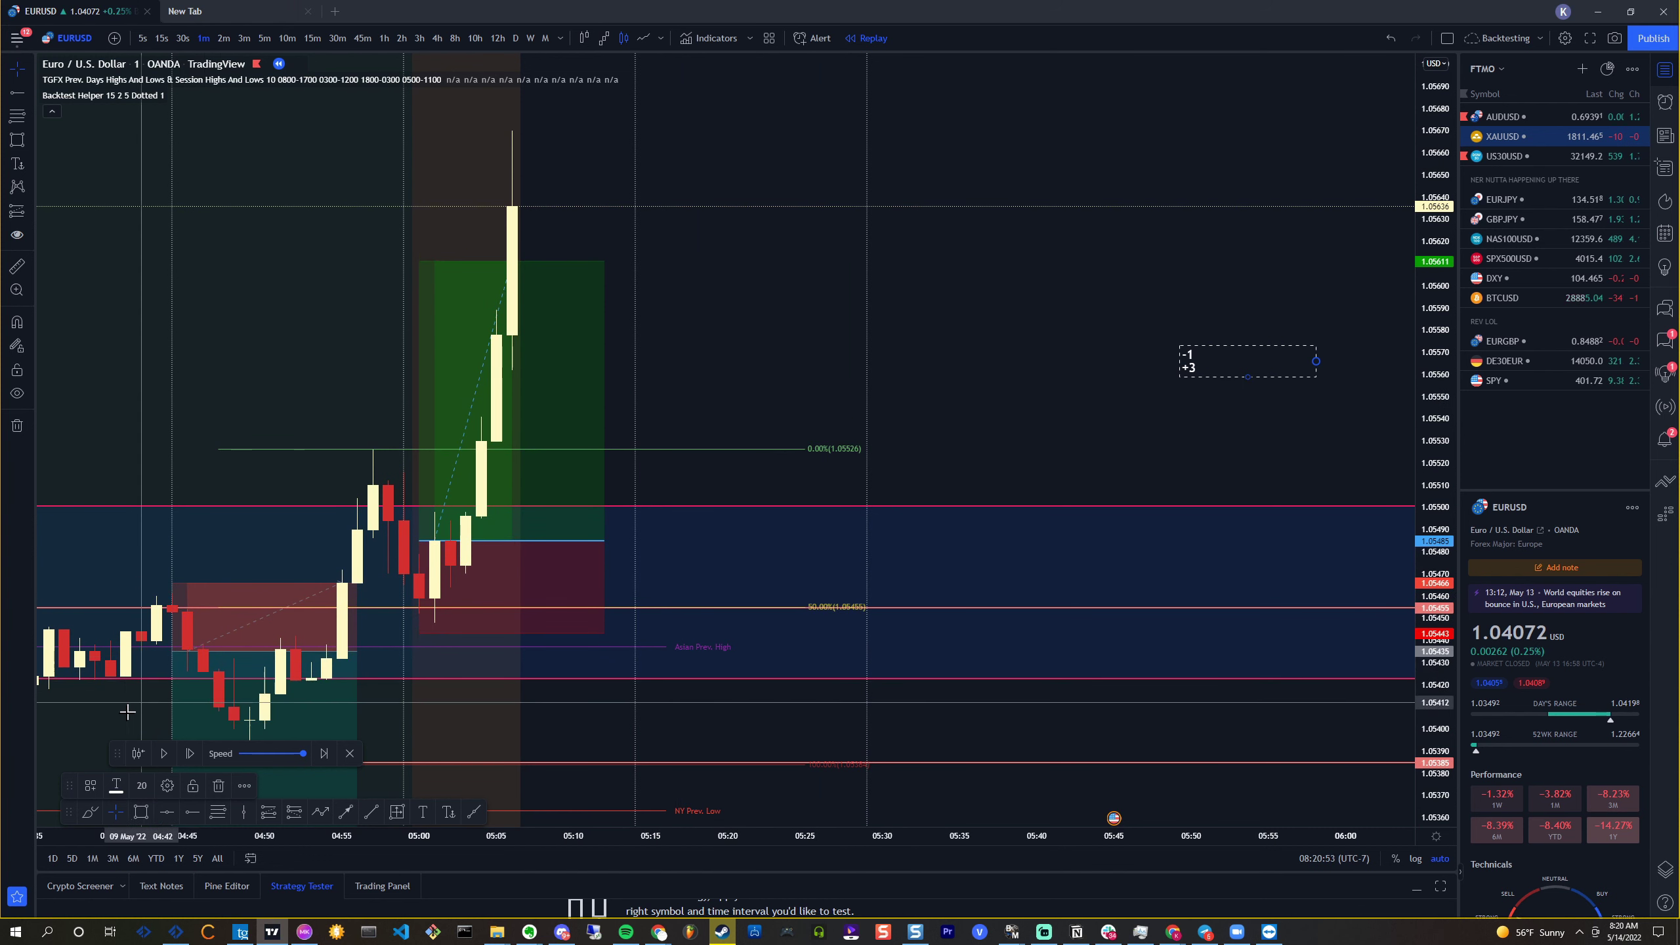
left_click(486, 537)
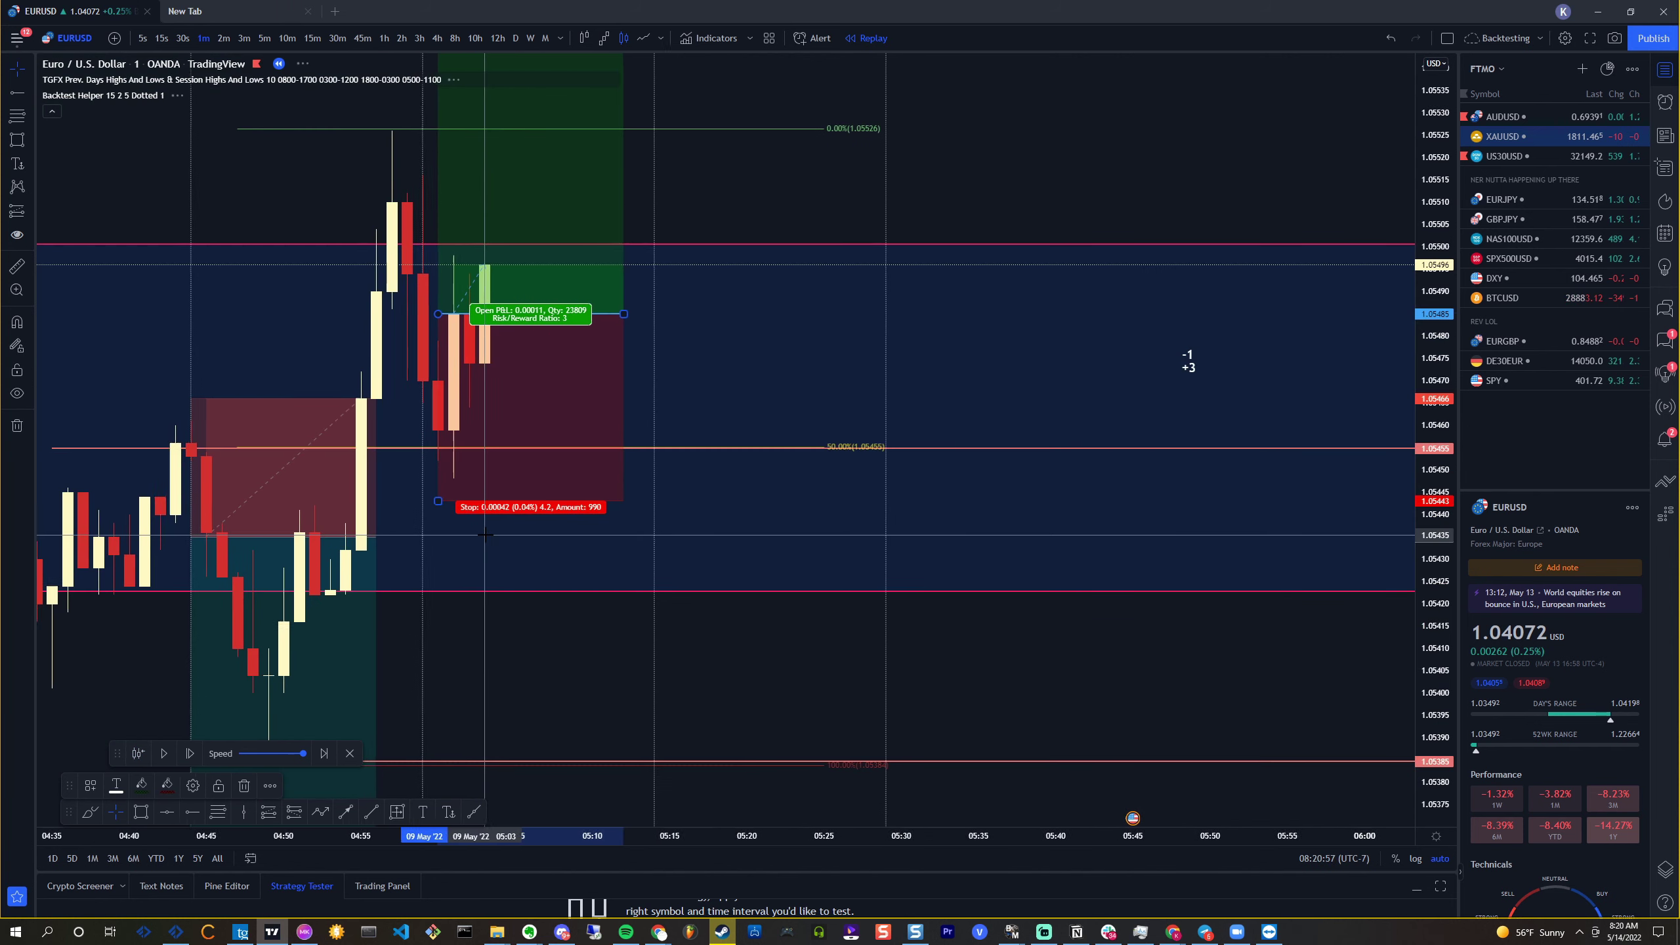
left_click(262, 38)
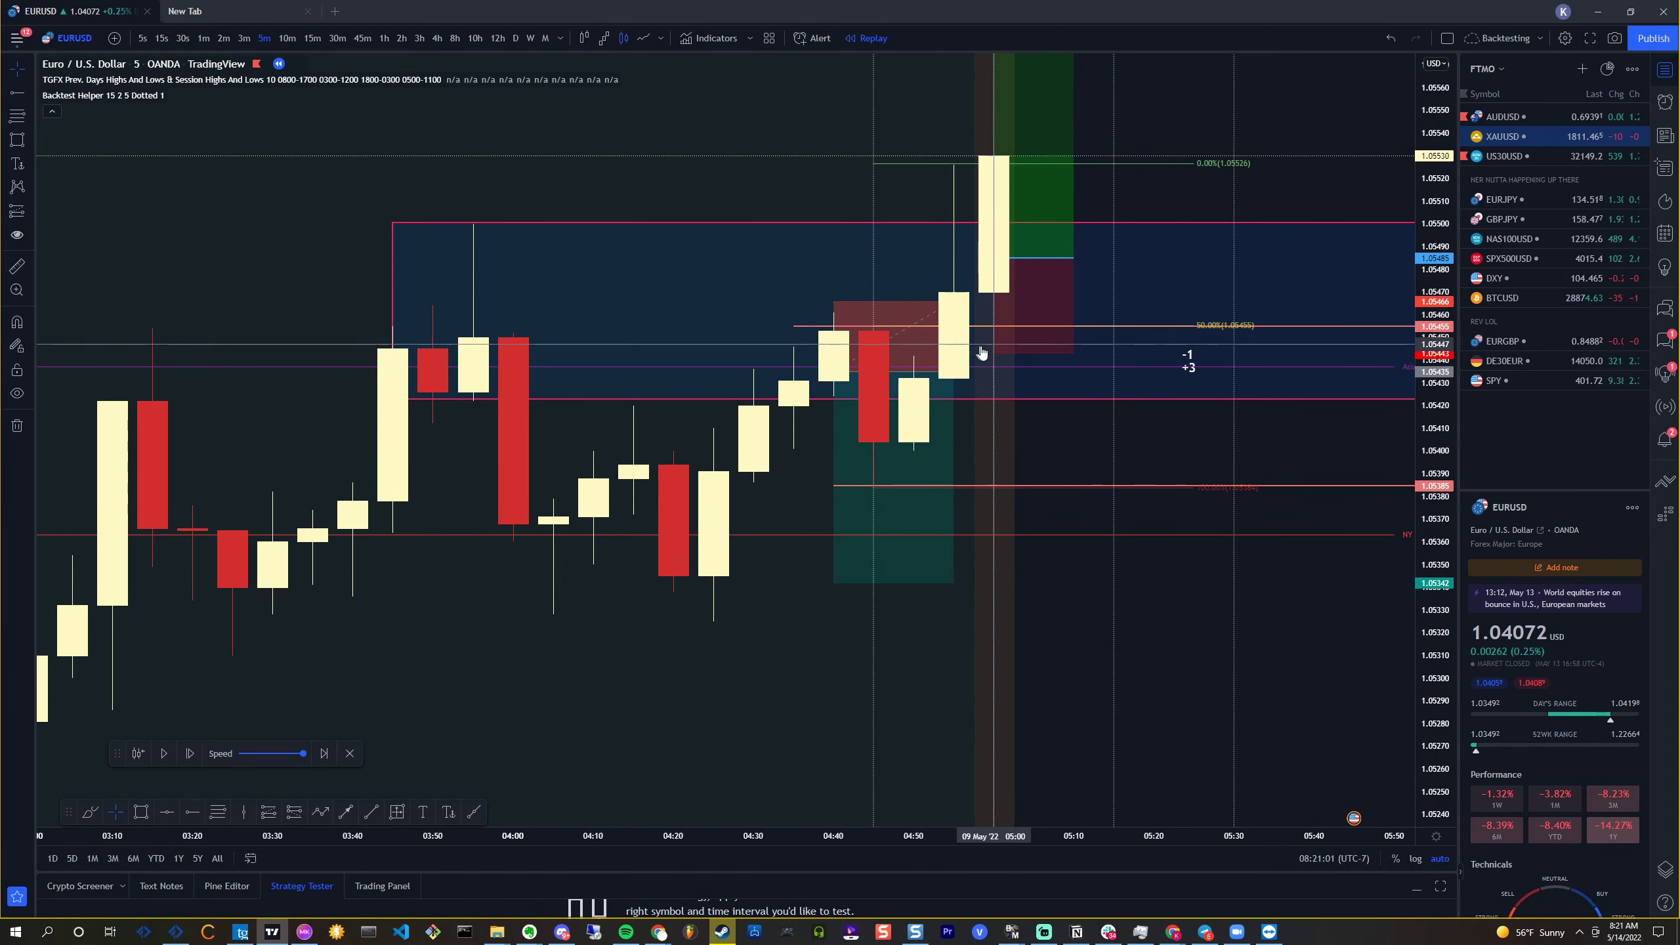
left_click(204, 38)
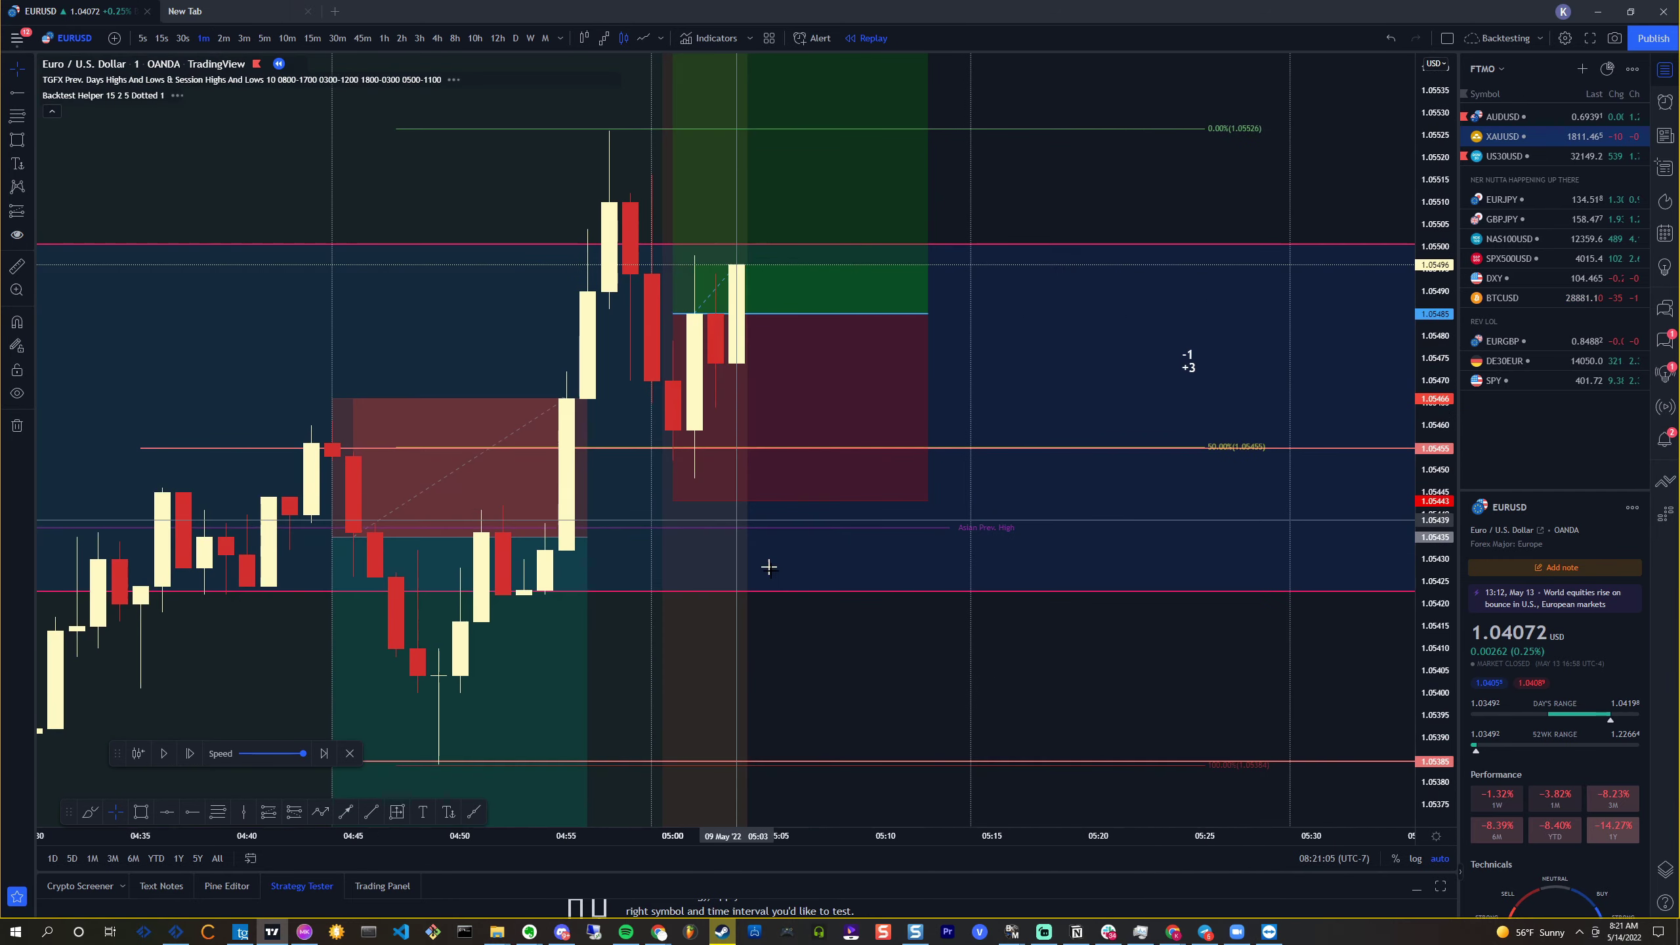
left_click(189, 755)
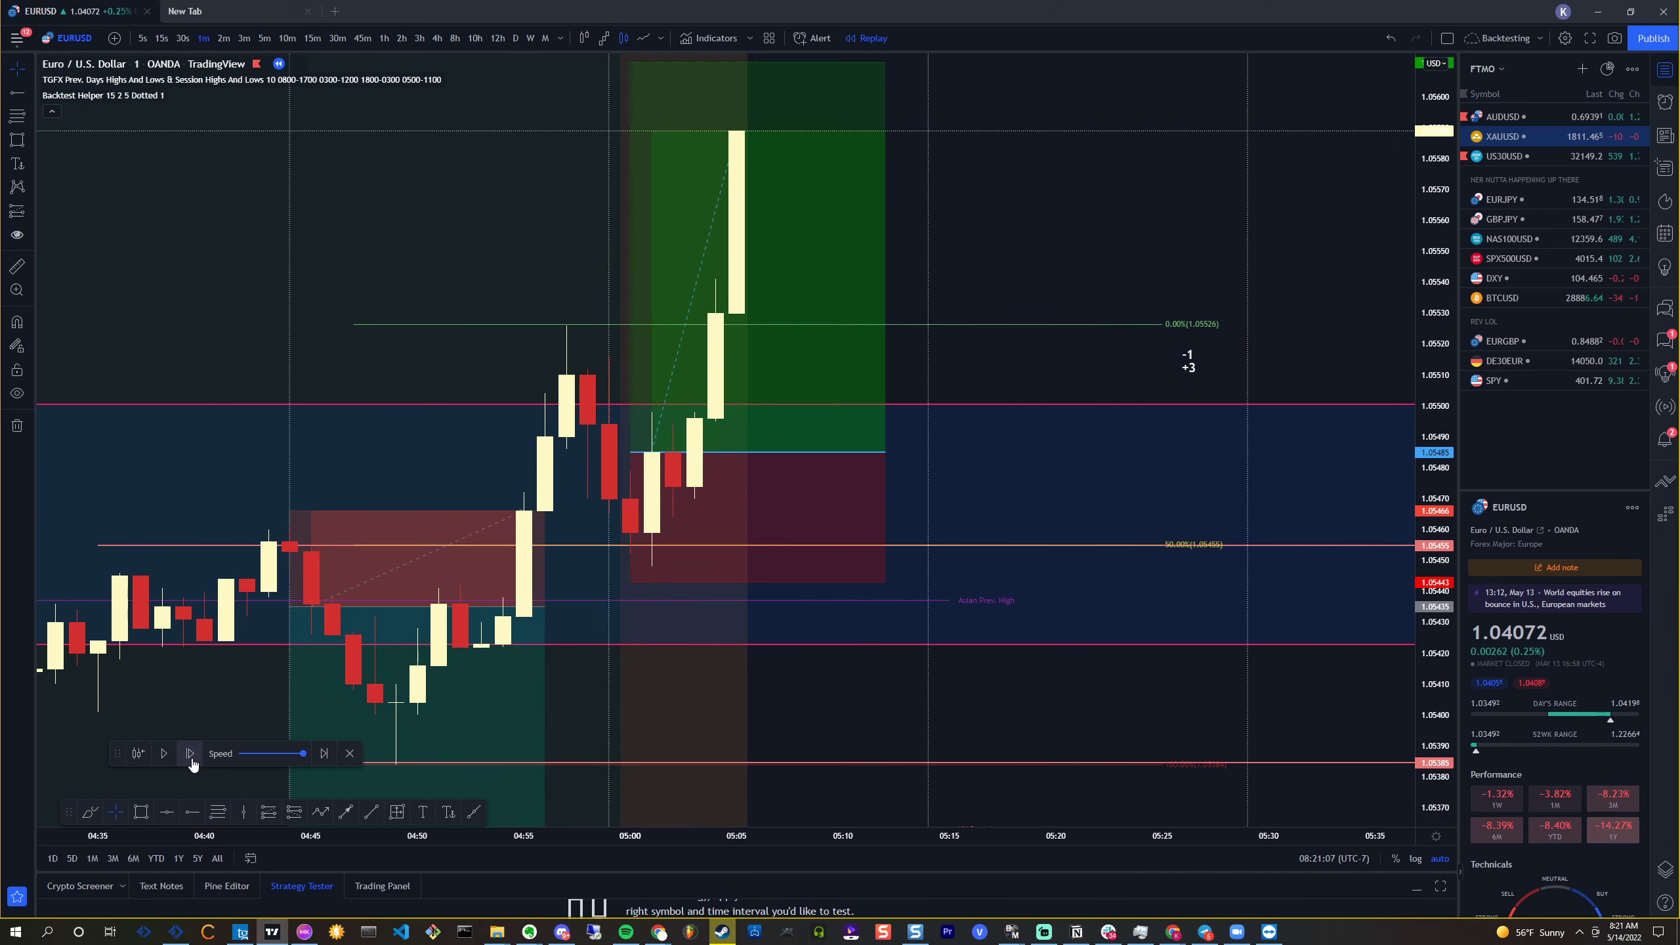
left_click(192, 755)
Delete the red-outlined zone around the trades, the Fib Retracement, and the horizontal rays at 1.05455 and 1.05385
scroll(713, 537, "down", 3)
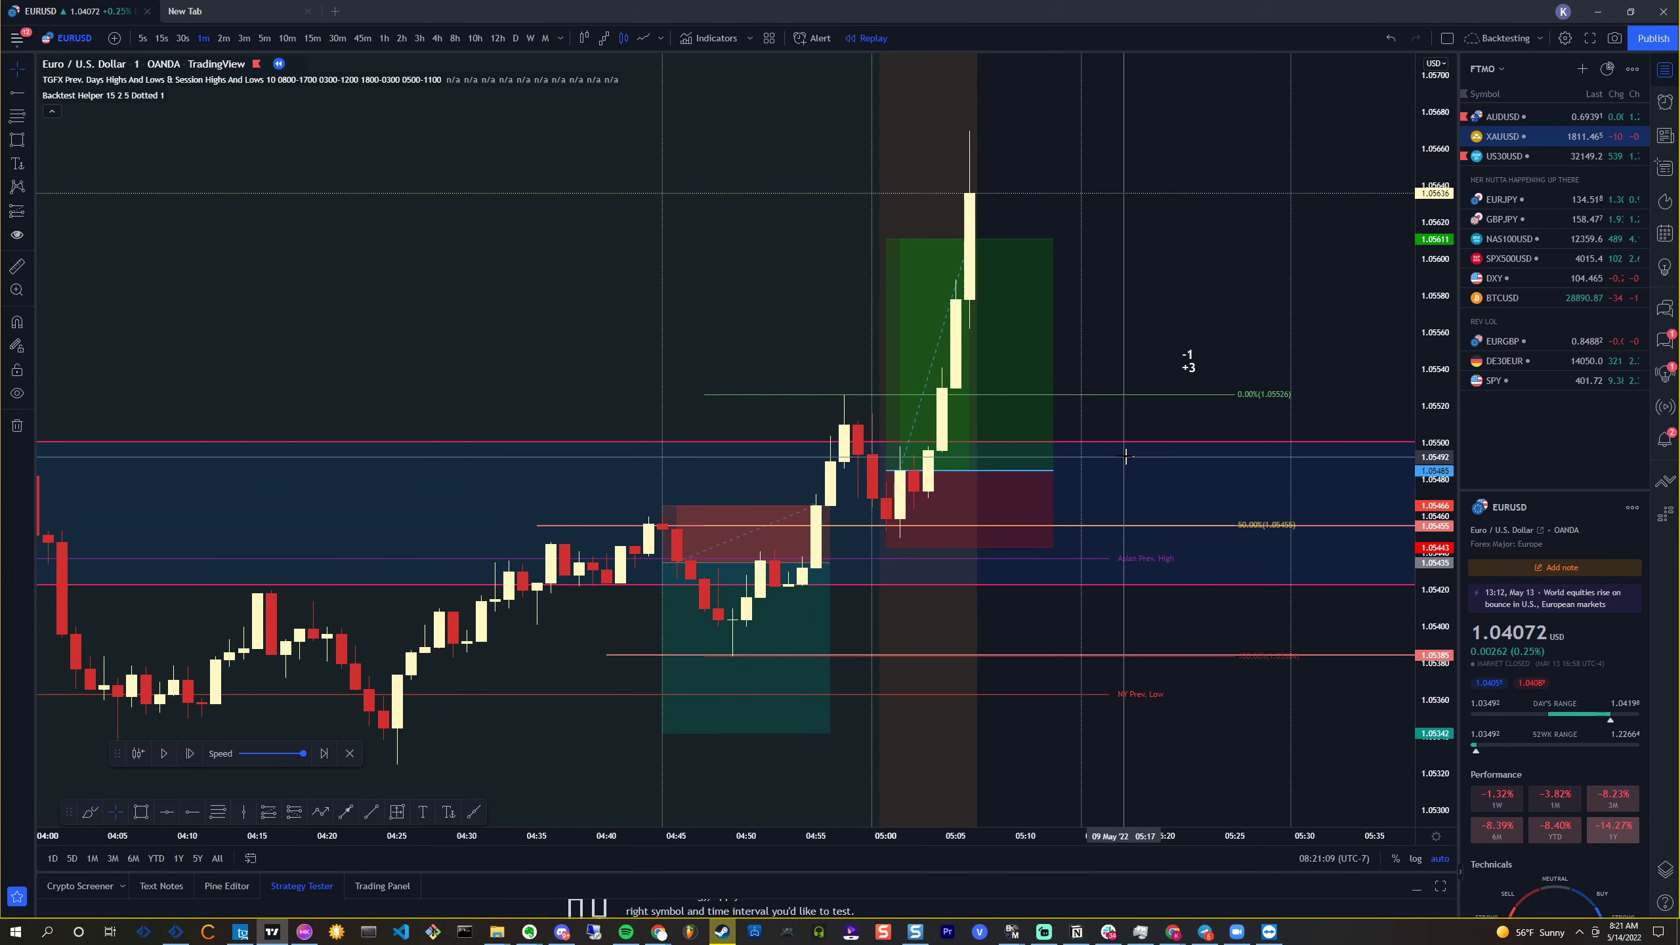
scroll(979, 434, "up", 2)
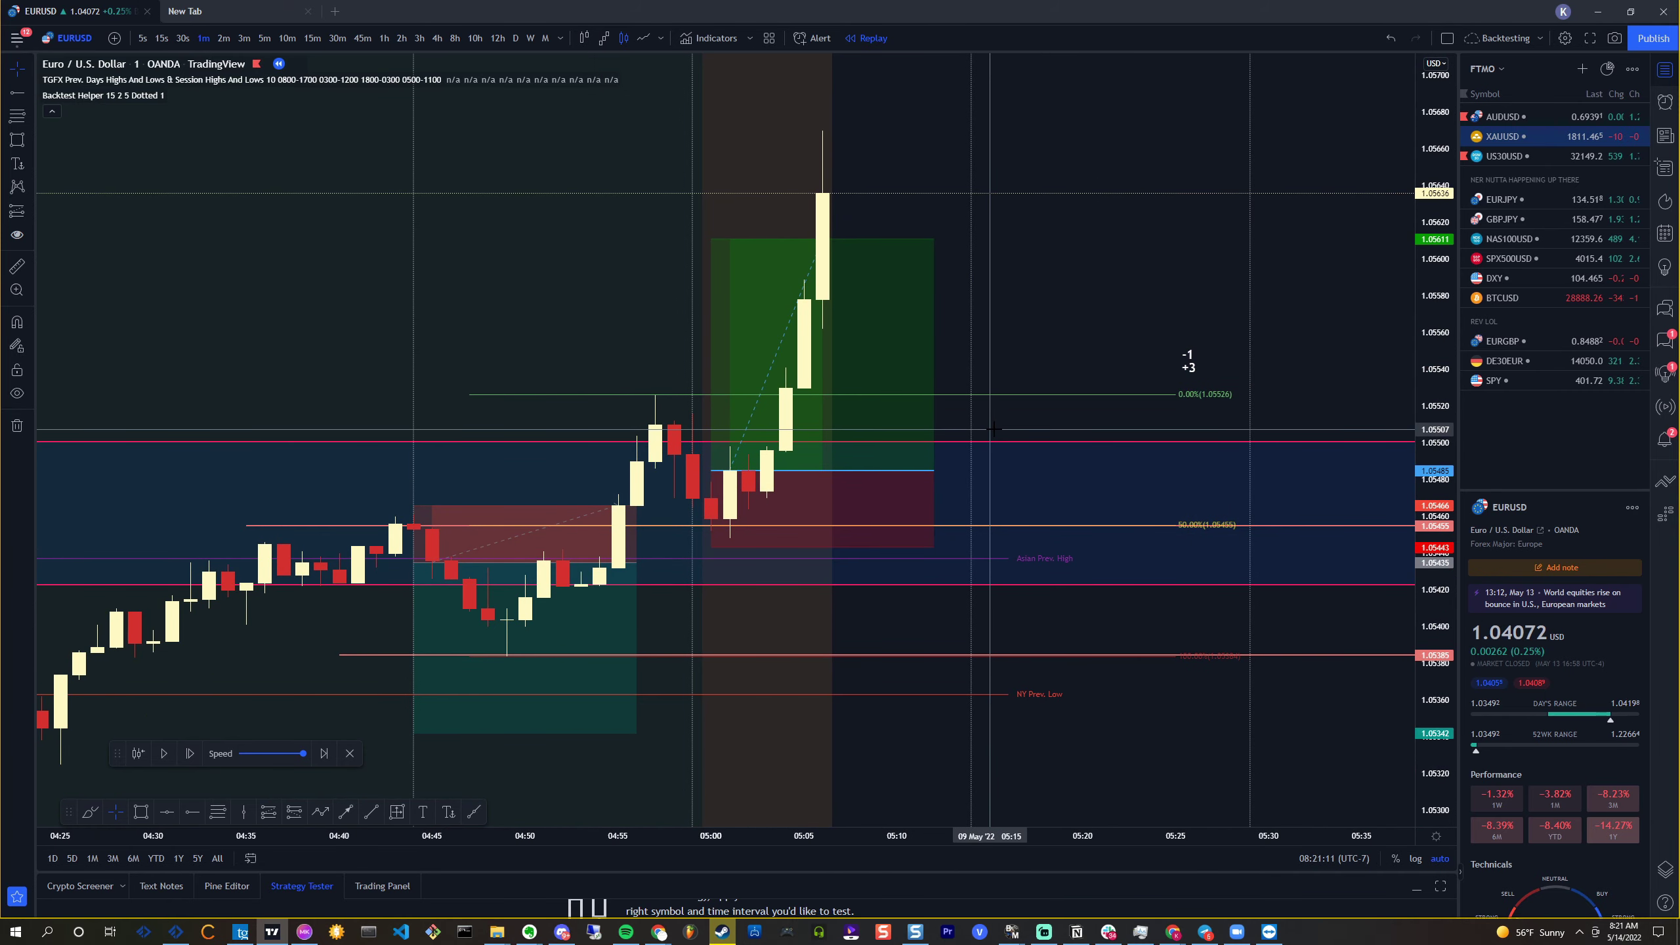
middle_click(953, 443)
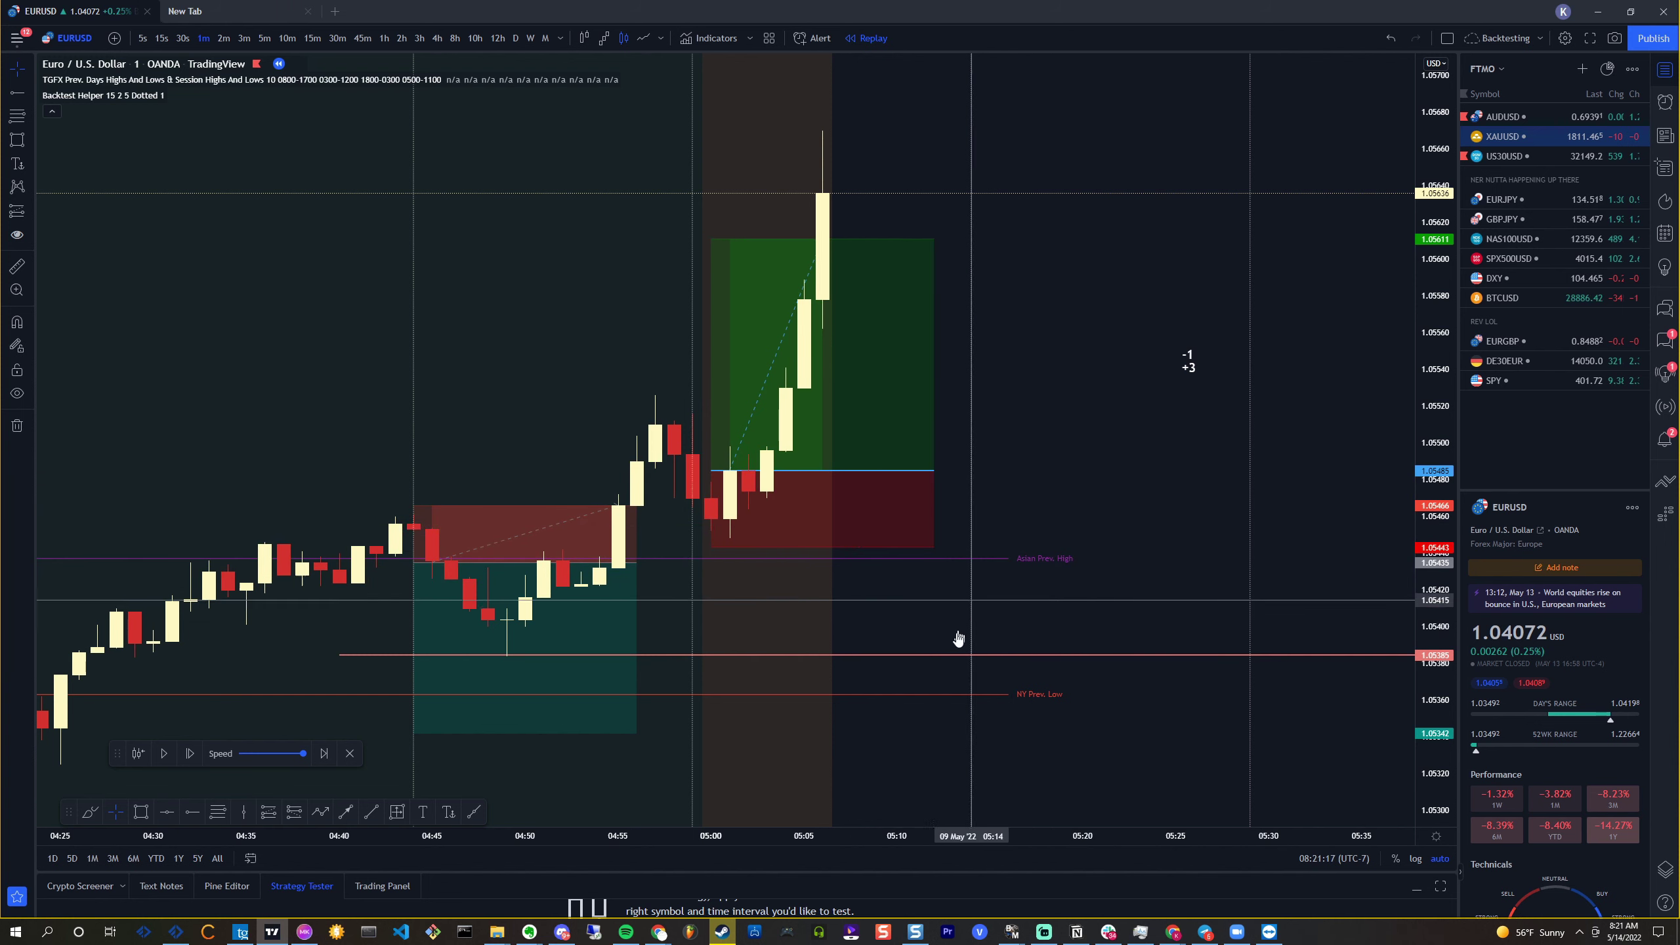
scroll(975, 413, "down", 5)
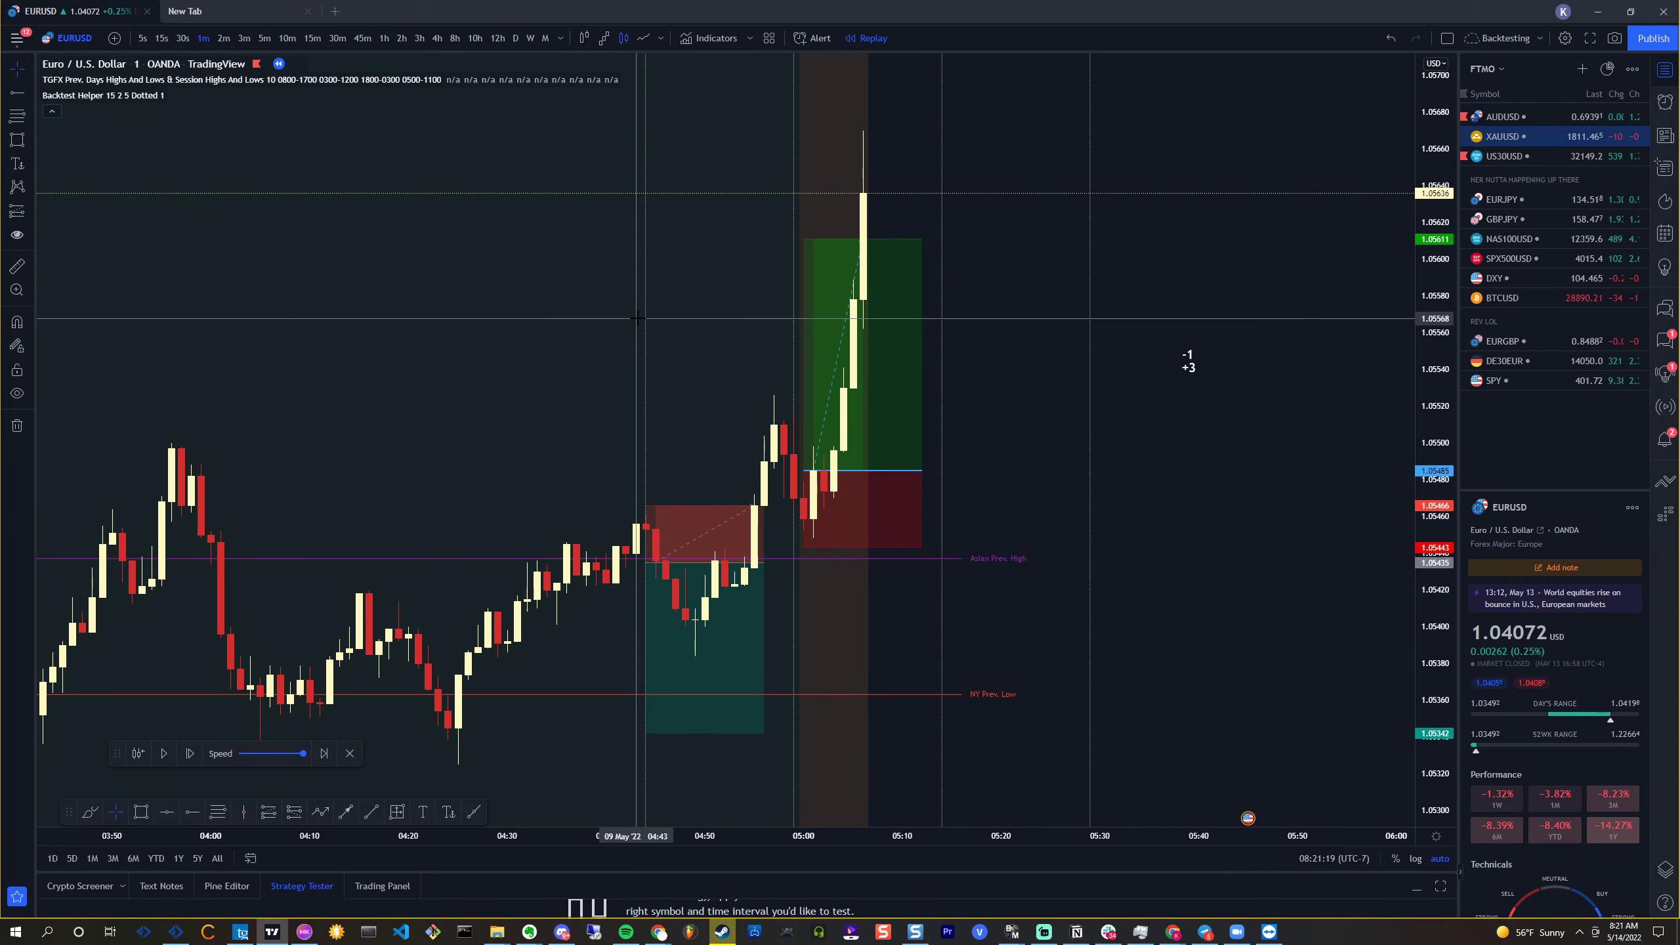
Advance the 1-minute replay three candles to 05:09
left_click(199, 761)
left_click(199, 758)
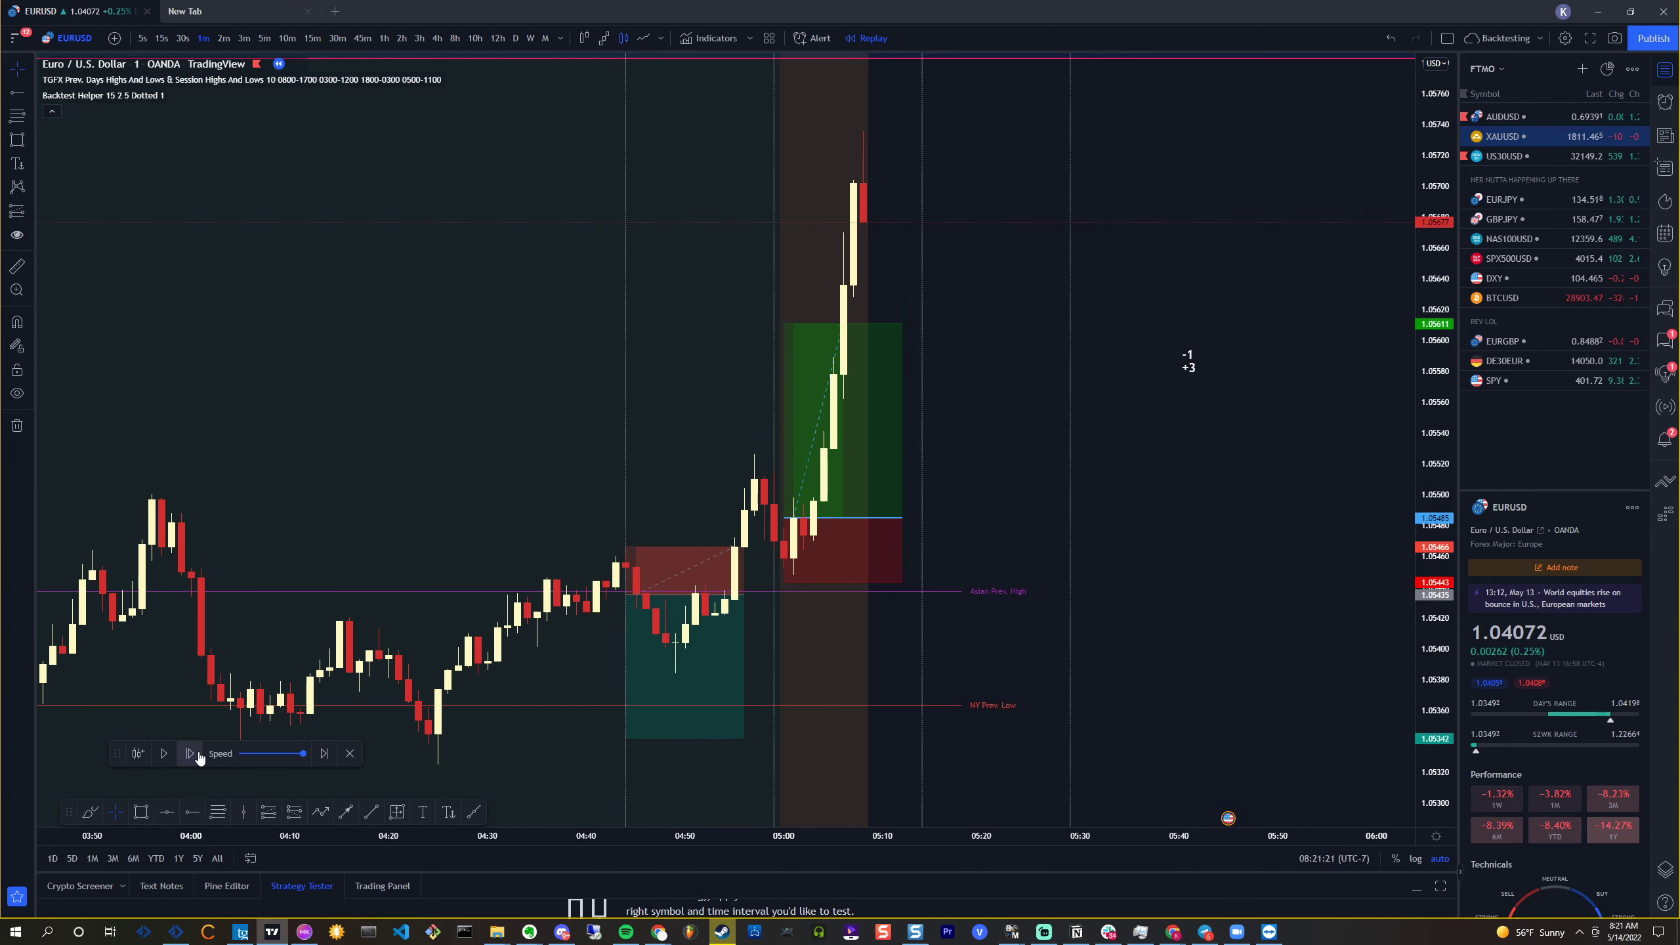
left_click(200, 757)
Examine the price move toward the upper red-outlined zone on the 1-minute and 5-minute charts
scroll(281, 412, "down", 6)
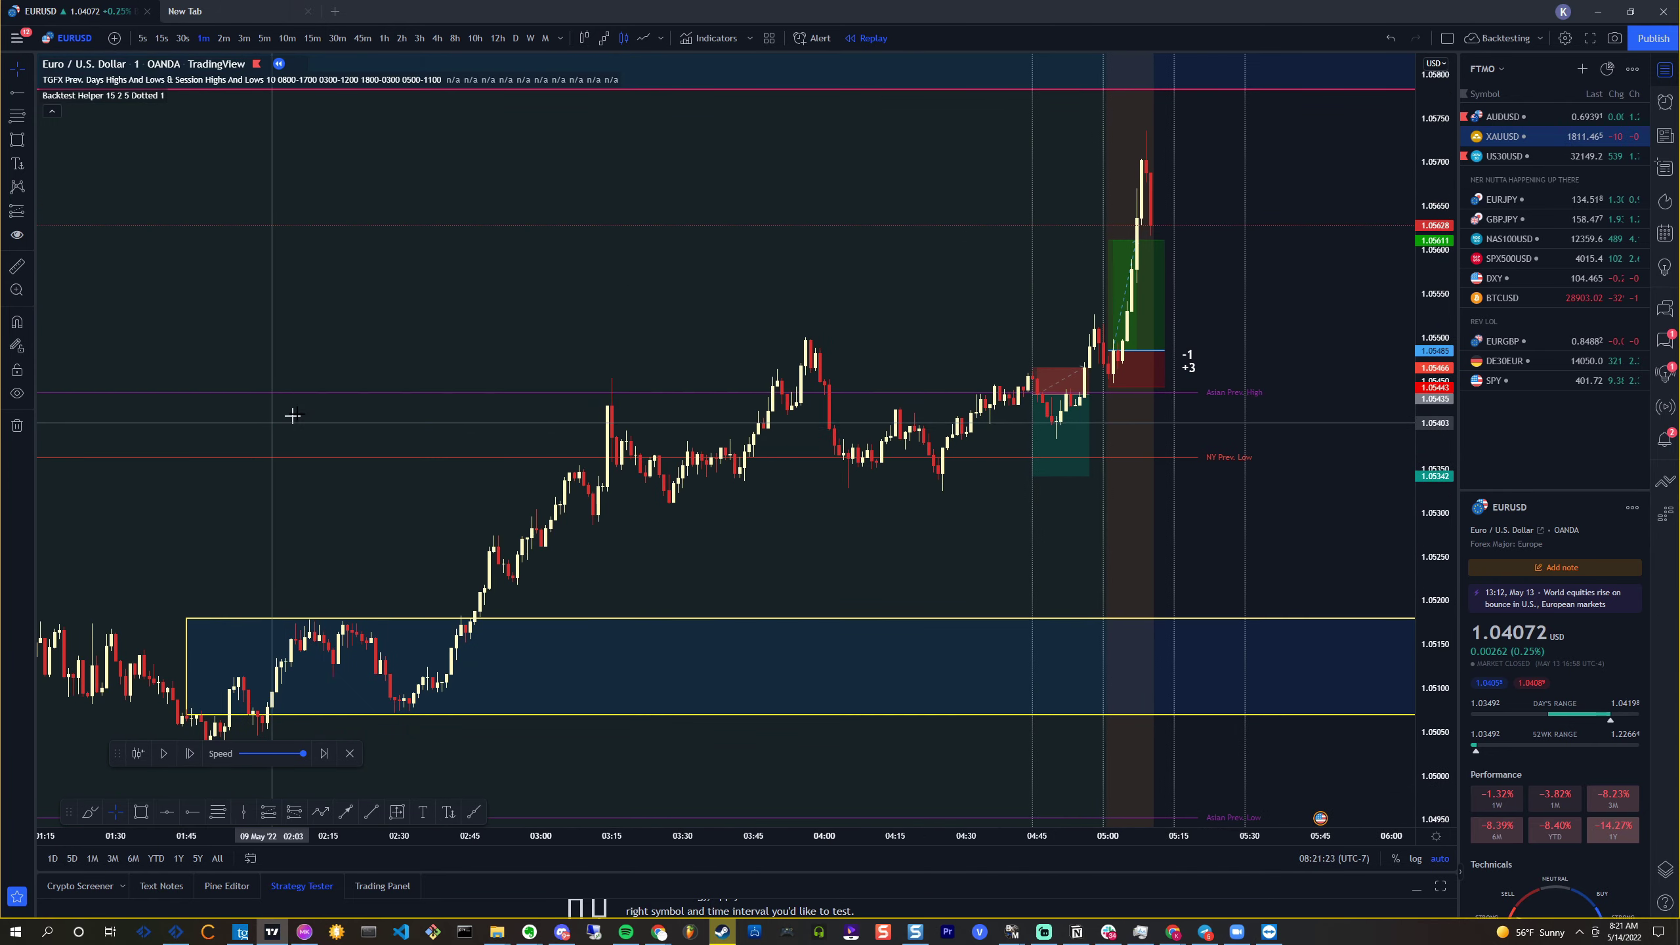
scroll(949, 306, "up", 5)
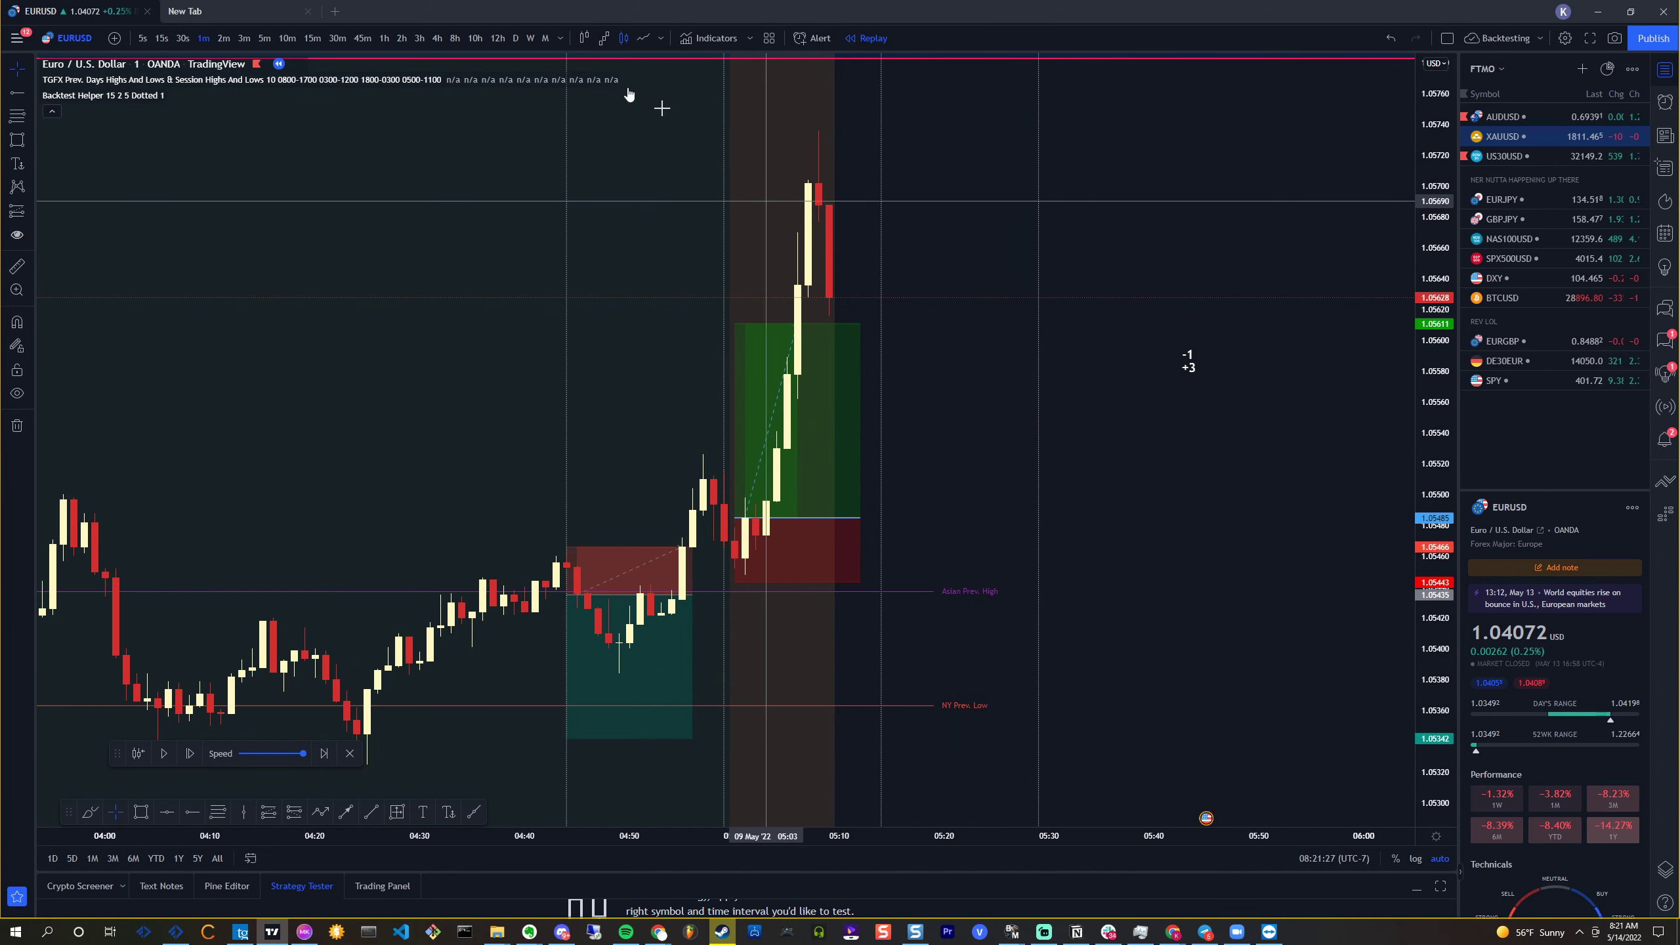
left_click(265, 37)
scroll(610, 275, "down", 8)
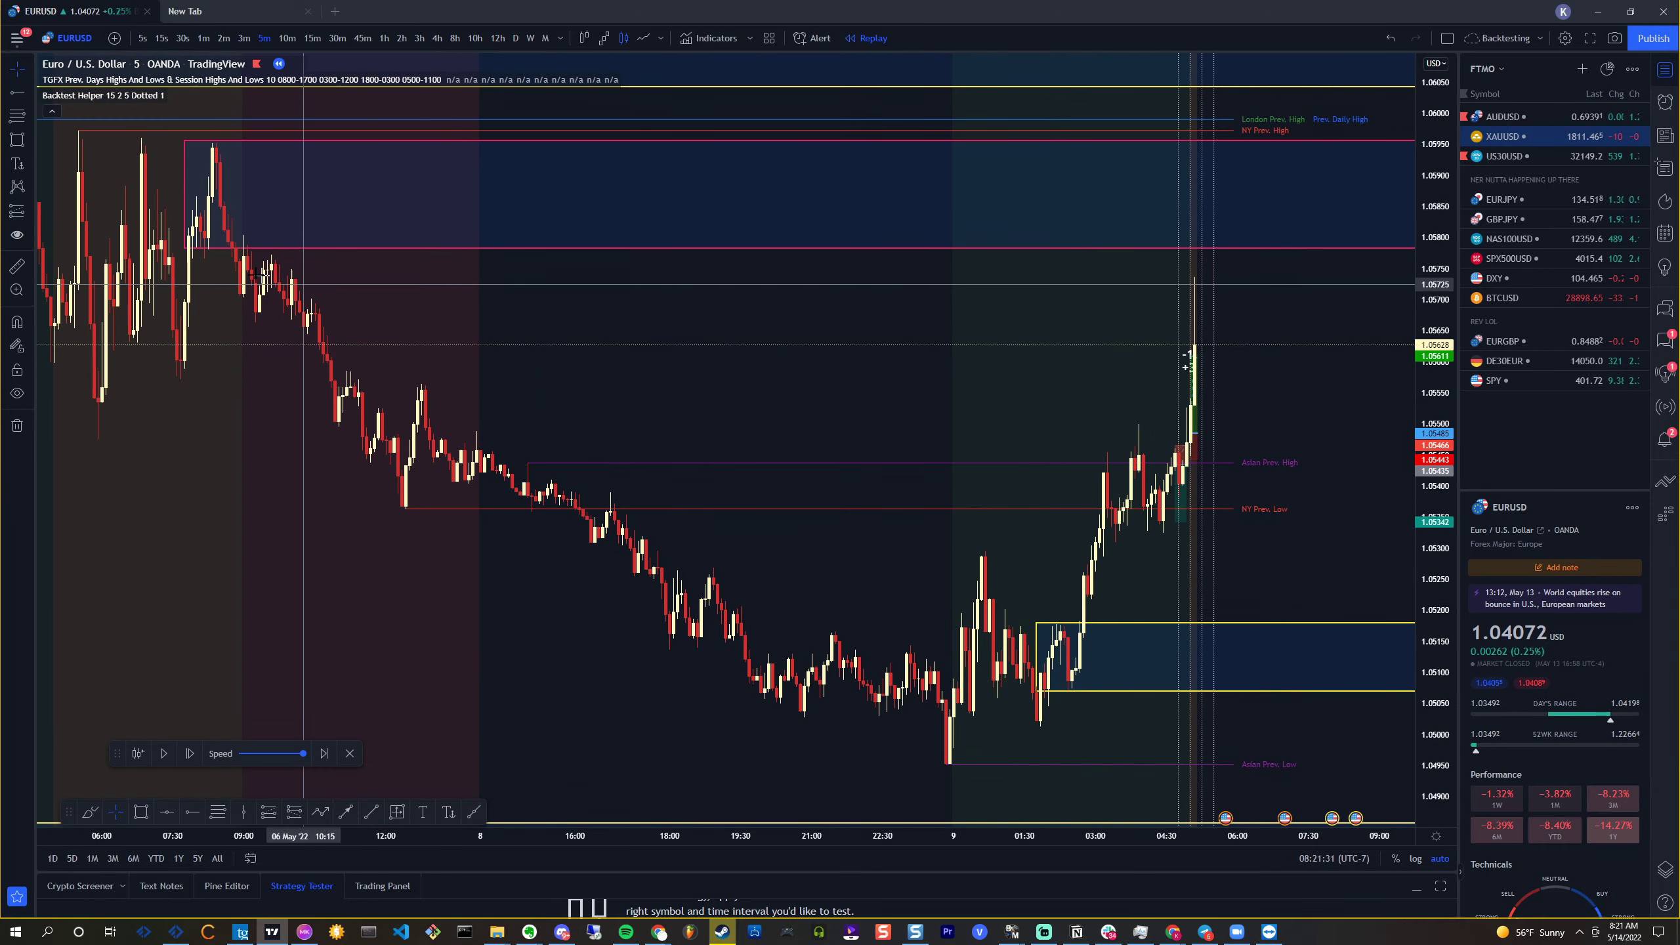
scroll(464, 473, "up", 3)
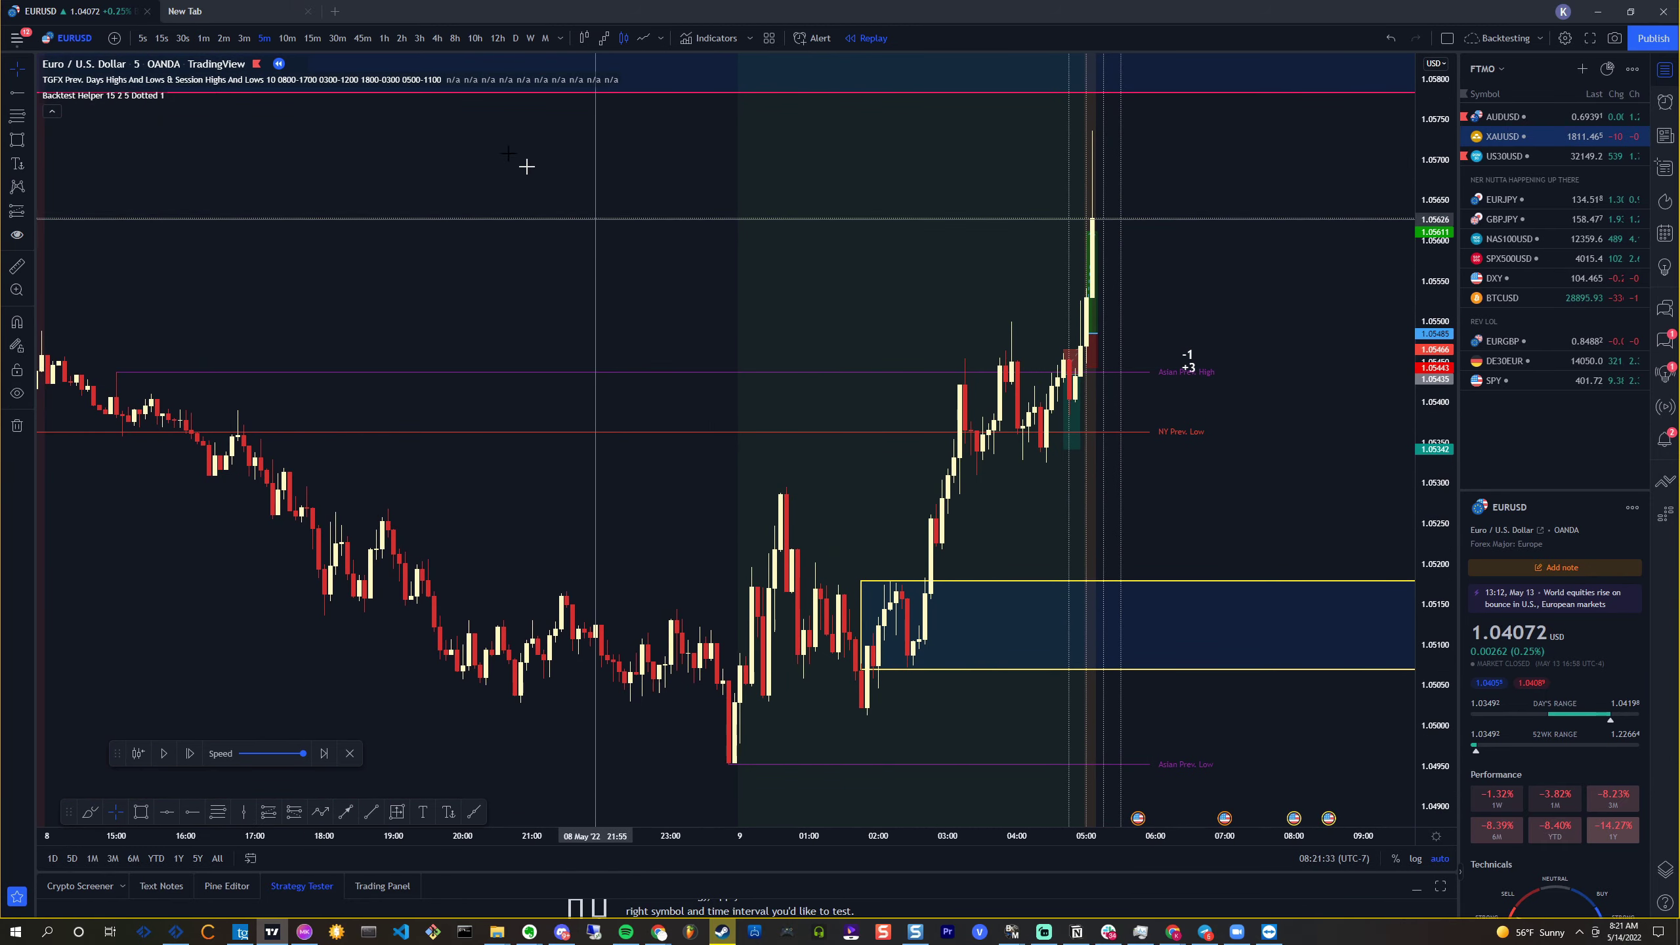
left_click(203, 37)
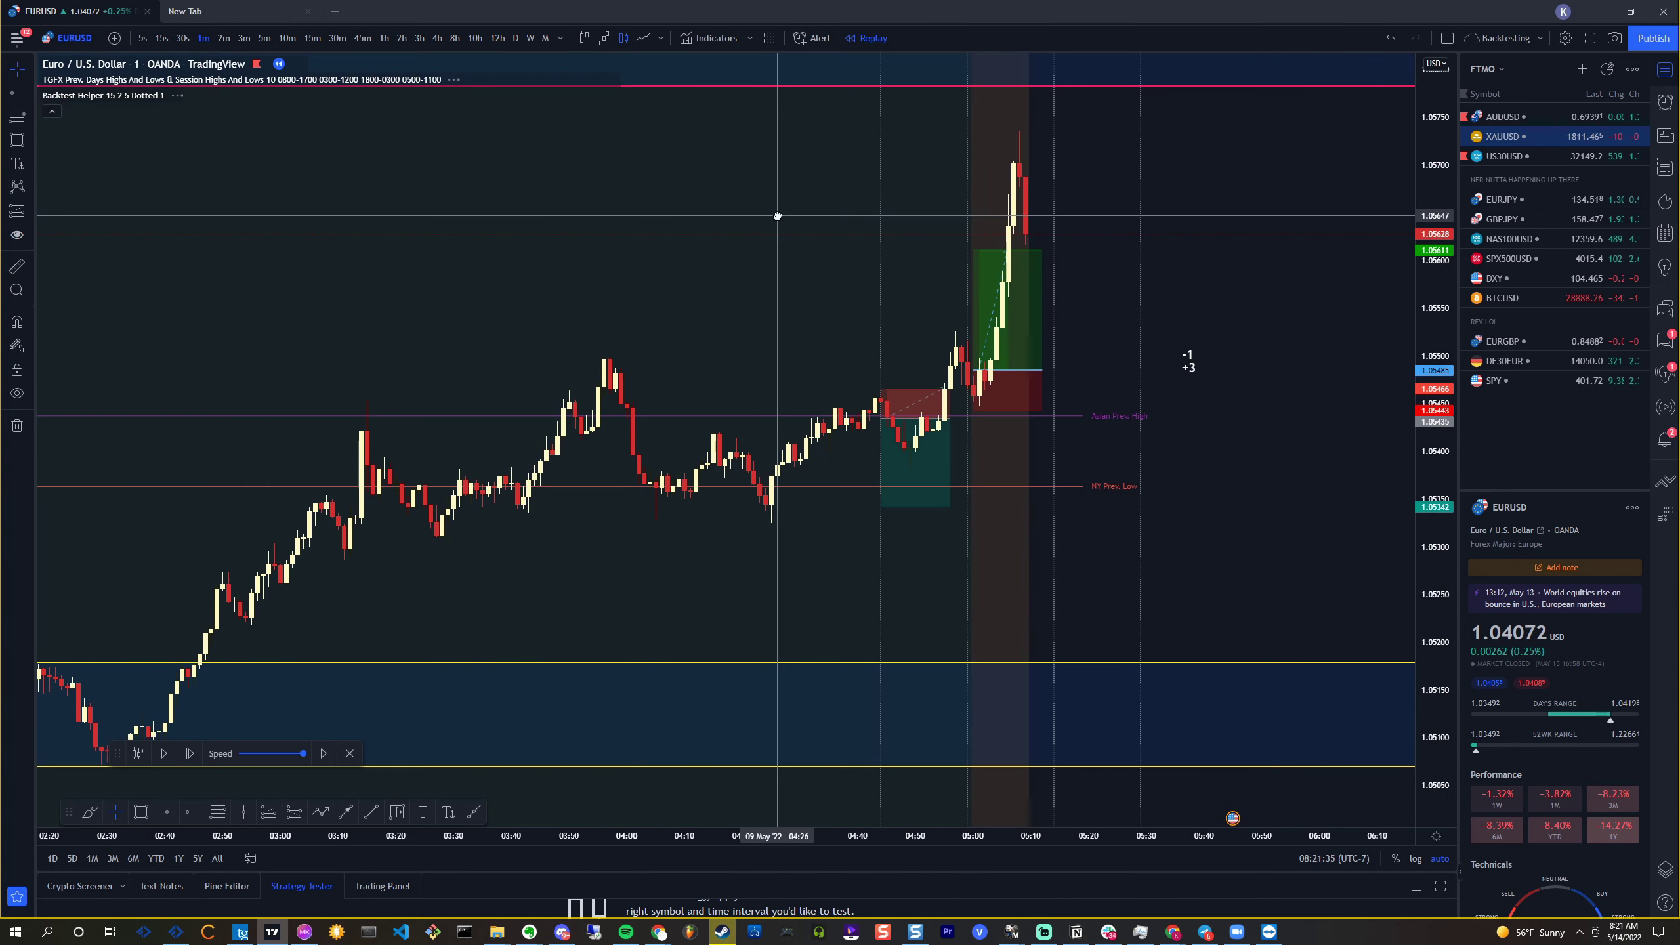
On the 5-minute chart, draw a horizontal ray at 1.05542 from 04:50
left_click(263, 38)
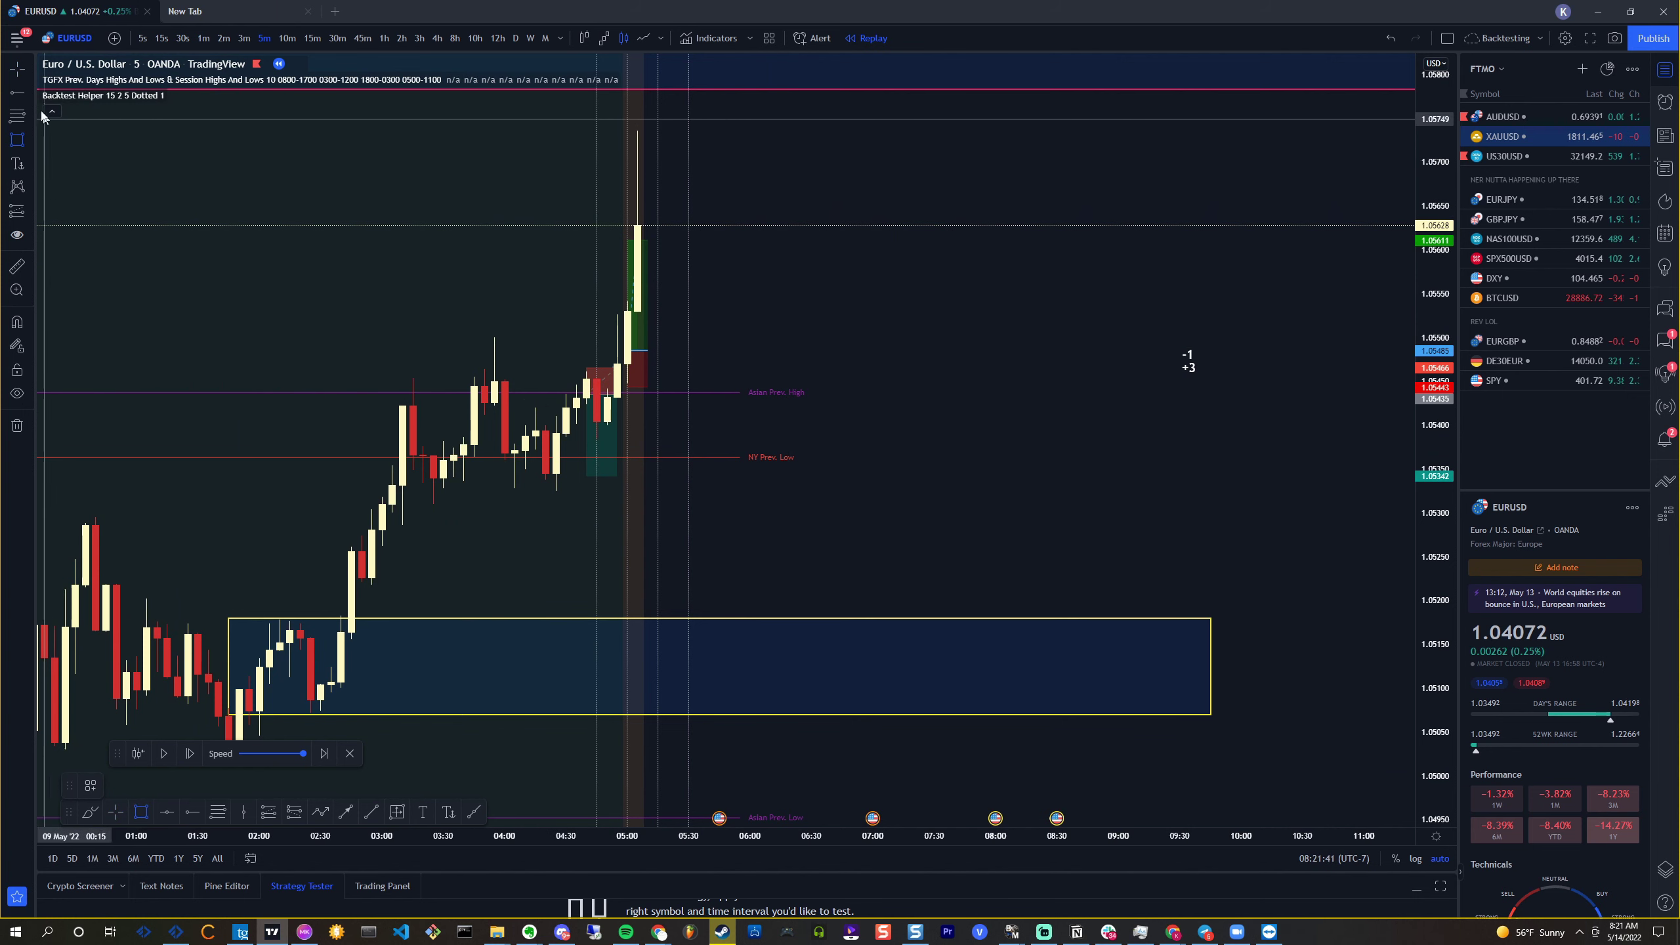
left_click(605, 301)
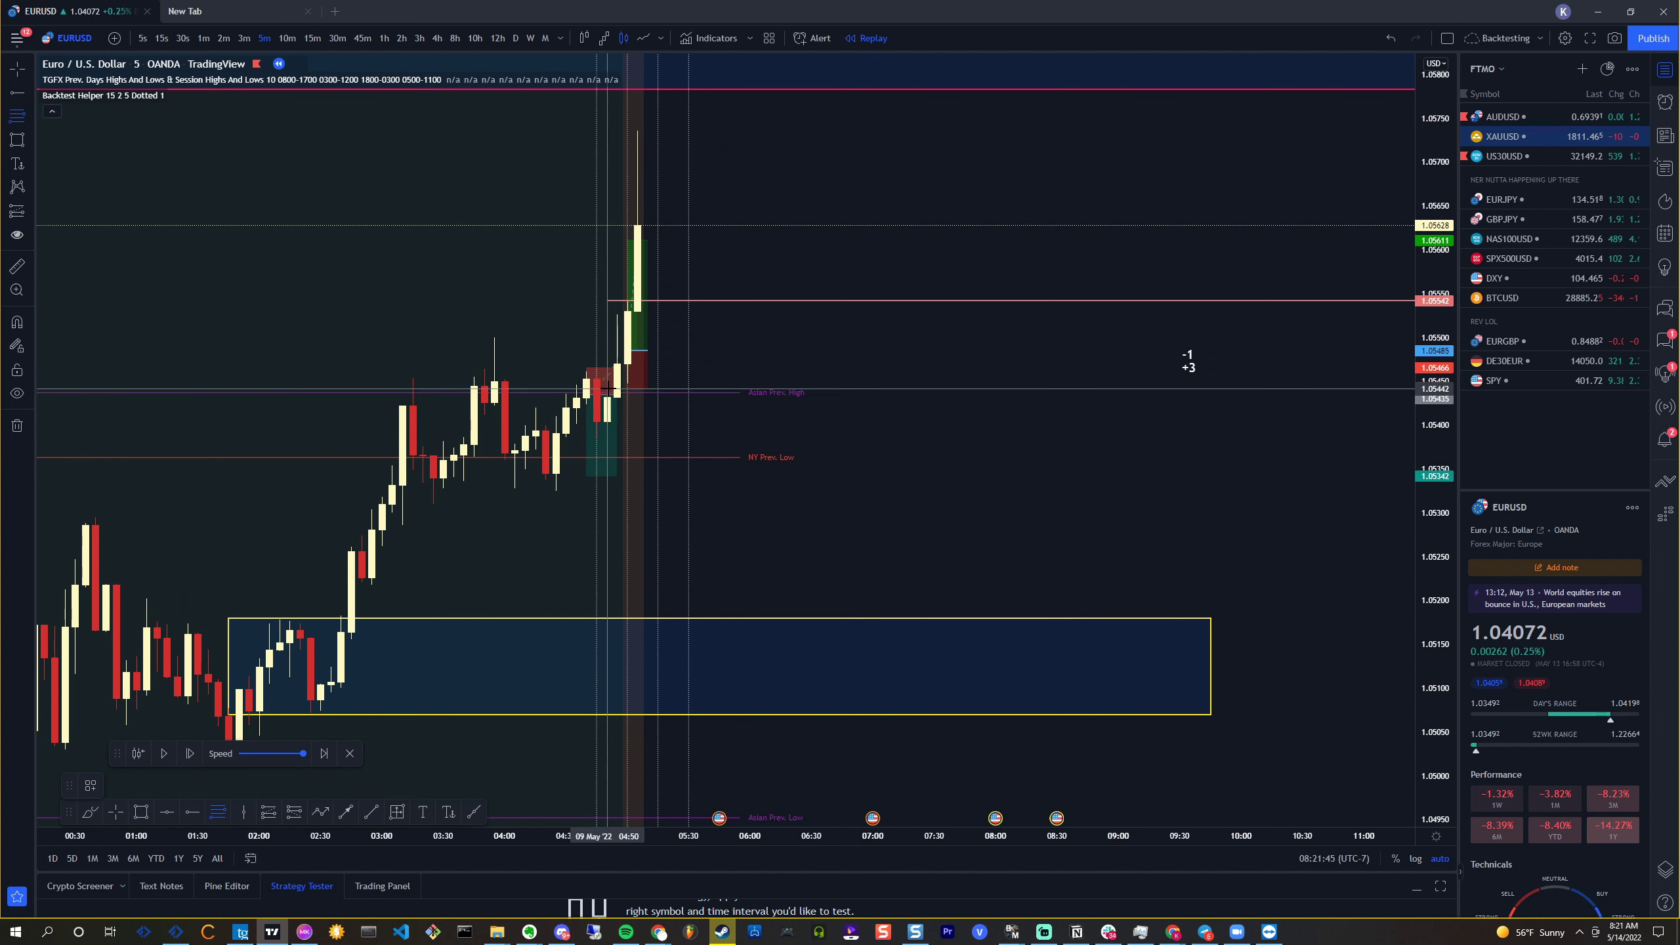
left_click(575, 370)
key("Escape")
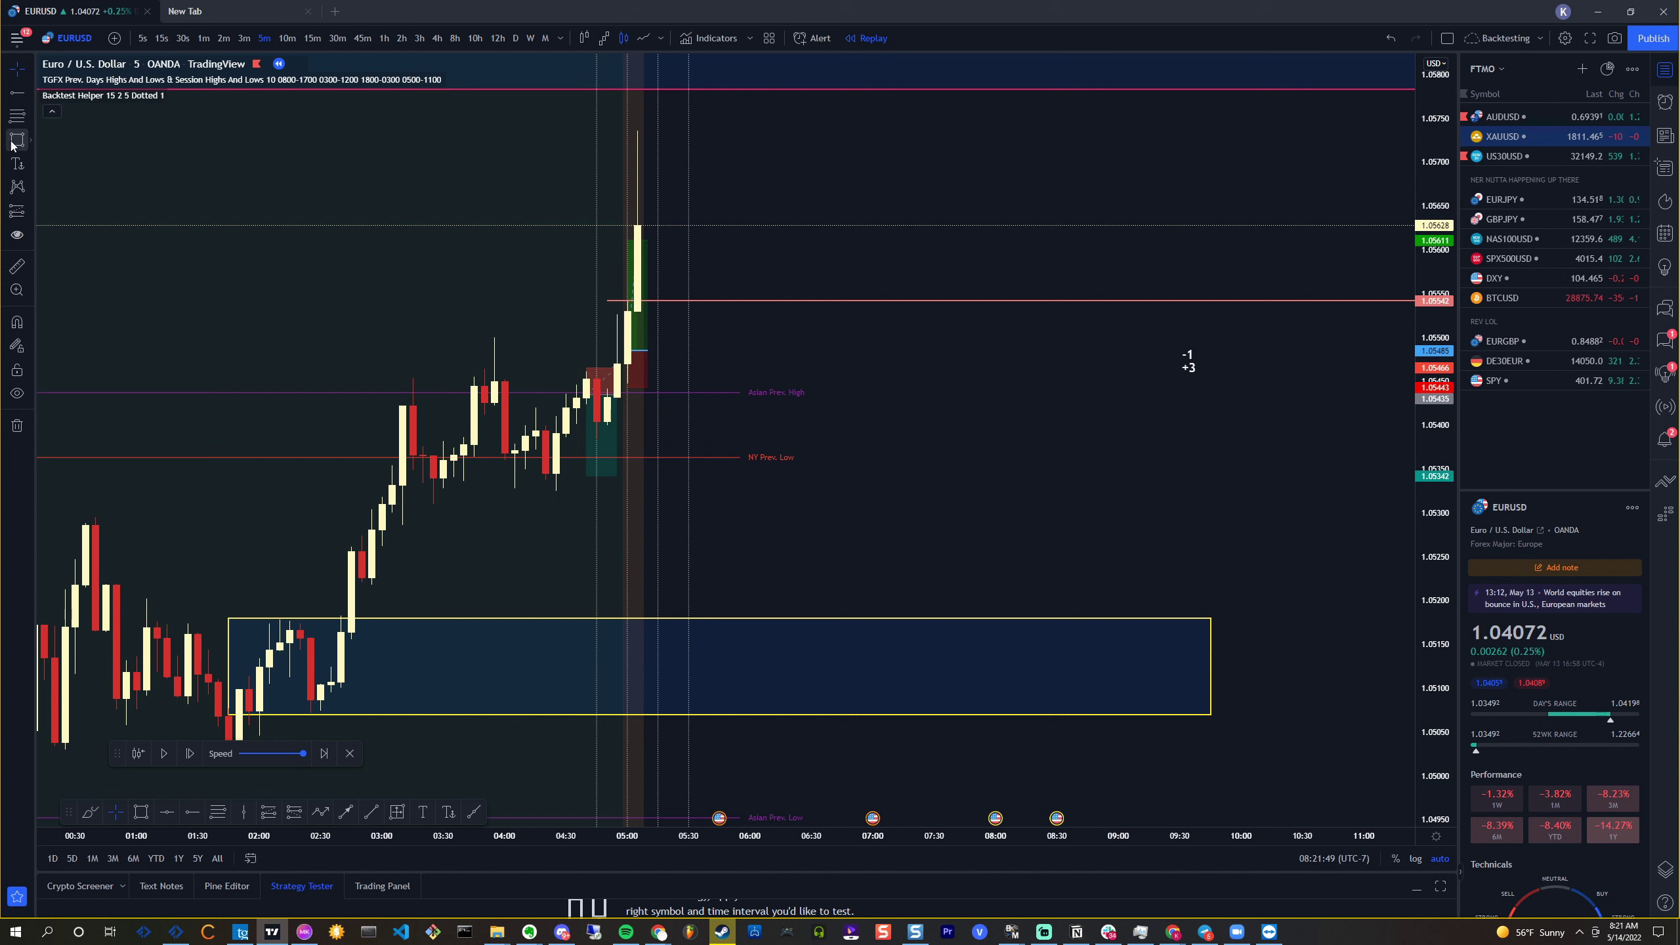
Draw a rectangle zone from 1.05461 to 1.05384 spanning 04:30 to 06:50, and view it on the 1-minute chart
mouse_move(566, 372)
left_mouse_down()
mouse_move(618, 410)
mouse_move(853, 439)
left_mouse_up()
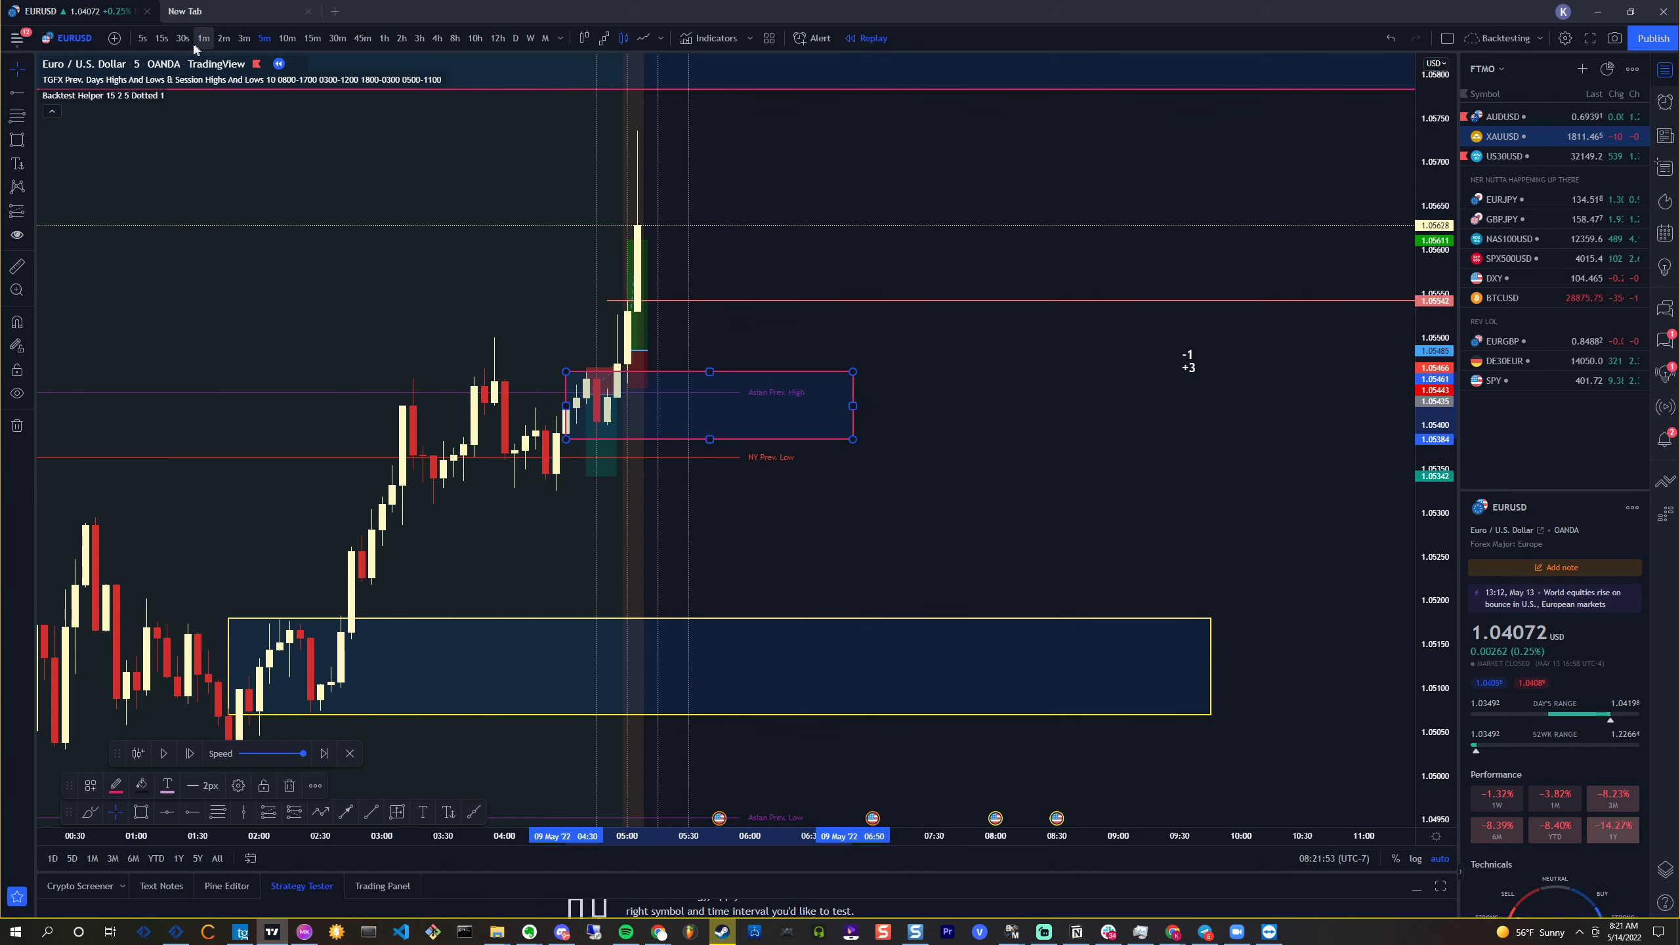
left_click(202, 41)
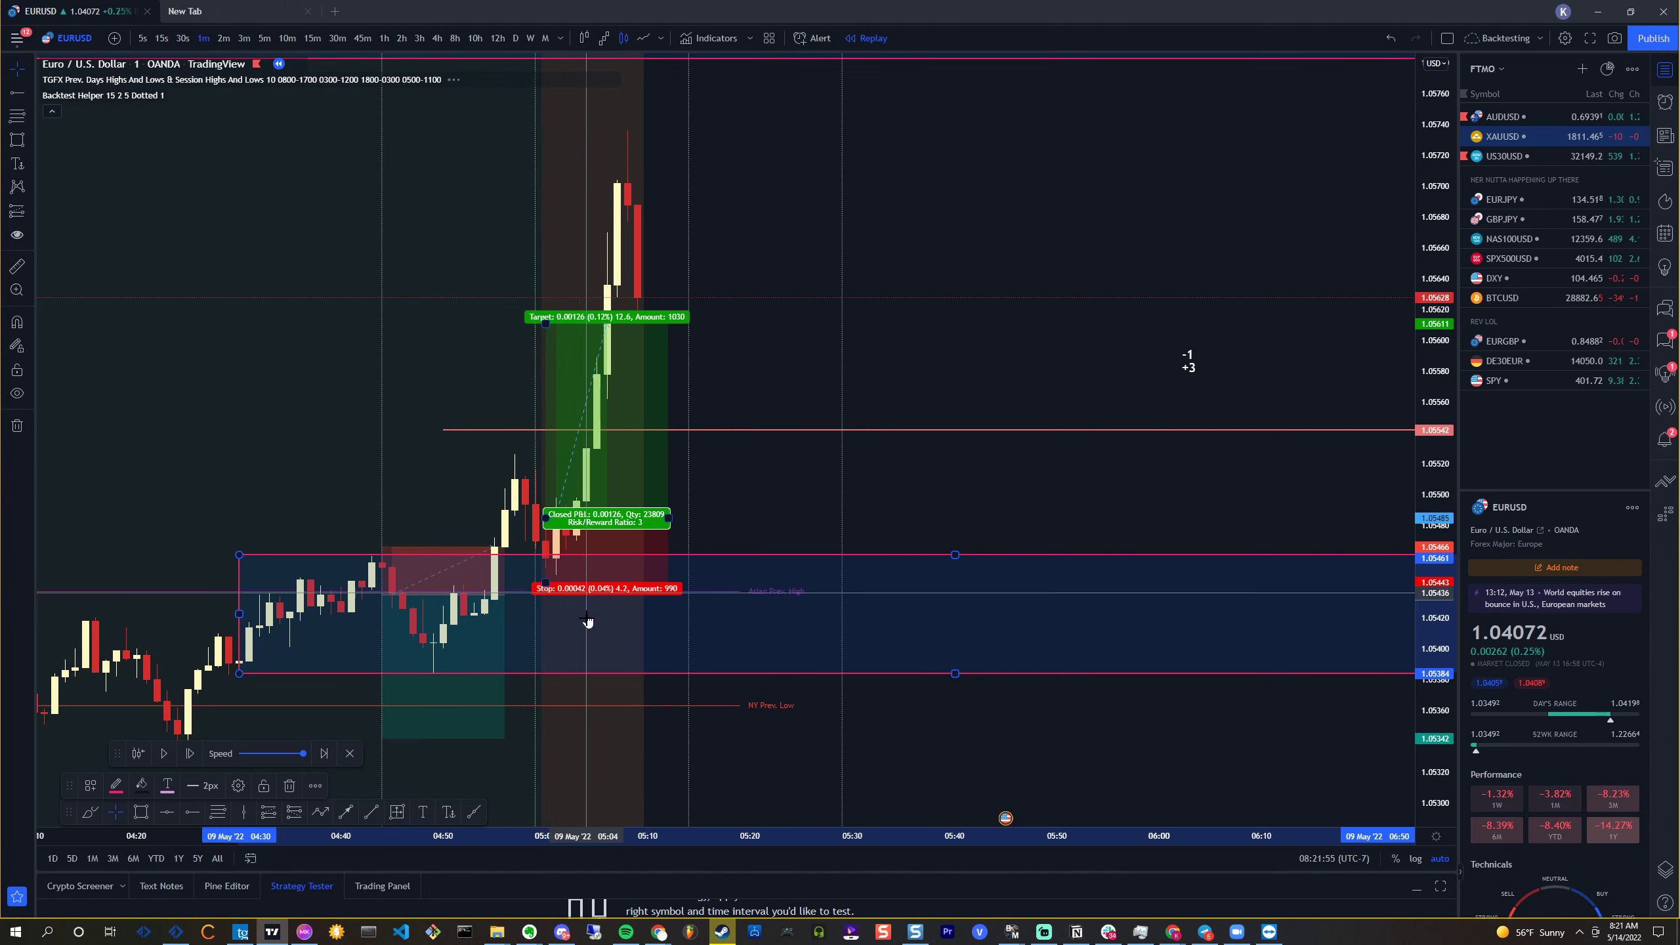
left_click_drag(637, 238, 697, 259)
scroll(691, 260, "up", 1)
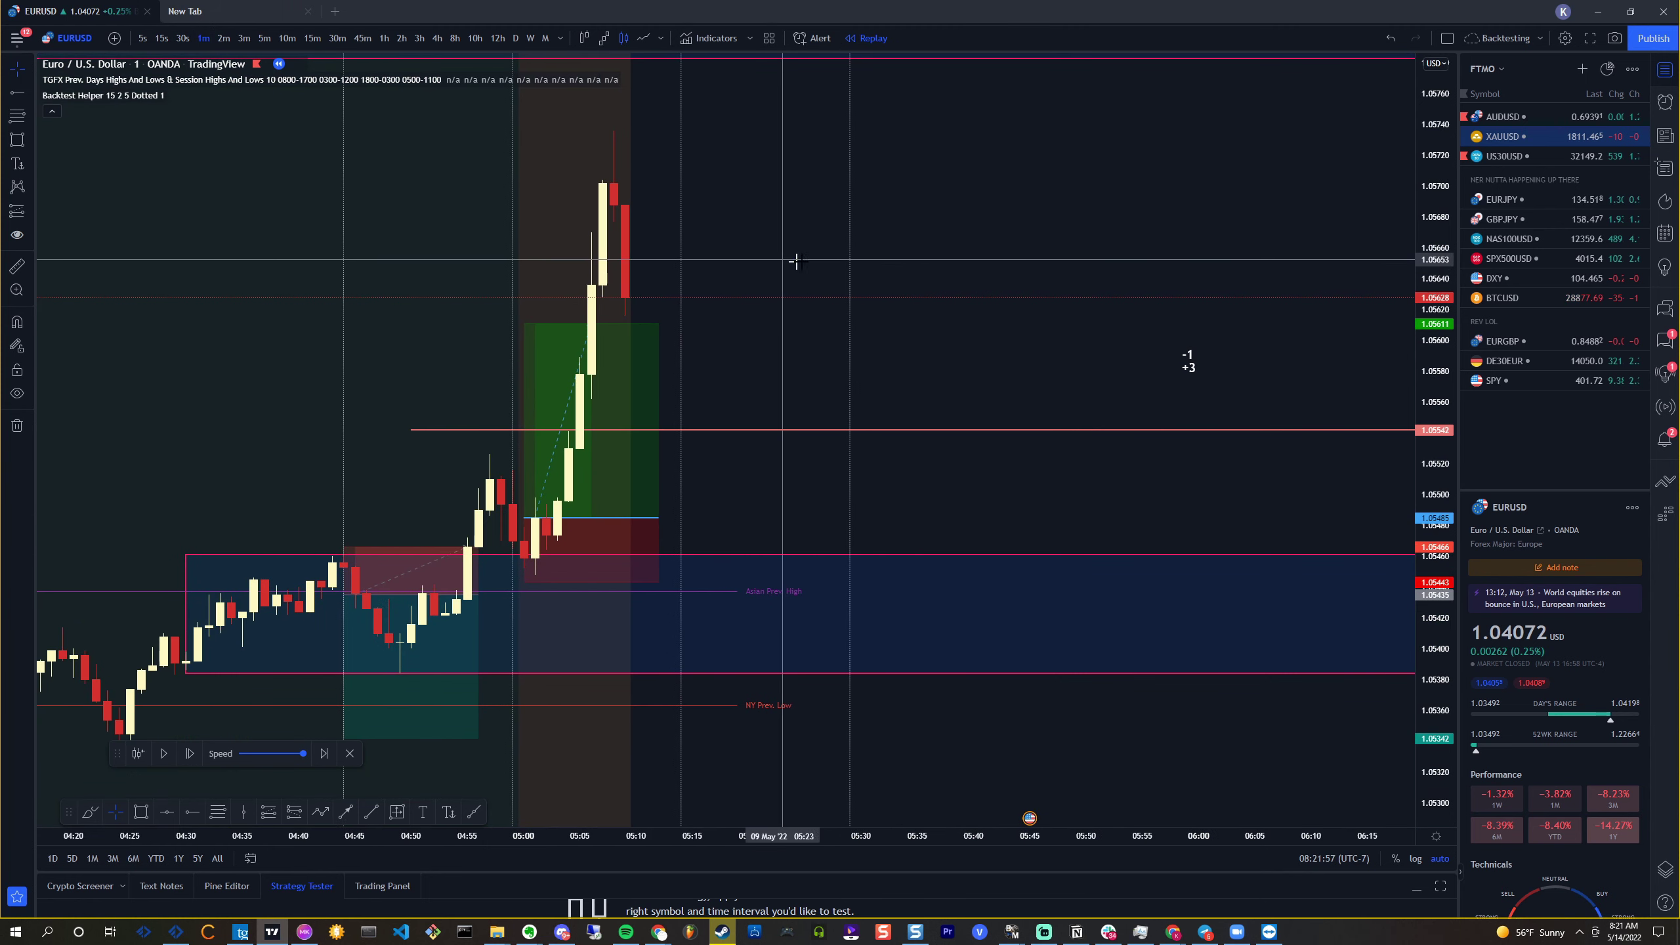
left_click_drag(804, 263, 900, 293)
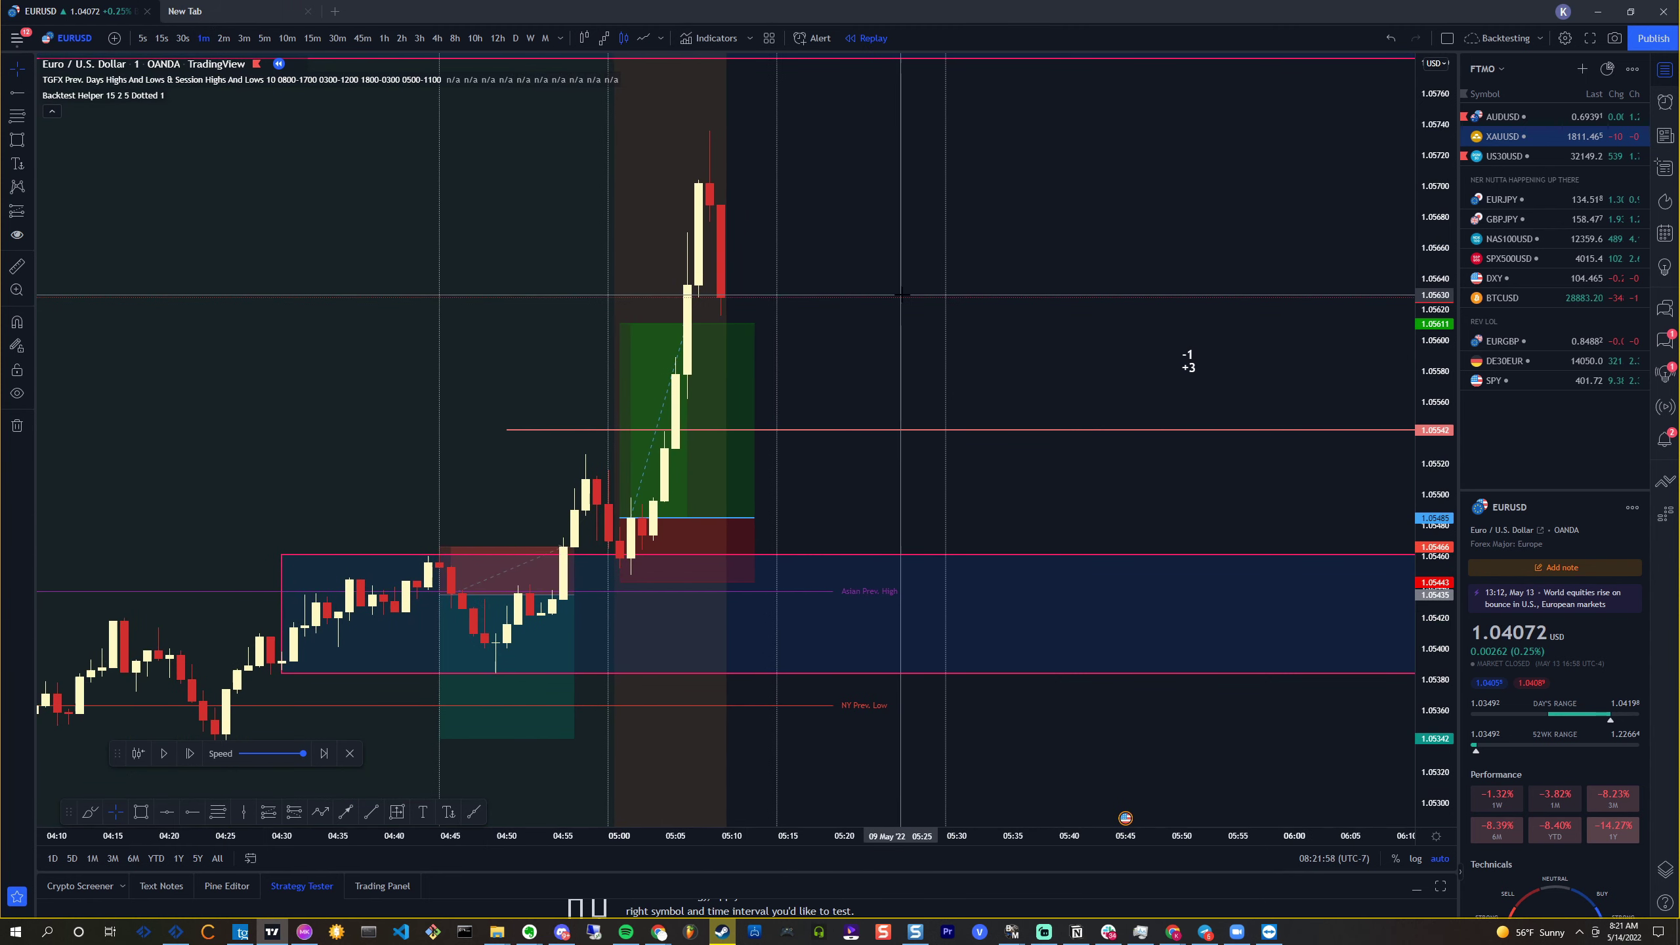
Advance the 1-minute replay candle by candle to 05:20
left_click(191, 754)
left_click(191, 754)
left_click(191, 755)
left_click(191, 755)
left_click(191, 754)
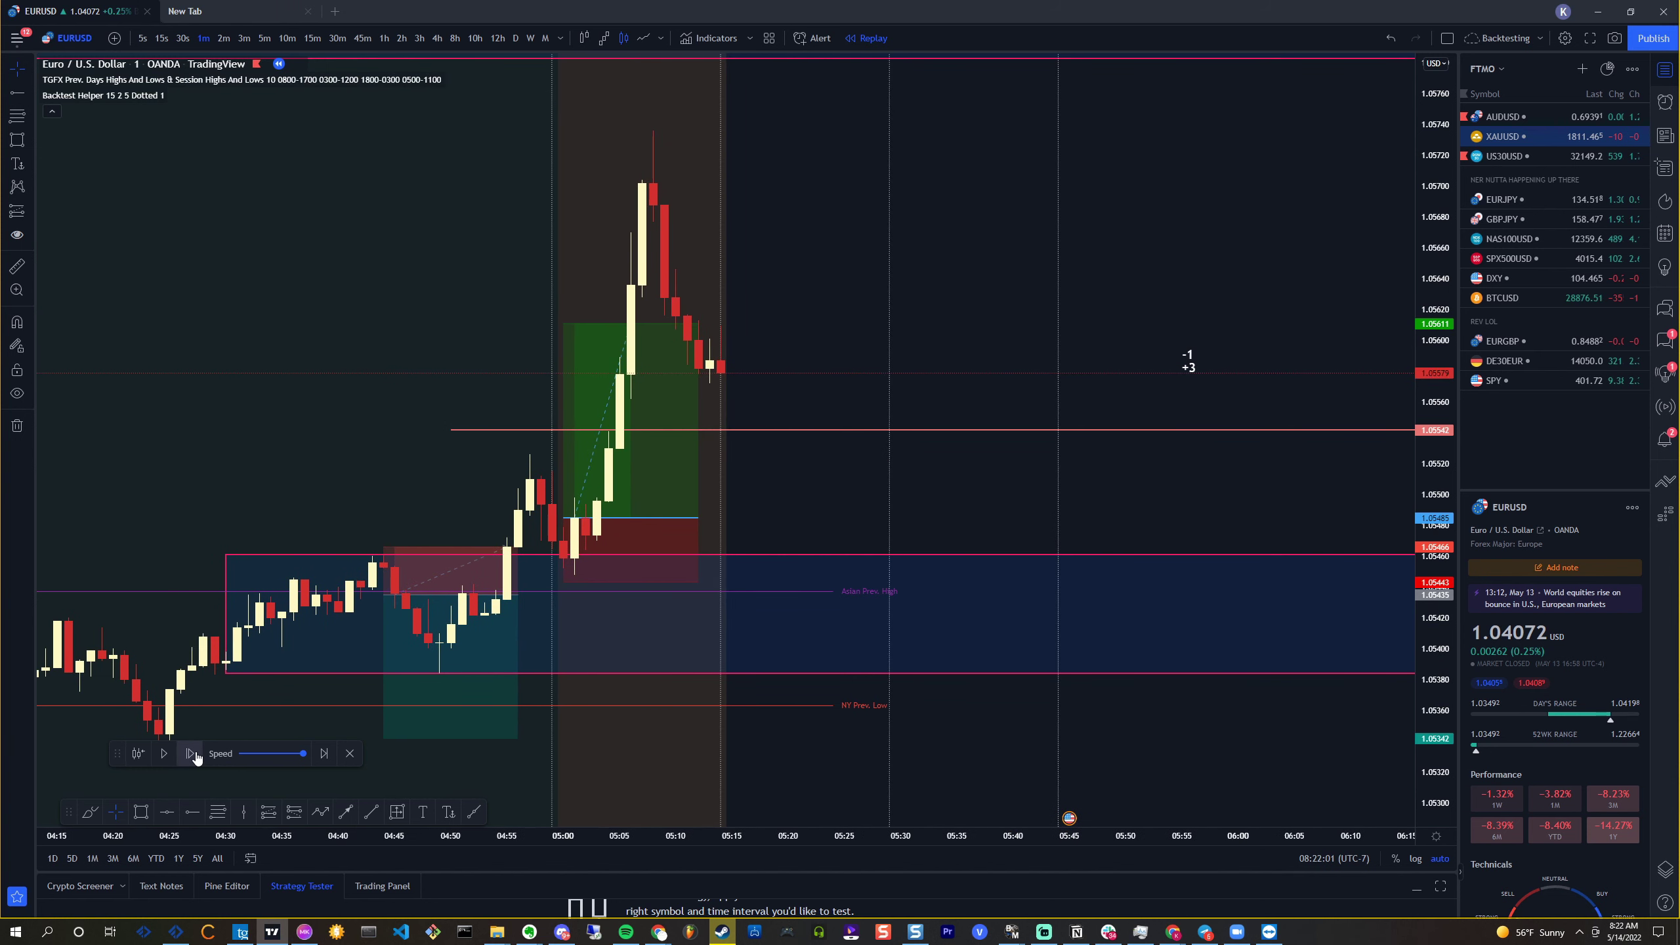
left_click(194, 754)
left_click(195, 754)
left_click(194, 754)
left_click(194, 754)
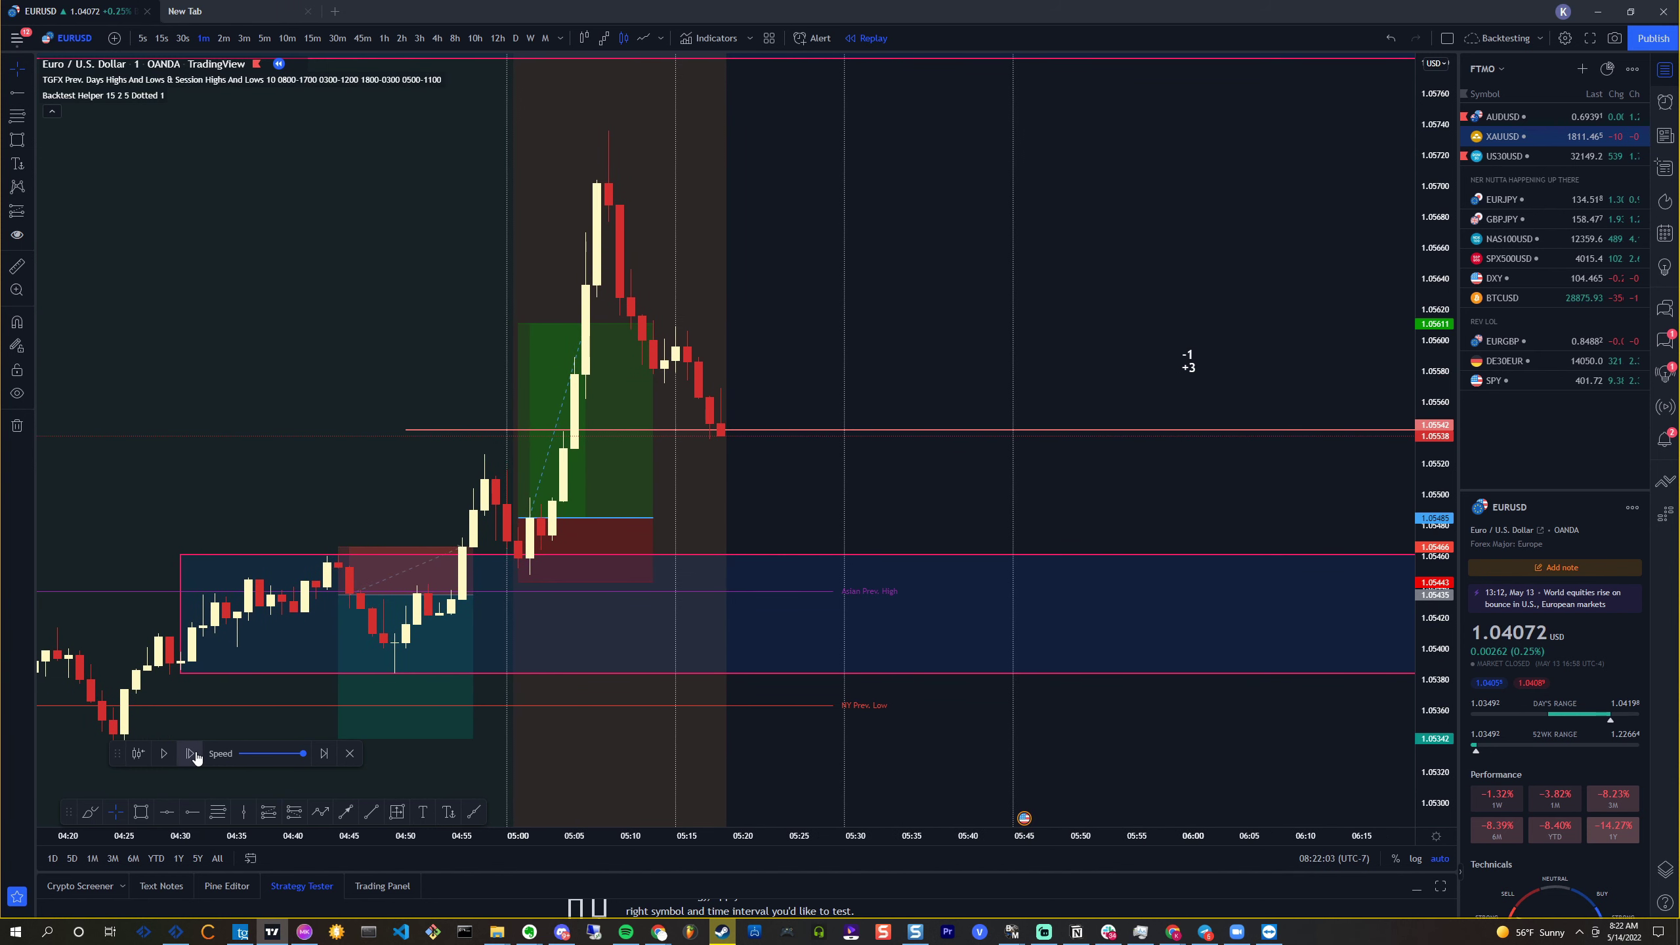
left_click(191, 754)
left_click(191, 755)
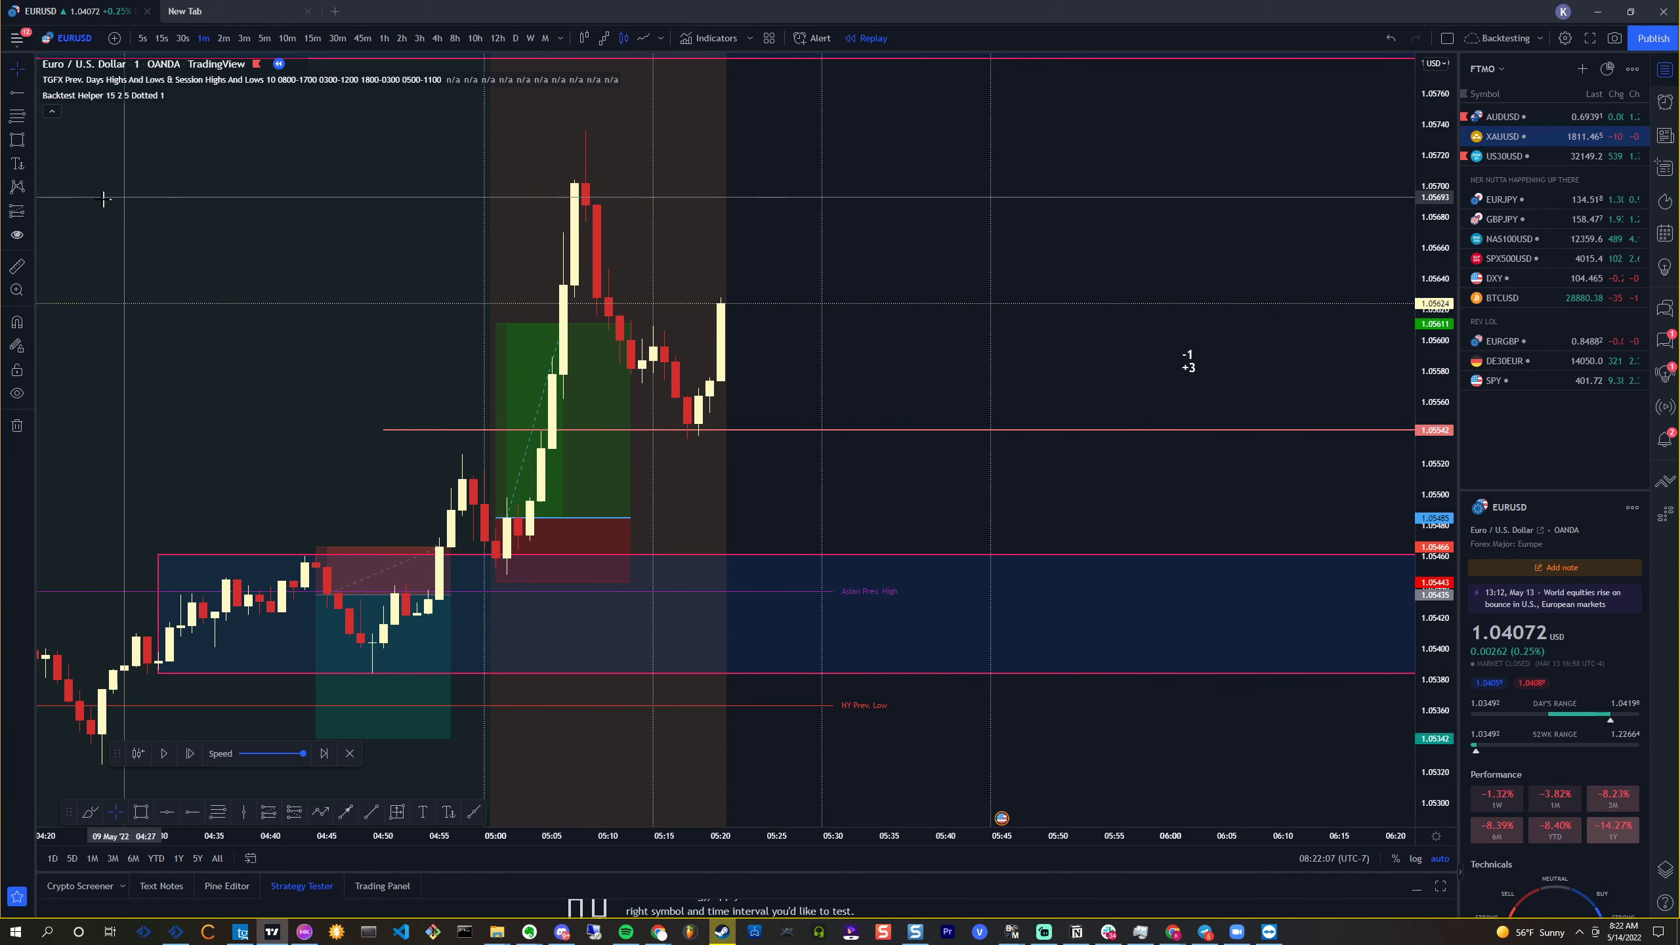
left_click(249, 604)
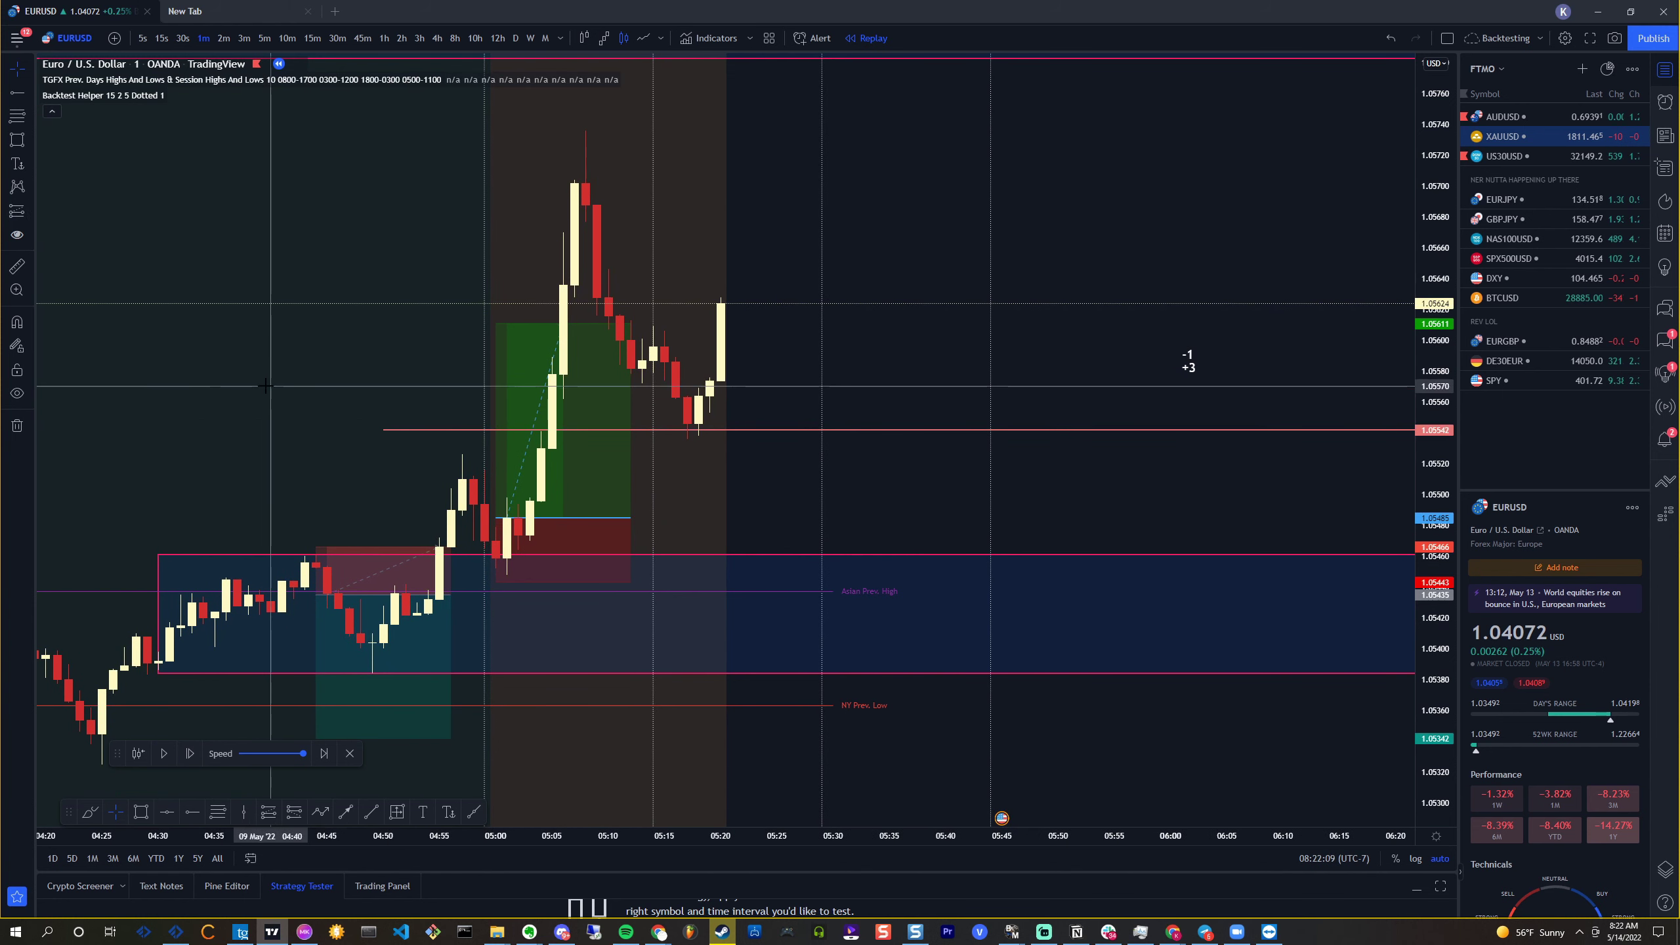
Step the 1-minute replay forward to the 05:26 candle
left_click(190, 755)
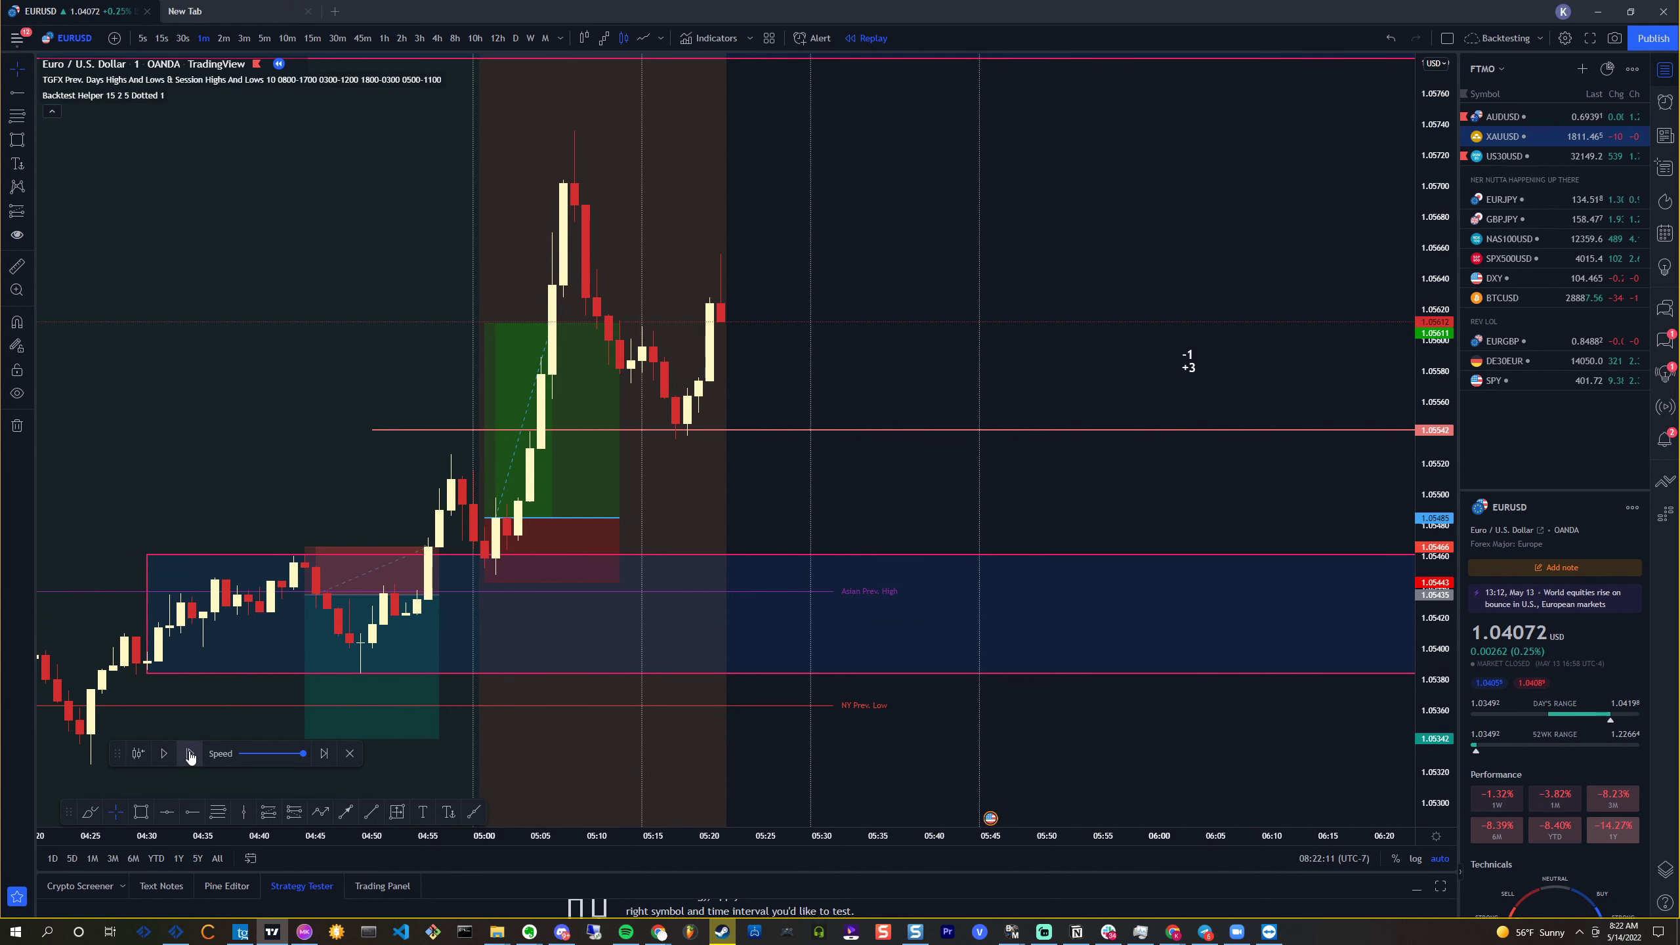
left_click(189, 754)
left_click(189, 754)
left_click(189, 754)
left_click(190, 754)
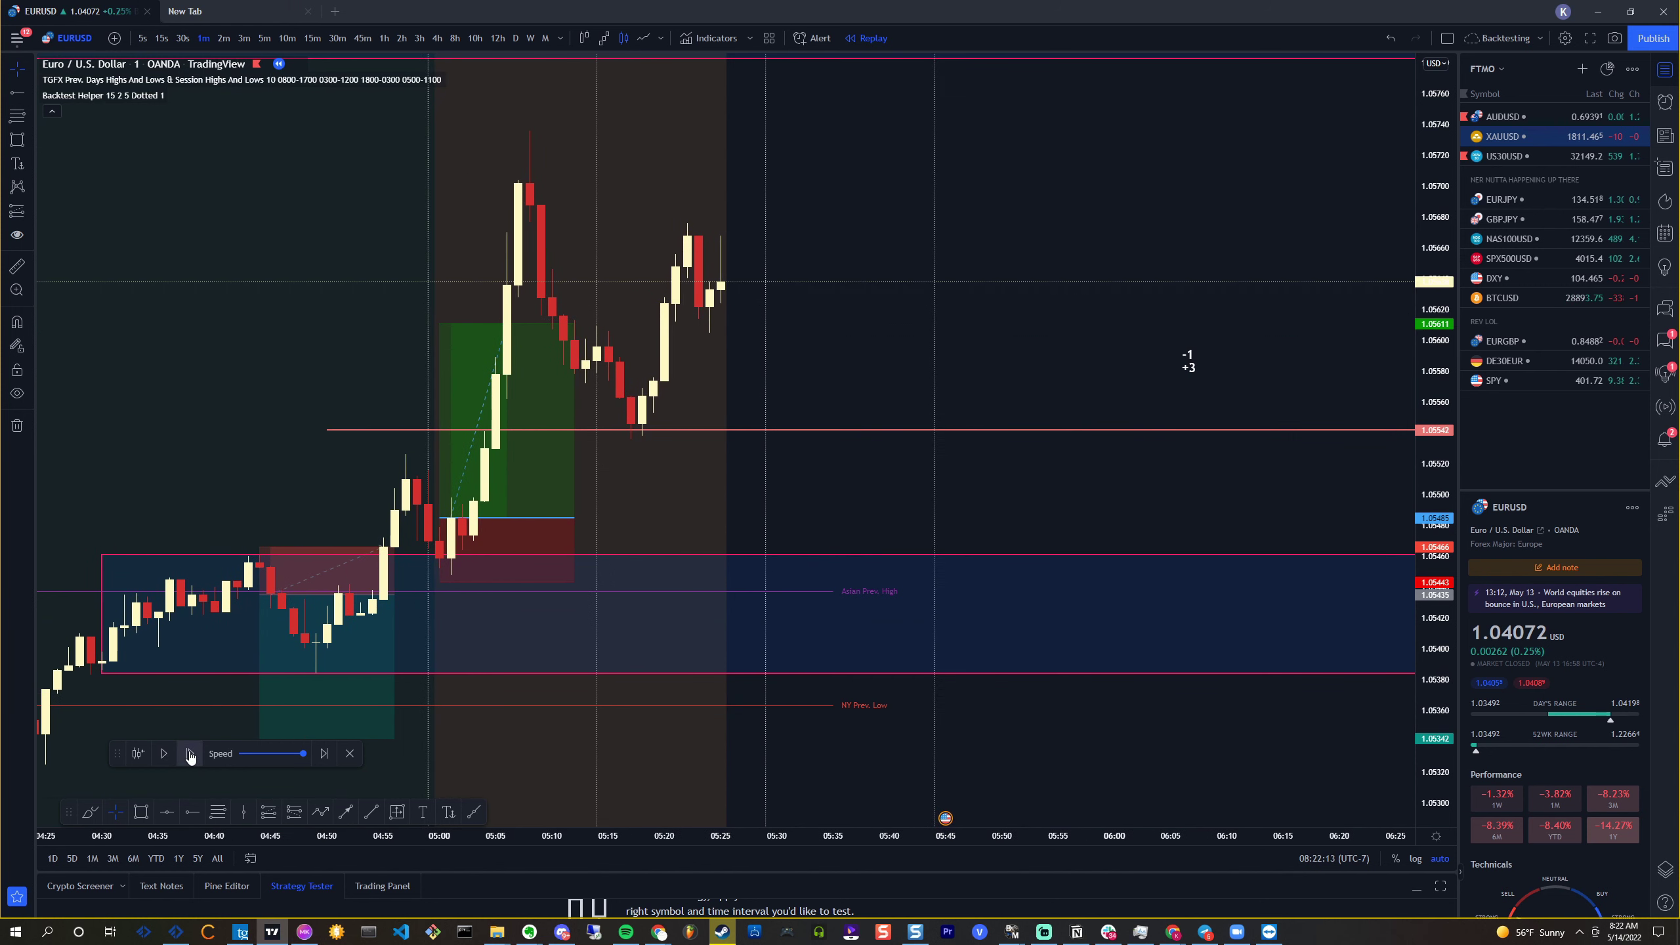
left_click(190, 754)
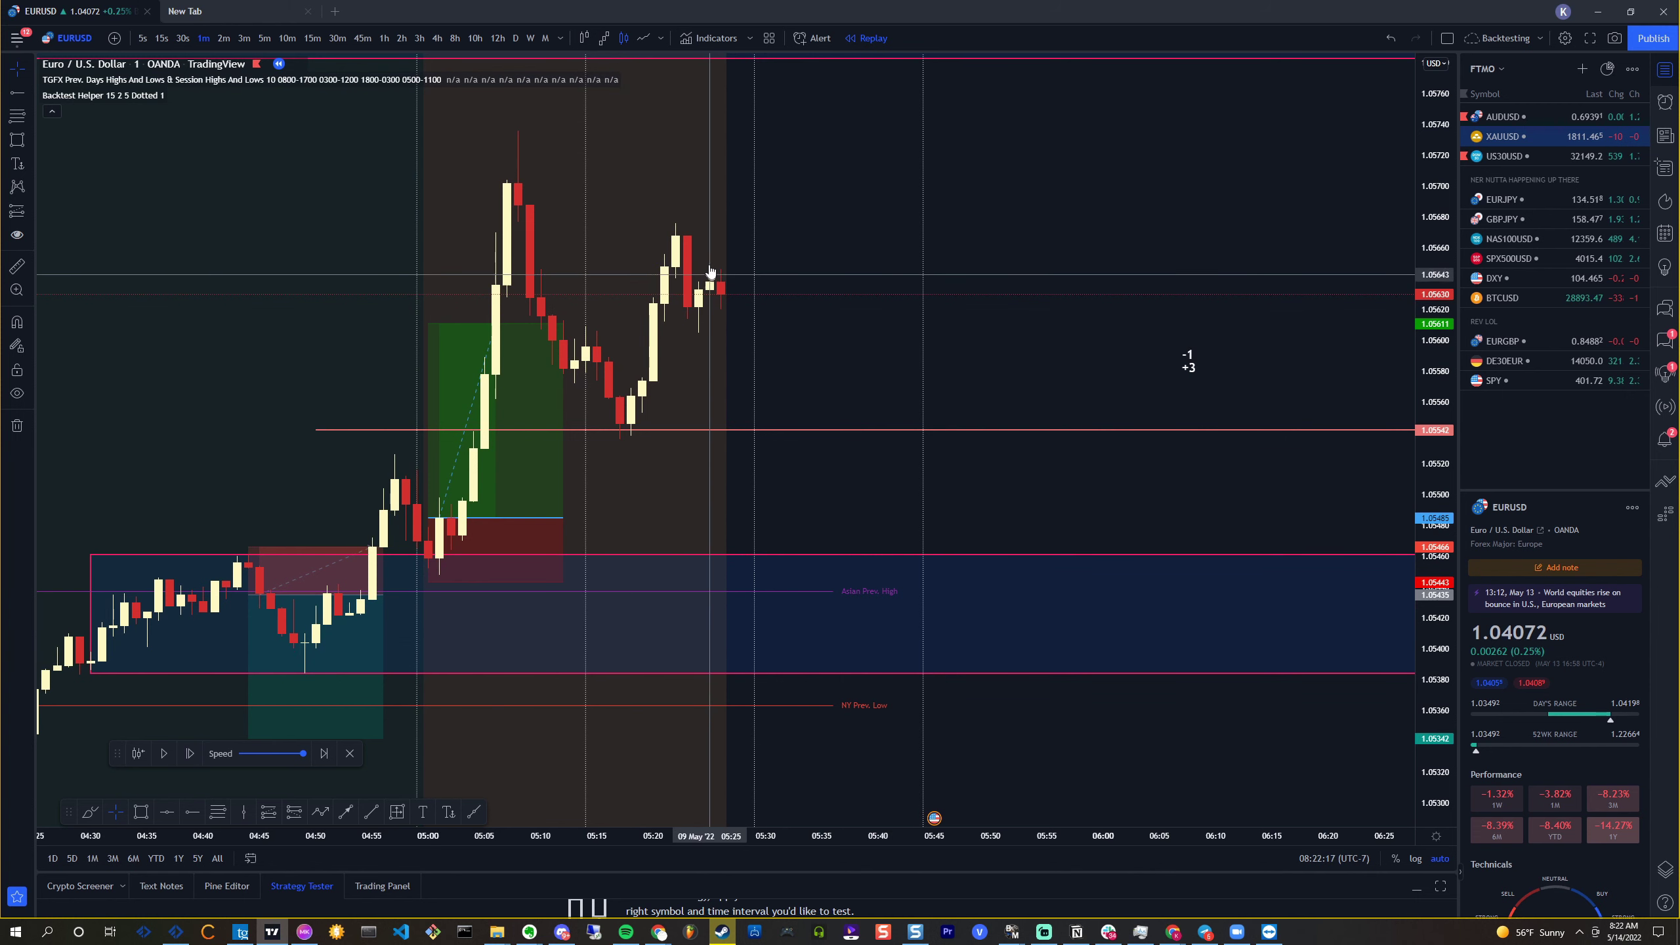
mouse_move(341, 674)
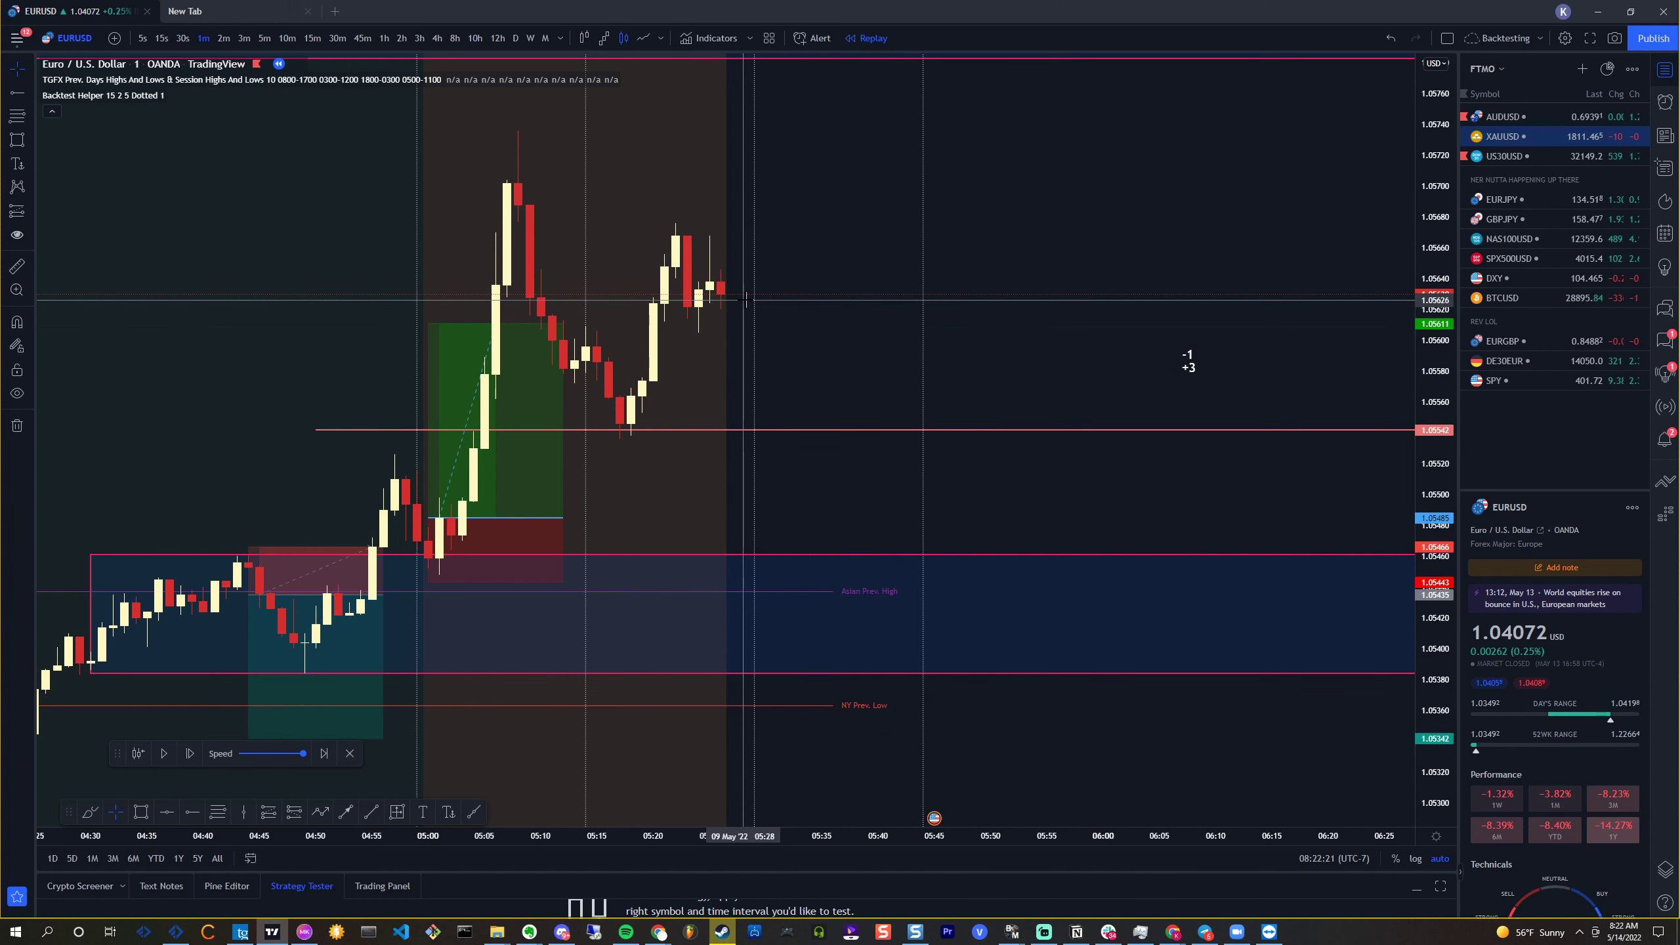
mouse_move(755, 267)
left_mouse_down()
mouse_move(822, 278)
mouse_move(744, 273)
left_mouse_up()
scroll(774, 263, "down", 2)
scroll(825, 262, "up", 3)
scroll(762, 269, "down", 2)
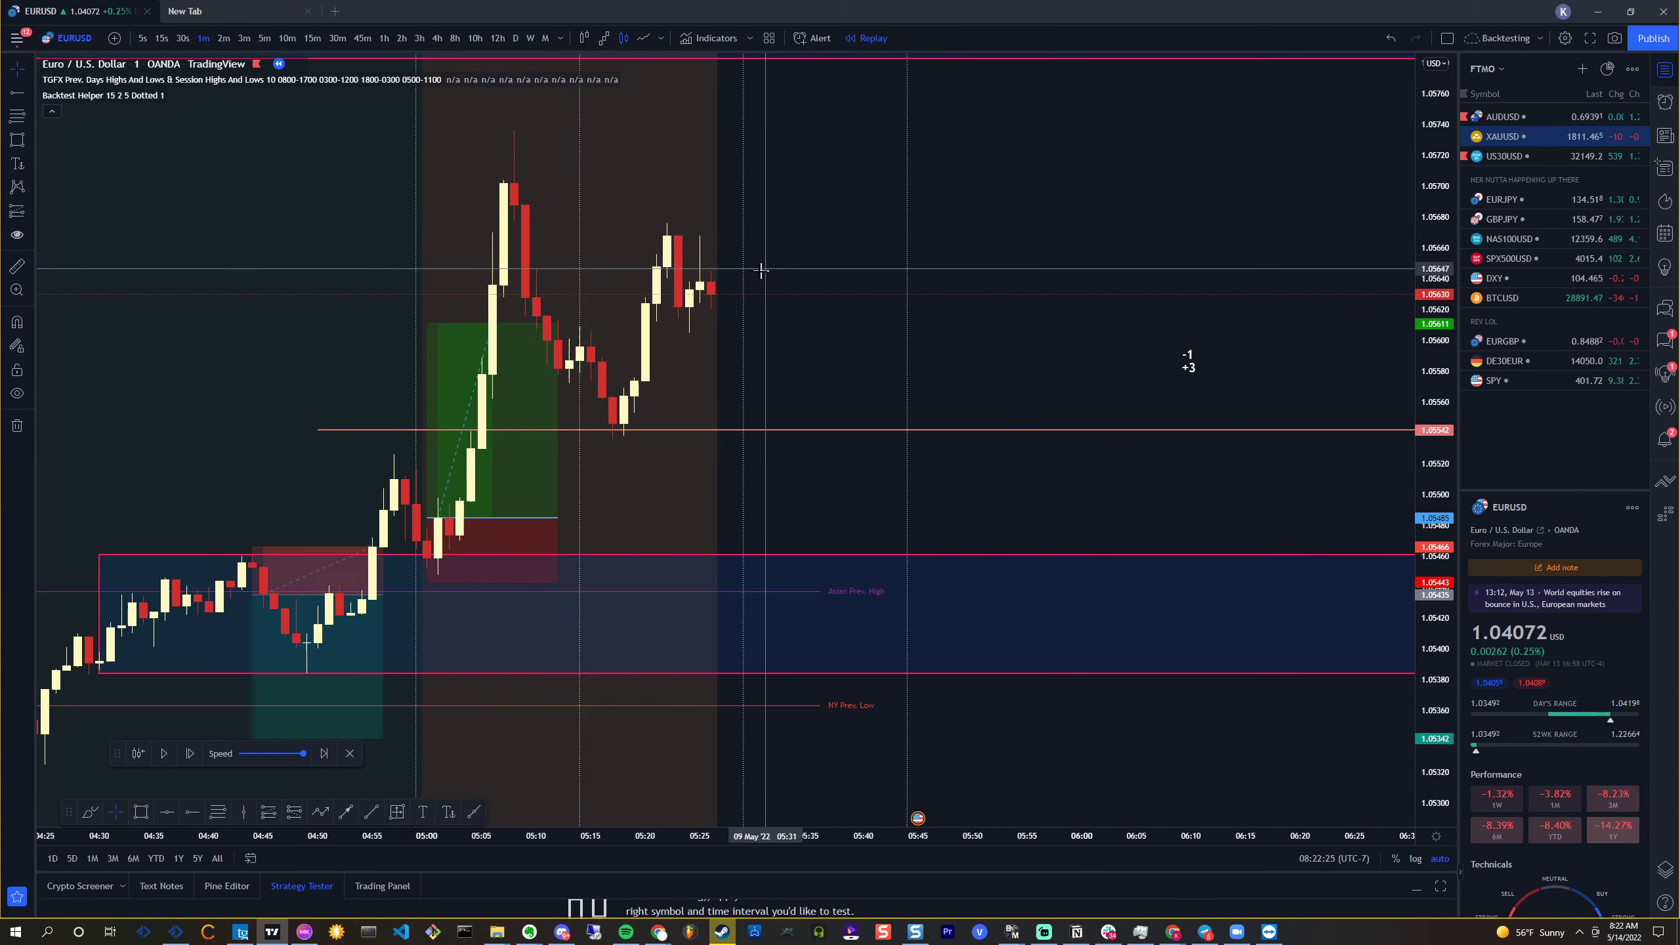
Advance the 1-minute replay from 05:26 to the 05:37 candle
left_click(191, 753)
left_click(192, 753)
left_click(192, 754)
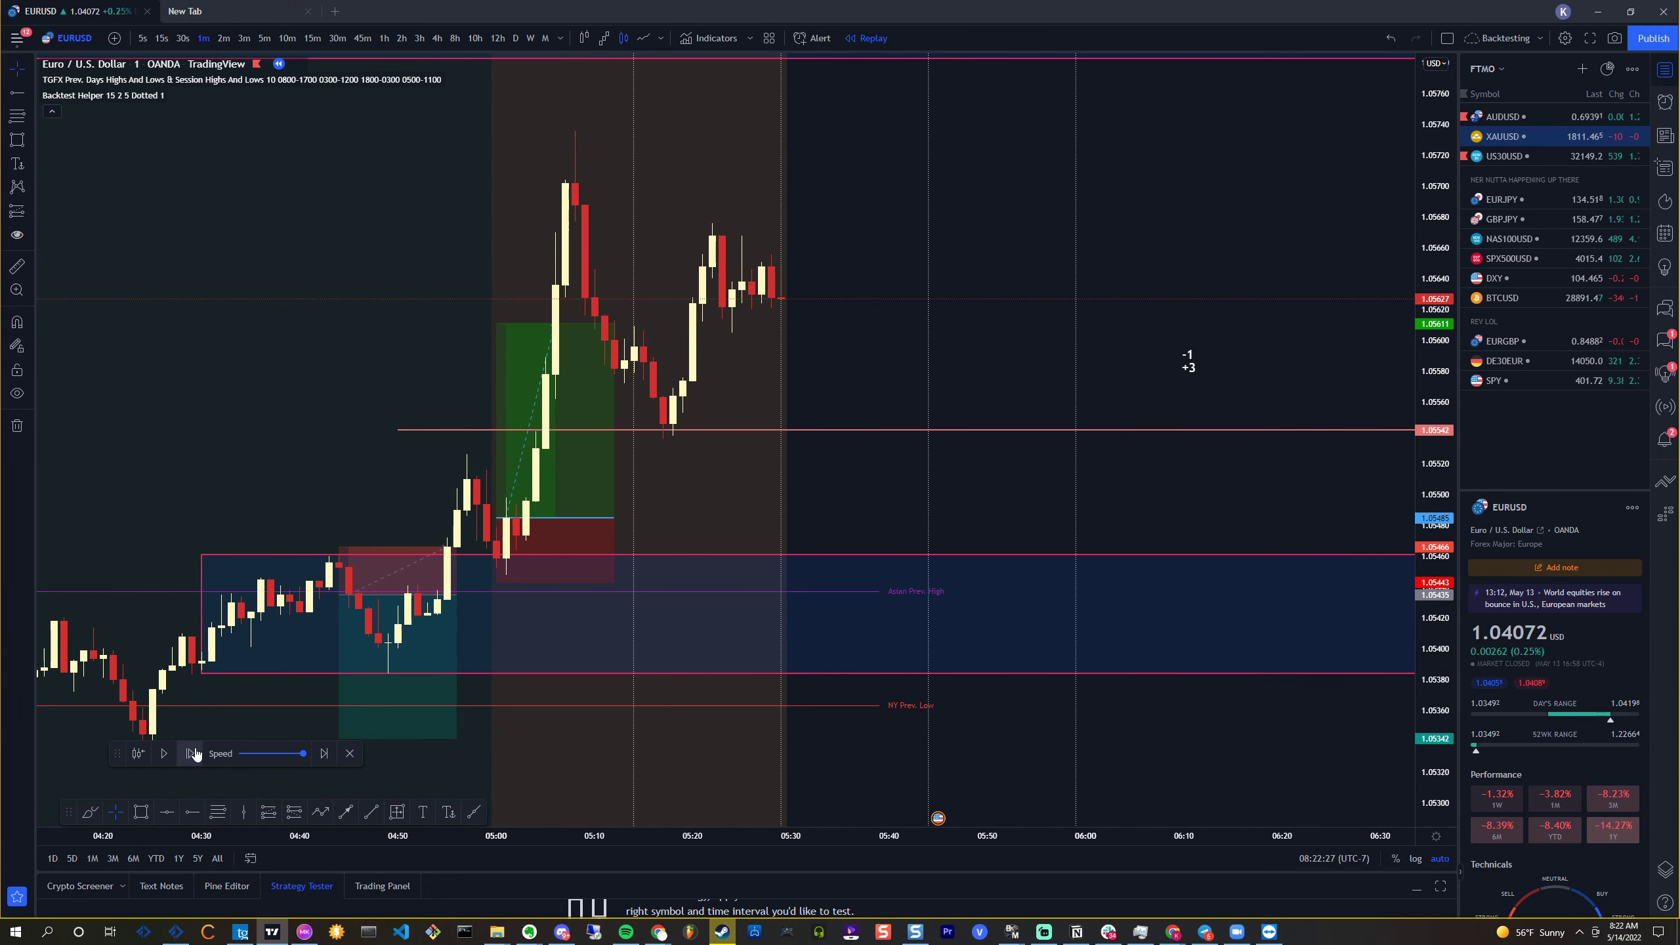
left_click(192, 754)
left_click(191, 753)
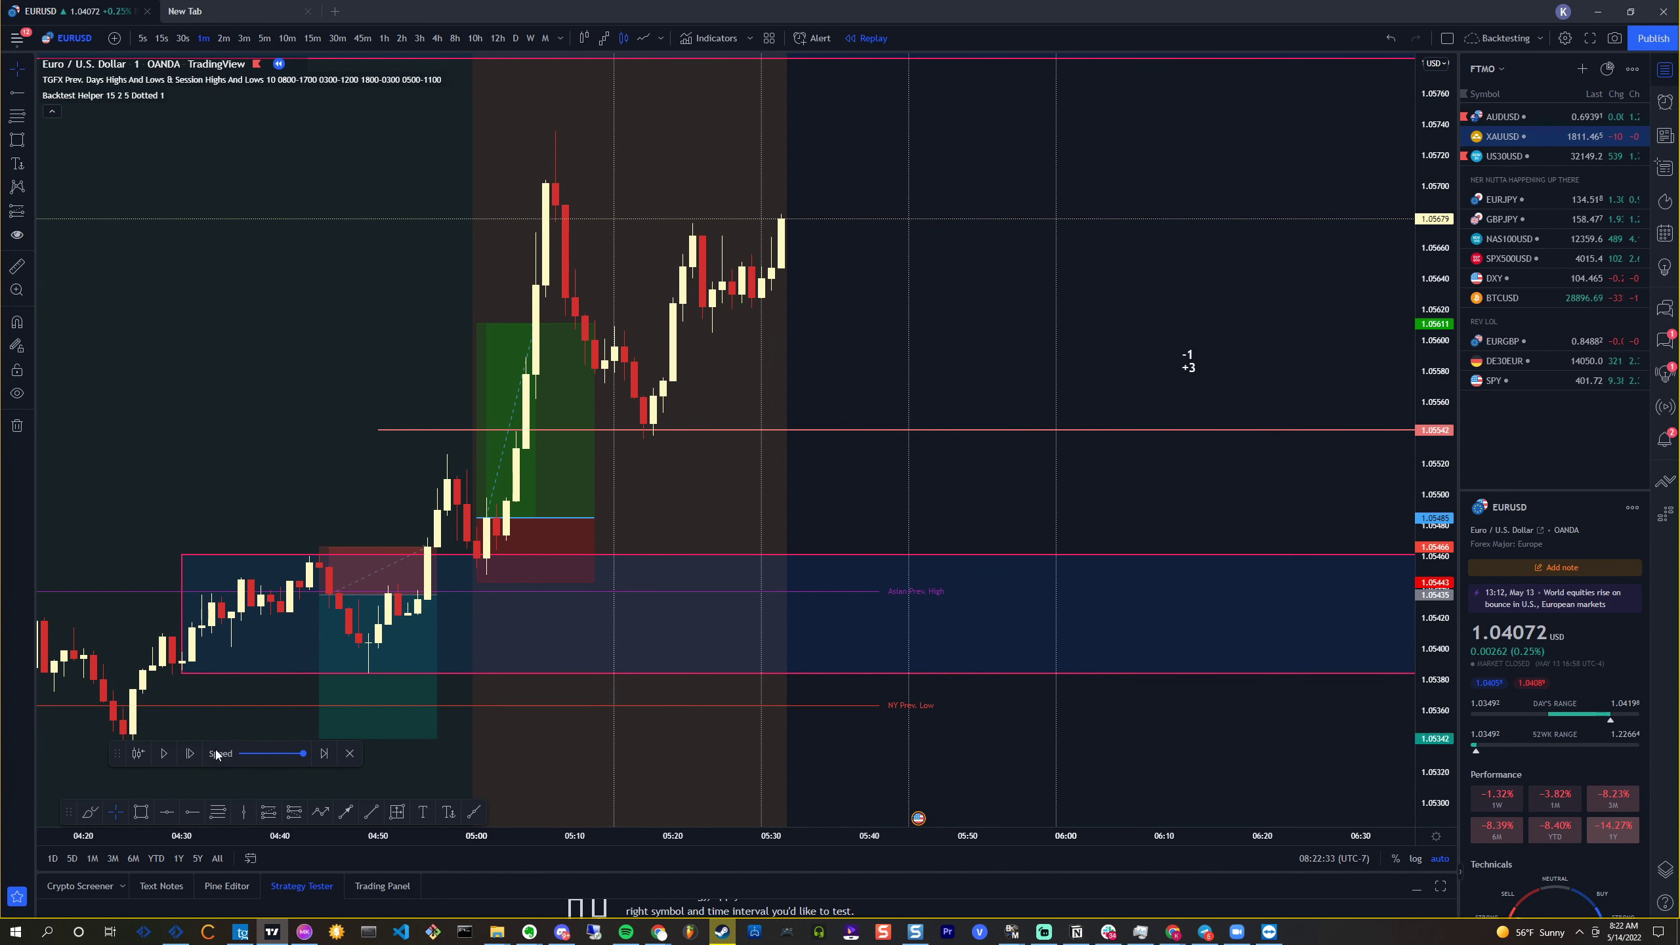
left_click(192, 755)
left_click(192, 755)
left_click(192, 754)
left_click(192, 754)
left_click(192, 755)
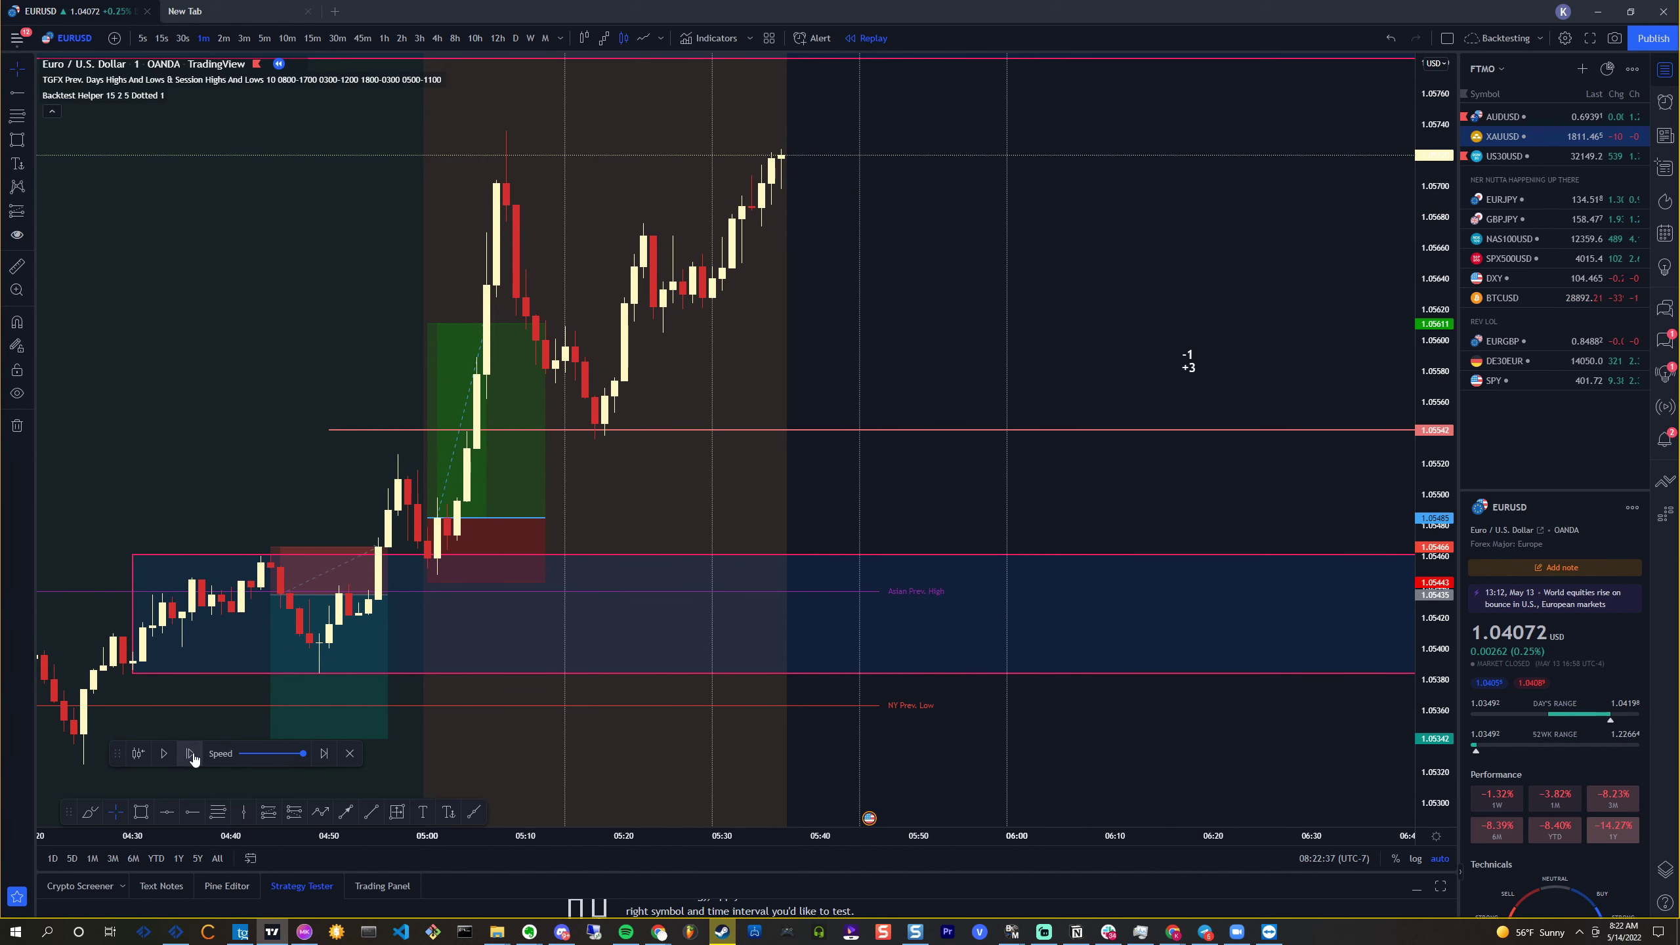
left_click(191, 755)
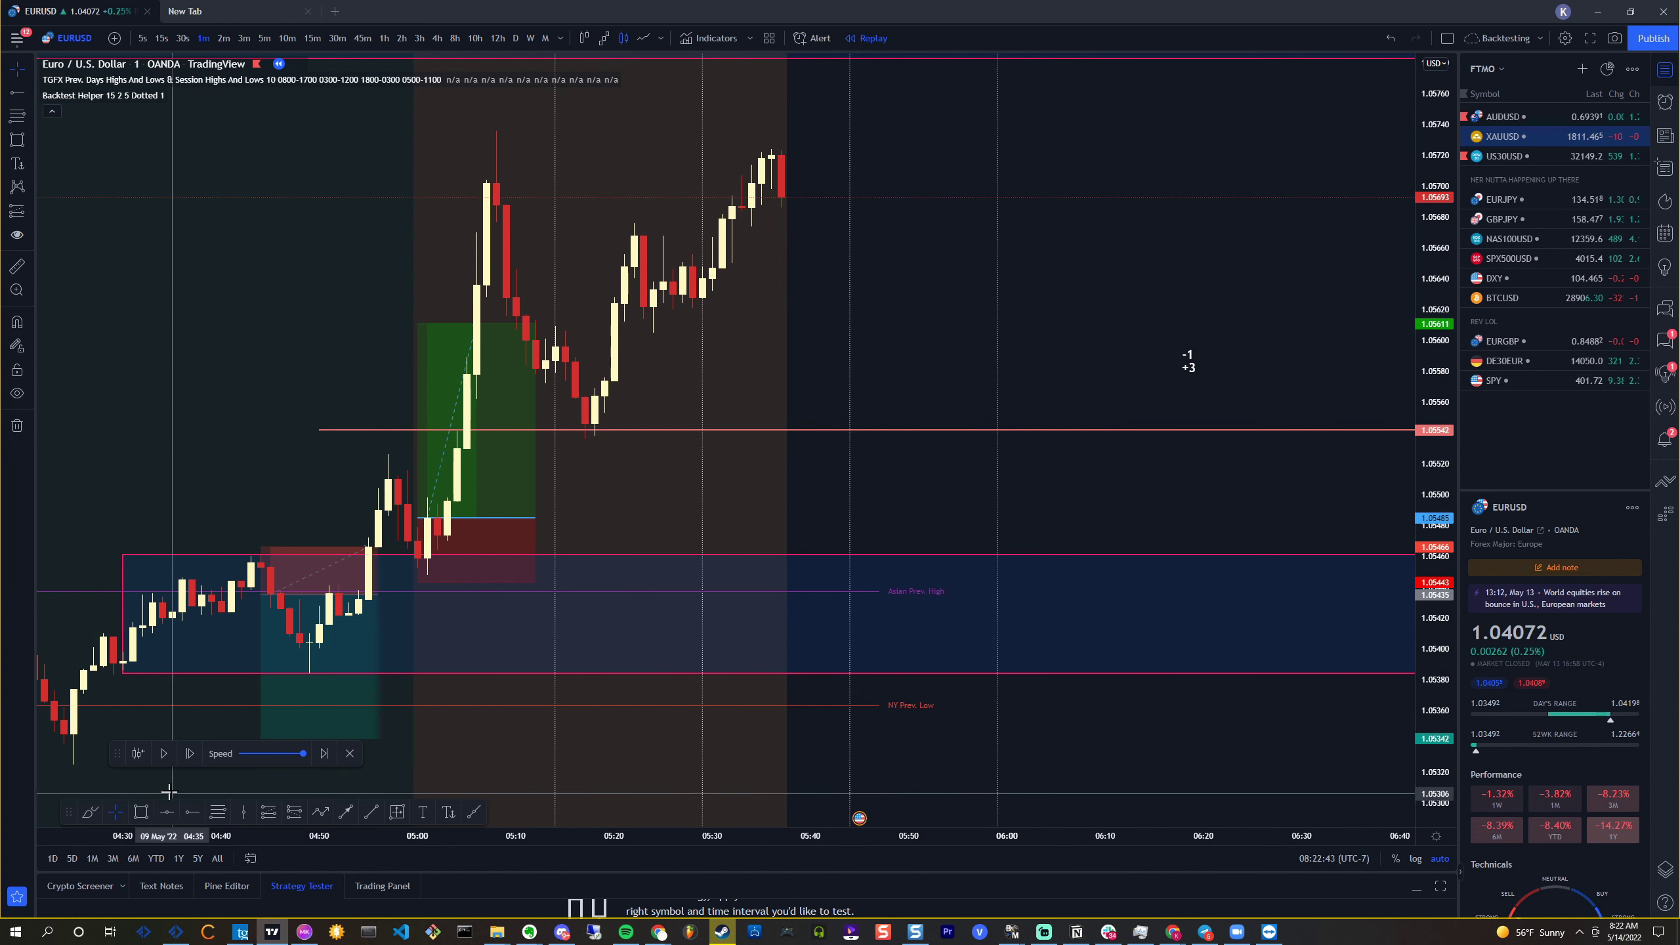
Step the 1-minute replay forward five candles to 05:42
left_click(196, 753)
left_click(196, 754)
left_click(195, 754)
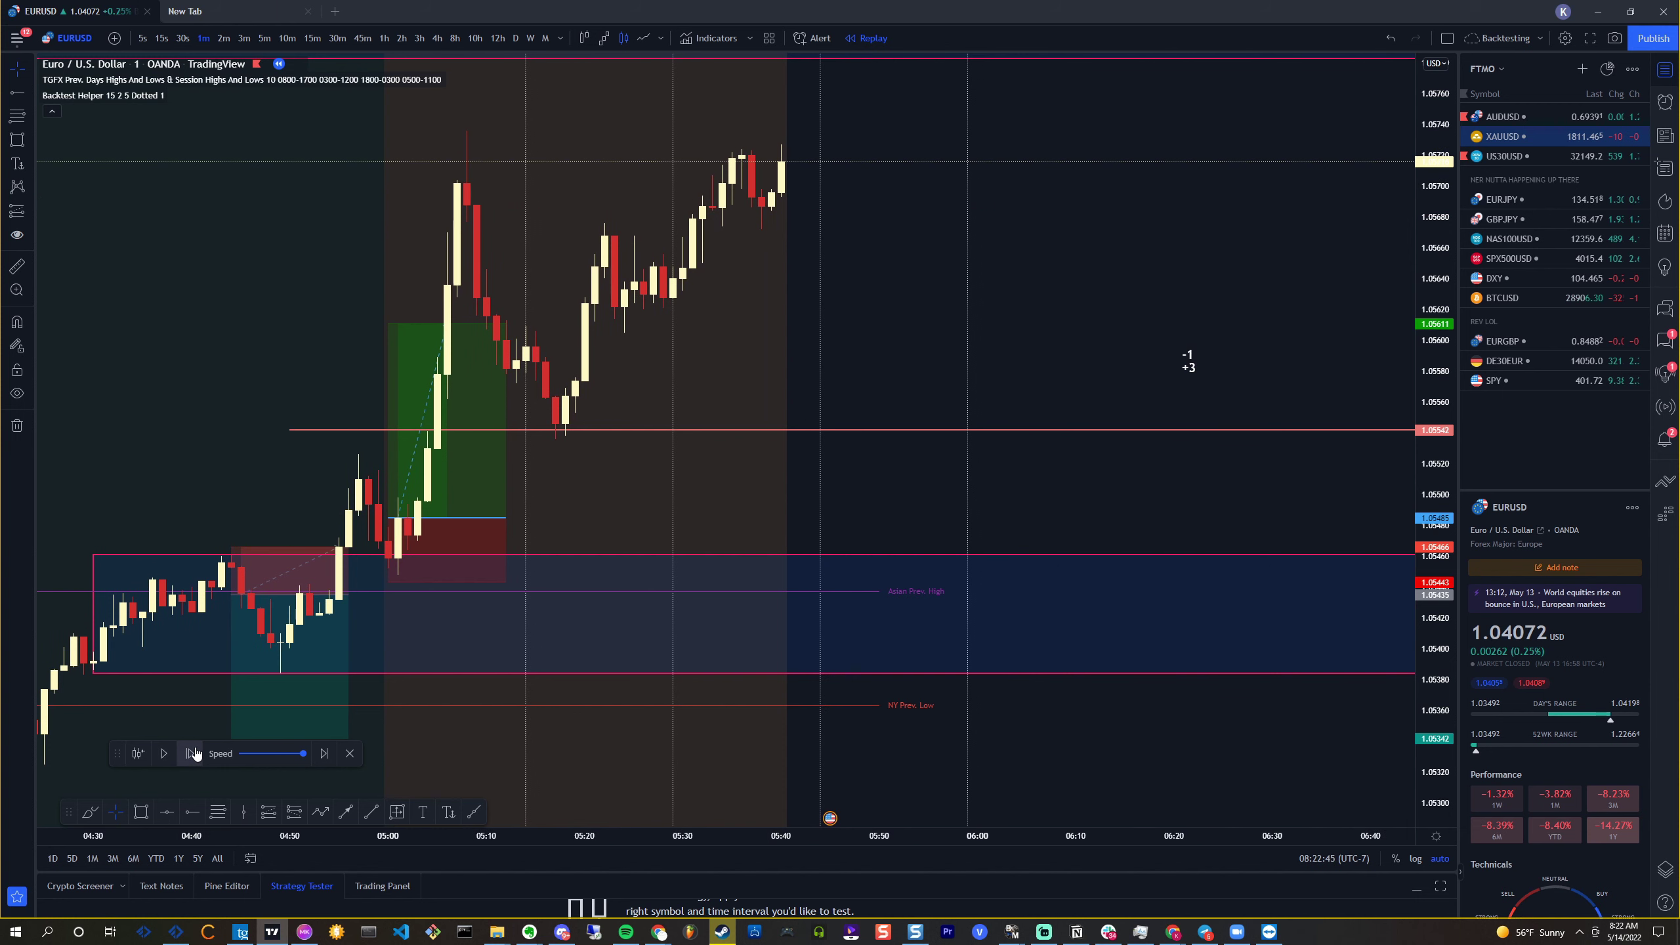
left_click(194, 753)
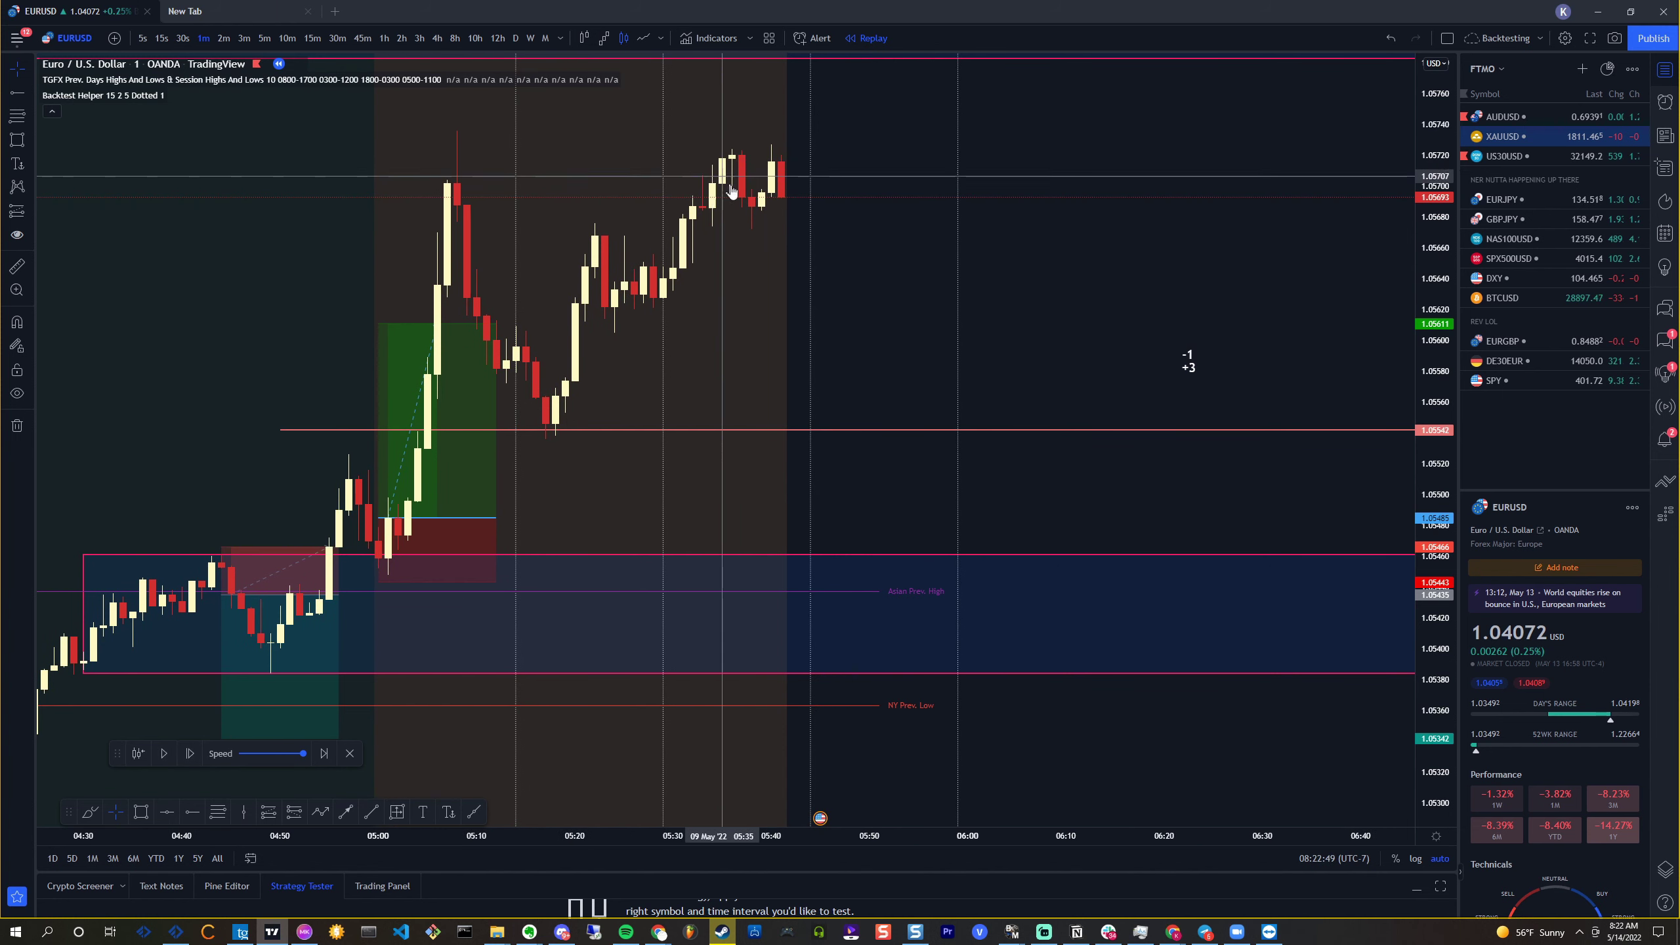
left_click(190, 754)
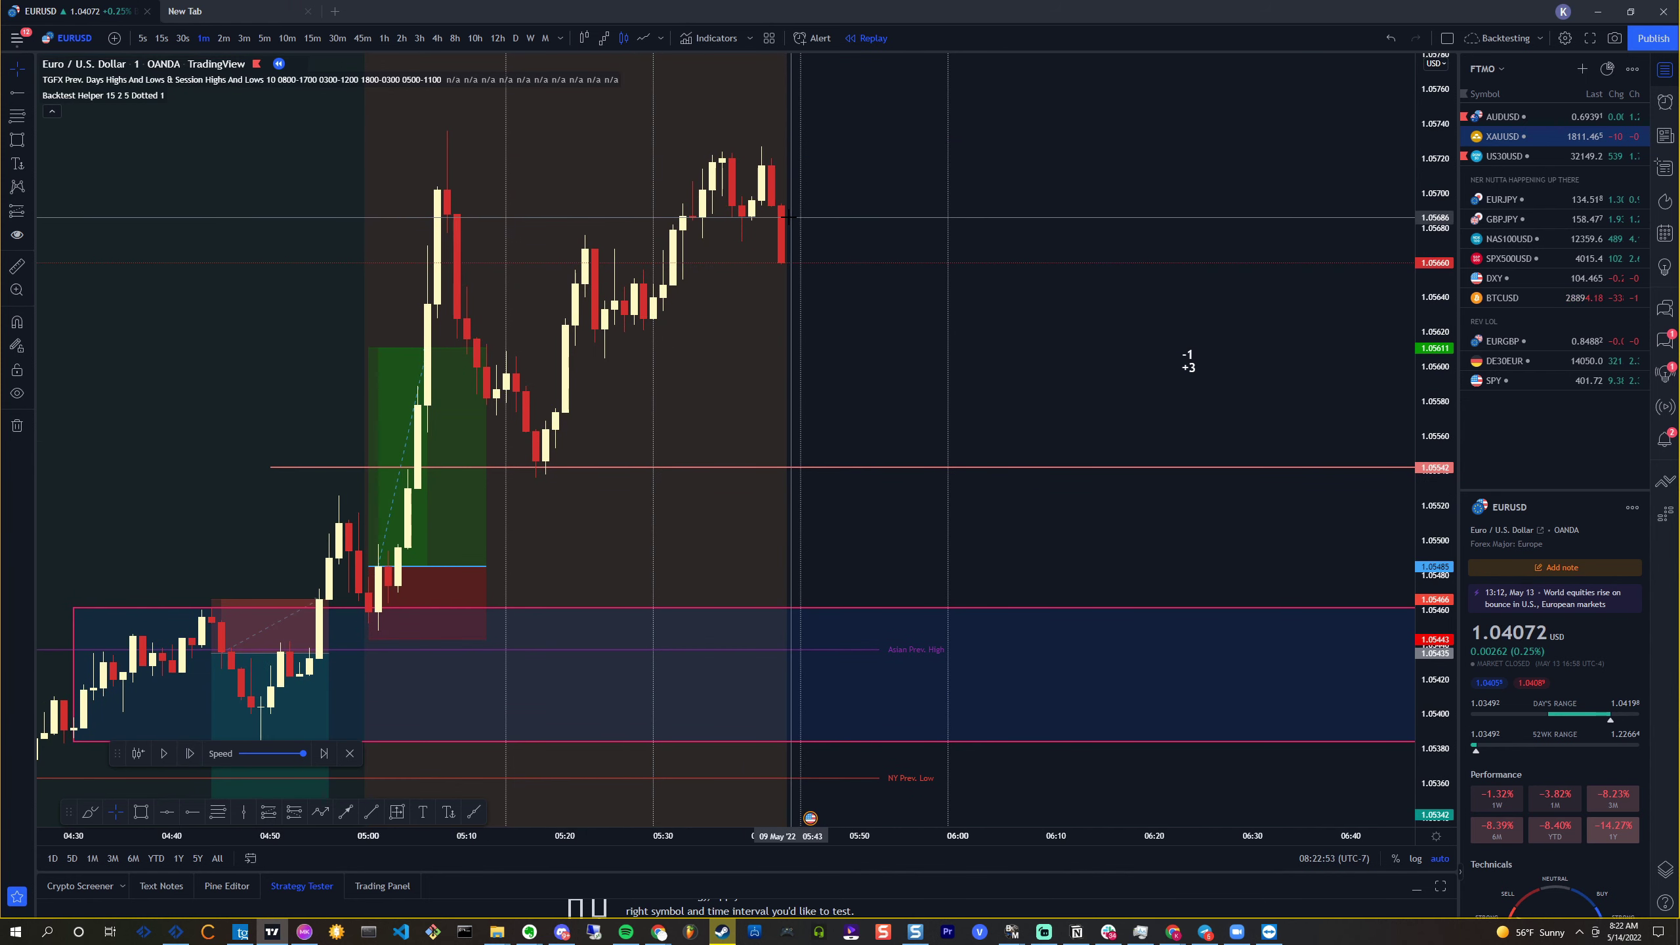
Continue the 1-minute replay candle by candle to 05:59
left_click(189, 754)
left_click(190, 753)
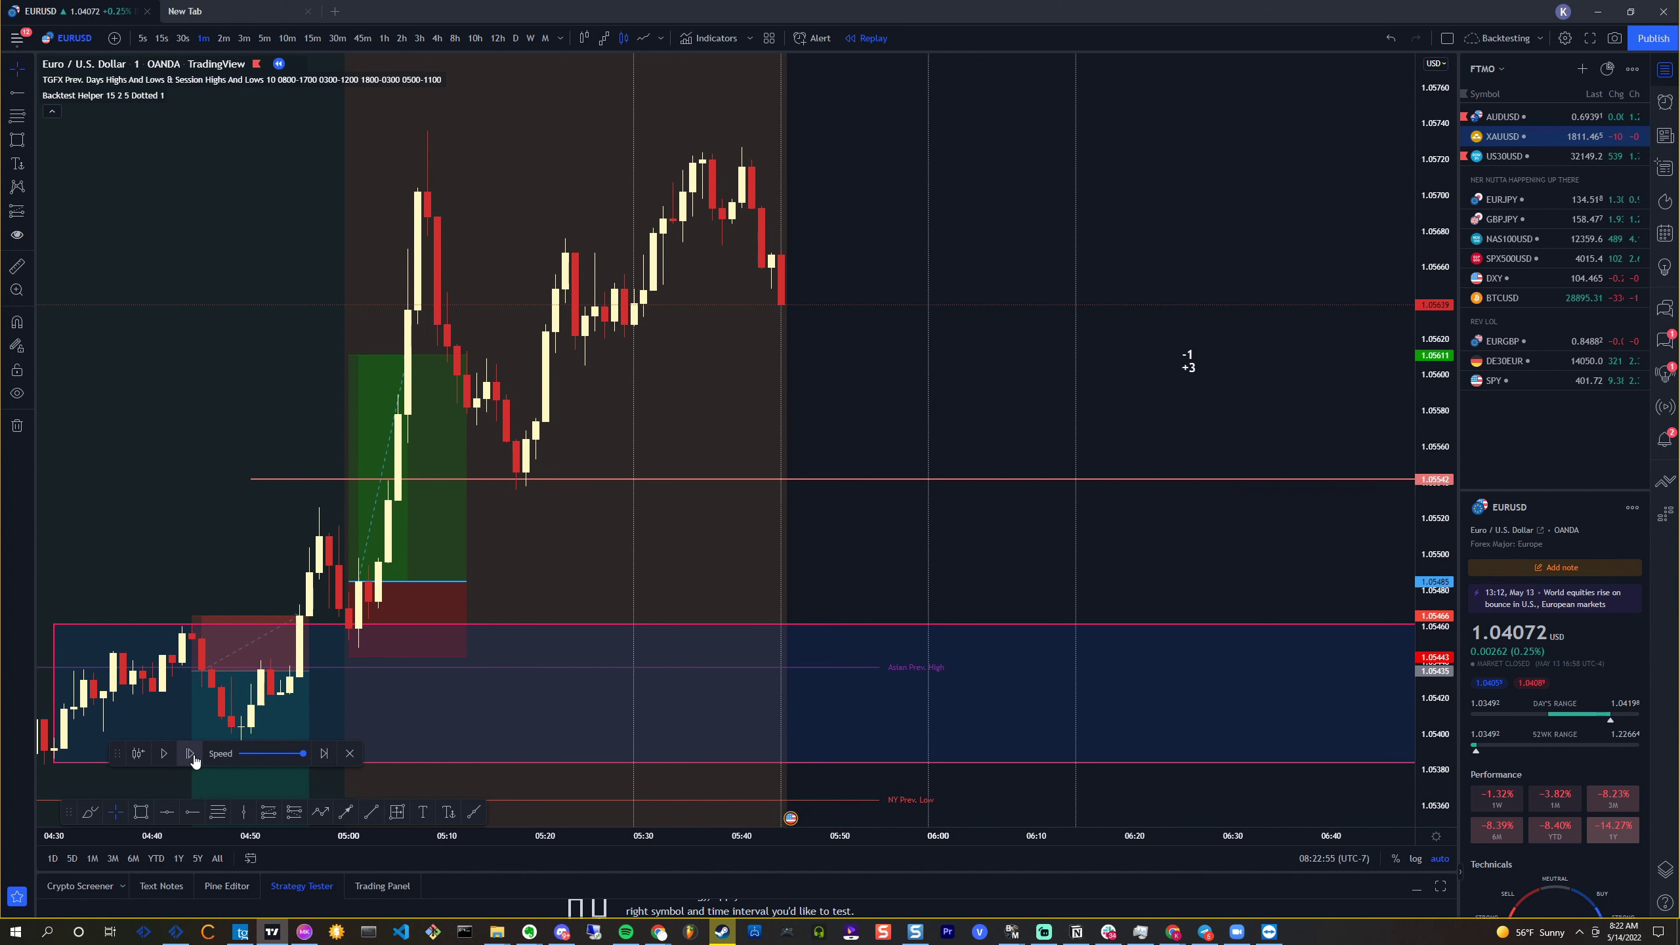
left_click(193, 759)
left_click(193, 758)
left_click(195, 760)
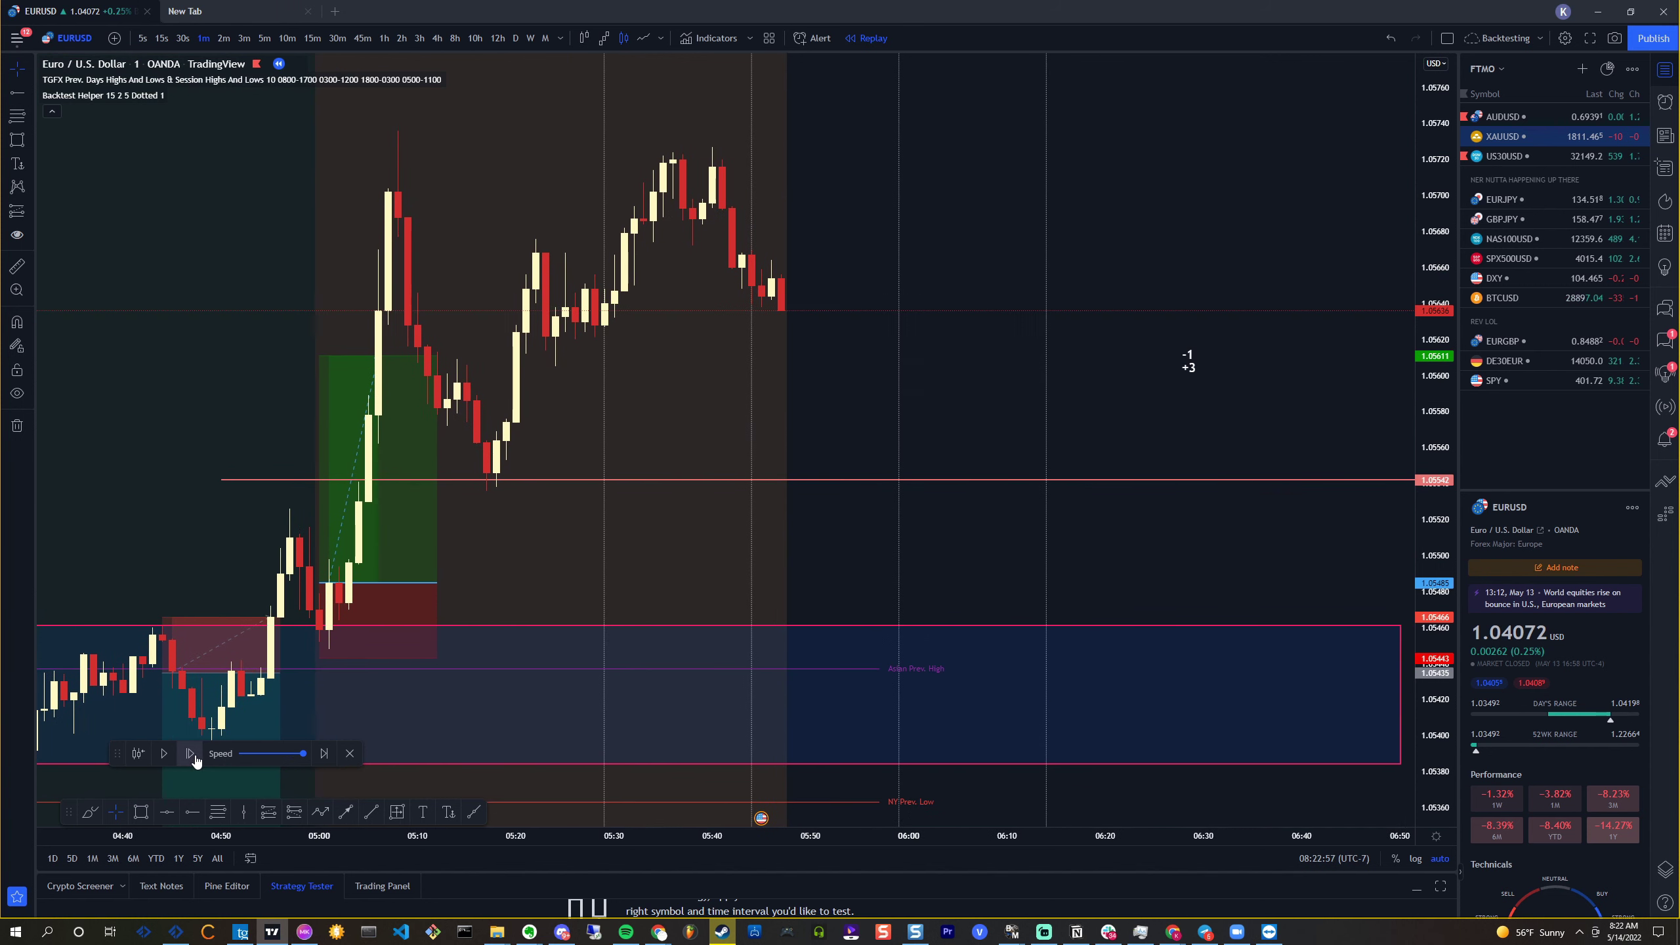
left_click(195, 761)
left_click(195, 760)
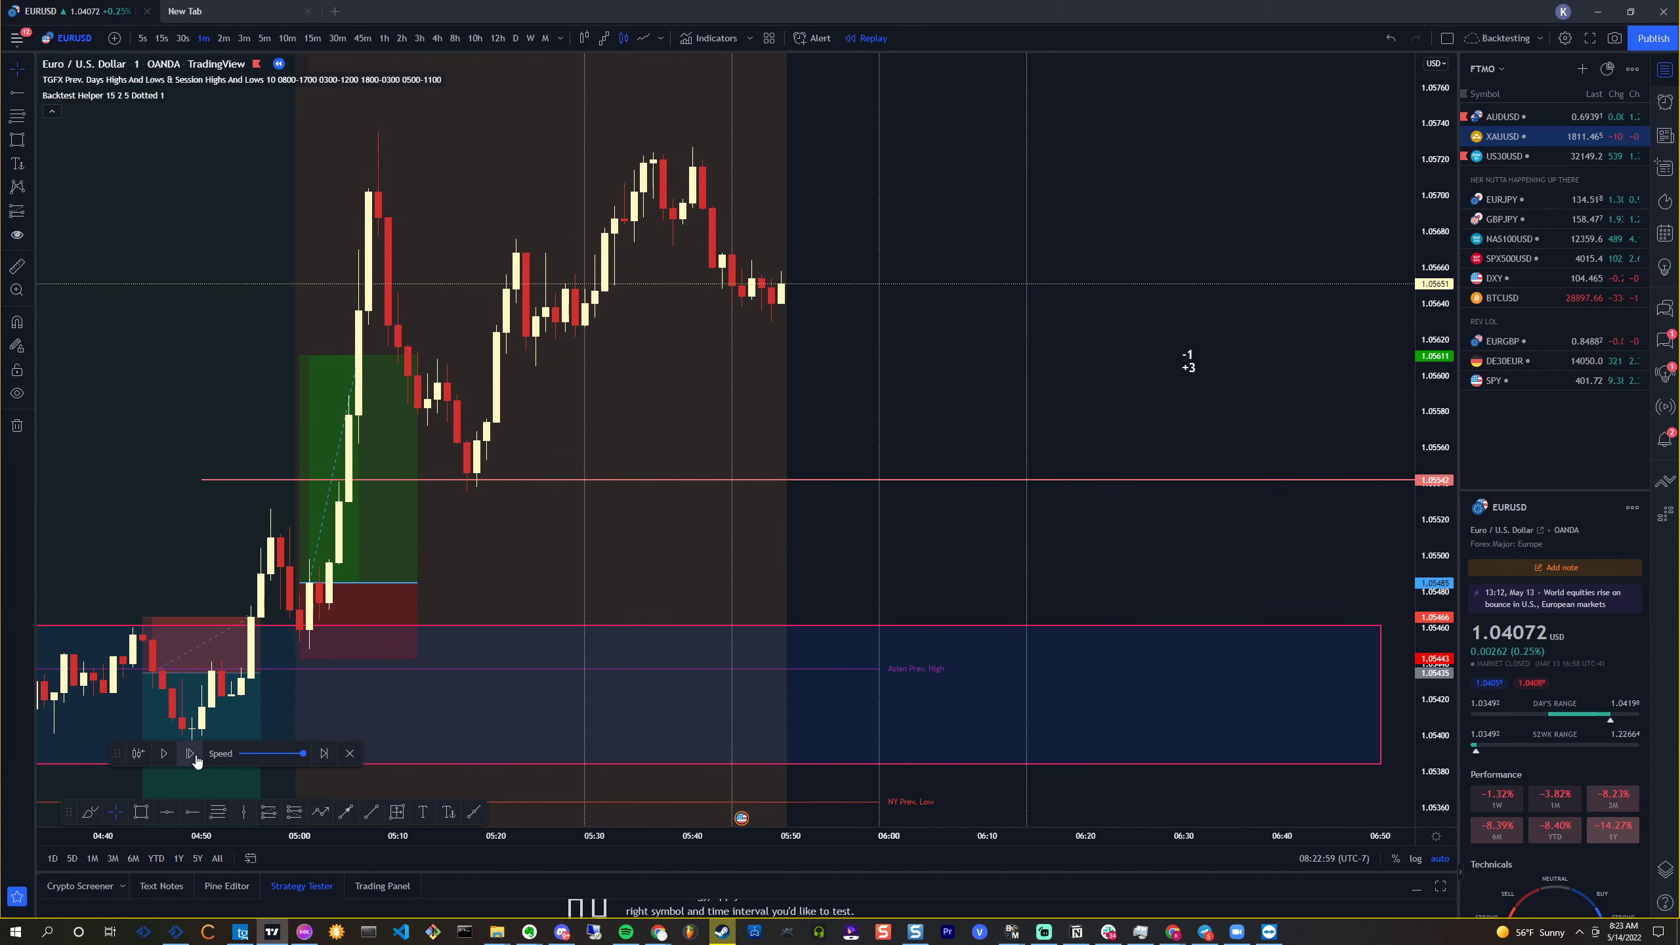
left_click(196, 760)
left_click(197, 759)
left_click(197, 760)
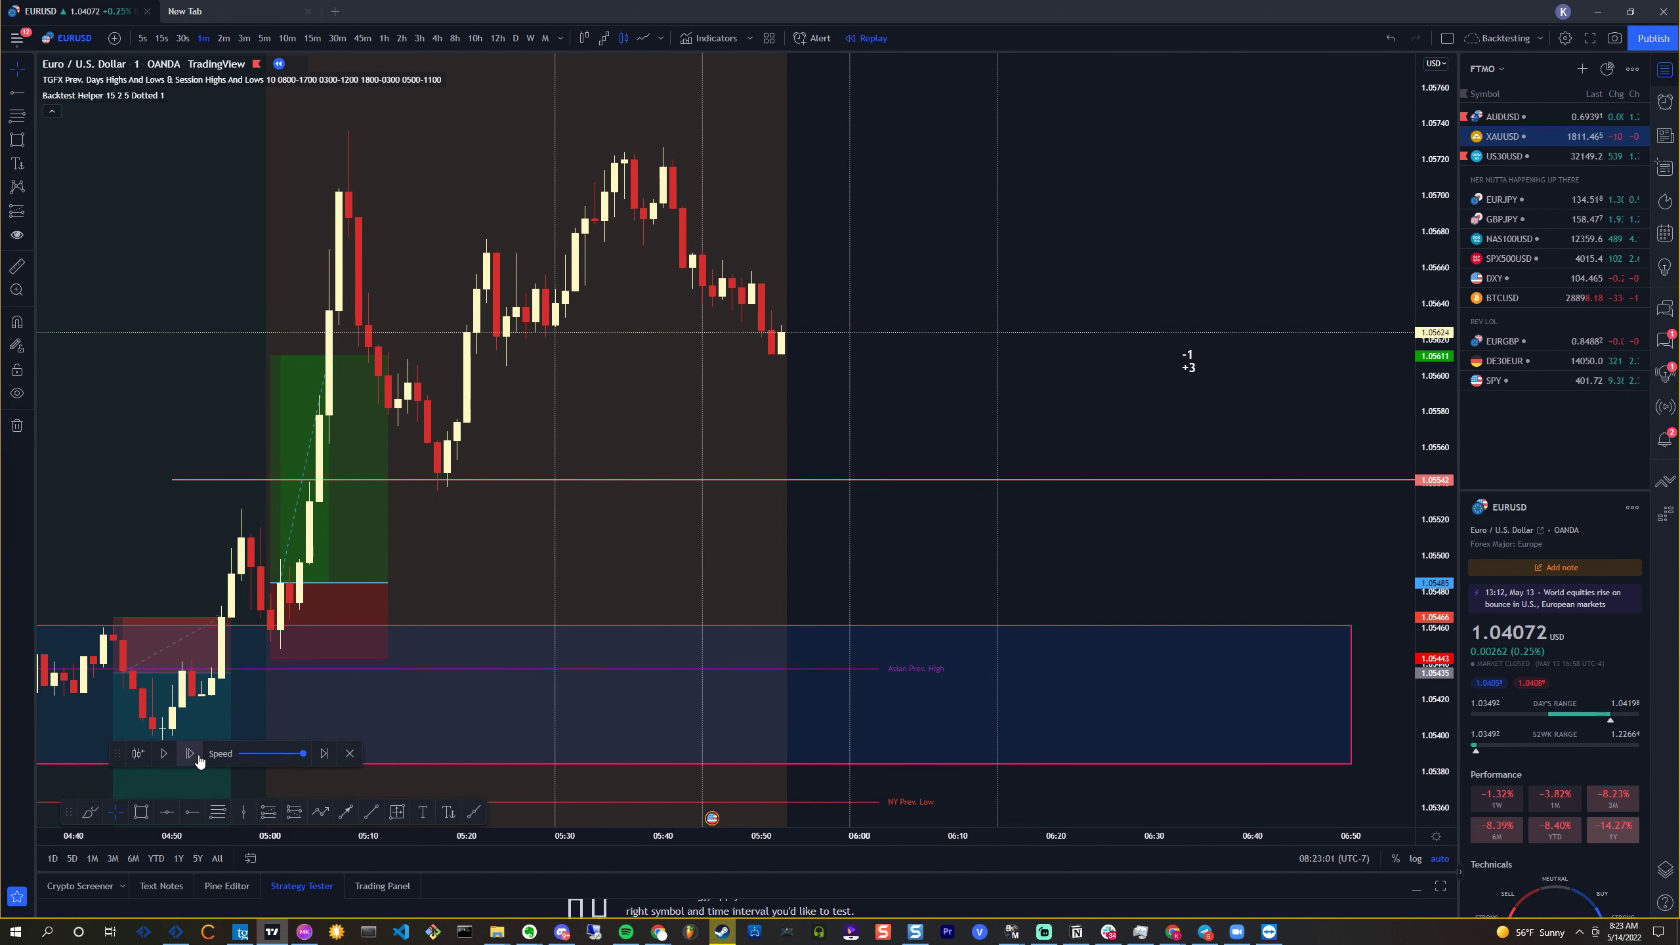
left_click(198, 760)
left_click(199, 762)
left_click(200, 762)
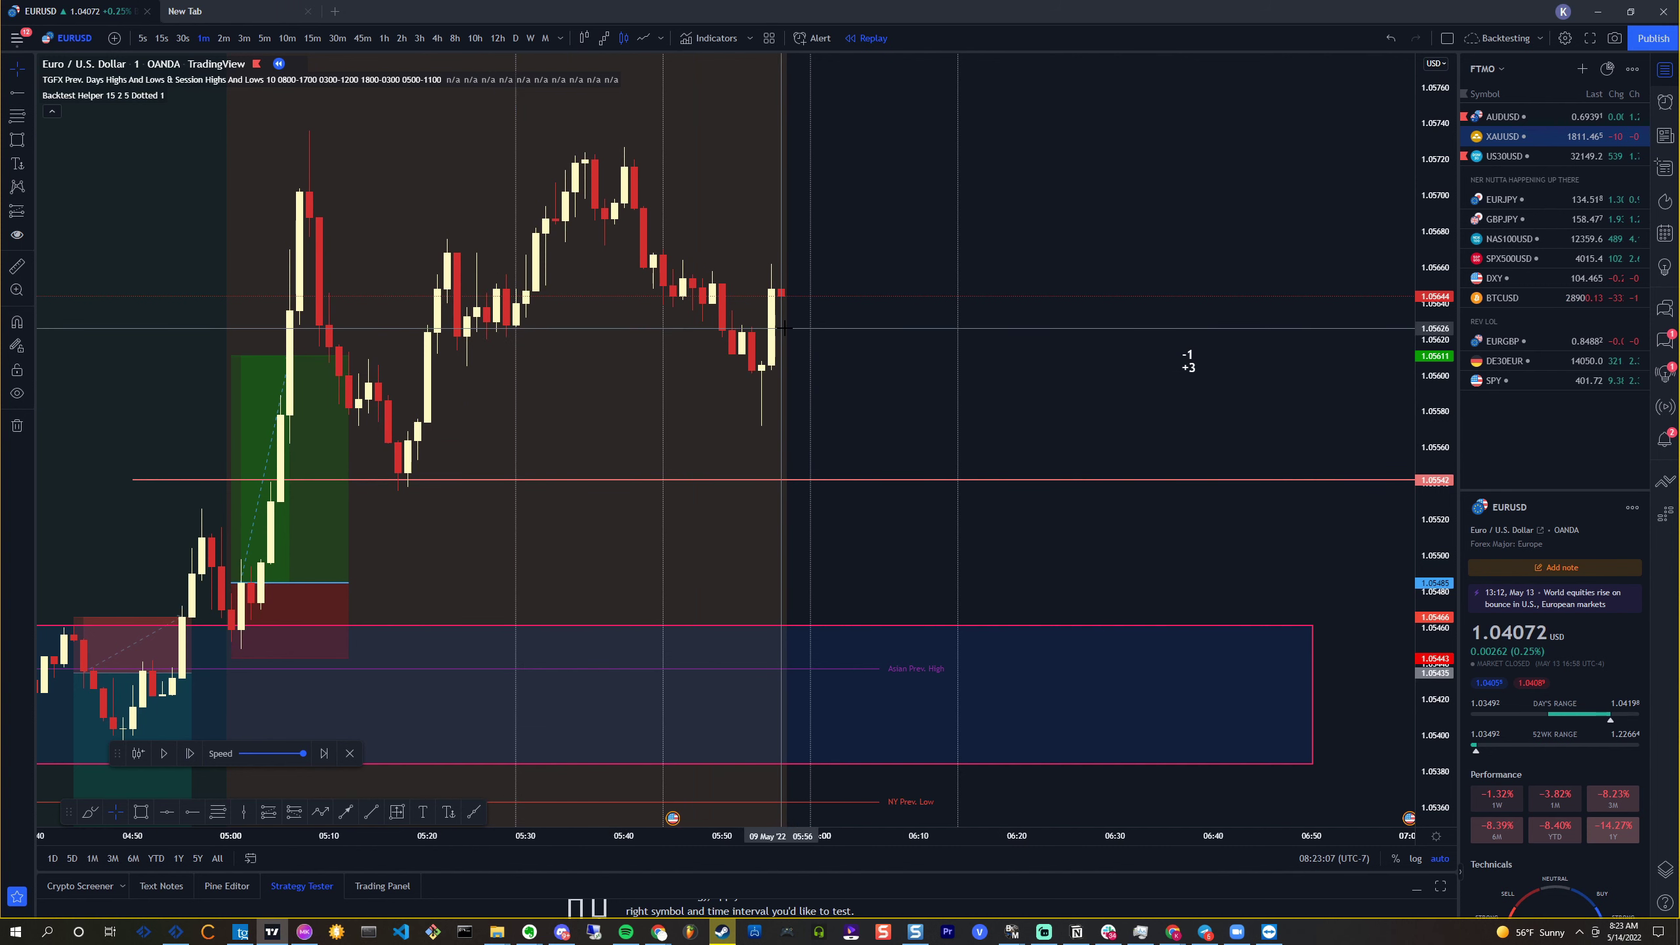
left_click(191, 758)
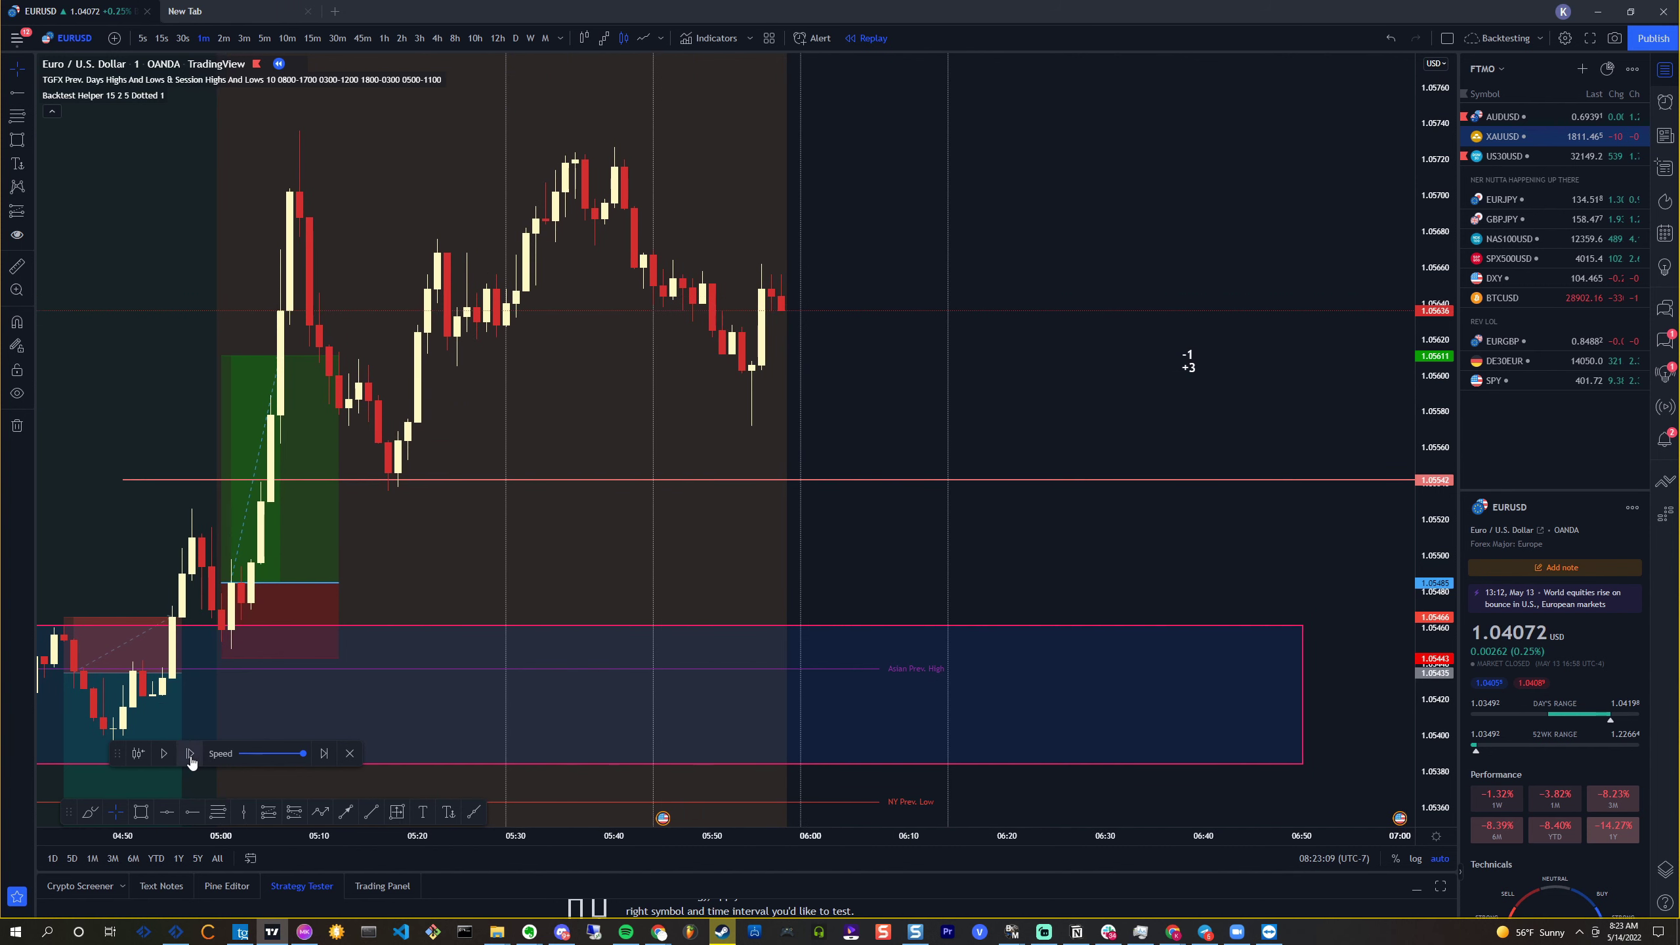
left_click(191, 759)
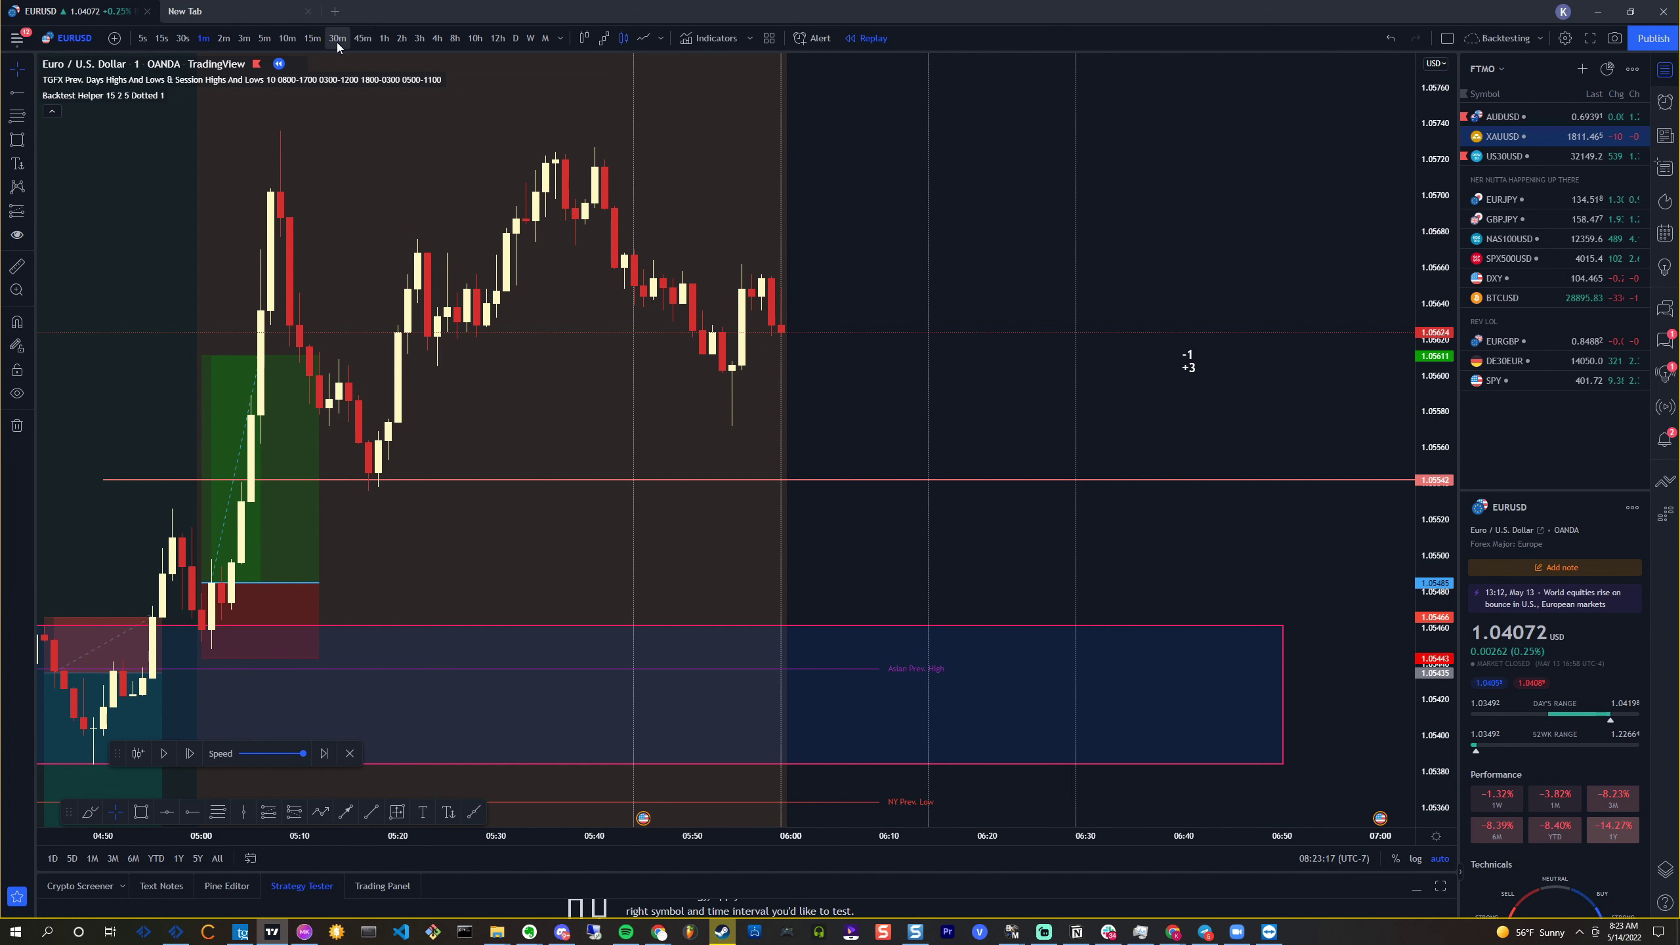
Review the price structure on the 15-minute chart and move the horizontal ray below the current price to 1.05527
left_click(314, 38)
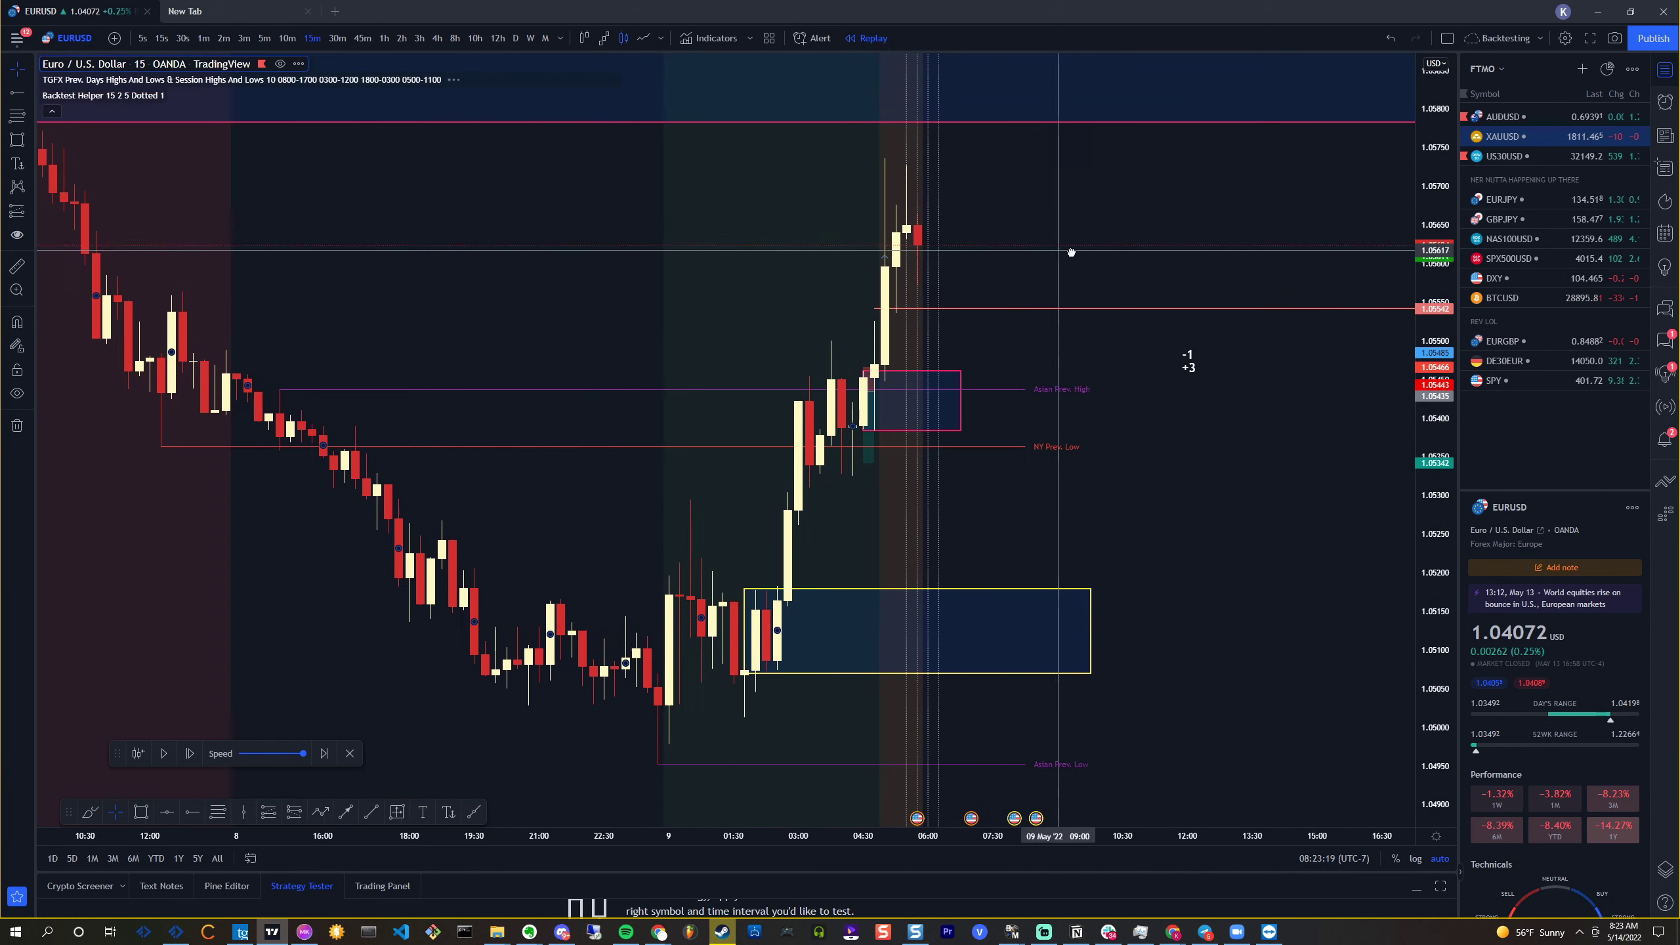
left_click_drag(1071, 252, 1080, 252)
scroll(941, 230, "up", 3)
scroll(942, 229, "down", 5)
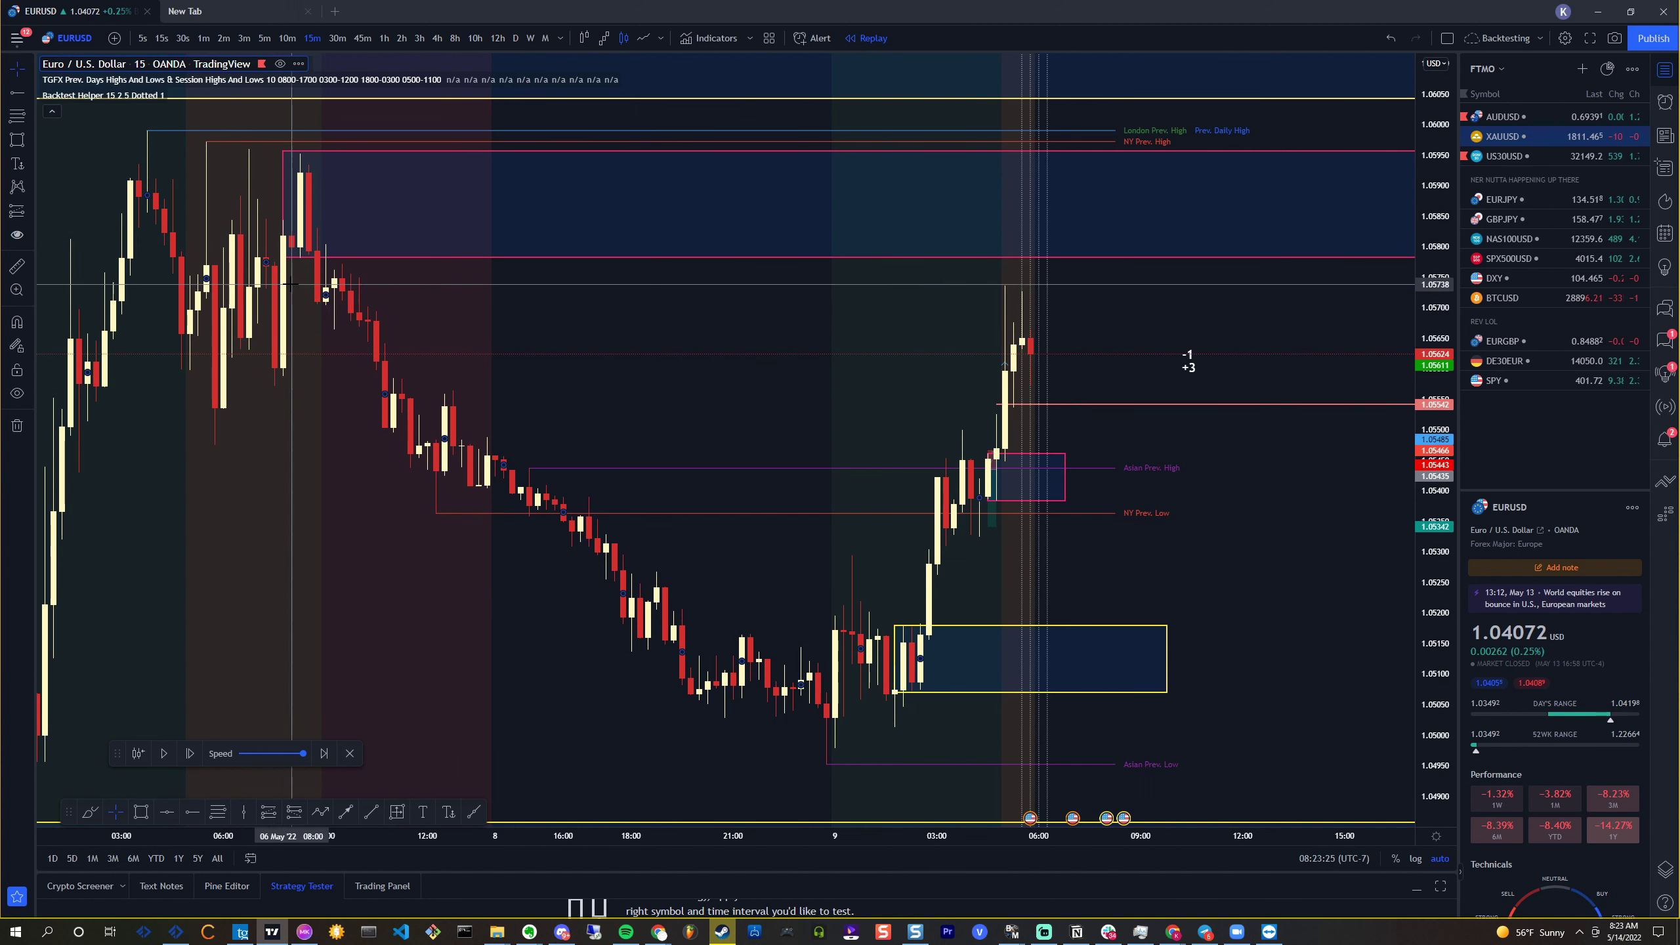
scroll(688, 344, "up", 7)
left_click_drag(686, 379, 951, 247)
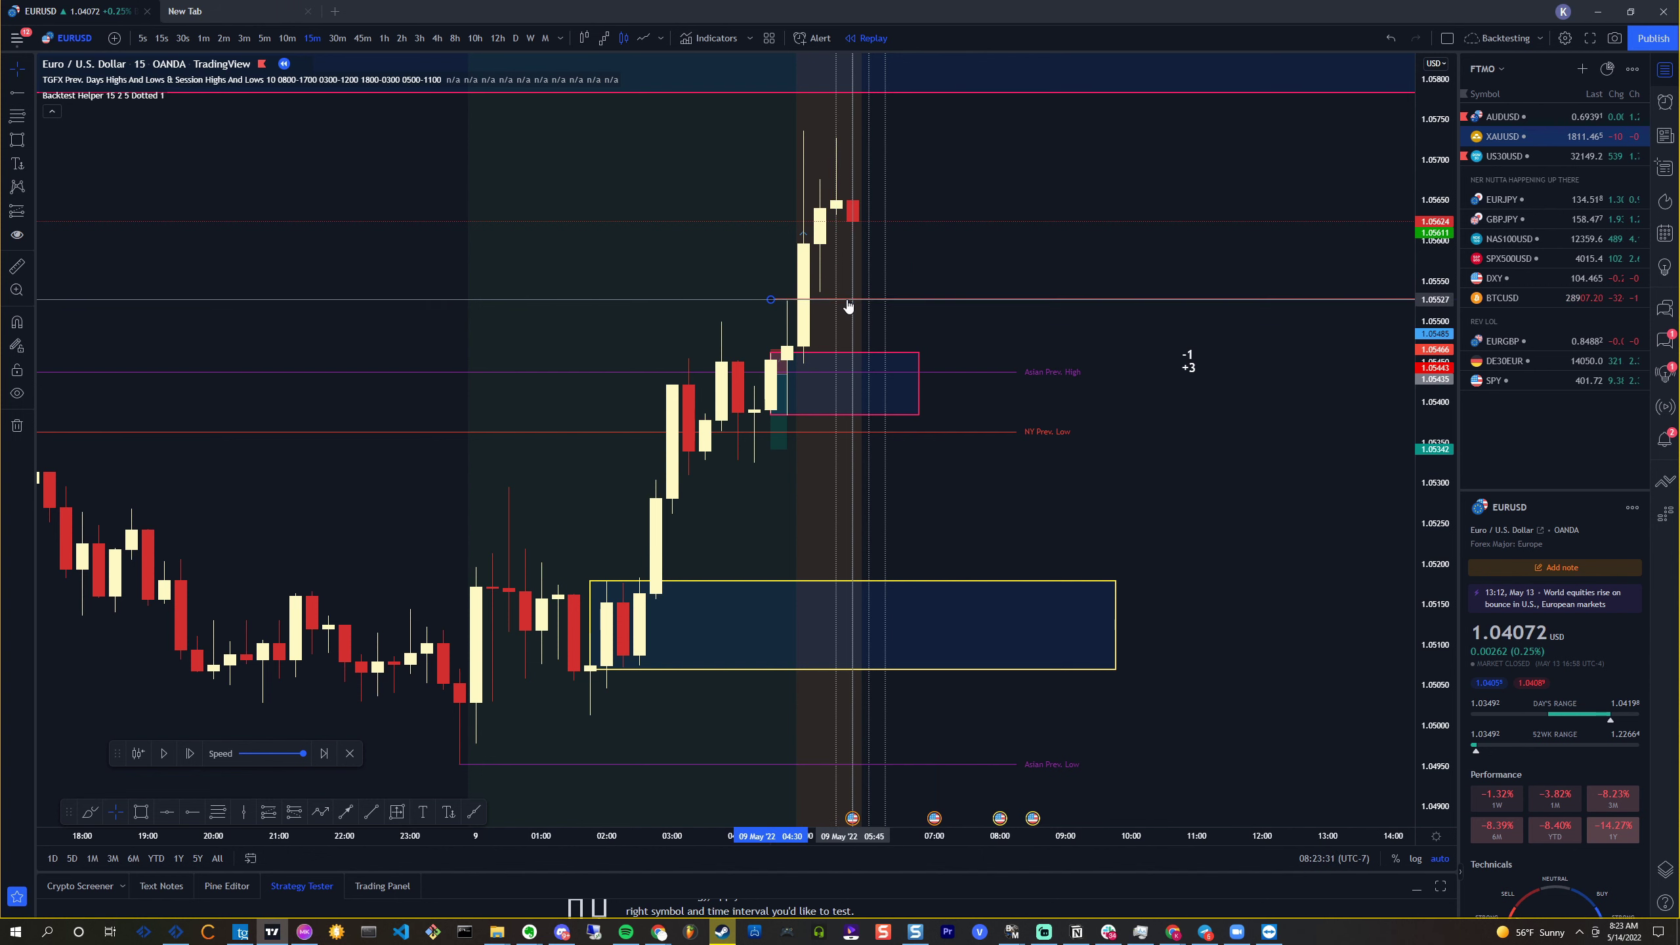
On the 5-minute chart, draw a rectangle zone from 1.05664 to 1.05631 spanning 05:40 to 06:25
left_click(264, 38)
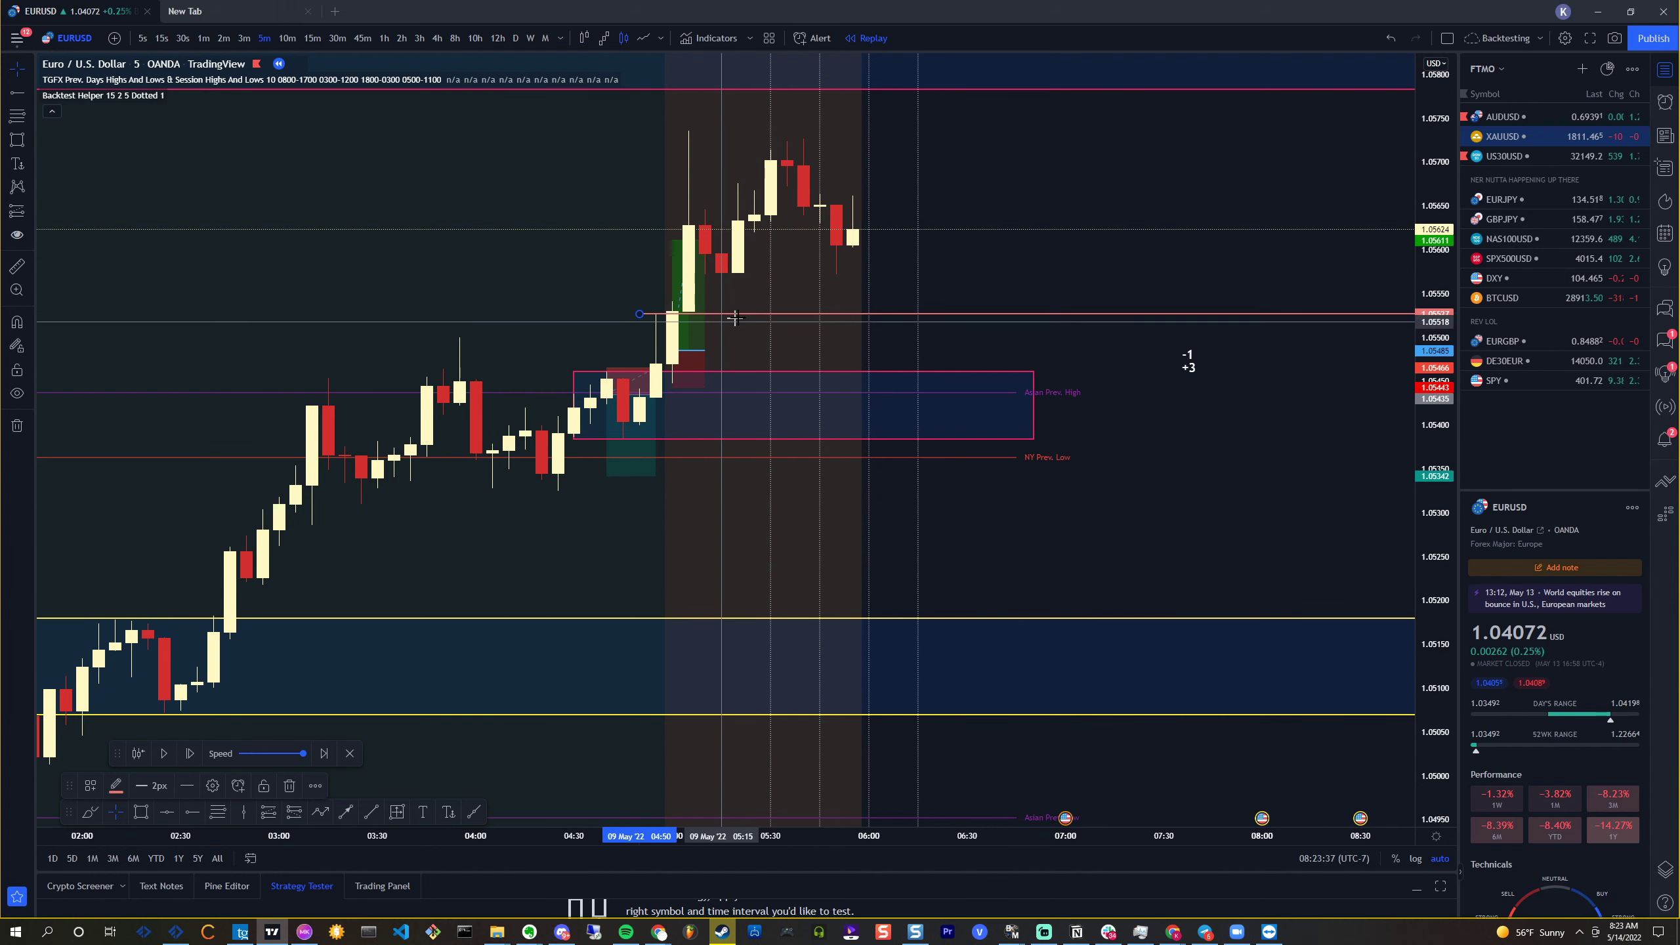
scroll(890, 278, "up", 1)
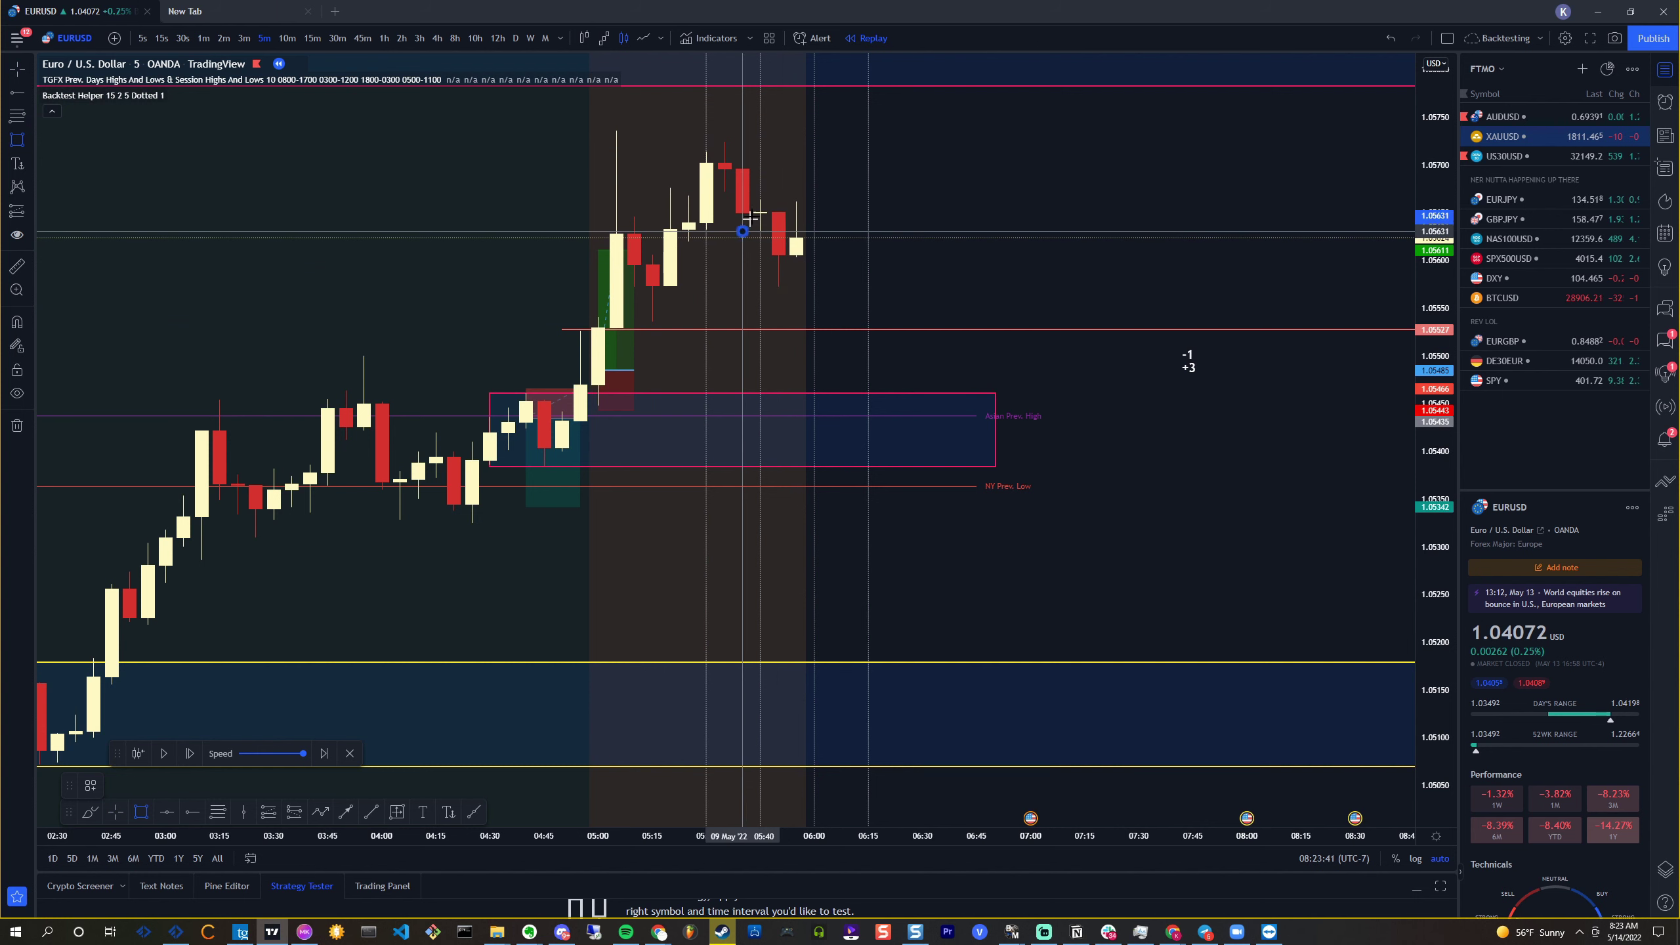
left_click_drag(743, 200, 904, 231)
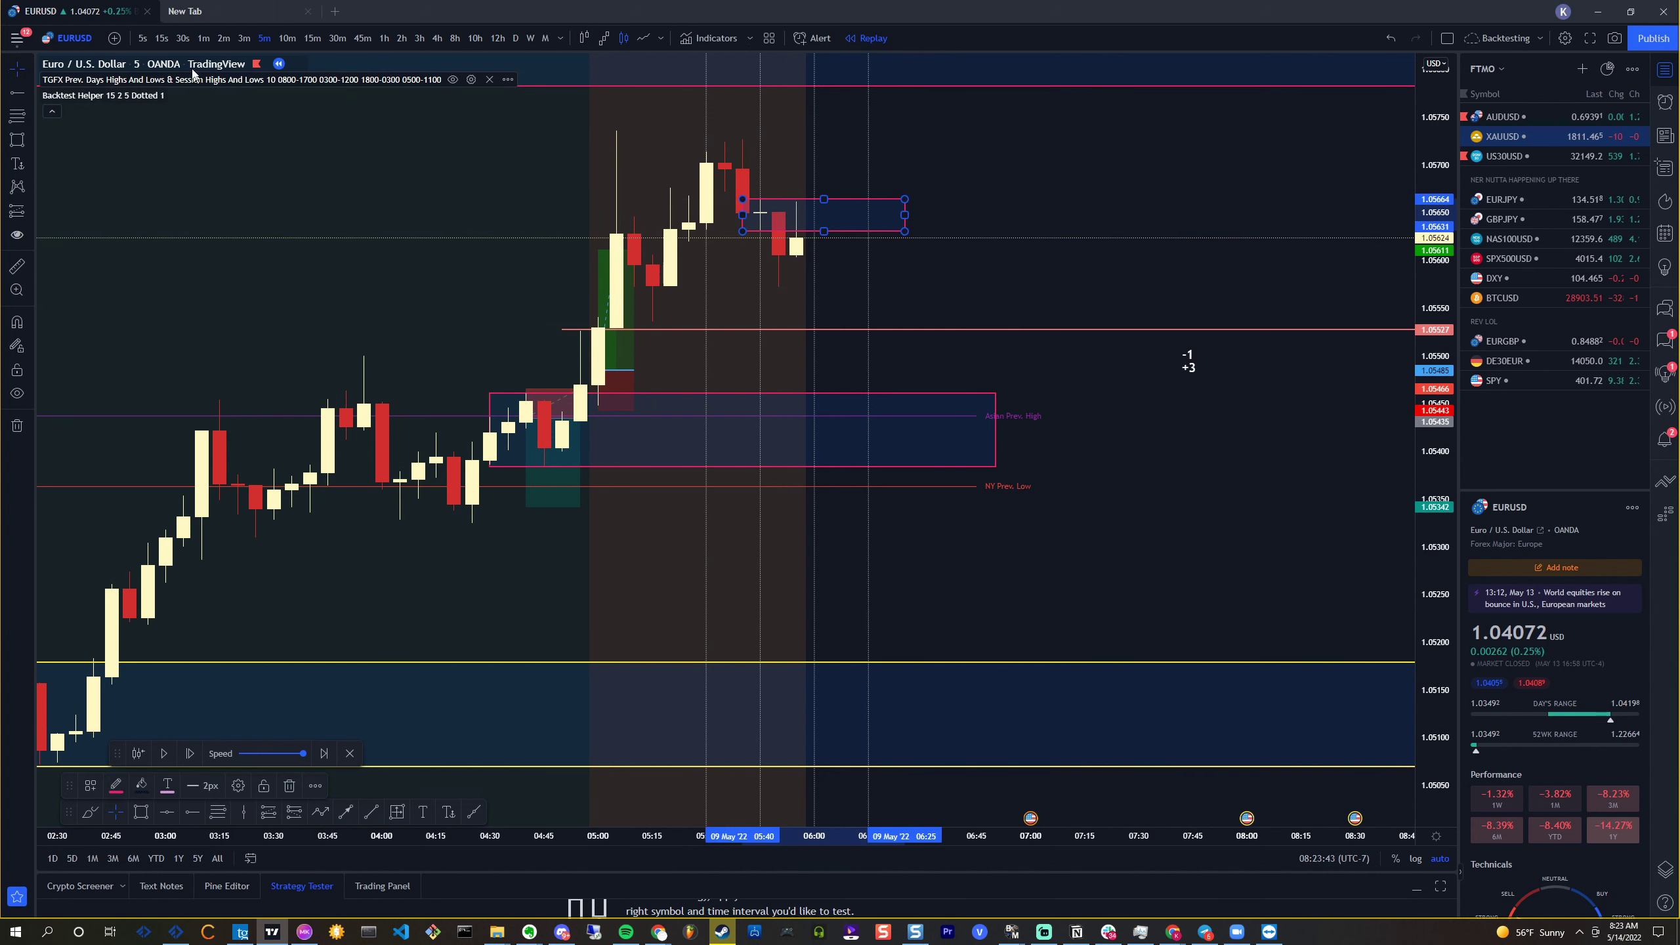
Return to the 1-minute chart and advance the replay one candle to 06:00
left_click(202, 38)
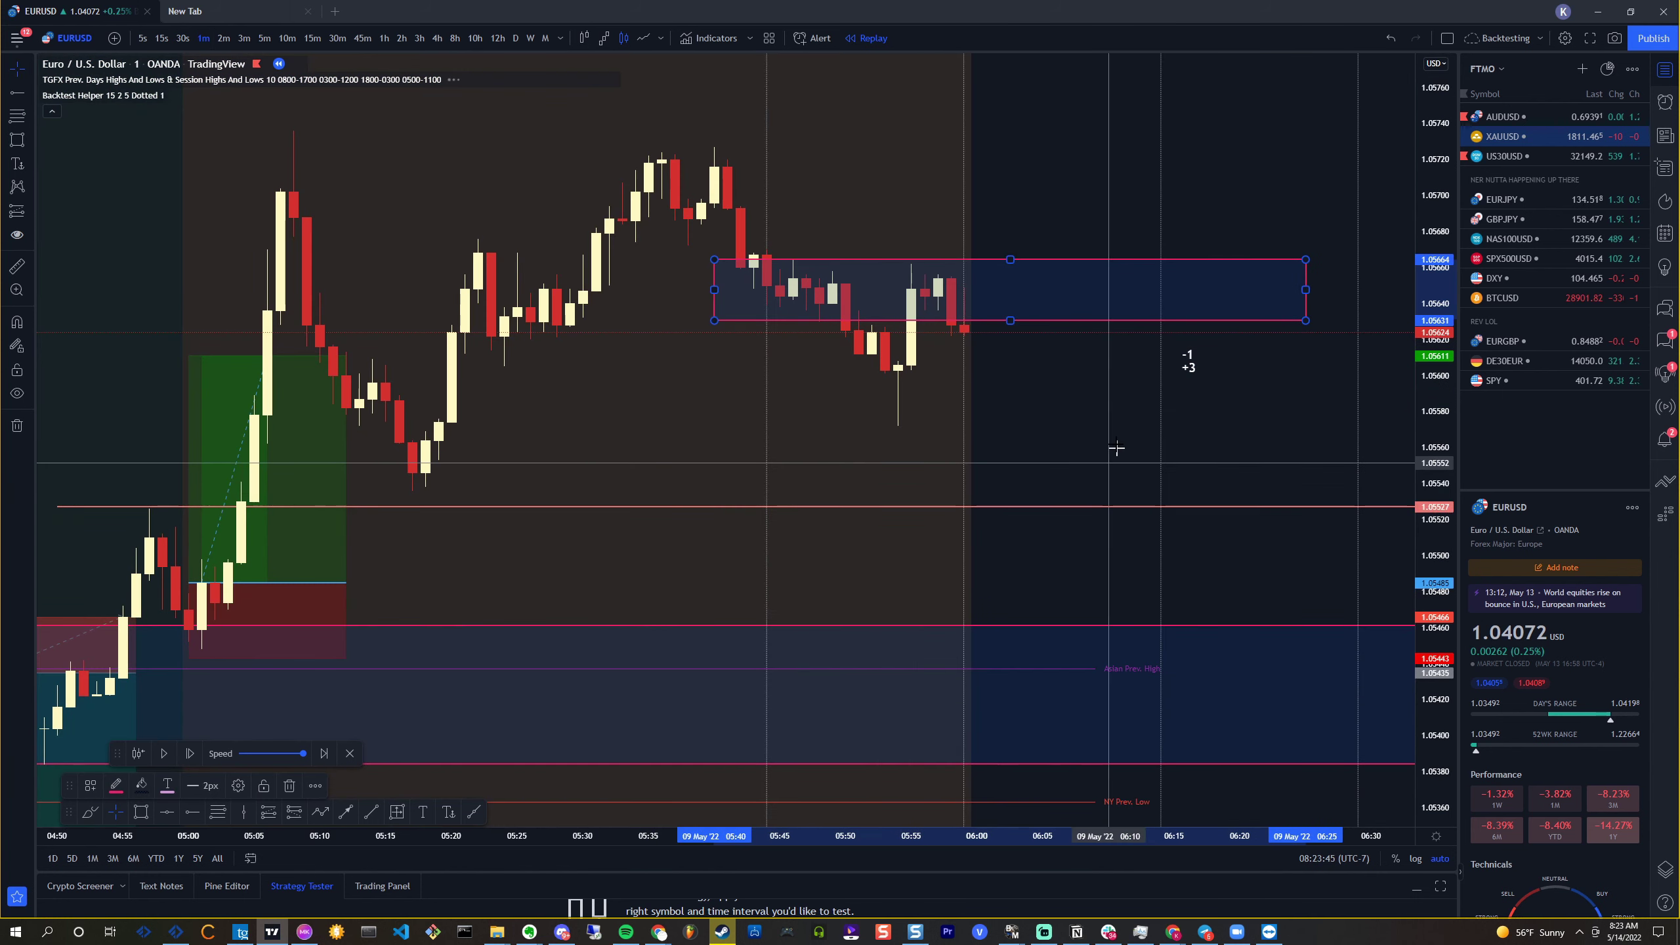
left_click(192, 754)
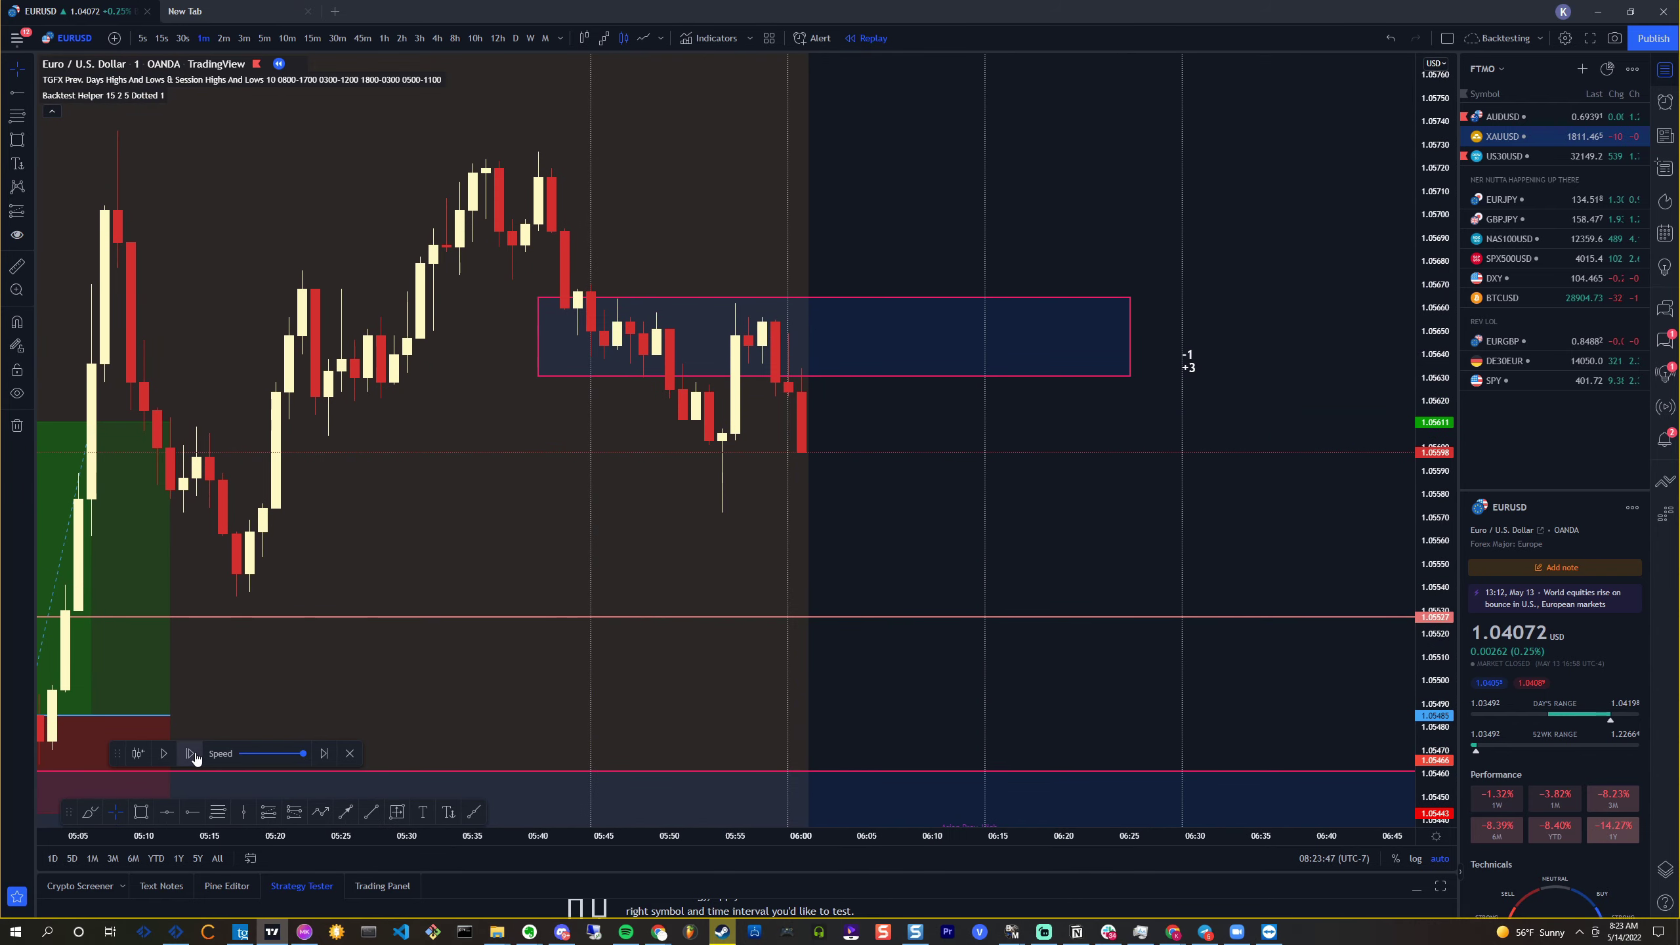
Place a short position on the 05:59 candle with entry about 1.05599, stop about 1.05657 and target about 1.05425
left_click(30, 212)
left_click(48, 237)
left_click(789, 450)
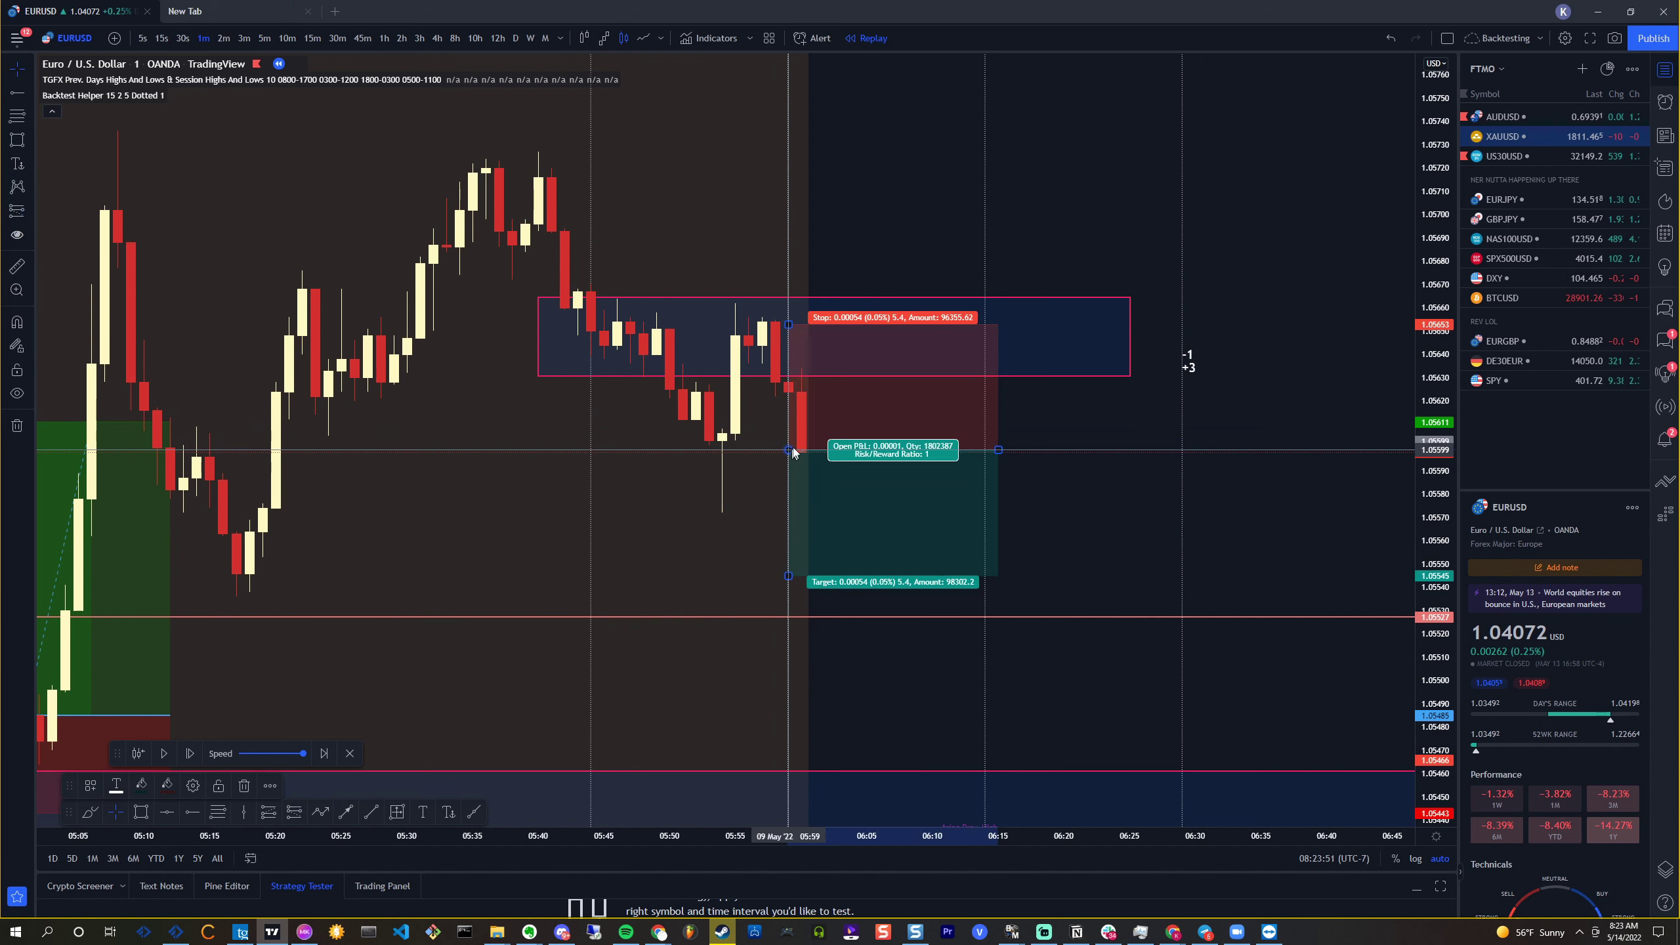
left_click_drag(788, 324, 784, 313)
scroll(1001, 463, "down", 3)
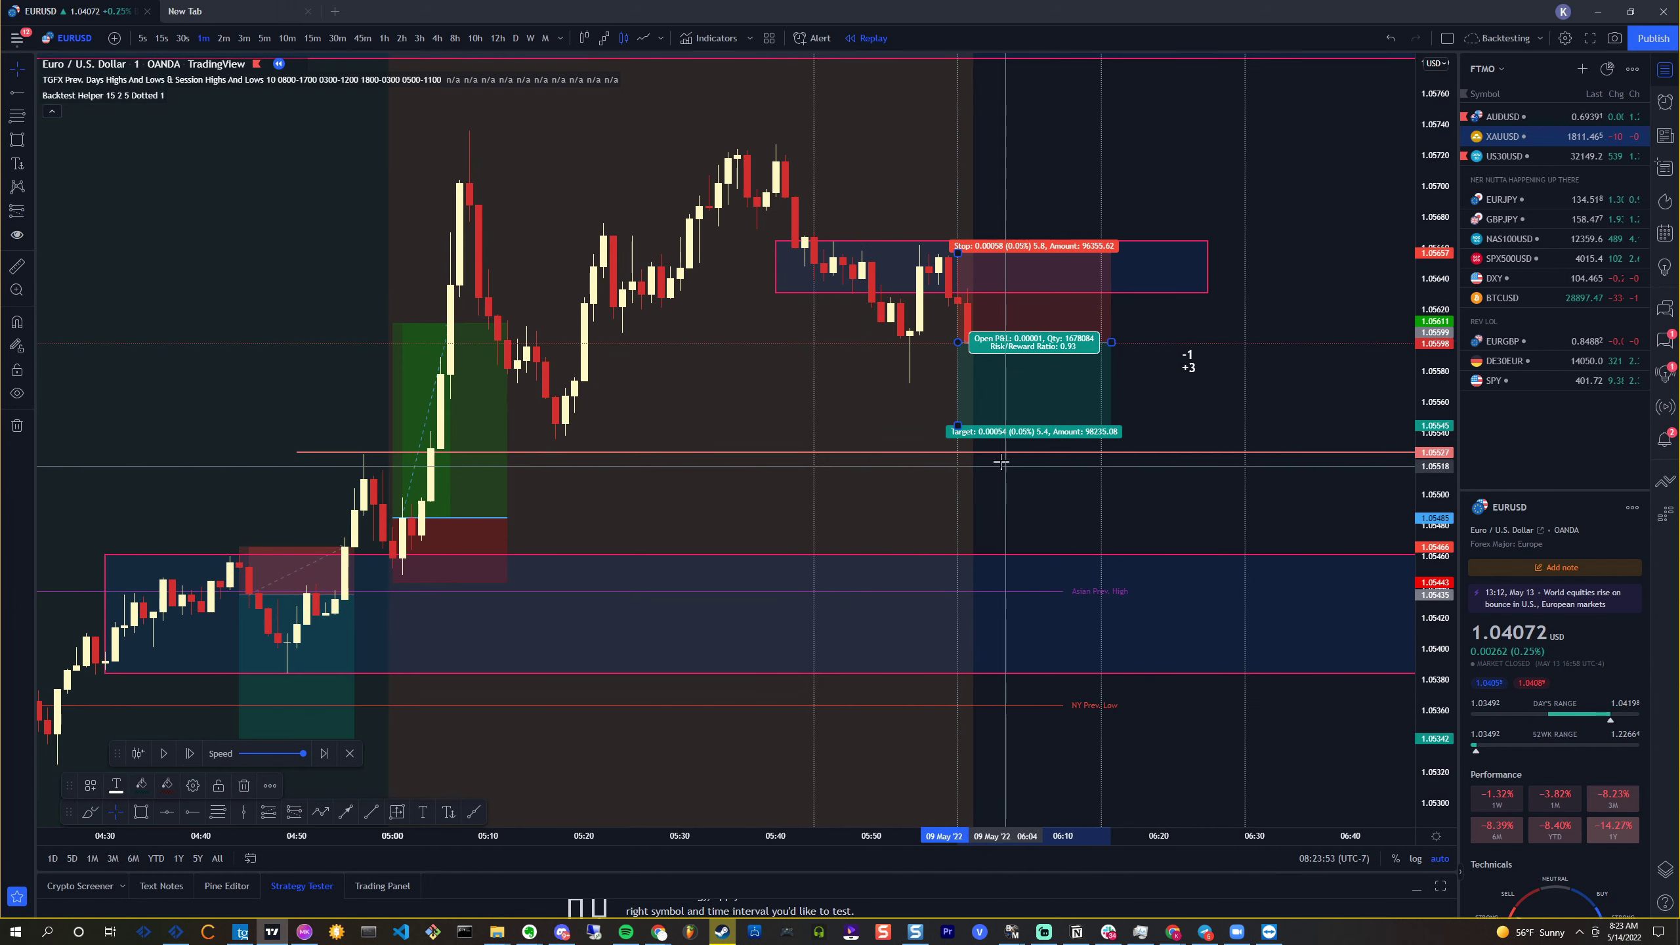
left_click_drag(957, 426, 963, 586)
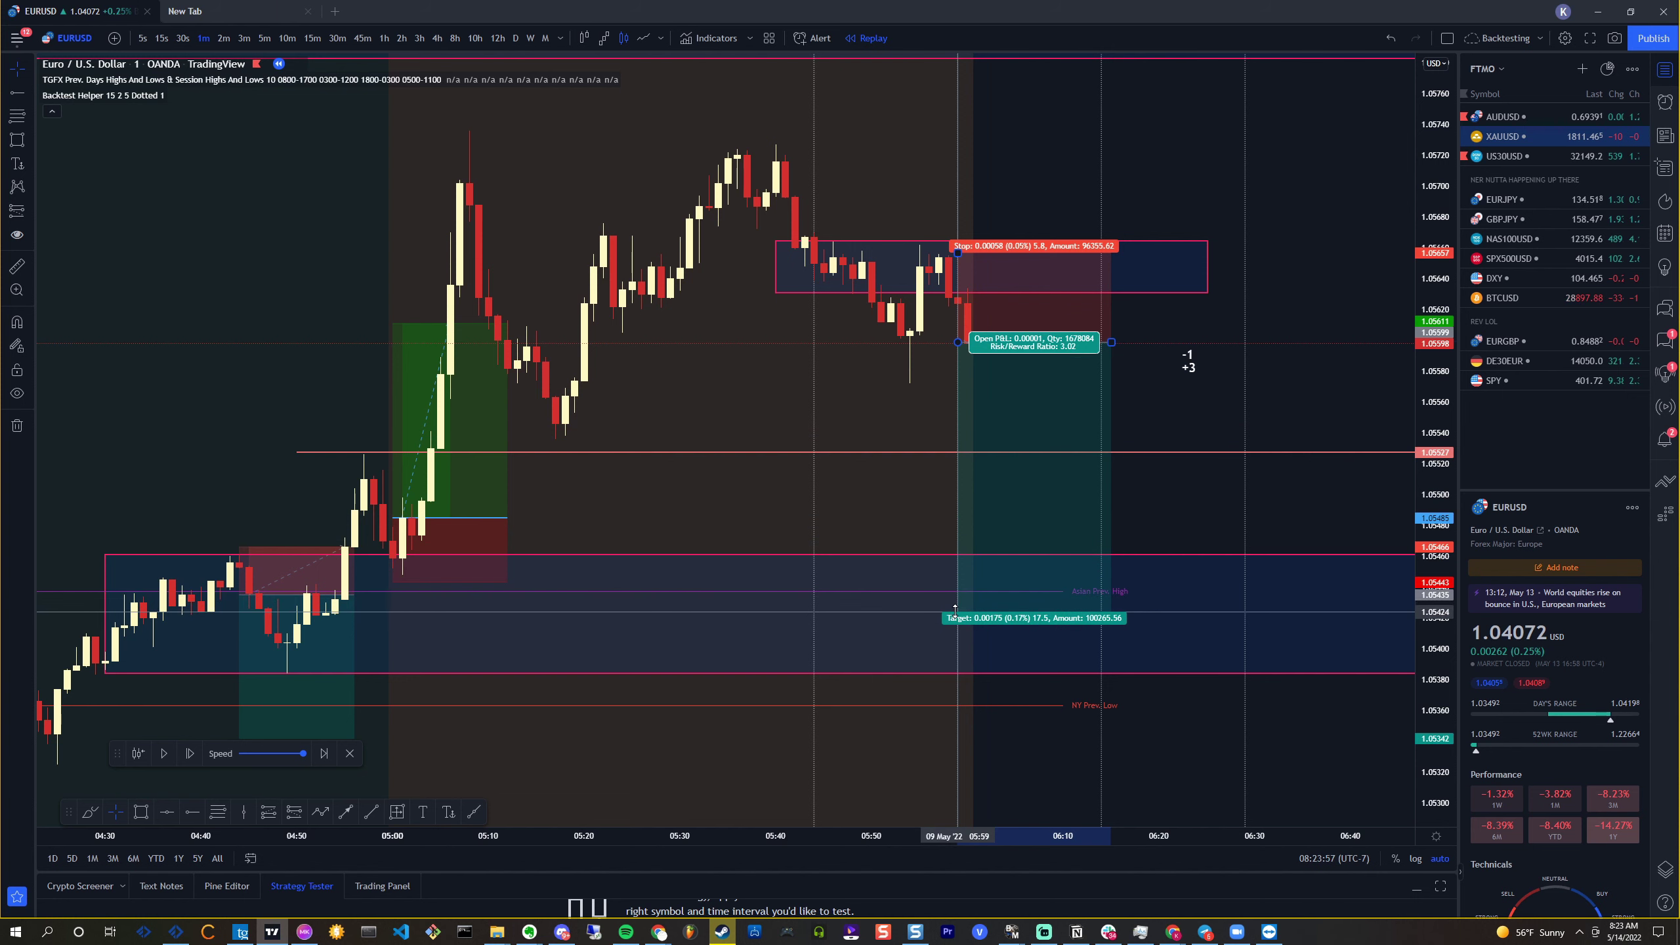
scroll(854, 375, "up", 1)
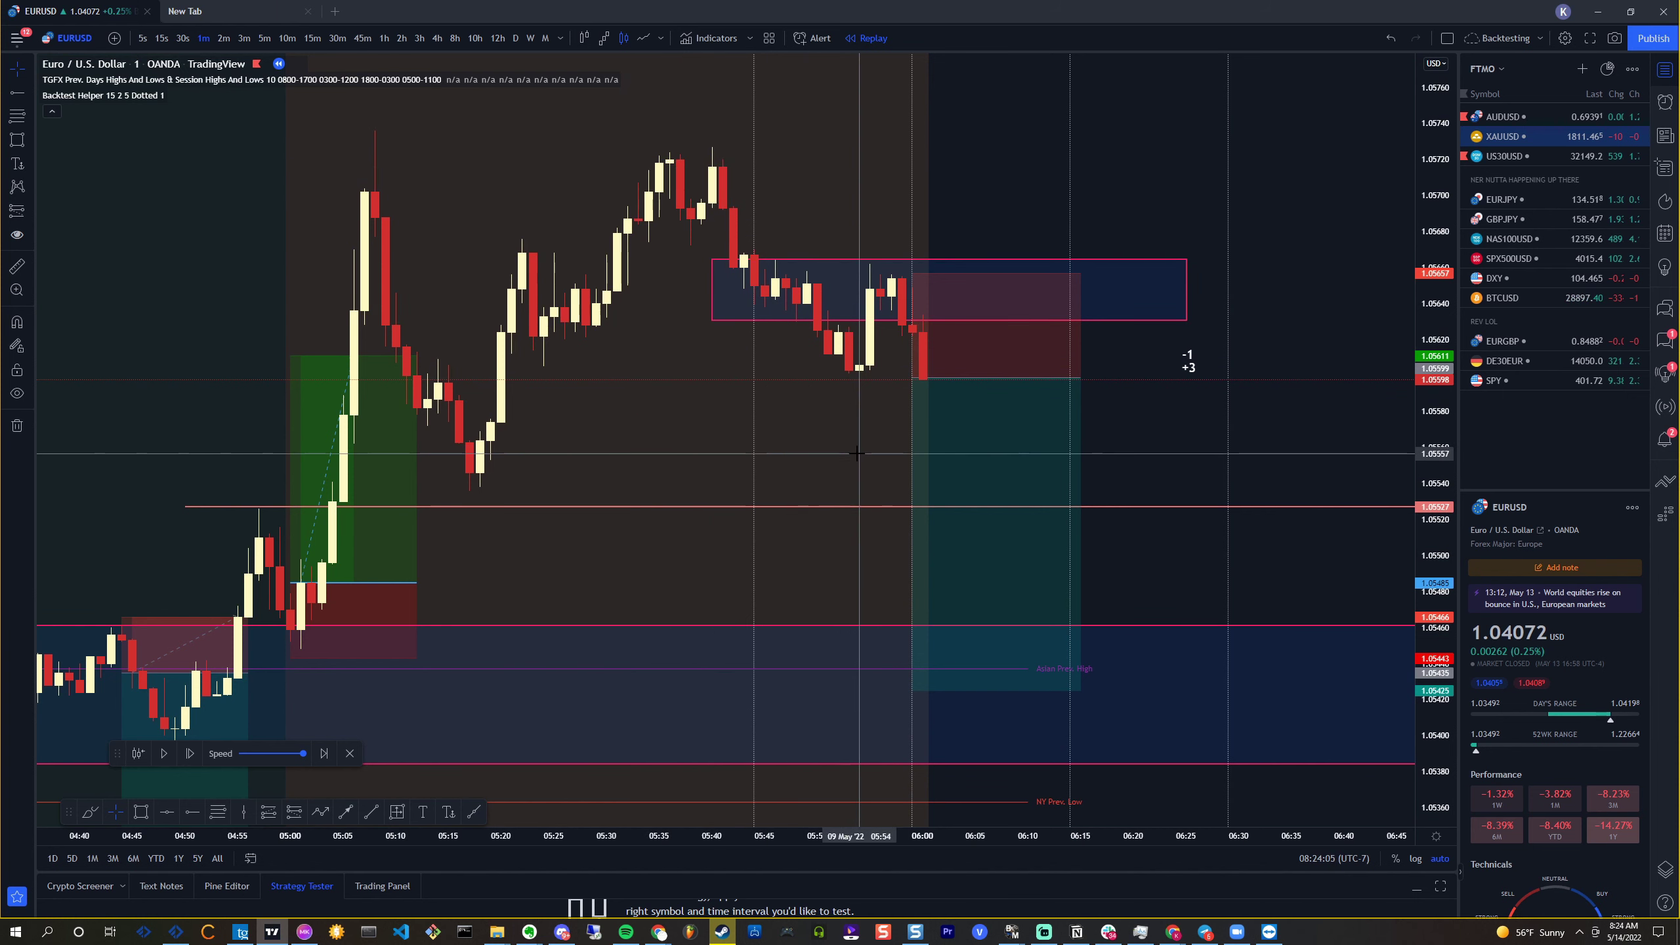
Adjust the new short position to entry 1.05598, stop 1.05658 and target 1.05418 for a risk/reward ratio of 3
left_click(915, 283)
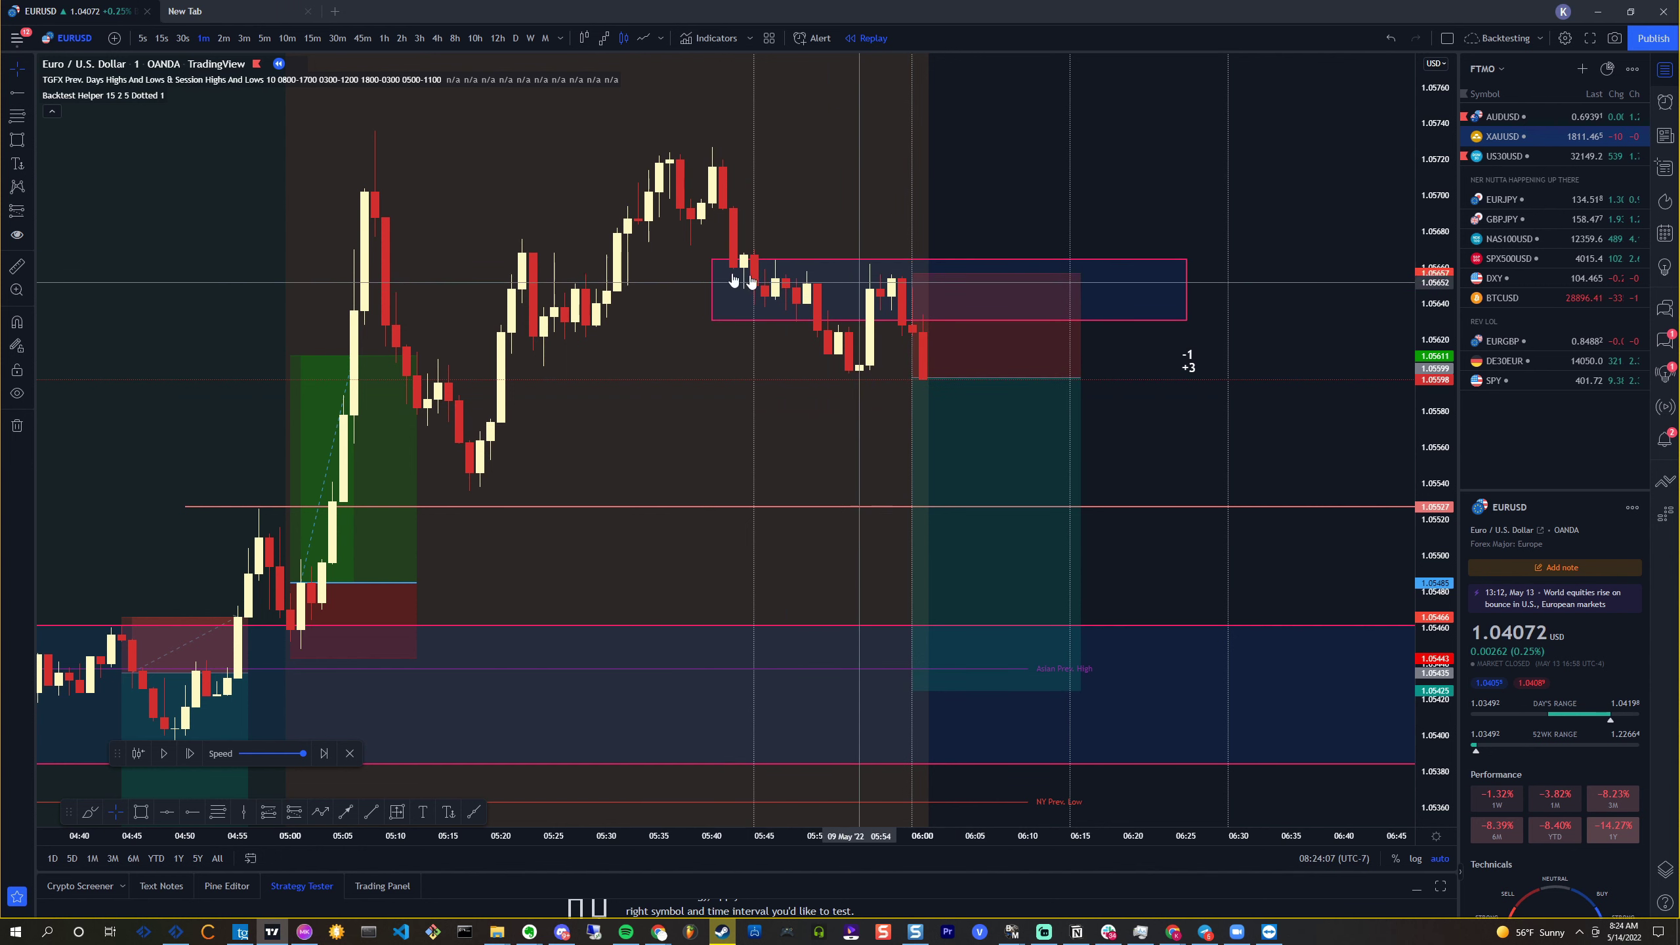
left_click(854, 306)
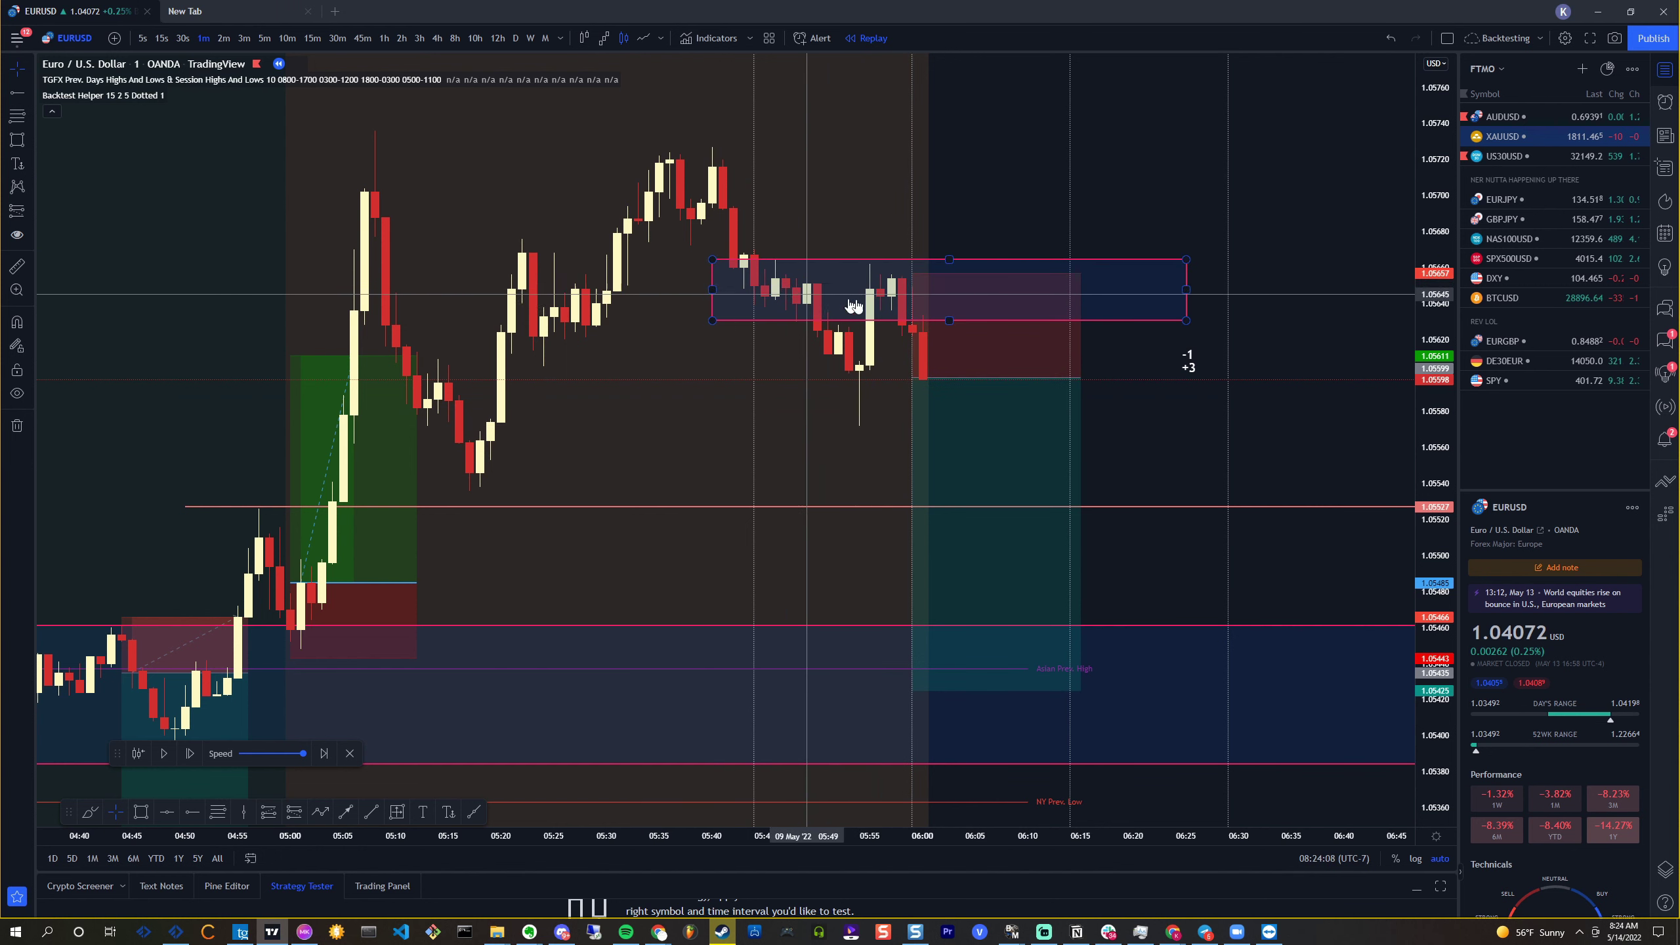
left_click(815, 300)
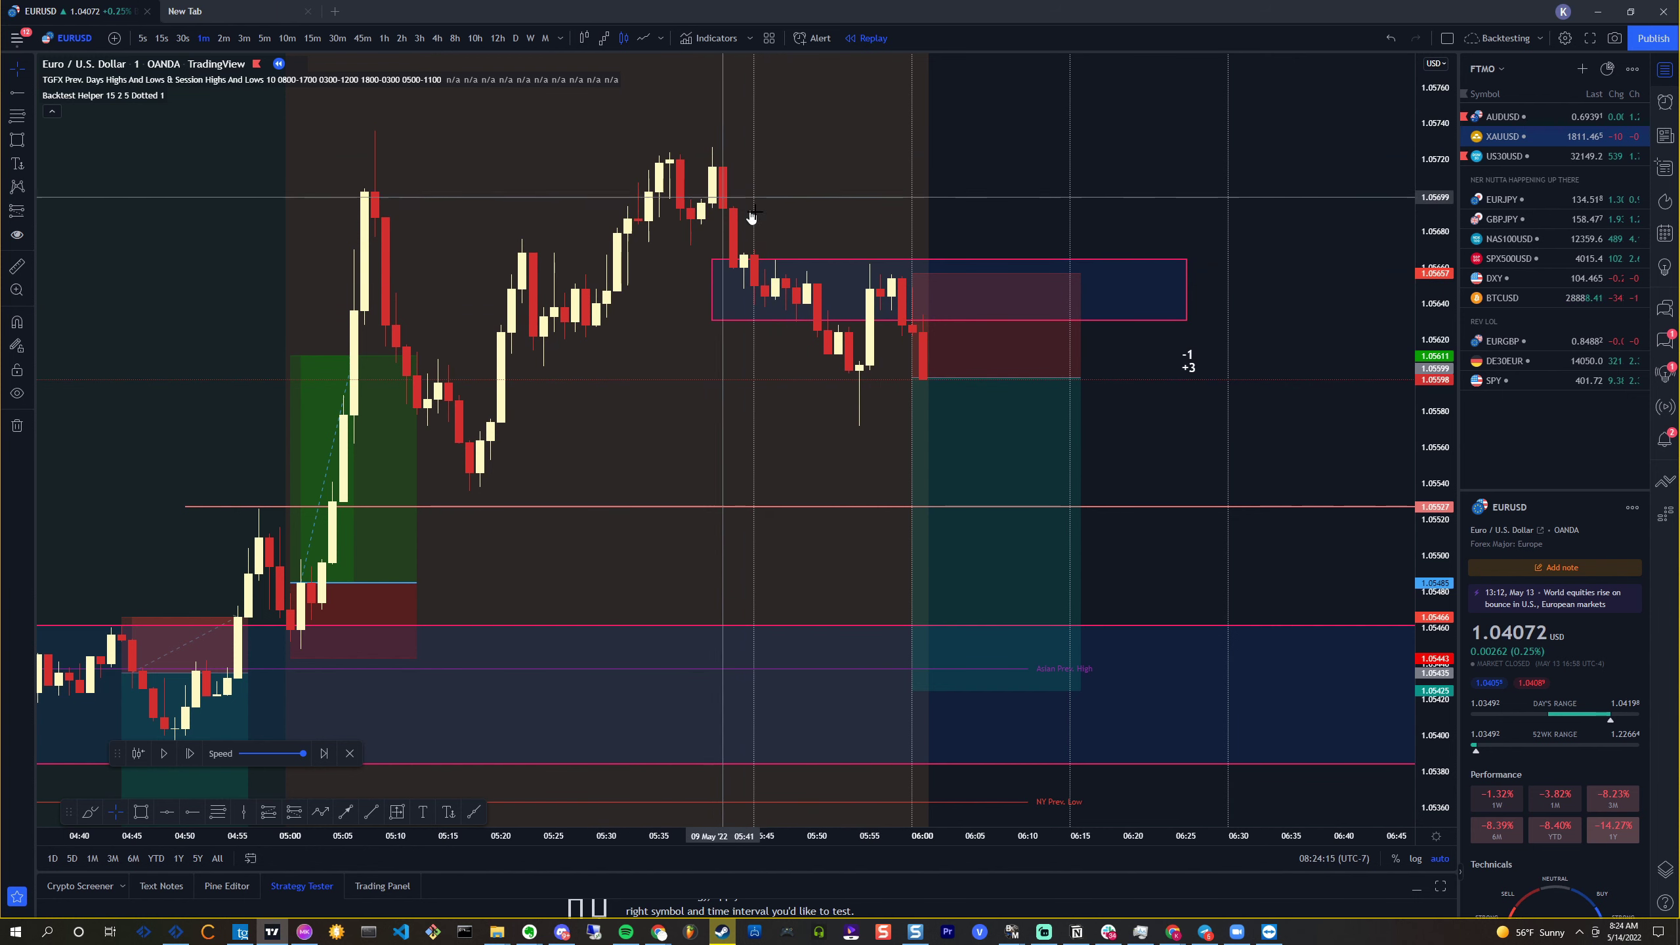
left_click(975, 394)
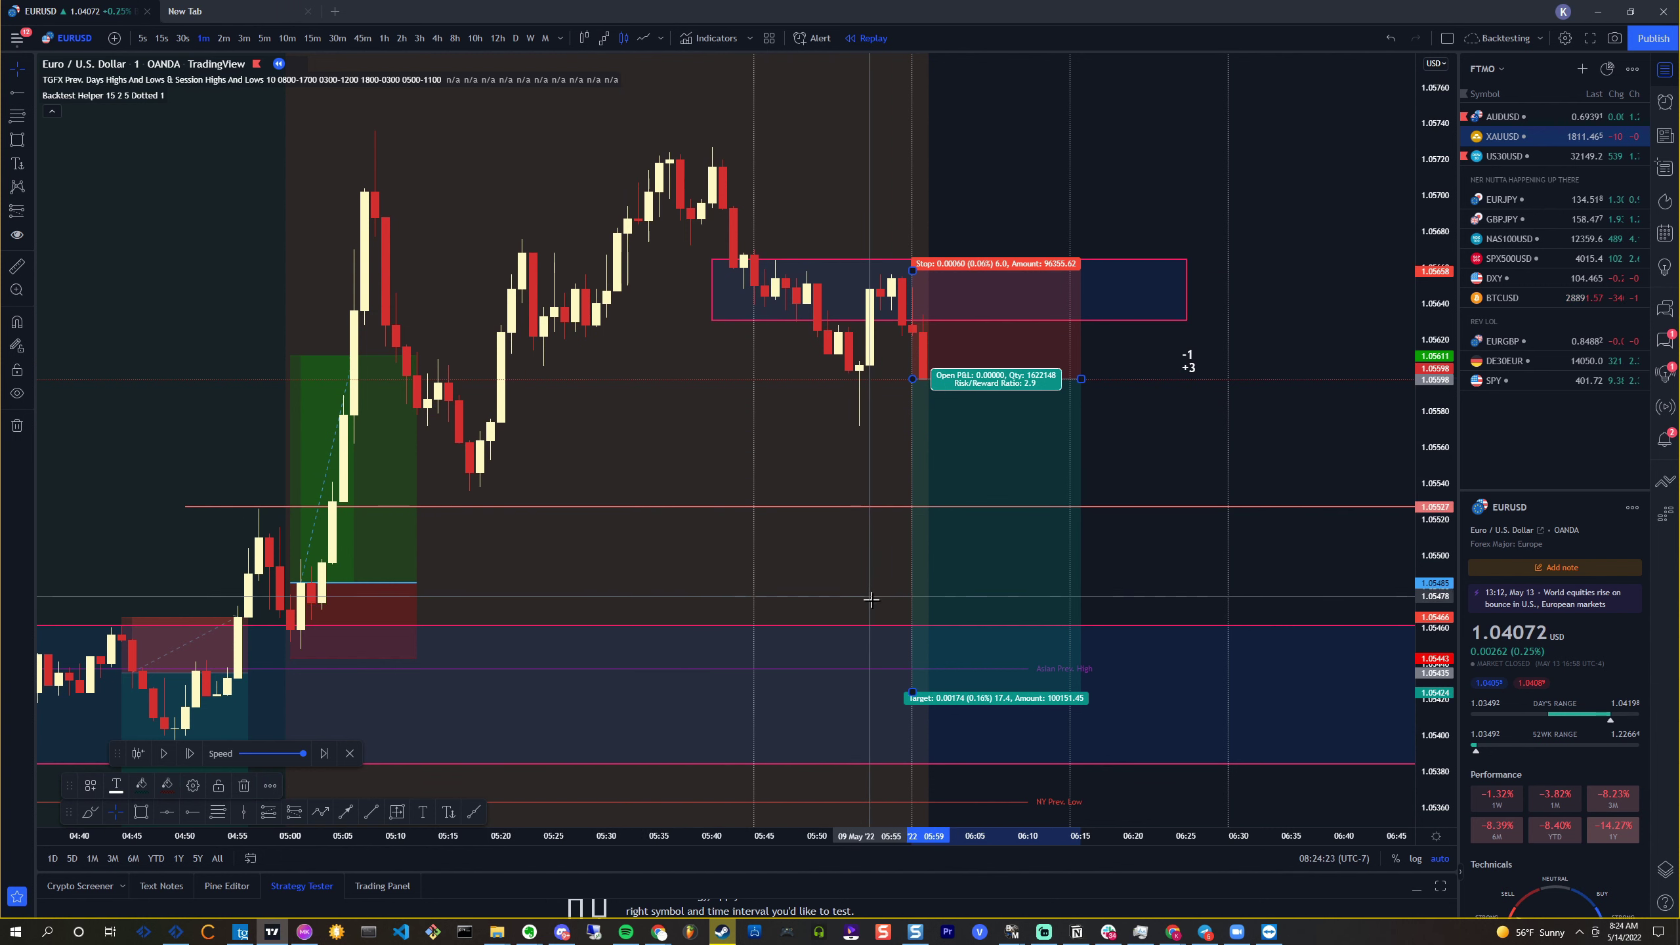
left_click_drag(913, 694, 910, 701)
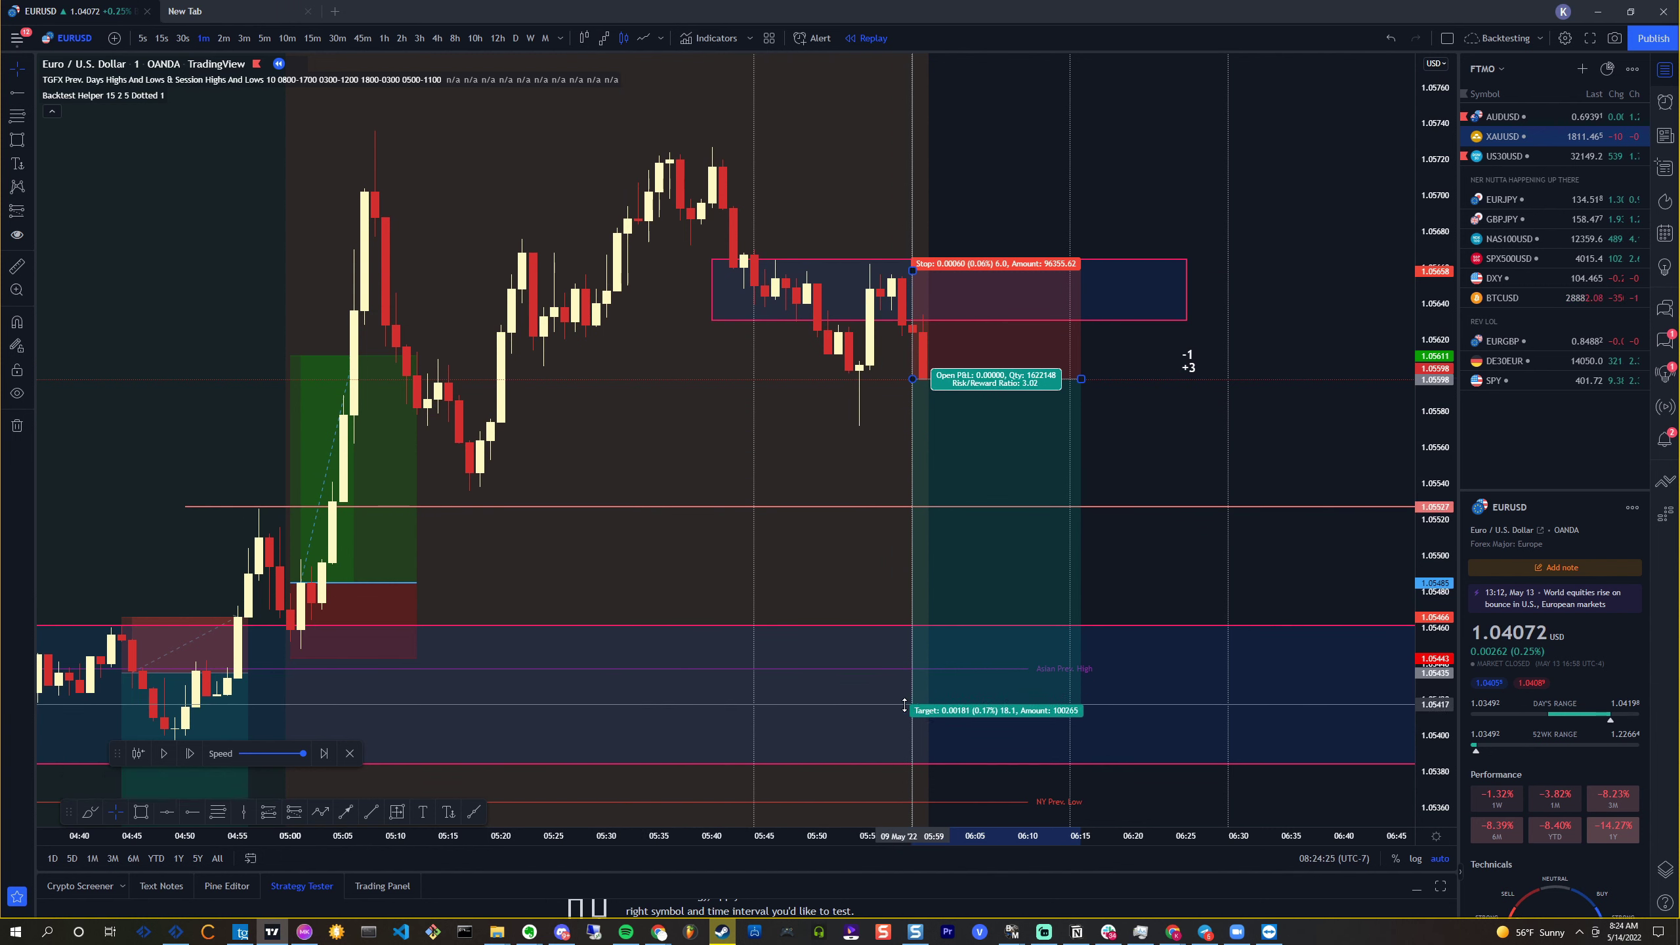
Advance the 1-minute replay one candle to 06:01 with the short position in place
scroll(582, 504, "down", 4)
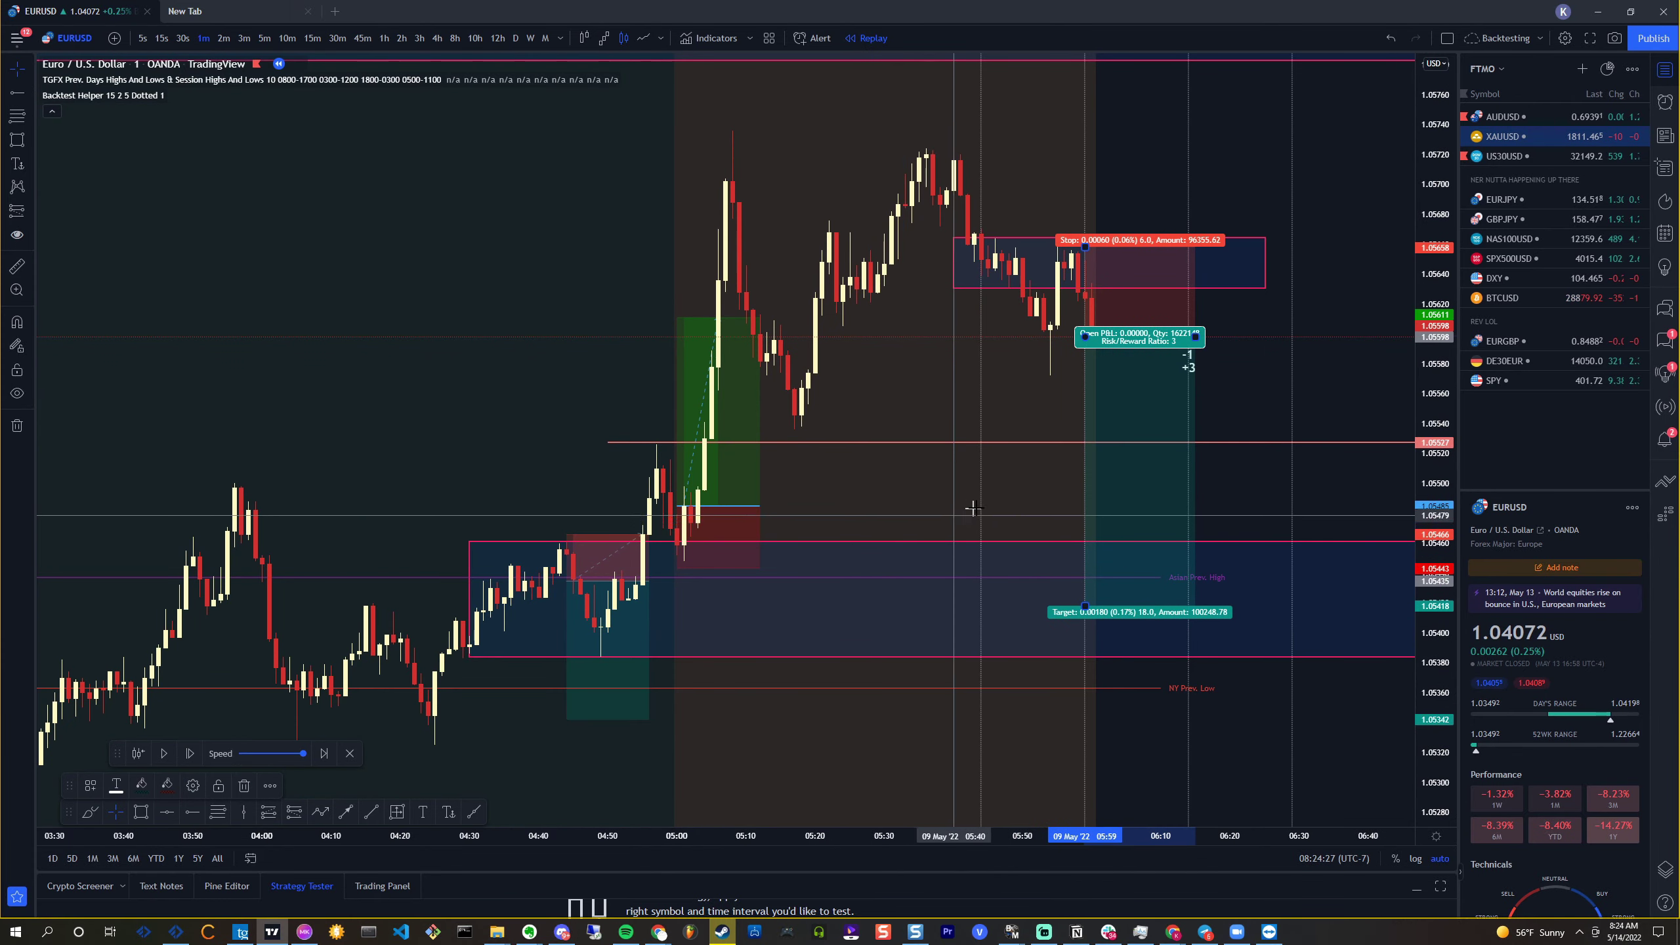
left_click_drag(1293, 460, 1241, 447)
scroll(1311, 386, "up", 2)
left_click_drag(1287, 382, 1227, 379)
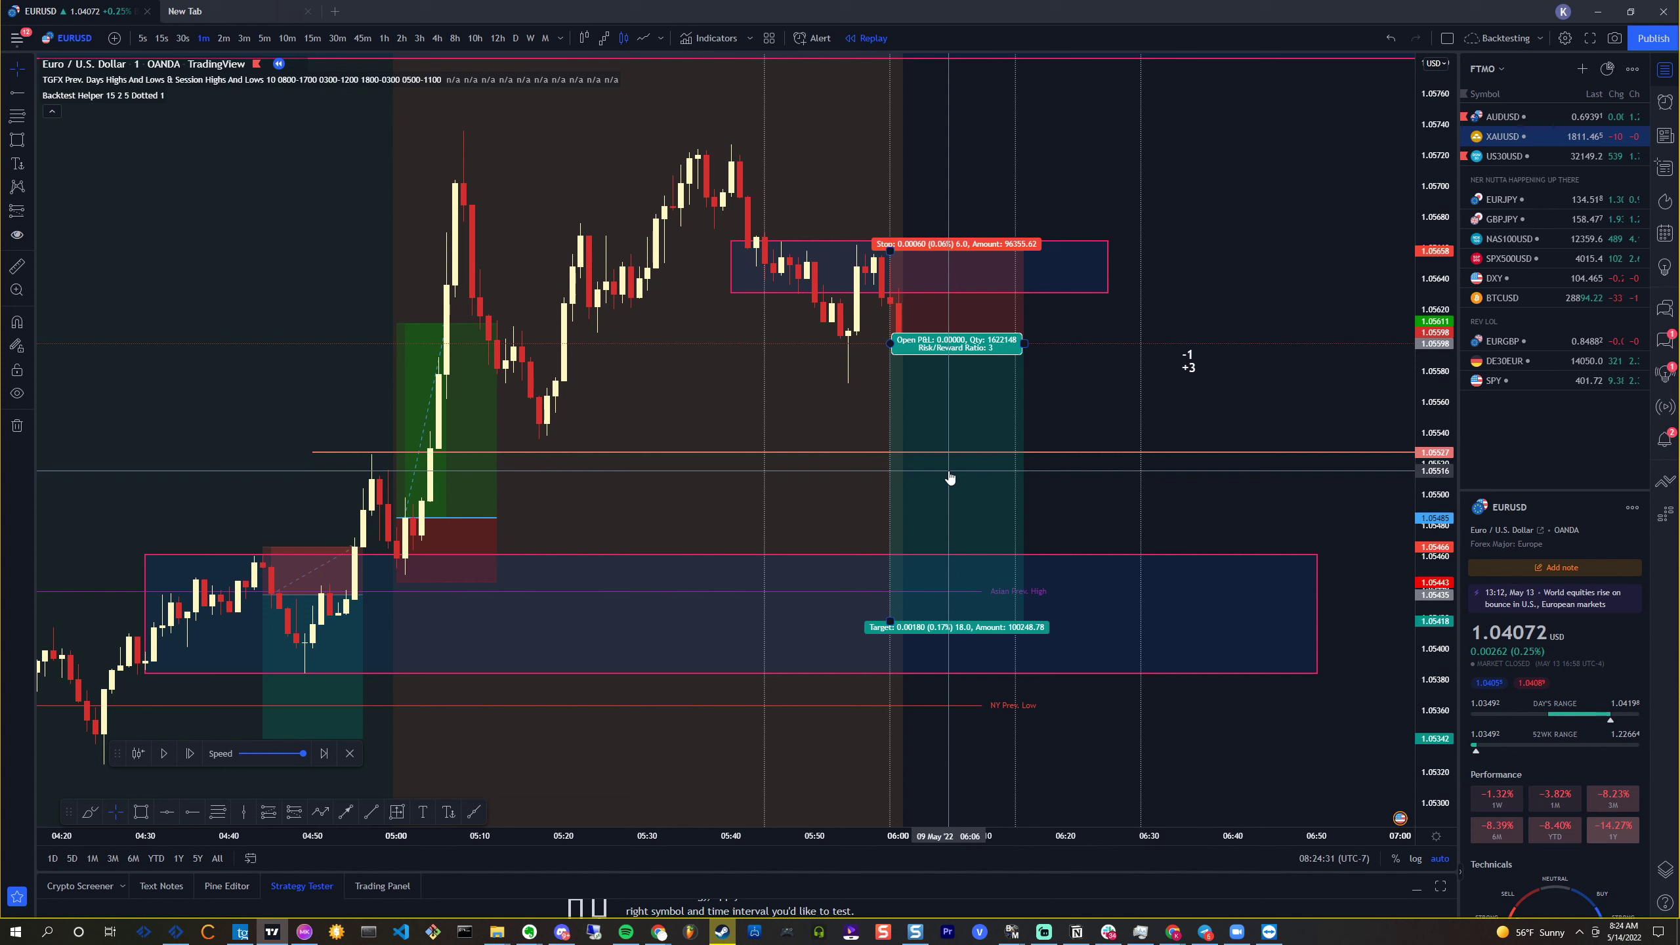
left_click(189, 755)
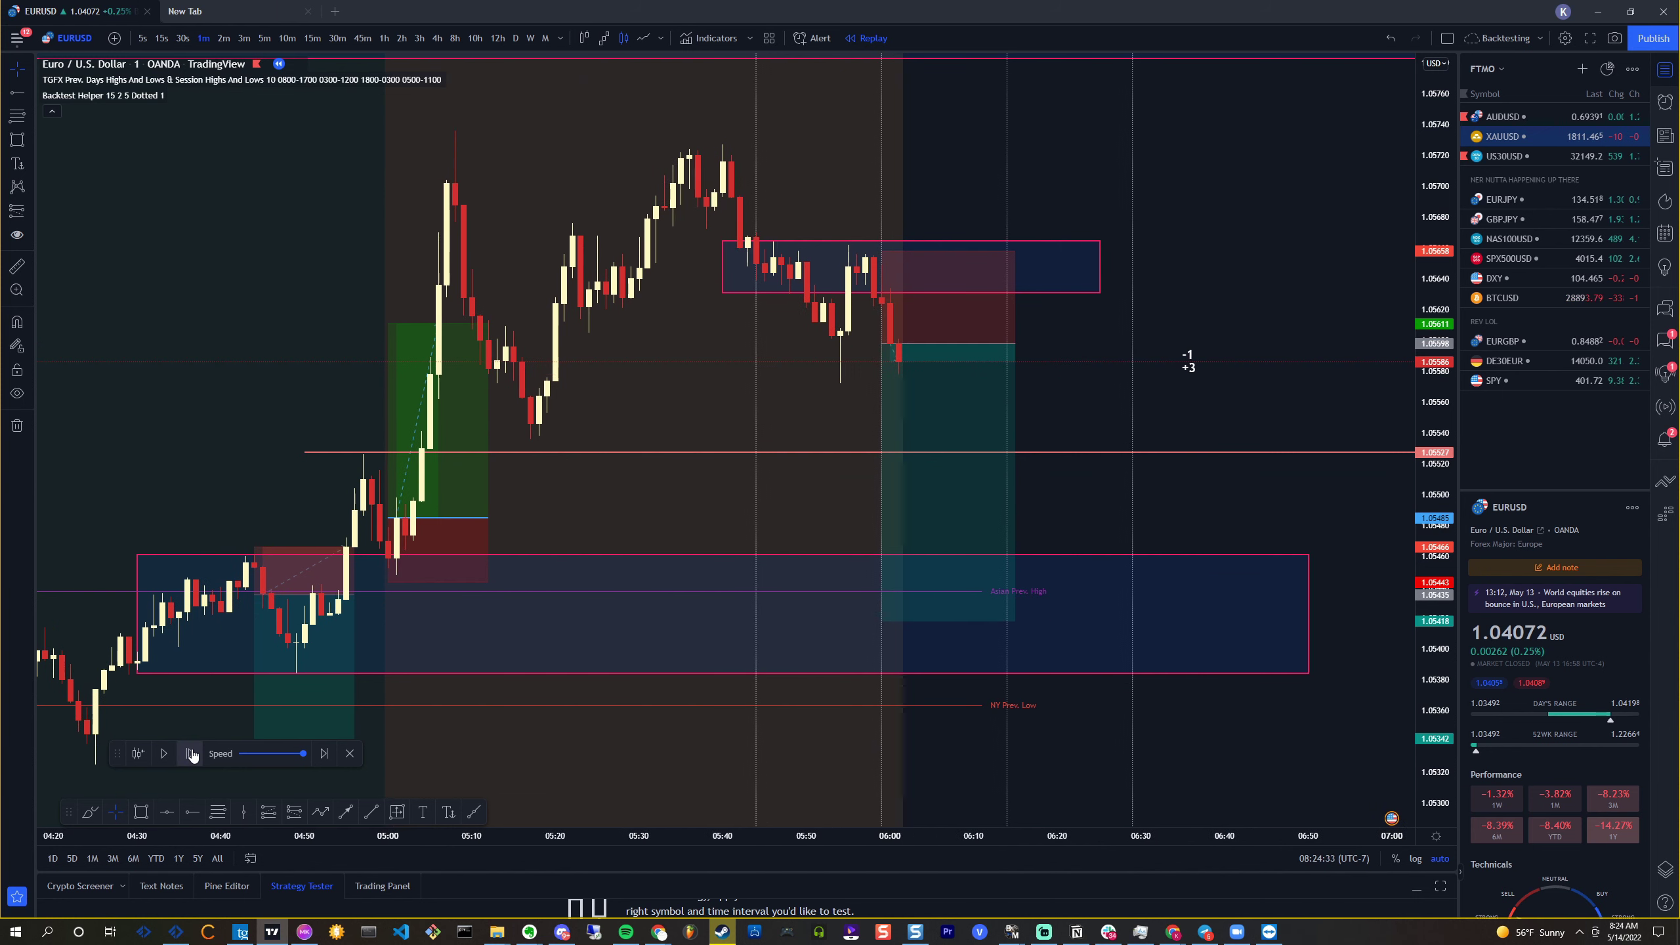
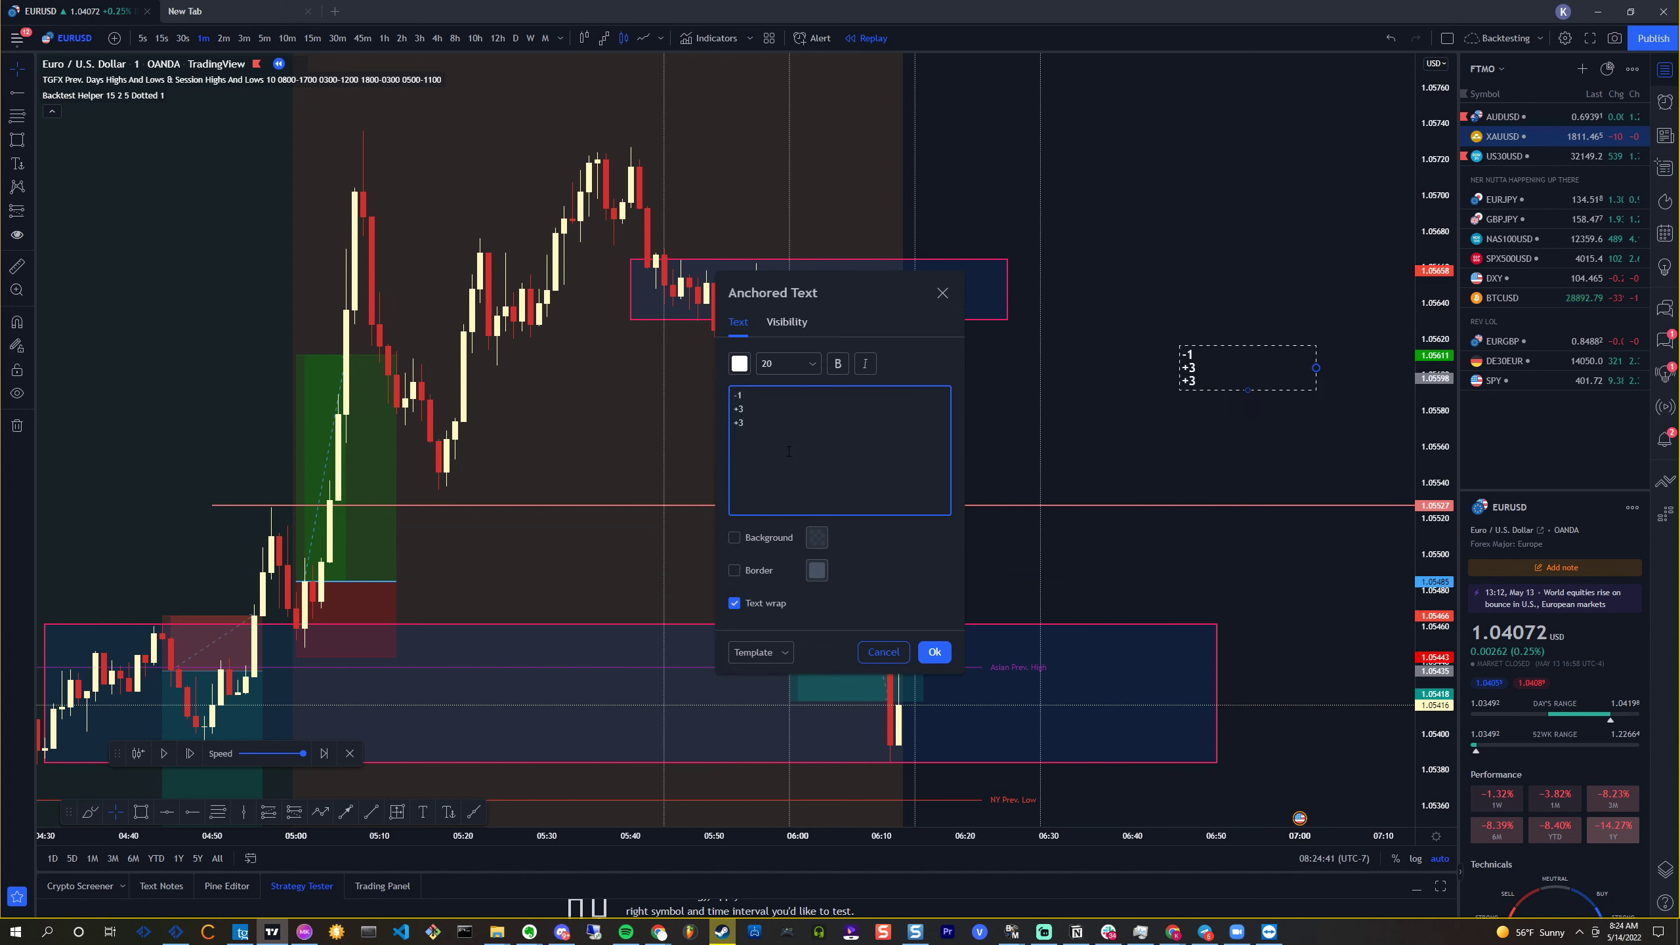
Save the anchored results note with the entries -1, +3 and +3
left_click(935, 653)
left_click(1005, 392)
scroll(1005, 394, "up", 6)
left_click_drag(636, 371, 1012, 419)
scroll(1011, 418, "down", 2)
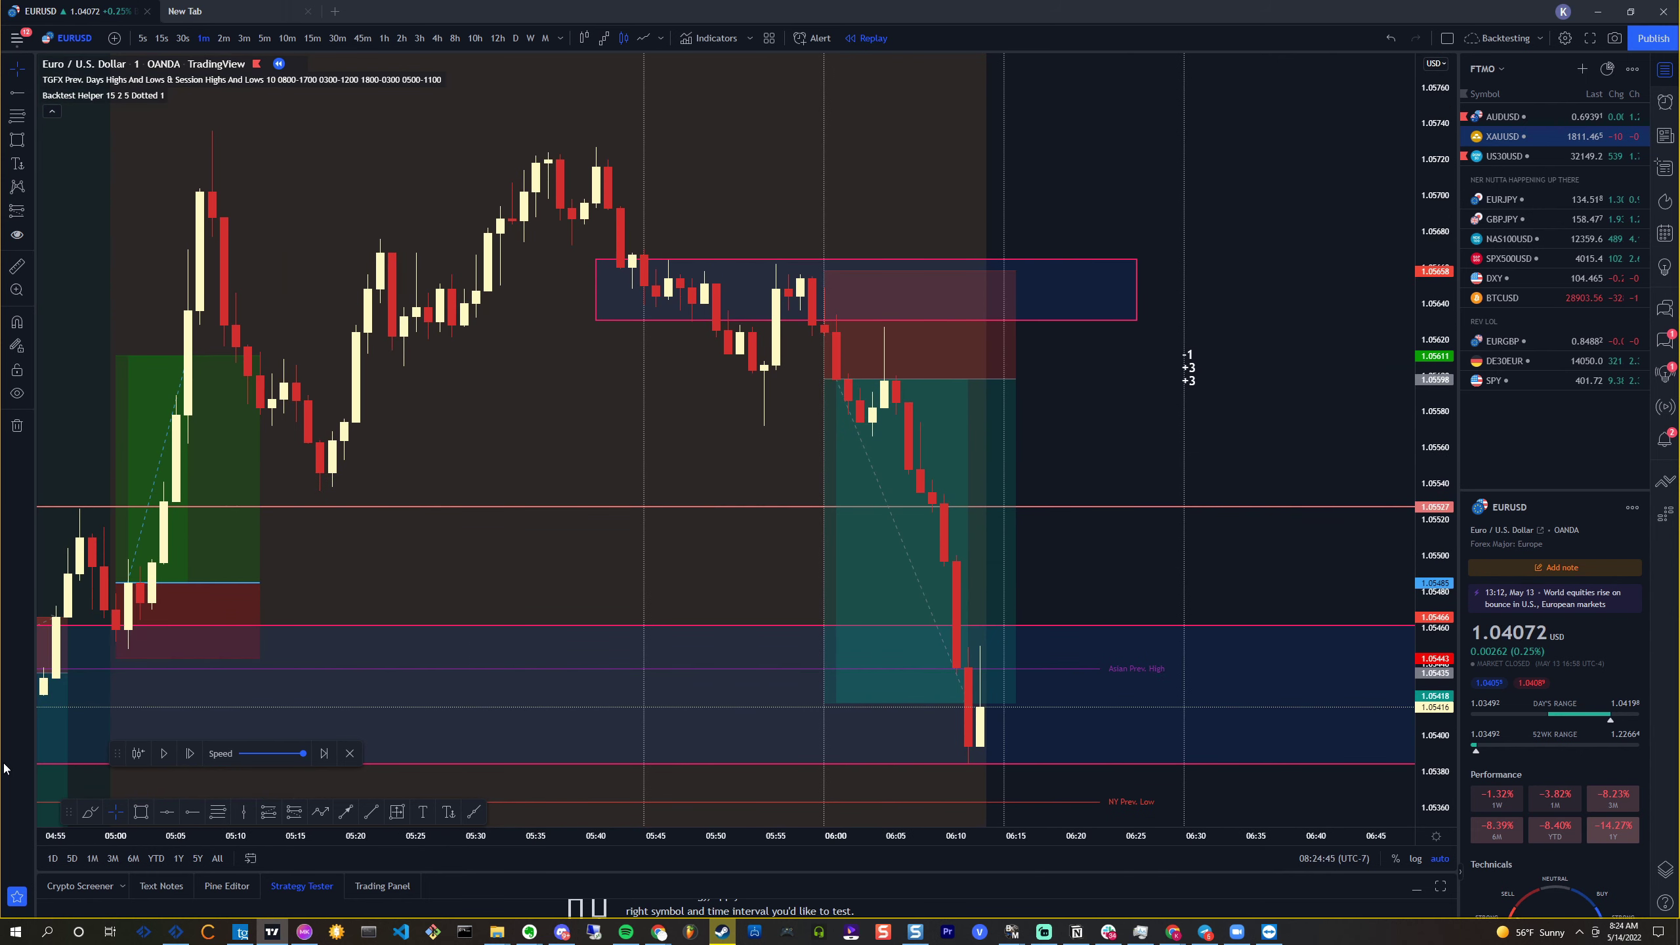
Advance the 1-minute replay two candles to 06:14
scroll(375, 573, "down", 4)
scroll(646, 562, "up", 4)
left_click_drag(668, 561, 431, 540)
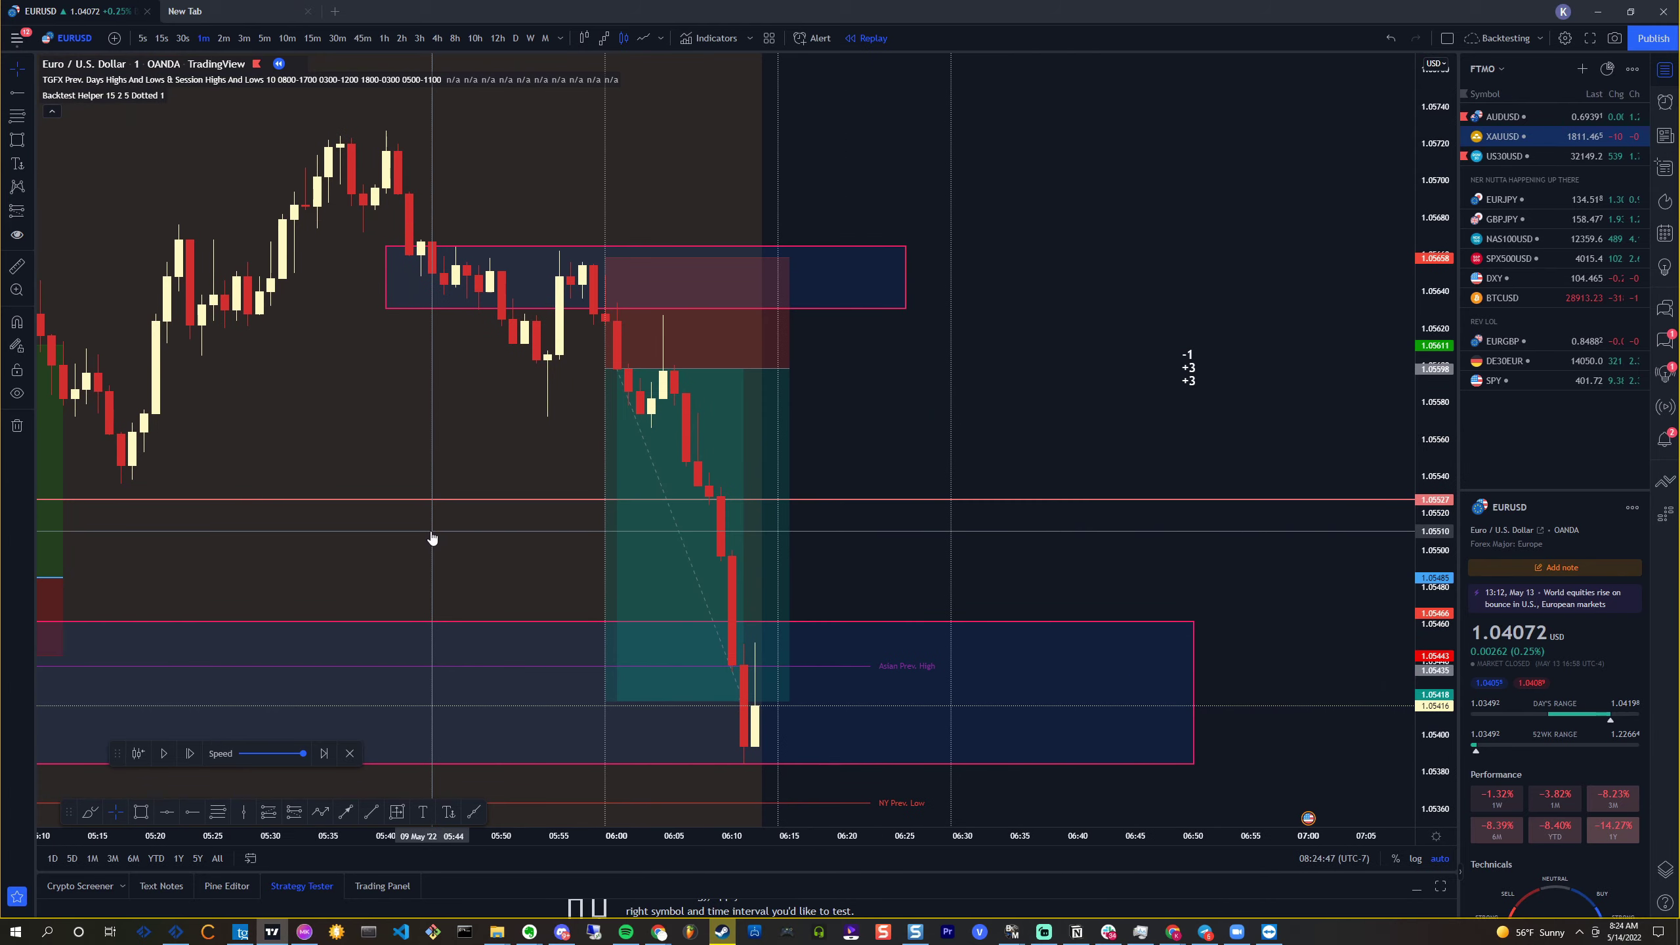
left_click(188, 754)
left_click(188, 754)
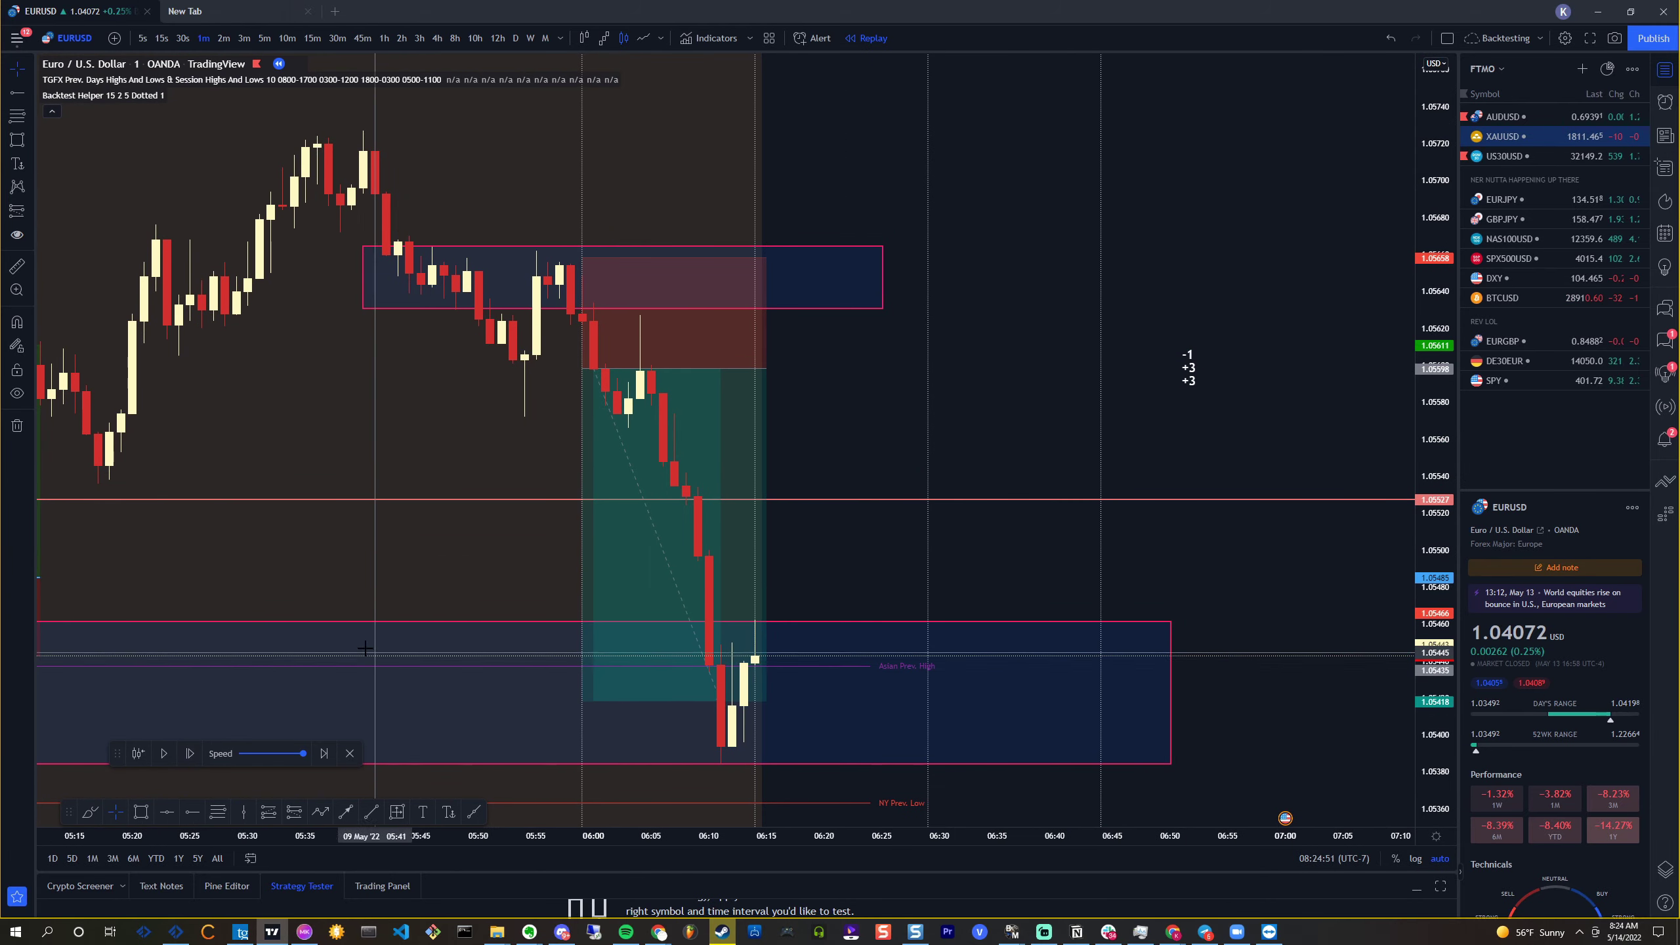
scroll(430, 639, "down", 1)
left_click(494, 618)
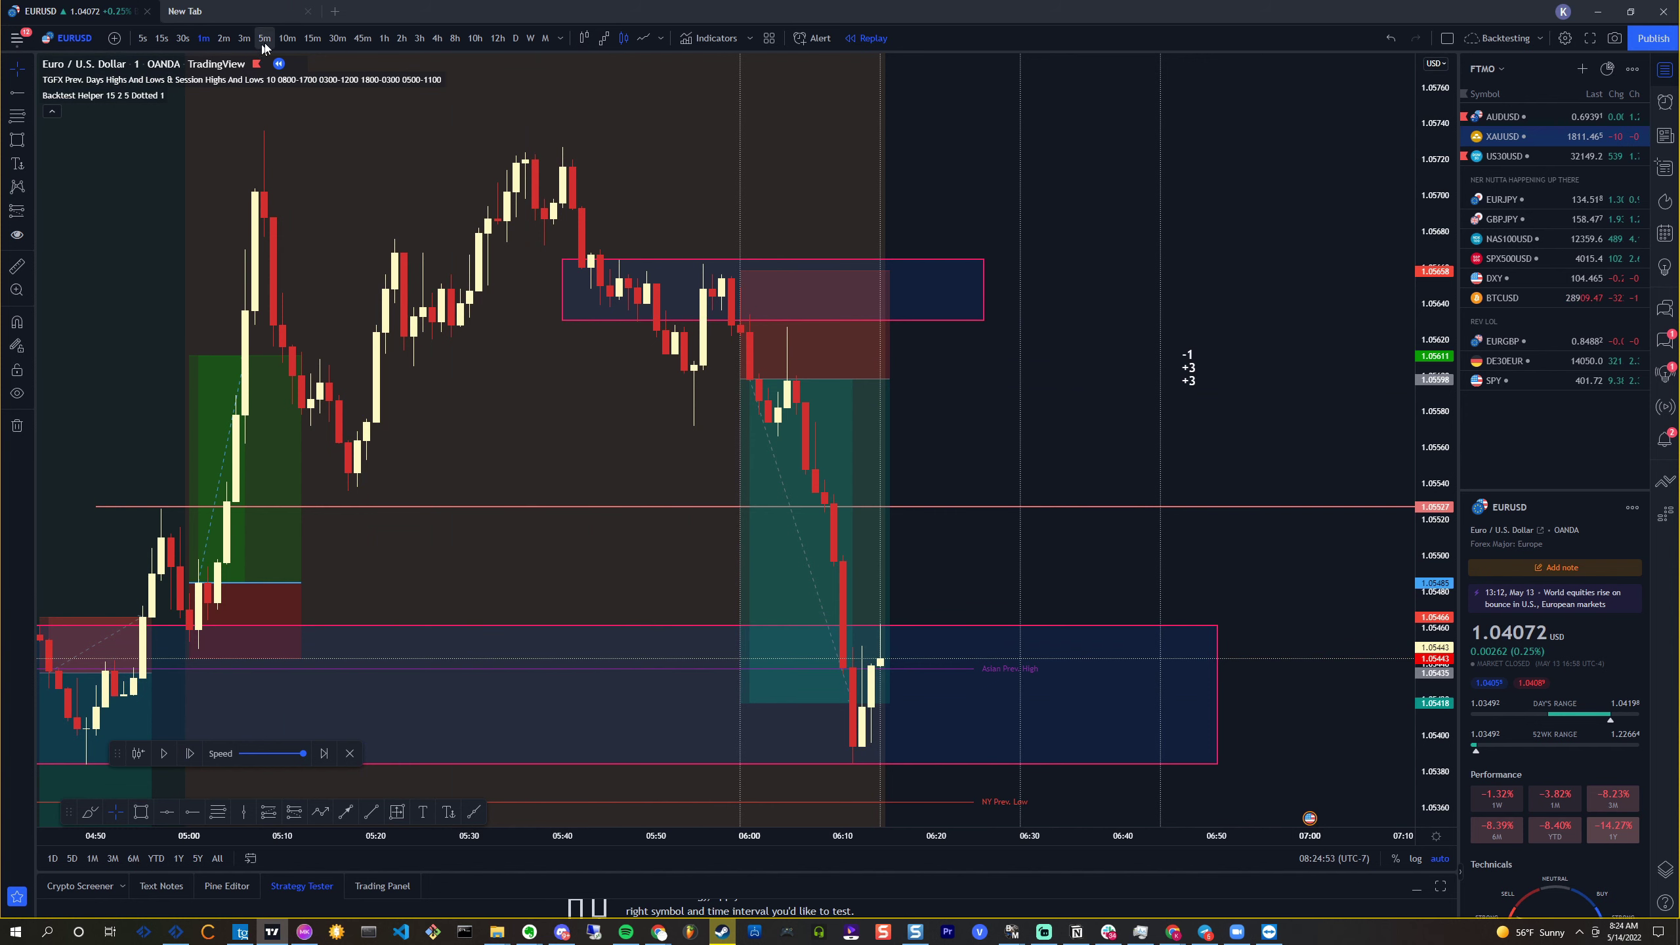
Check the zones on the 15-minute chart and switch to the 5-minute chart
left_click(312, 38)
scroll(1020, 419, "up", 4)
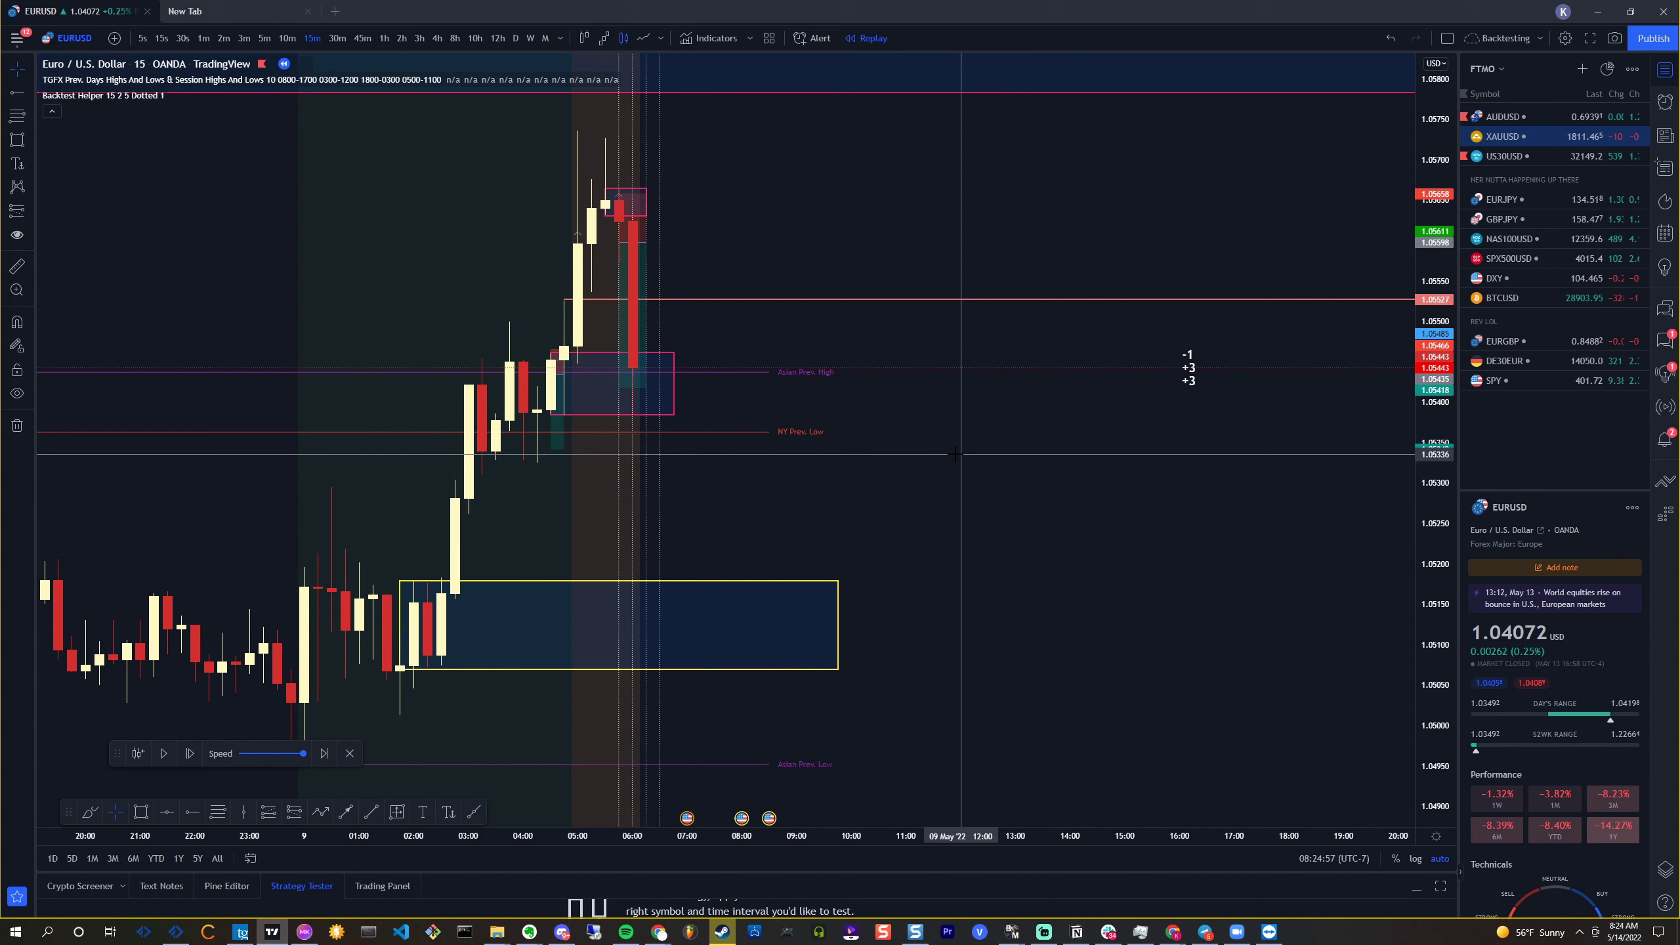
left_click_drag(962, 455, 1021, 450)
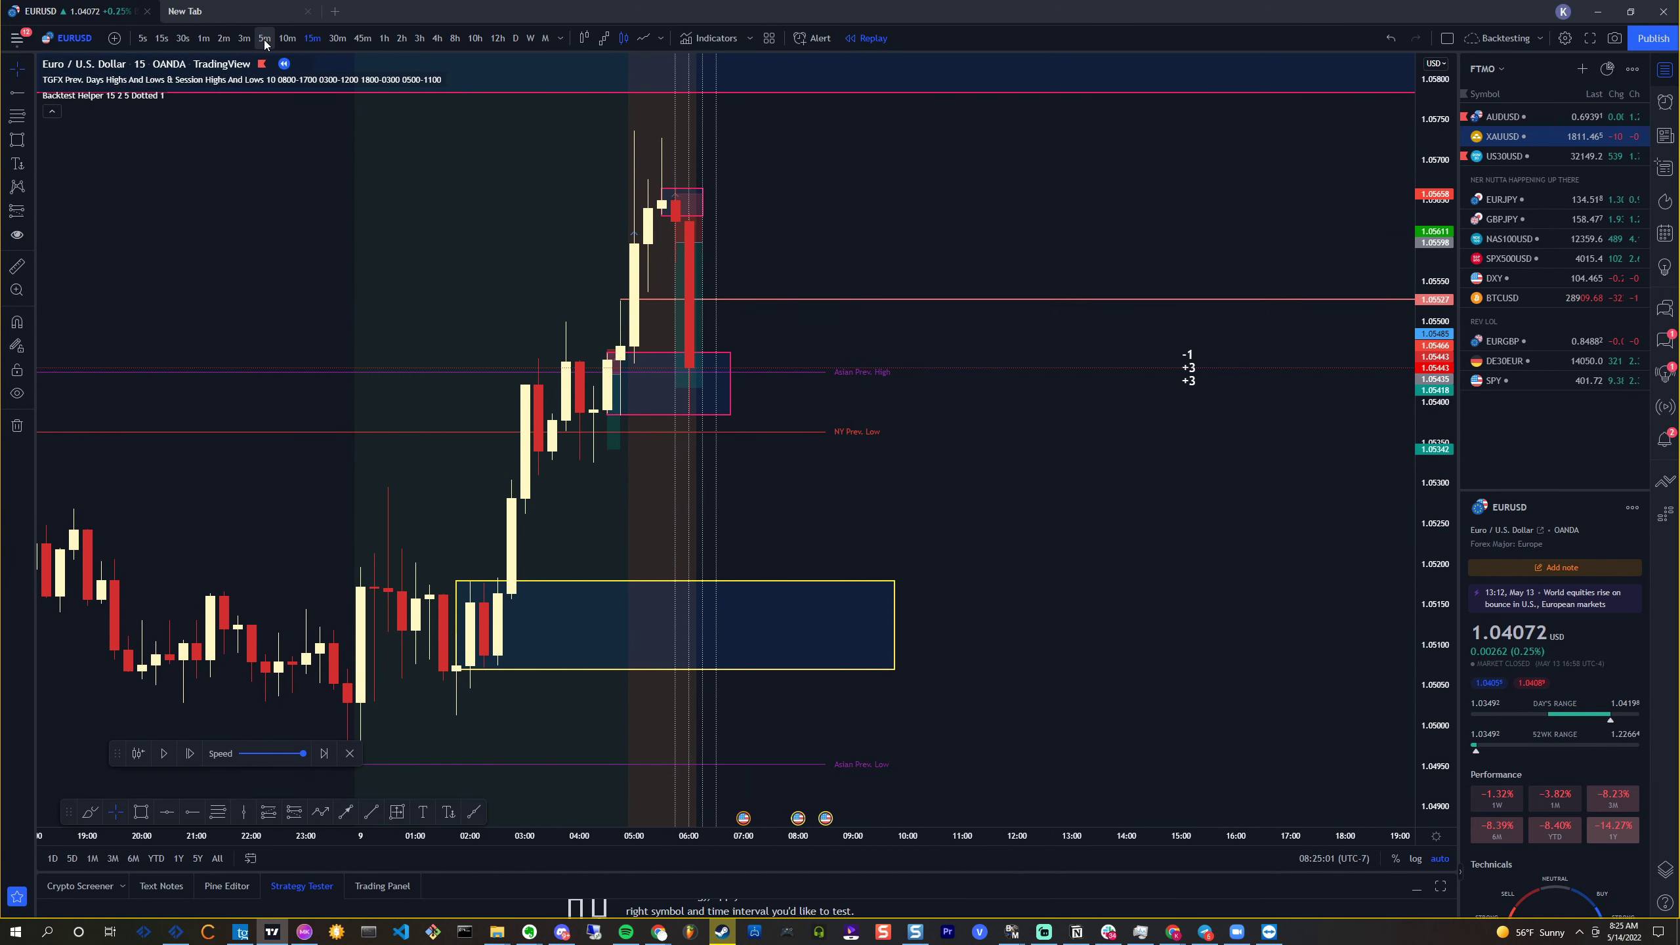
scroll(855, 609, "down", 1)
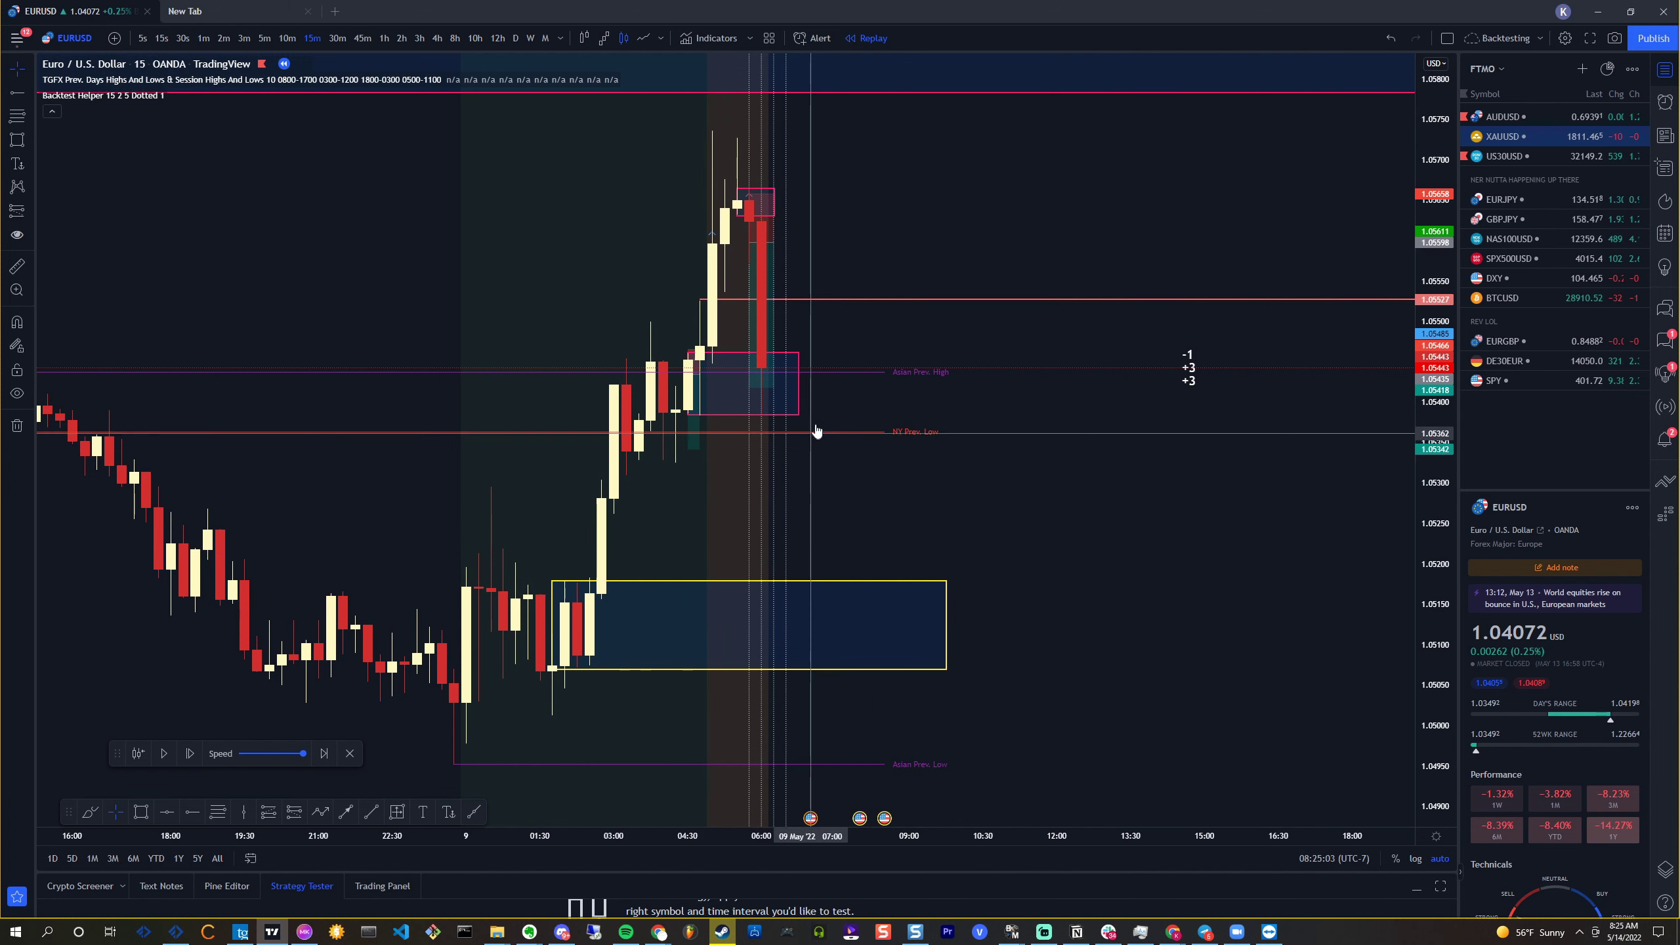
key("5")
key("Return")
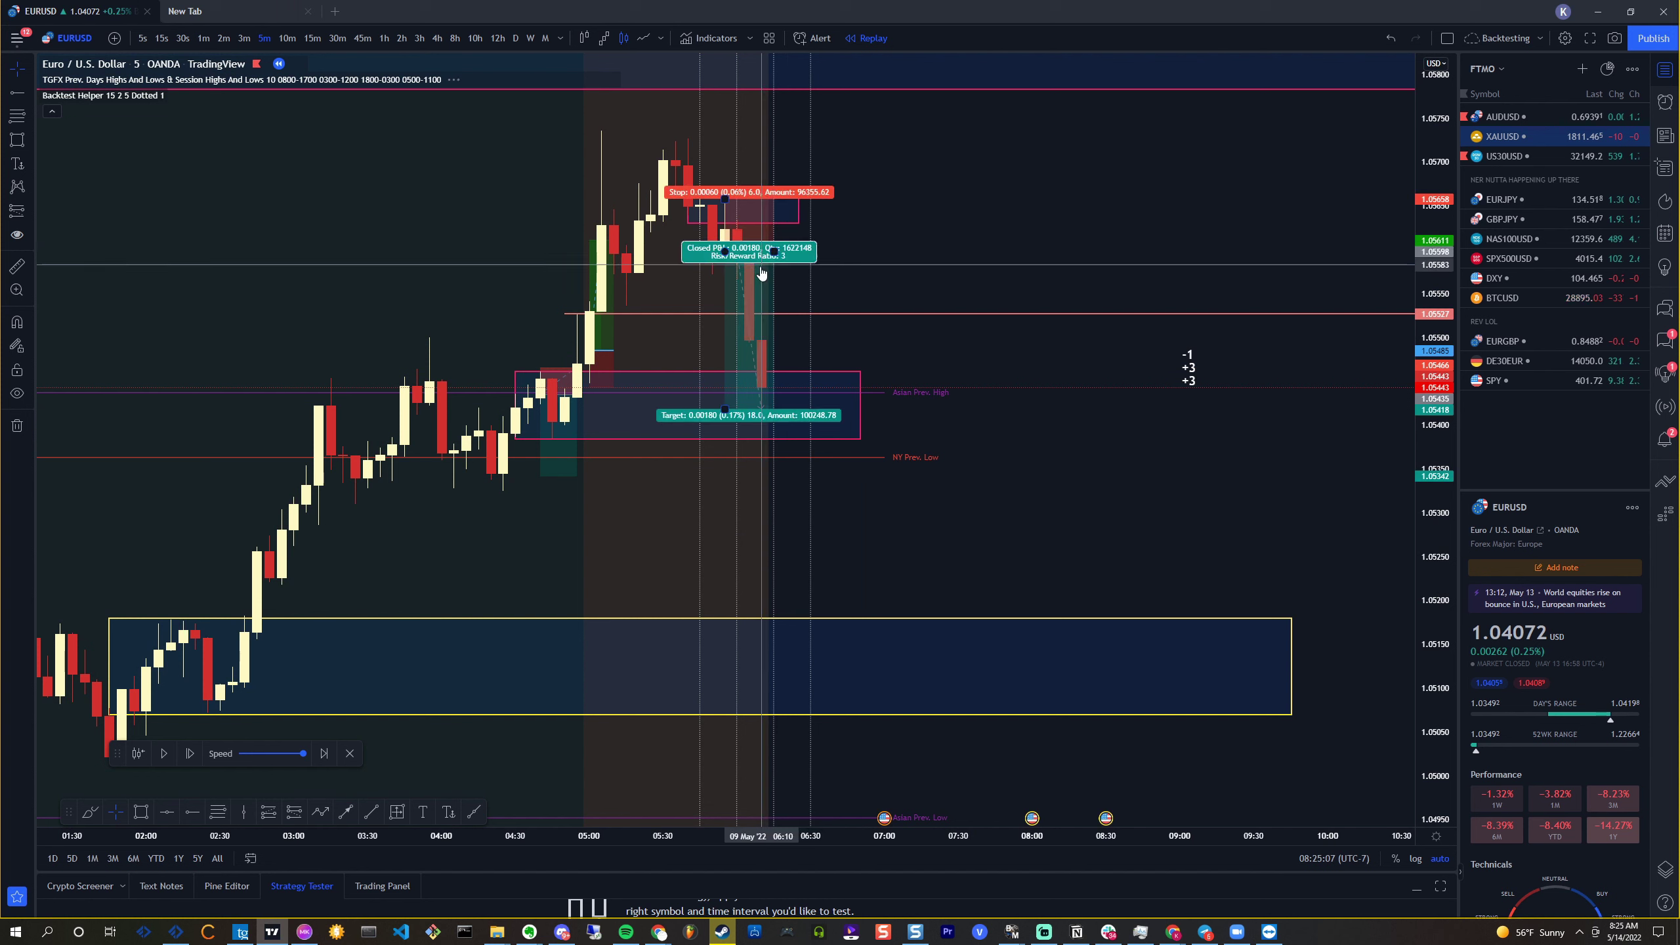
Resize the upper pink zone on the 5-minute chart to run from 05:50 to 06:50 with its lower edge at about 1.05568
left_click_drag(797, 222, 860, 278)
left_click_drag(688, 194, 708, 192)
left_click(728, 418)
left_click(762, 404)
left_click(775, 445)
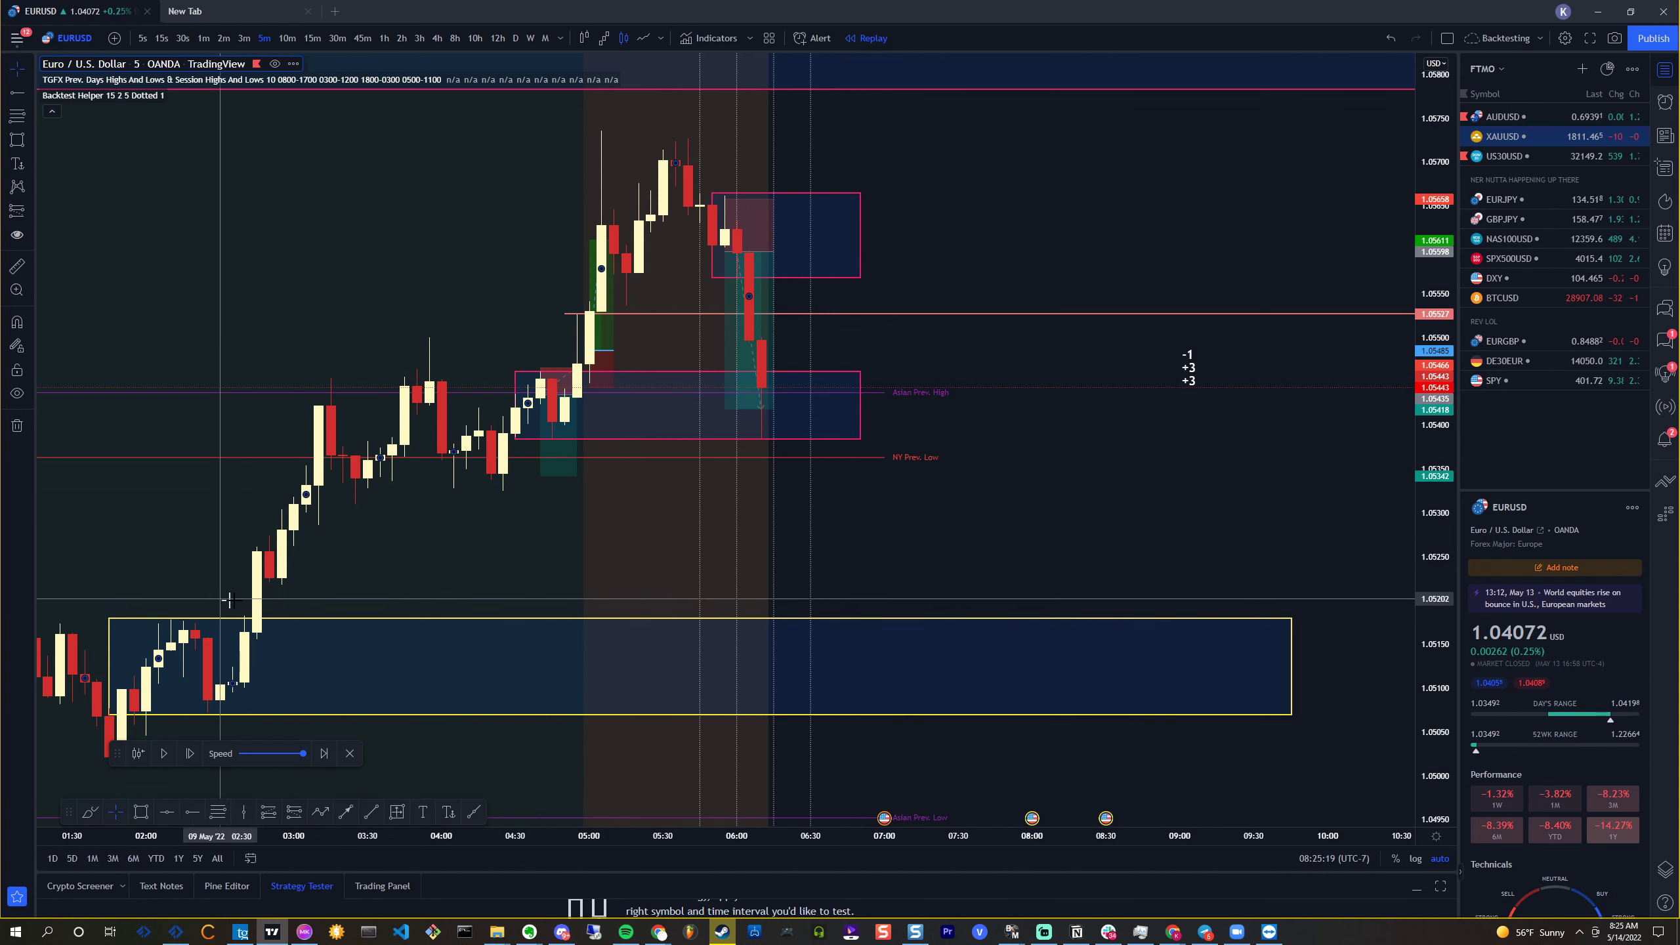
Draw horizontal rays at 1.05326 starting from 03:45 and at about 1.05185 starting from 02:25
left_click(23, 97)
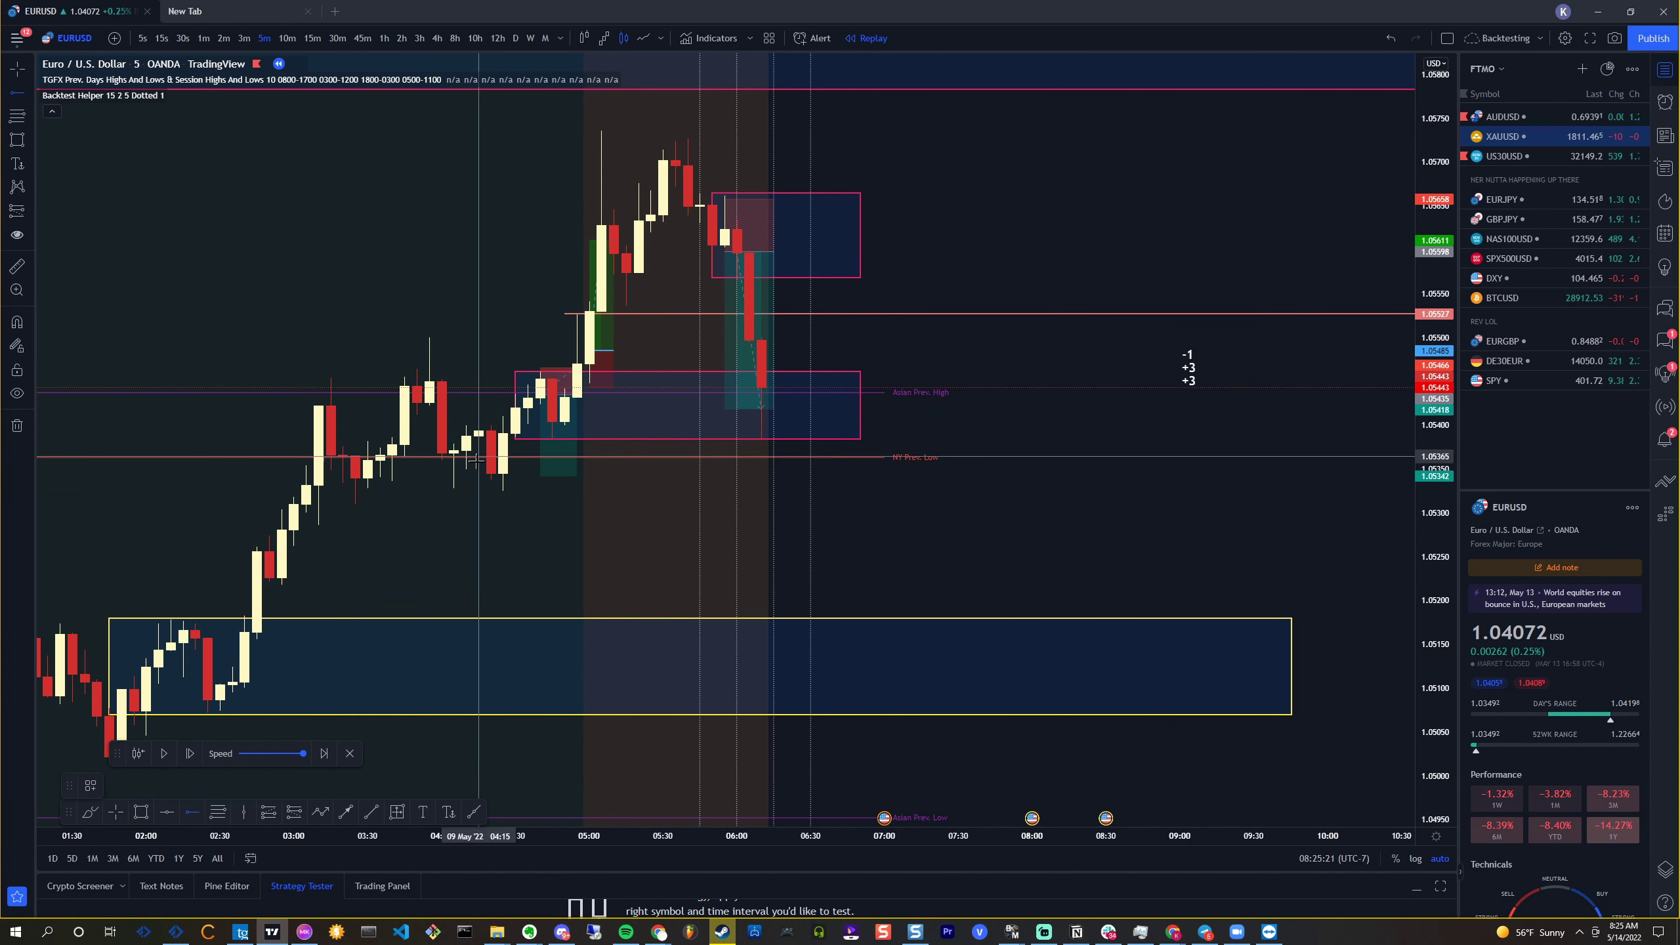
left_click(405, 490)
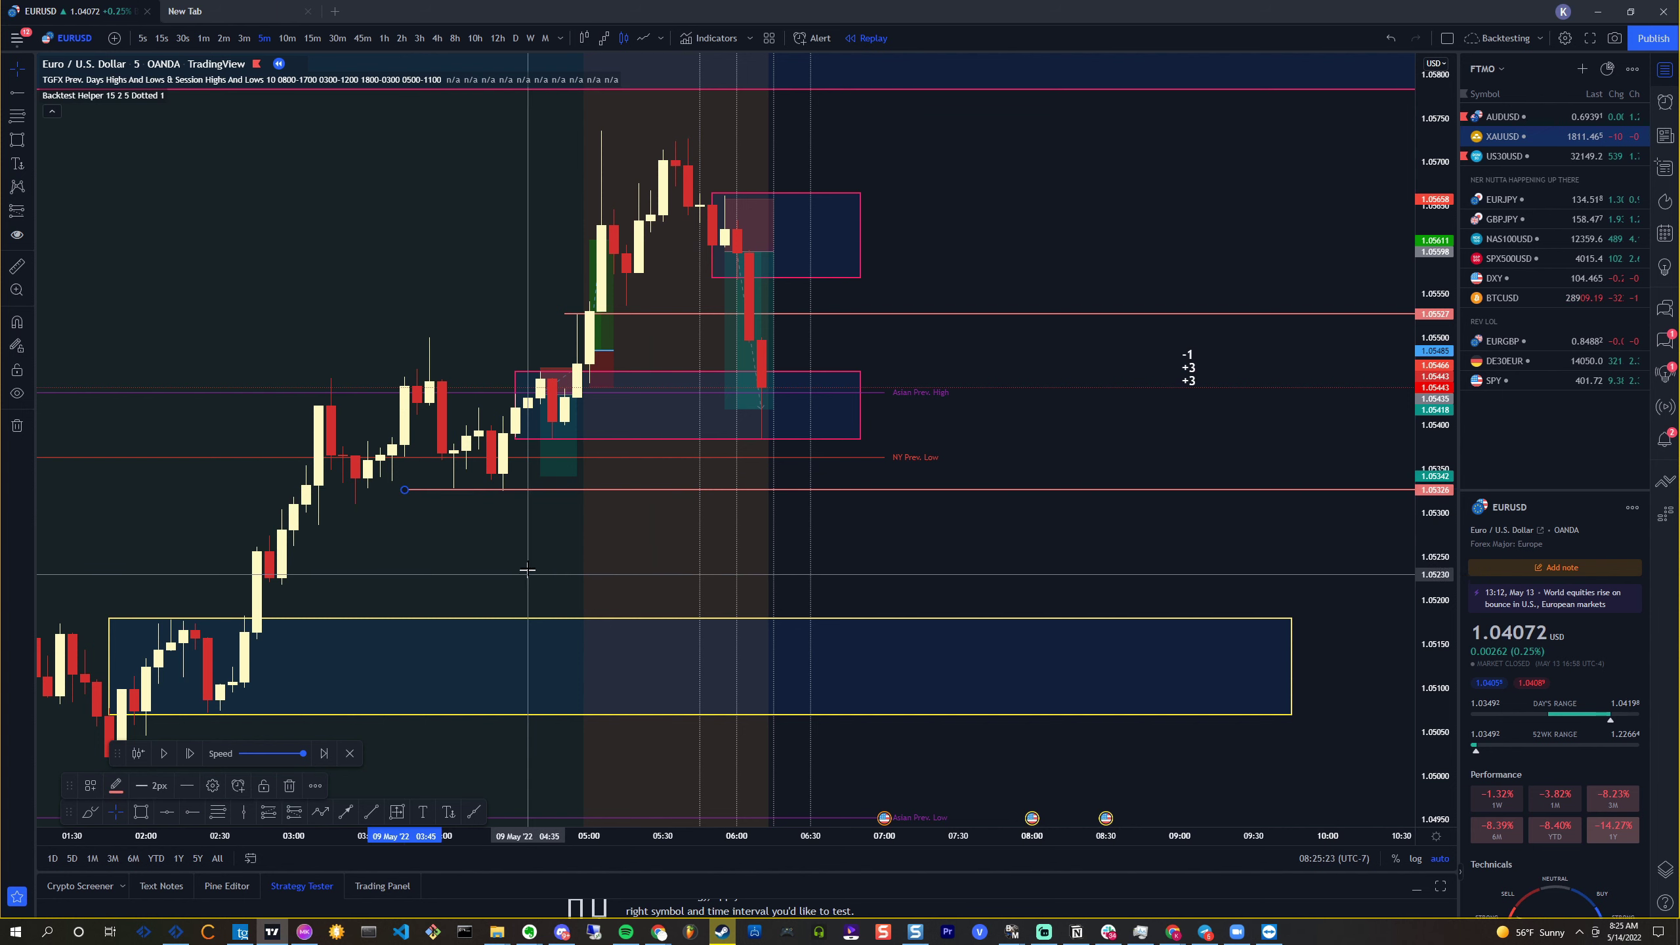
left_click(22, 89)
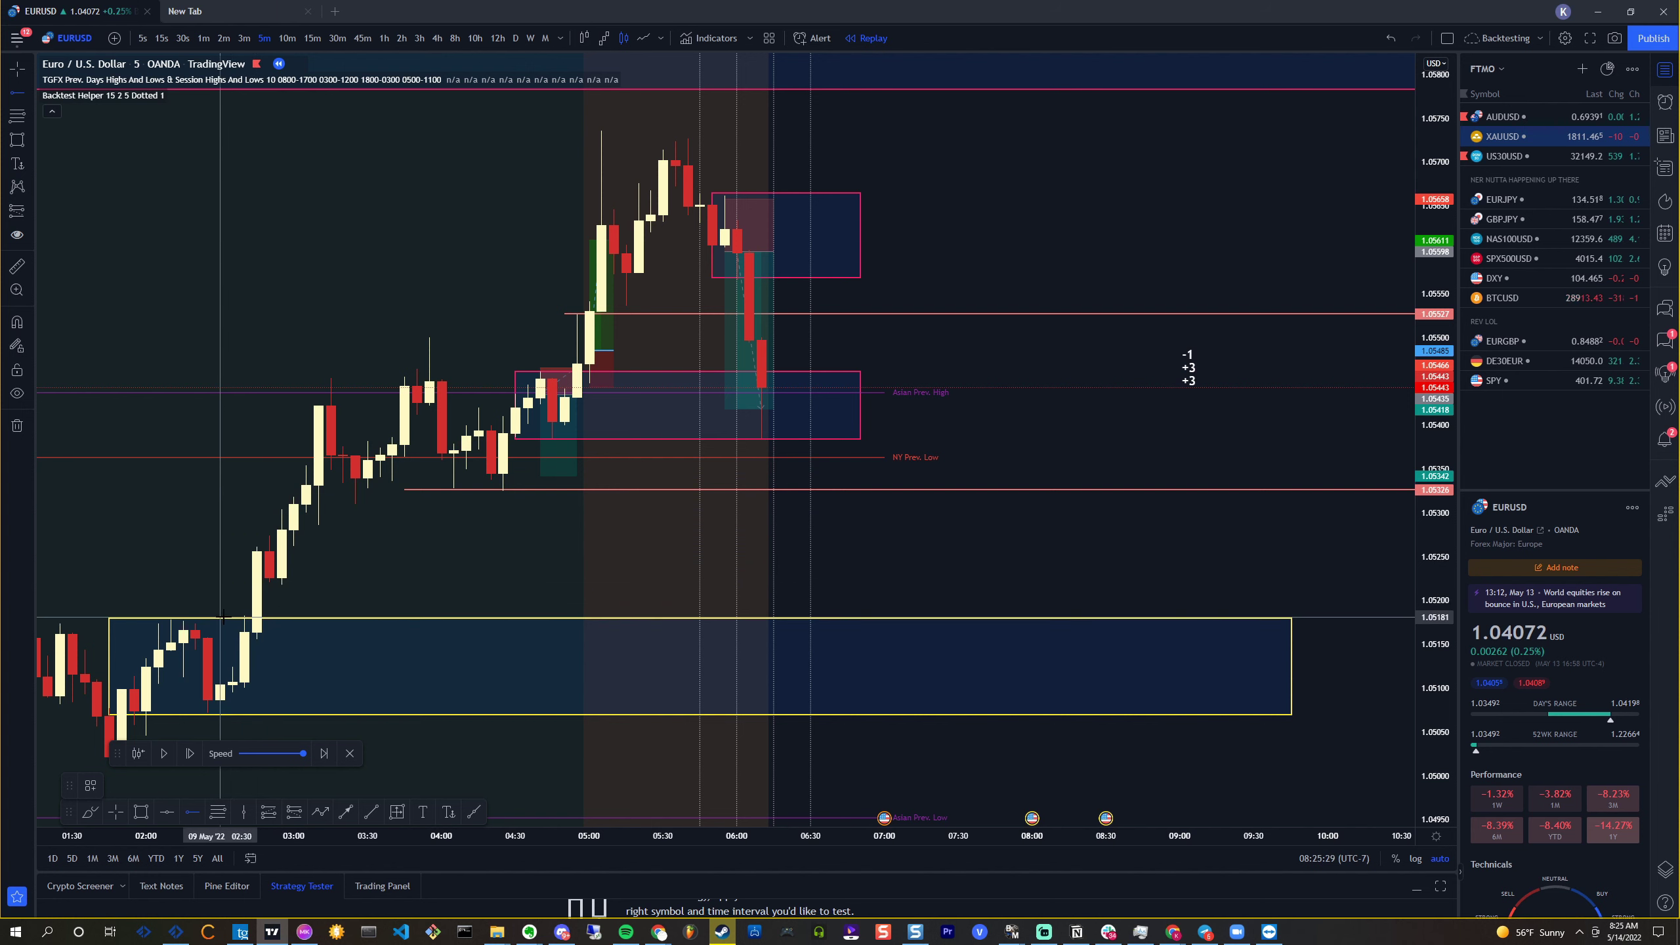
left_click(220, 616)
double_click(221, 615)
key("Escape")
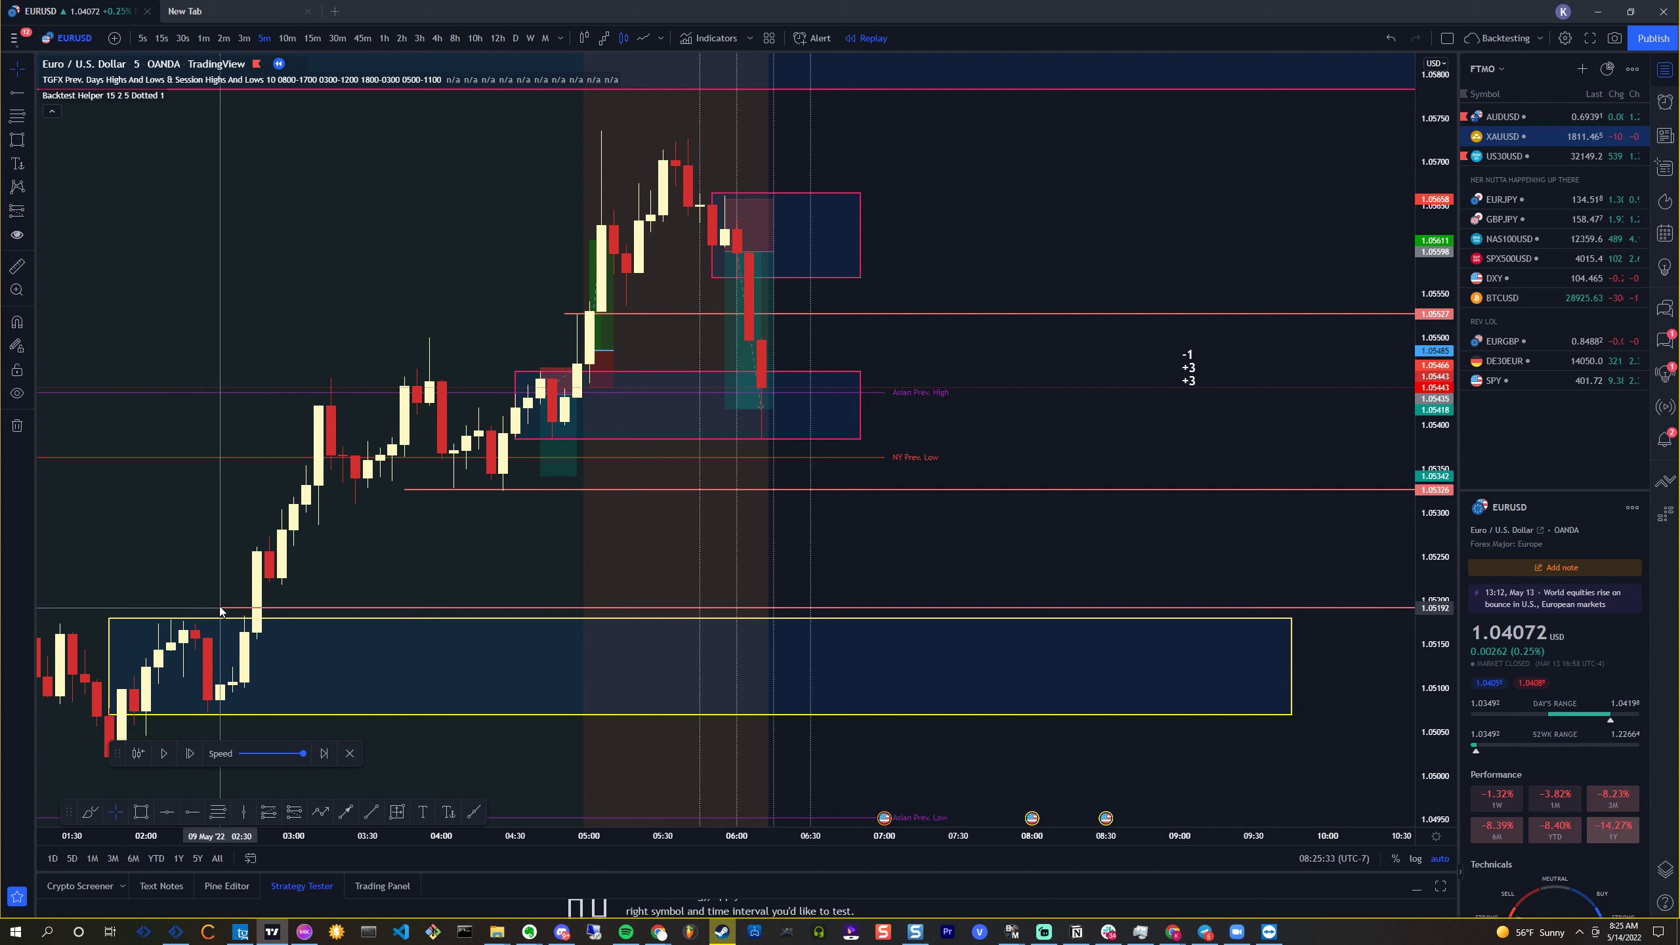
left_click_drag(215, 614, 213, 619)
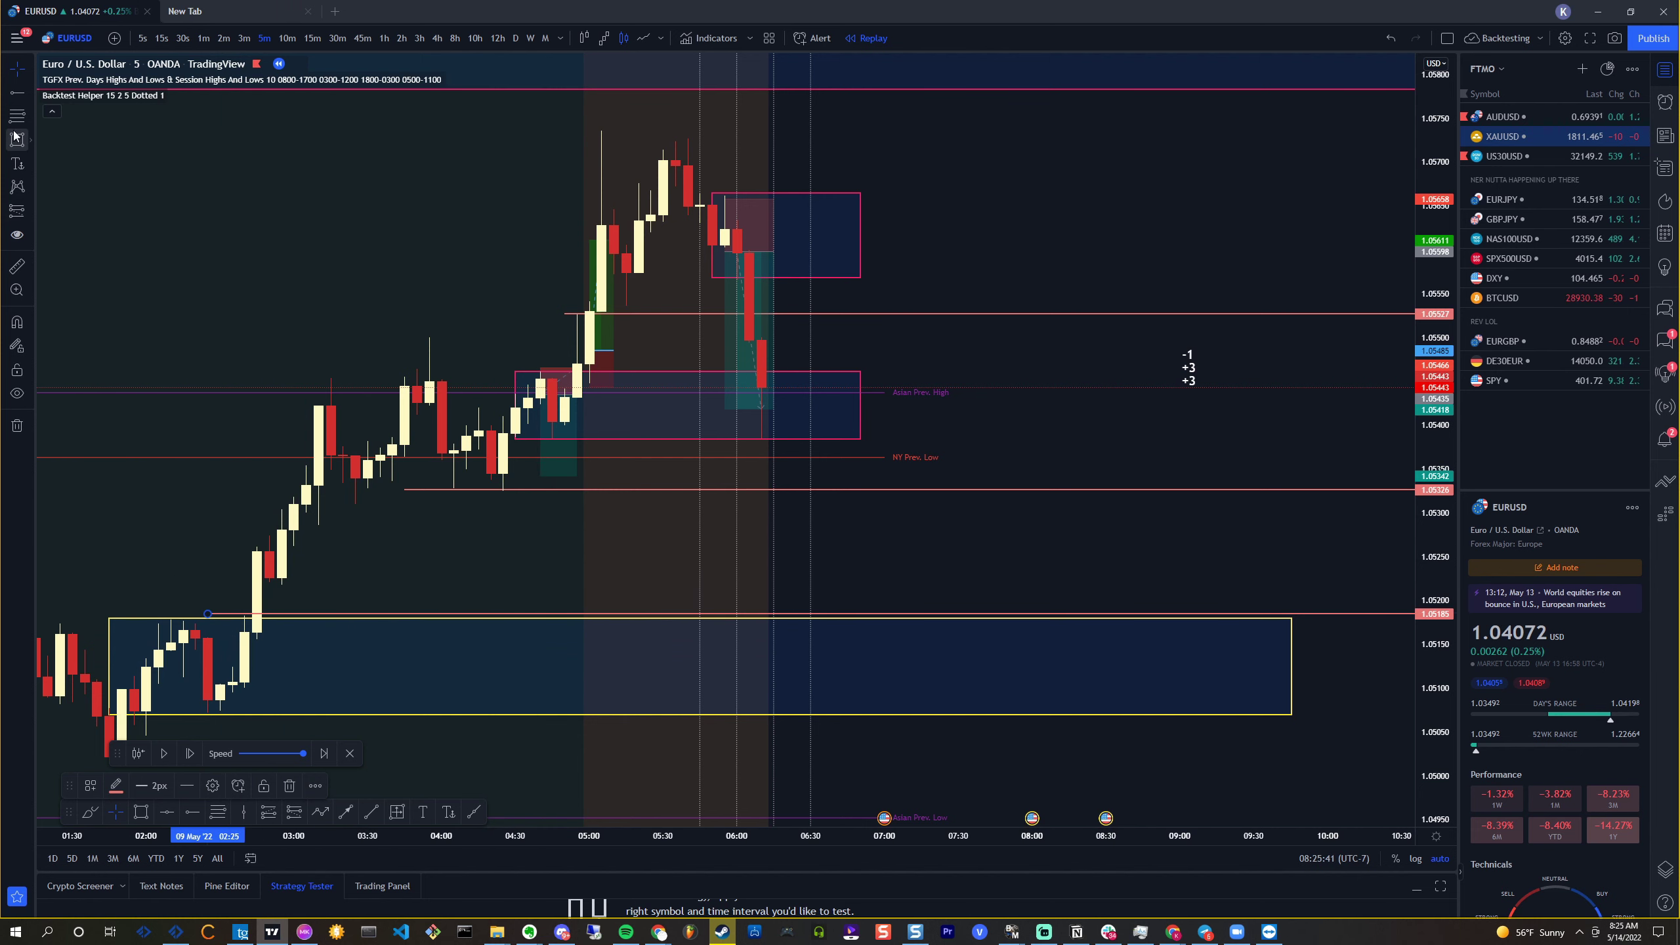
Draw a Fibonacci retracement across the gap above the yellow zone, between about 1.05218 and 1.05184
key("alt+h")
left_click(231, 584)
left_click(352, 616)
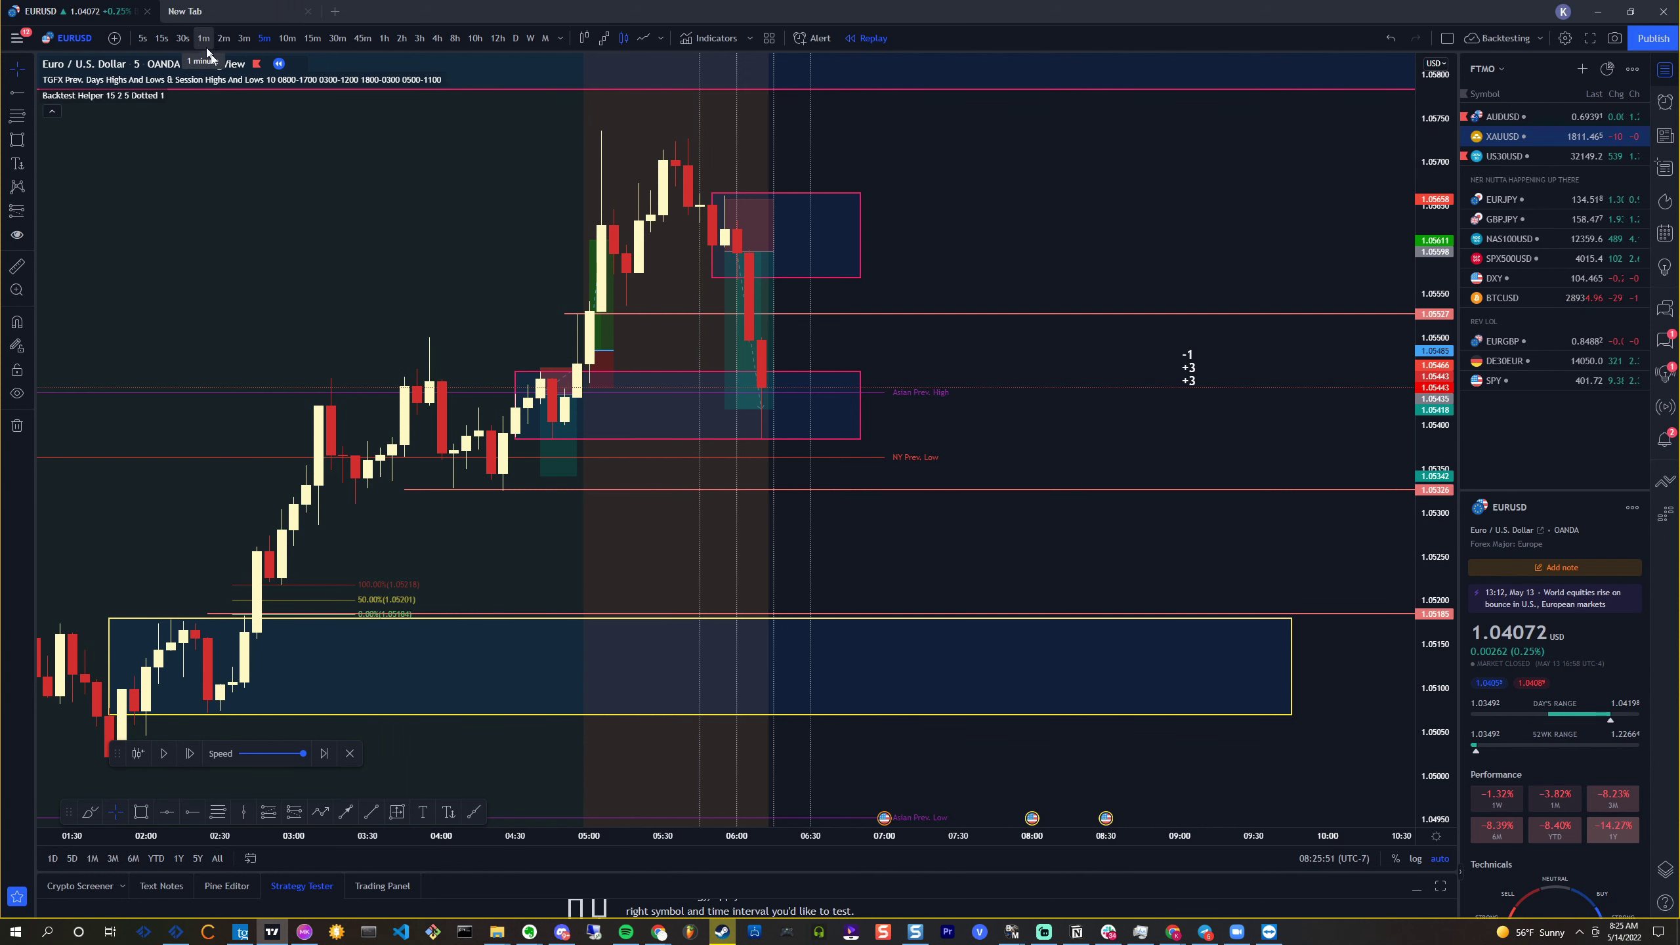
Draw horizontal rays at 1.05494 from the 06:00 candle and at 1.05565 from the 05:55 candle
scroll(743, 364, "up", 2)
left_click_drag(686, 390, 894, 424)
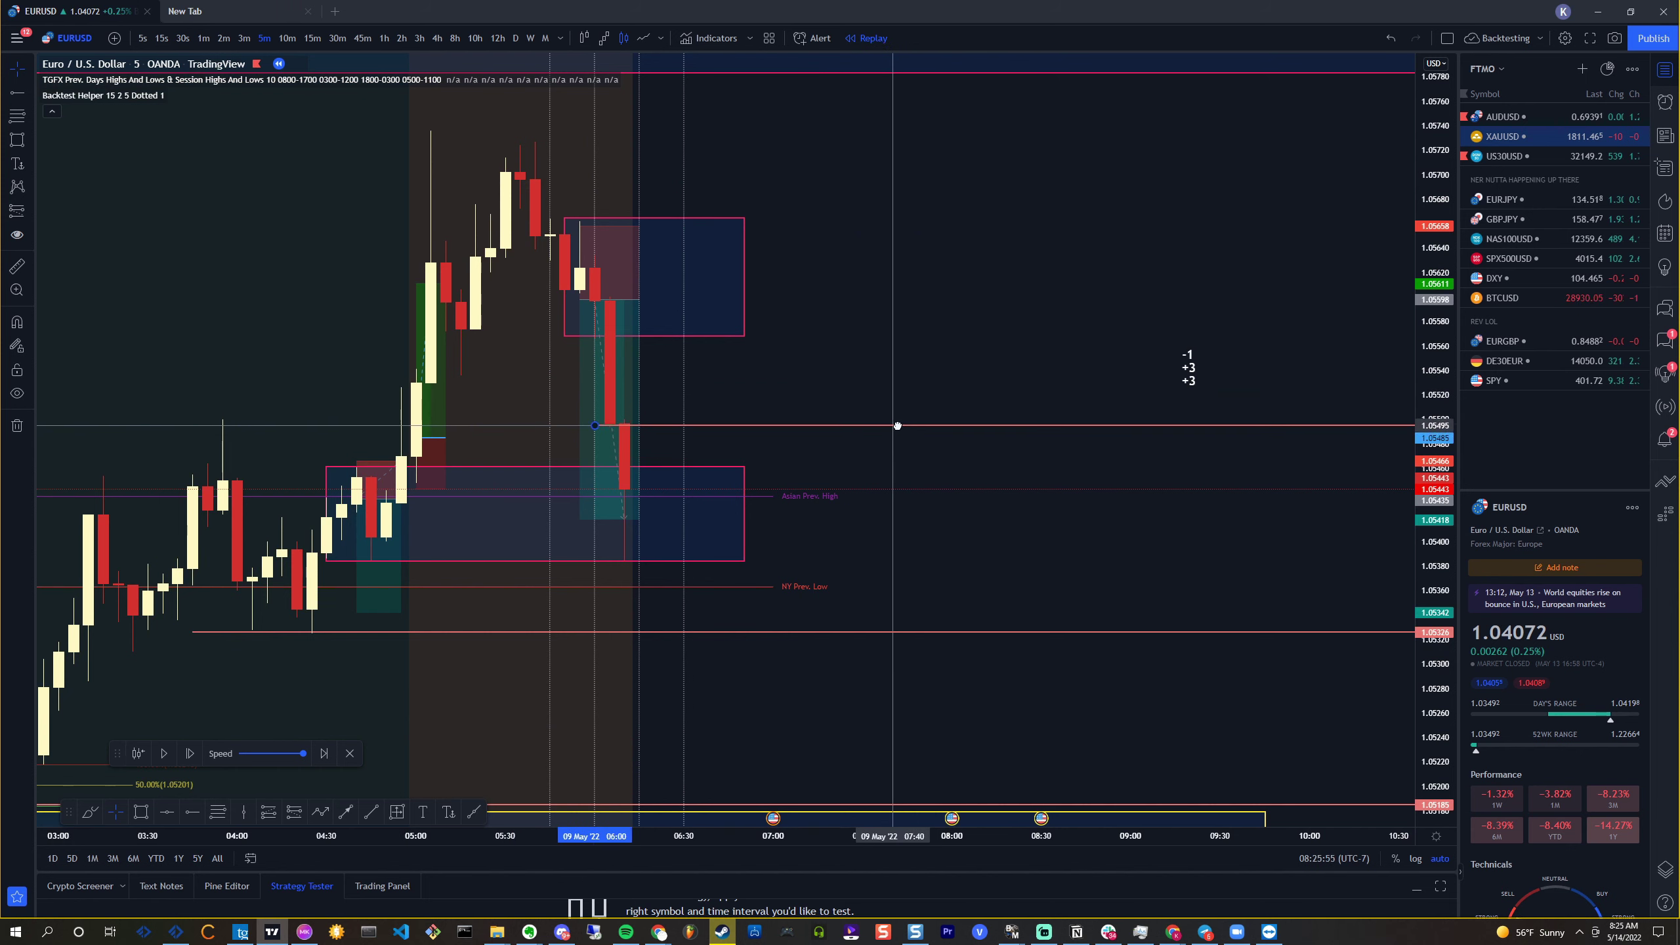
left_click_drag(900, 430, 885, 335)
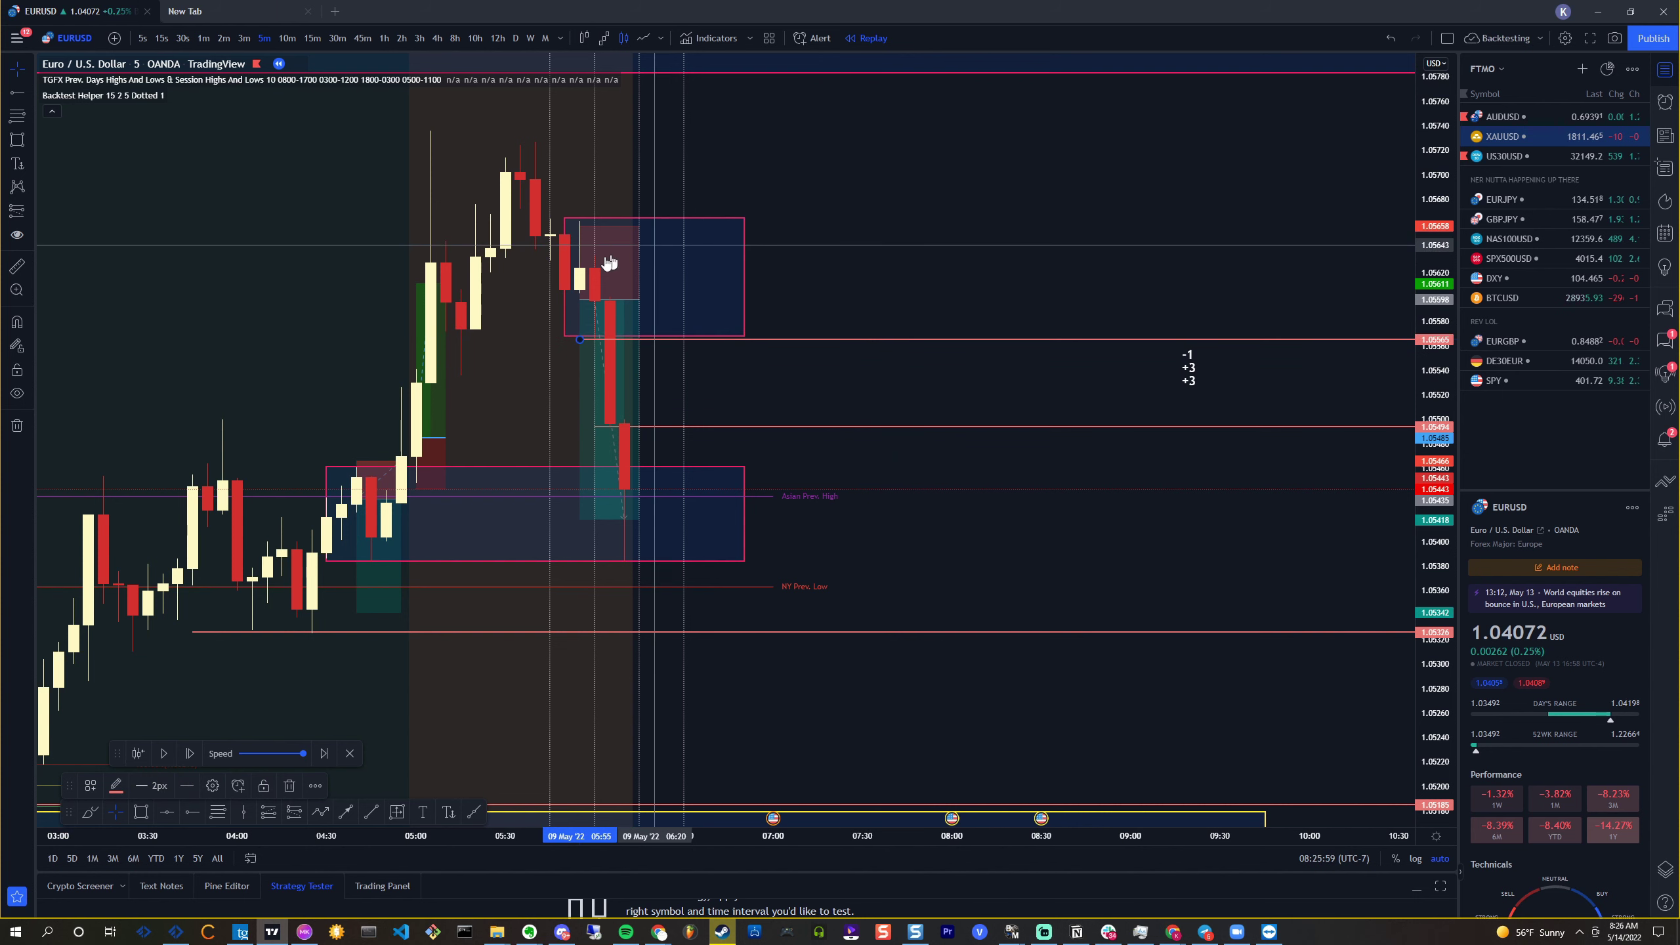
Reshape the upper pink zone to start at 05:45, bottom out at 1.05602 and extend to 09:05
left_click_drag(563, 334, 558, 294)
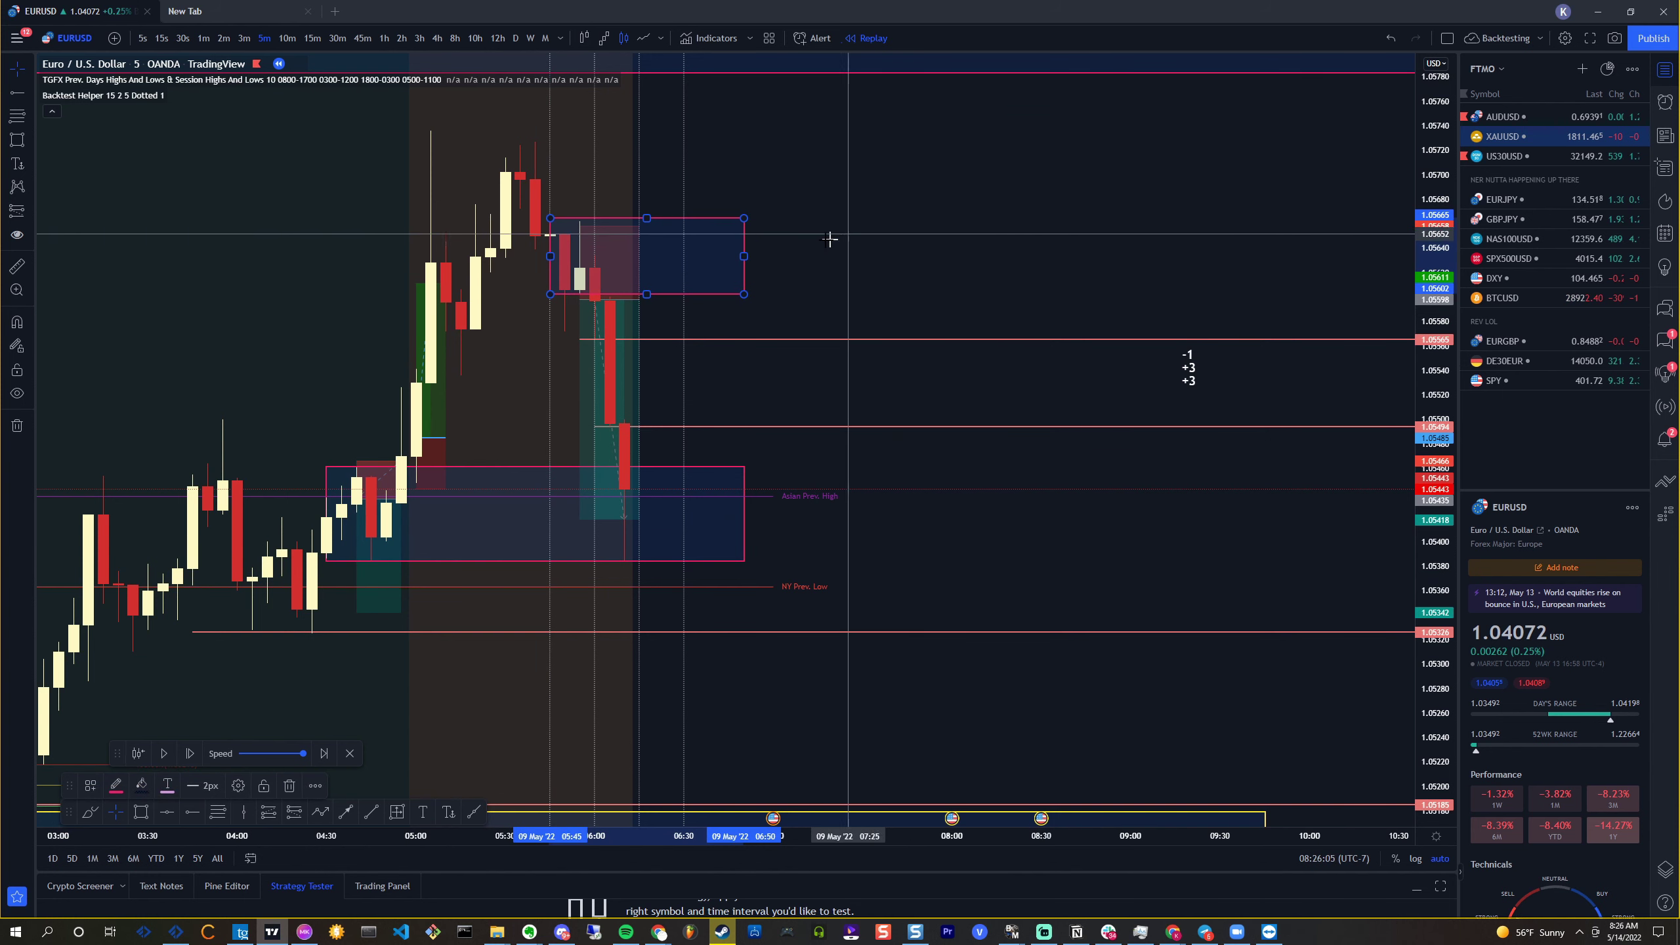
left_click_drag(744, 256, 1144, 256)
scroll(717, 102, "down", 1)
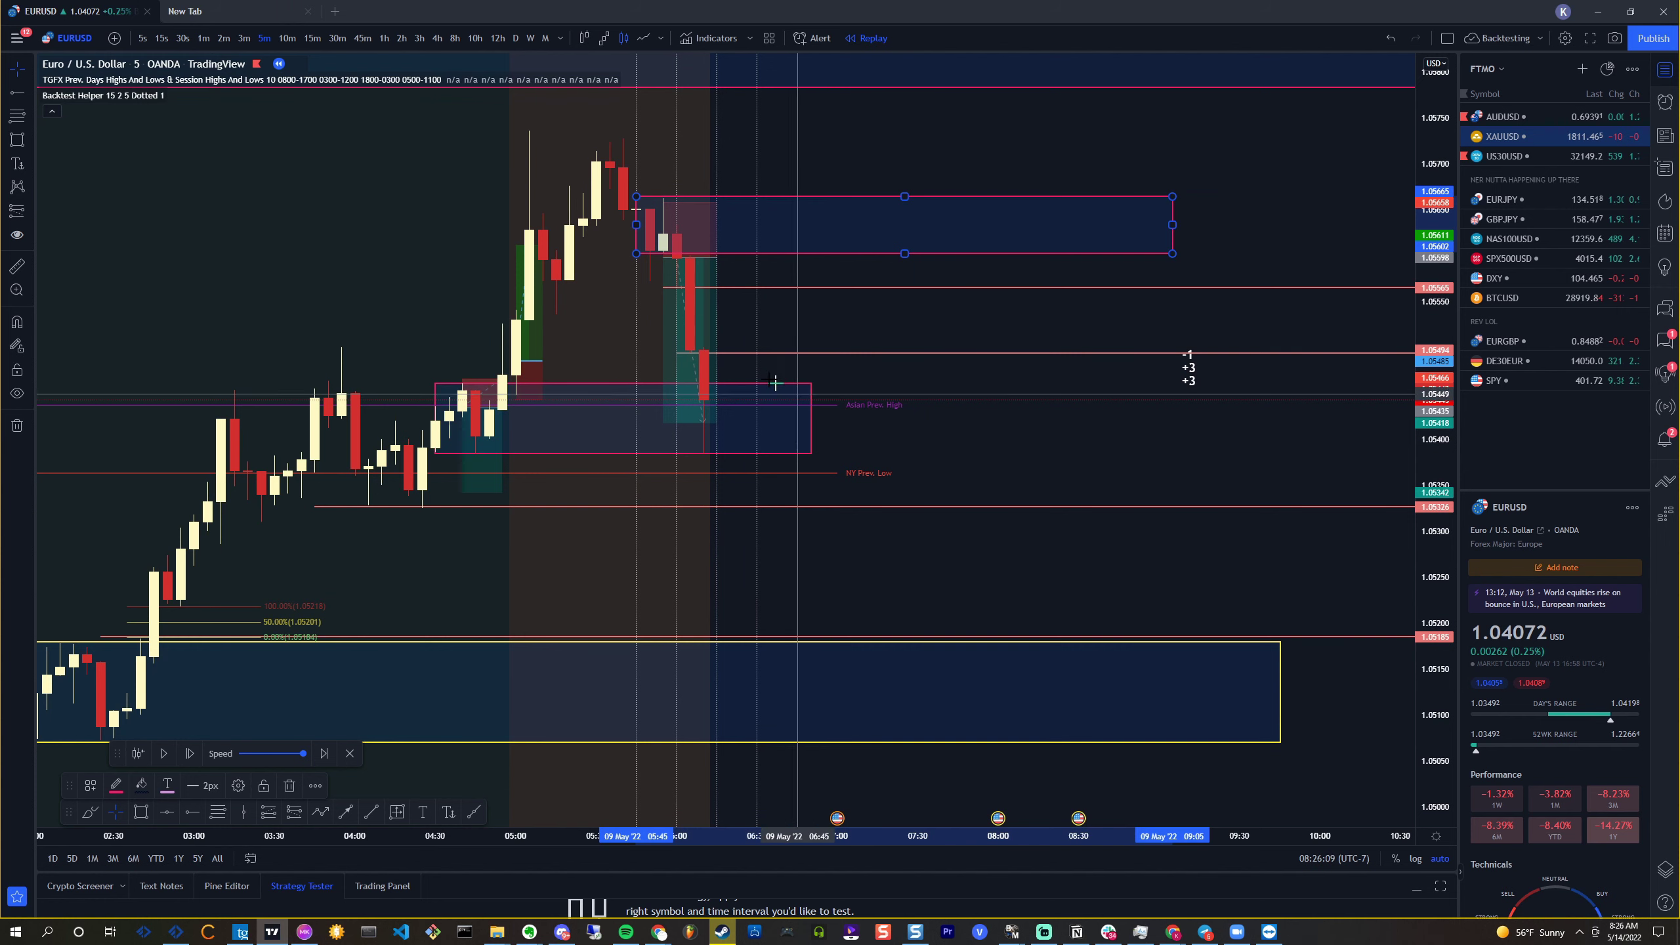
Return to the 1-minute chart and advance the replay nine candles to 06:23
left_click(202, 38)
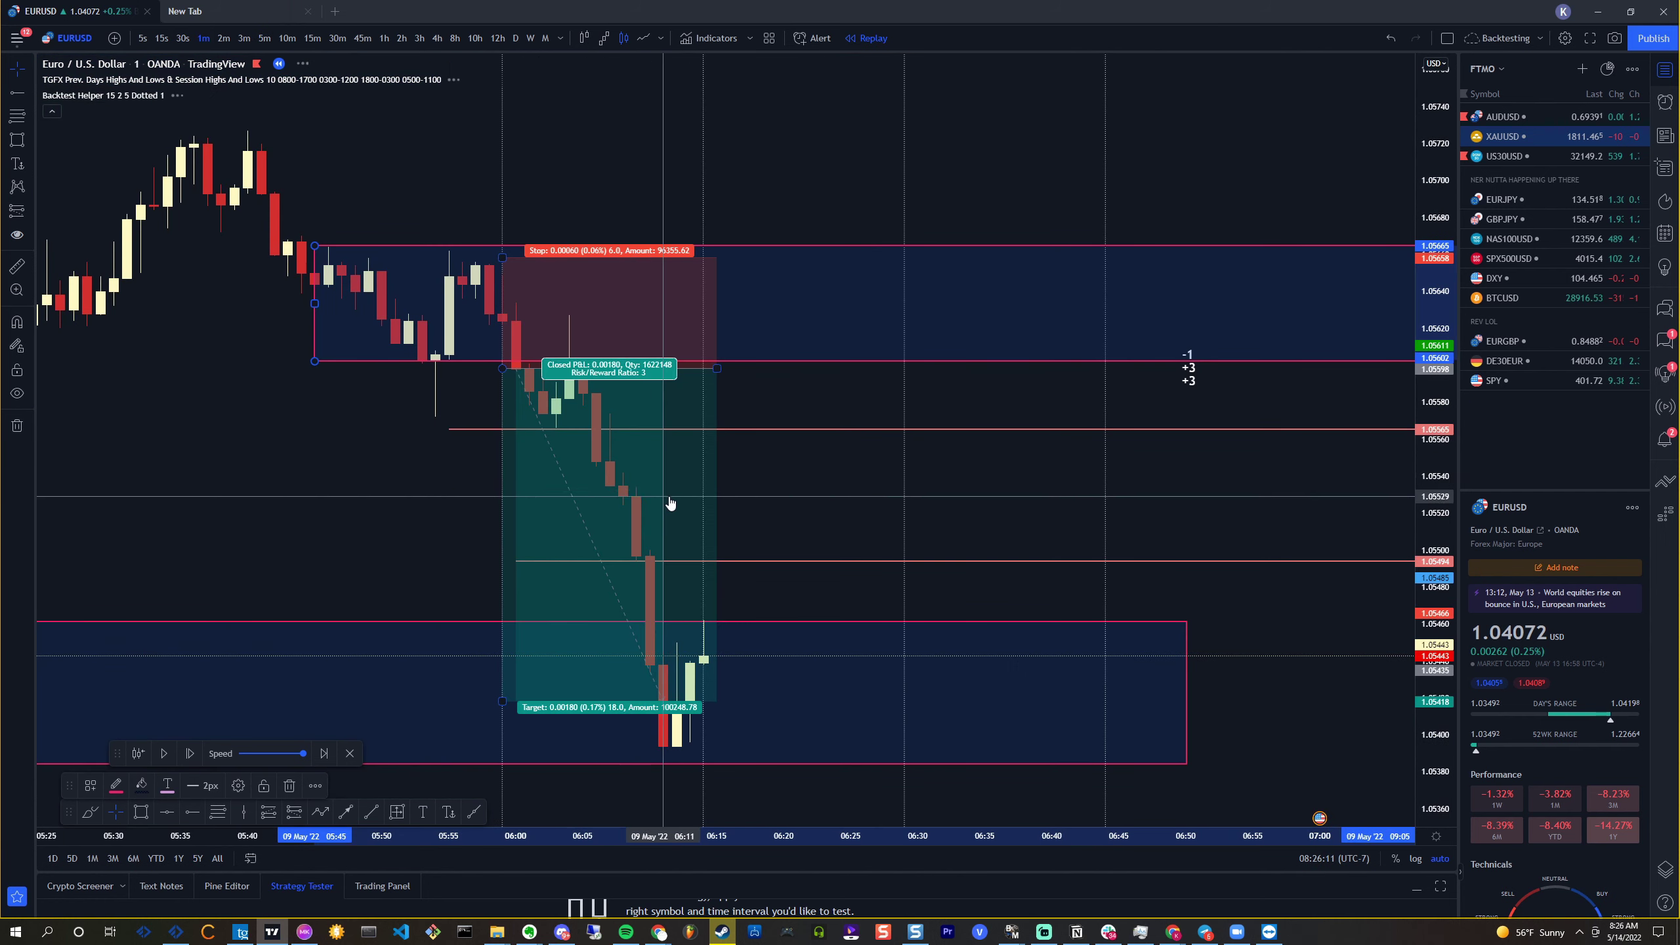
scroll(926, 585, "up", 1)
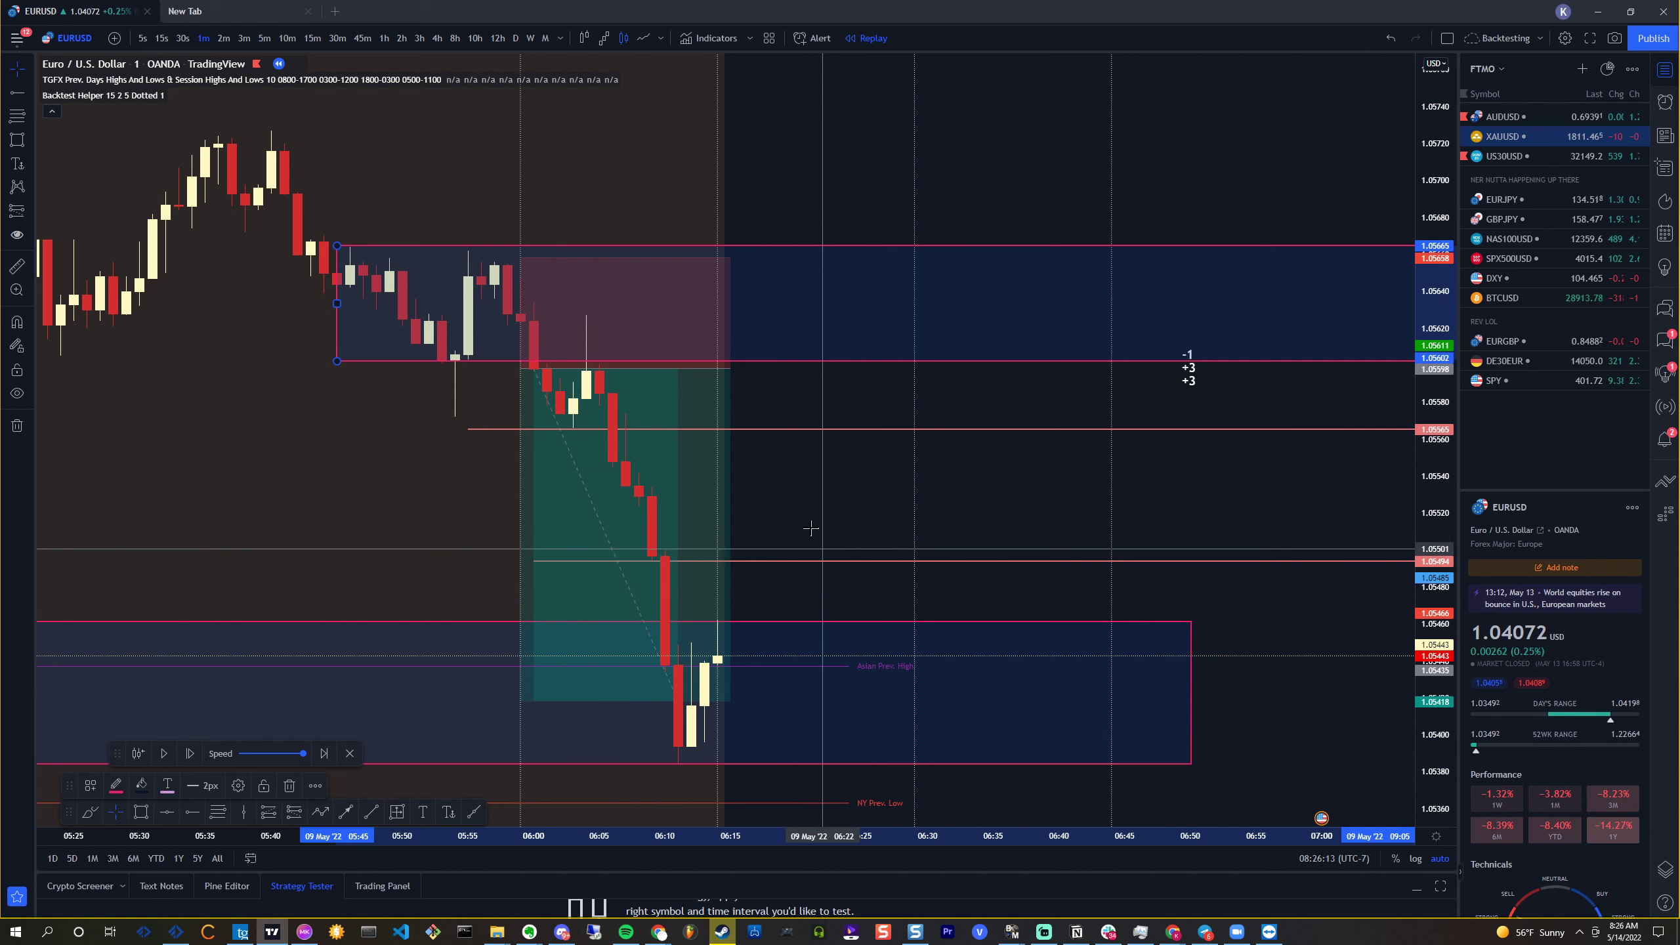
left_click(189, 754)
left_click(189, 754)
left_click(189, 754)
left_click(190, 754)
left_click(189, 754)
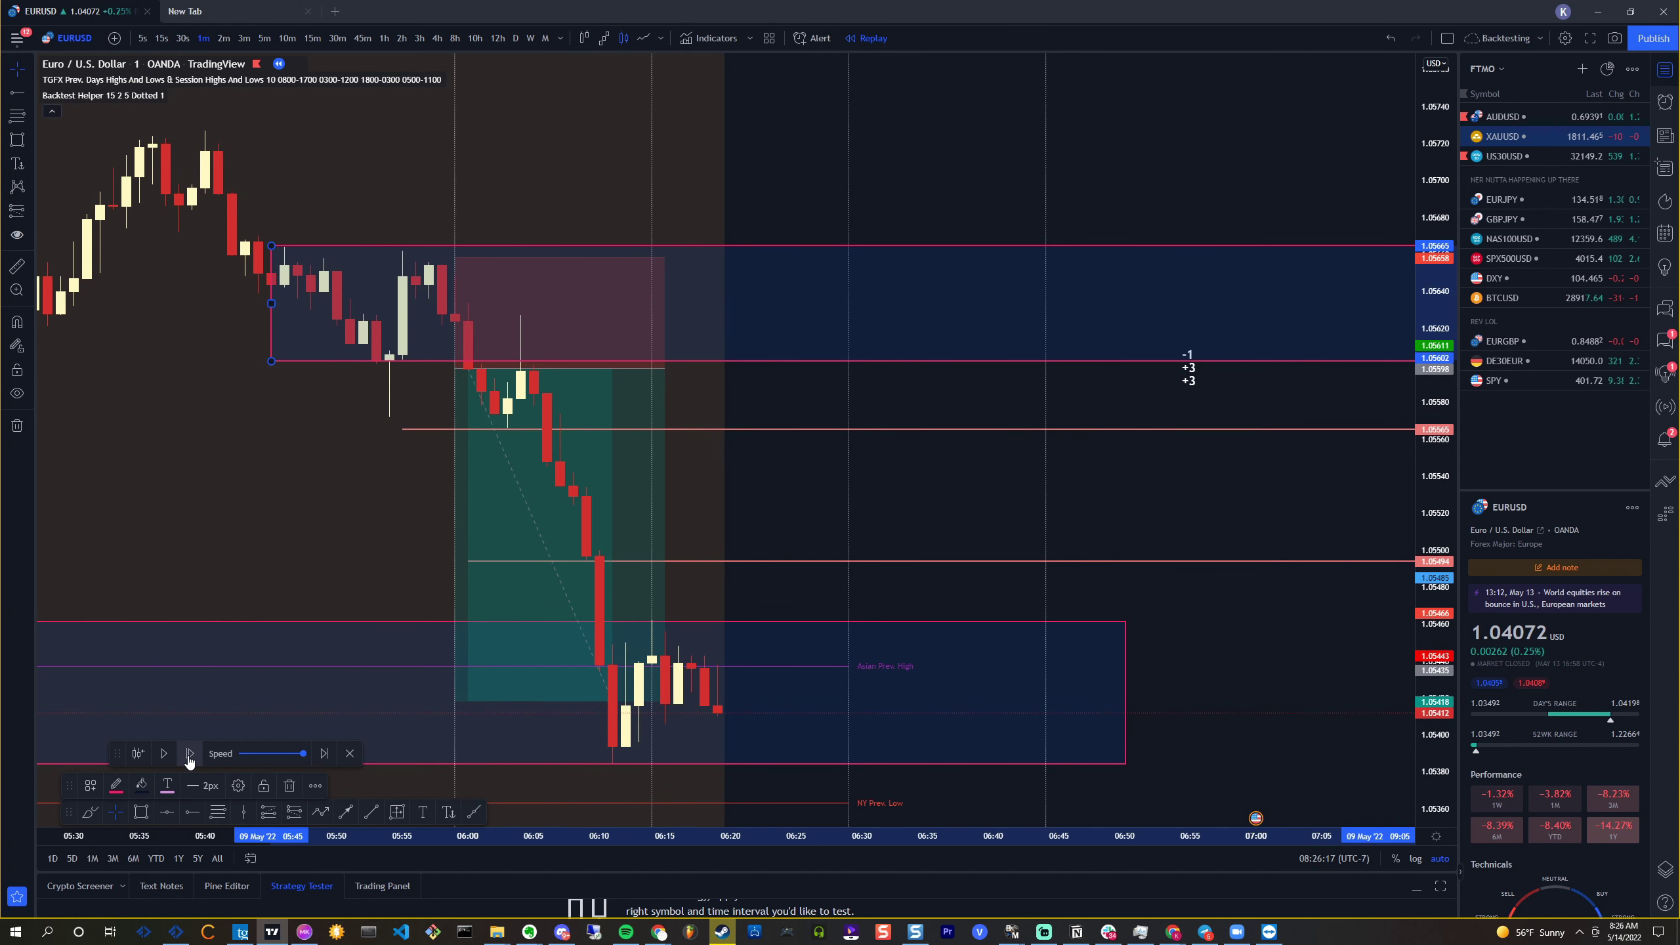
left_click(189, 755)
left_click(189, 755)
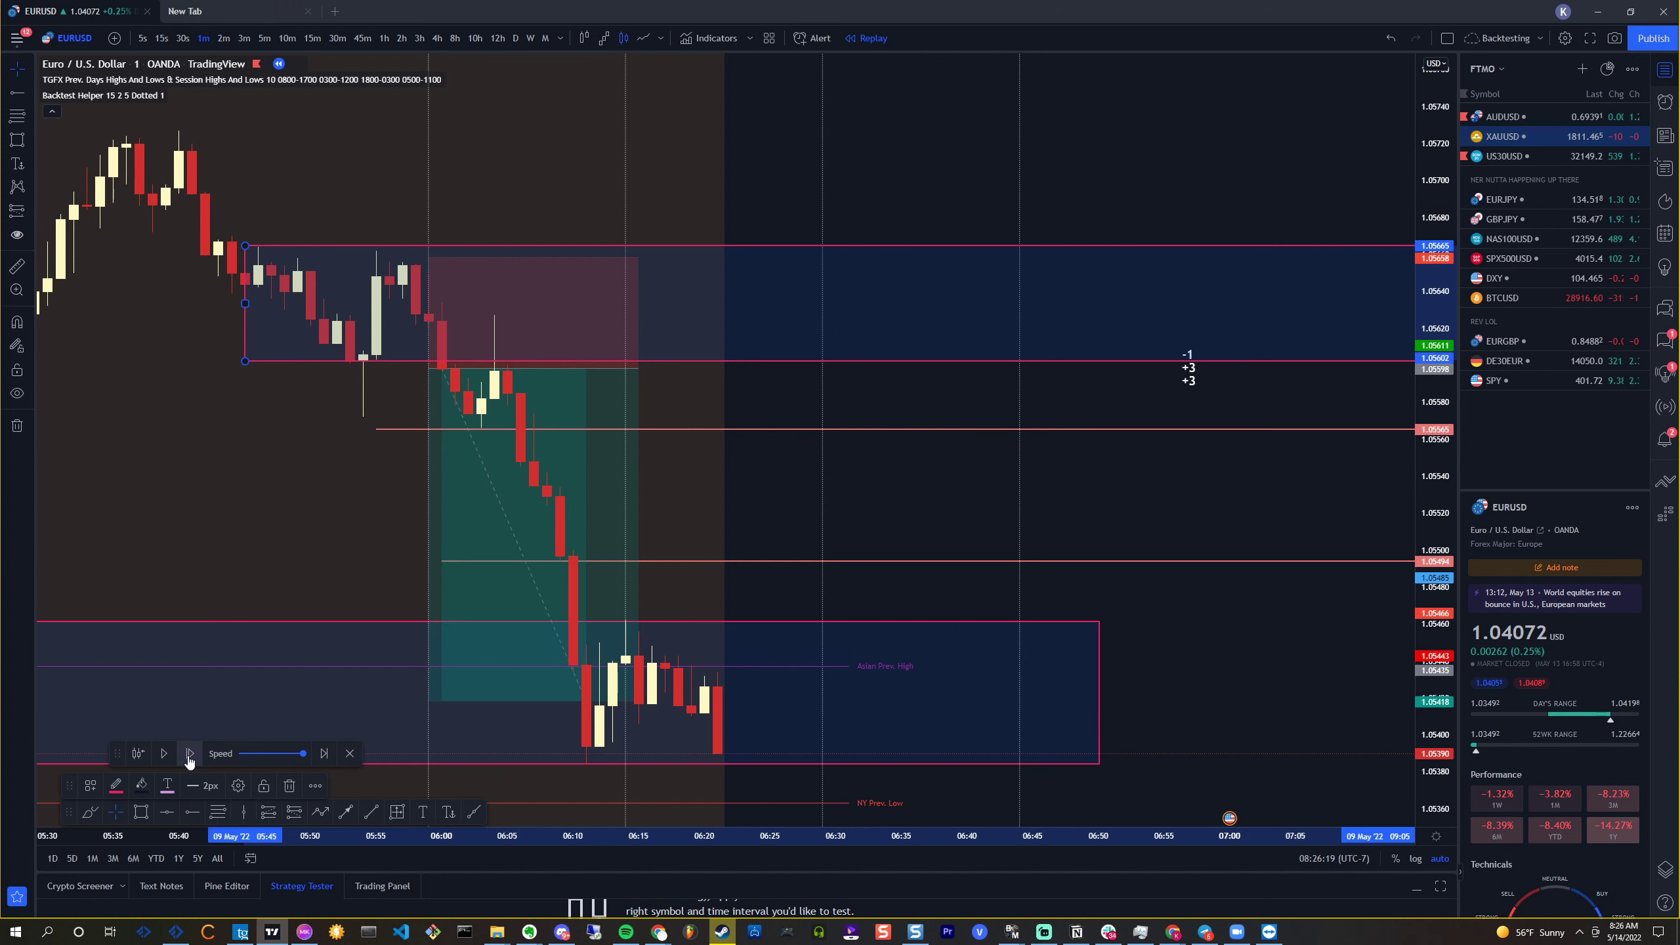
left_click(190, 754)
left_click(189, 754)
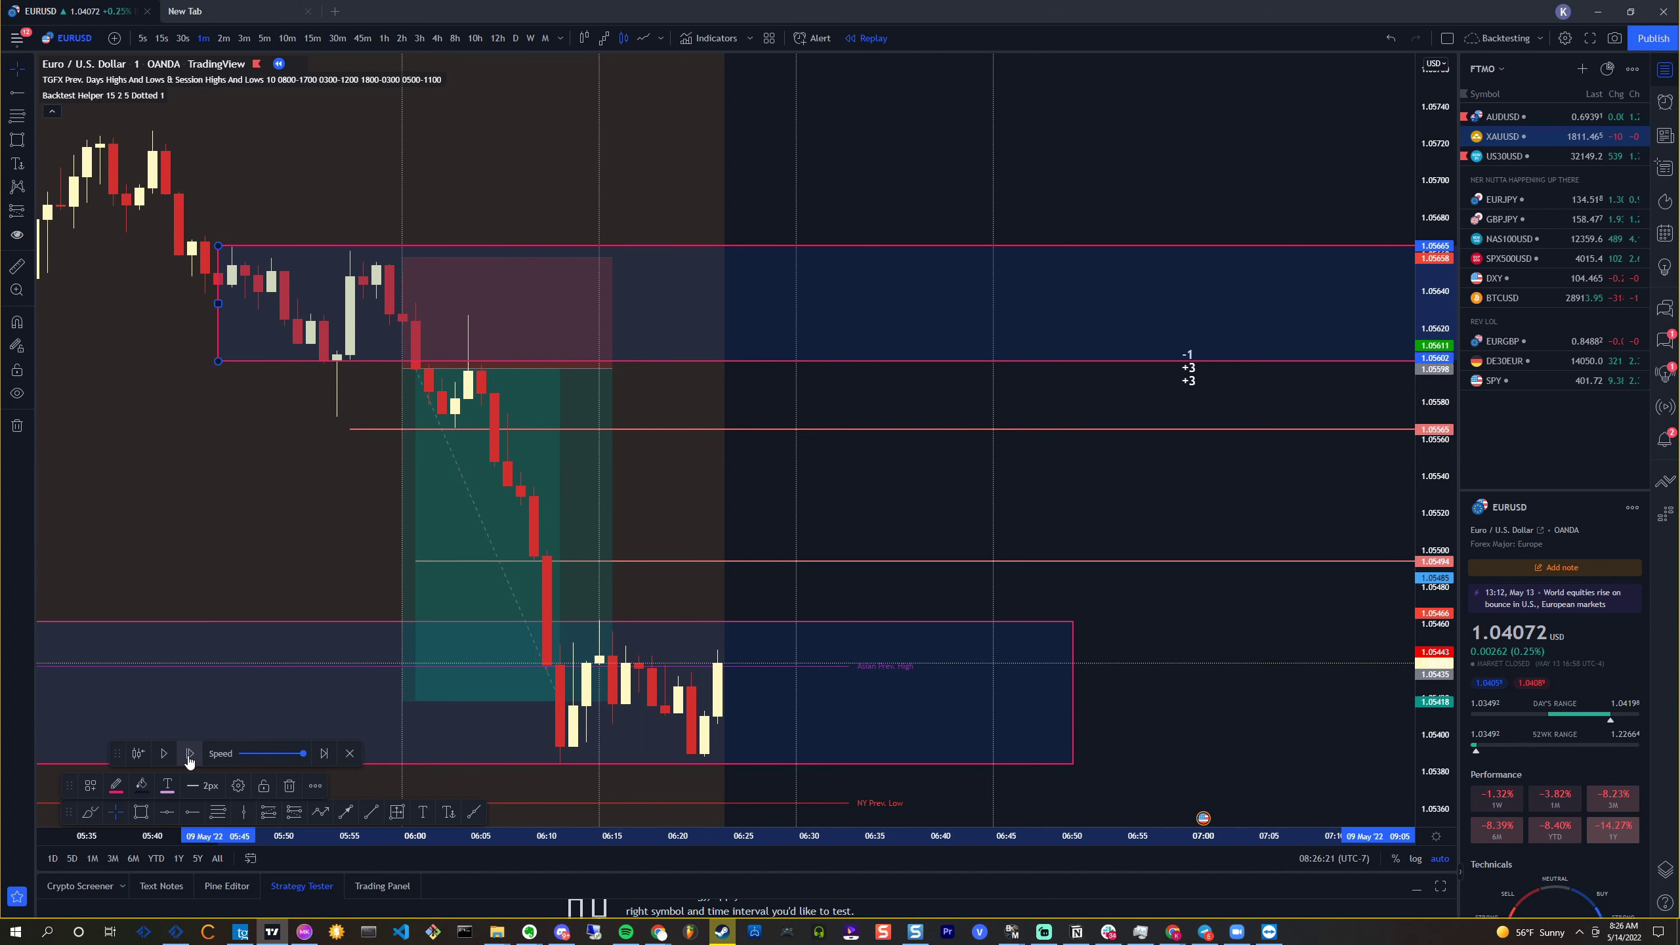
Place a long position on the 06:22 candle with entry 1.05439, stop 1.05384 and target 1.05604 for a risk/reward ratio of 3
left_click_drag(687, 574, 800, 589)
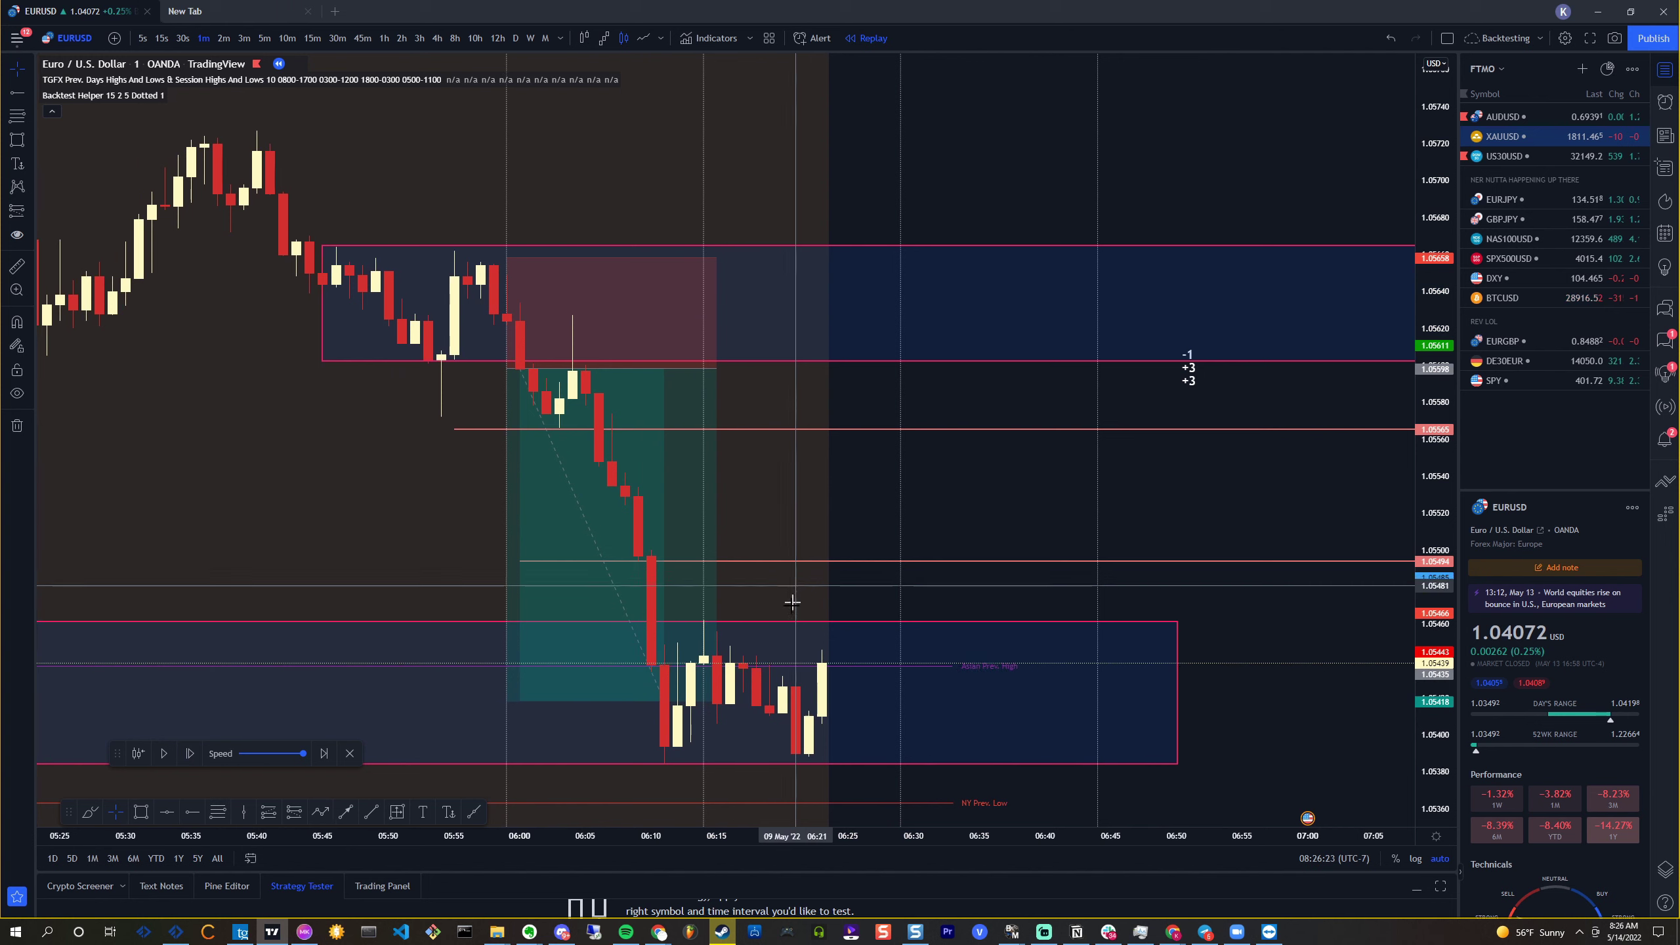
scroll(598, 738, "up", 2)
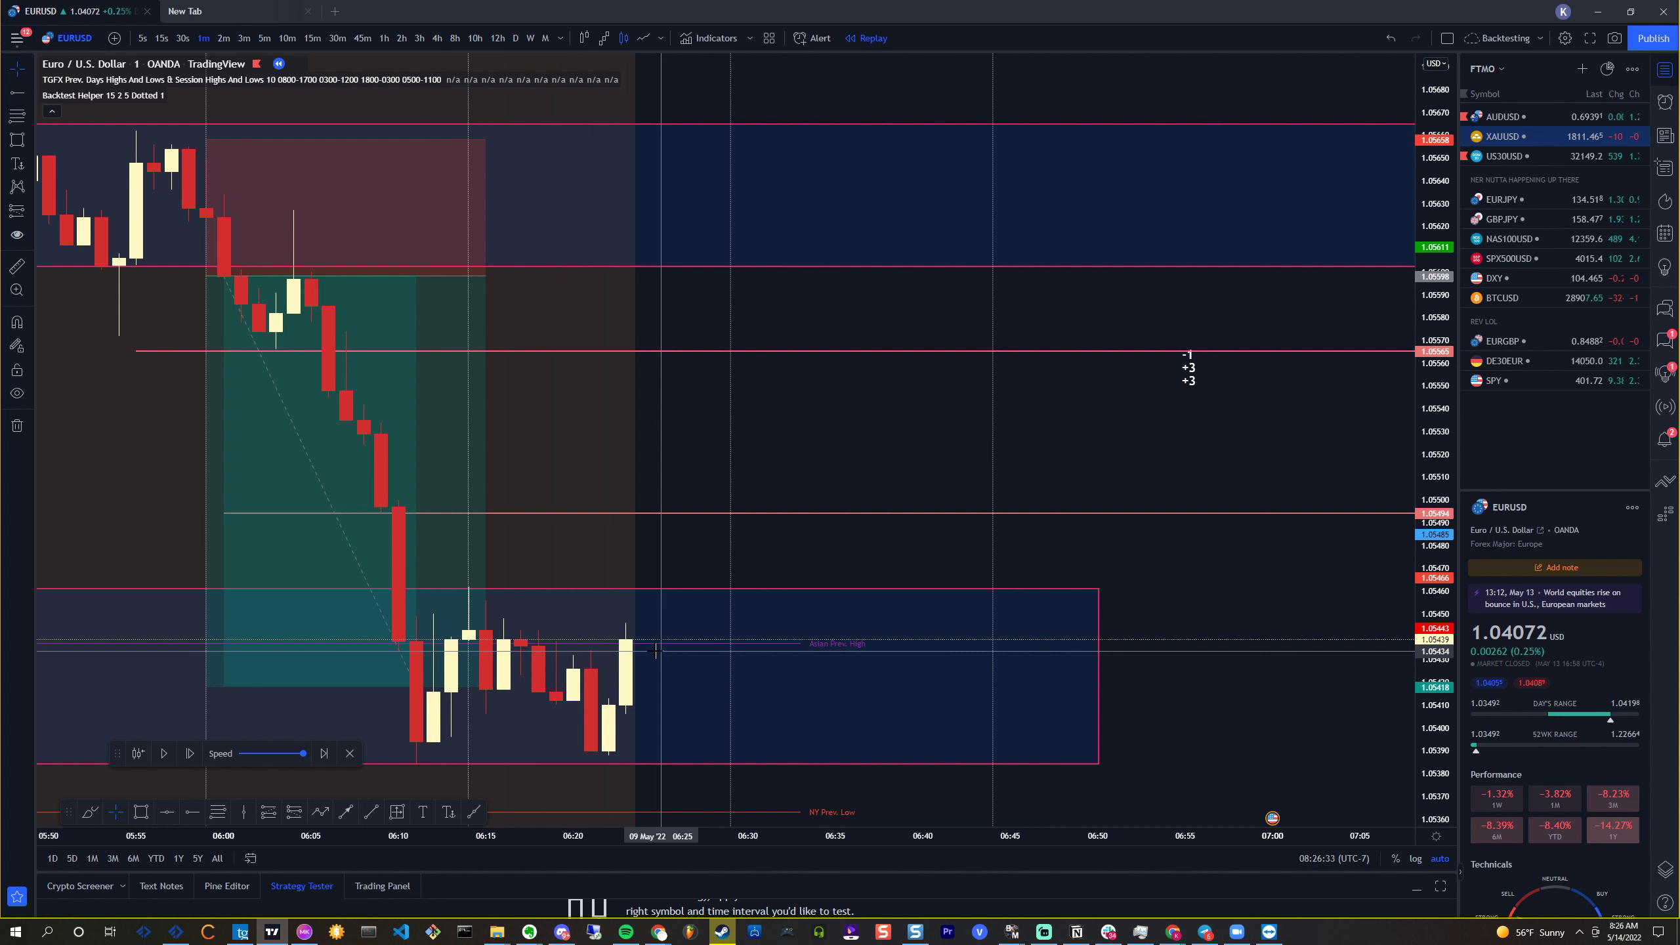
left_click(26, 214)
left_click(89, 212)
left_click(608, 640)
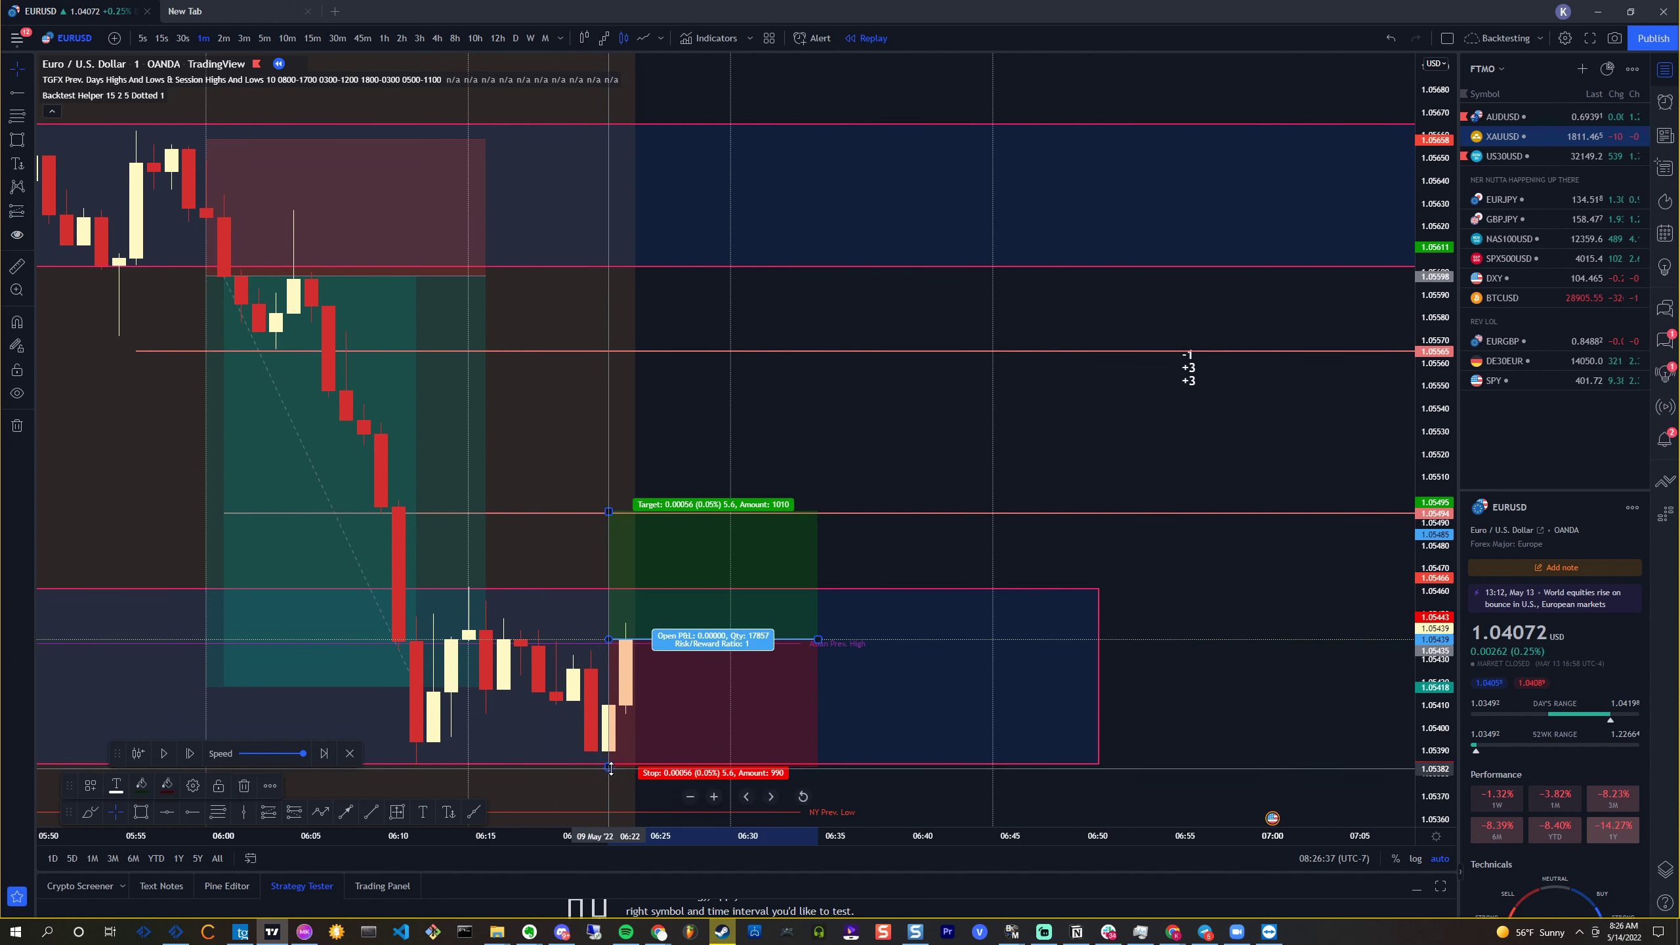
left_click(607, 765)
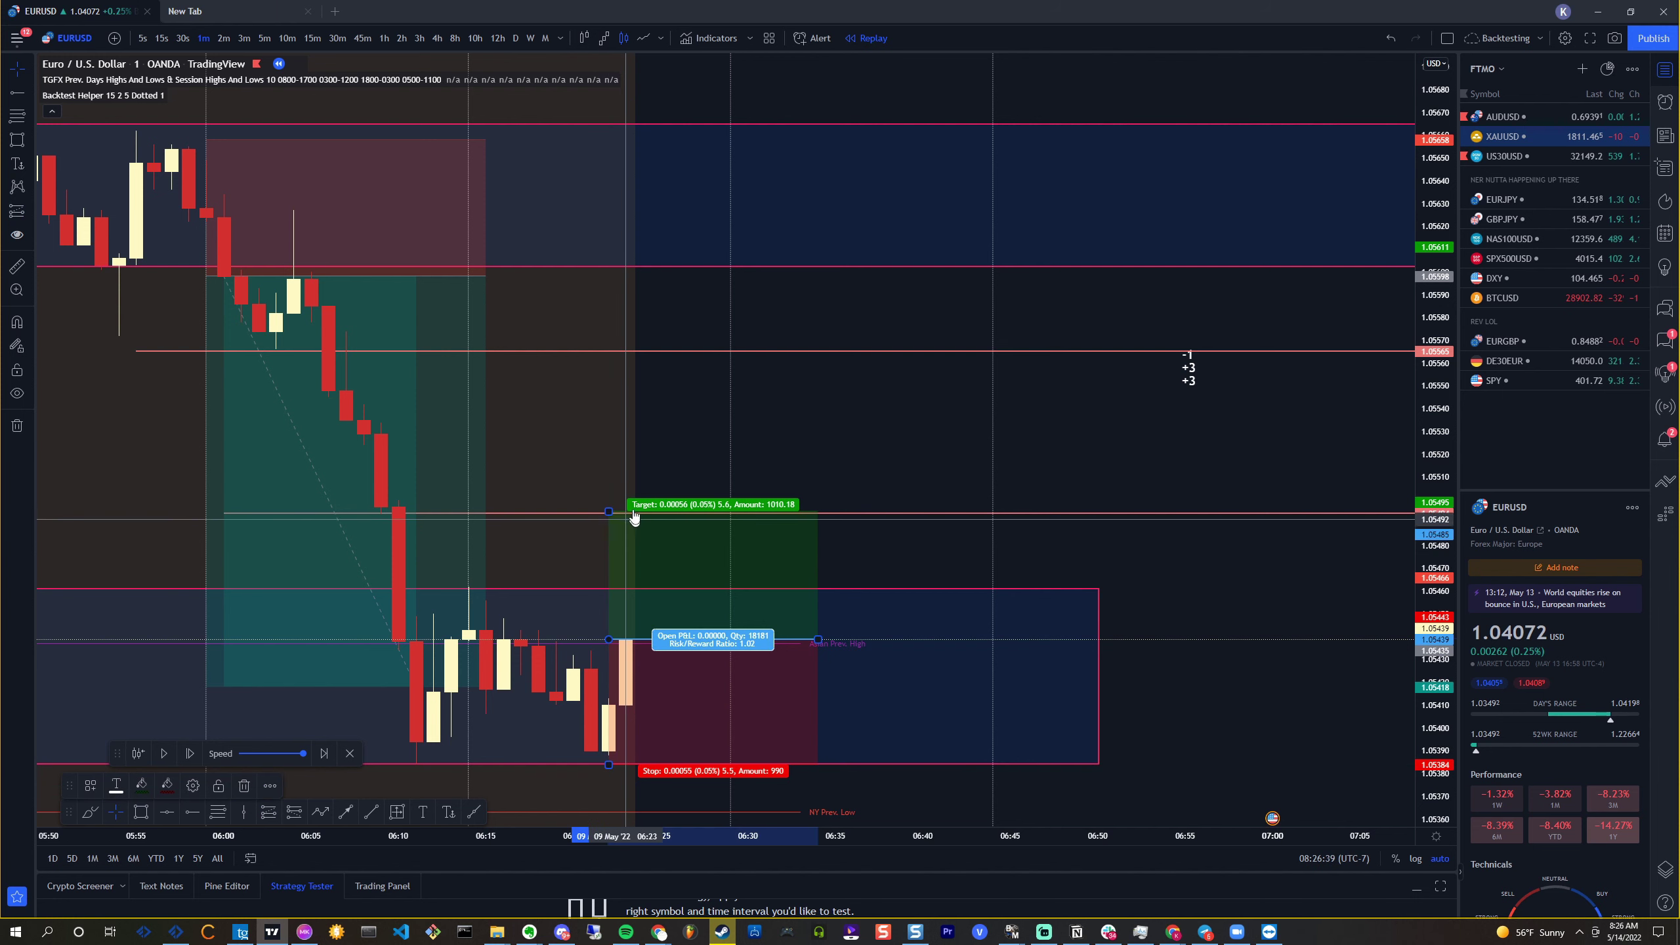
left_click_drag(608, 511, 622, 300)
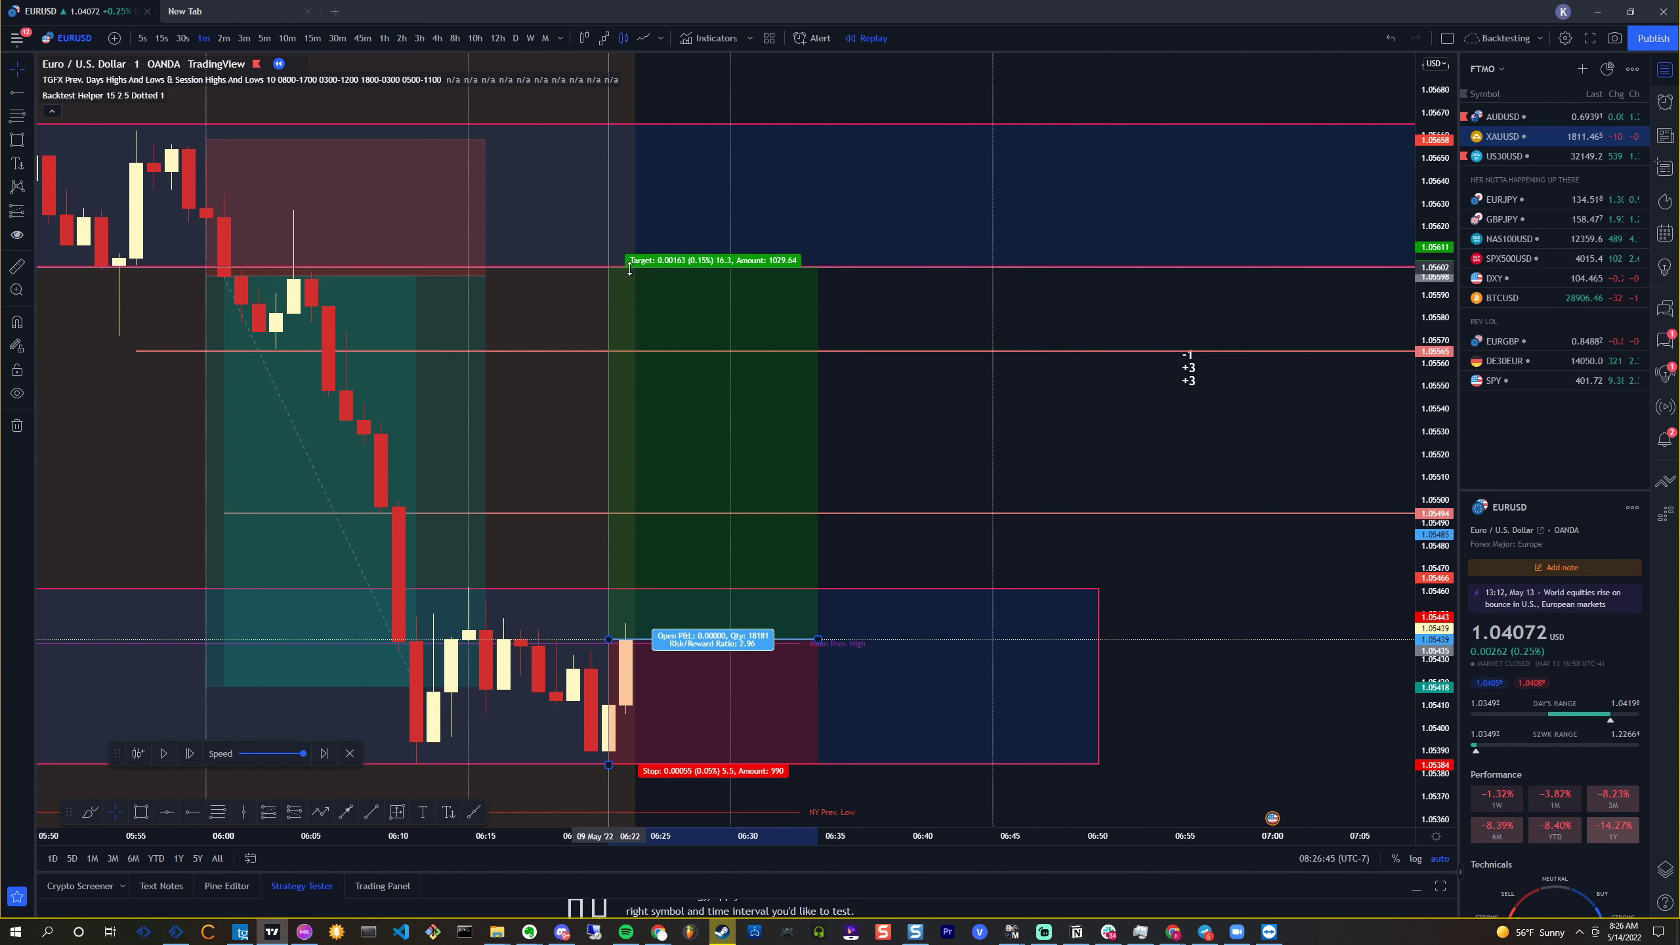
Review the long position against the surrounding zones and advance the 1-minute replay one candle to 06:24
scroll(1028, 567, "down", 6)
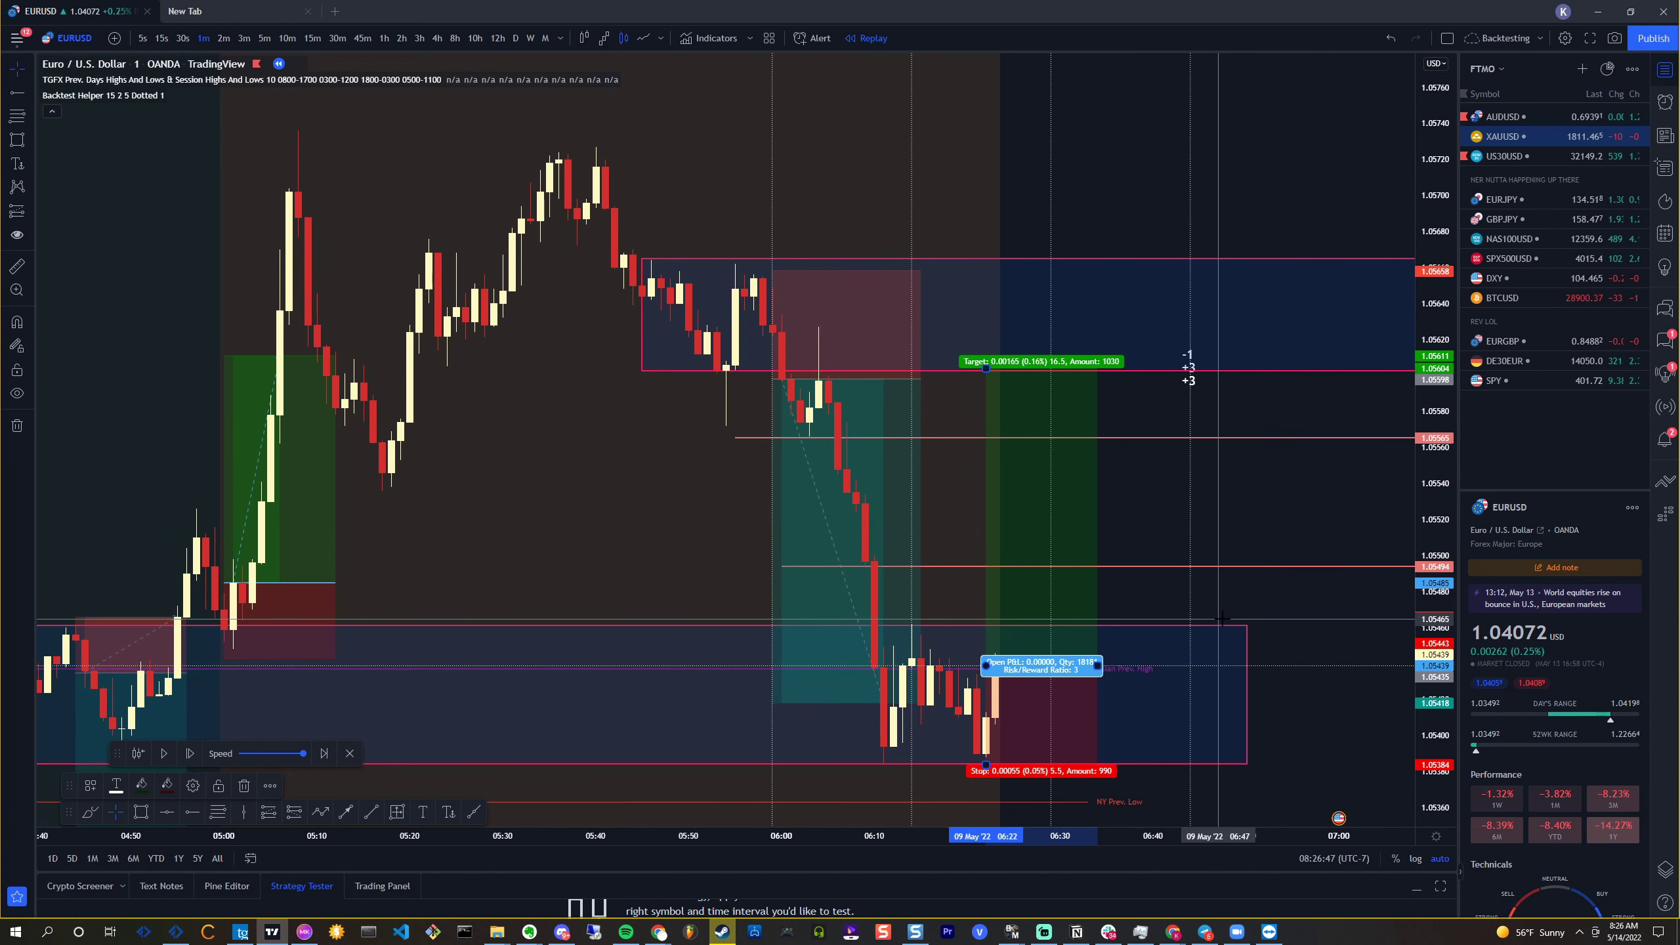
scroll(1219, 615, "up", 4)
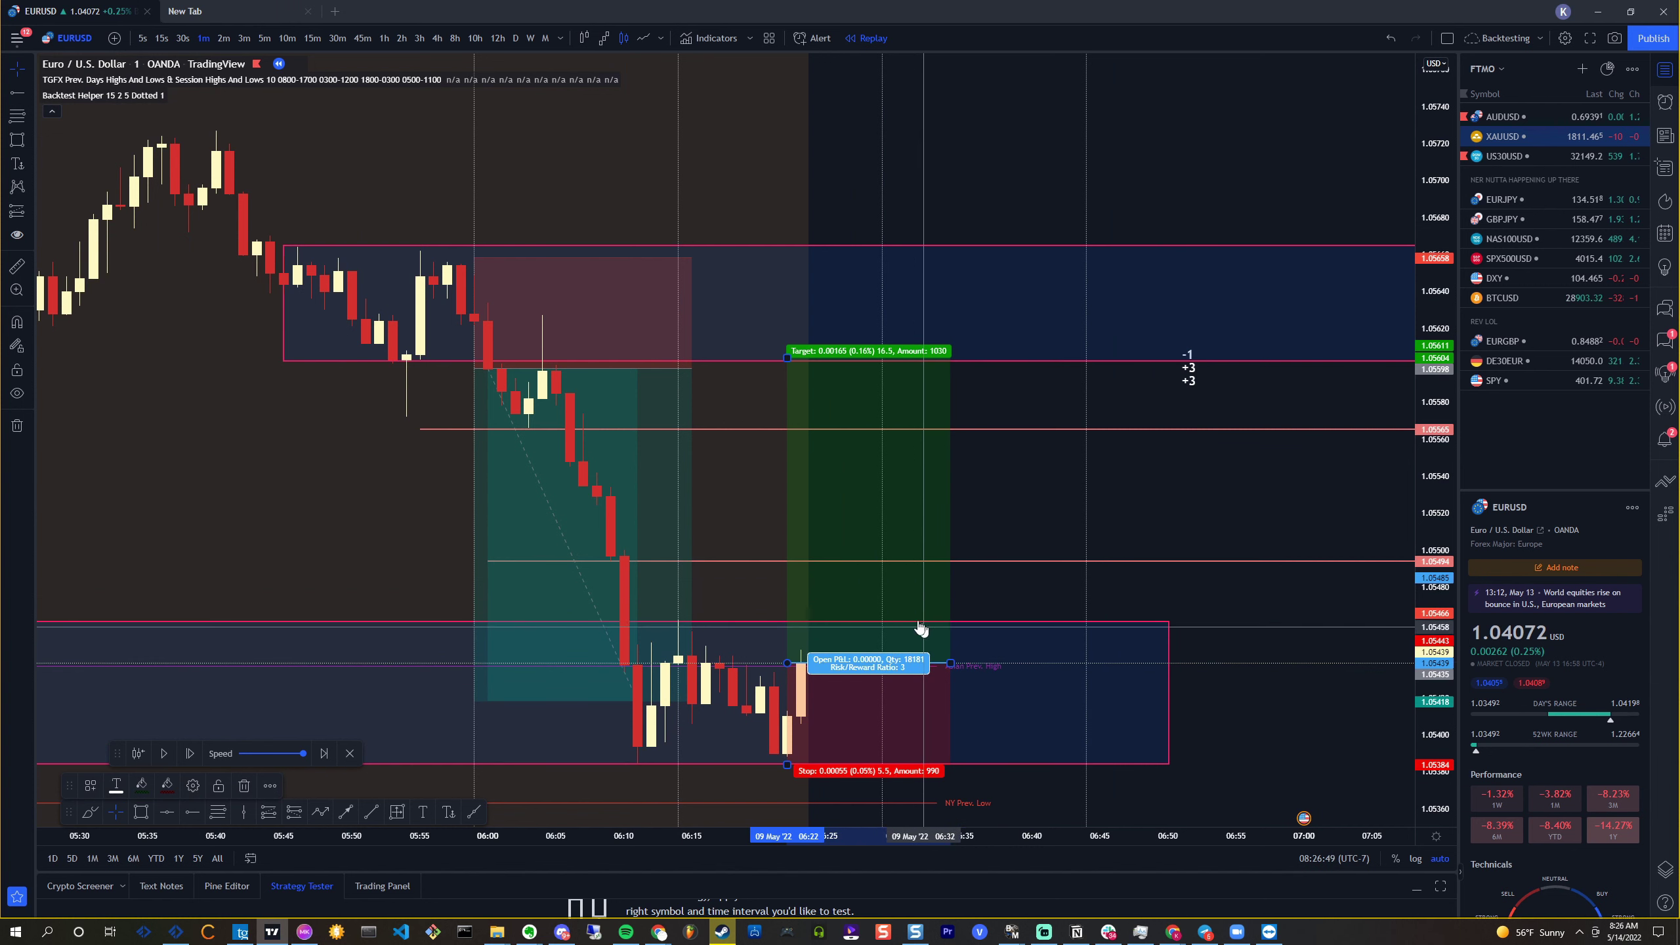
scroll(850, 549, "down", 3)
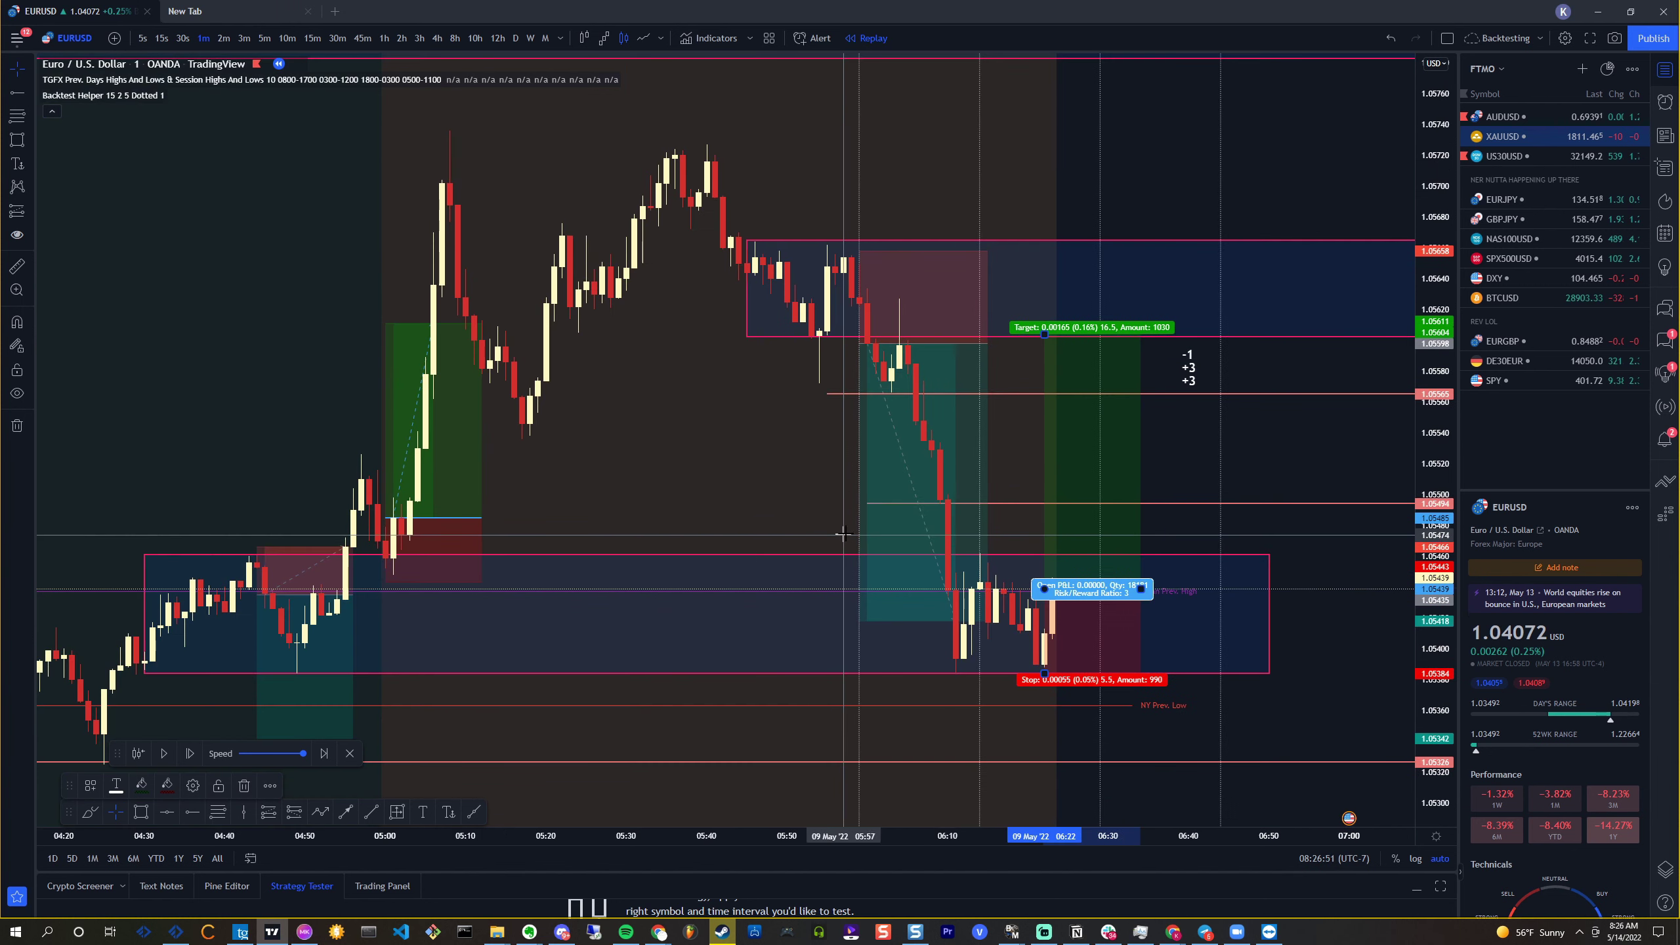
scroll(927, 576, "up", 2)
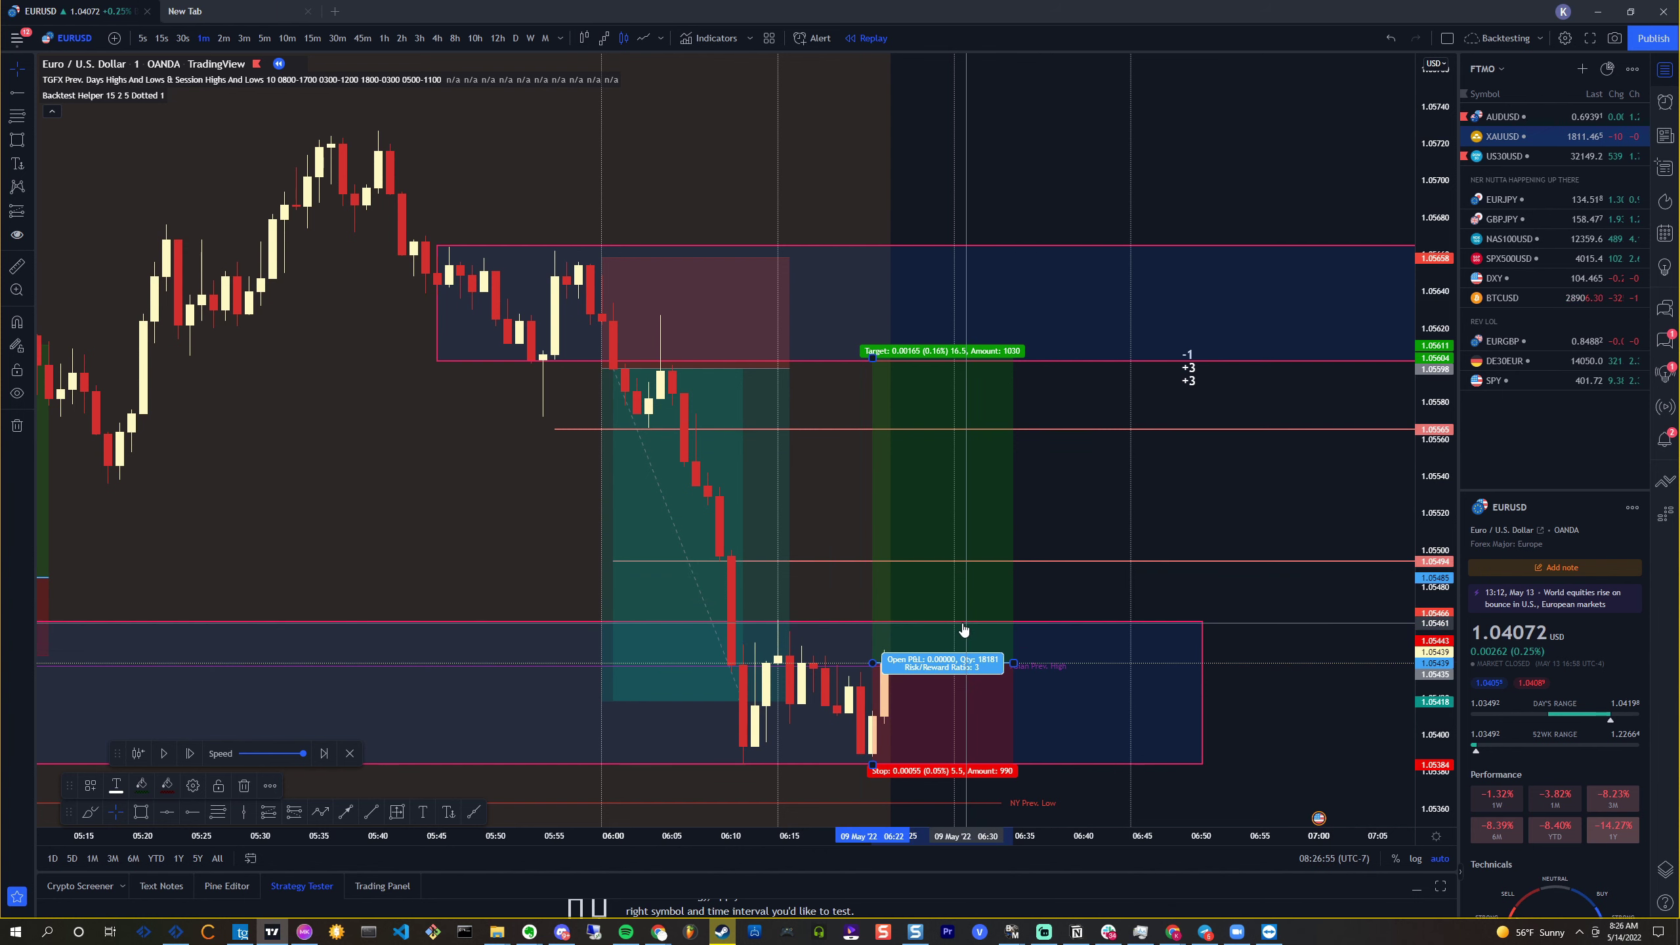
scroll(922, 637, "up", 4)
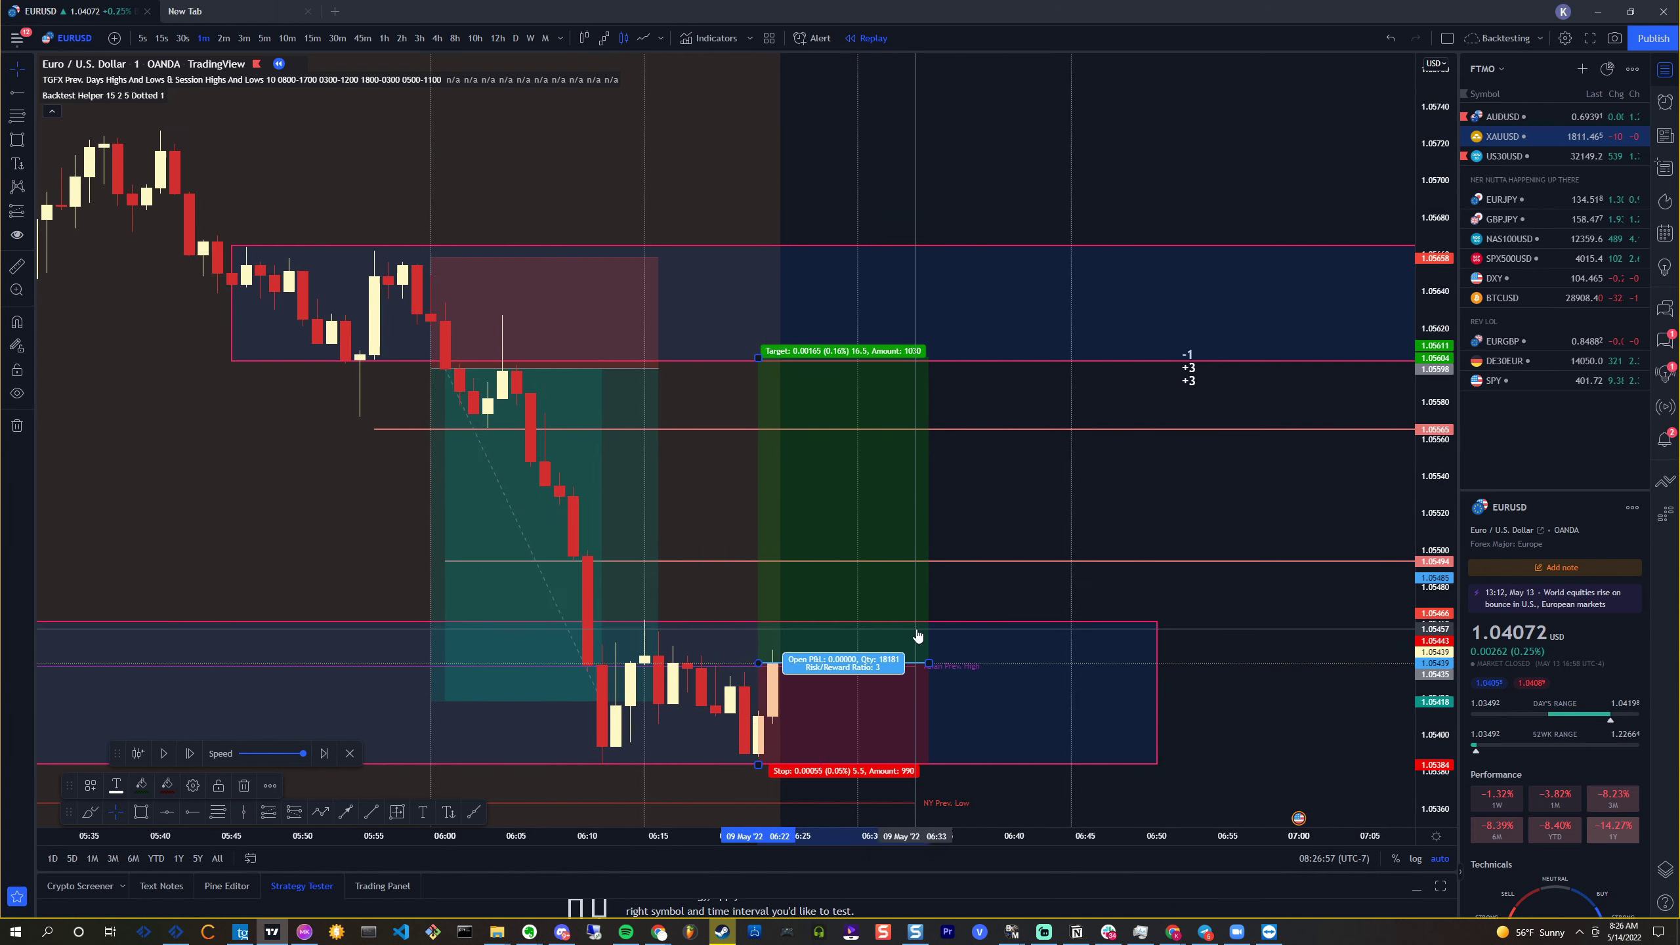
scroll(803, 506, "down", 1)
left_click(189, 754)
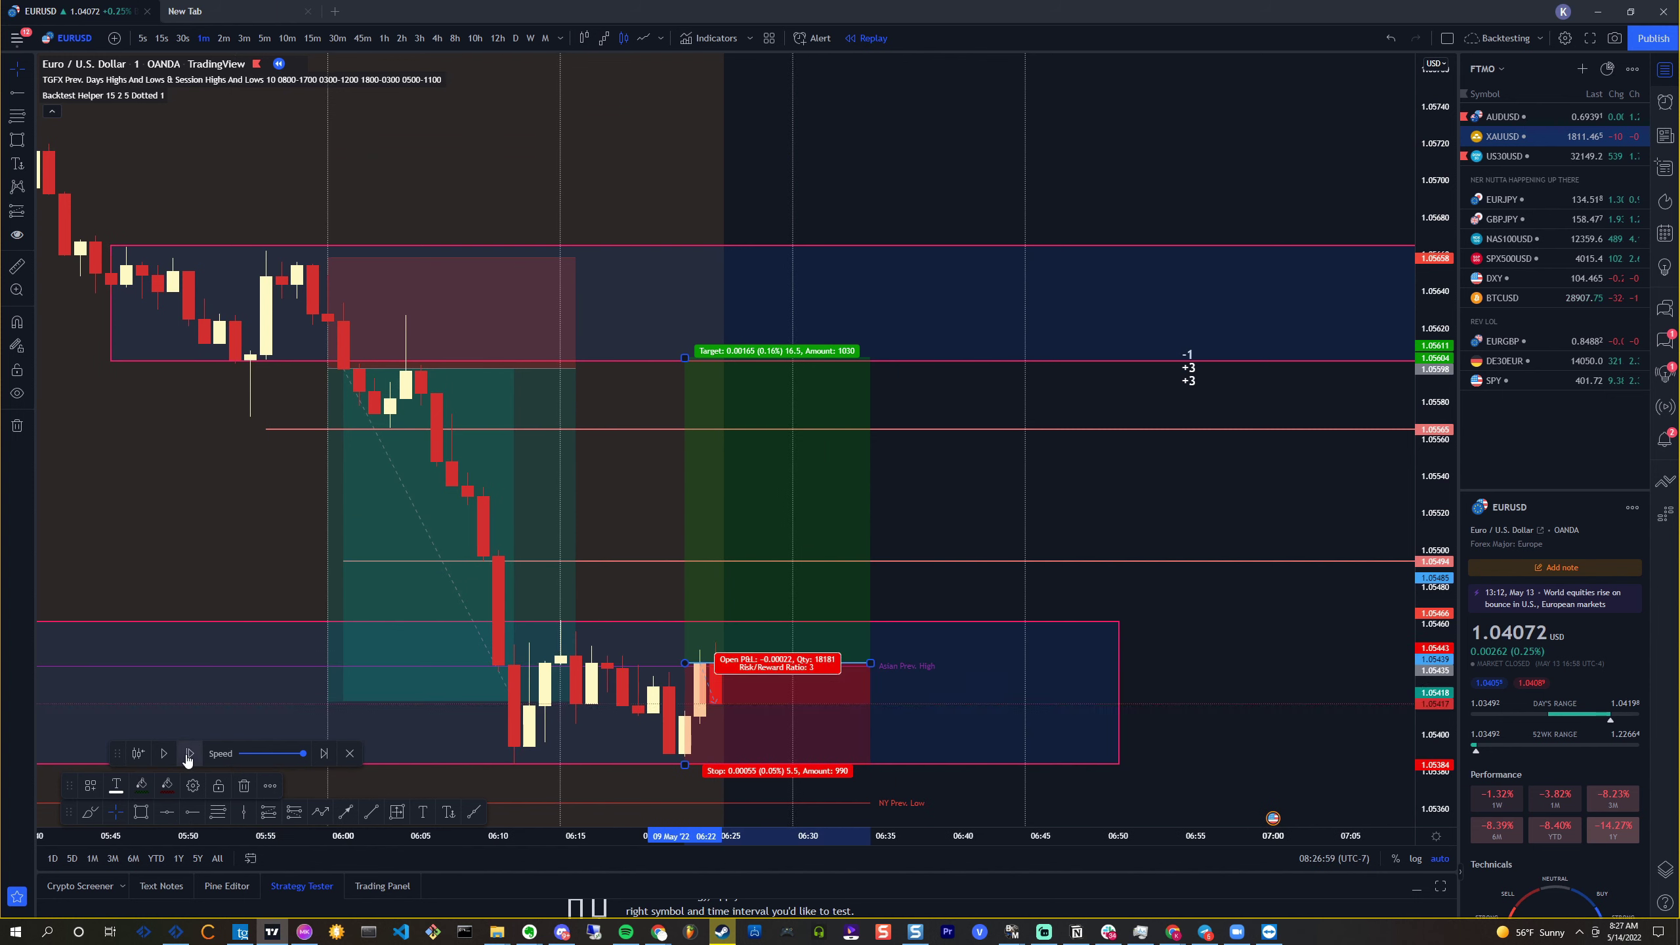
Advance the 1-minute replay candle by candle to 06:35 to play out the long position
left_click(189, 754)
left_click(189, 753)
left_click(189, 753)
left_click(189, 753)
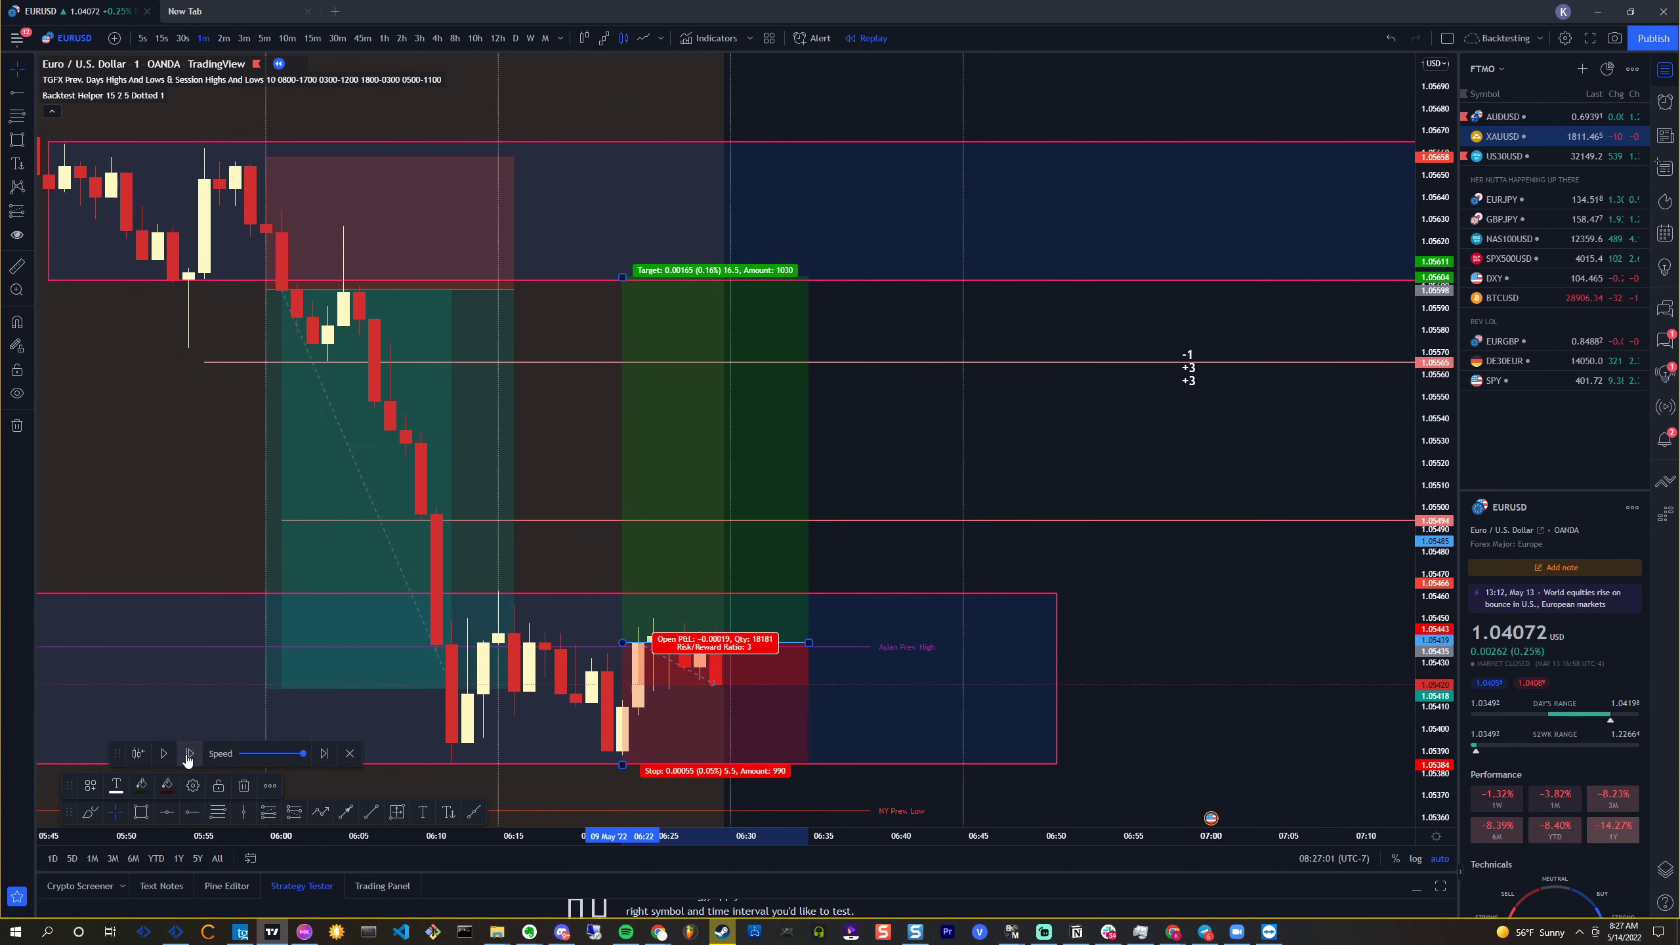
left_click(189, 754)
left_click(189, 754)
left_click(189, 754)
left_click(189, 753)
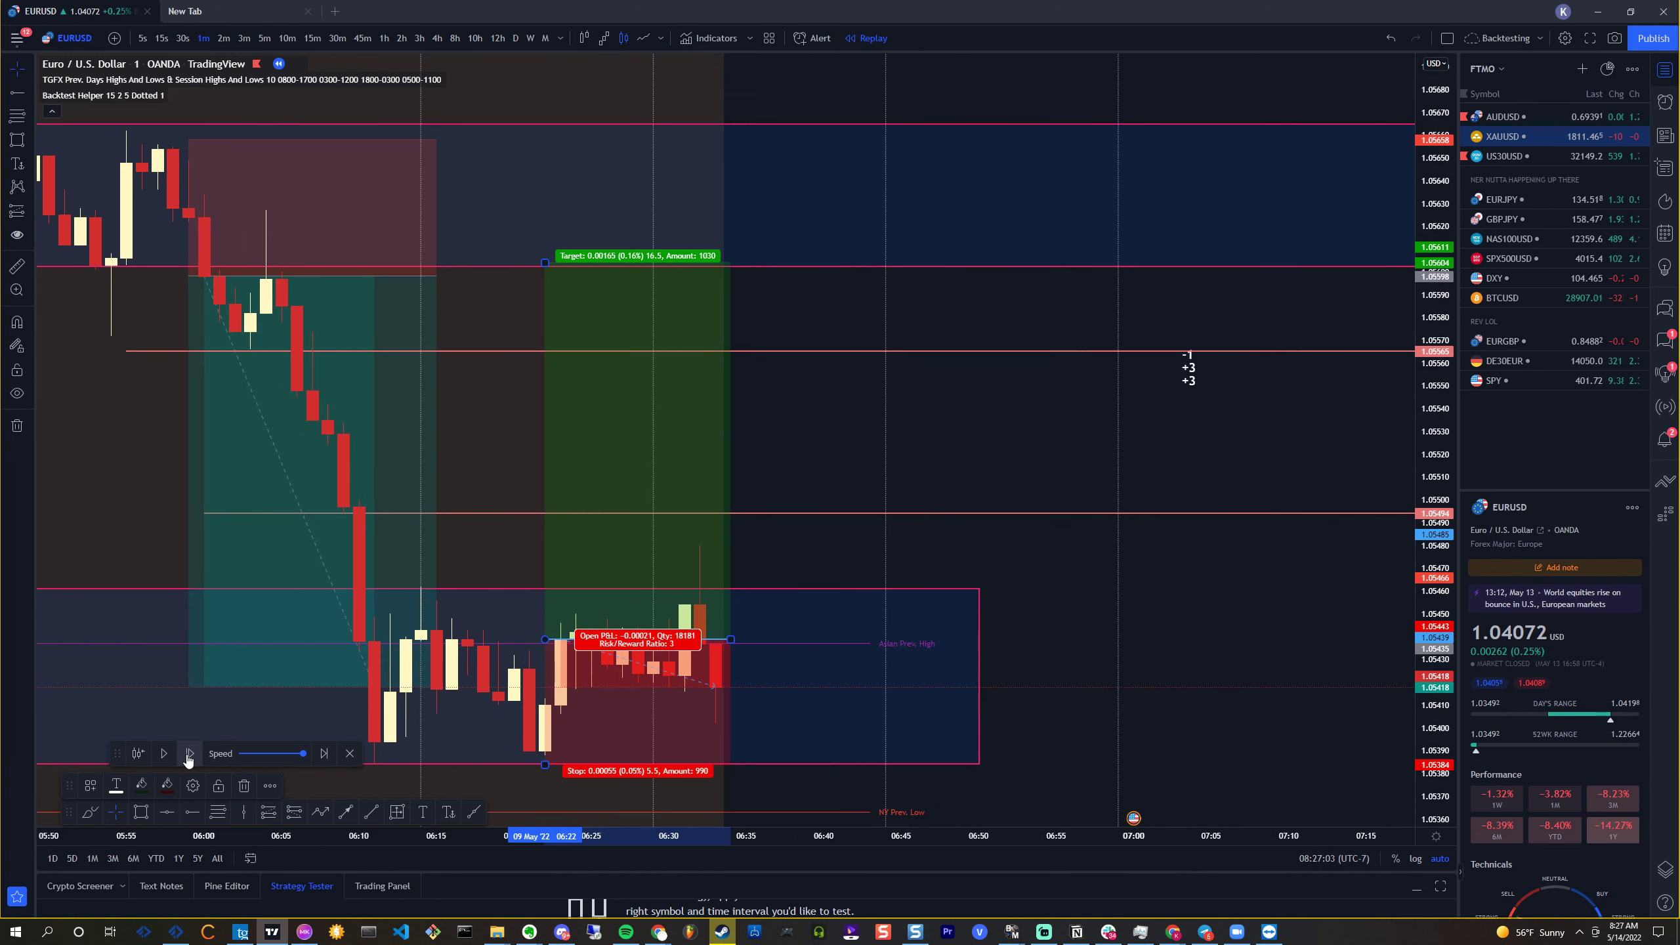
left_click(189, 753)
left_click(189, 754)
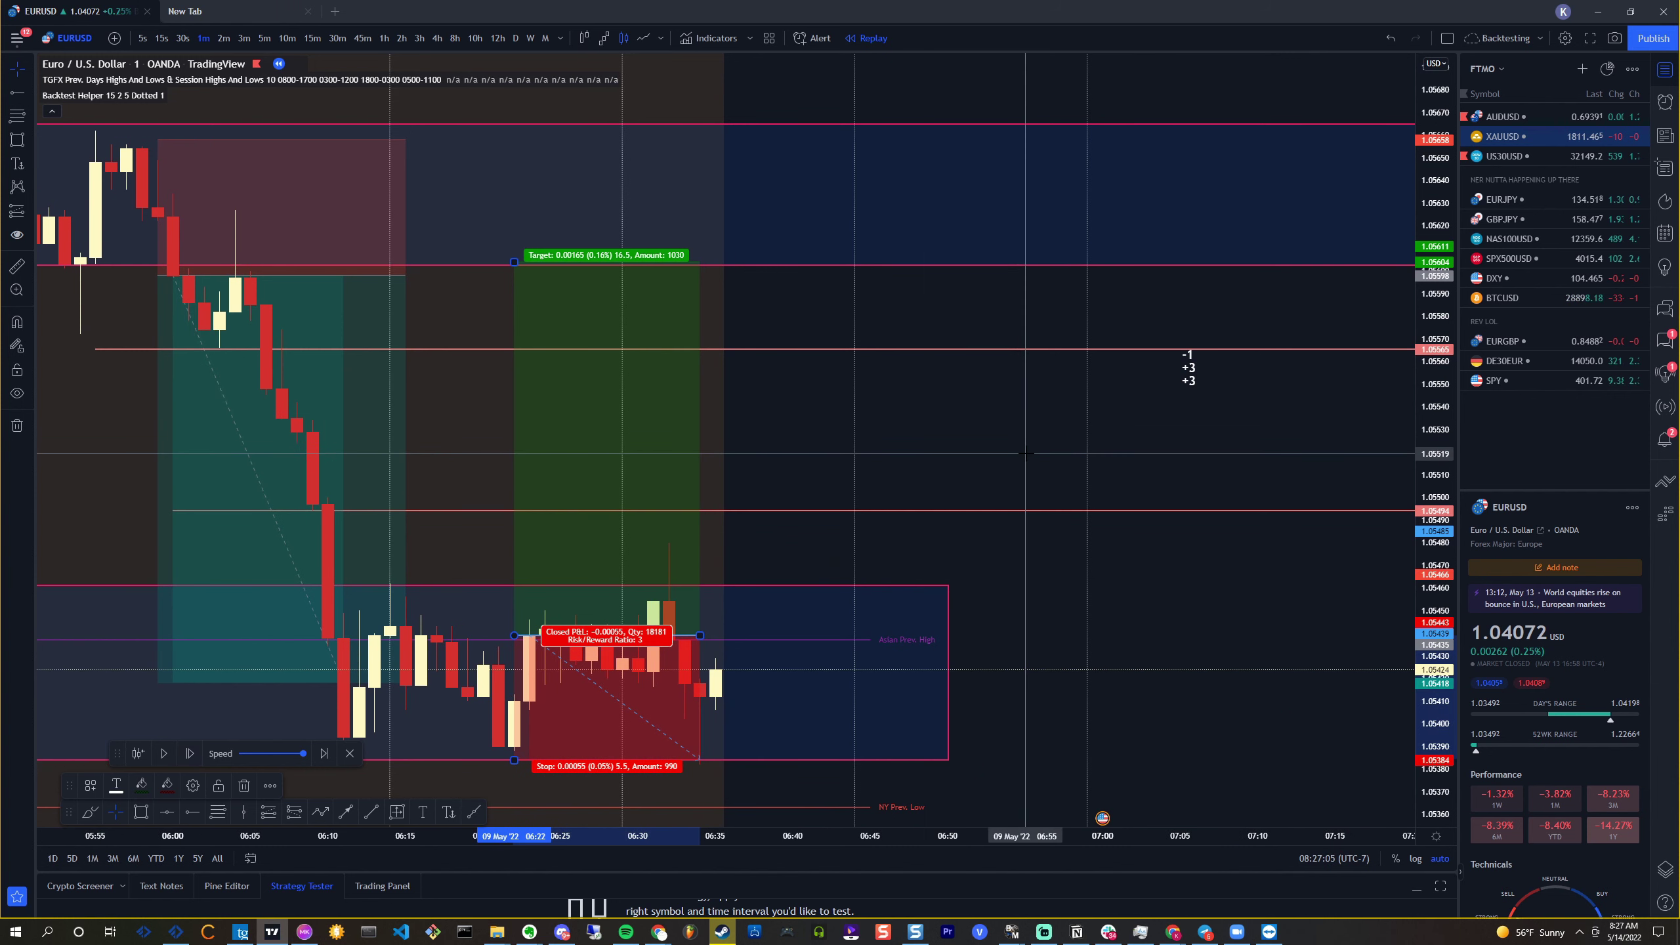
Add a fourth line, -1, to the anchored results text on the chart
double_click(1188, 369)
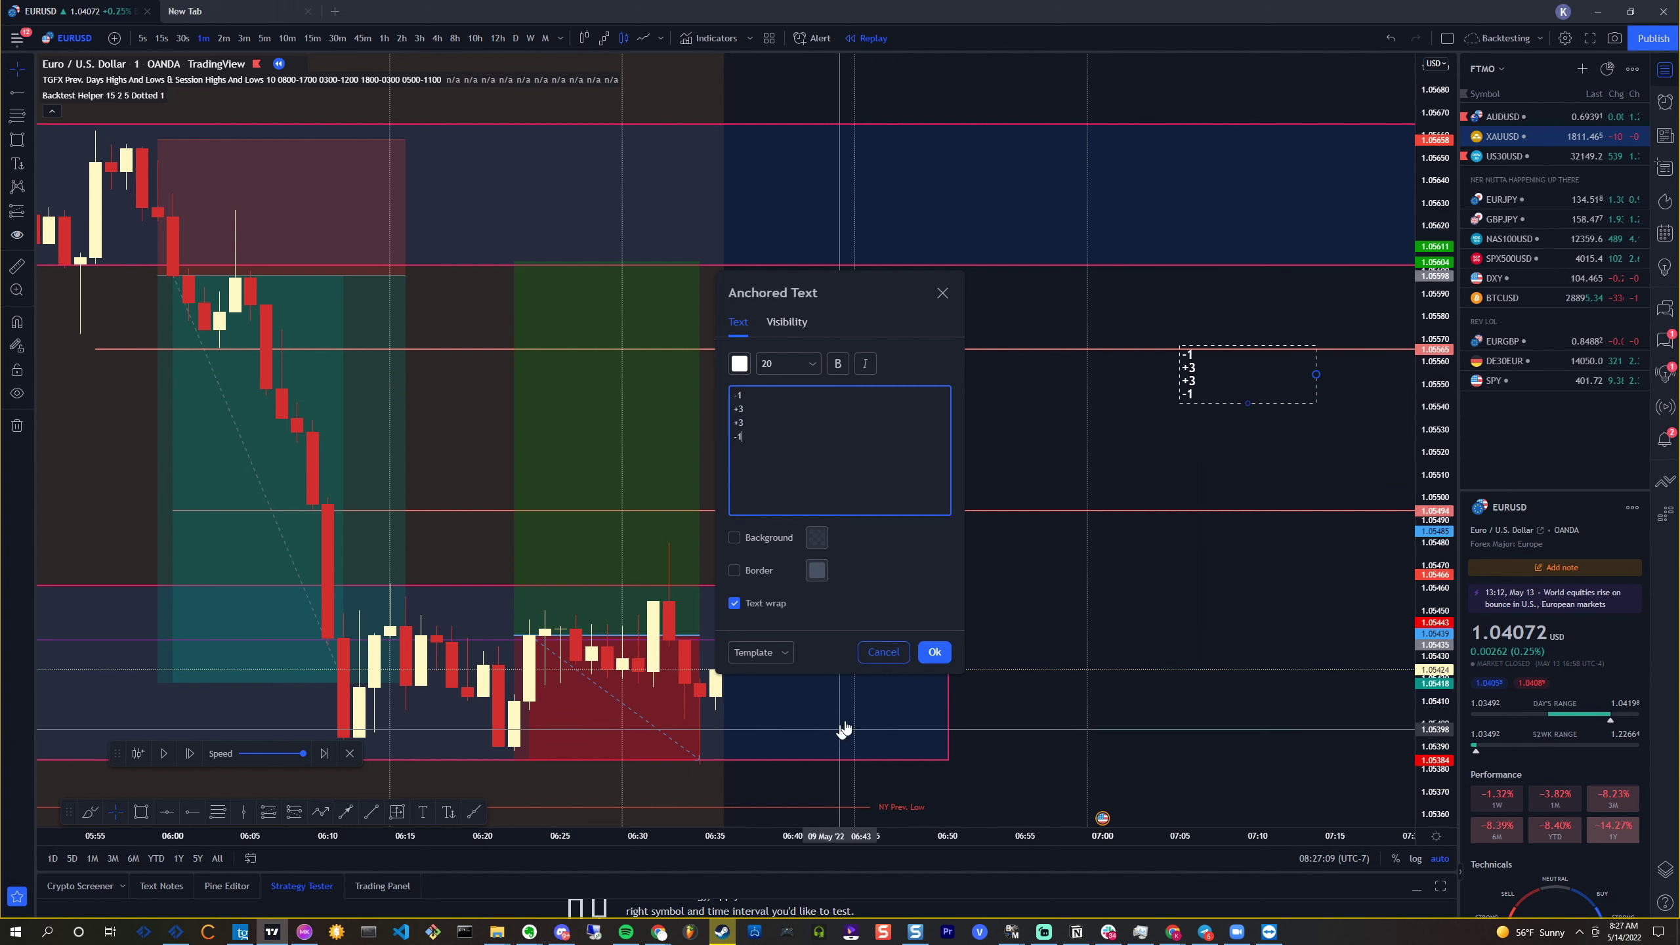
left_click(934, 652)
left_click_drag(1052, 491, 1272, 610)
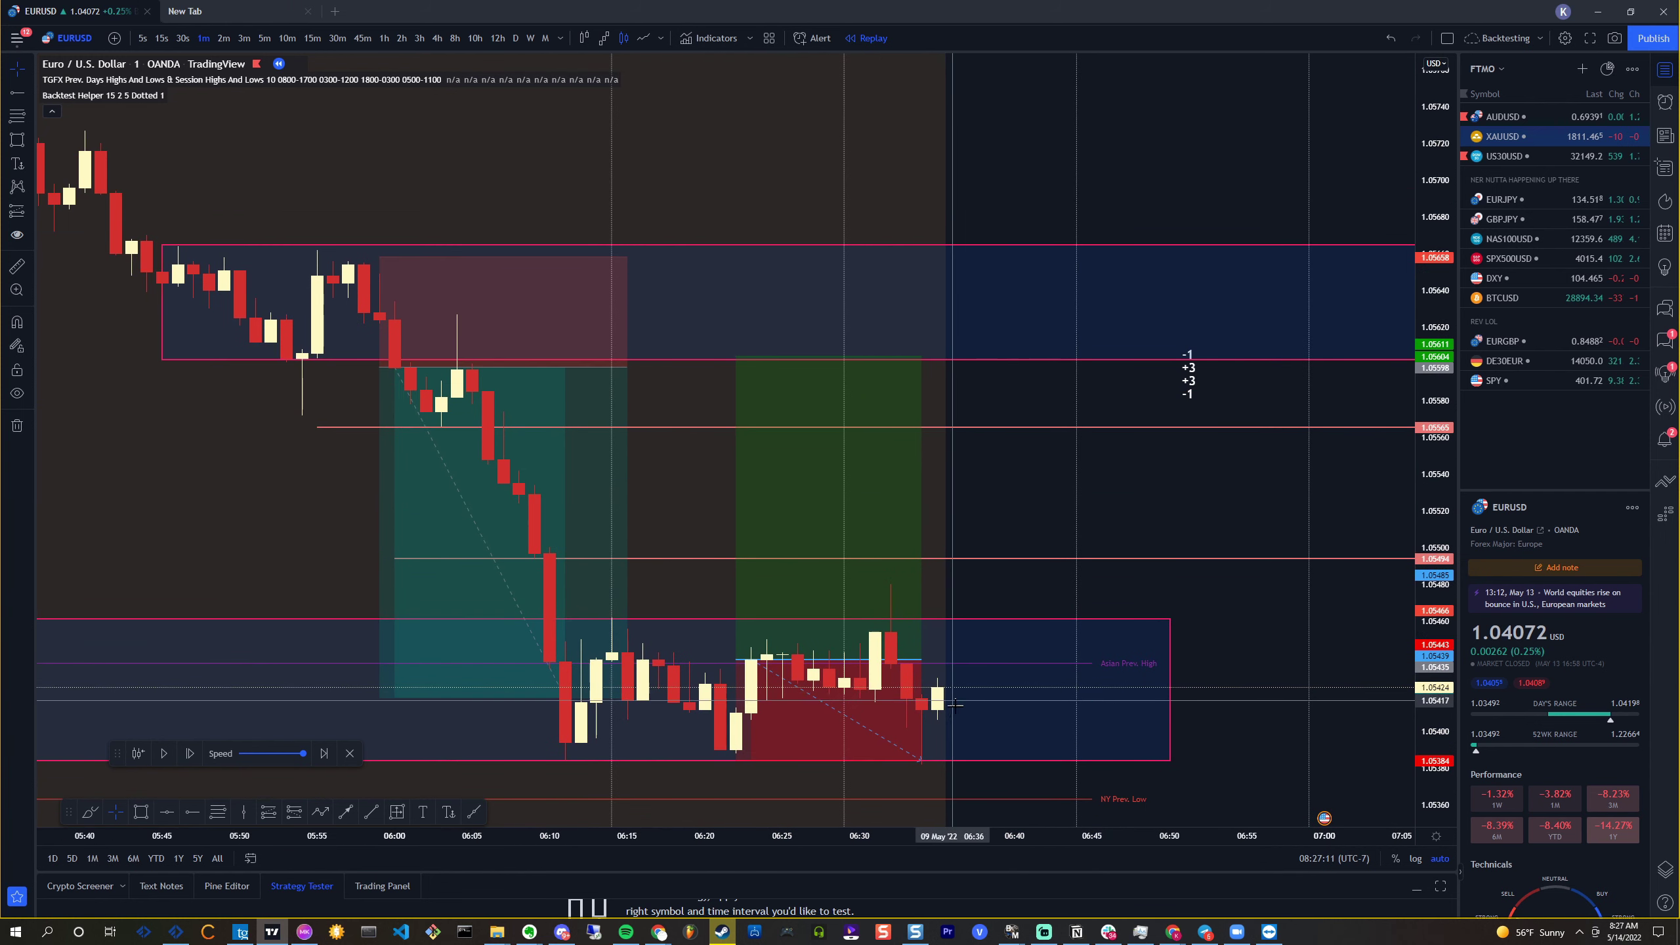
Advance the 1-minute replay candle by candle to 06:40
left_click(189, 754)
left_click(190, 755)
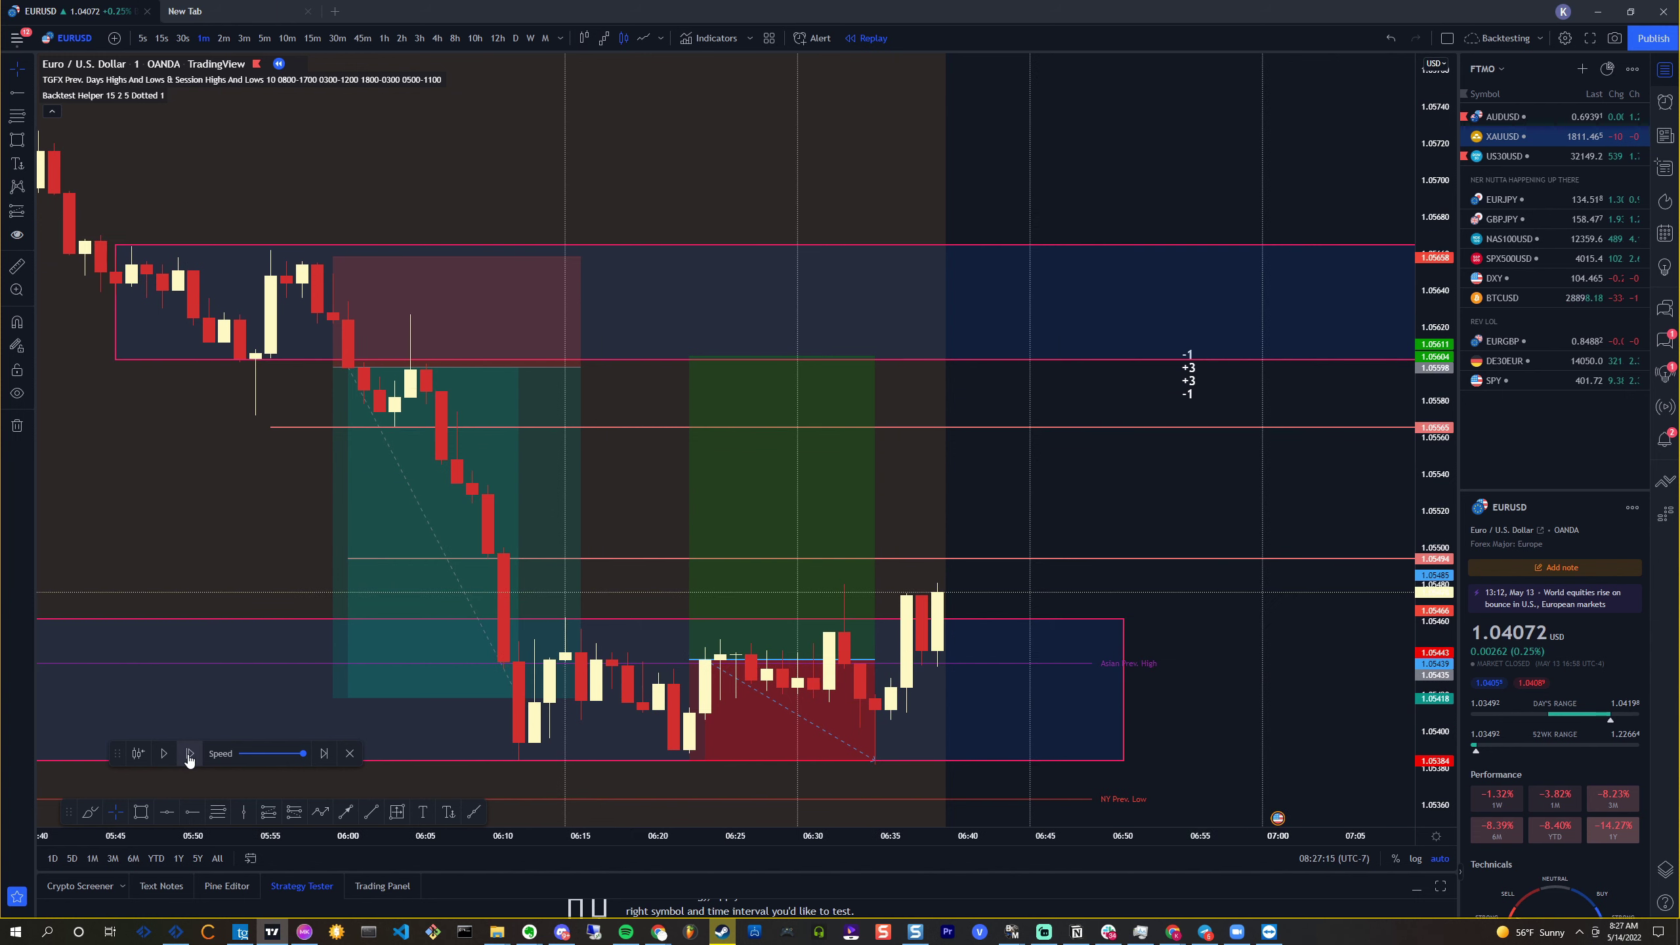
left_click(189, 755)
left_click(189, 755)
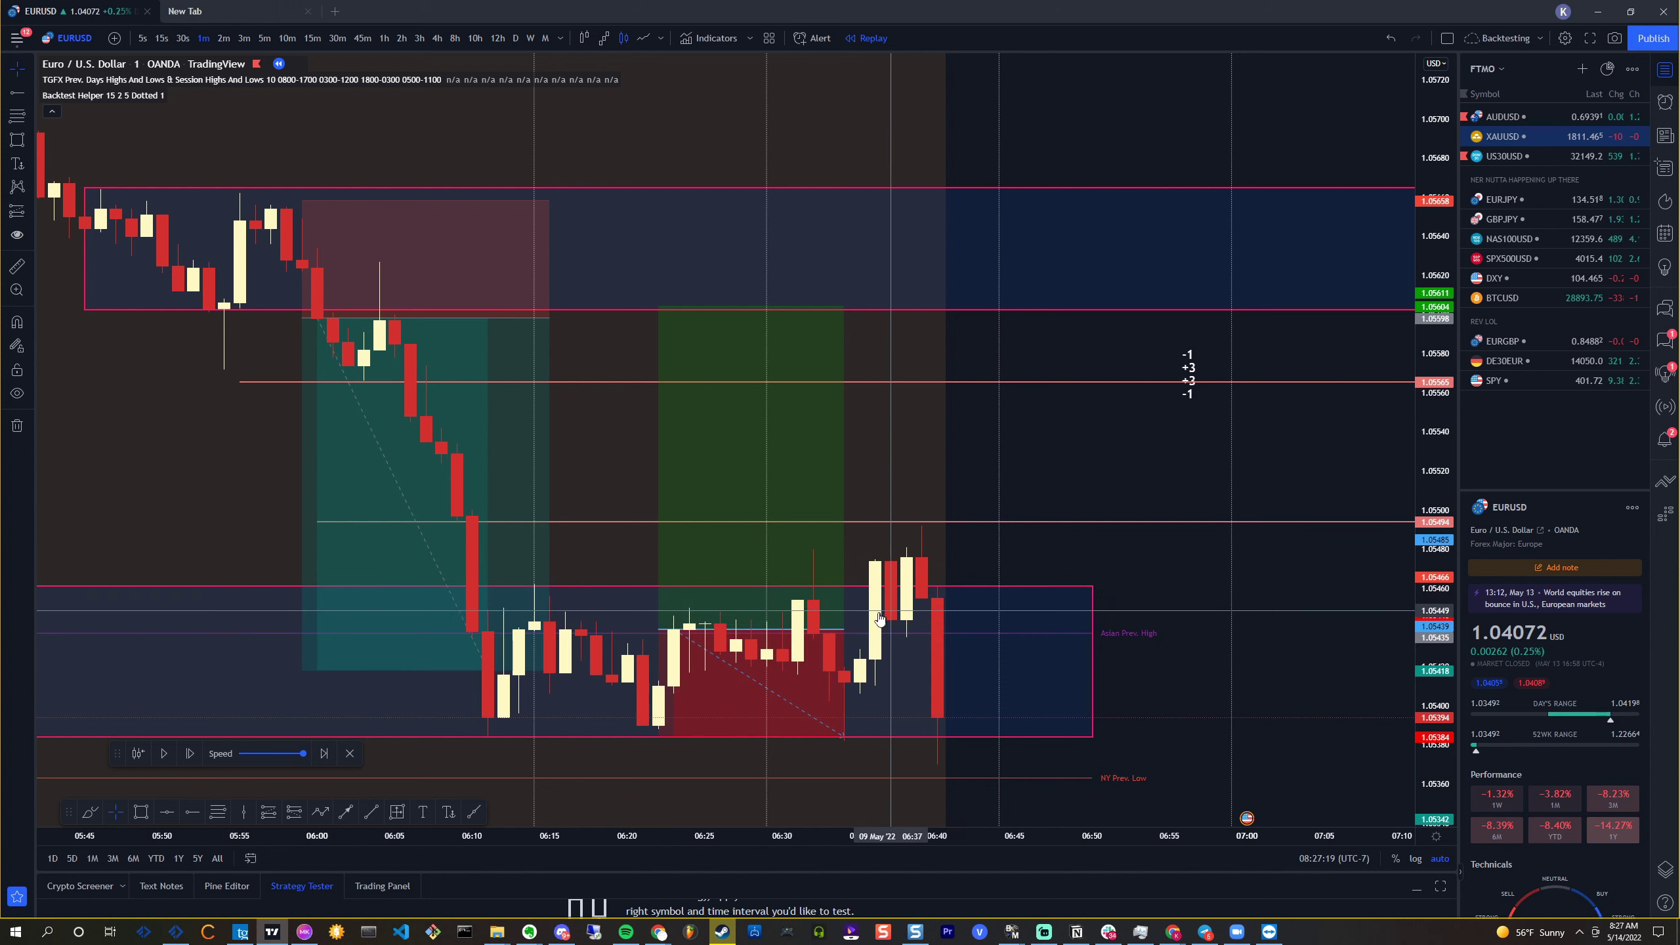
Delete the lower pink zone and draw a new rectangle from 06:33 to 07:05 between 1.05429 and 1.05403
scroll(1092, 636, "down", 2)
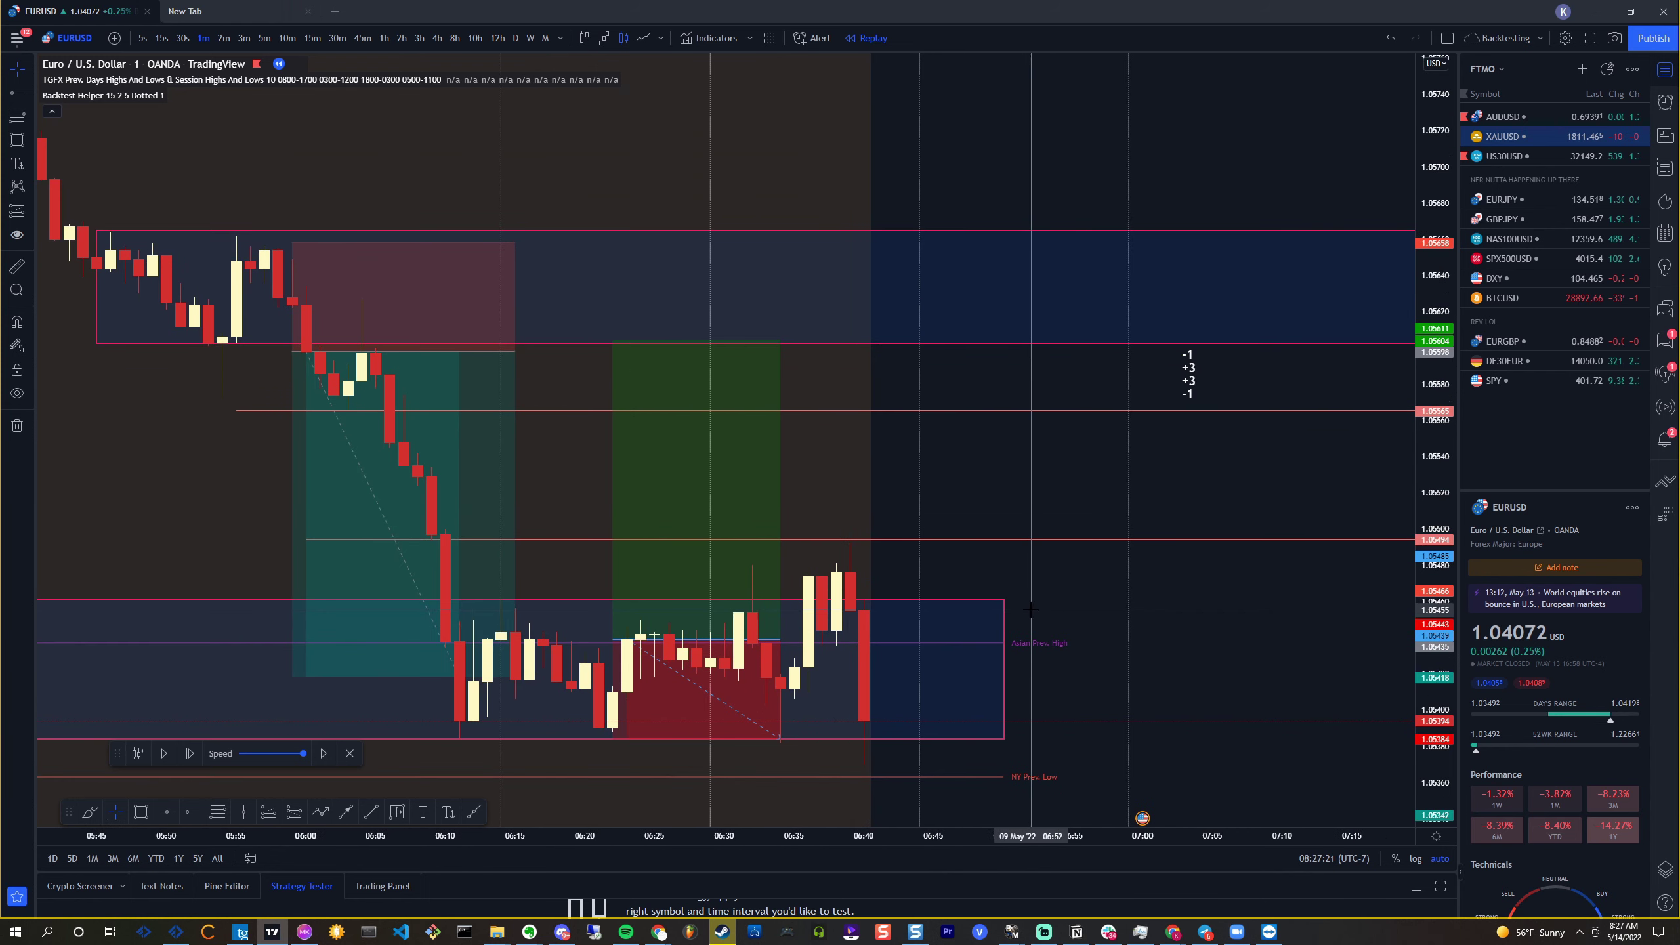
left_click_drag(1052, 619, 968, 643)
scroll(1107, 661, "up", 5)
scroll(1118, 650, "down", 2)
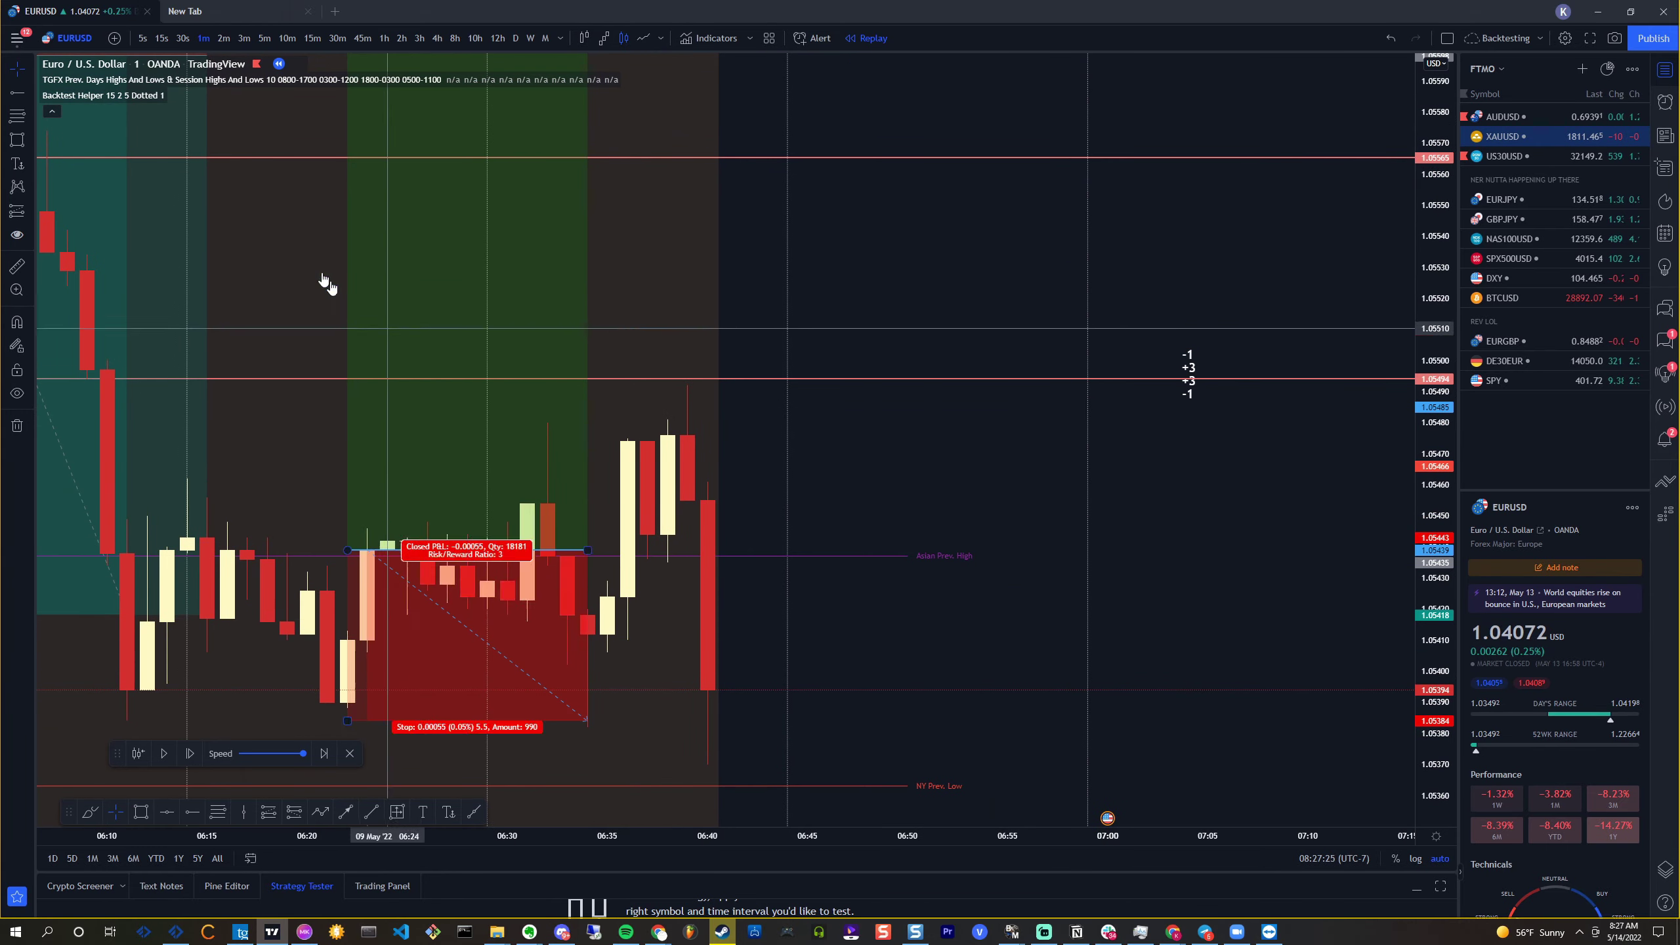
mouse_move(568, 609)
left_mouse_down()
mouse_move(1038, 682)
mouse_move(1208, 658)
left_mouse_up()
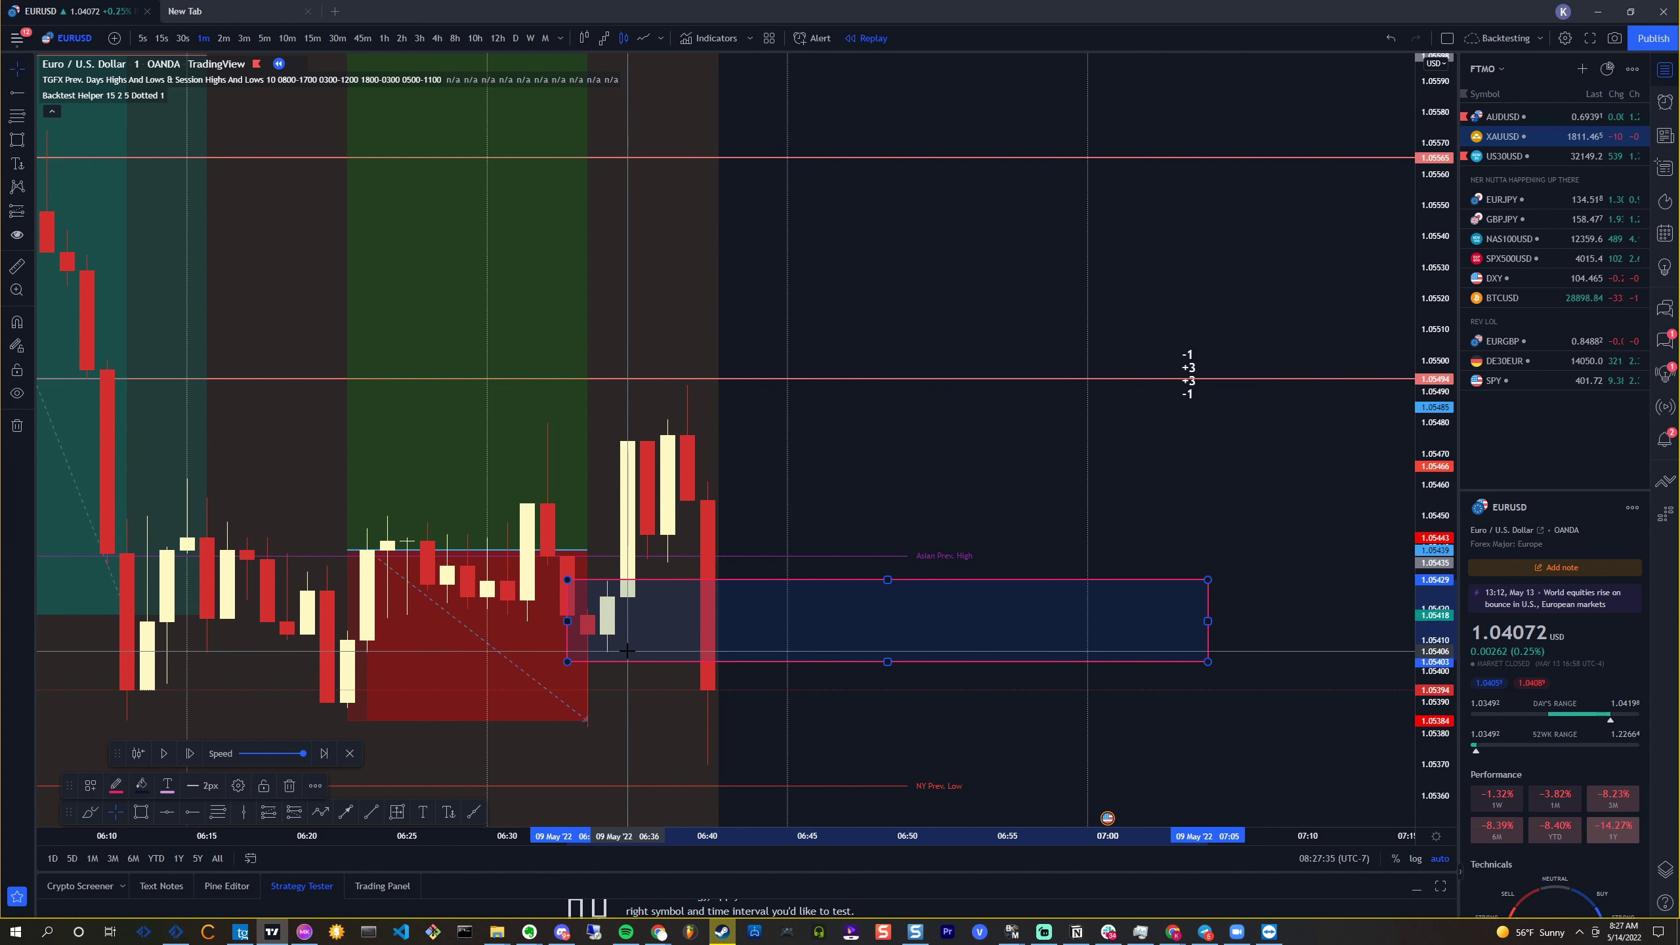
left_click(613, 620)
Advance the 1-minute replay to 06:43, checking price against the new zone
left_click(190, 755)
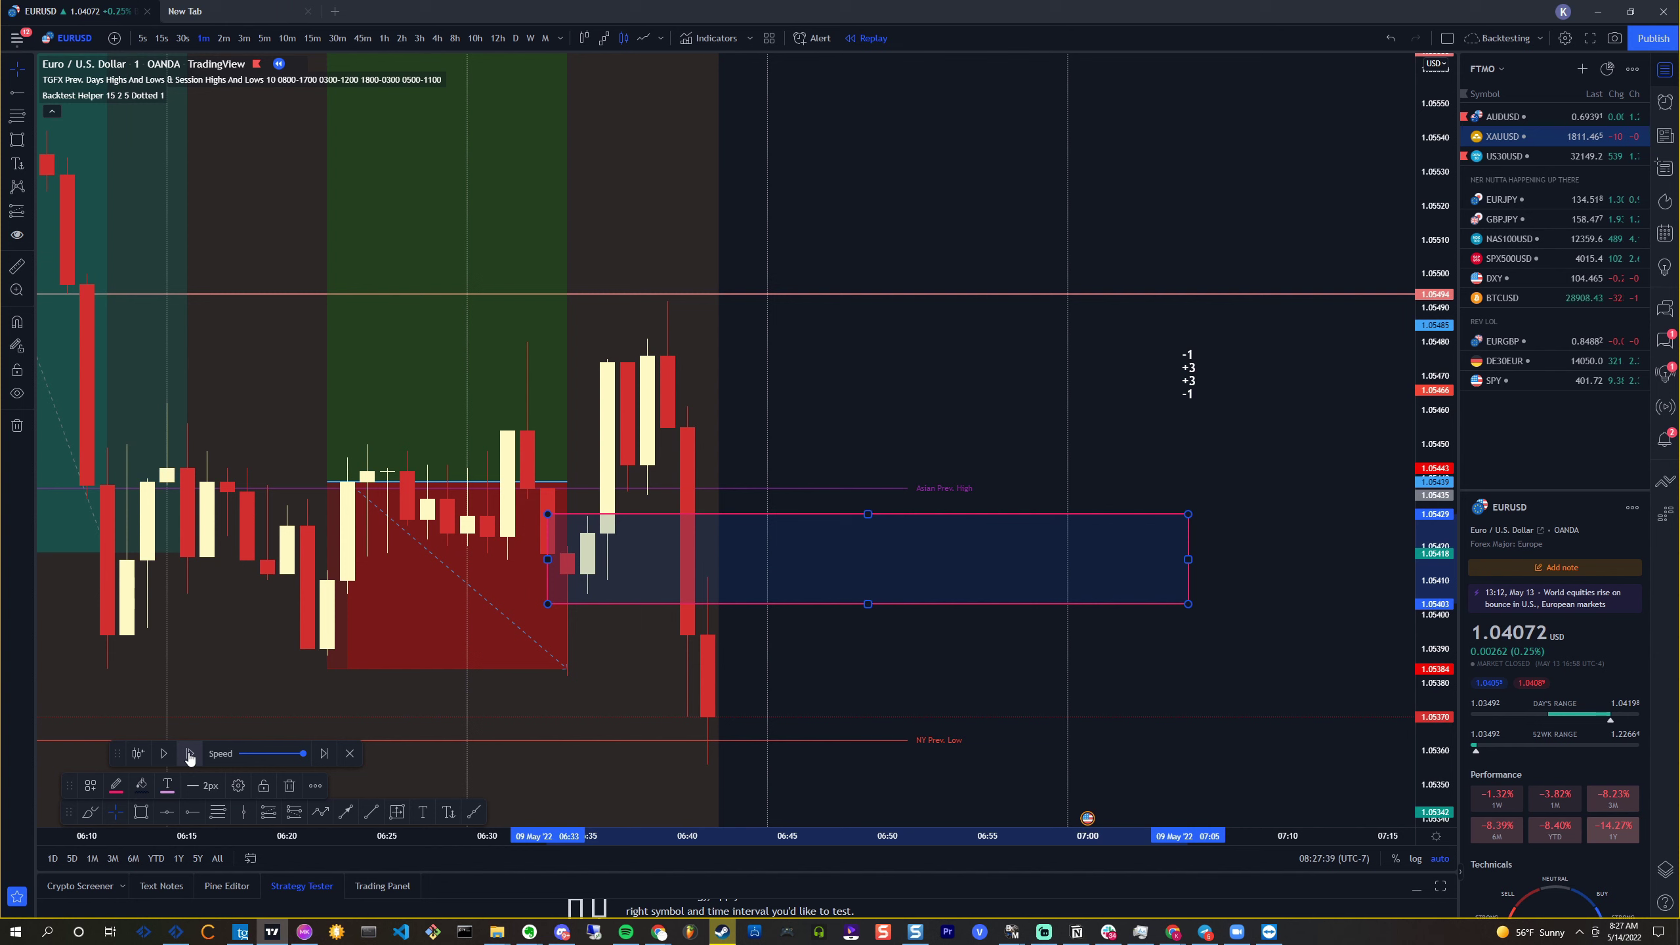
scroll(899, 695, "down", 3)
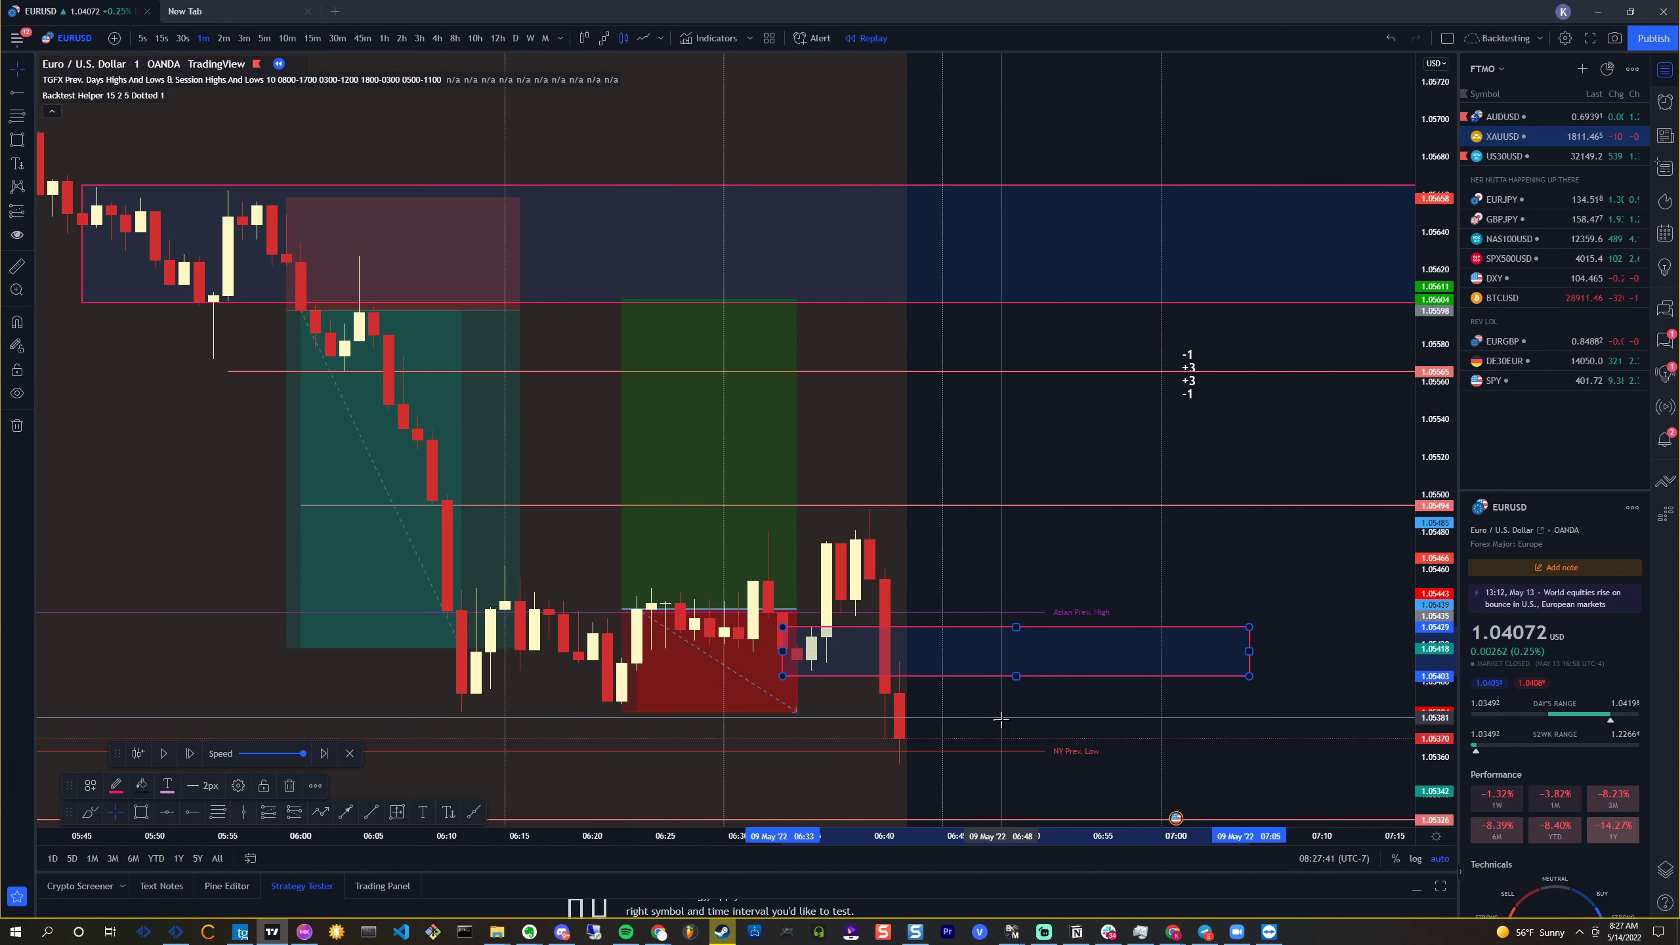
scroll(992, 692, "up", 3)
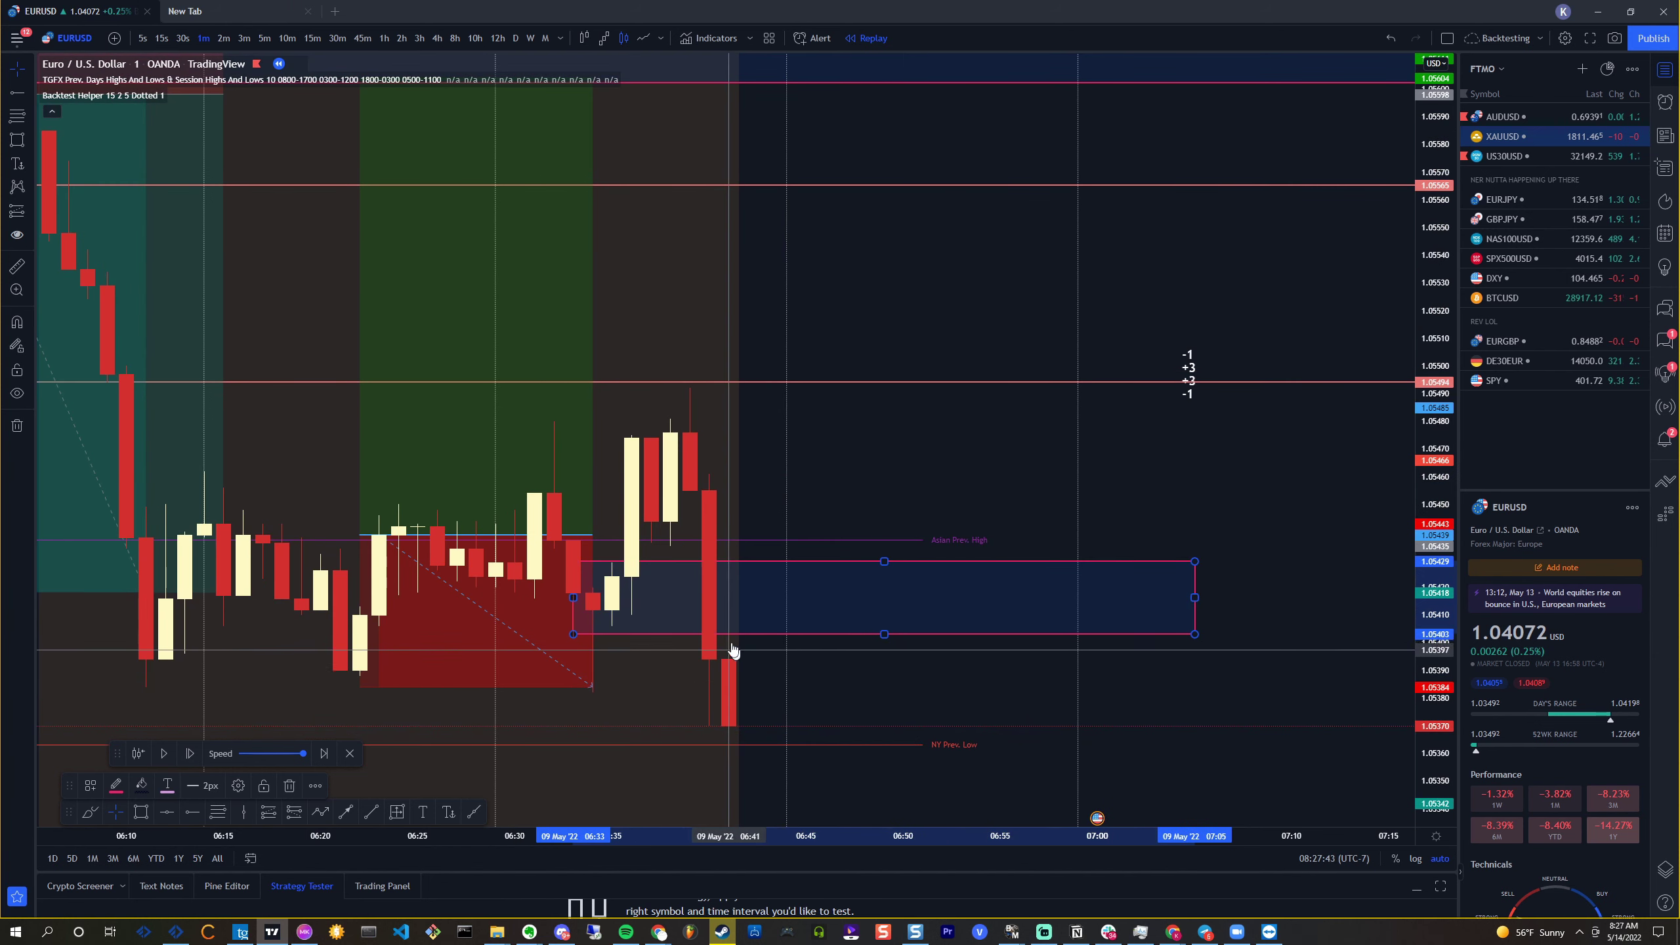
left_click(191, 761)
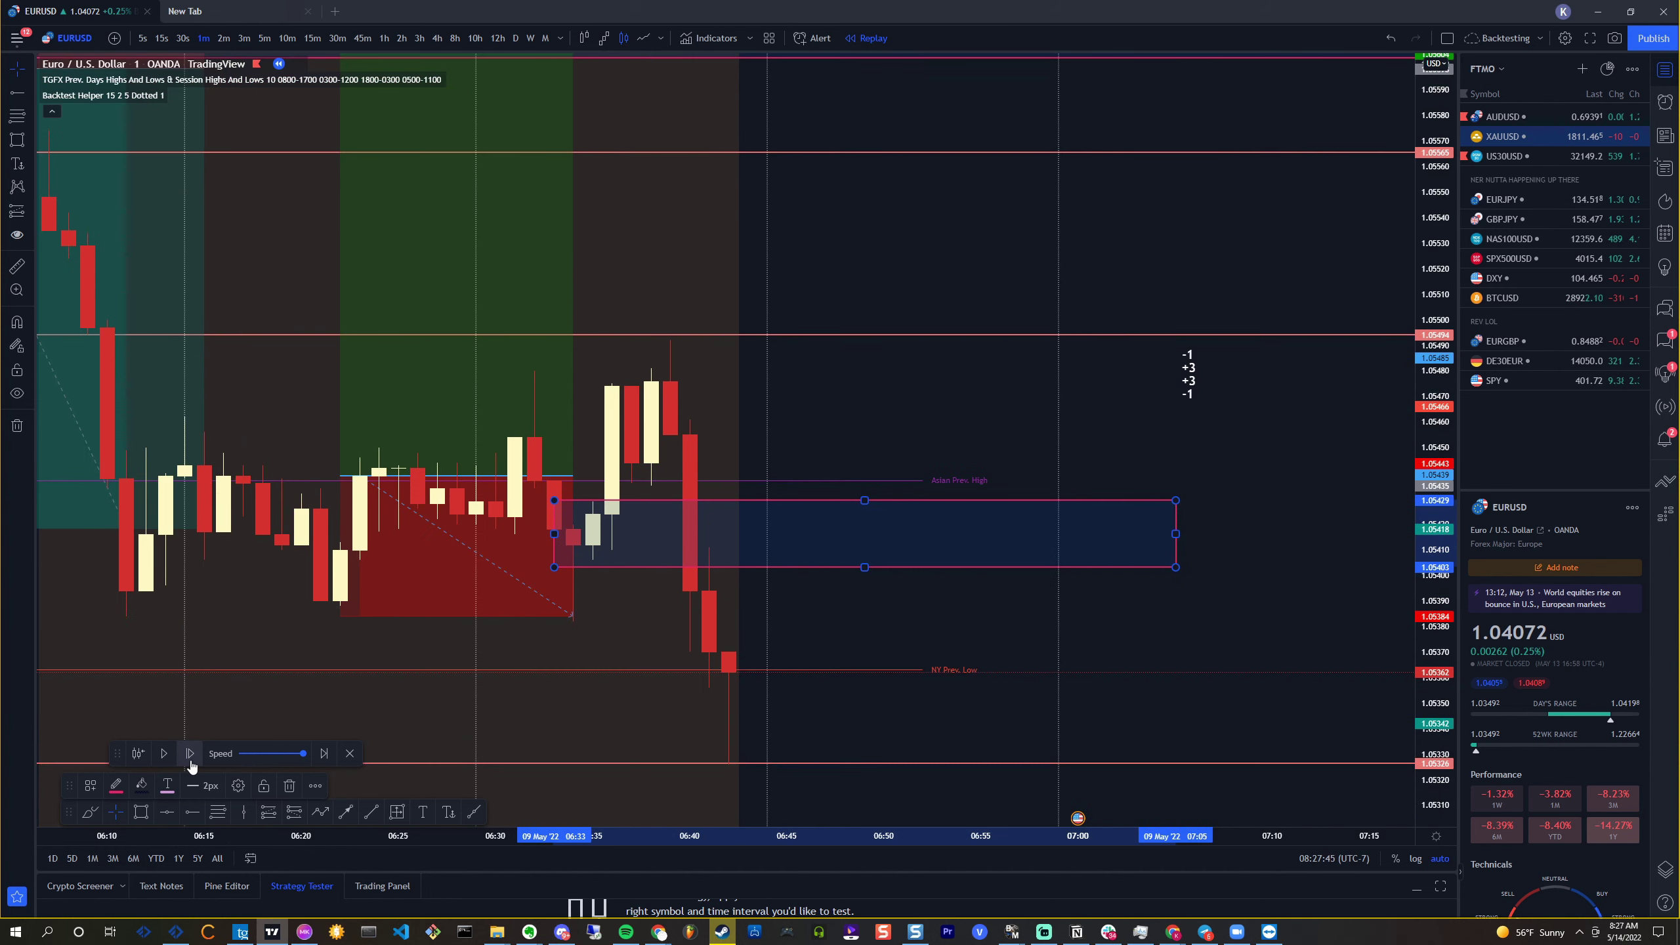
left_click(191, 761)
scroll(860, 701, "down", 5)
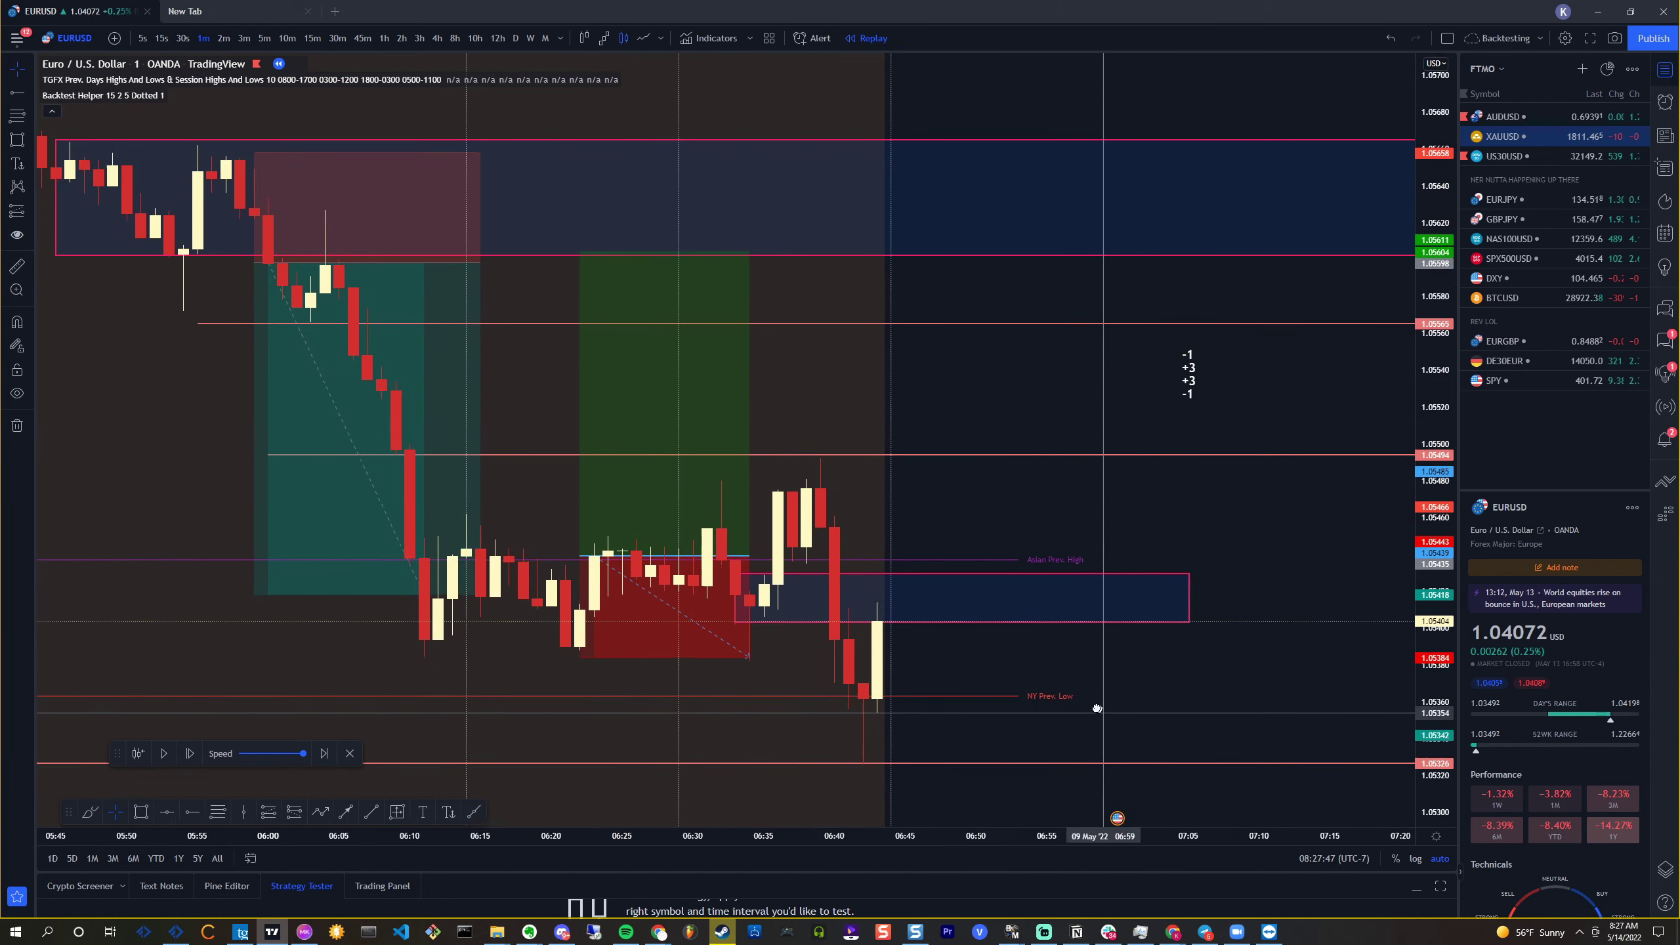
Move the horizontal ray below the NY previous low to start at 03:51 at 1.05325 and compare it with recent price
scroll(850, 716, "down", 4)
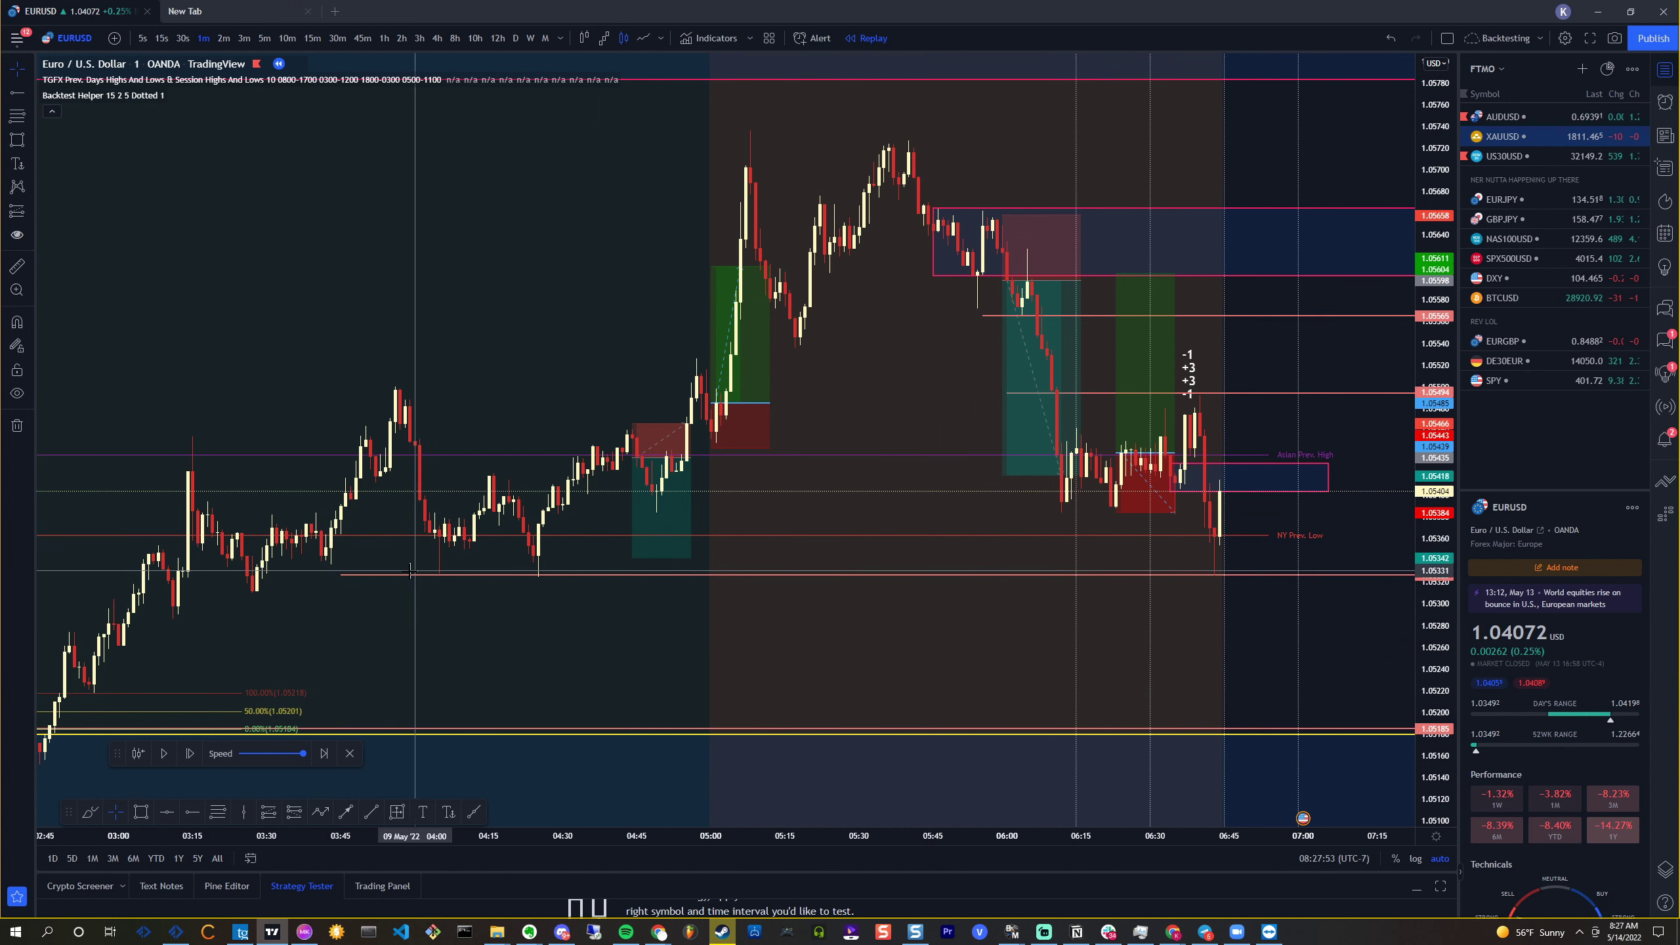
left_click_drag(353, 575, 371, 580)
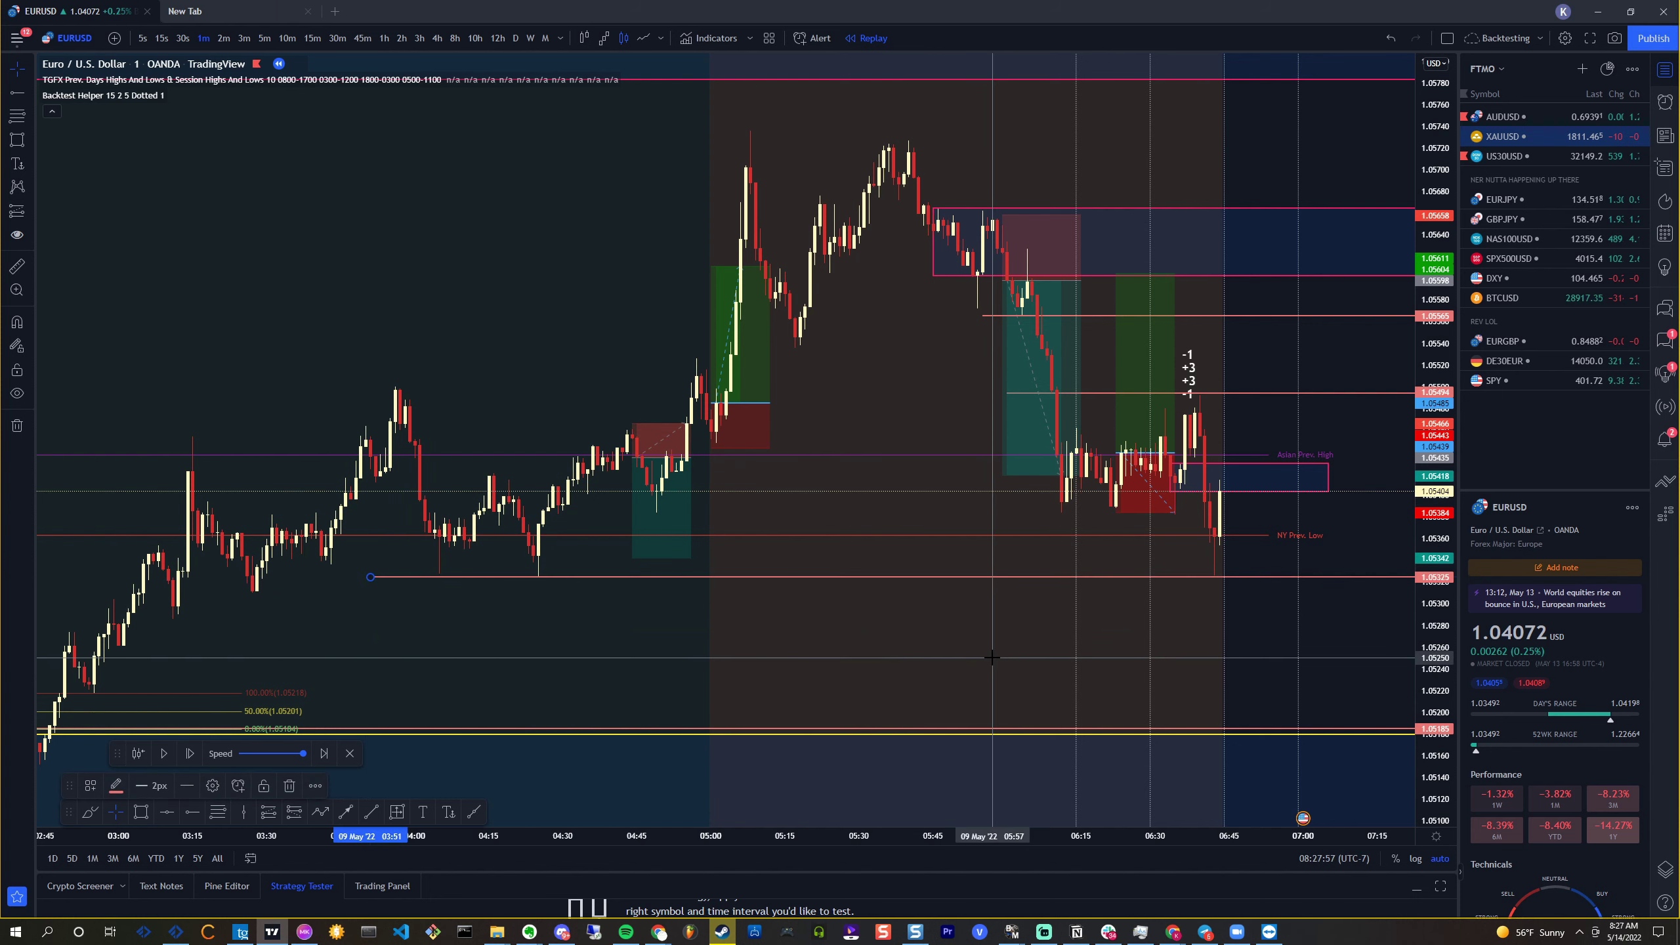
scroll(1032, 662, "up", 9)
left_click_drag(1159, 677, 1045, 677)
scroll(1045, 677, "up", 2)
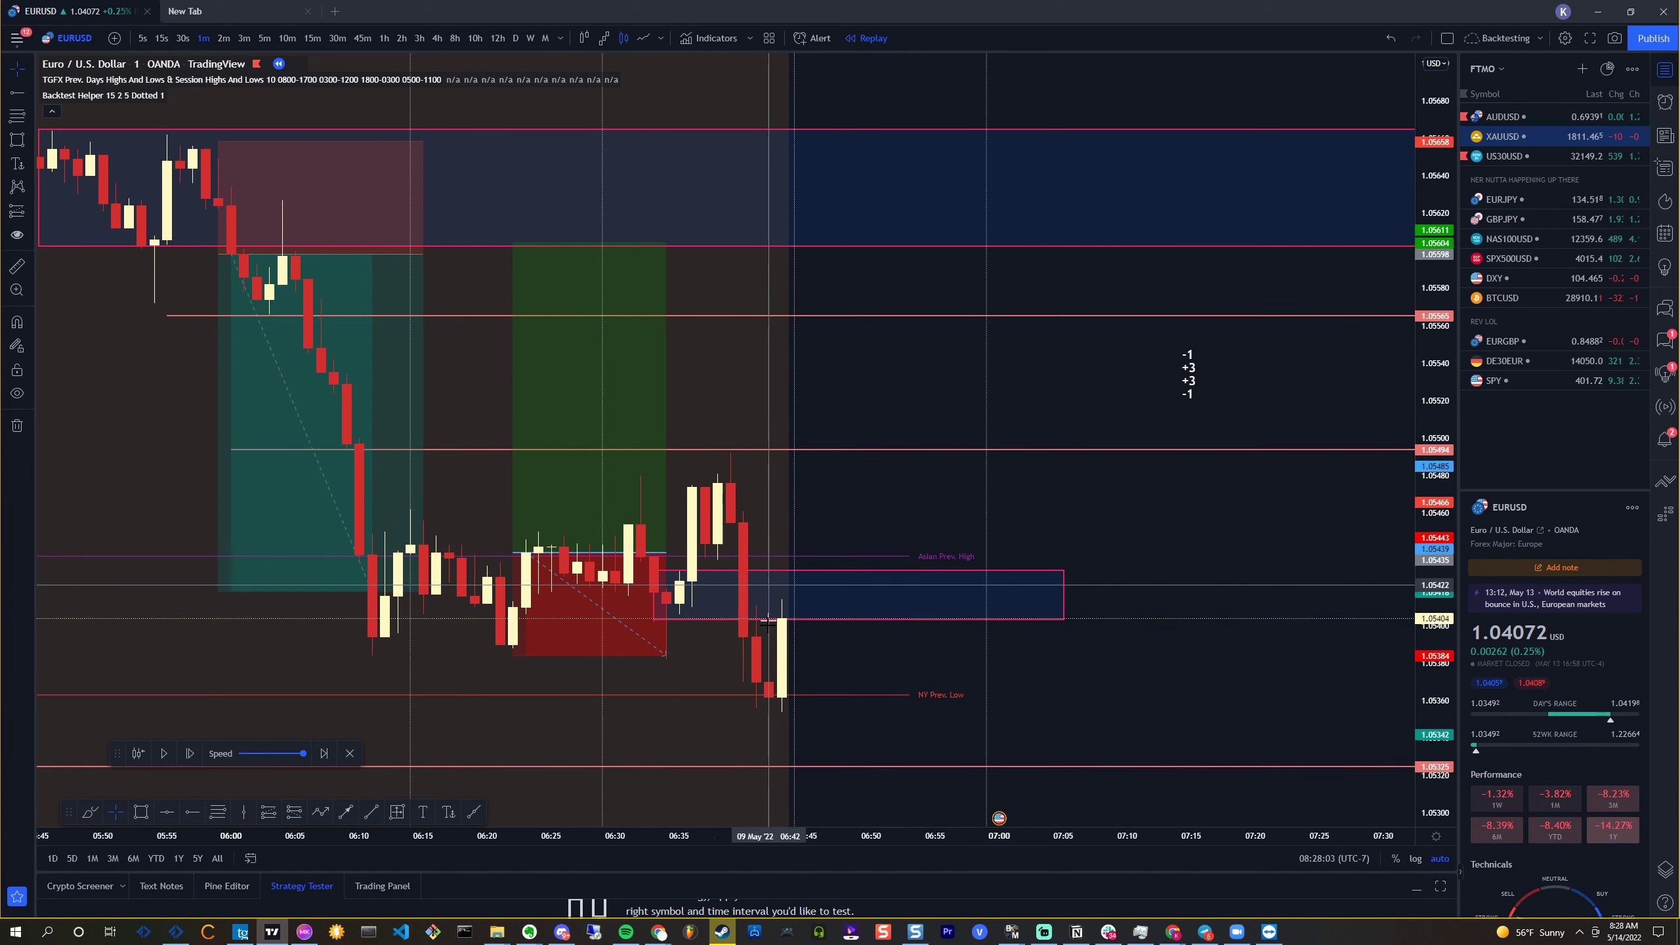
scroll(797, 656, "down", 5)
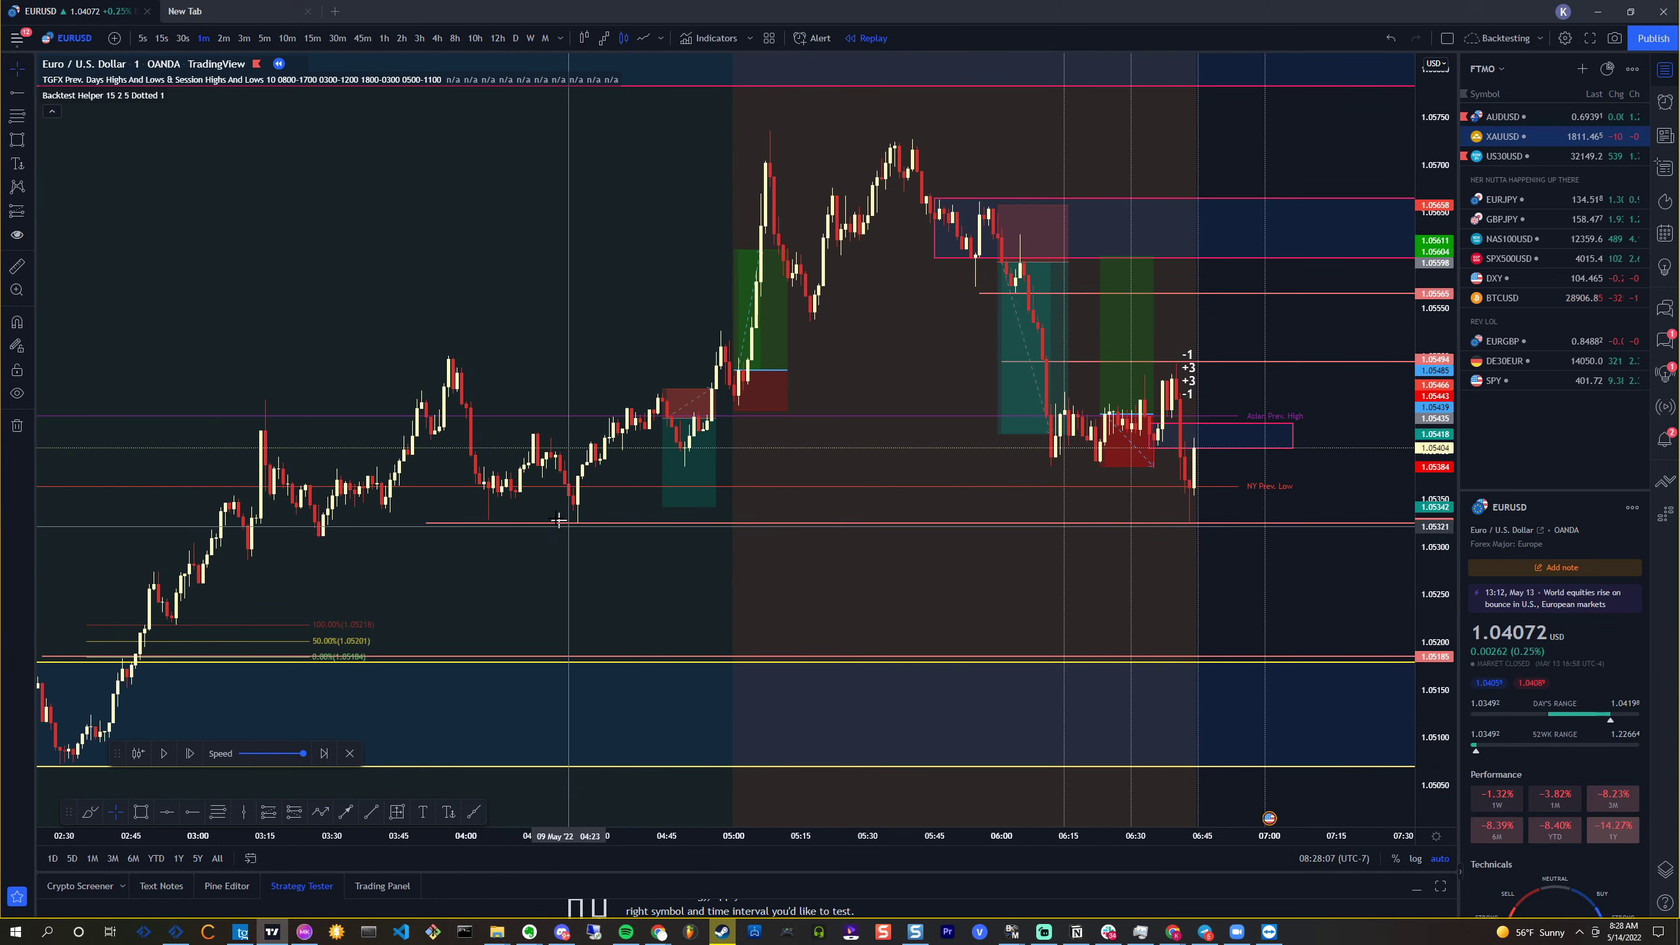
scroll(605, 579, "up", 5)
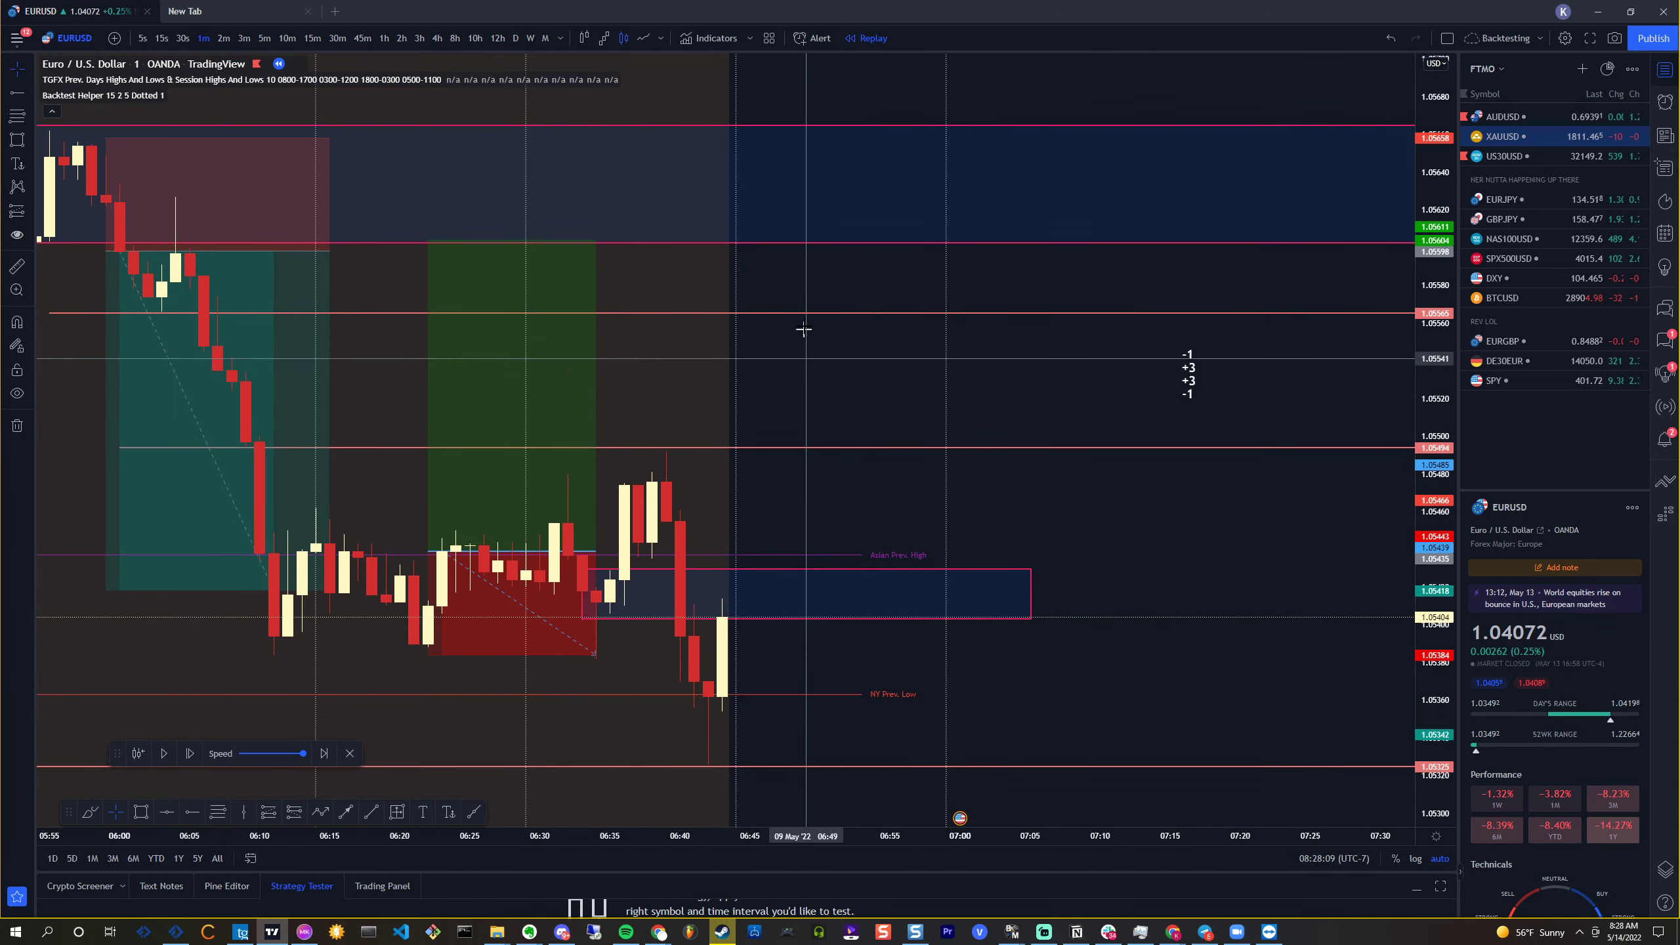
Advance the 1-minute replay ten candles to 06:53
left_click(196, 755)
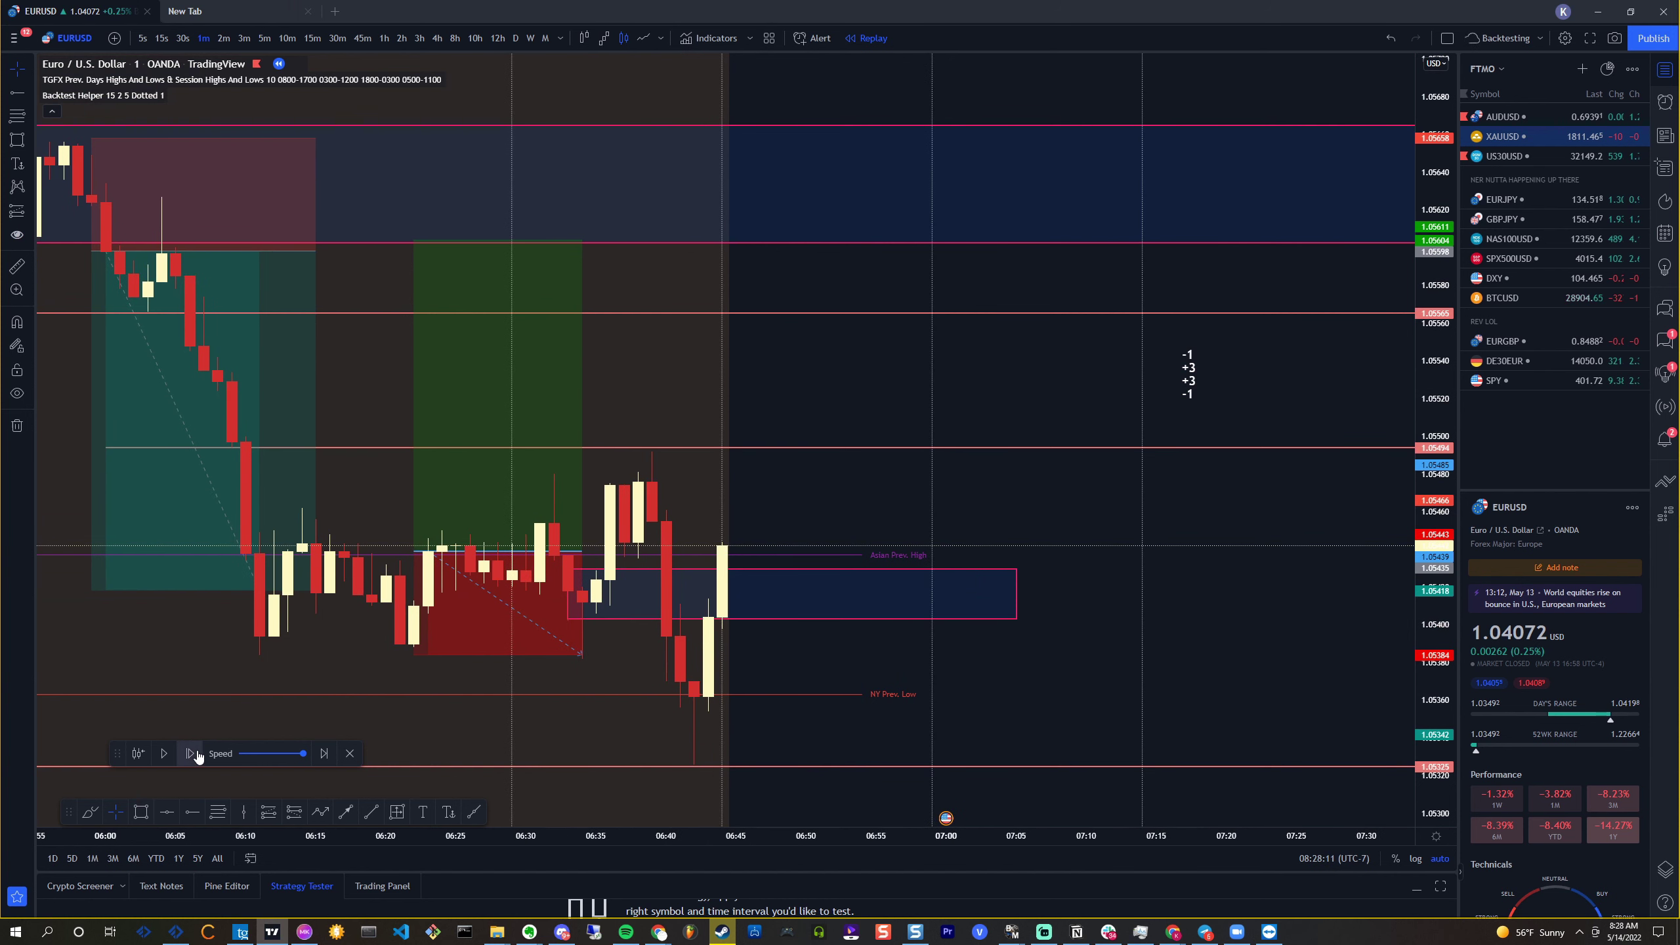
left_click(196, 755)
left_click(195, 755)
left_click(196, 755)
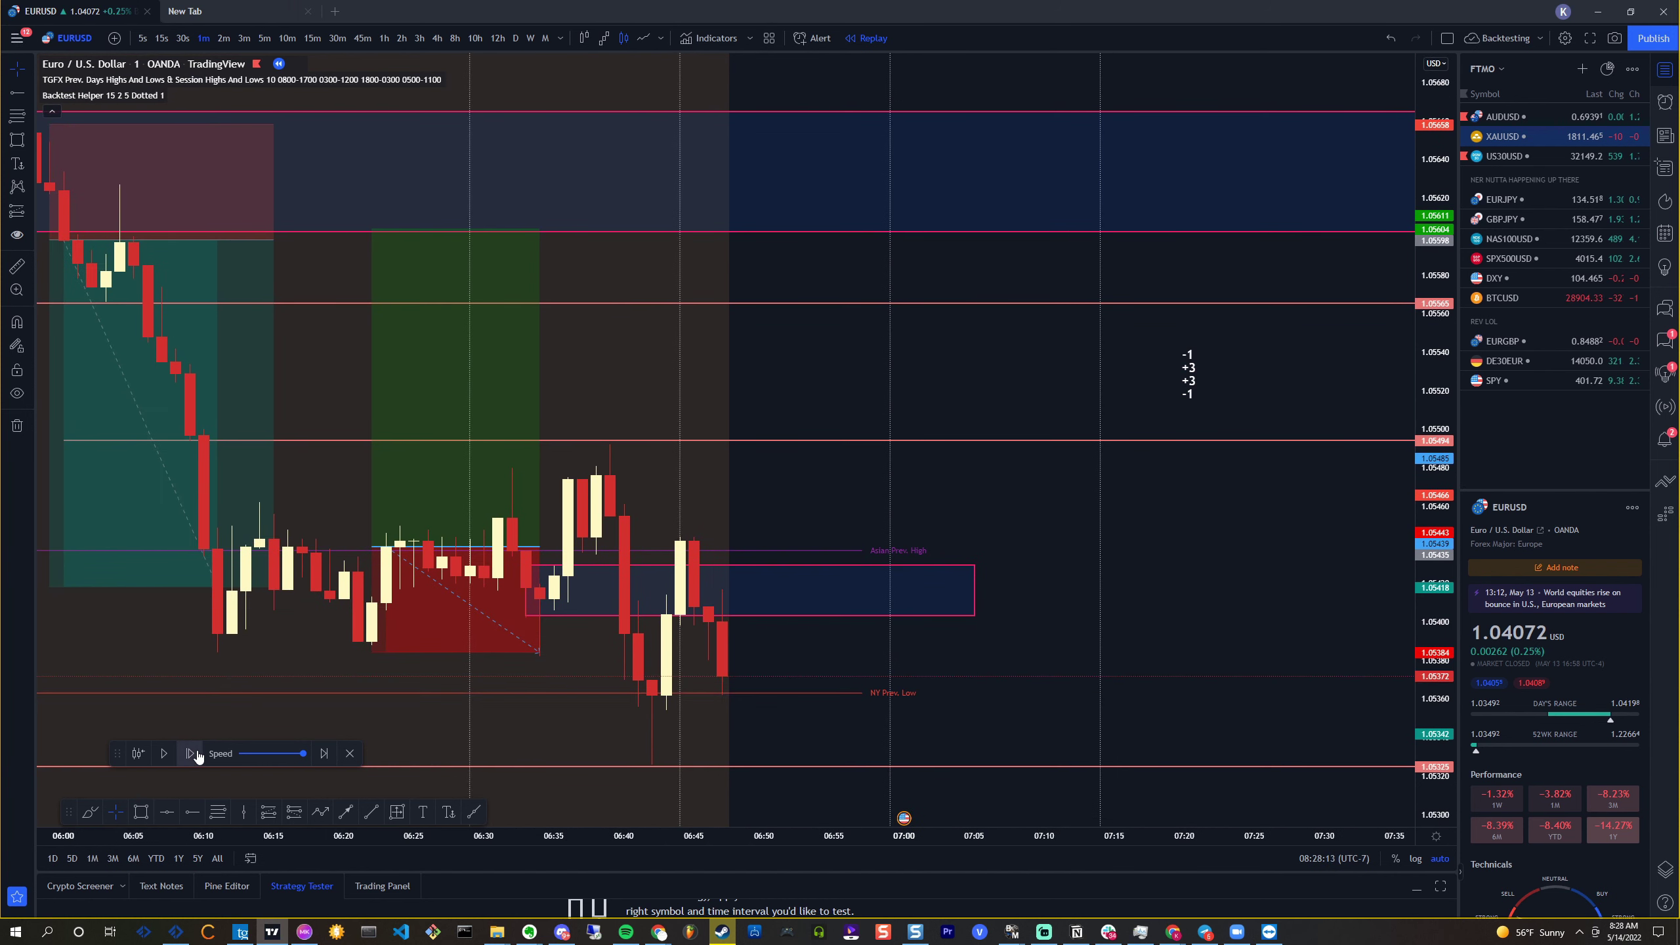
left_click(196, 755)
left_click(196, 755)
left_click(196, 755)
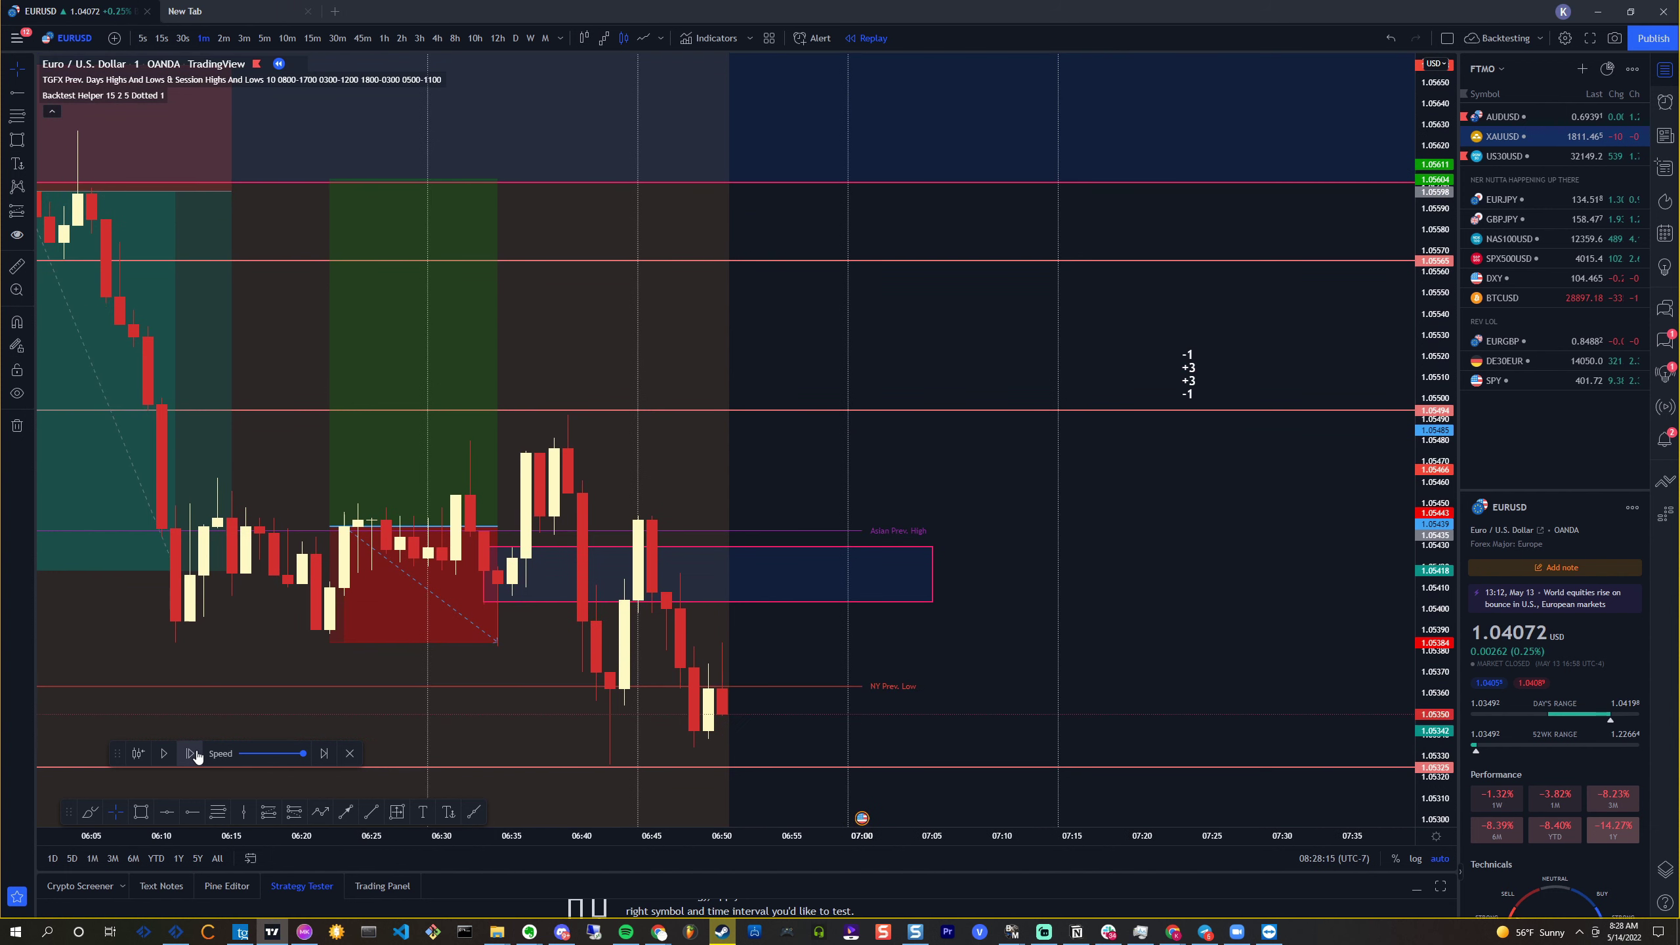
left_click(196, 755)
left_click(196, 755)
left_click(195, 755)
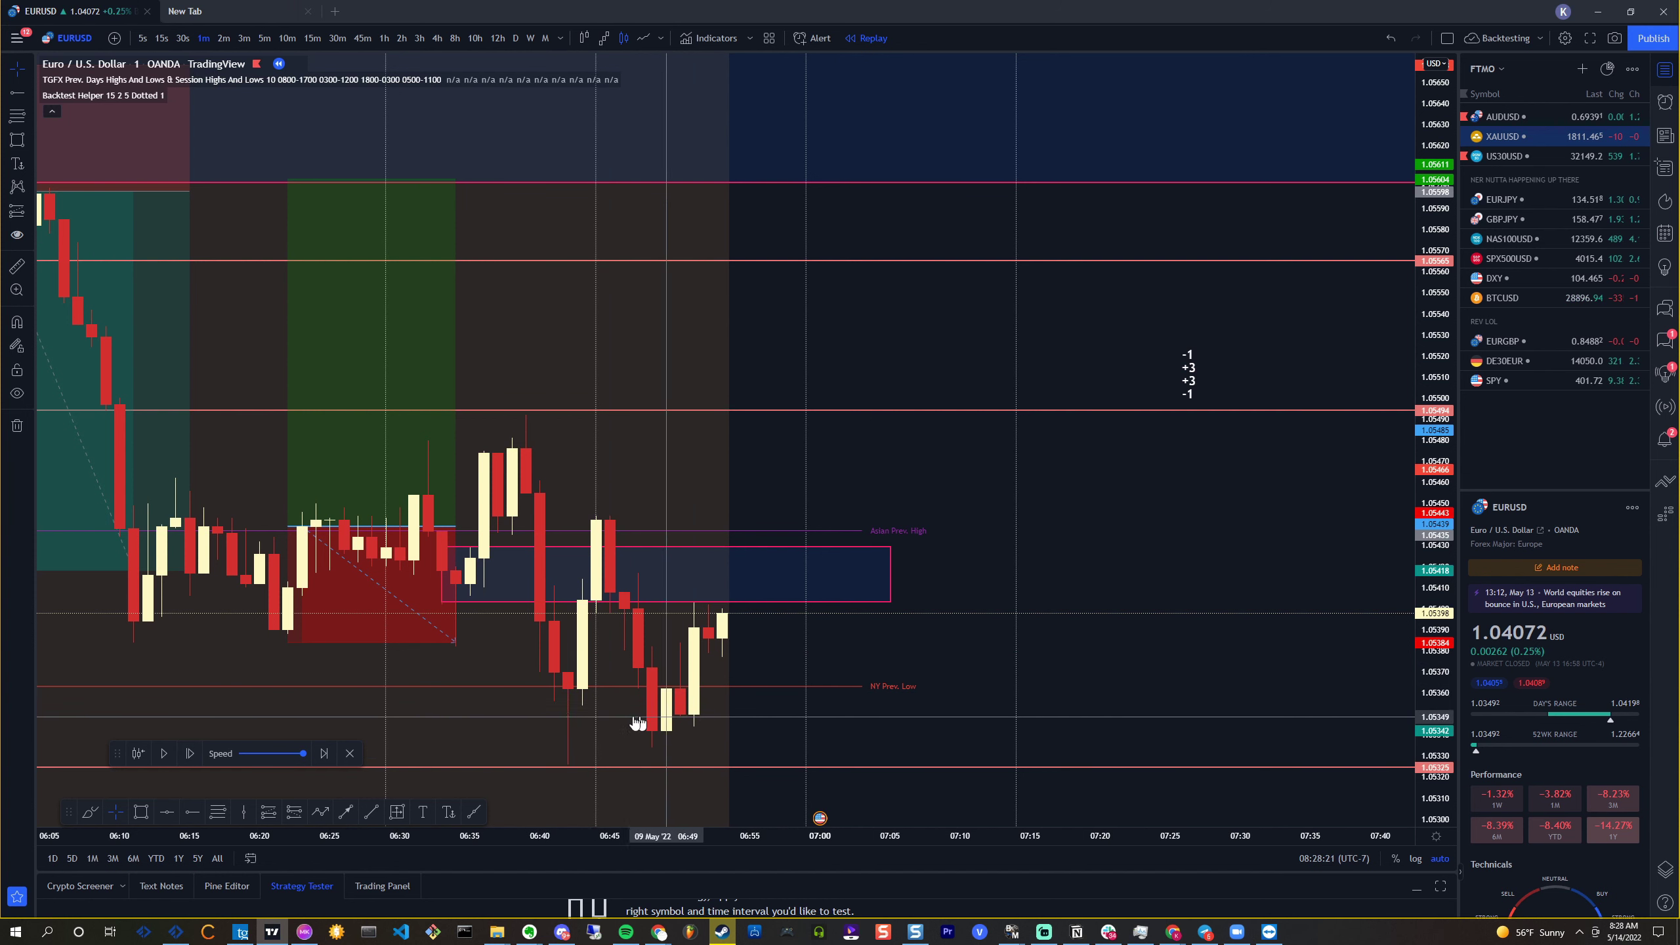
Advance the 1-minute replay six candles to 06:59
left_click(195, 760)
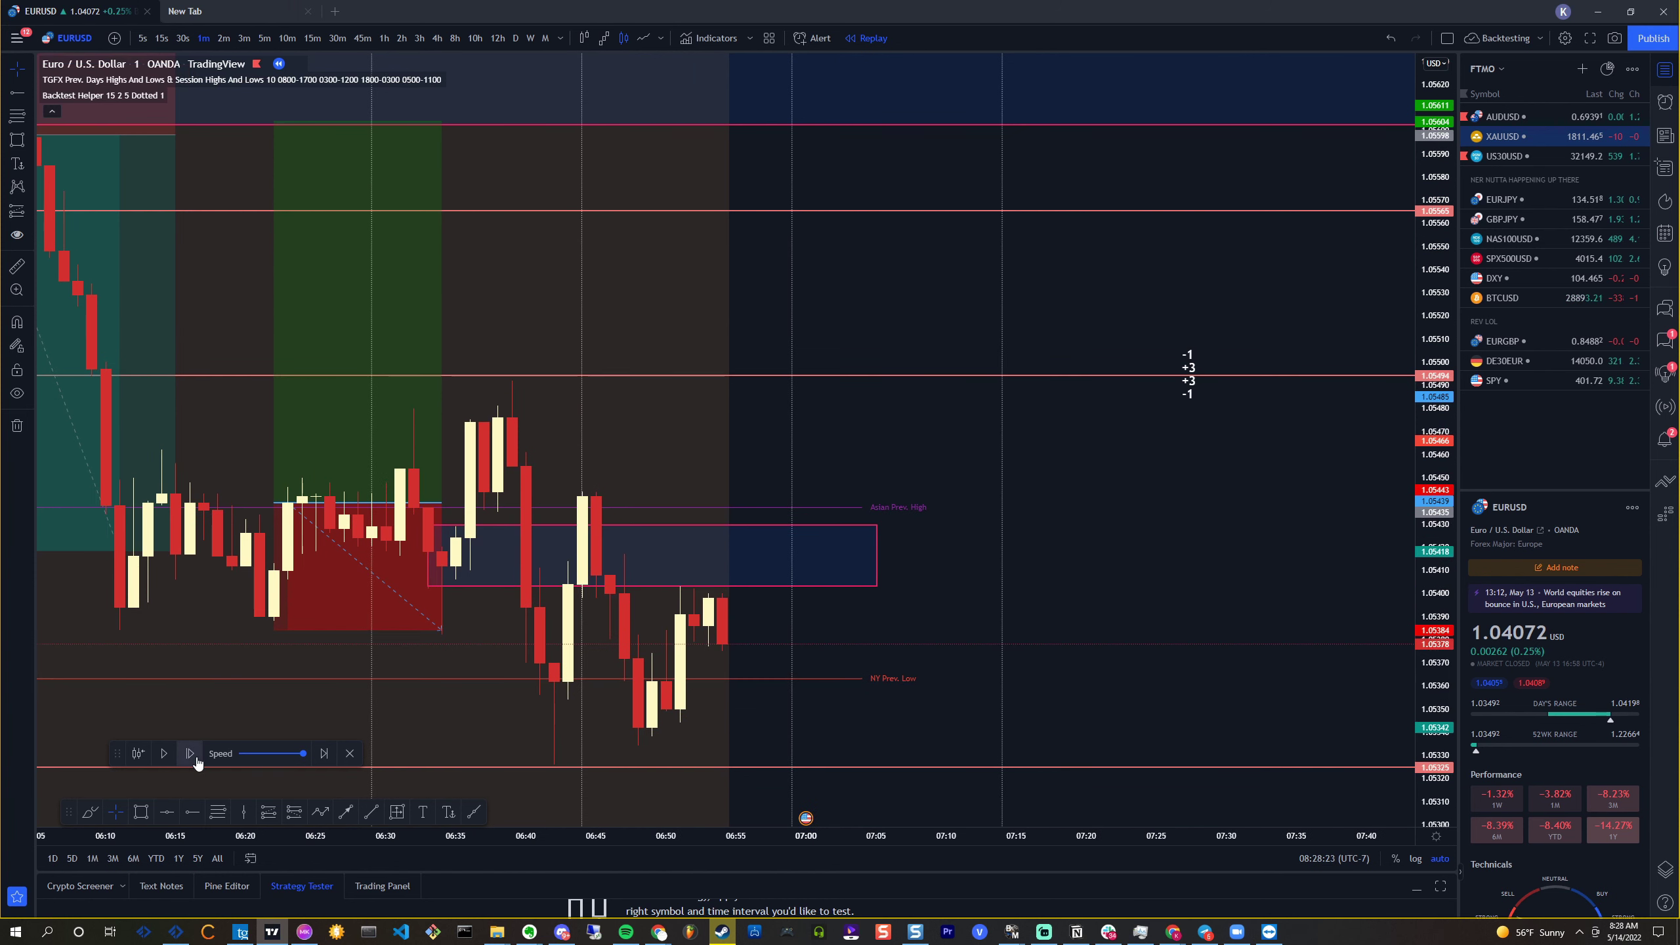
left_click(195, 760)
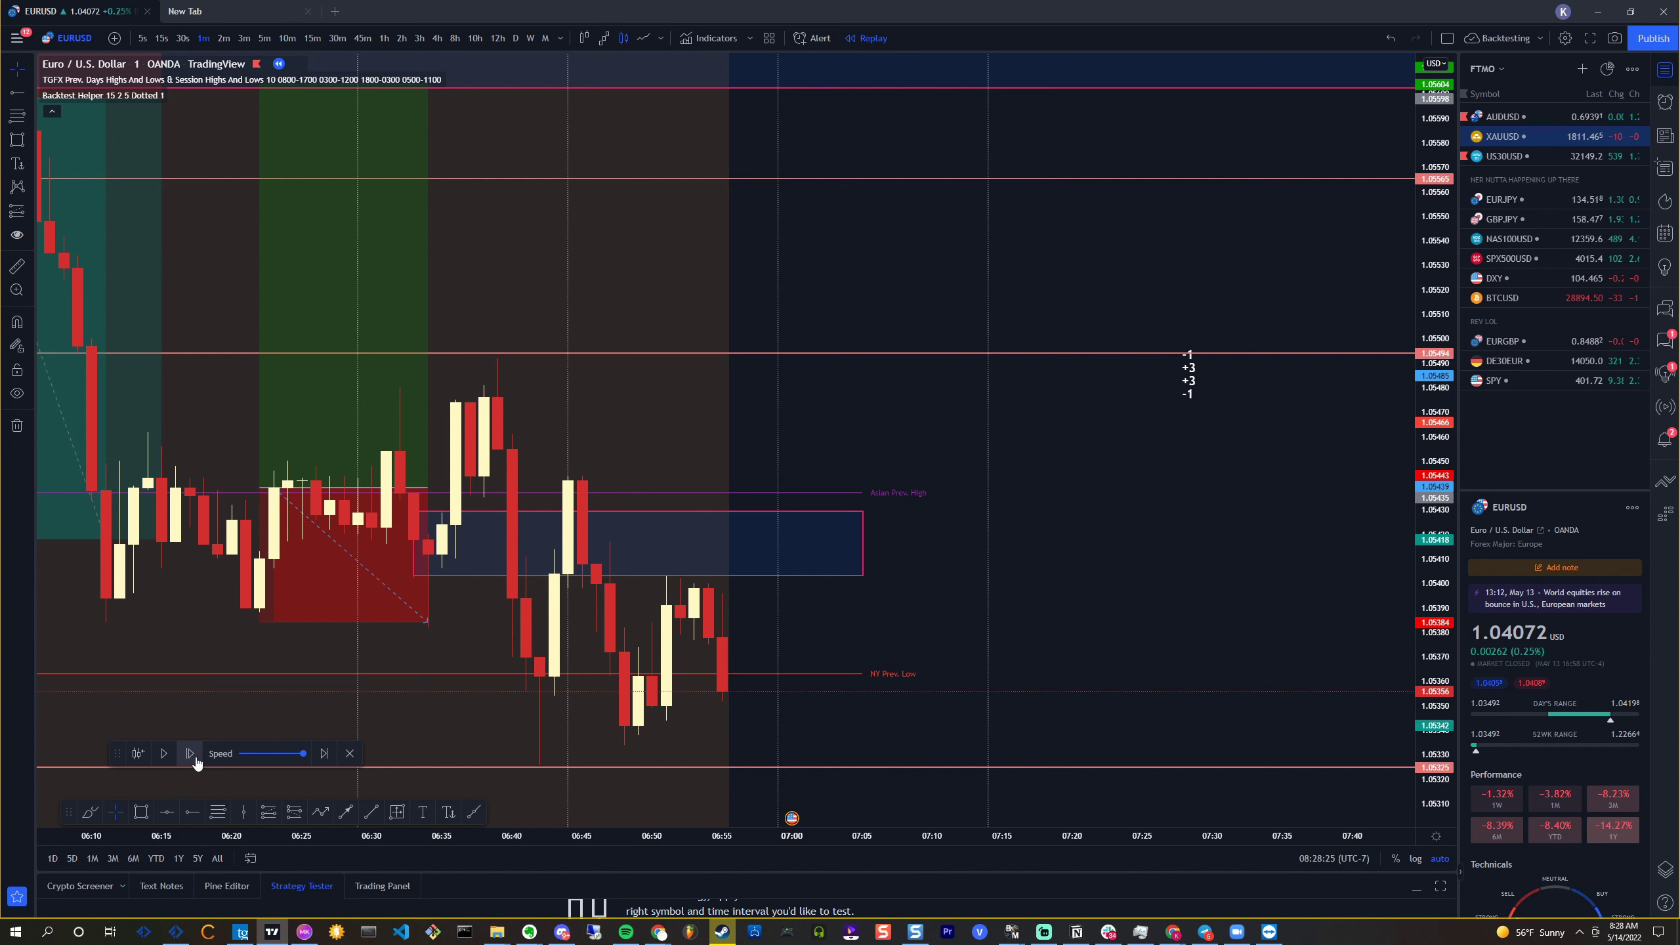
left_click(195, 760)
left_click(196, 760)
left_click(190, 755)
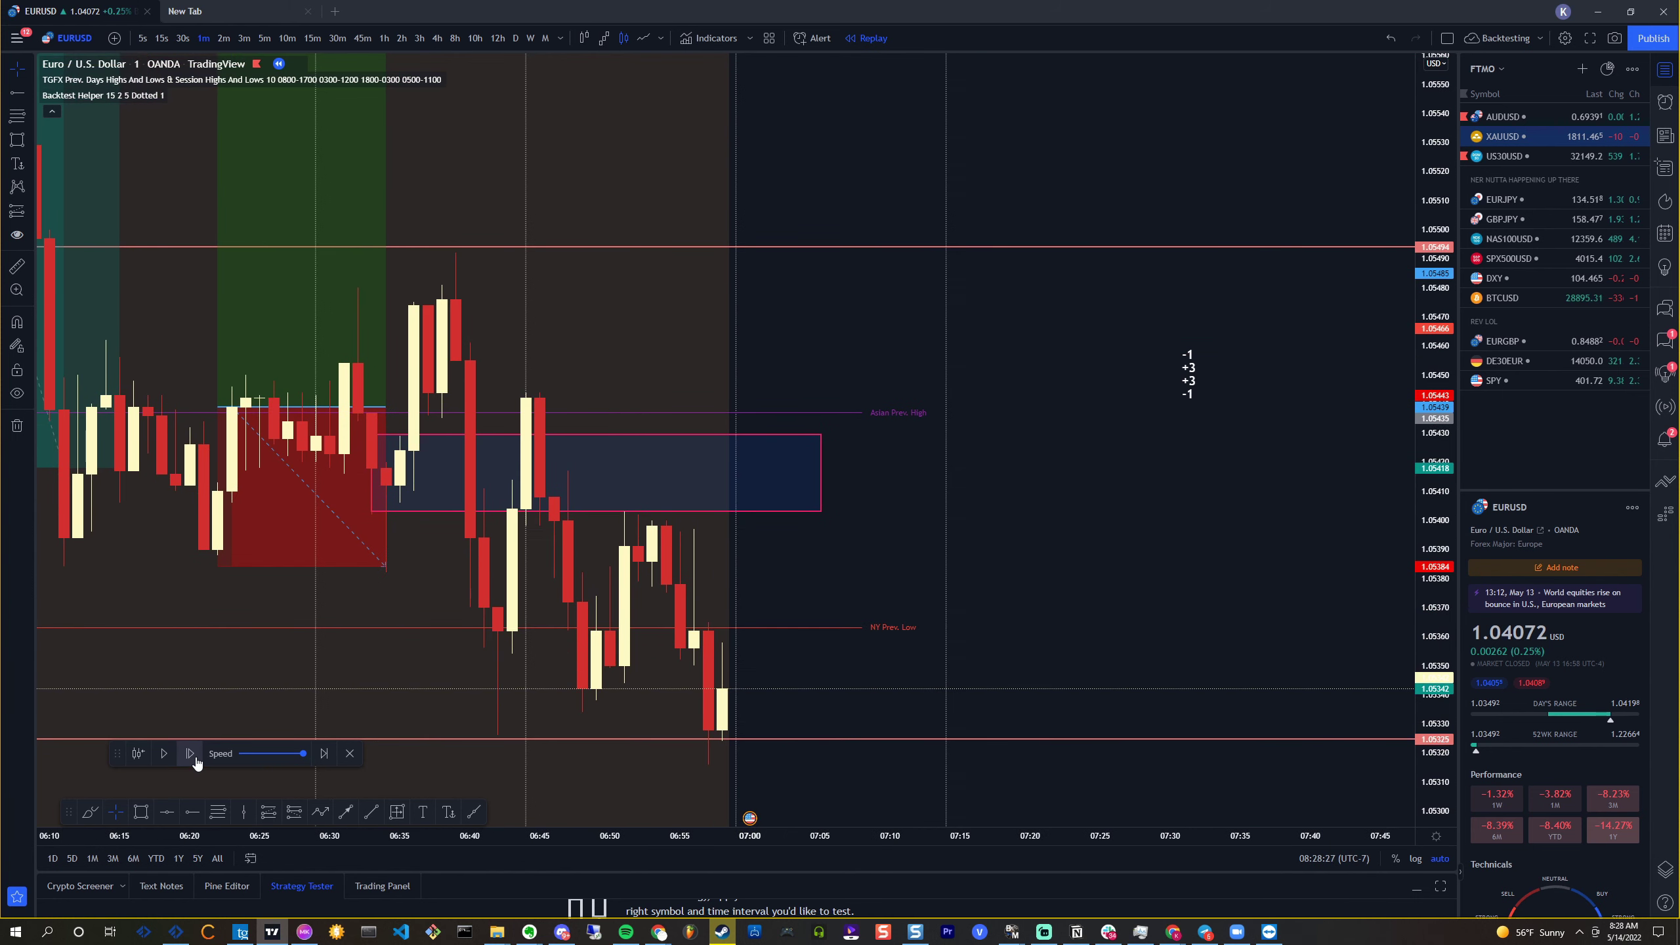
left_click(189, 754)
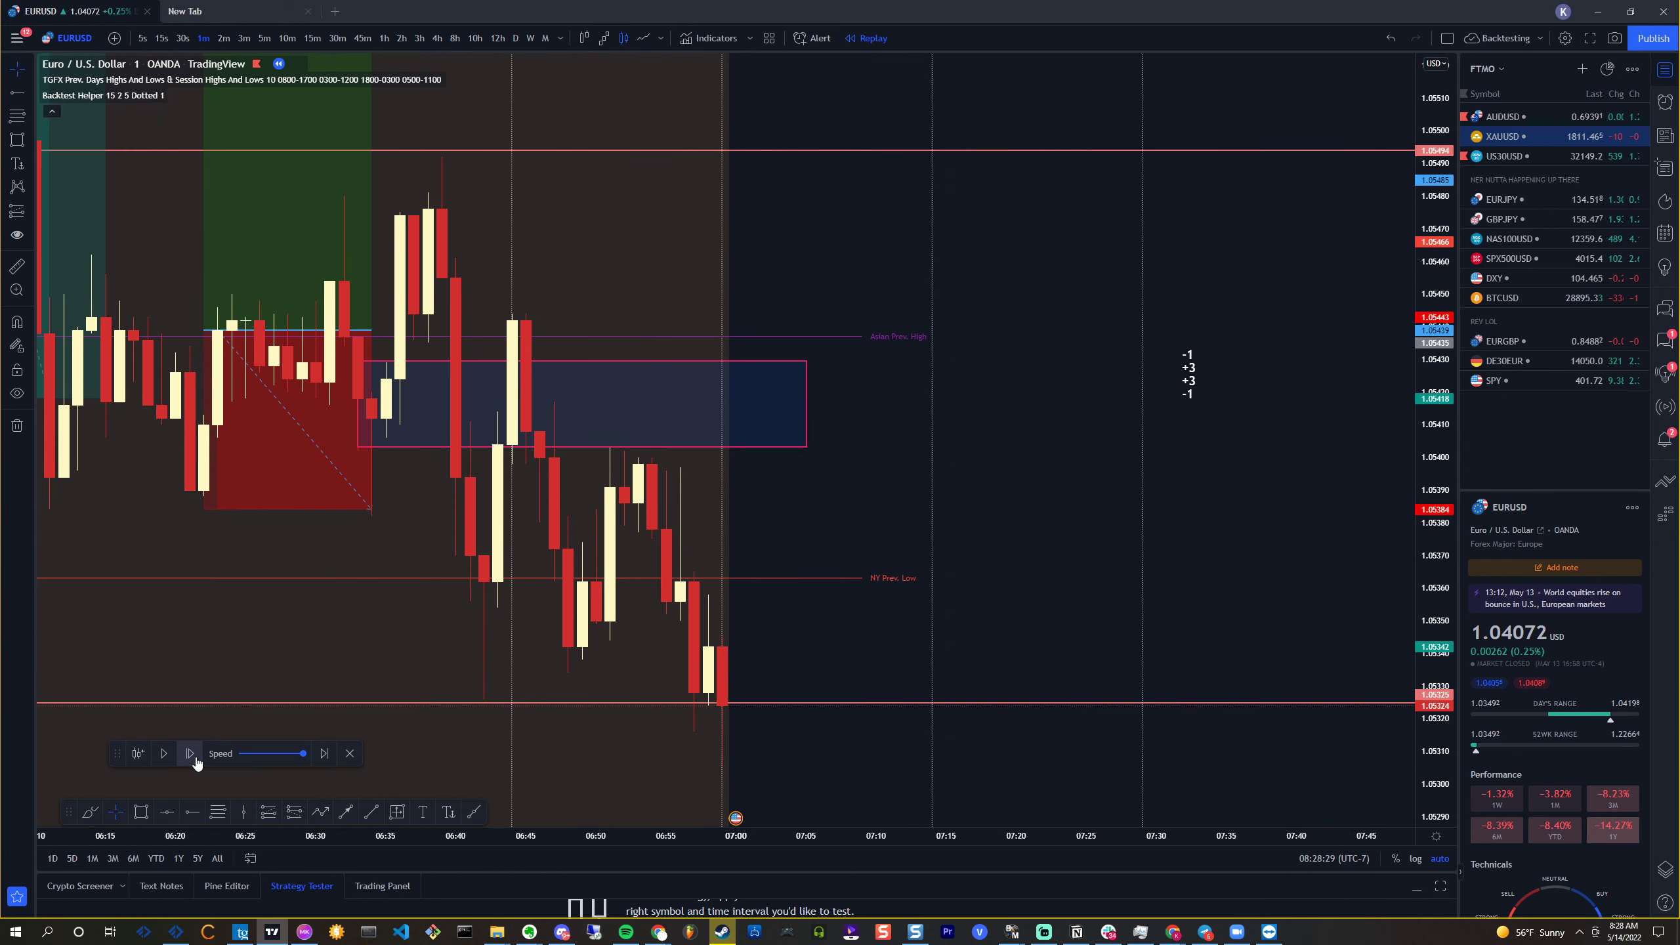
Switch to the 5-minute chart and delete the horizontal ray at 1.05494
scroll(926, 570, "down", 3)
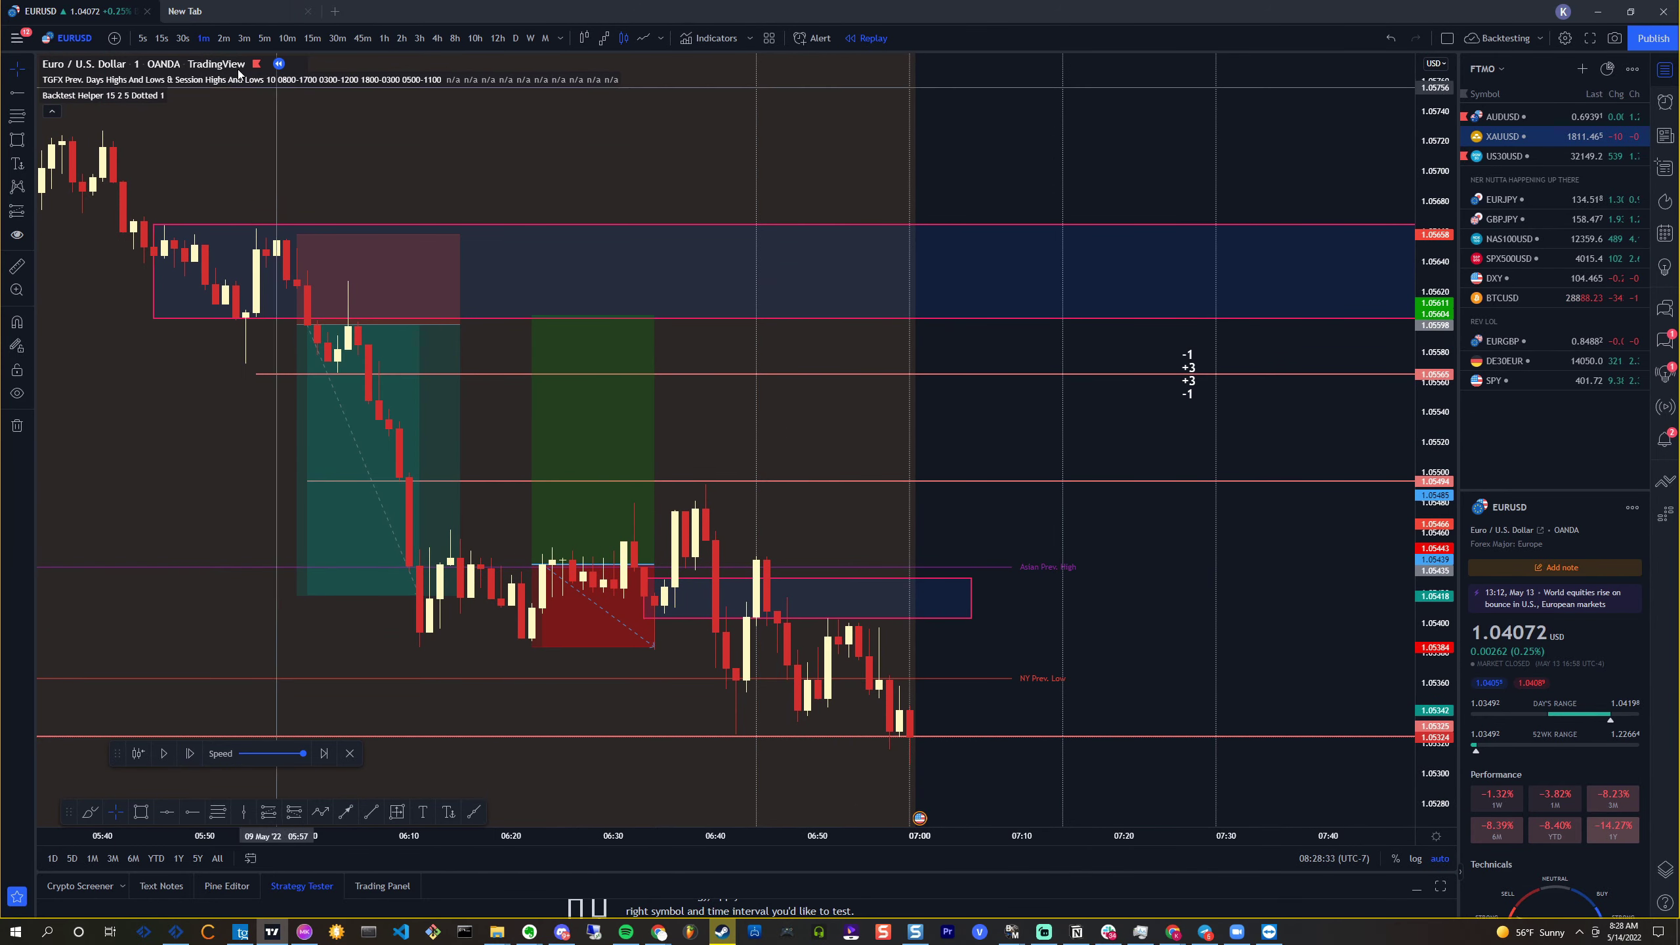
left_click(265, 38)
mouse_move(713, 501)
left_mouse_down()
mouse_move(1020, 533)
mouse_move(1028, 510)
mouse_move(992, 503)
left_mouse_up()
scroll(1006, 555, "down", 1)
scroll(993, 503, "up", 1)
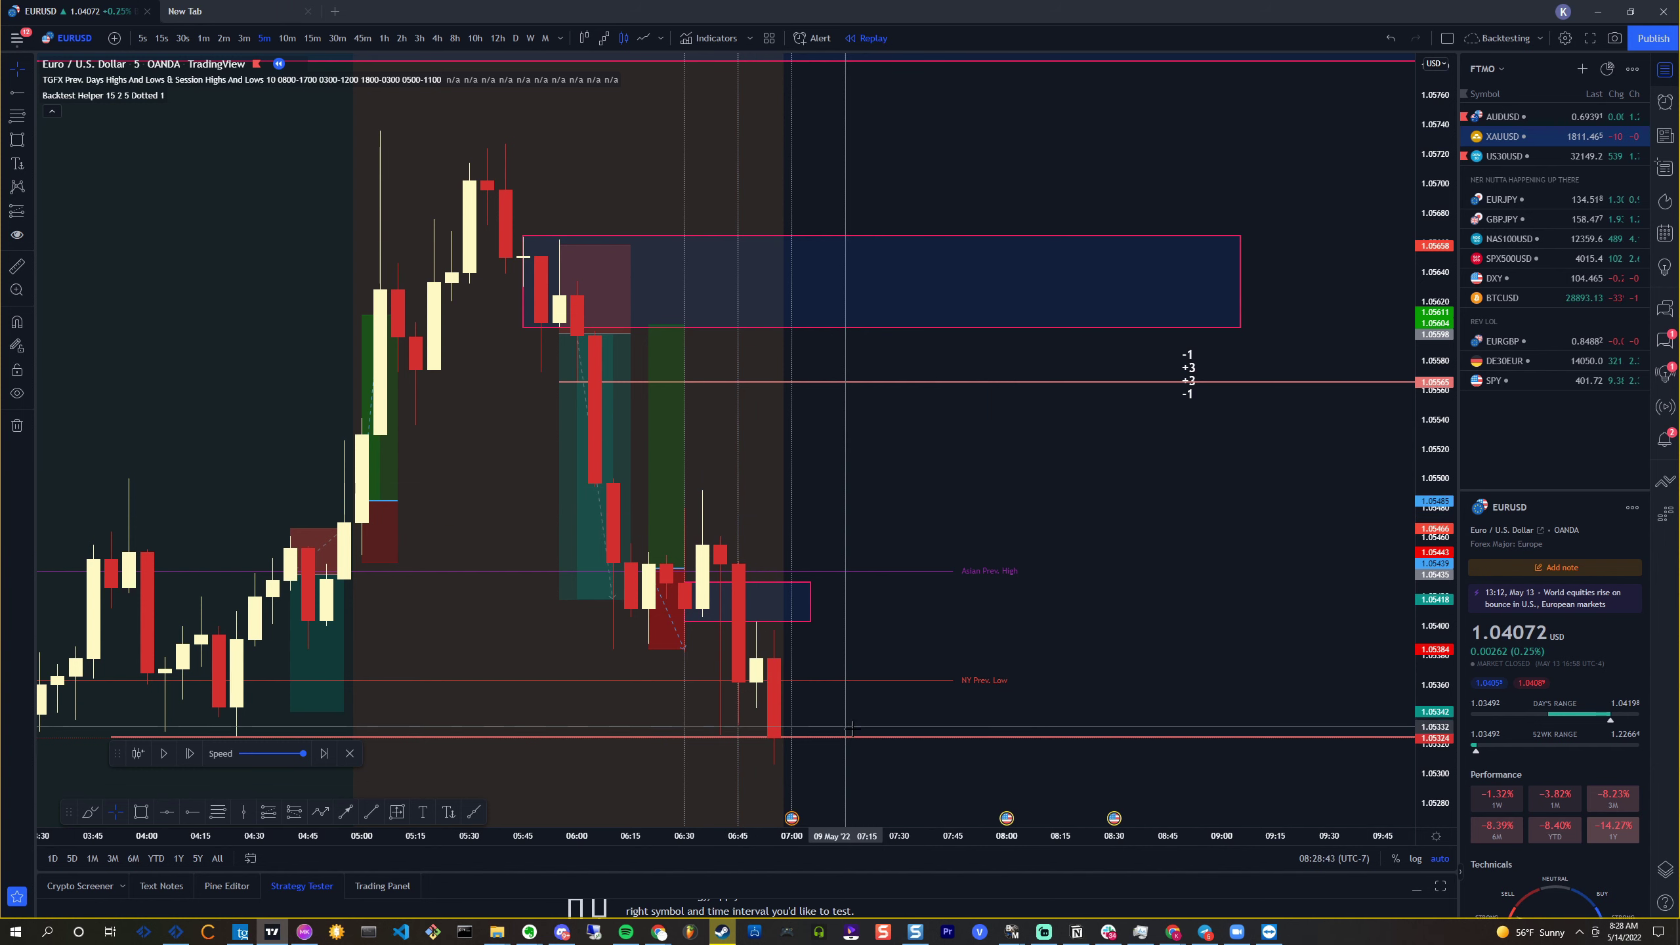
Delete the horizontal ray at 1.05325 and return to the 1-minute chart around the latest candles
scroll(855, 694, "down", 1)
left_click(889, 590)
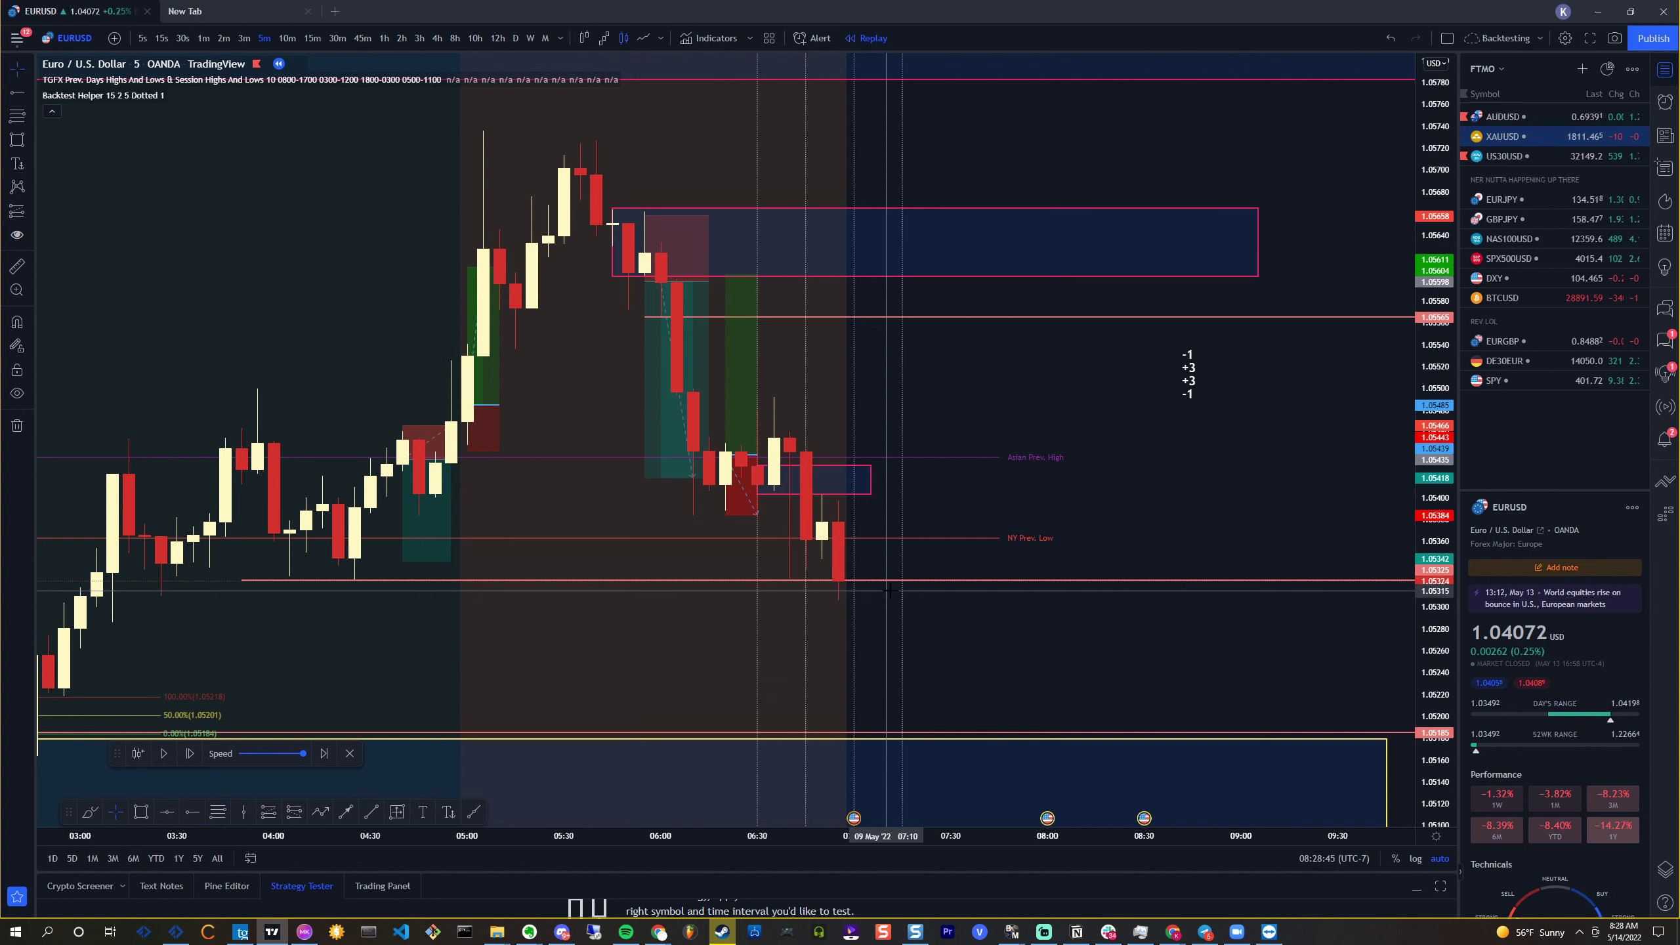
left_click(871, 581)
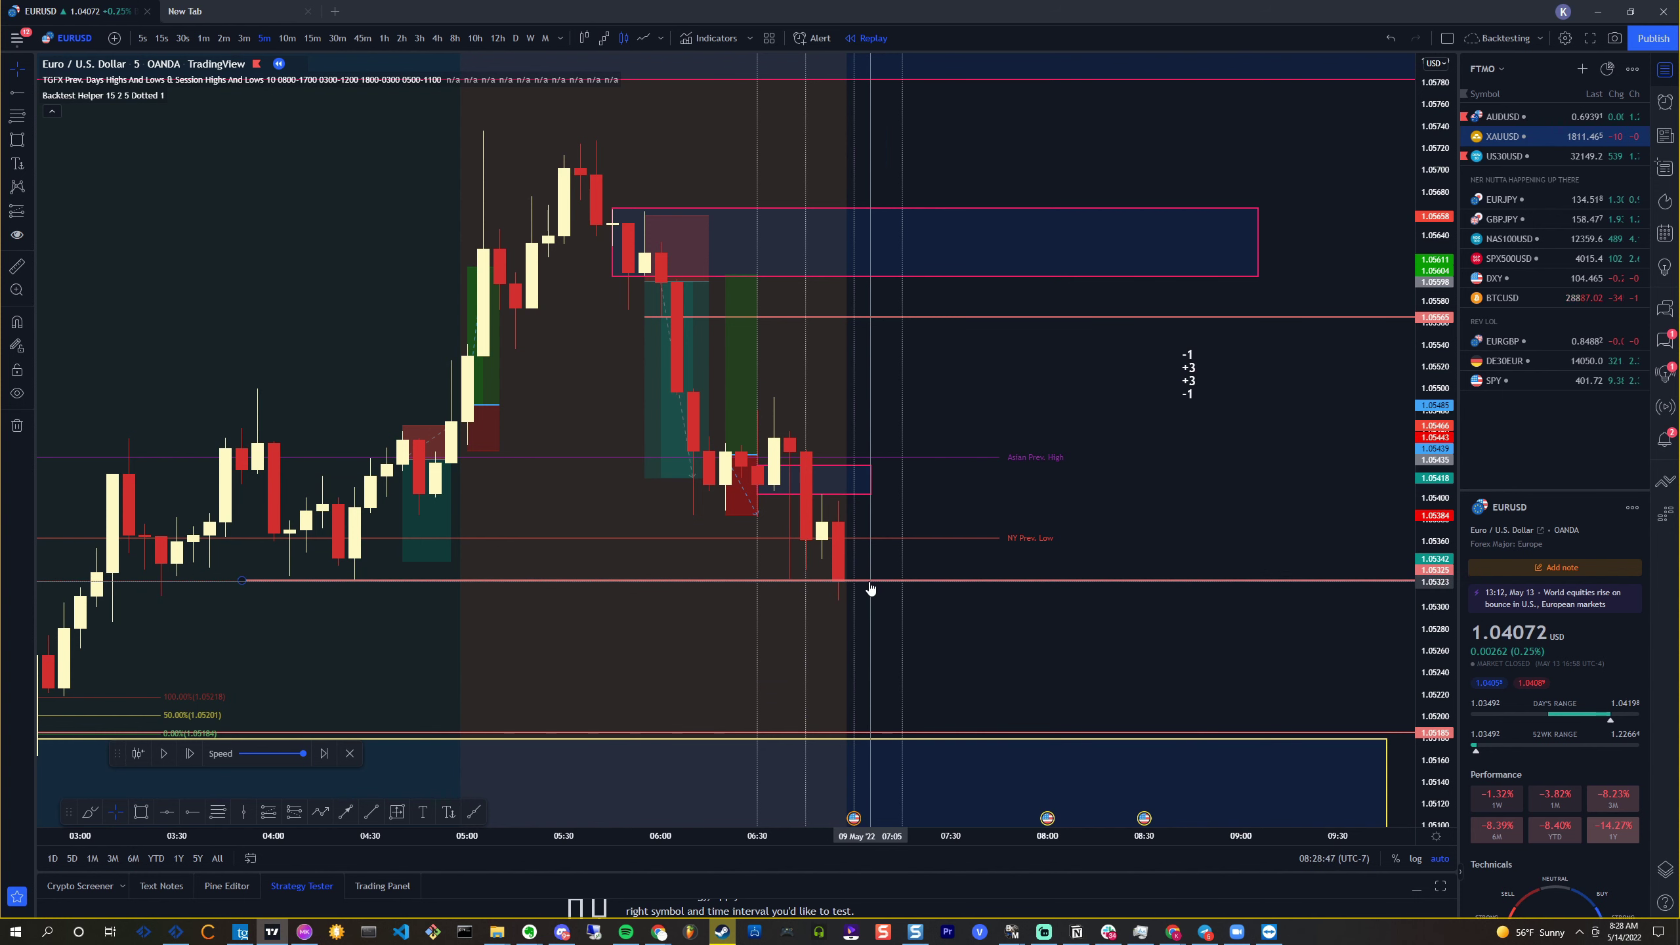
scroll(870, 589, "down", 1)
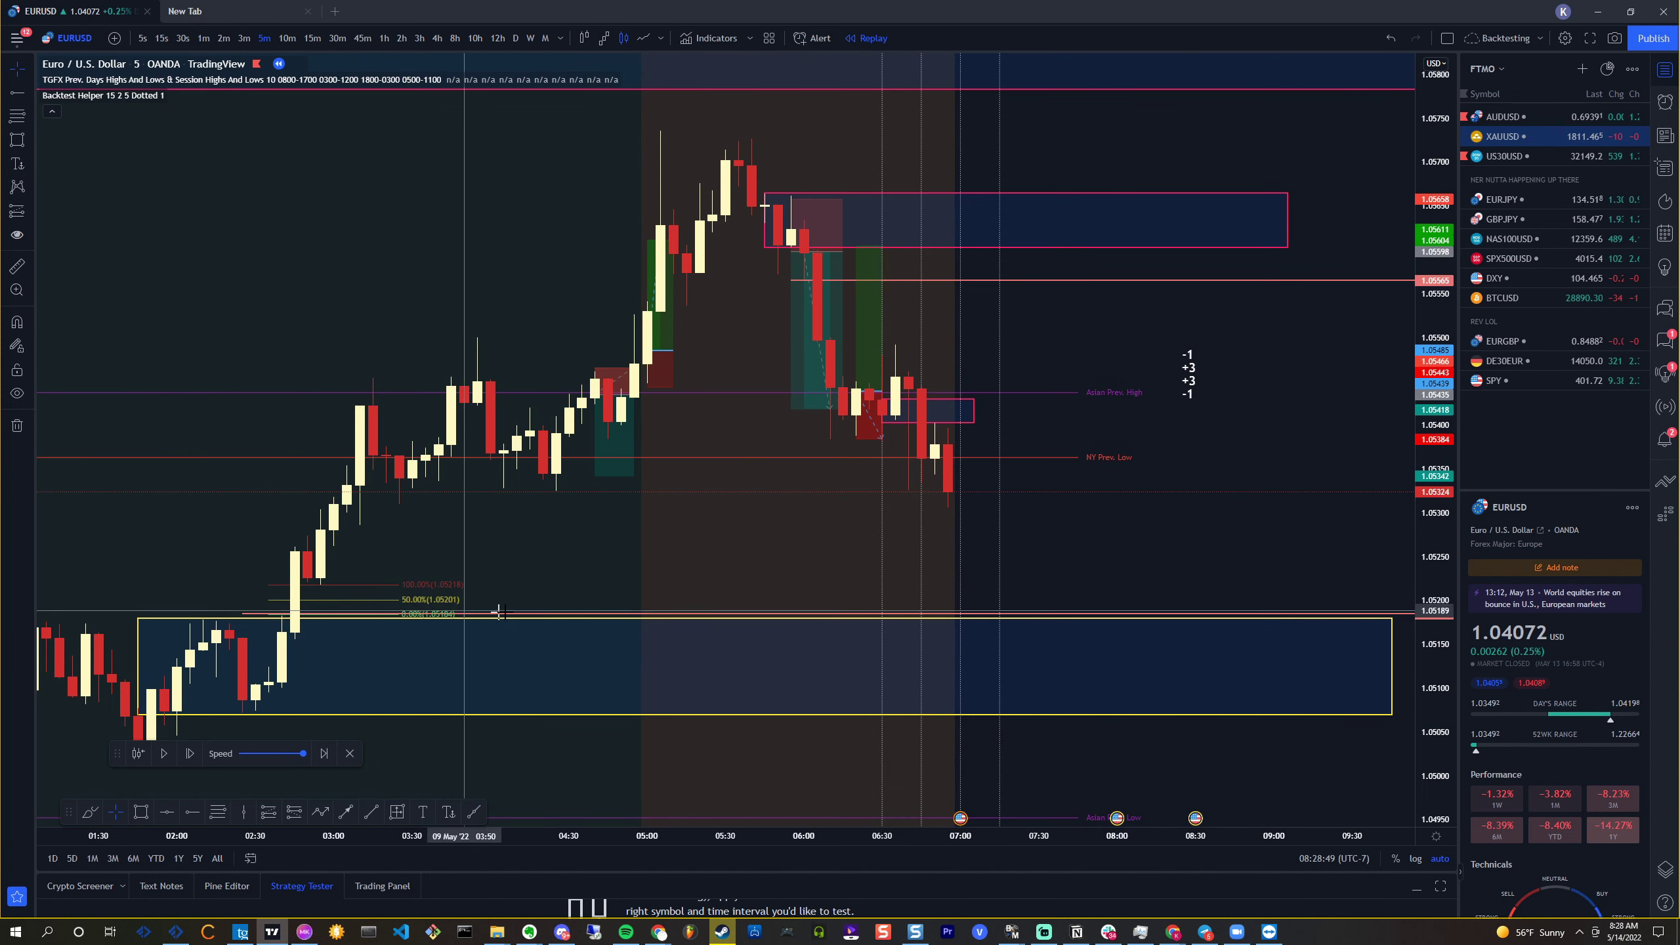
left_click(209, 43)
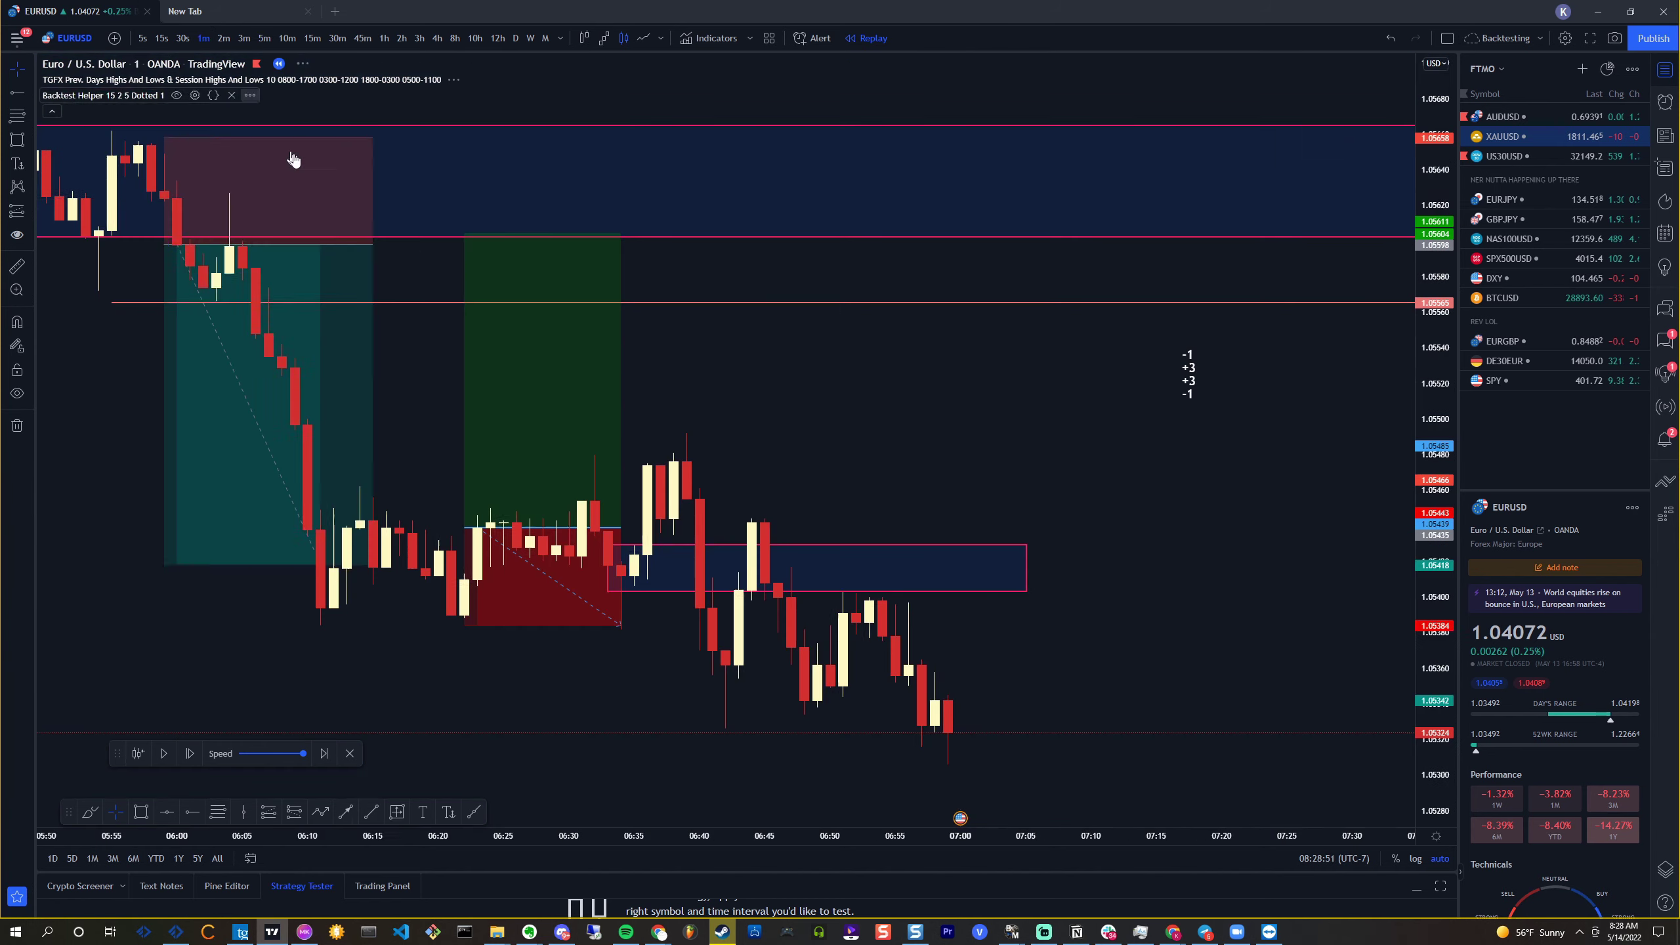
scroll(933, 575, "up", 2)
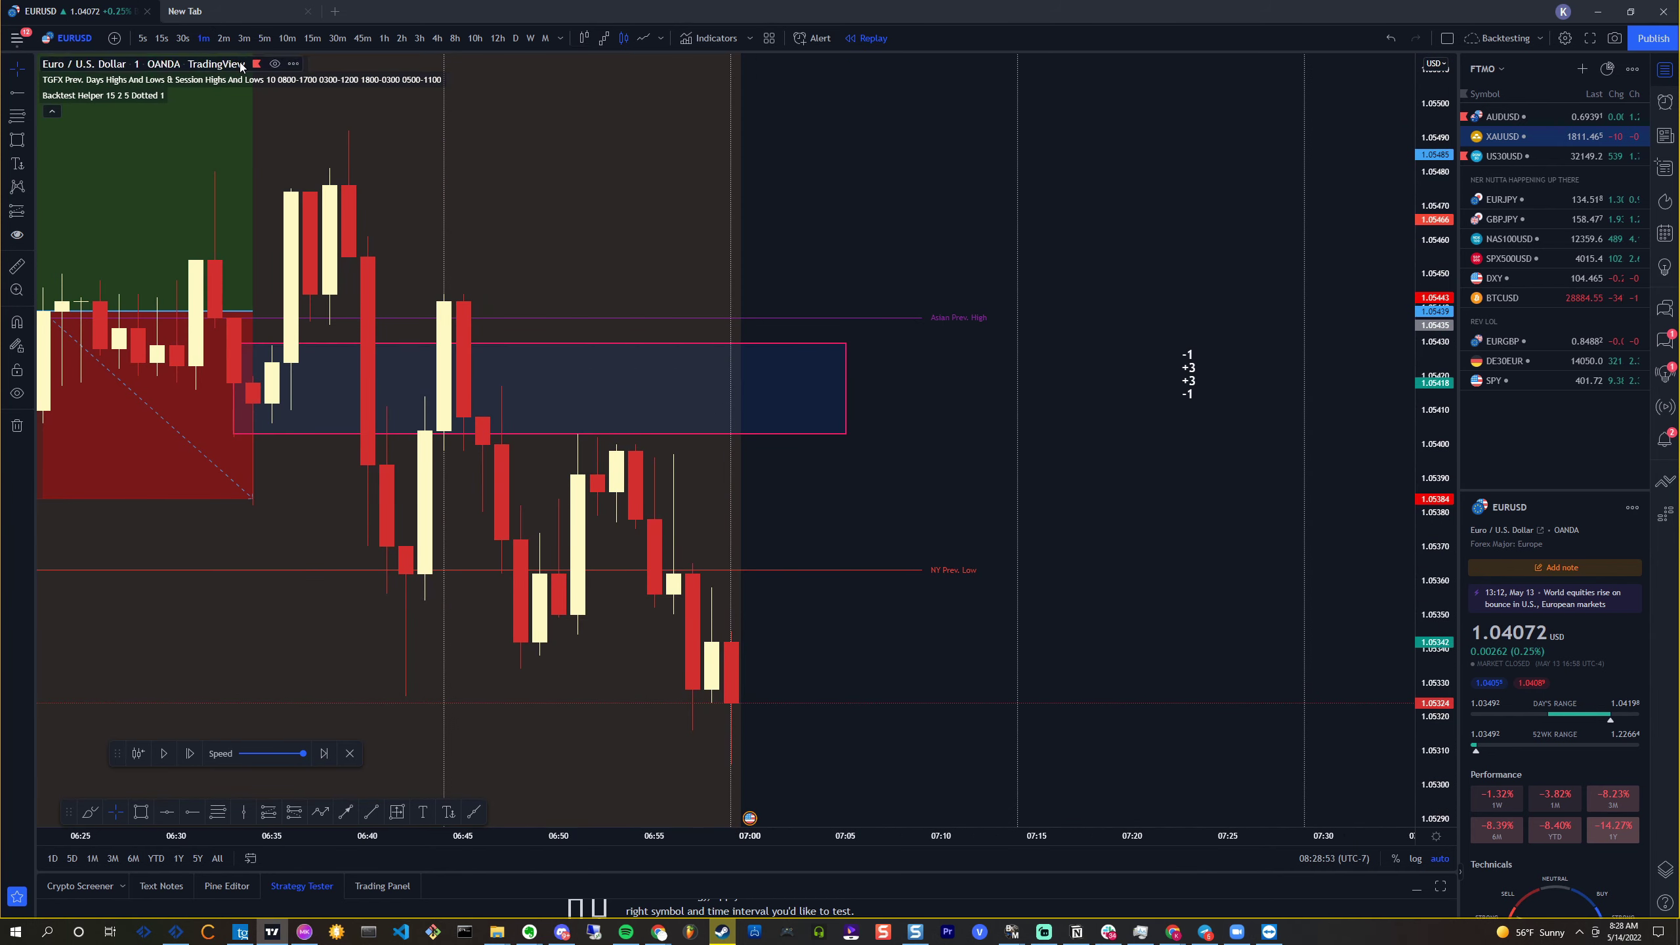
On the 5-minute chart, replace the small zone with a rectangle from the 06:45 candle to about 08:05, spanning about 1.05345 to 1.05403
left_click(265, 38)
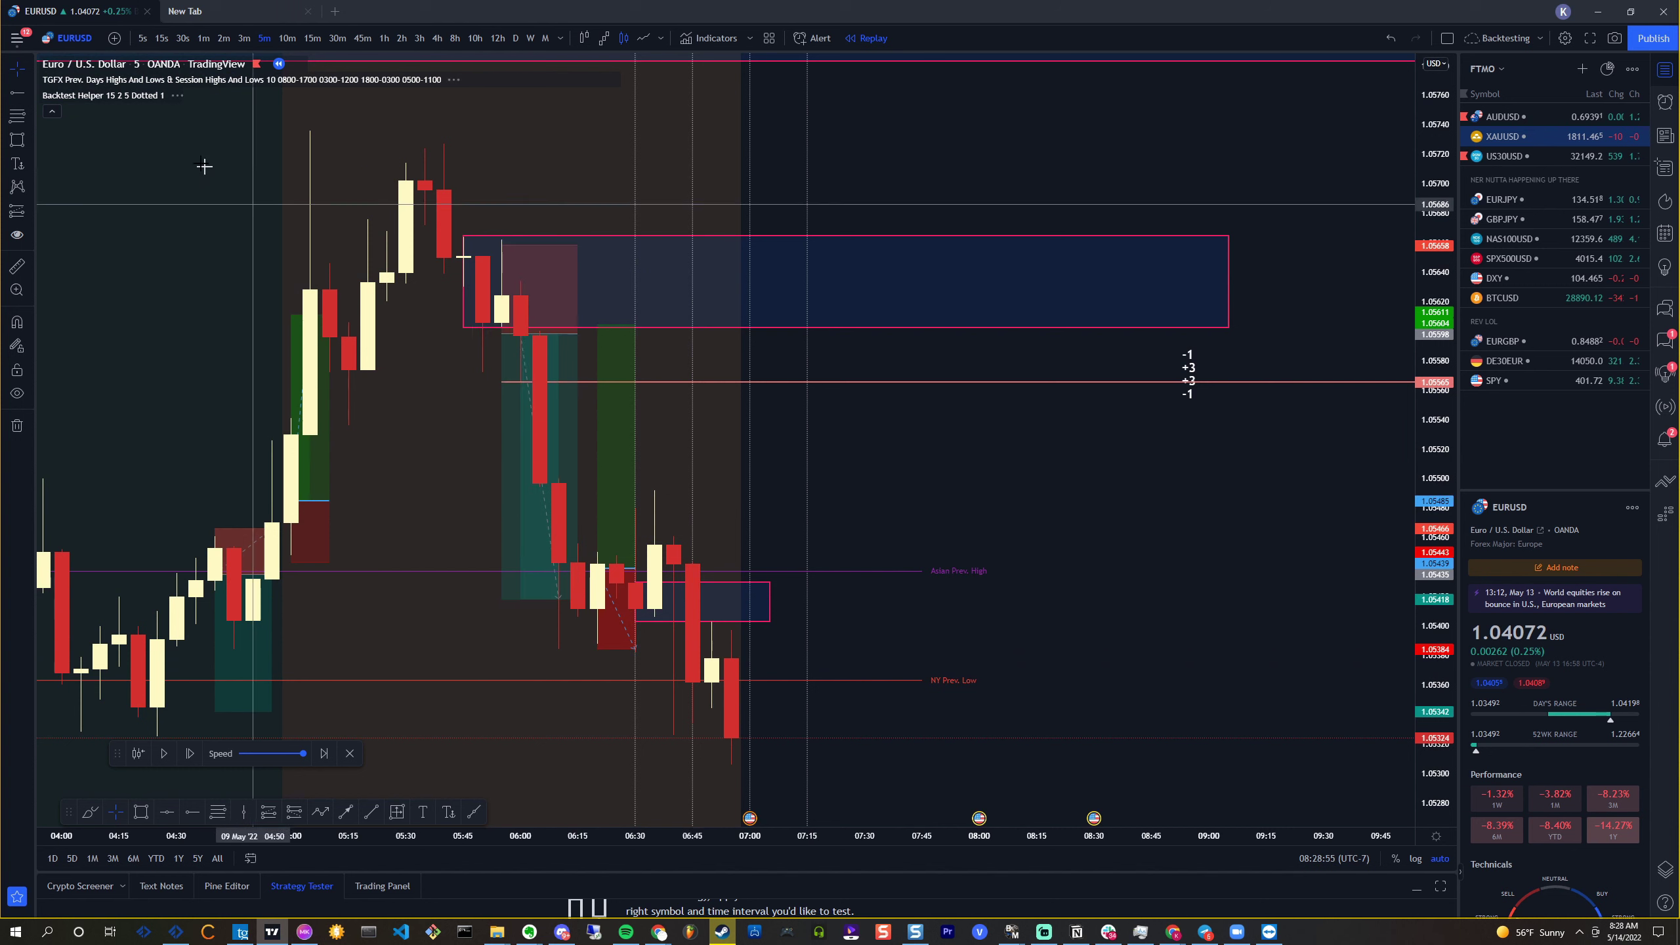
left_click(17, 138)
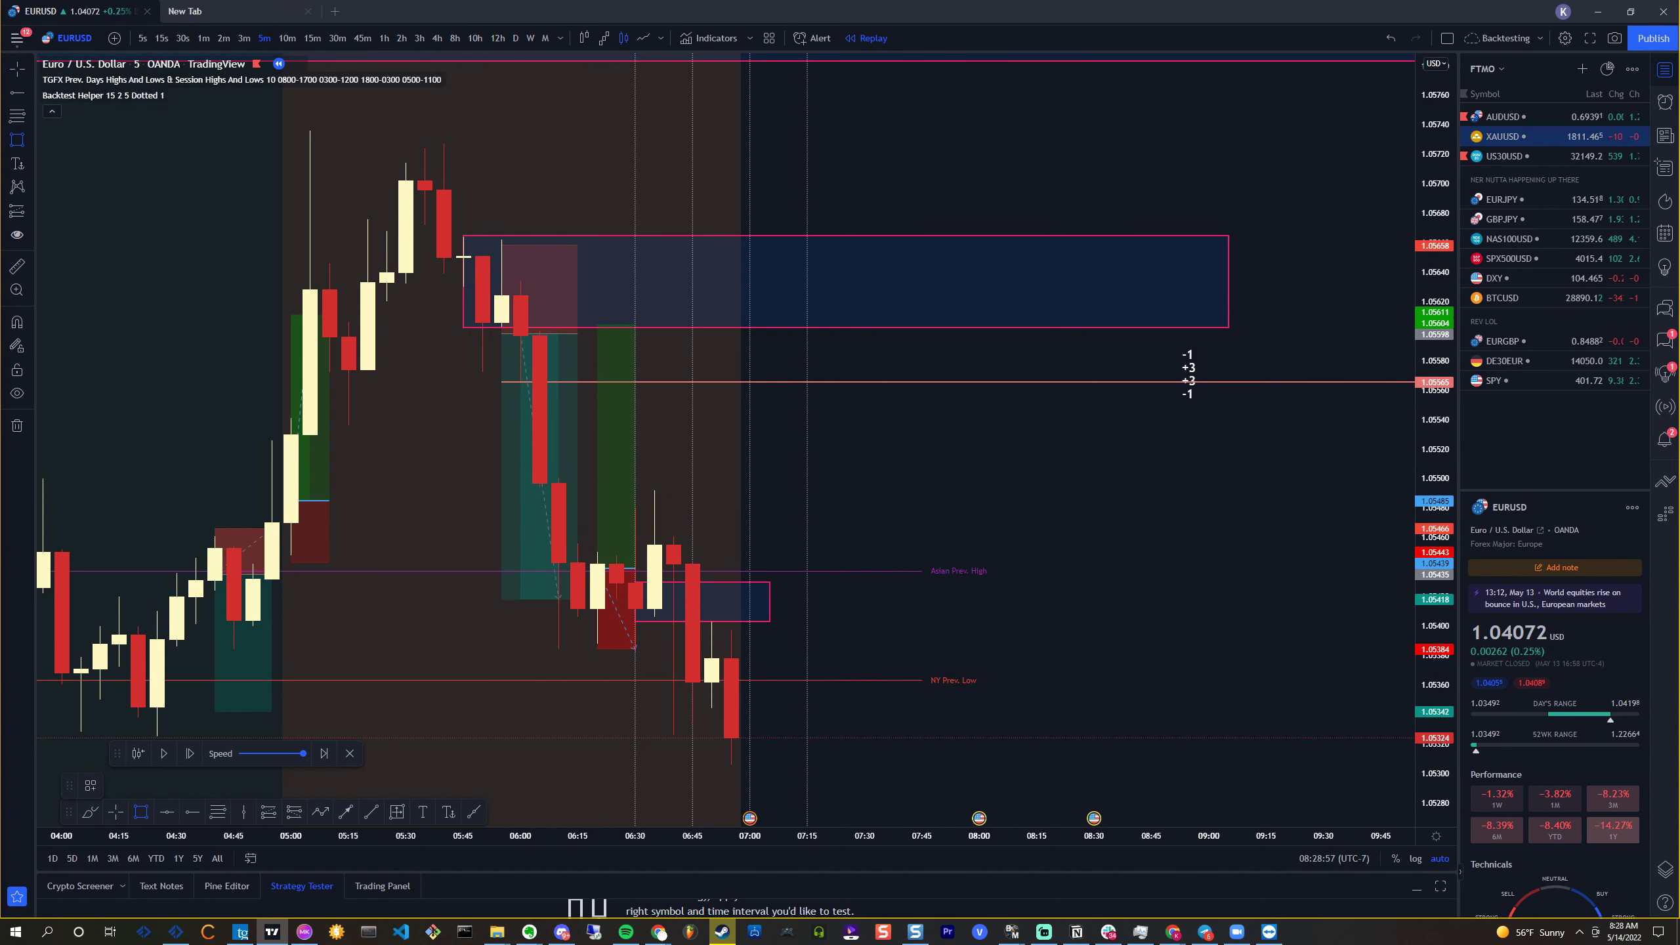
left_click_drag(739, 620, 1000, 625)
left_click(1006, 615)
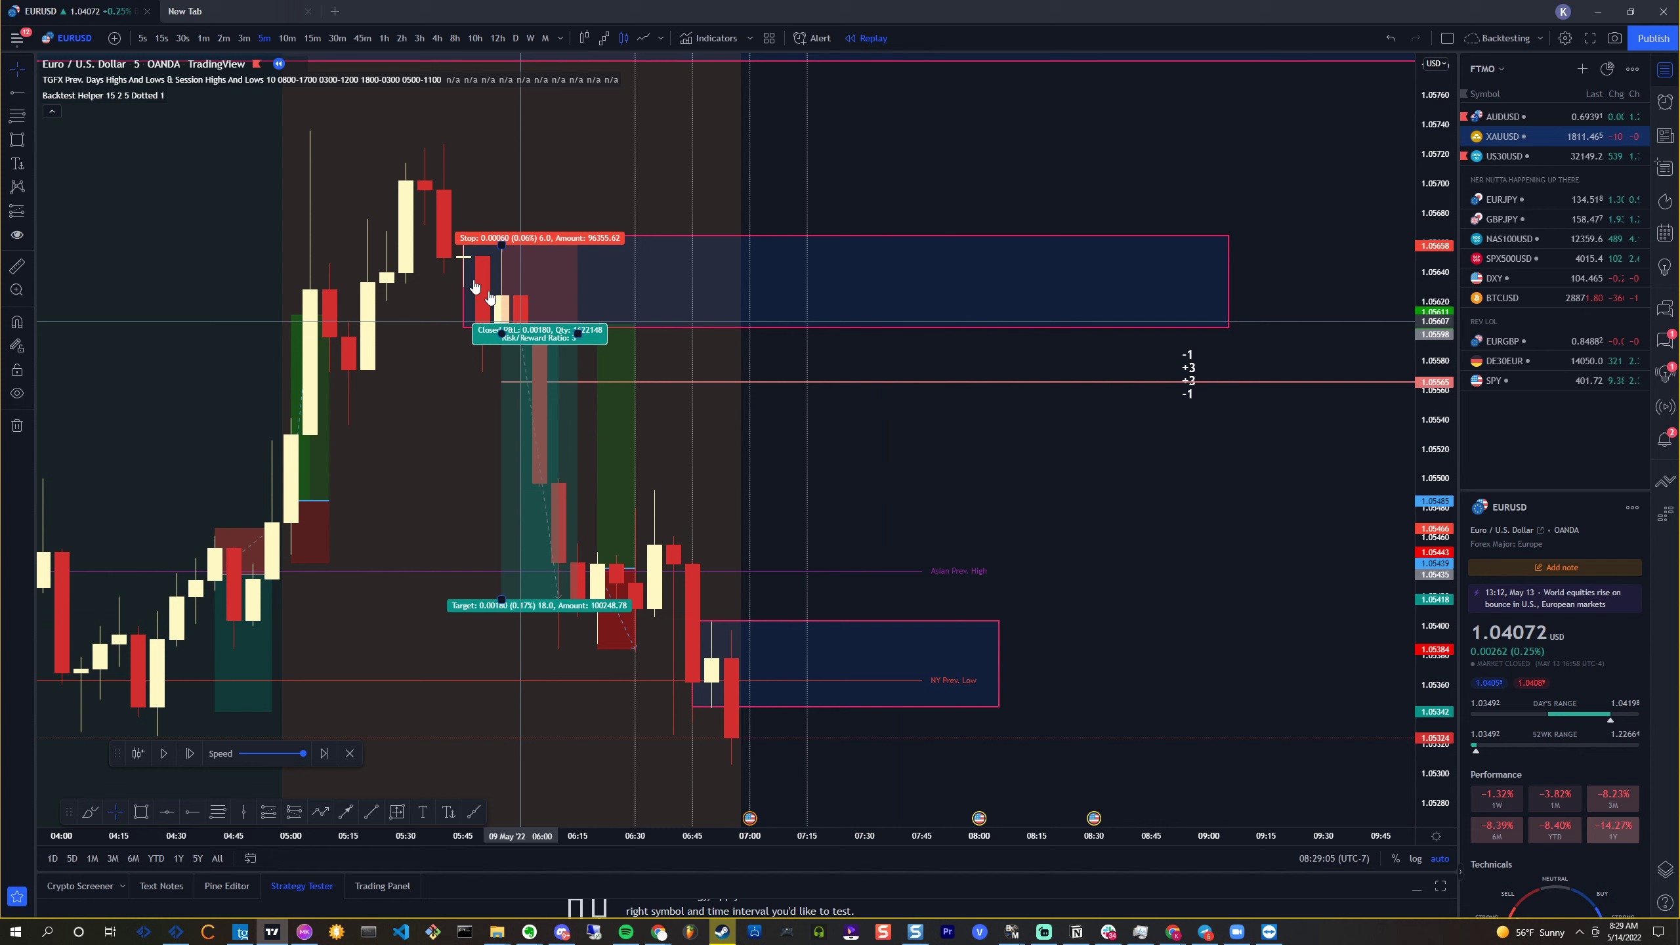
Return to the 1-minute chart and advance the replay seven candles to 07:06
left_click(205, 40)
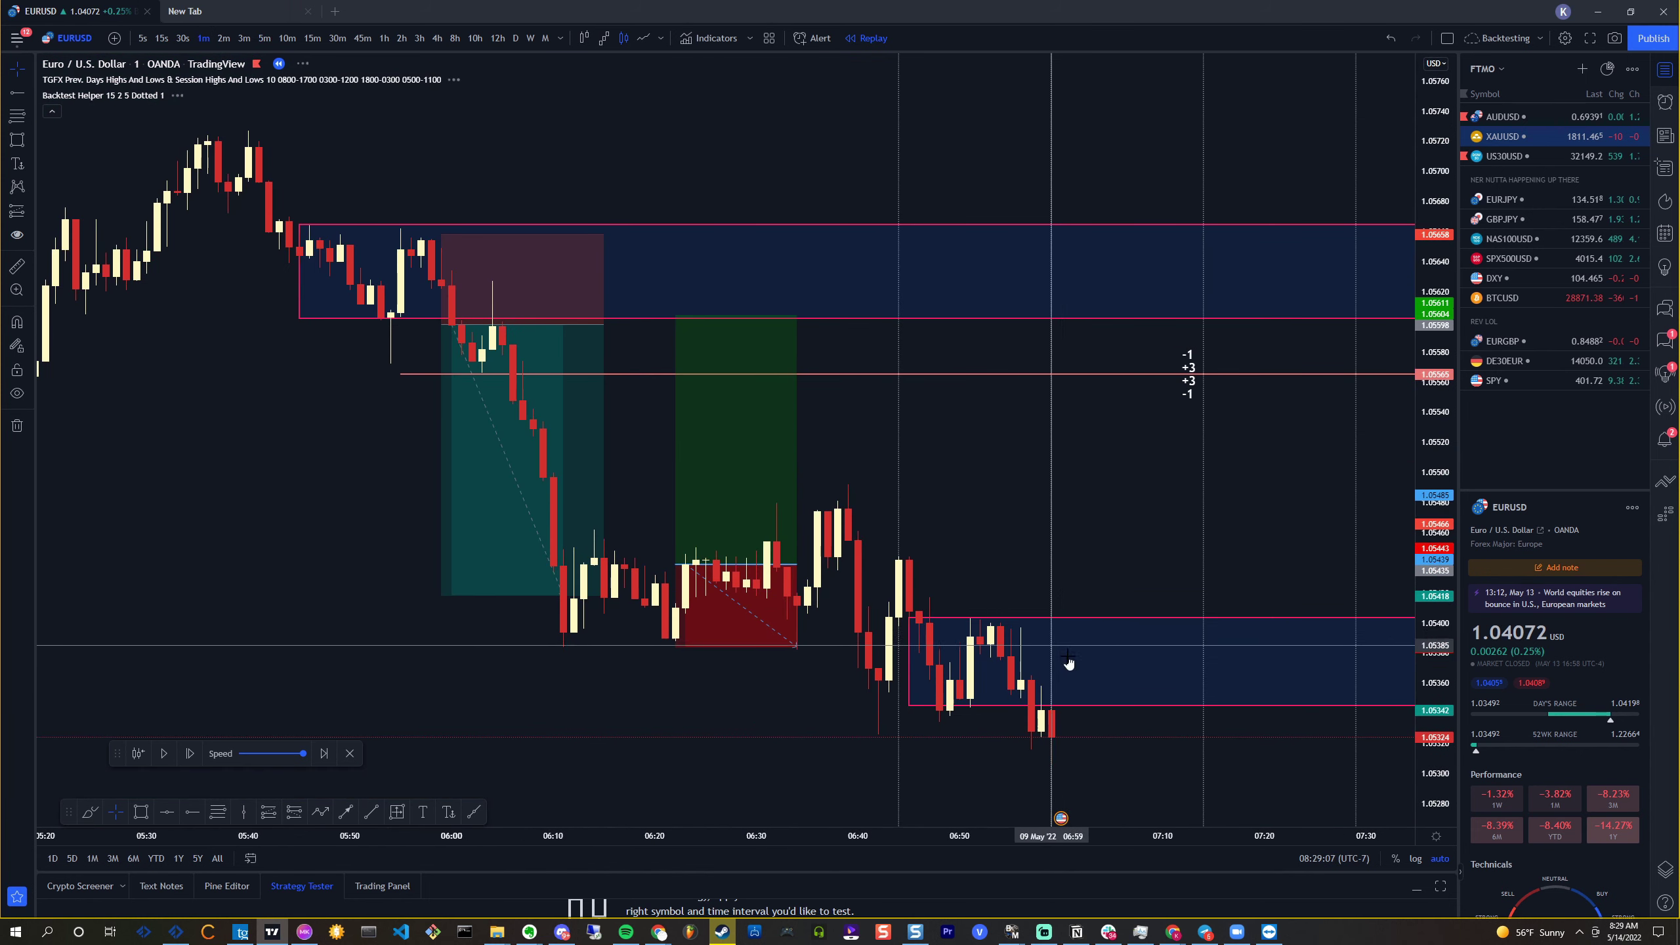
scroll(315, 720, "up", 2)
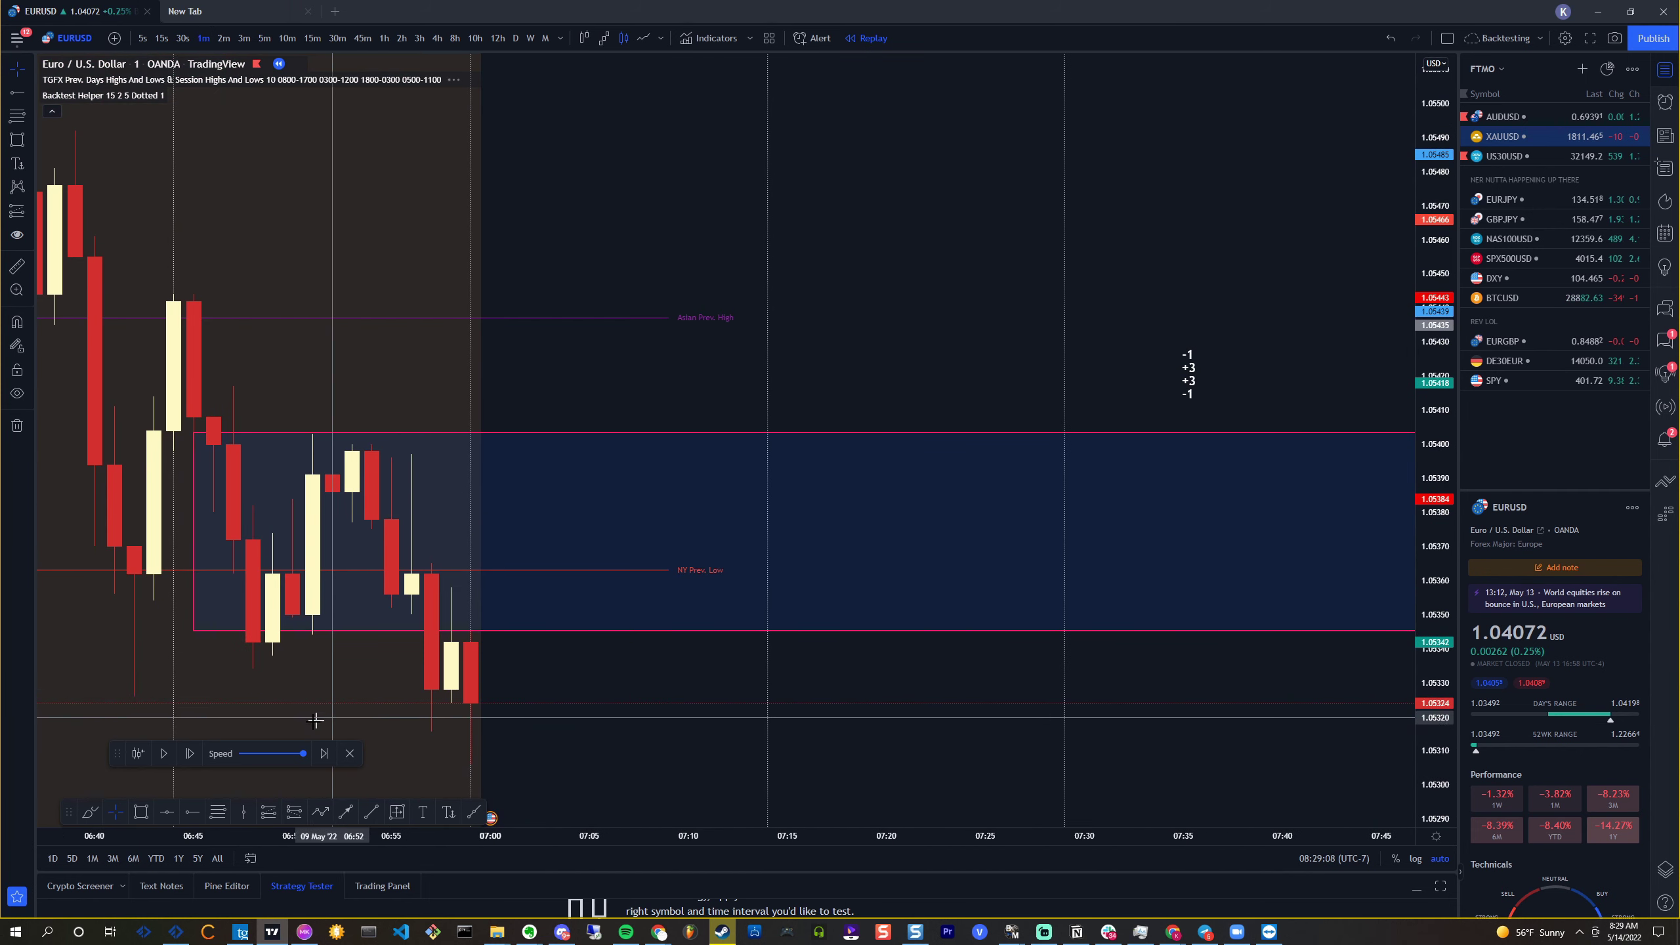
left_click(201, 755)
left_click(200, 755)
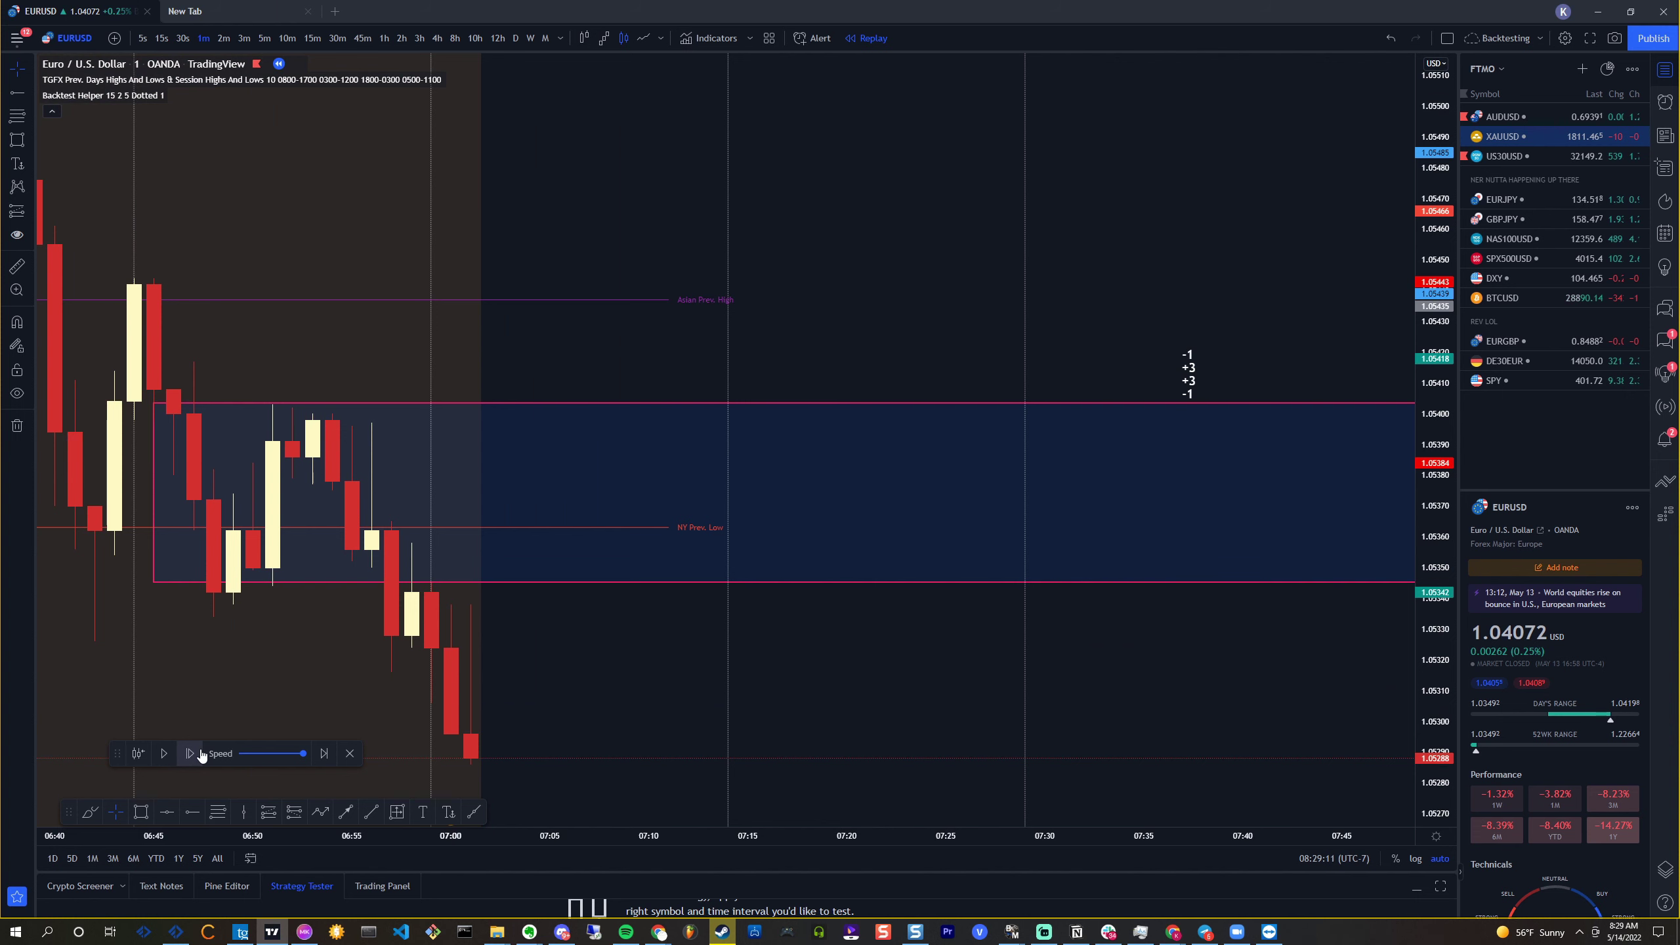
left_click(200, 755)
left_click(200, 755)
left_click(190, 753)
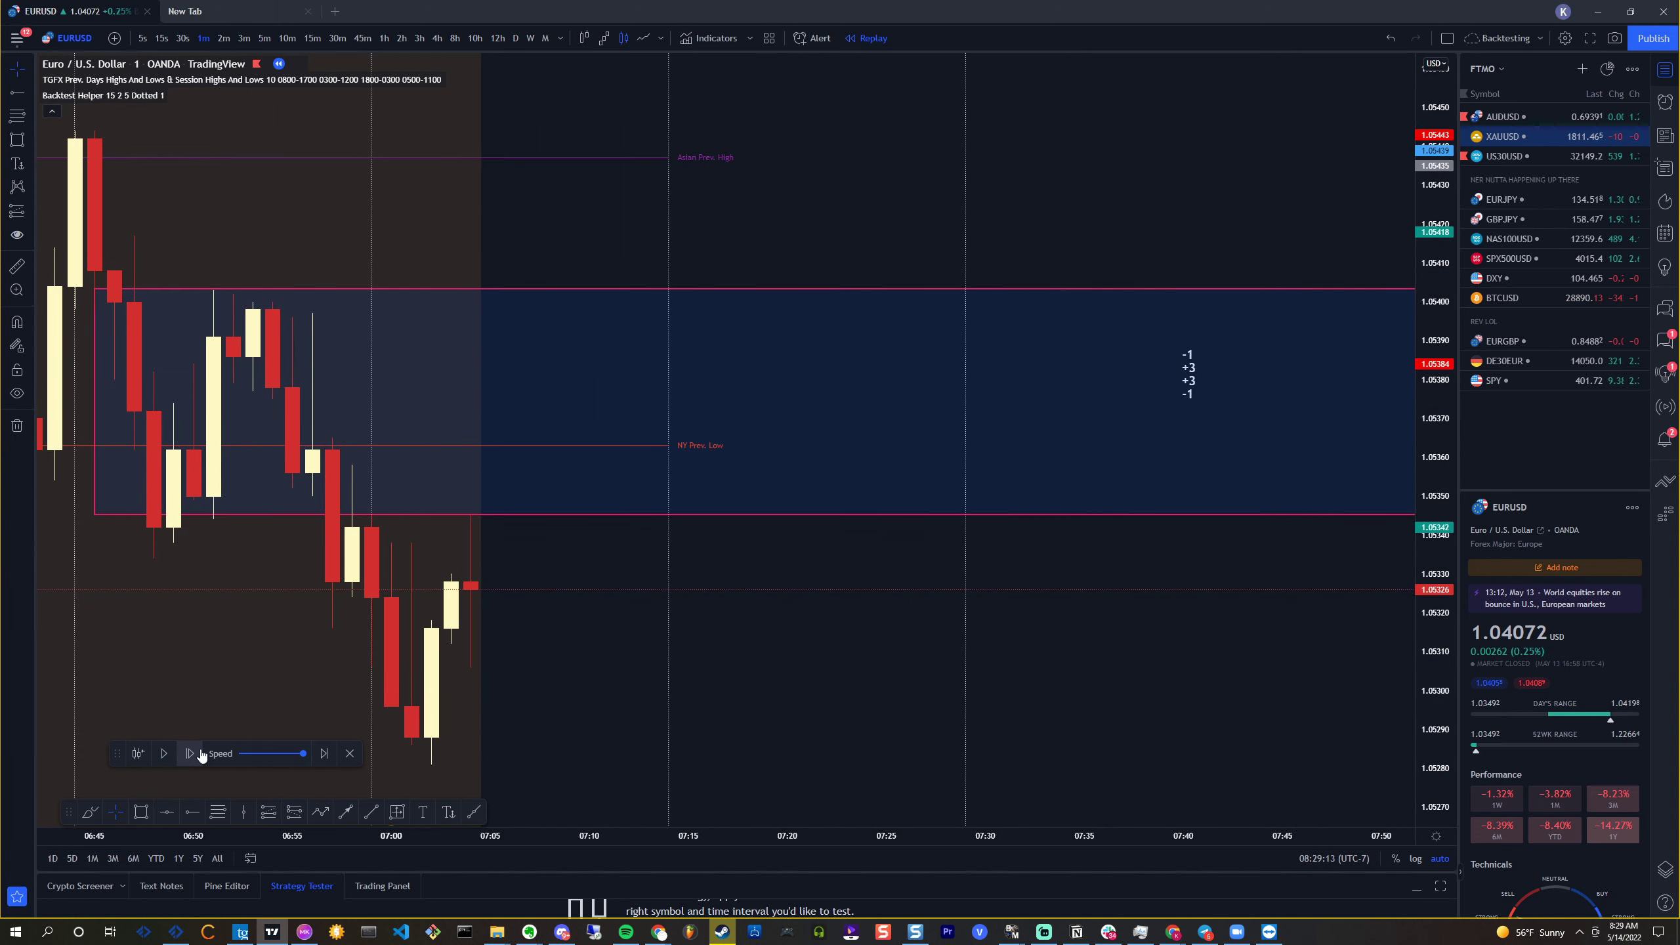
left_click_drag(648, 663, 930, 672)
scroll(930, 672, "down", 2)
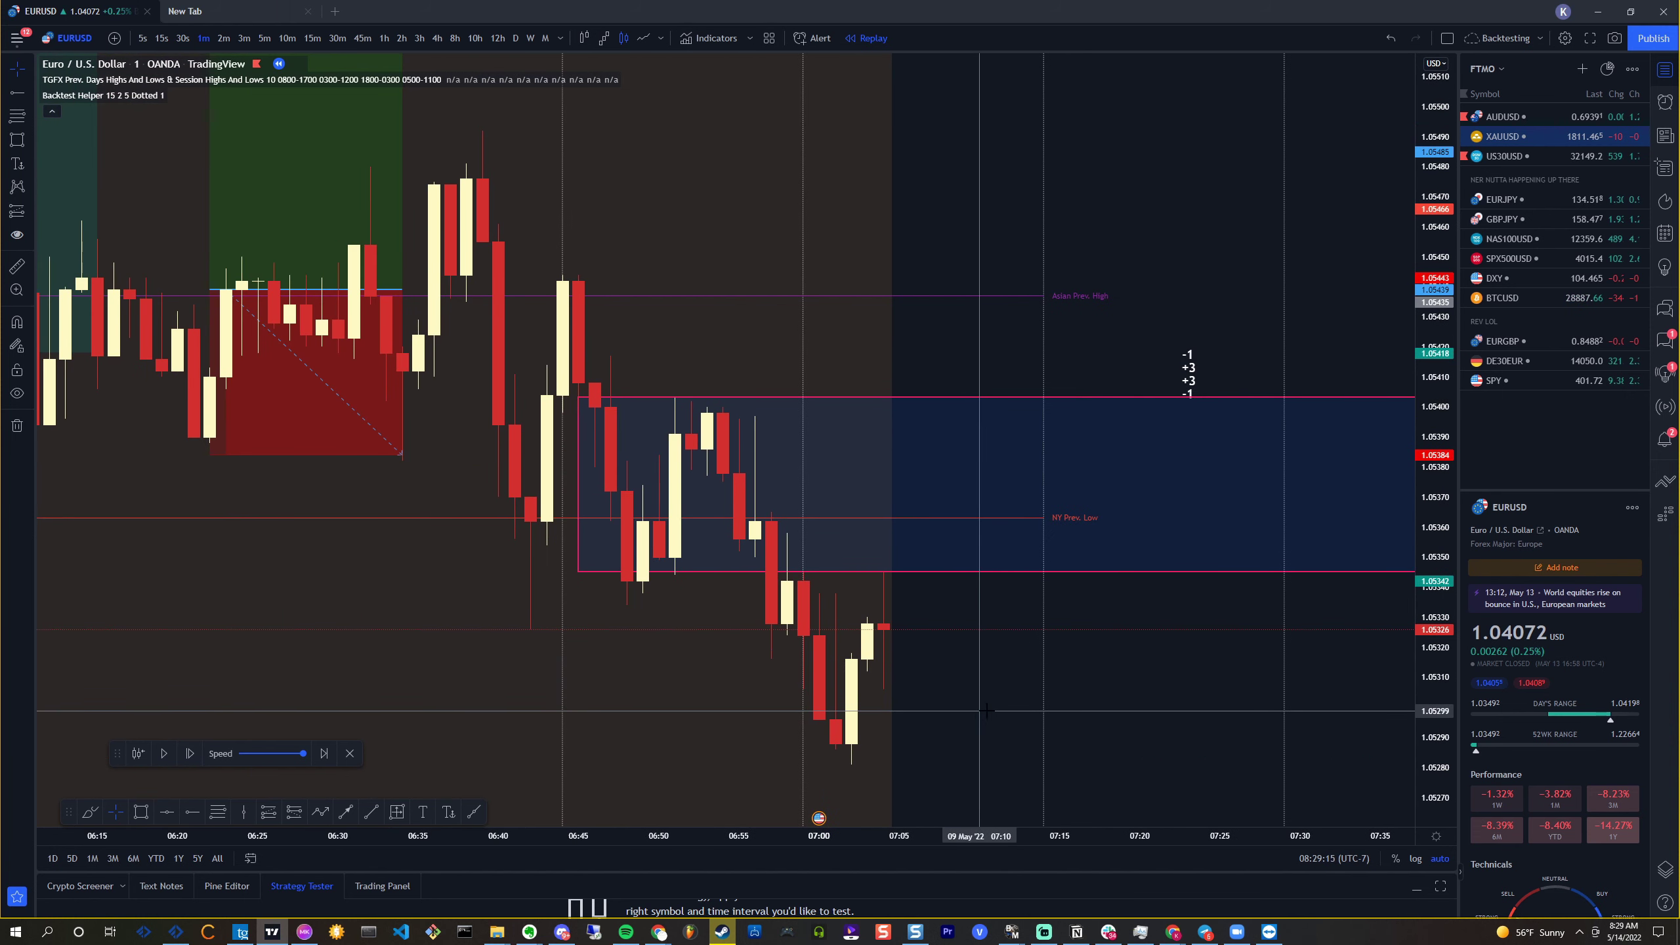
left_click(198, 755)
left_click(197, 756)
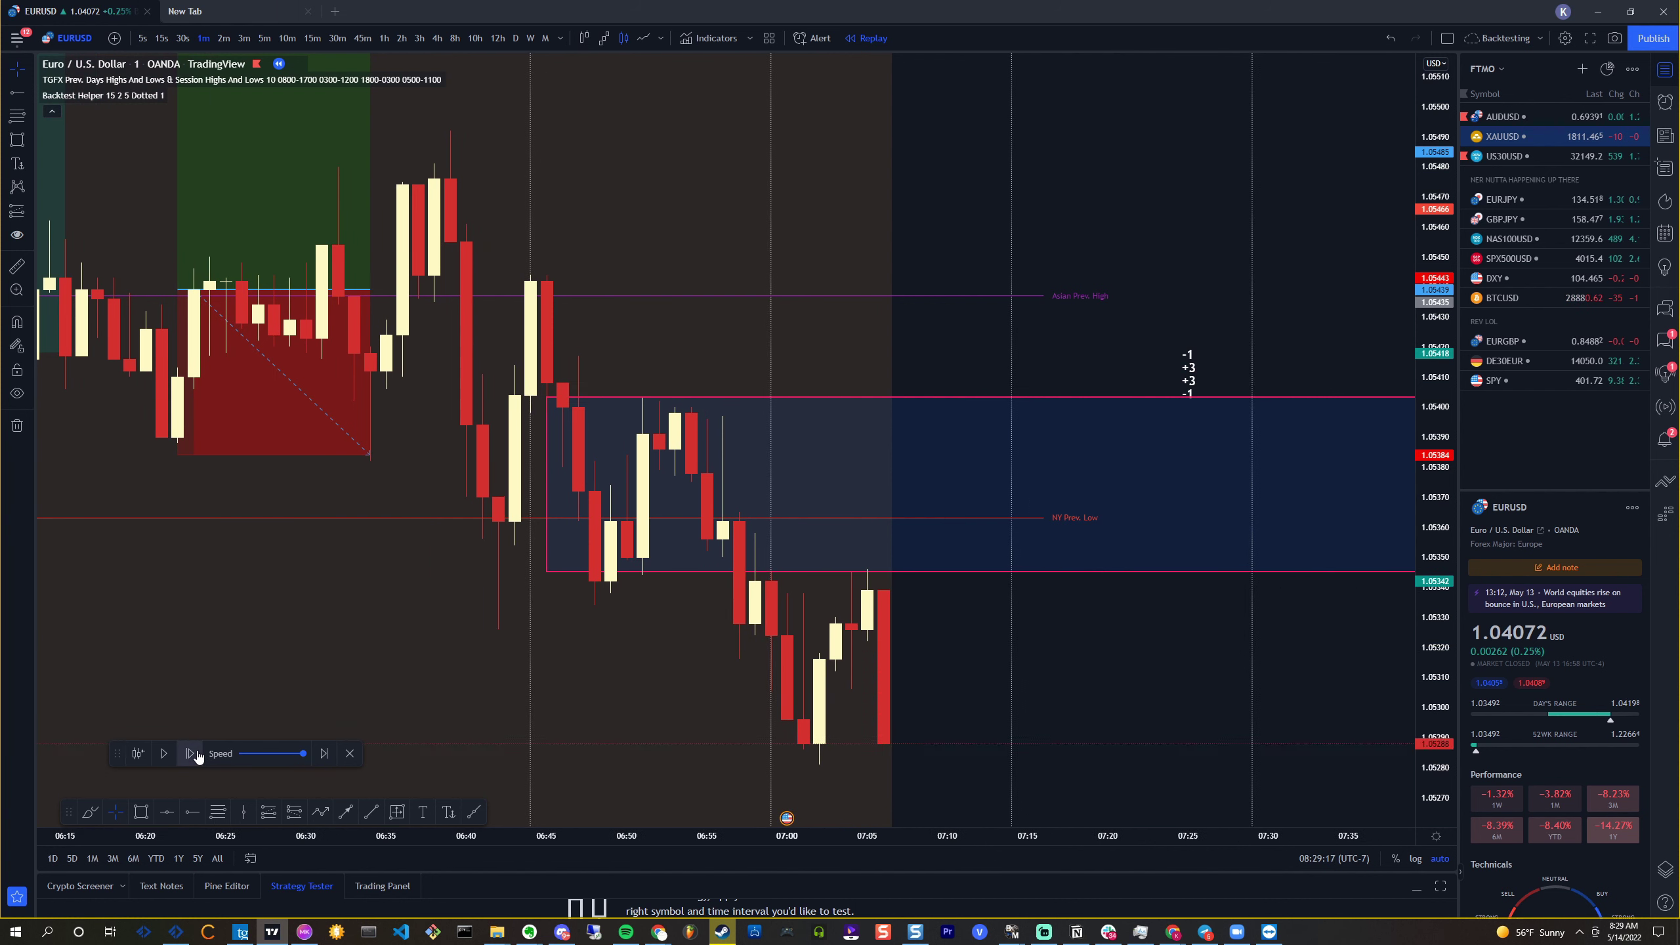
Place a short position at the 07:06 candle's close with entry at 1.05318 and a 4.8-pip stop at 1.05366
scroll(825, 671, "up", 3)
left_click_drag(824, 668, 754, 656)
scroll(753, 655, "down", 1)
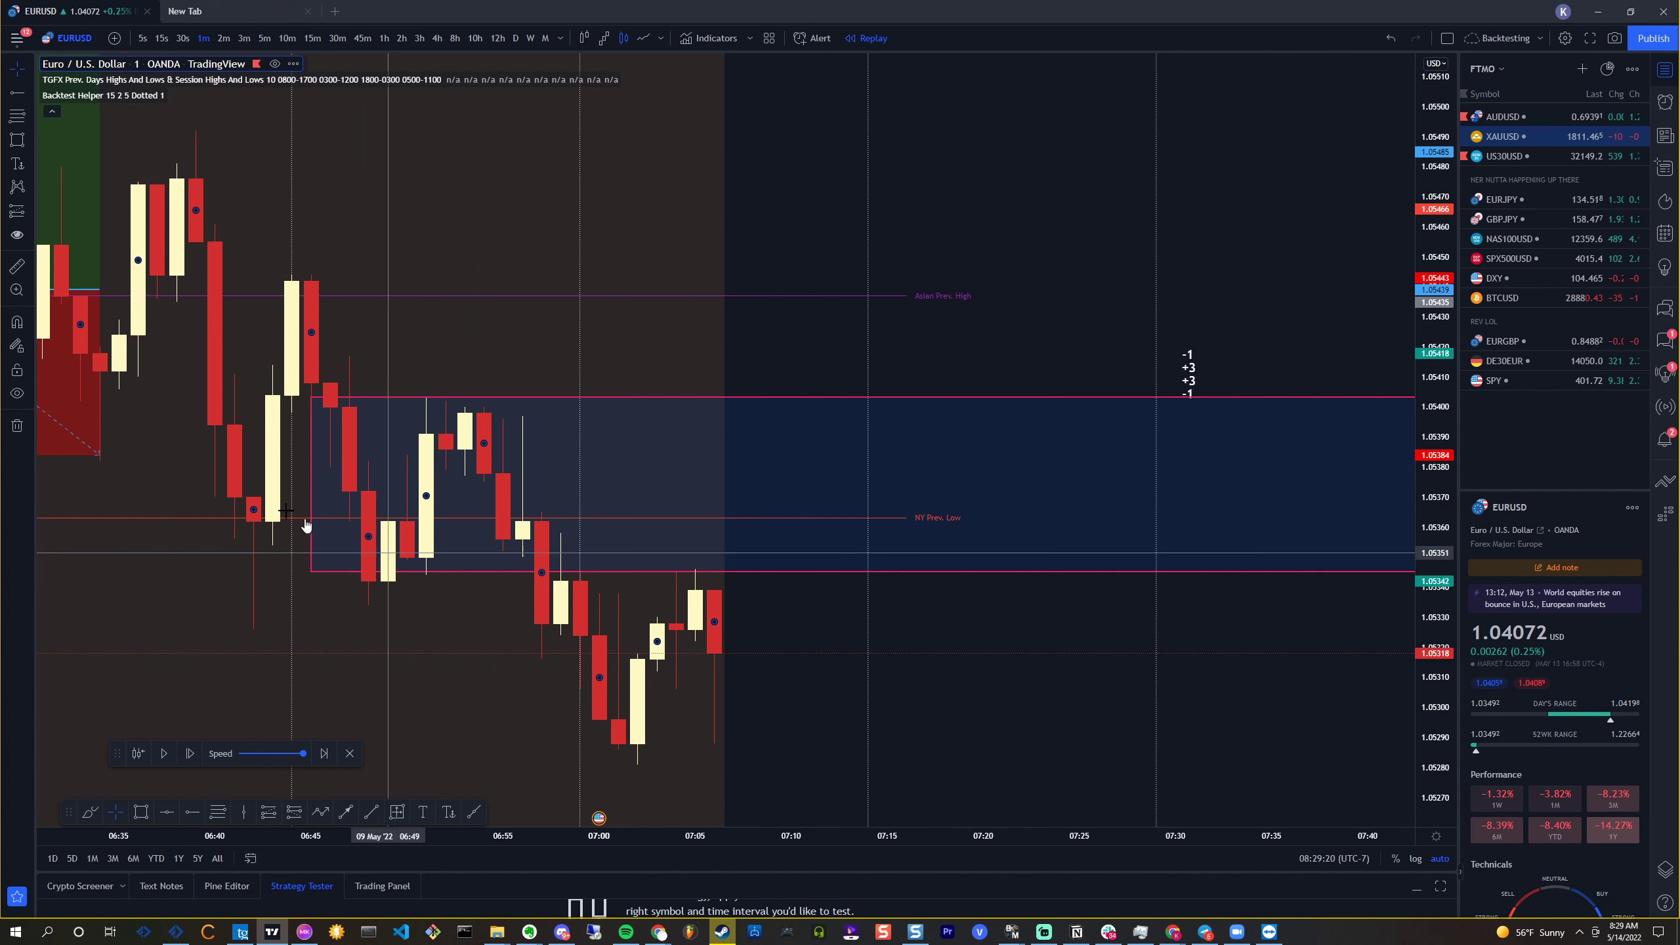
left_click(21, 212)
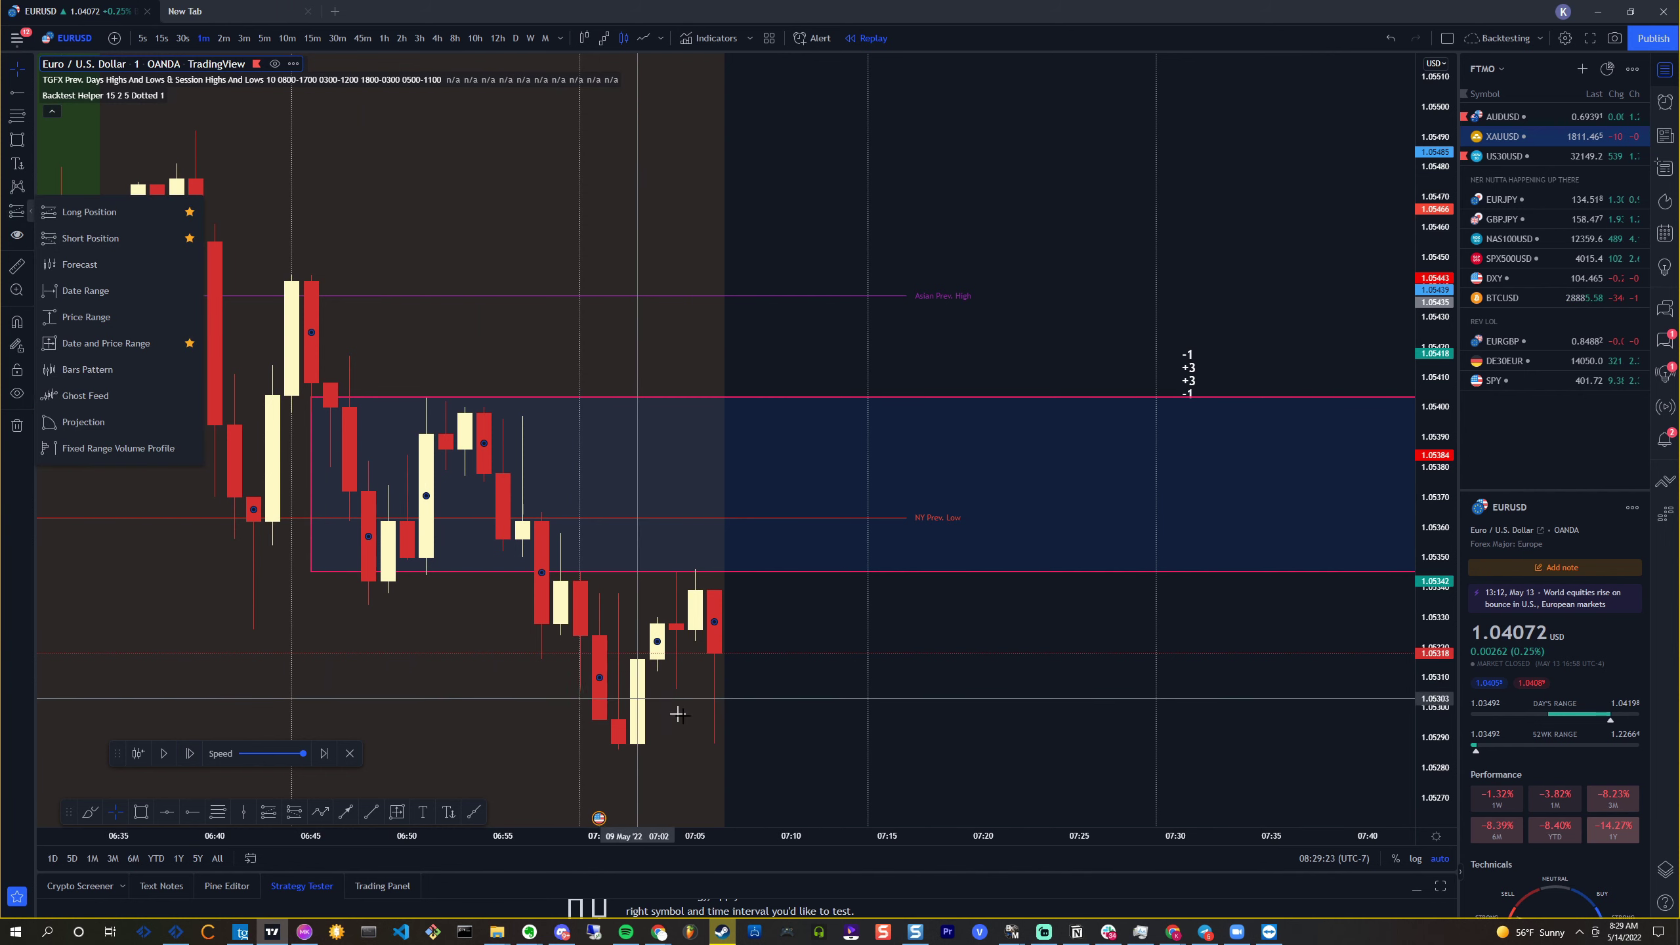
left_click(705, 641)
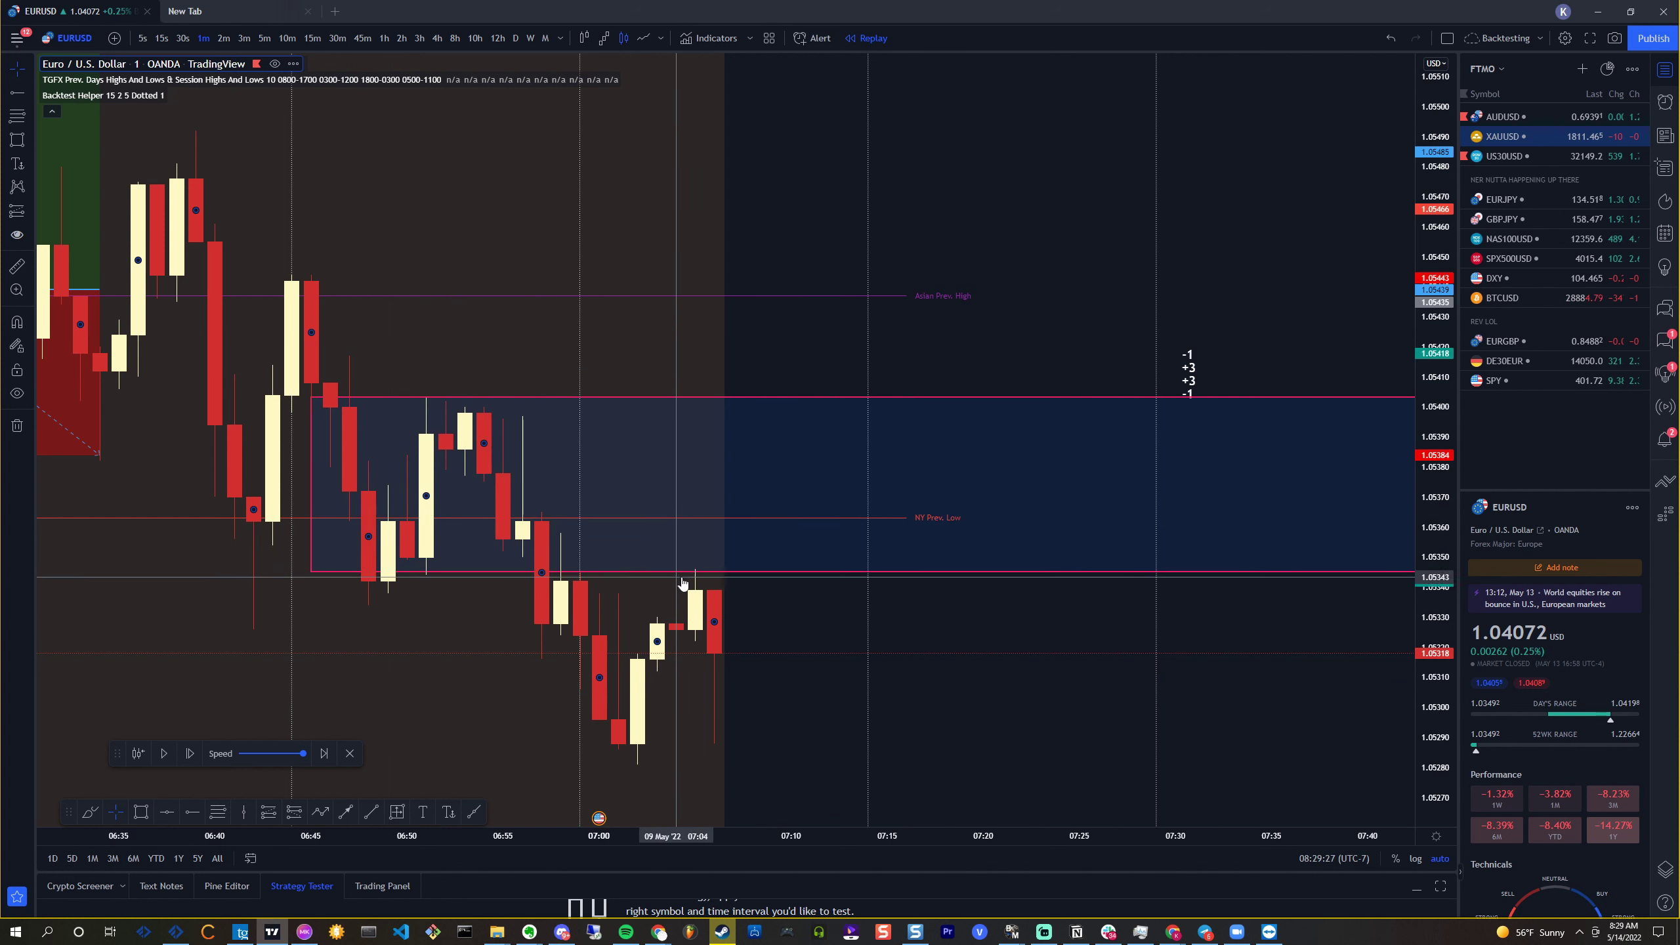
key("shift+Right")
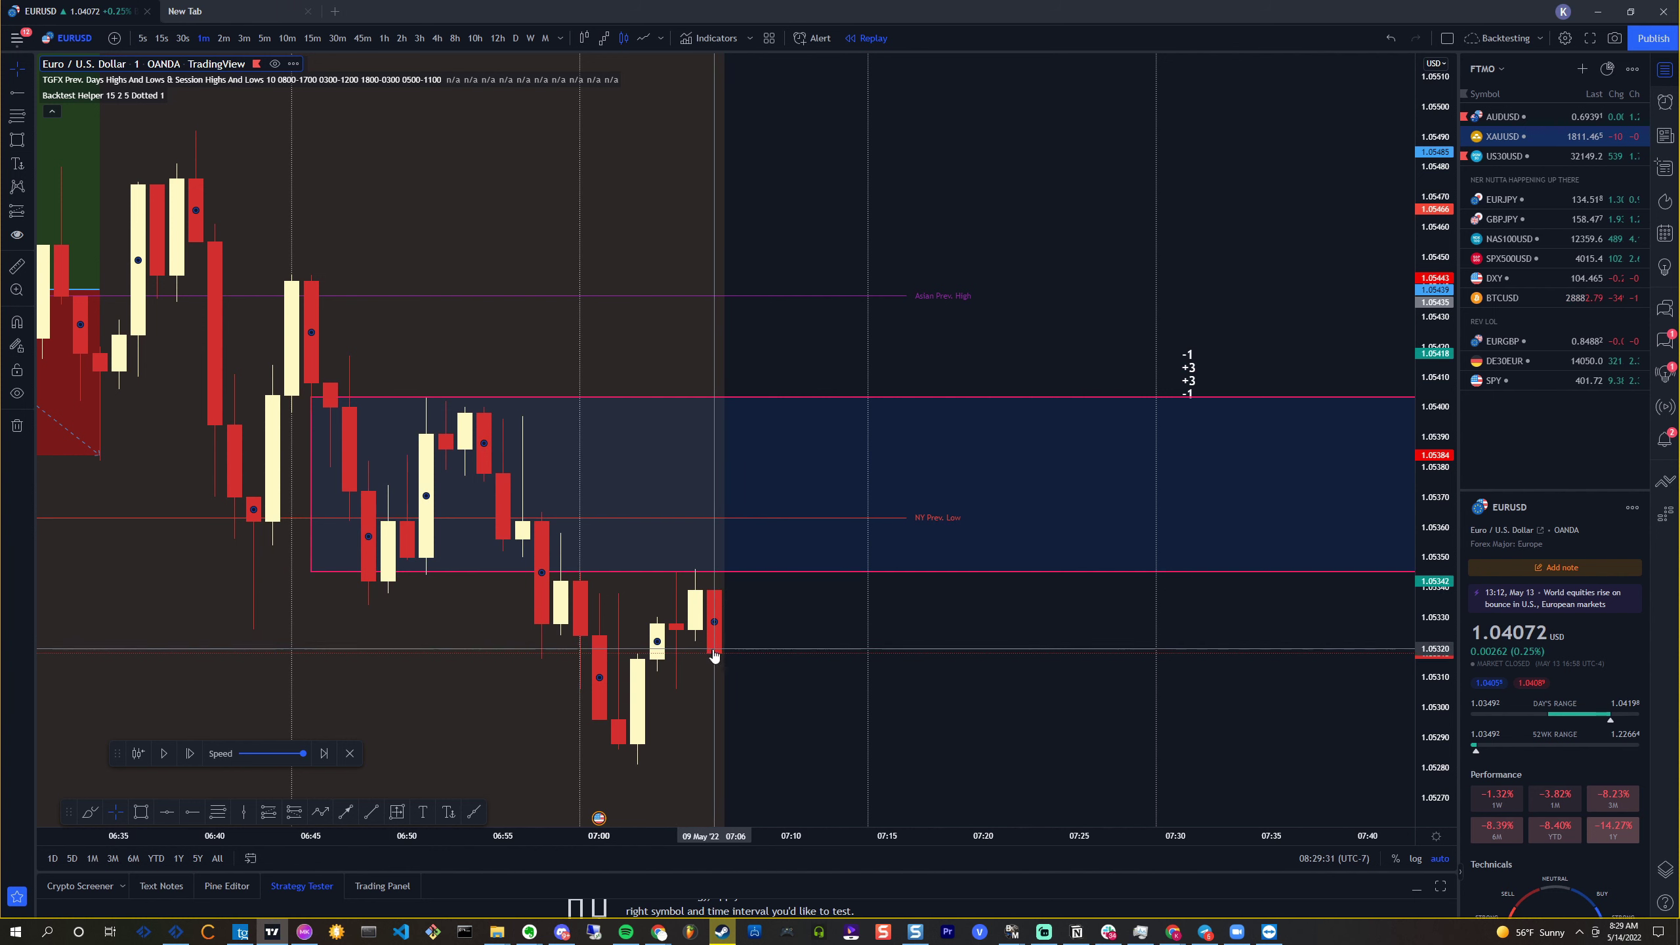
left_click(27, 219)
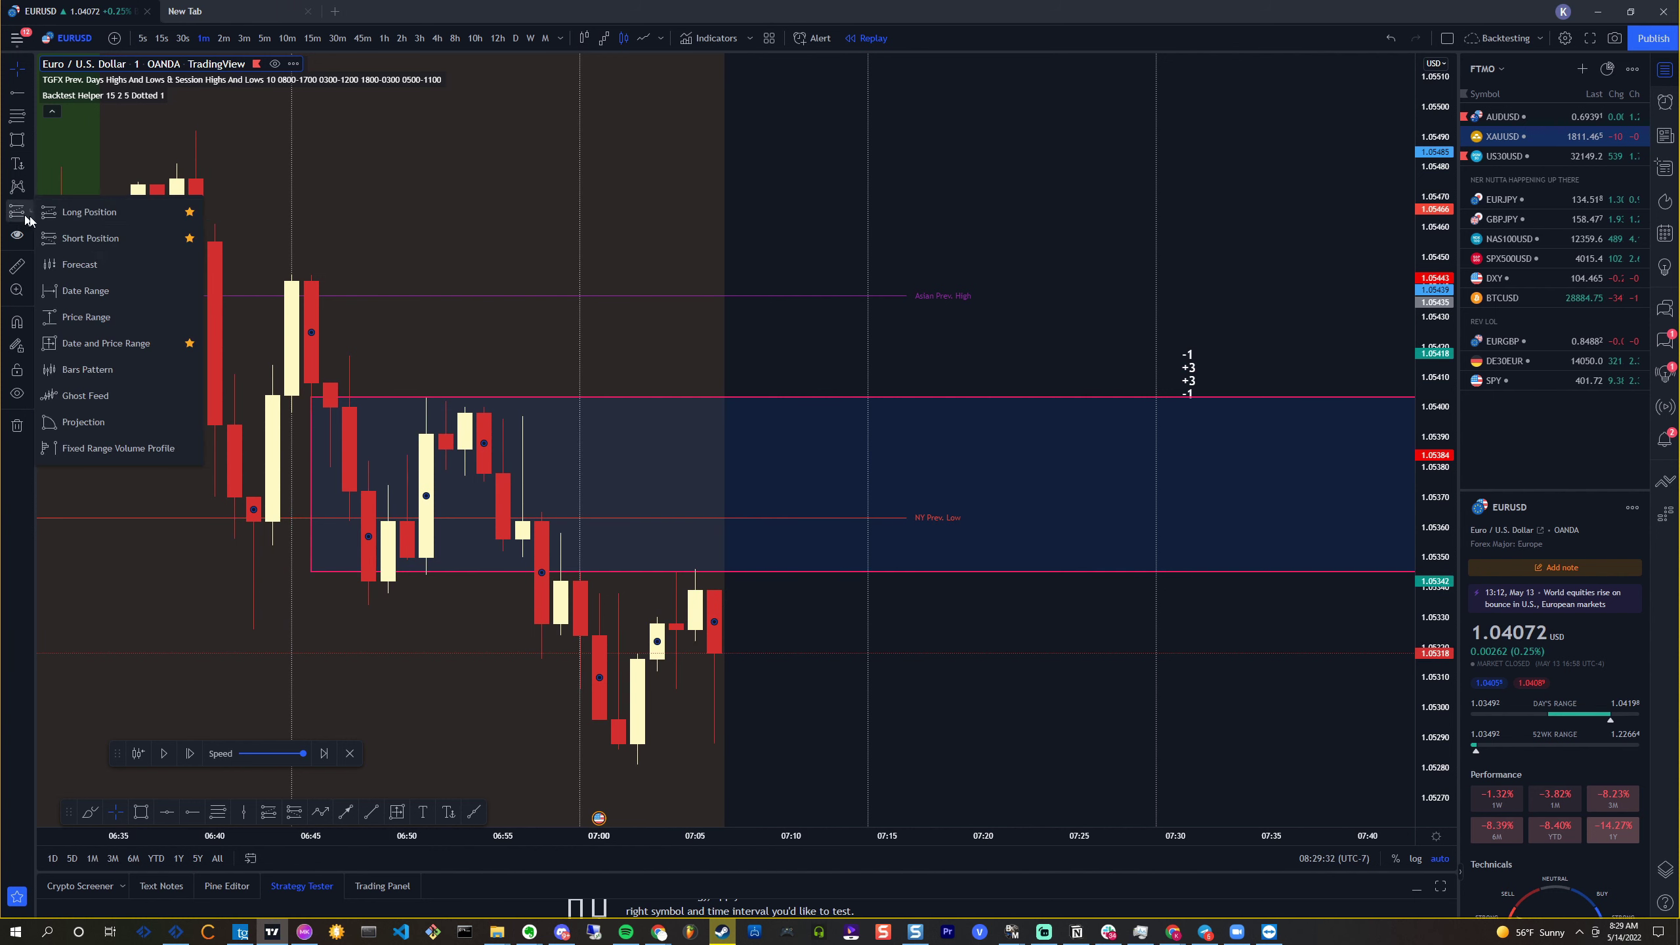
left_click(147, 243)
left_click(688, 528)
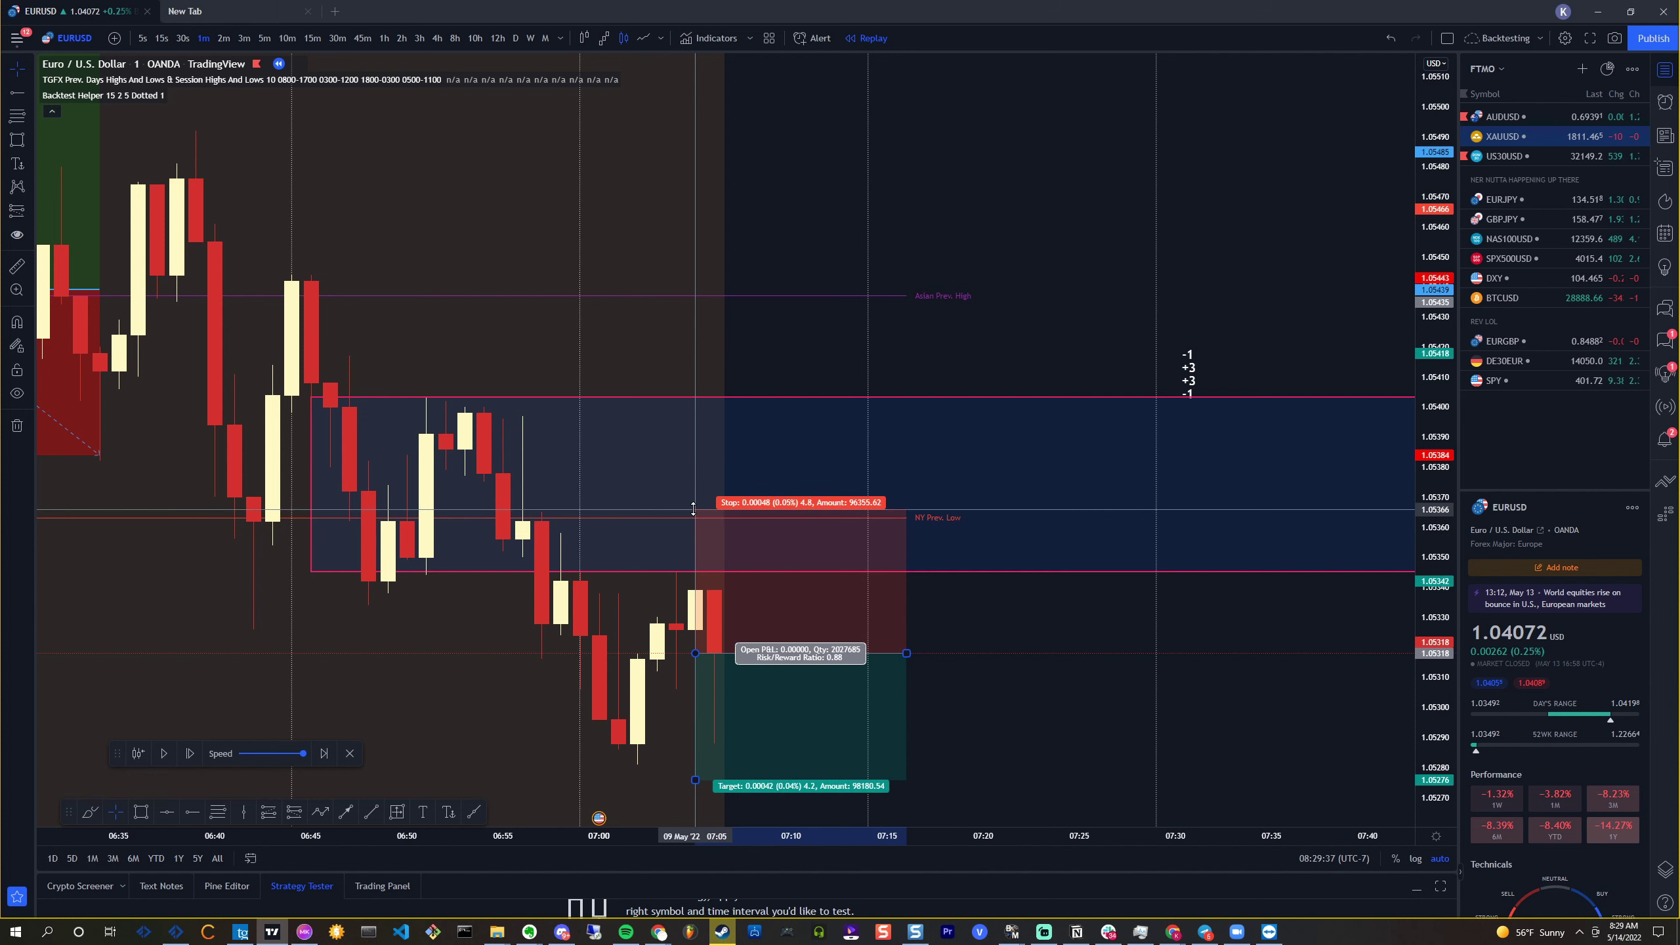
Extend the short position's target to 14.5 pips at 1.05173 and restore automatic price scaling
scroll(693, 508, "down", 5)
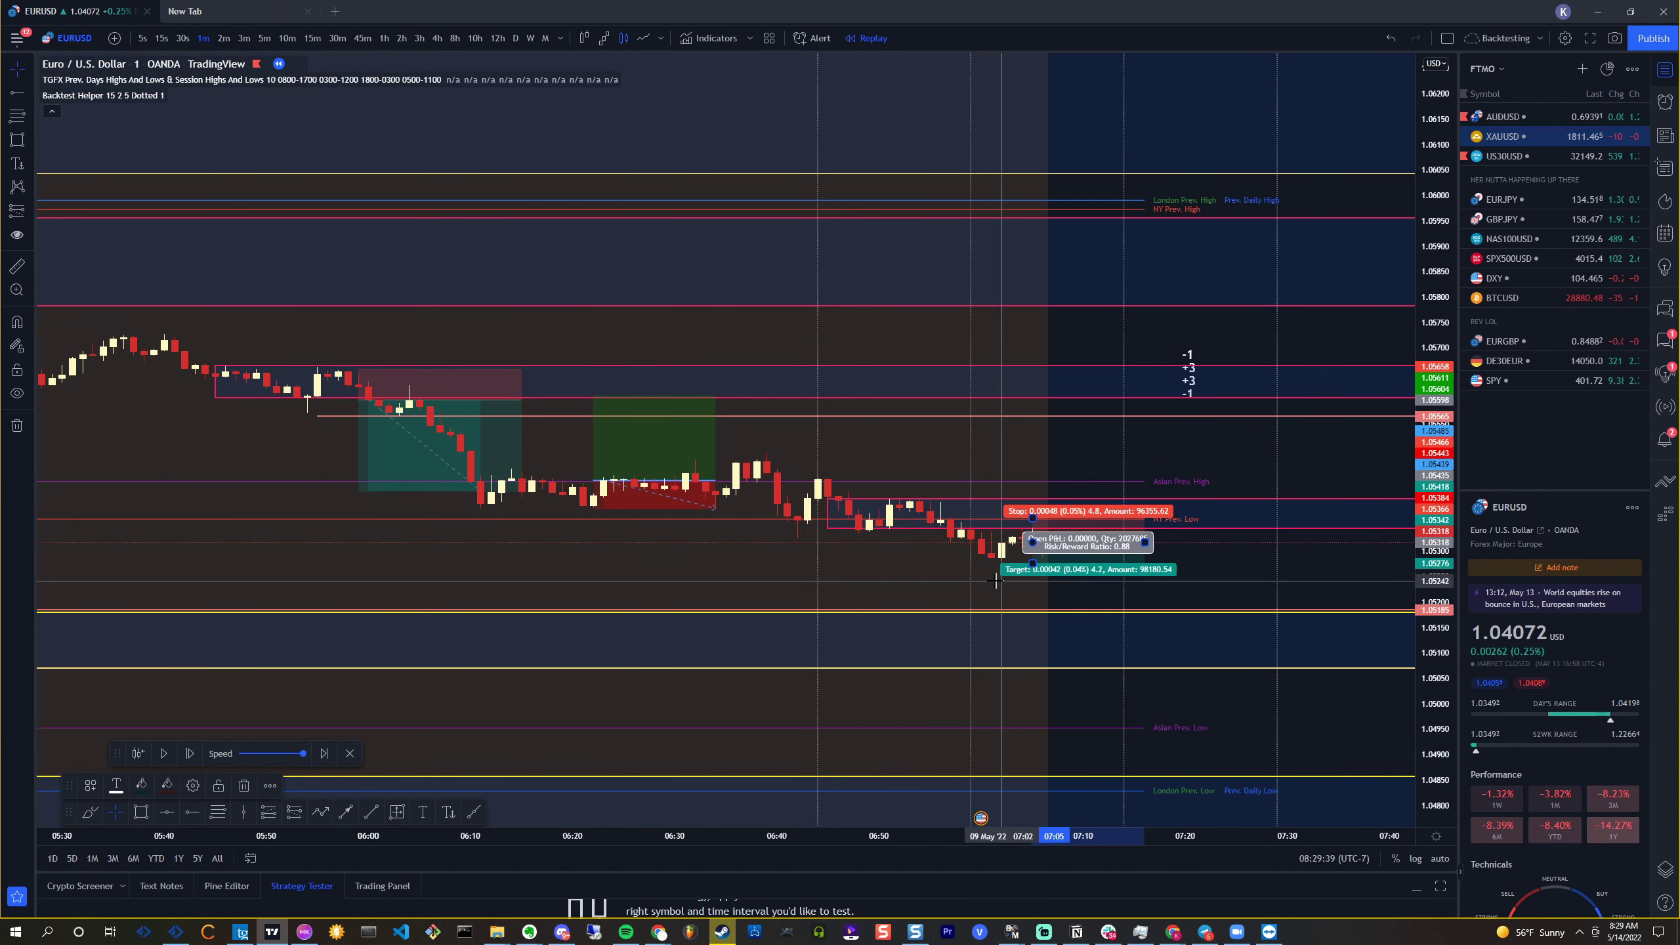
left_click_drag(1033, 566, 1035, 619)
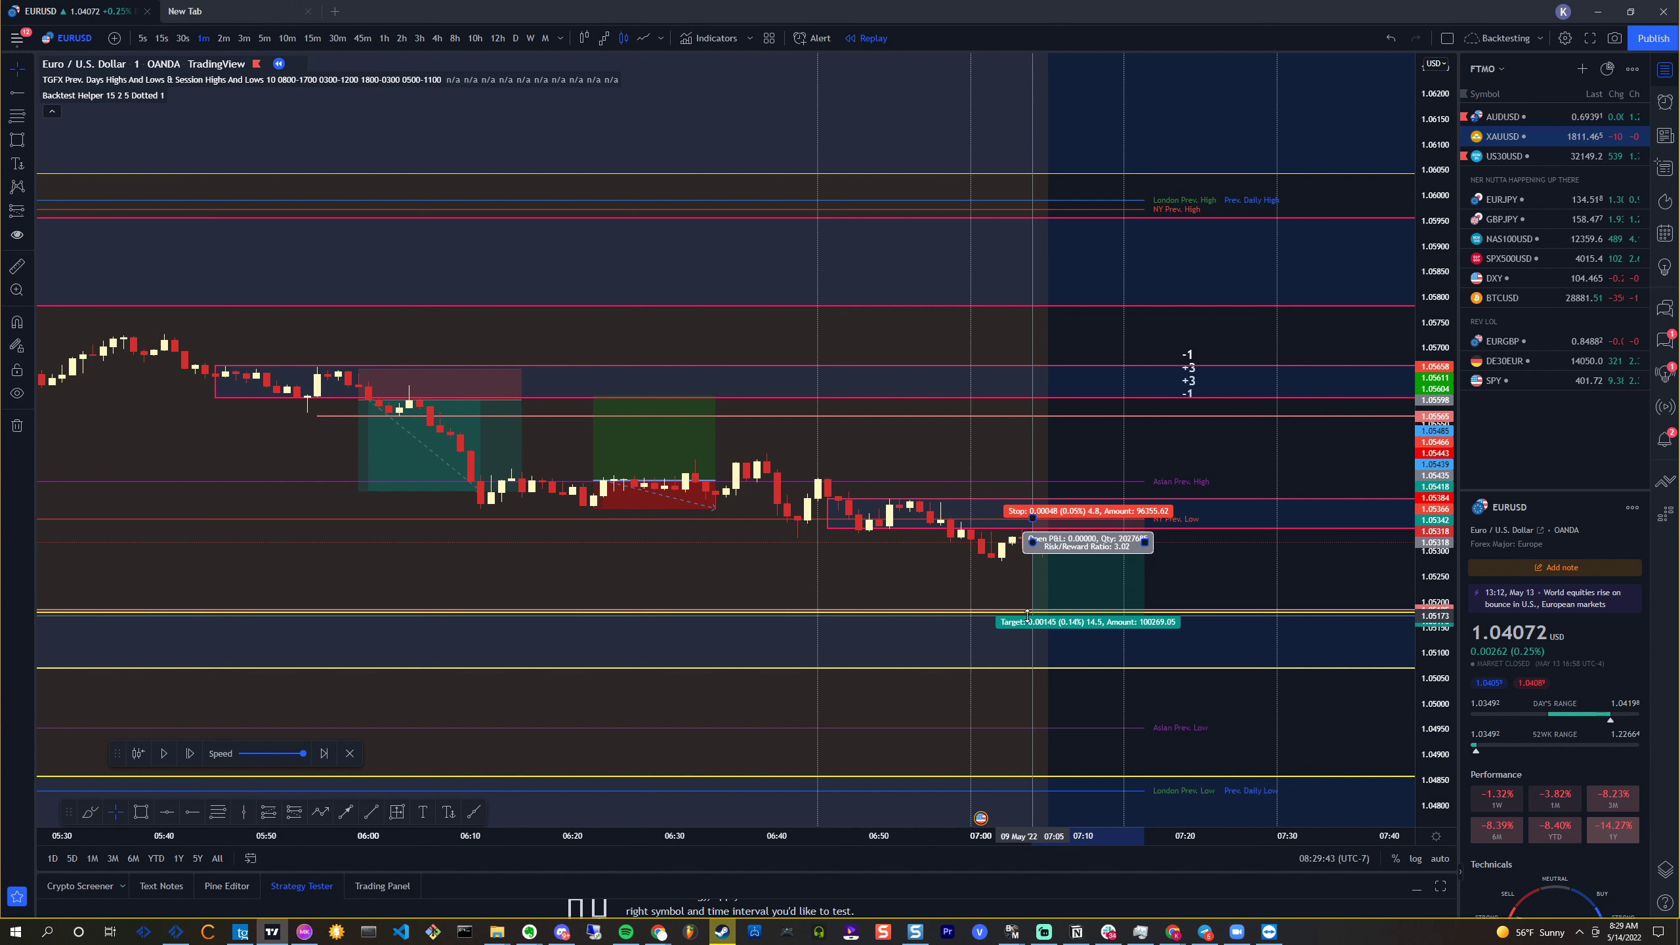
left_click(1440, 858)
left_click(1277, 762)
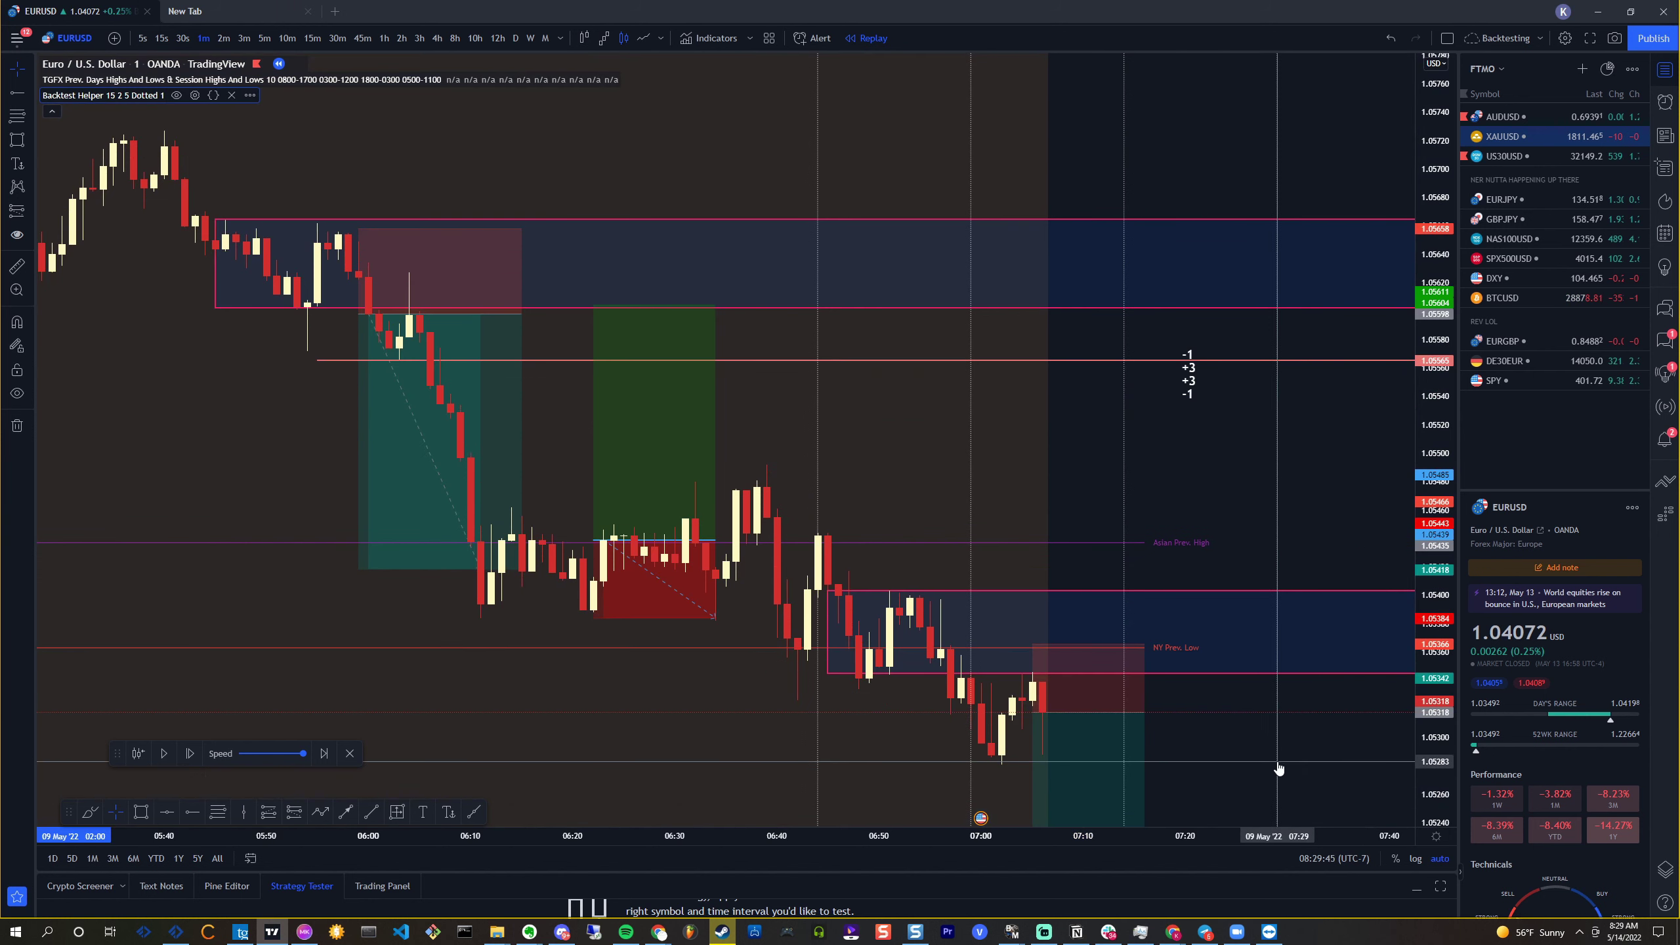
Advance the 1-minute replay twelve candles to 07:18
scroll(1095, 739, "up", 3)
left_click(189, 753)
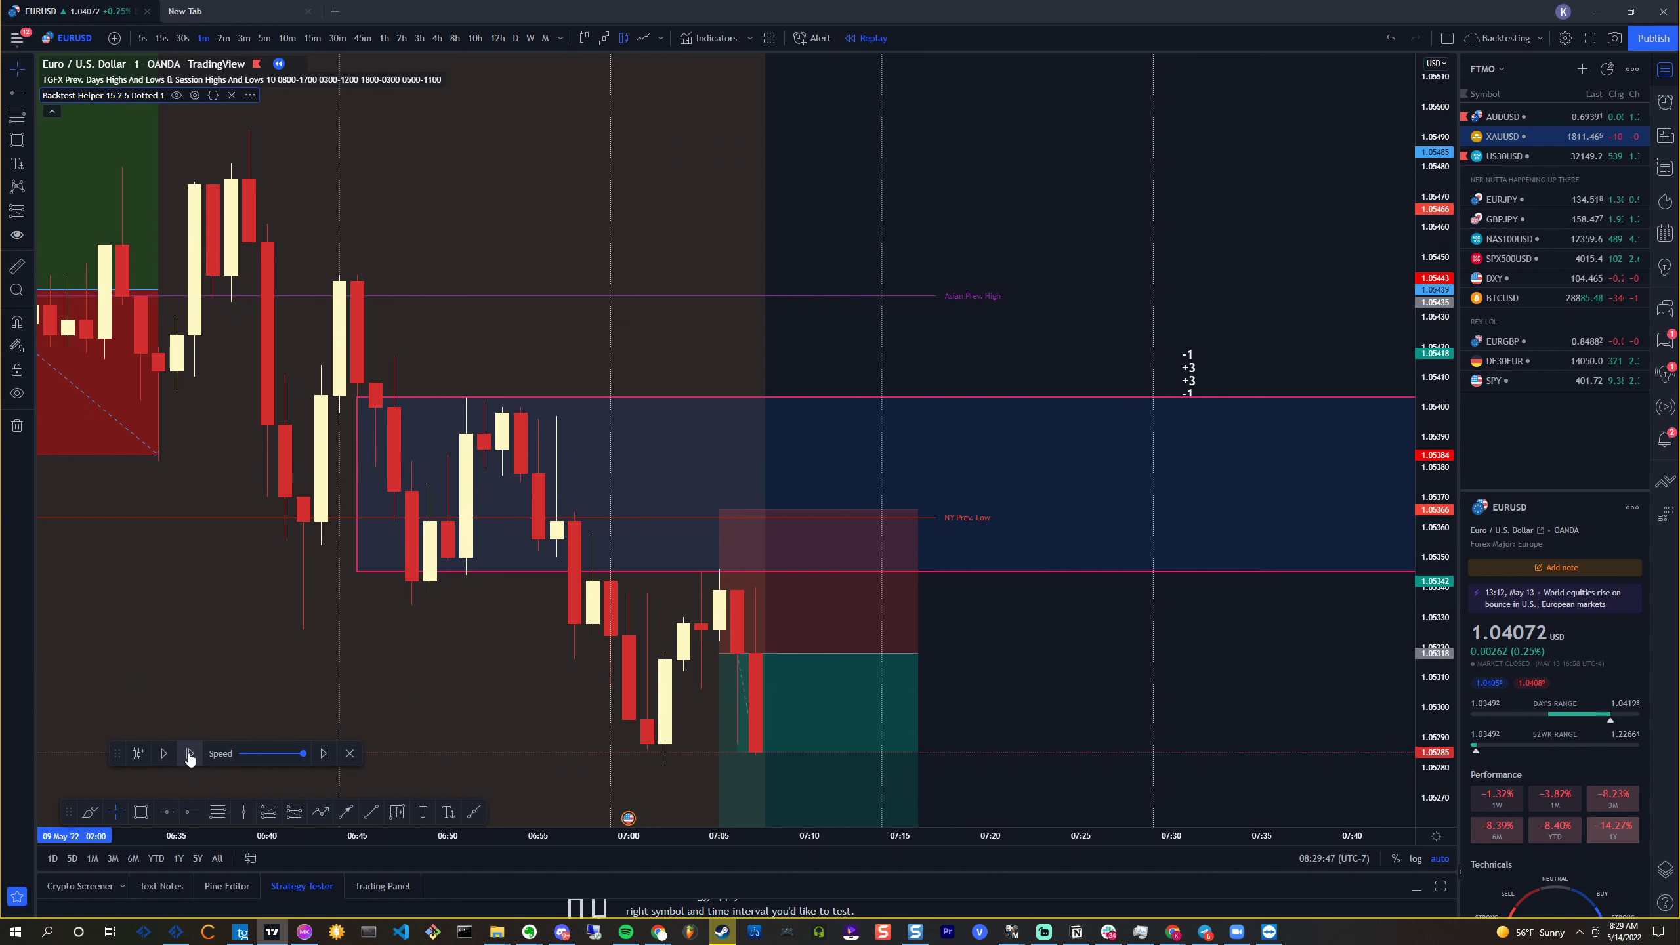
left_click(189, 754)
left_click(189, 754)
left_click(189, 754)
left_click(189, 753)
left_click(189, 753)
left_click(189, 754)
left_click(189, 753)
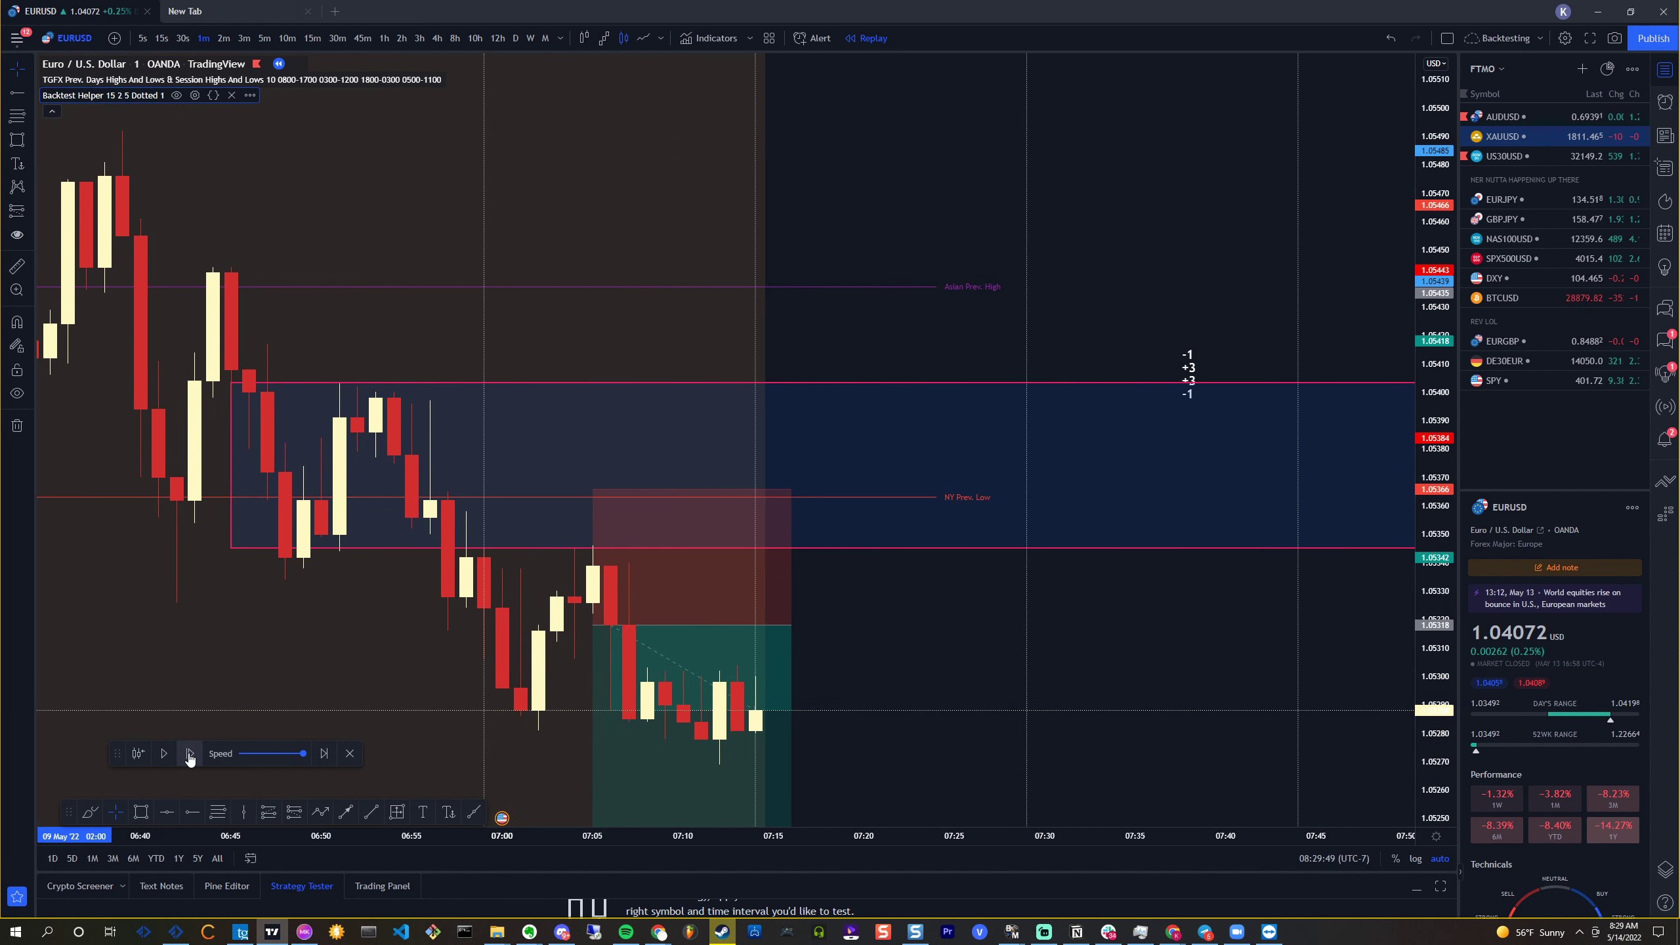
left_click(189, 753)
left_click(189, 754)
left_click(189, 753)
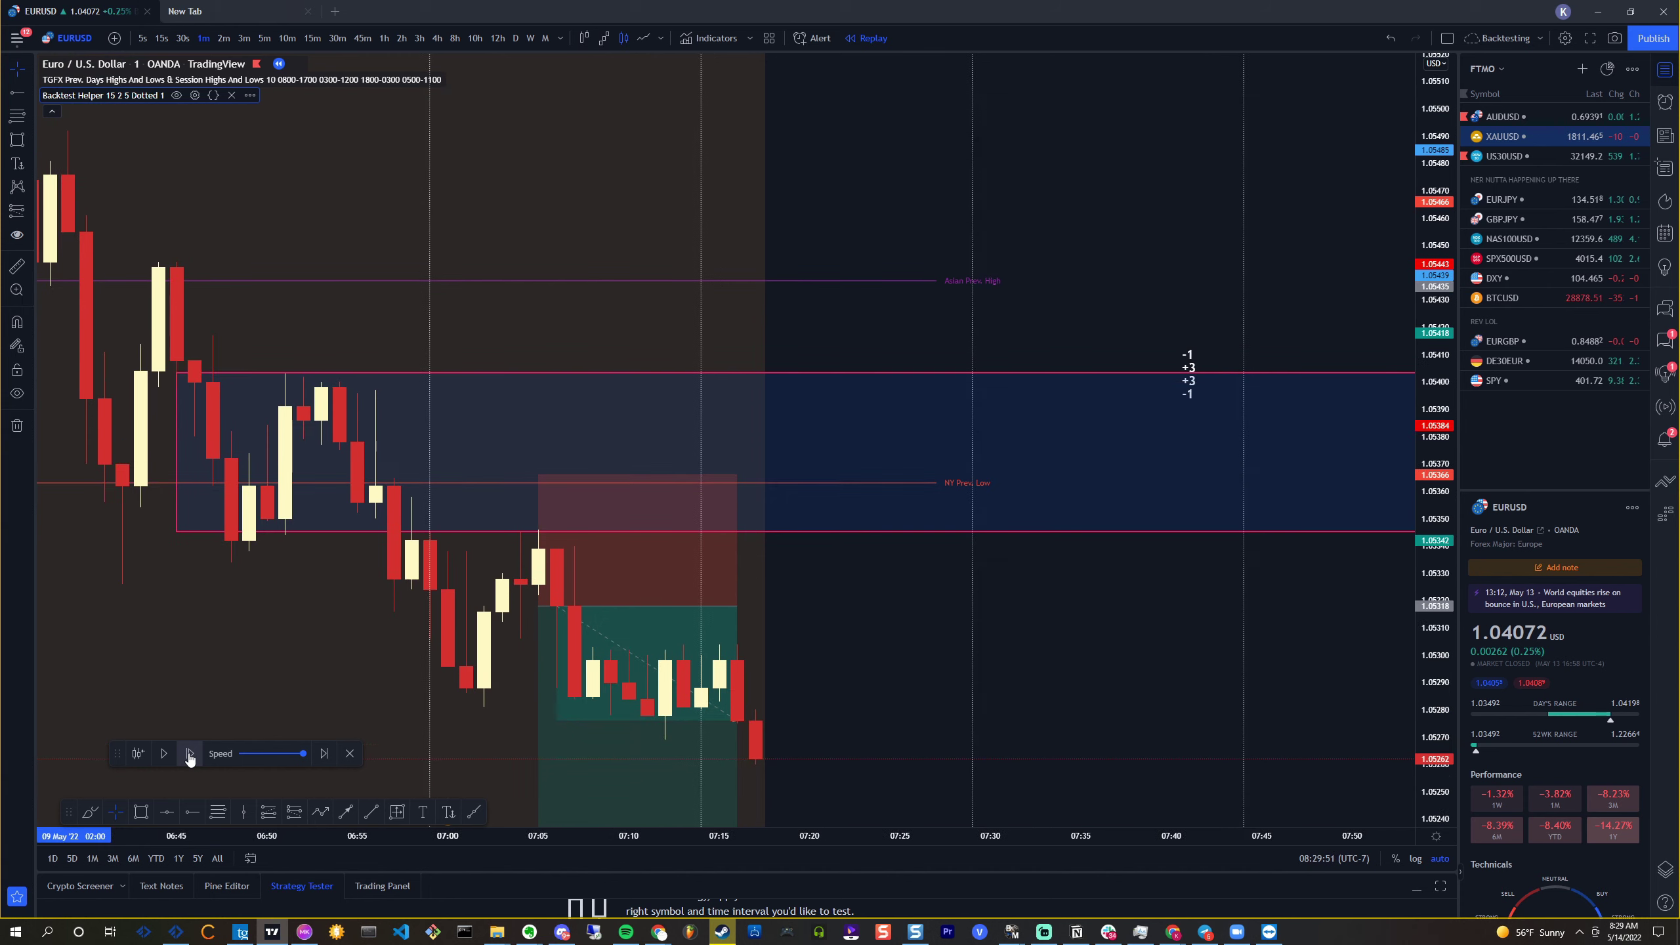
left_click(189, 753)
Draw a horizontal ray from 07:03 at the short entry price of 1.05318 and apply the Stop Loss template to it
scroll(231, 713, "down", 1)
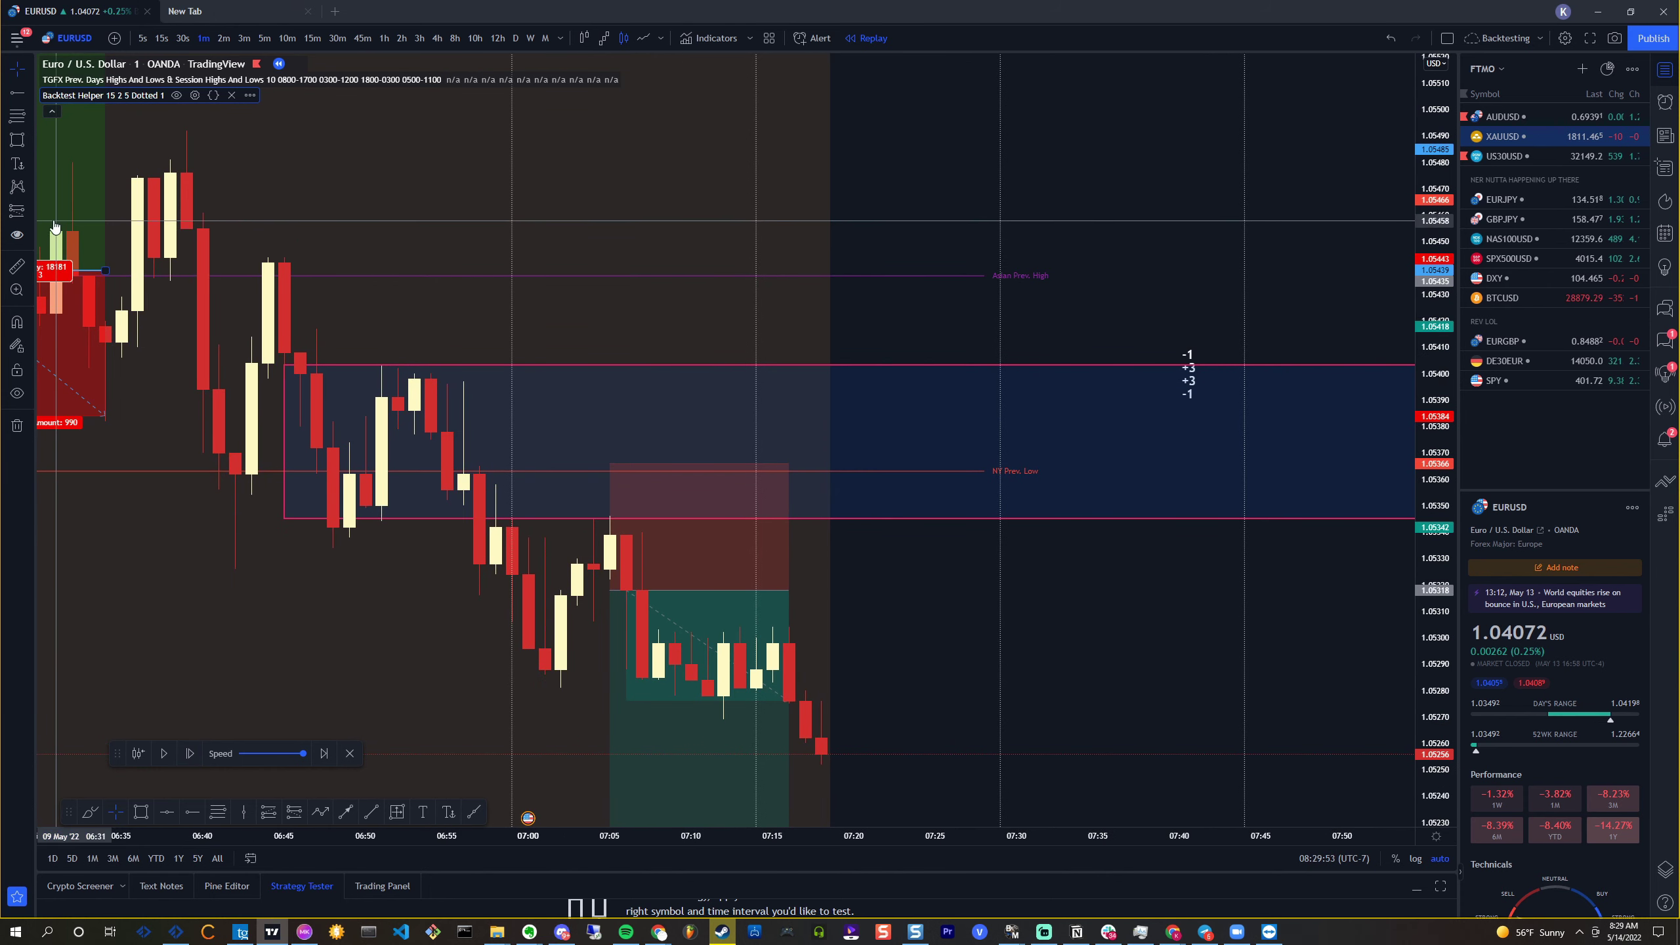
left_click(17, 94)
left_click(578, 591)
double_click(891, 594)
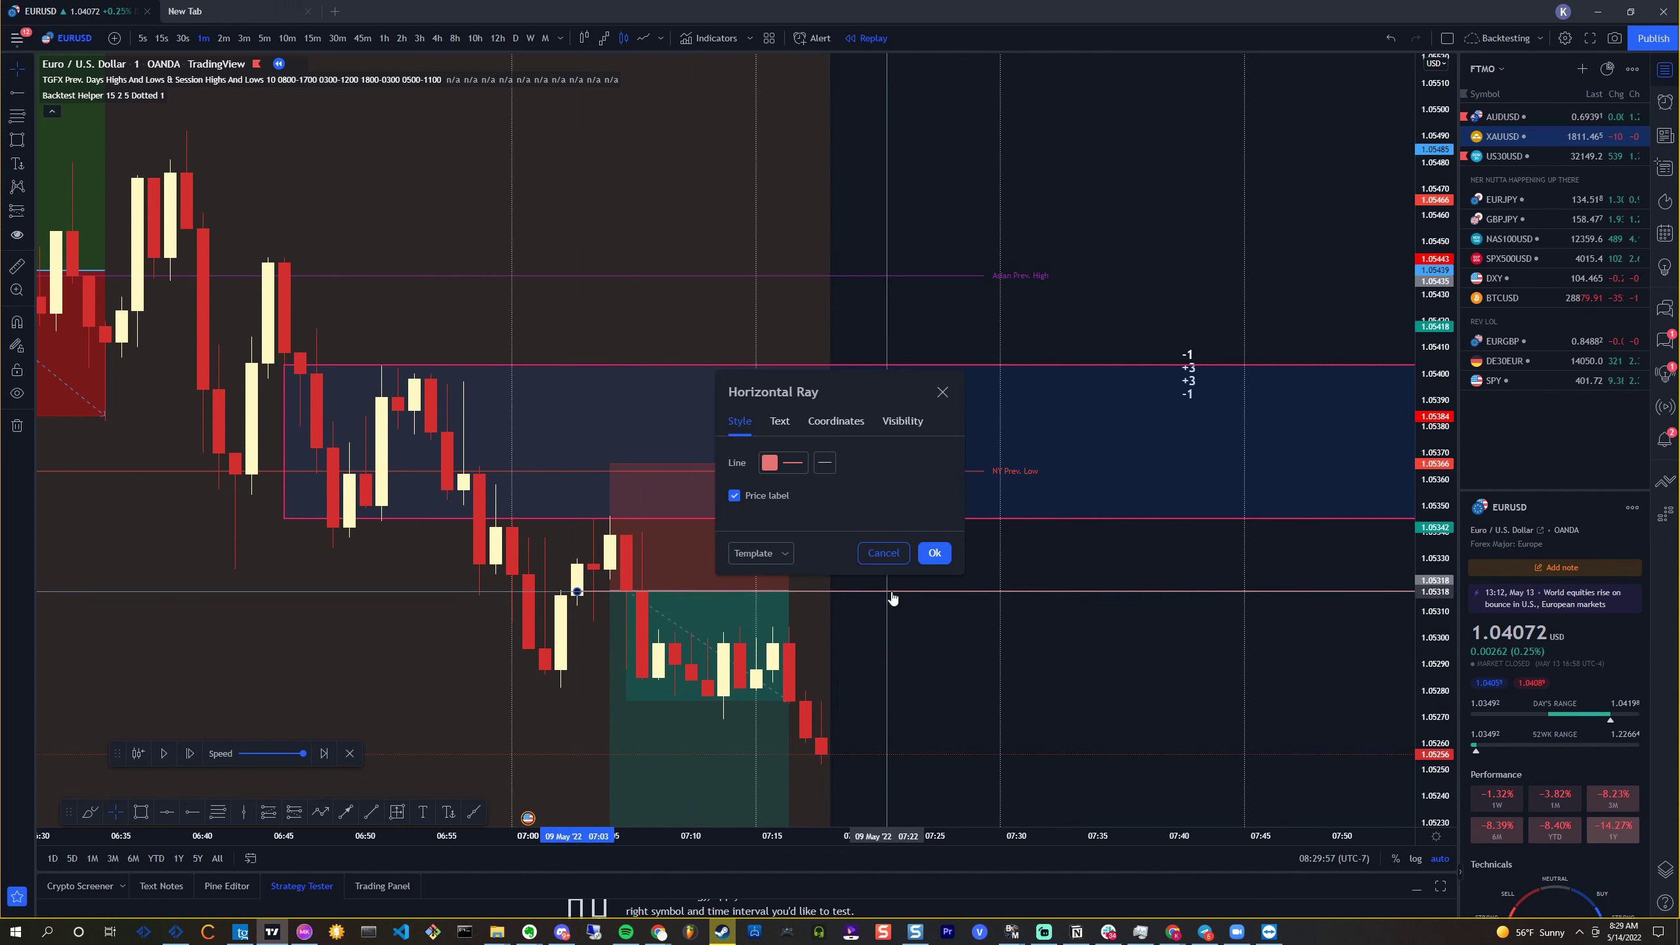
left_click(770, 553)
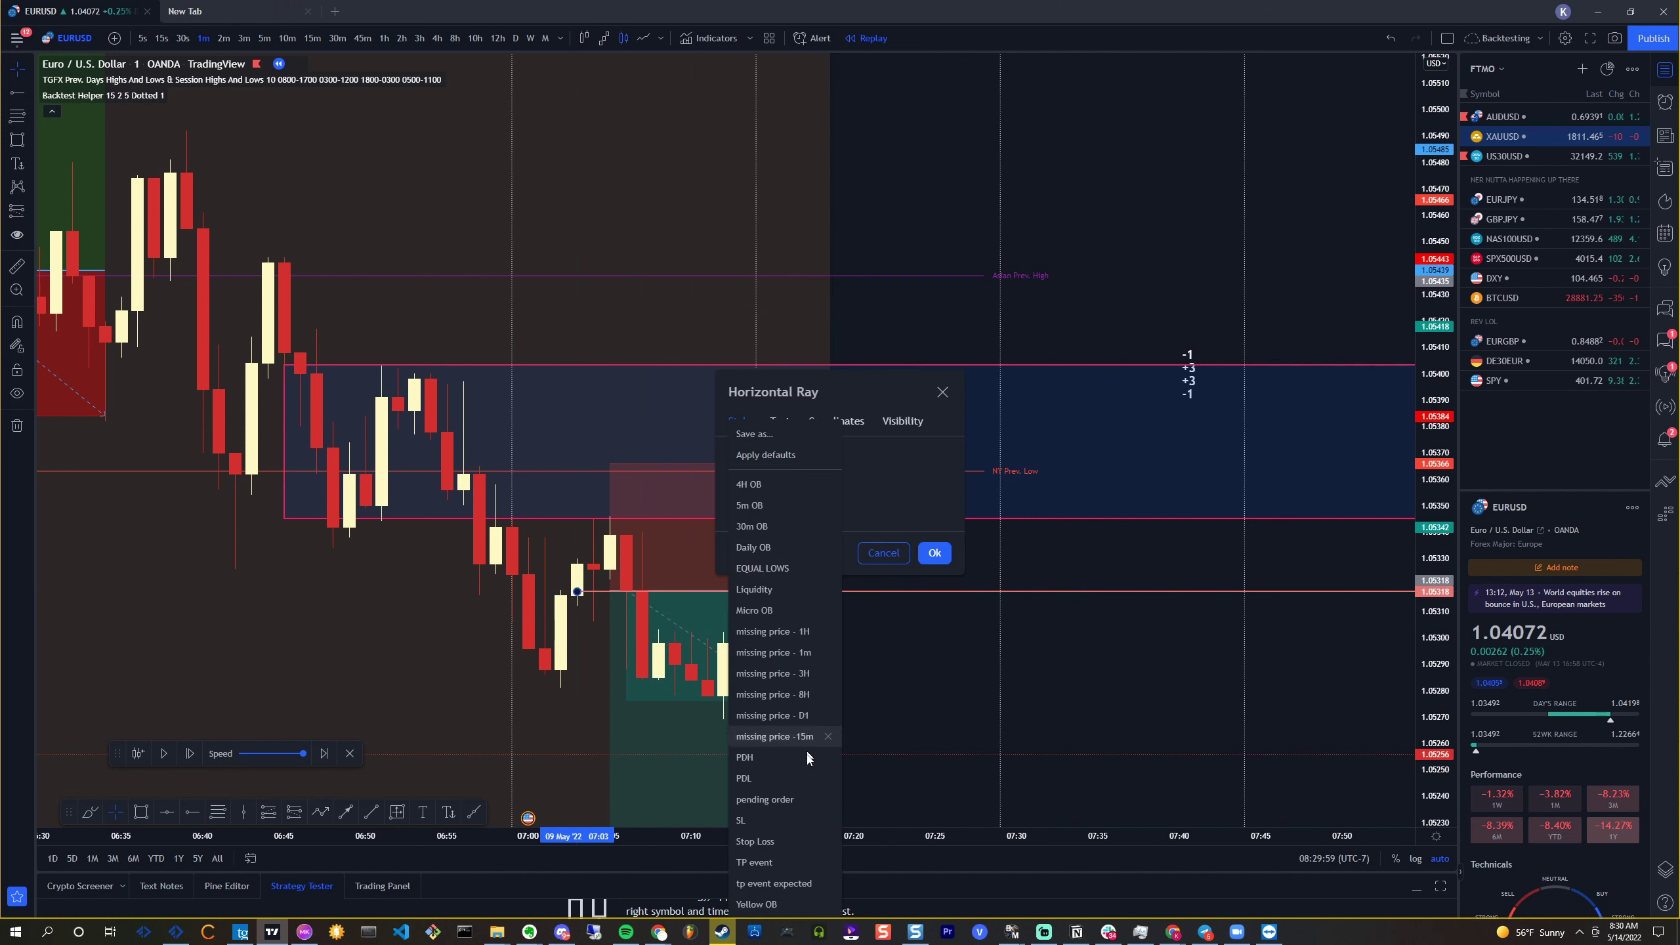
left_click(780, 836)
left_click(935, 553)
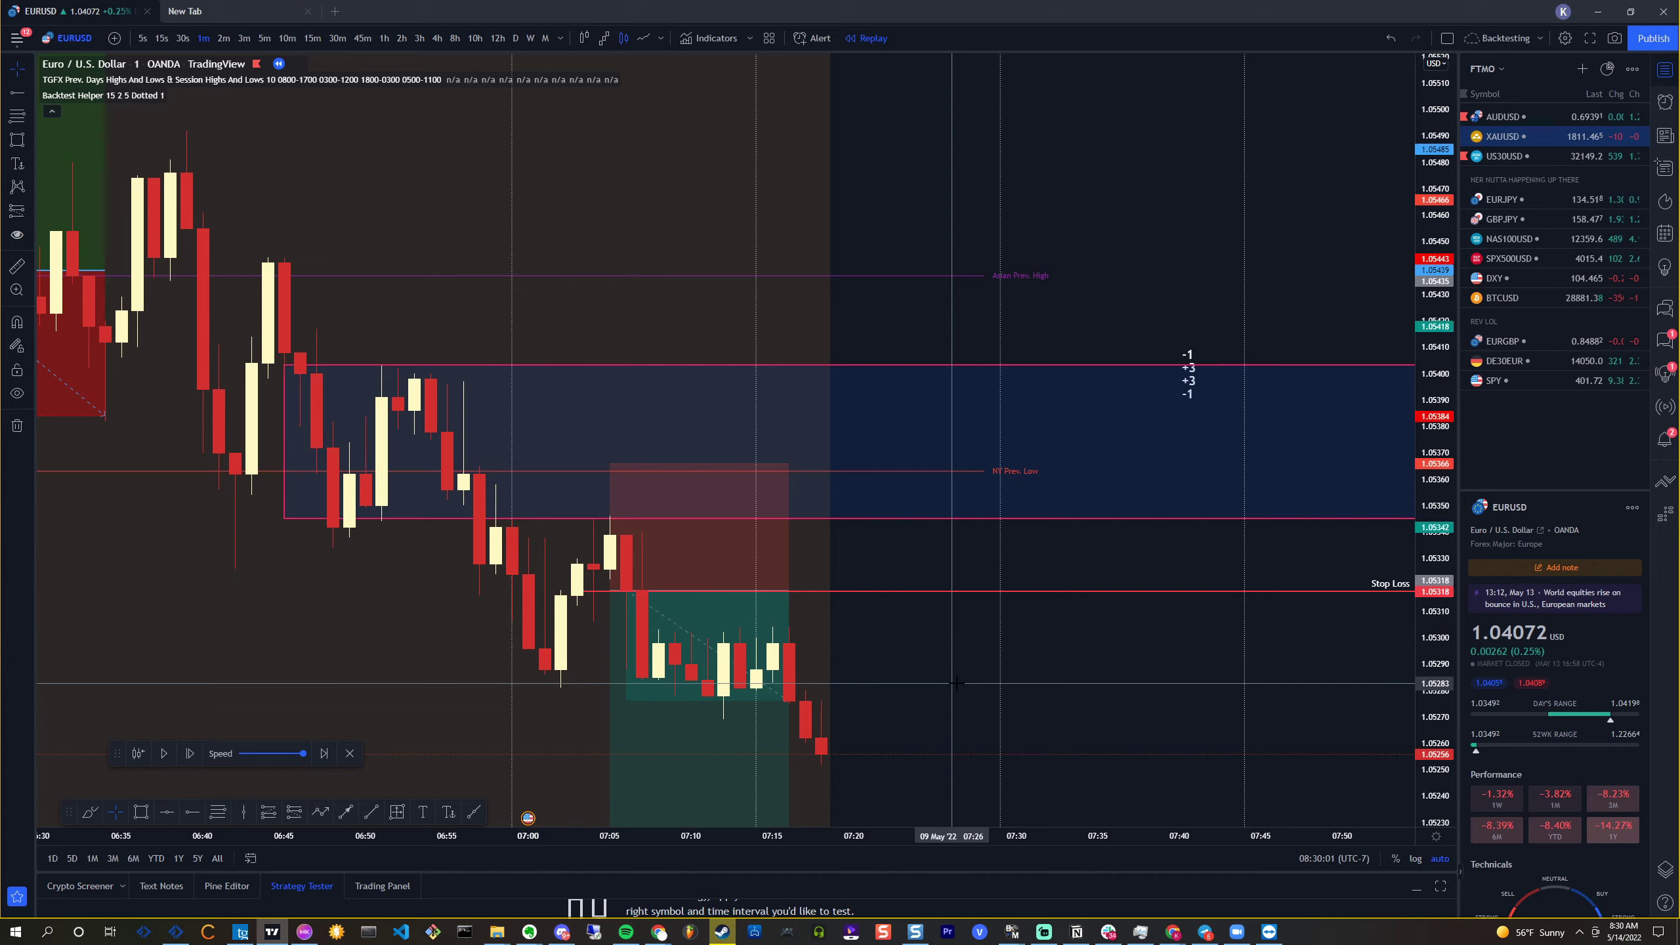
Advance the 1-minute replay eleven candles to 07:29
scroll(1032, 701, "down", 3)
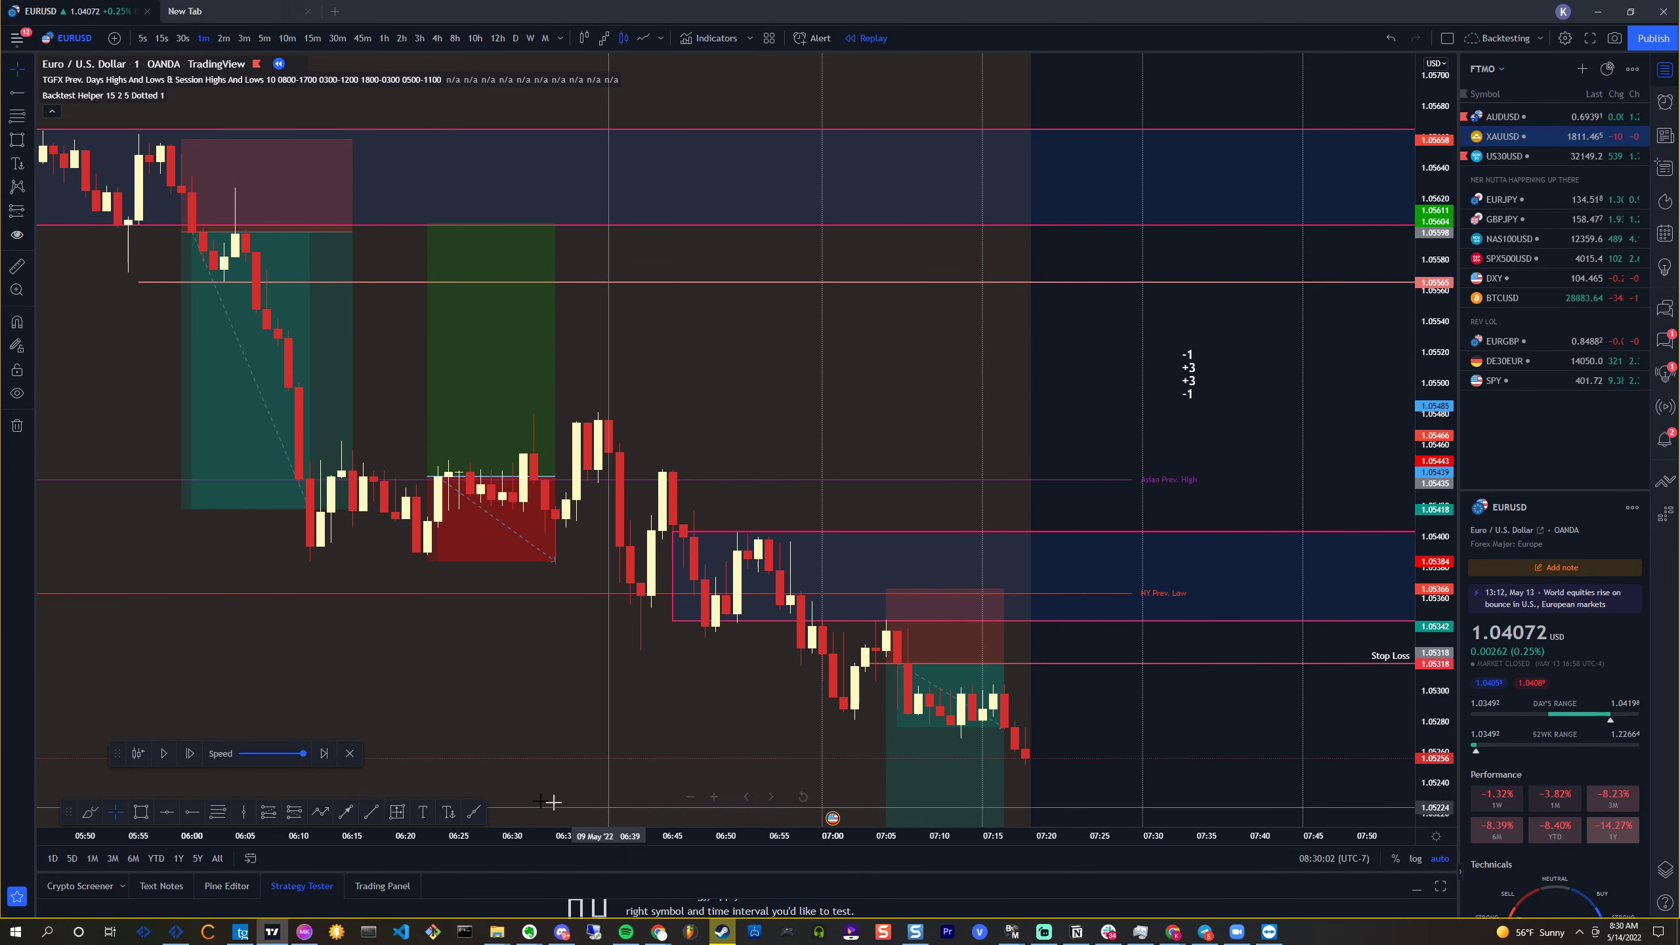
left_click(190, 754)
left_click(190, 753)
left_click(190, 754)
left_click(193, 753)
left_click(193, 753)
left_click(193, 753)
left_click(192, 753)
left_click(192, 753)
left_click(192, 754)
left_click(191, 754)
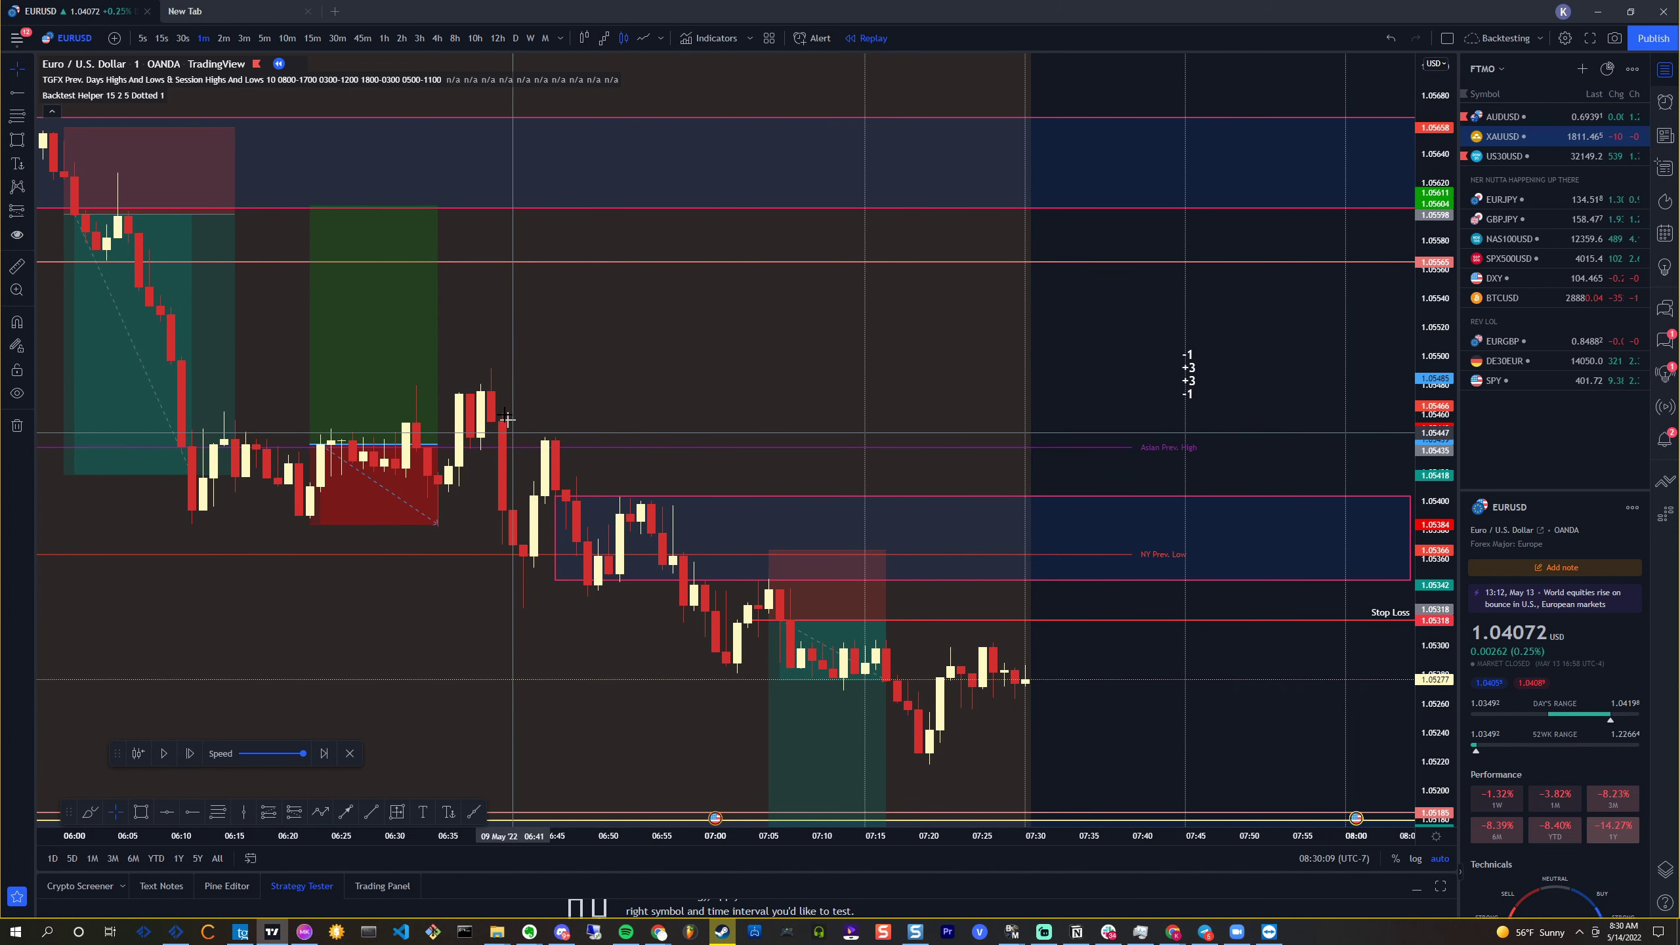
Check the 15-minute chart, draw a horizontal ray at 1.05218 from the 02:30 candle on the 5-minute chart, and color it light pink
left_click(314, 37)
scroll(767, 634, "up", 5)
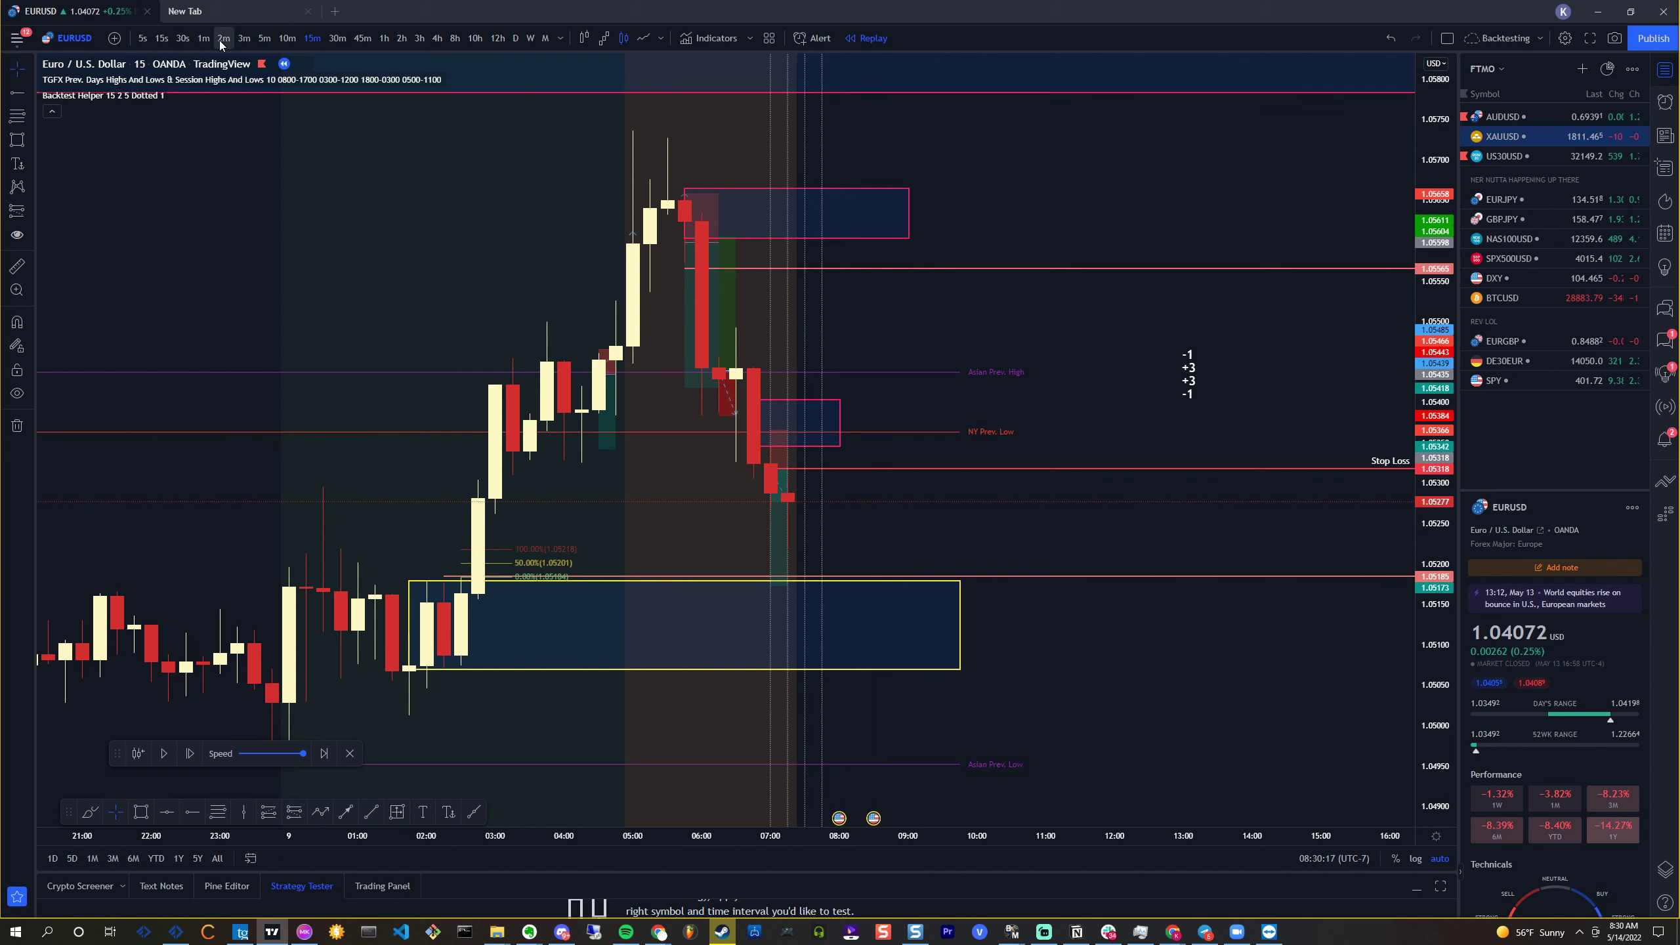
left_click(265, 38)
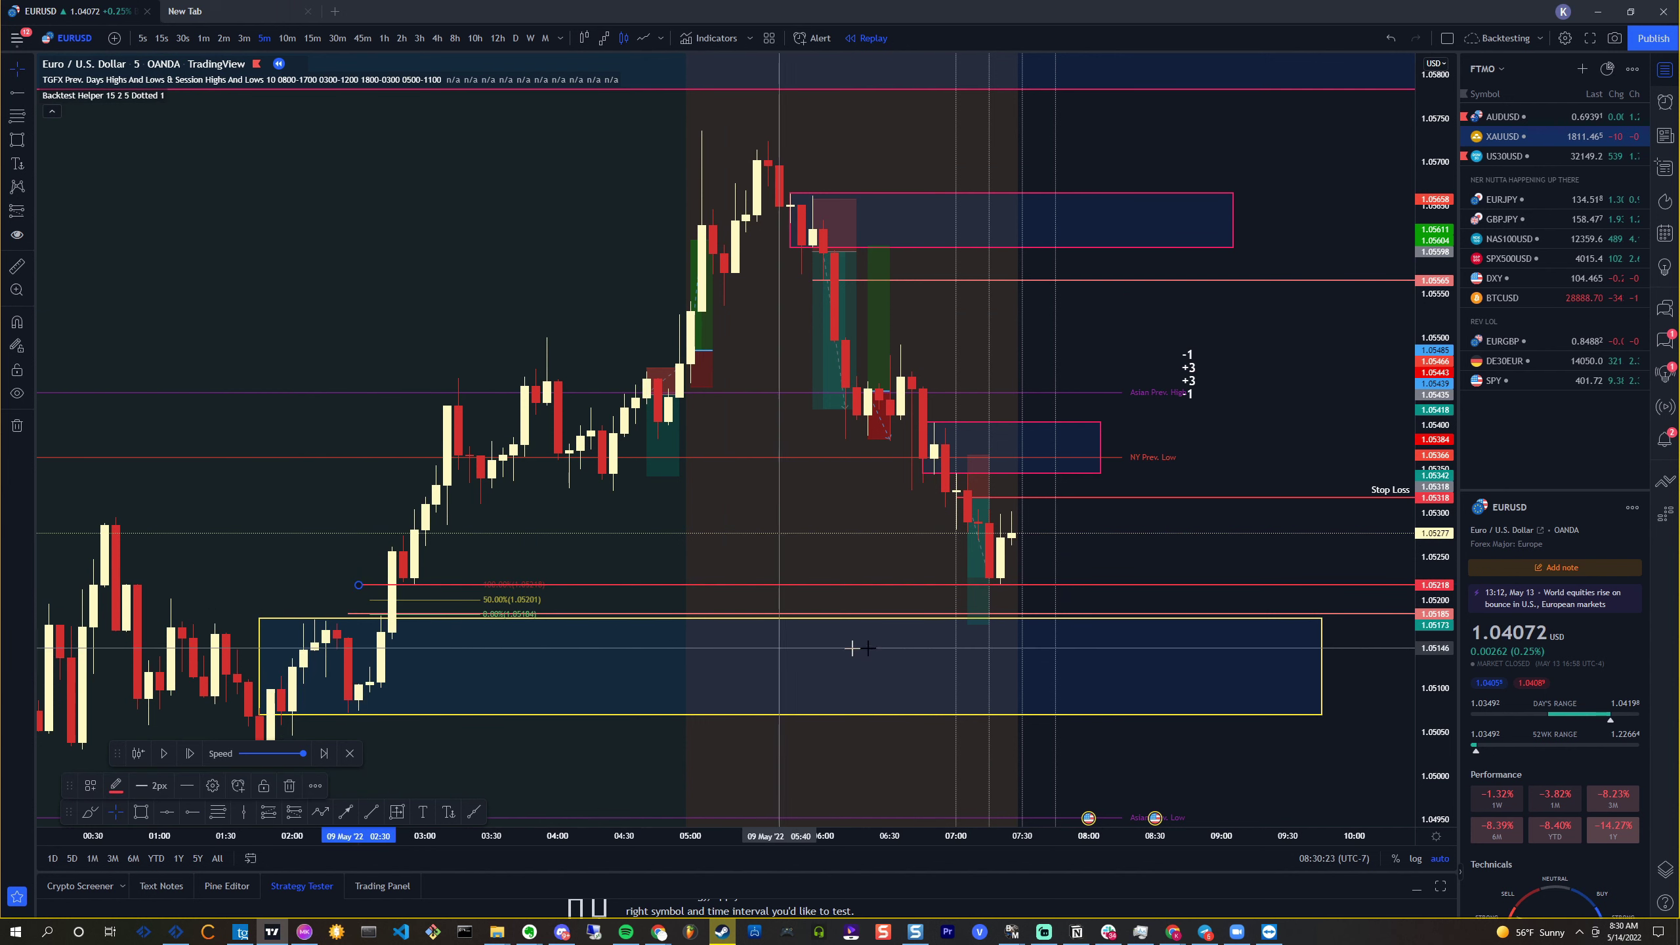
scroll(853, 708, "up", 2)
double_click(924, 766)
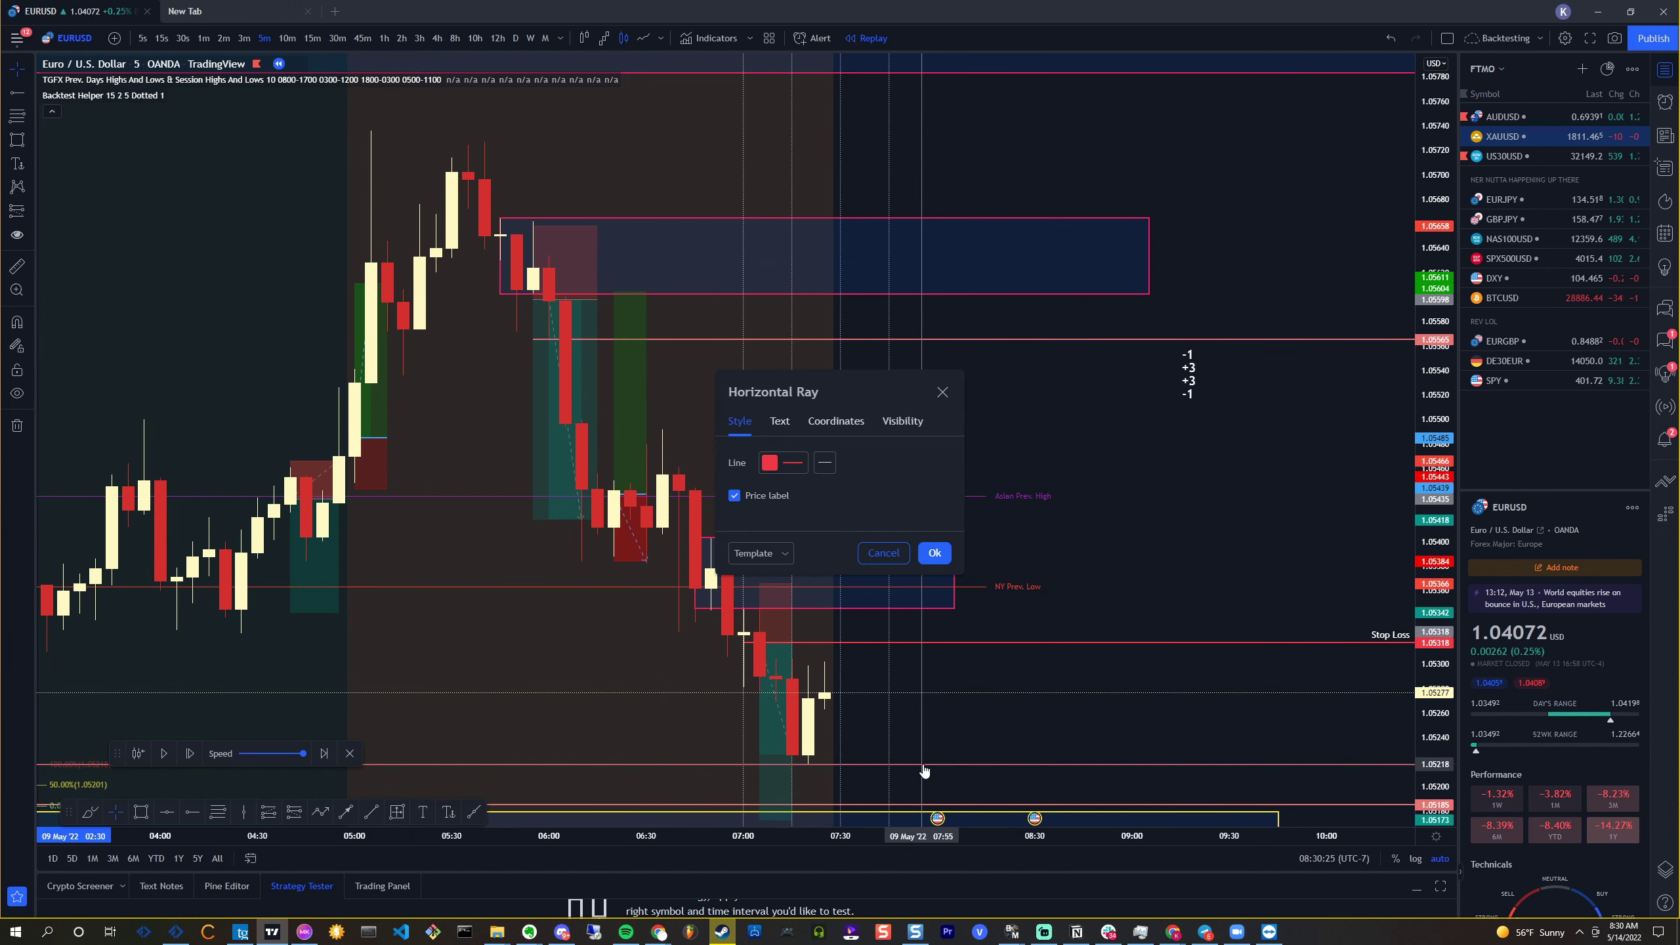
left_click(785, 468)
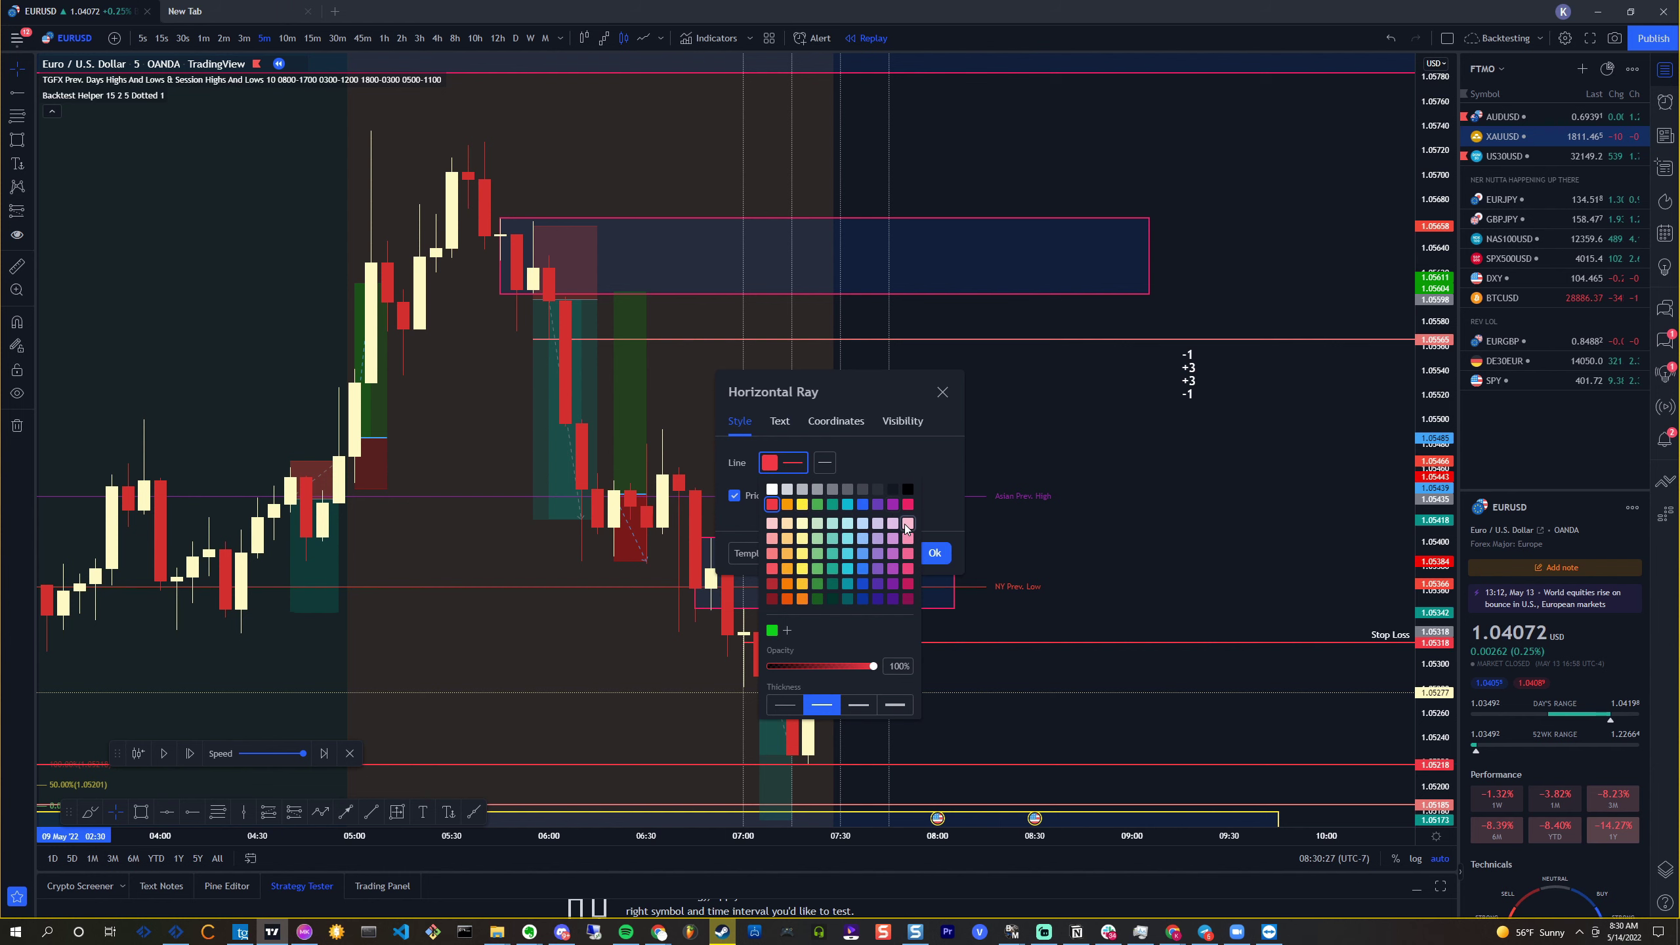
left_click(1061, 717)
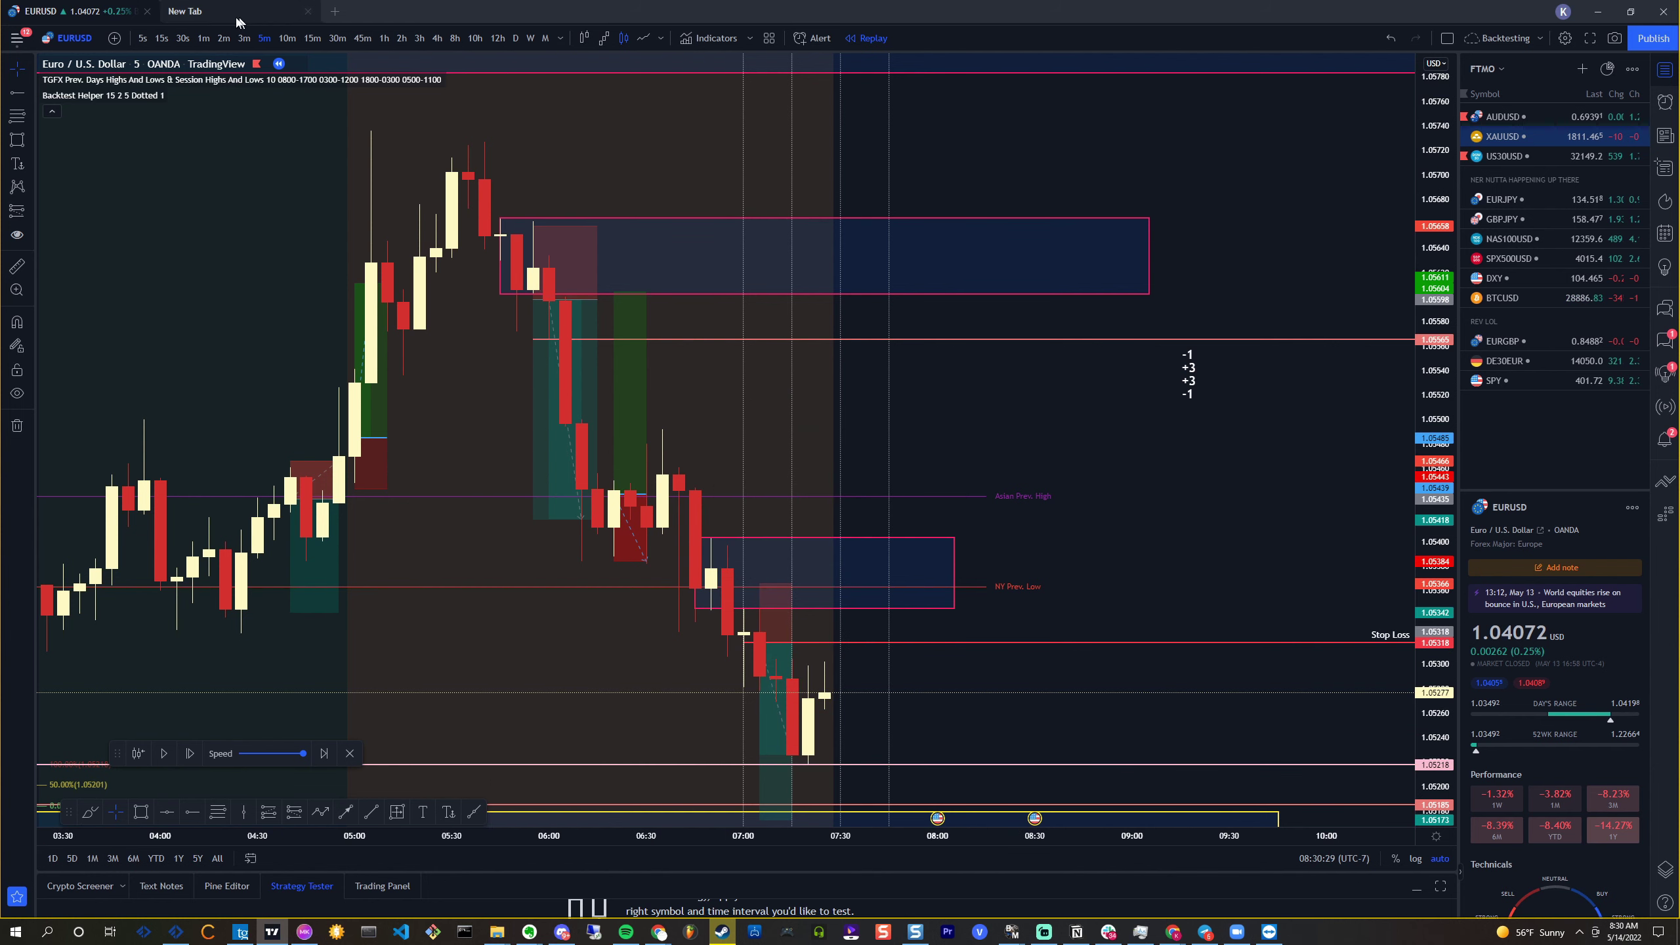
Return to the 1-minute chart around the latest candles and the ray at 1.05218
left_click(201, 45)
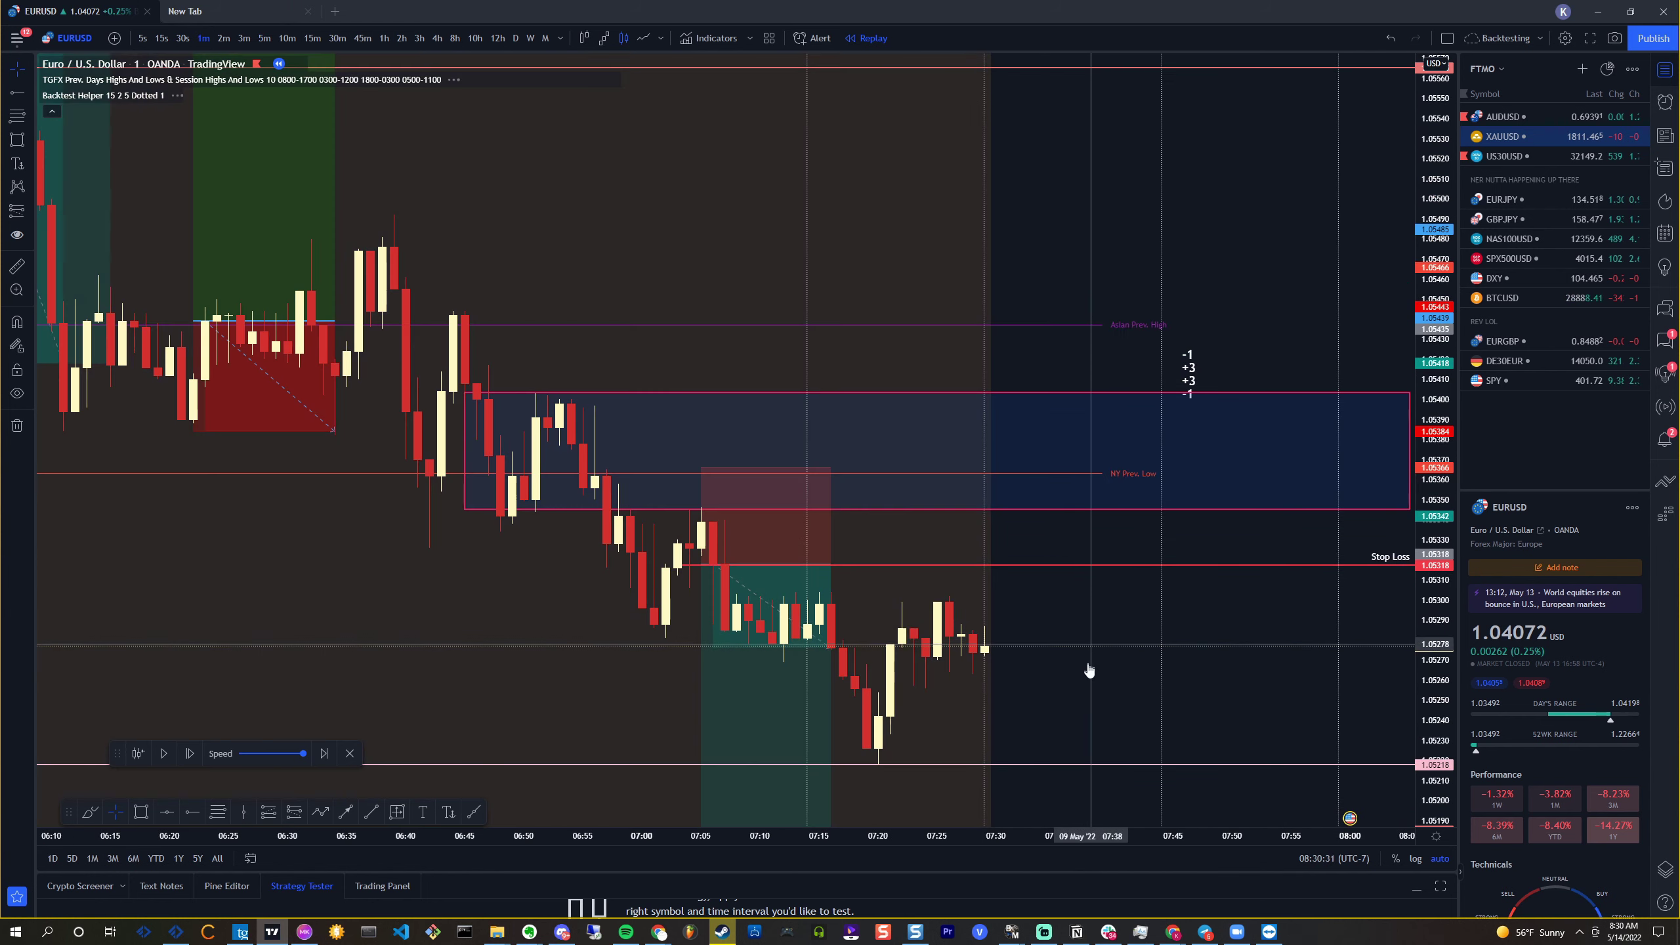
scroll(949, 669, "up", 3)
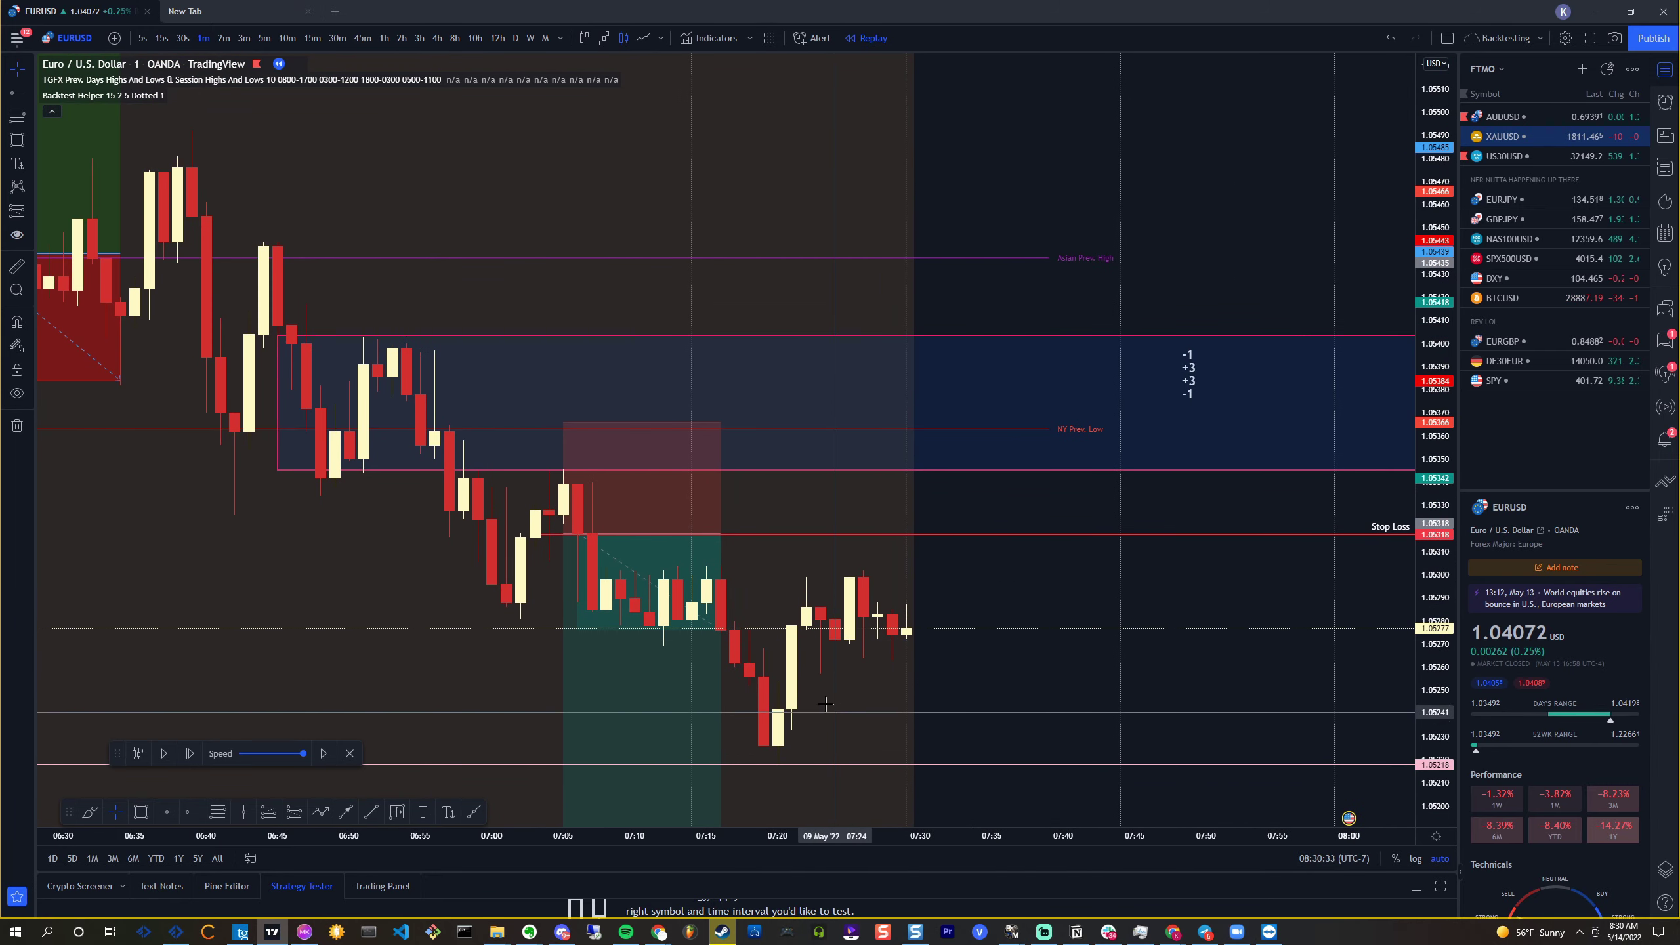
scroll(961, 696, "up", 1)
left_click_drag(897, 673, 780, 646)
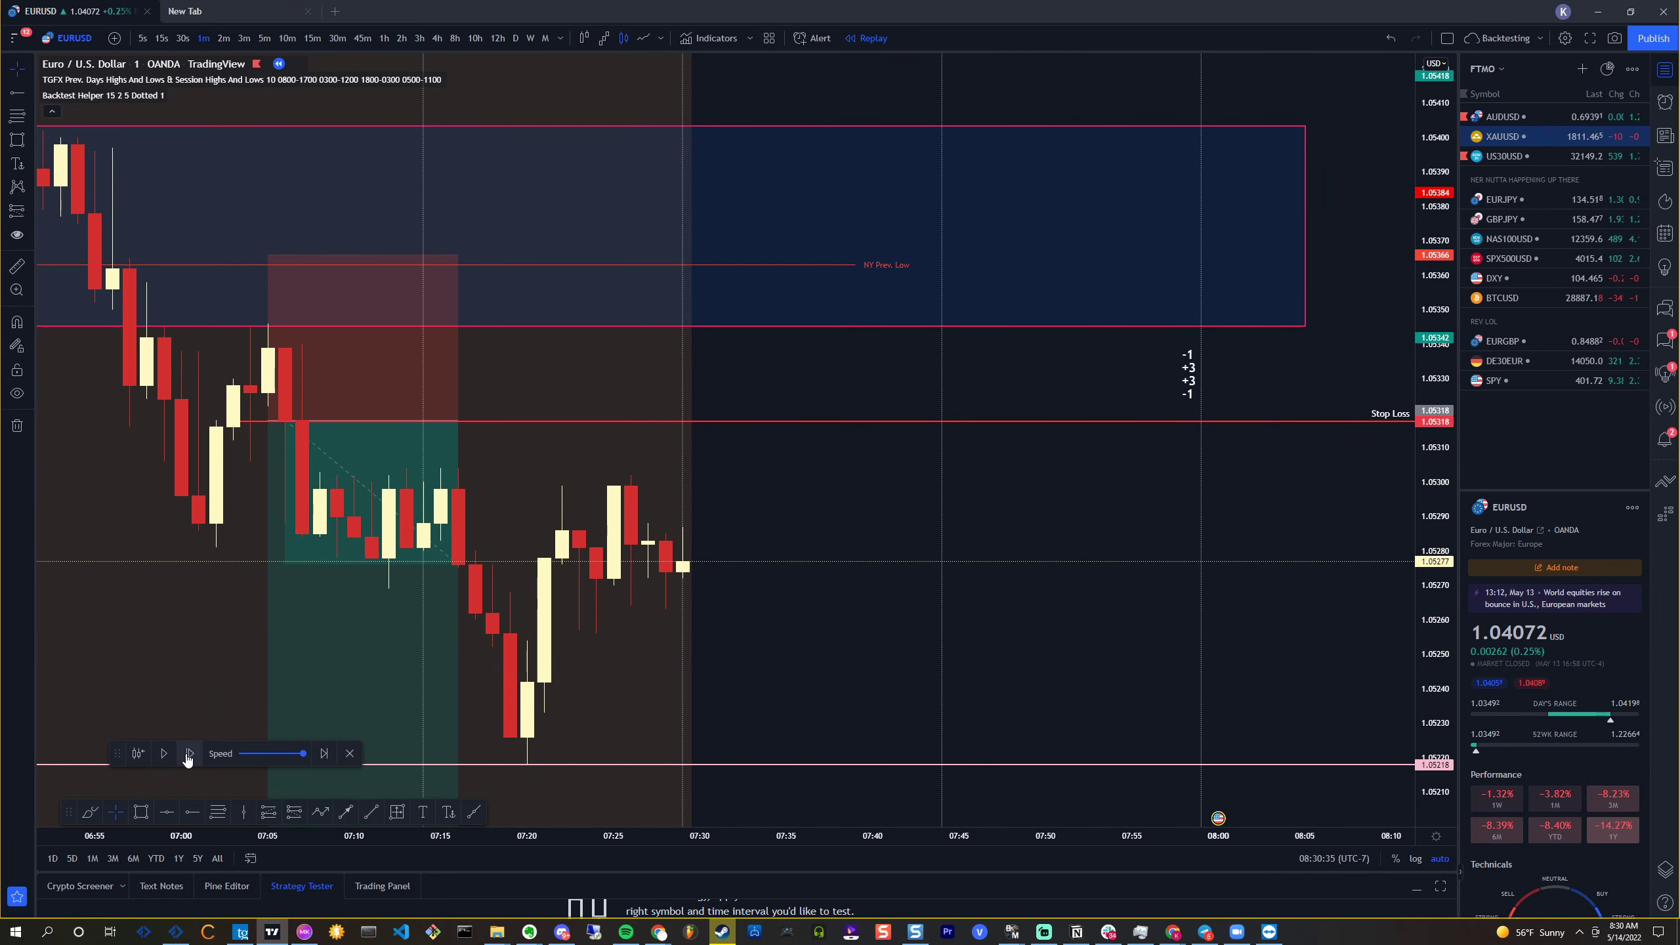
Advance the 1-minute replay candle by candle from 07:29 to 07:47
left_click(189, 754)
left_click(189, 753)
left_click(189, 754)
left_click(189, 754)
left_click(189, 754)
left_click(189, 754)
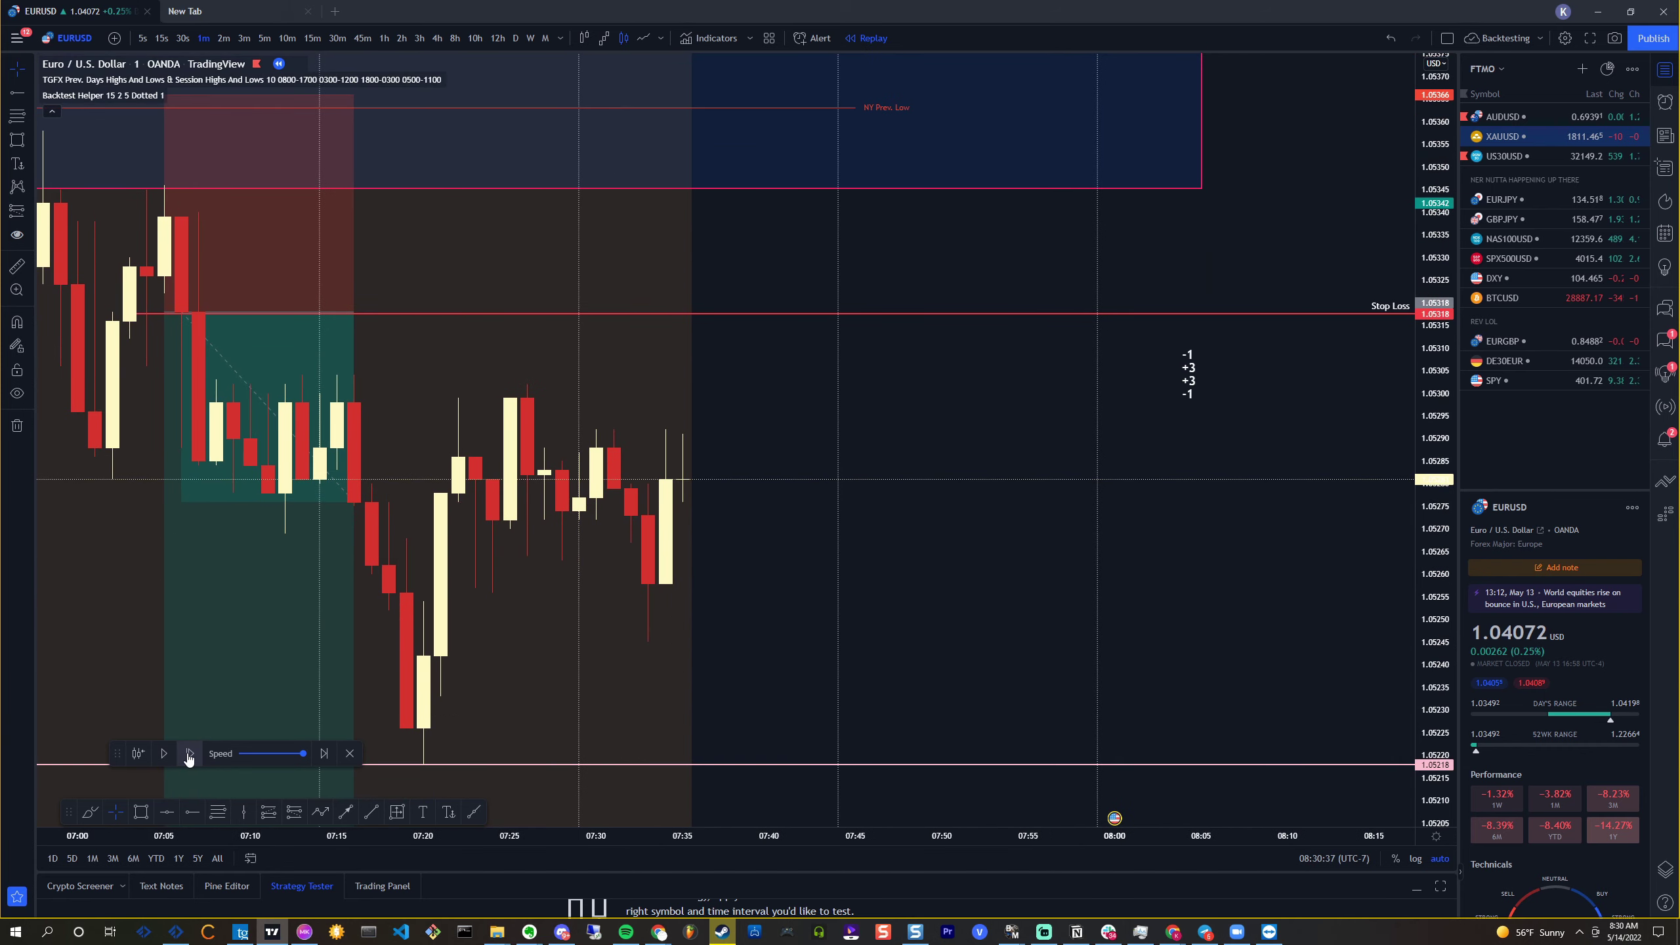
left_click(188, 754)
left_click(189, 754)
left_click(189, 753)
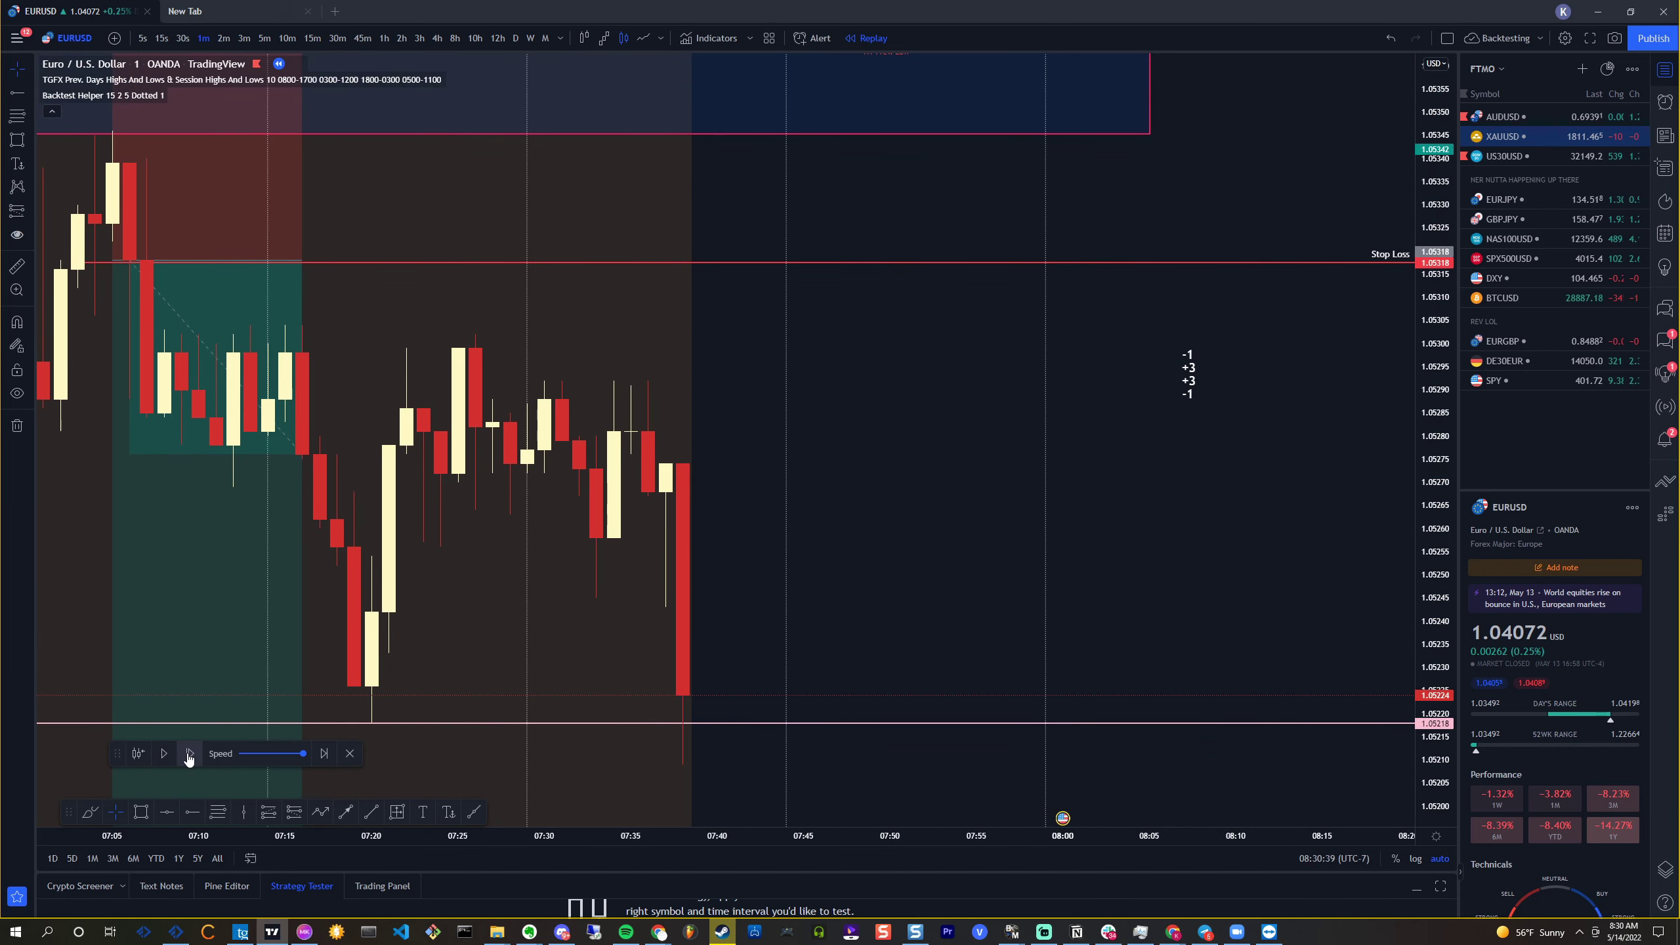
scroll(569, 715, "down", 1)
left_click(189, 754)
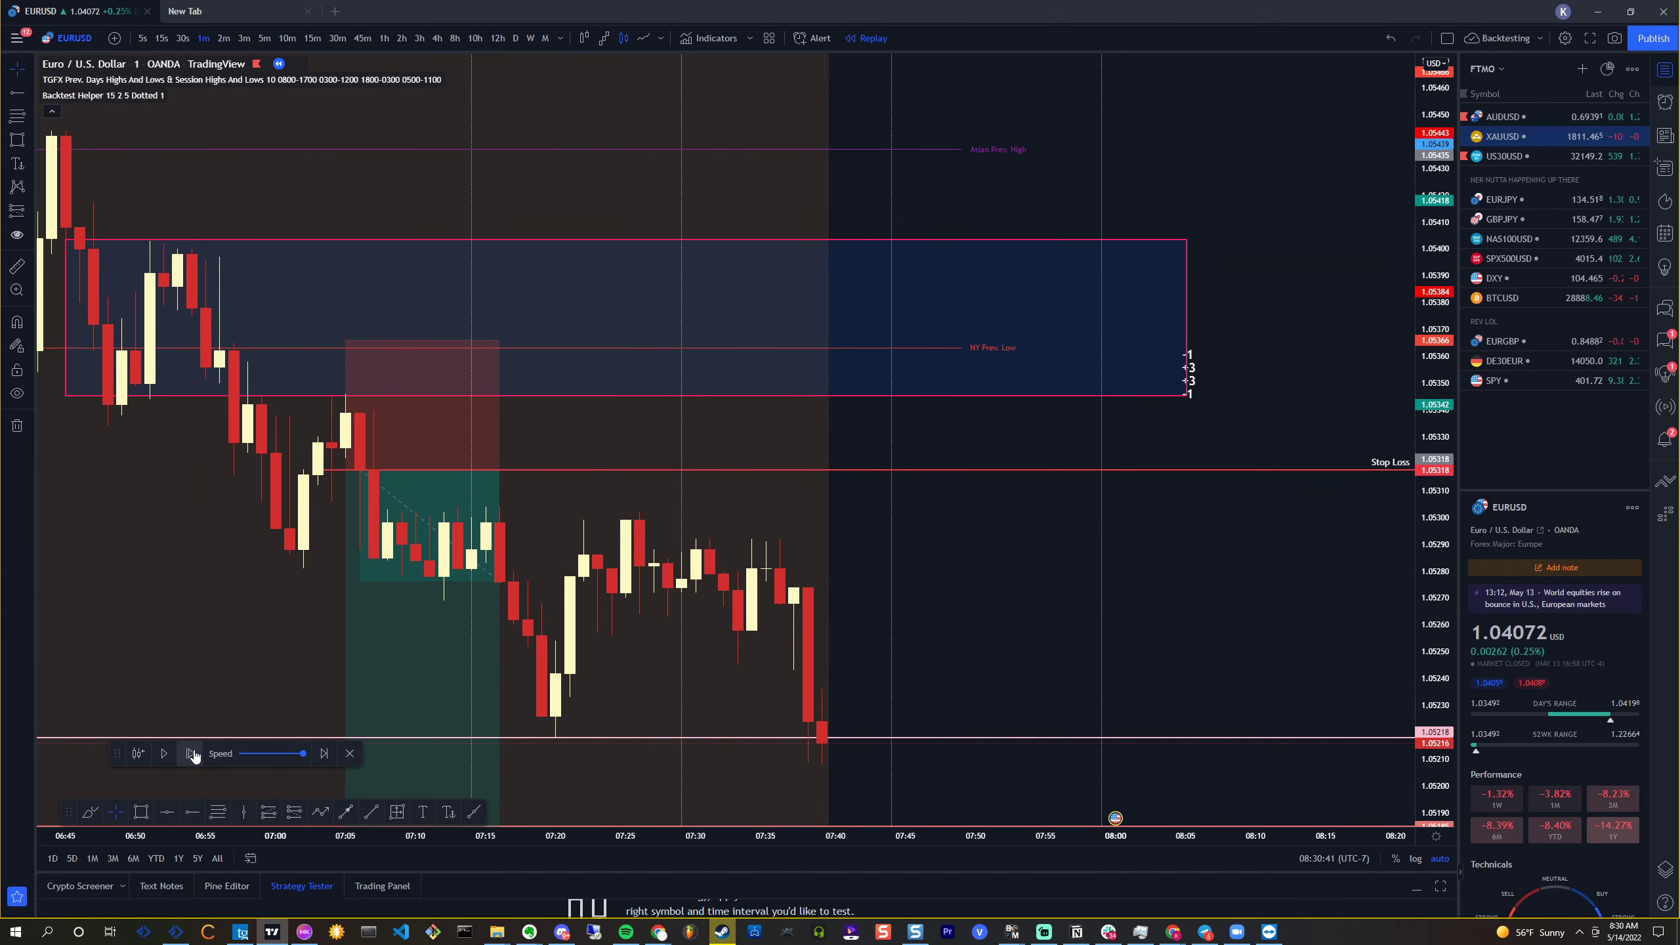
left_click(191, 754)
left_click(192, 753)
left_click(192, 753)
left_click(192, 754)
left_click(192, 754)
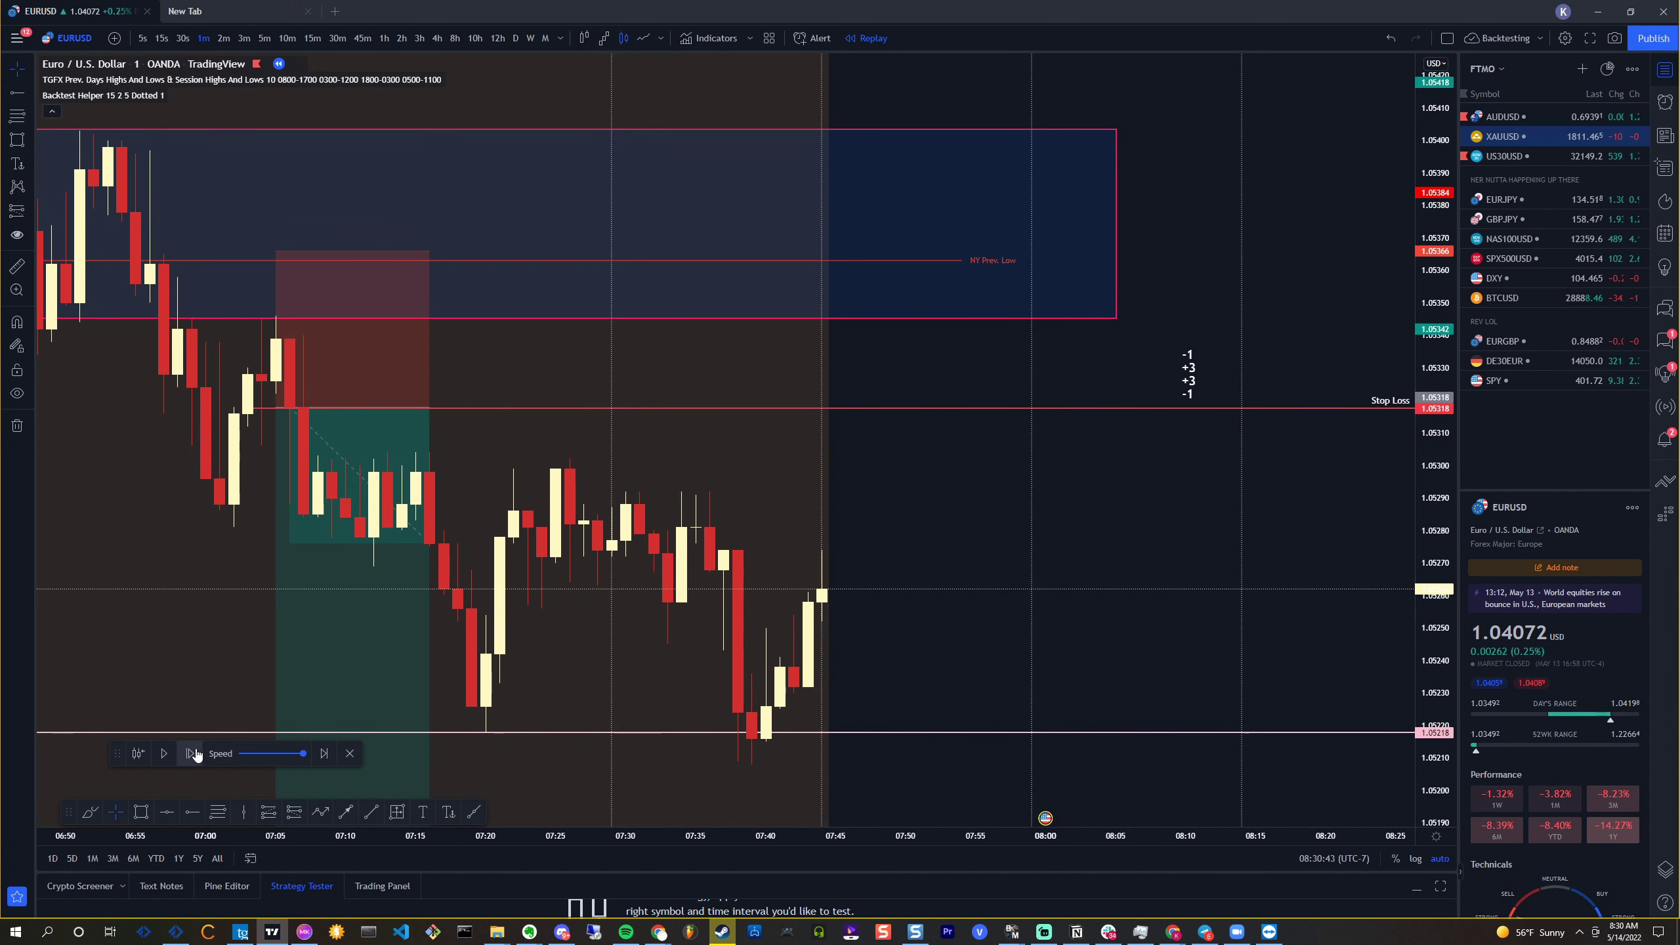
left_click(192, 753)
left_click(192, 754)
left_click(192, 754)
scroll(705, 545, "down", 2)
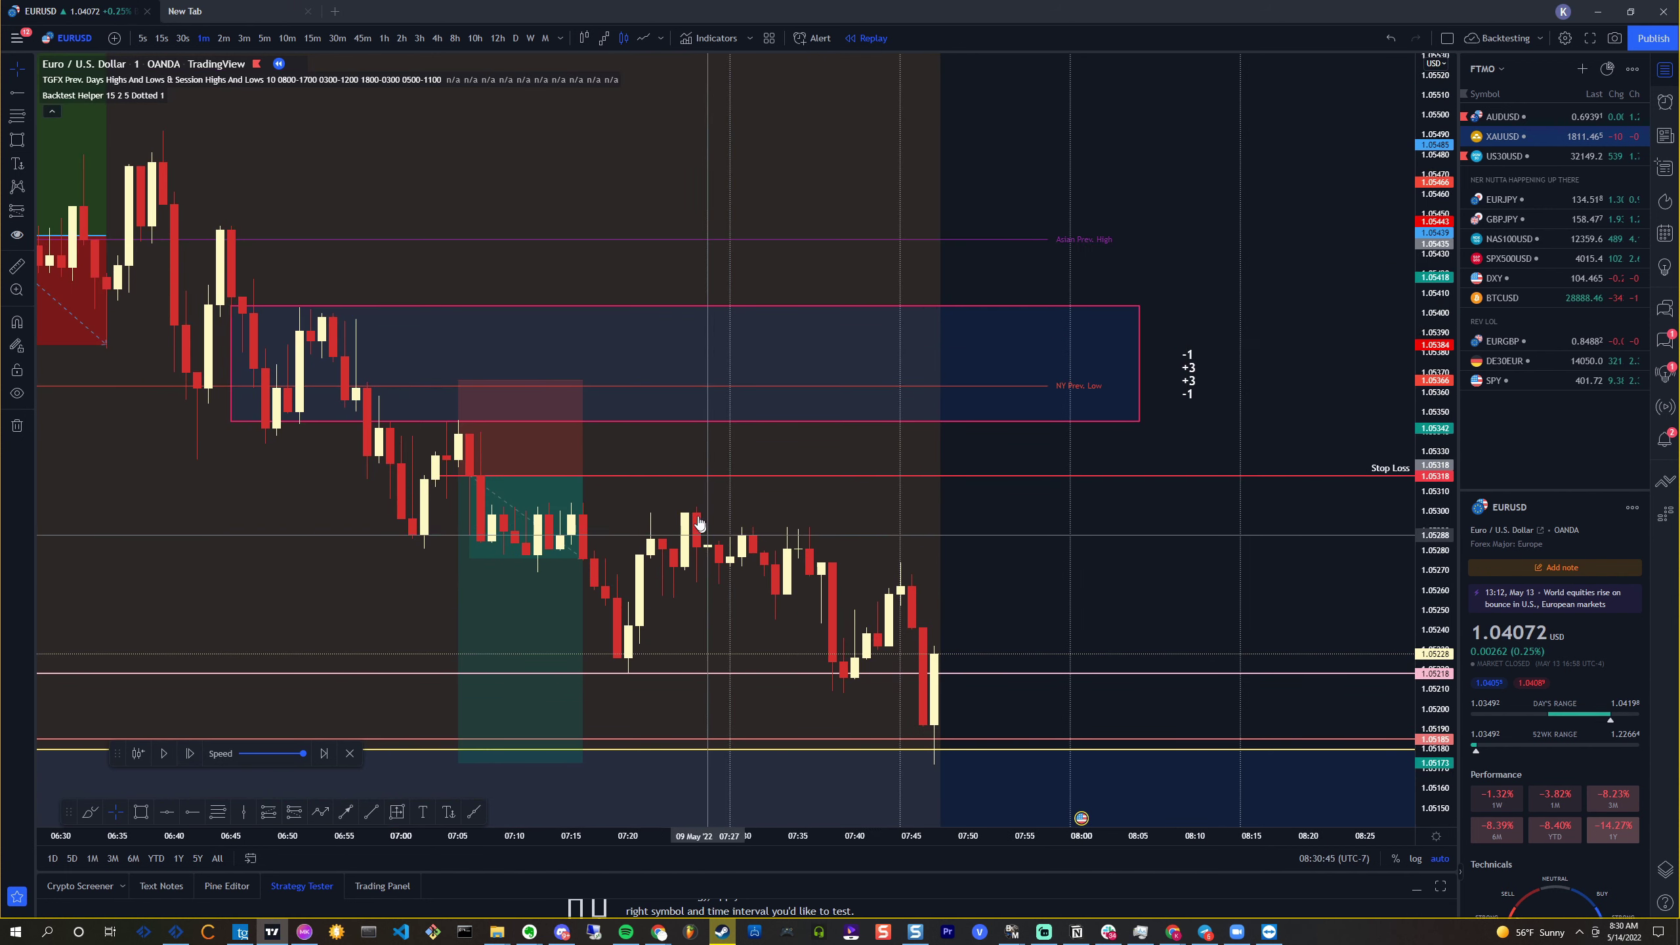
Extend the short position to about 07:57 and add a +3 line to the anchored results text
left_click_drag(586, 478, 1045, 488)
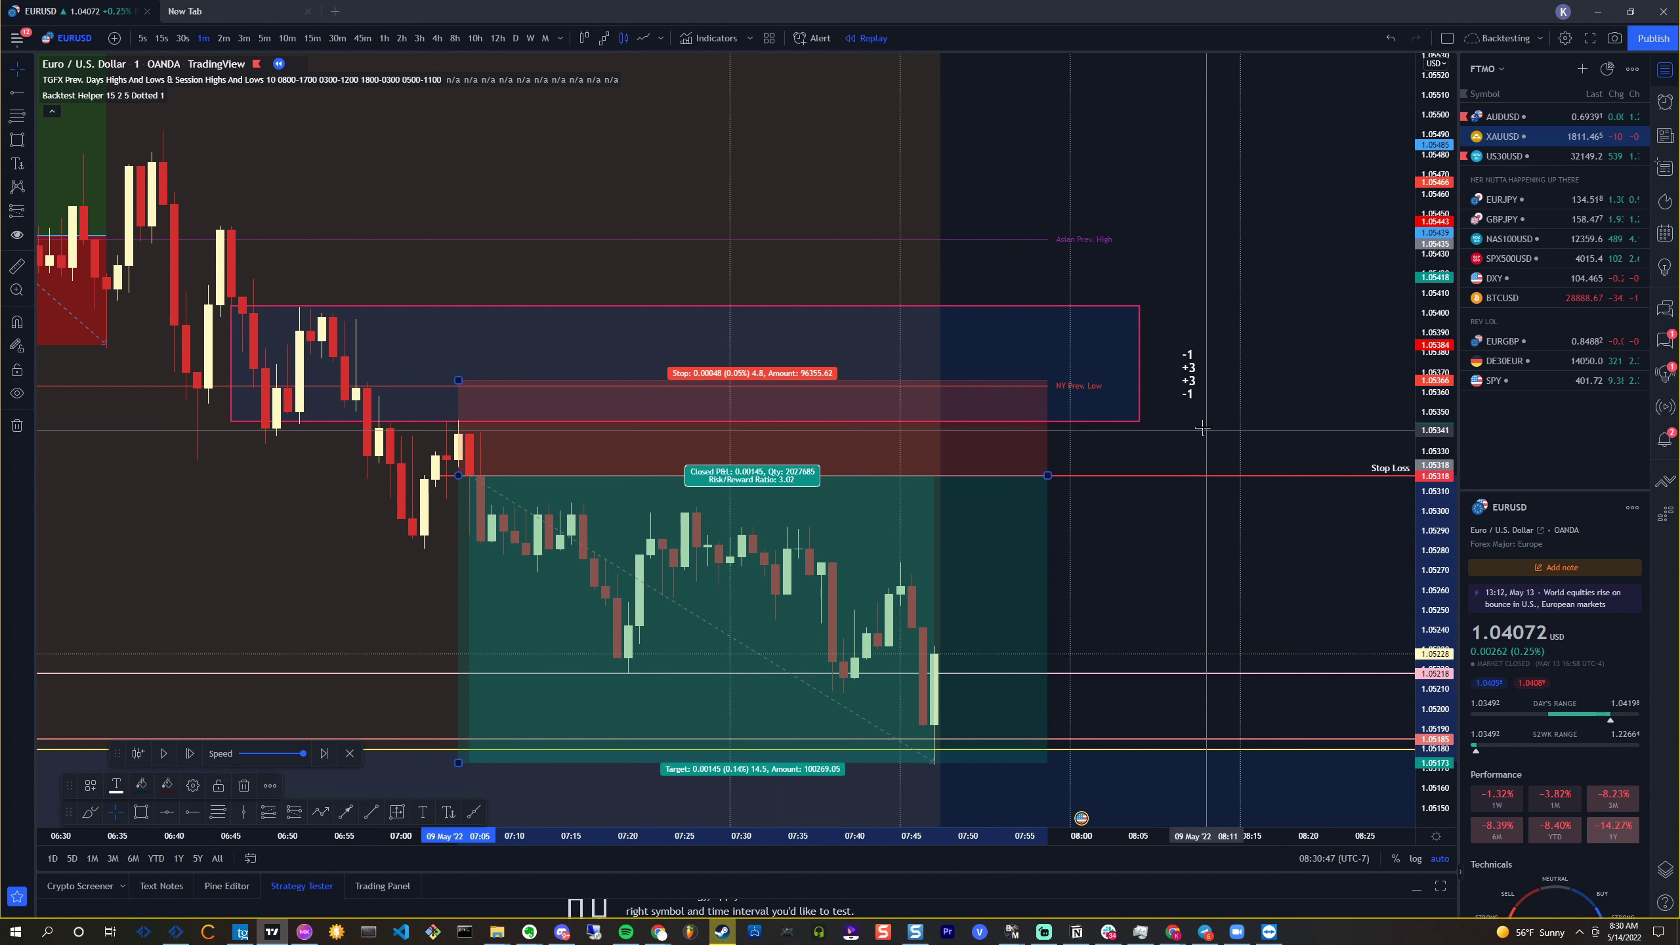
double_click(1187, 370)
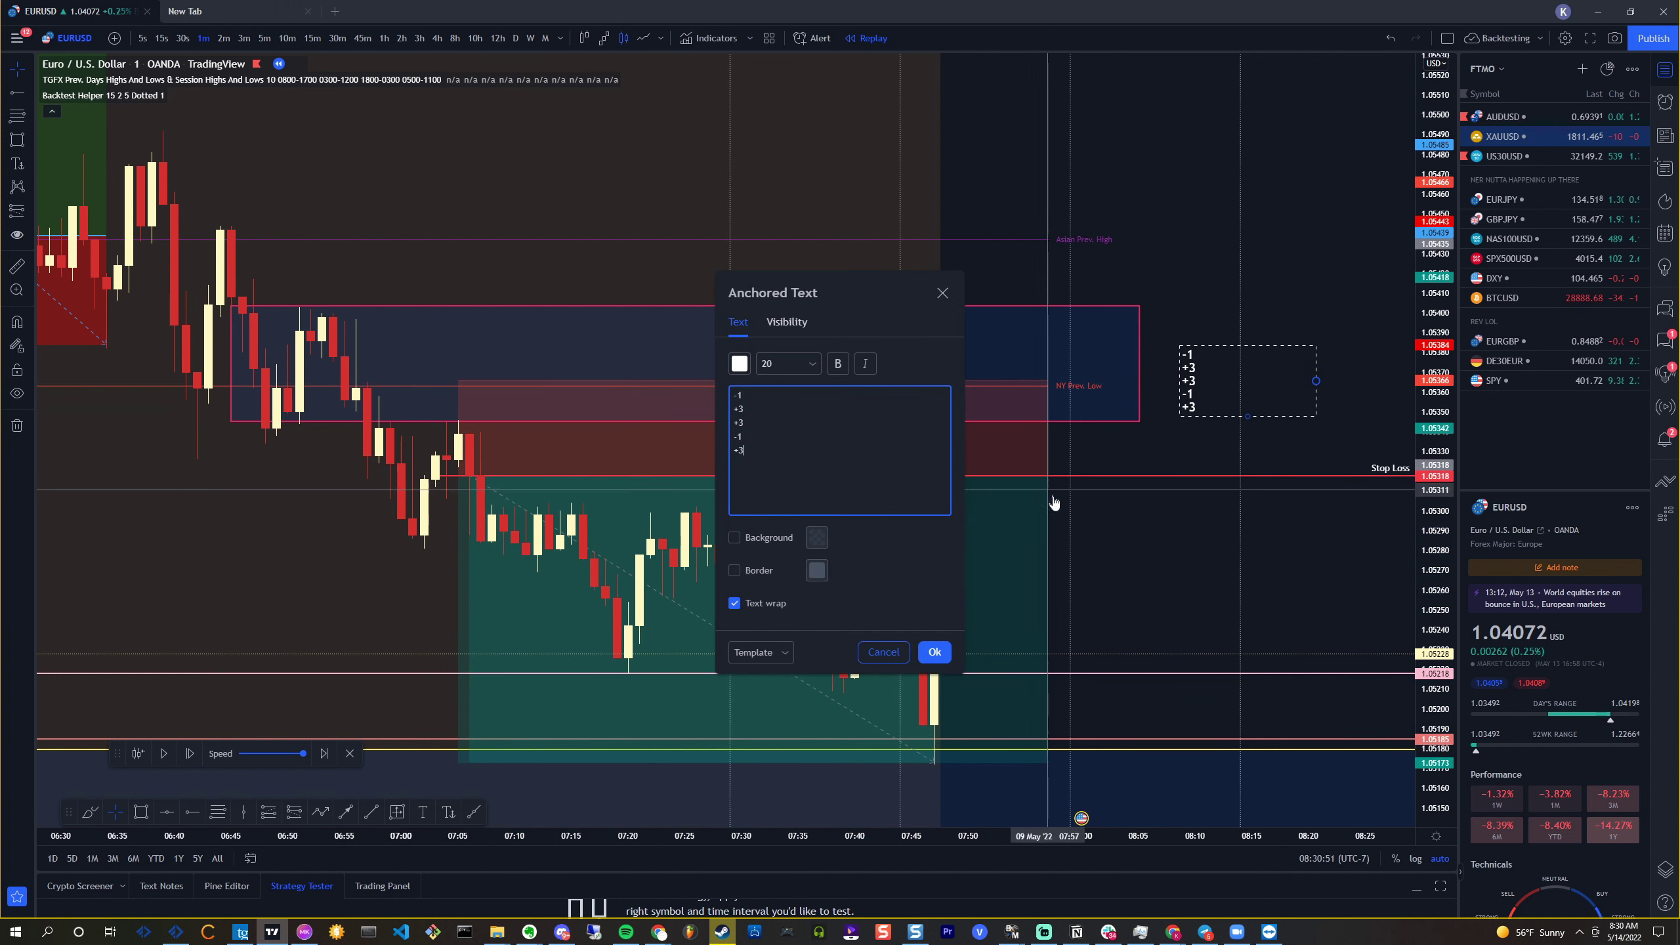
left_click(934, 652)
Delete the horizontal rays at 1.05218 and 1.05185 just above the yellow zone's upper edge
scroll(1112, 629, "down", 2)
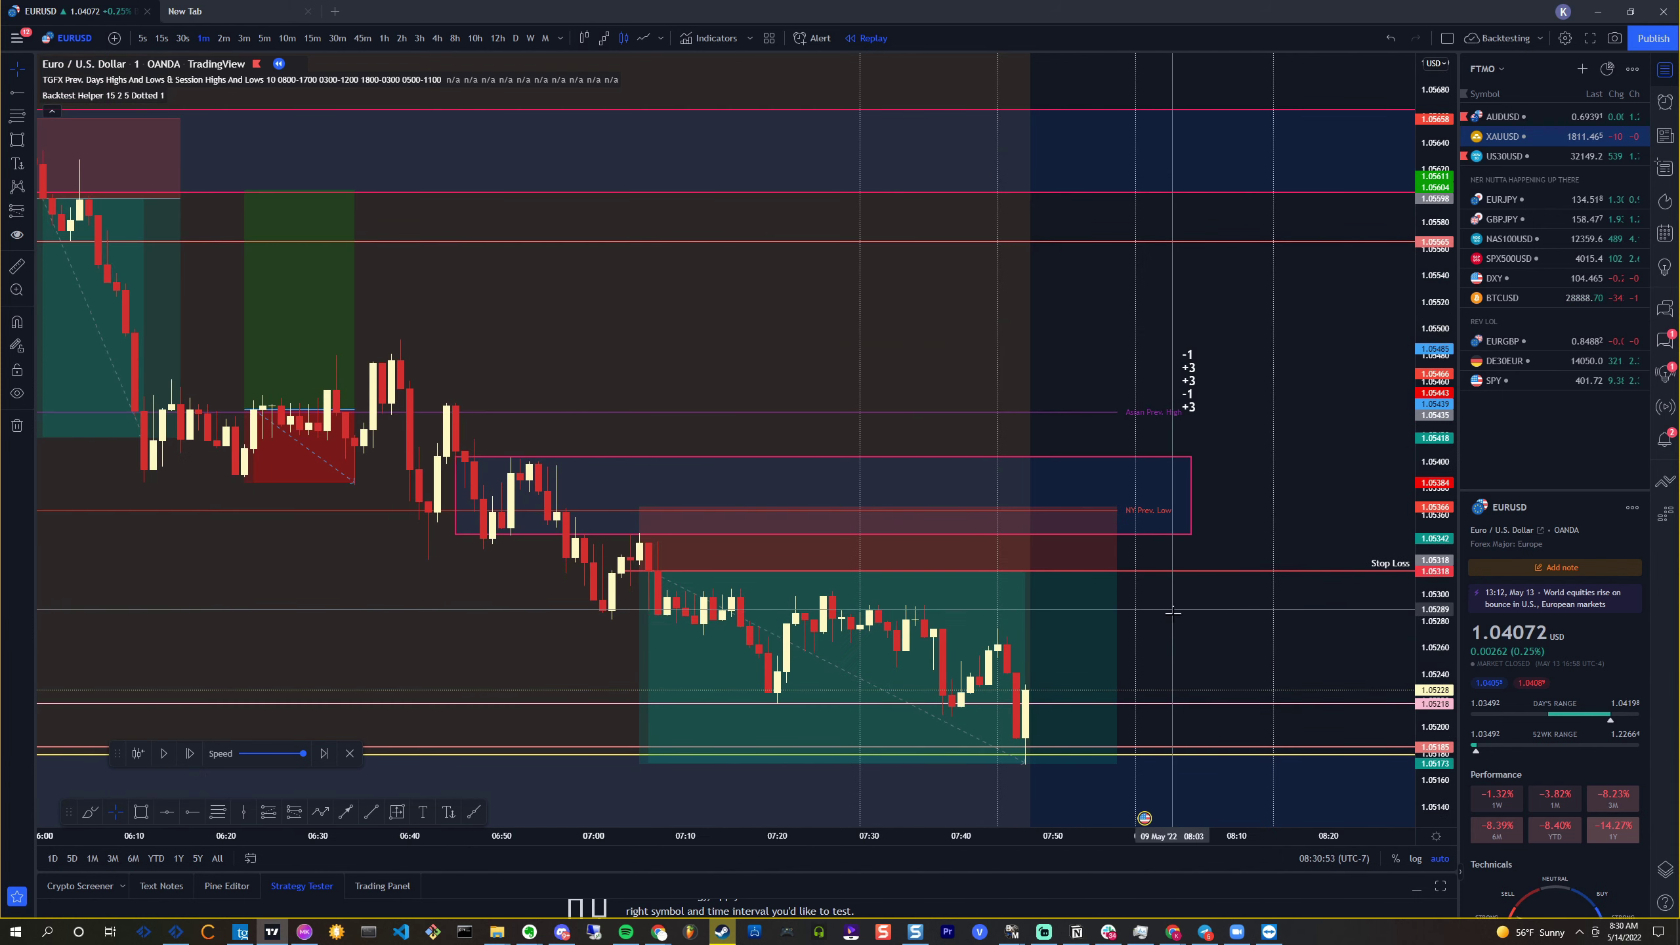
scroll(1112, 655, "up", 1)
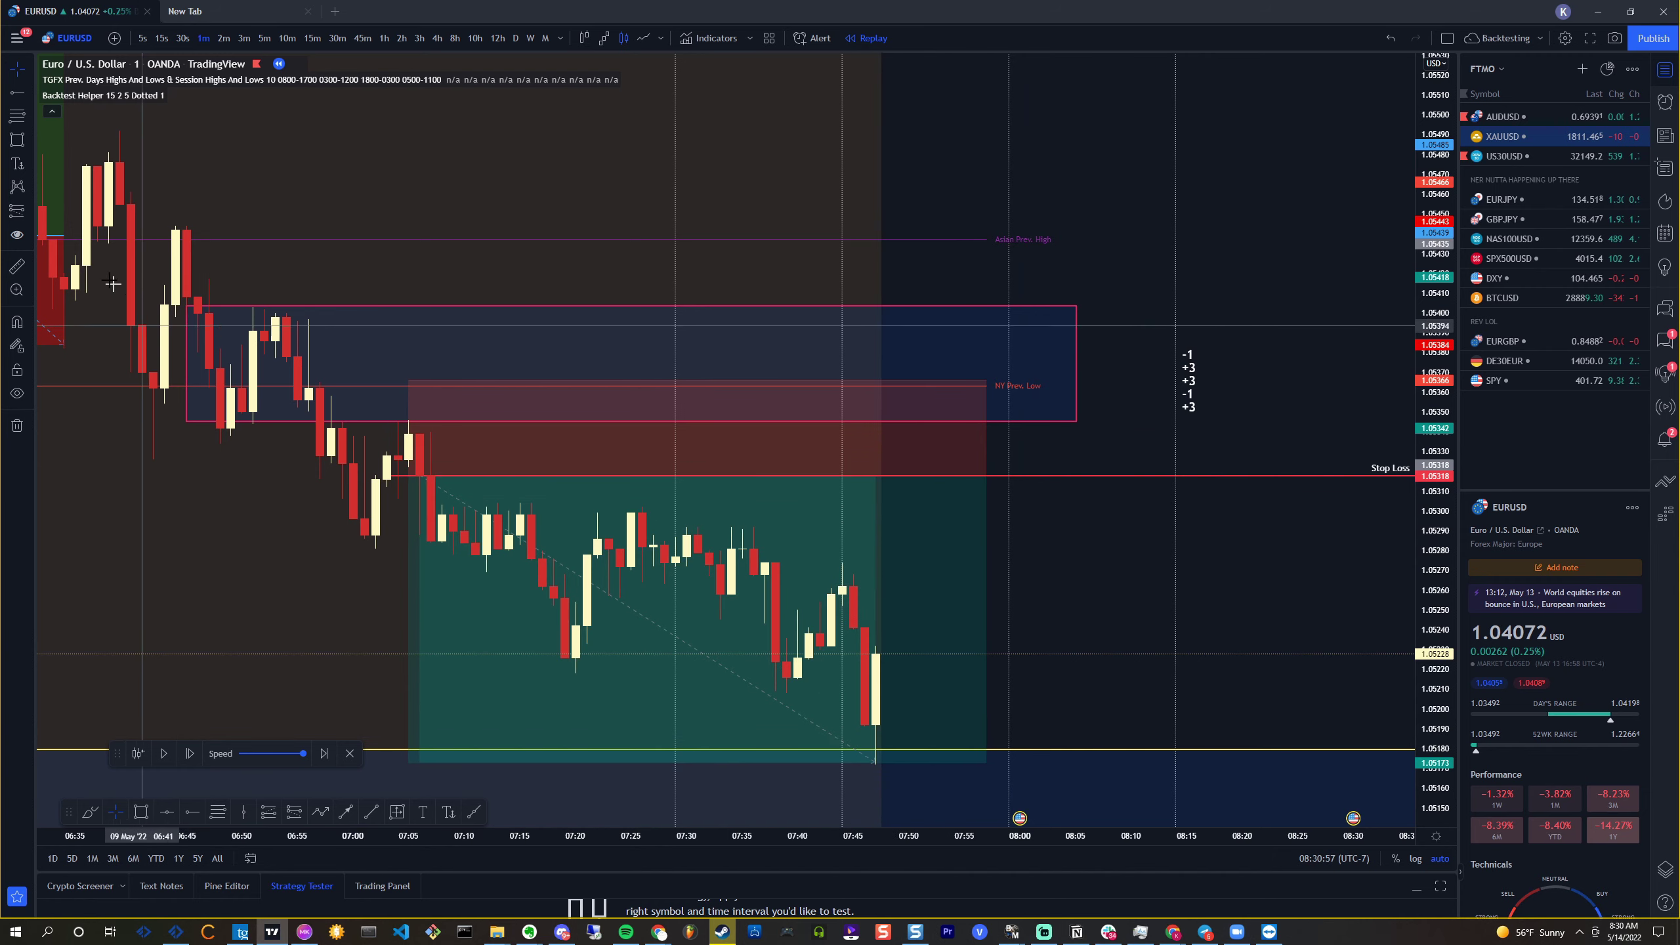
left_click(841, 669)
left_click_drag(574, 626, 528, 623)
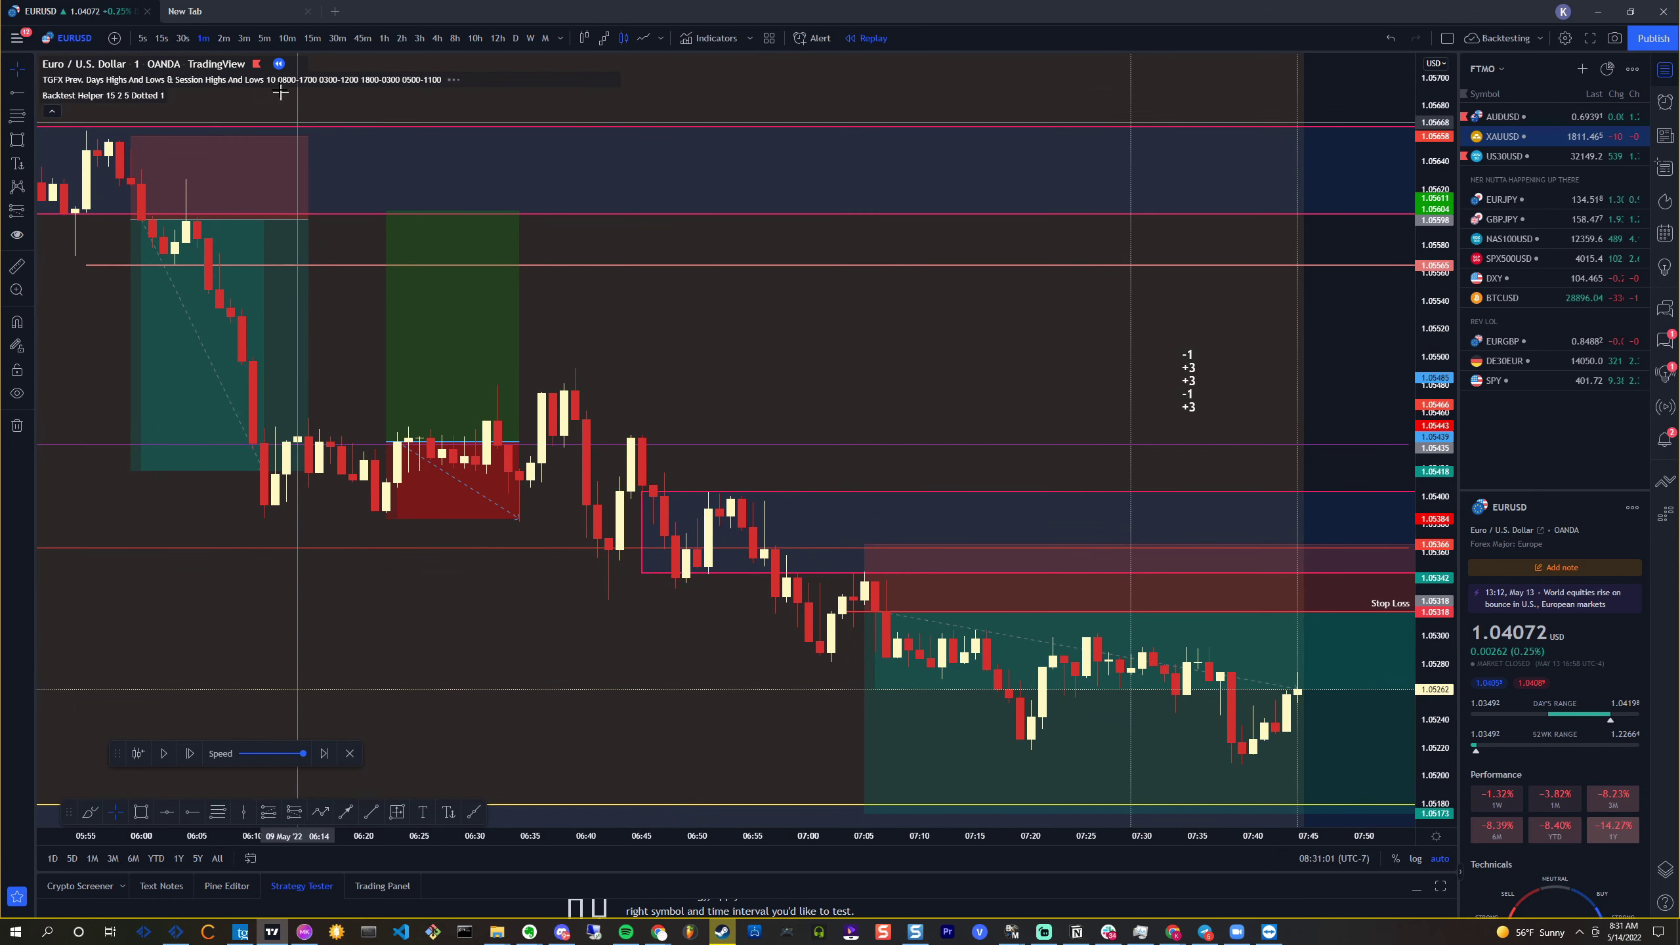
On the 5-minute chart, extend the lower pink zone back to 06:45 and down to 1.05323, and delete the Stop Loss ray
left_click(312, 38)
scroll(844, 628, "up", 1)
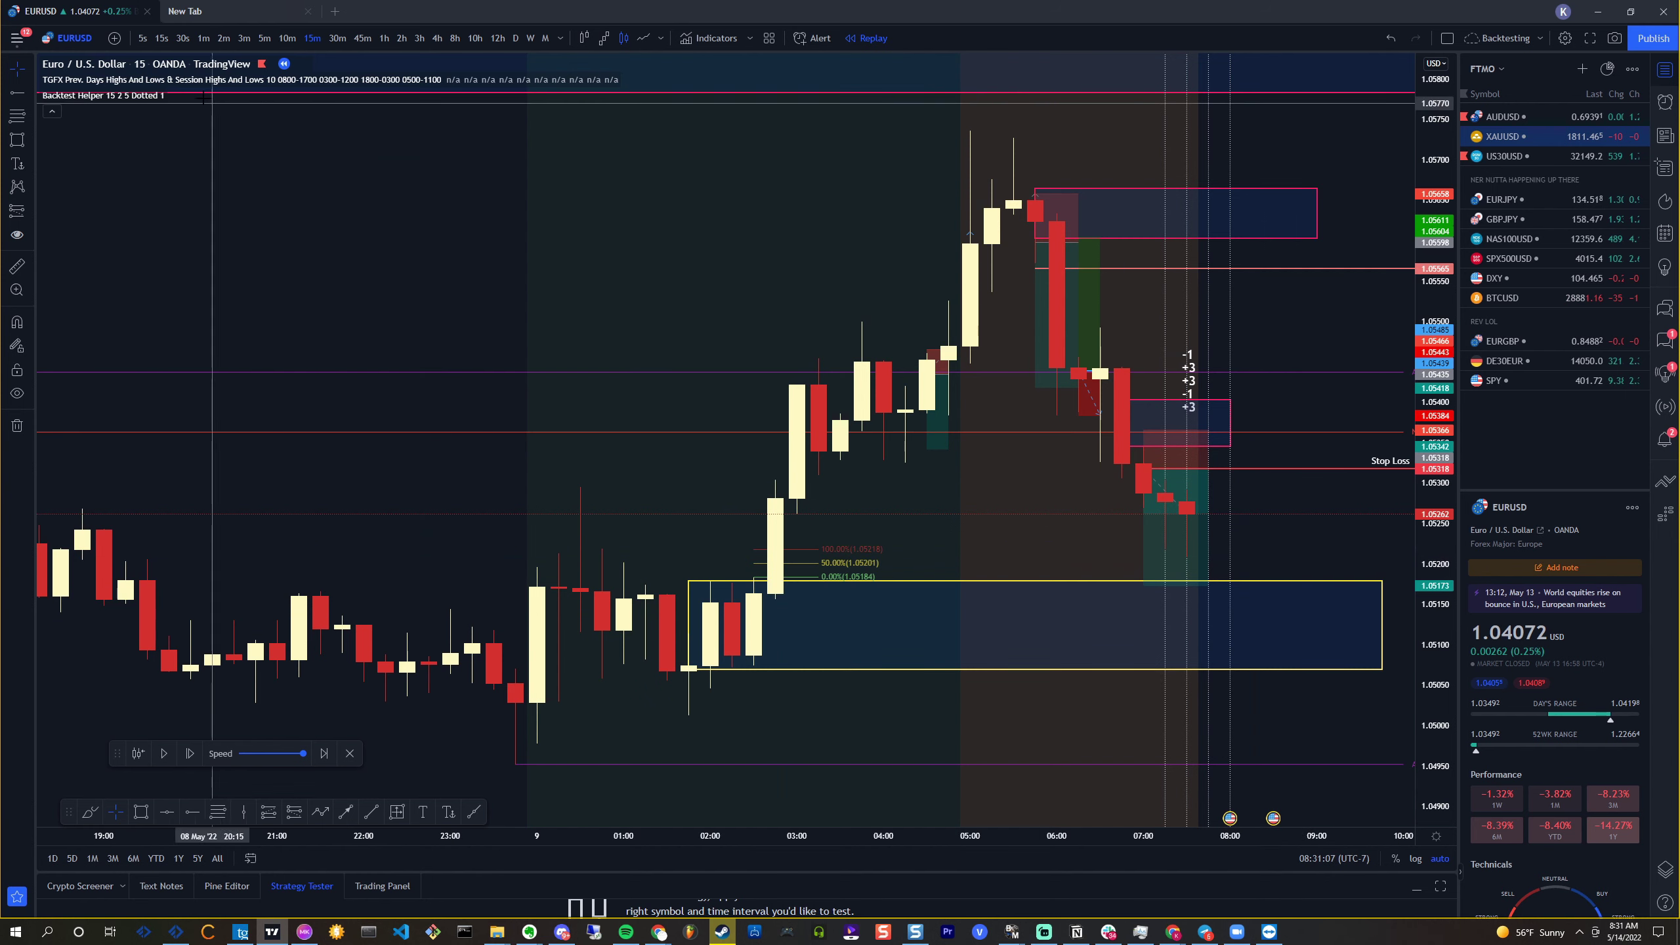
left_click(264, 38)
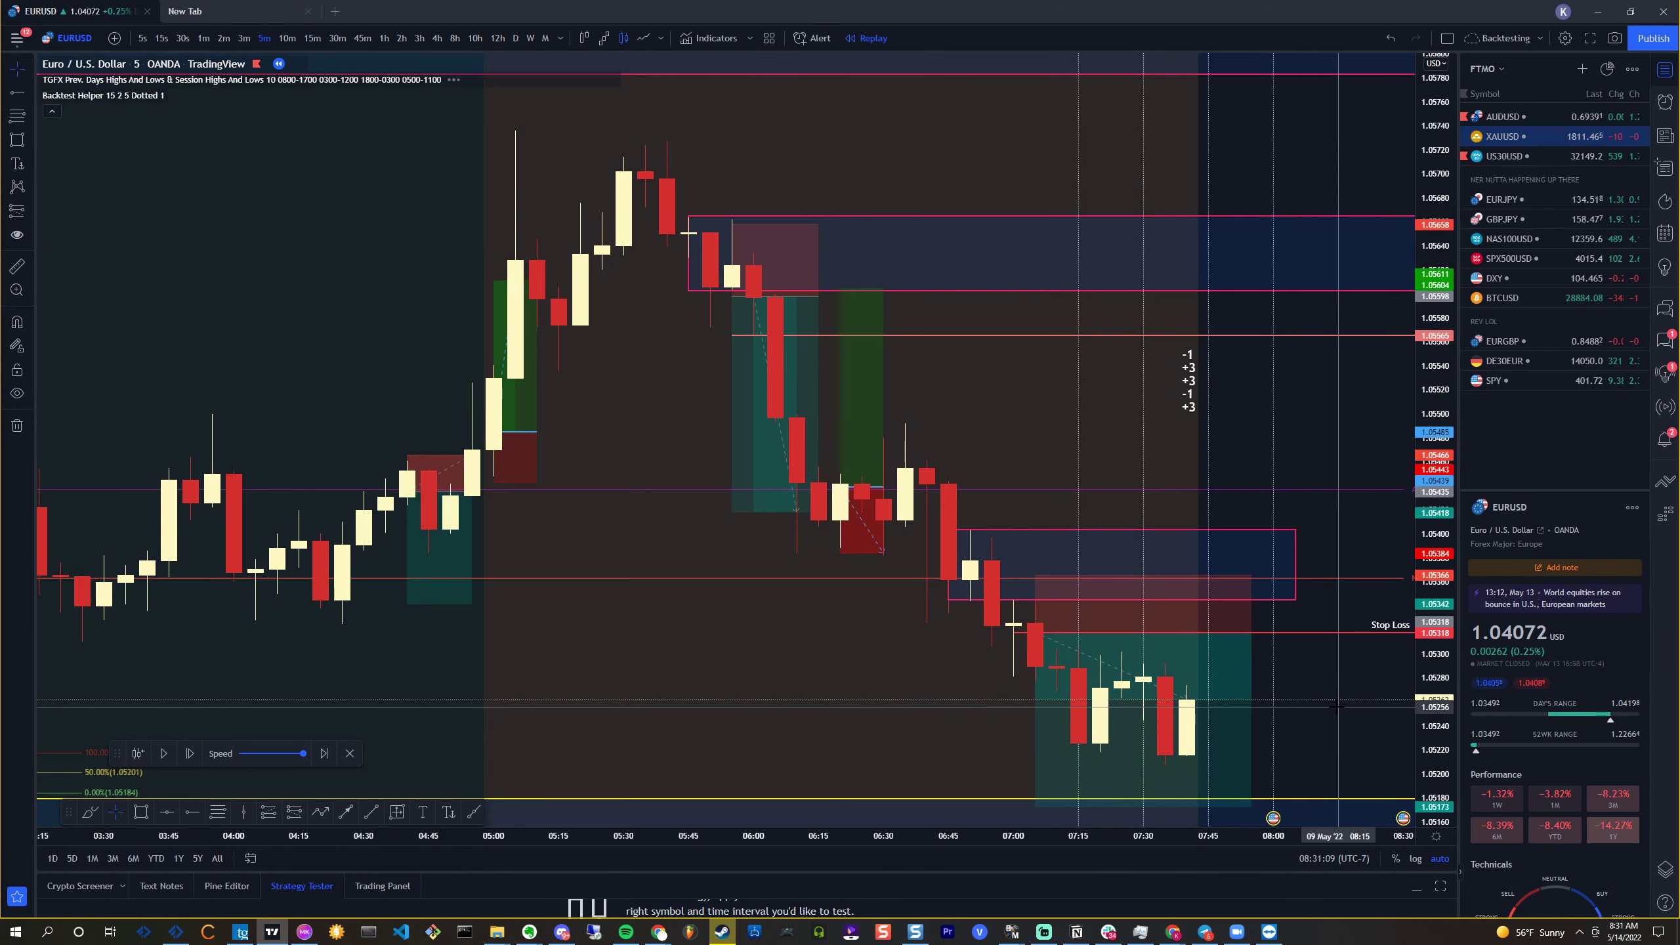
left_click_drag(1336, 706, 1085, 676)
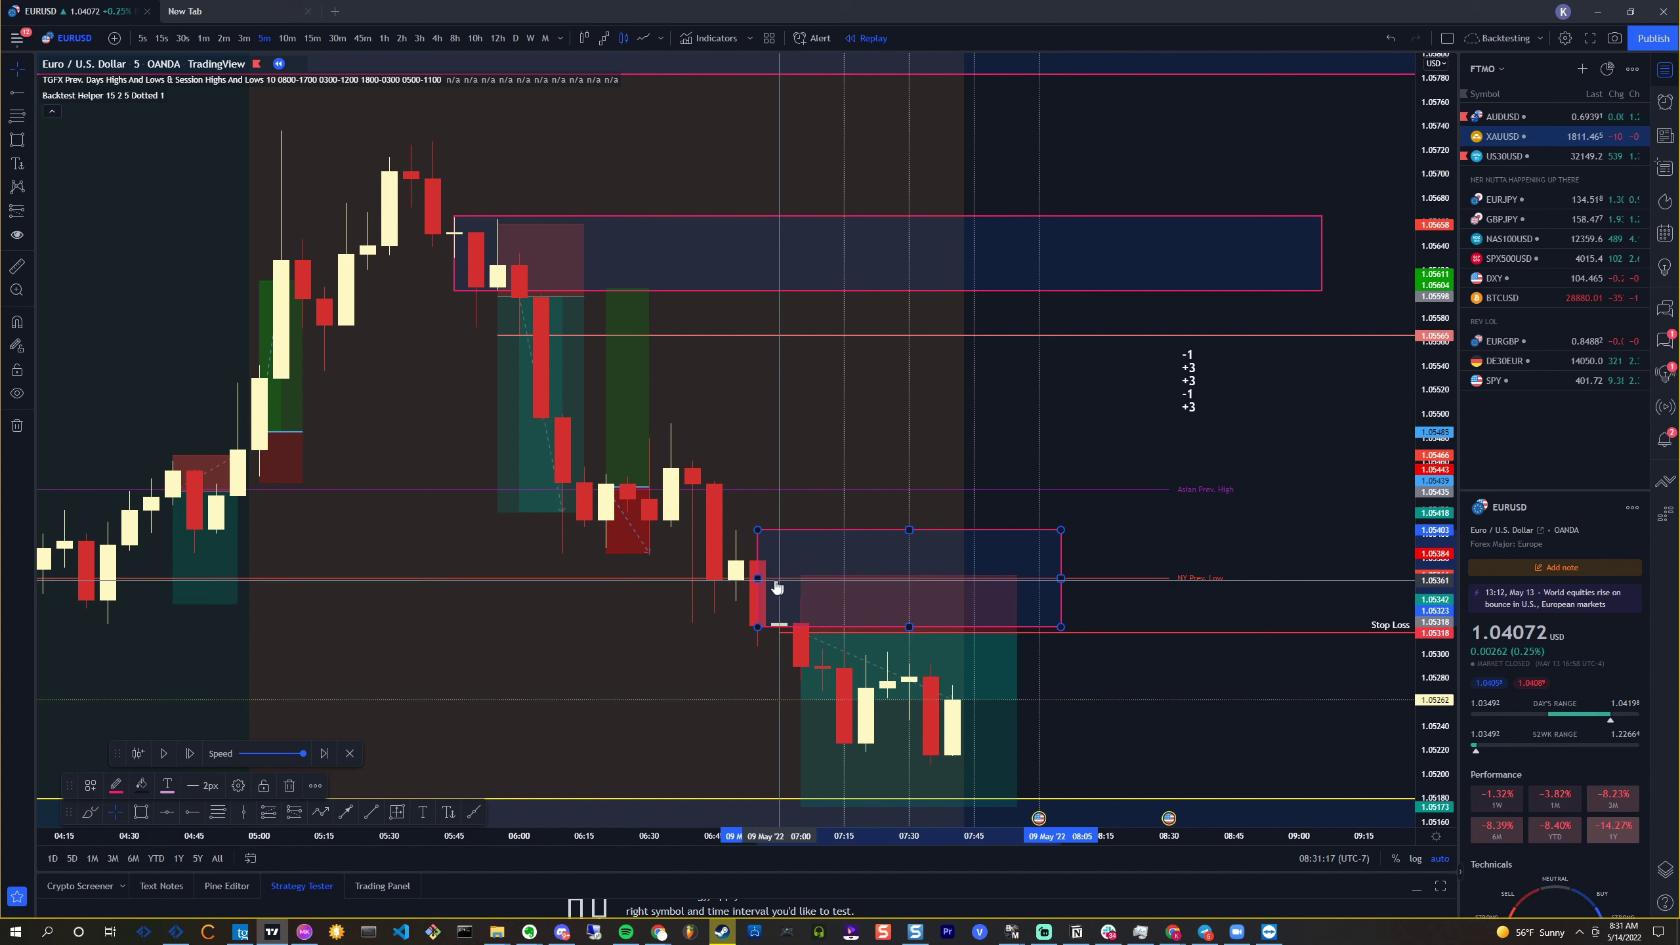
left_click_drag(757, 577, 714, 578)
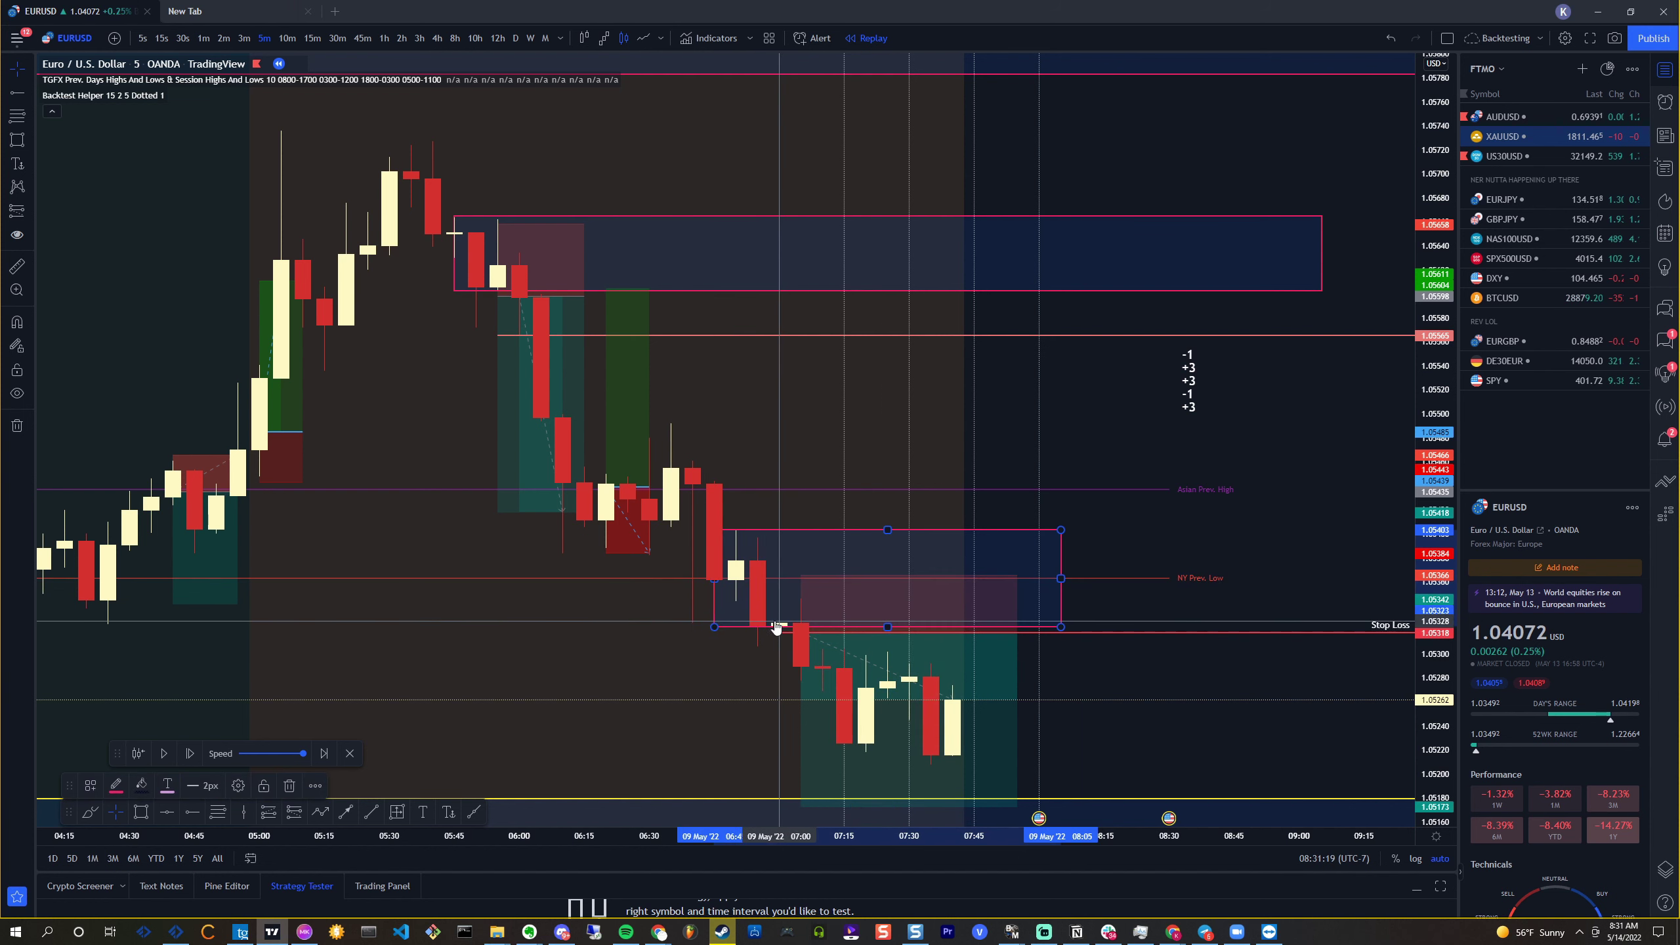
left_click(1103, 719)
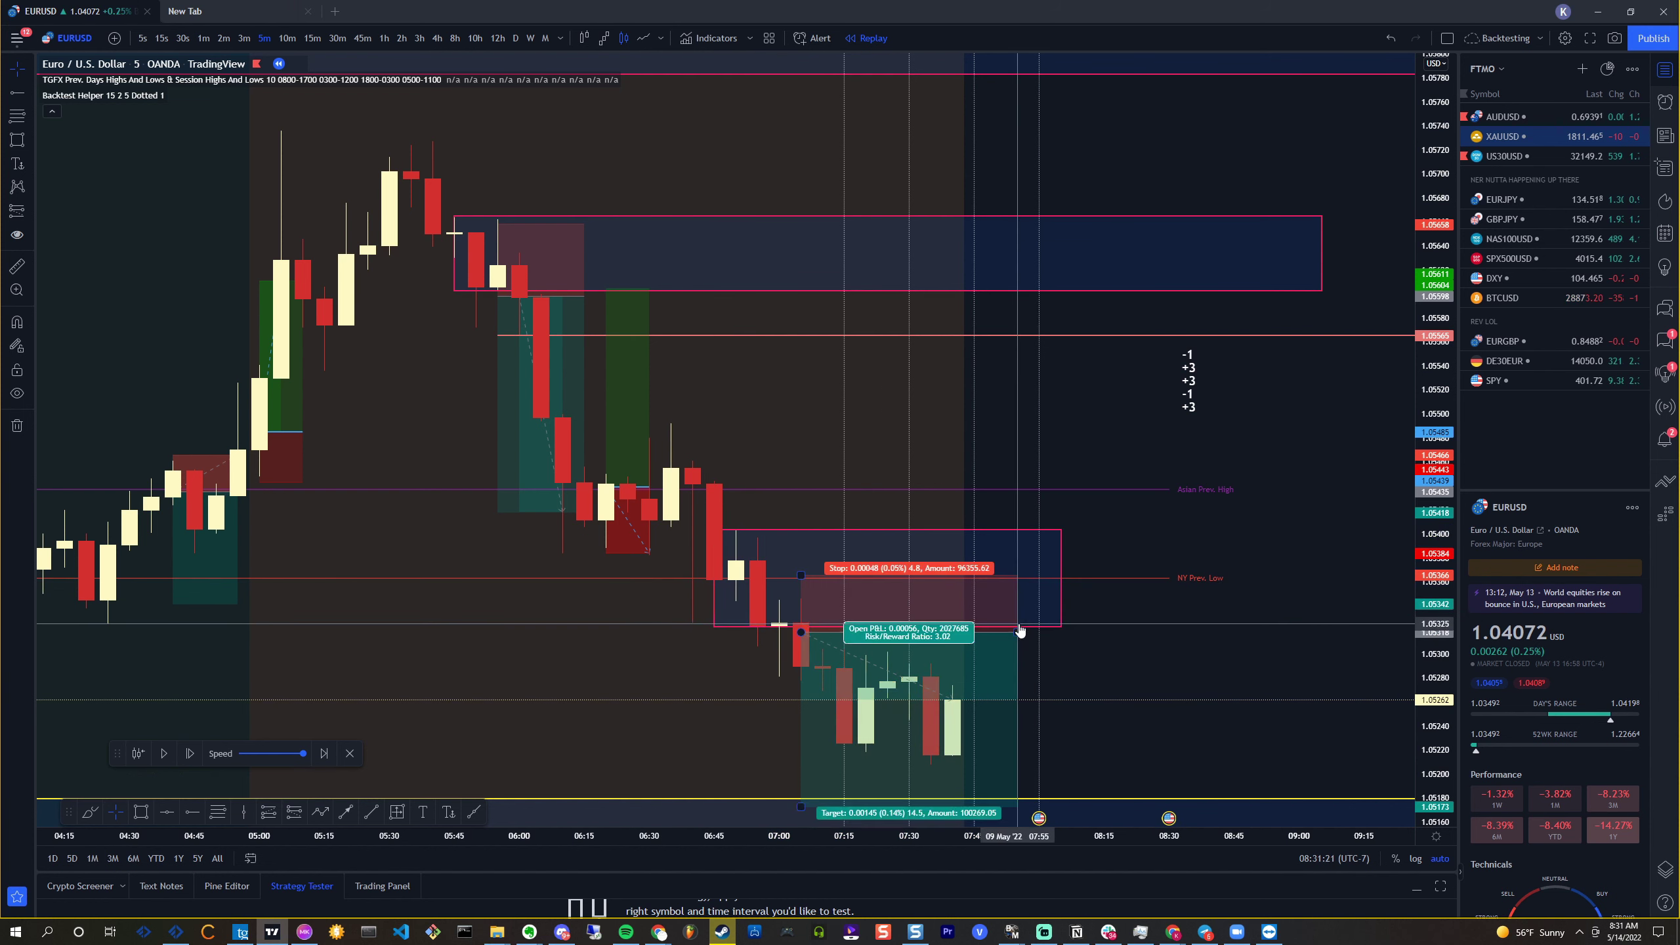
Advance the 1-minute replay to 07:50 and shorten the short position to end at the 07:47 candle
scroll(1066, 684, "up", 2)
left_click(203, 38)
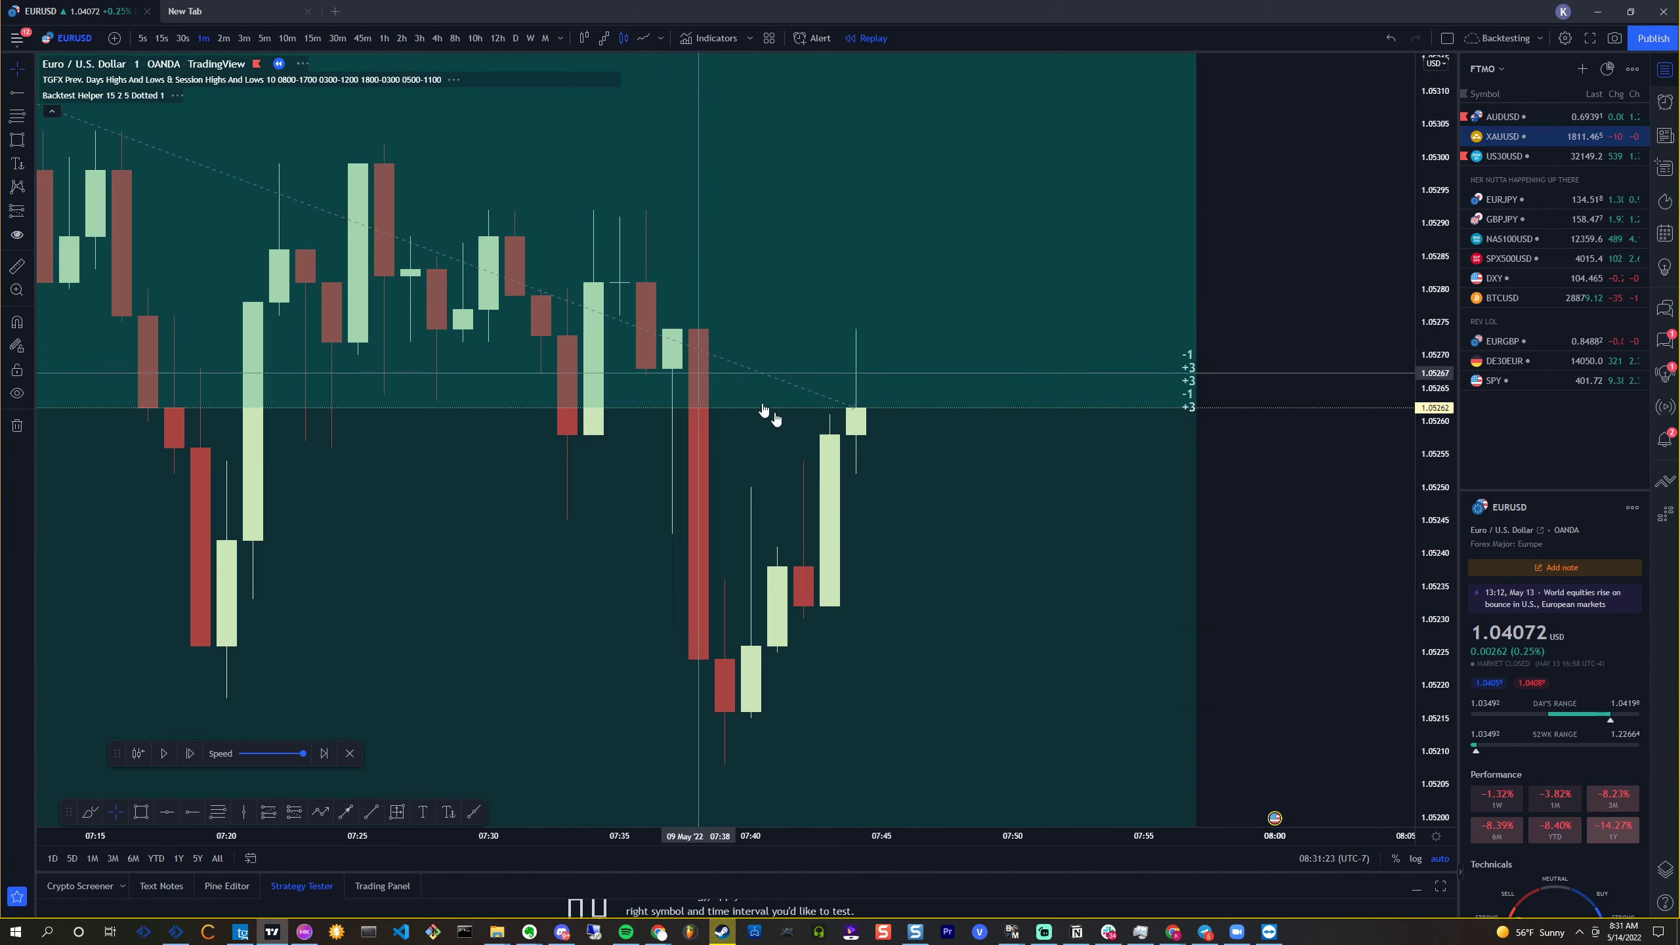
scroll(1171, 570, "down", 3)
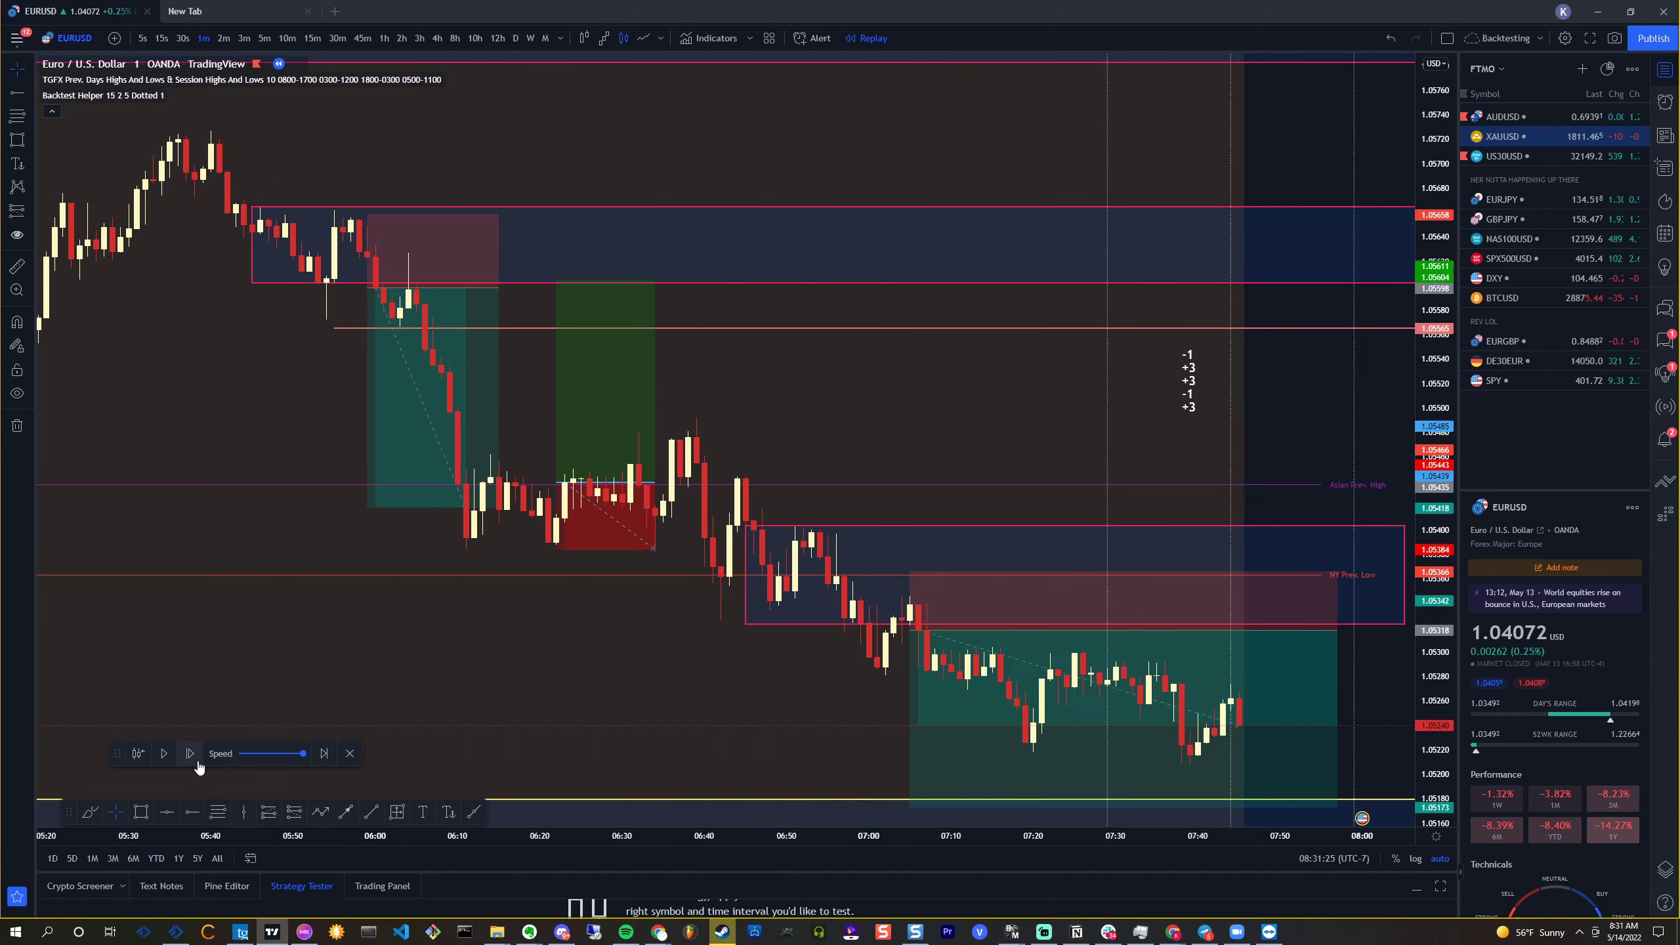
scroll(1099, 703, "up", 2)
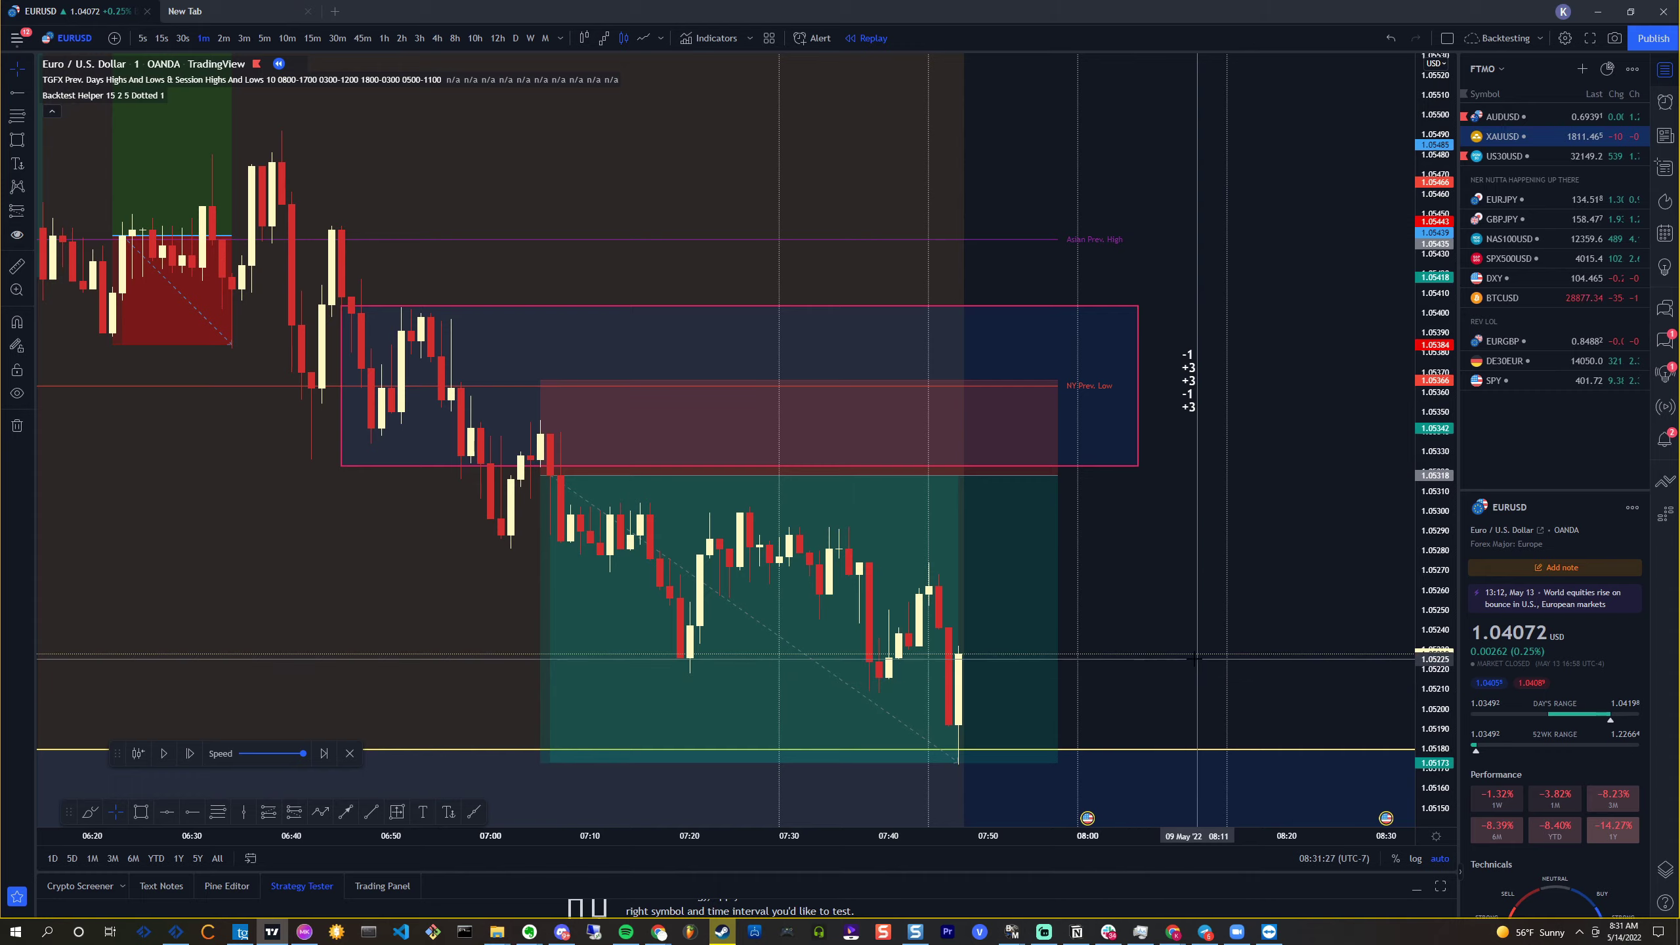
left_click_drag(1224, 655, 907, 616)
scroll(993, 608, "down", 1)
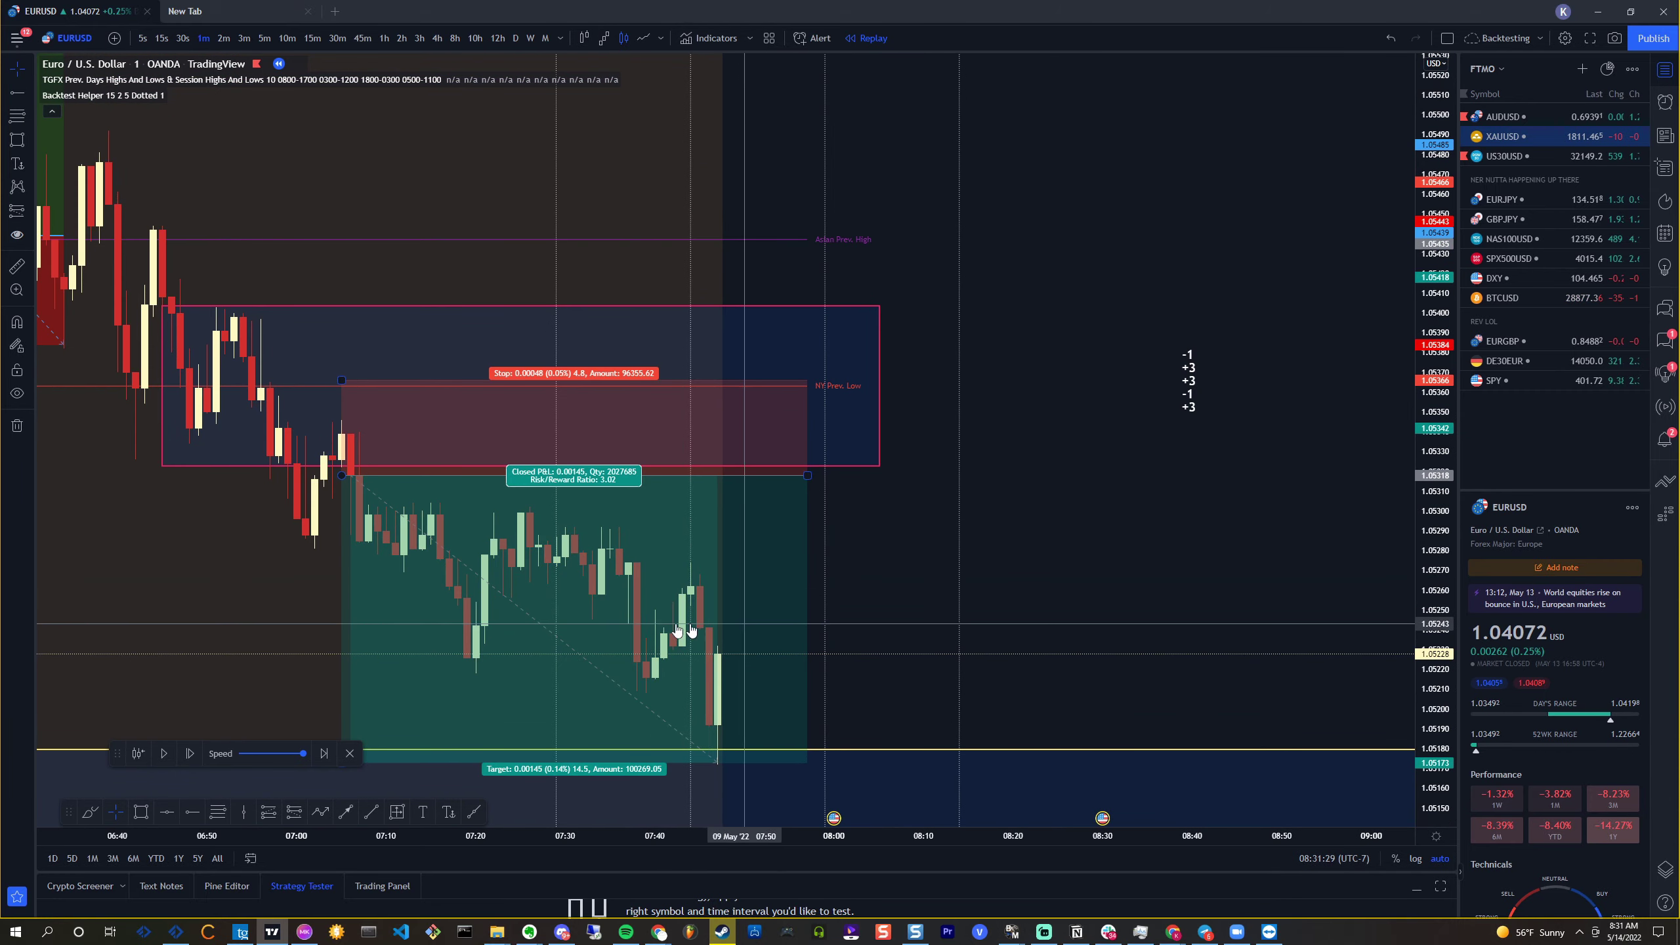
left_click(191, 755)
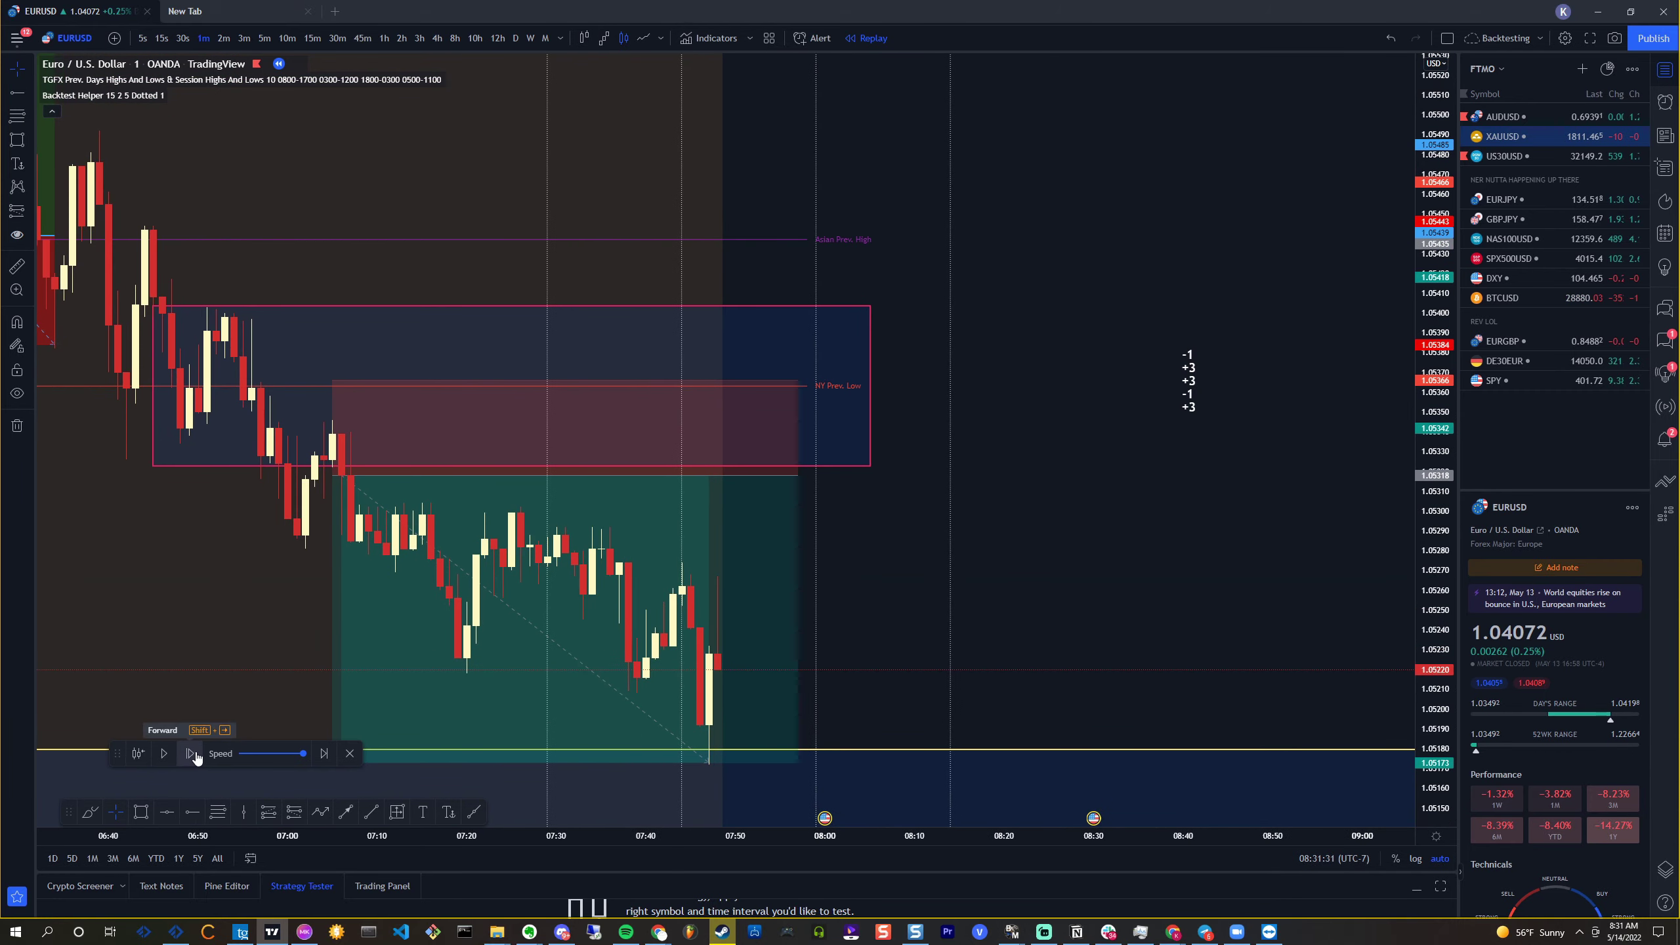
left_click(191, 755)
left_click(190, 755)
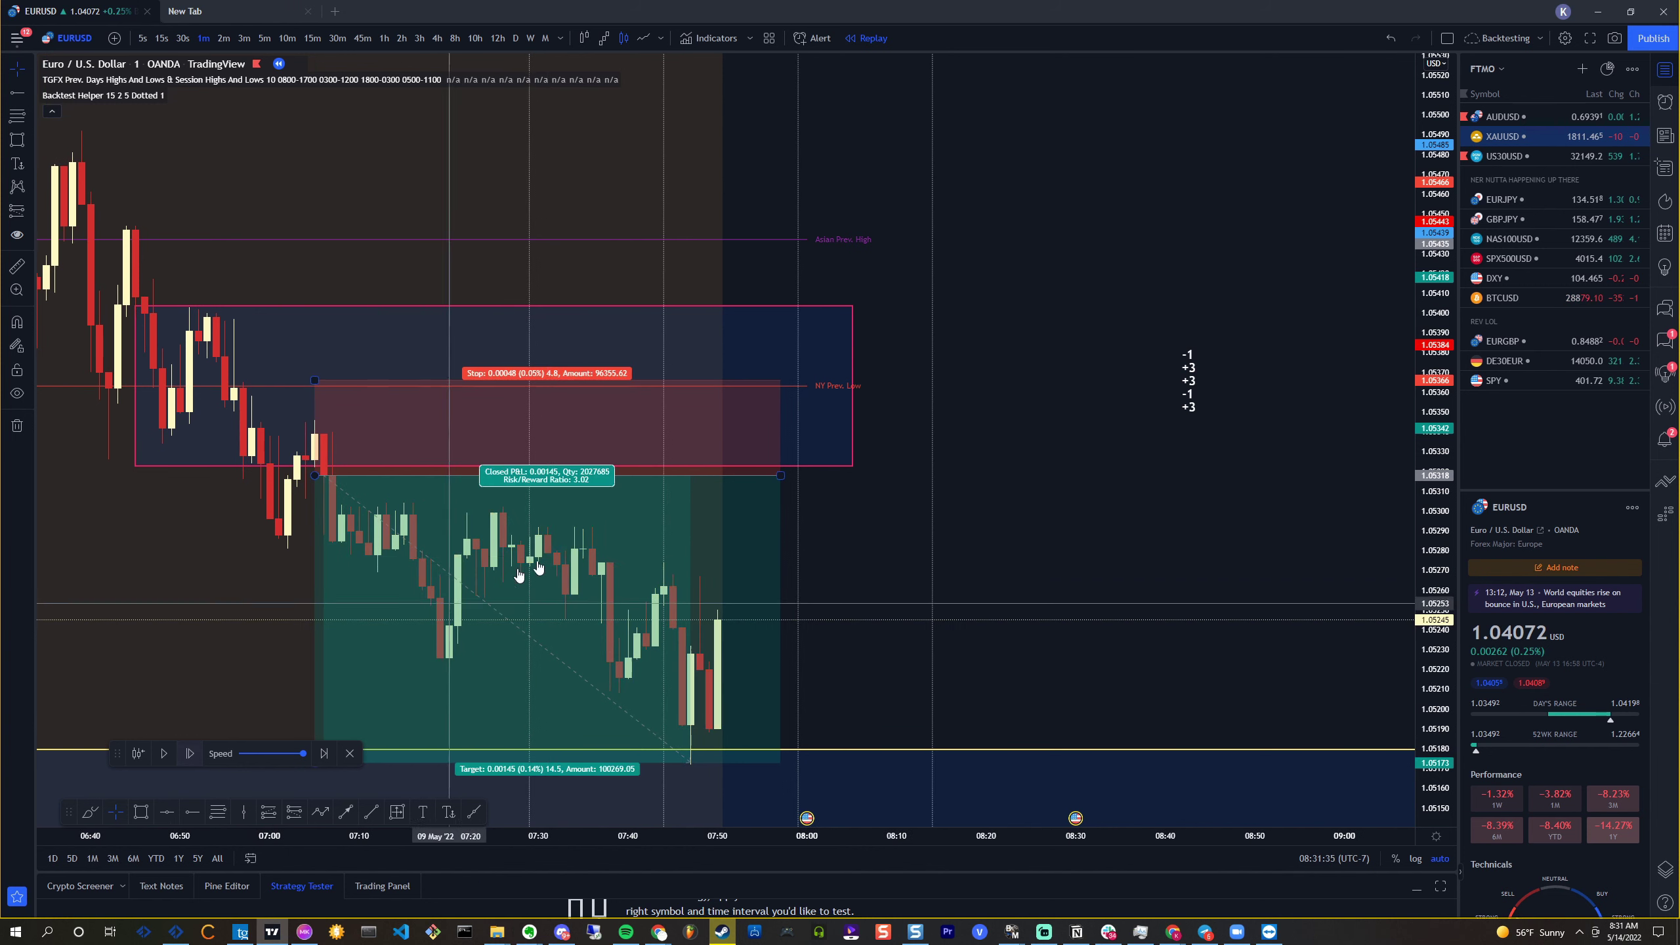
left_click_drag(778, 477, 692, 470)
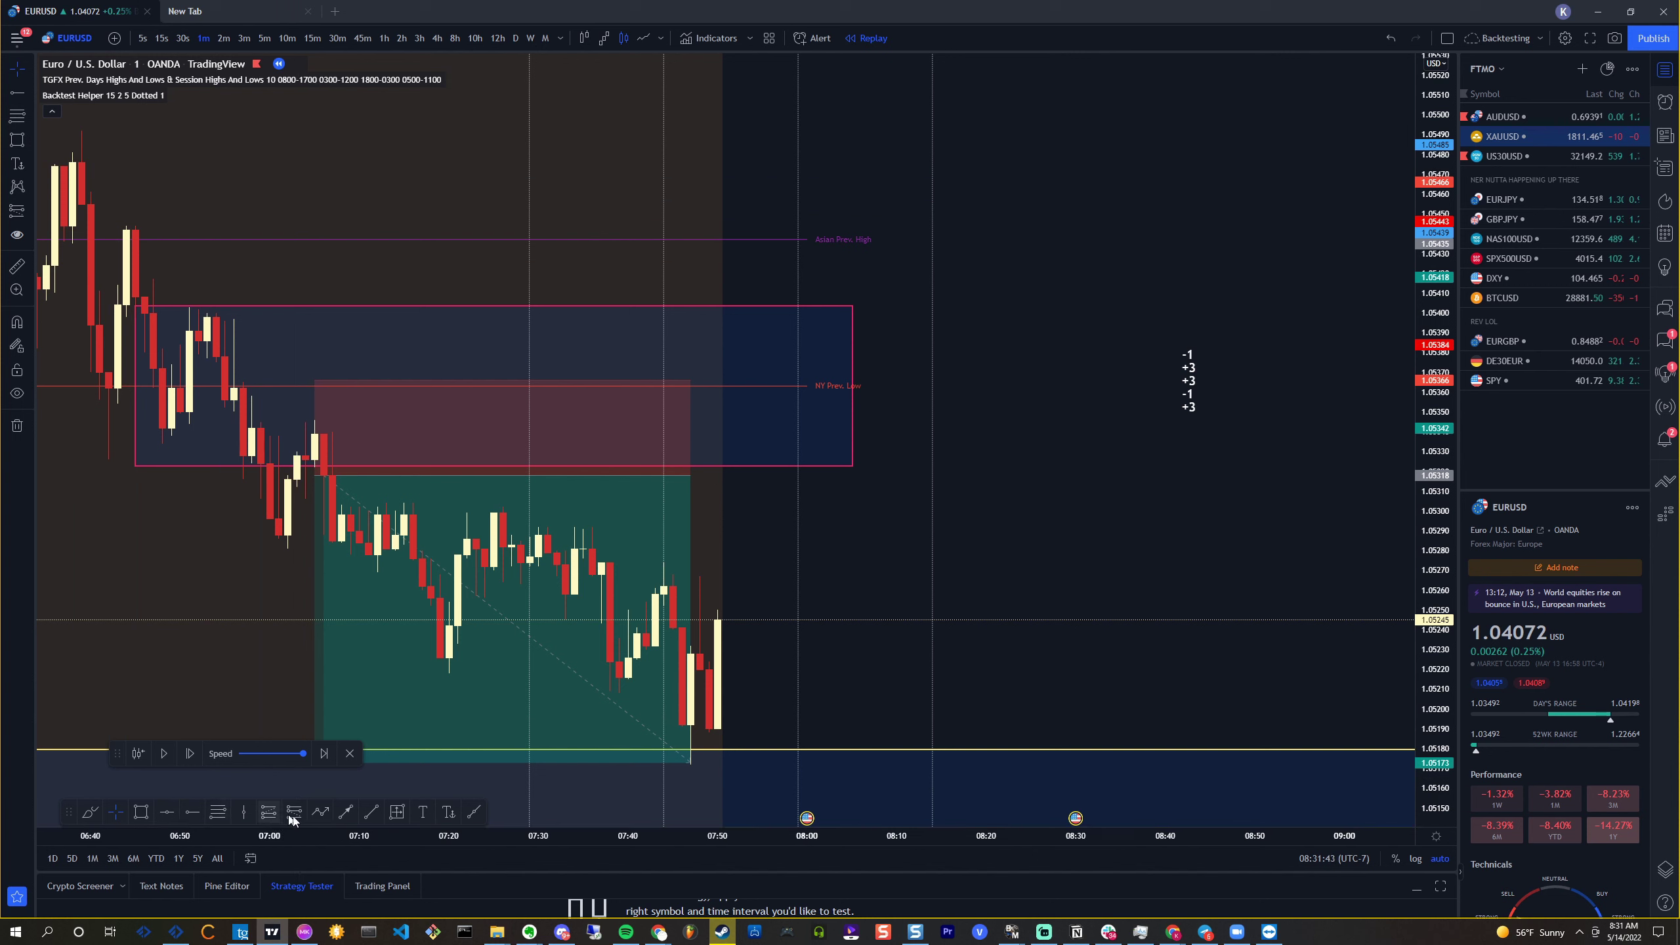
Try out horizontal trend lines at 1.05273 and 1.05267 extending past the latest candles, and delete them
left_click(371, 812)
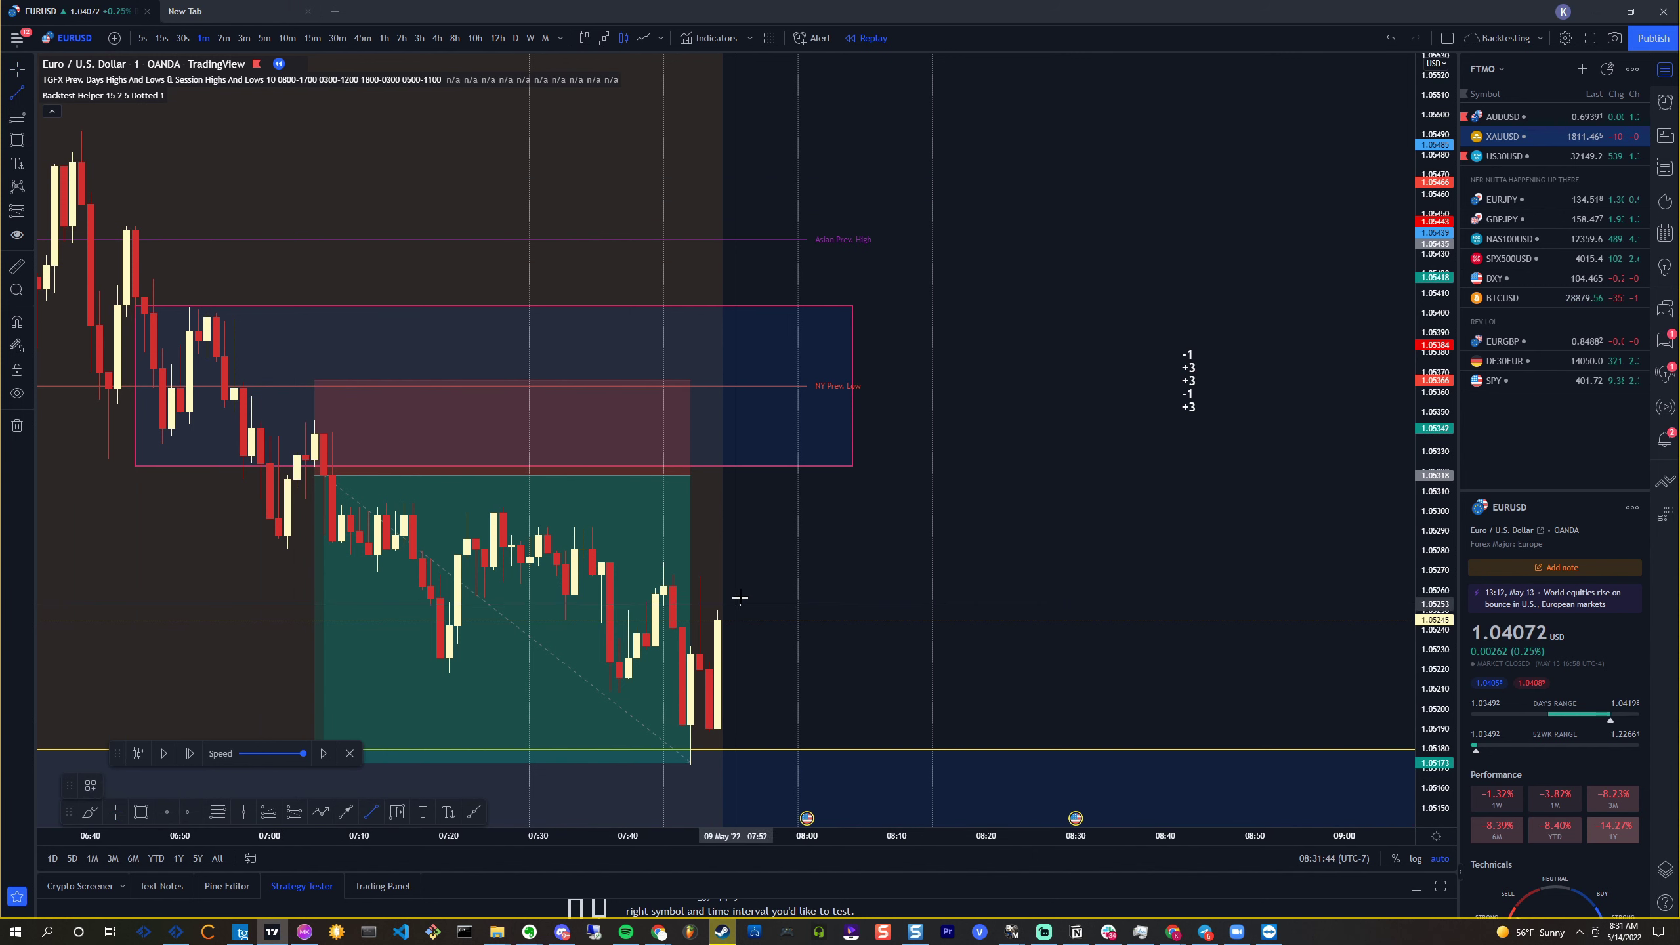
left_click(647, 564)
left_click(1041, 564)
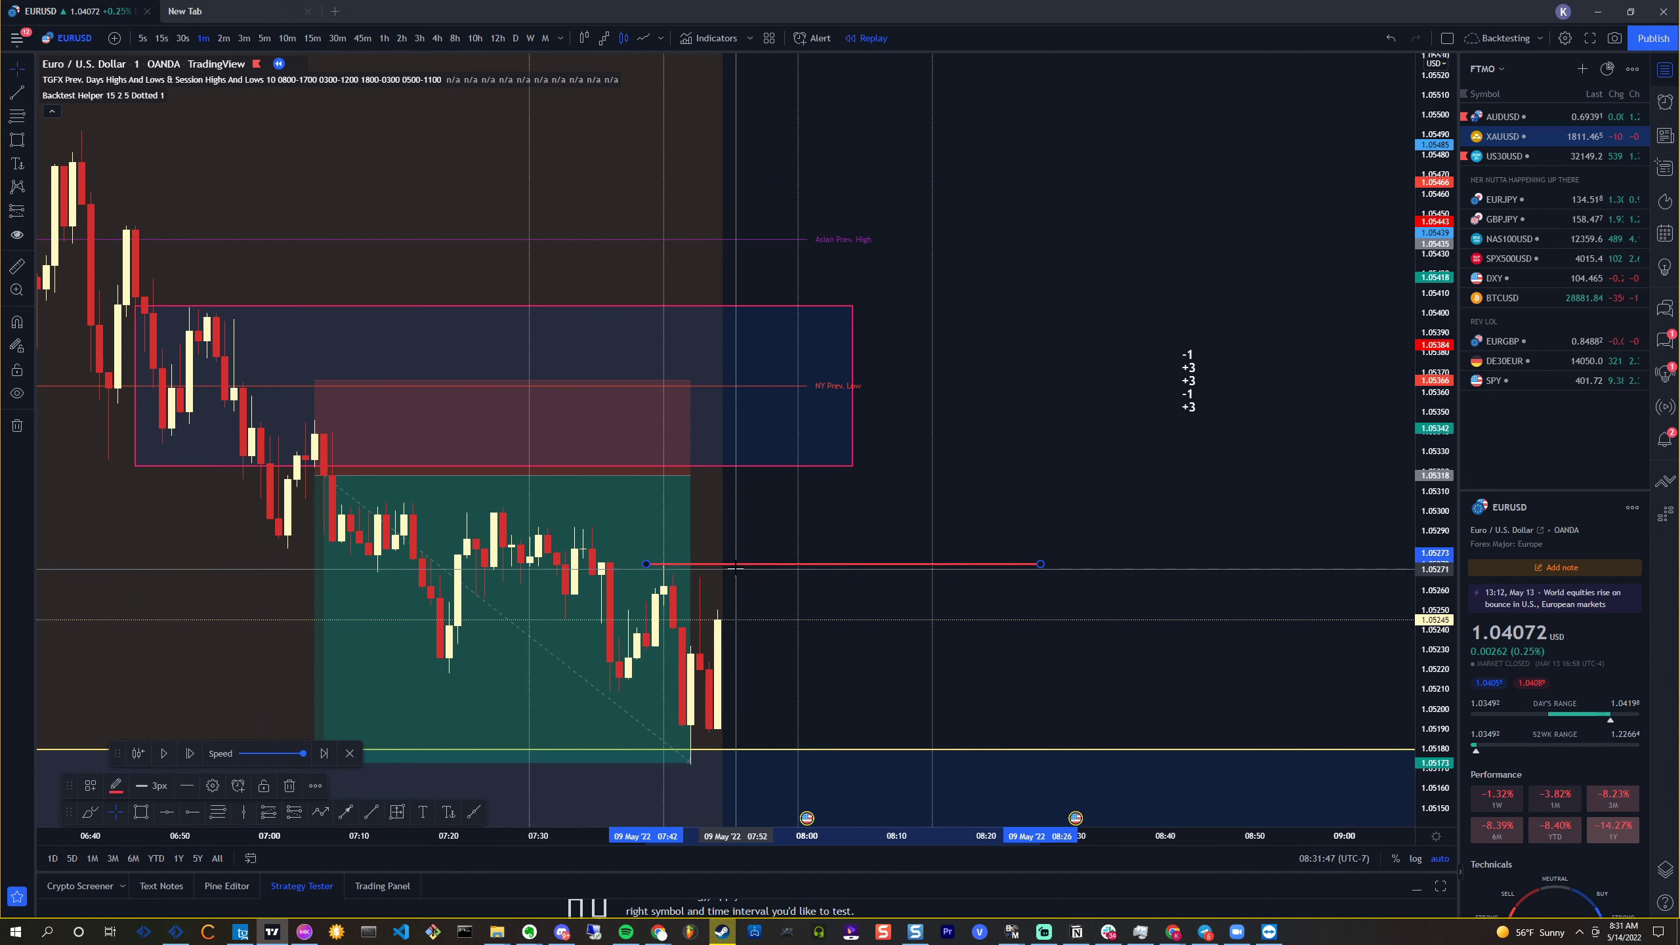
left_click_drag(737, 570, 780, 583)
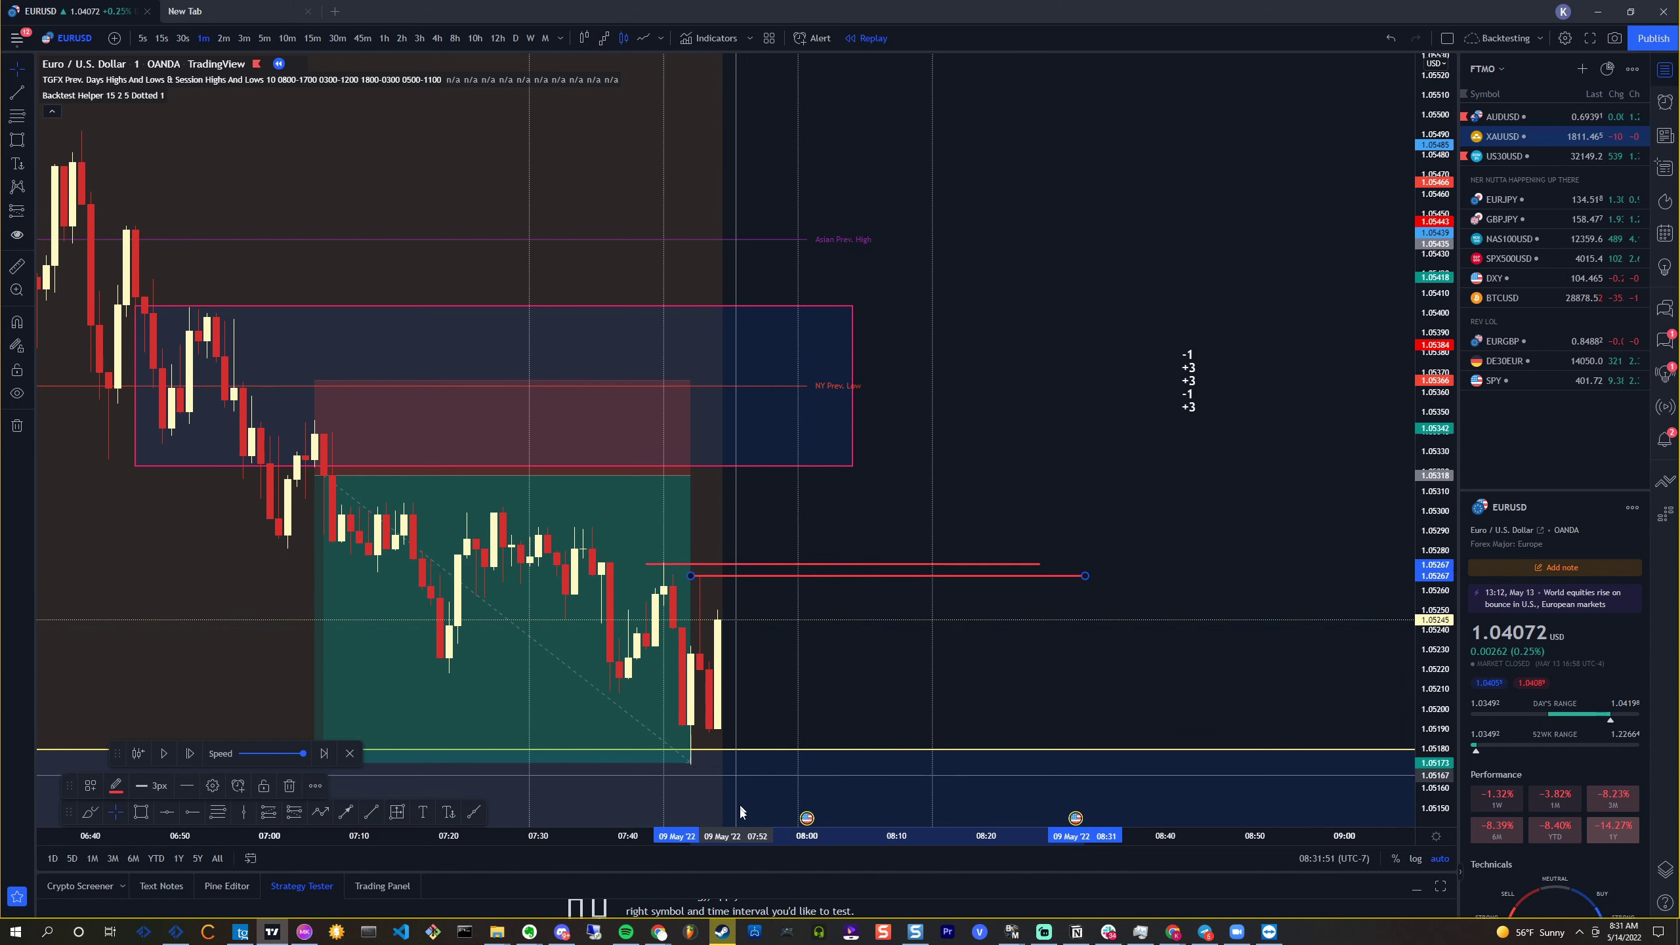
key("Delete")
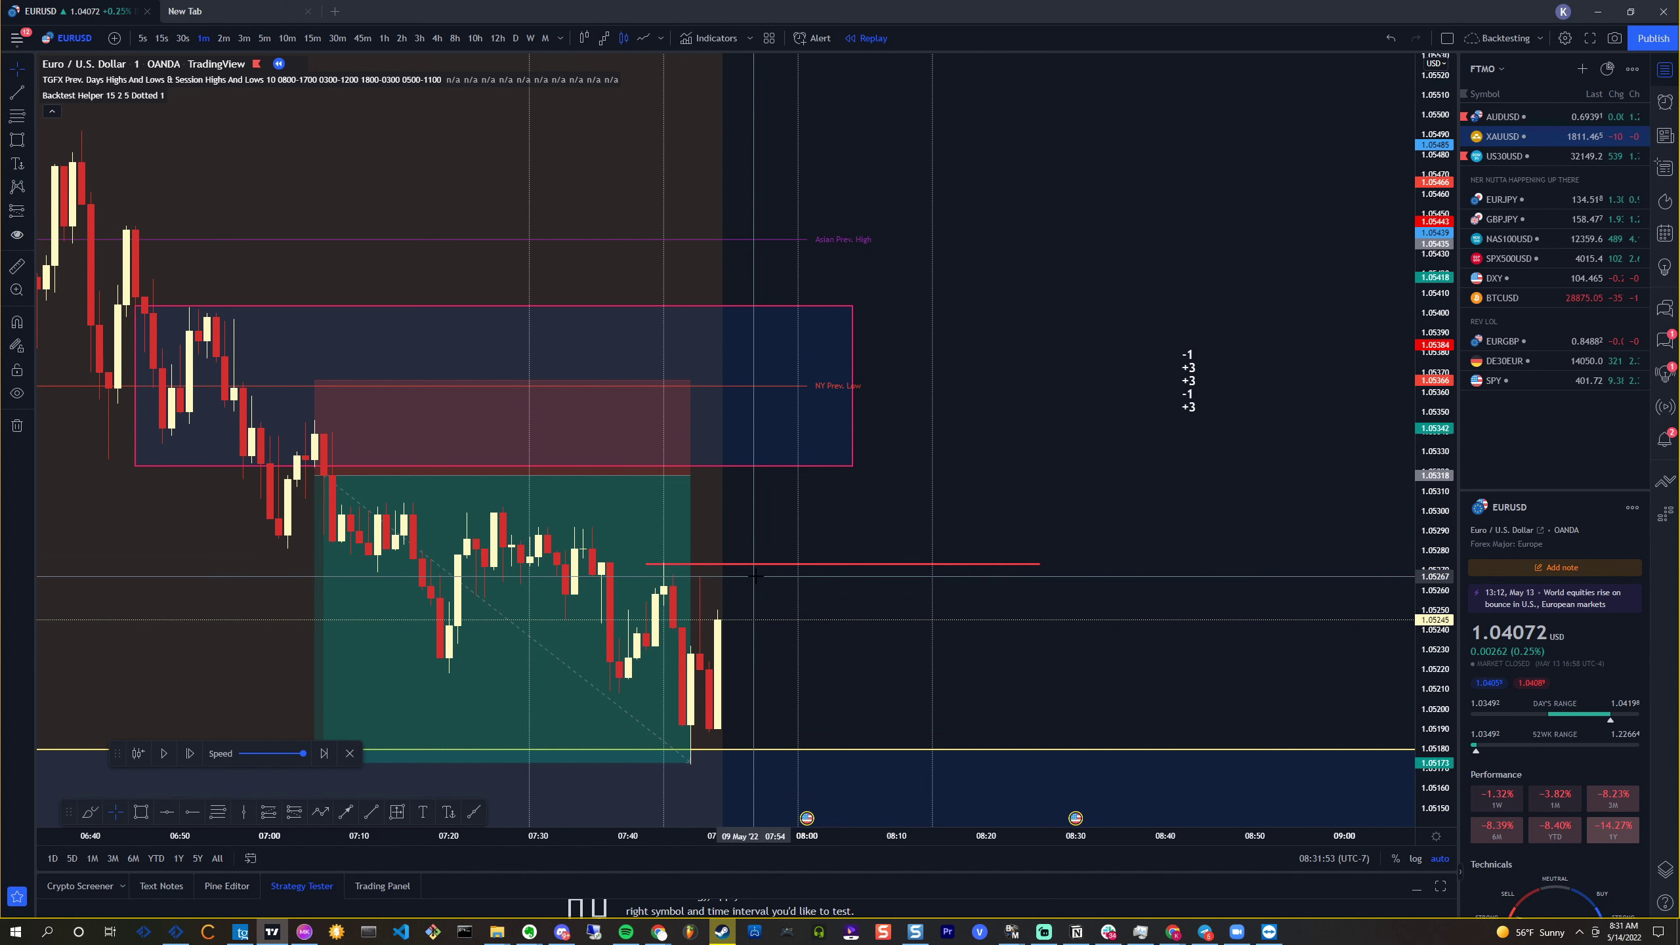
Advance the 1-minute replay five candles to 07:55
left_click(189, 753)
left_click(188, 754)
left_click(189, 754)
left_click(188, 753)
left_click(186, 755)
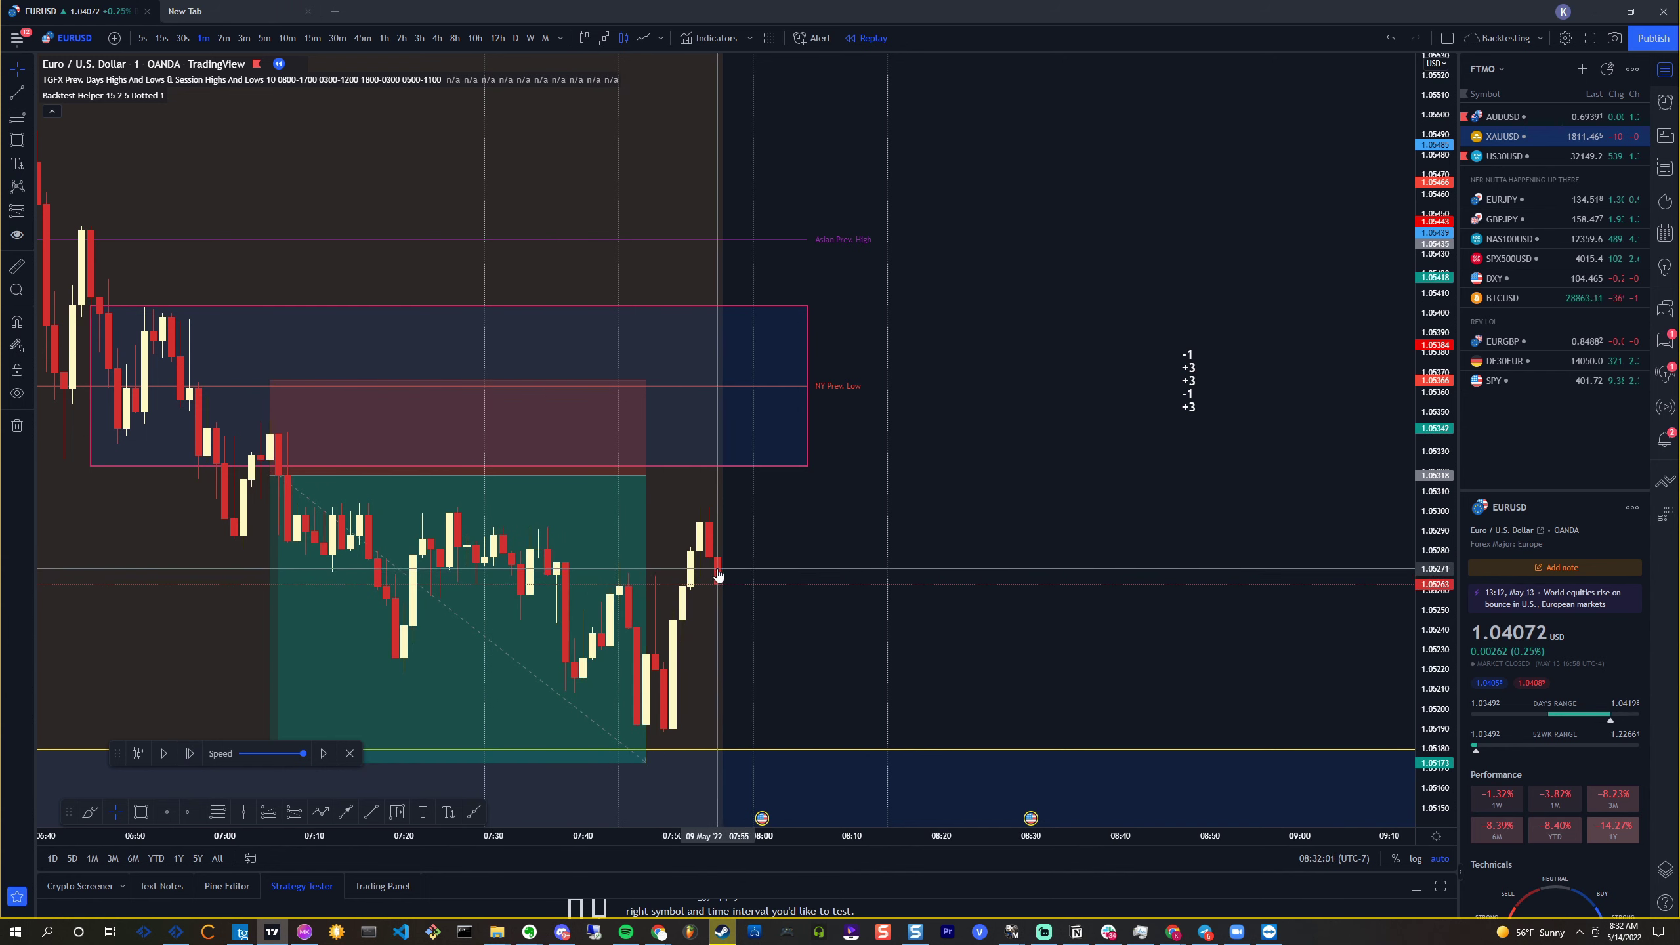
Examine the 5-minute chart for how price is moving between the yellow zone and the lower pink zone
left_click(737, 646)
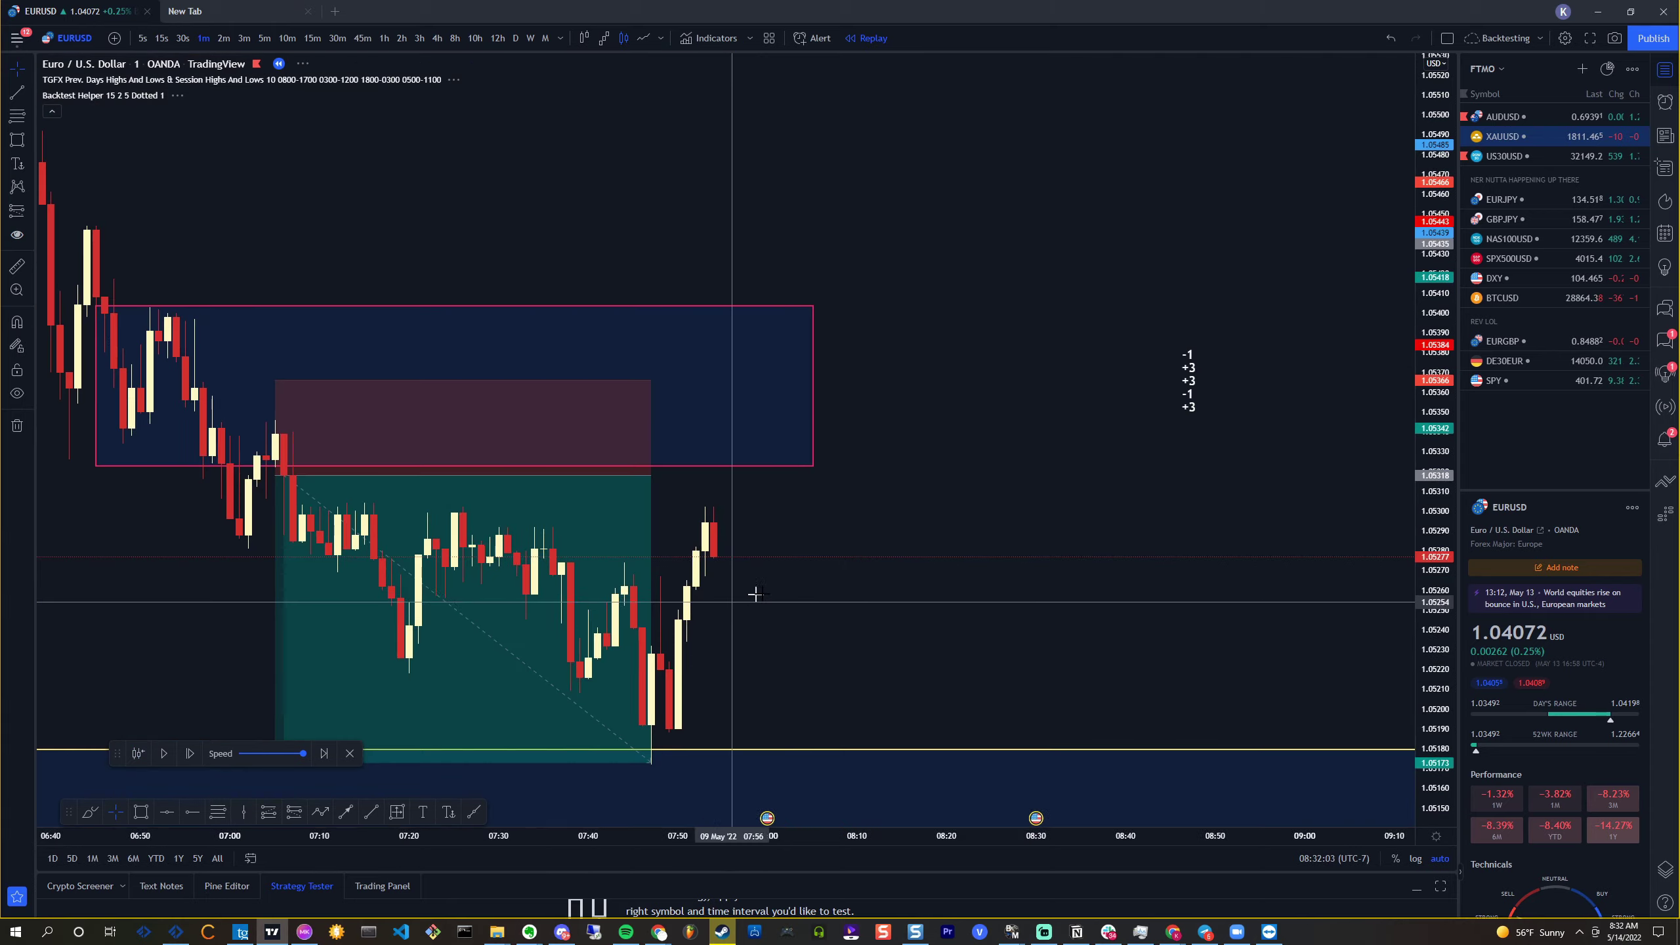
left_click_drag(739, 600, 1181, 576)
left_click_drag(530, 627, 319, 615)
left_click(264, 38)
scroll(809, 592, "up", 2)
left_click_drag(482, 616, 853, 652)
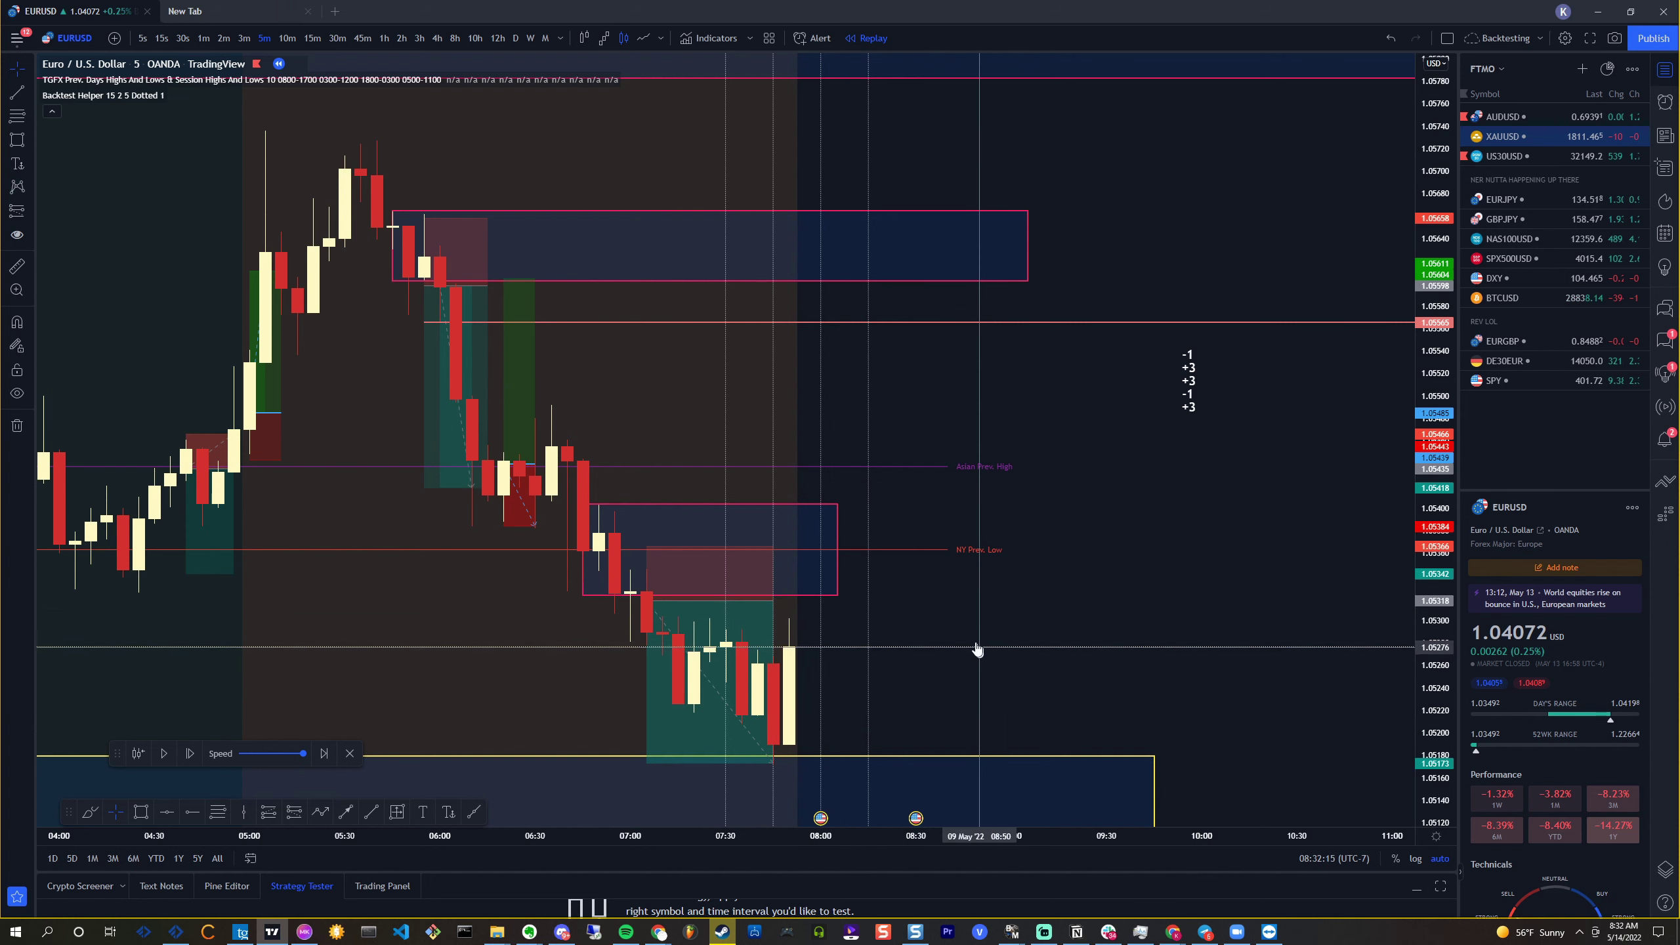
scroll(832, 498, "down", 3)
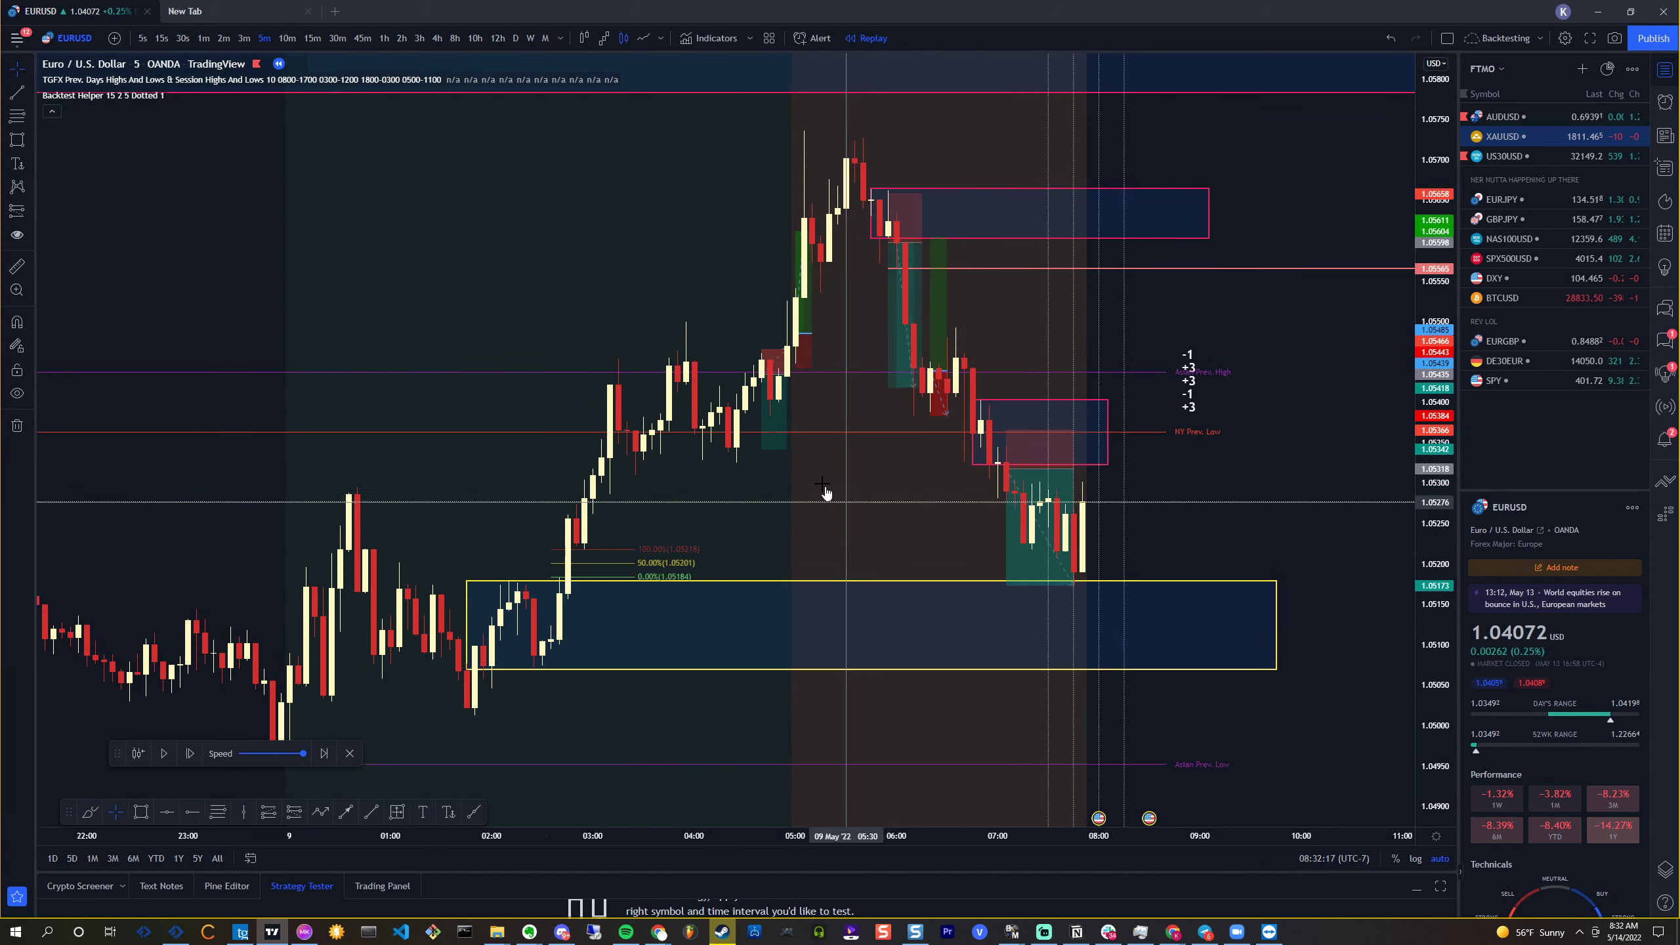
scroll(832, 499, "down", 1)
scroll(799, 458, "up", 2)
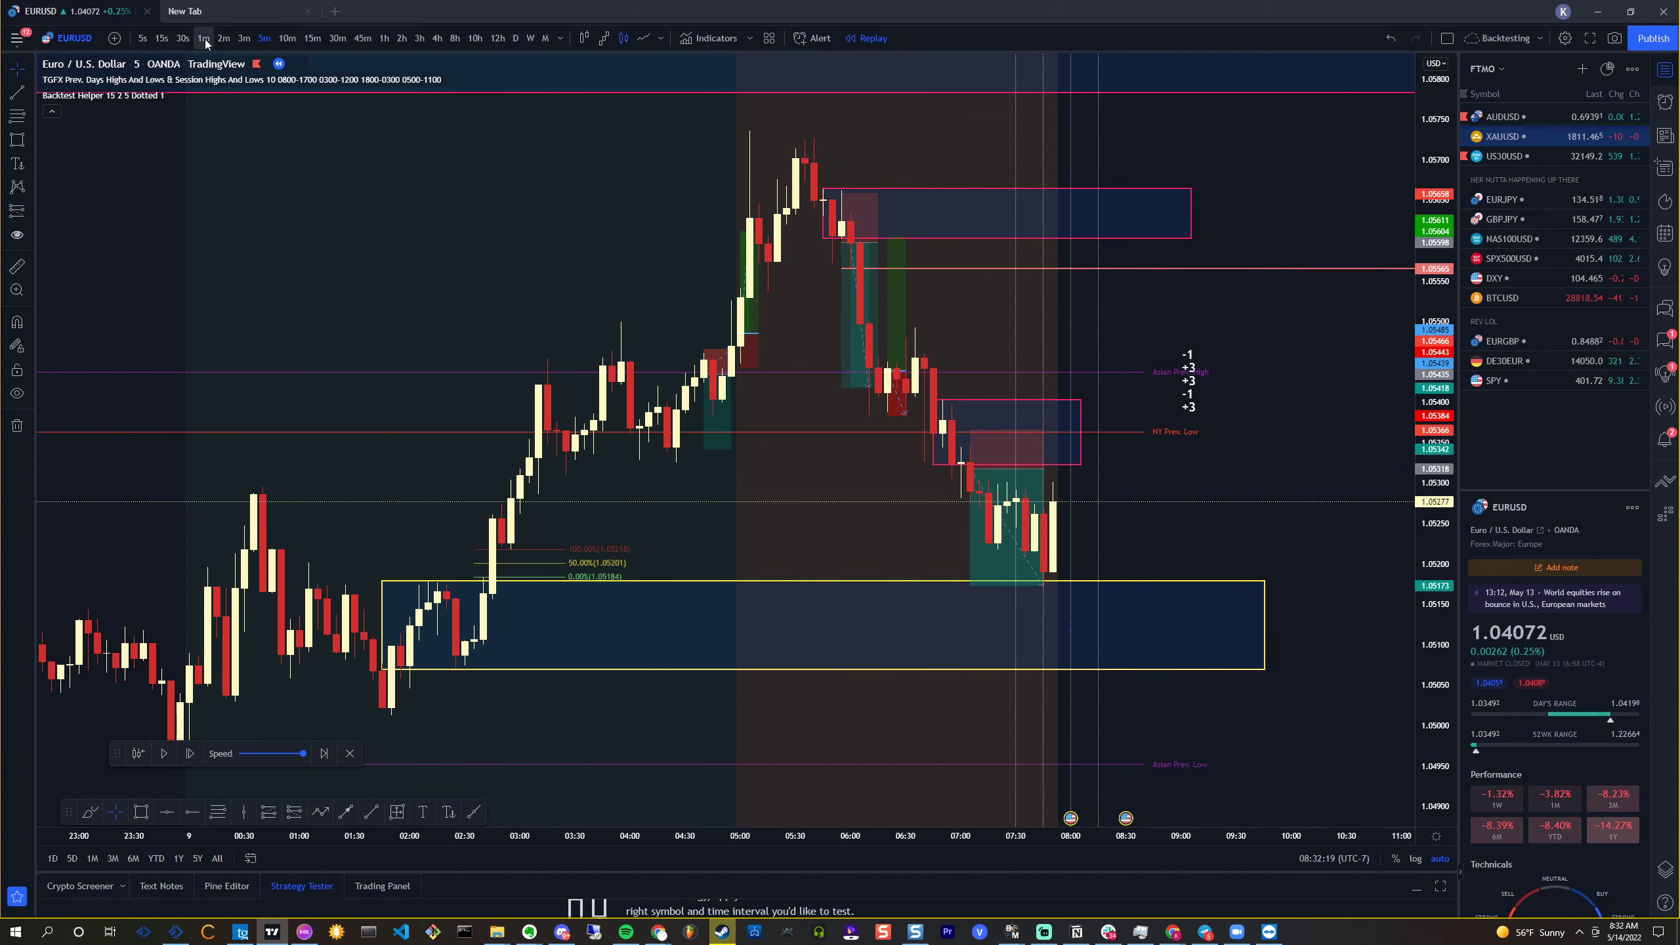
Return to the 1-minute chart and advance the replay to 07:57
left_click(204, 38)
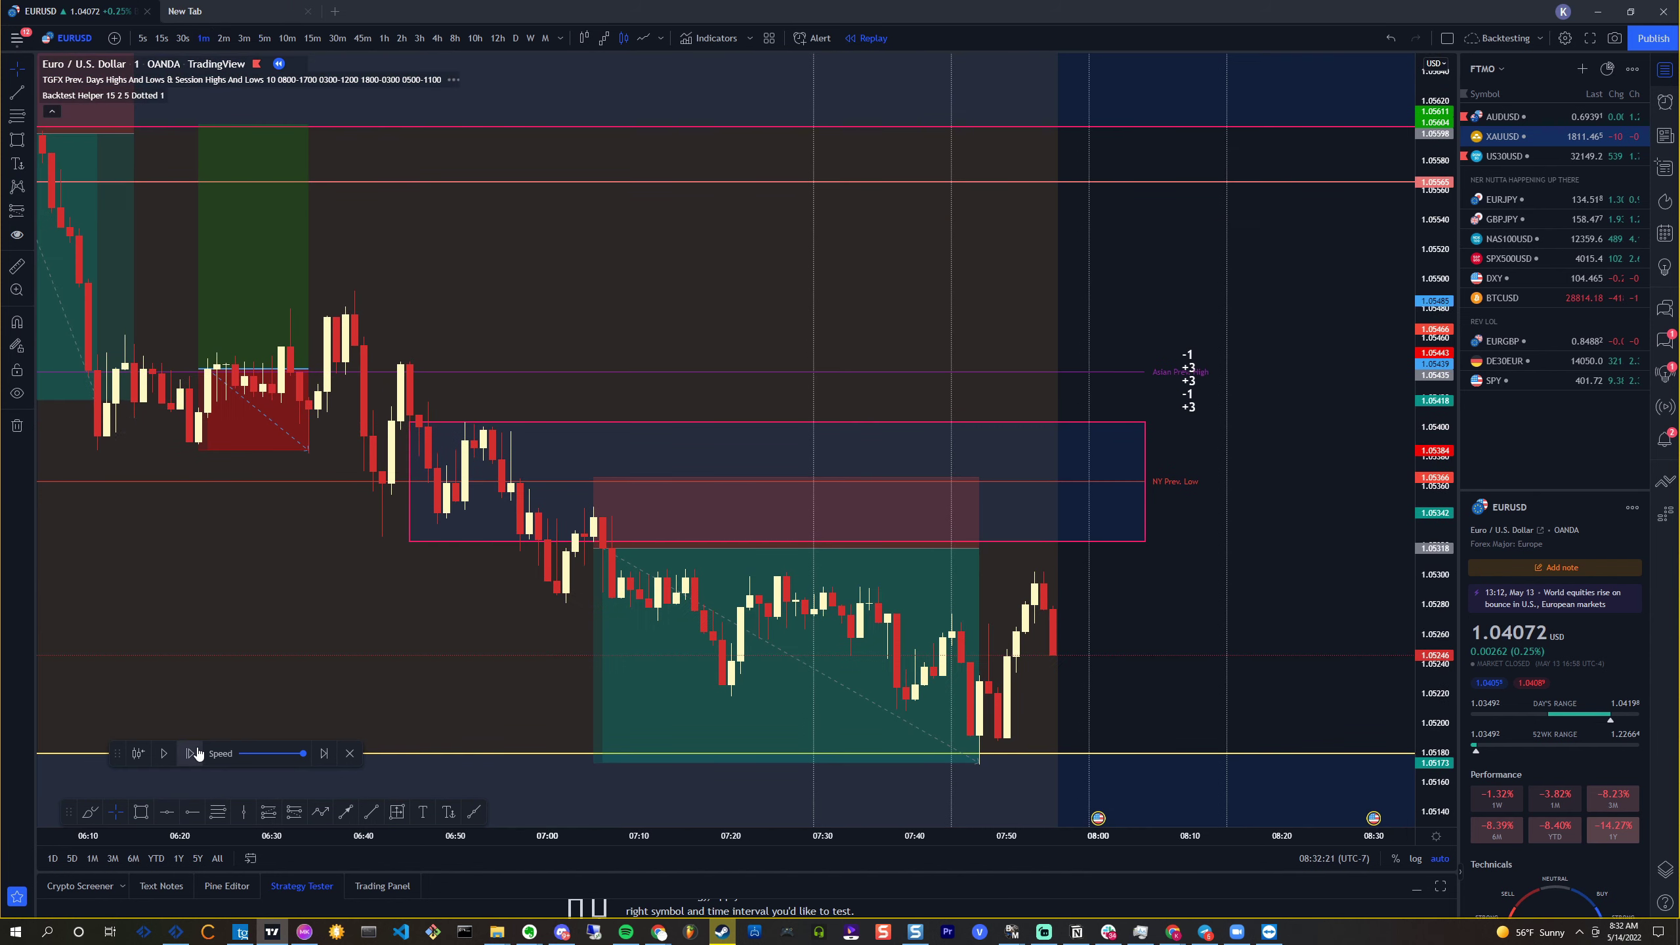
scroll(990, 623, "up", 5)
left_click_drag(901, 488, 726, 487)
scroll(947, 454, "down", 2)
left_click_drag(952, 464, 900, 472)
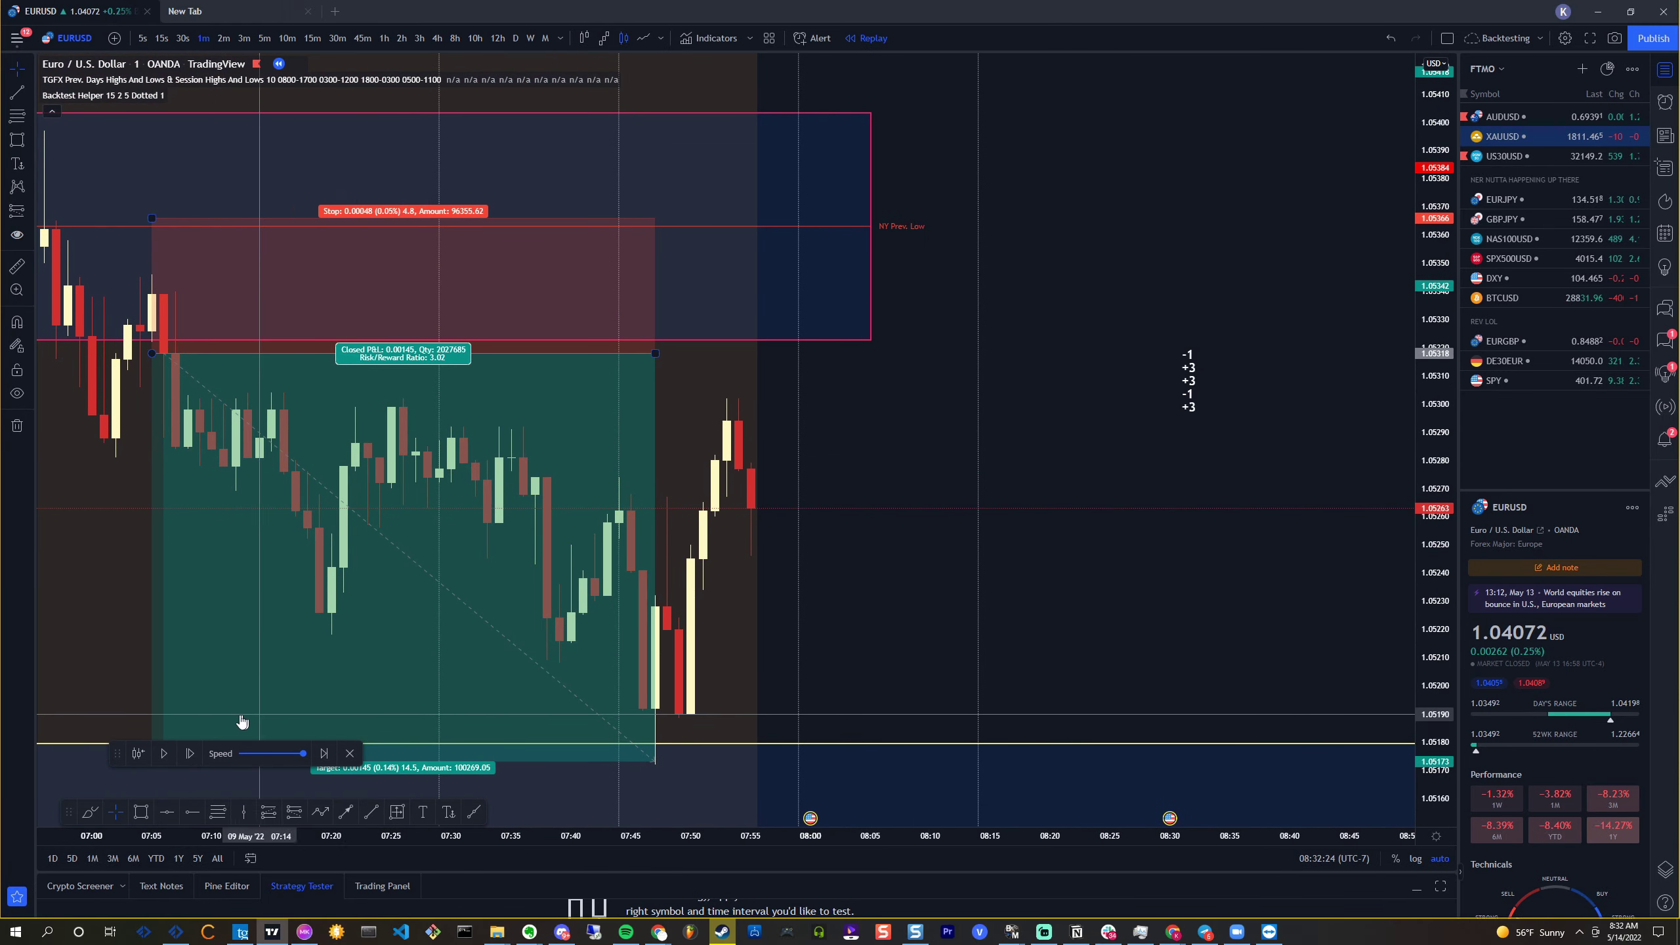
left_click(195, 753)
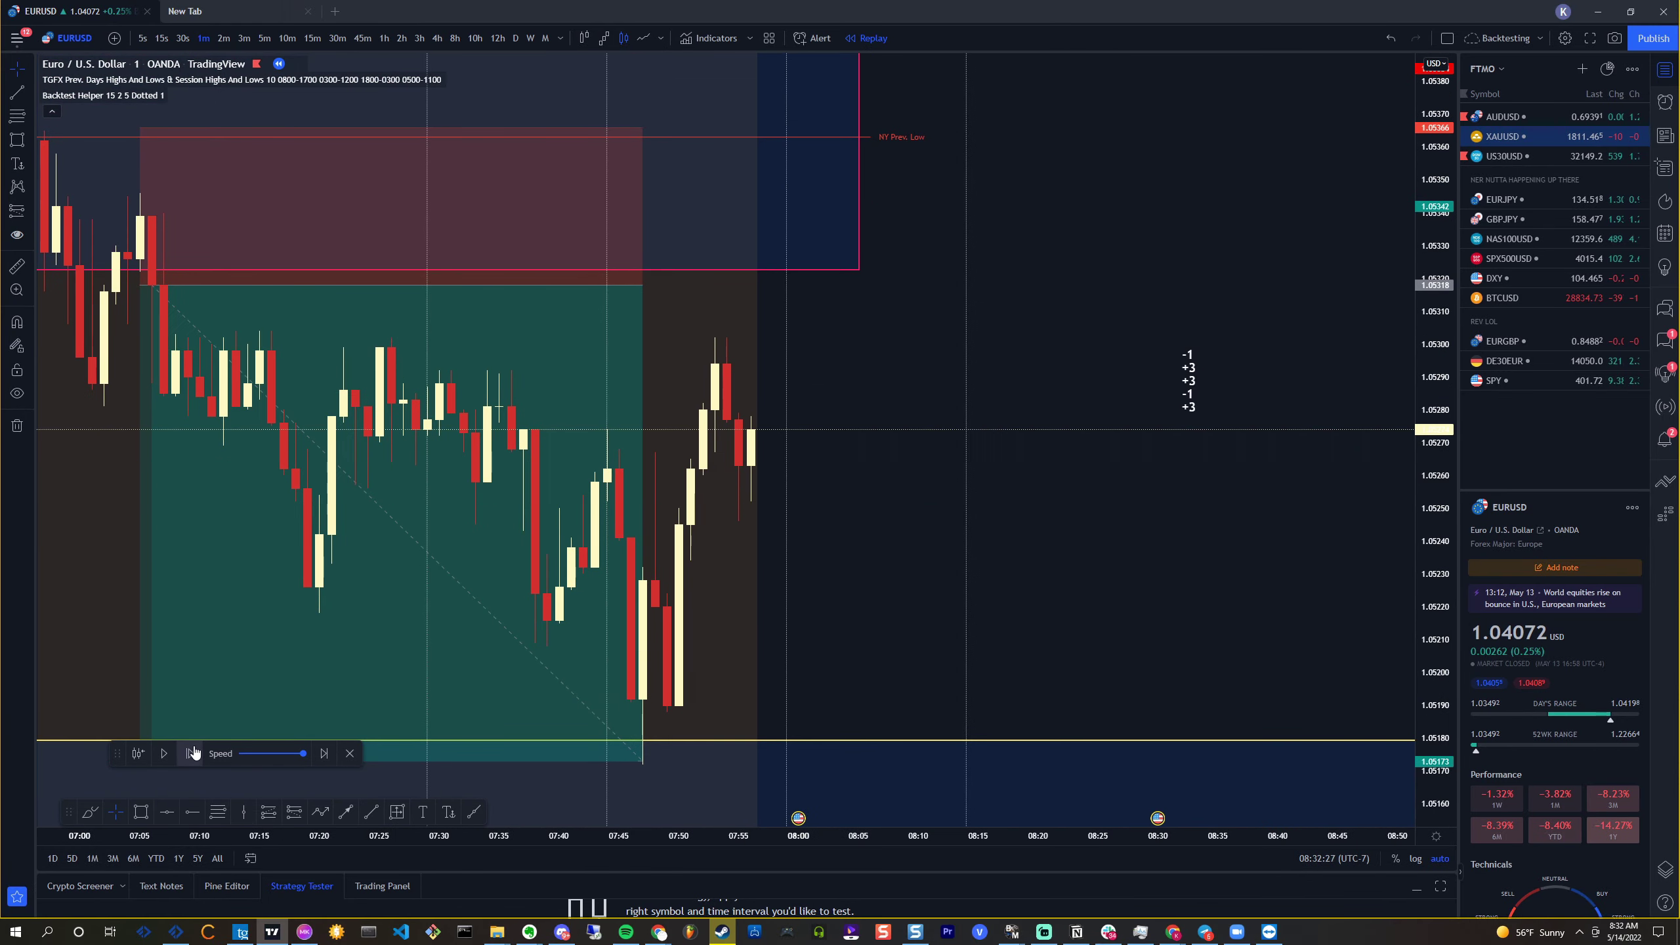
left_click(192, 753)
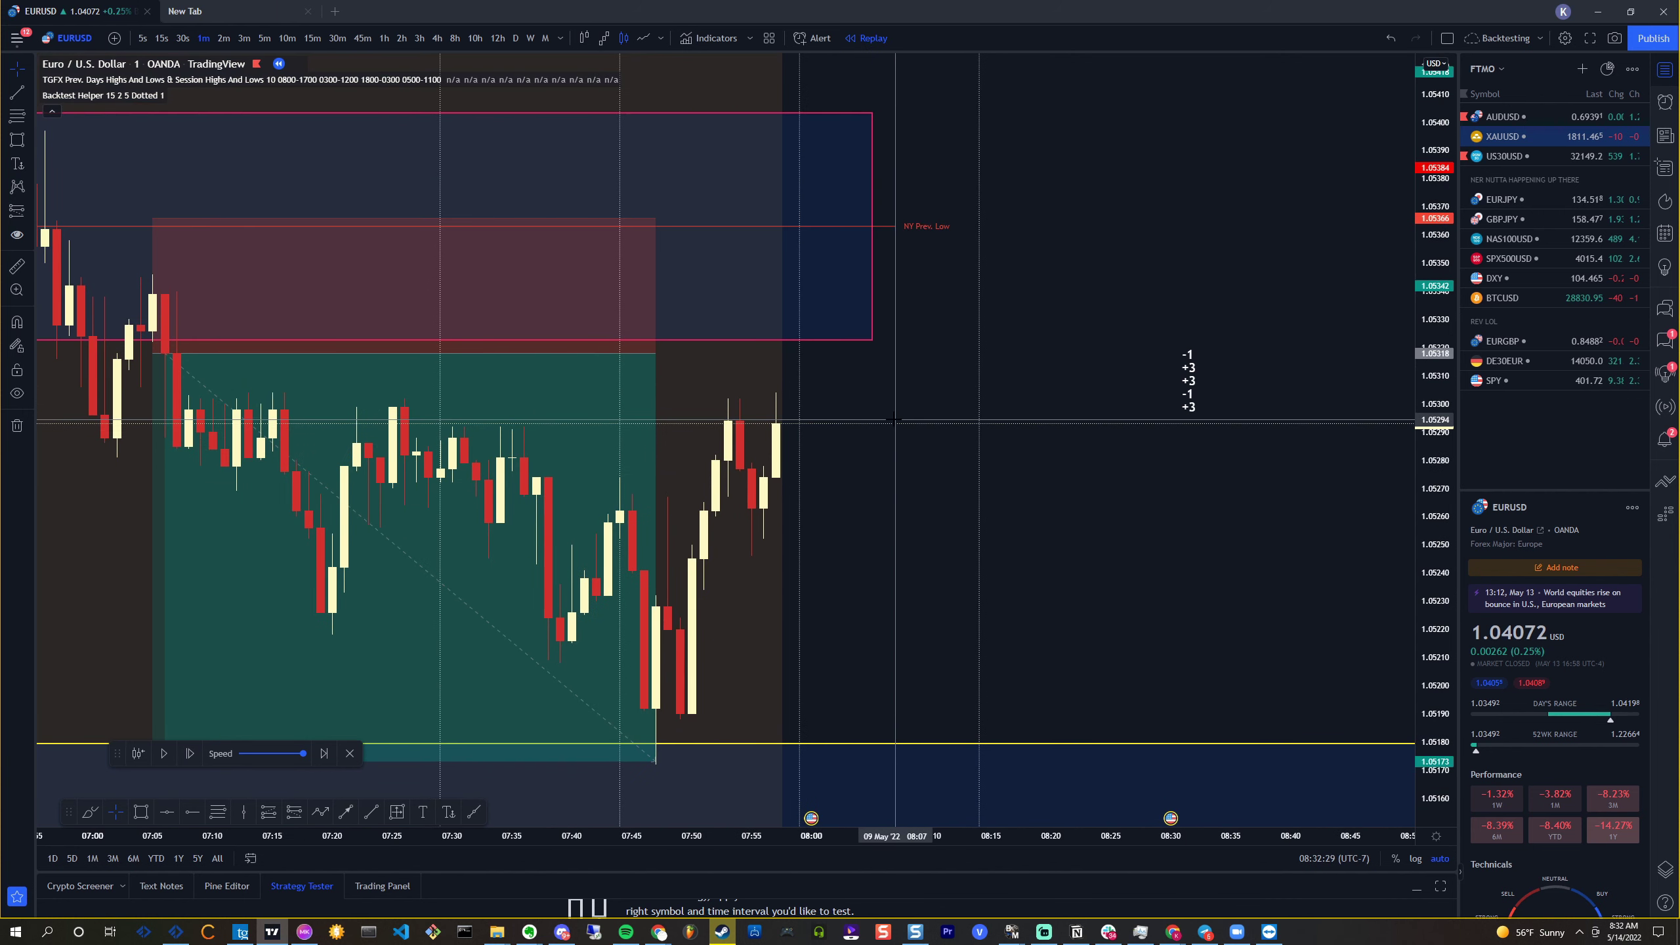
Advance the 1-minute replay three candles to 08:00
scroll(893, 418, "left", 2)
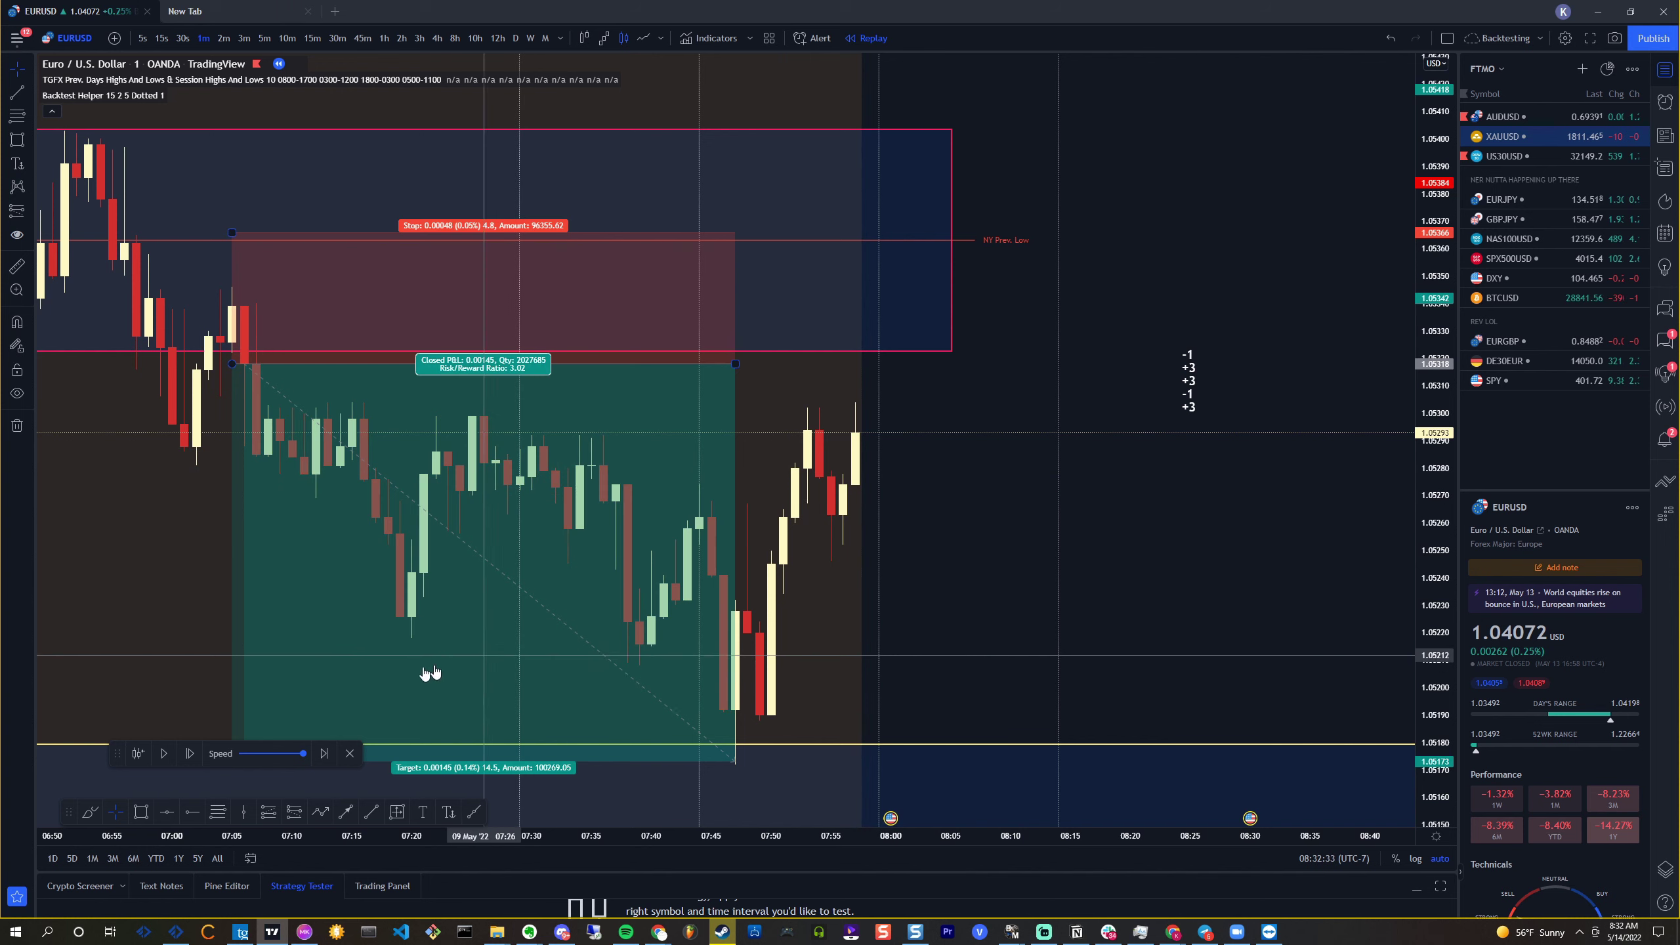
left_click(187, 754)
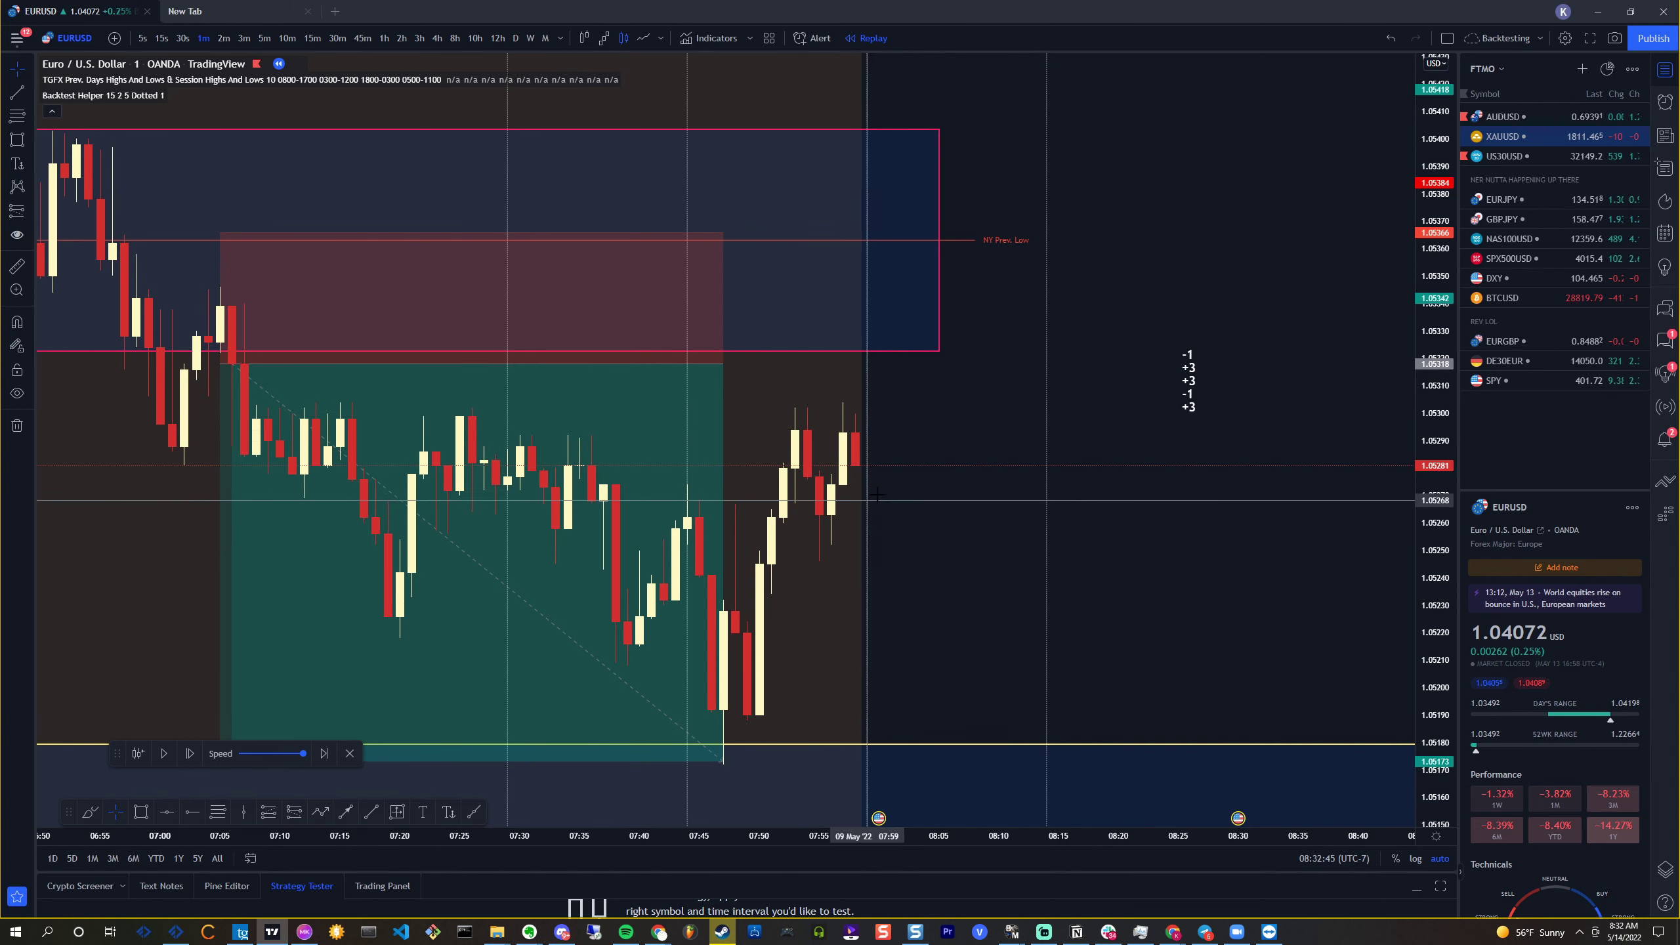
left_click(191, 755)
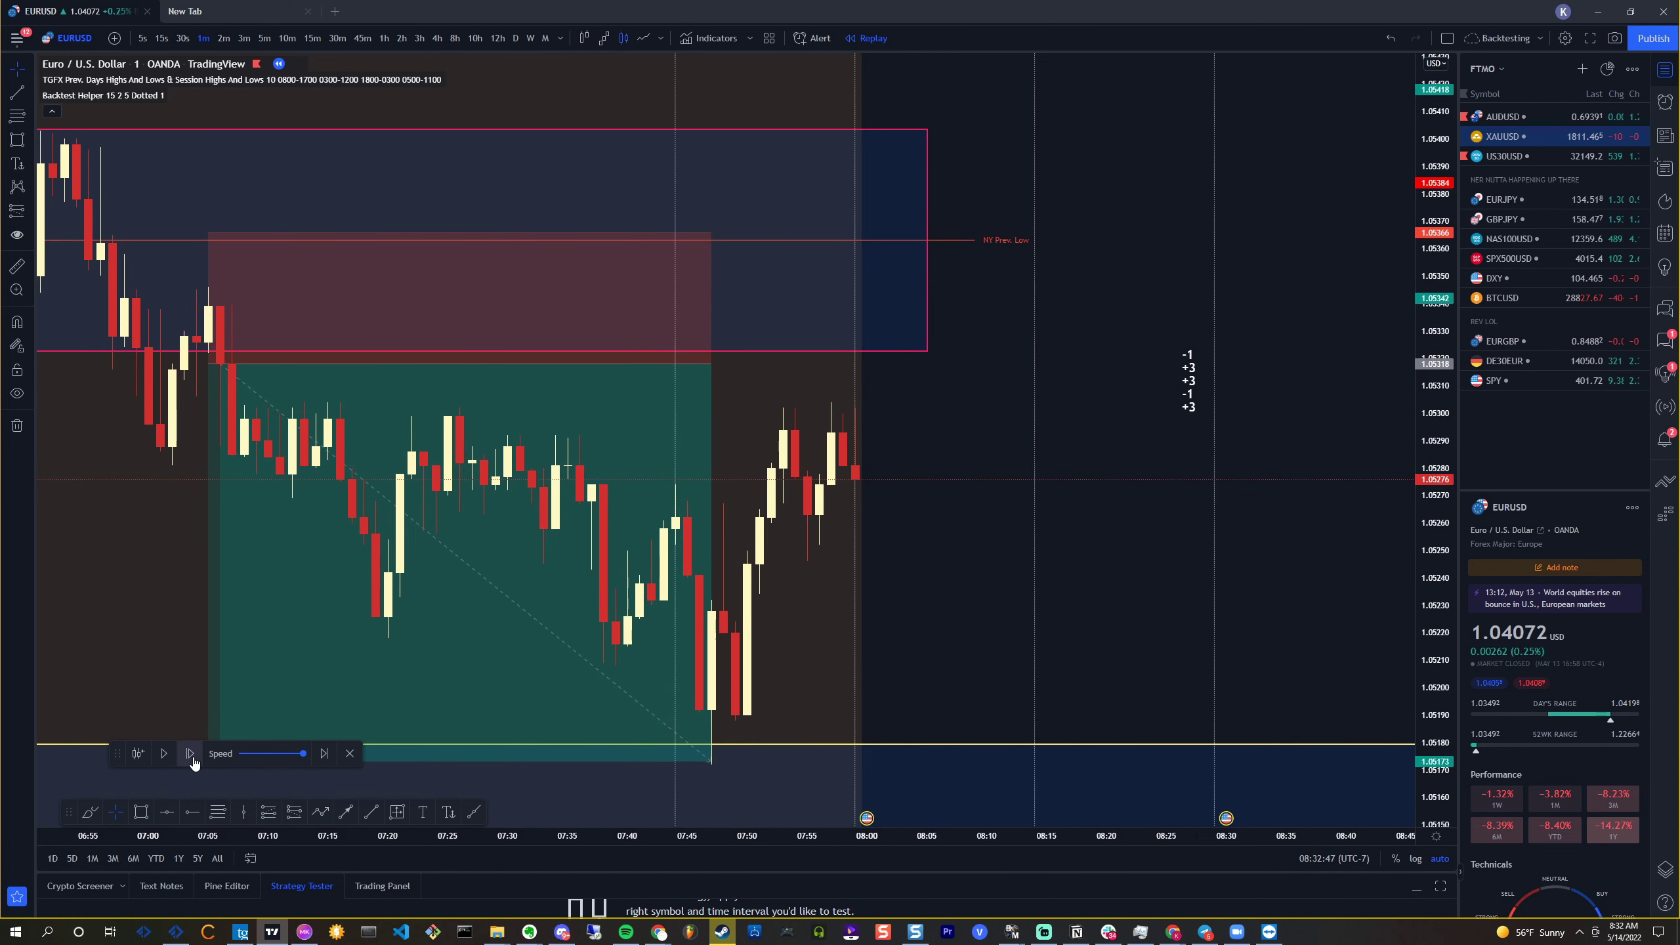
left_click(190, 754)
left_click_drag(956, 428, 871, 423)
scroll(909, 437, "down", 1)
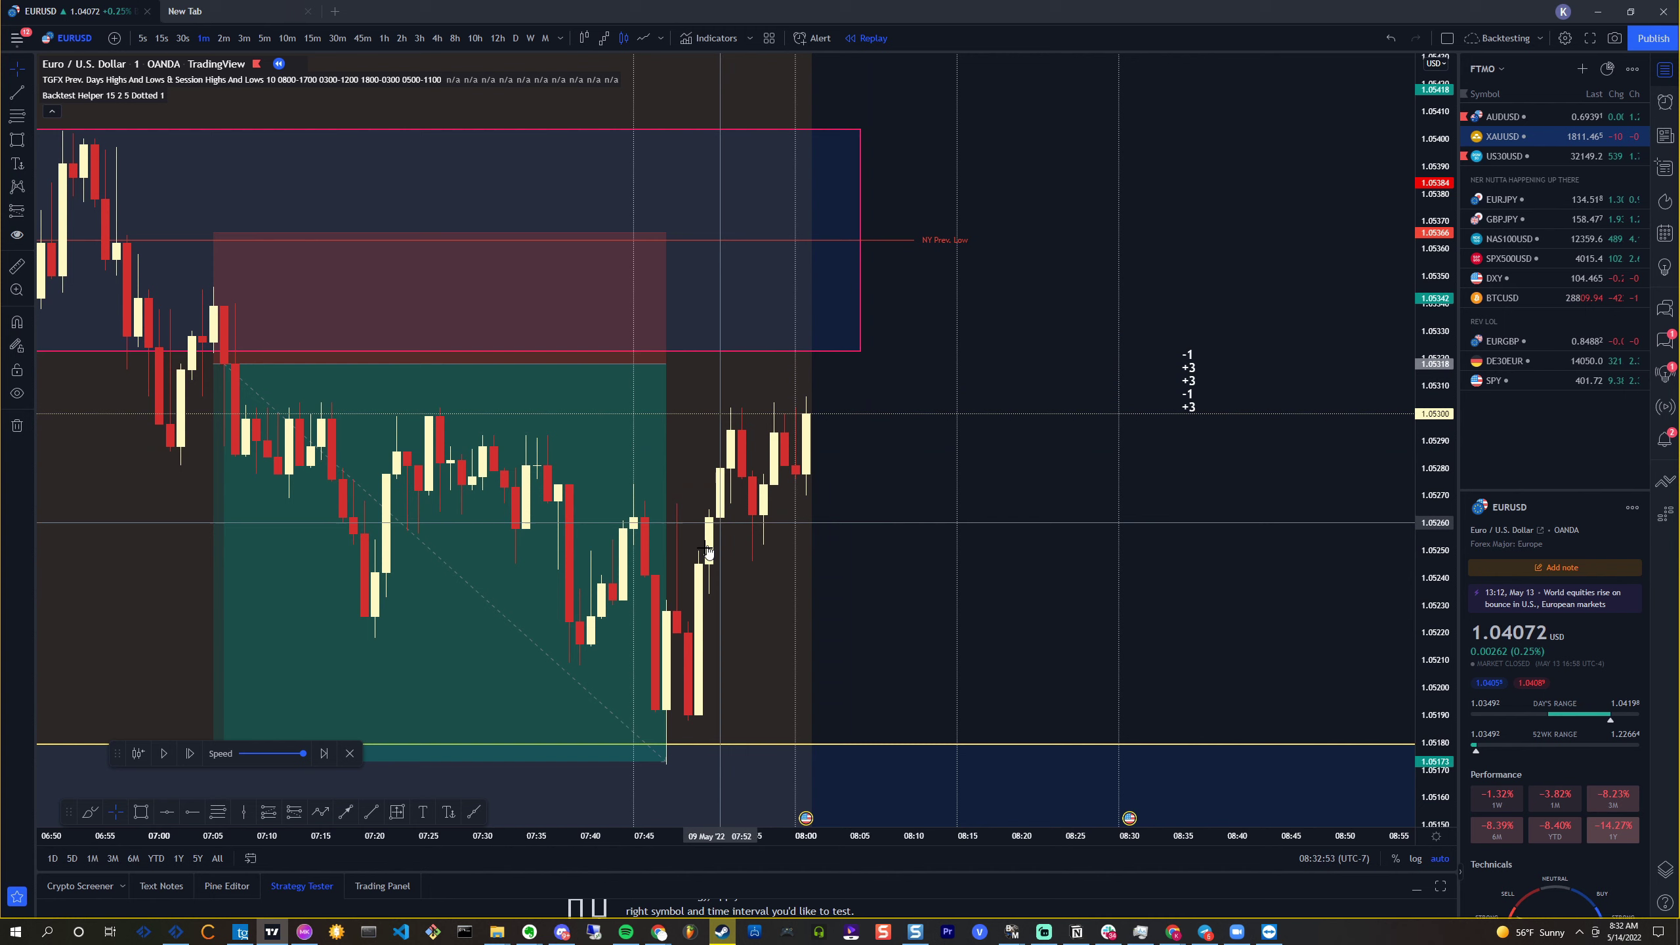
Resize the pink zone around the last short entry so it starts at 06:50 with its upper edge at 1.05402
scroll(959, 464, "down", 1)
left_click_drag(1016, 485, 959, 514)
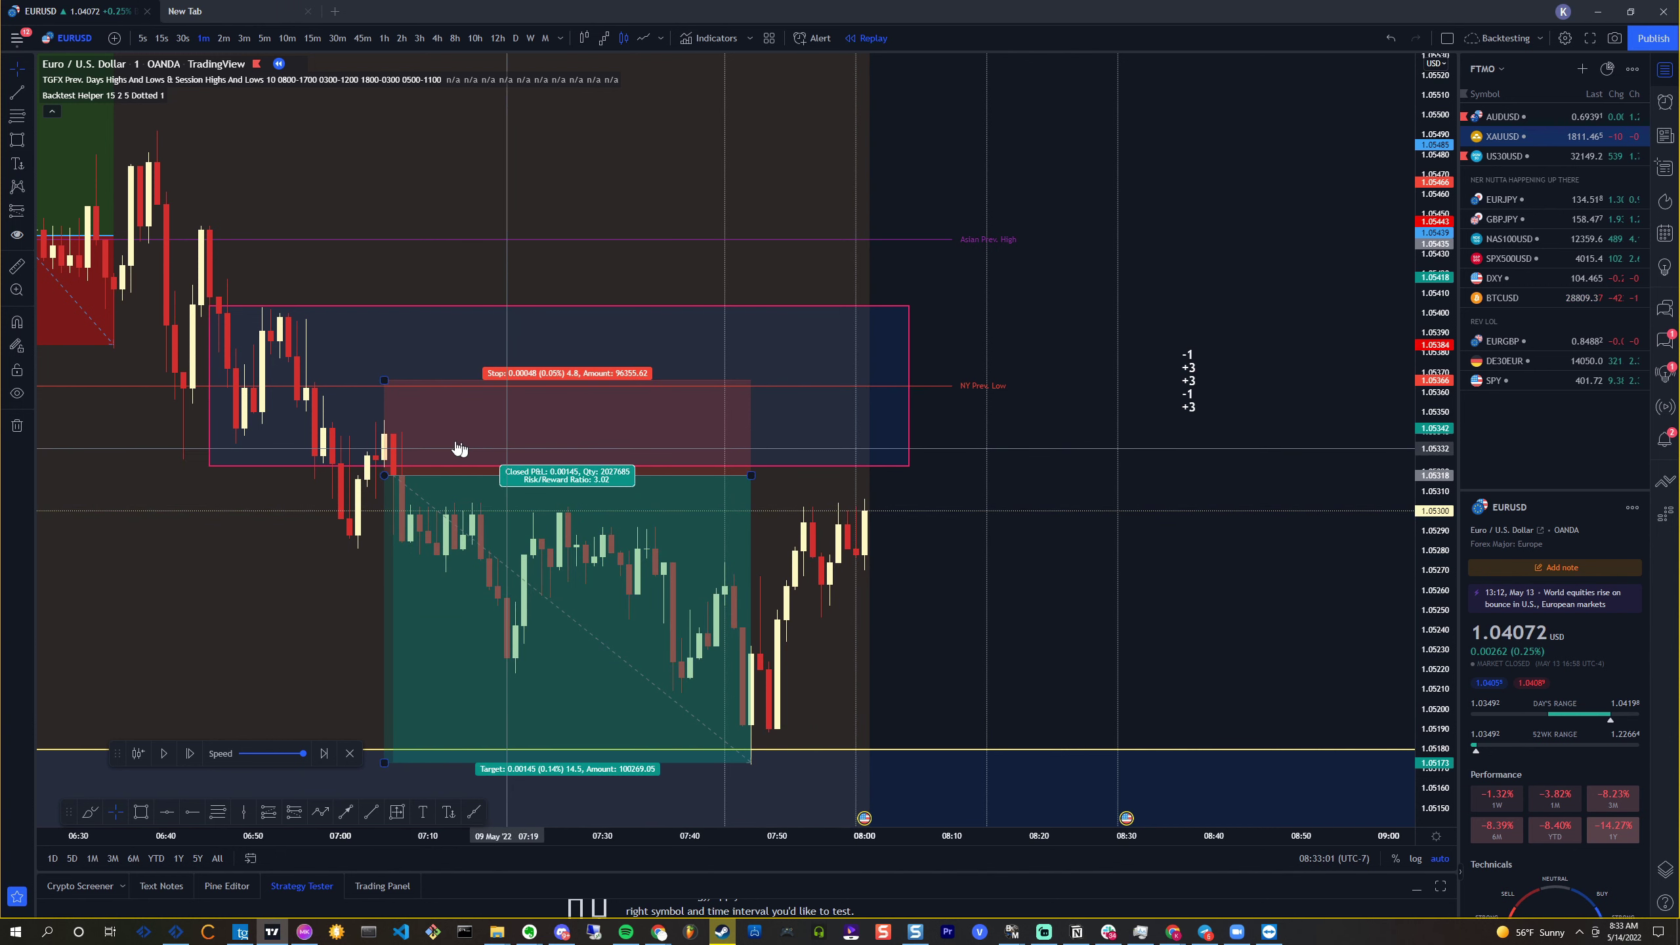
left_click_drag(208, 304, 368, 420)
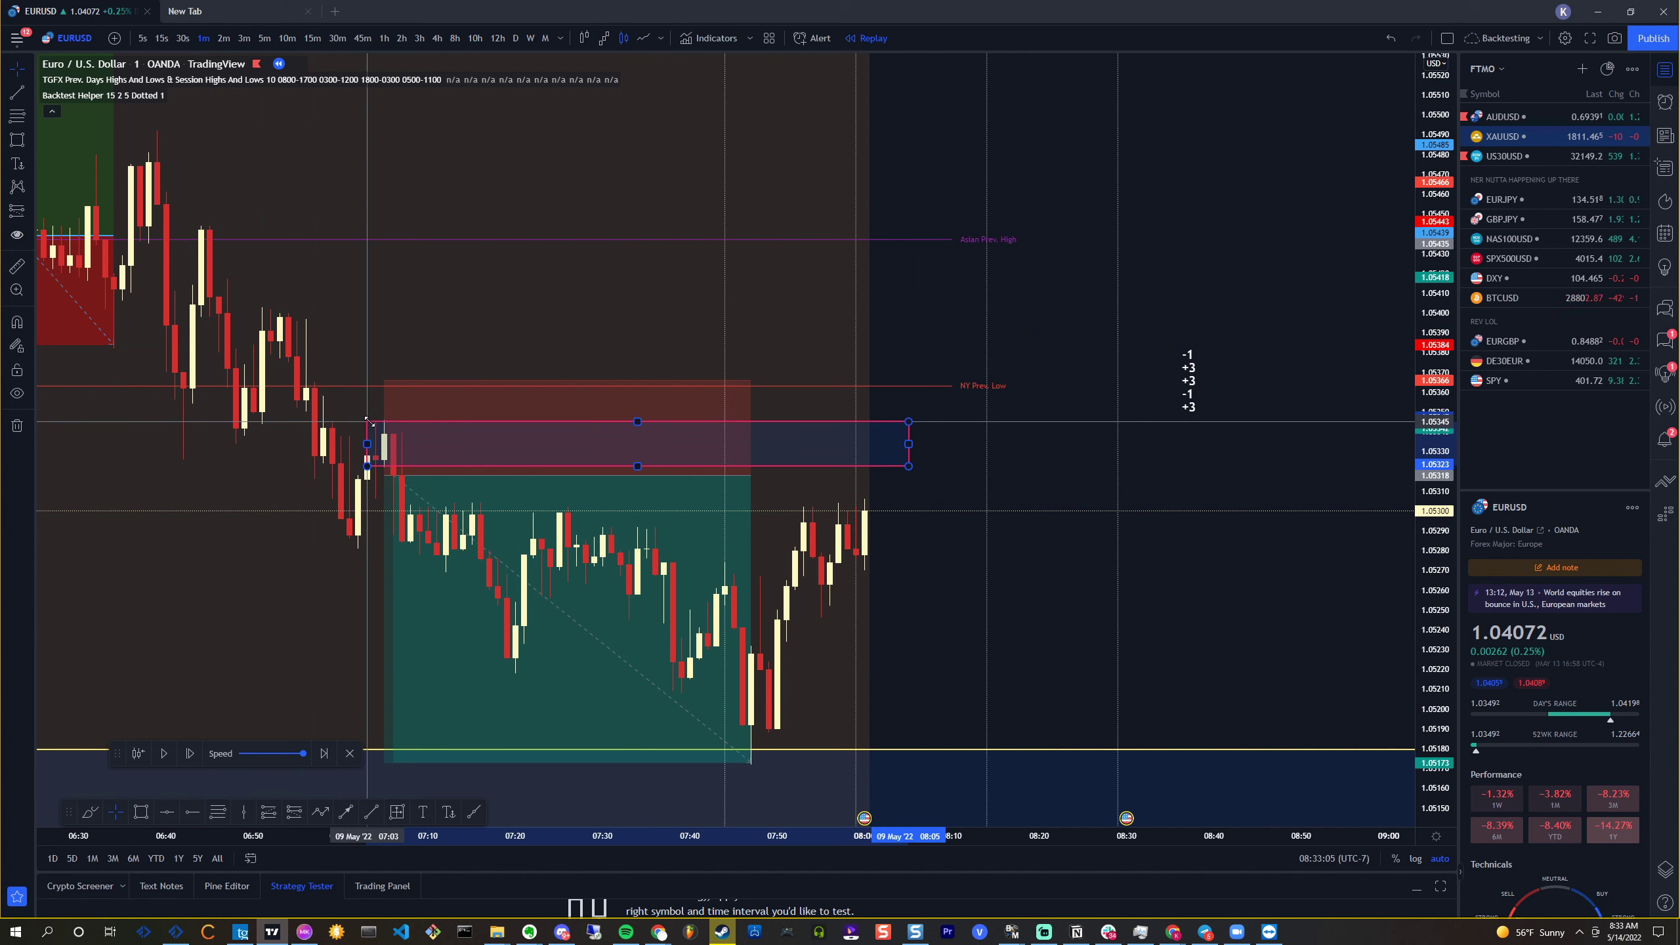
left_click_drag(367, 421, 255, 308)
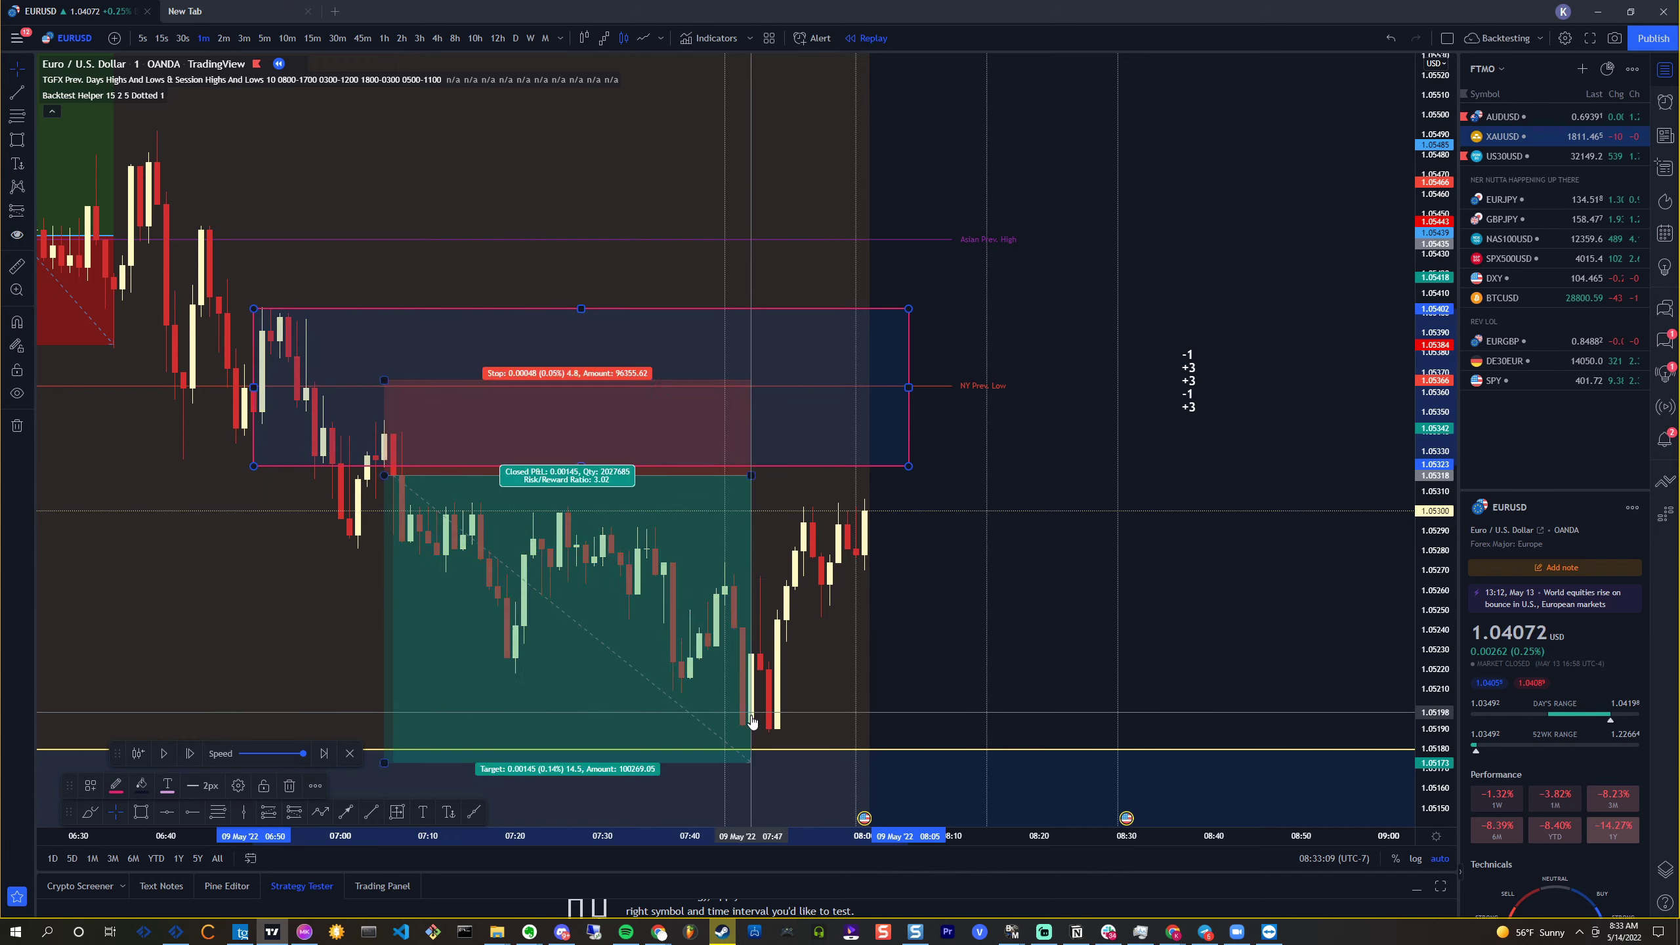
left_click(864, 596)
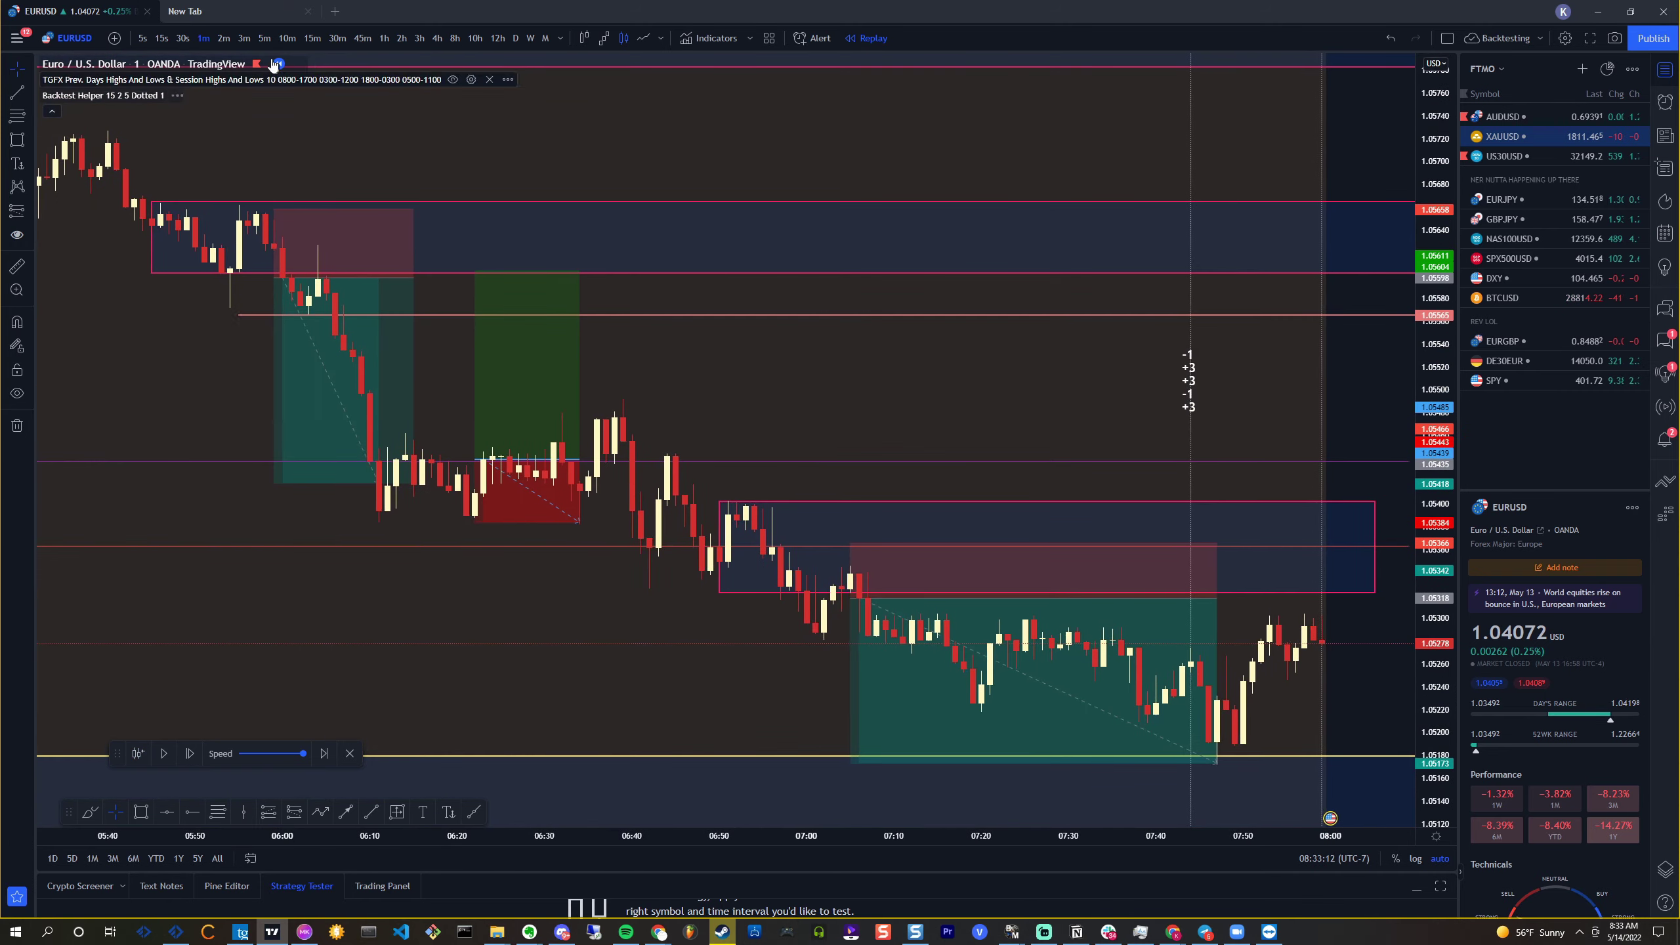
Compare the 5- and 15-minute charts, and move the pink zone on the 15-minute chart to 06:30–09:30 between 1.05505 and 1.05426
left_click(263, 37)
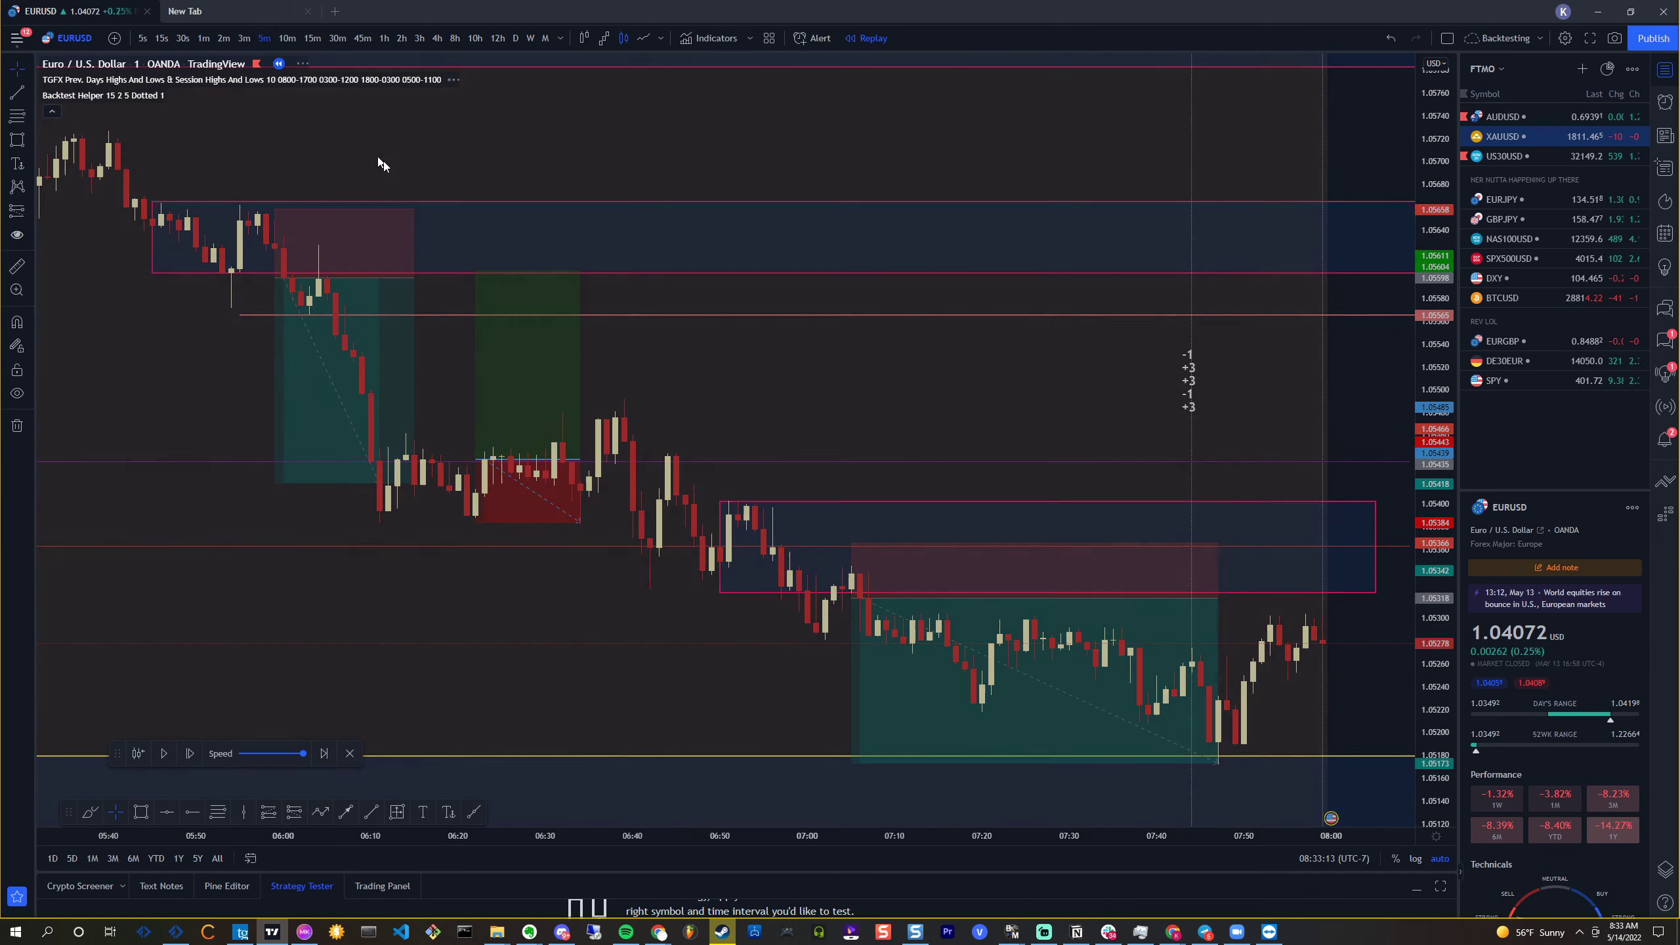
left_click_drag(1331, 529, 1244, 521)
scroll(1200, 520, "up", 7)
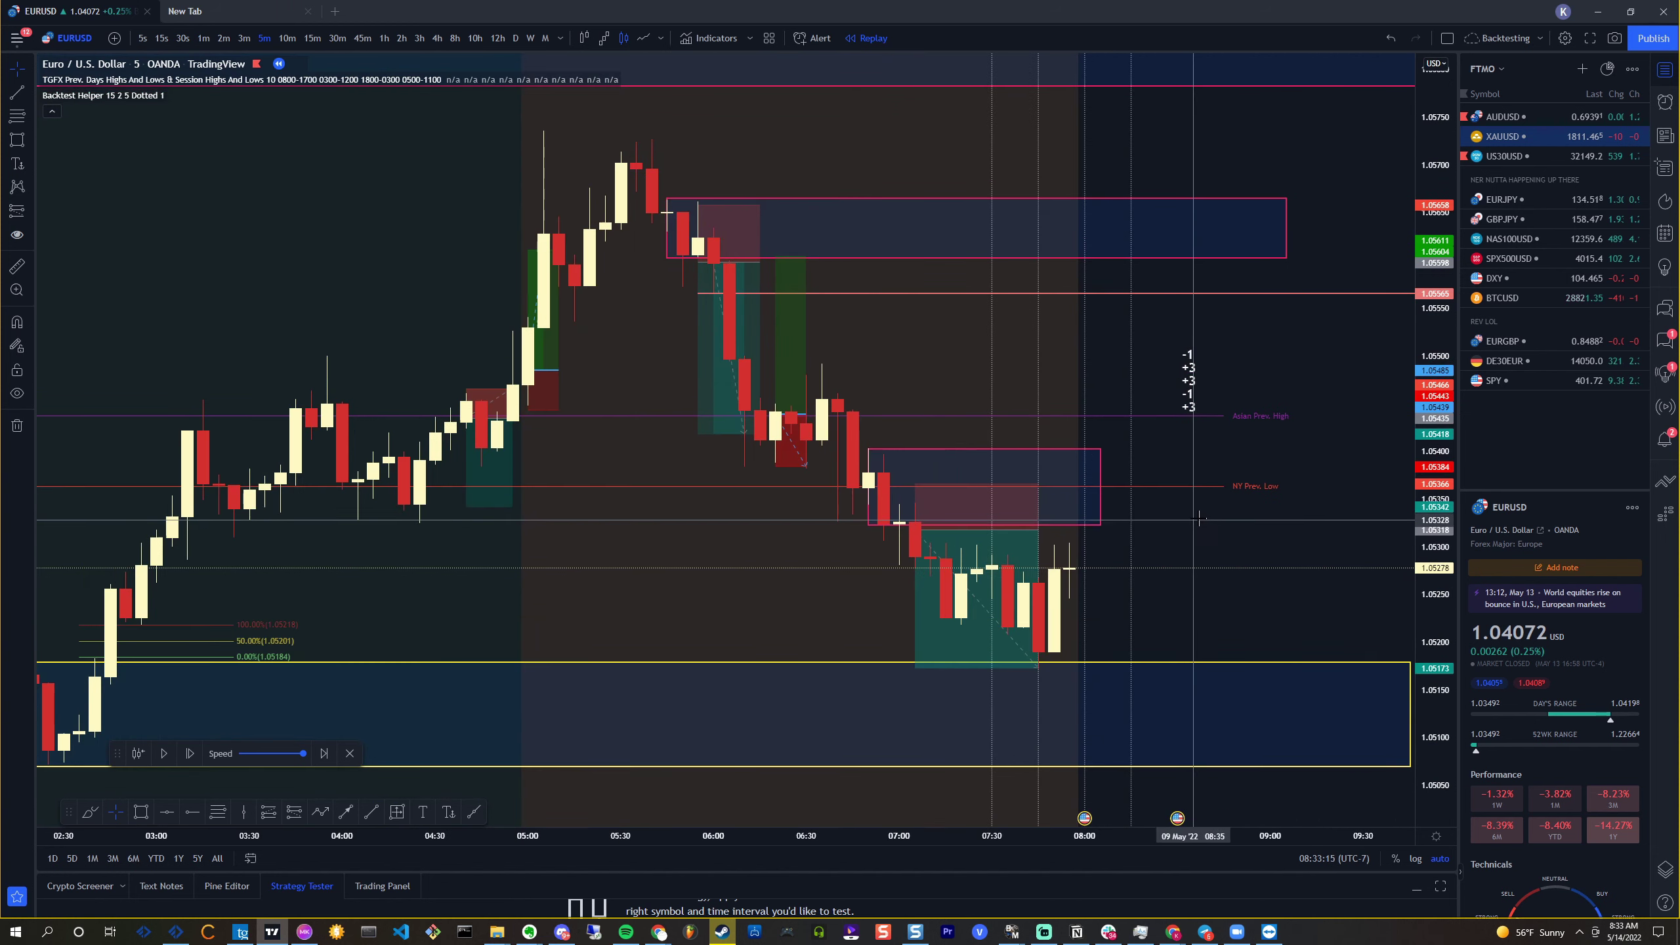
scroll(1200, 520, "up", 3)
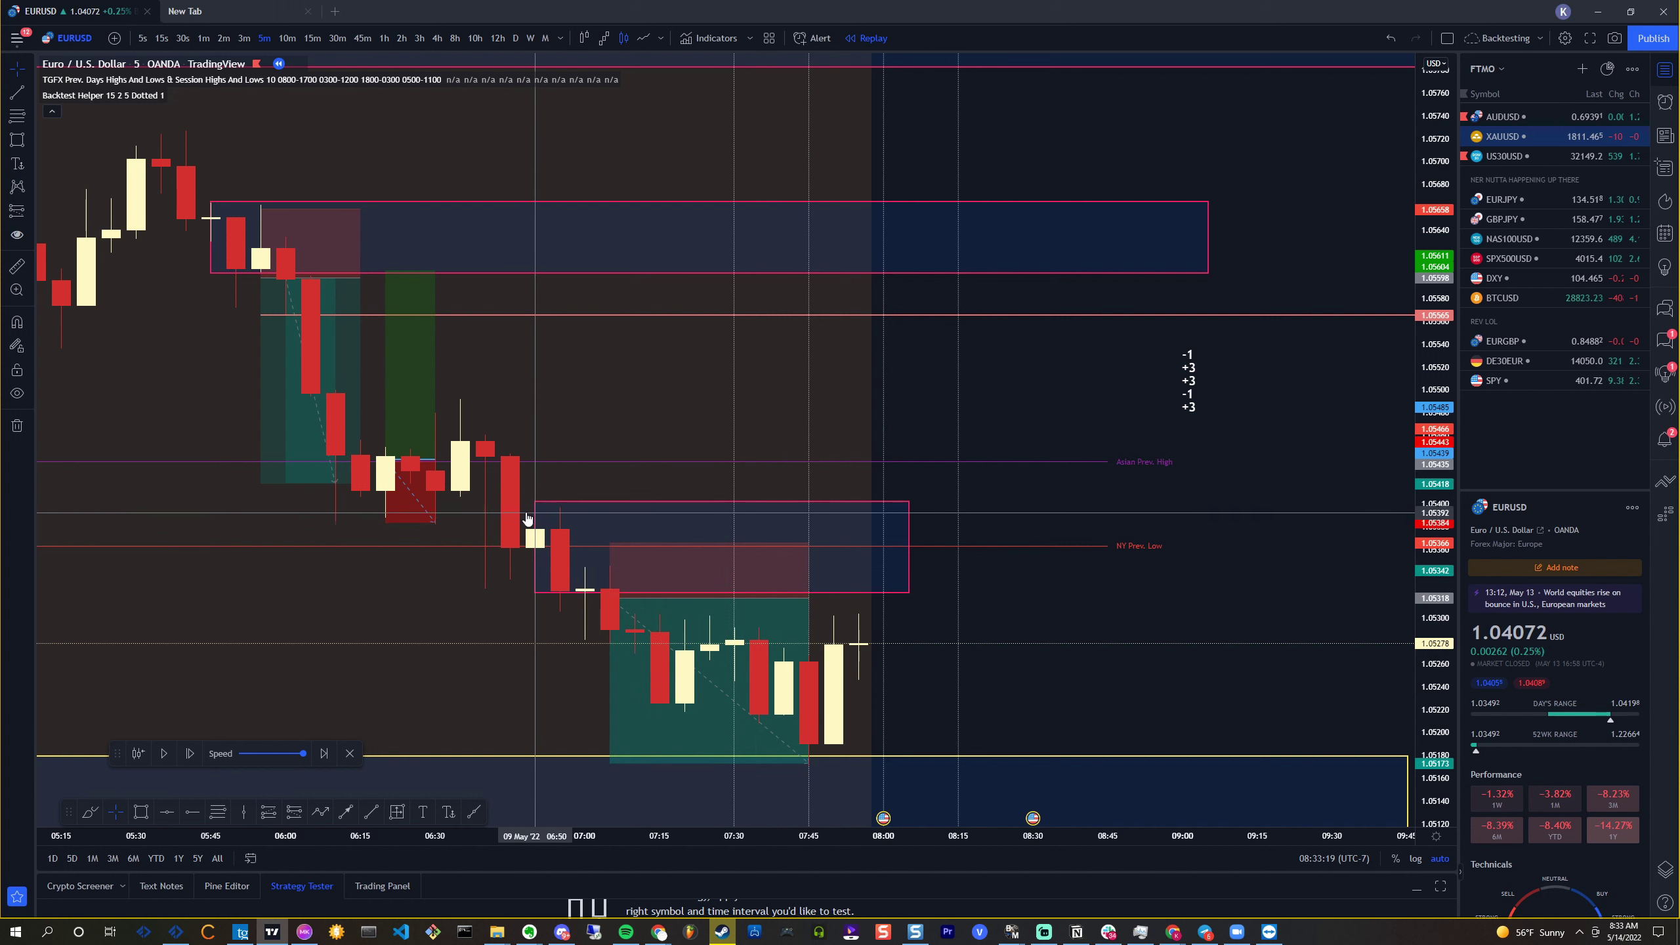
left_click(311, 38)
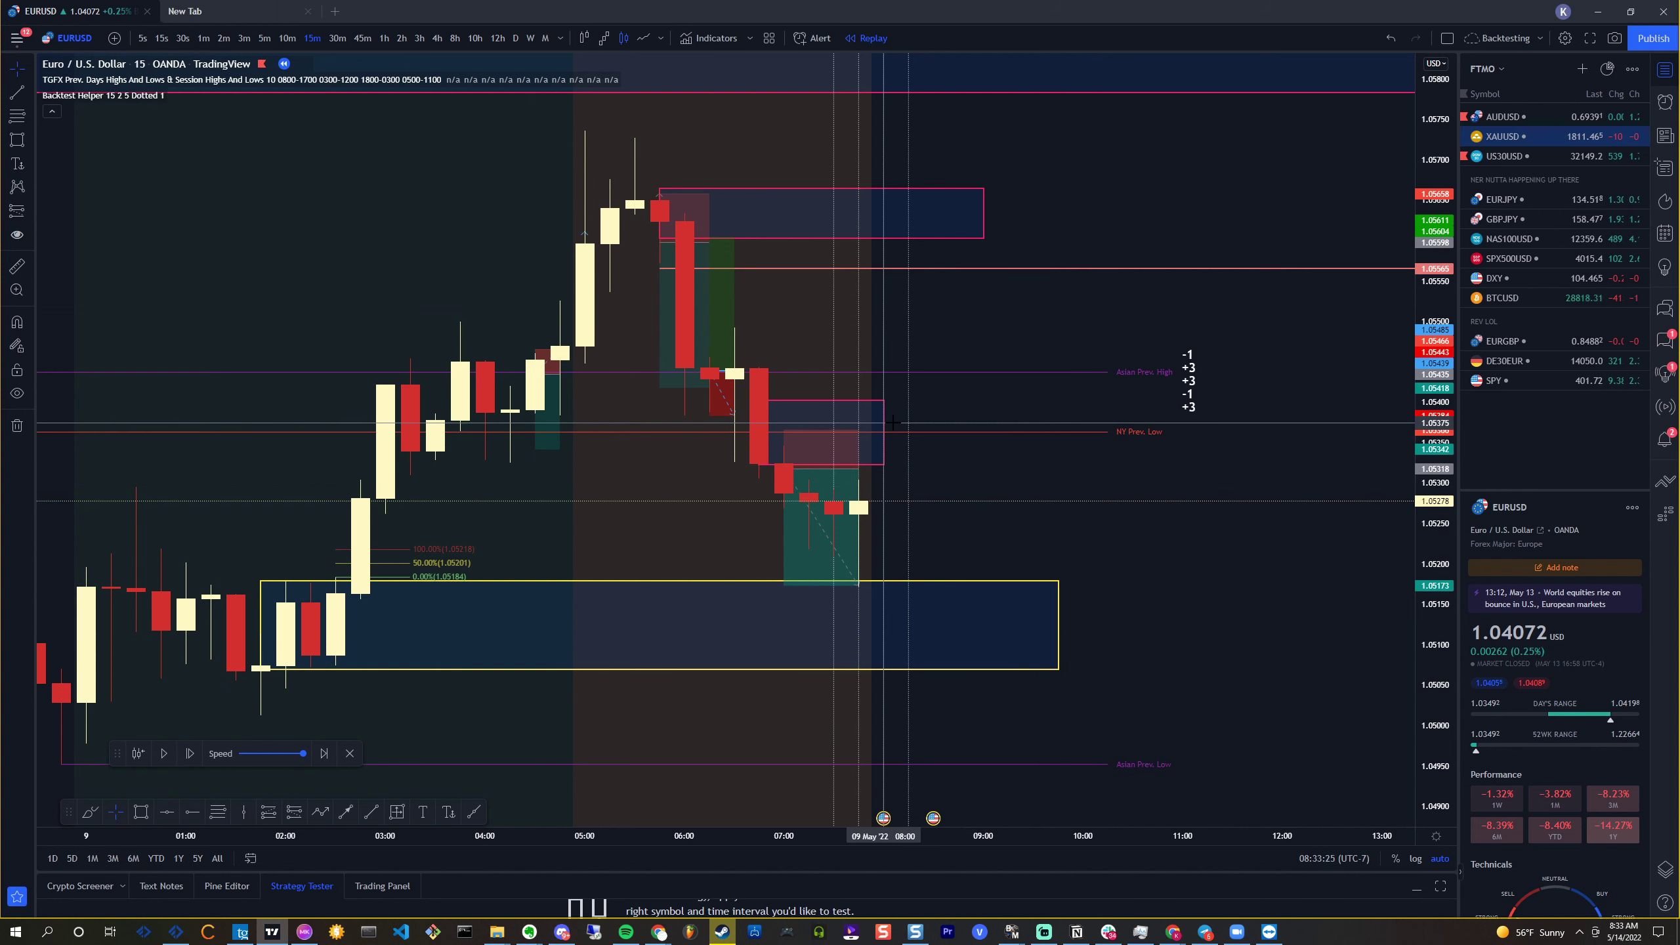
left_click_drag(858, 405, 736, 336)
key("ctrl+z")
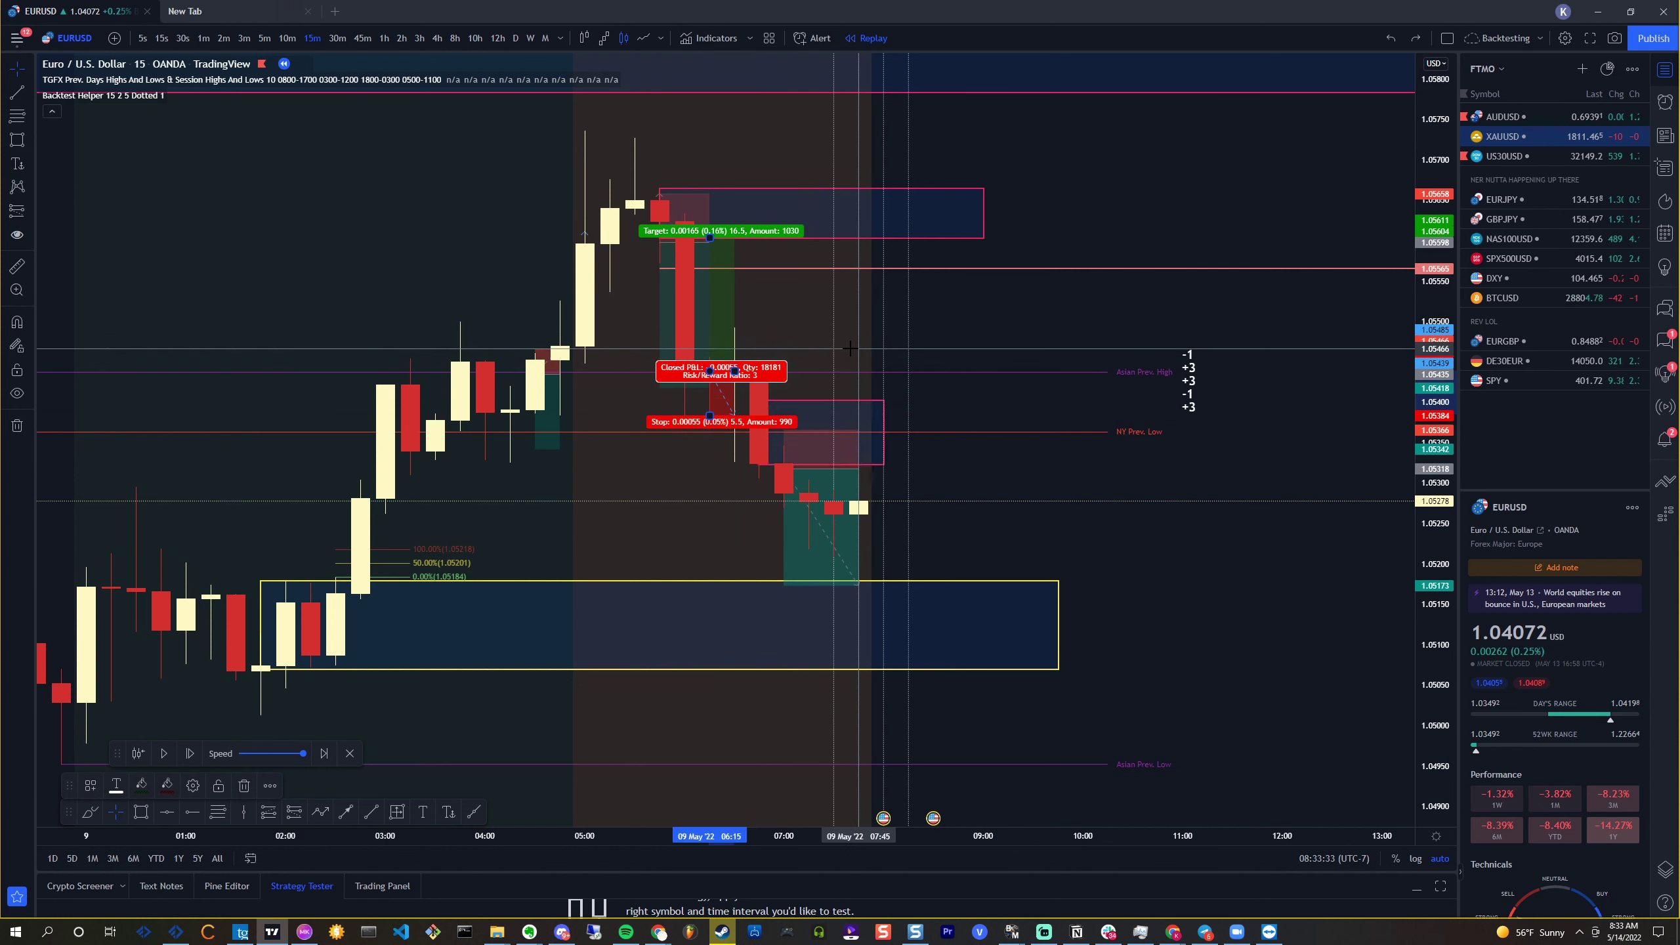
left_click_drag(828, 404, 779, 319)
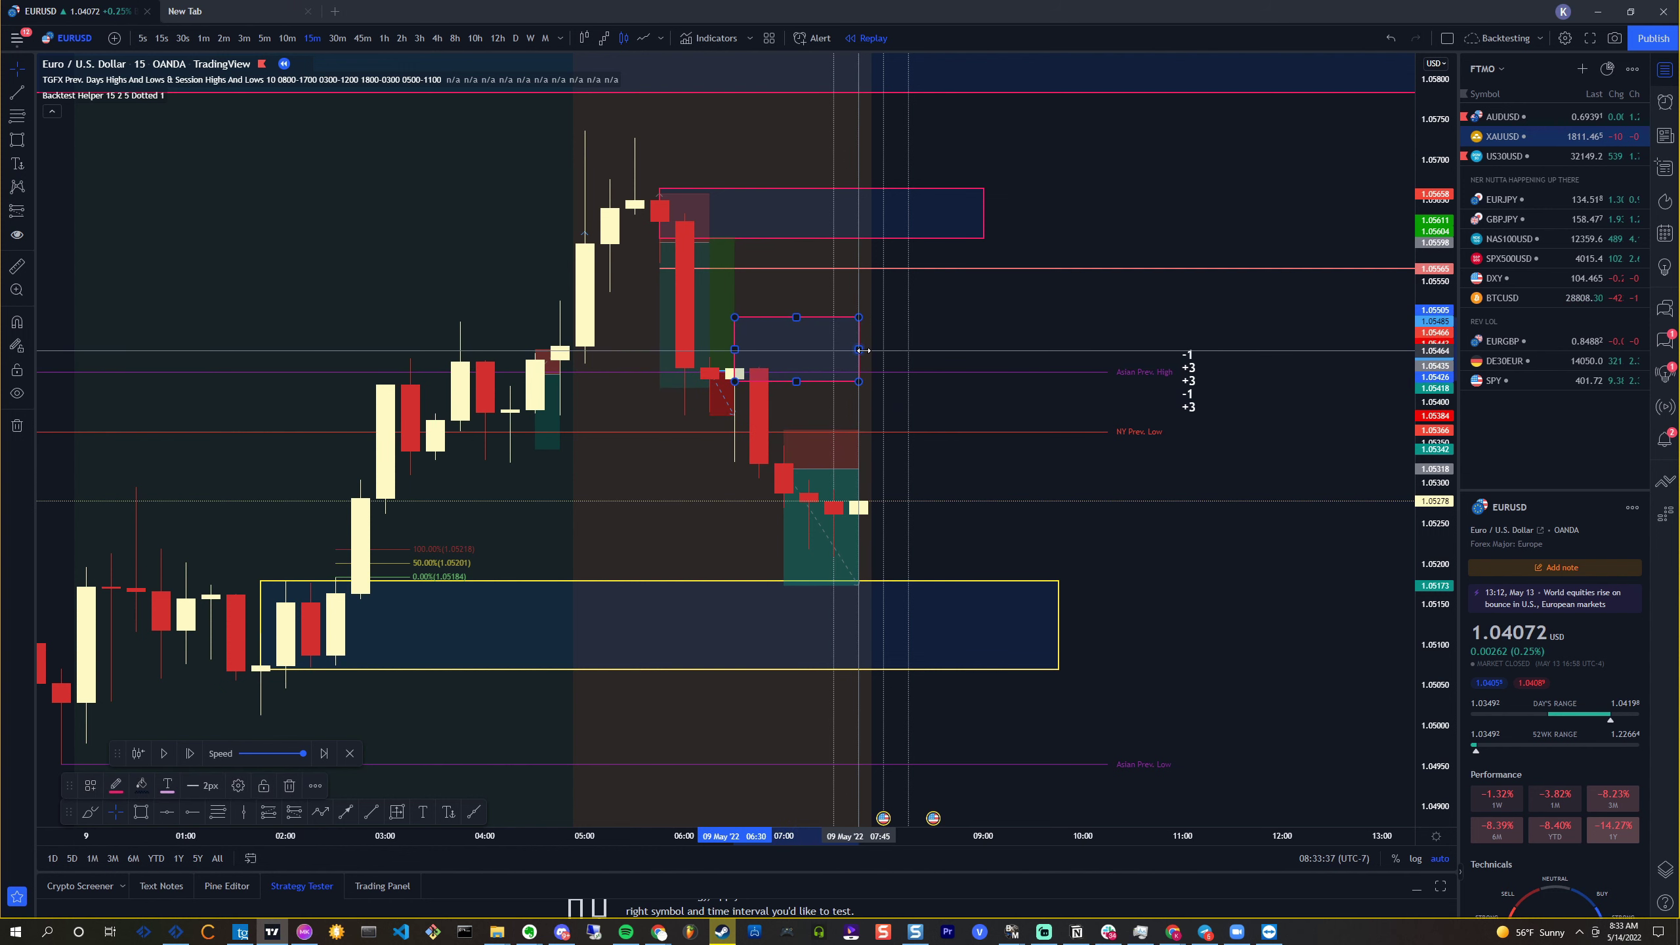
Change the border colour of the moved zone from pink to yellow
double_click(1035, 351)
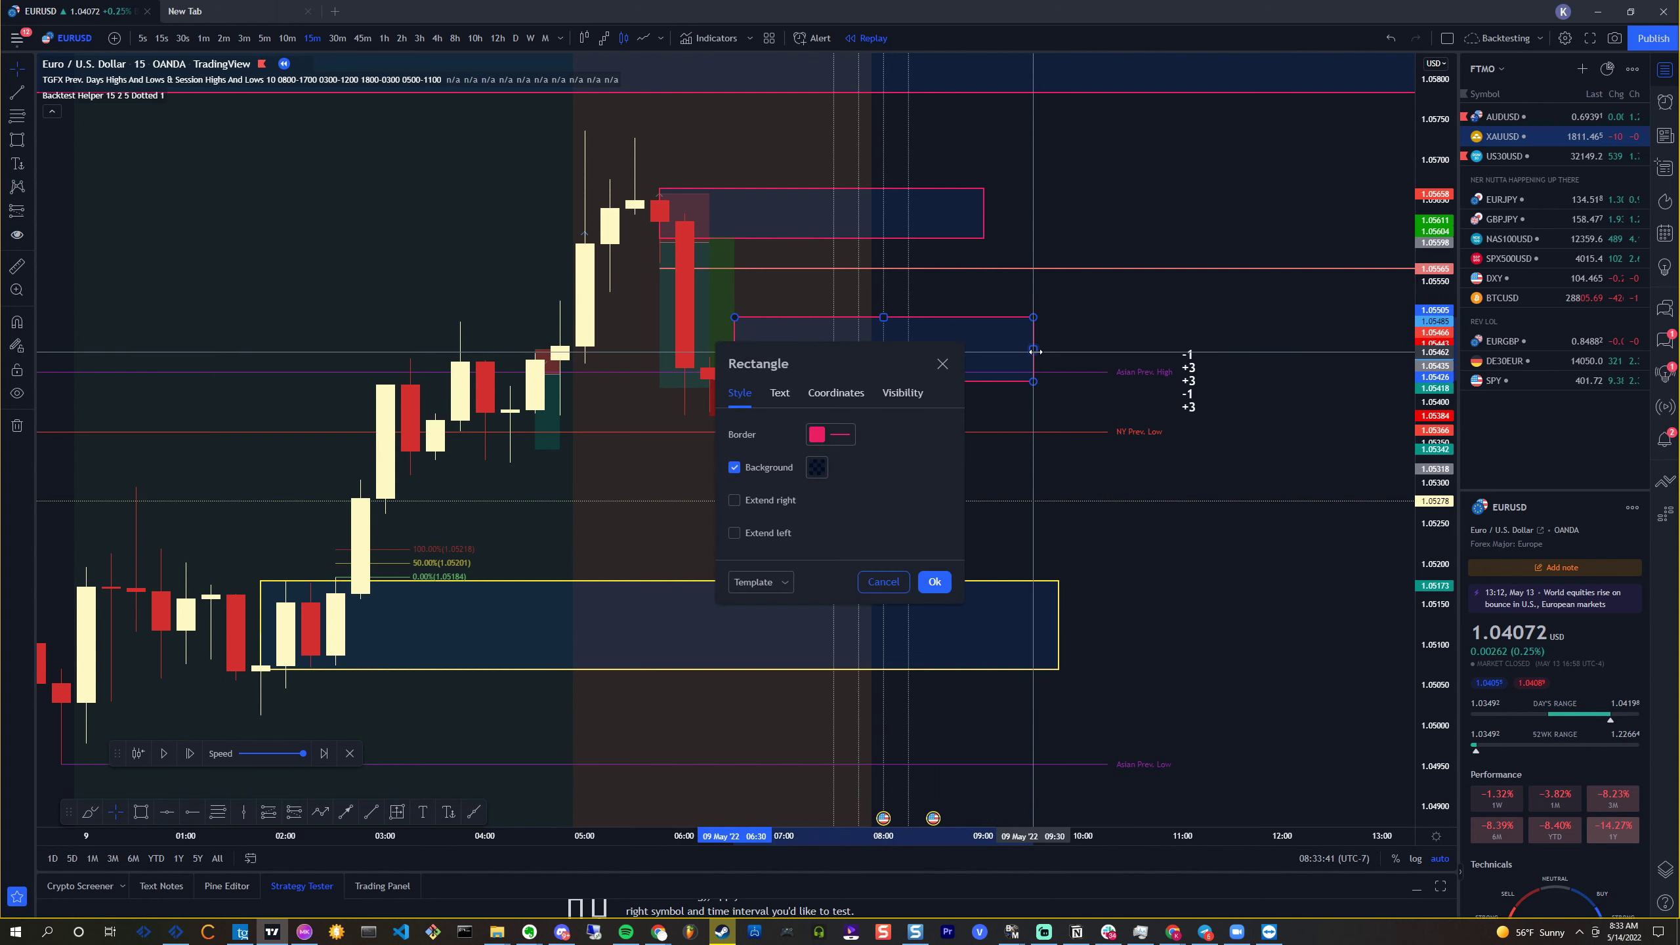
left_click(848, 439)
left_click(971, 463)
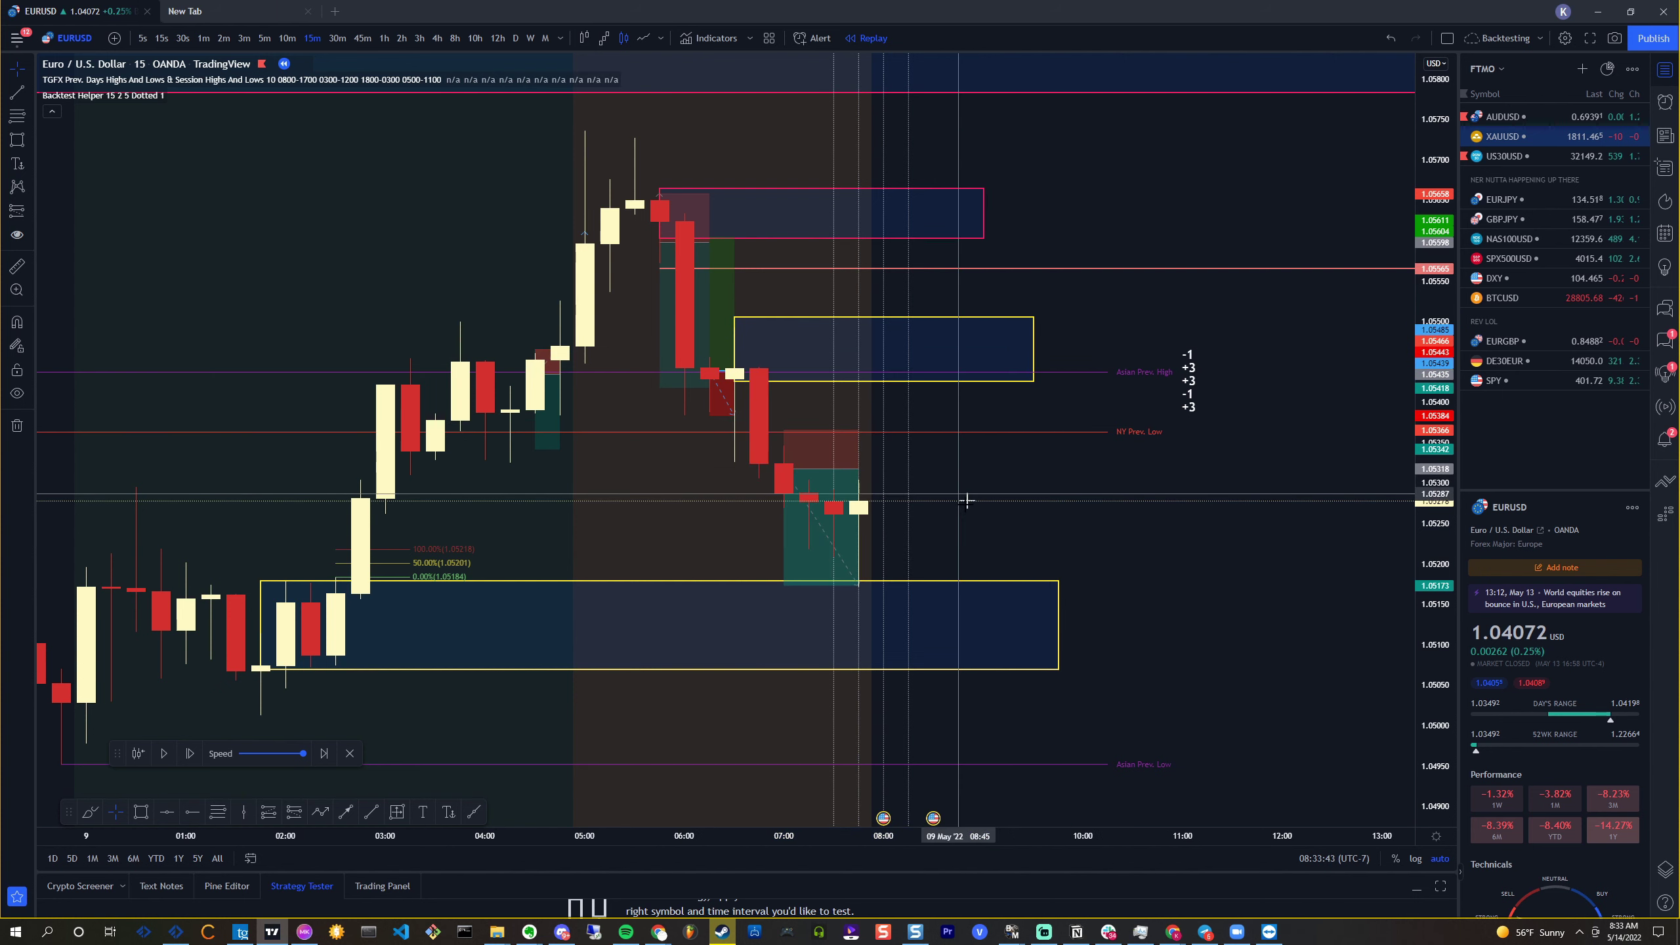
Return to the 1-minute chart and advance the replay to 08:04
left_click(204, 37)
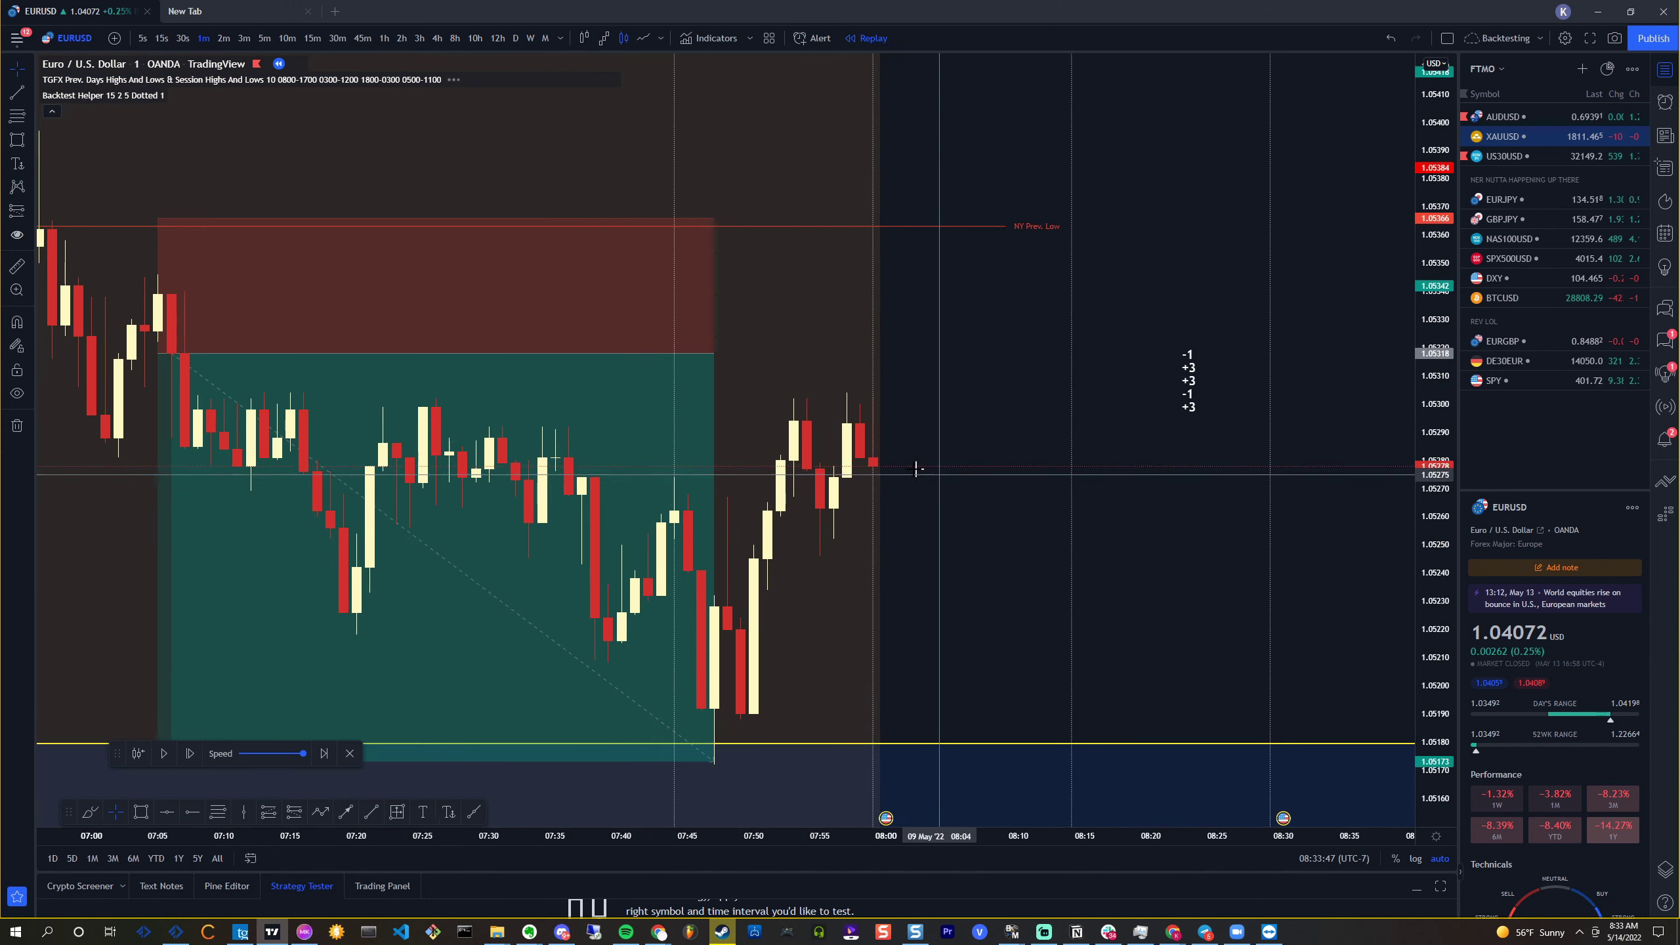
left_click(190, 754)
left_click(190, 754)
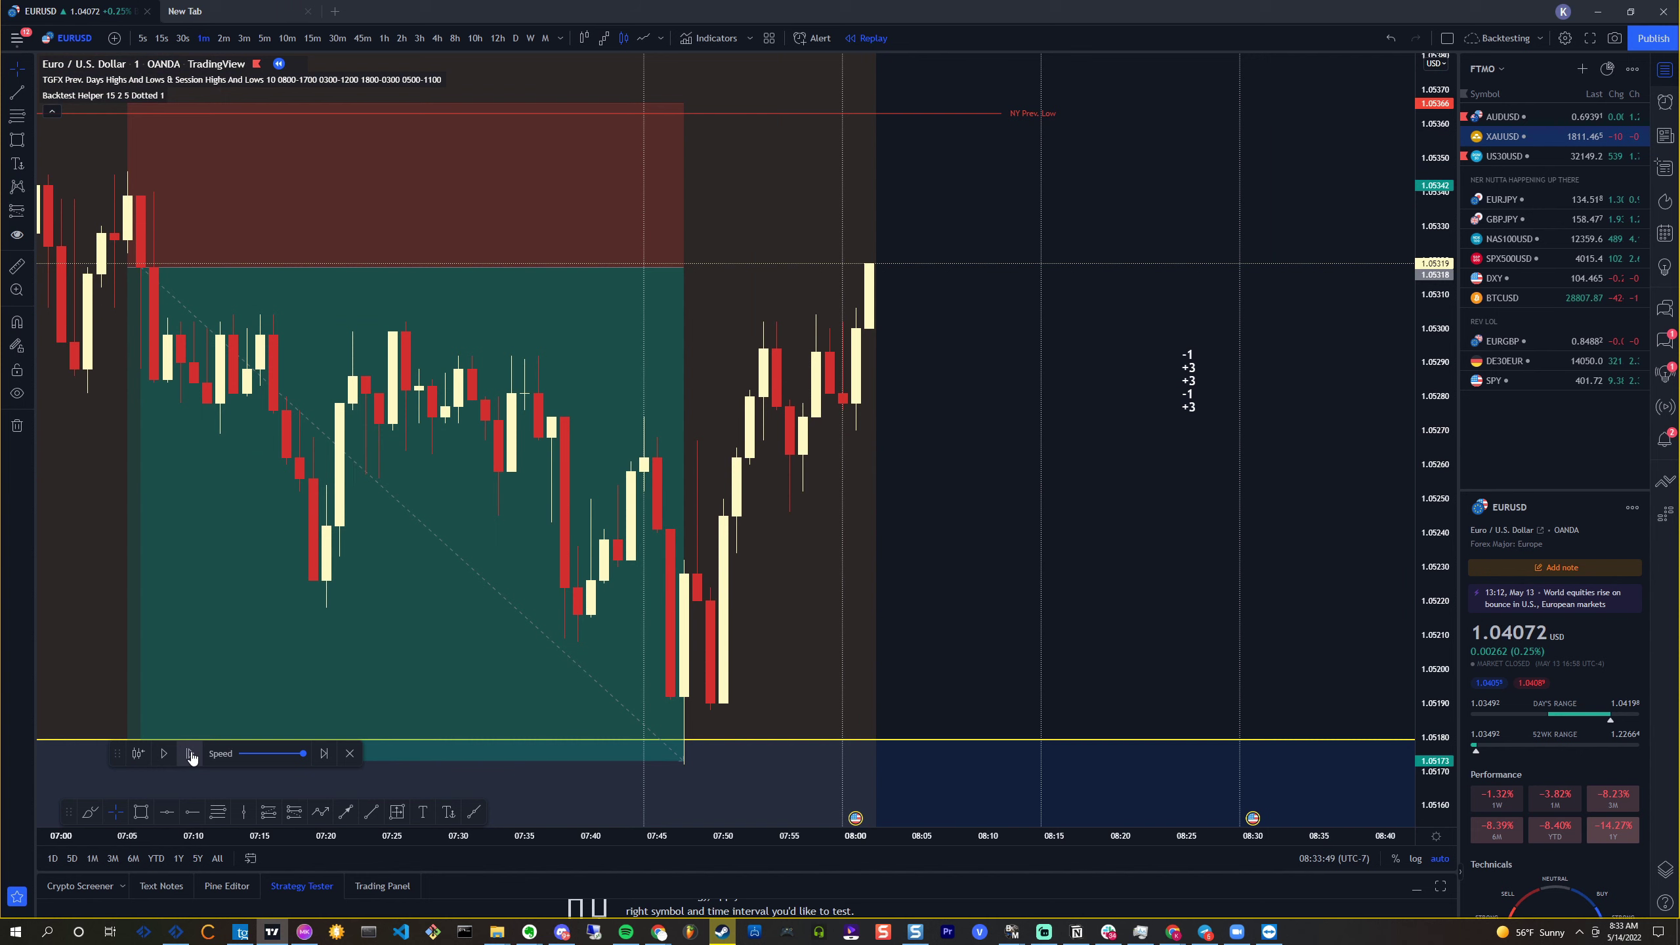
left_click(190, 754)
left_click(190, 754)
left_click(190, 754)
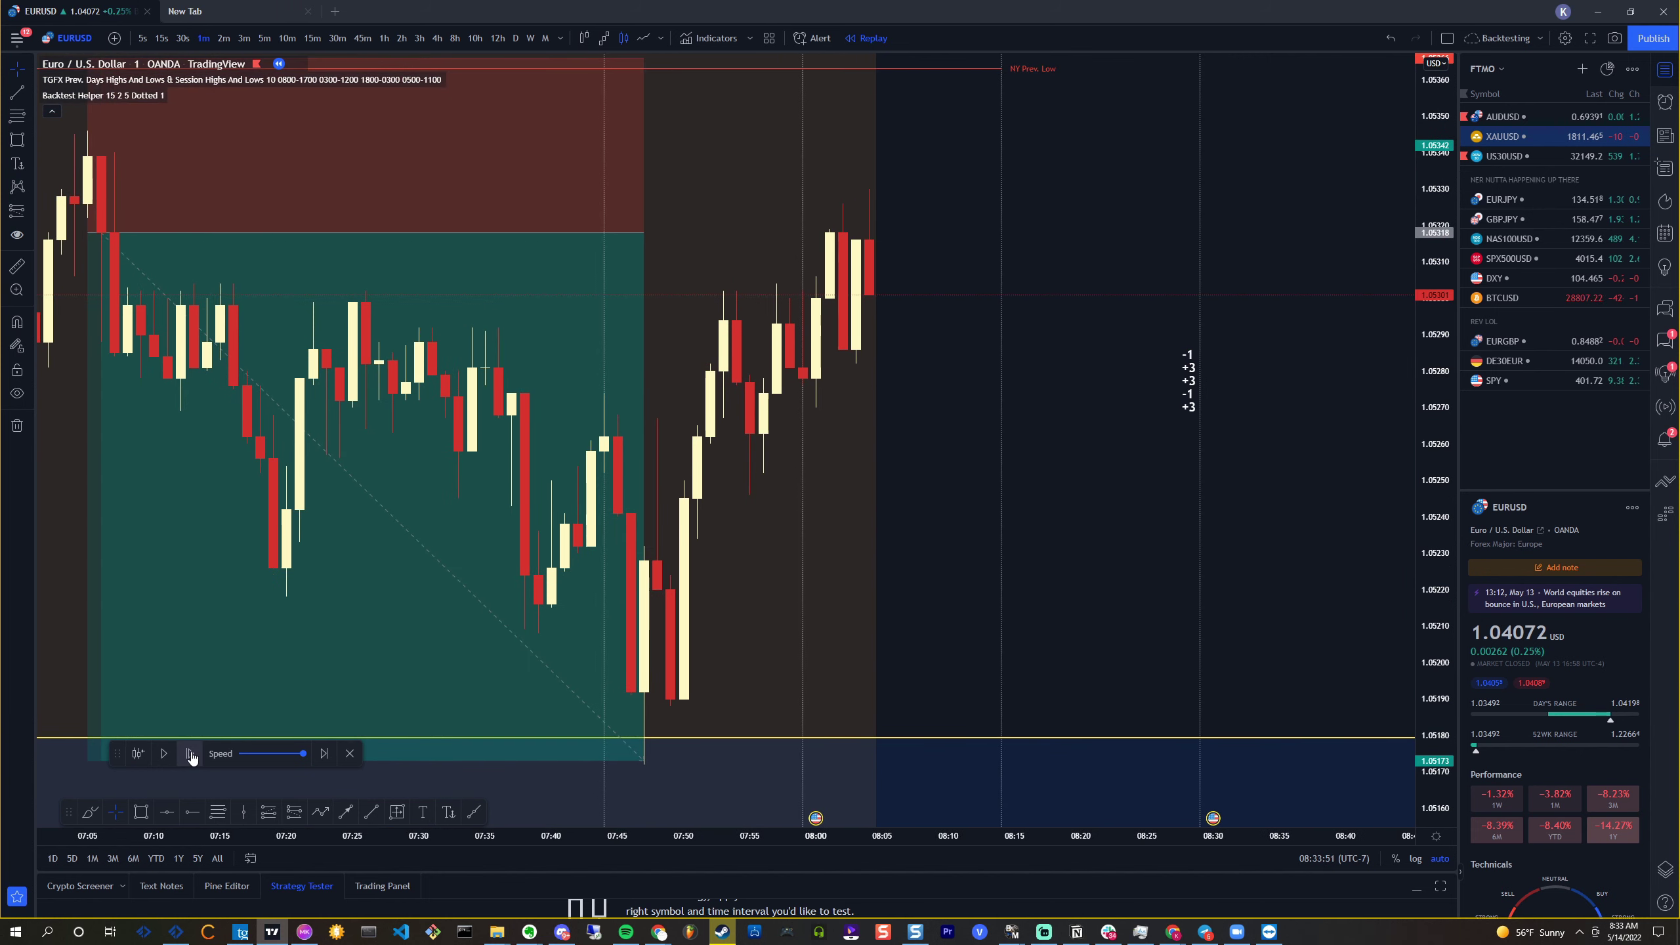
Advance the 1-minute replay ten candles to 08:14
scroll(953, 596, "down", 5)
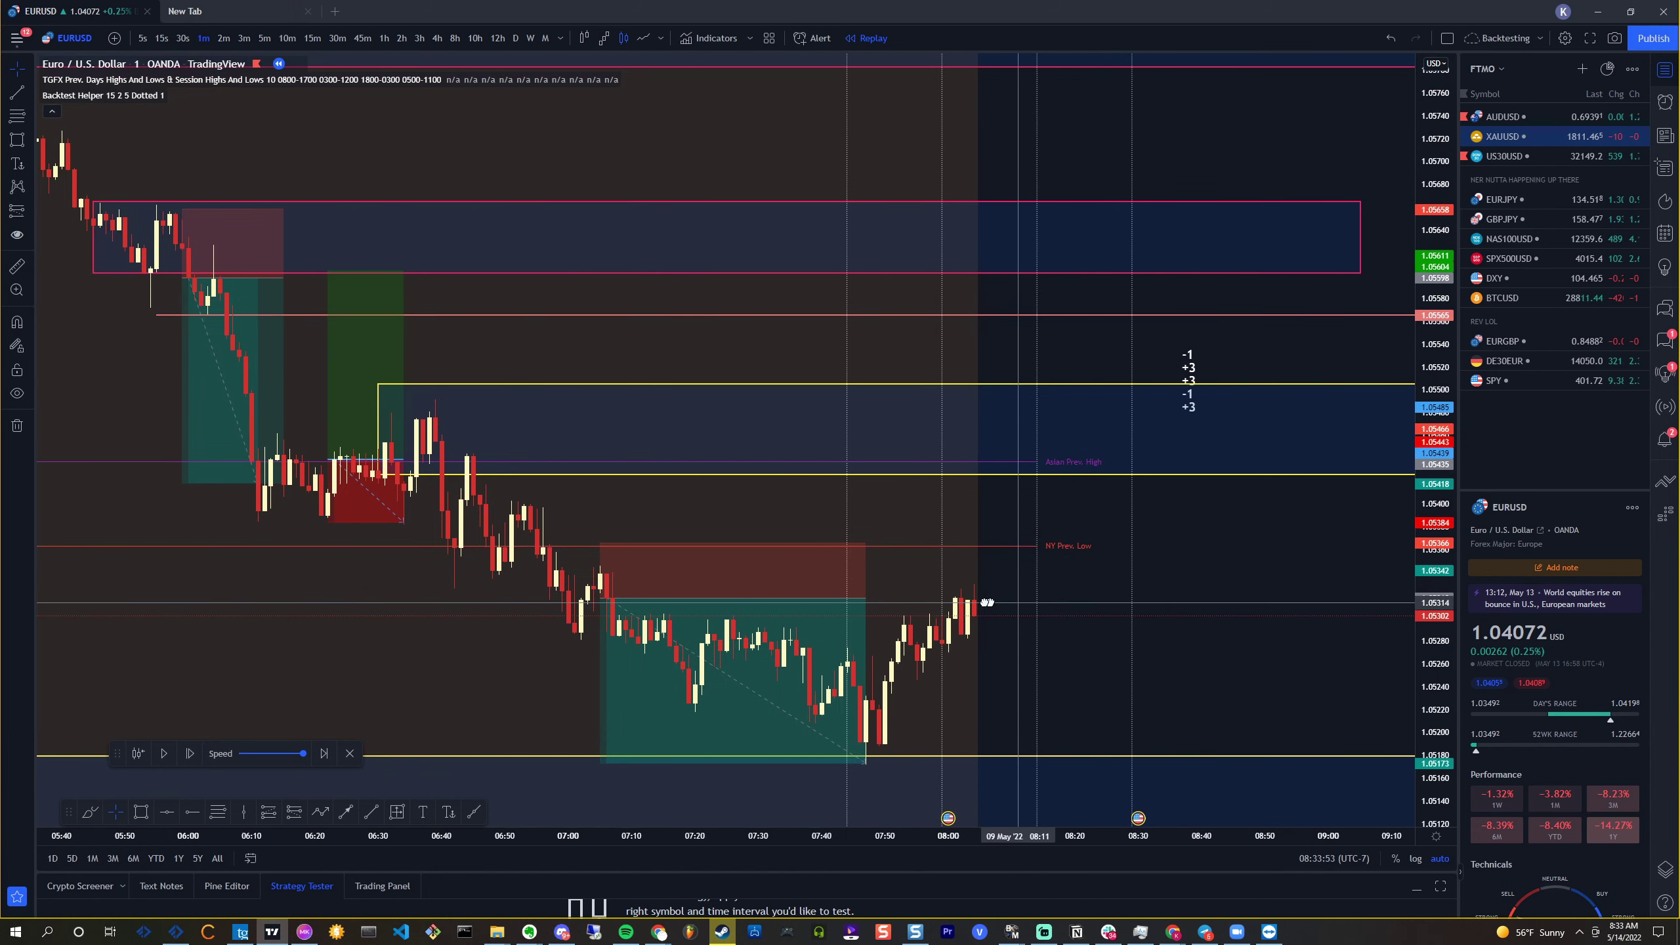
scroll(952, 597, "up", 1)
left_click(183, 757)
left_click(184, 757)
left_click(184, 758)
left_click(184, 759)
left_click(184, 758)
left_click(185, 759)
left_click(185, 759)
left_click(184, 759)
left_click(185, 758)
left_click(184, 759)
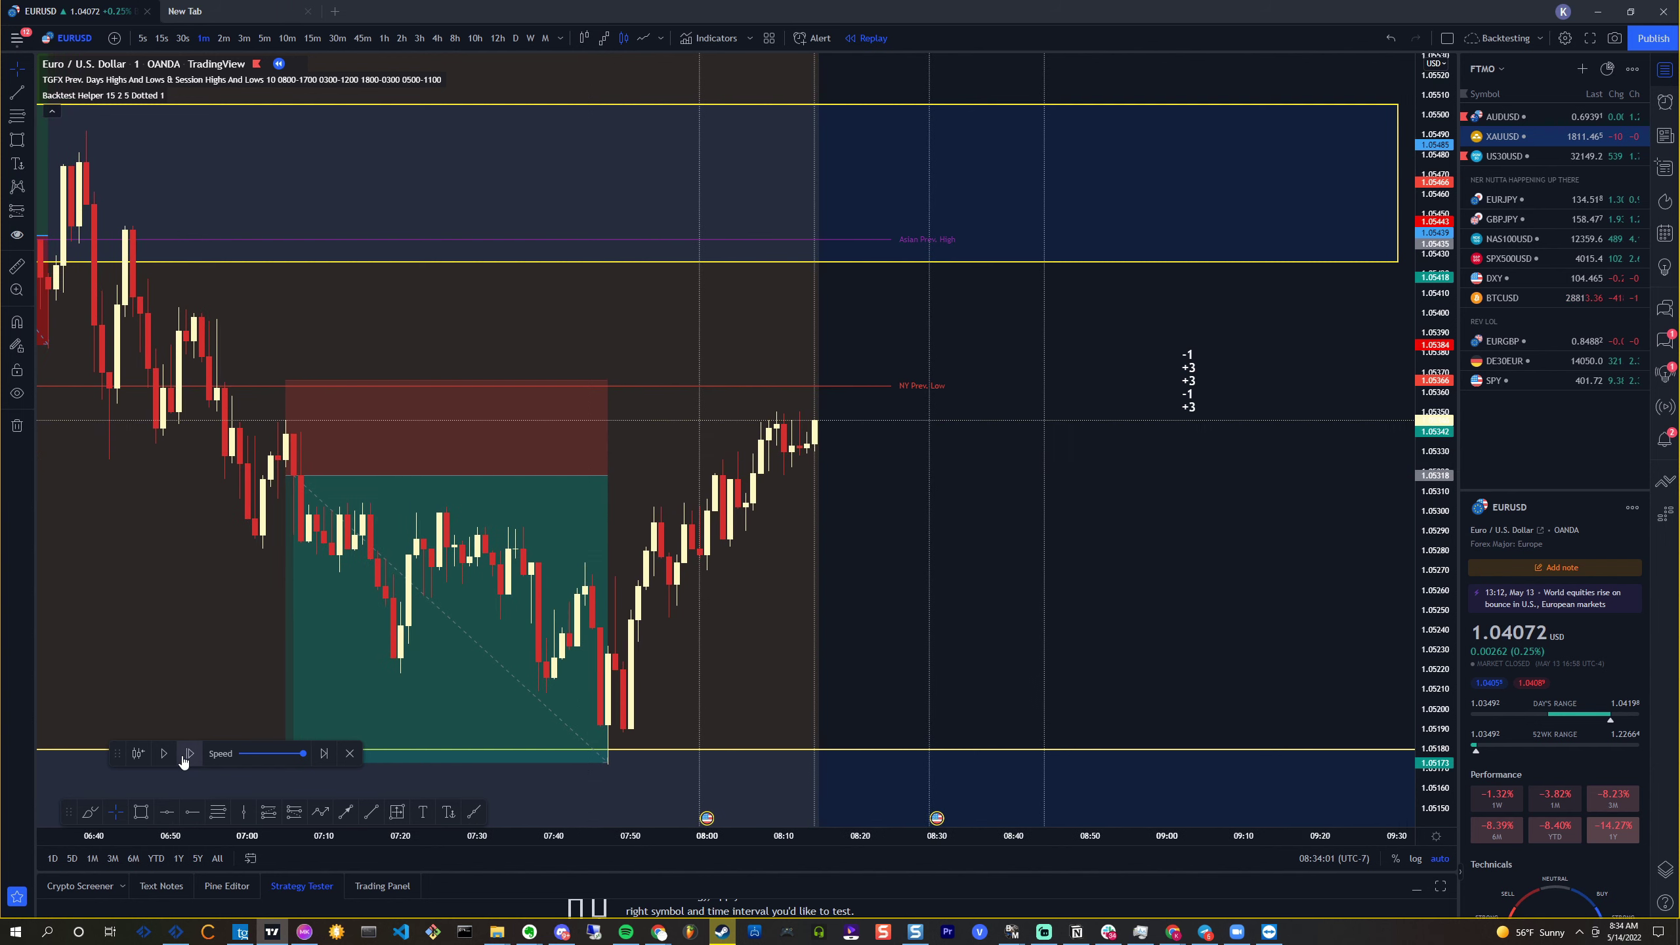
On the 5-minute chart, draw a horizontal red trend line at 1.05314 below the latest candles and a parallel copy at 1.05284
left_click(264, 38)
scroll(581, 563, "down", 1)
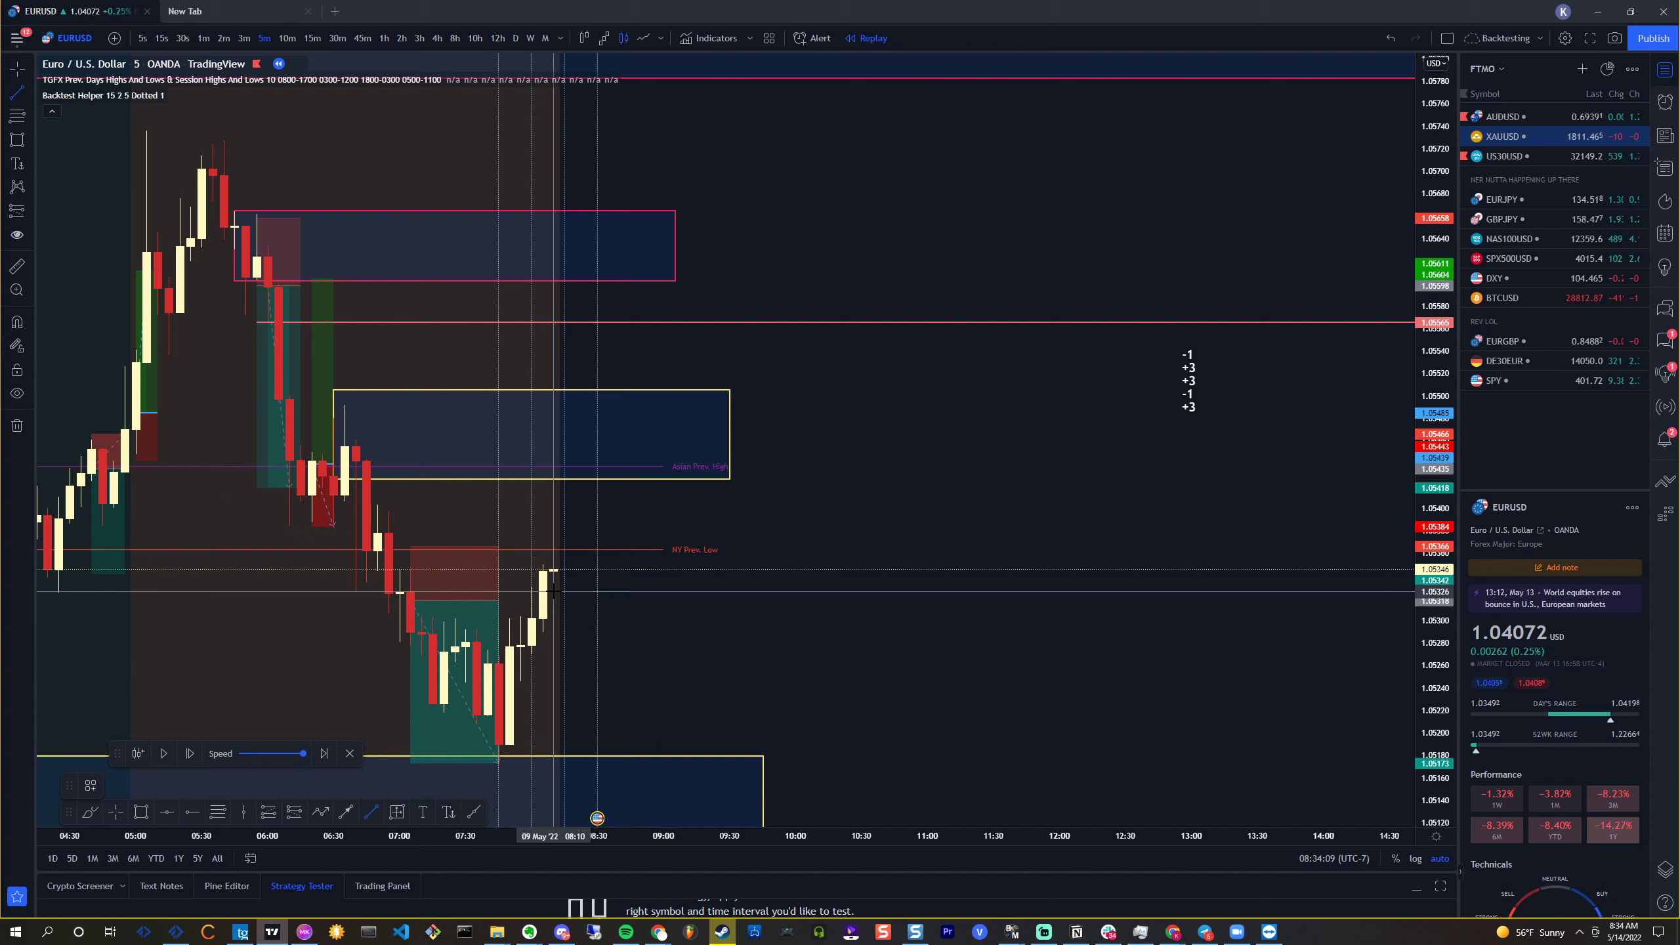
left_click(753, 604)
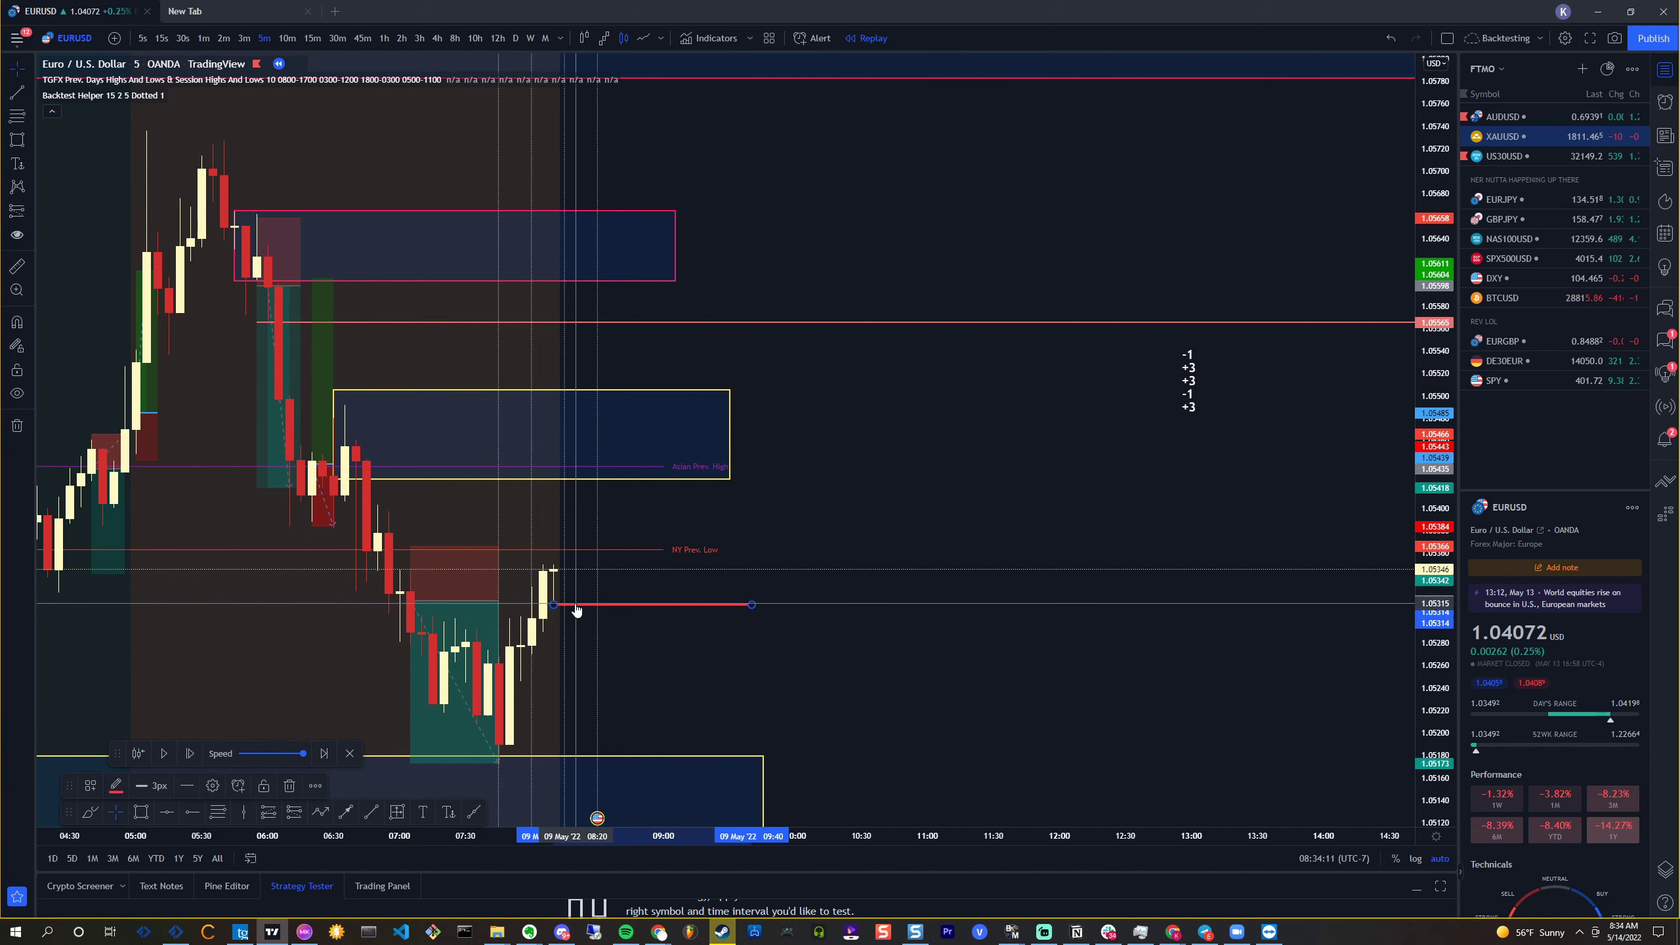
left_click_drag(580, 613, 562, 645)
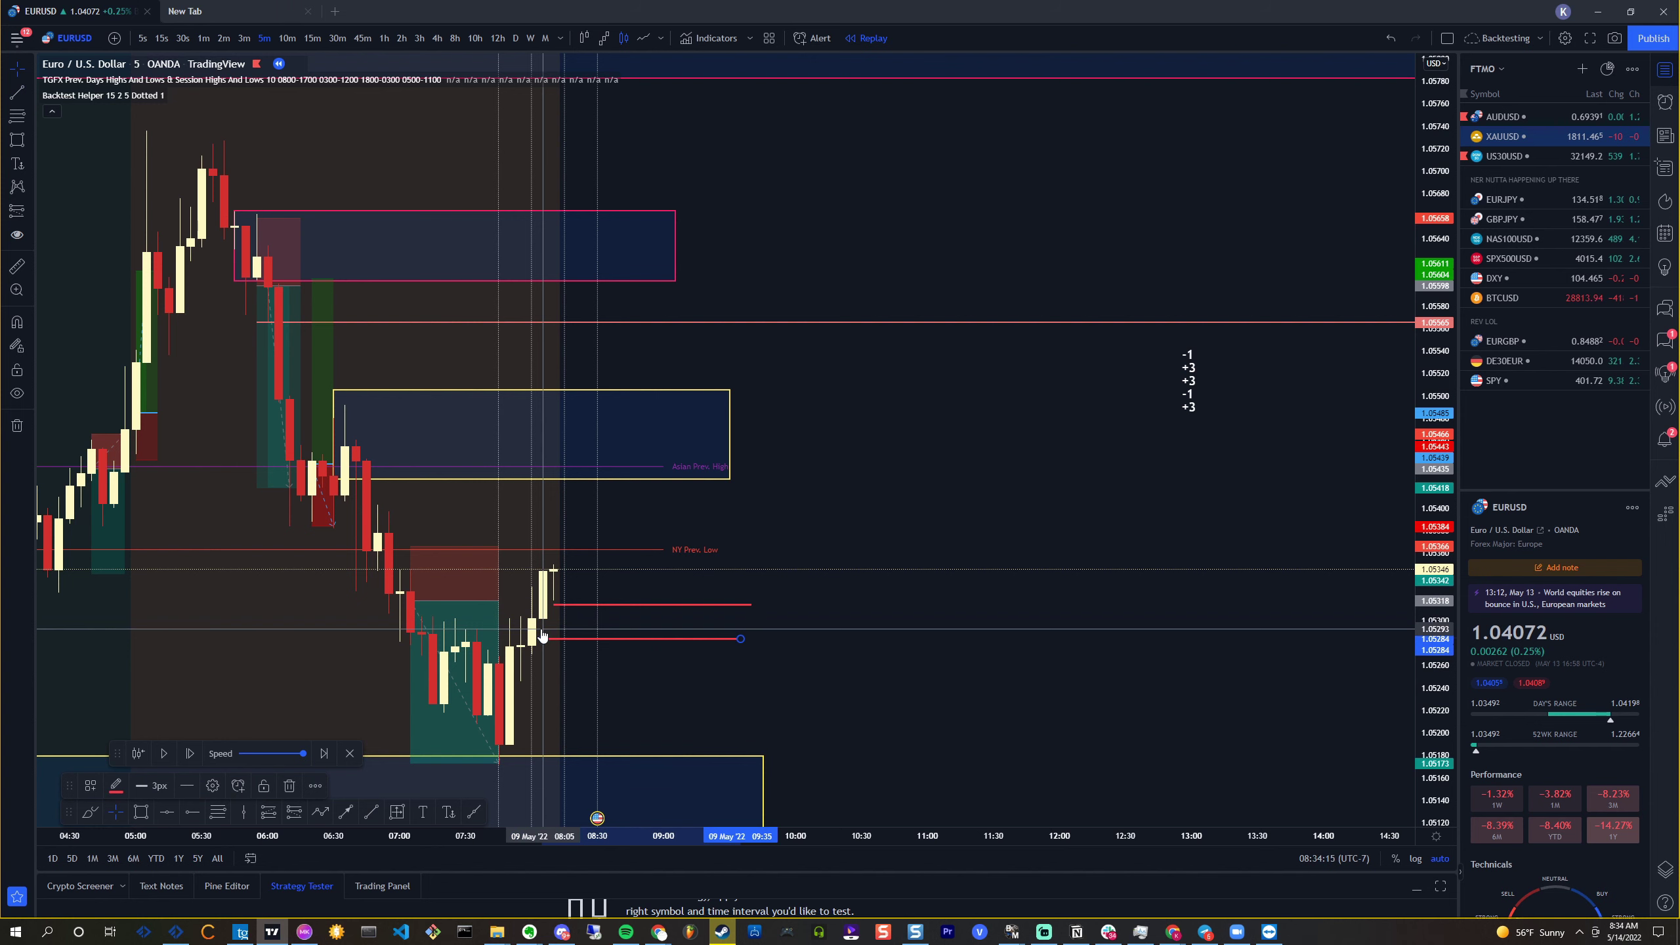
On the 1-minute chart, move the lower red line to the 1.05291 low and the upper one to the 1.05318 low
left_click(204, 38)
scroll(645, 243, "up", 3)
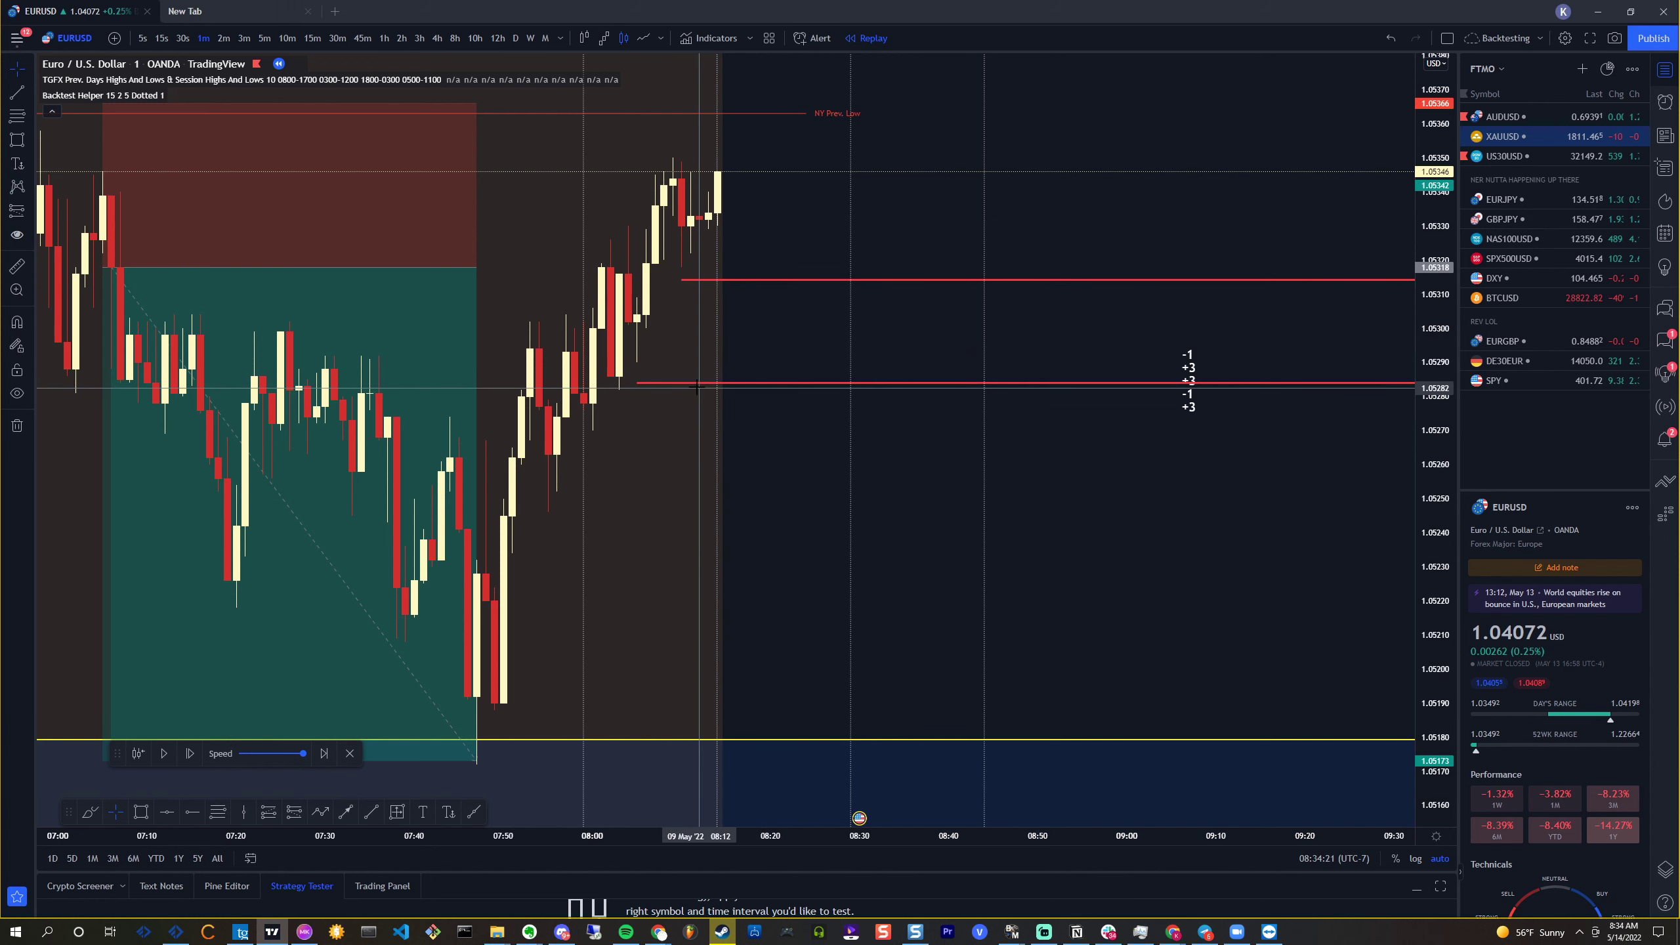
left_click_drag(698, 387, 680, 388)
left_click(648, 371)
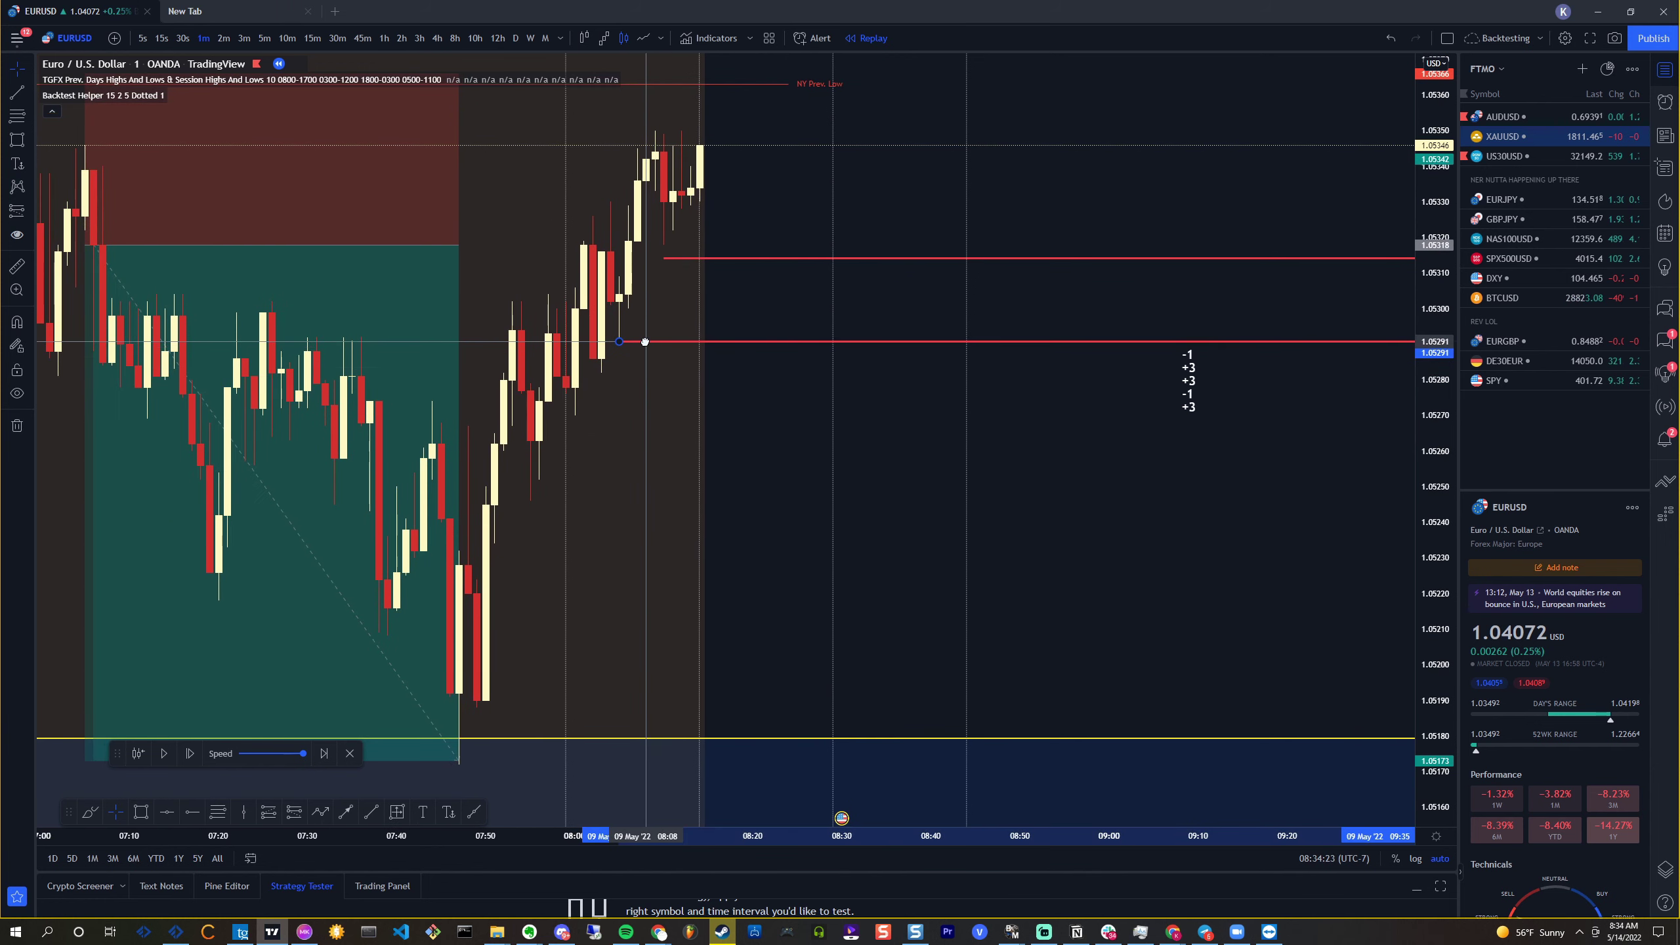
left_click_drag(681, 259, 671, 245)
left_click(719, 301)
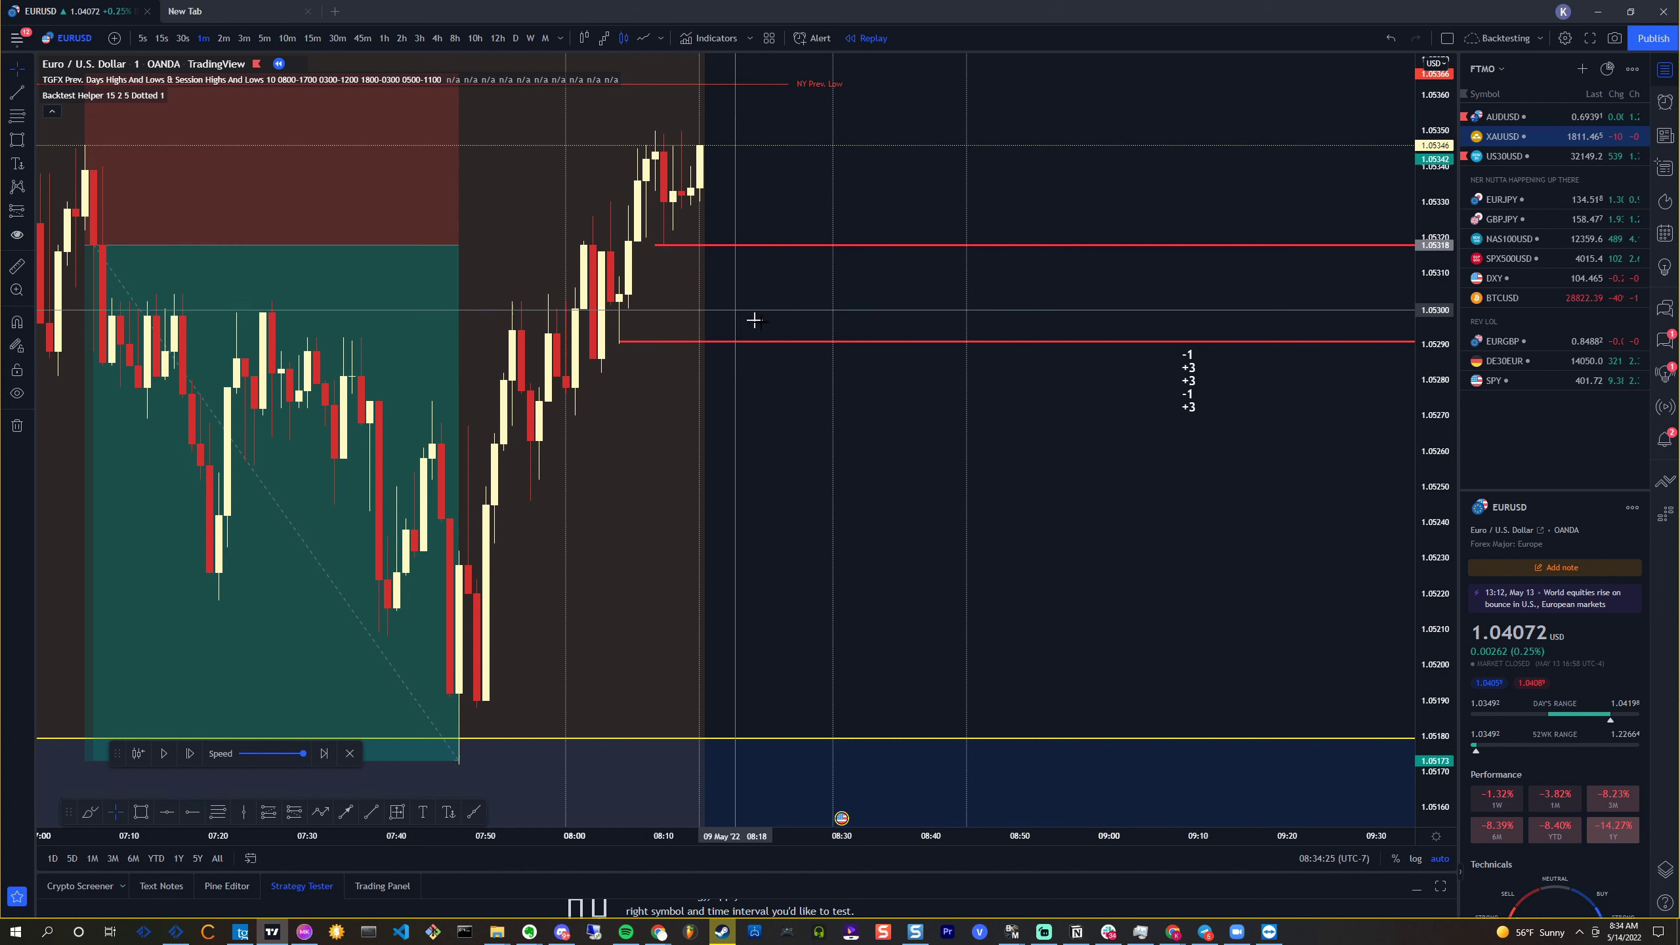
Advance the 1-minute replay sixteen candles to 08:30
scroll(736, 311, "down", 5)
left_click_drag(988, 523, 892, 523)
scroll(859, 503, "up", 3)
left_click(192, 754)
left_click(192, 753)
left_click(193, 752)
left_click(195, 750)
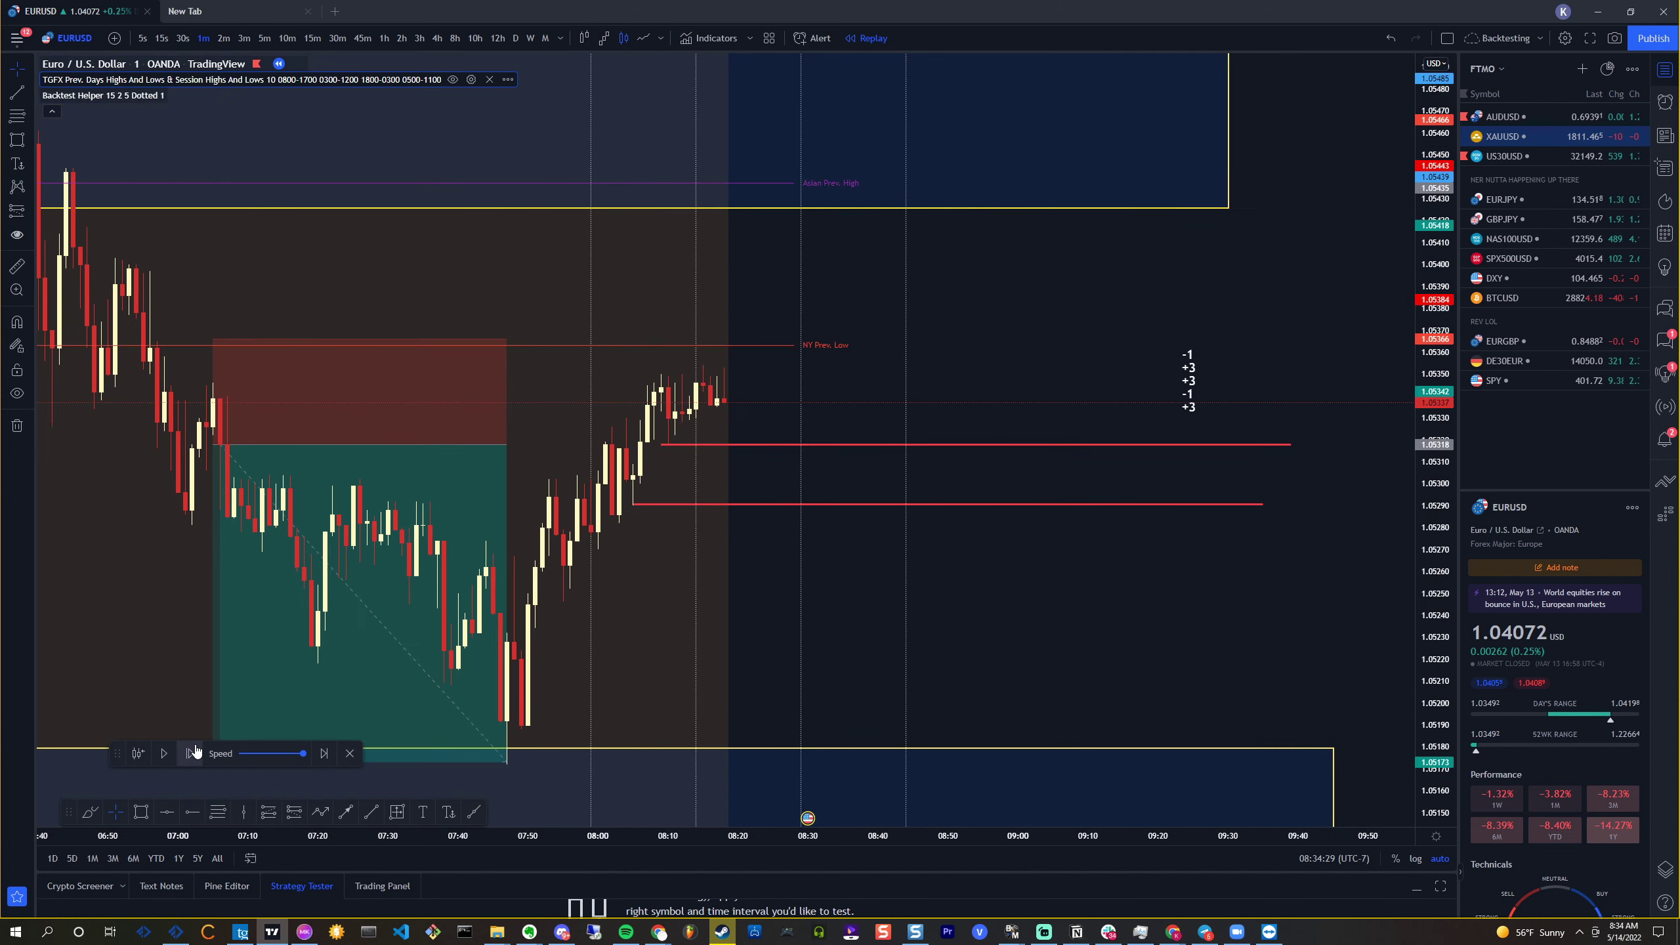
left_click(195, 750)
left_click(195, 750)
left_click(195, 750)
left_click(195, 750)
left_click(195, 750)
left_click(195, 751)
left_click(195, 750)
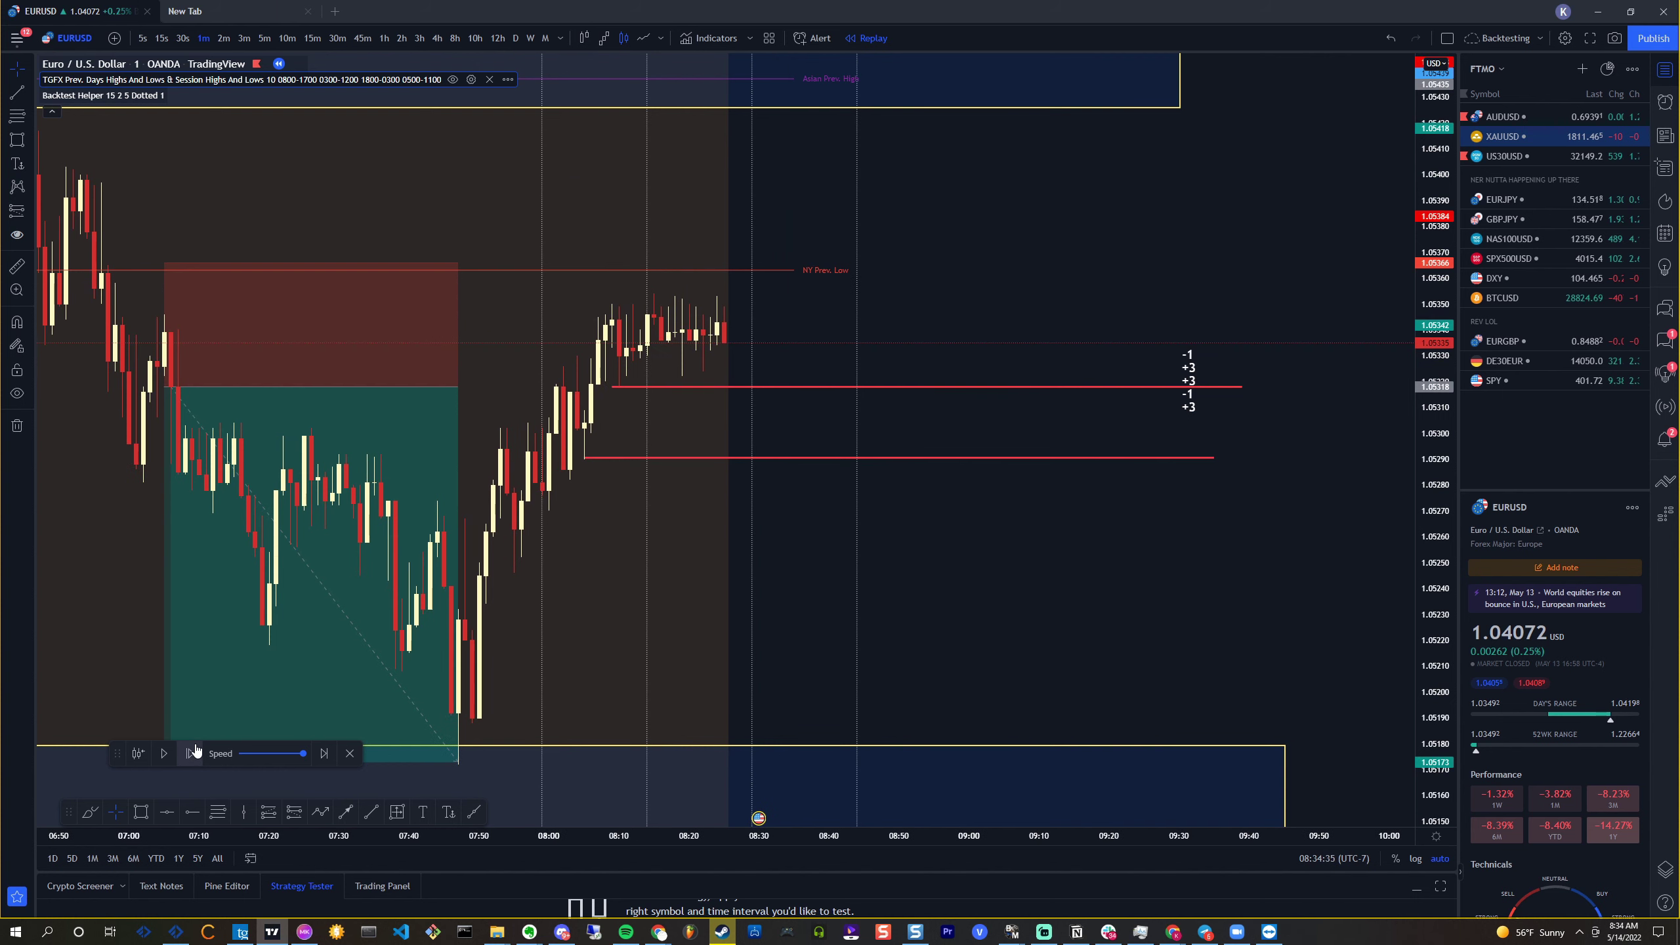
left_click(195, 750)
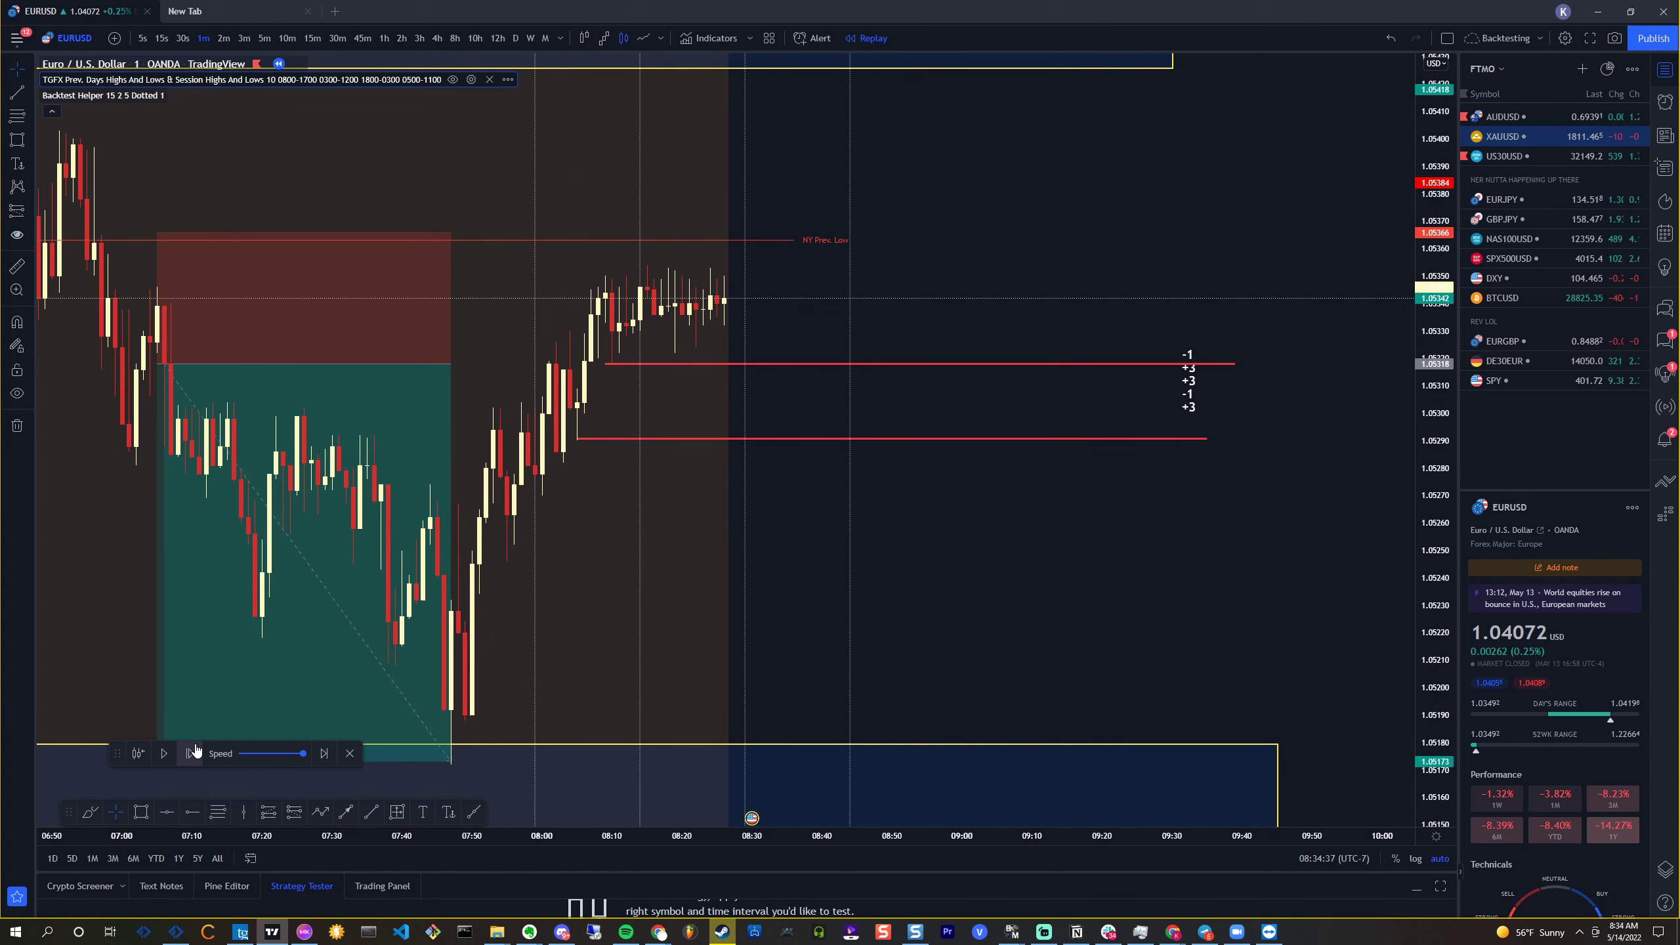
left_click(193, 752)
left_click(193, 752)
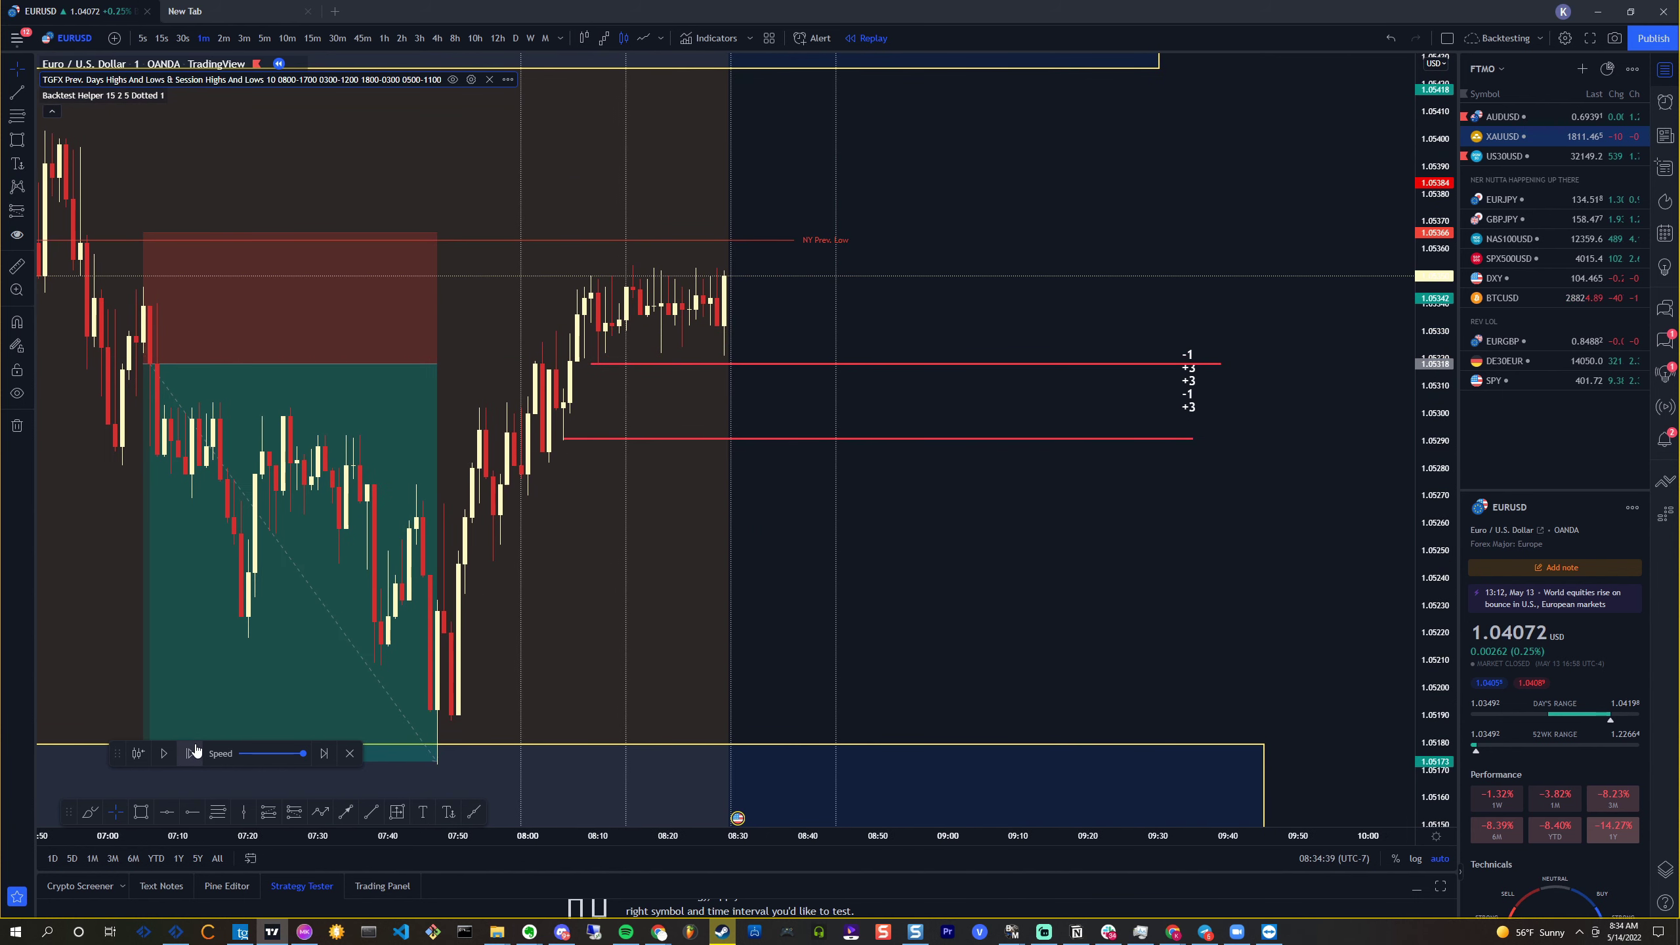
left_click(194, 752)
left_click(193, 752)
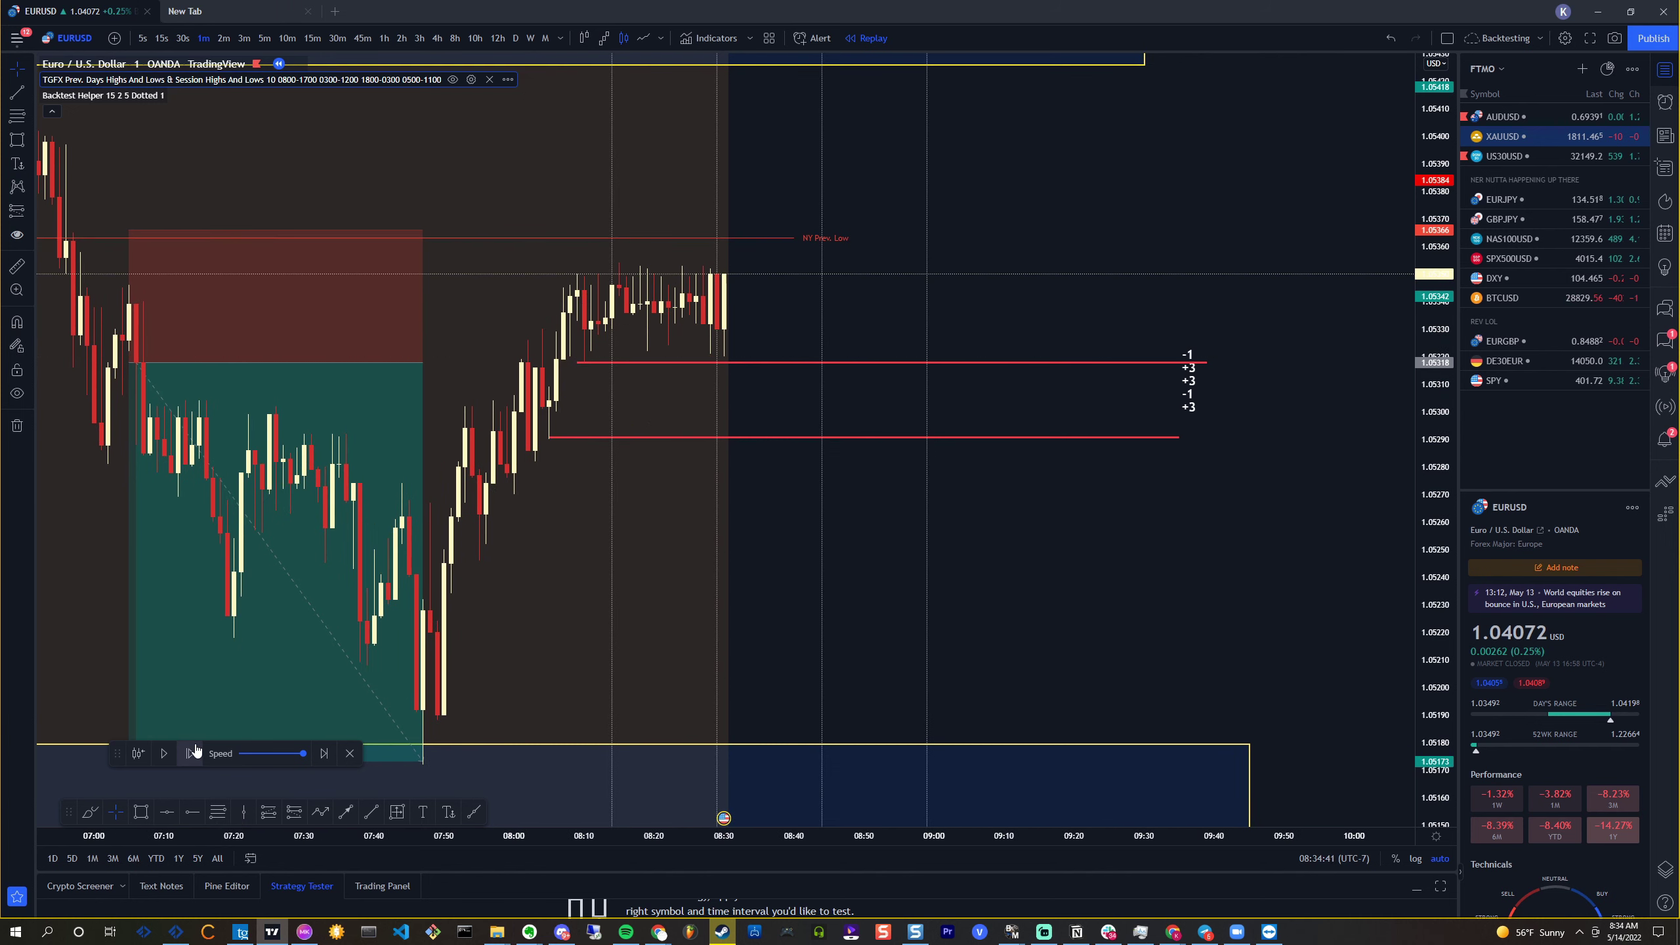
Sketch brush arrows showing a rise into the upper yellow zone and a drop to the lower red line, and remove them
left_click_drag(728, 293, 796, 330)
scroll(975, 412, "up", 2)
scroll(881, 195, "down", 3)
left_click_drag(951, 407, 902, 390)
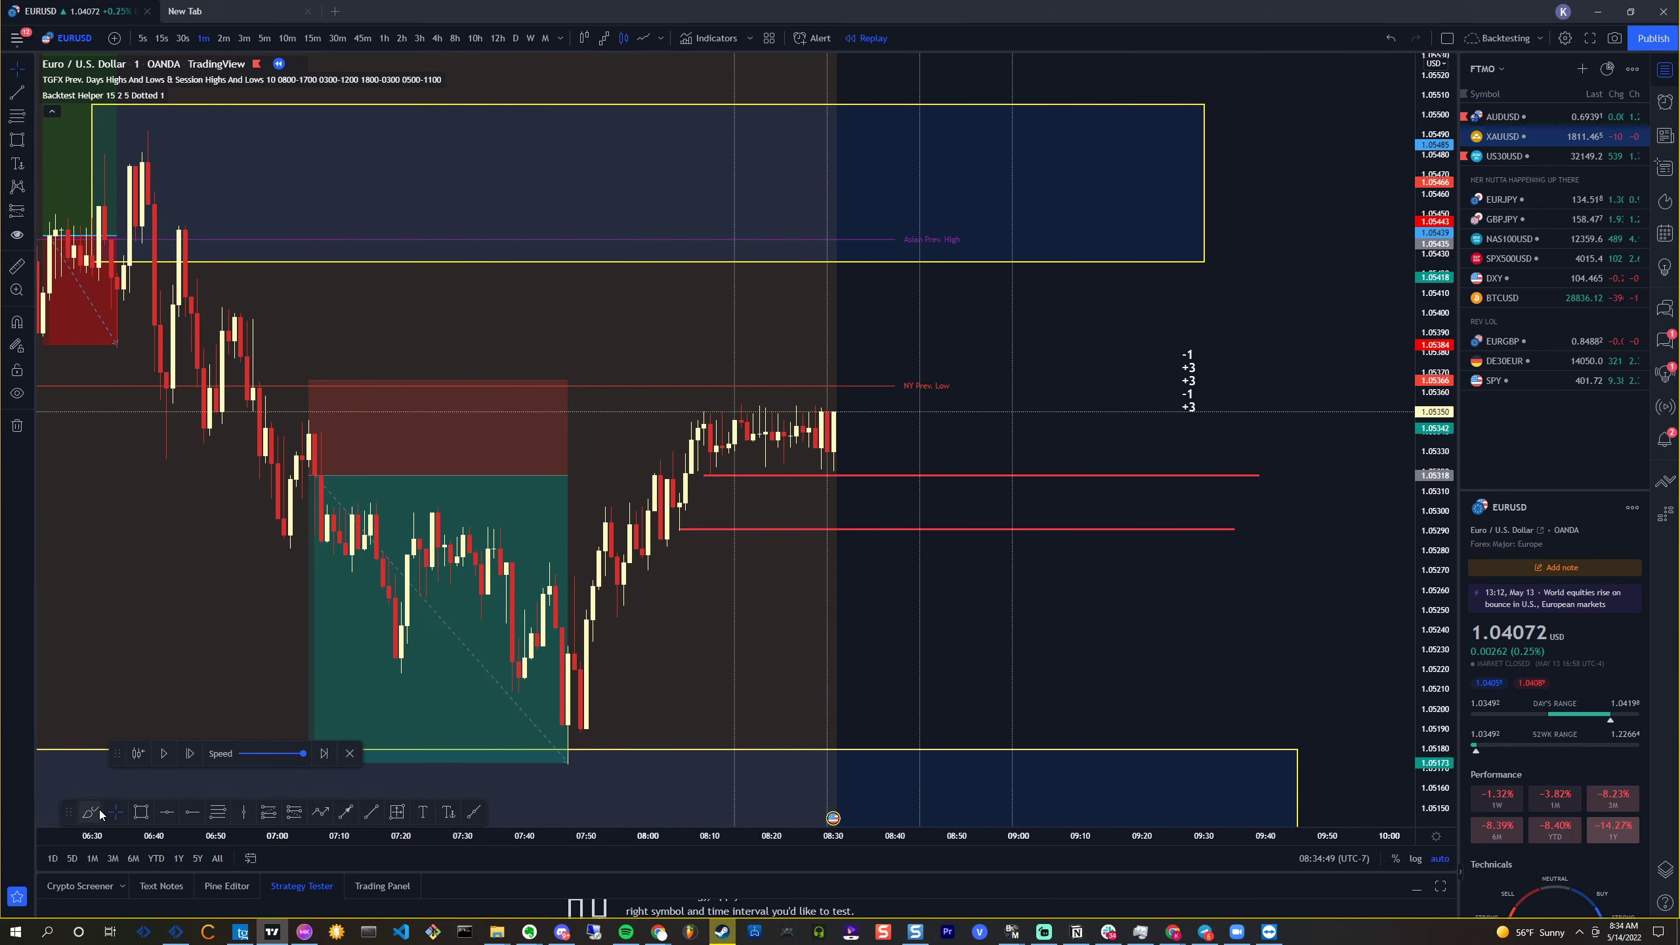
mouse_move(830, 413)
left_mouse_down()
mouse_move(957, 300)
mouse_move(982, 529)
left_mouse_up()
left_click_drag(626, 252, 855, 249)
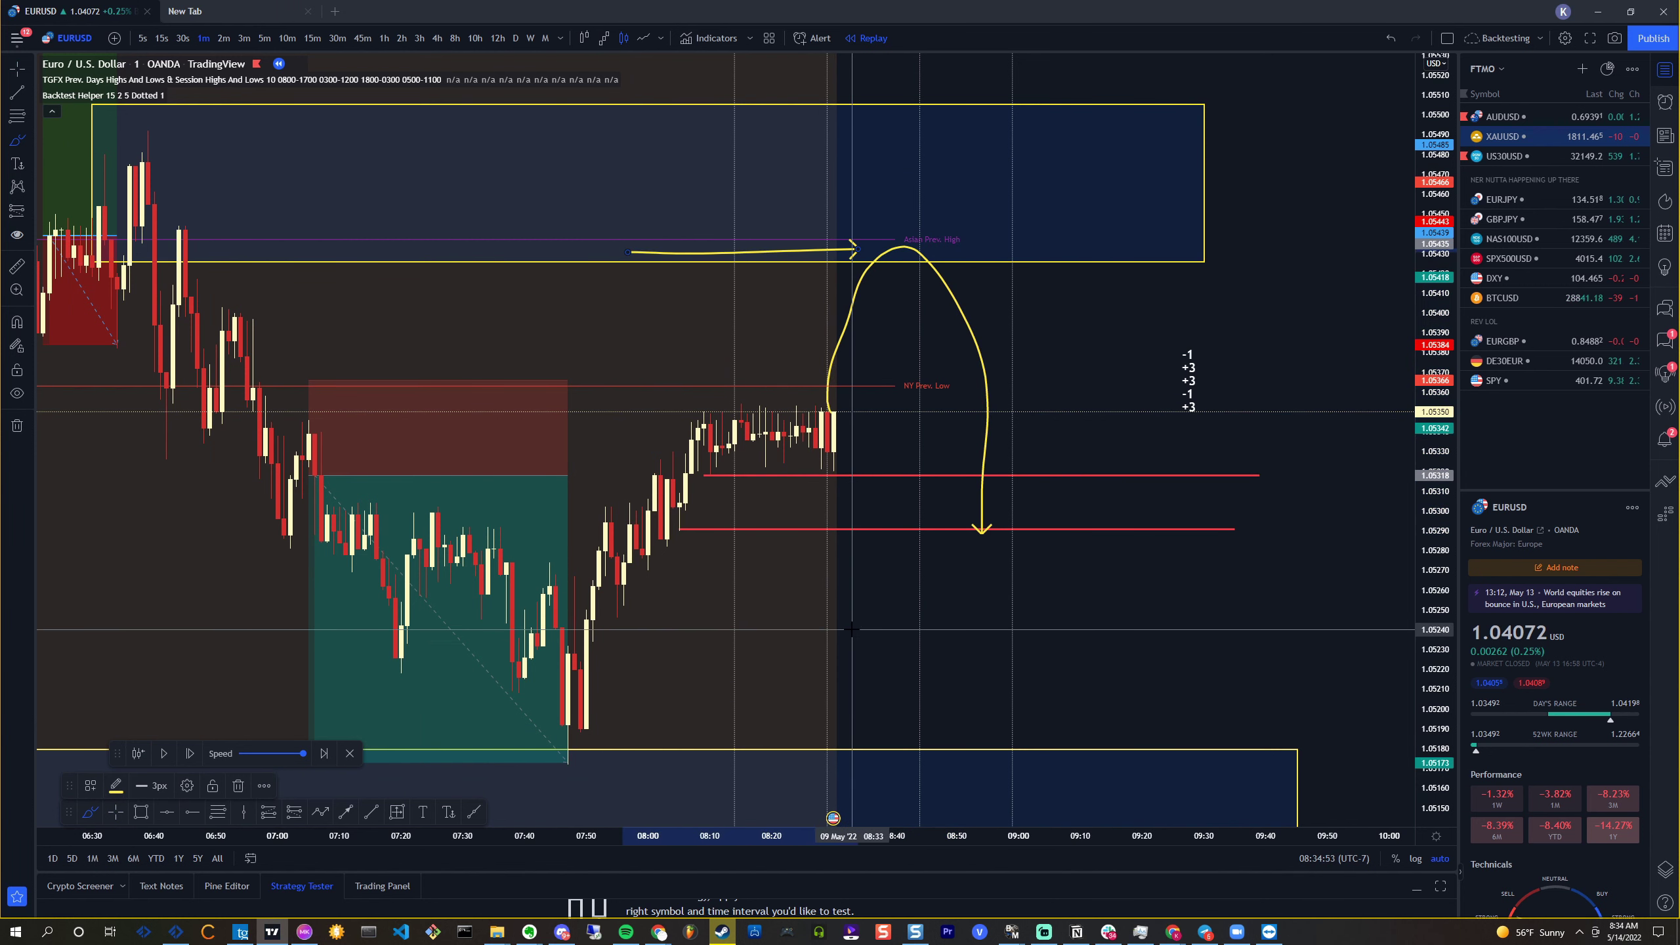
key("ctrl")
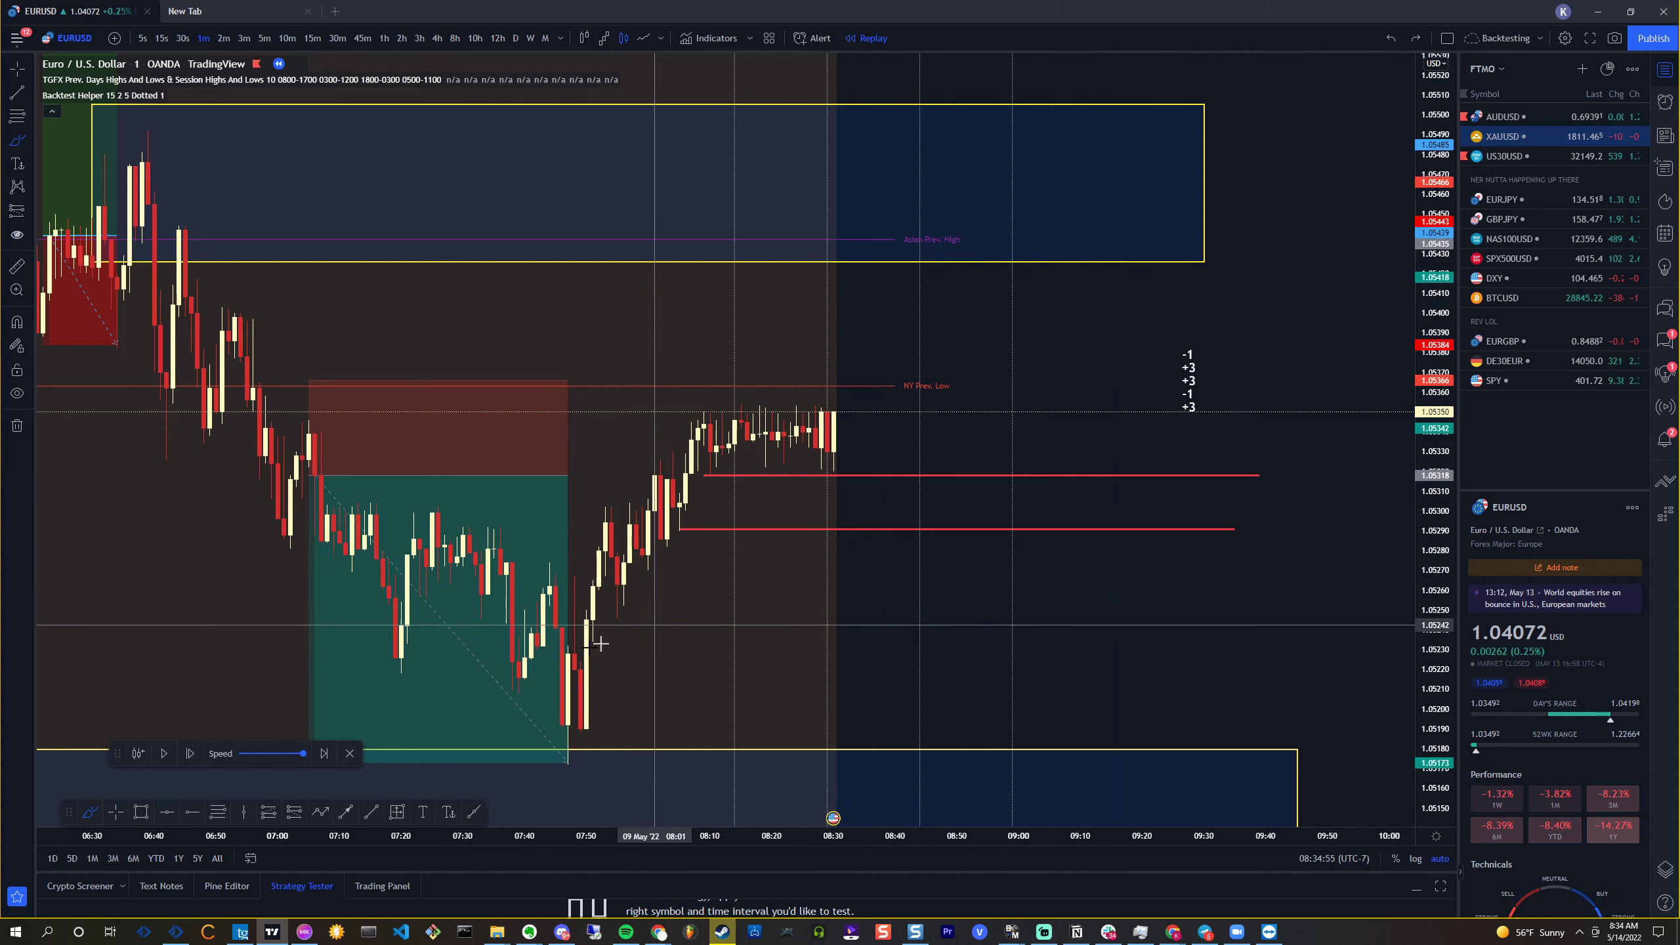
Advance the 1-minute replay five candles to 08:35
left_click(198, 753)
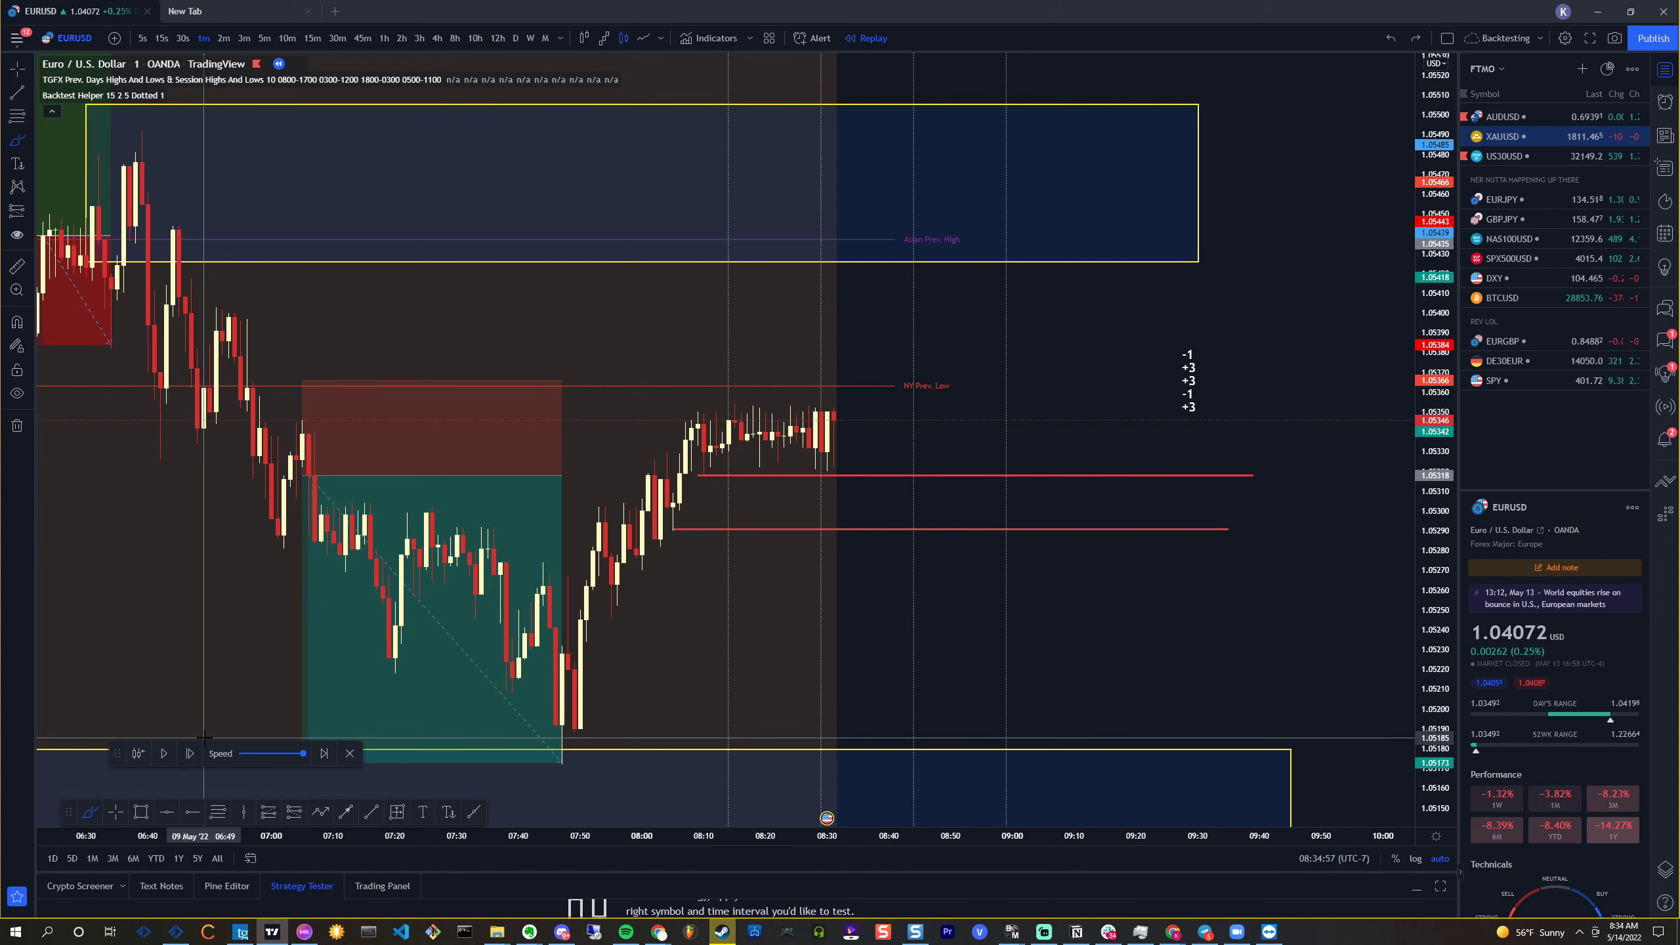
left_click(191, 753)
left_click(191, 754)
left_click(191, 754)
left_click(191, 754)
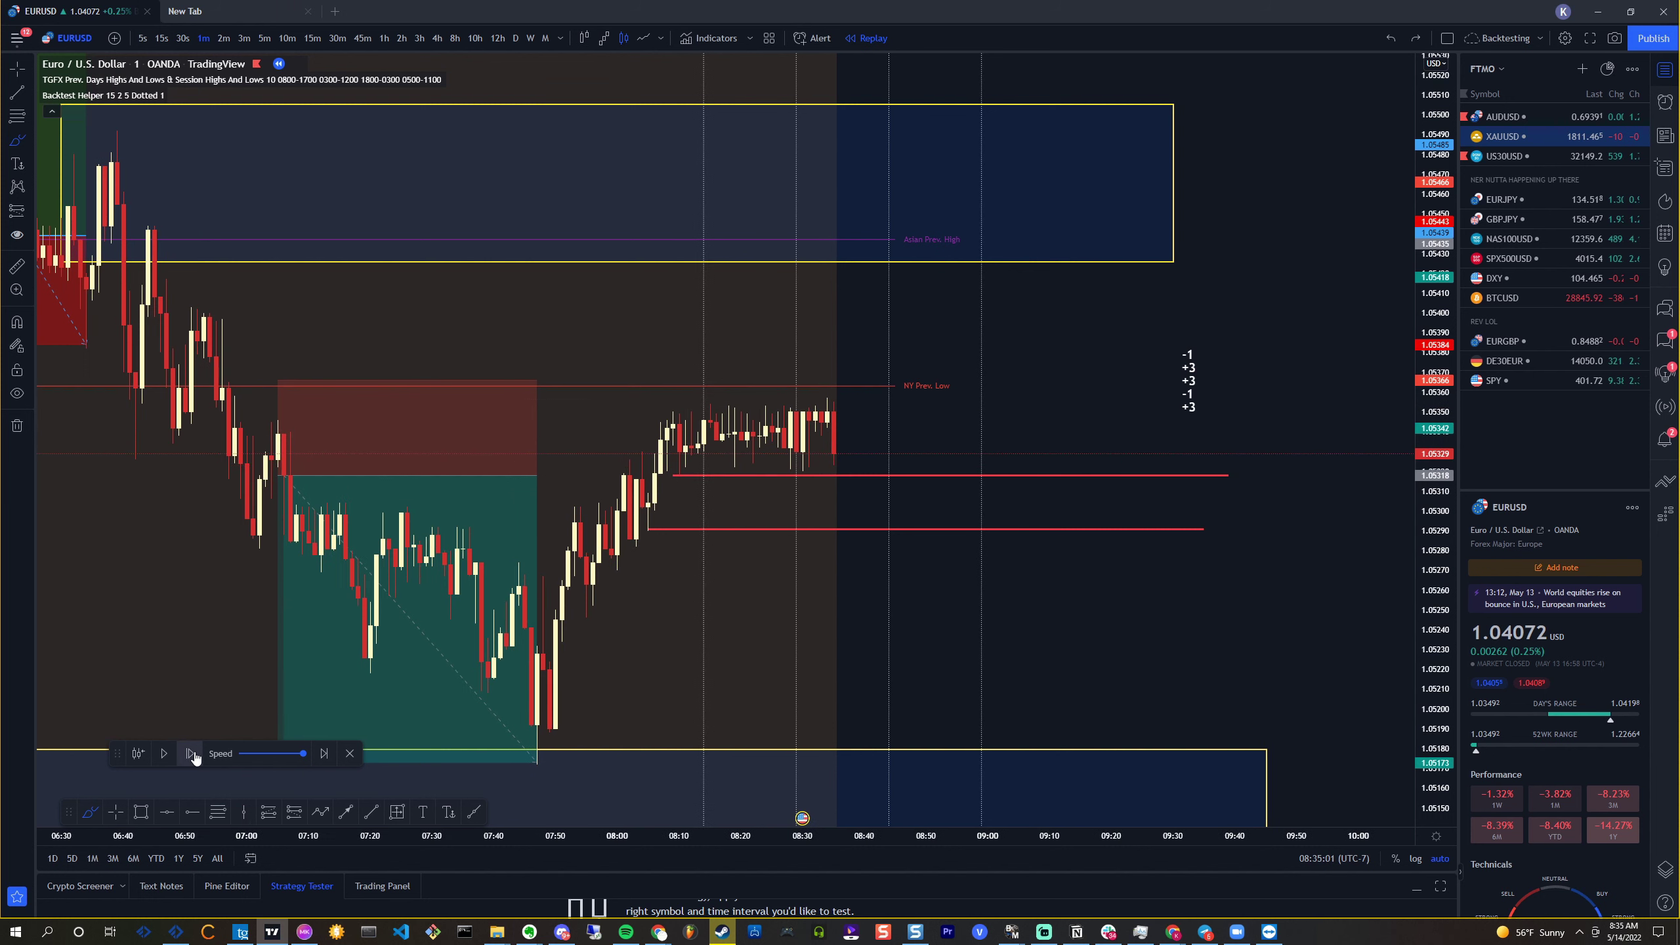
Move the replay point back one candle to 08:34 on the 1-minute chart
scroll(697, 451, "up", 2)
scroll(777, 319, "down", 1)
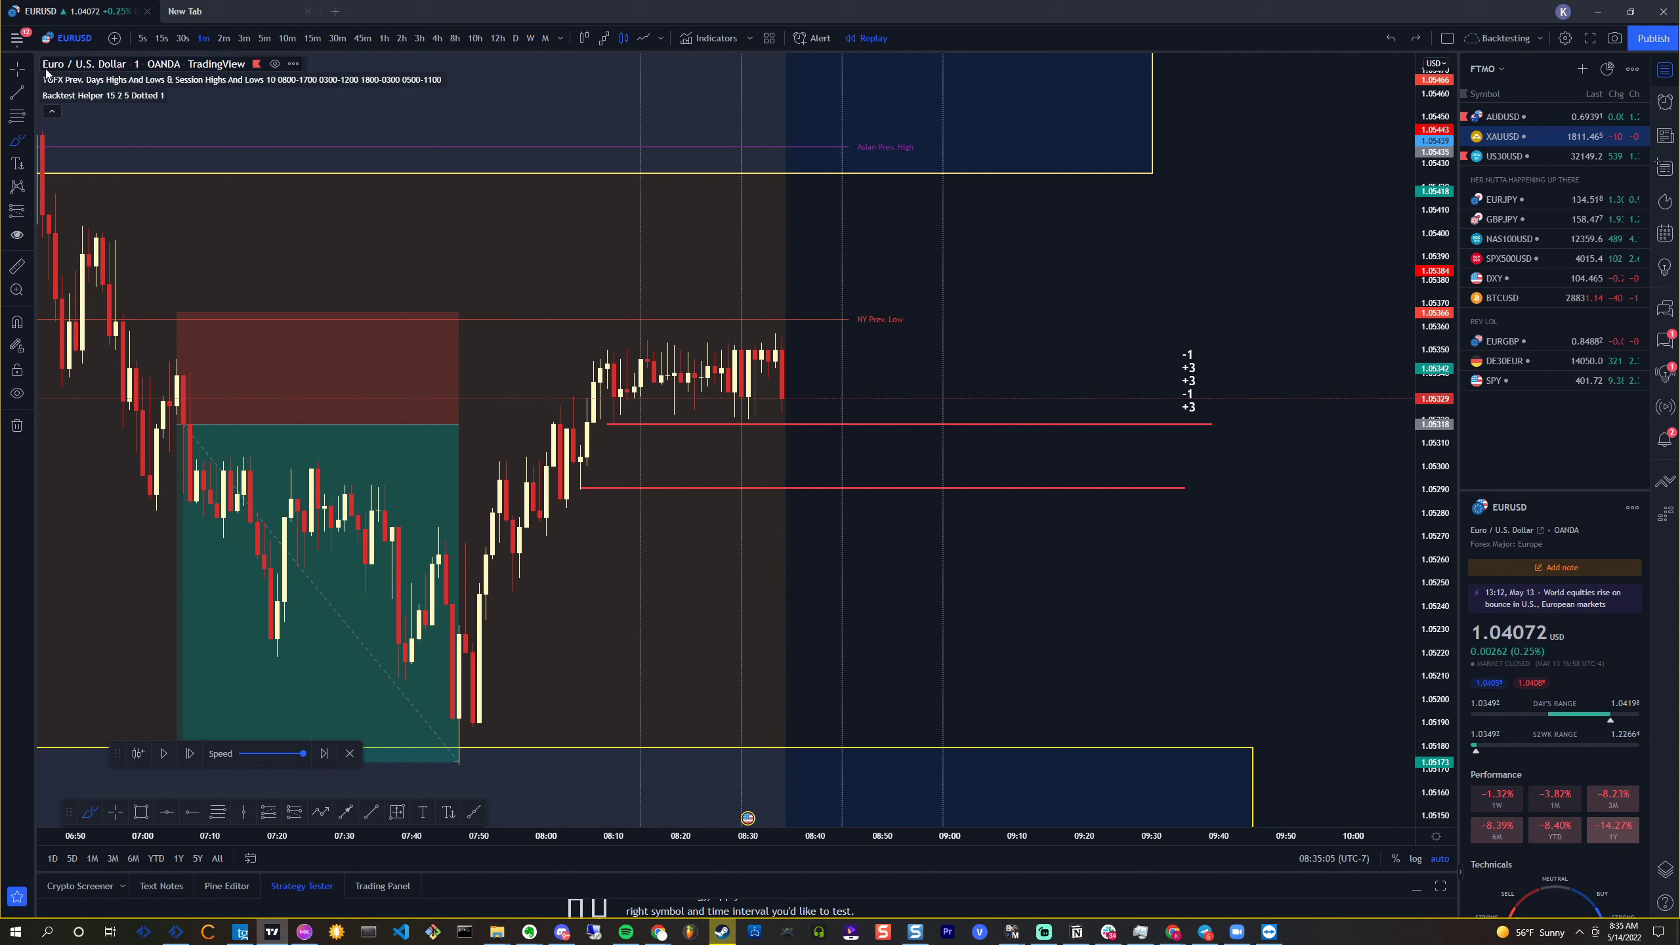
left_click_drag(688, 466, 386, 465)
scroll(735, 468, "up", 2)
scroll(387, 465, "down", 2)
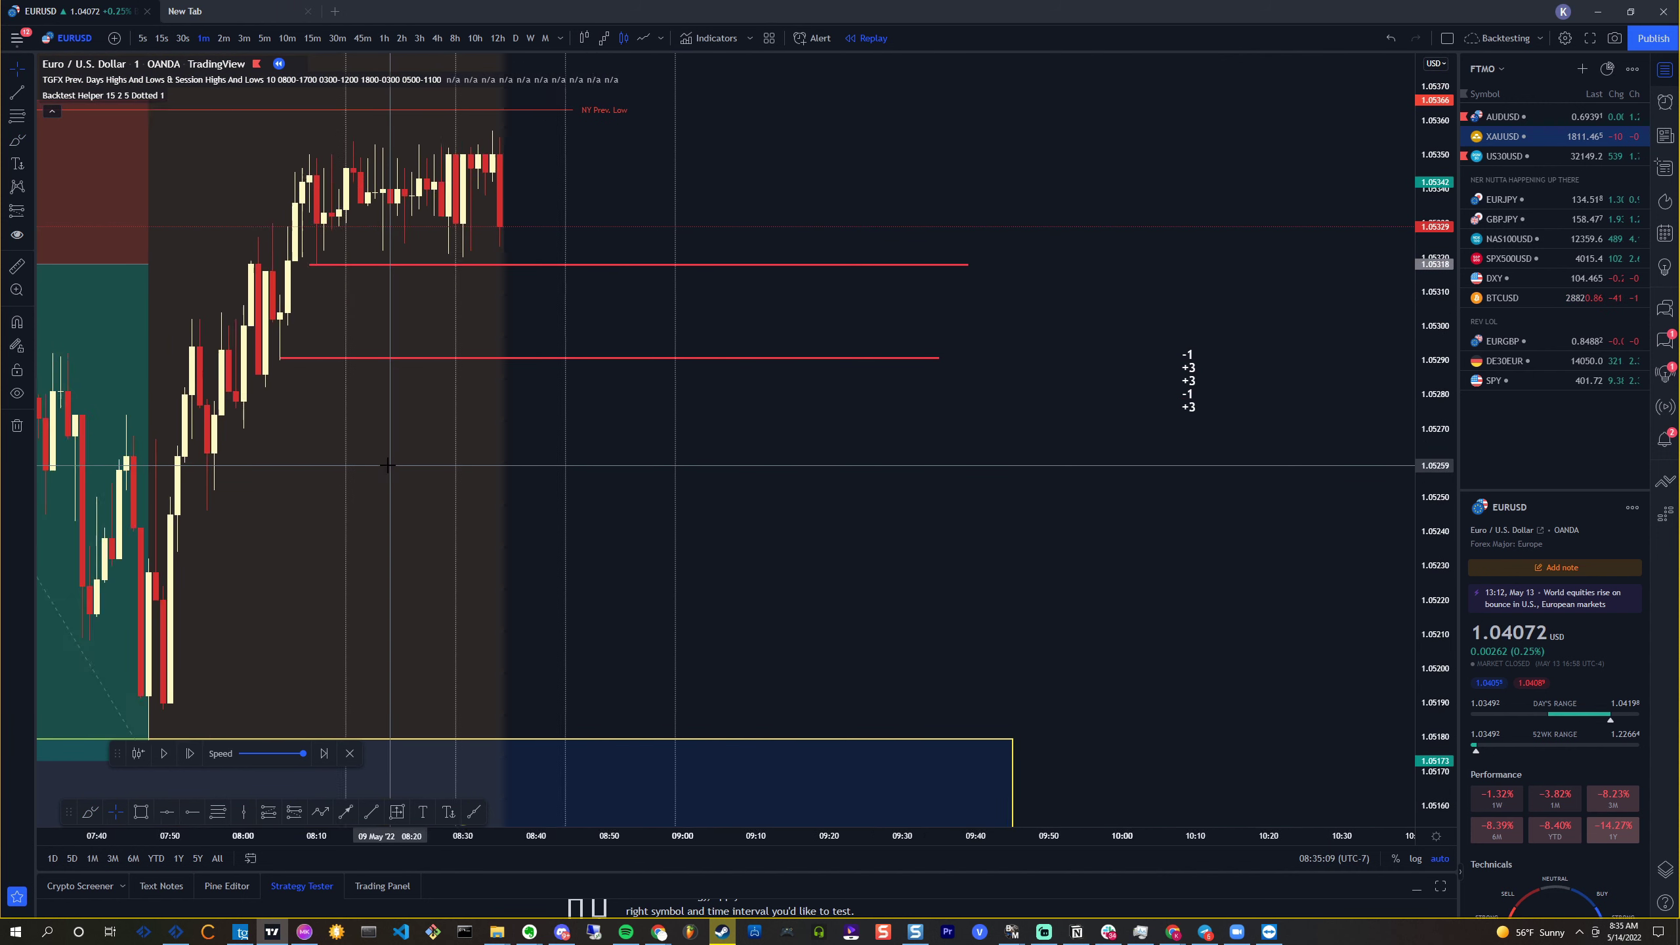
scroll(639, 392, "down", 1)
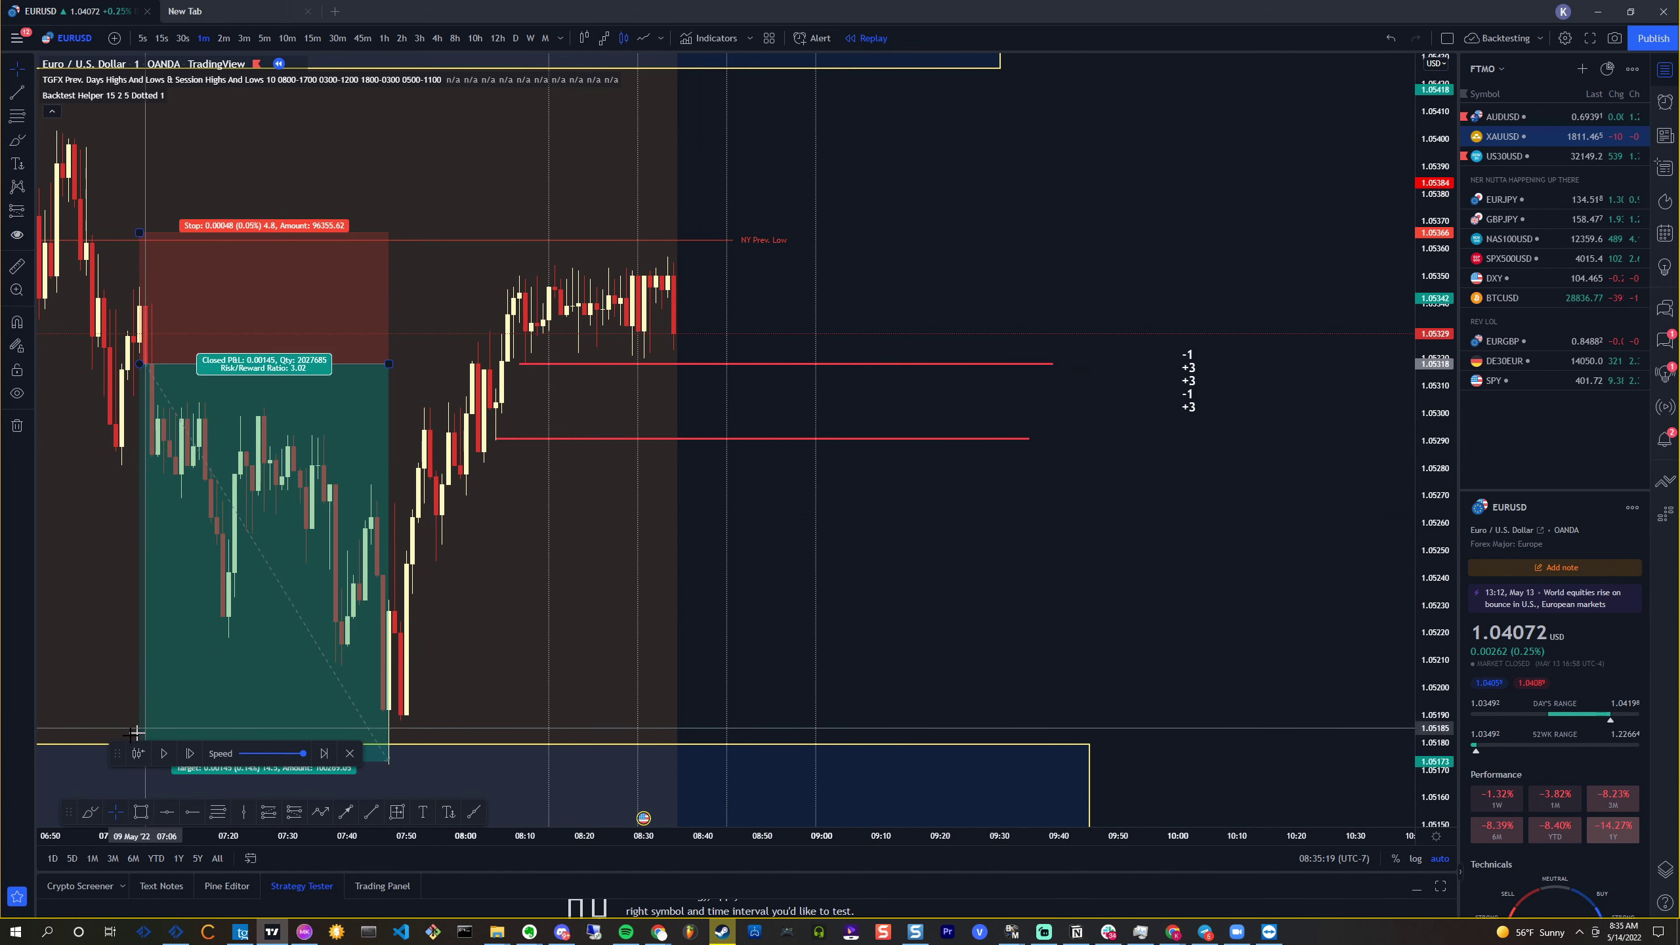
left_click(699, 394)
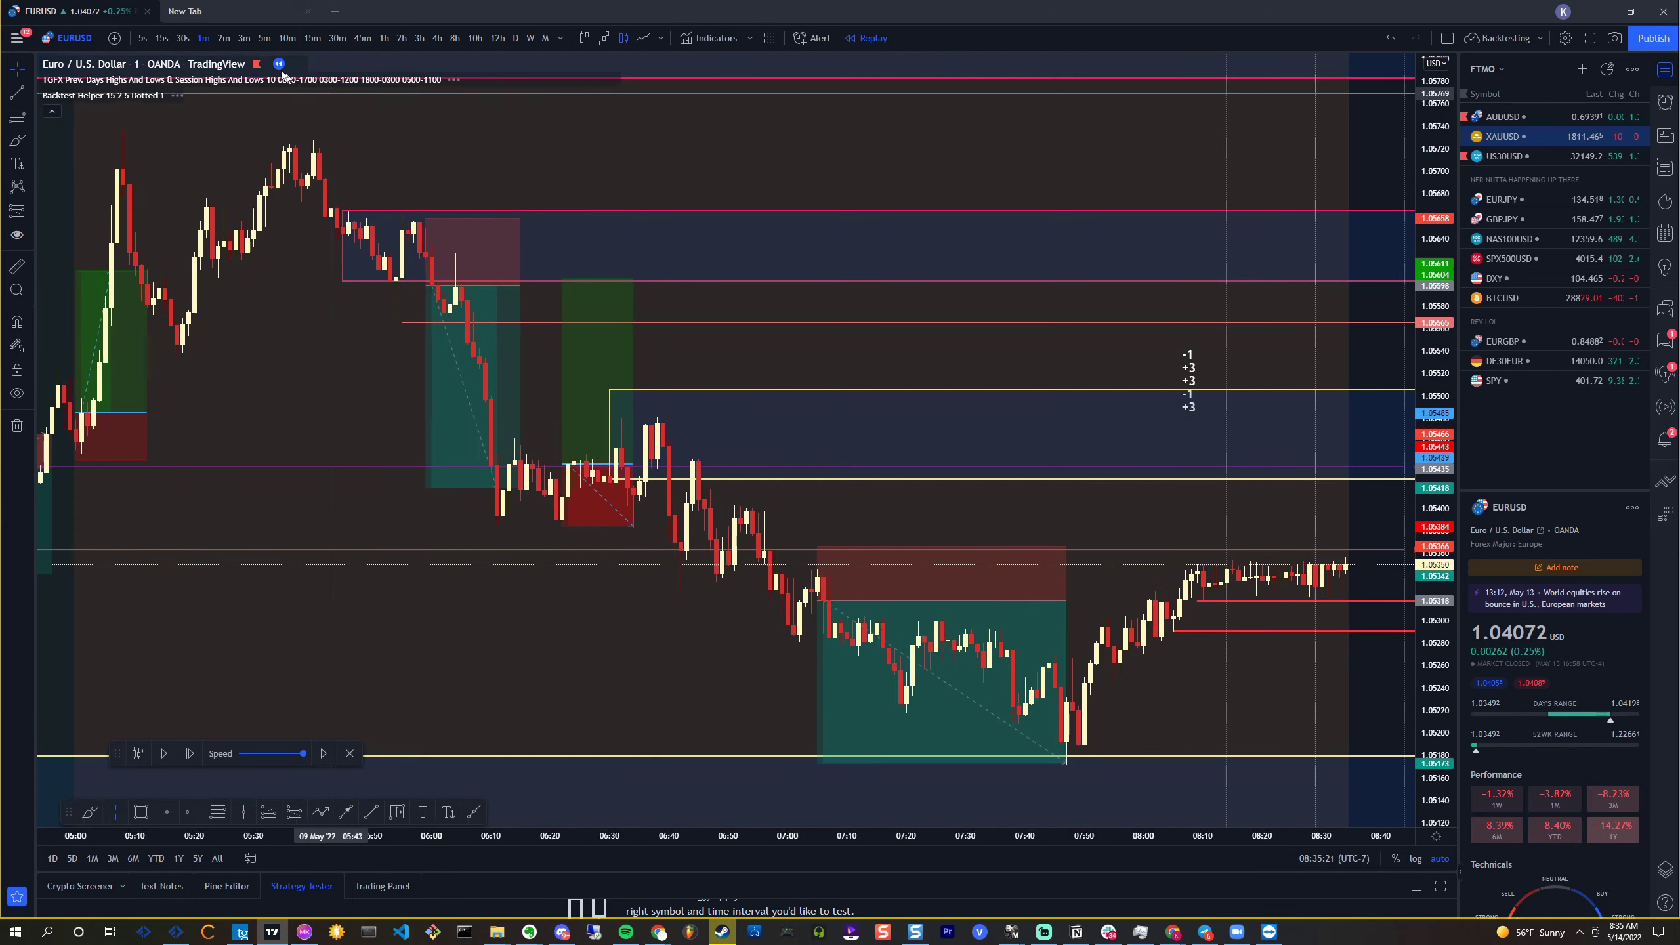
Switch to the 5-minute chart and examine the latest candles against the two red lines and the yellow zones
left_click(262, 39)
left_click(264, 38)
scroll(846, 425, "up", 5)
scroll(847, 425, "up", 1)
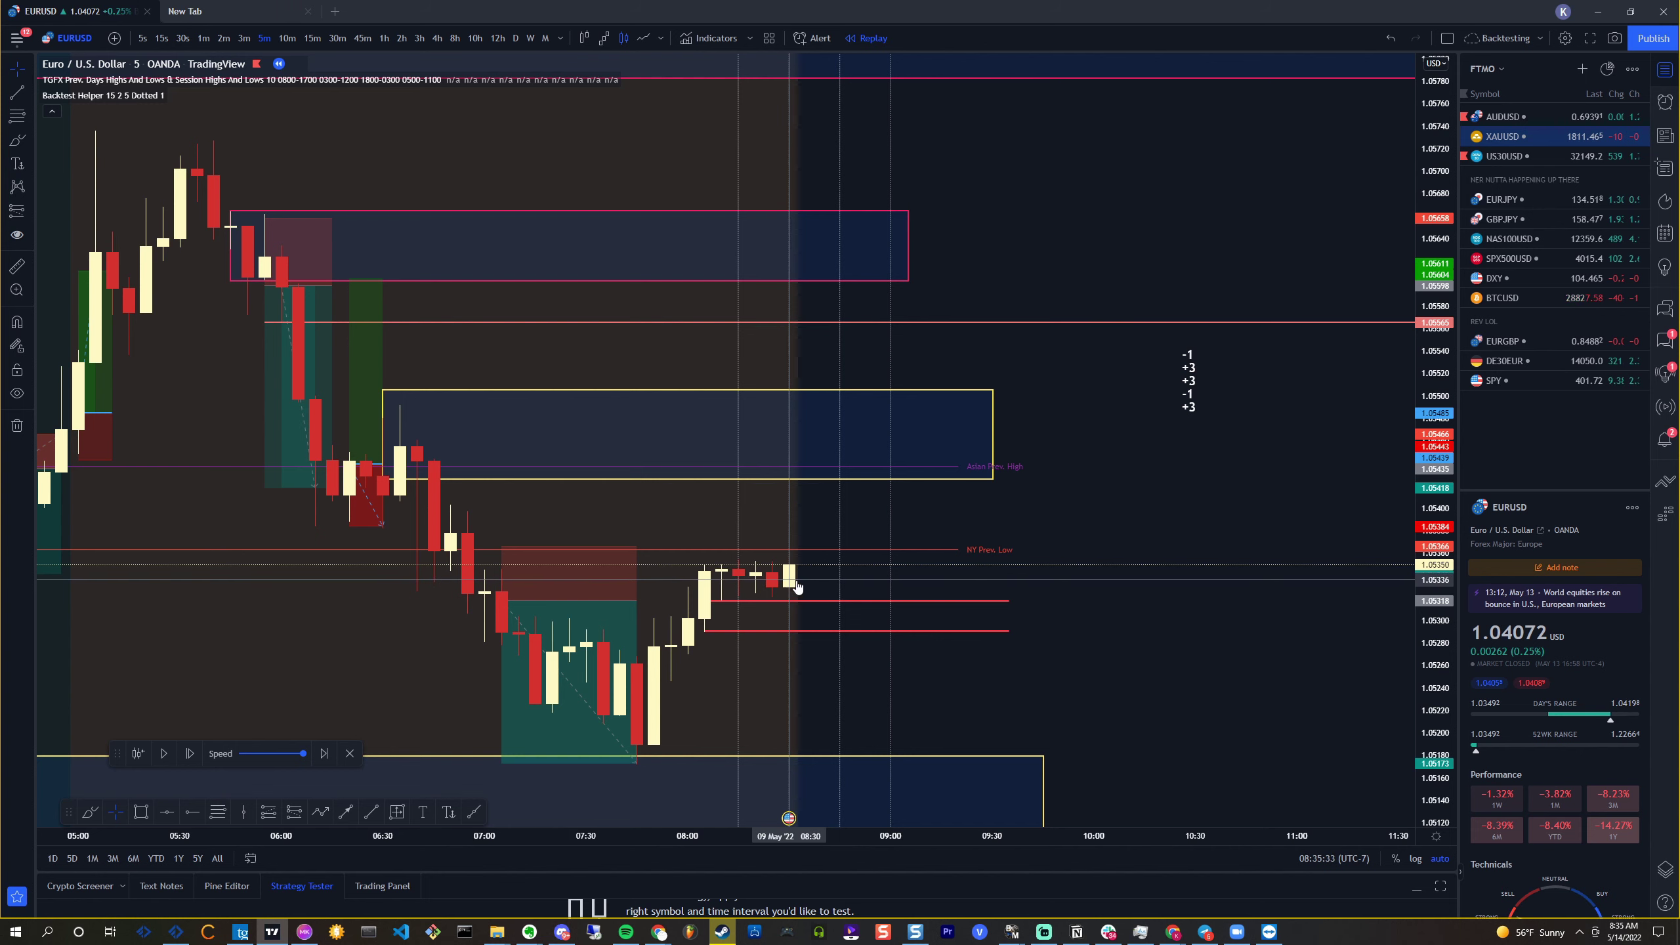
mouse_move(602, 622)
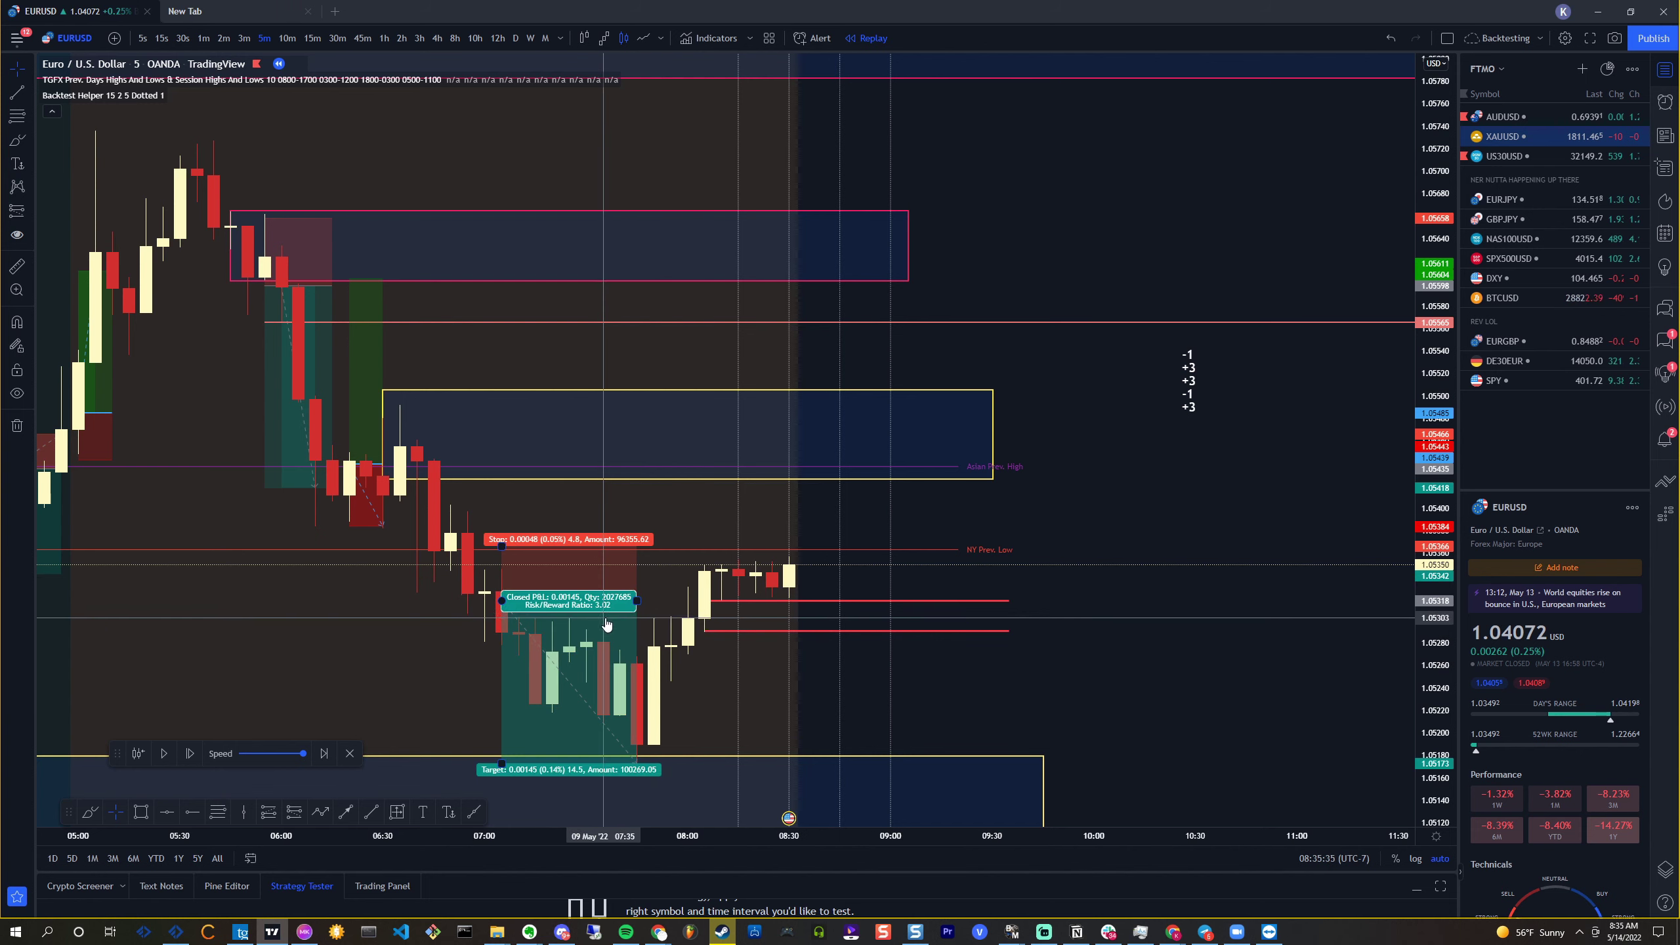
Return to the 1-minute chart with the latest candles and both red lines in view
left_click(199, 38)
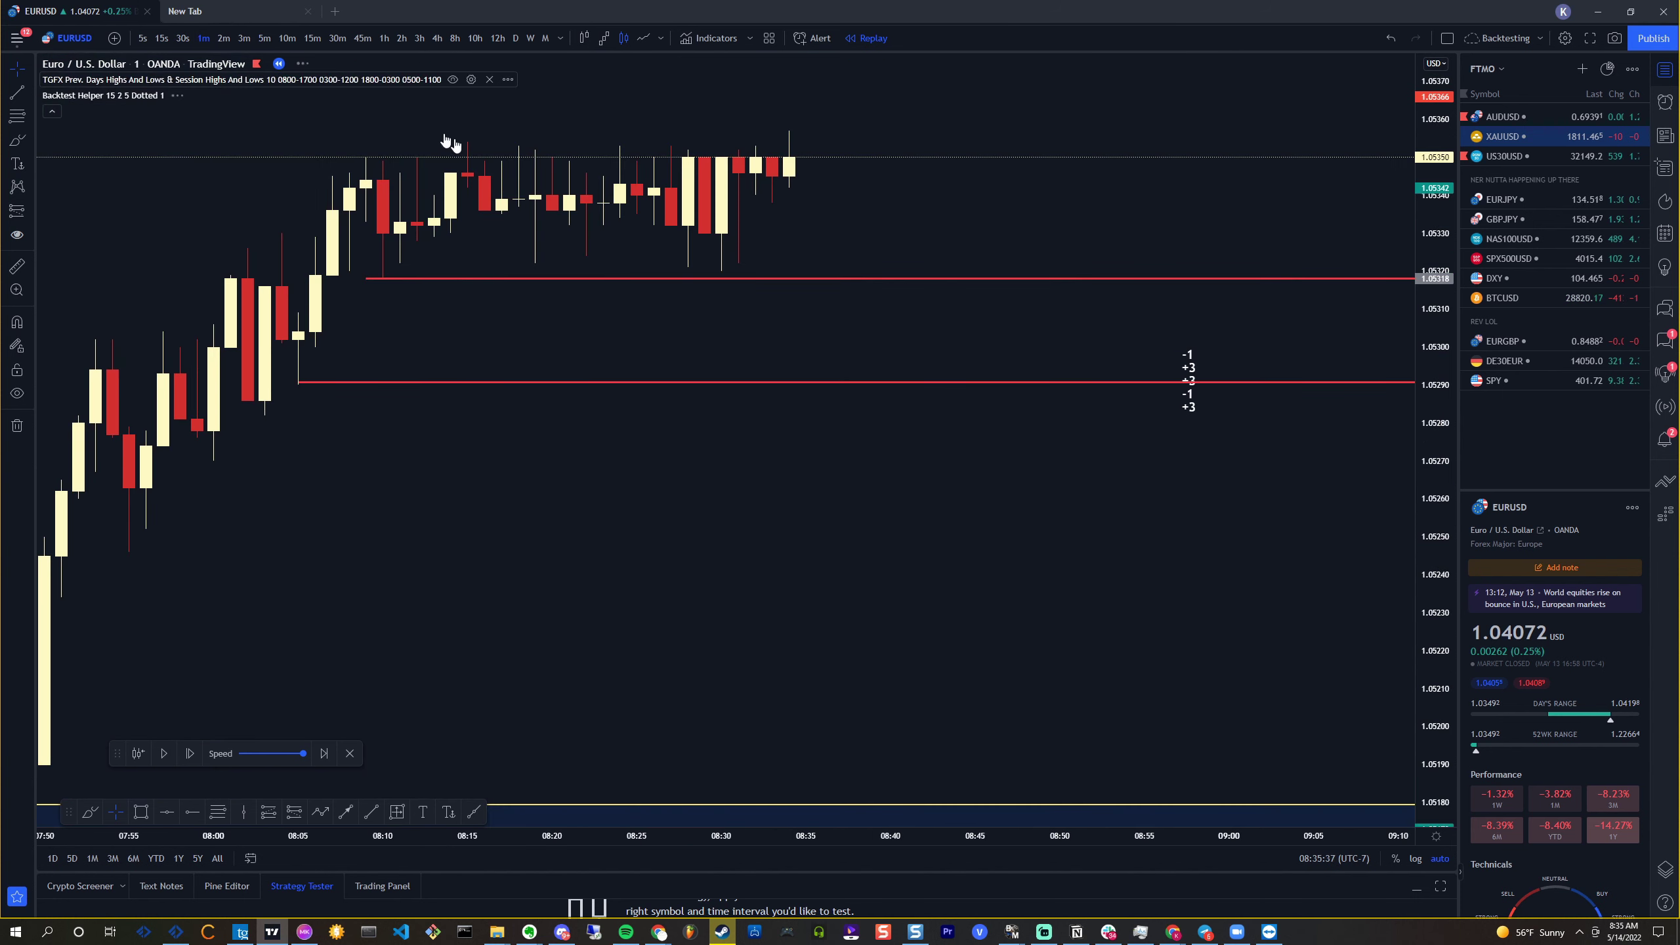
scroll(823, 259, "down", 5)
left_click_drag(1050, 285, 863, 285)
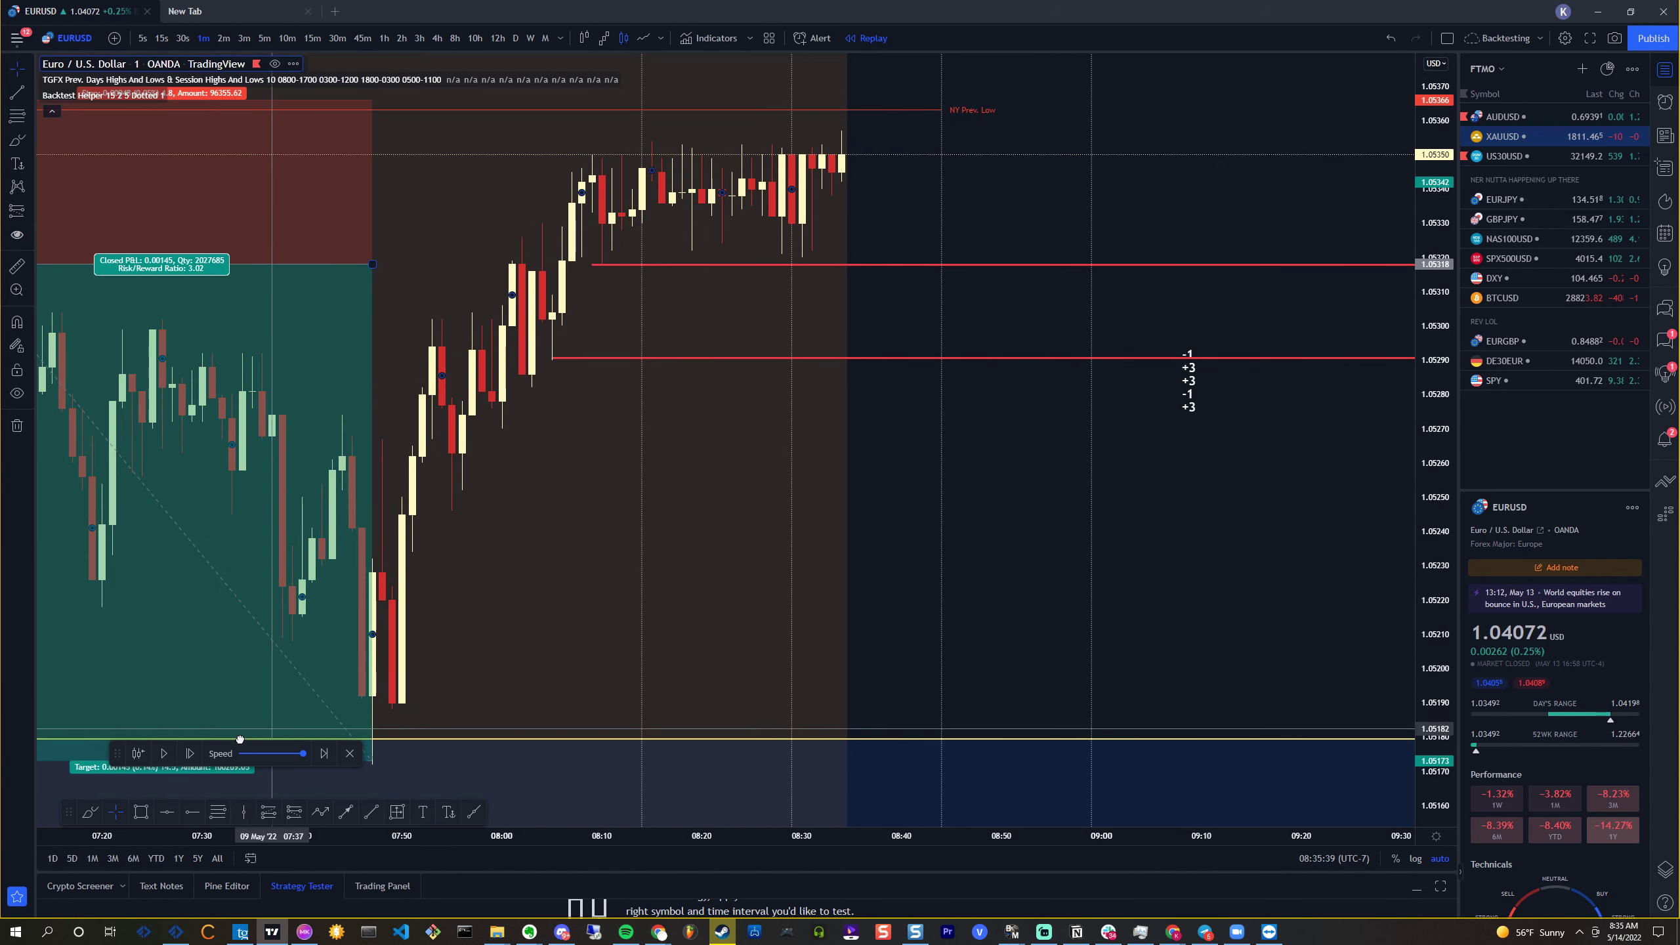
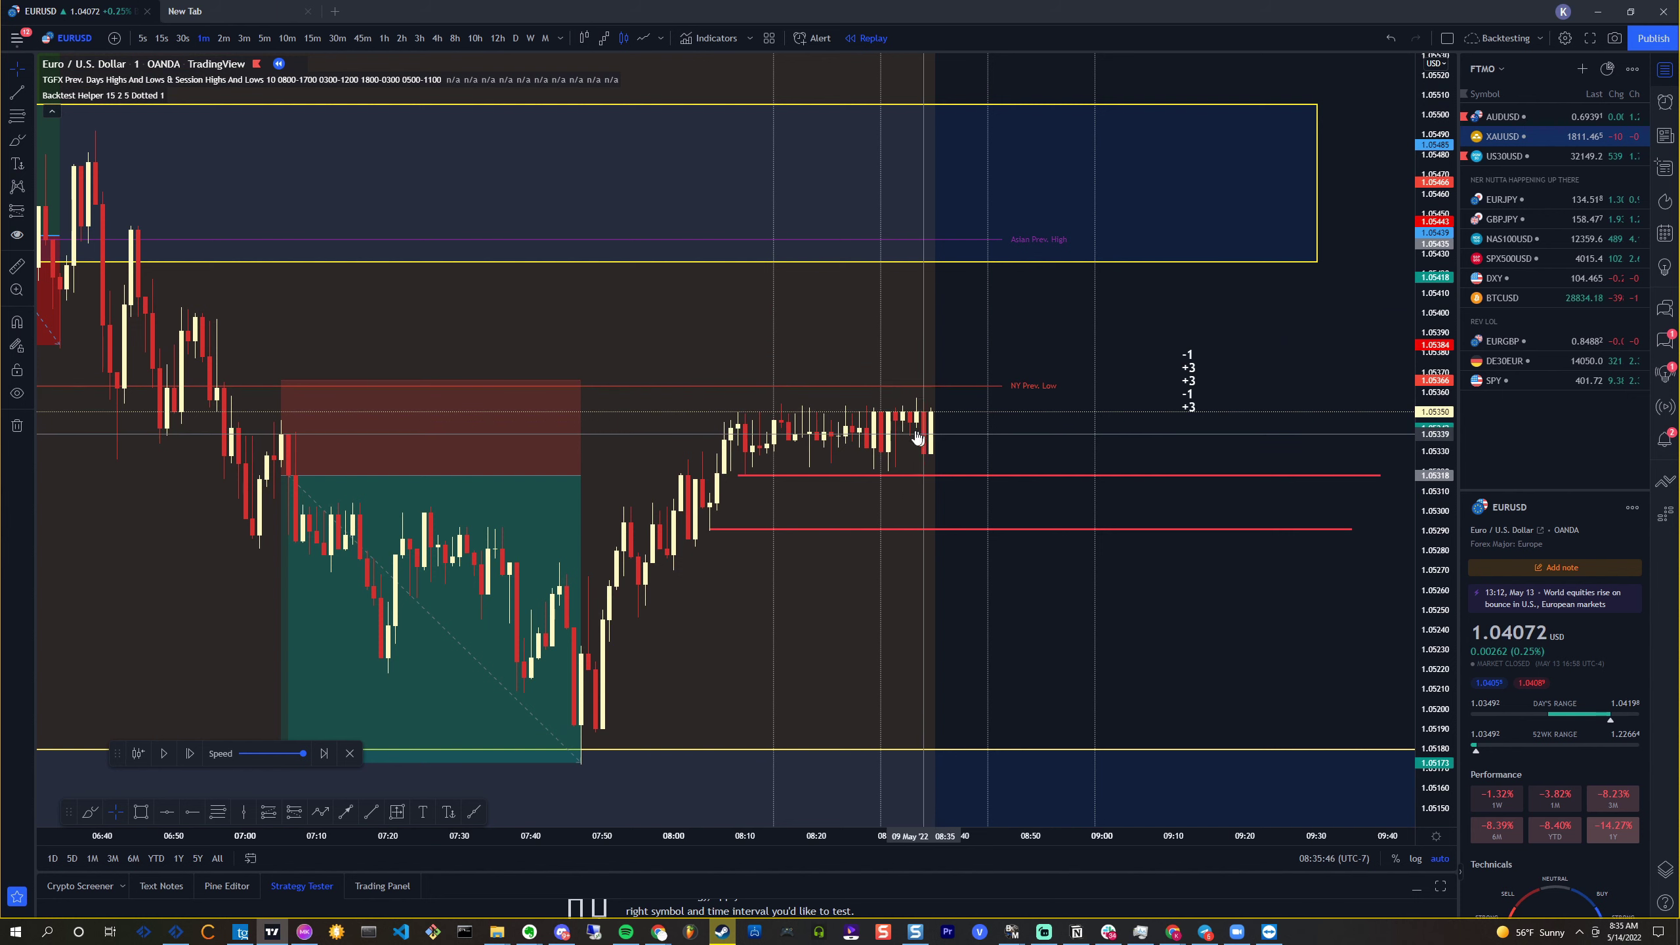
Switch to the 15-second chart and draw yellow arrows at the swing lows and highs from about 08:05 to 08:13
left_click(161, 38)
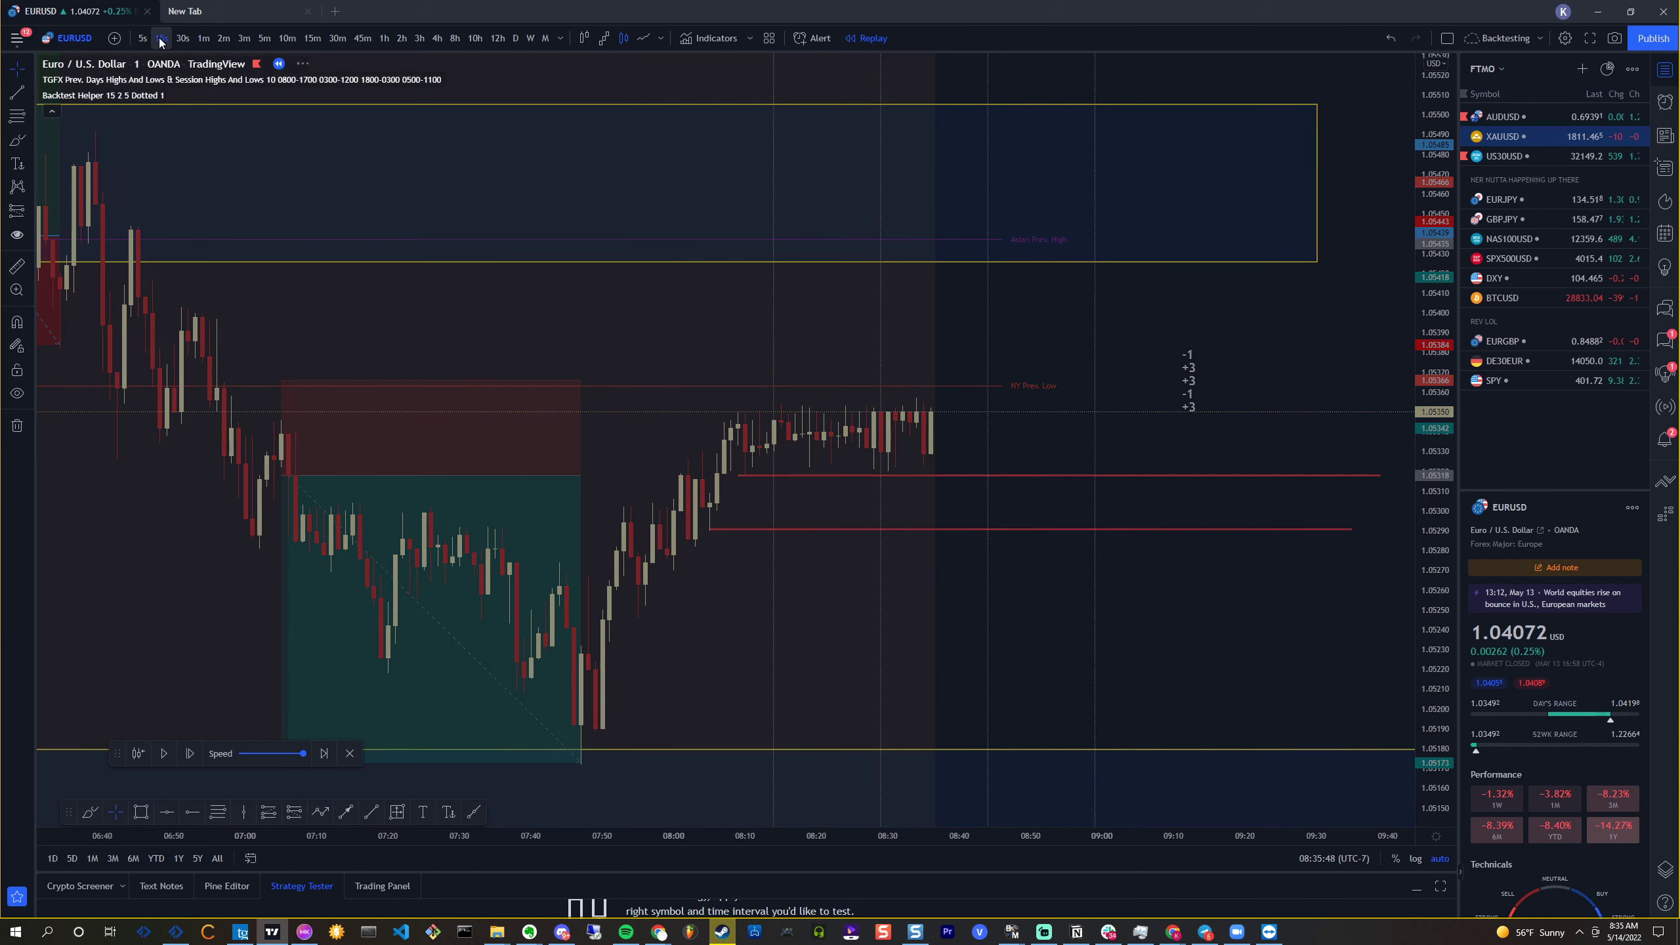
scroll(713, 264, "up", 3)
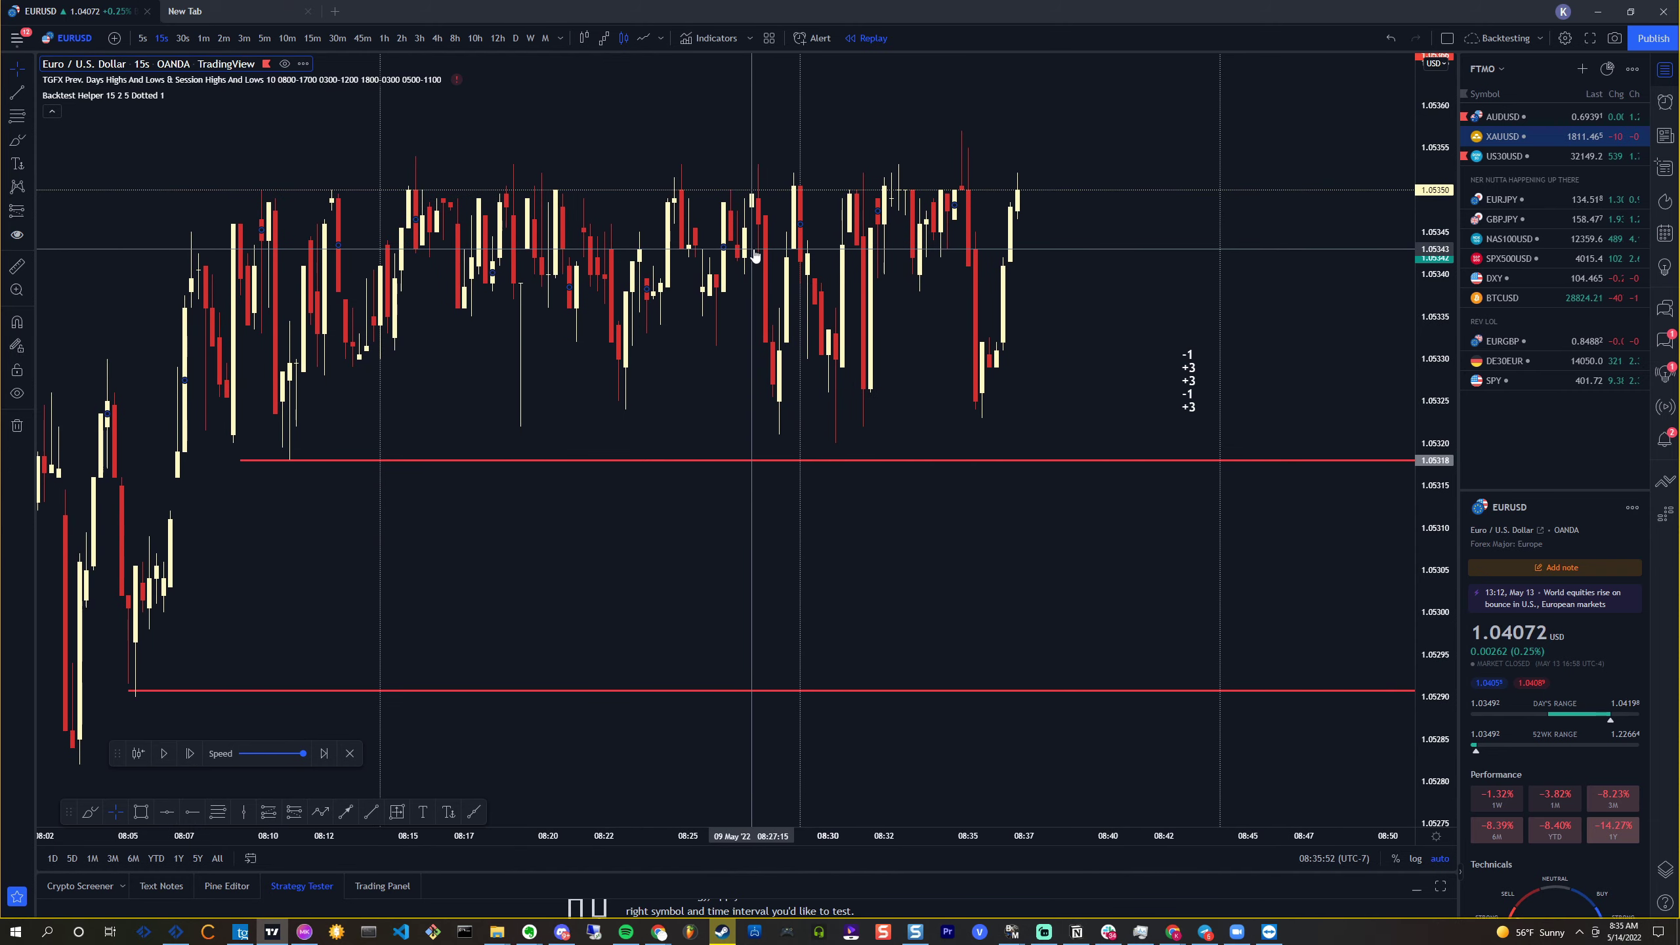
left_click_drag(647, 221, 674, 220)
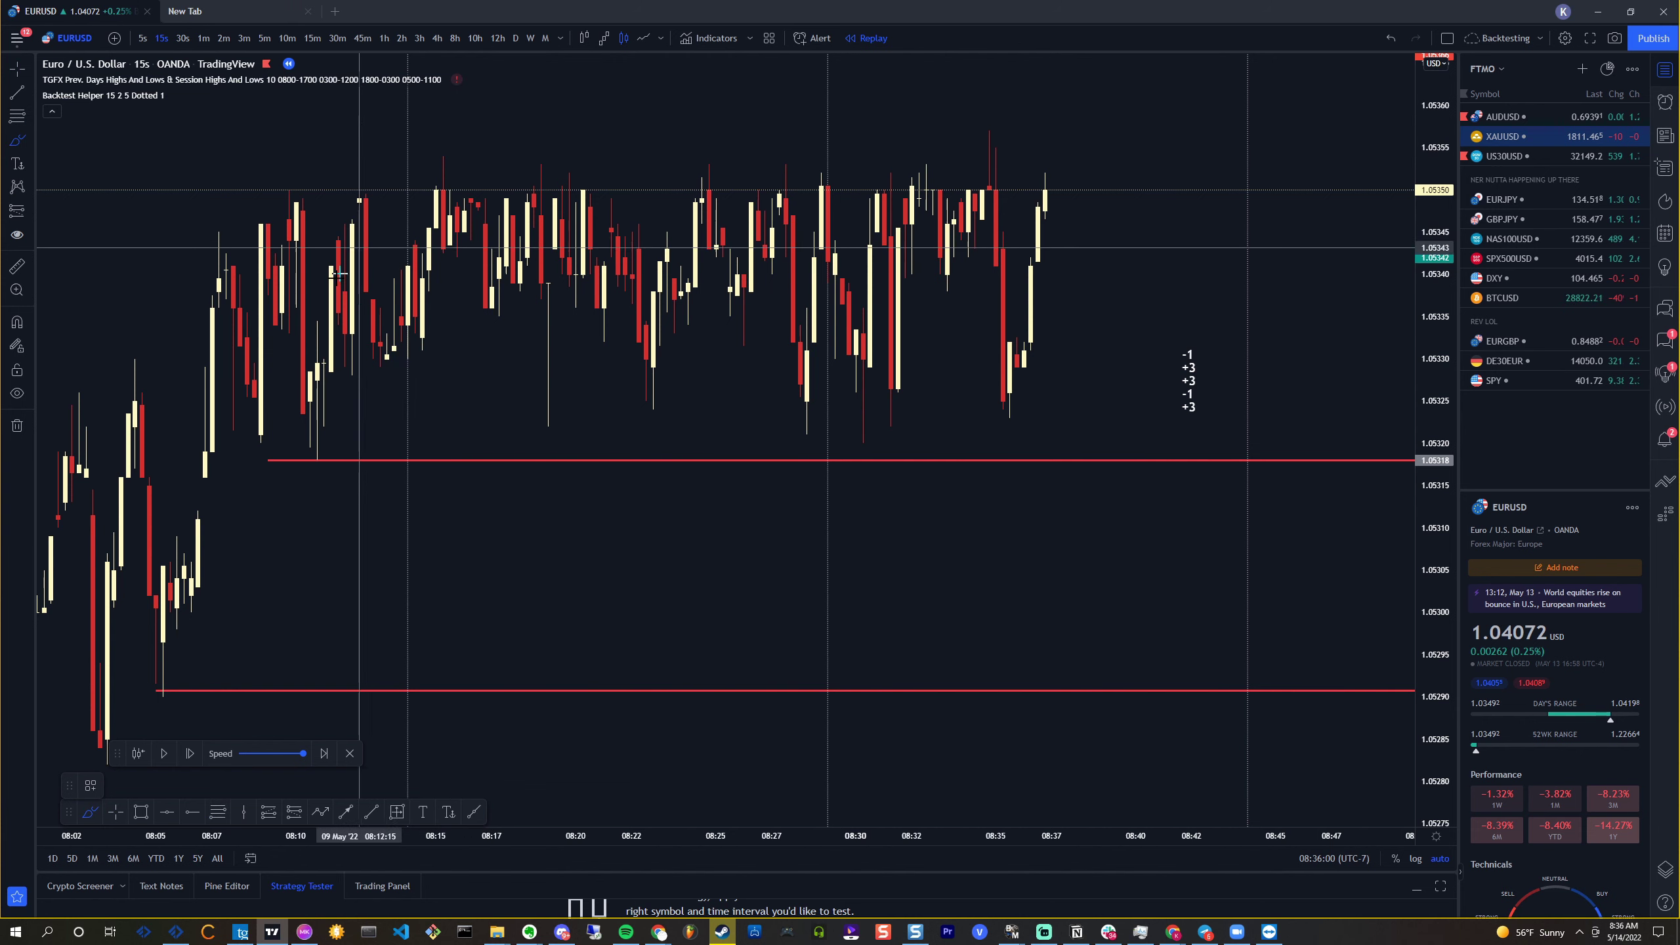
left_click_drag(153, 697, 204, 696)
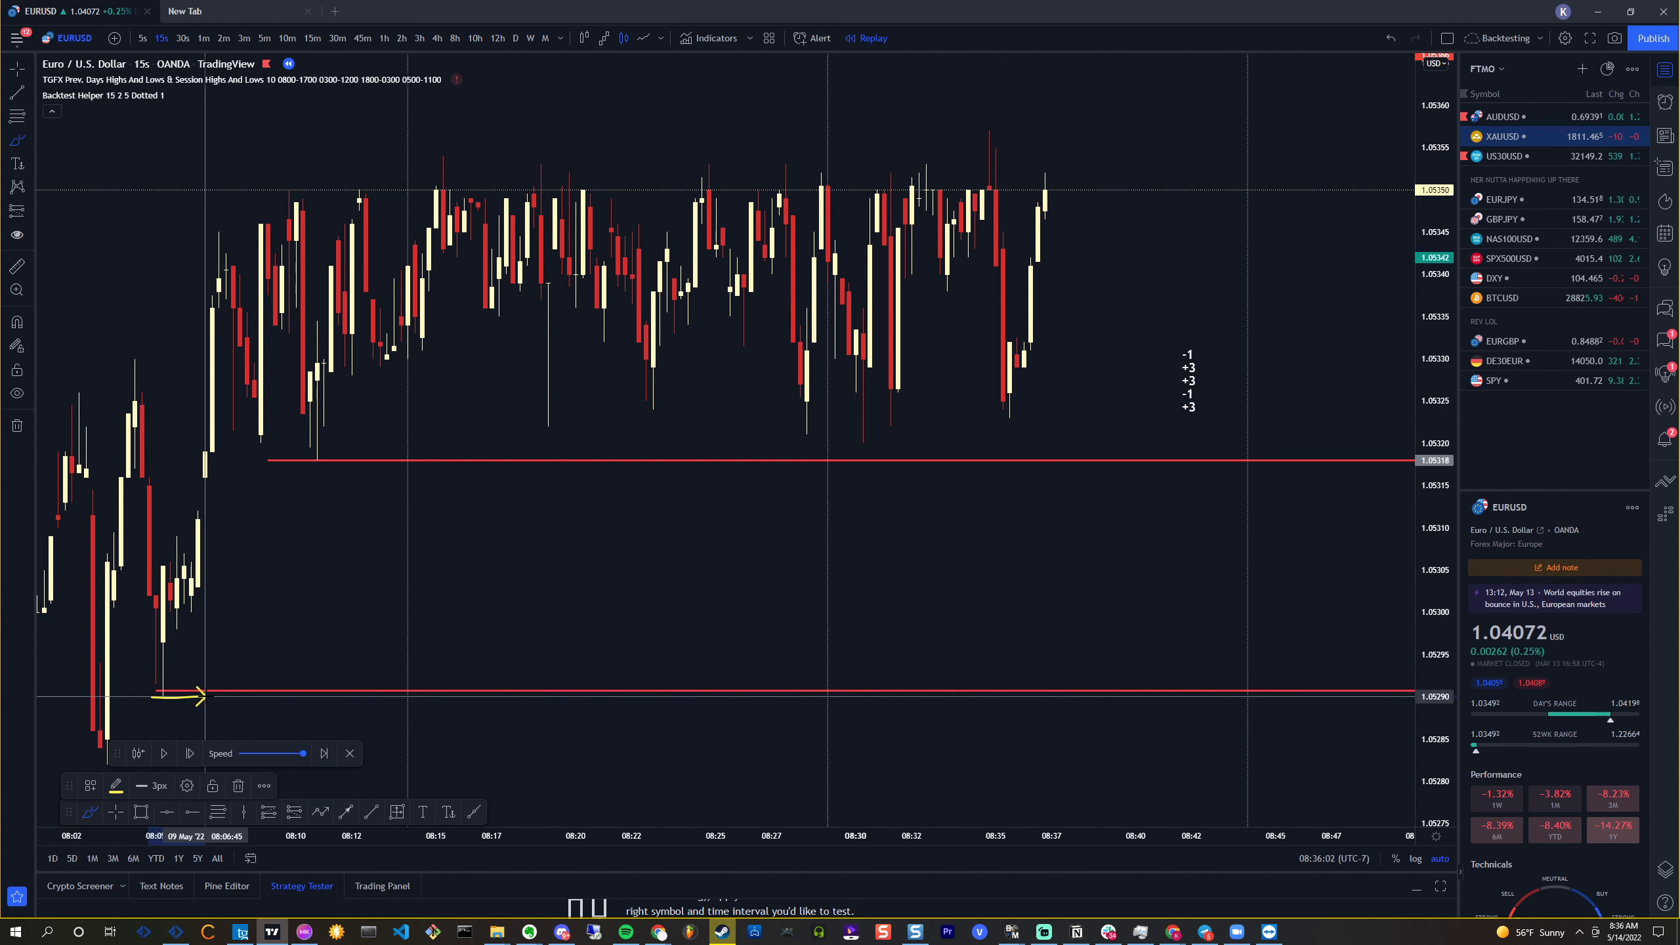
left_click_drag(207, 230, 235, 228)
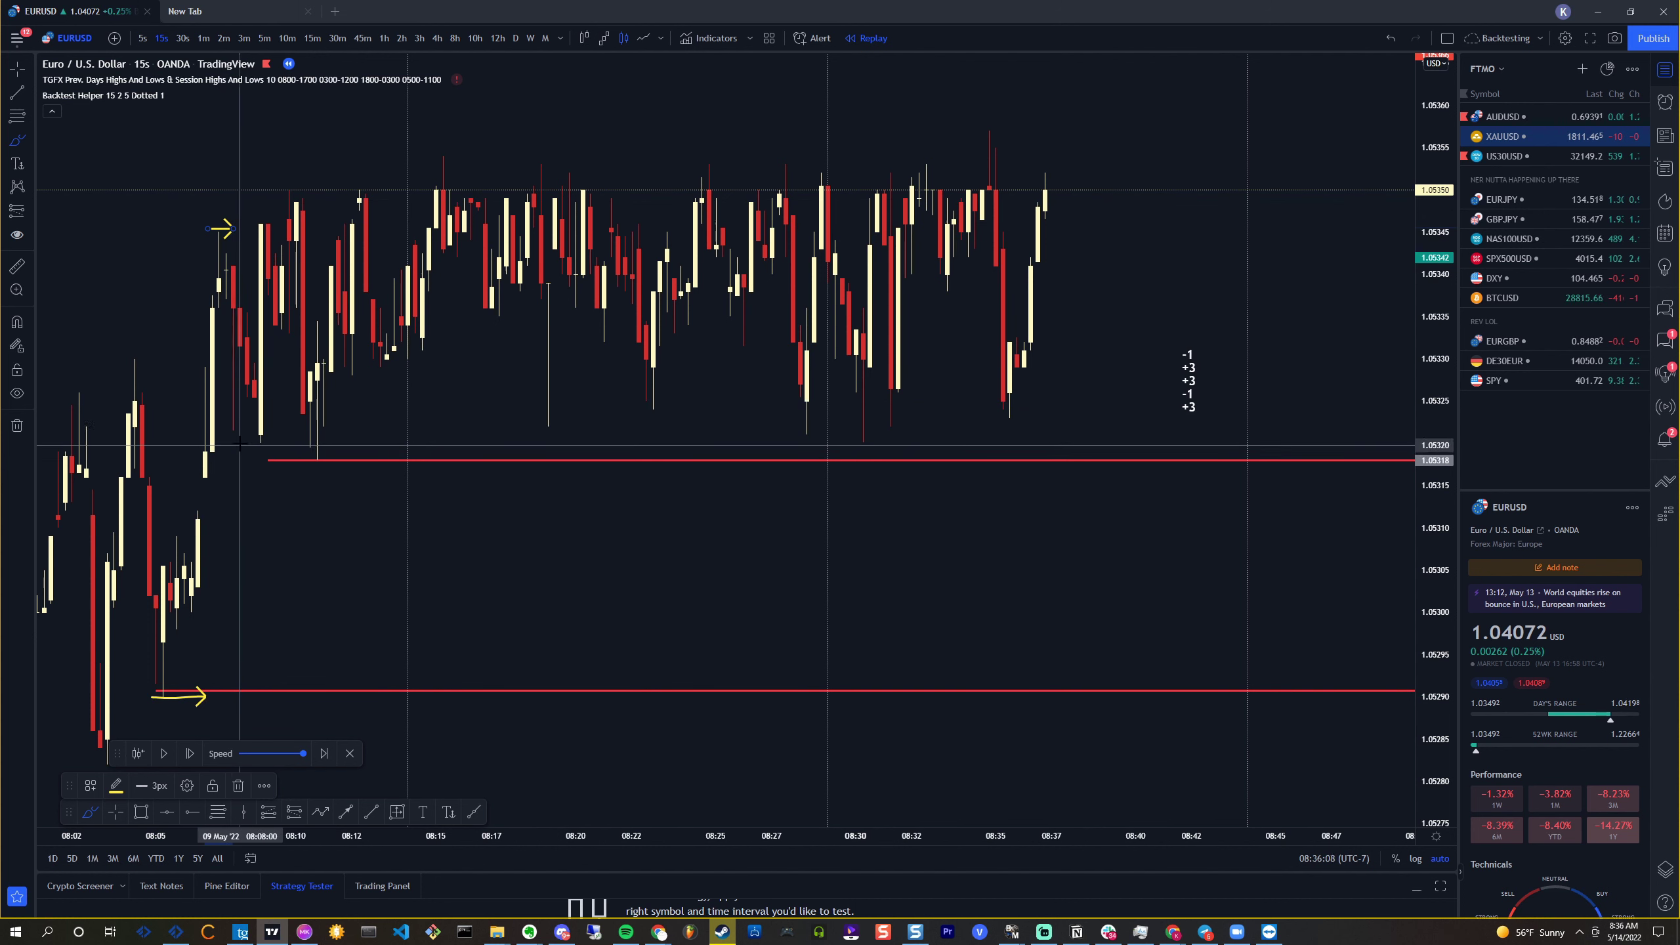
left_click_drag(242, 443, 254, 444)
left_click_drag(270, 180, 303, 180)
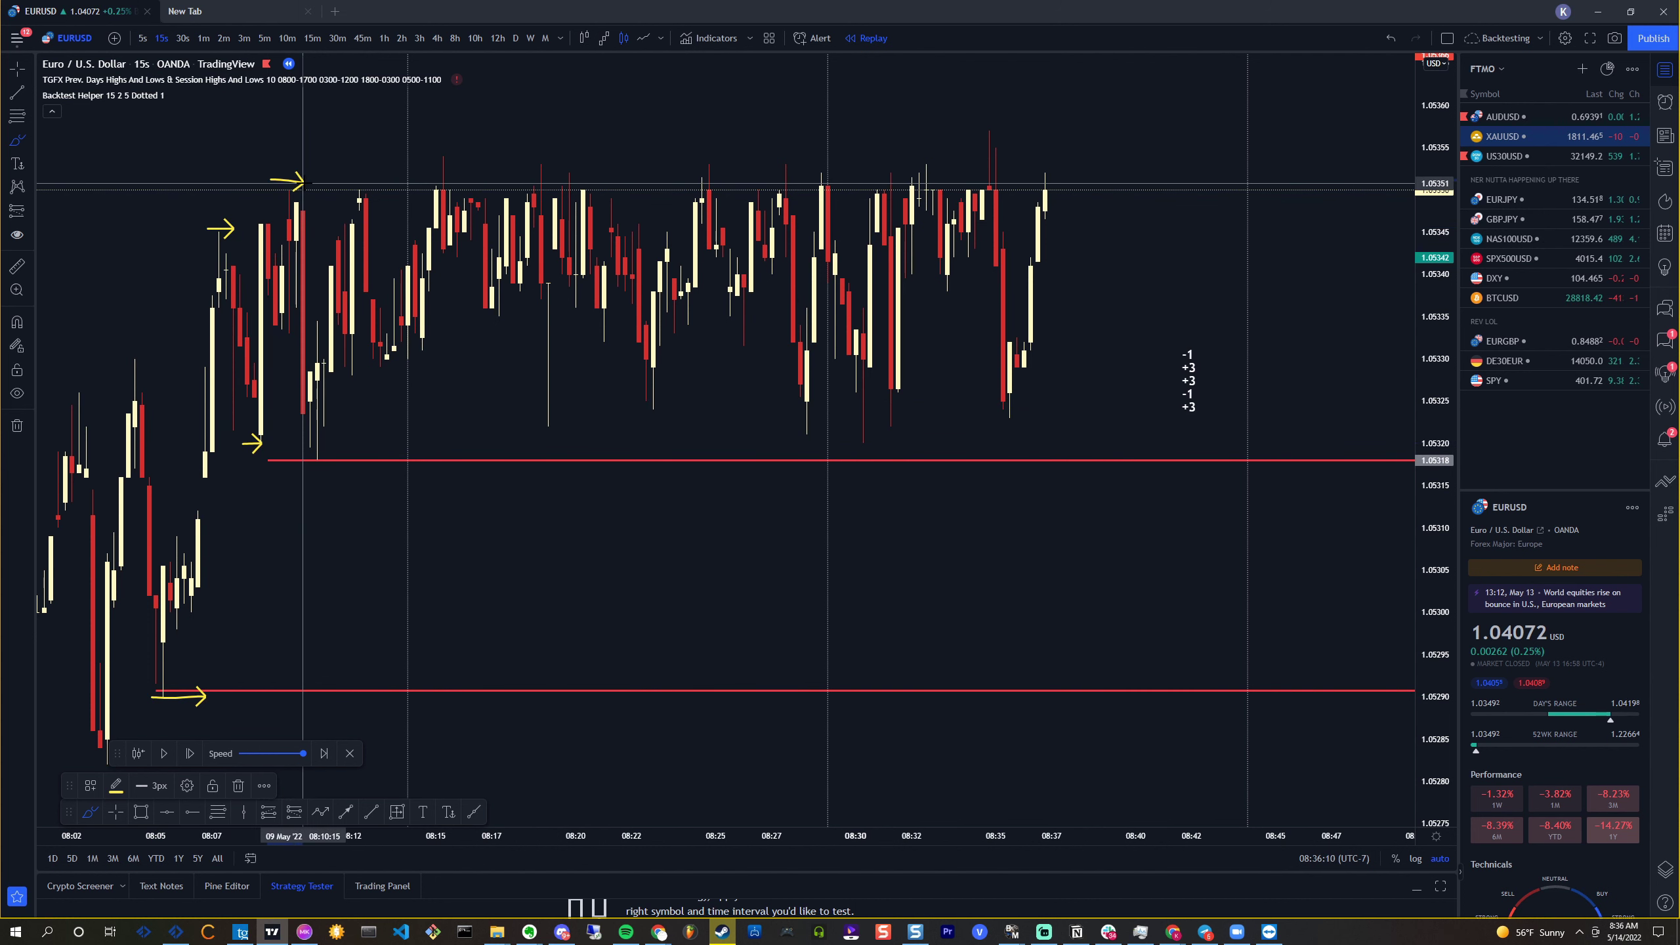
left_click_drag(290, 459, 344, 457)
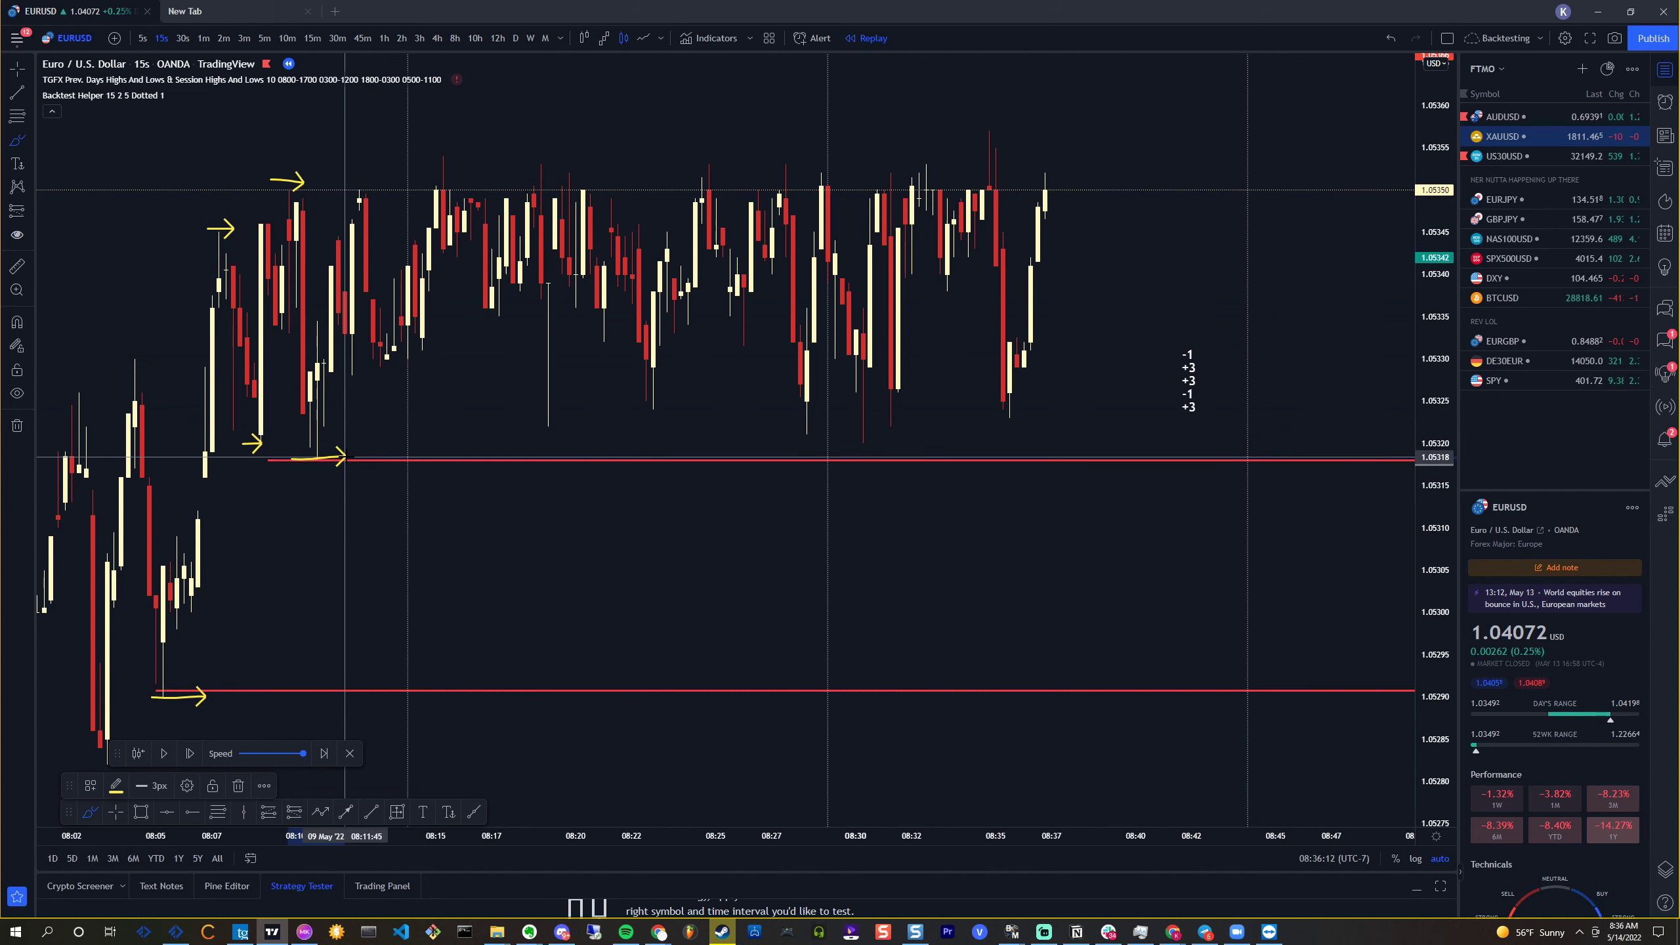
left_click_drag(353, 189, 381, 191)
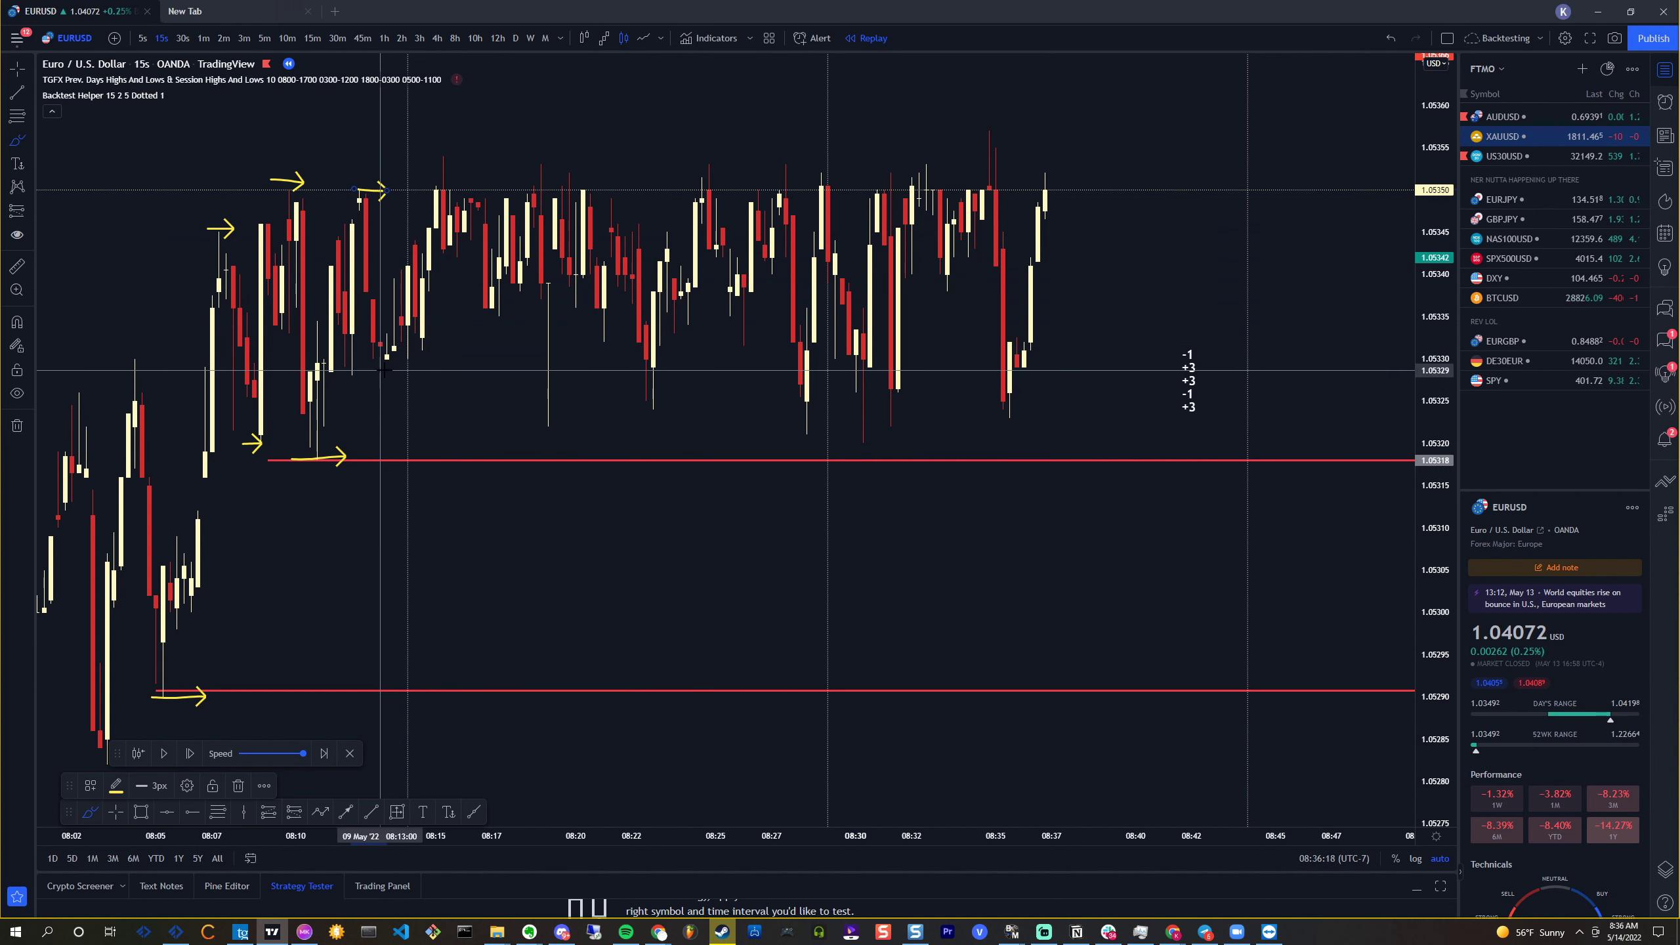
Mark the remaining consolidation lows with yellow arrows and draw a long arrow along the highs from about 08:15 to 08:35
left_click_drag(394, 362, 400, 362)
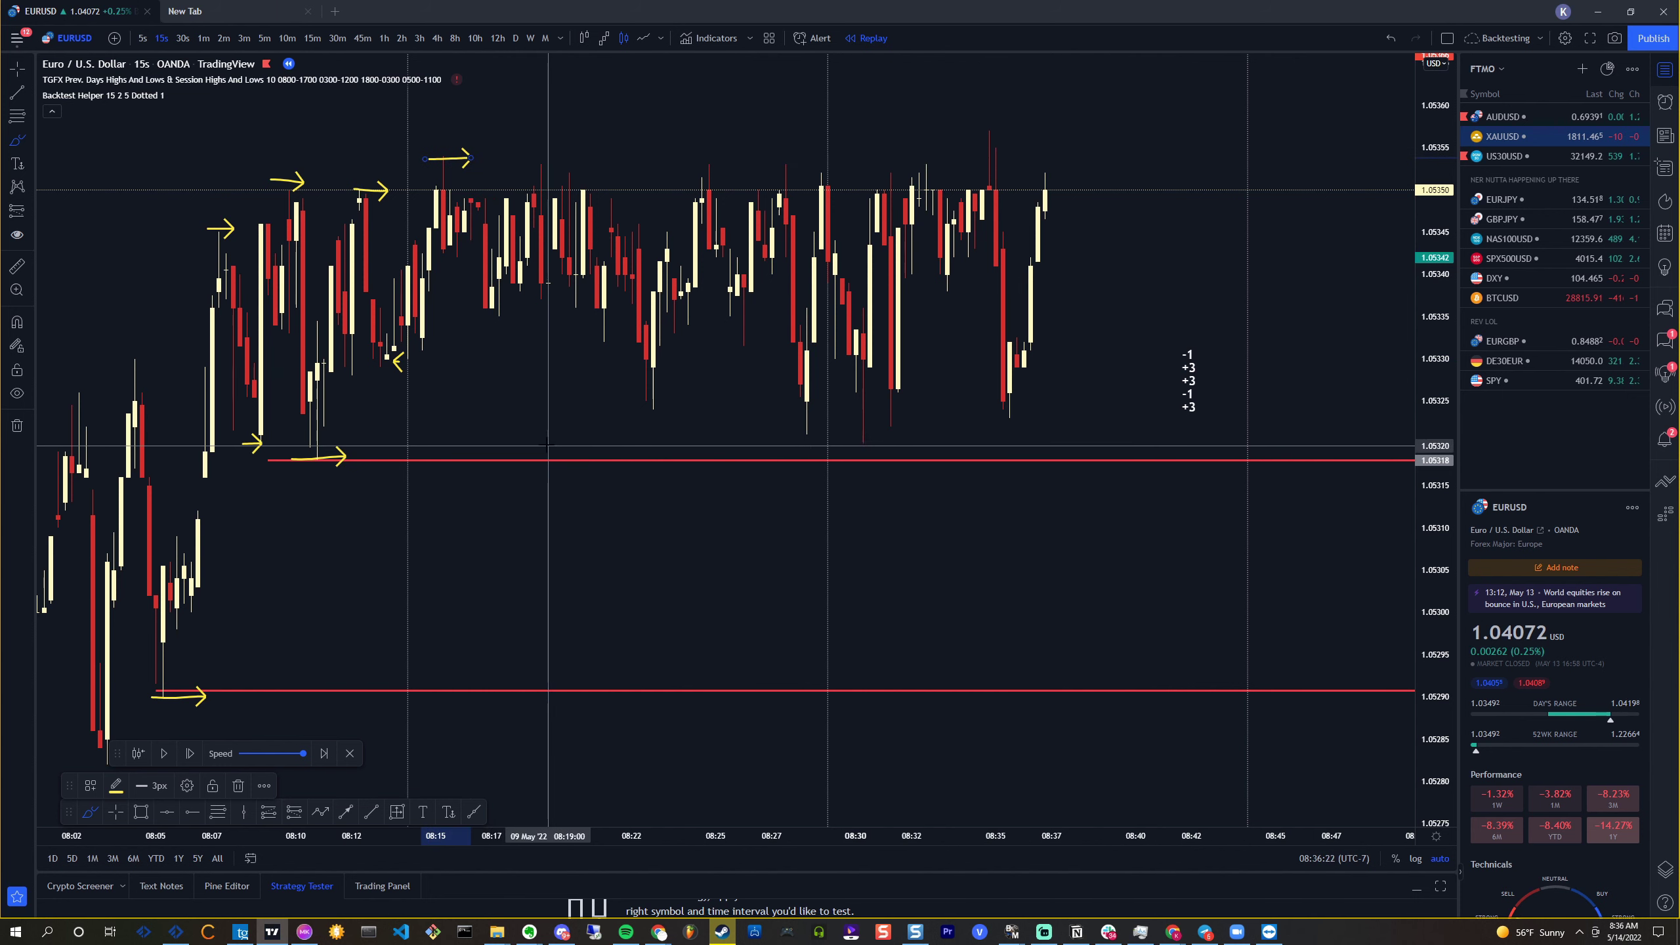
left_click_drag(537, 427, 576, 424)
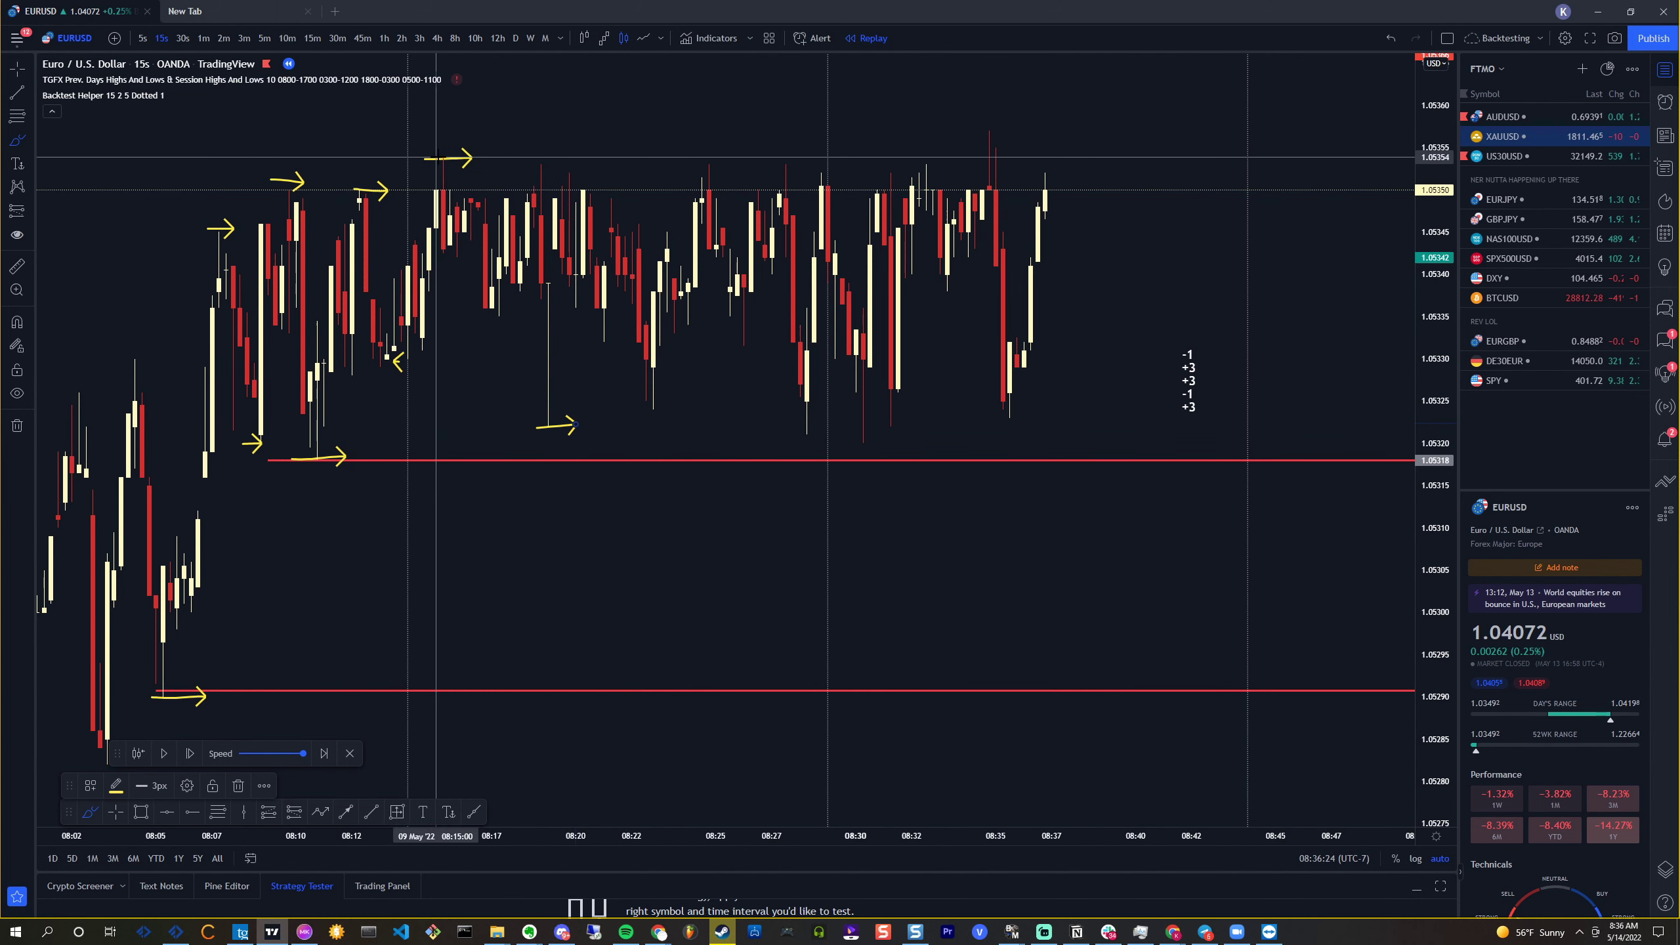
left_click_drag(436, 157, 498, 156)
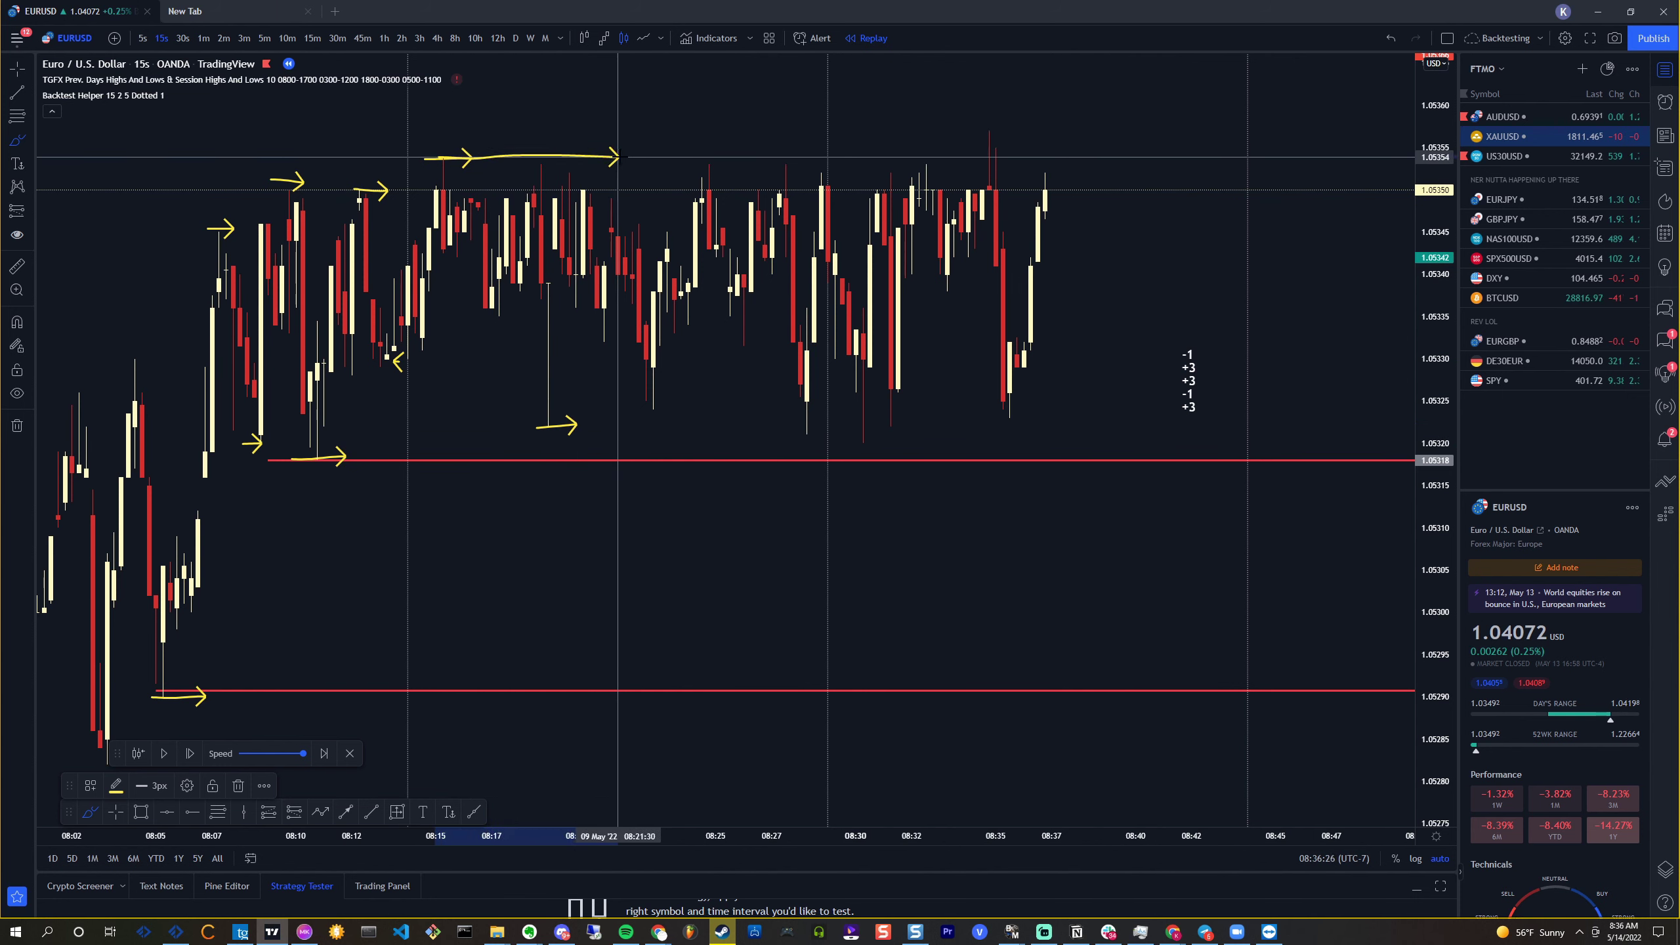
left_click_drag(667, 156, 1017, 164)
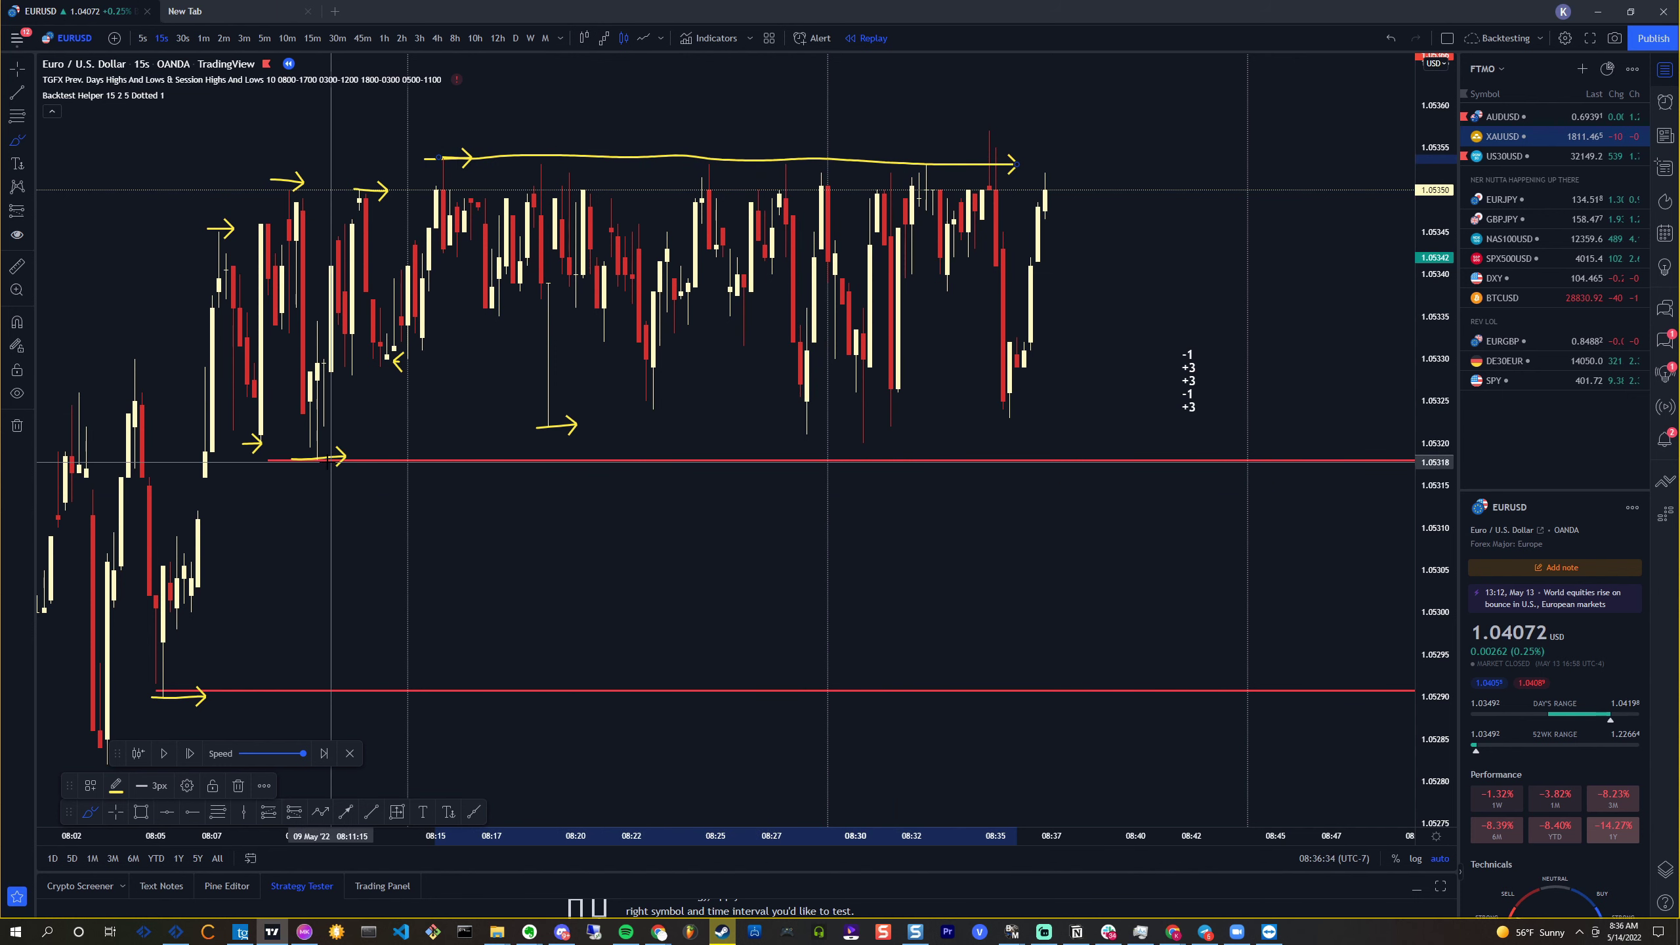
key("Escape")
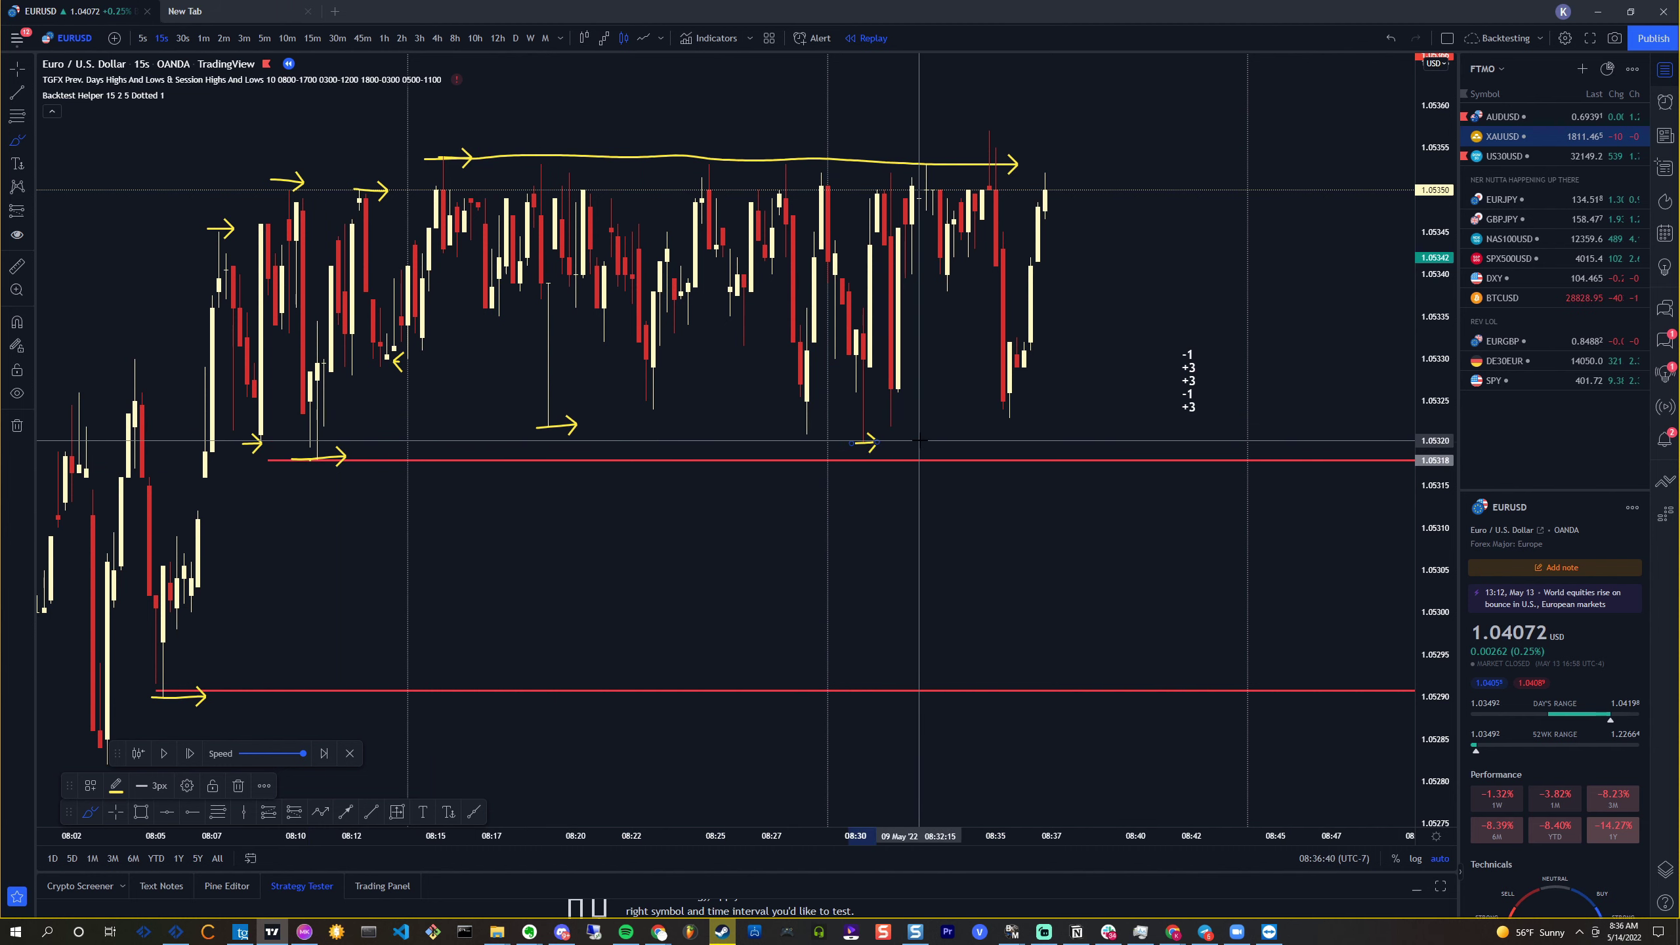
left_click_drag(886, 428, 912, 426)
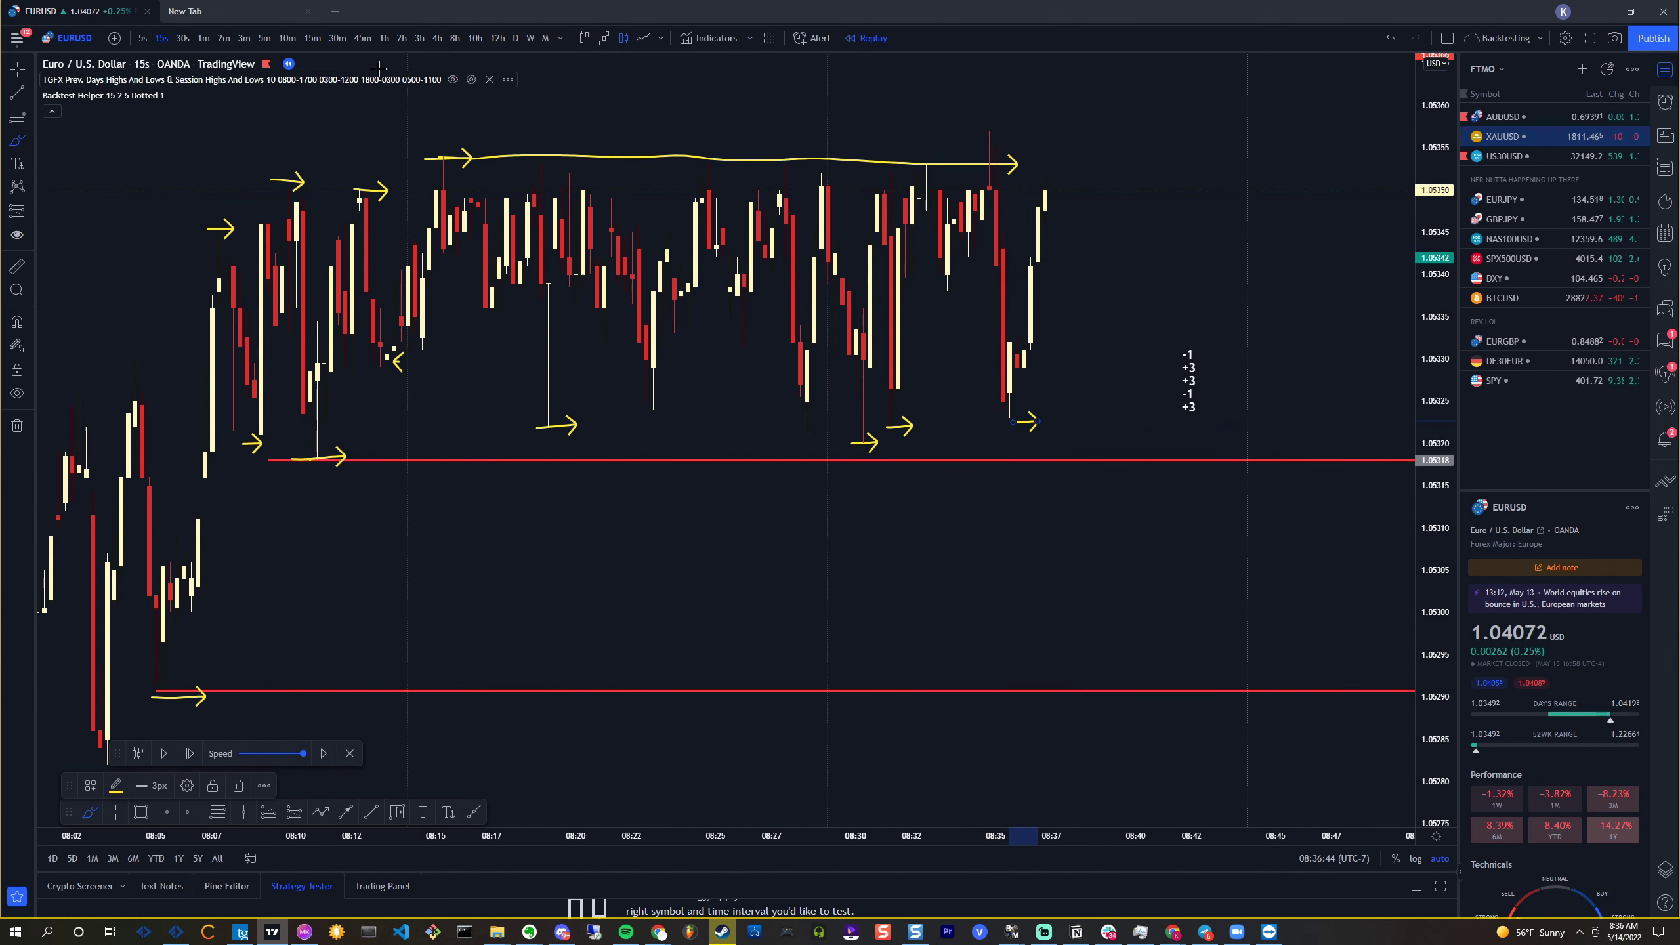
On the 1-minute chart, place a long position at 1.05350 near 08:35 with stop at 1.05313 and target at 1.05461
left_click(205, 38)
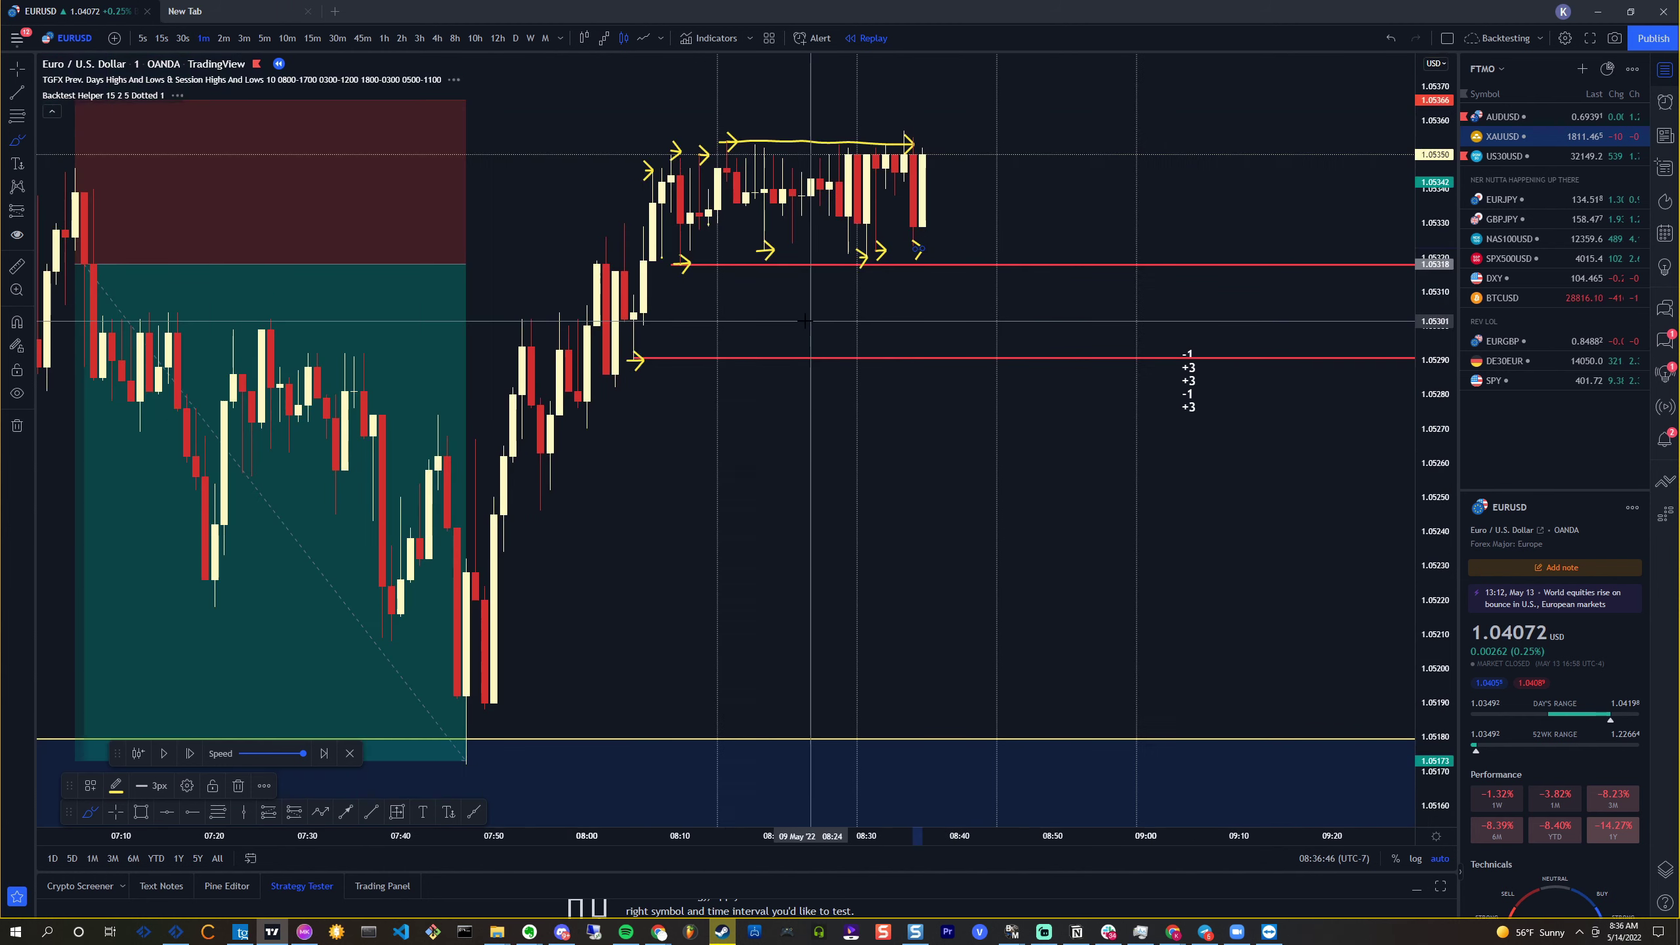
scroll(874, 204, "down", 3)
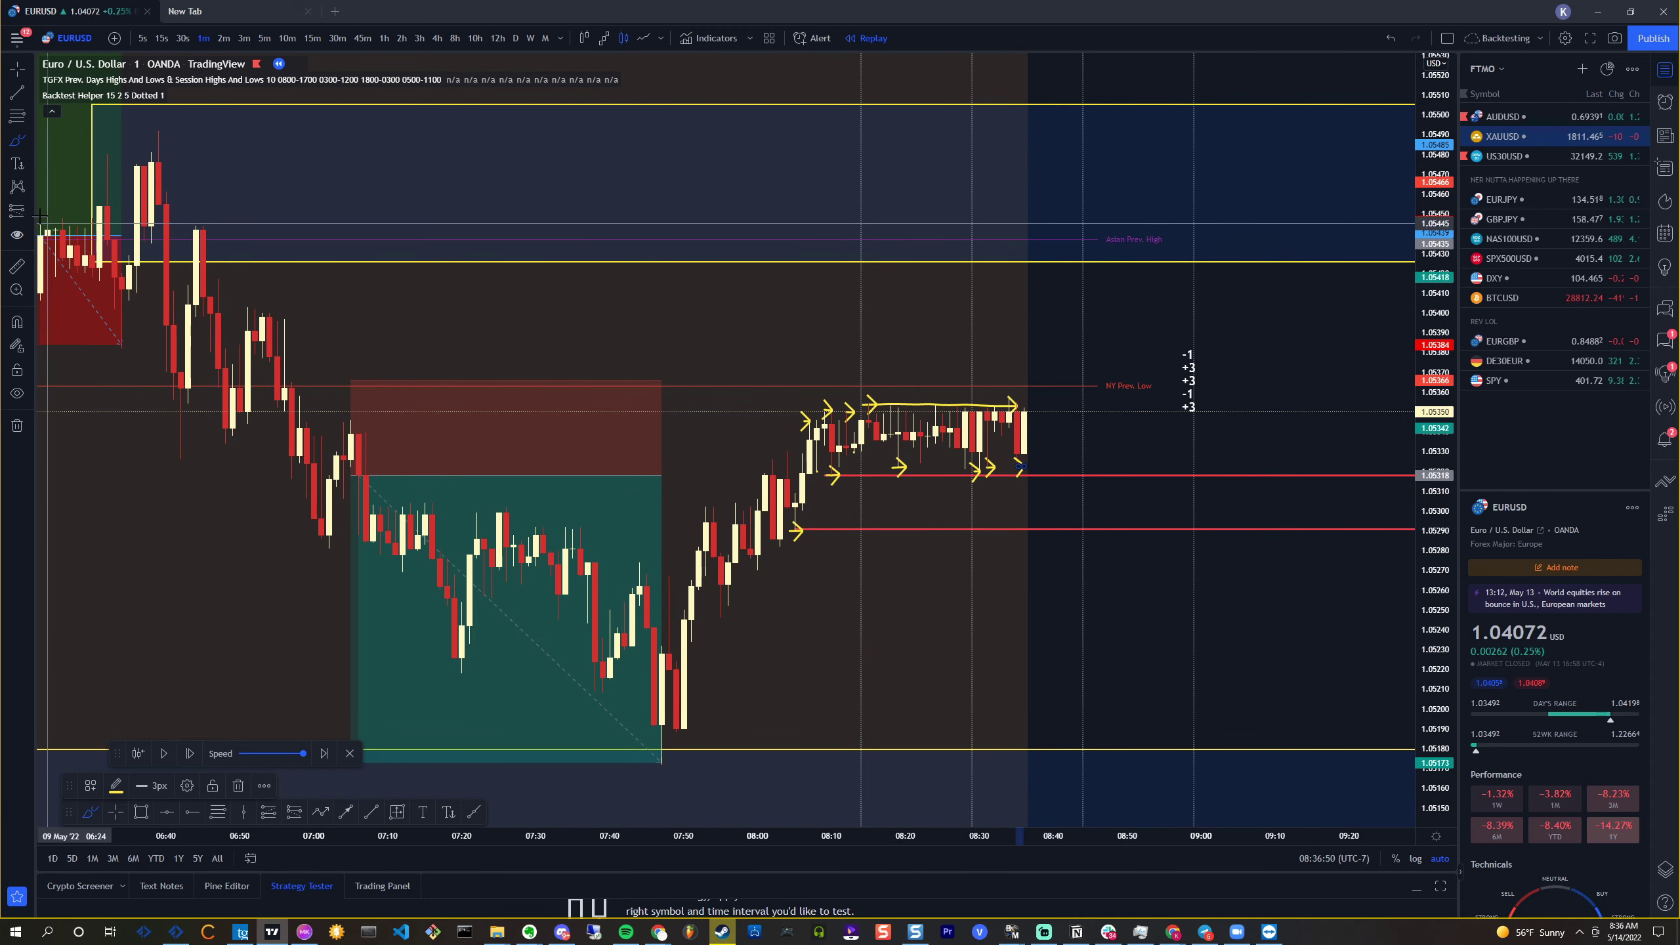
left_click(18, 213)
left_click(73, 233)
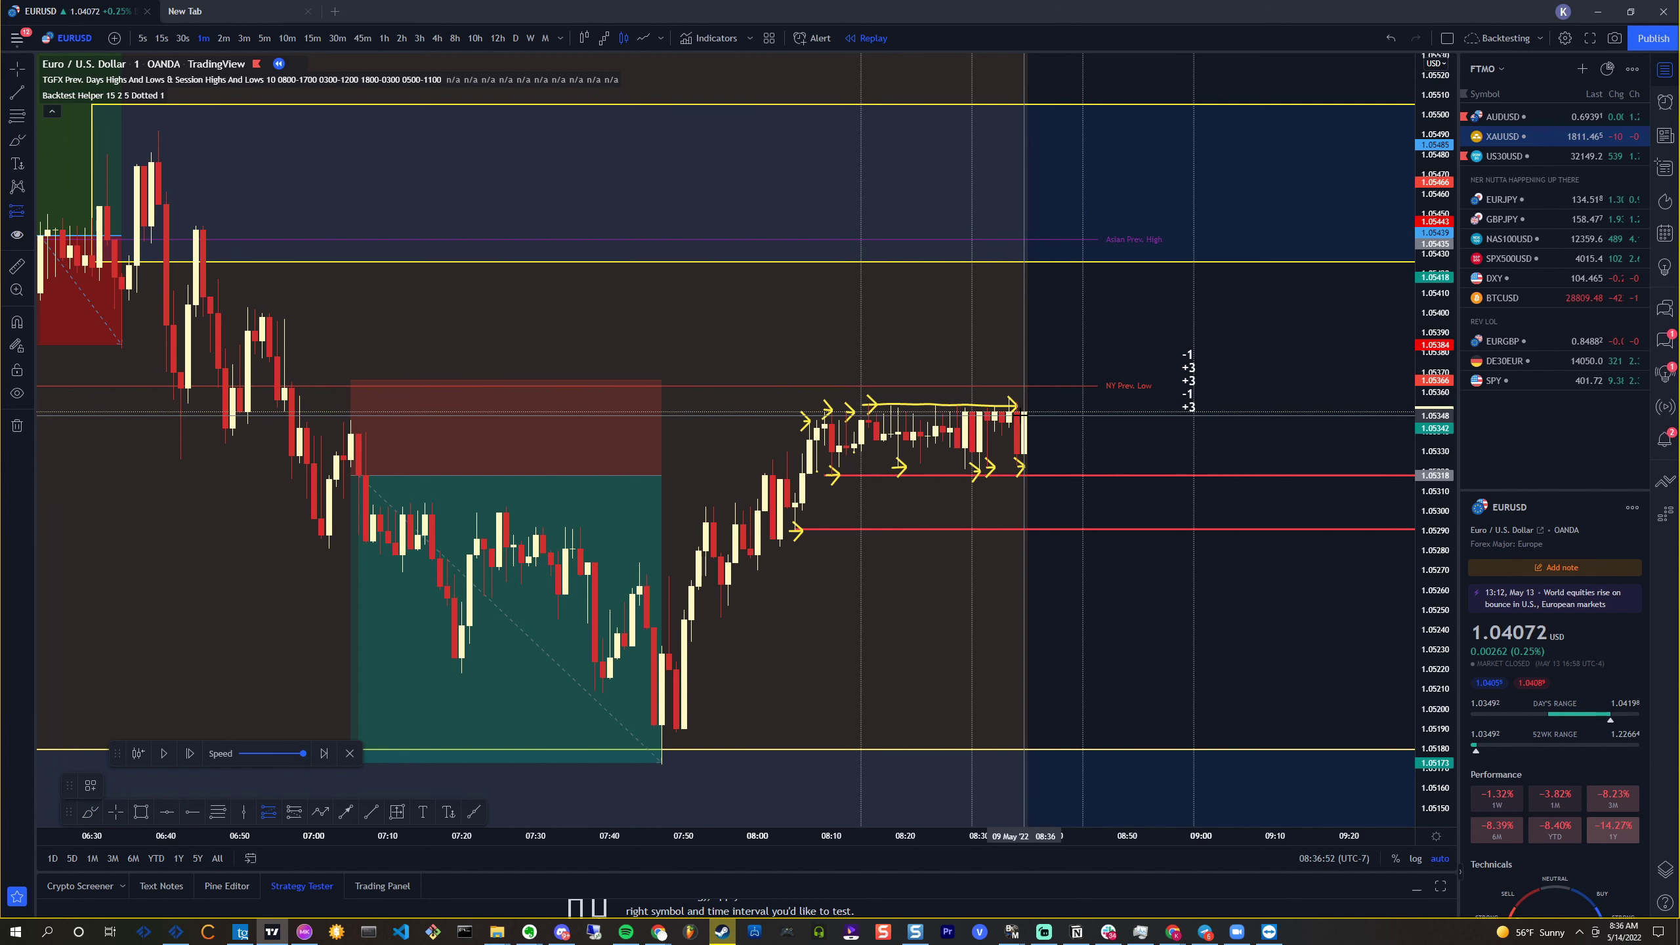
left_click(1024, 414)
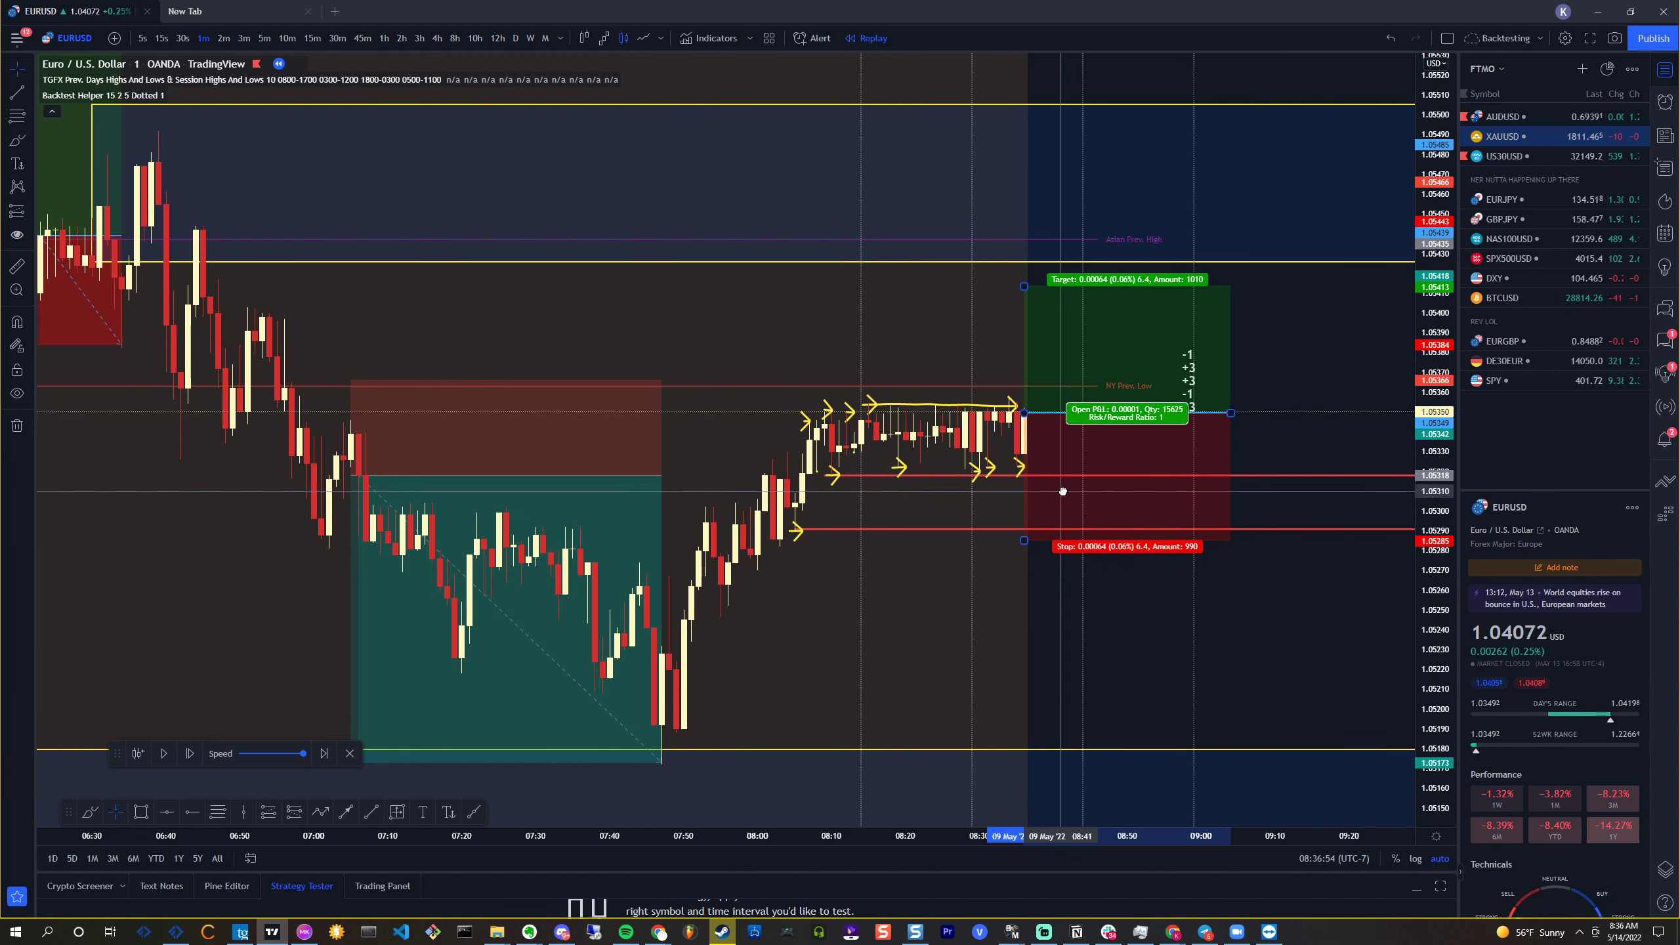
left_click_drag(1064, 492, 1057, 490)
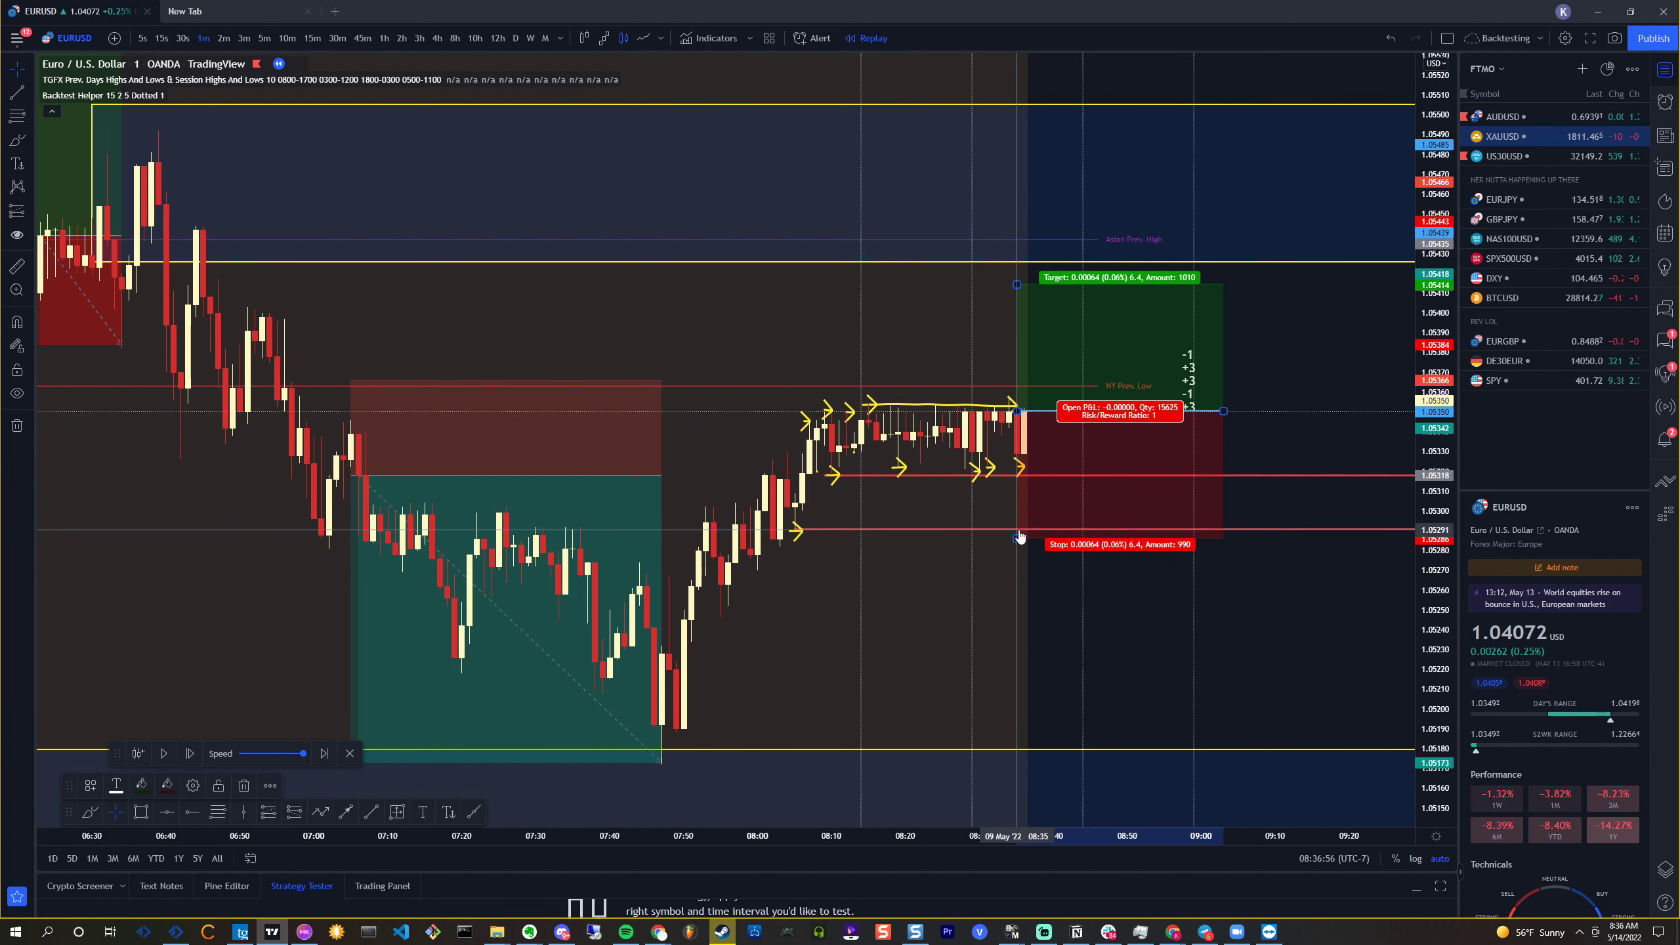
left_click_drag(1016, 537, 1017, 485)
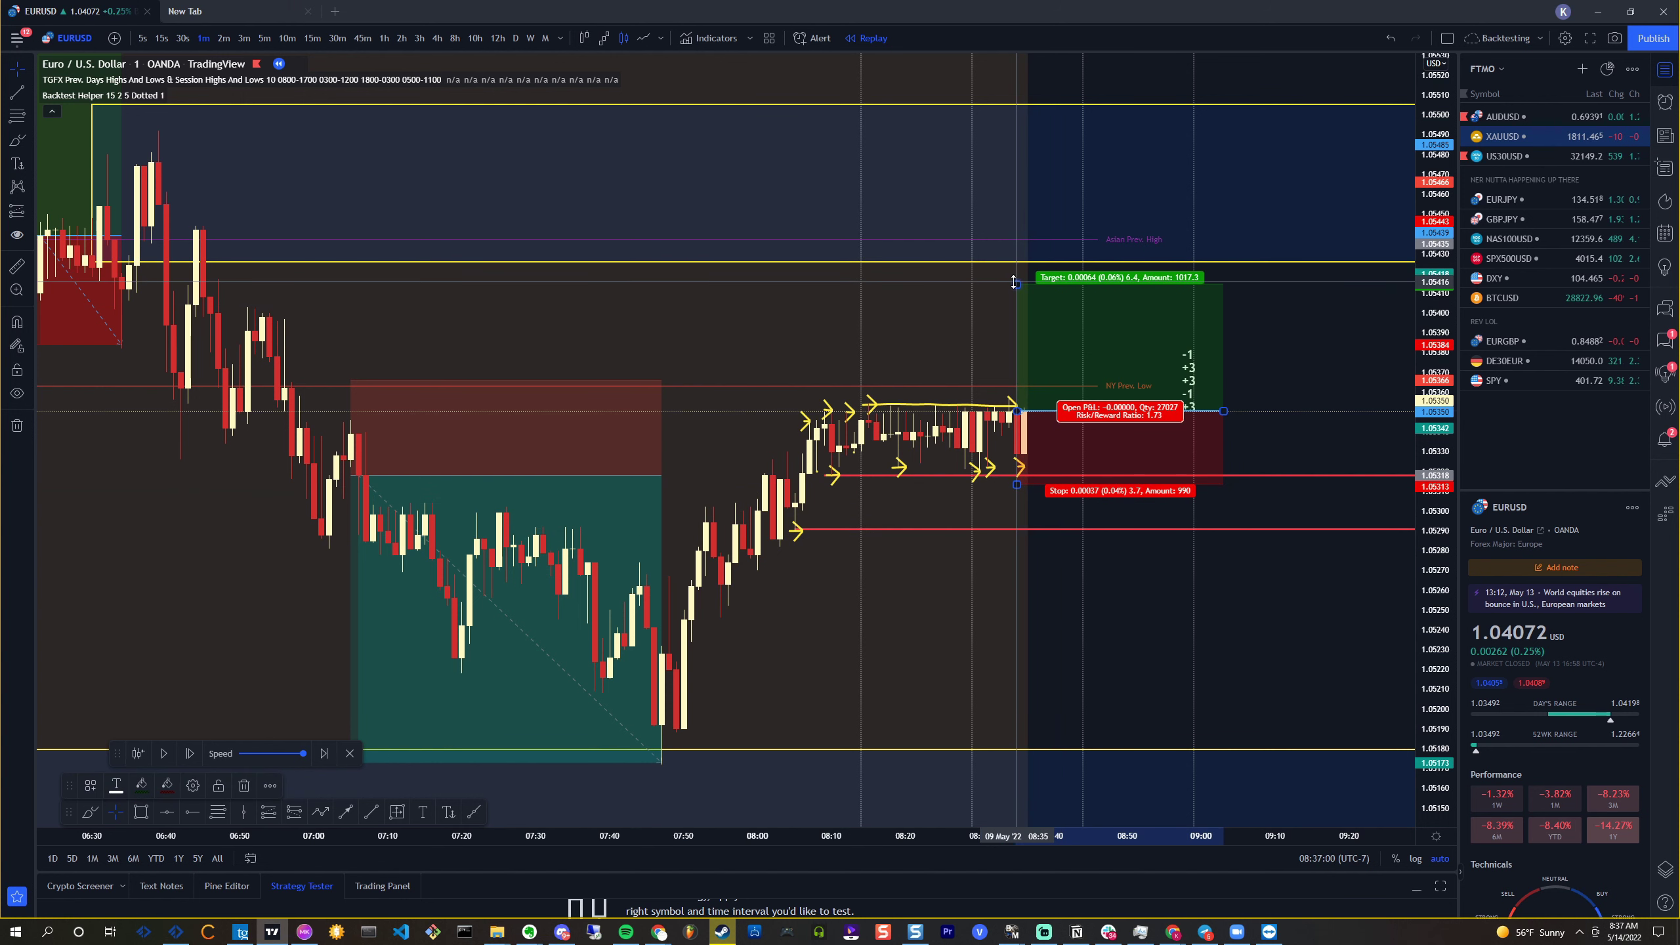
left_click_drag(1018, 280, 1017, 191)
Advance the 1-minute replay until price reaches the long position's target at 1.05461
left_click(195, 755)
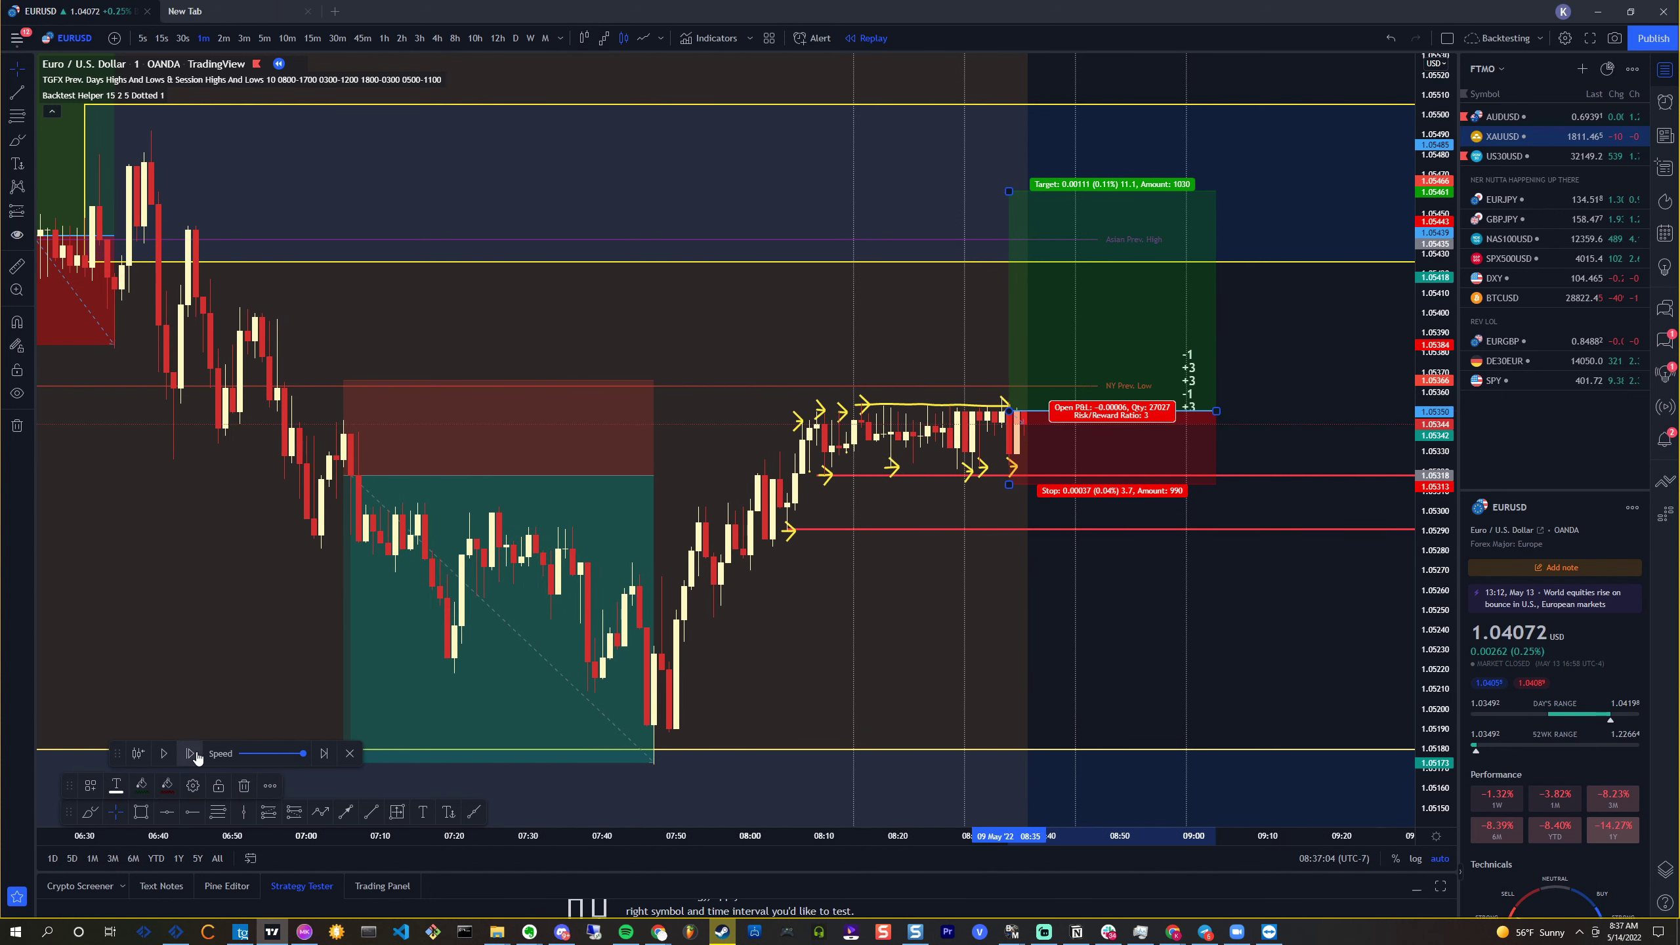
left_click(196, 755)
left_click(196, 755)
left_click(196, 755)
left_click(196, 755)
left_click(195, 755)
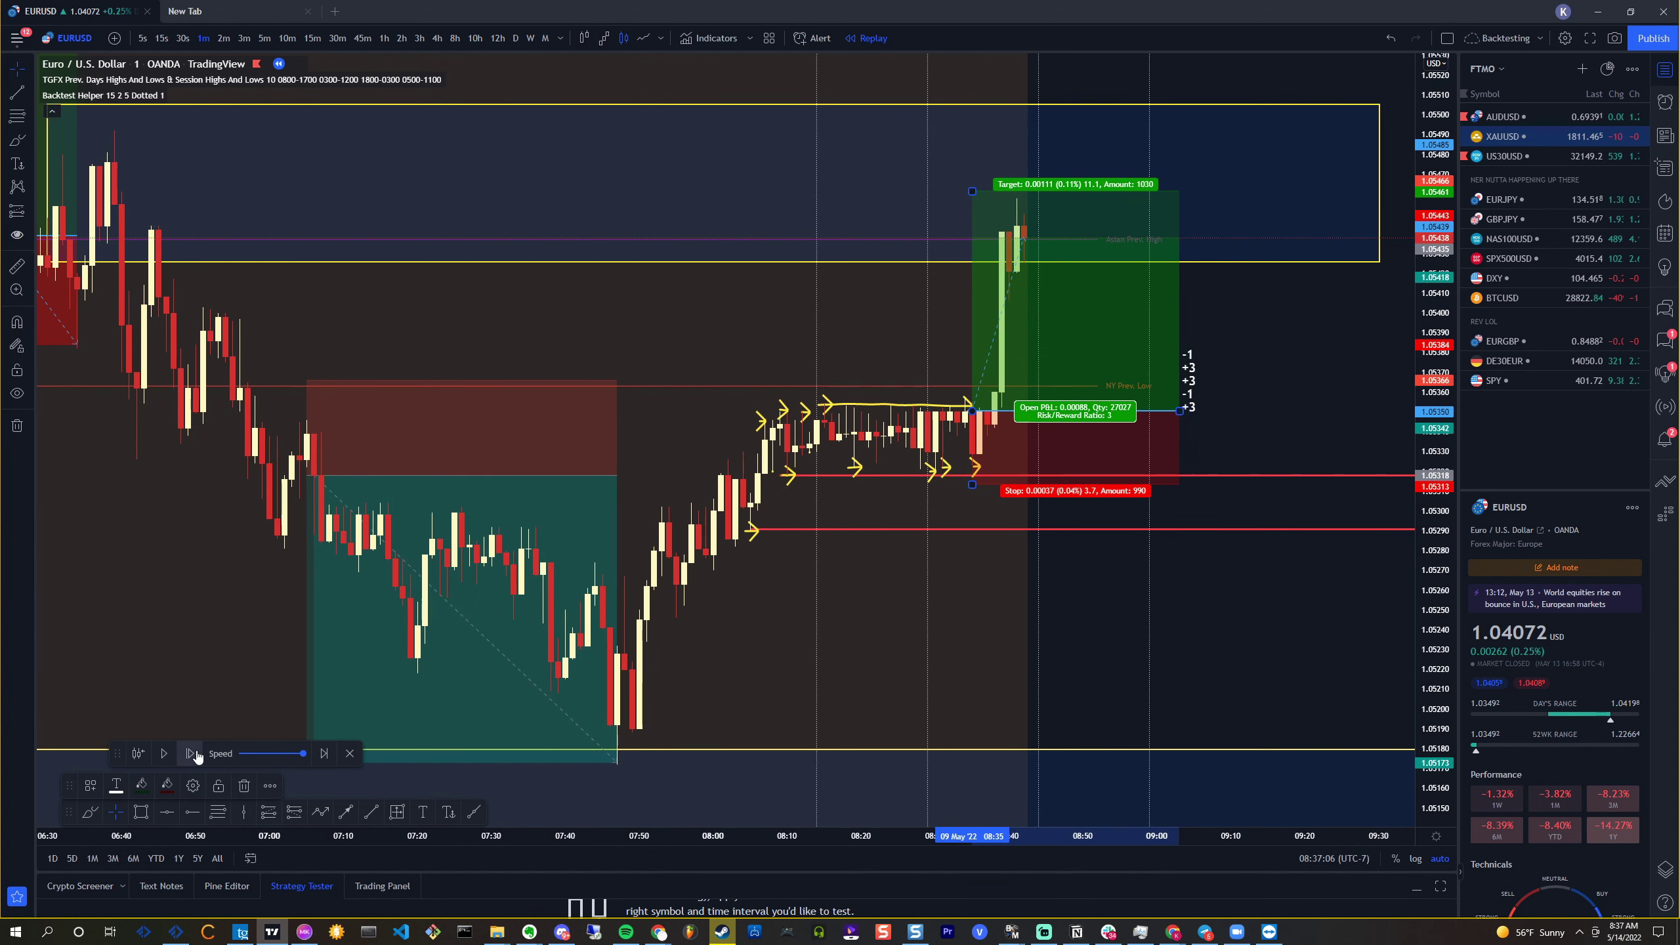
left_click(196, 755)
left_click(195, 754)
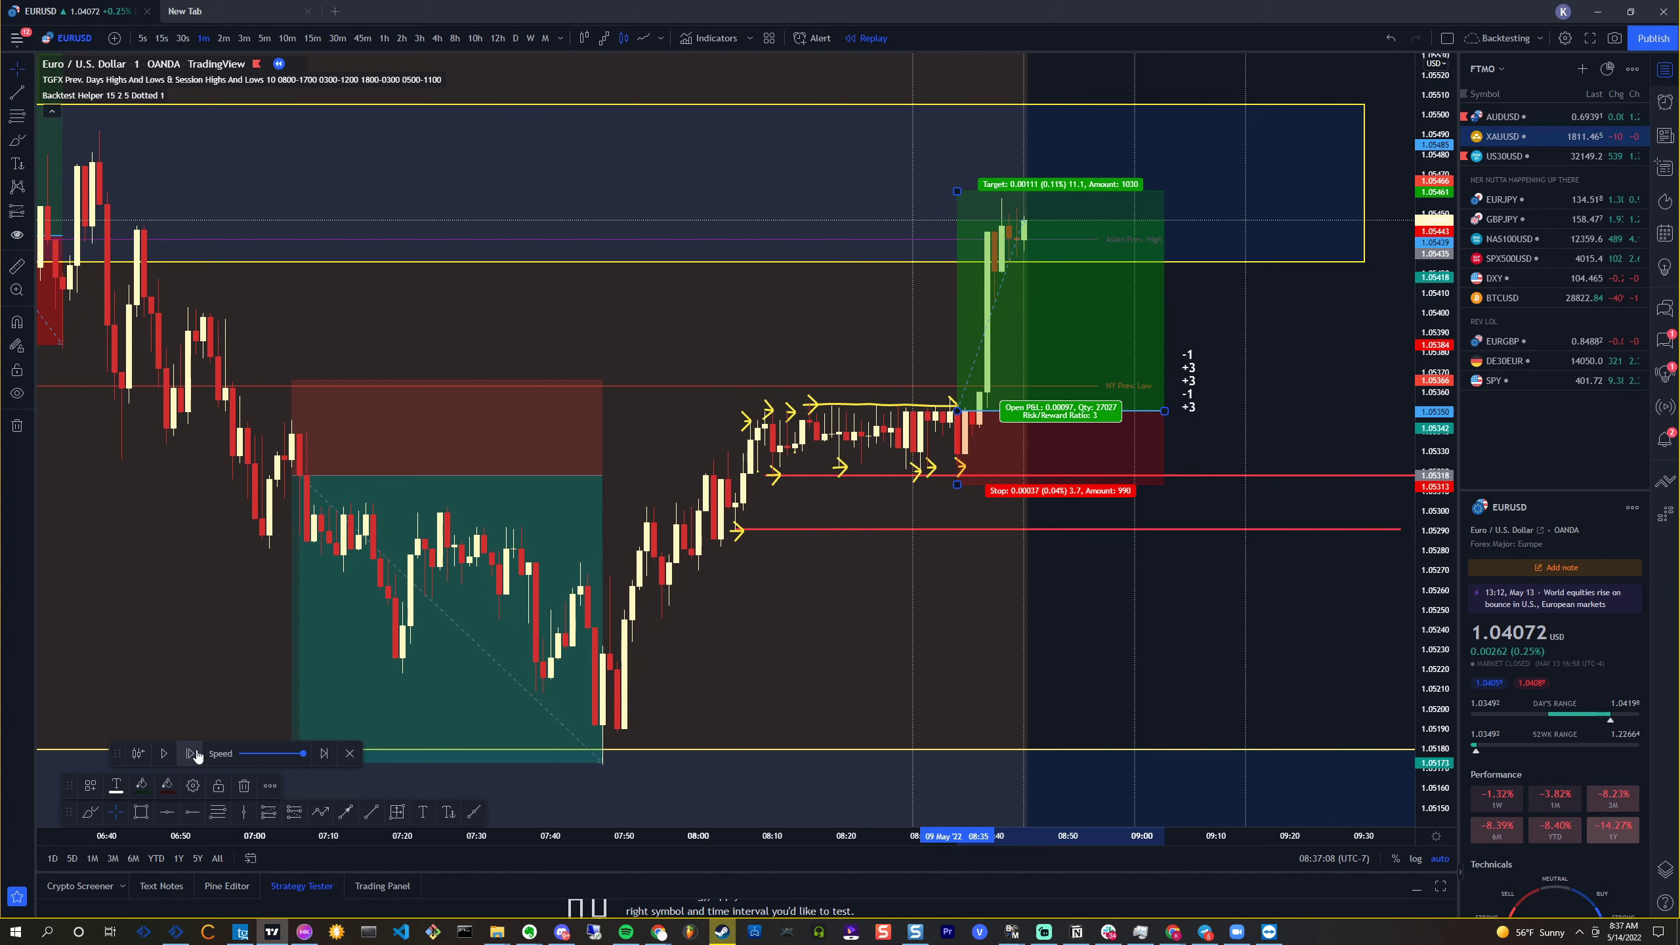
left_click(196, 755)
left_click(196, 755)
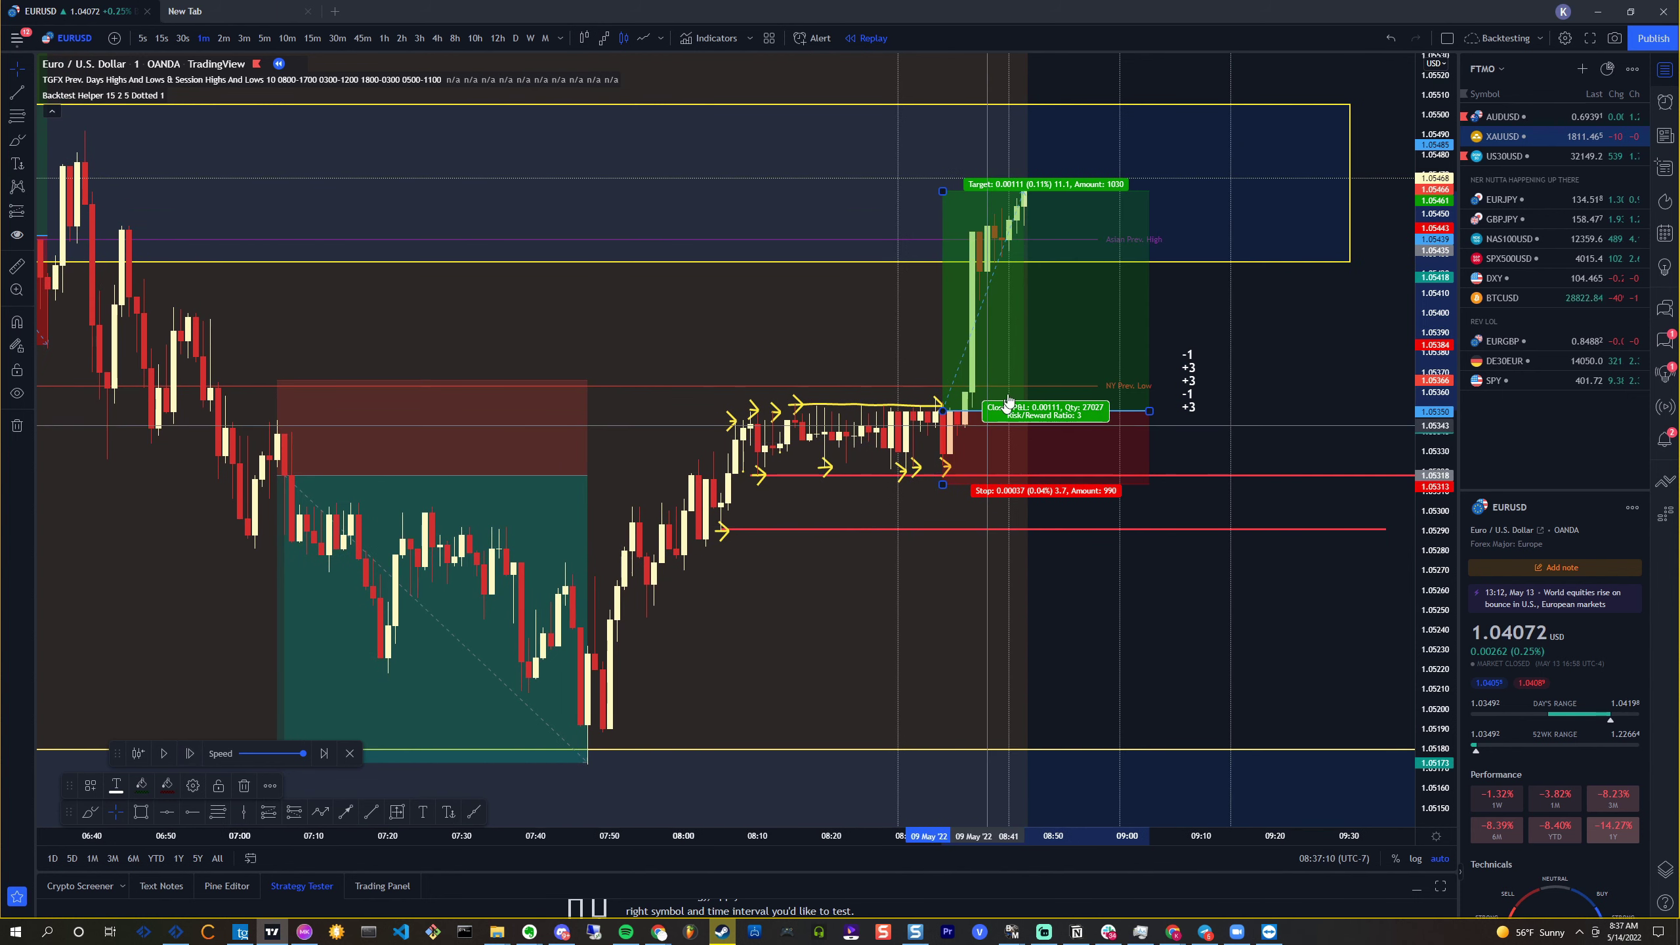
Add a +3 line to the anchored results text and shorten the long position to end just past the latest candle
double_click(1188, 388)
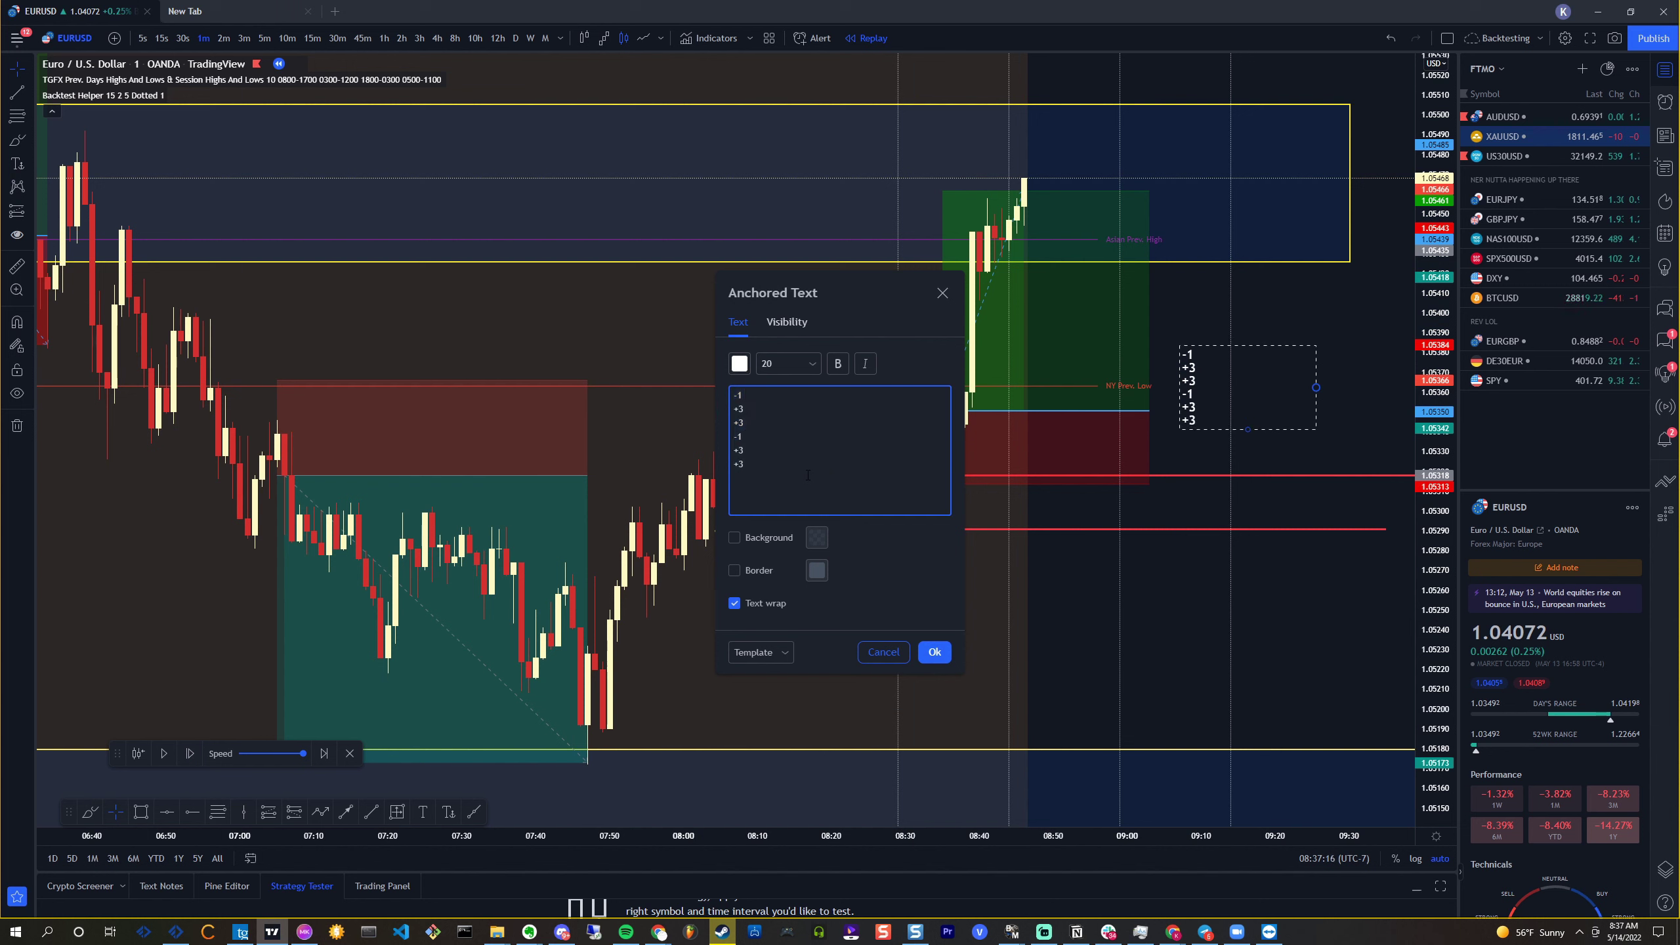
left_click(934, 652)
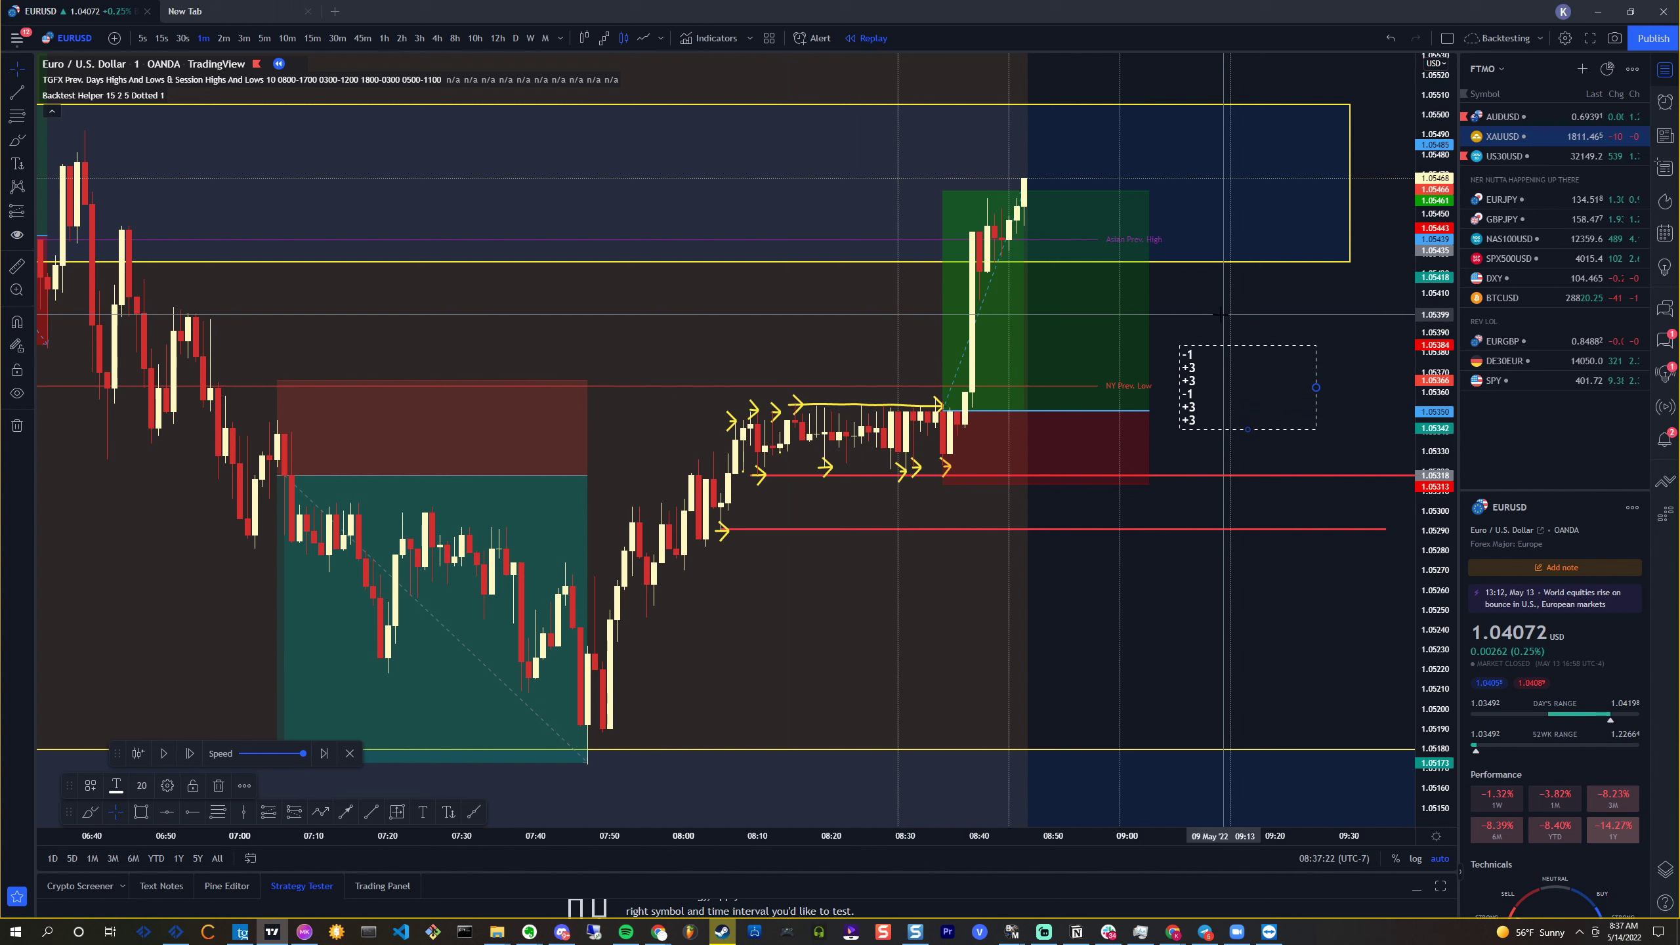
left_click(1196, 298)
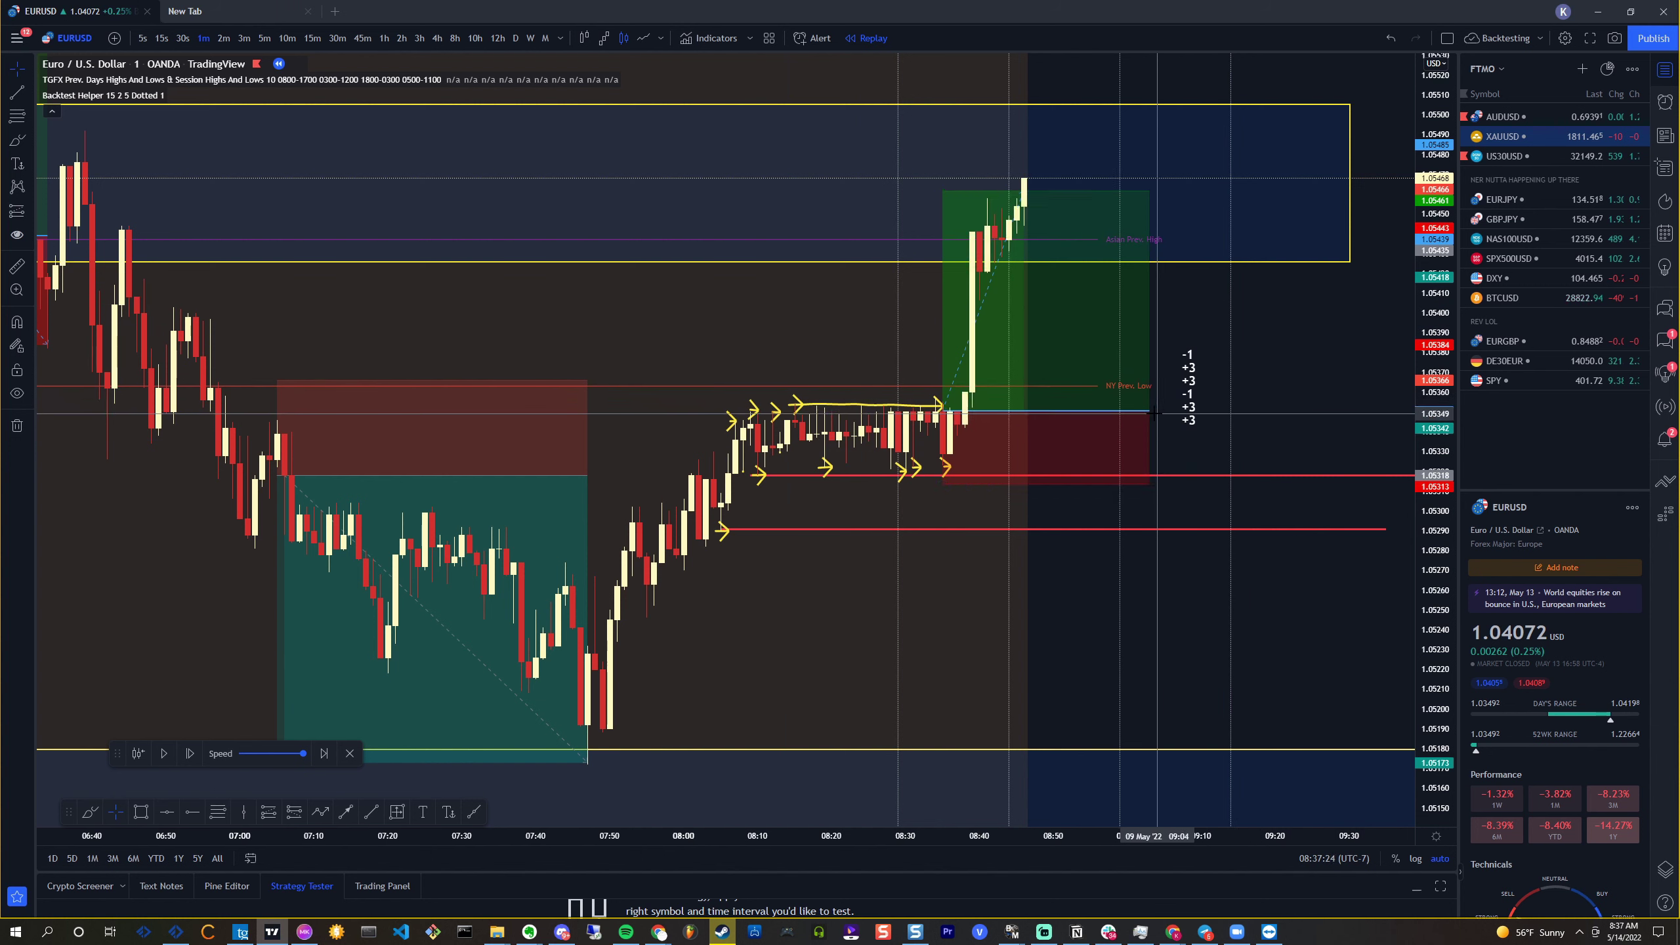
left_click_drag(1154, 414, 1045, 410)
left_click(1149, 320)
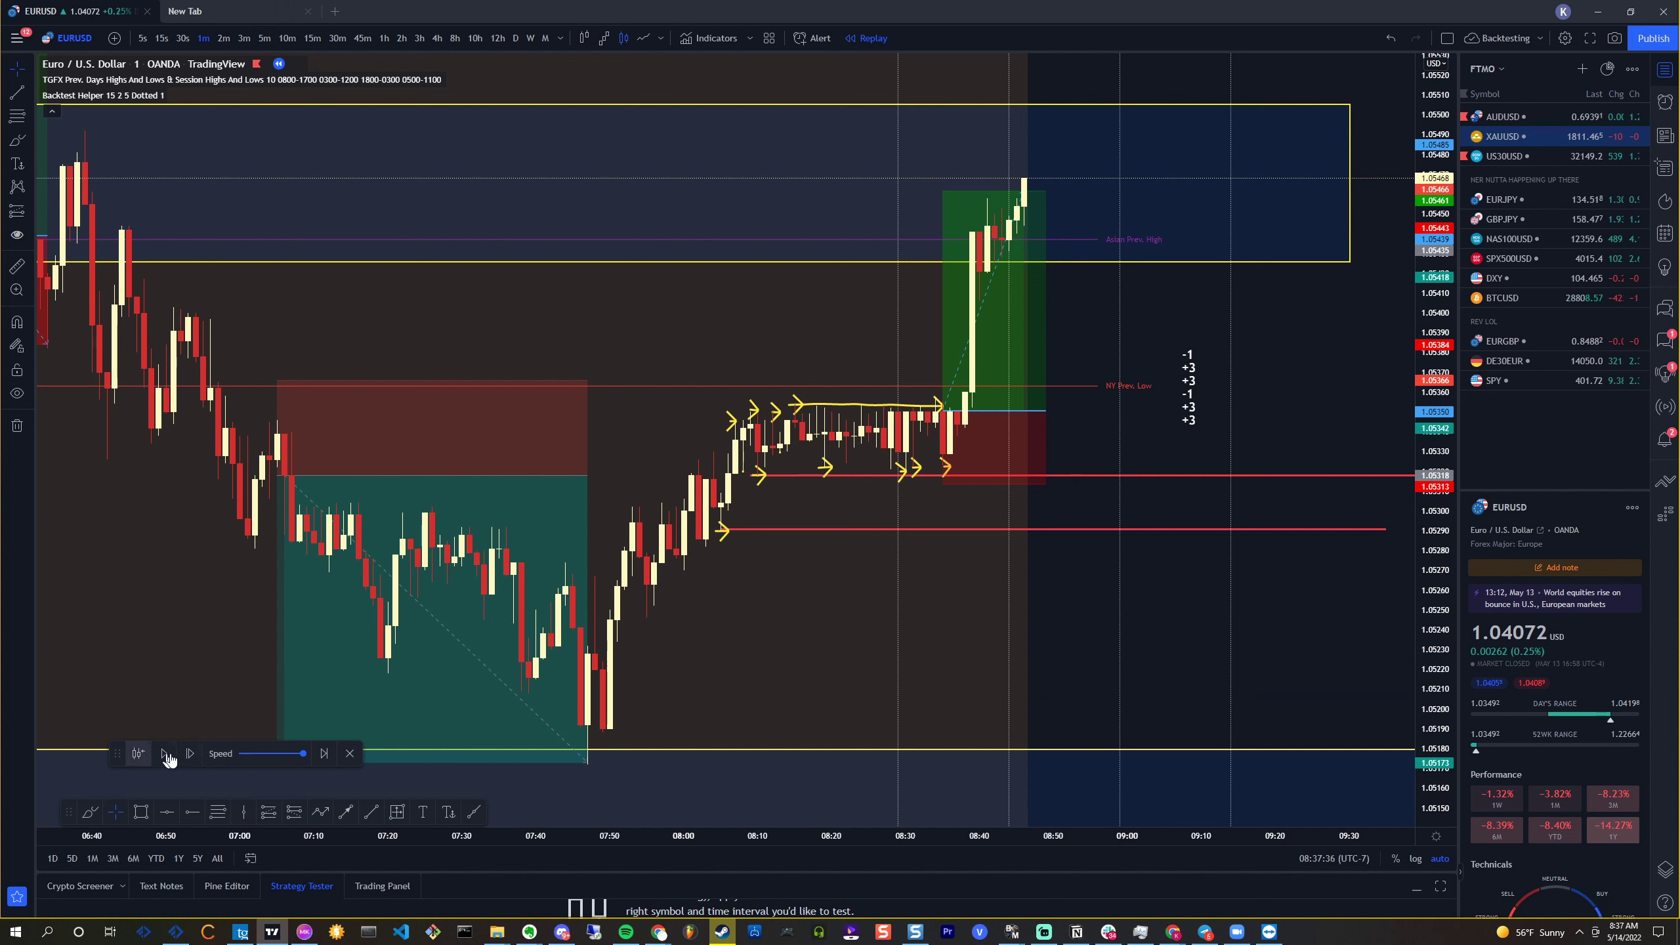
Advance the 1-minute replay by about twelve candles, taking price up to the pink zone
left_click(190, 754)
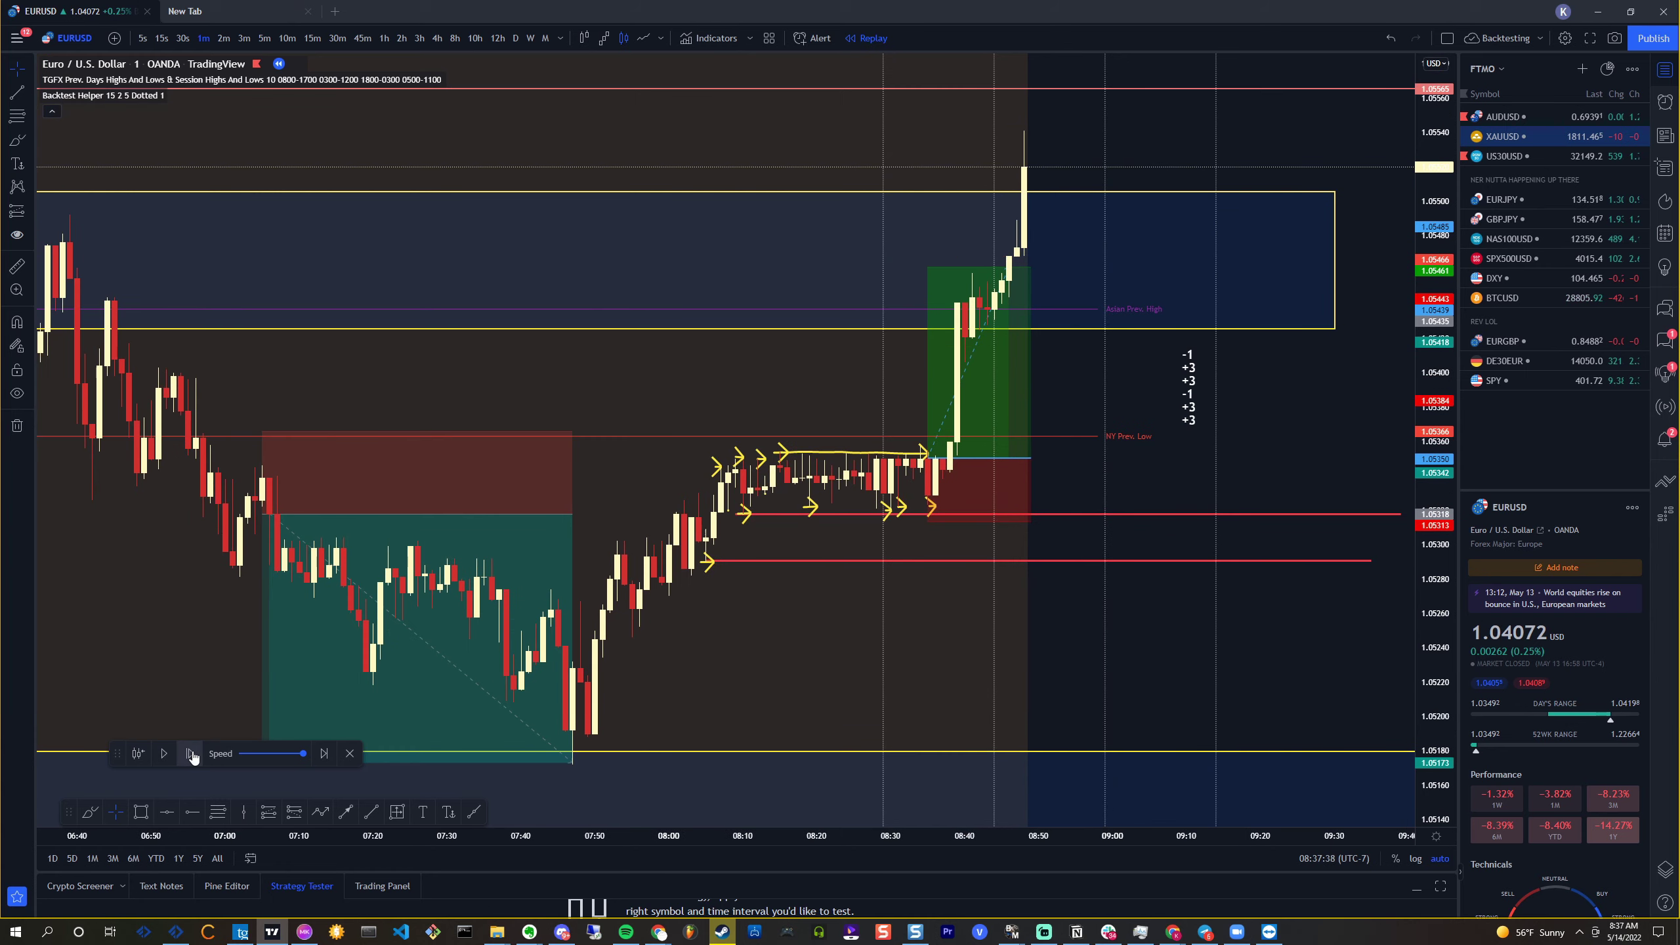
left_click(190, 754)
left_click(190, 755)
left_click(191, 755)
left_click(191, 756)
left_click(193, 757)
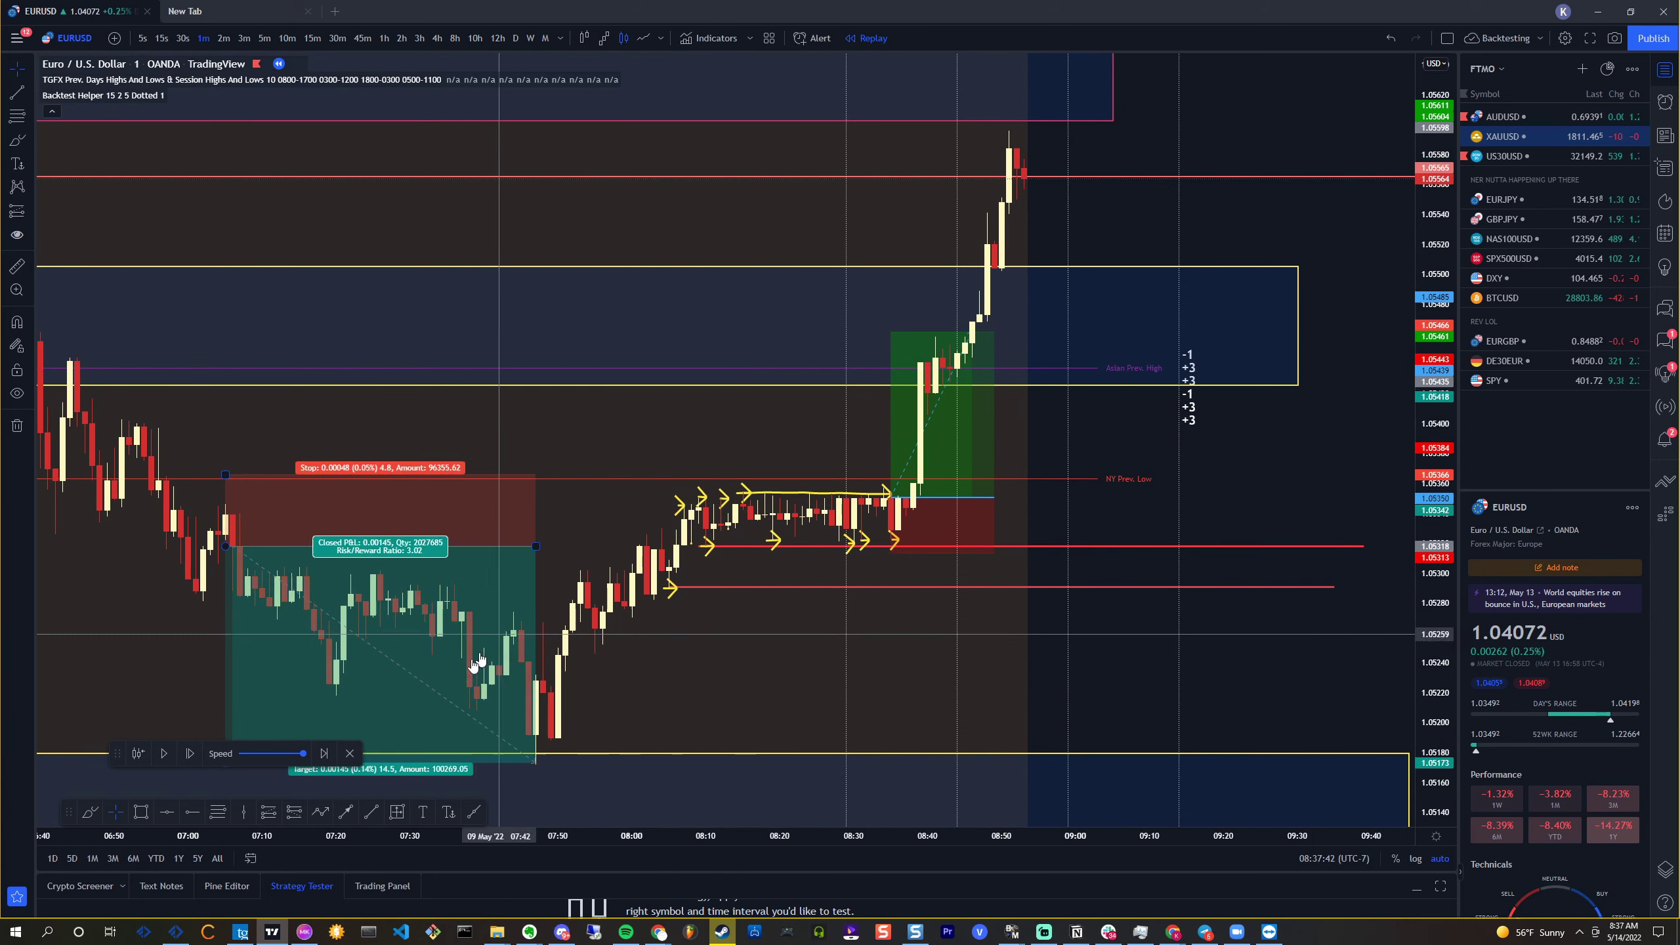
left_click(197, 762)
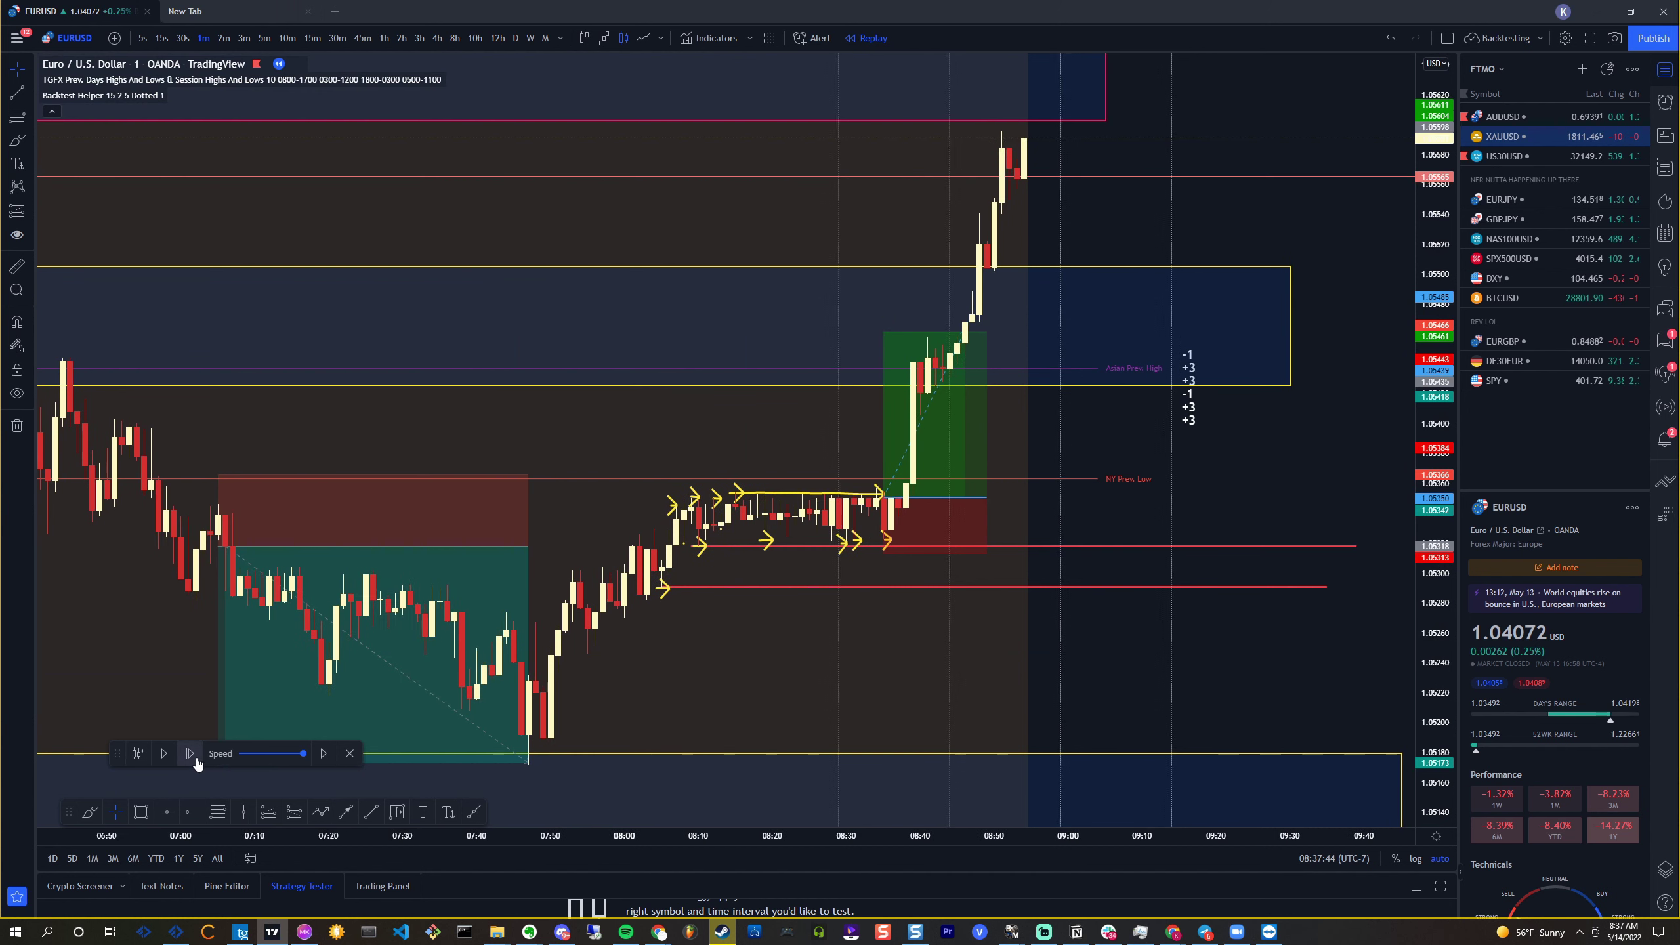
left_click(197, 761)
left_click(197, 762)
left_click(197, 763)
left_click(196, 763)
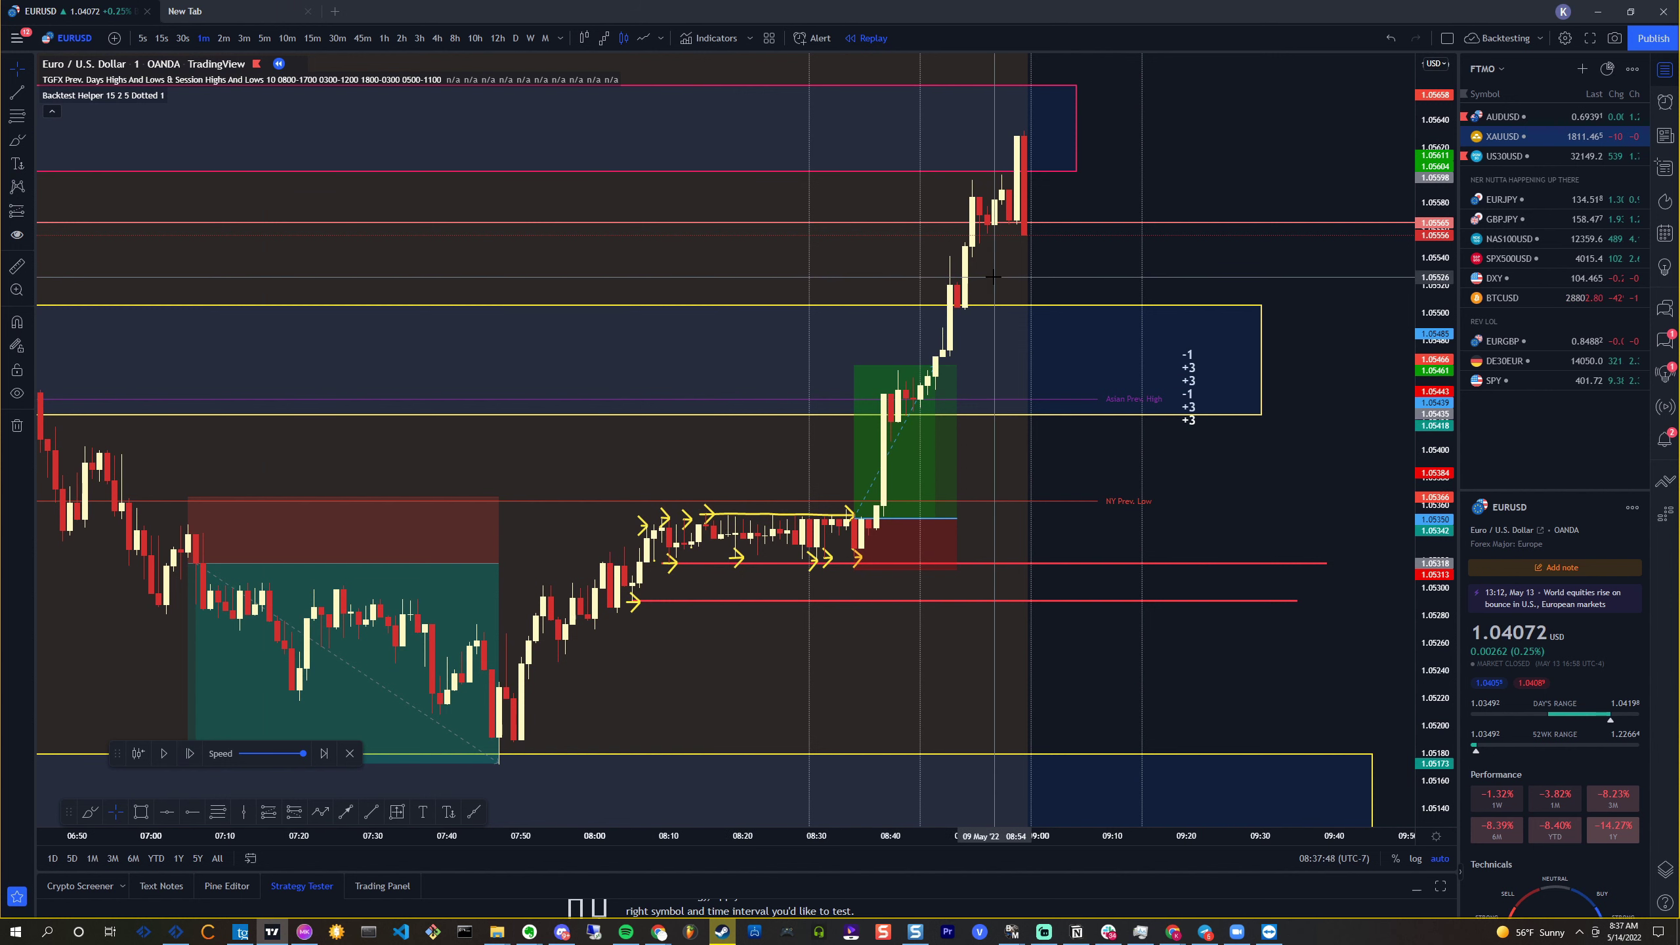
Delete the yellow zone spanning about 1.05425 to 1.05505 and switch to the 15-minute chart
scroll(995, 272, "down", 2)
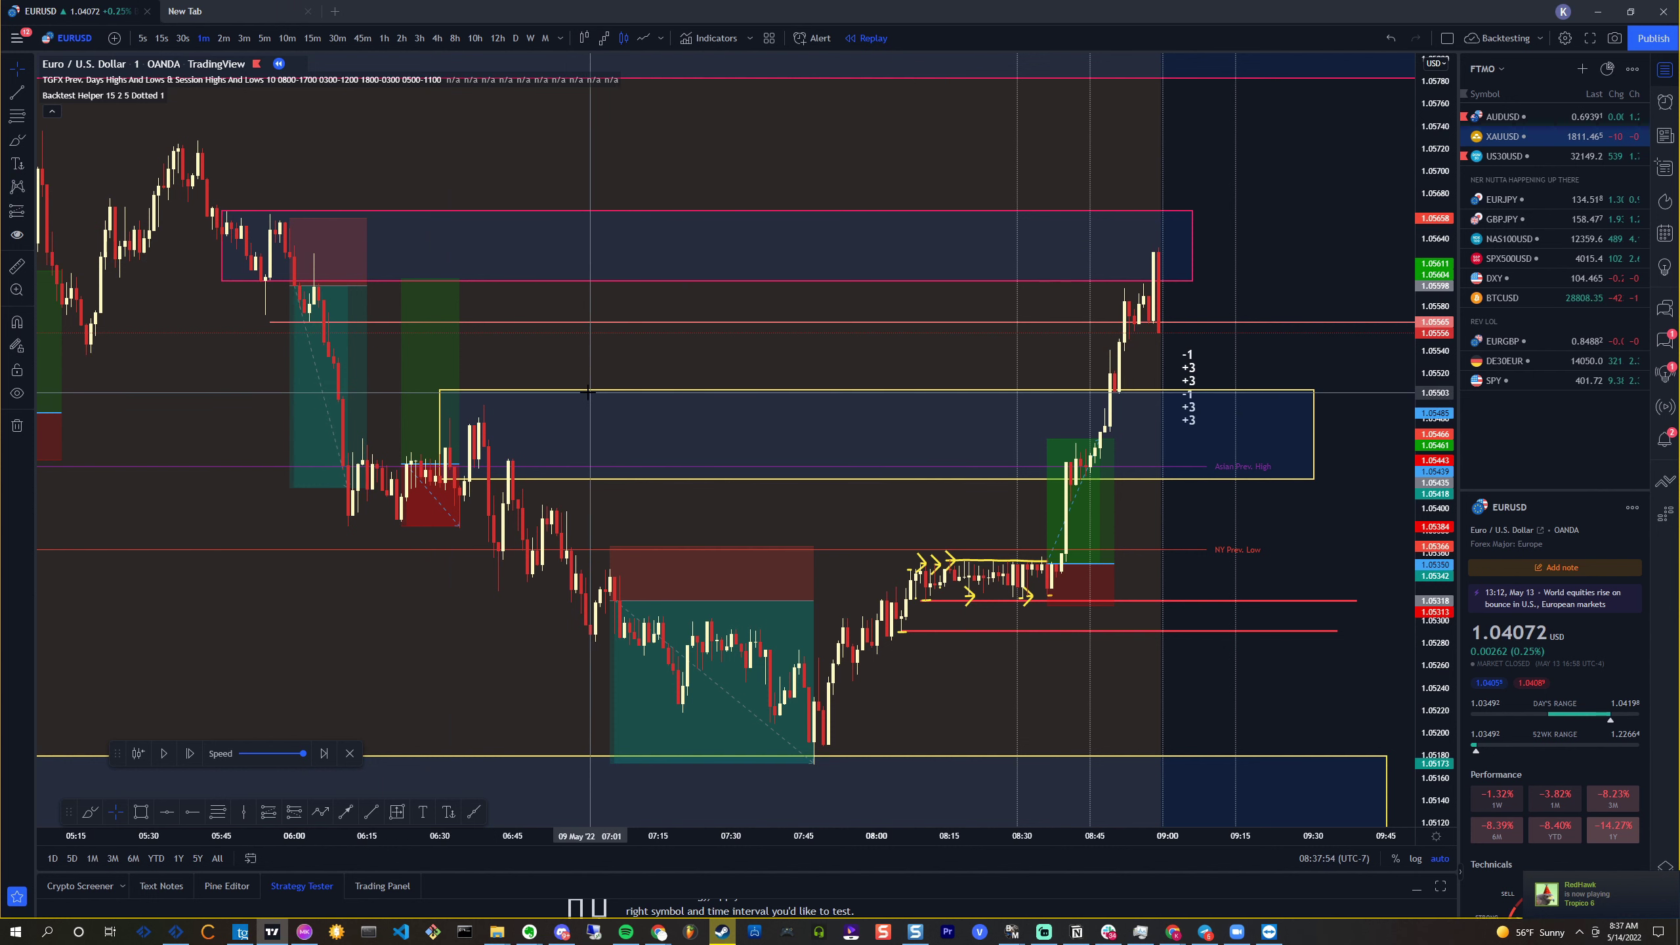
key("Delete")
scroll(1081, 235, "up", 2)
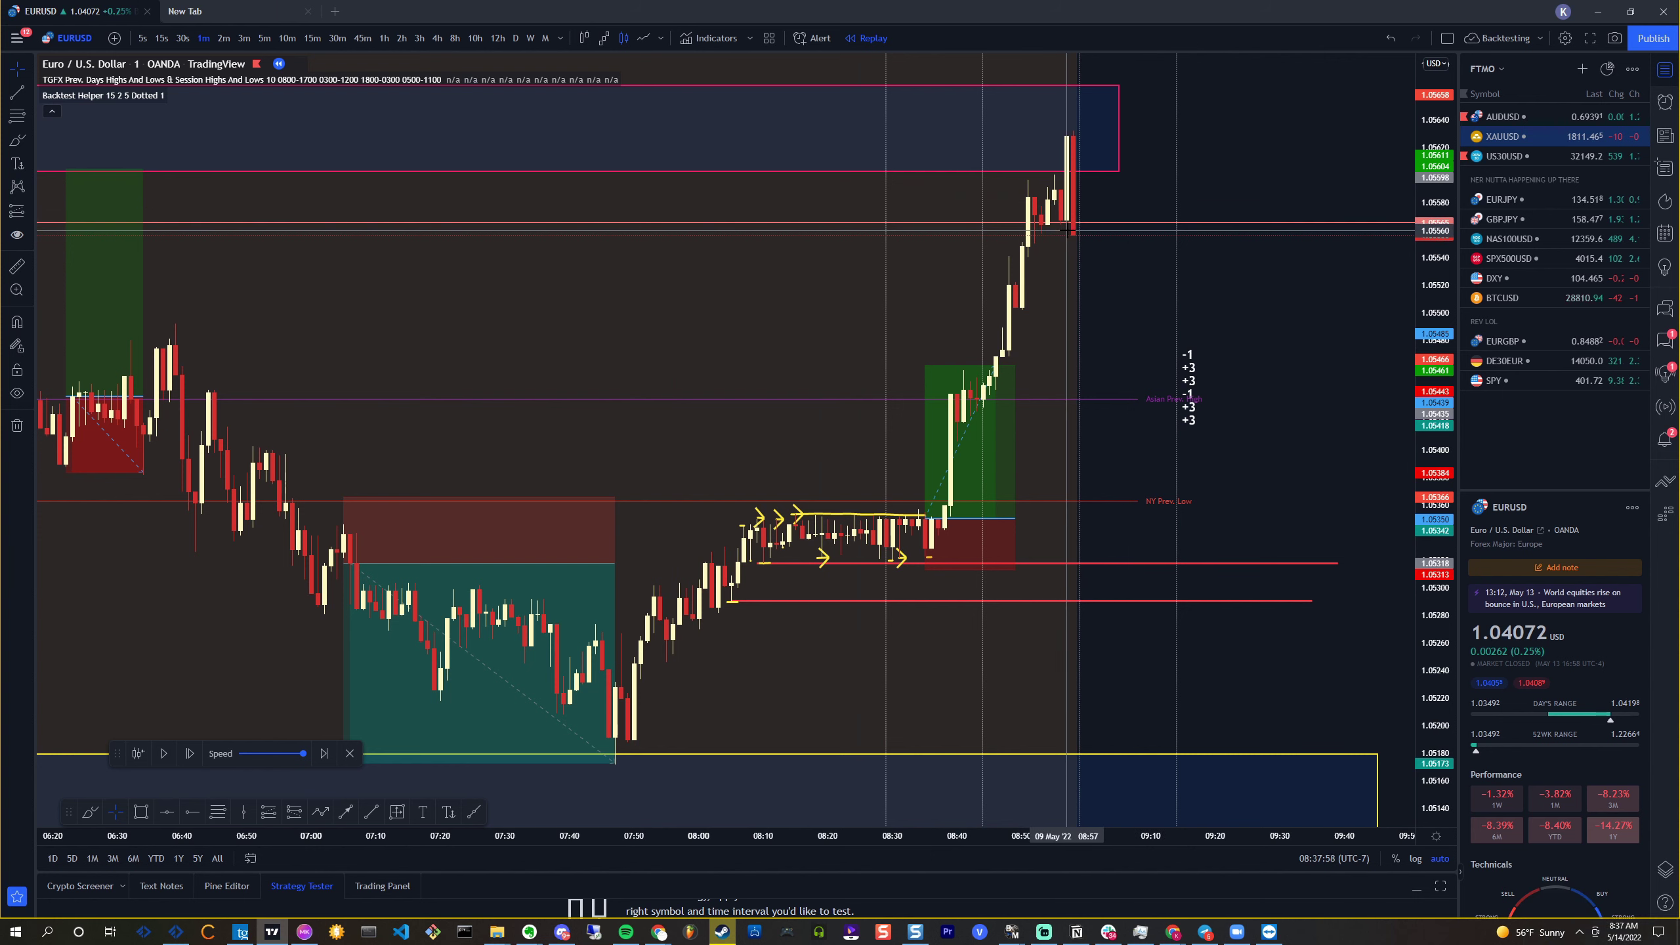
left_click(317, 40)
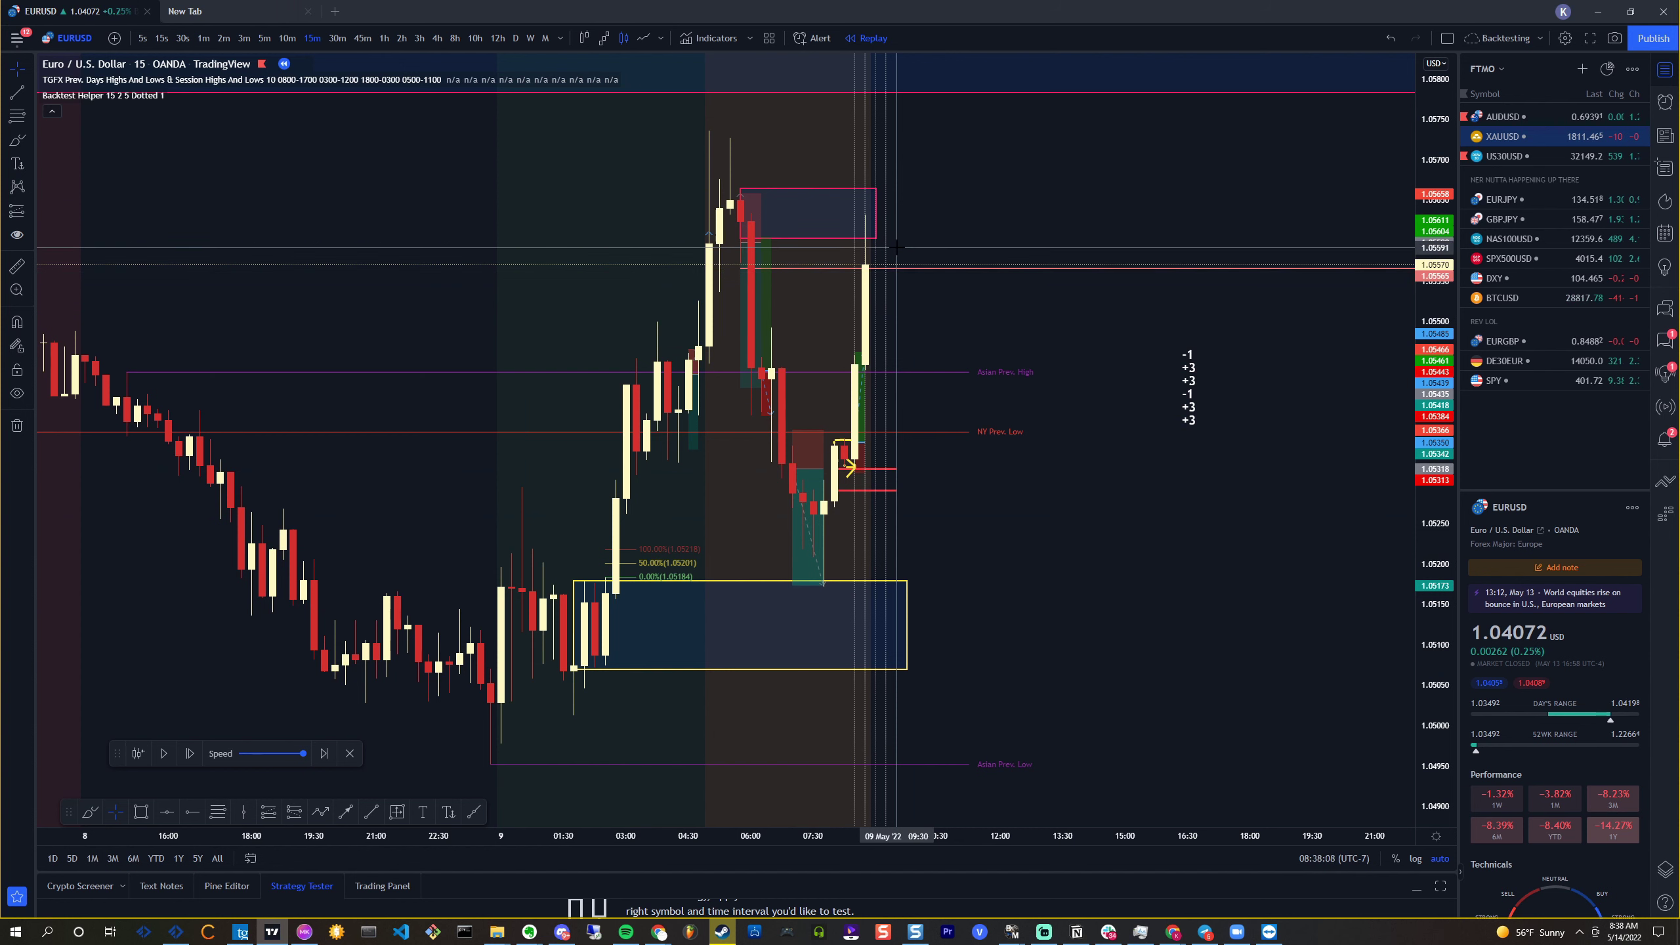
Lower the horizontal ray to about 1.05457 and return to the 1-minute chart
left_click_drag(923, 269, 1004, 357)
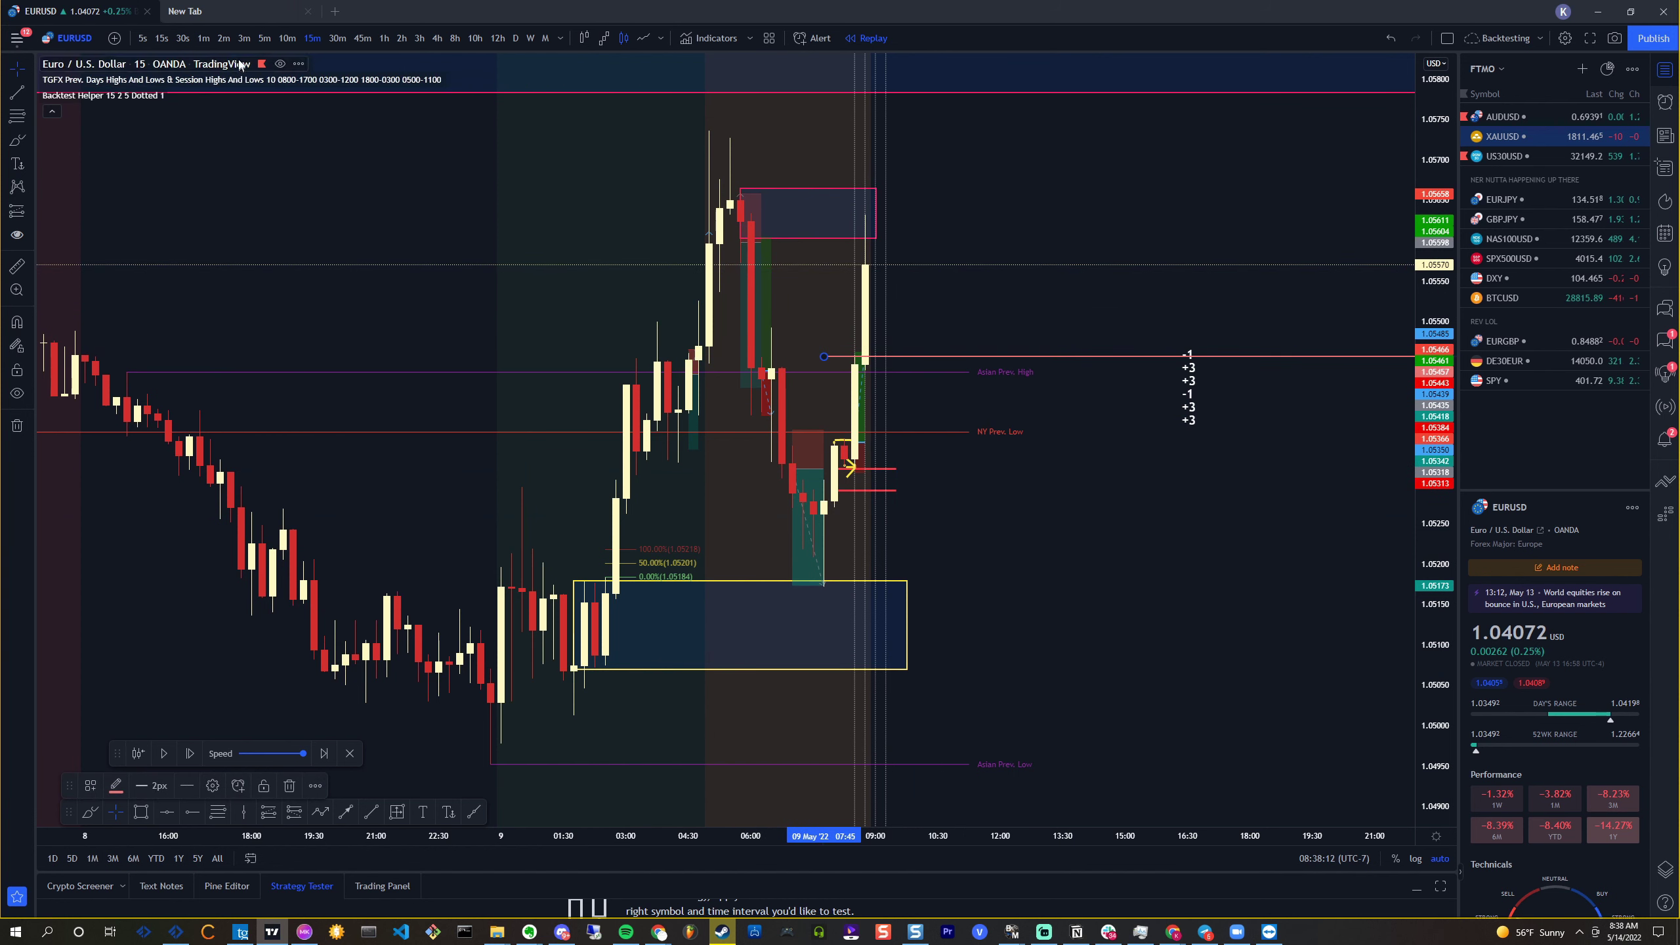
left_click(264, 37)
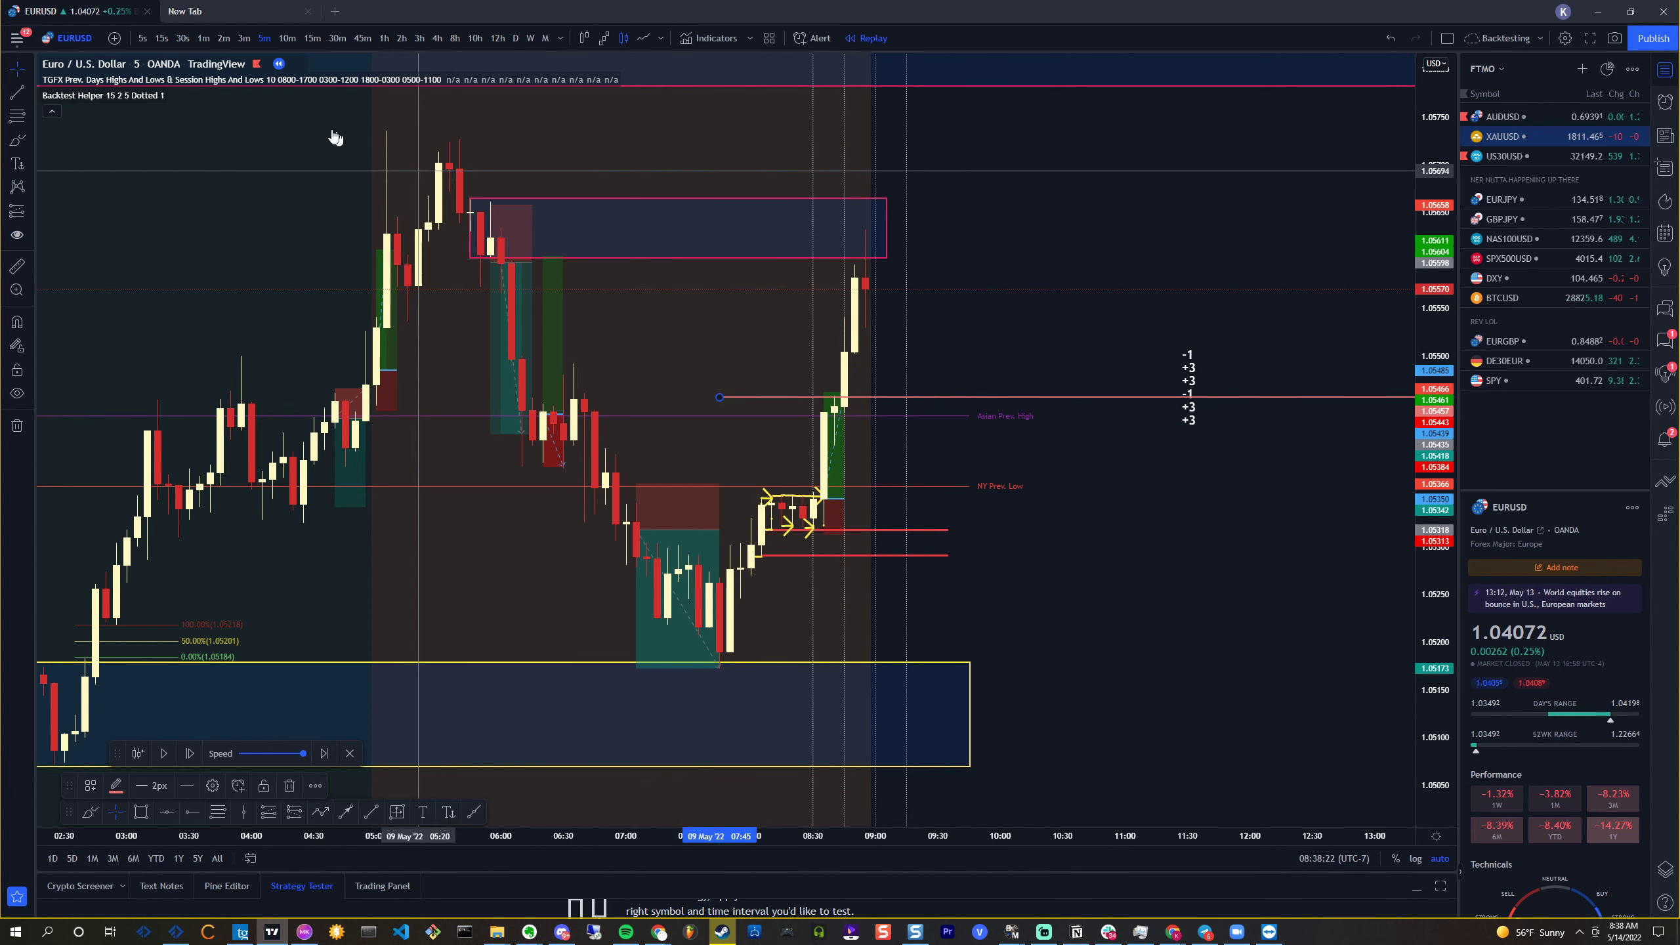
left_click(208, 38)
scroll(1069, 282, "up", 5)
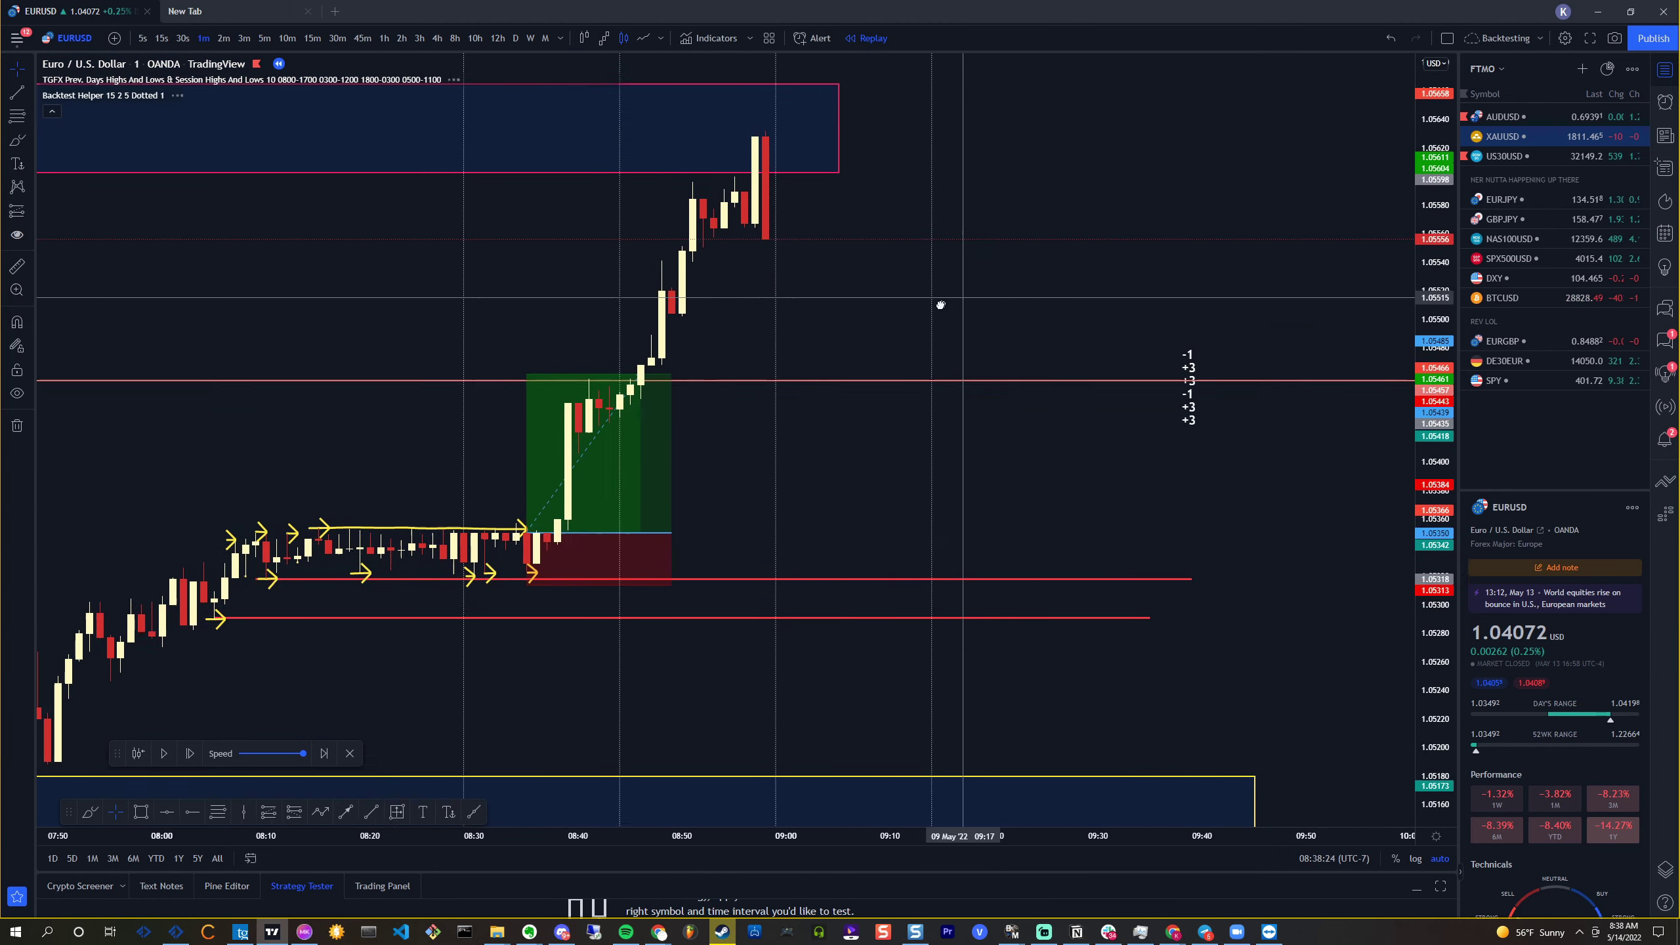
Advance the 1-minute replay to about 09:14, taking price through the small pink zone and into the large pink zone above it
left_click(192, 754)
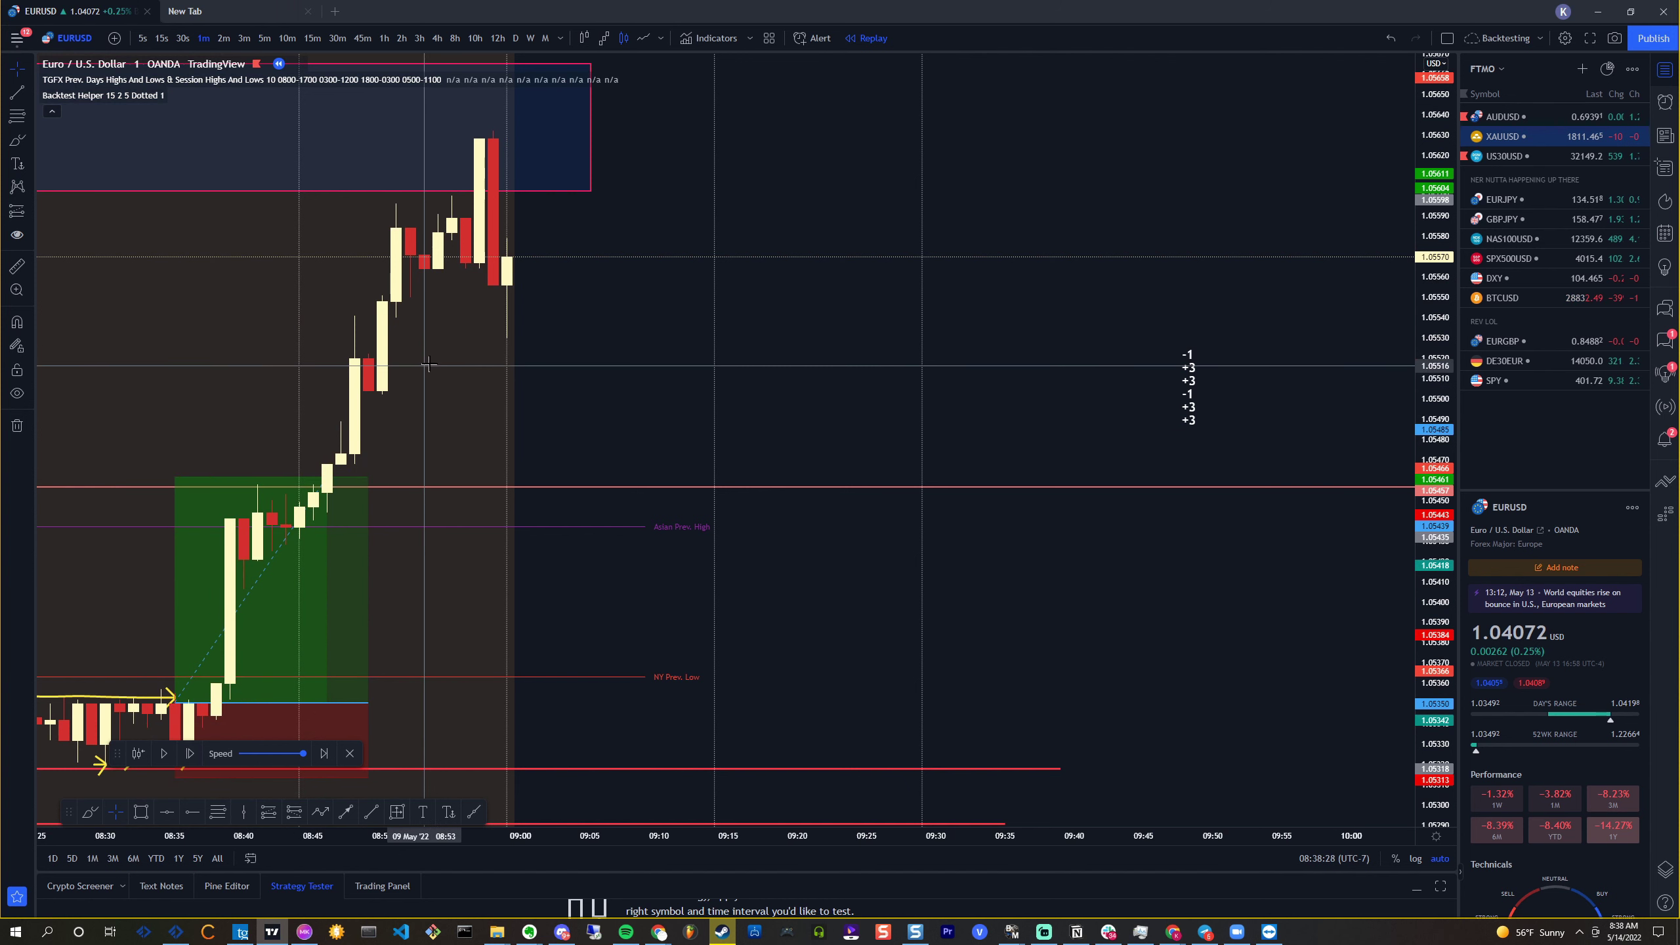
left_click(193, 756)
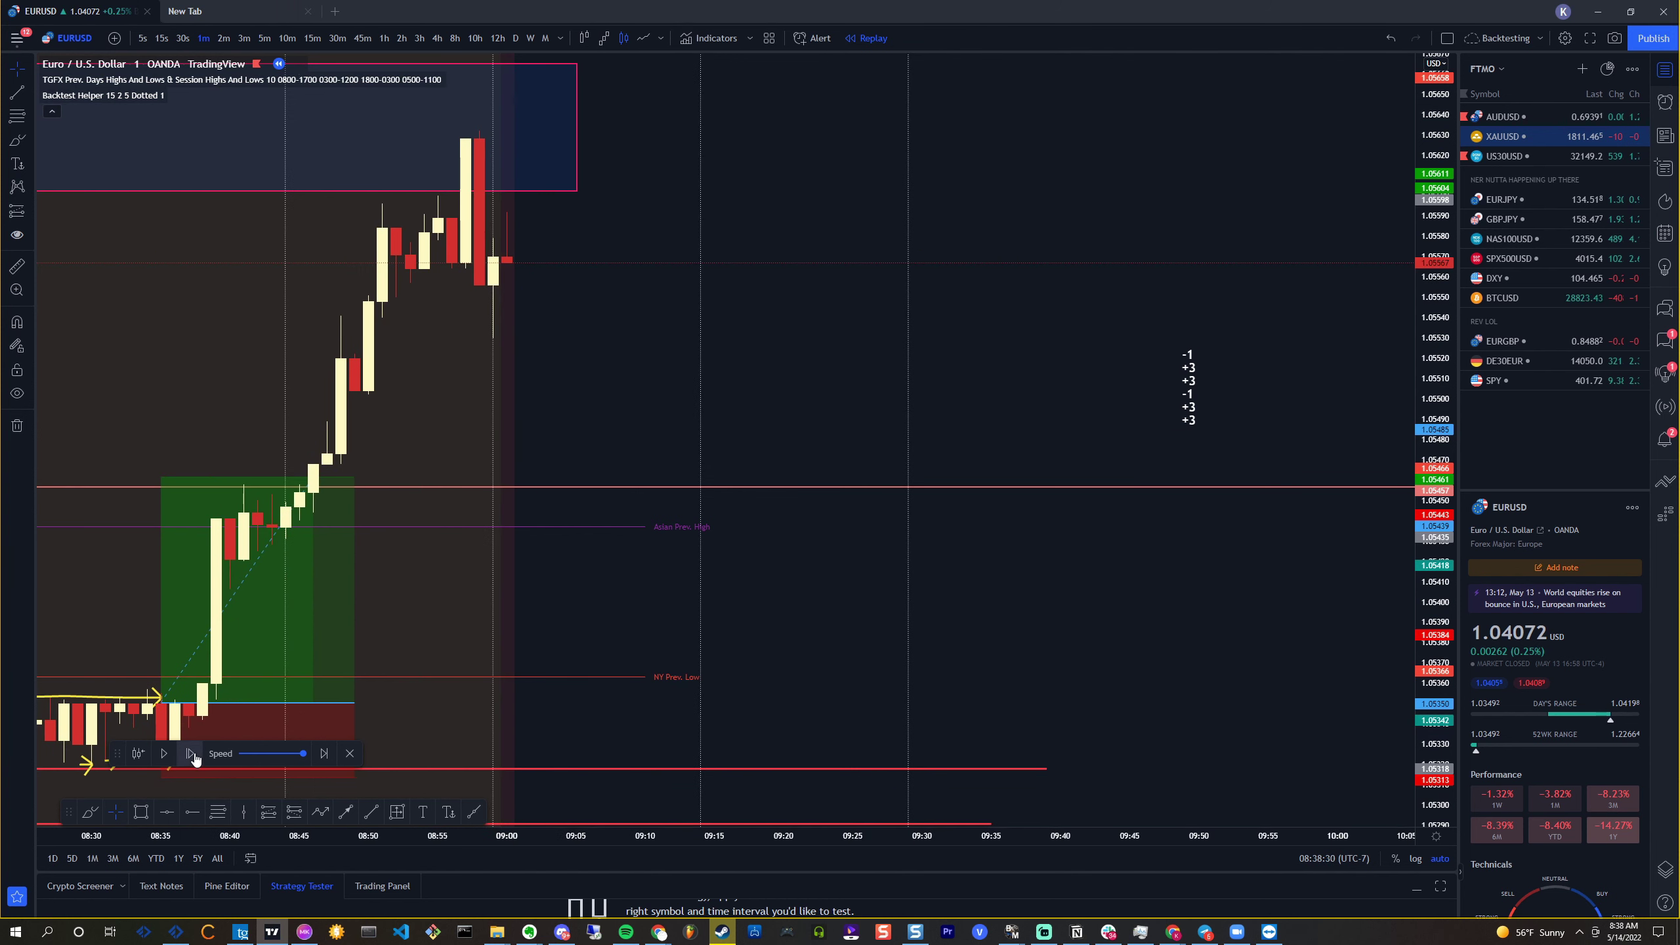
left_click(194, 756)
left_click(193, 756)
left_click(193, 755)
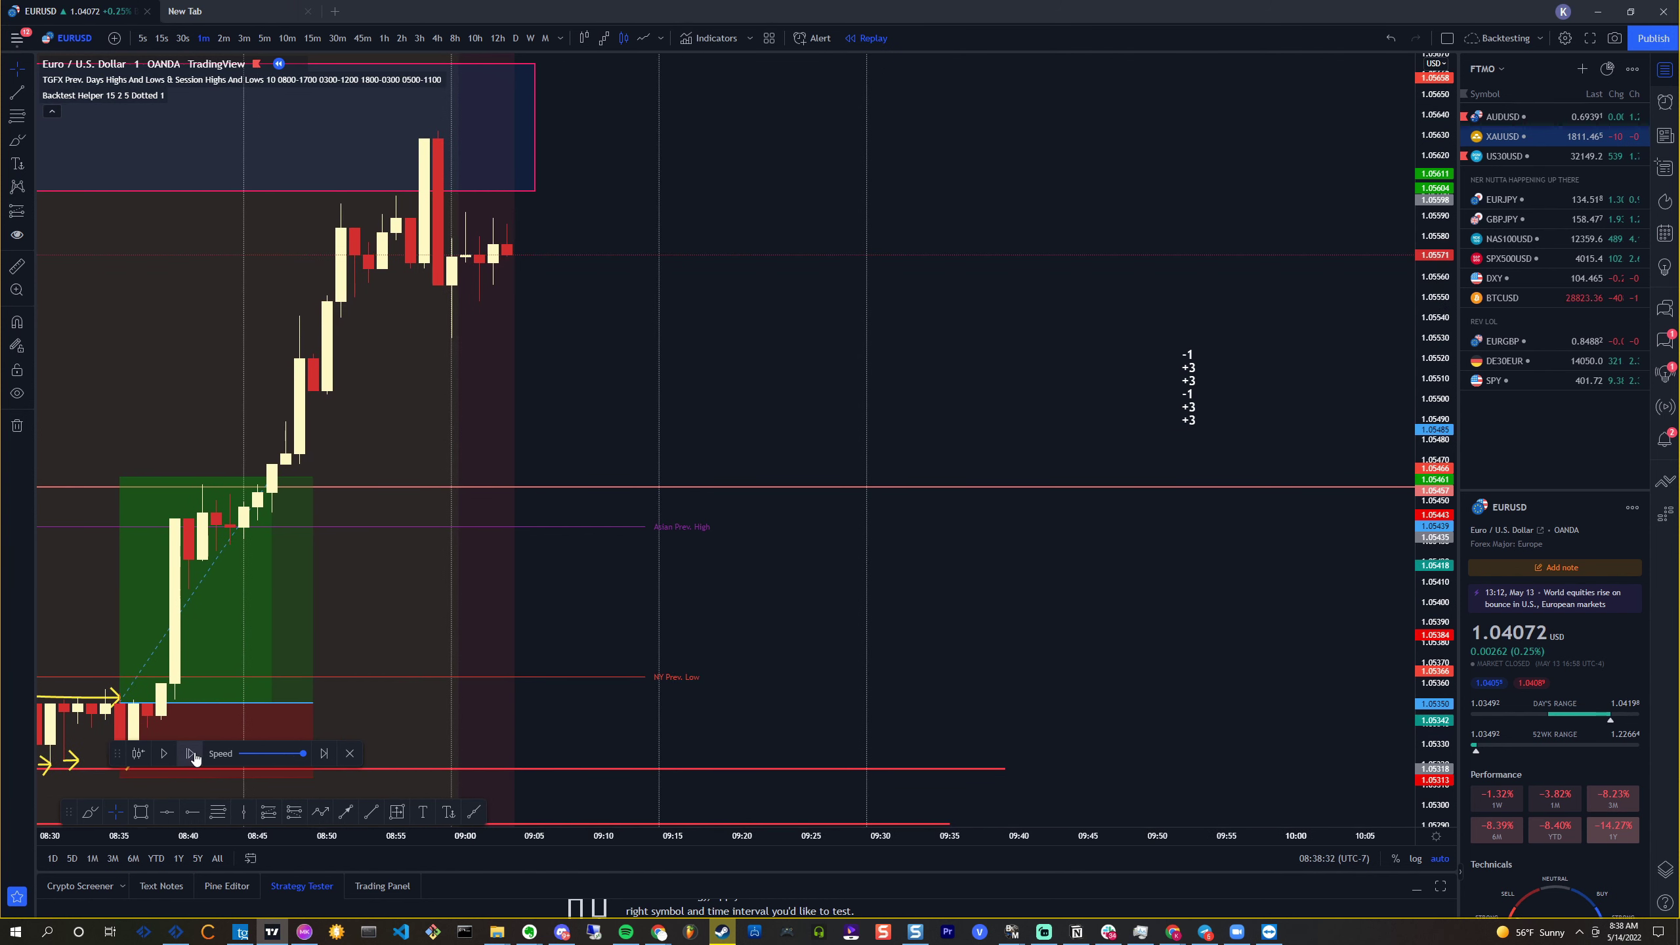
left_click(193, 756)
left_click_drag(420, 456, 840, 319)
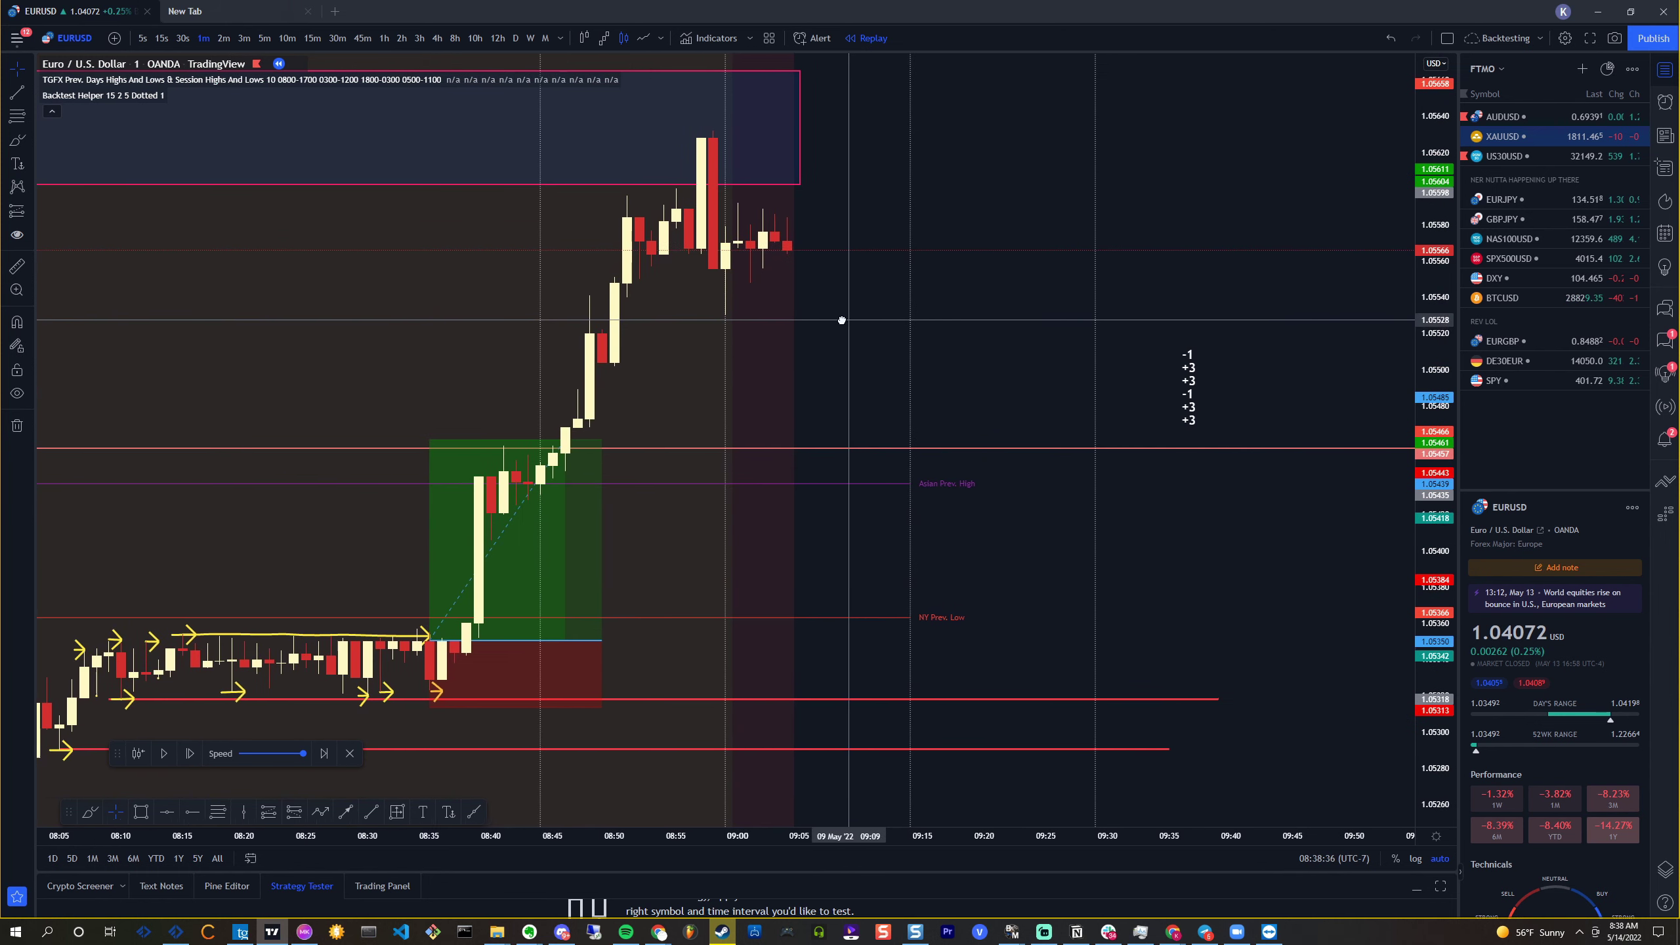
left_click(194, 761)
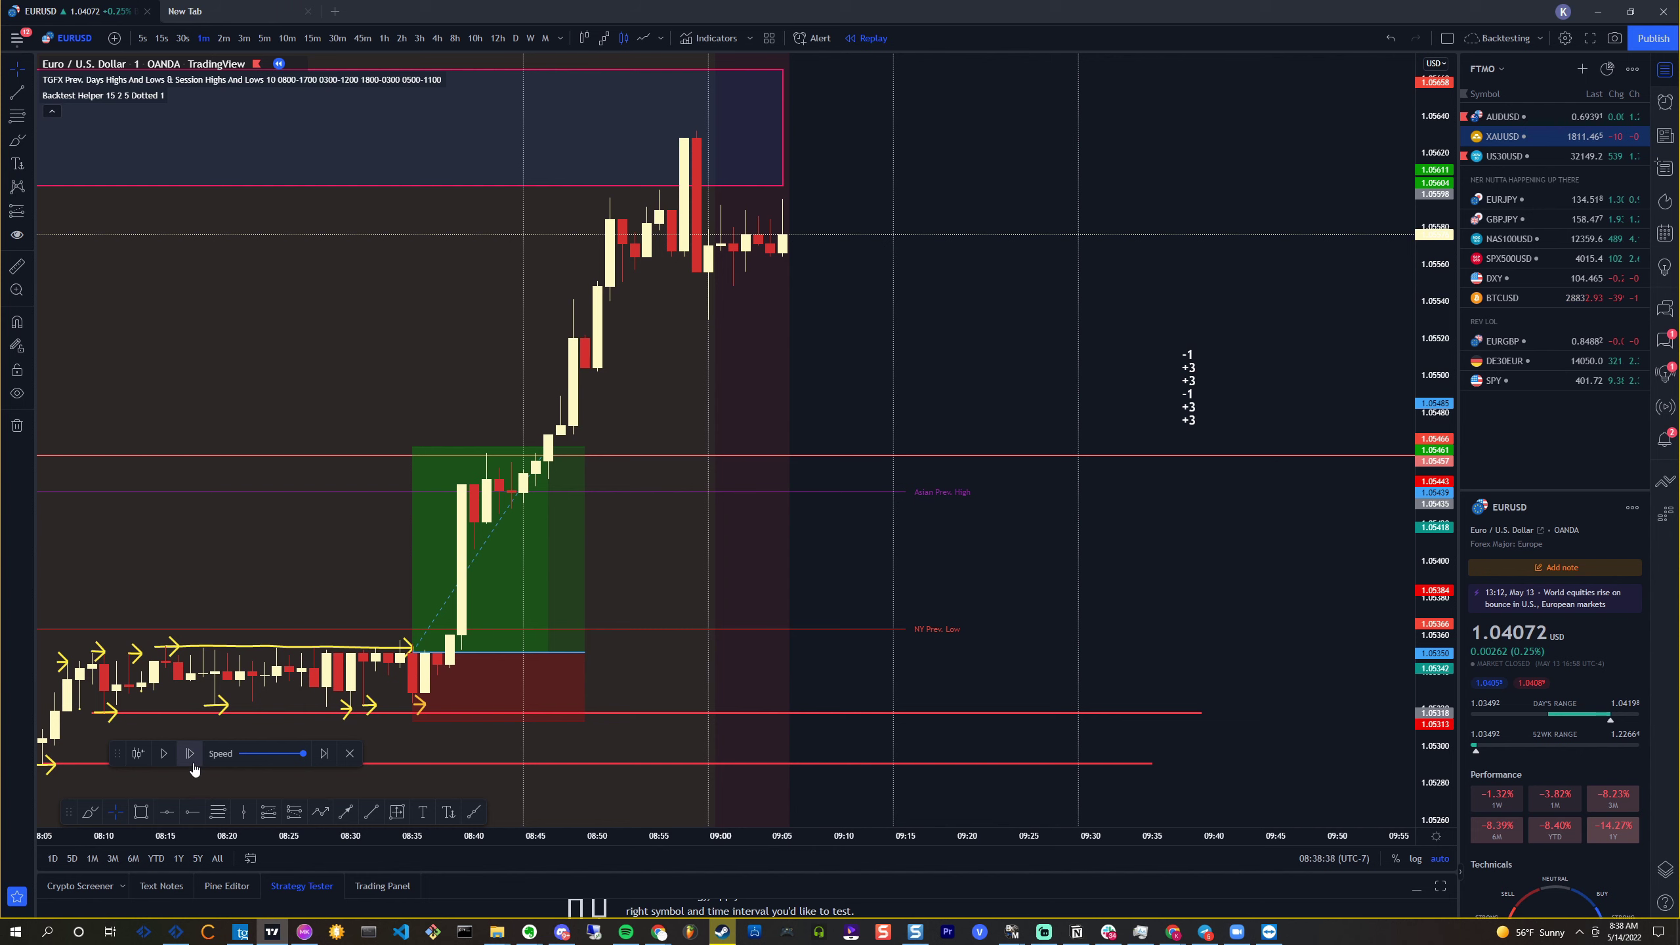
left_click(193, 762)
left_click(192, 761)
left_click(192, 761)
left_click(192, 761)
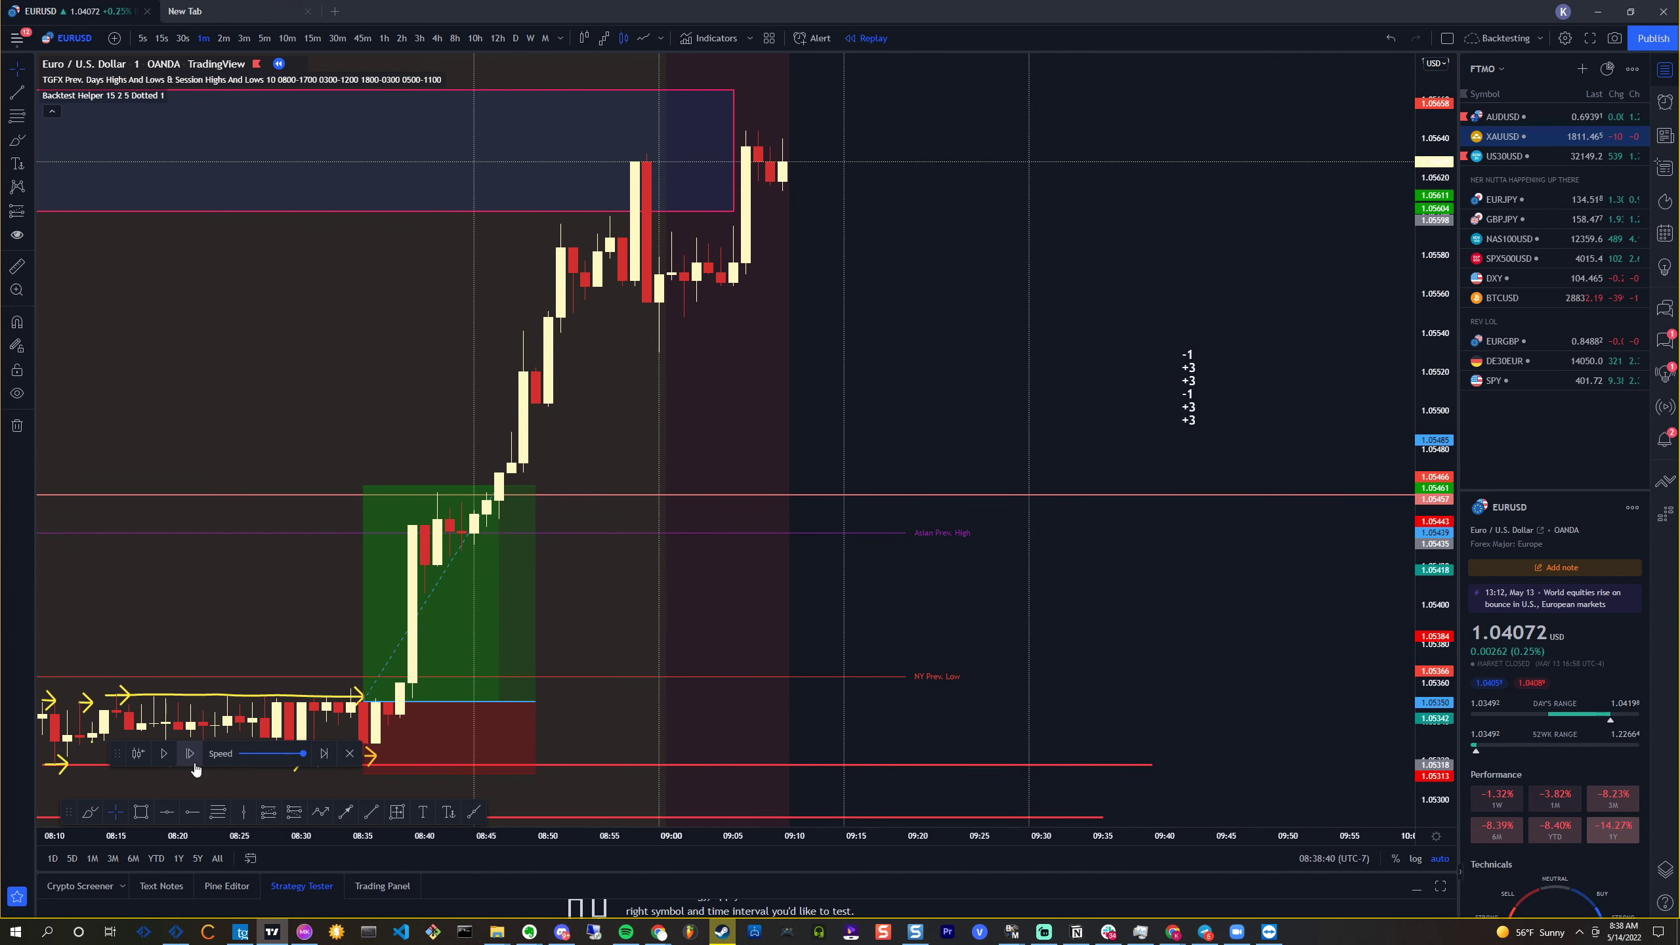
left_click(193, 763)
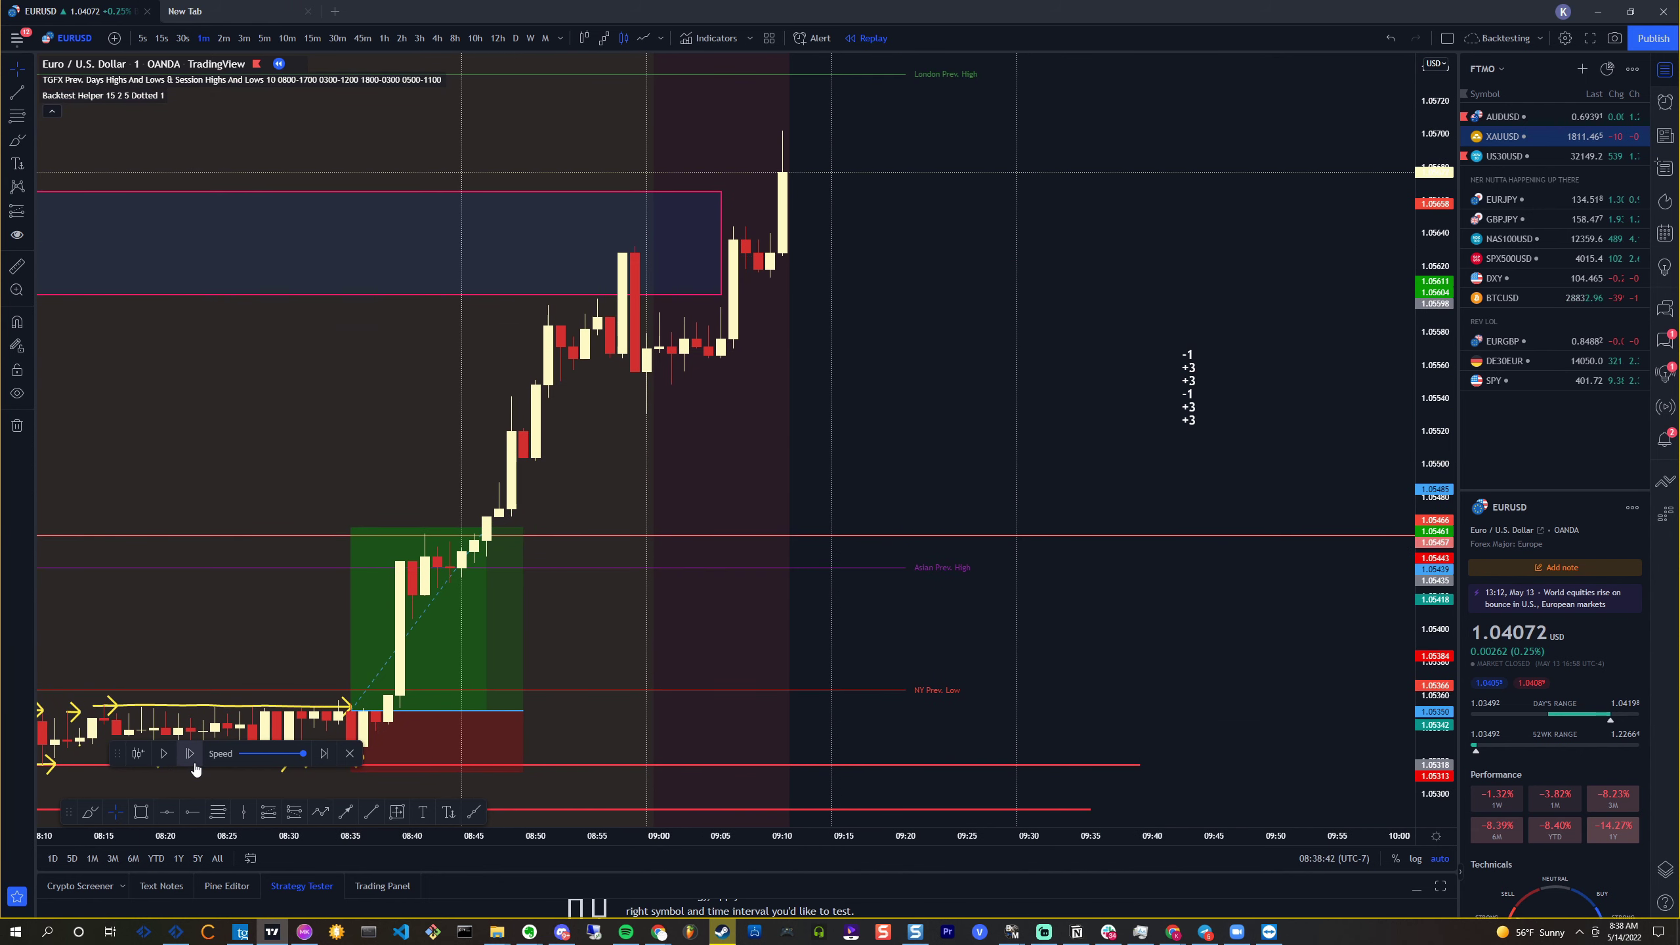
left_click_drag(732, 396, 822, 388)
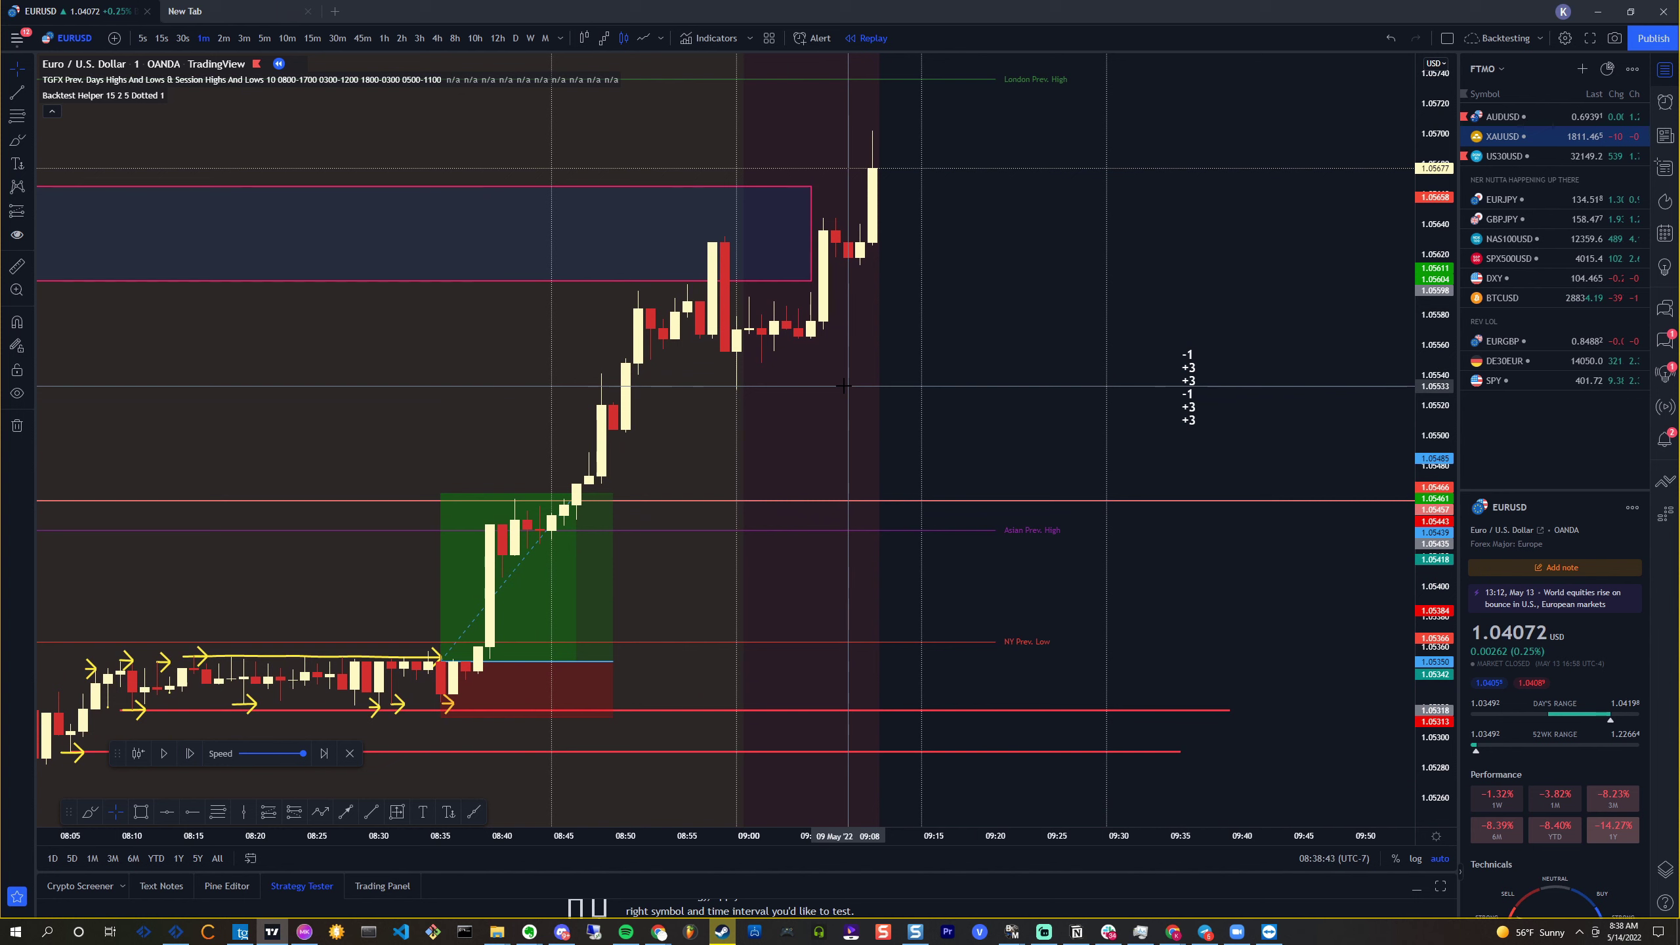
left_click(198, 763)
left_click(197, 763)
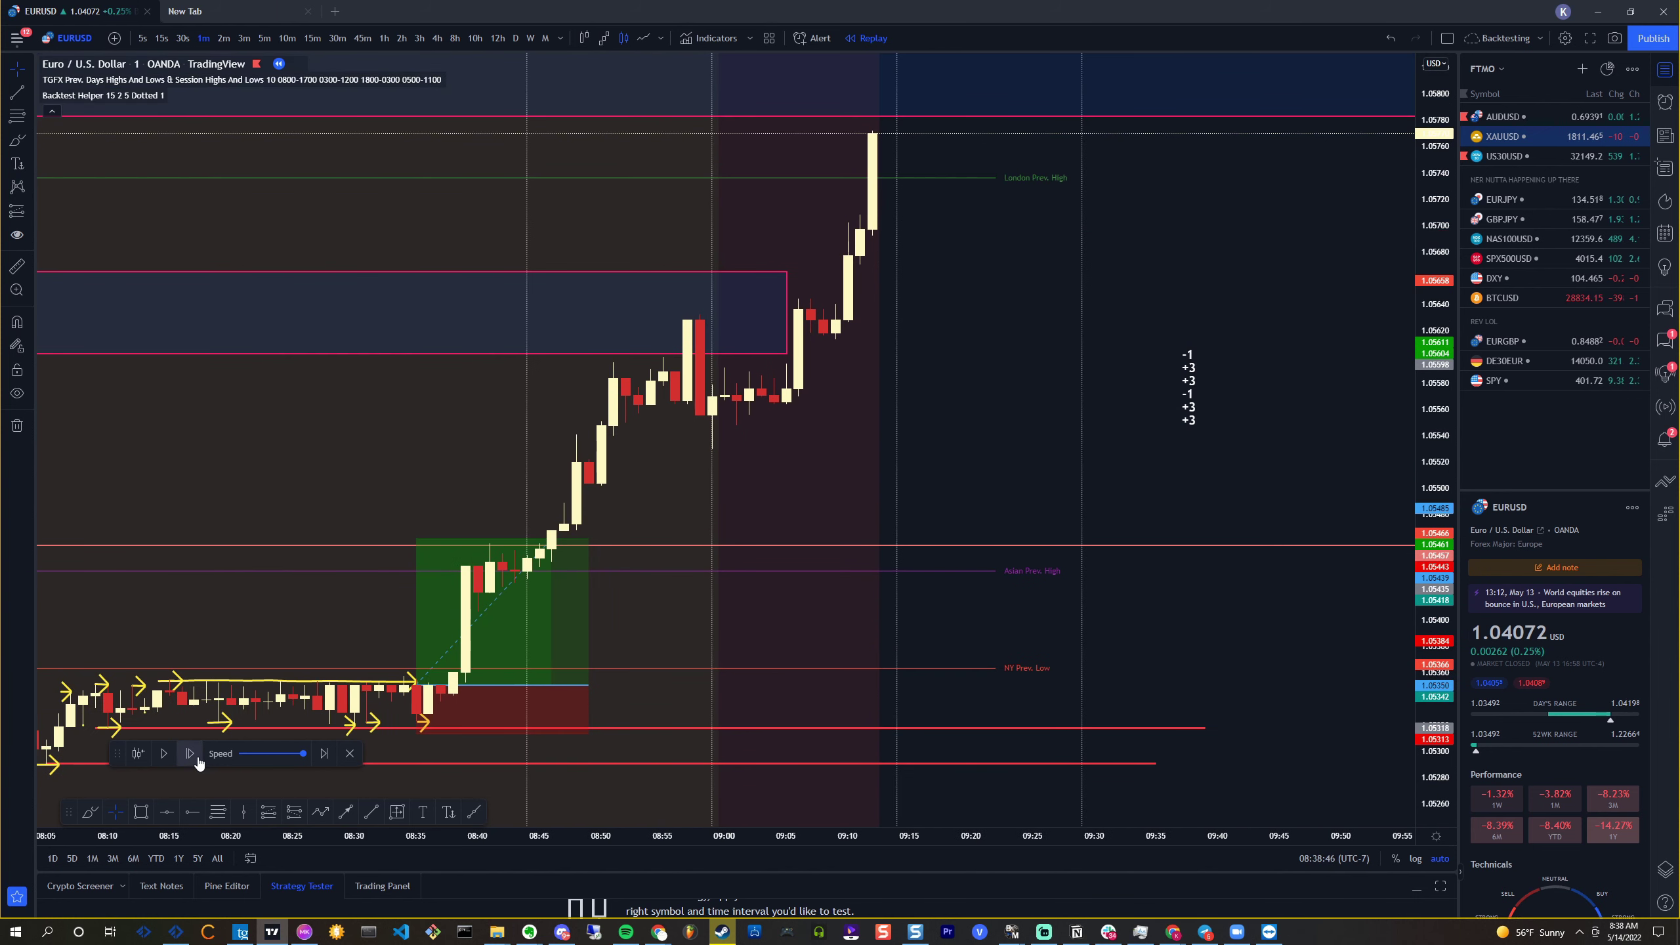
left_click(198, 764)
left_click(199, 764)
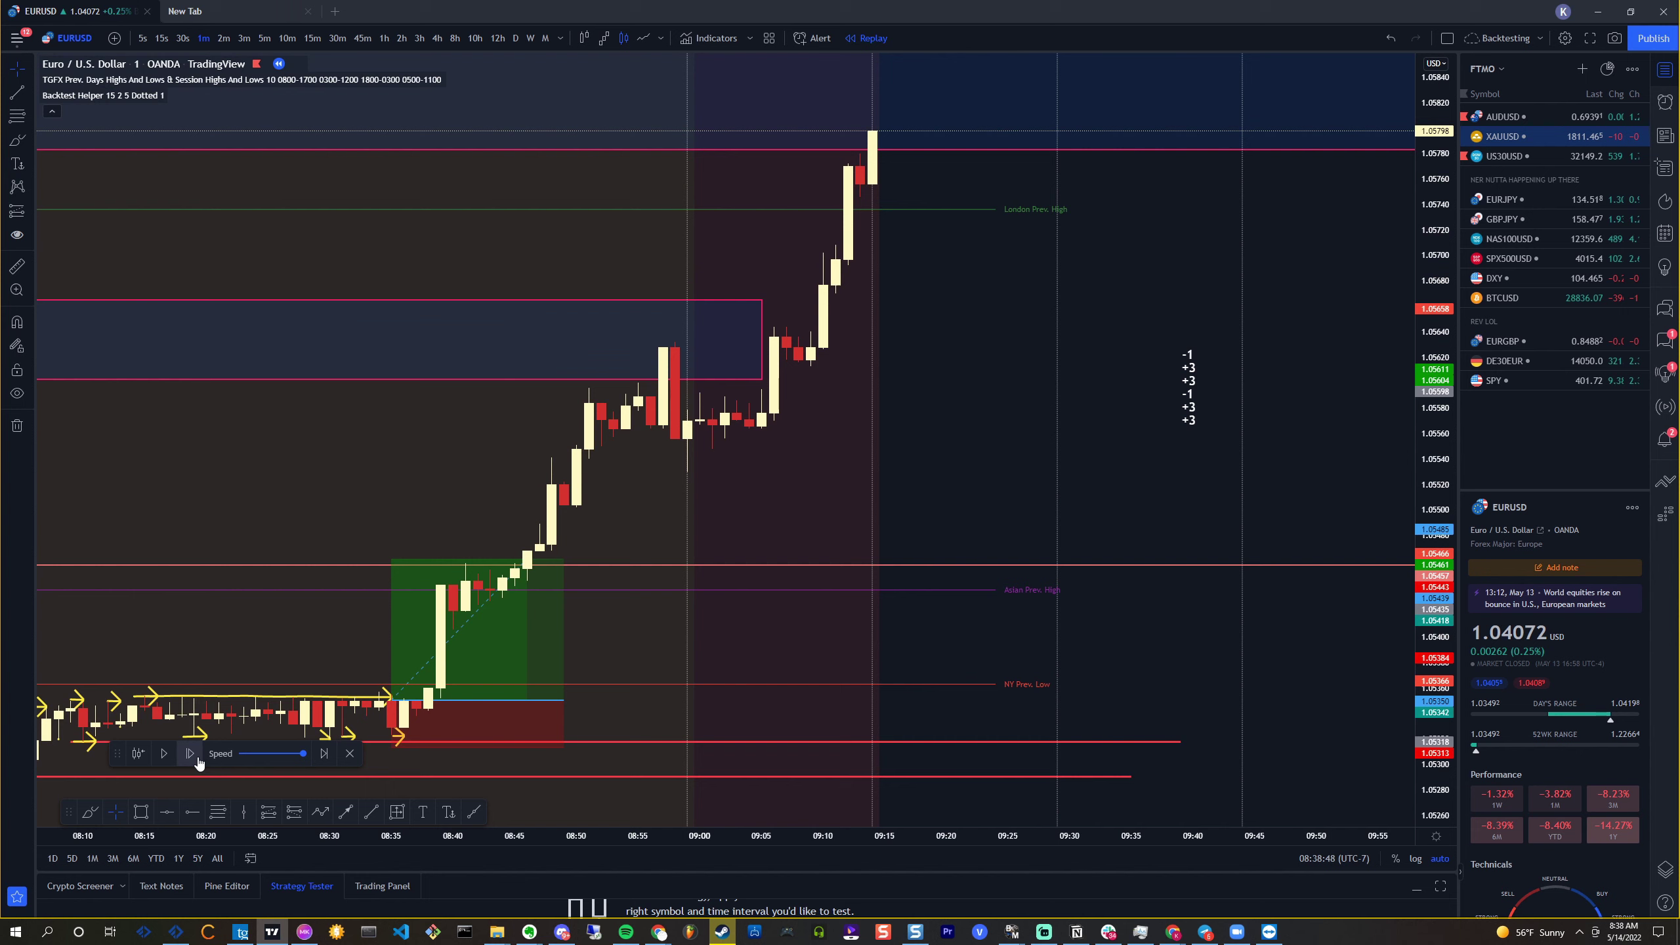
Examine price against the large pink zone on the 15-minute and 5-minute charts, and return to the 1-minute chart
scroll(802, 409, "down", 2)
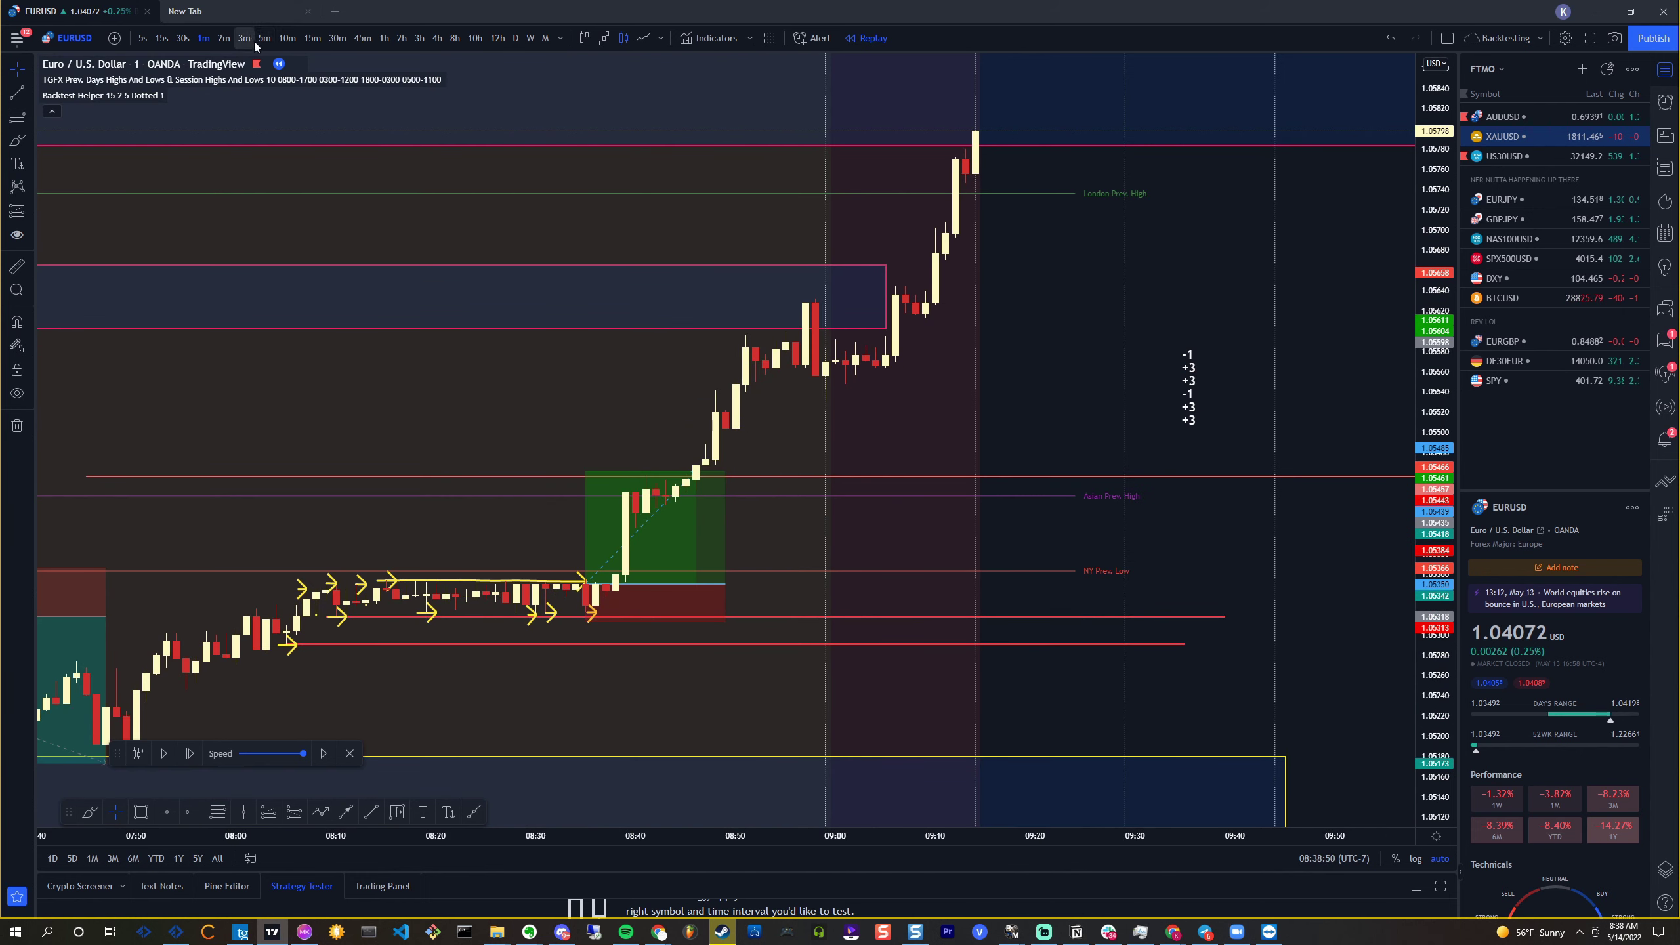
left_click(313, 39)
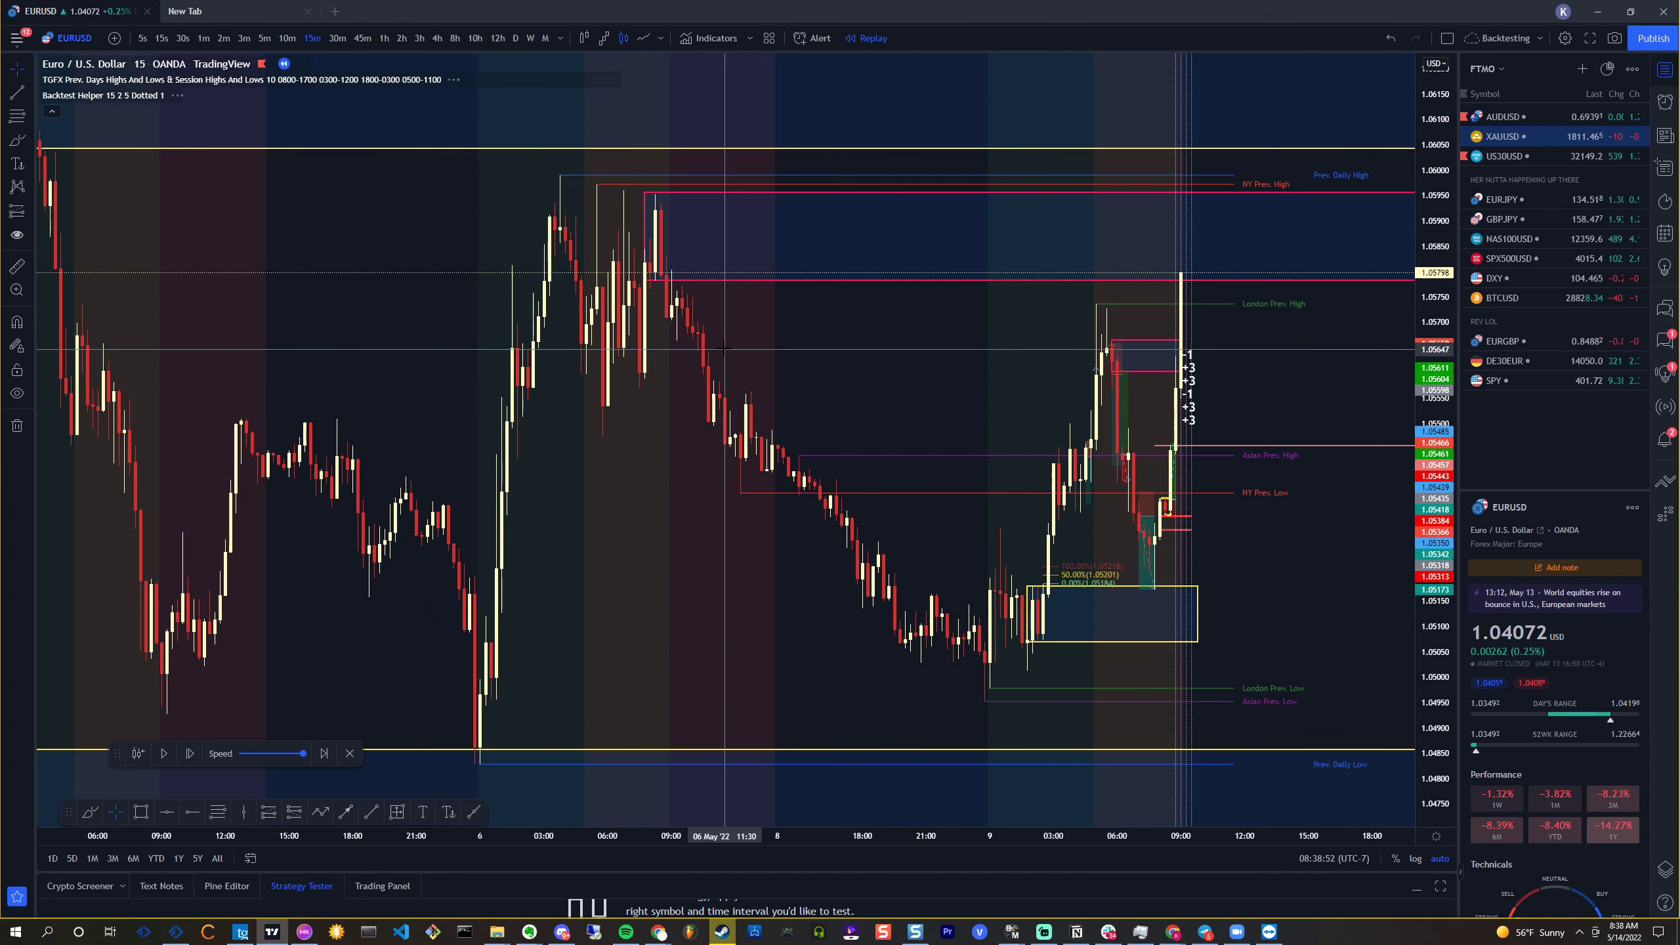
scroll(725, 347, "up", 2)
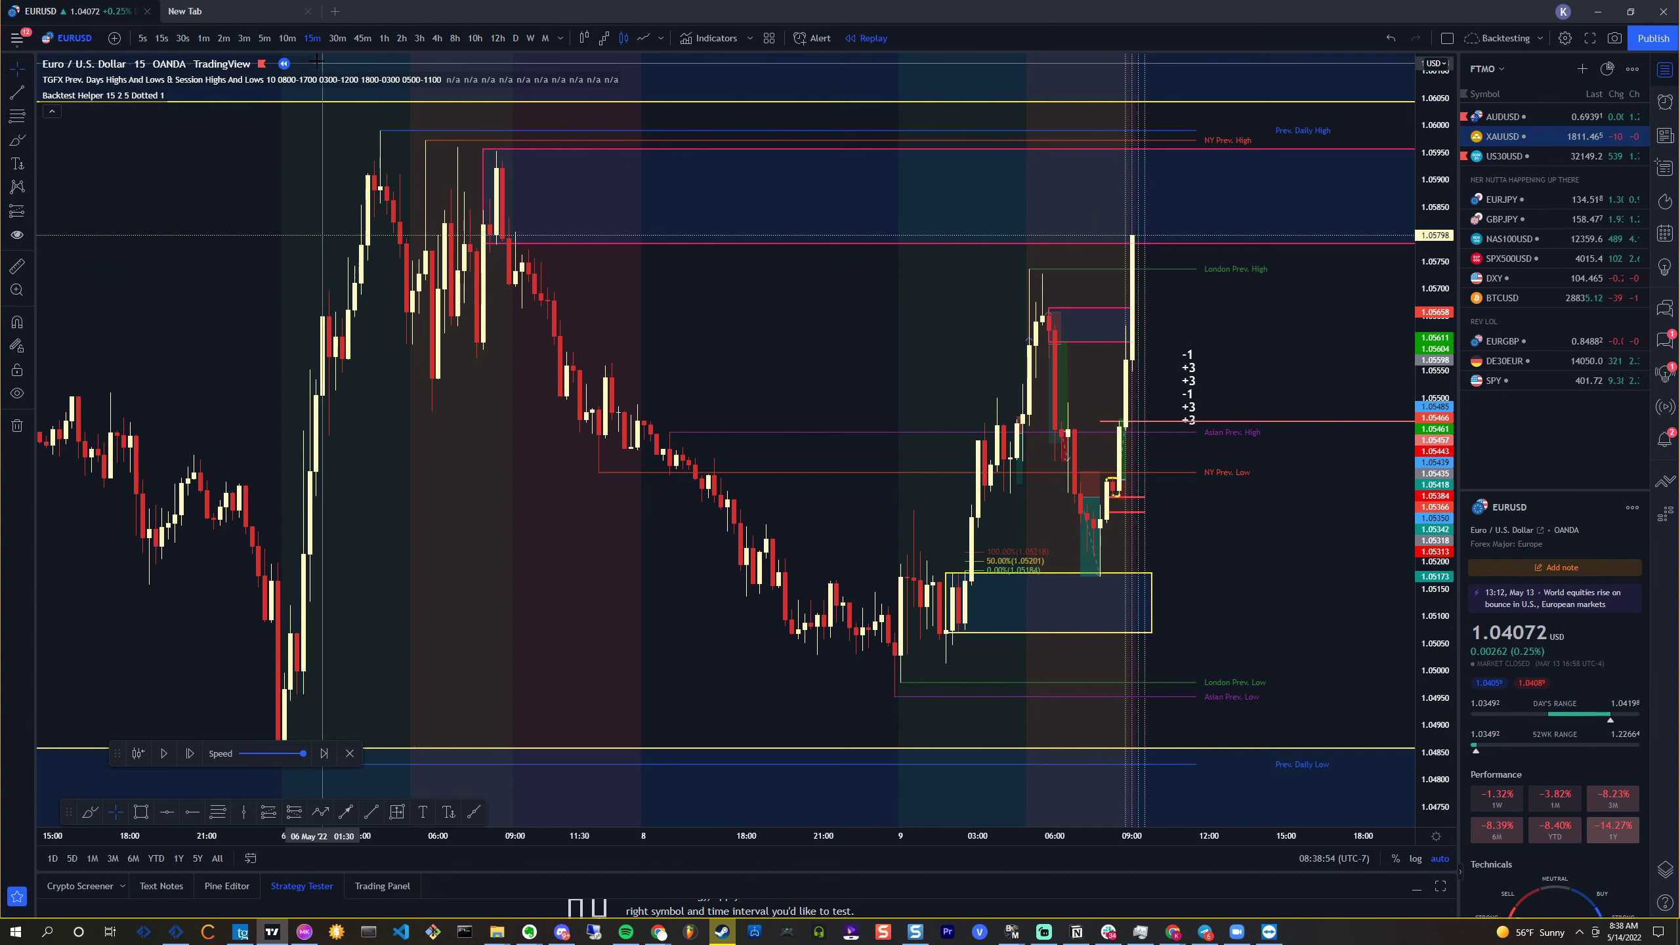
left_click(263, 38)
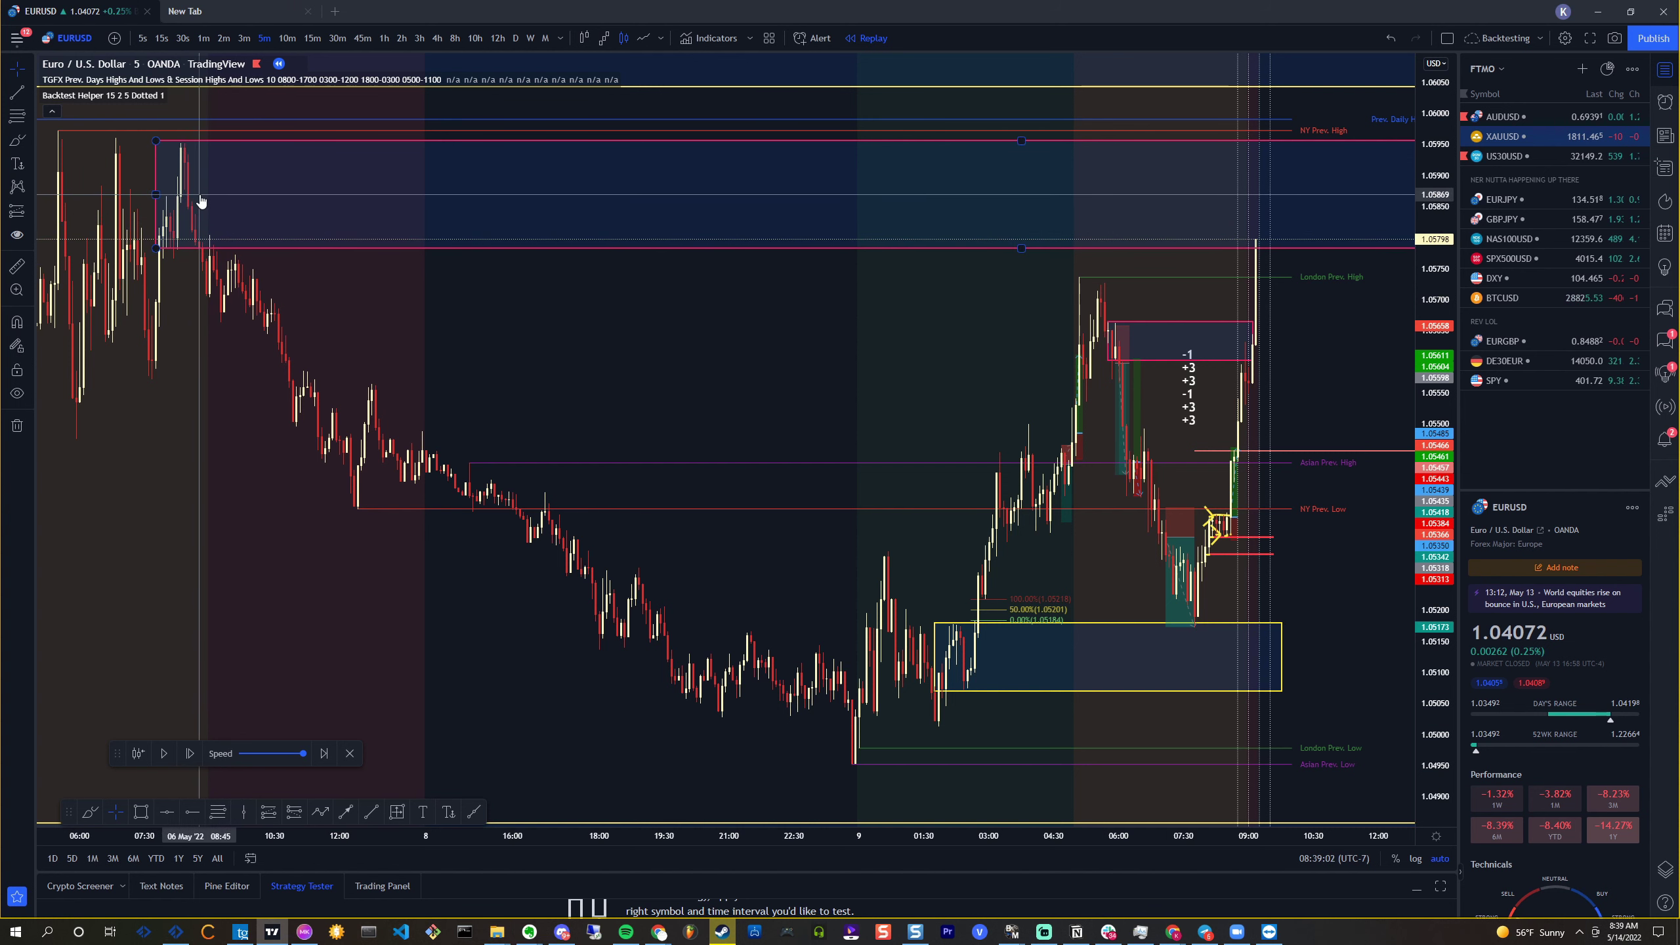
left_click(206, 38)
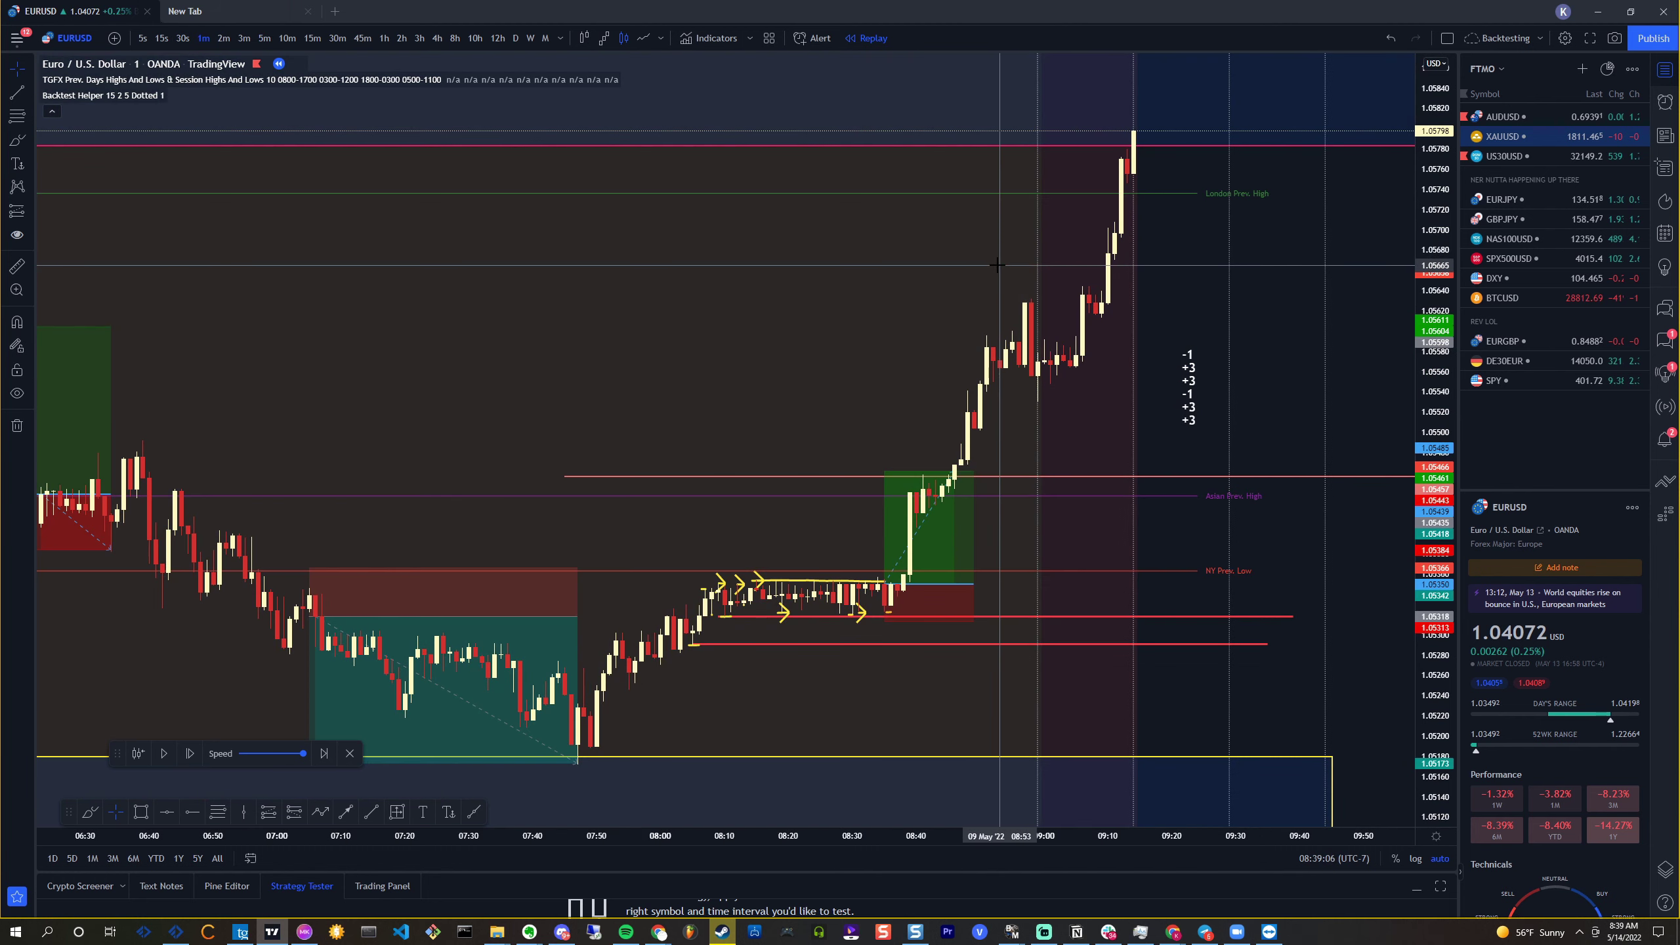
Advance the 1-minute replay to about 09:59, until price drops out of the large pink zone to the London Prev. High
left_click_drag(1000, 225, 648, 232)
scroll(945, 226, "down", 2)
scroll(994, 240, "up", 4)
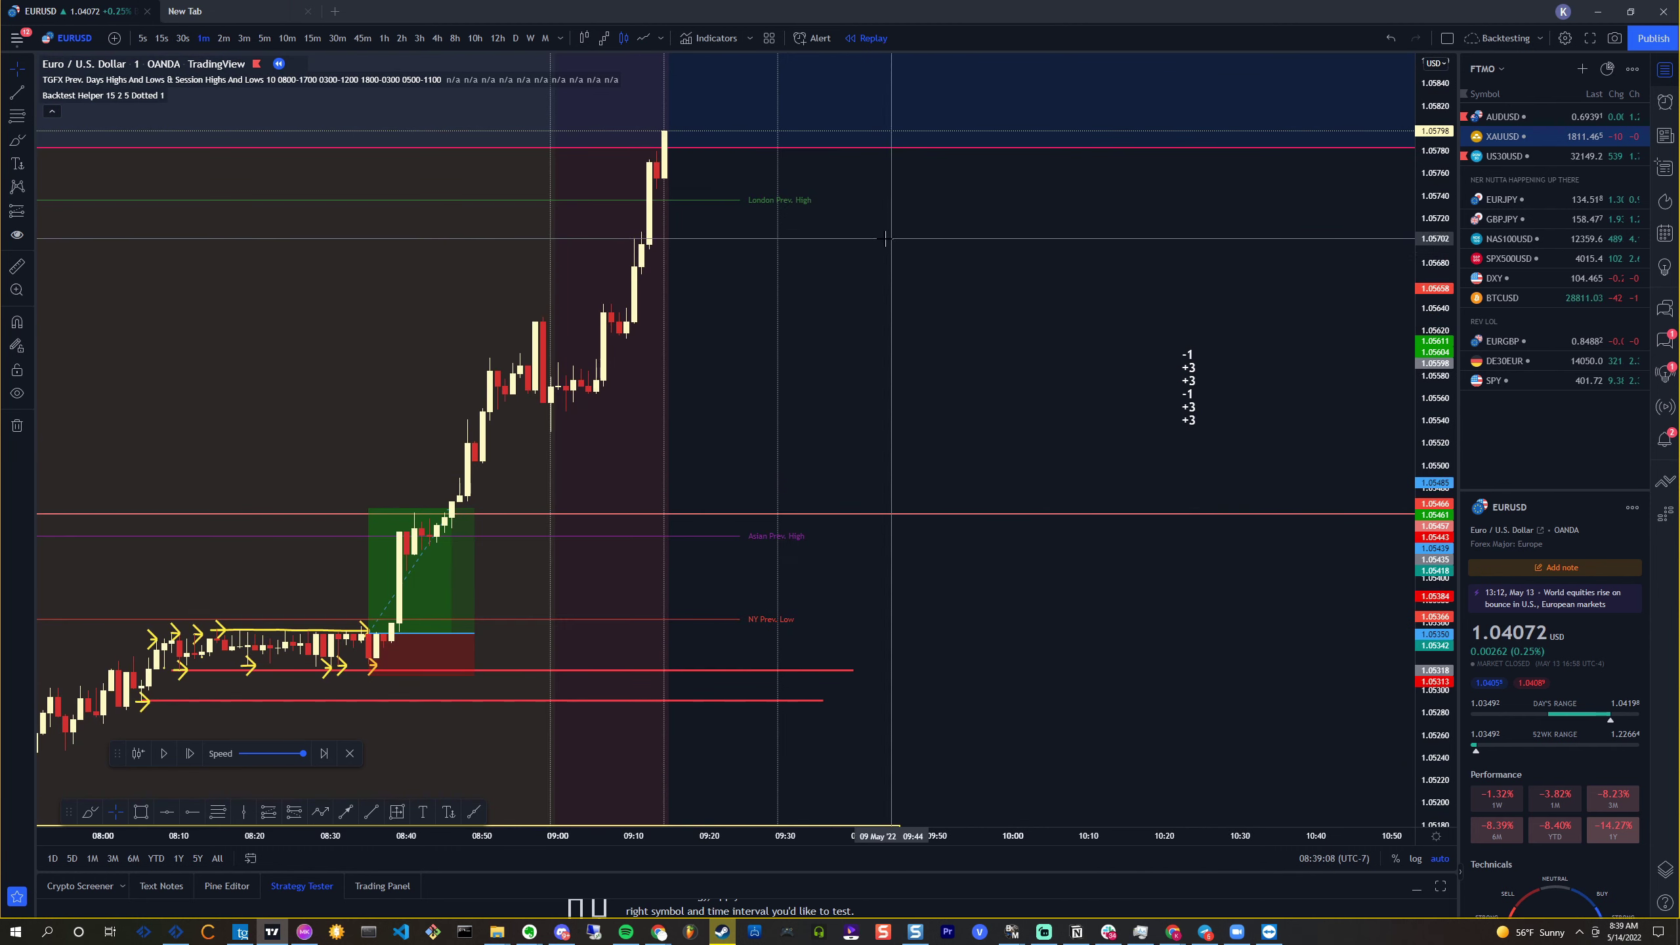
left_click(188, 767)
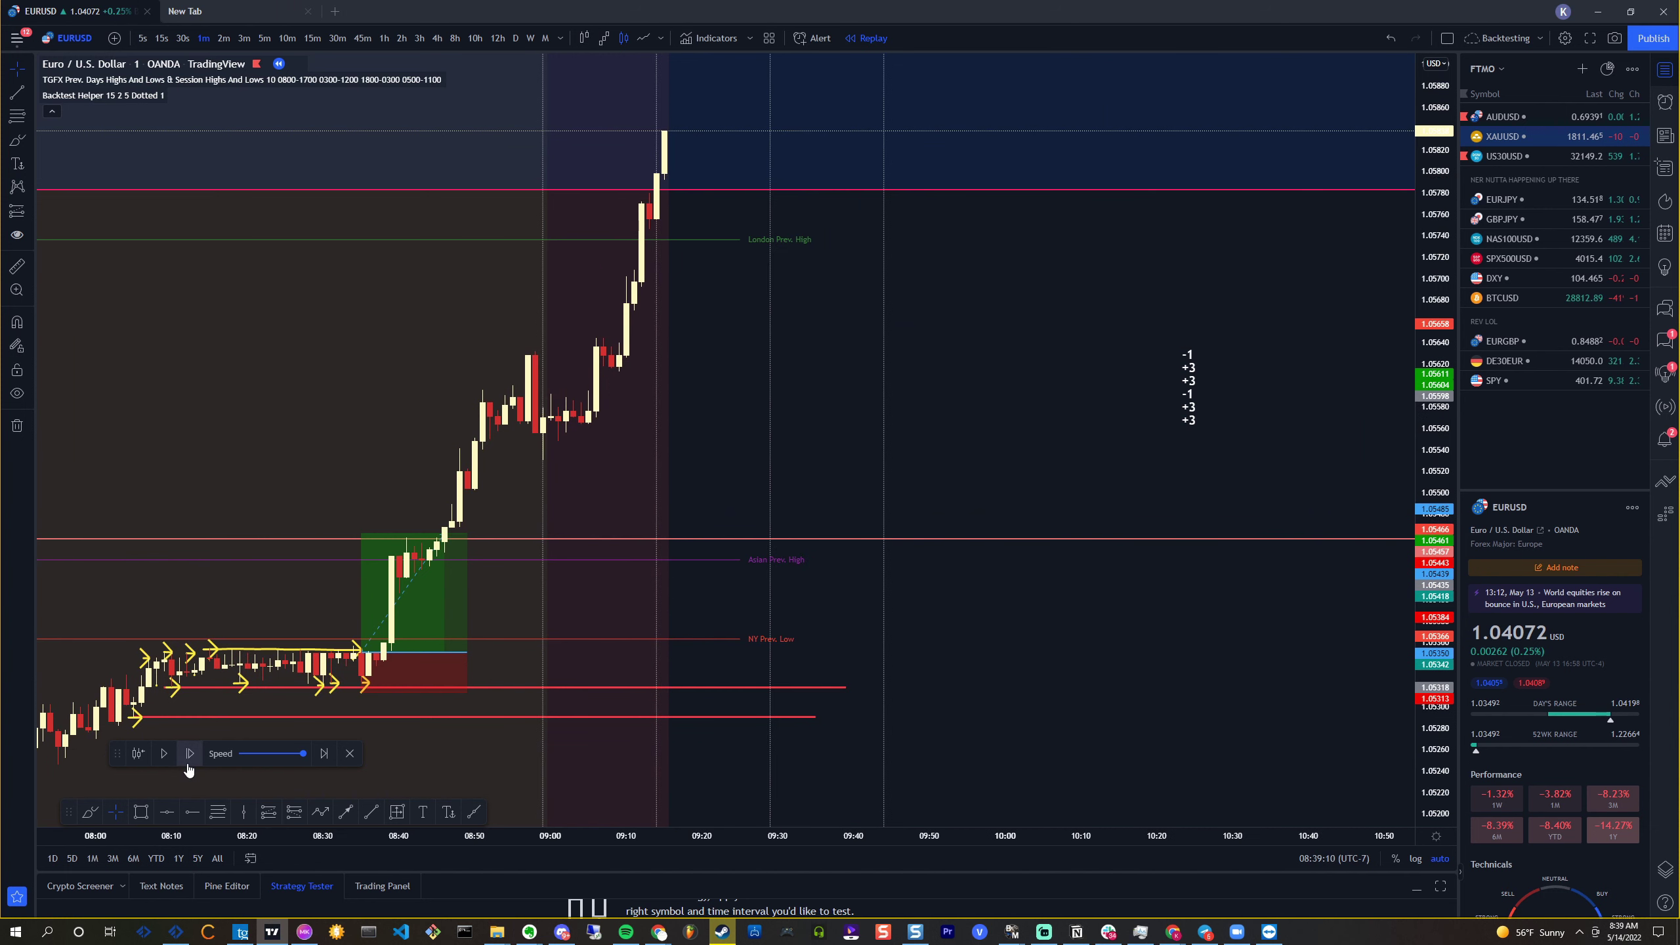
left_click(188, 766)
left_click(188, 766)
left_click(187, 766)
left_click(188, 766)
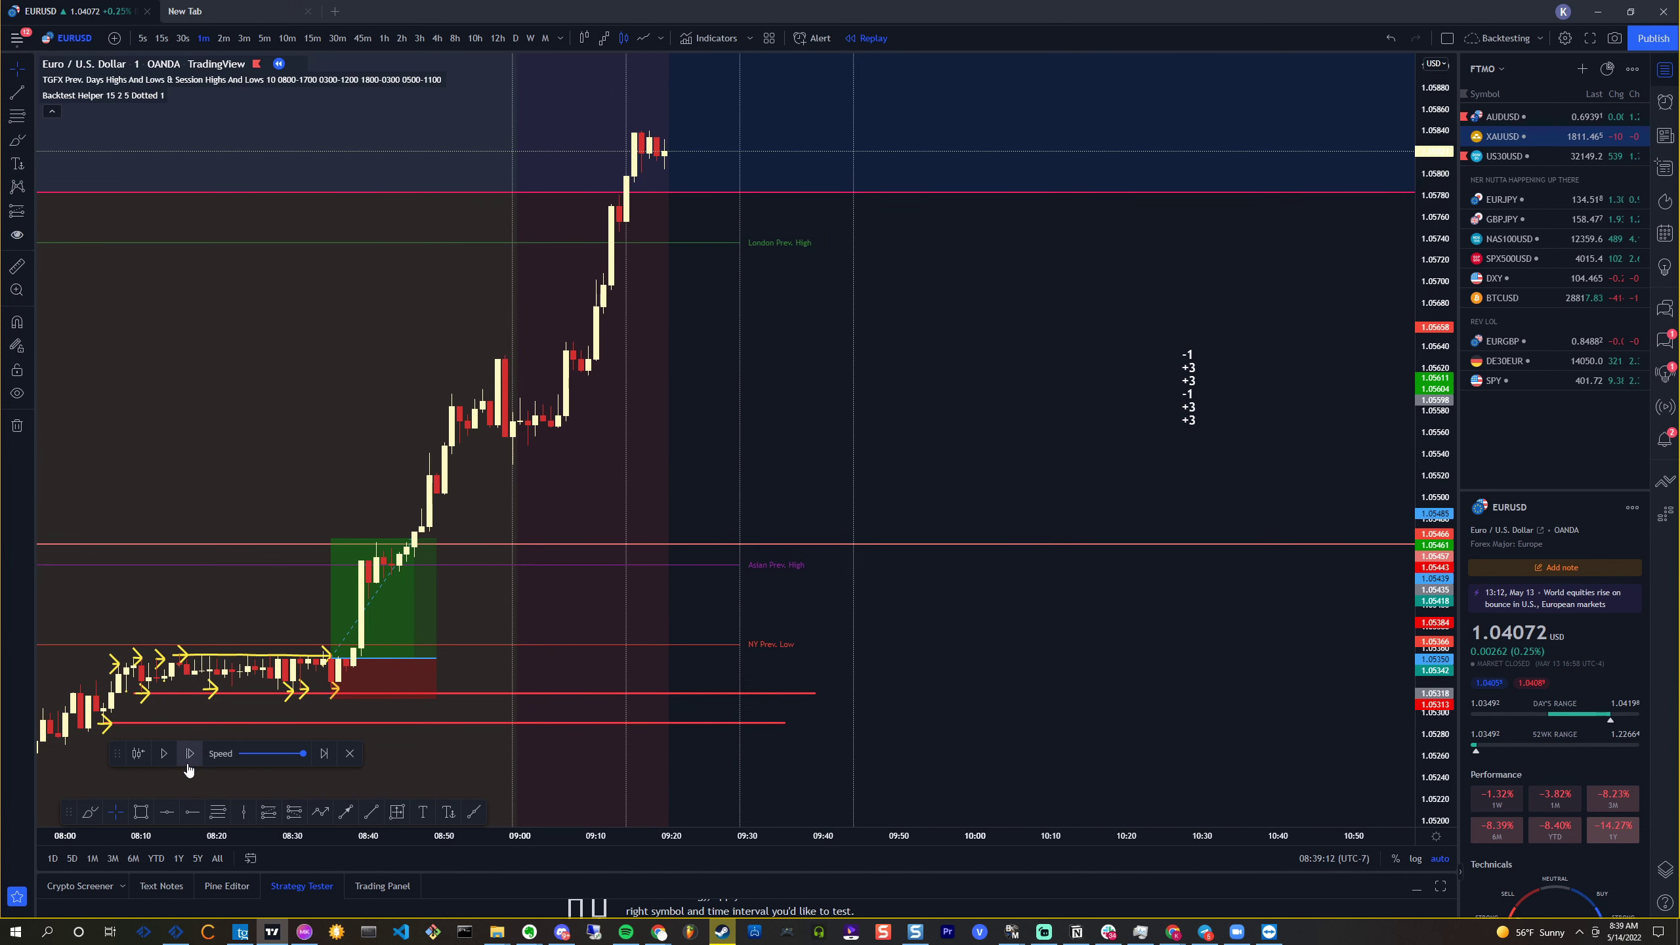
left_click(188, 766)
left_click(188, 766)
left_click(188, 766)
left_click(187, 766)
left_click(188, 766)
left_click(188, 766)
left_click(188, 767)
left_click(188, 766)
left_click(187, 766)
left_click(187, 766)
left_click(188, 766)
left_click(188, 766)
left_click(188, 766)
left_click(188, 766)
left_click(188, 766)
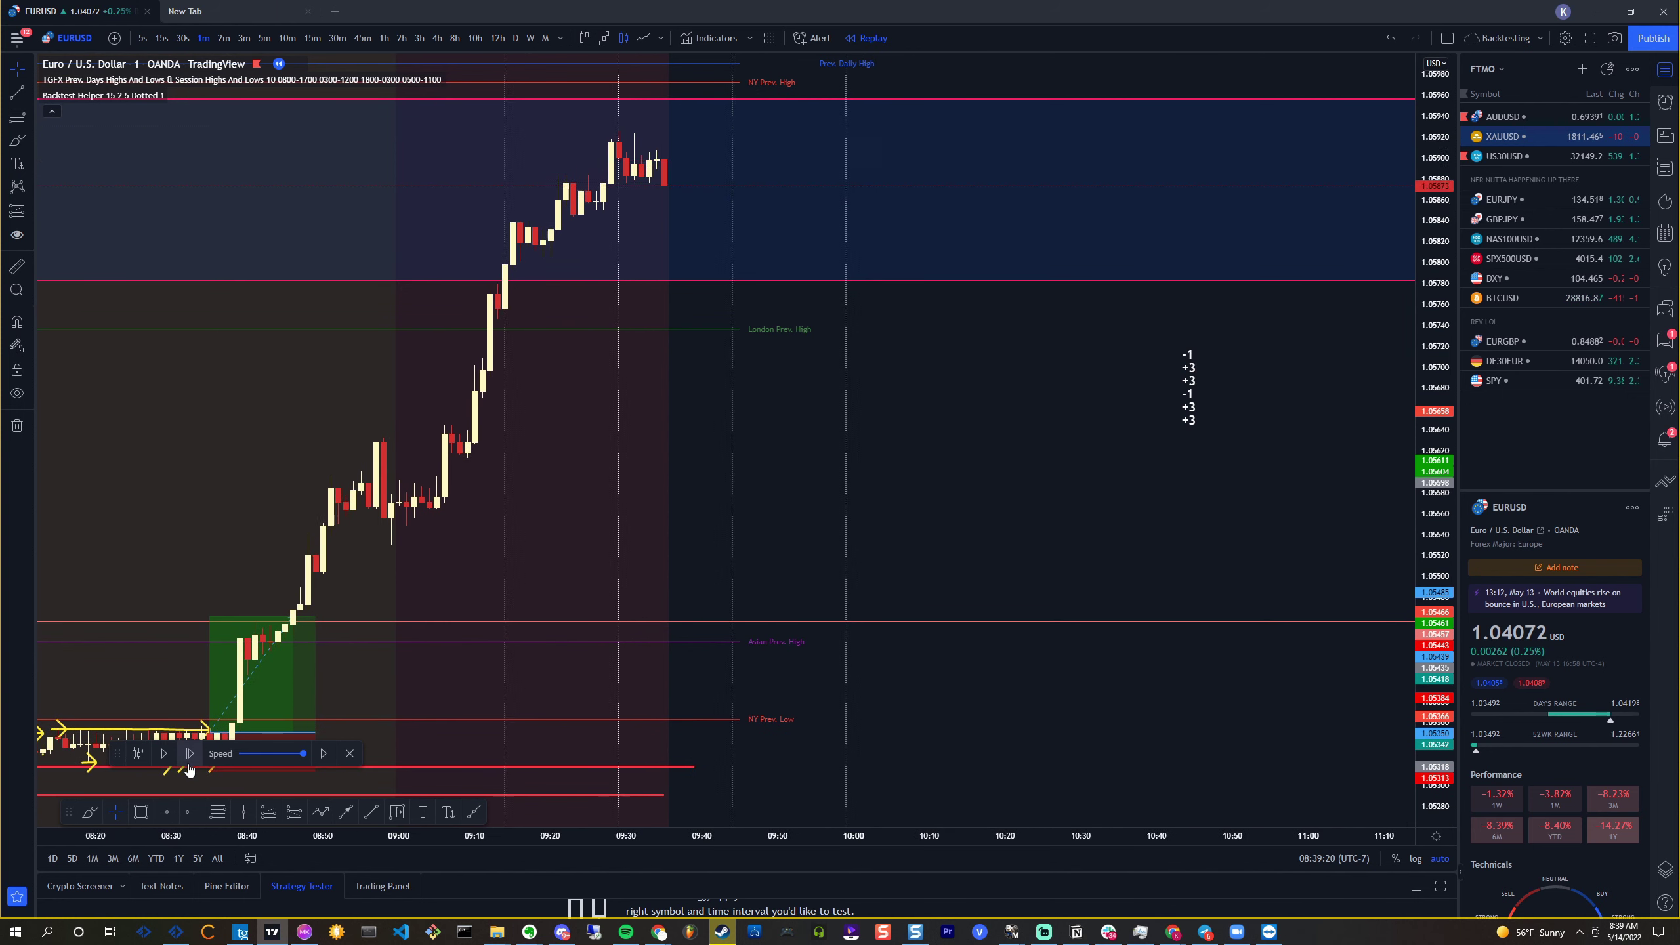
left_click(188, 766)
left_click(187, 766)
left_click(190, 766)
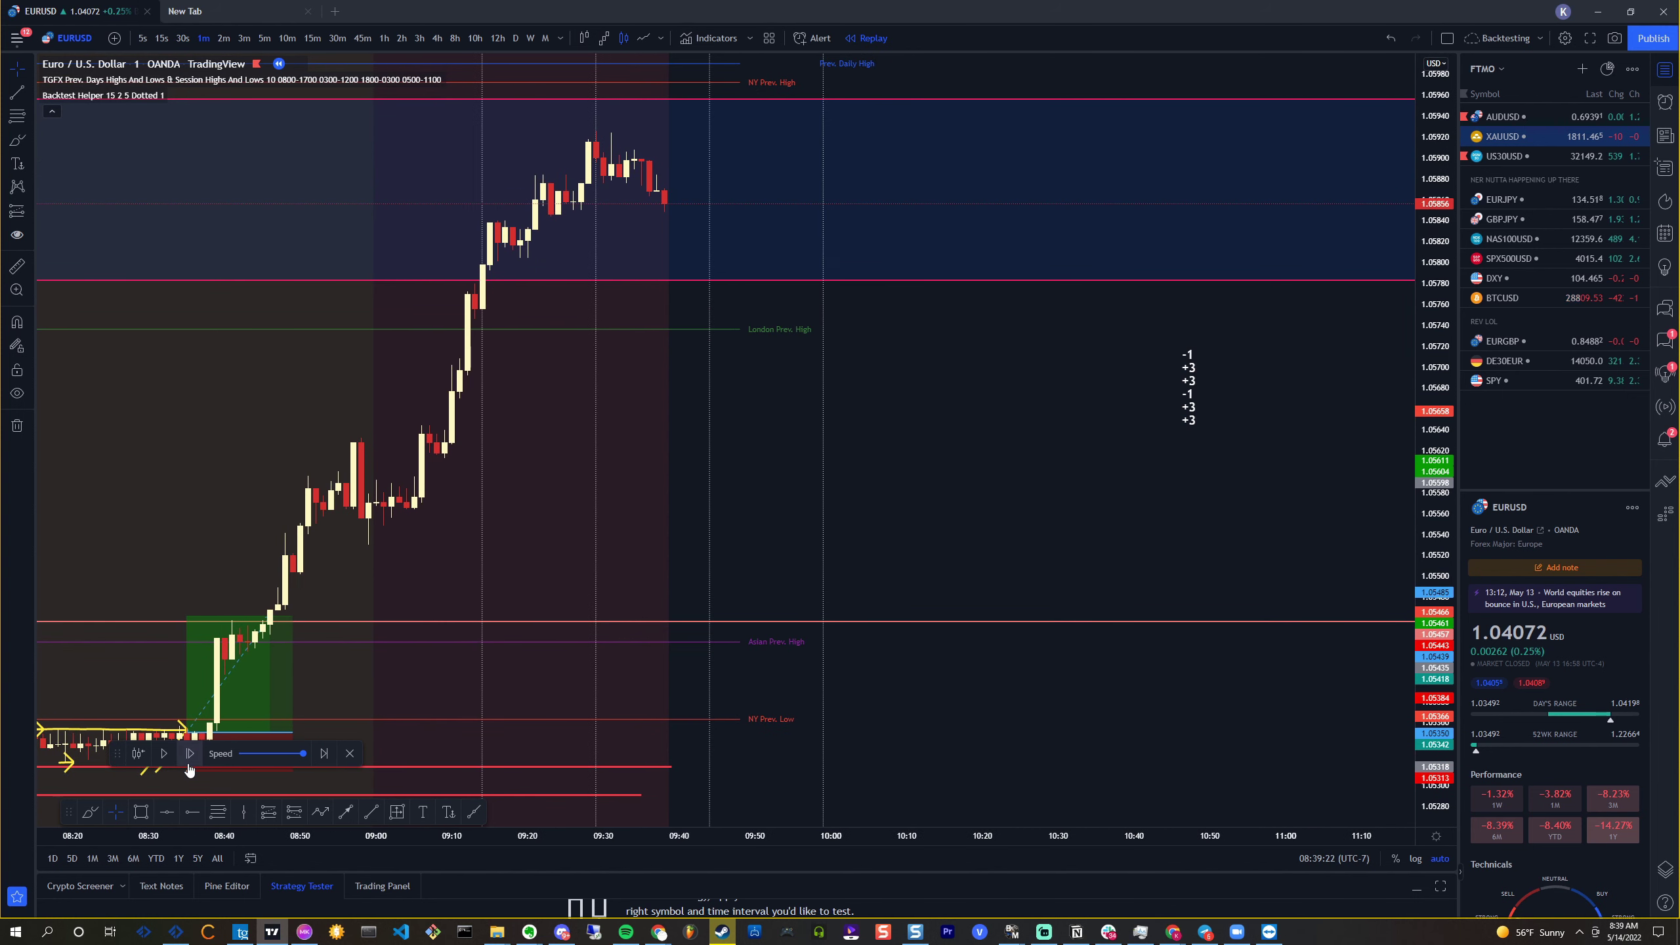
left_click(189, 766)
left_click(190, 766)
left_click(190, 766)
left_click(190, 766)
left_click(190, 766)
left_click(189, 766)
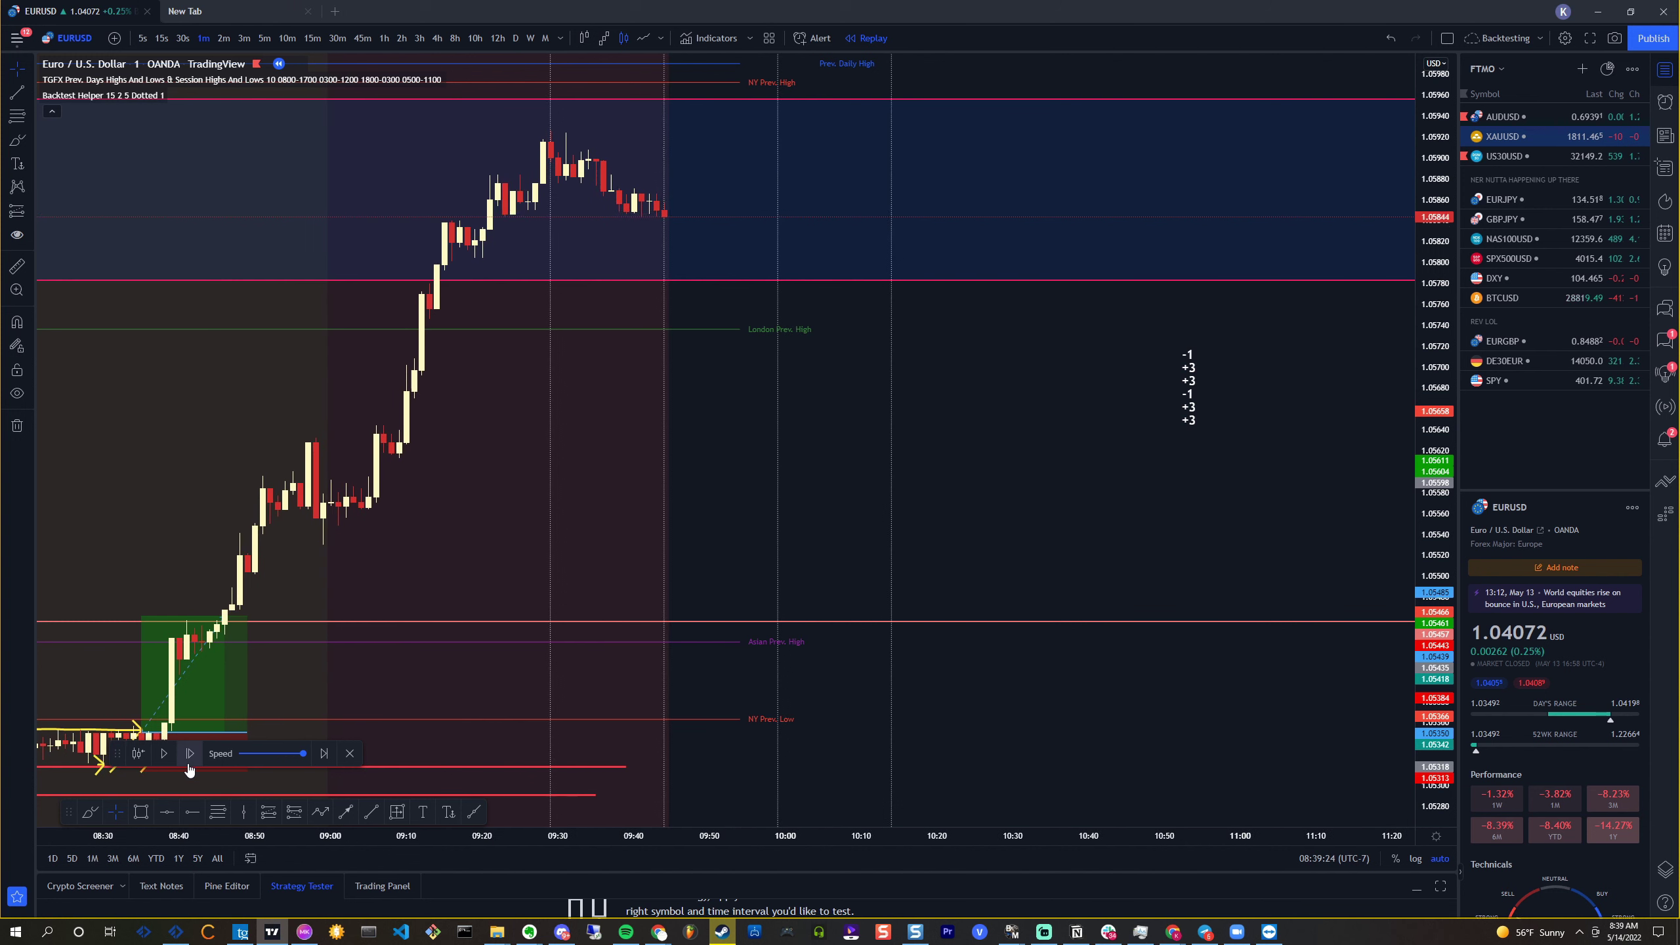
left_click(190, 766)
left_click(190, 766)
left_click(189, 766)
left_click(190, 766)
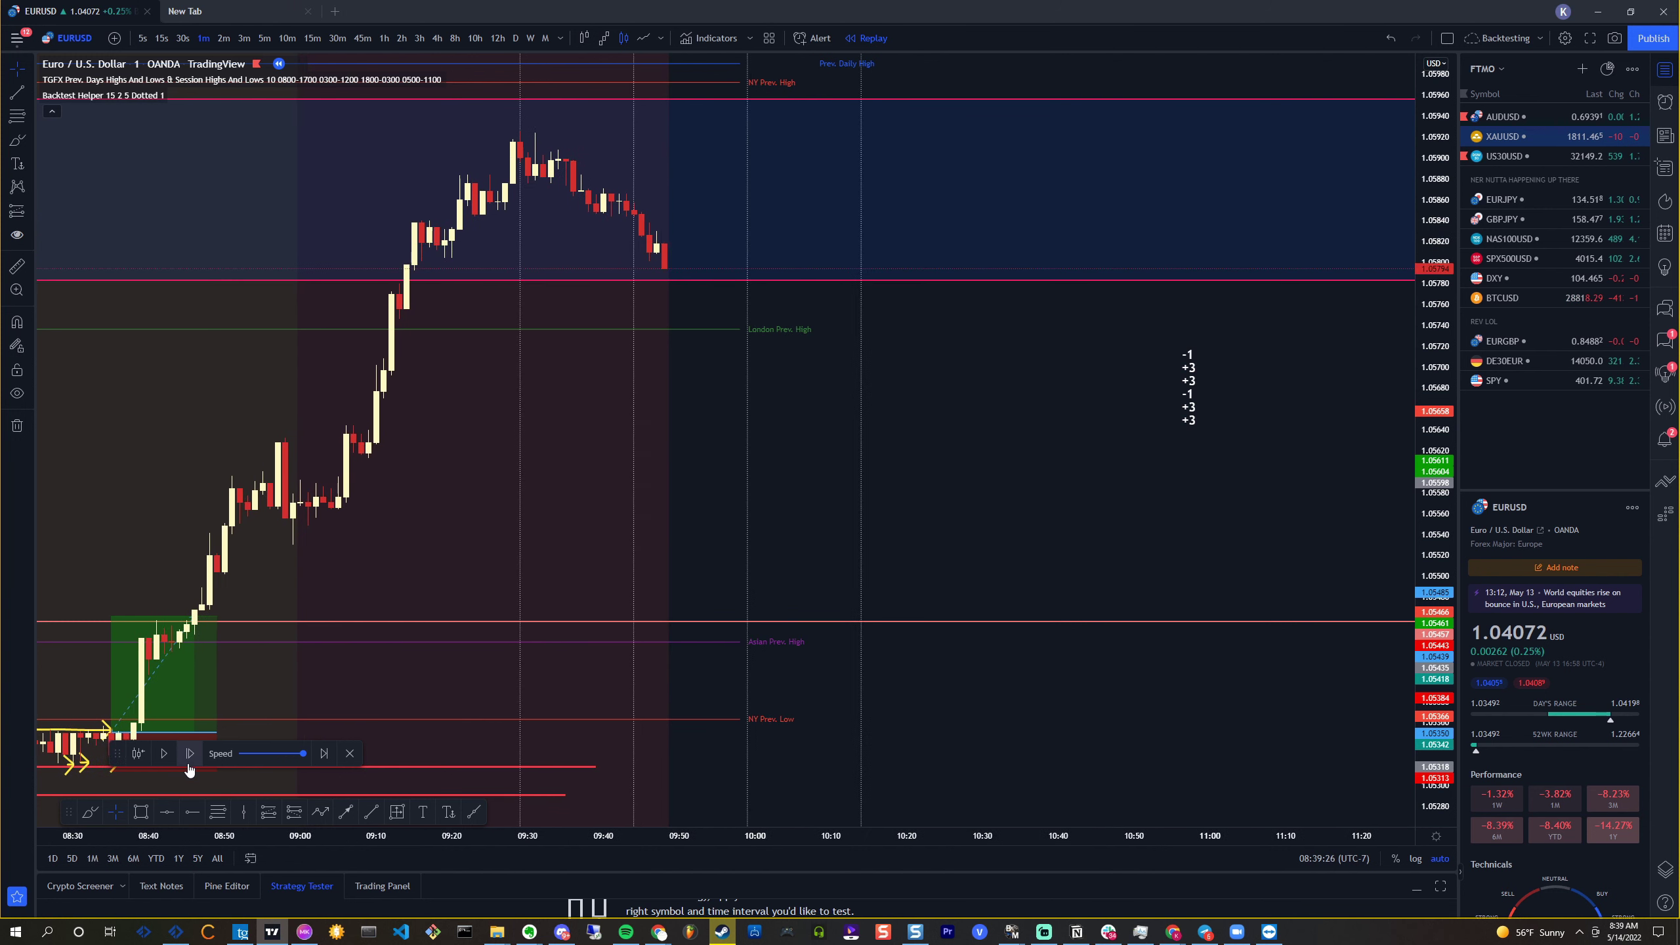
left_click(190, 766)
left_click(190, 766)
left_click(190, 766)
left_click(189, 766)
left_click(189, 766)
left_click(190, 766)
left_click(189, 766)
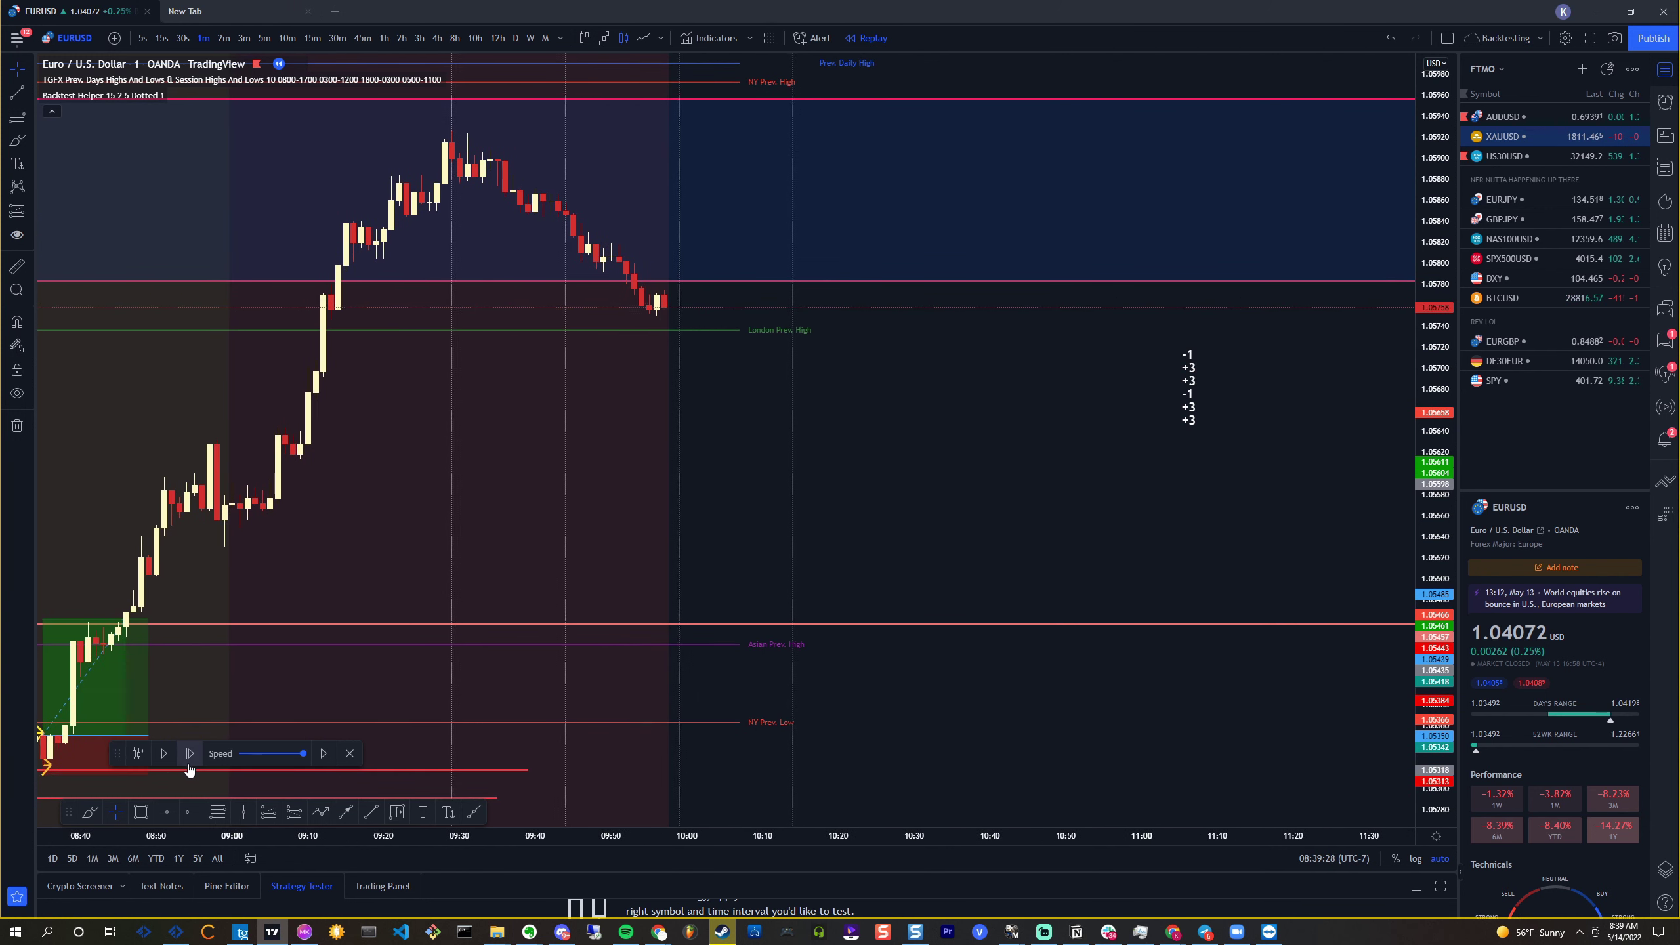
left_click(190, 766)
left_click(189, 767)
Place a horizontal ray at about 1.05644 starting from the 08:45 candle on the 5-minute chart
left_click_drag(420, 337, 716, 371)
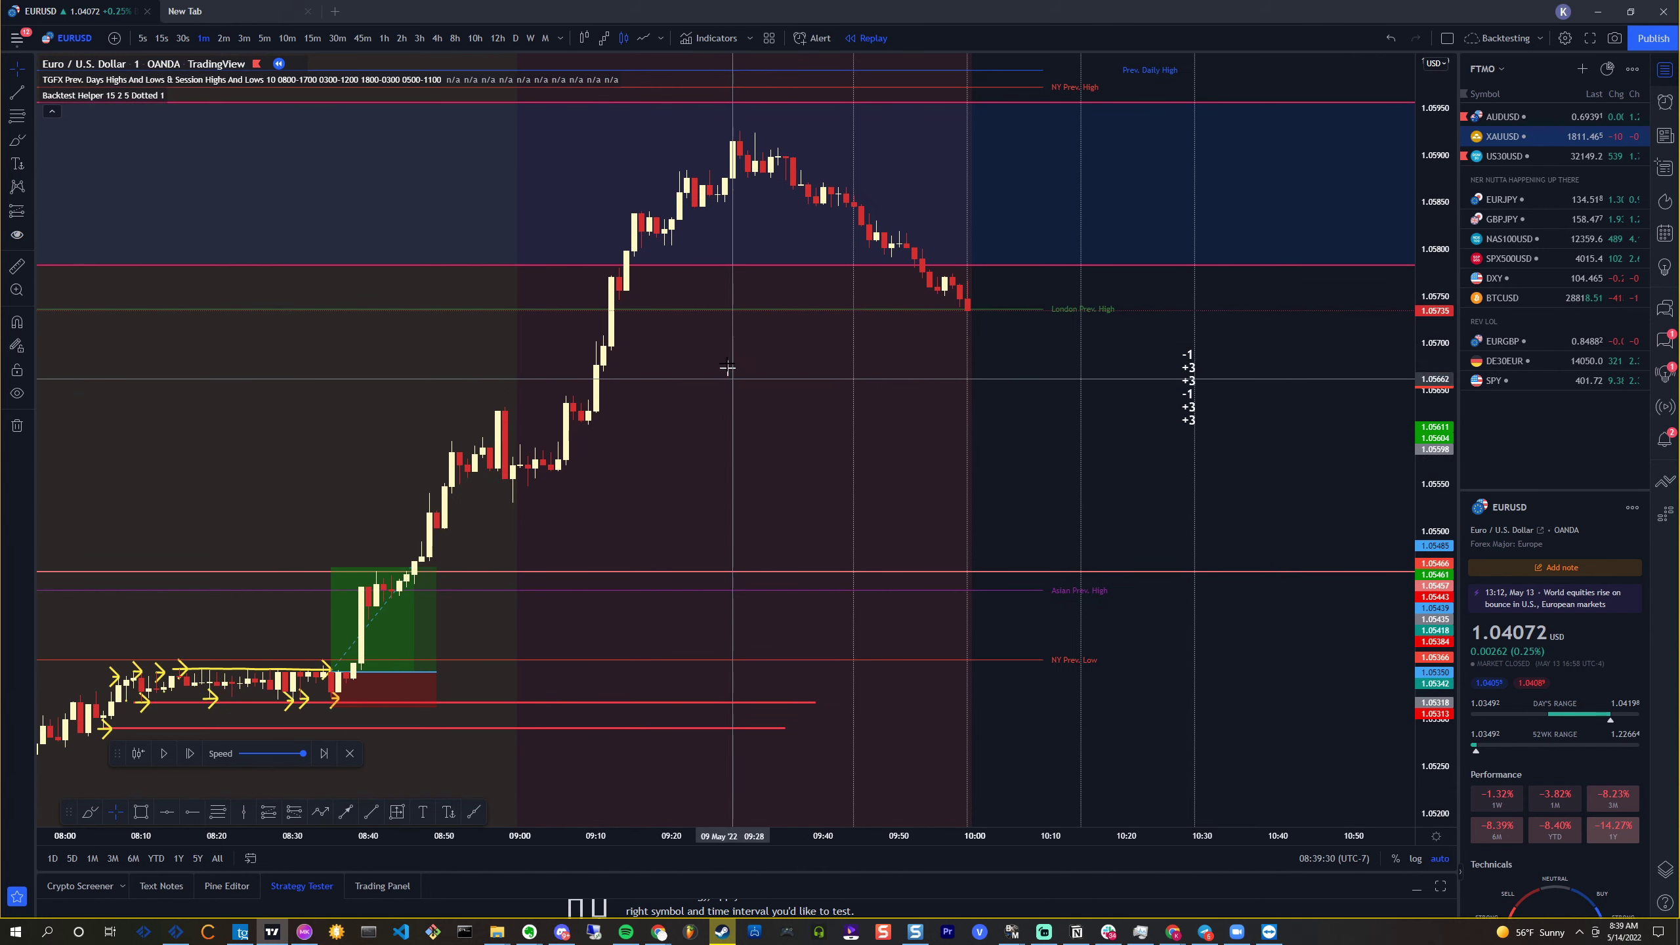
scroll(707, 244, "up", 3)
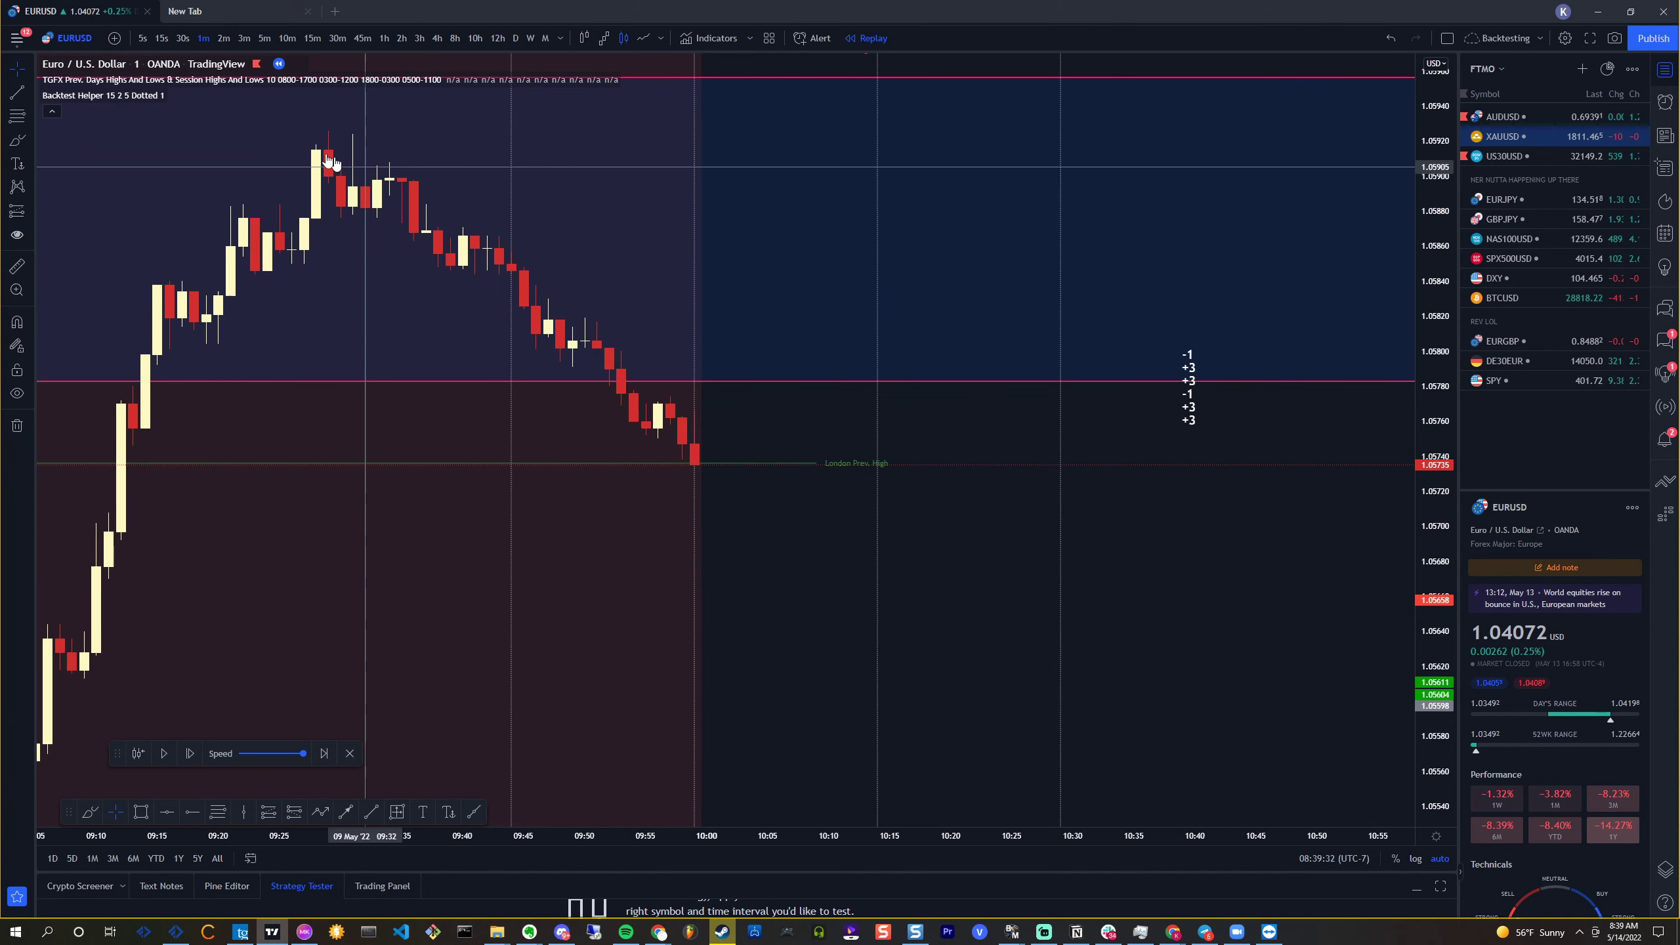
left_click(264, 38)
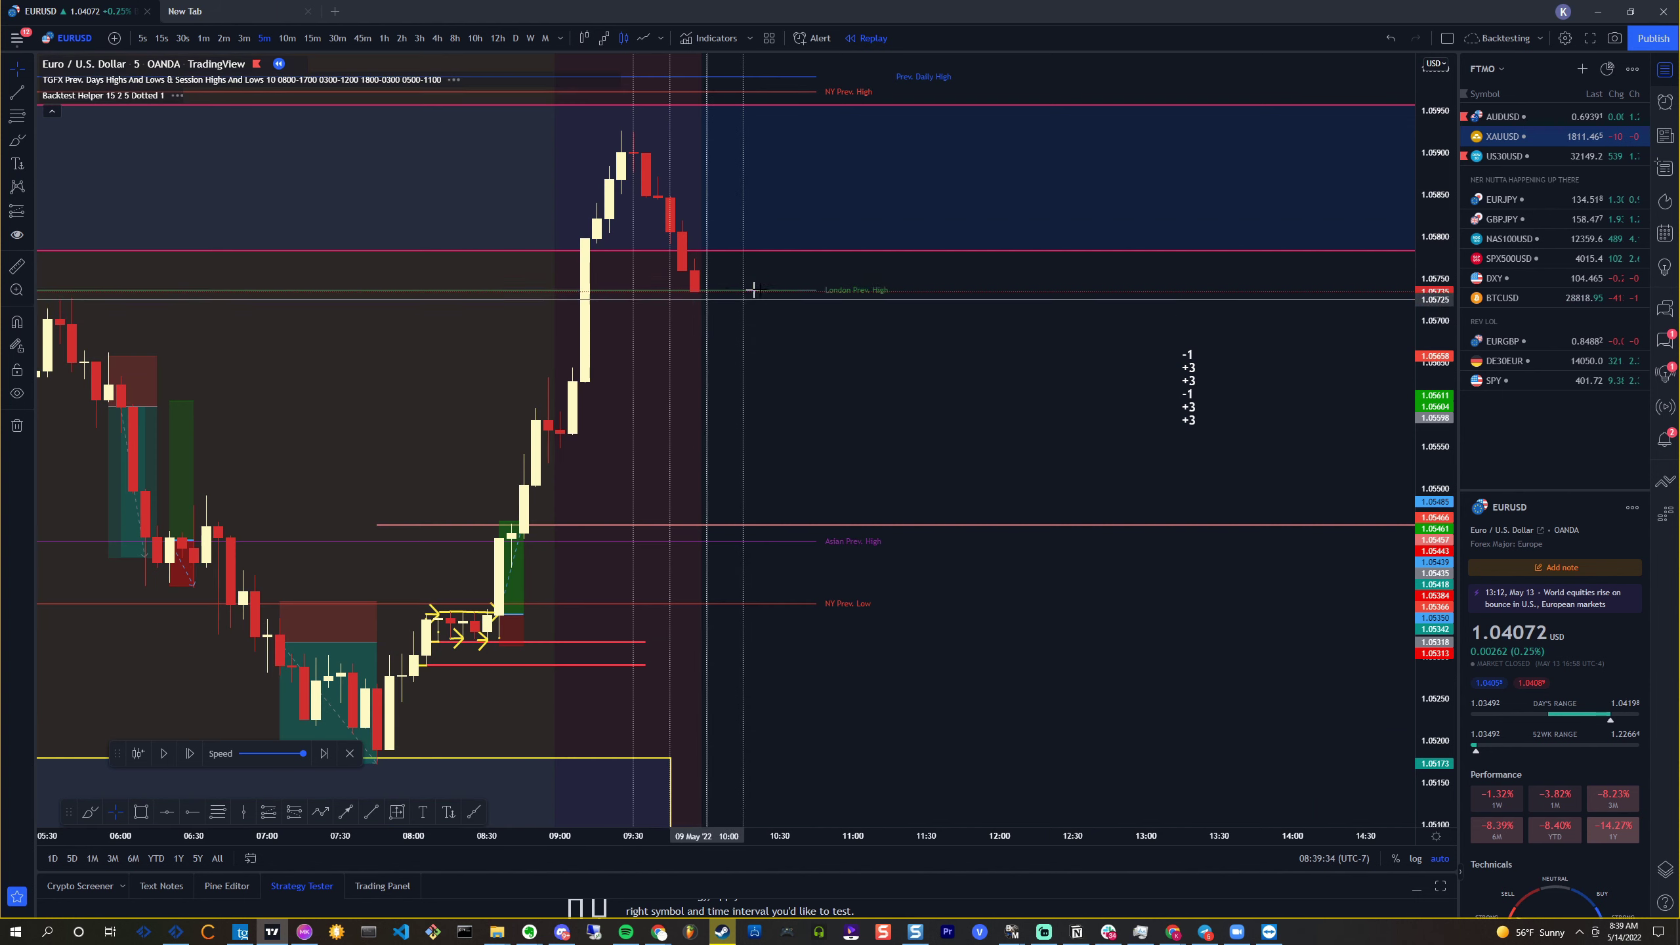
scroll(656, 243, "down", 1)
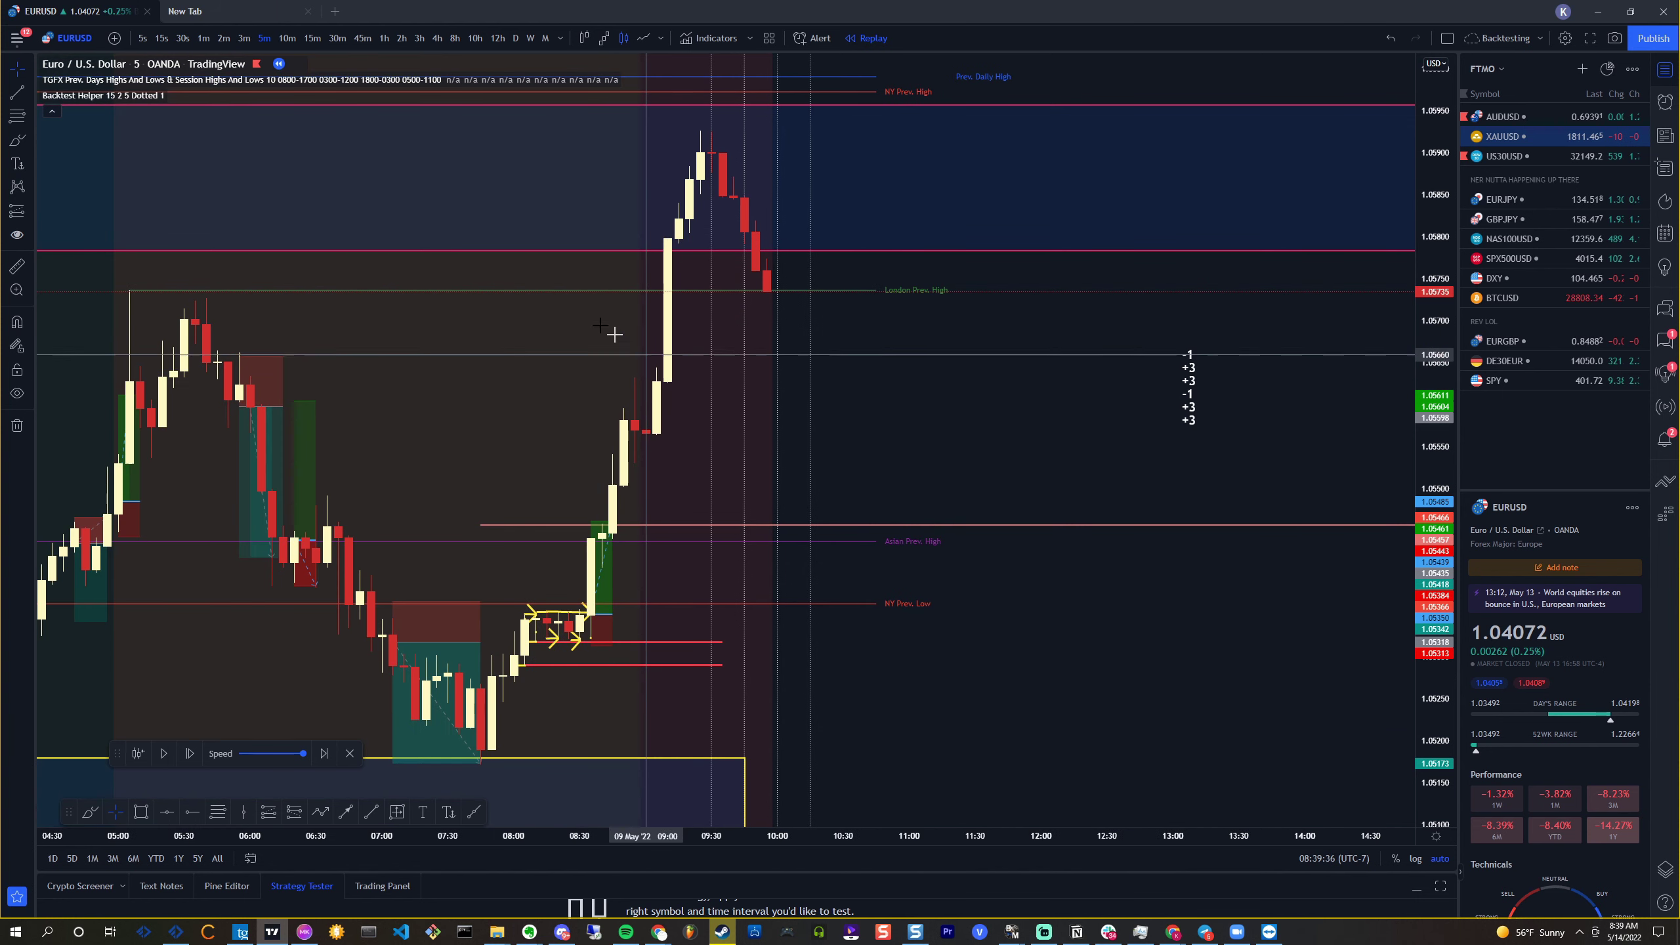
left_click(12, 98)
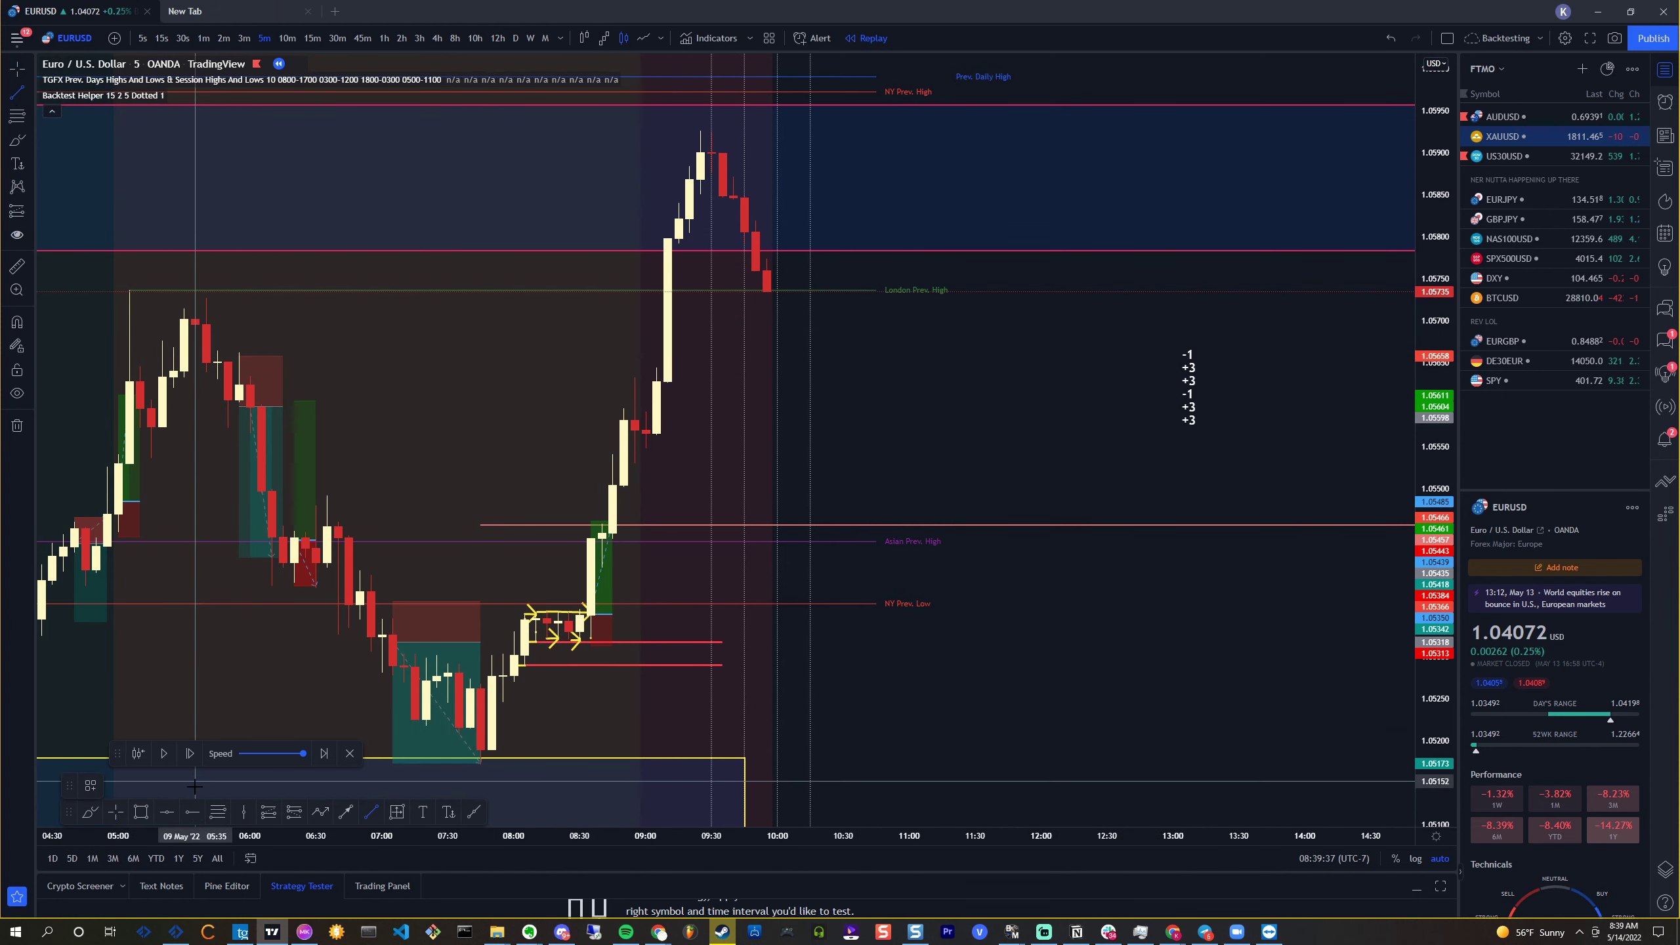
left_click(189, 819)
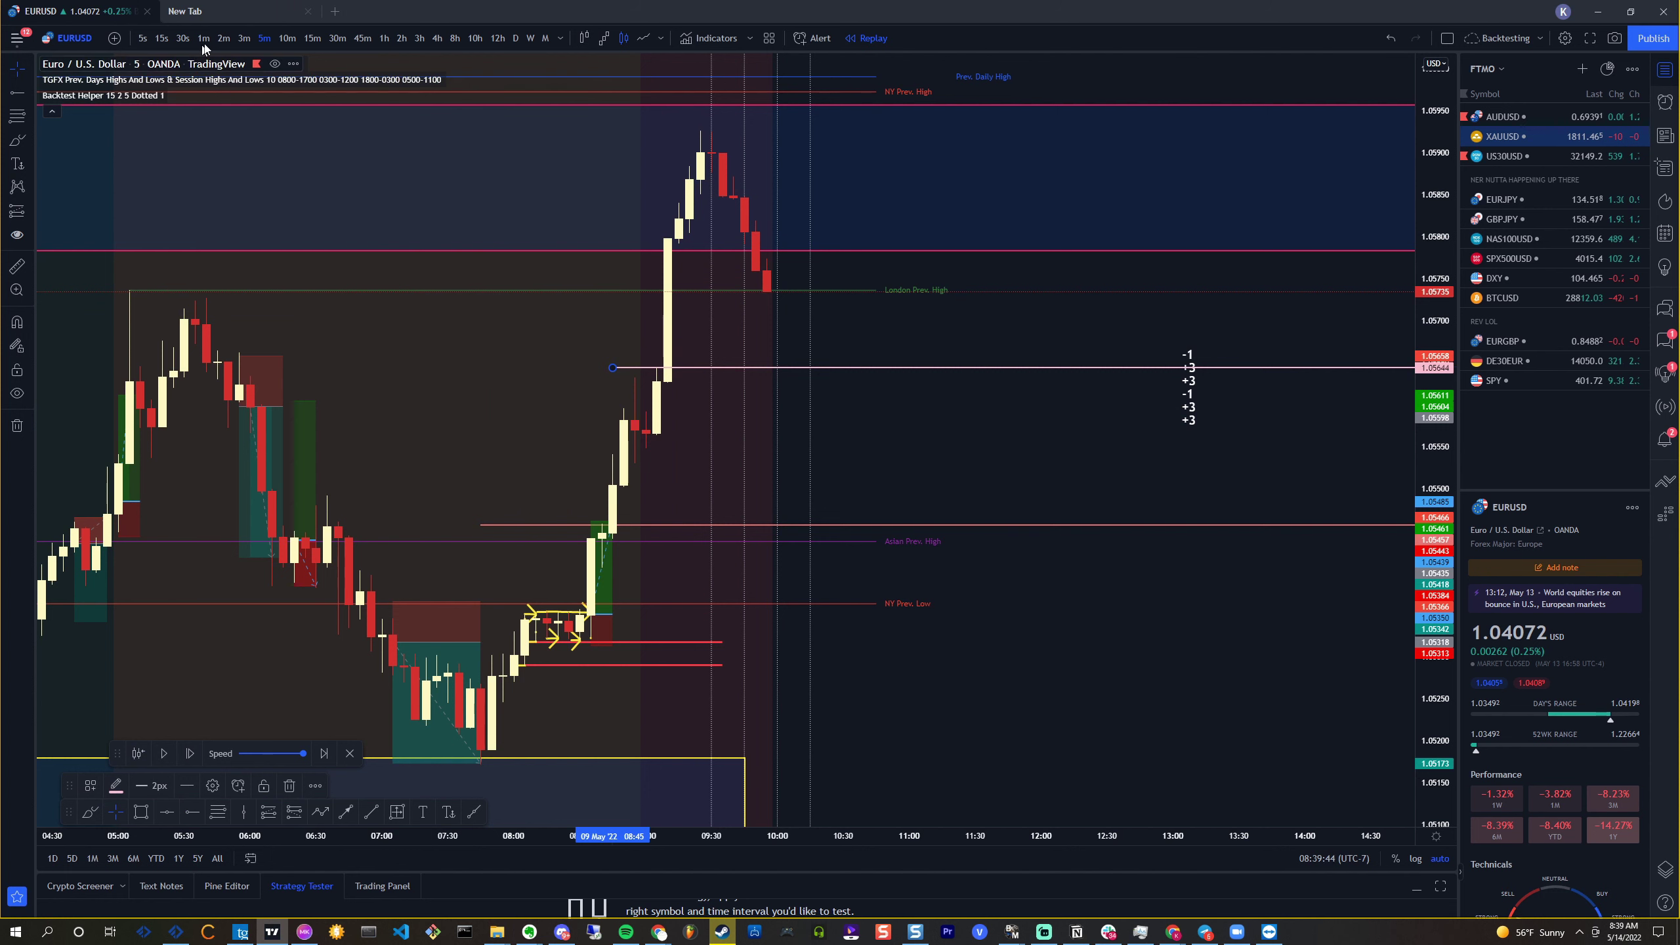
On the 15-minute chart, draw a rectangle zone from about 1.05845 to 1.05928, spanning 08:30 to 17:00 on May 9
left_click(321, 34)
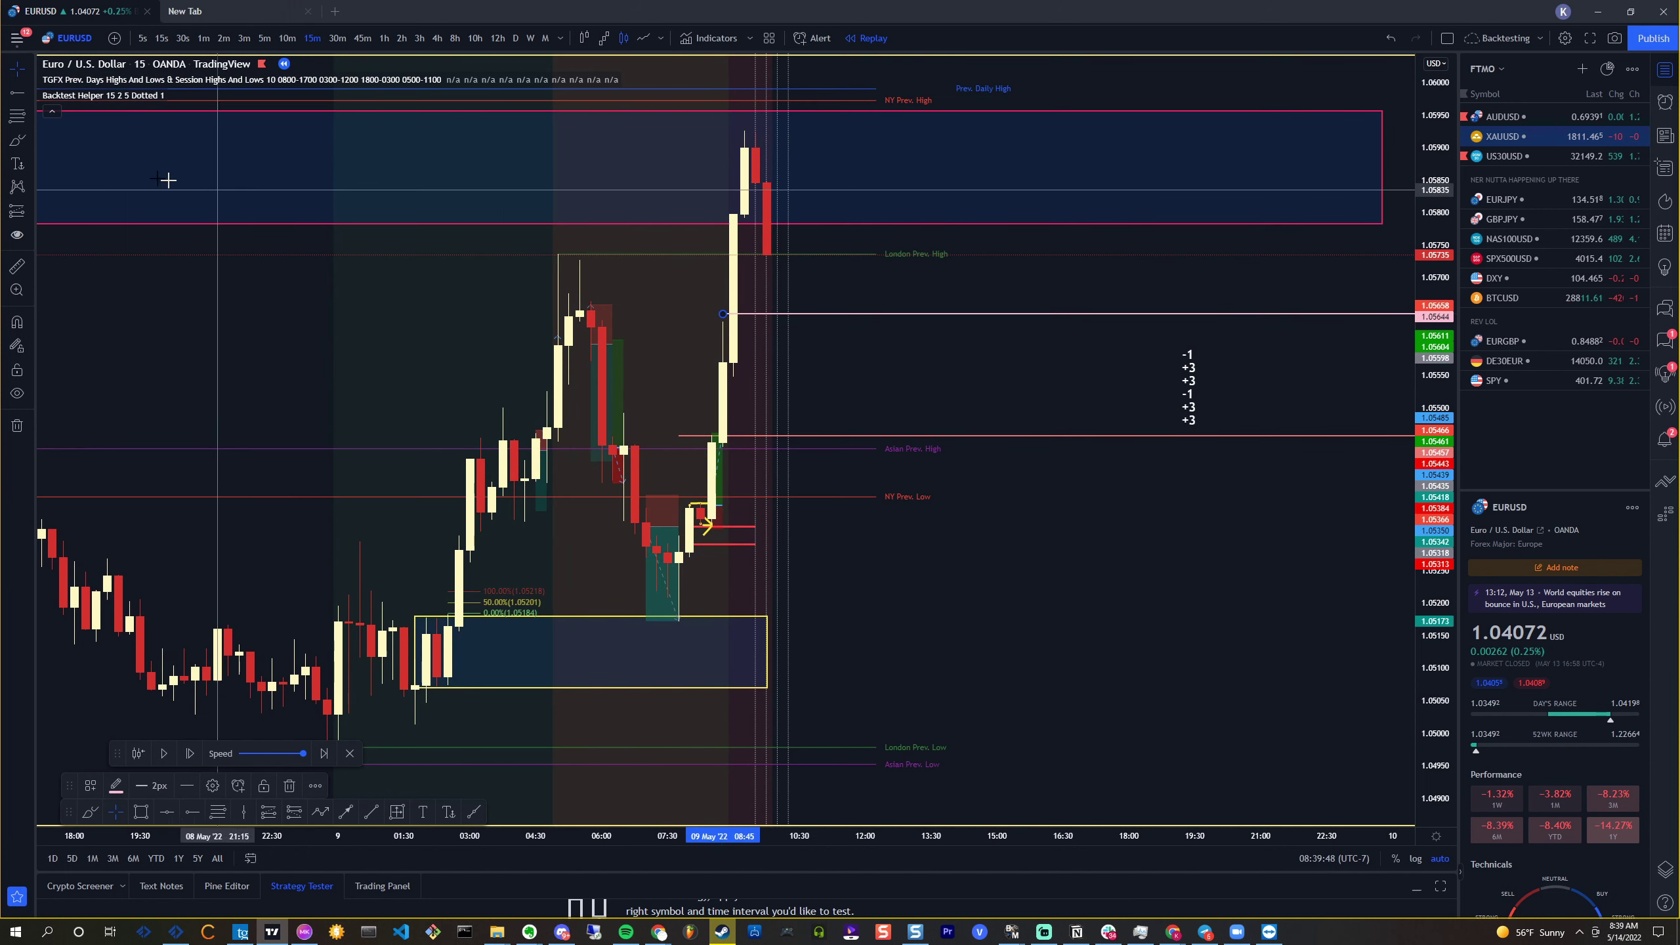
left_click(141, 811)
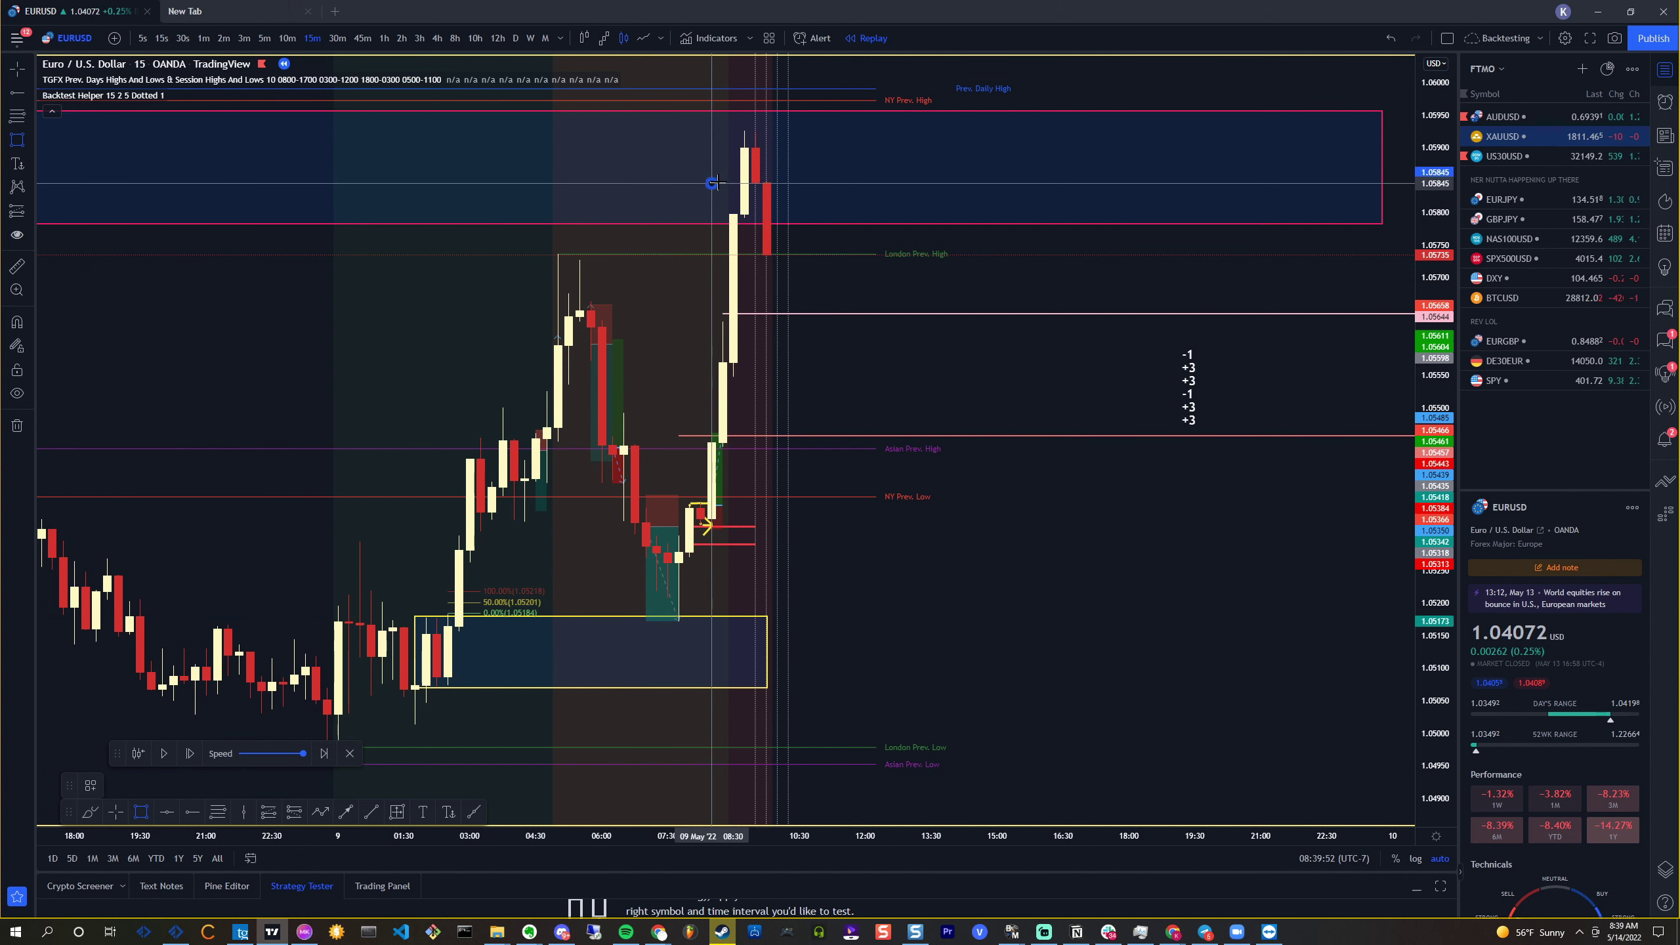
mouse_move(712, 183)
left_mouse_down()
mouse_move(893, 133)
mouse_move(1085, 130)
left_mouse_up()
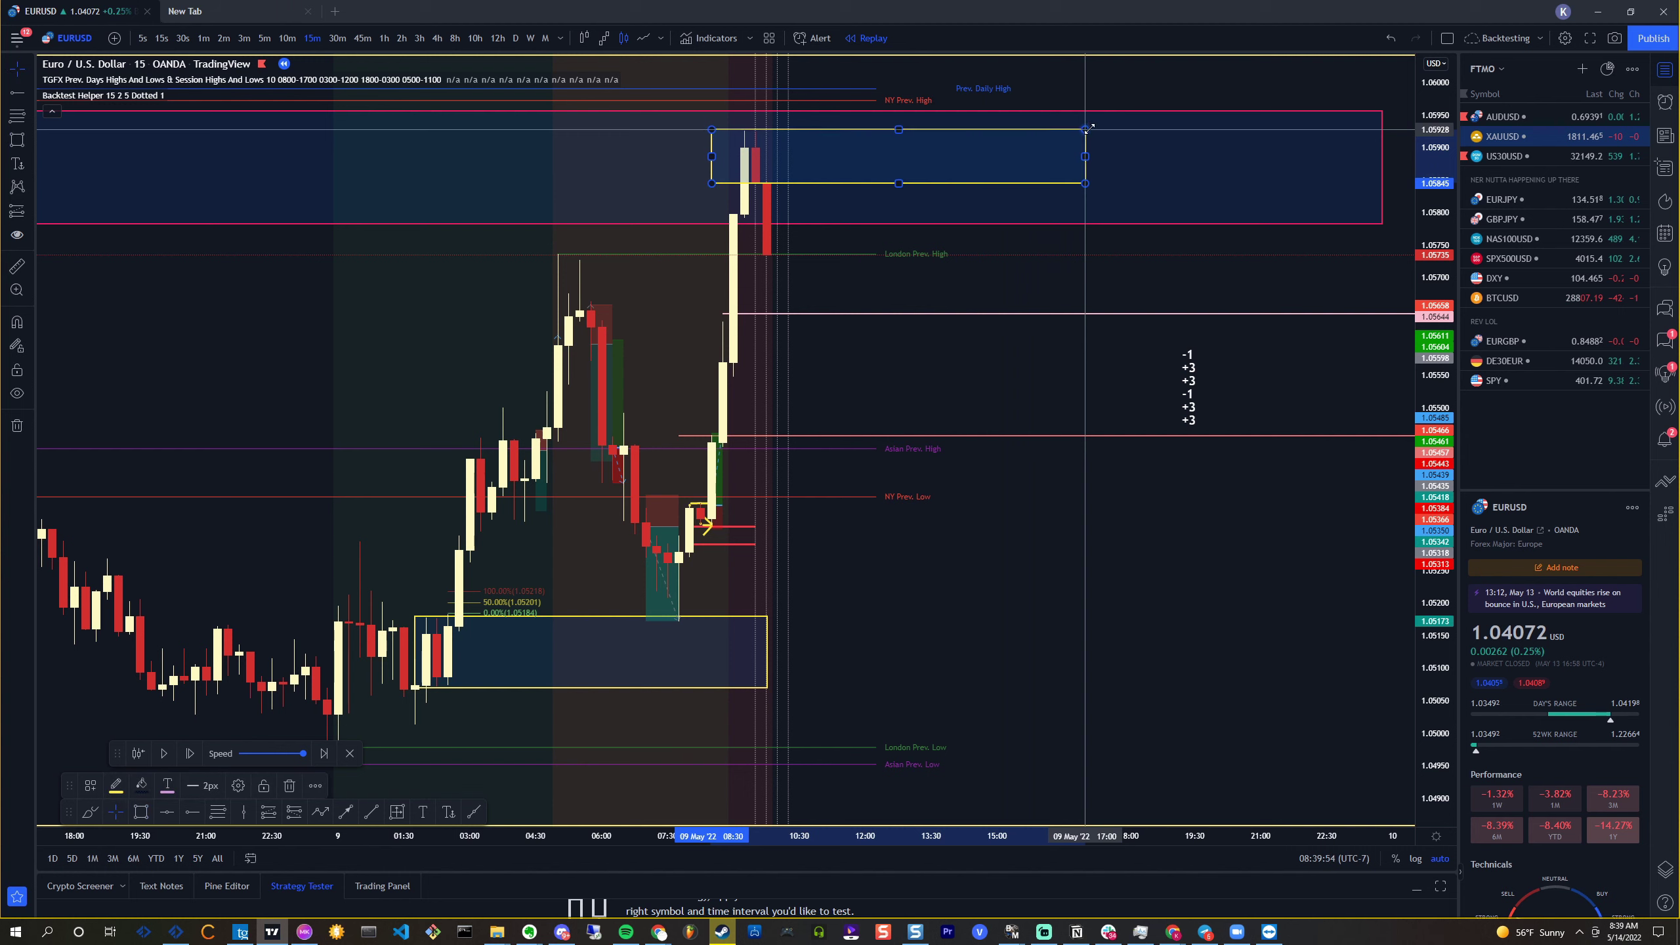
On the 1-minute chart, advance the replay to about 10:16, until price bounces off the 1.05644 ray
left_click(203, 37)
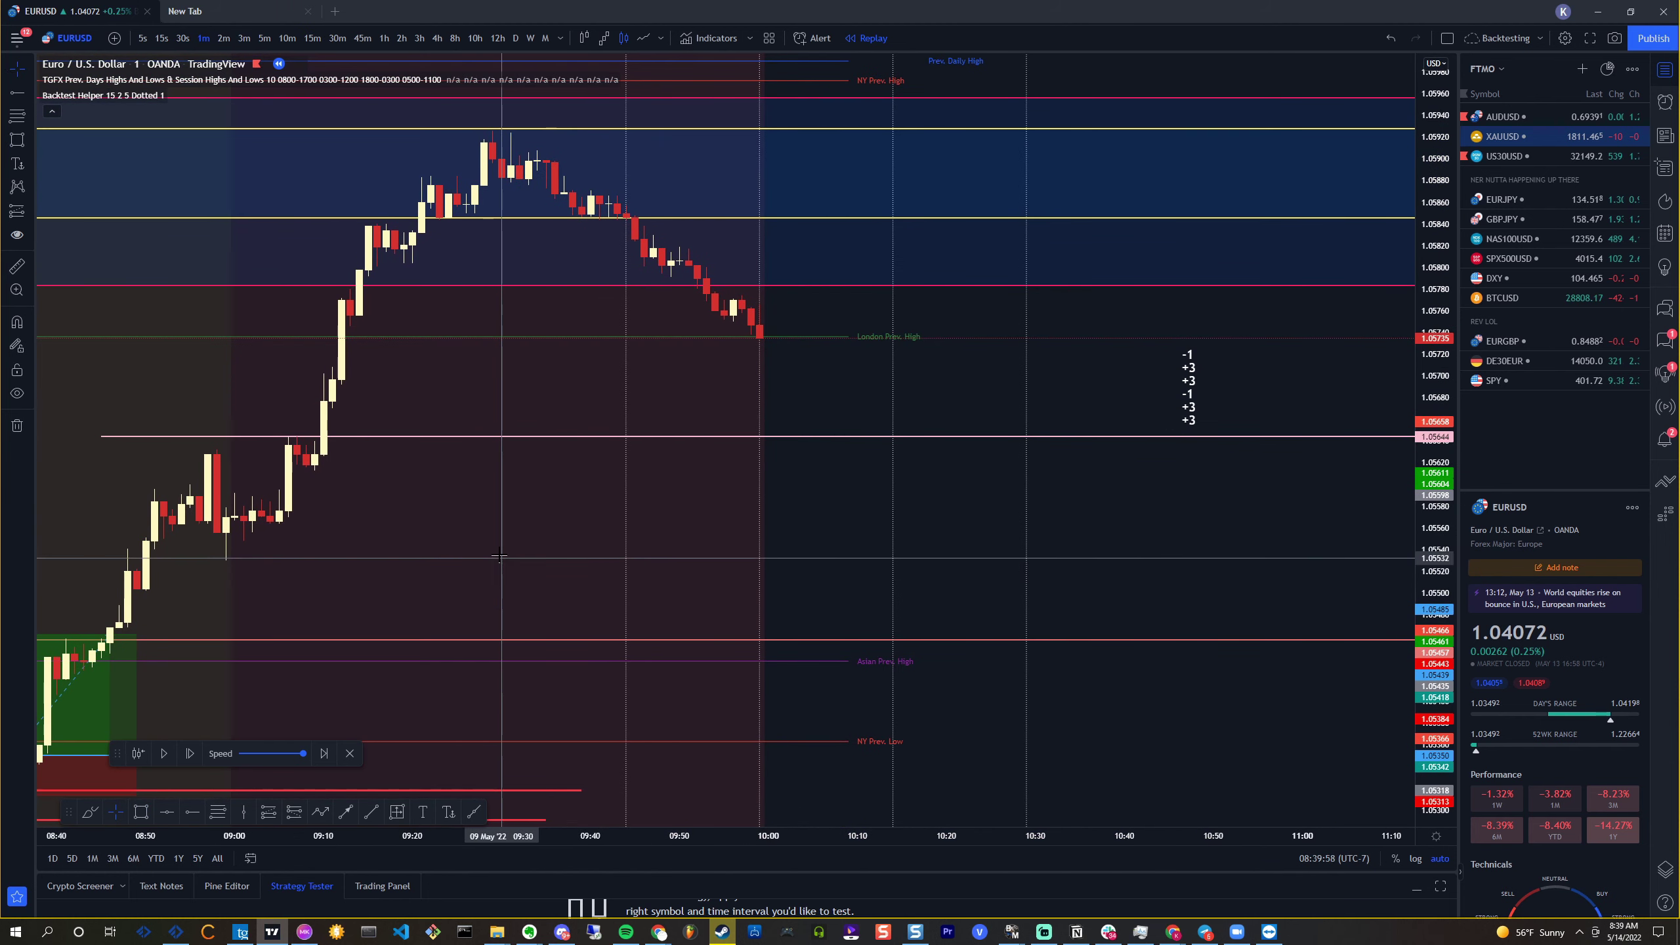
left_click(201, 754)
left_click(201, 754)
left_click(200, 754)
left_click(200, 754)
left_click(199, 754)
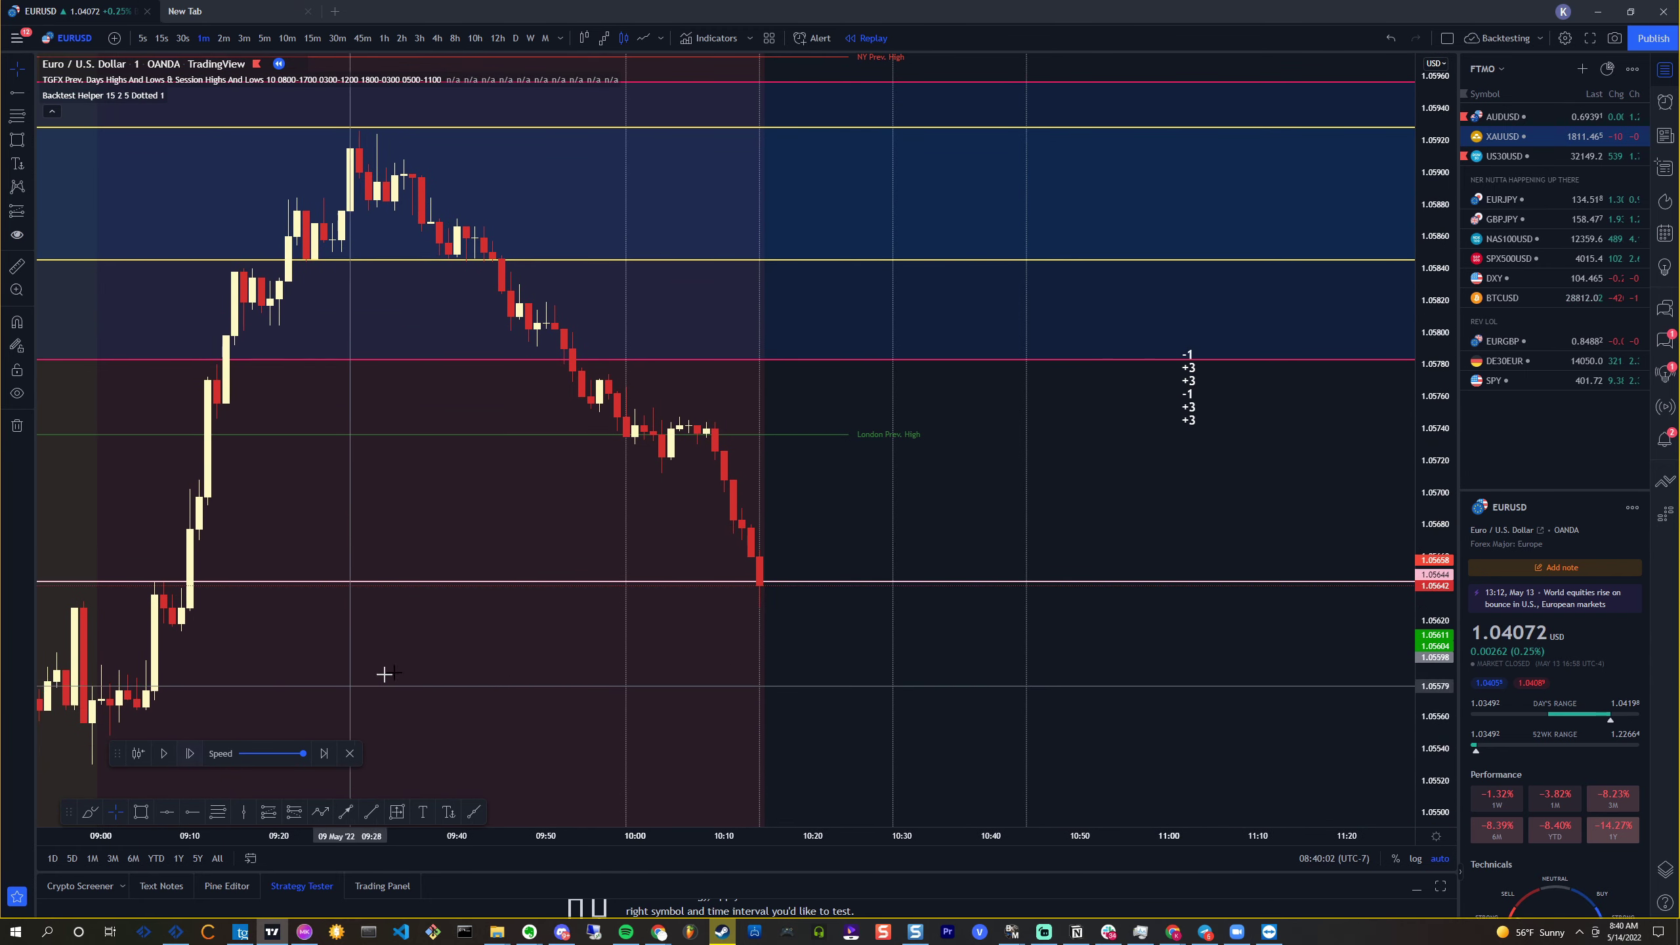
left_click(195, 759)
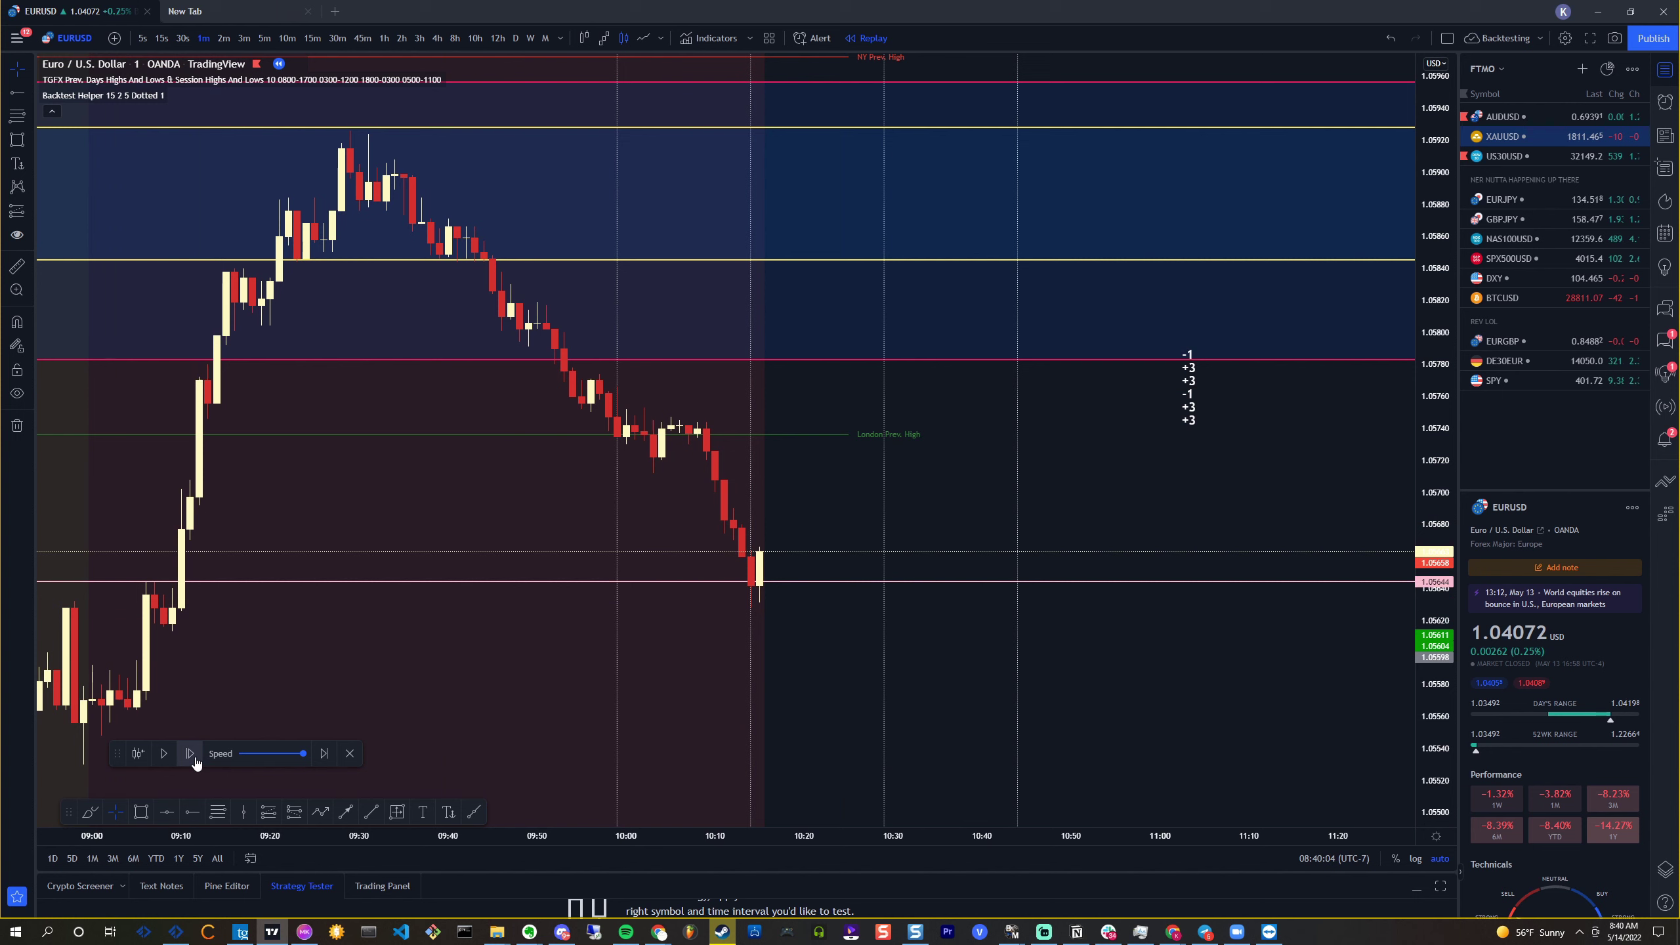
left_click(191, 755)
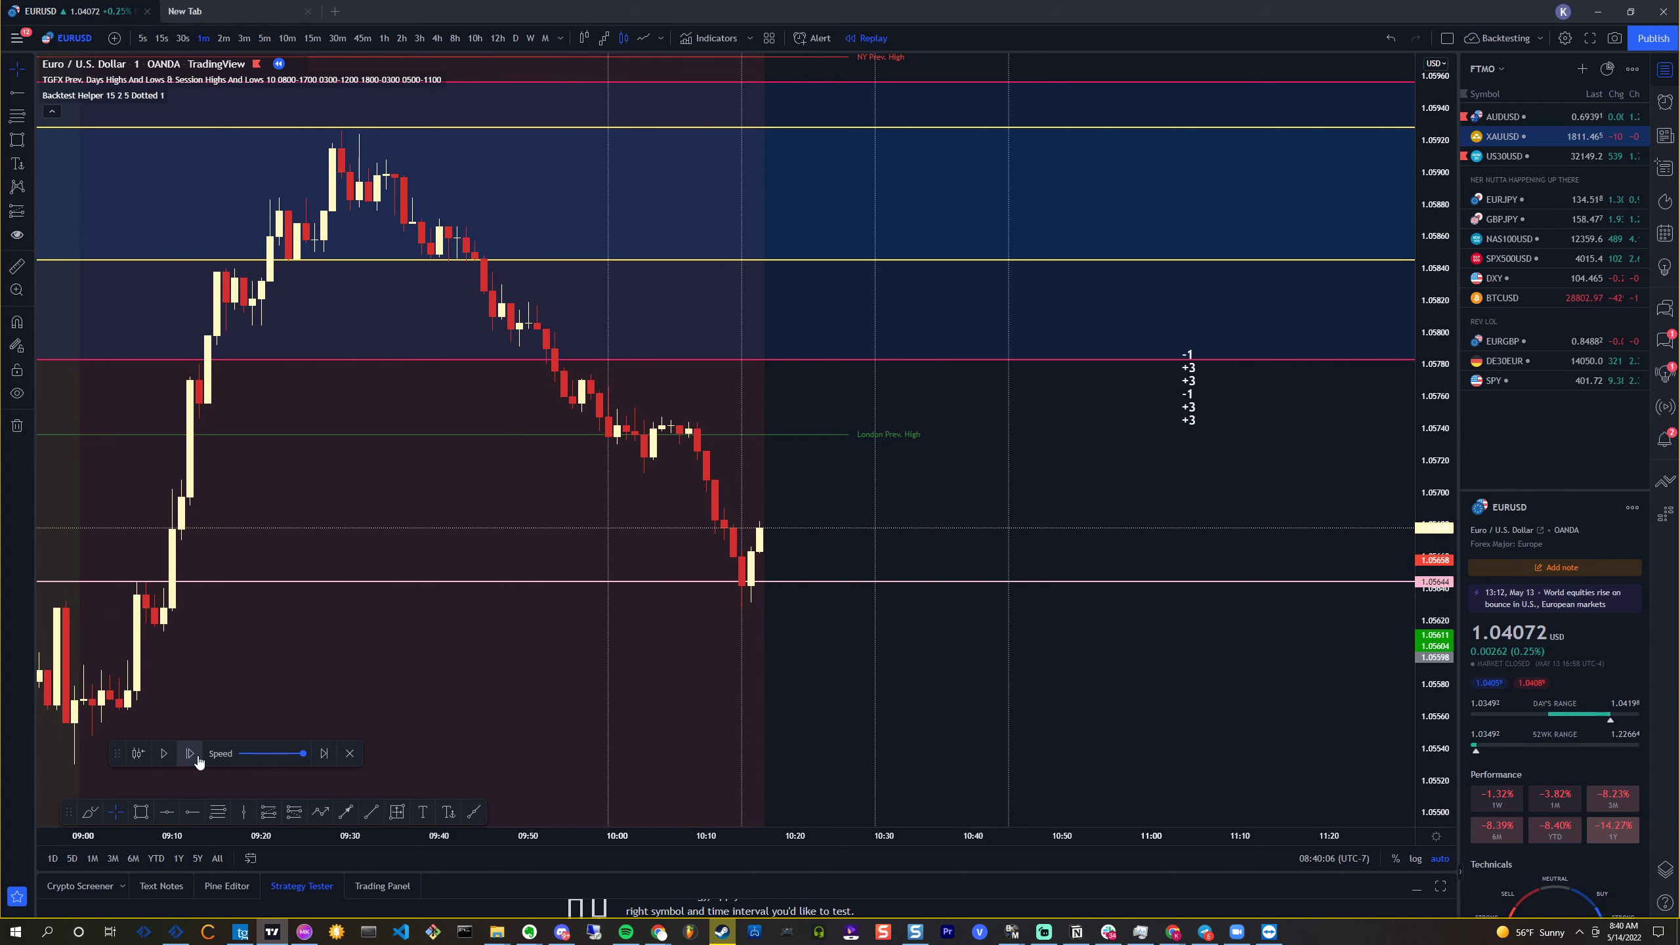
Place a long position at the 10:15 candle with entry at 1.05678, stop at 1.05611 and target at 1.05879 for a risk/reward of 3
left_click(17, 210)
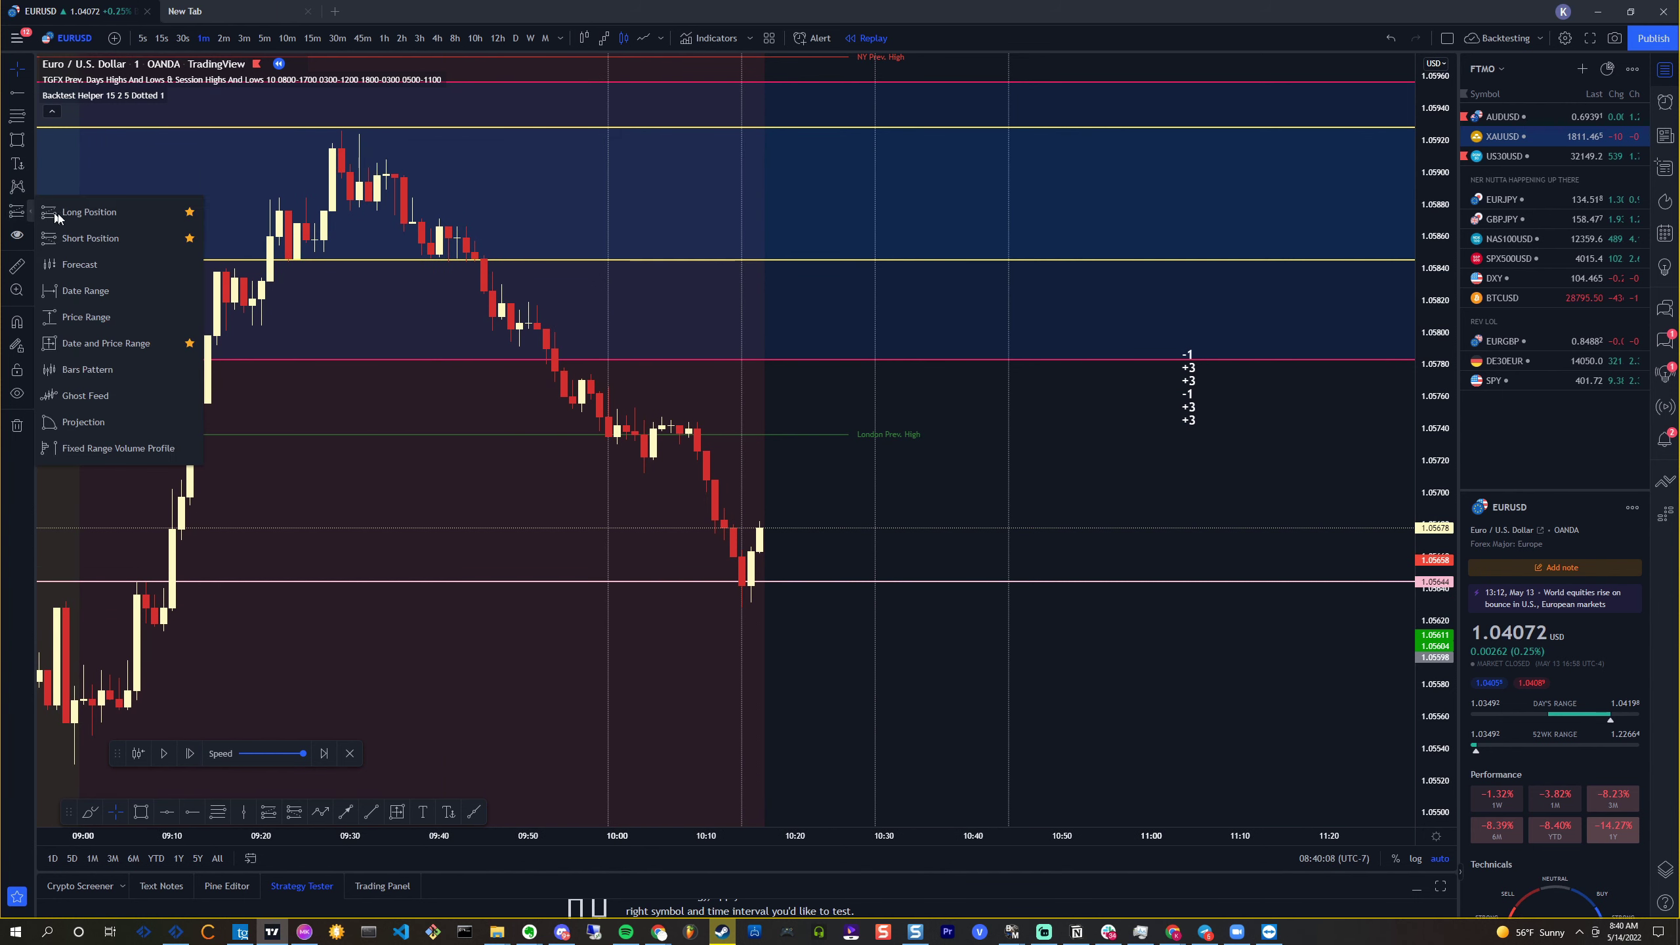
left_click(86, 213)
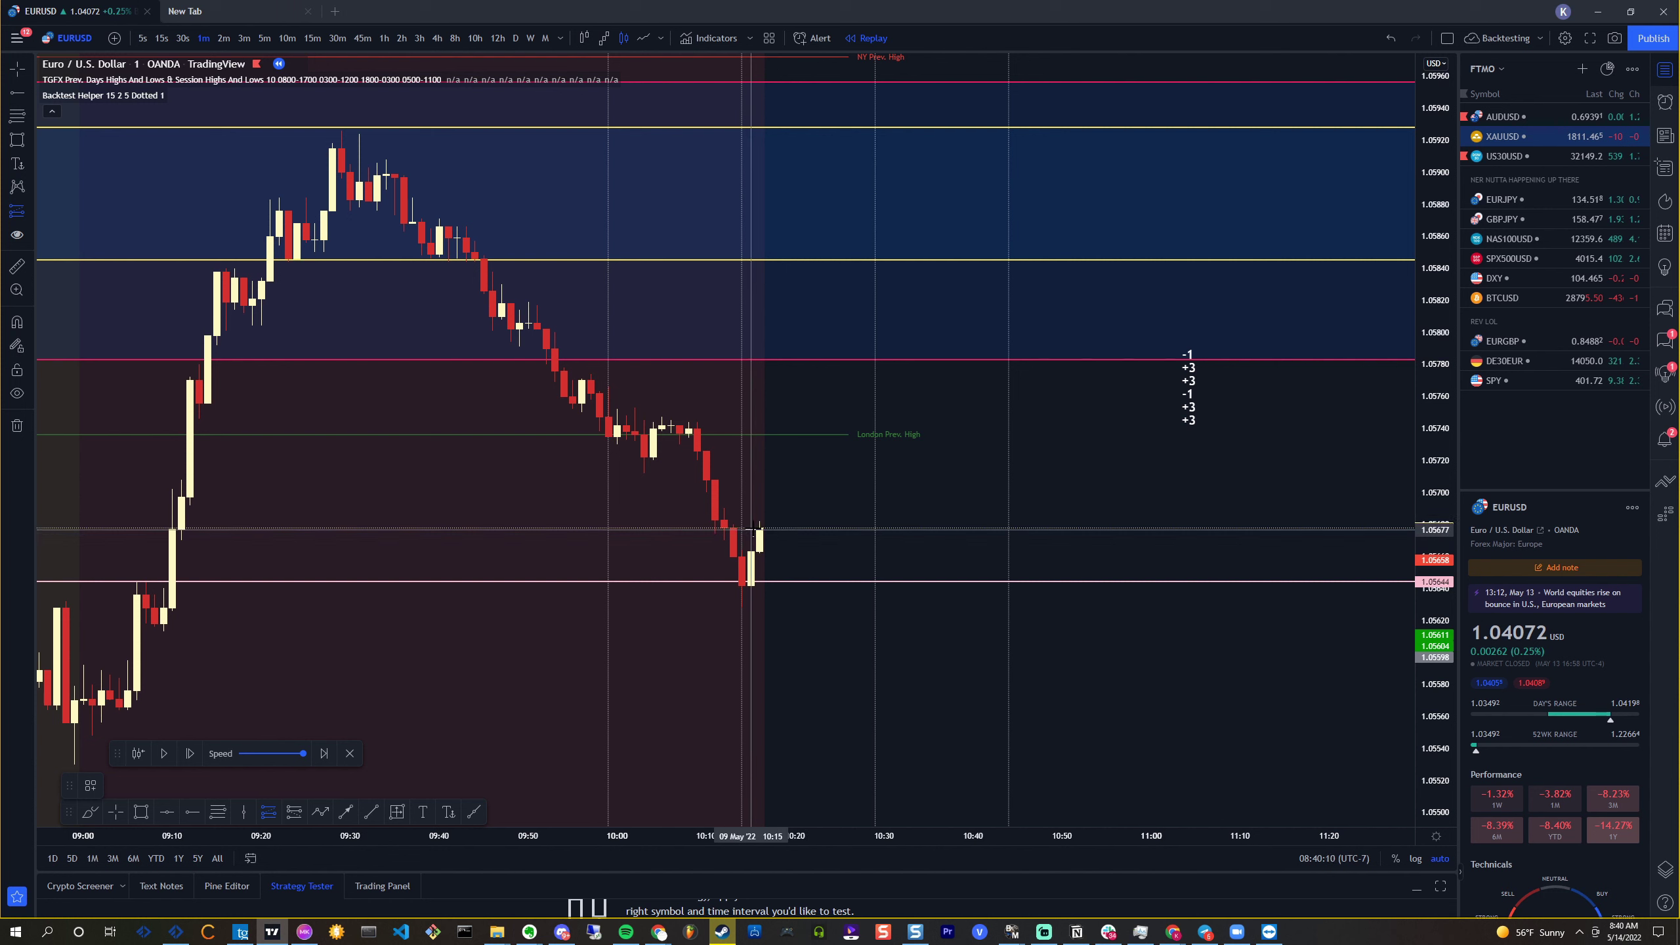
left_click(751, 529)
mouse_move(749, 652)
left_mouse_down()
mouse_move(750, 623)
mouse_move(745, 636)
left_mouse_up()
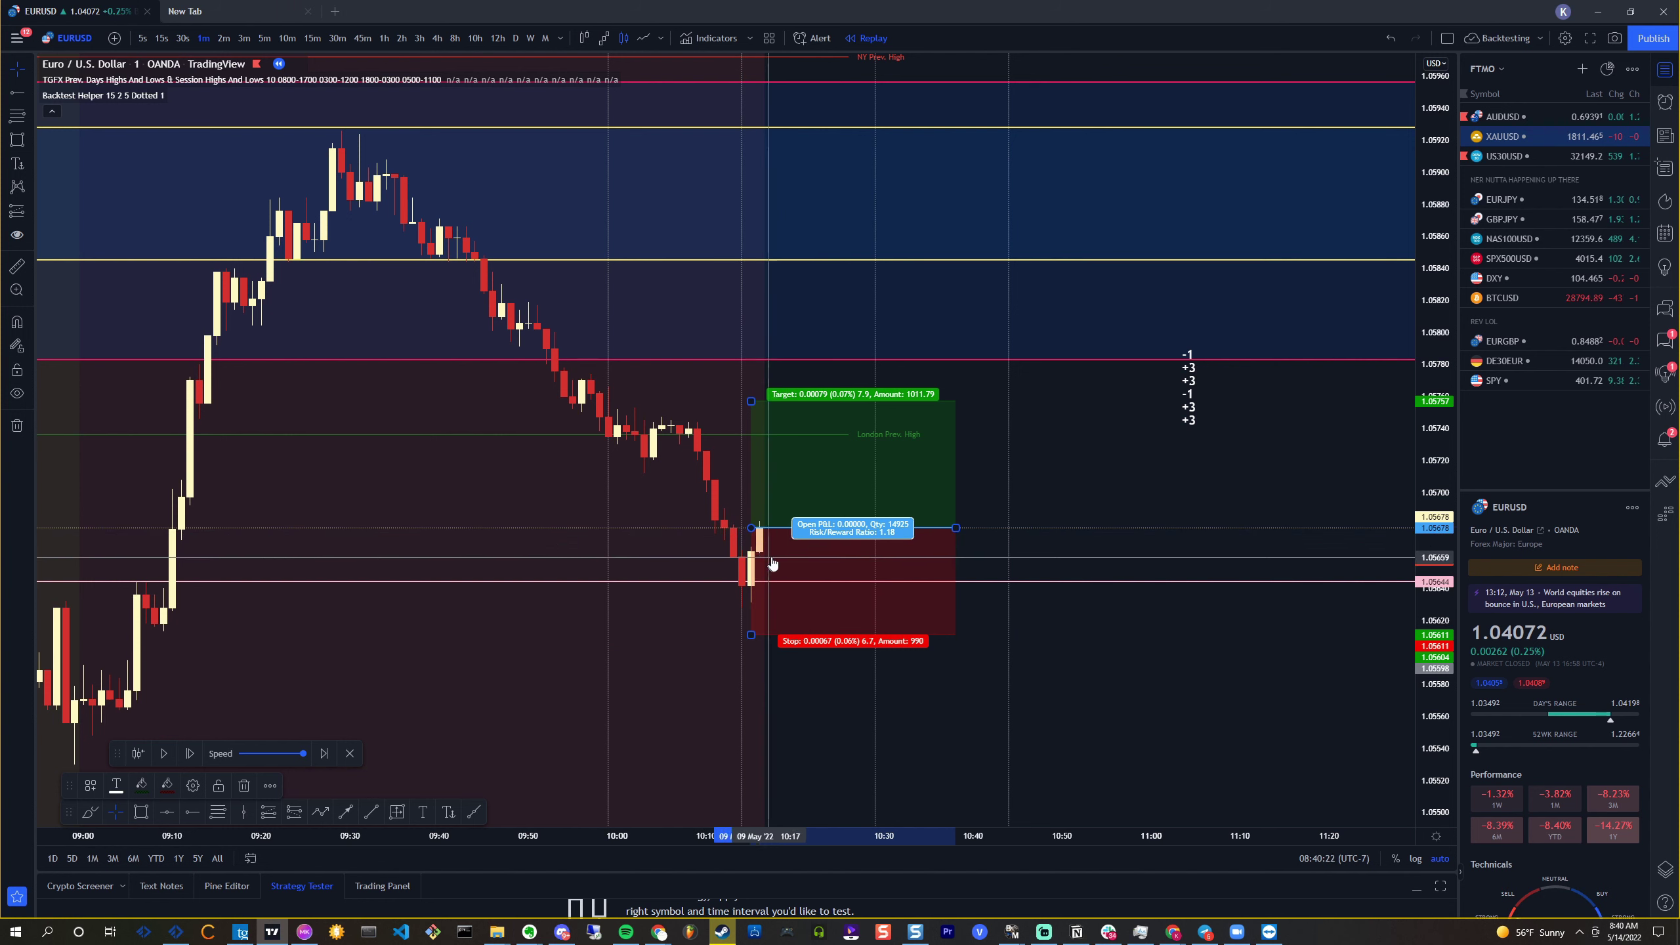
left_click_drag(747, 400, 750, 207)
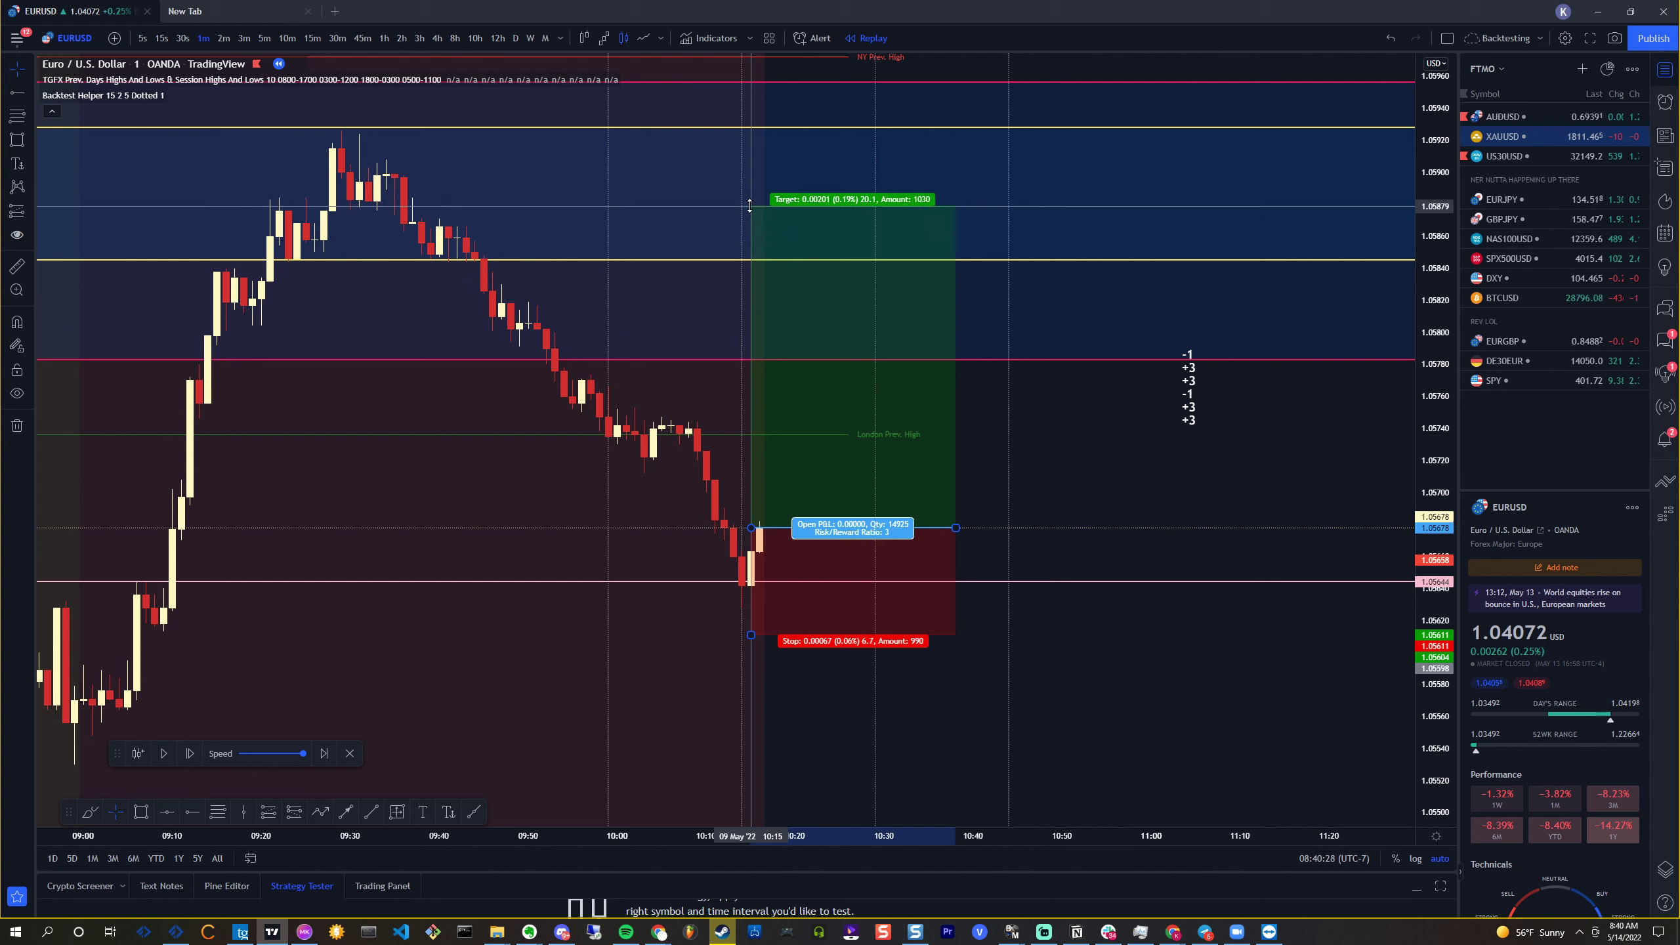
Advance the 1-minute replay to about 10:25, until the long position hits its stop
left_click(189, 753)
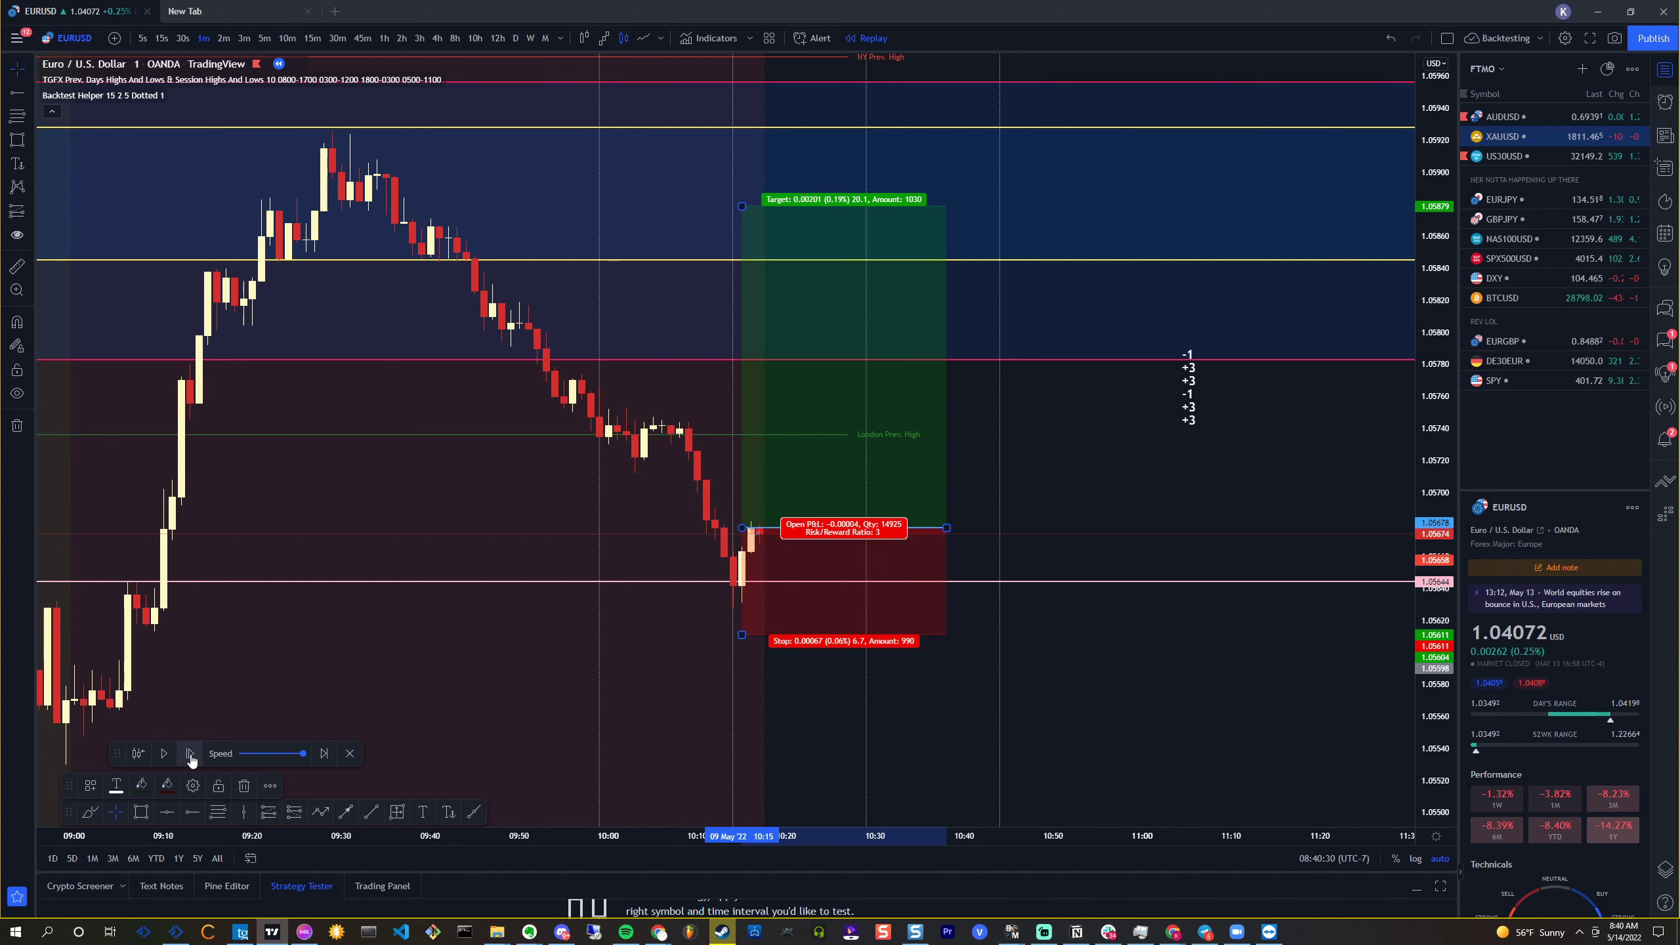
left_click(190, 753)
left_click(190, 753)
left_click(190, 753)
left_click(190, 753)
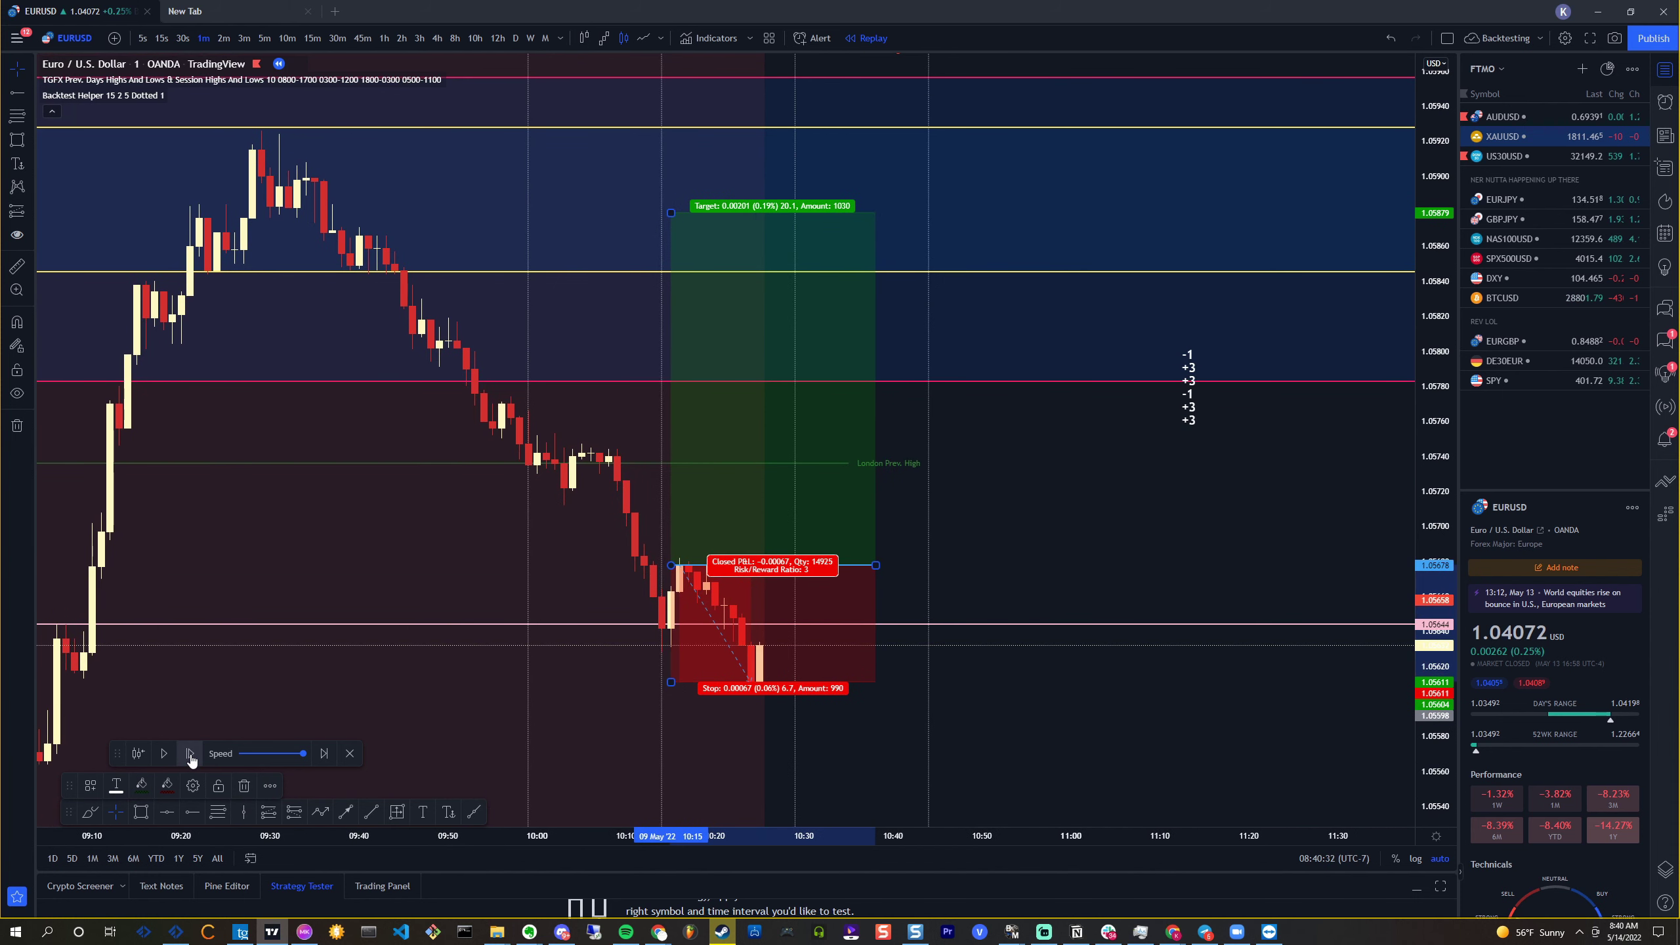
Add -1 as a new last line in the anchored results text
left_click(1187, 410)
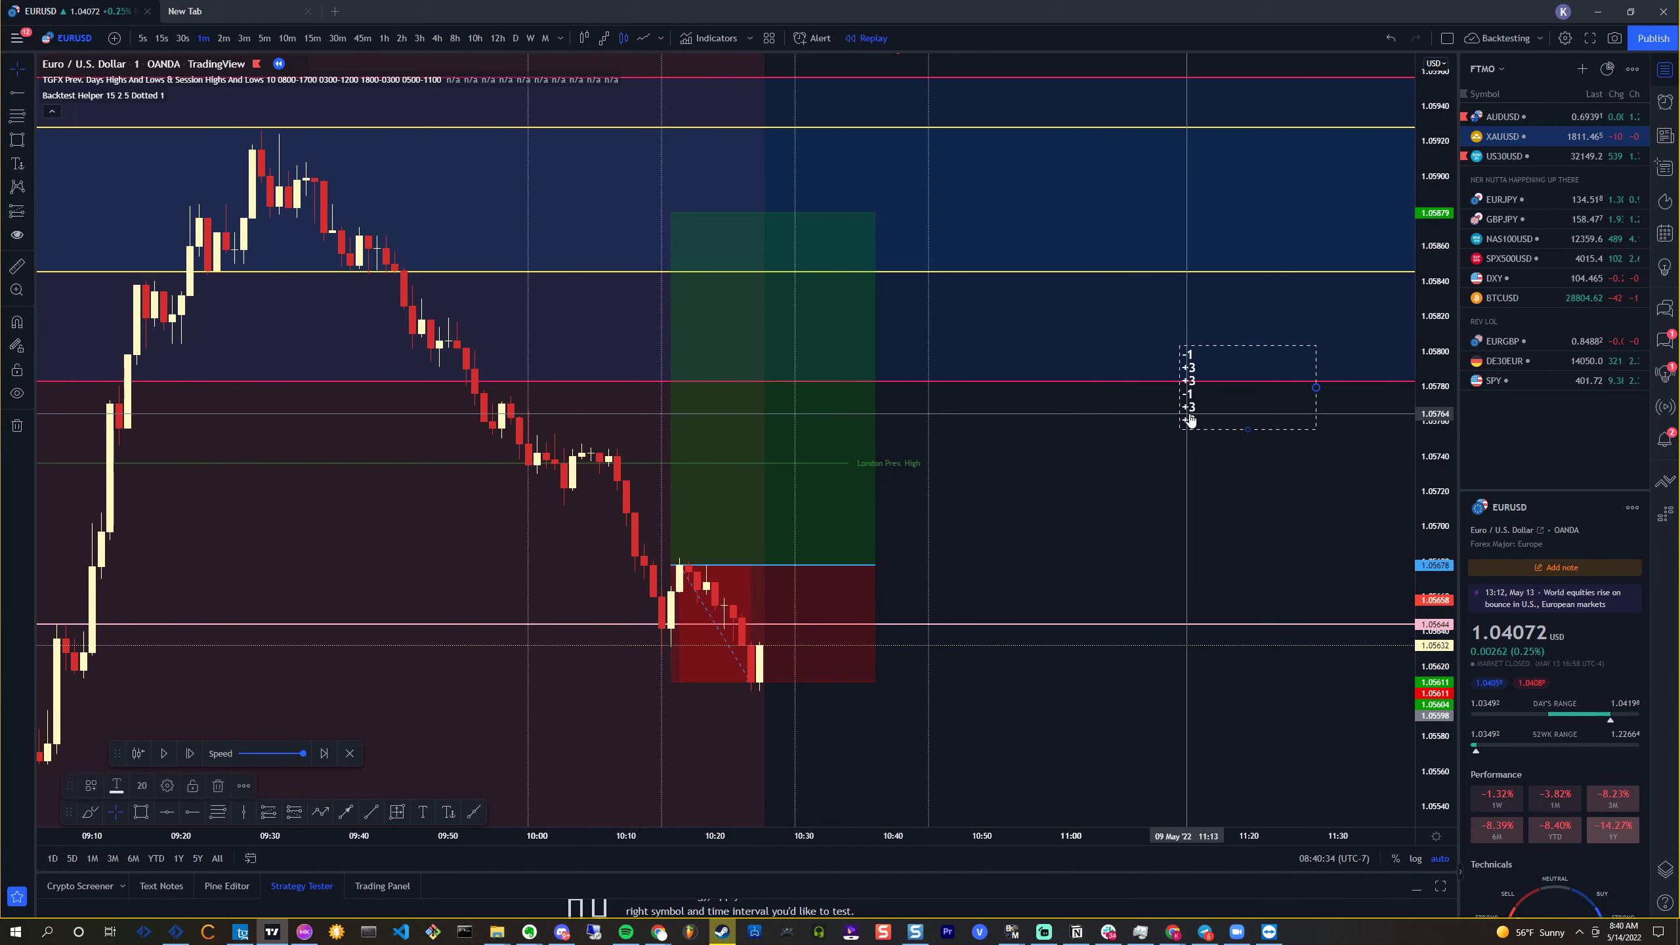
double_click(1190, 405)
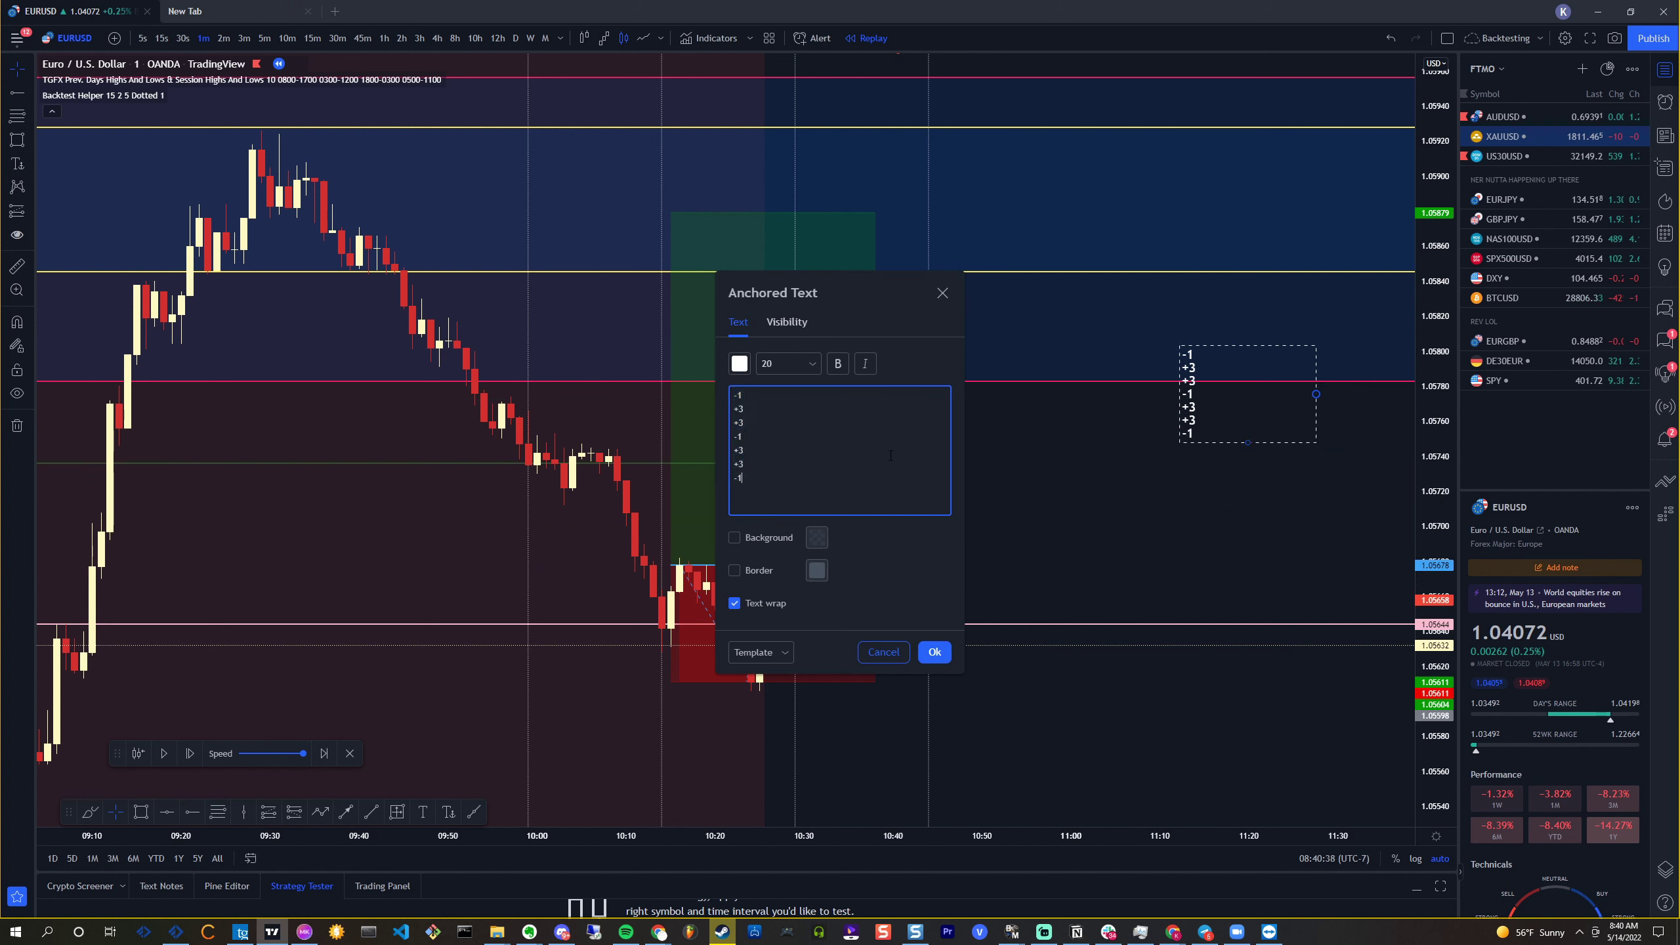
left_click(934, 653)
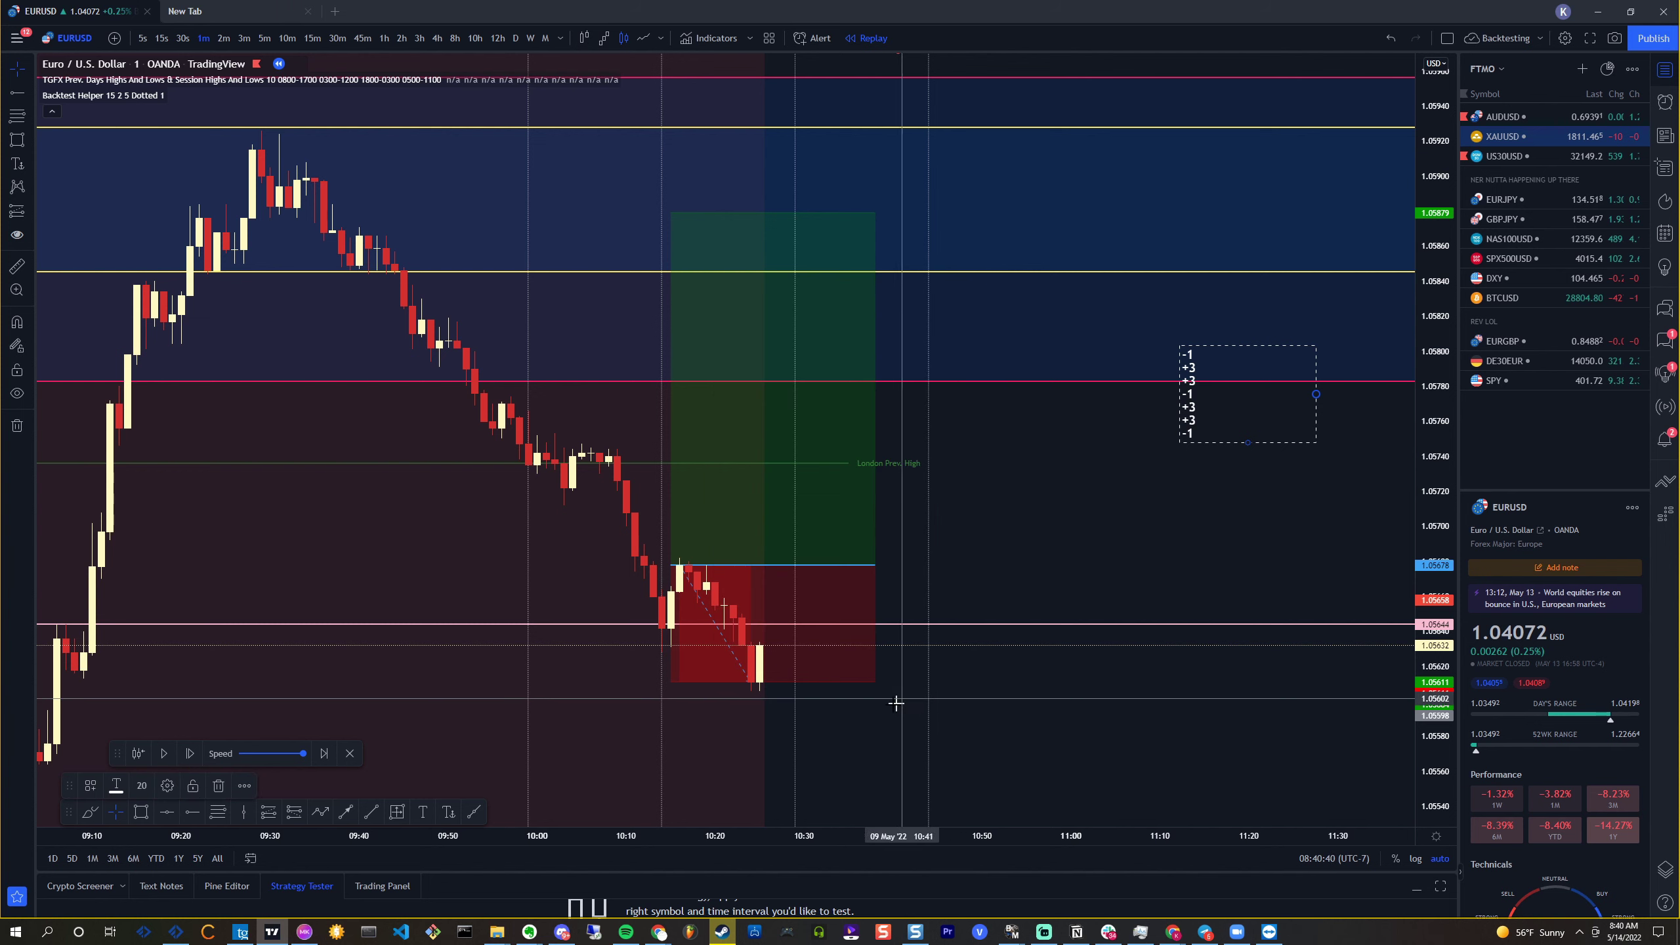
Shorten the stopped-out long position so it ends at the 10:25 candle
scroll(903, 702, "left", 5)
scroll(1064, 605, "up", 3)
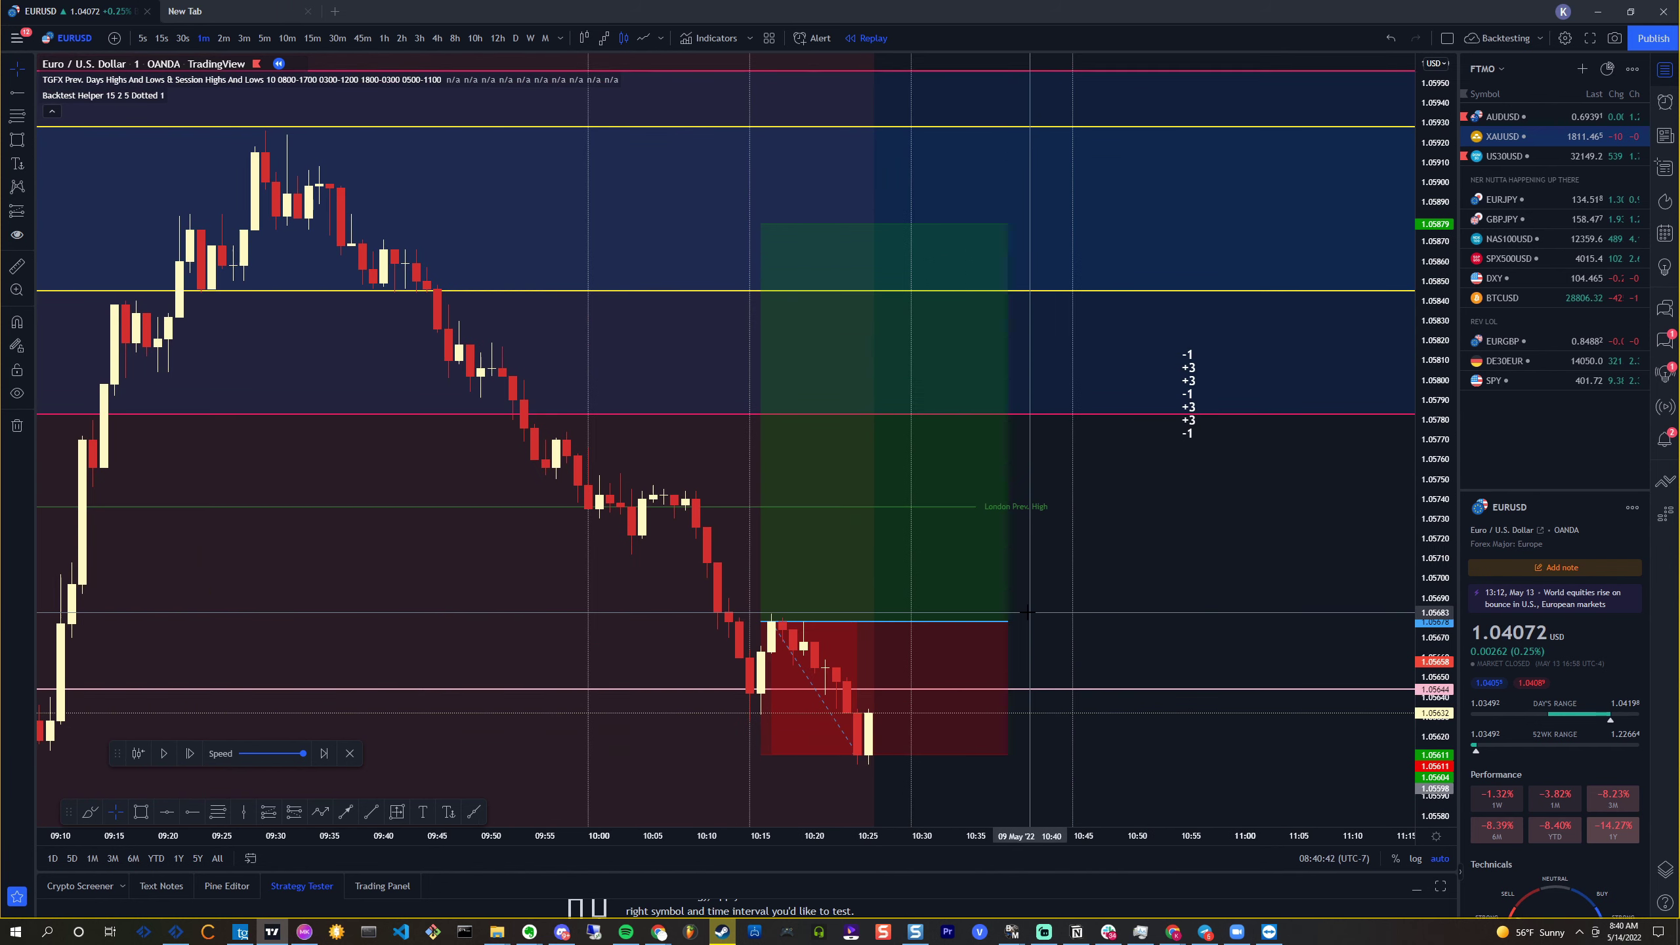
left_click(921, 634)
left_click_drag(921, 634, 782, 634)
Advance the 1-minute replay to about 10:39, until price falls below the stopped-out long position
left_click(190, 753)
left_click(187, 761)
left_click(186, 762)
left_click(187, 761)
left_click(185, 764)
left_click(186, 764)
left_click(185, 764)
left_click(187, 763)
left_click(187, 763)
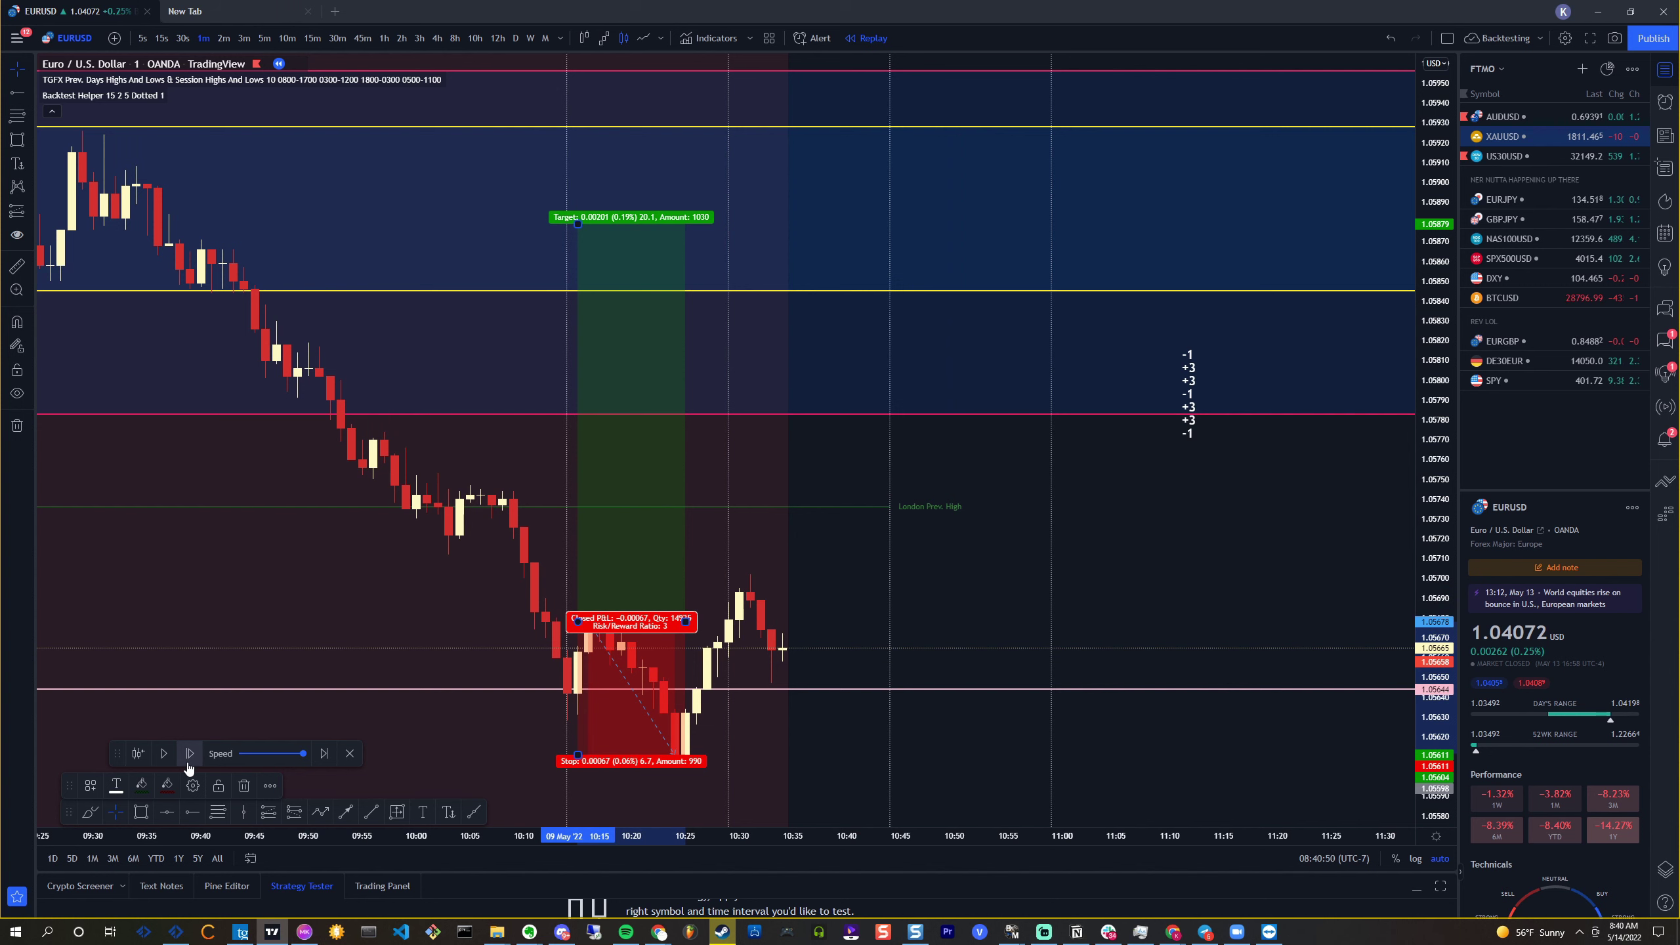
left_click(187, 763)
left_click(187, 763)
left_click(187, 763)
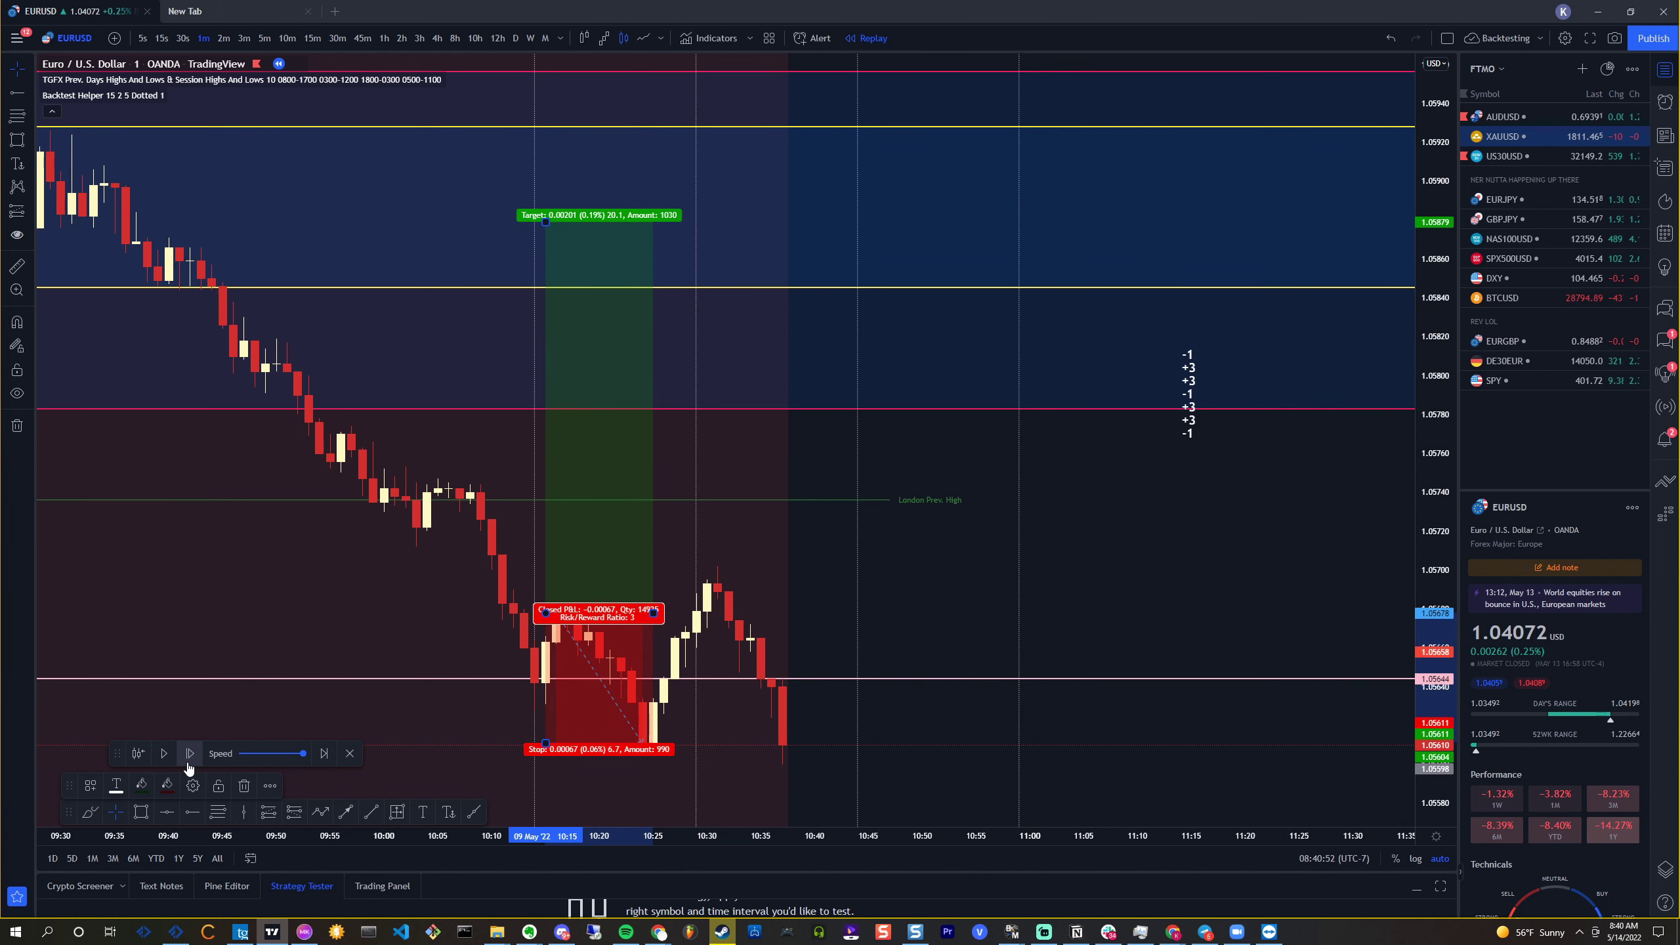
left_click(920, 603)
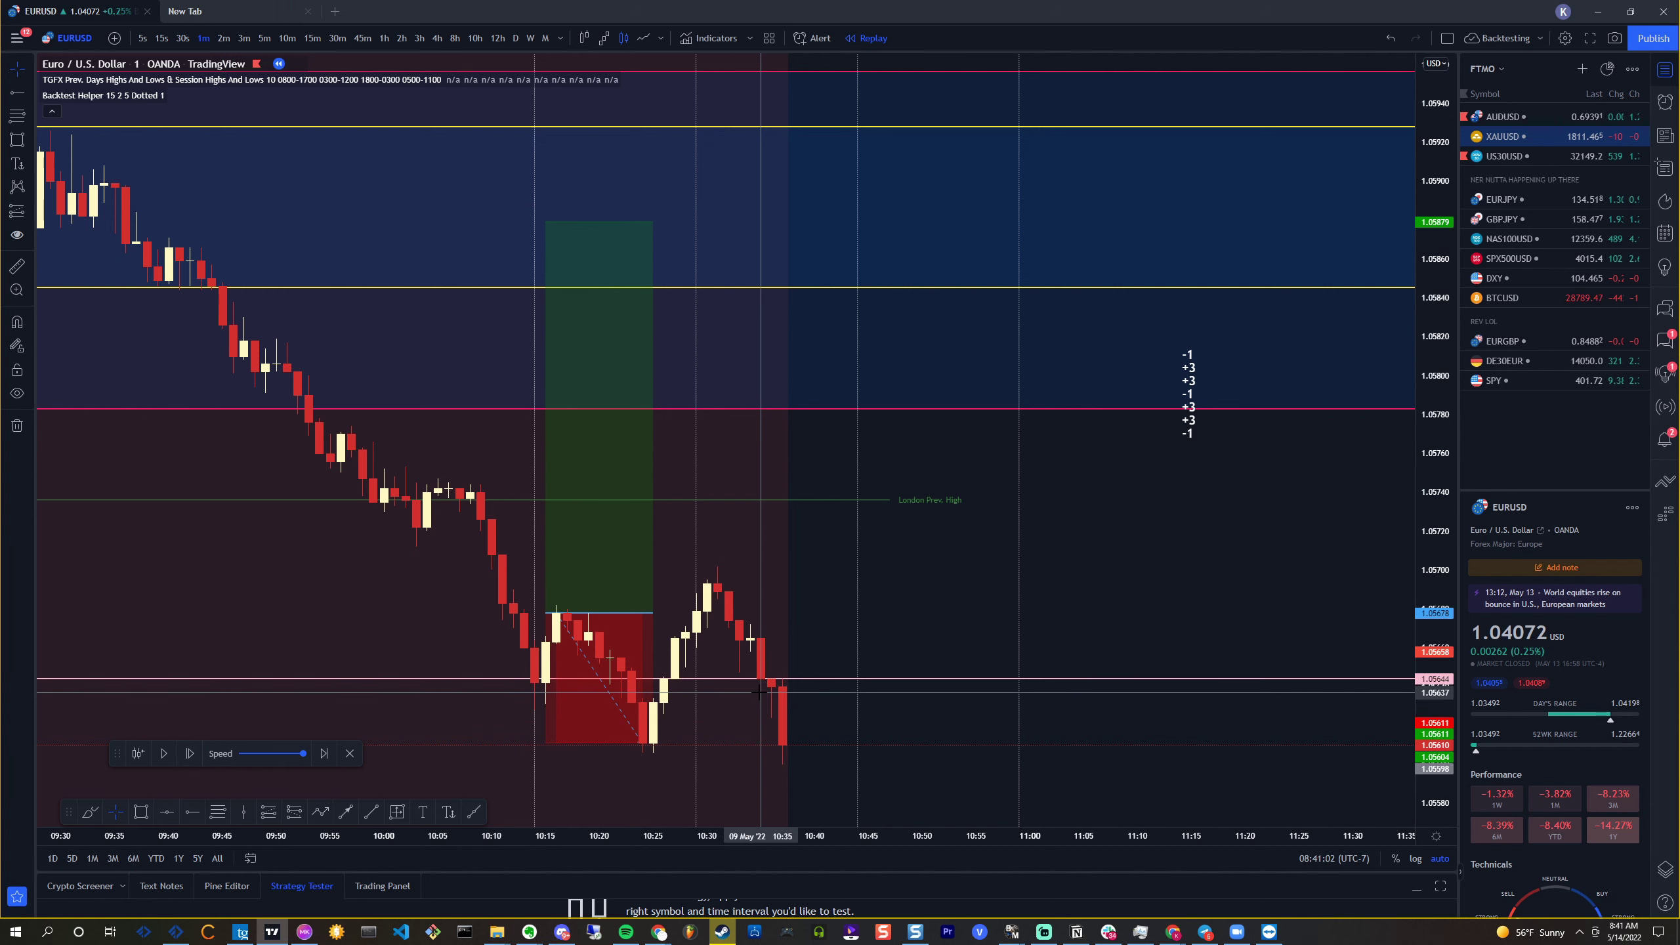
left_click(195, 749)
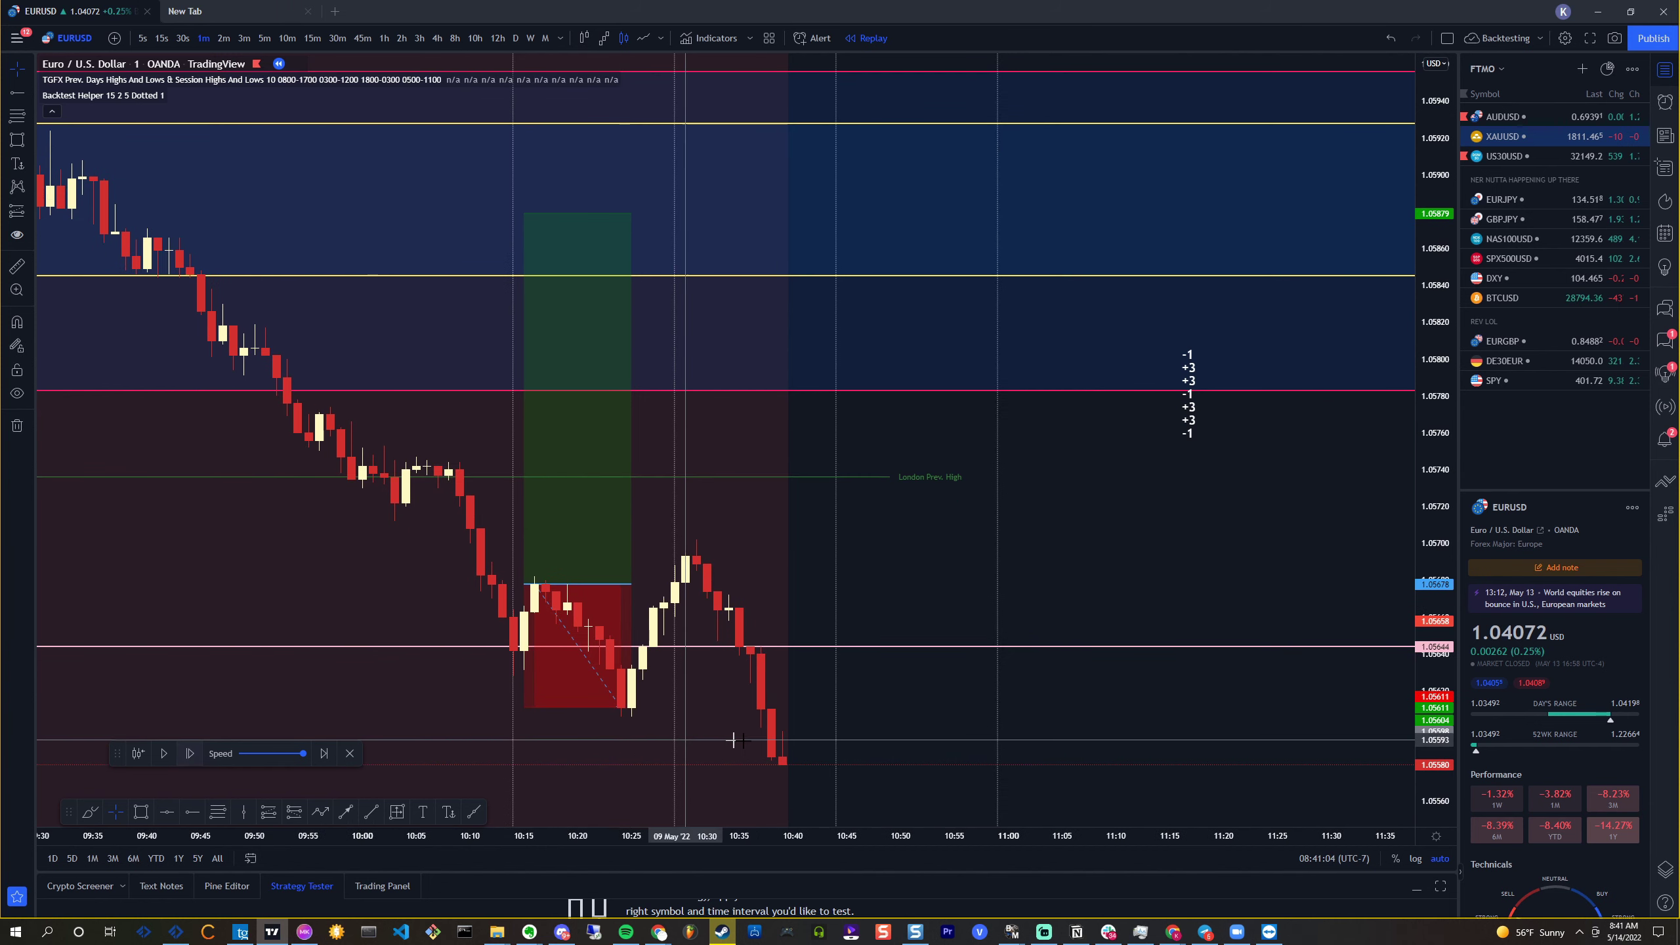
On the 5-minute chart, draw a rectangle zone from about 1.05606 to 1.05700, spanning 10:10 to 12:15, and delete the 1.05644 ray
left_click(262, 38)
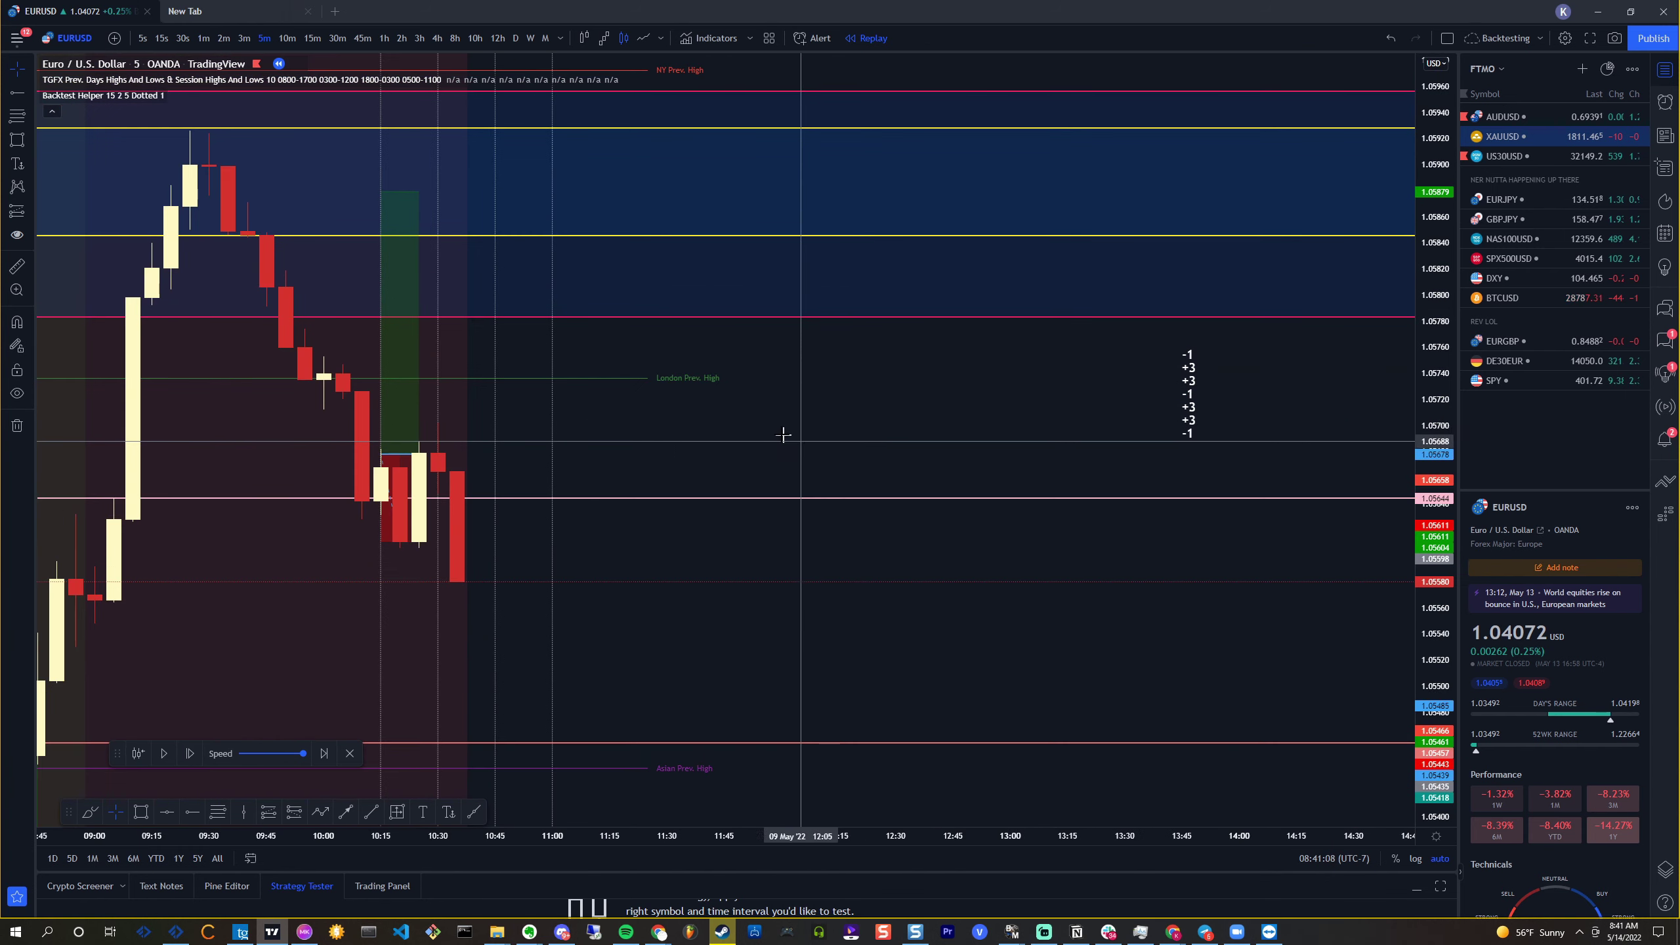
scroll(680, 490, "down", 2)
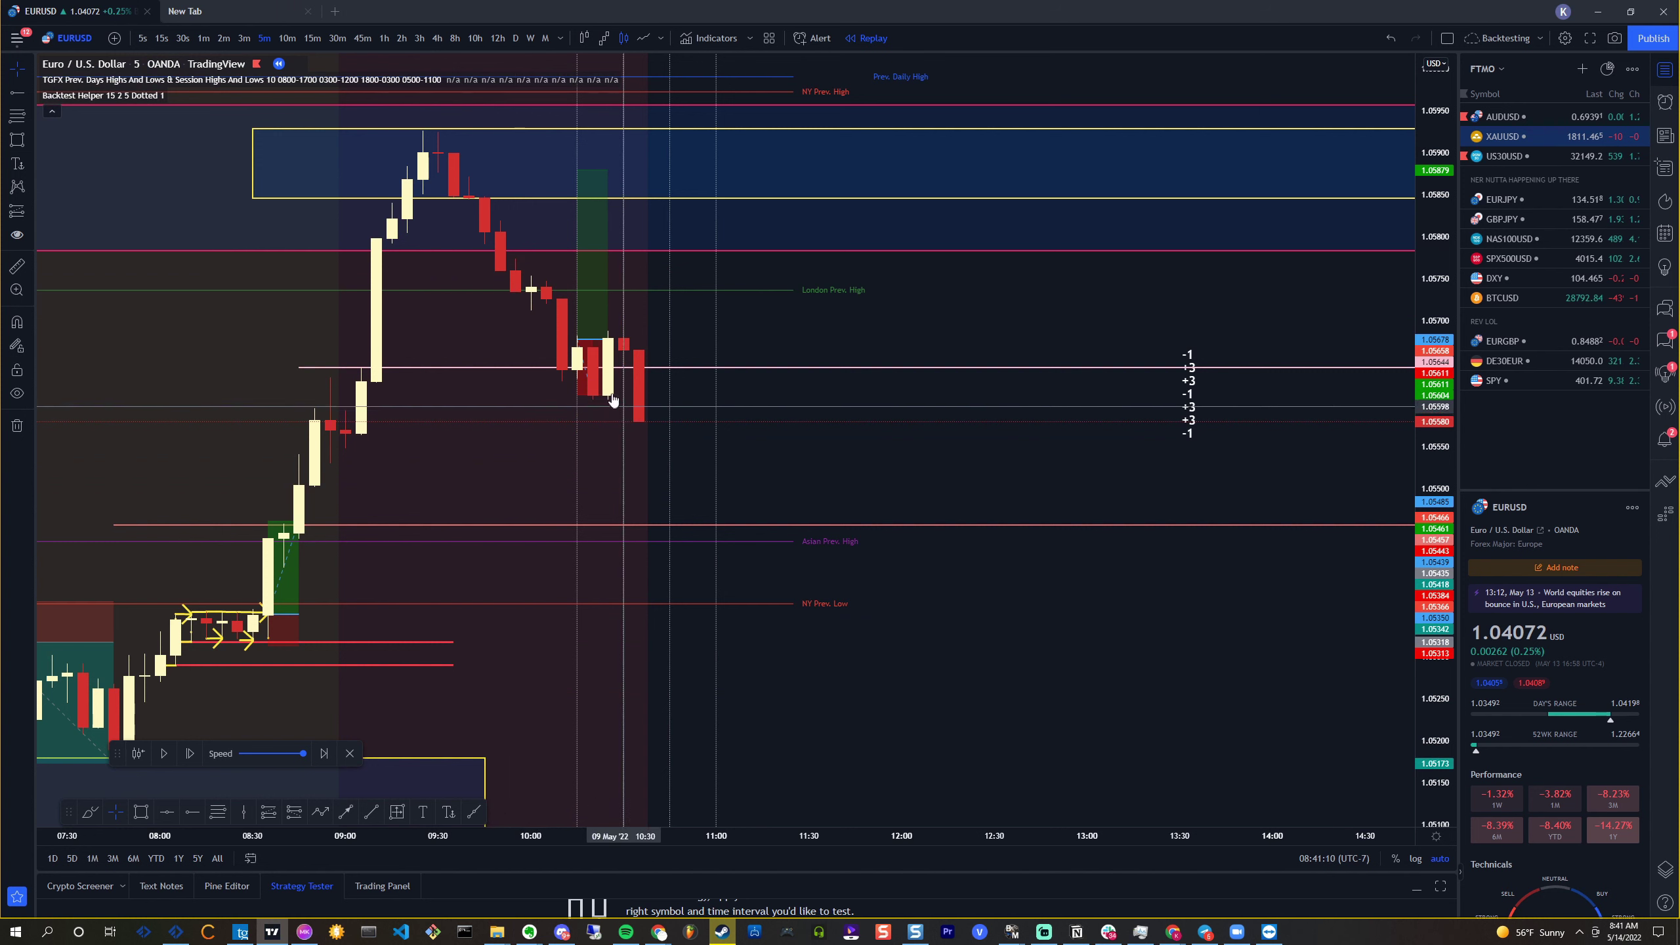
left_click(17, 139)
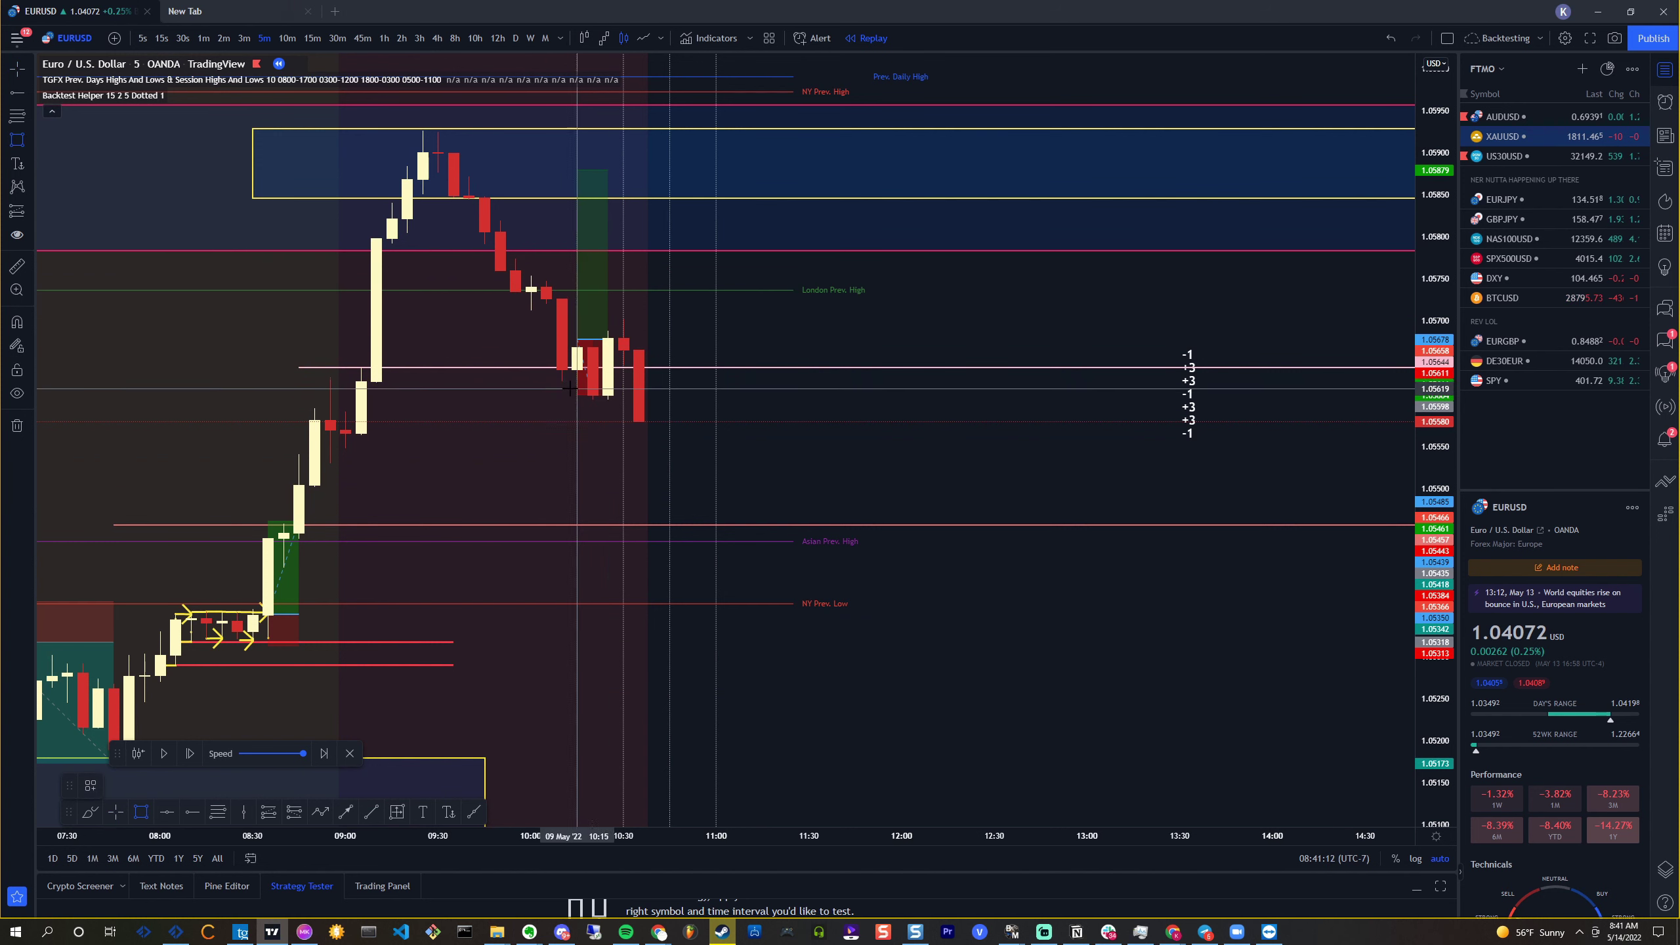
left_click_drag(574, 379, 948, 322)
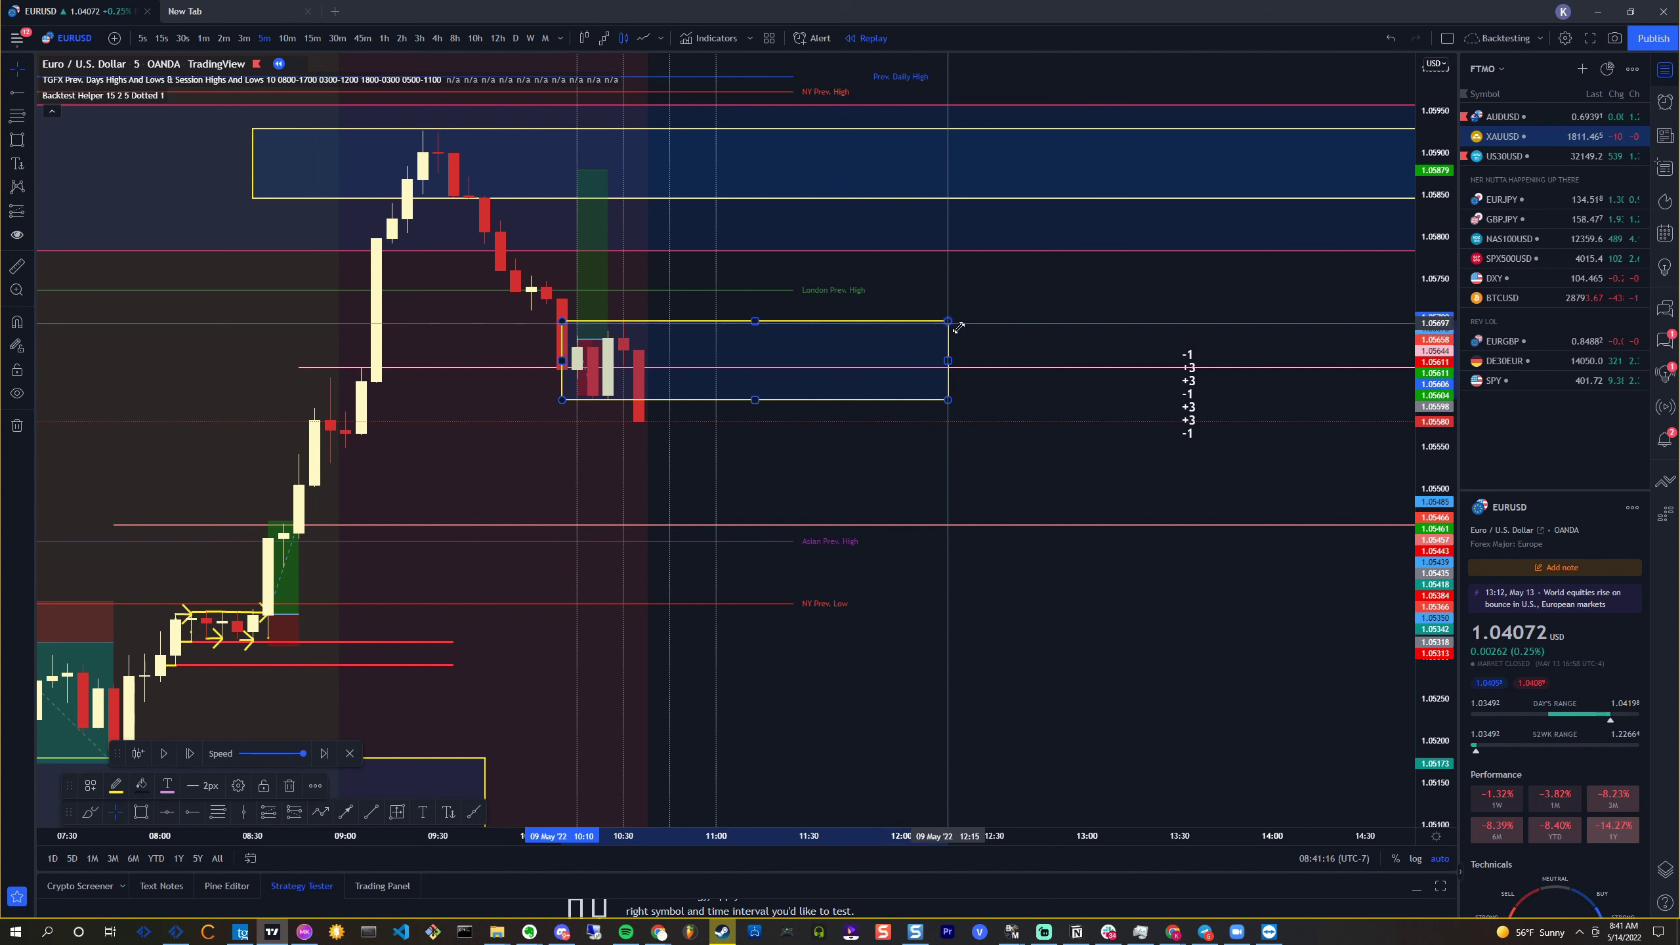
left_click(1014, 373)
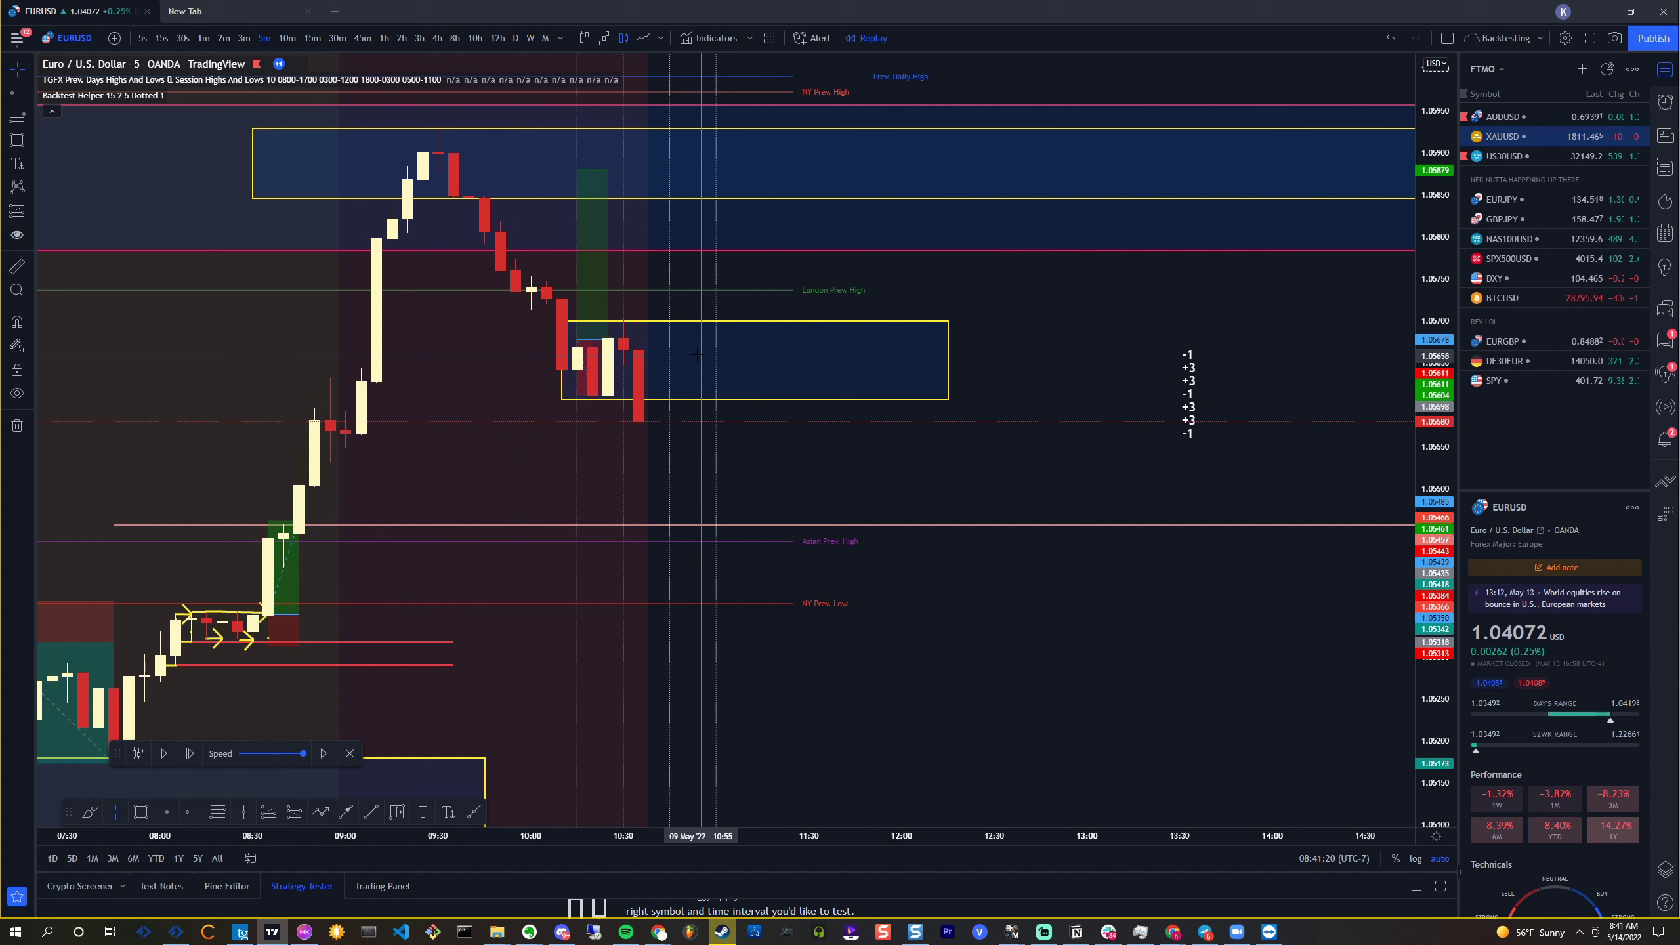
Change the border color of the new 10:10 rectangle zone to pink
double_click(661, 327)
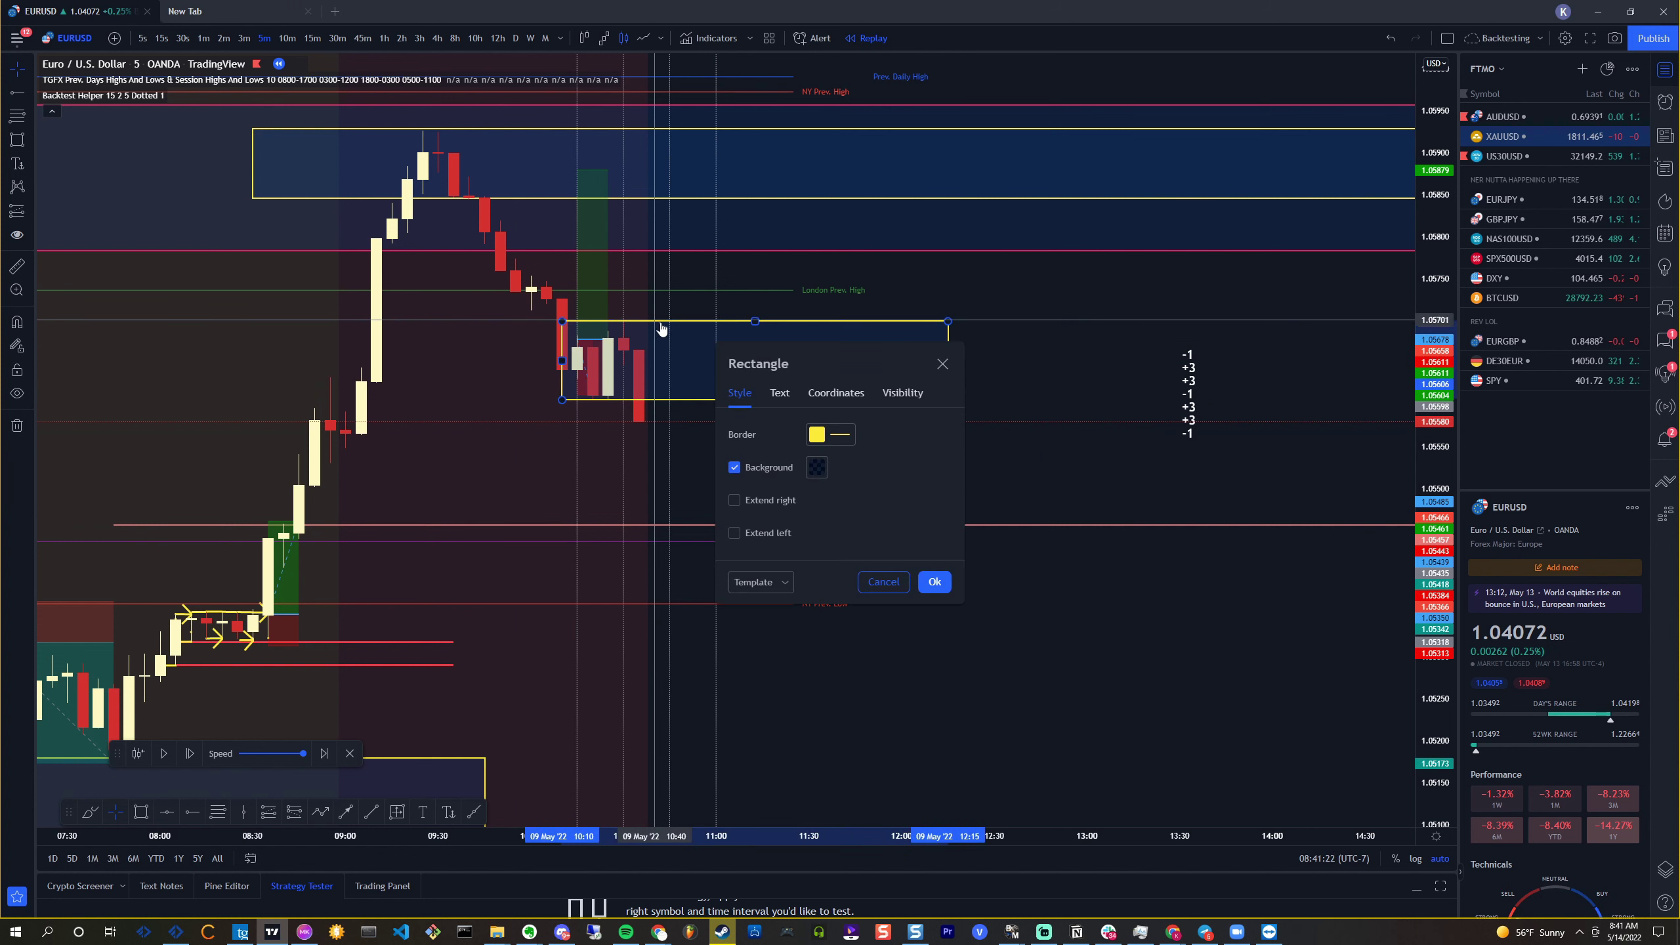
left_click(851, 438)
left_click(1012, 464)
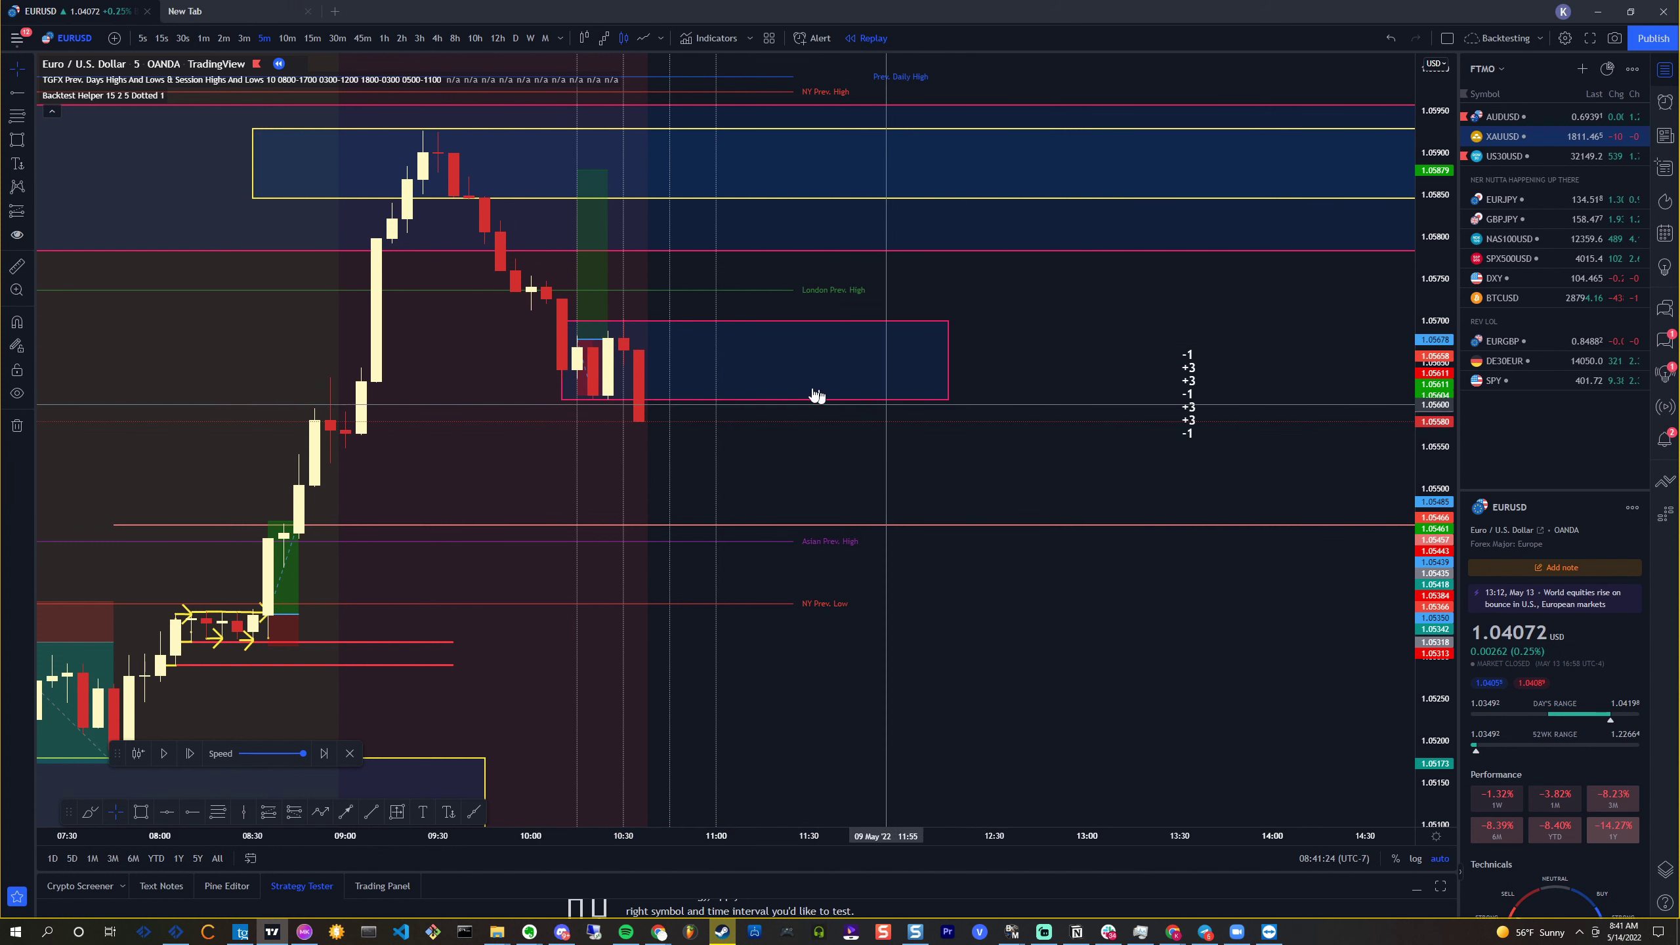
Advance the 1-minute replay to about 10:59, until price retests the small pink zone and drops back out, and return to the 5-minute chart
left_click(206, 38)
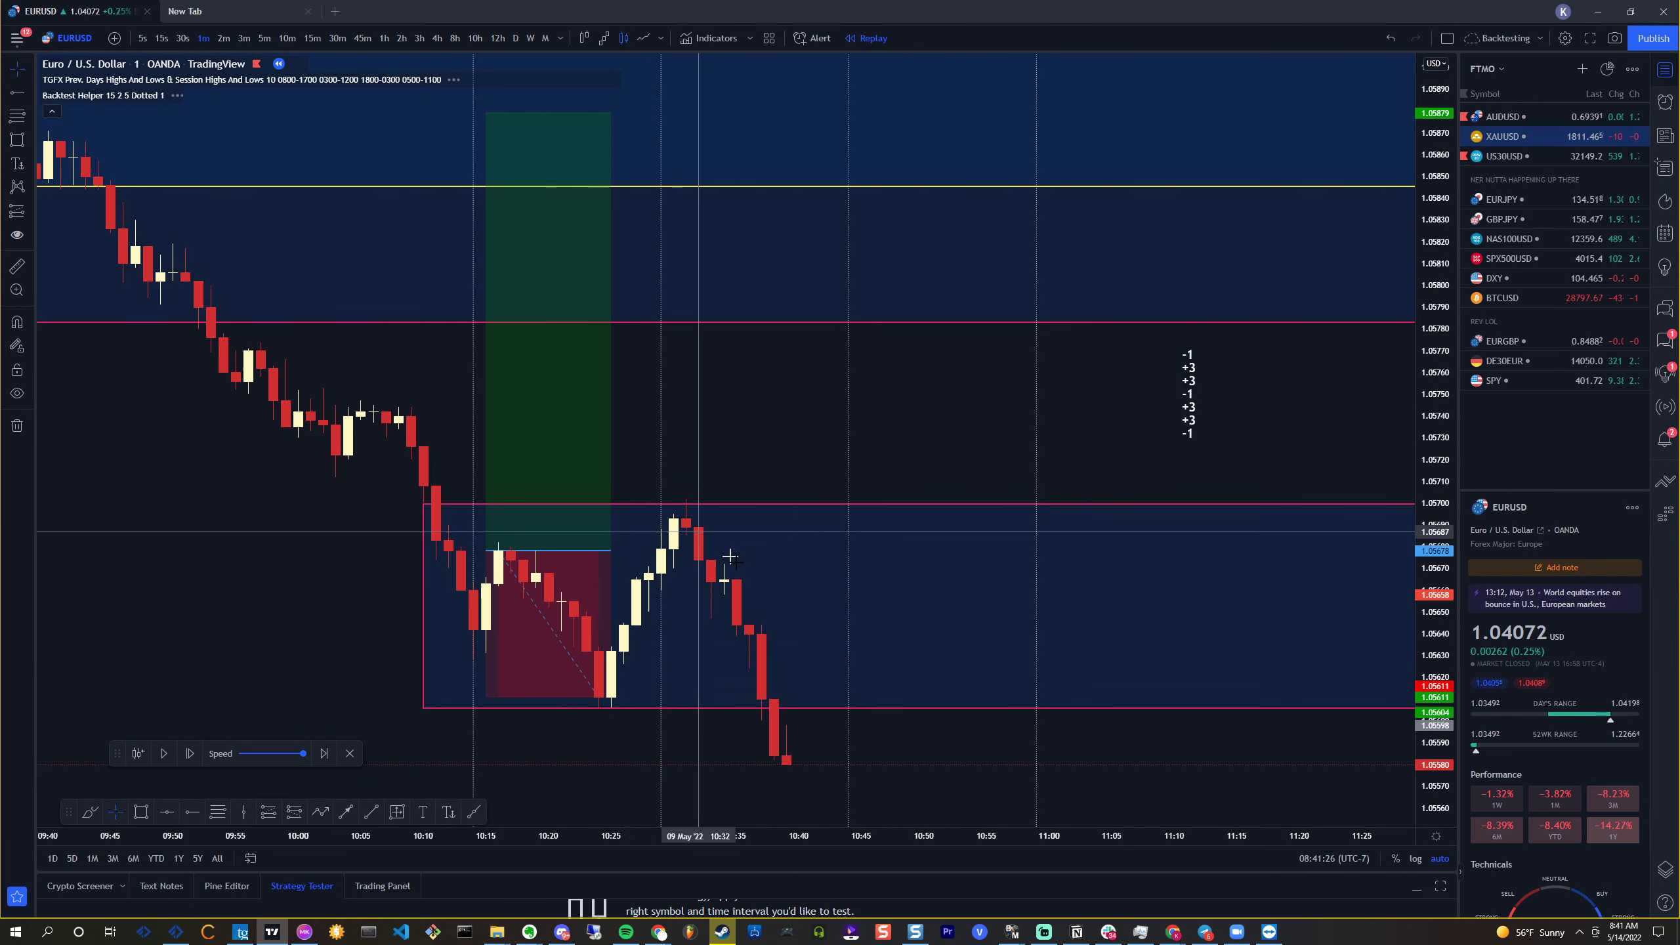
left_click(191, 753)
left_click(191, 753)
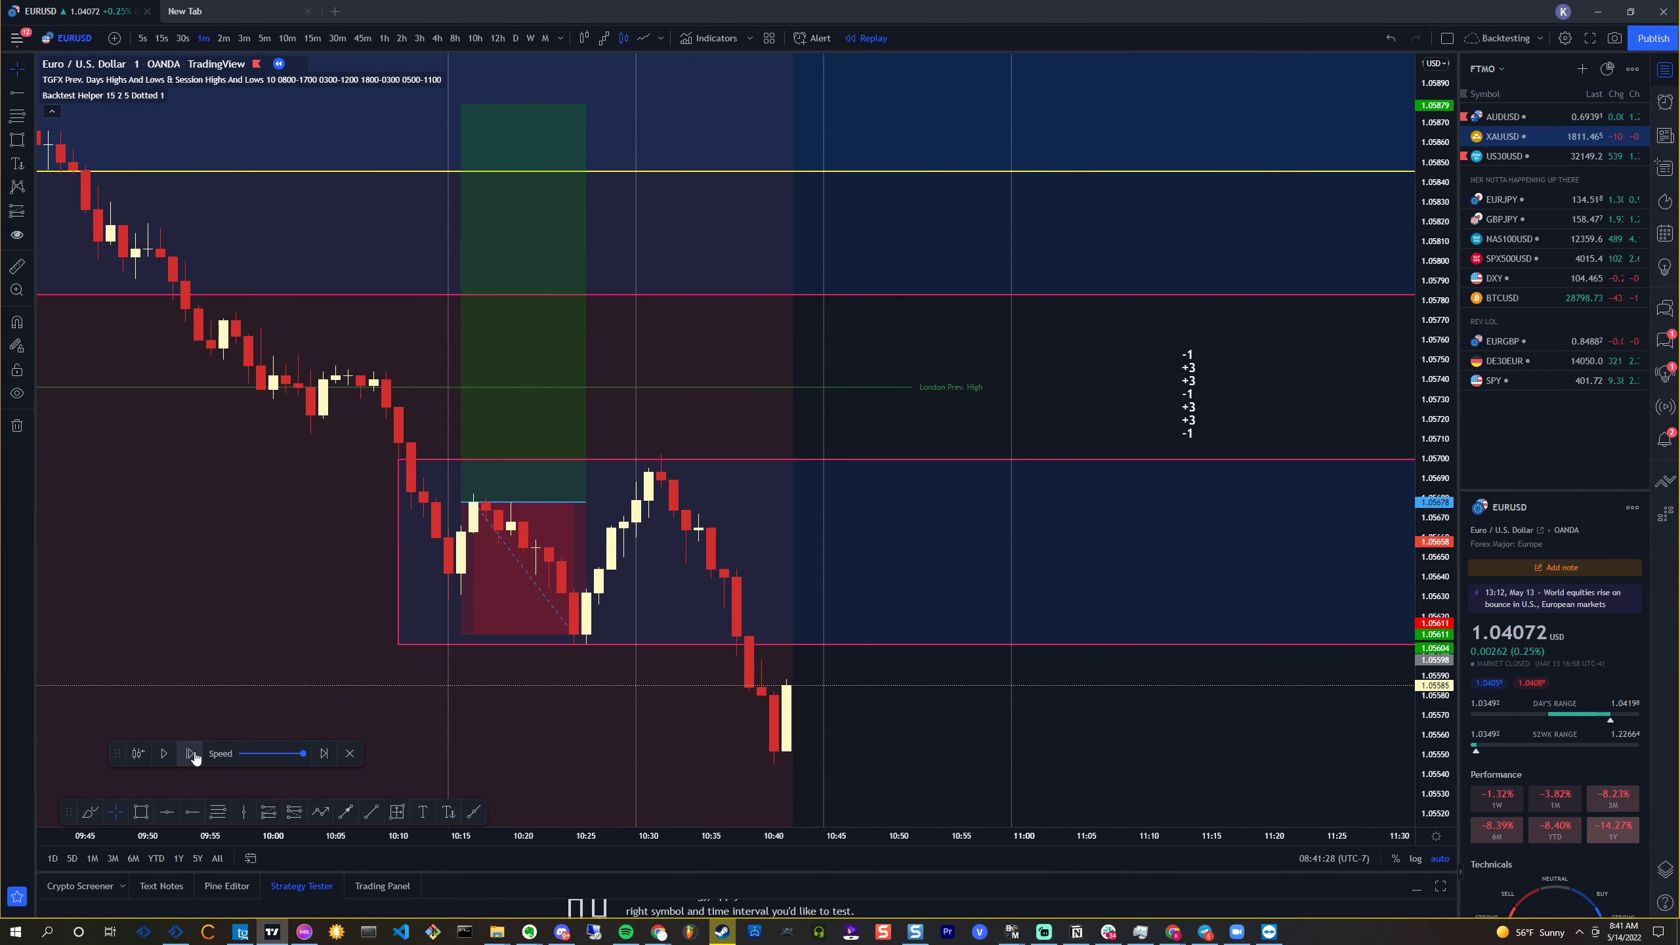
left_click(191, 754)
left_click(191, 754)
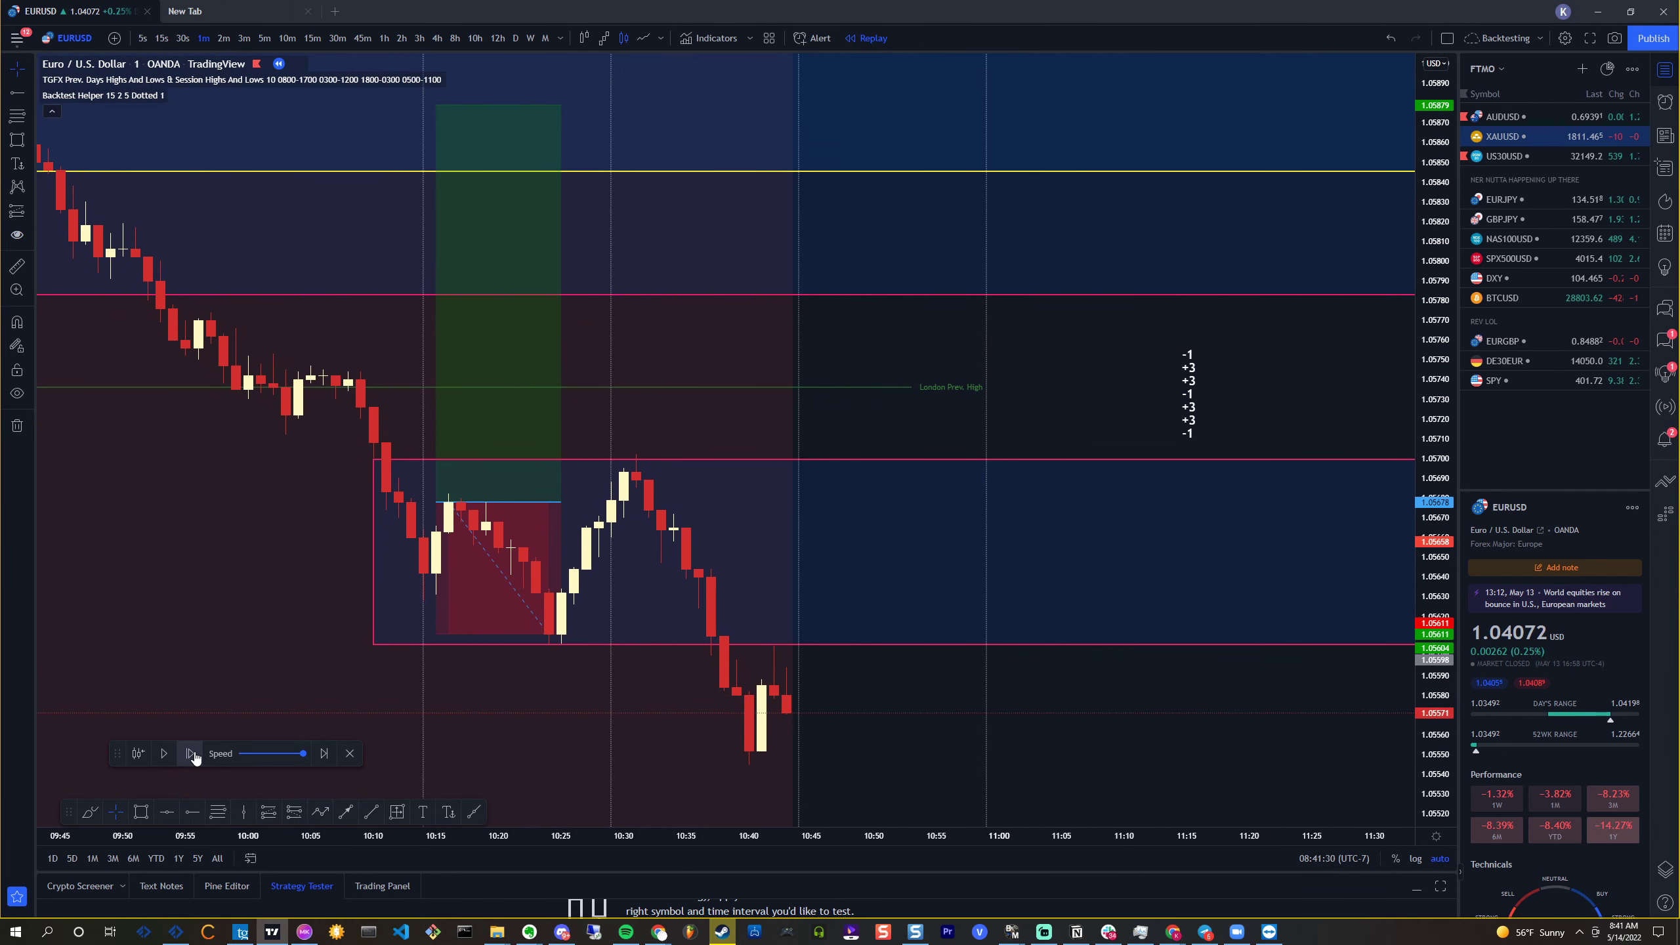
left_click(191, 754)
left_click(191, 754)
left_click(191, 753)
left_click(191, 754)
left_click(191, 754)
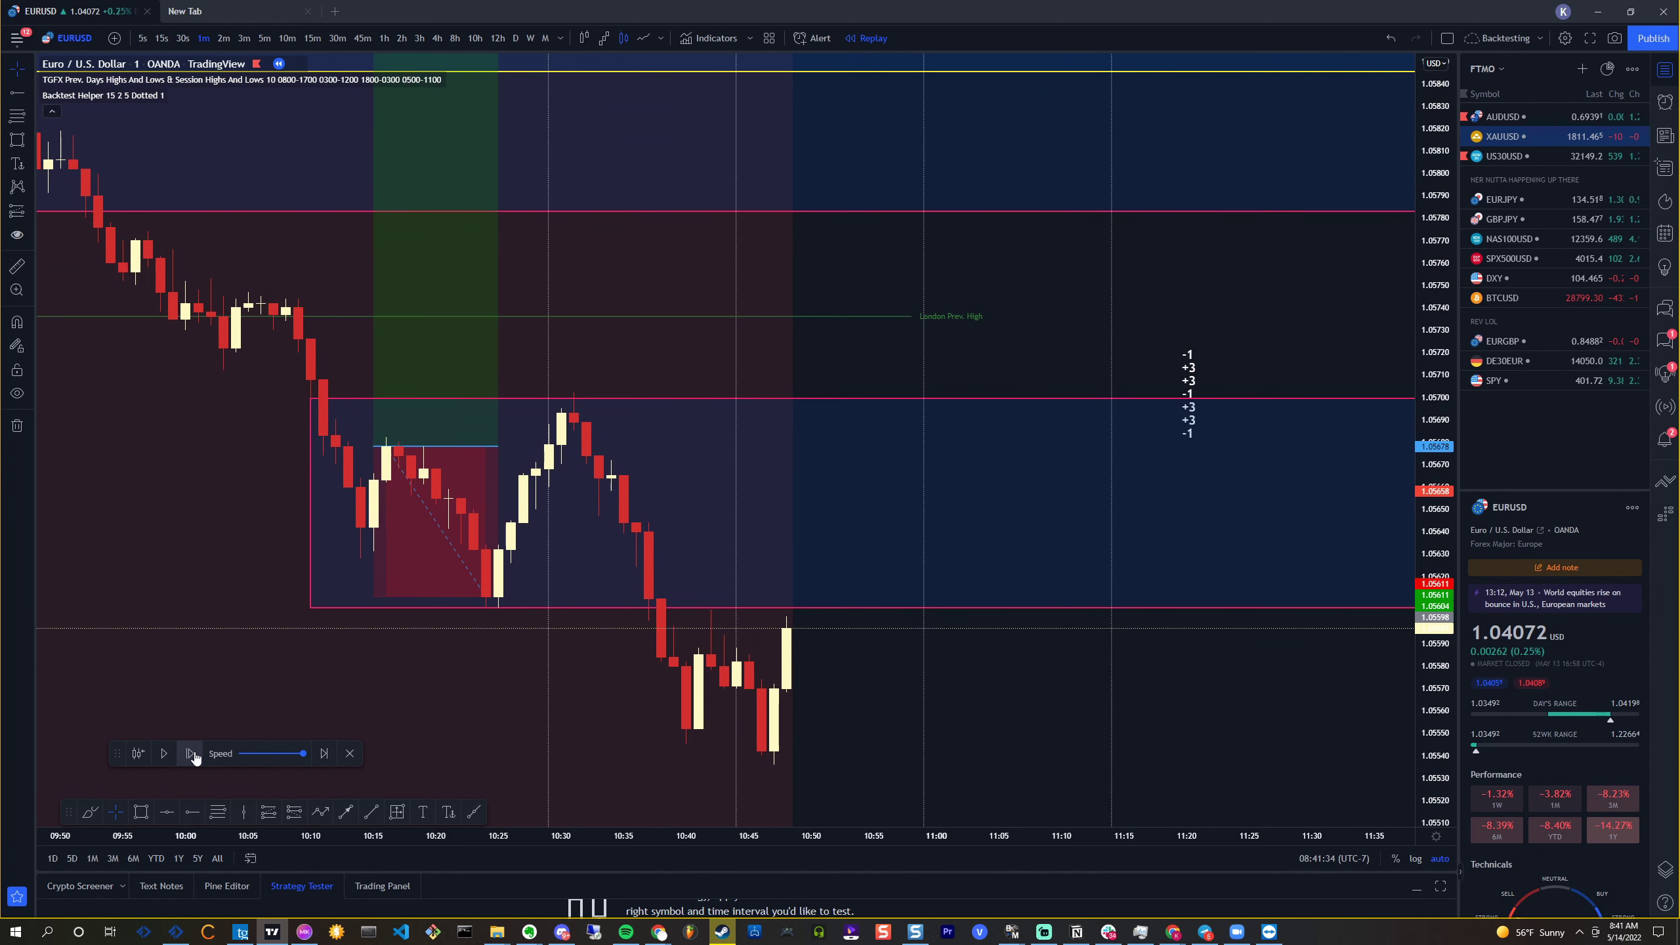
left_click(191, 754)
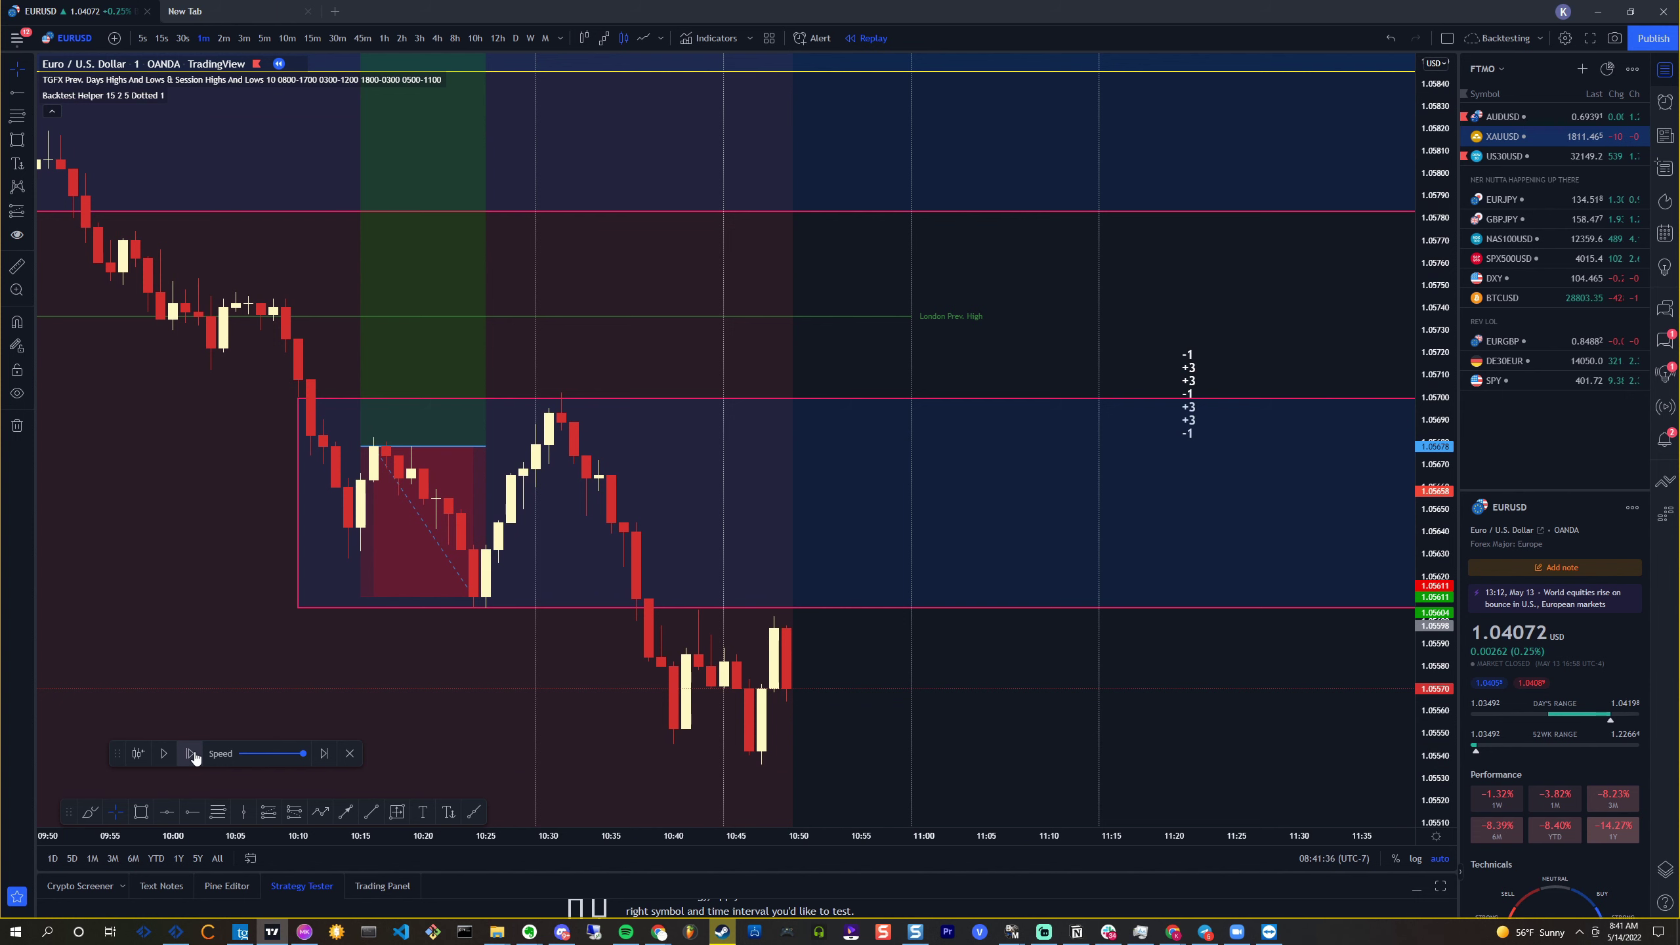
left_click(191, 753)
left_click(191, 754)
left_click(191, 754)
left_click(191, 754)
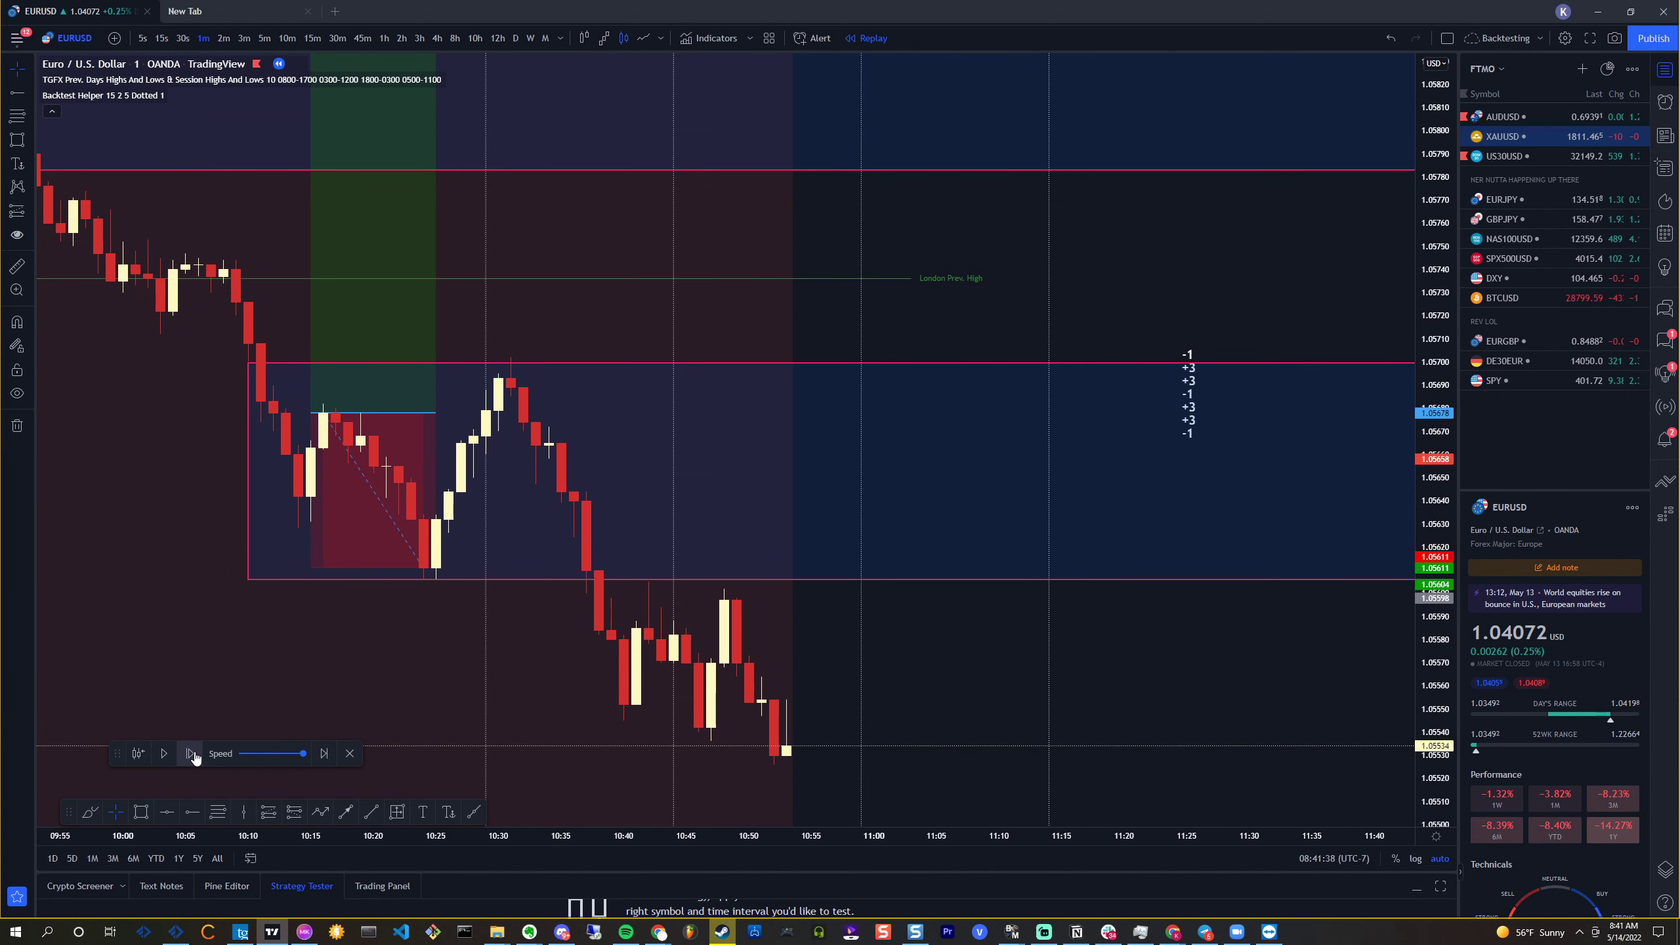
left_click(191, 753)
left_click(191, 754)
left_click(191, 753)
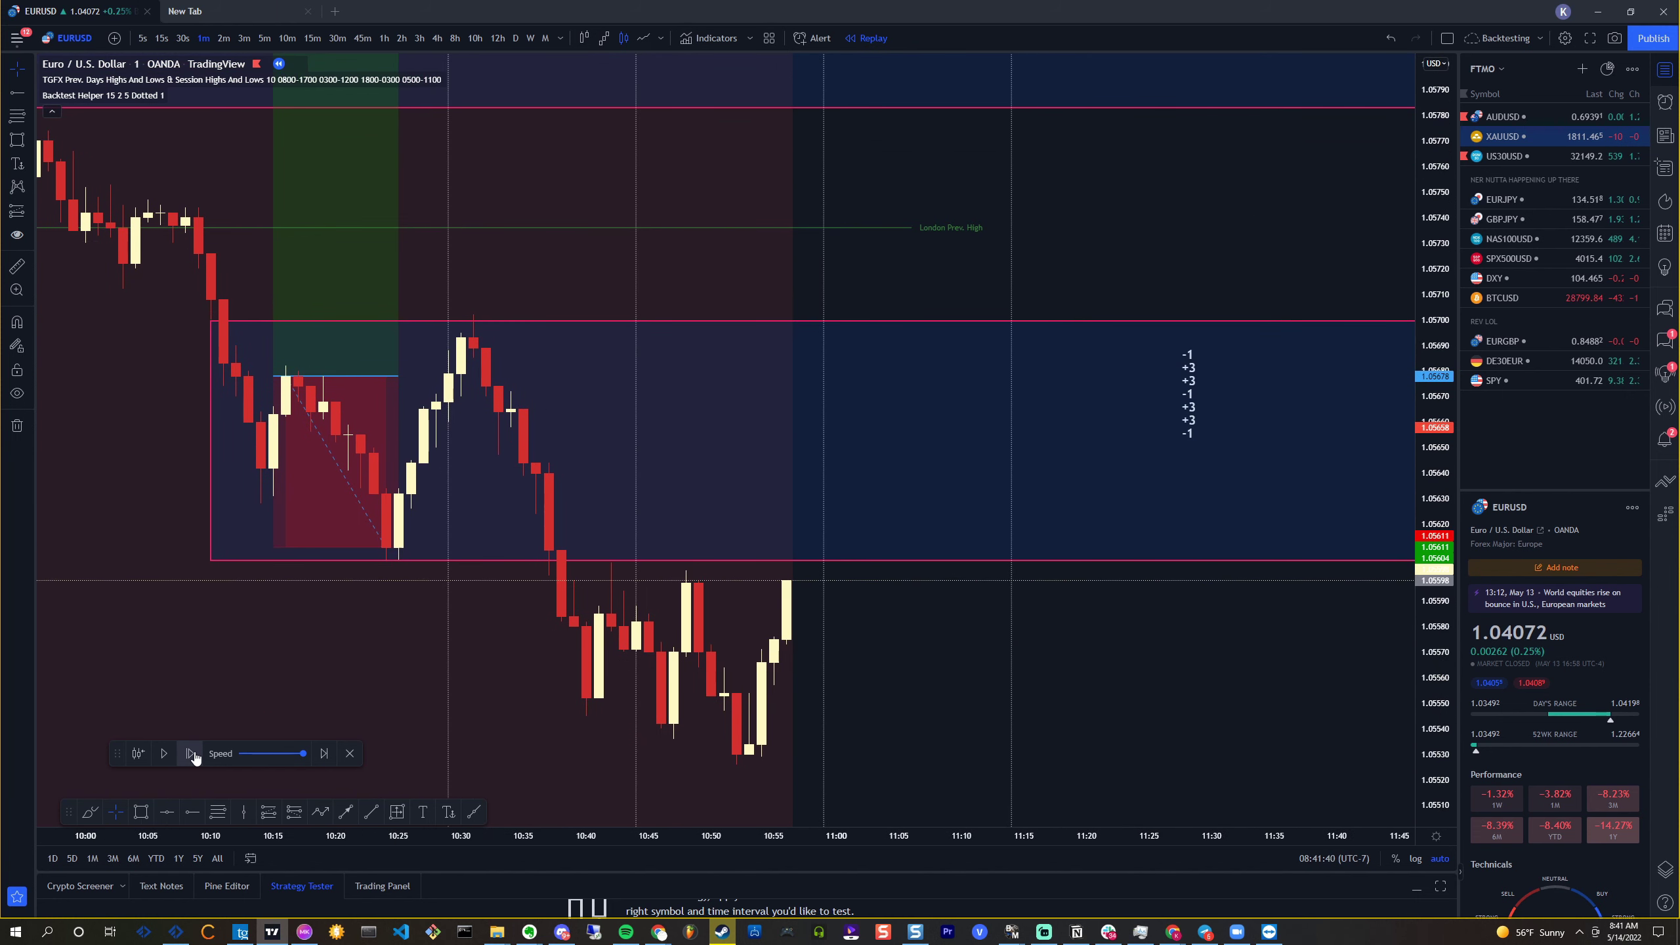
left_click(191, 754)
left_click(191, 754)
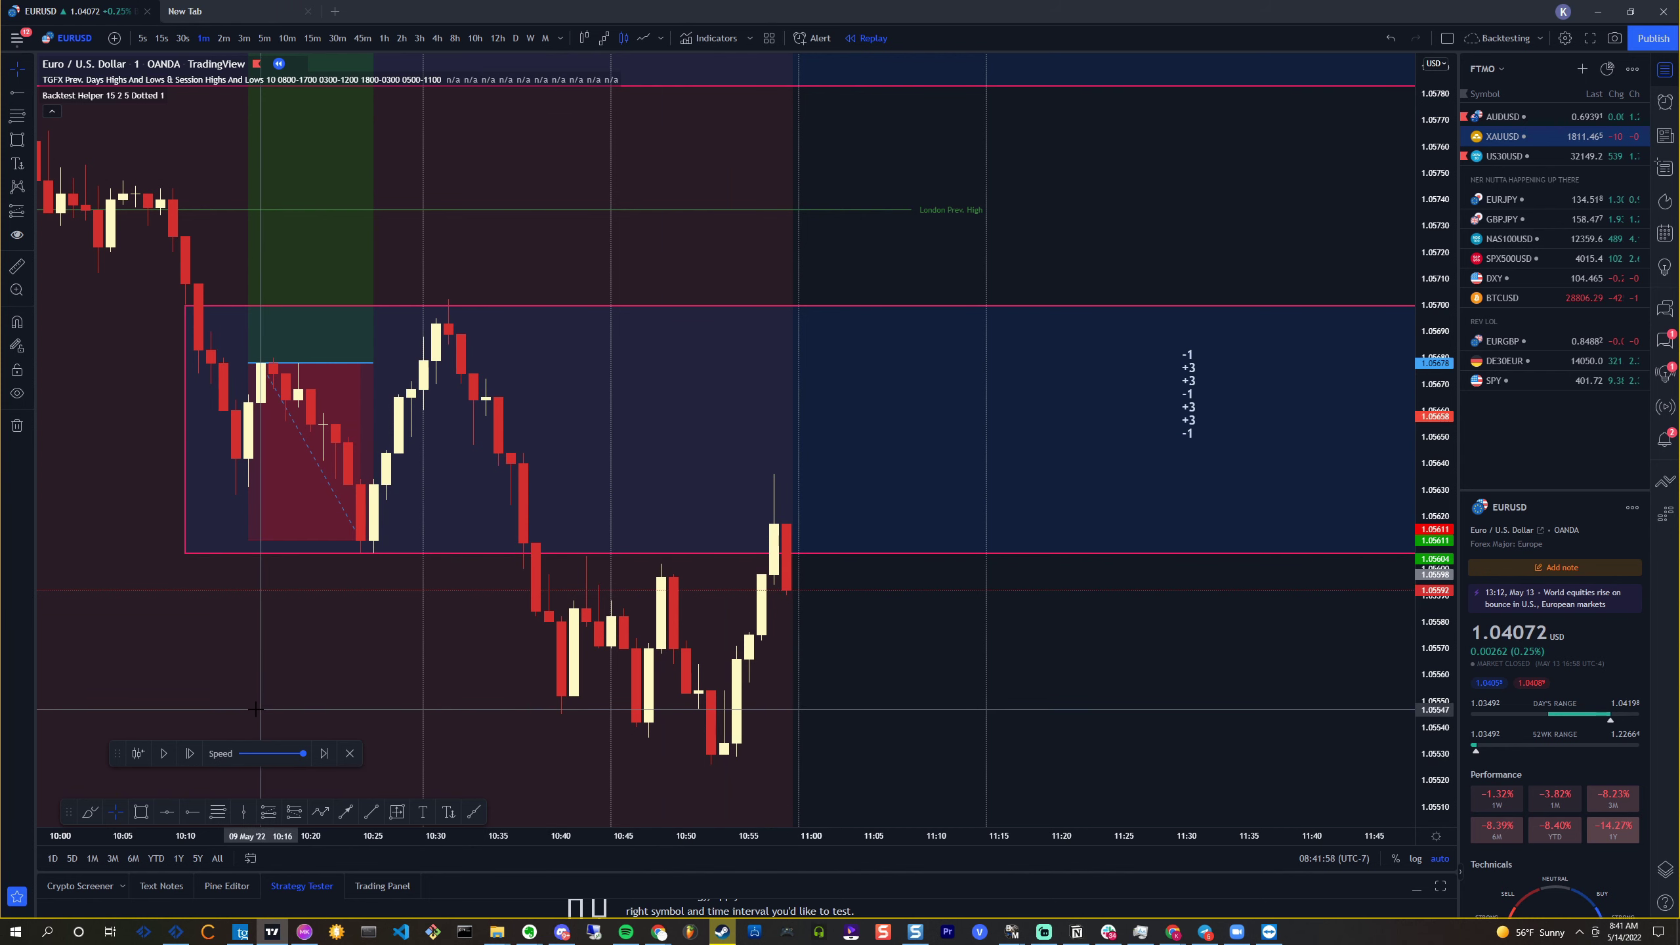
left_click(201, 755)
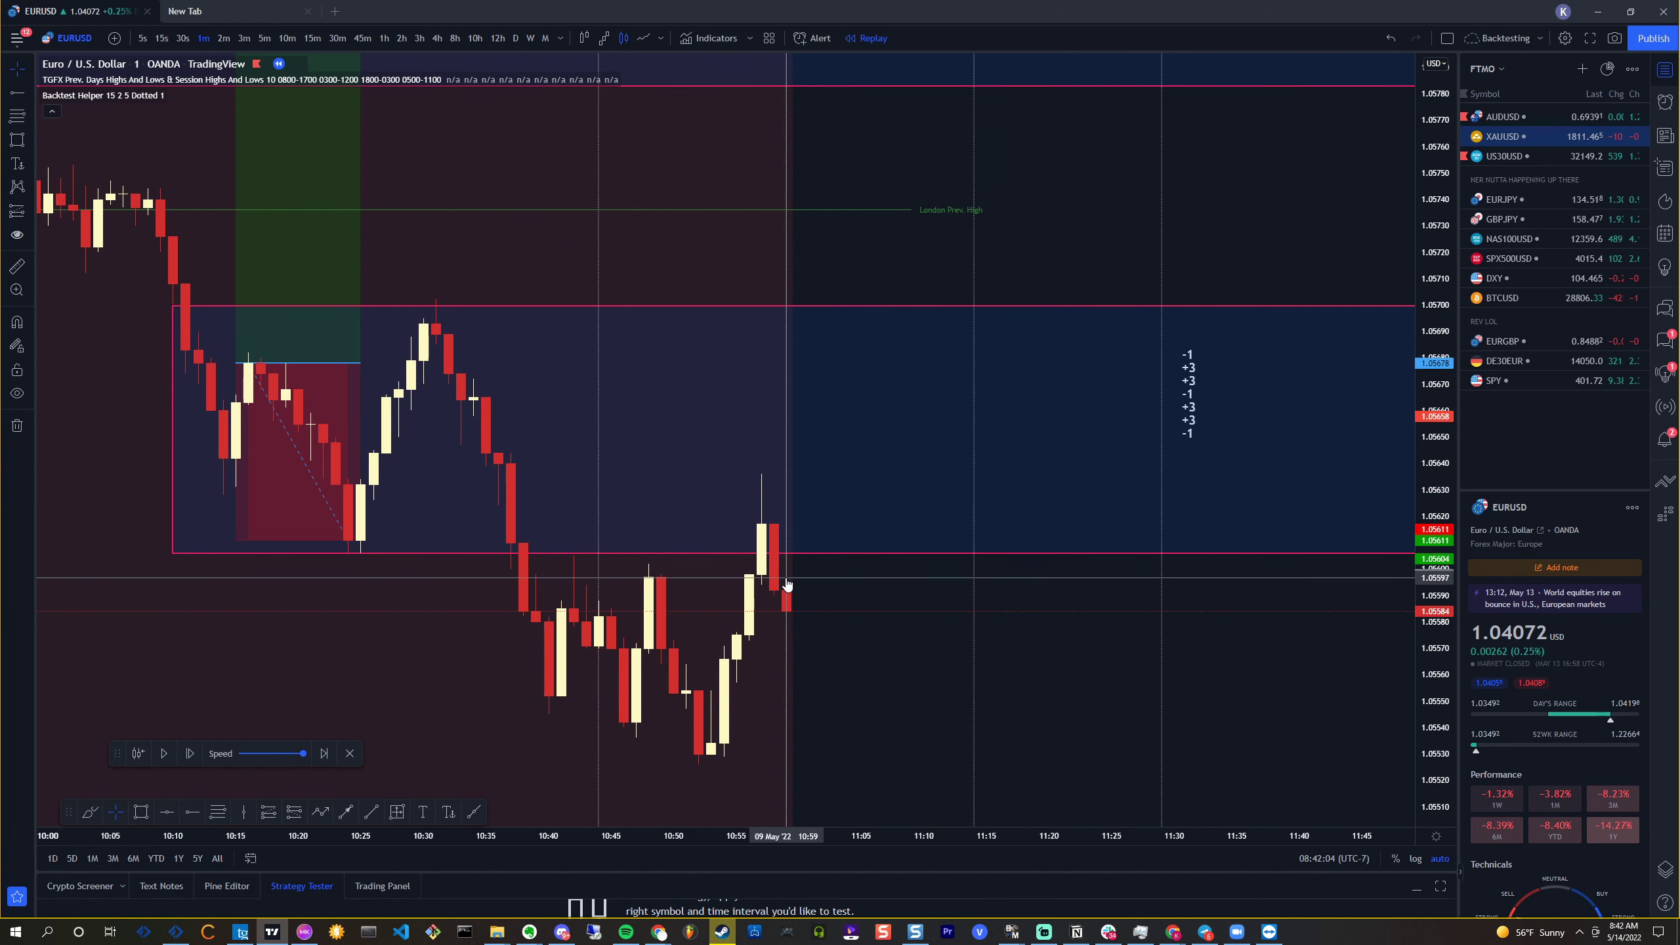
left_click(264, 37)
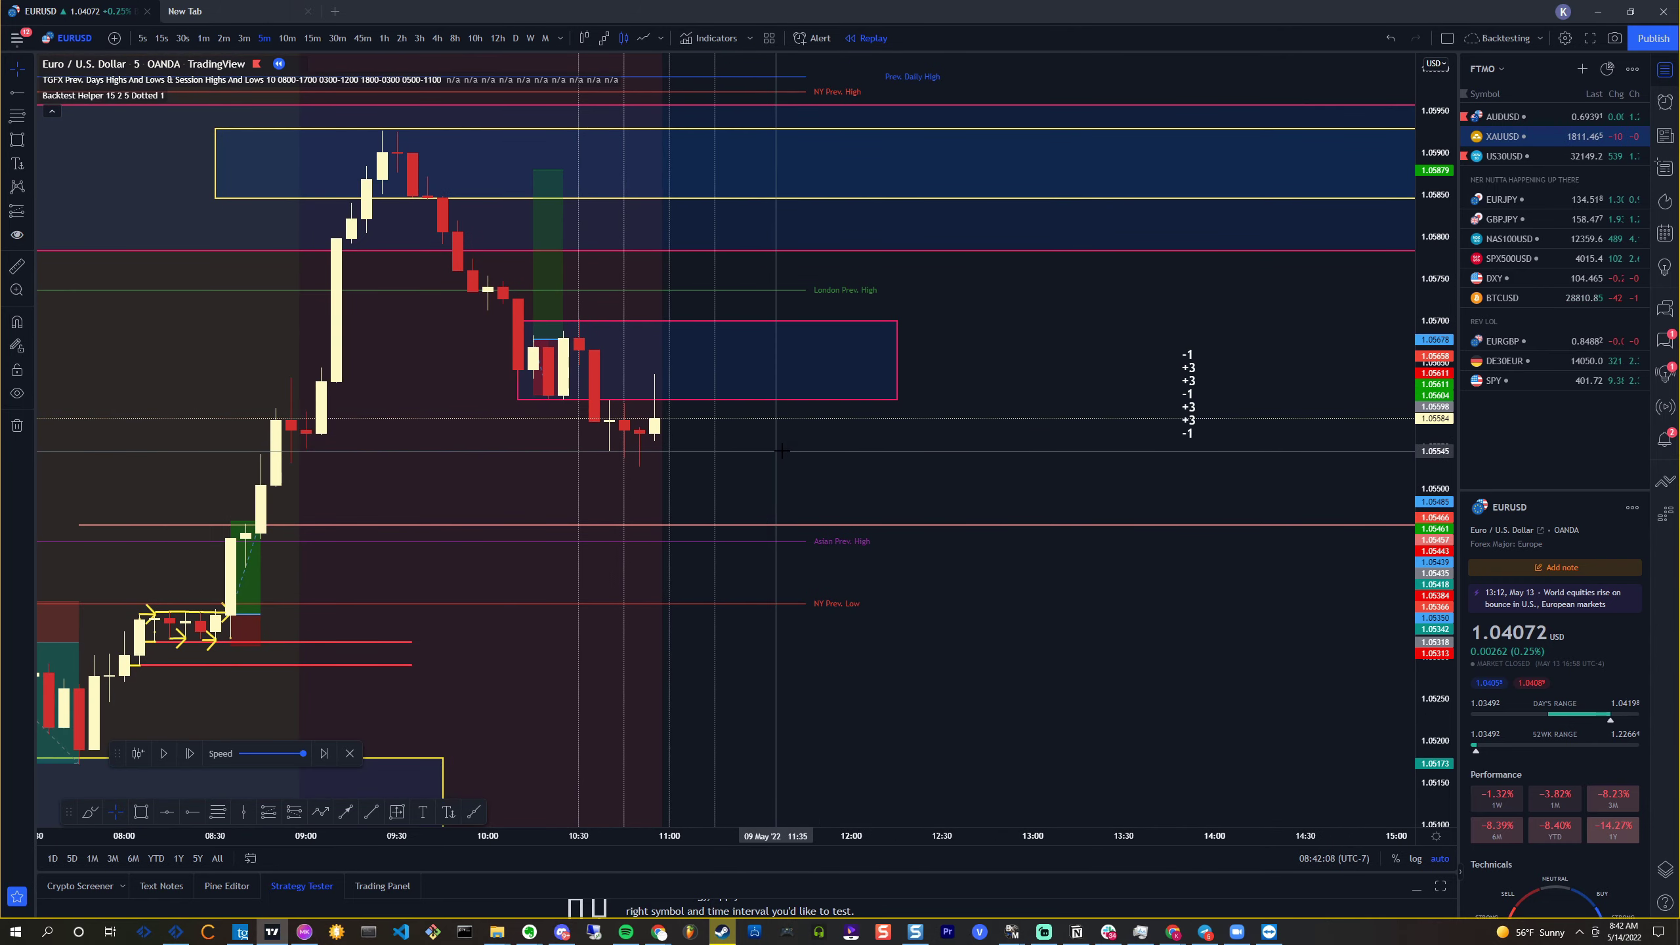
Check the 15-minute chart, return to the 1-minute chart, and place a short position at 1.05584 with its stop at 1.05644
scroll(624, 415, "down", 1)
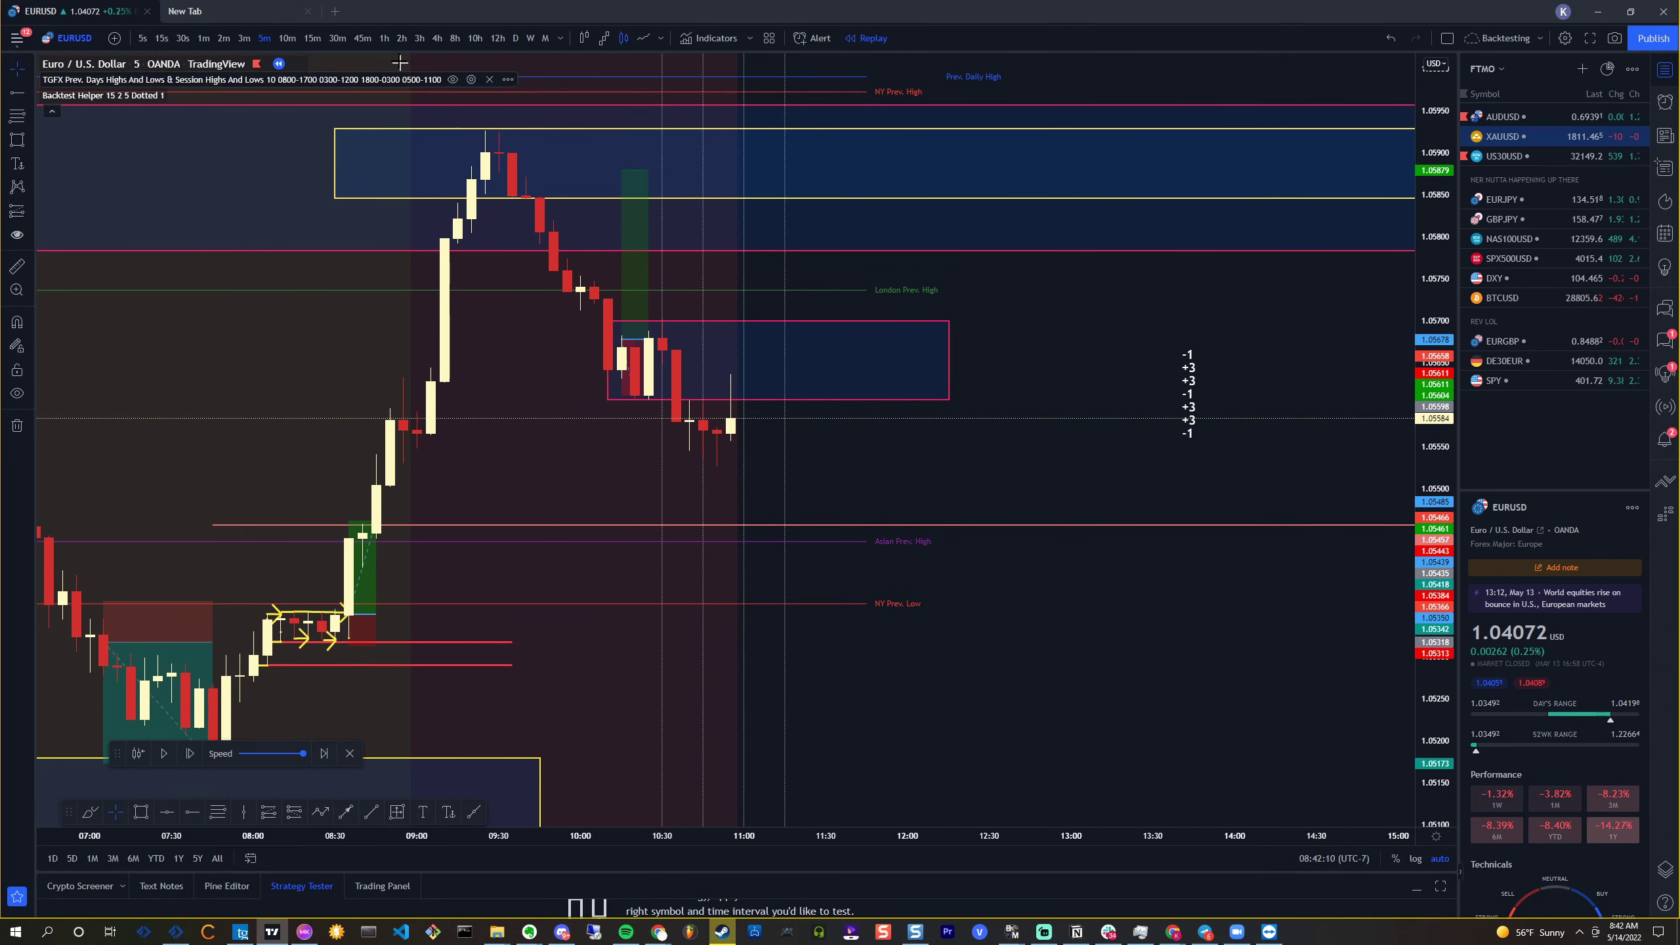
left_click(314, 43)
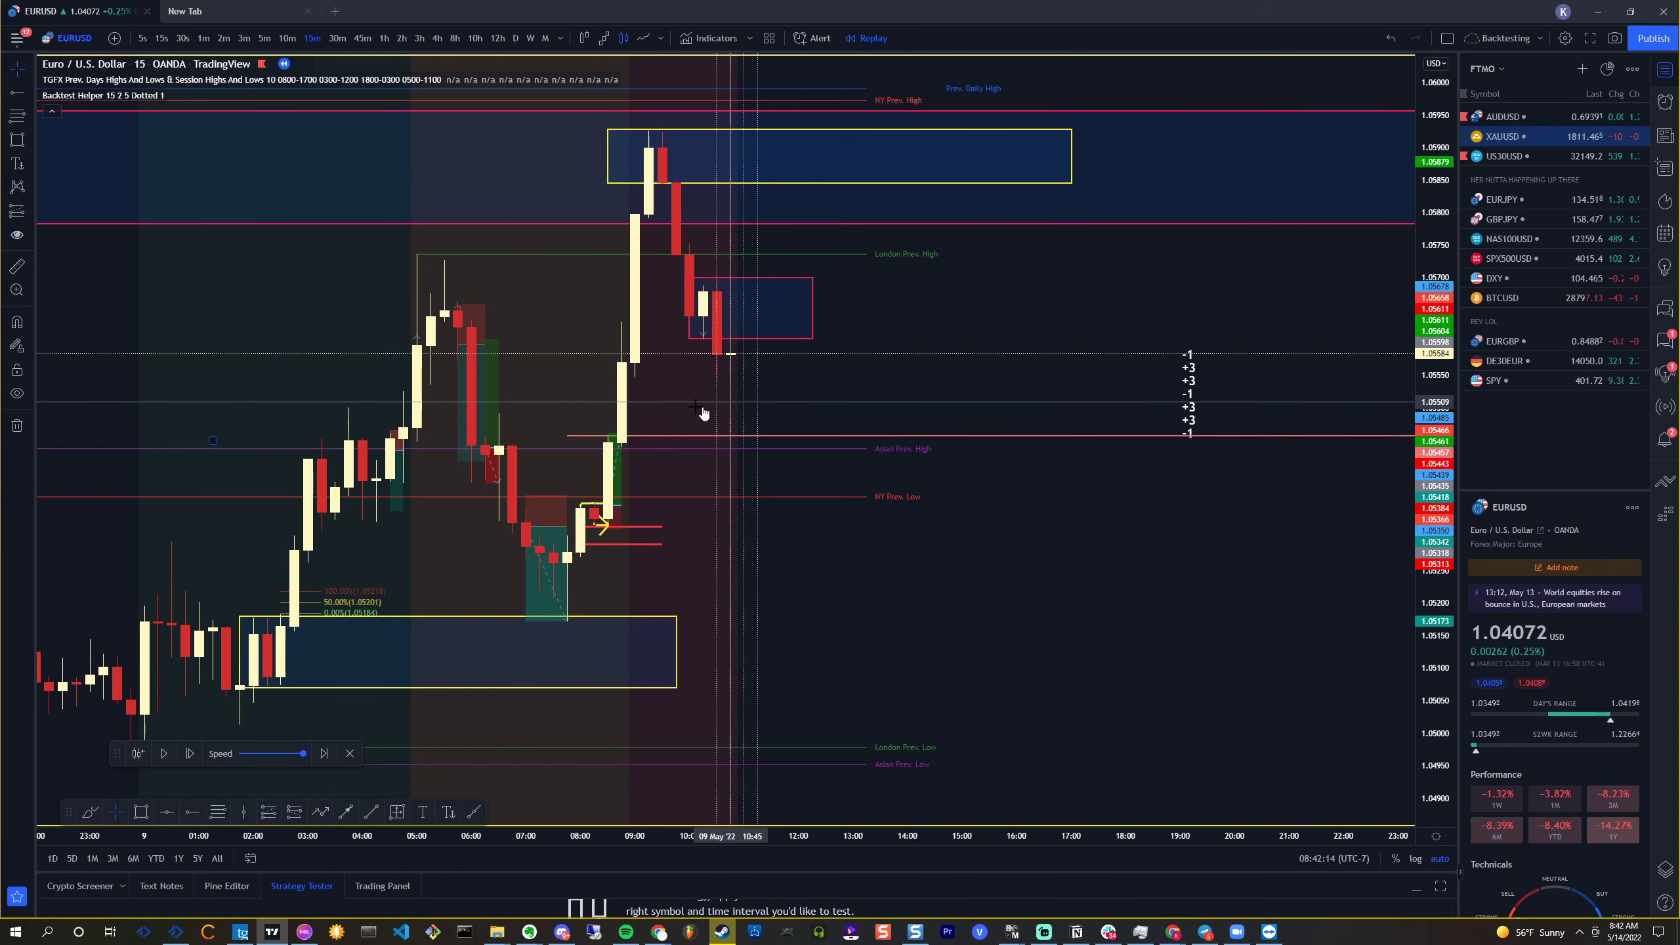
left_click(204, 37)
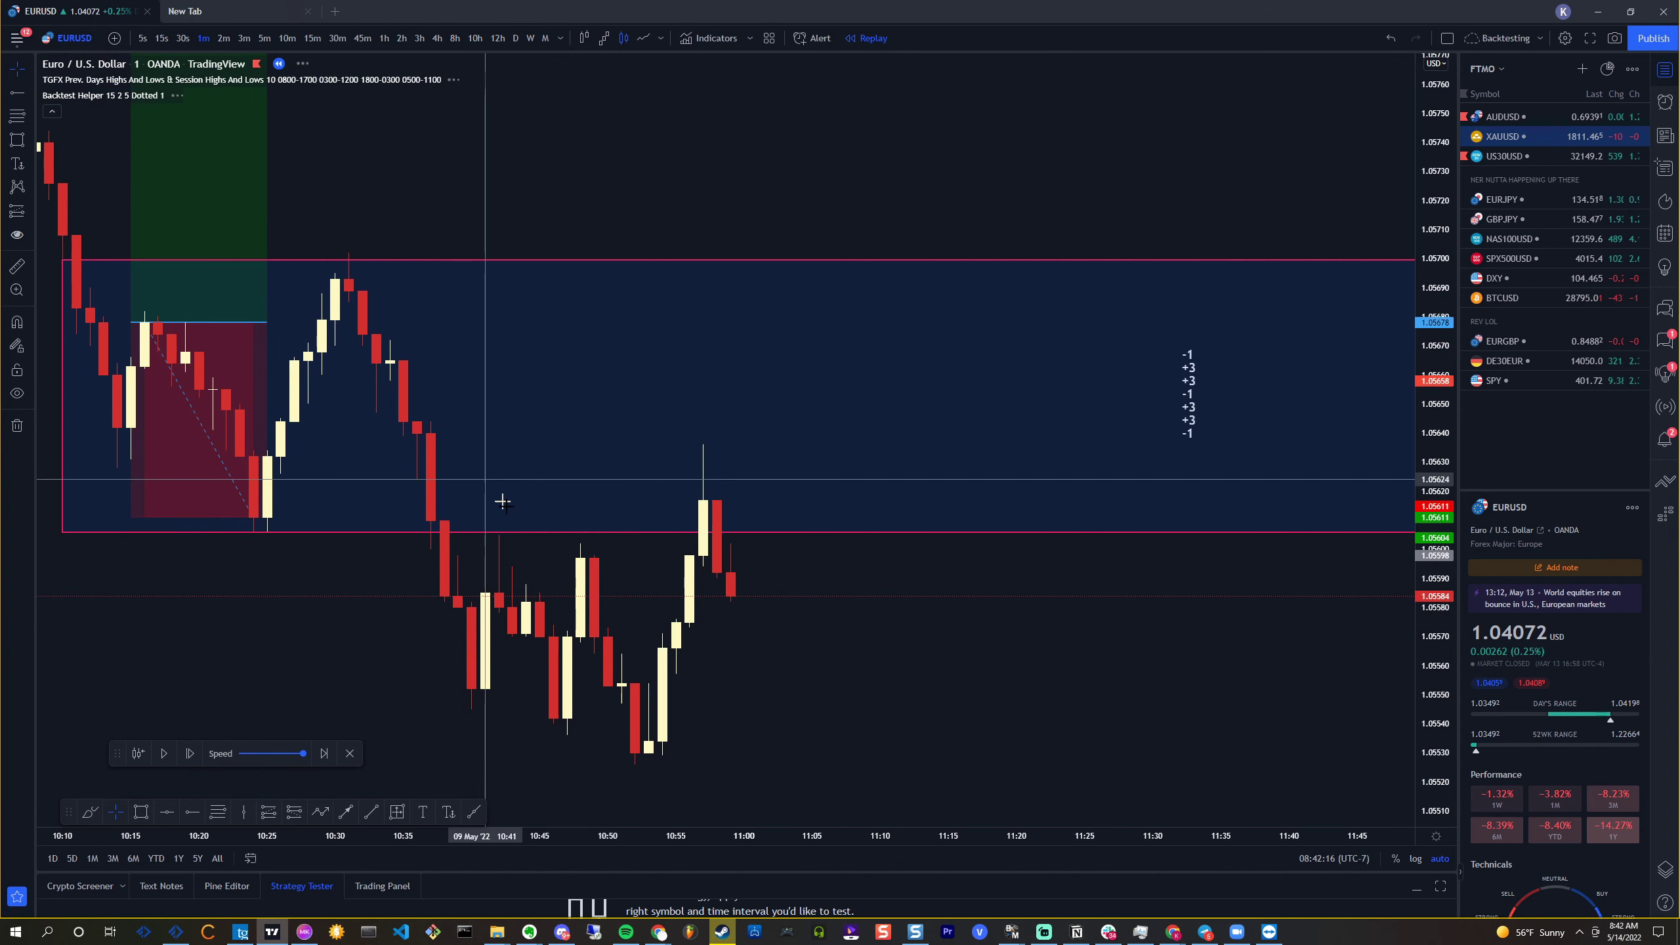
left_click(27, 218)
left_click(78, 246)
left_click(730, 597)
left_click_drag(731, 468, 731, 421)
scroll(879, 596, "down", 6)
left_click(1413, 587)
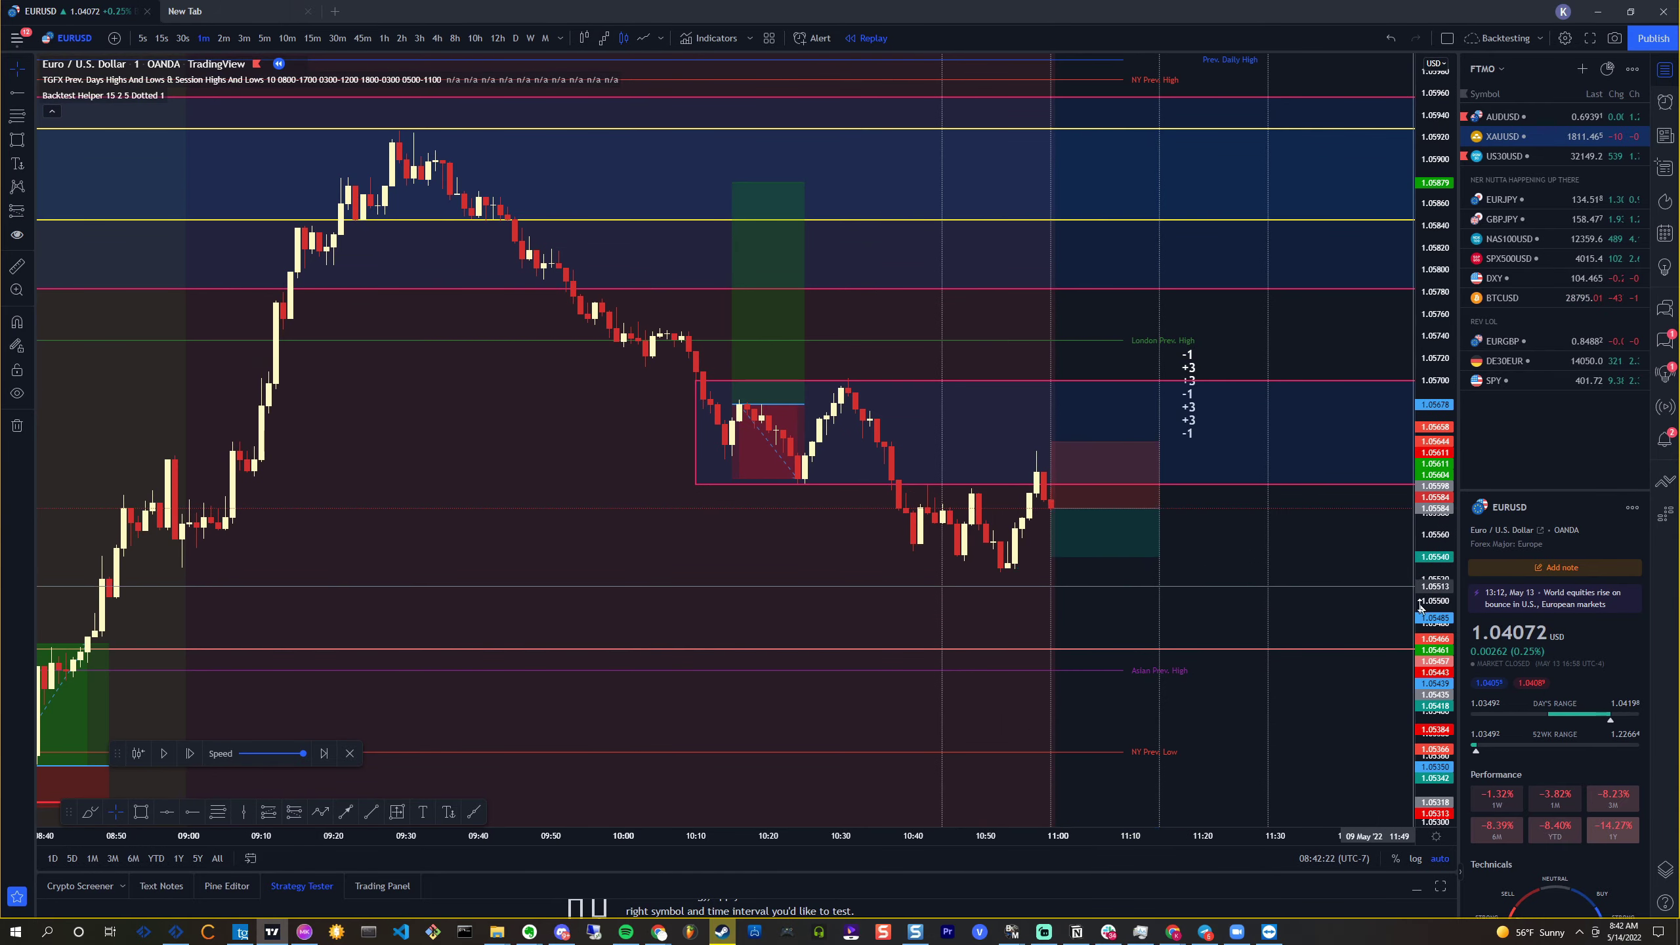
Extend the new short position's target down to about 1.05400 for a risk/reward ratio of 3.07
left_click_drag(1199, 559, 1204, 559)
left_click_drag(1063, 550, 1064, 676)
left_click_drag(1063, 691, 1057, 701)
scroll(1068, 693, "up", 4)
scroll(1124, 667, "down", 3)
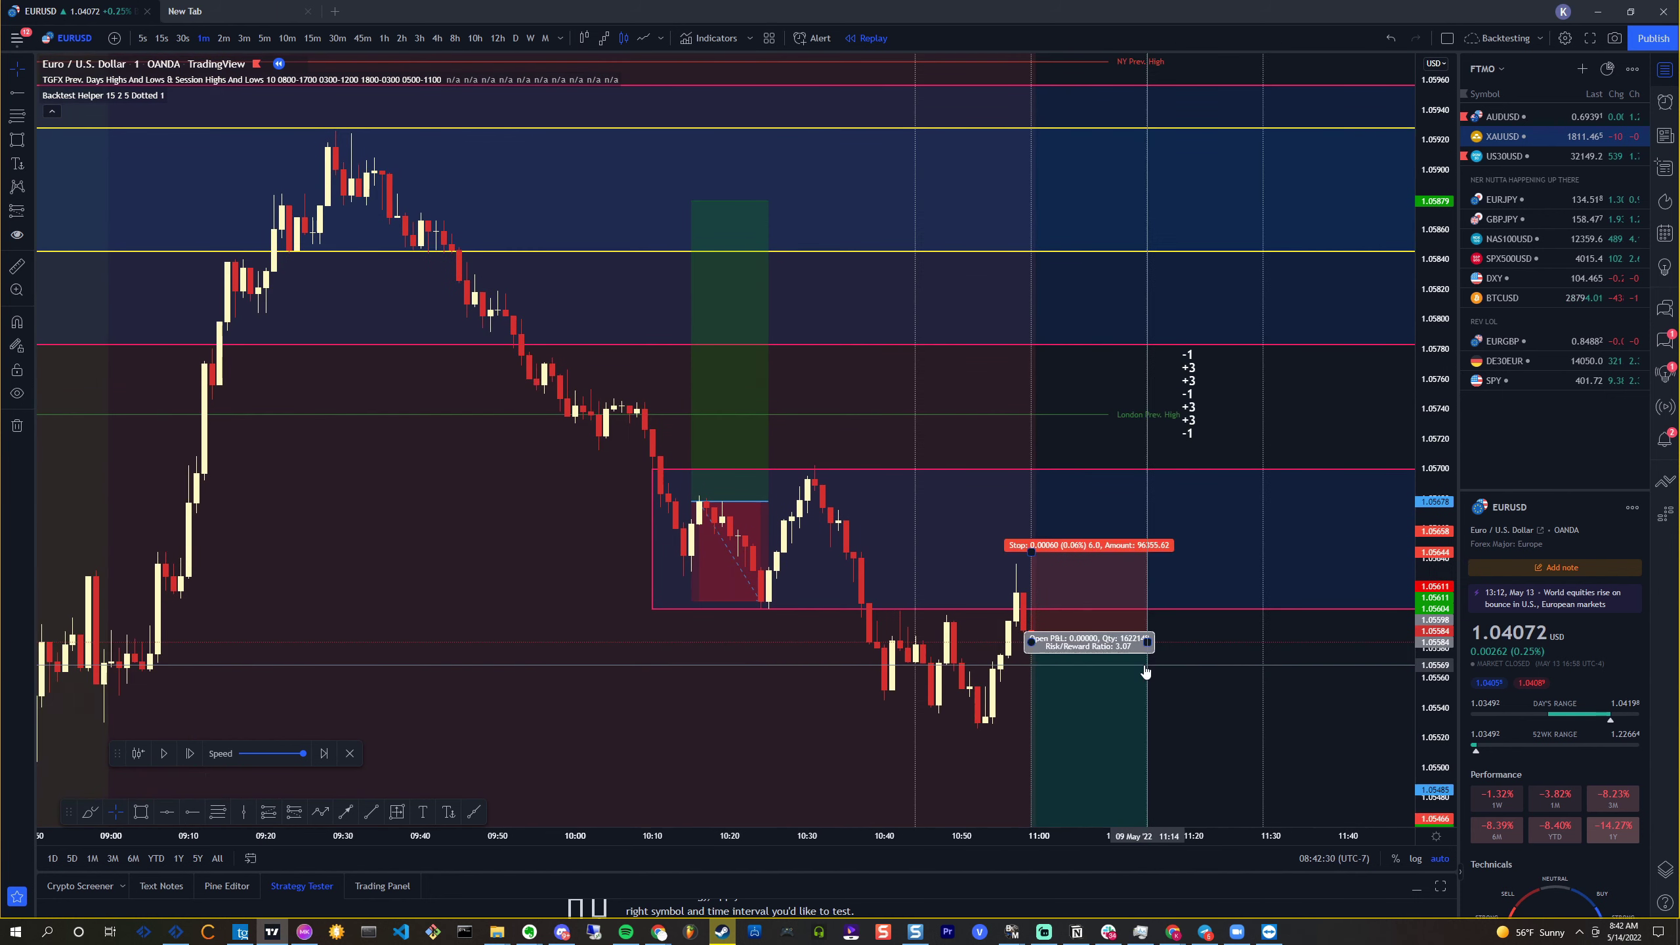
left_click(955, 744)
Advance the 1-minute replay to about 11:19, until price rises through the short position's stop
left_click(190, 753)
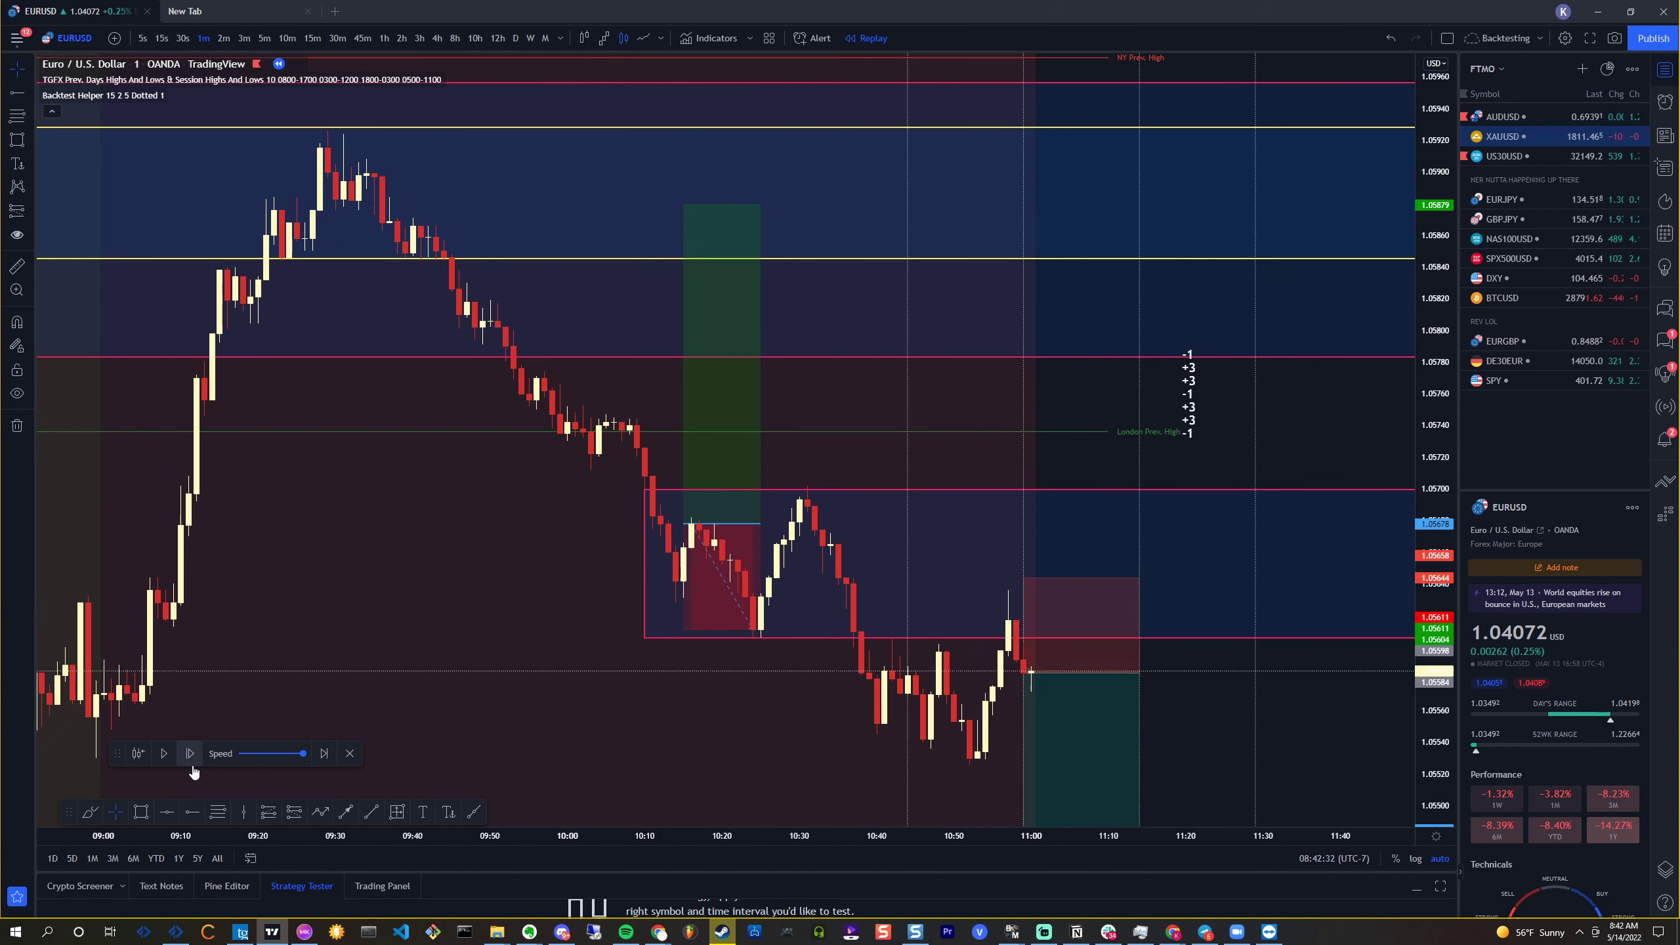
left_click(189, 754)
left_click(190, 754)
left_click(189, 754)
left_click(191, 755)
left_click(191, 755)
left_click(191, 755)
left_click(191, 755)
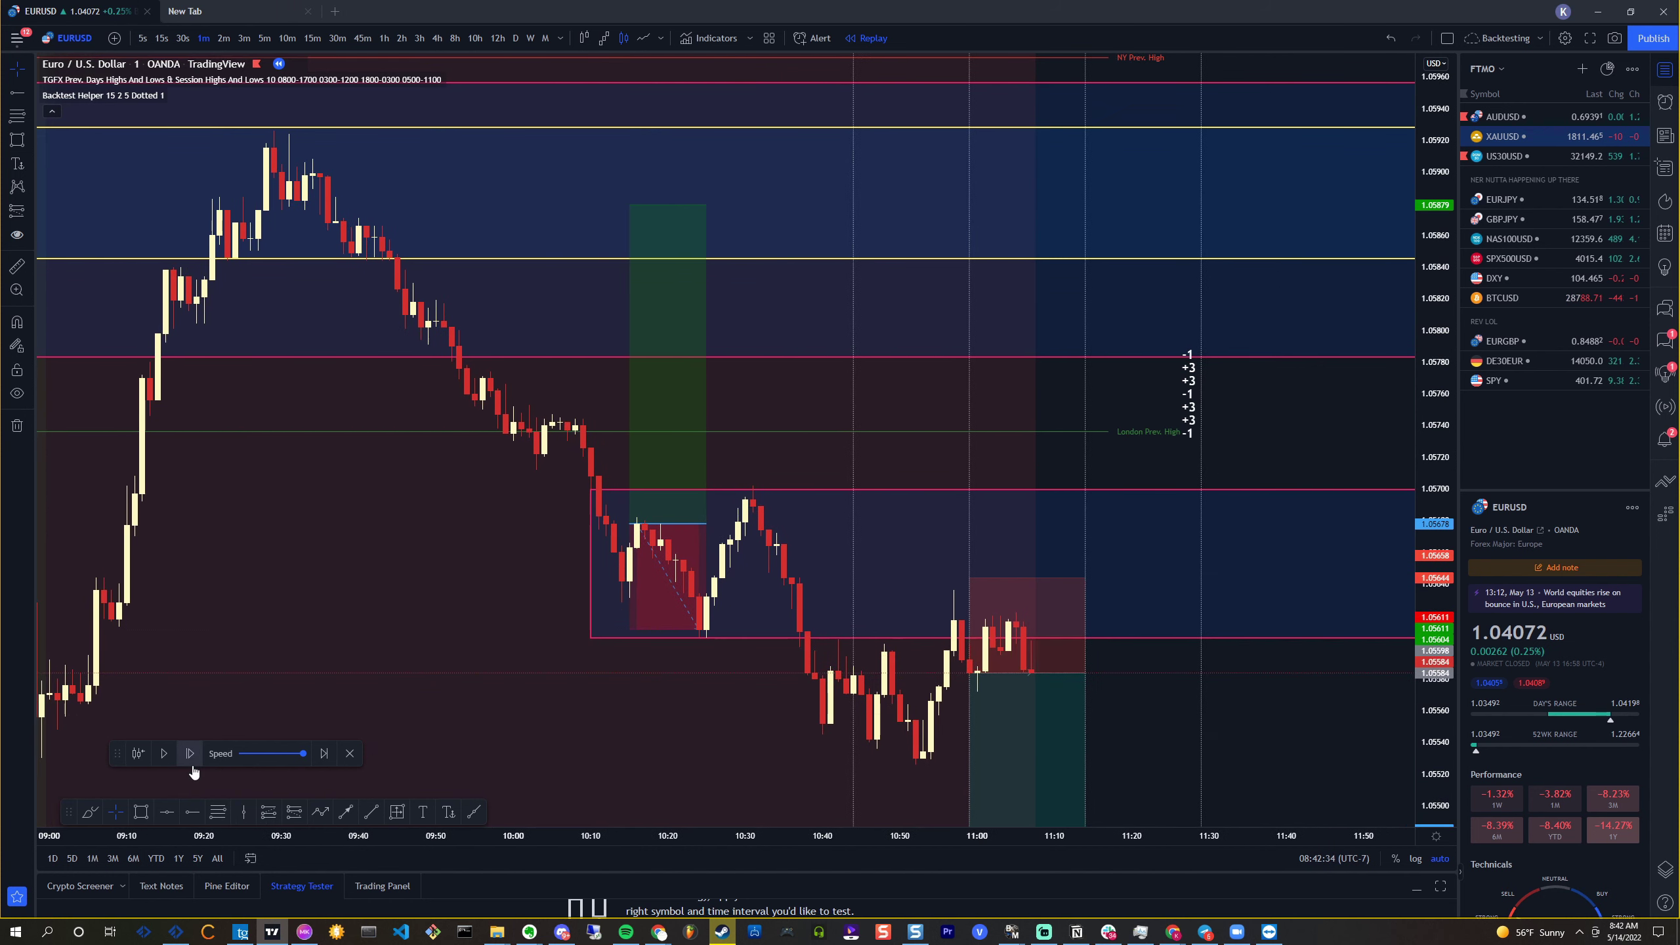
left_click(191, 755)
left_click(191, 755)
left_click(191, 755)
left_click(191, 754)
left_click(191, 755)
left_click(191, 755)
left_click(191, 755)
left_click(191, 755)
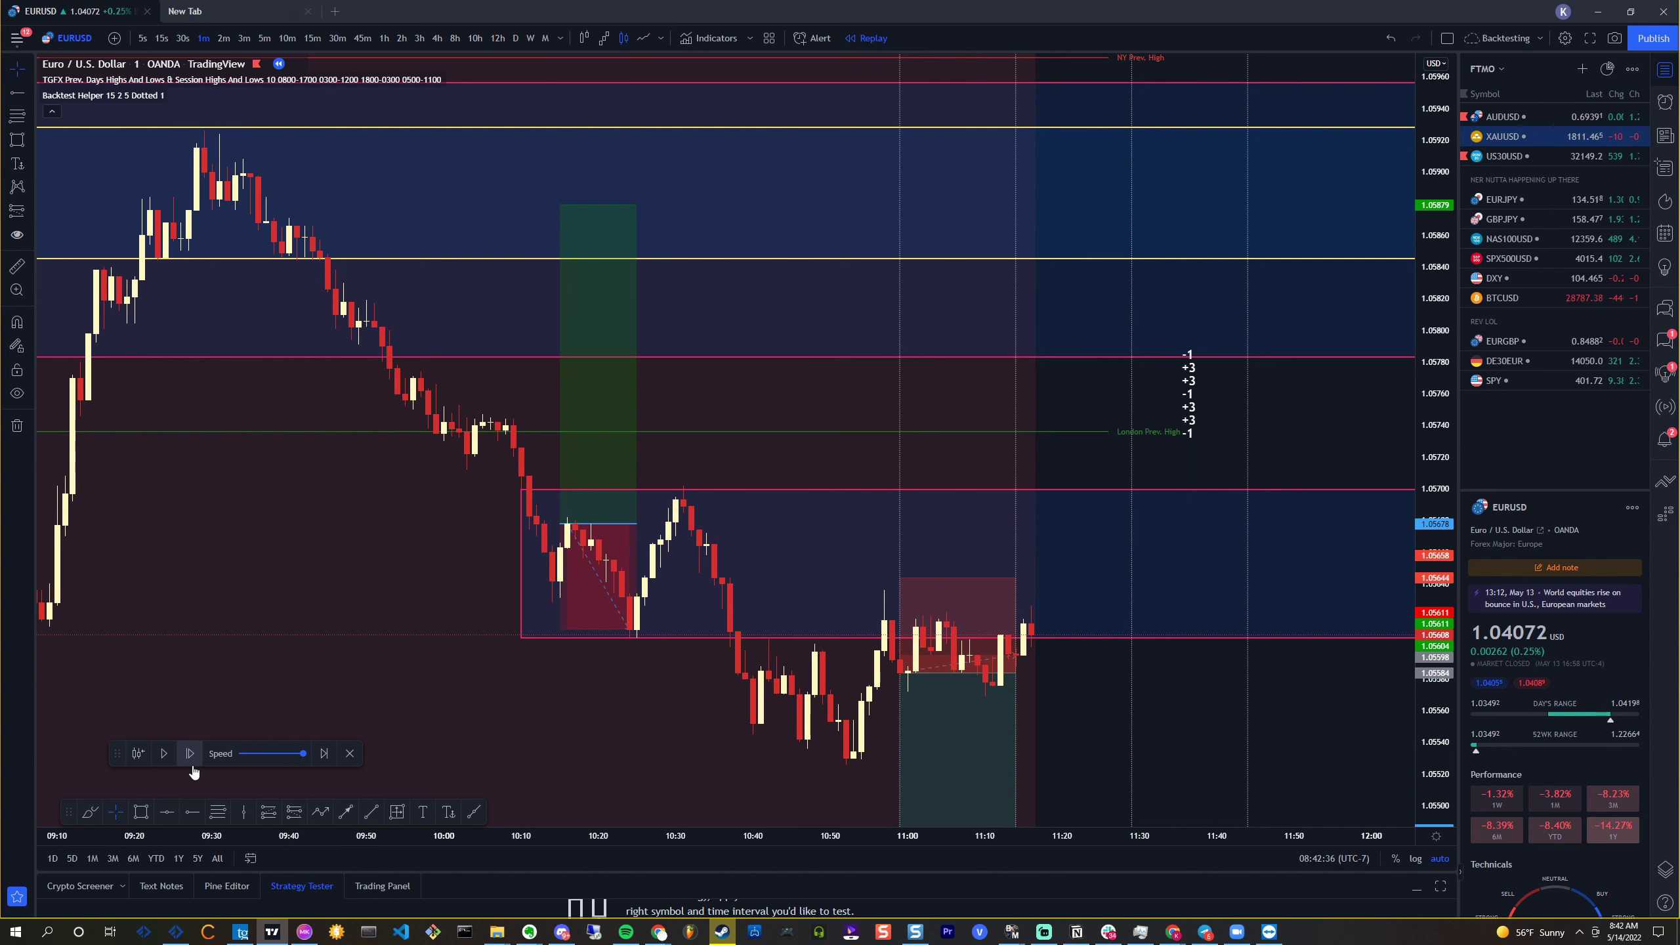
left_click(191, 755)
left_click(191, 755)
left_click(191, 755)
left_click(191, 755)
Add -1, a dashed separator line and the total 8R to the end of the anchored results text
double_click(1208, 375)
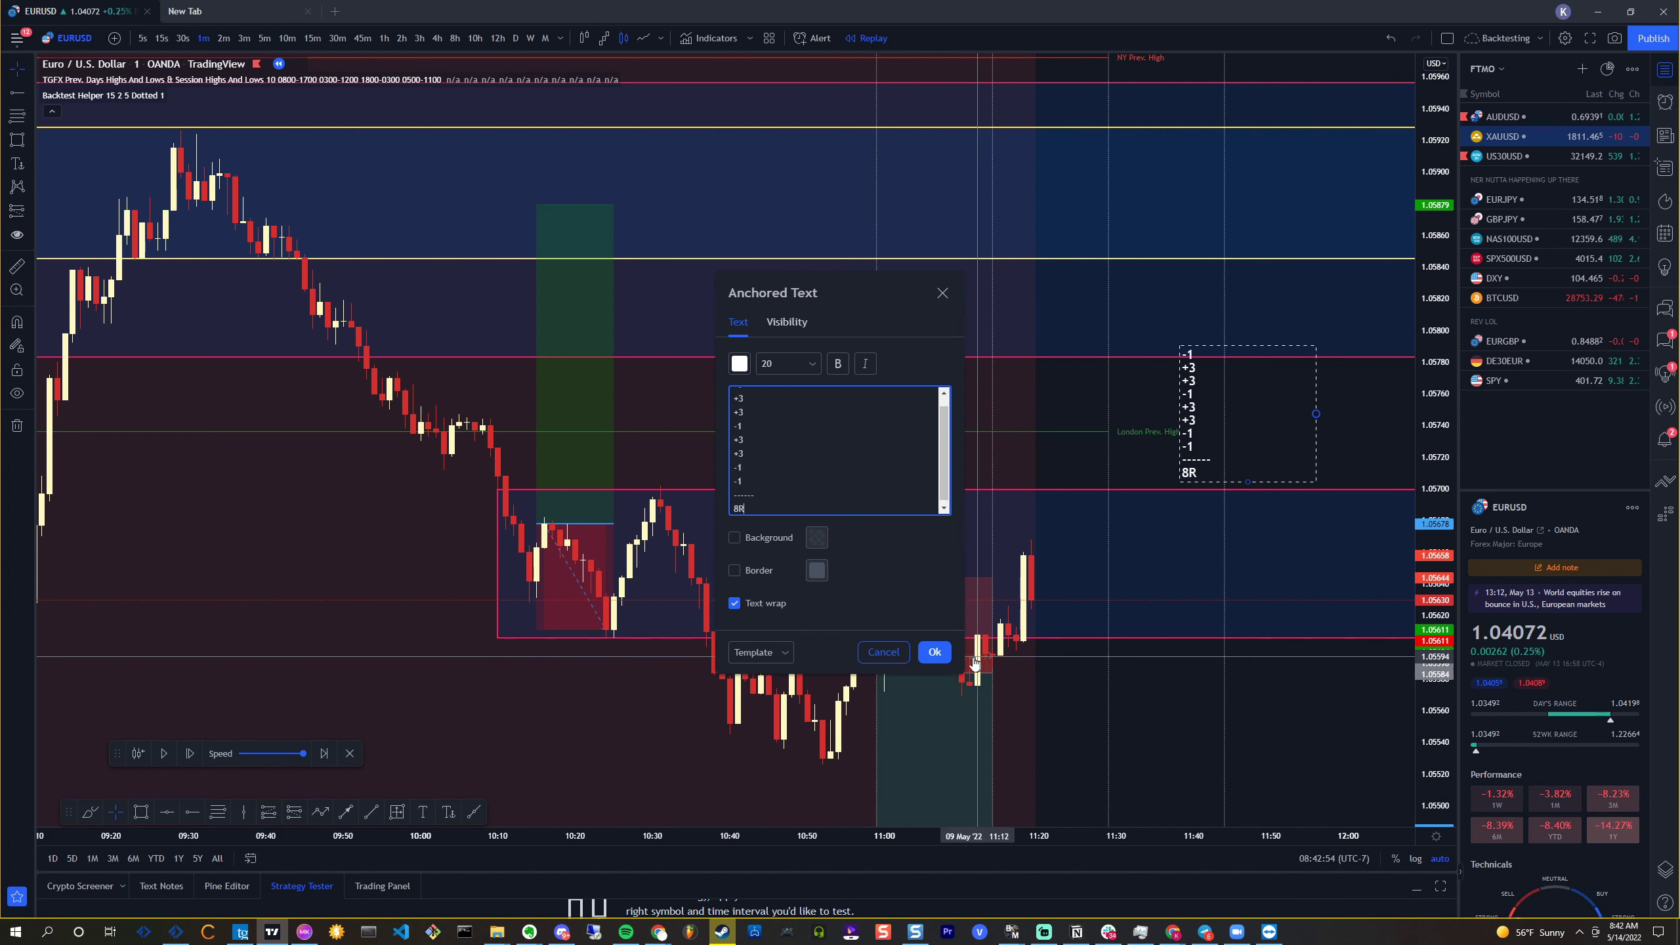
key("Escape")
Try extending the target of the 08:35 long position up to about 1.05856, and undo the change
scroll(839, 437, "down", 5)
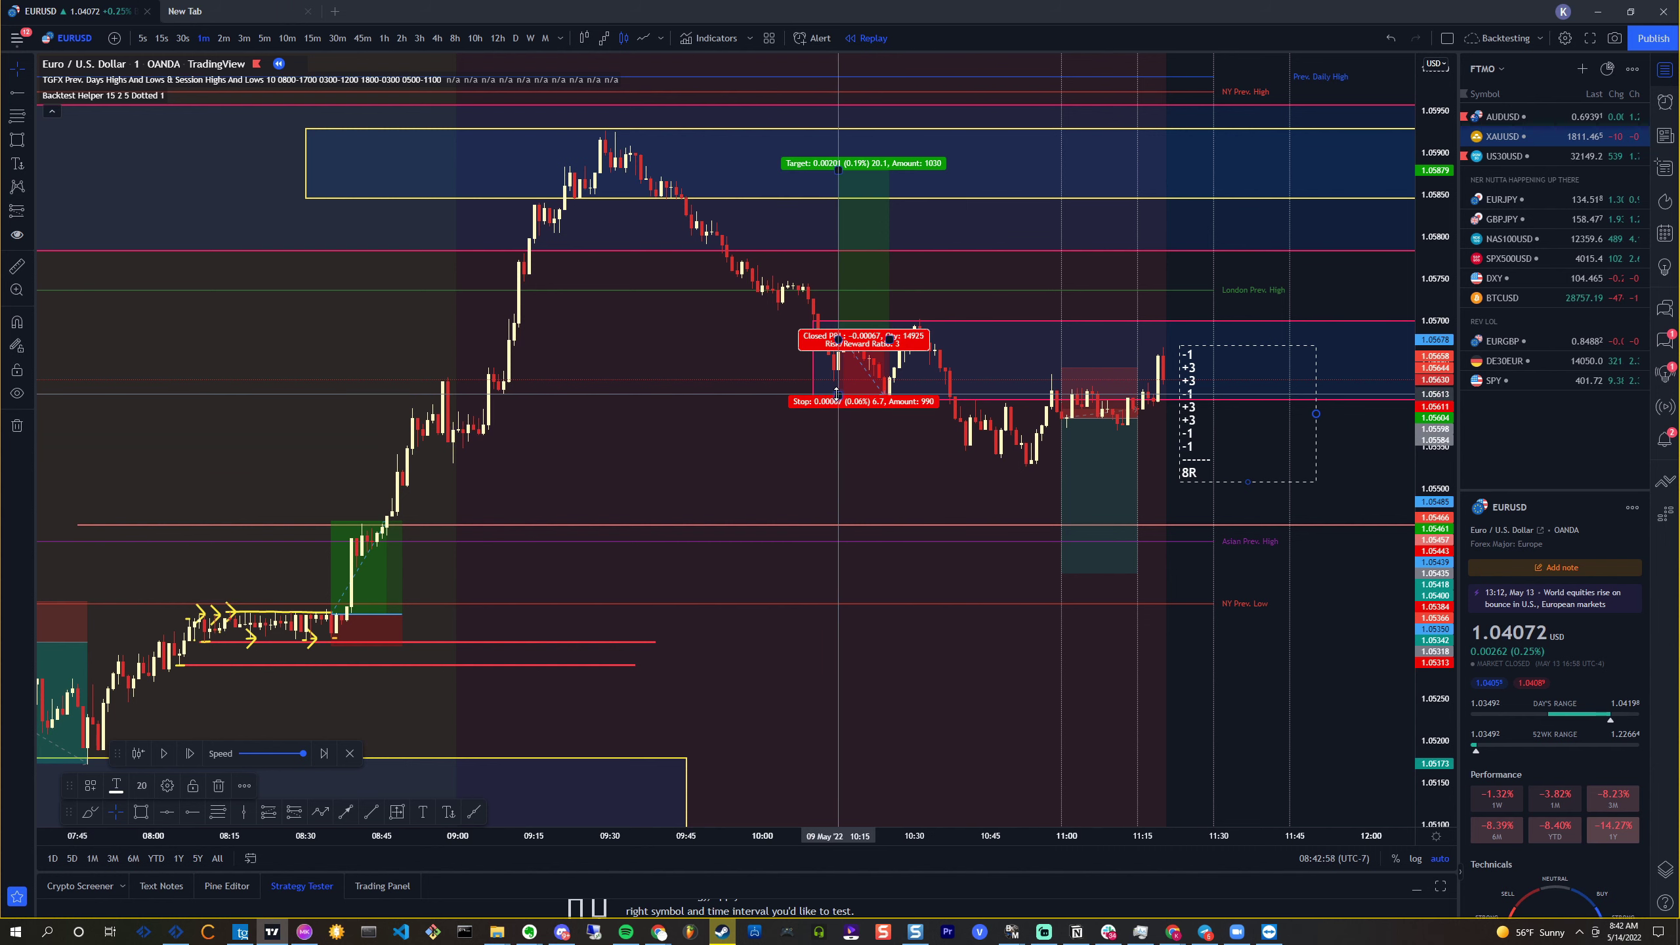
scroll(791, 505, "up", 2)
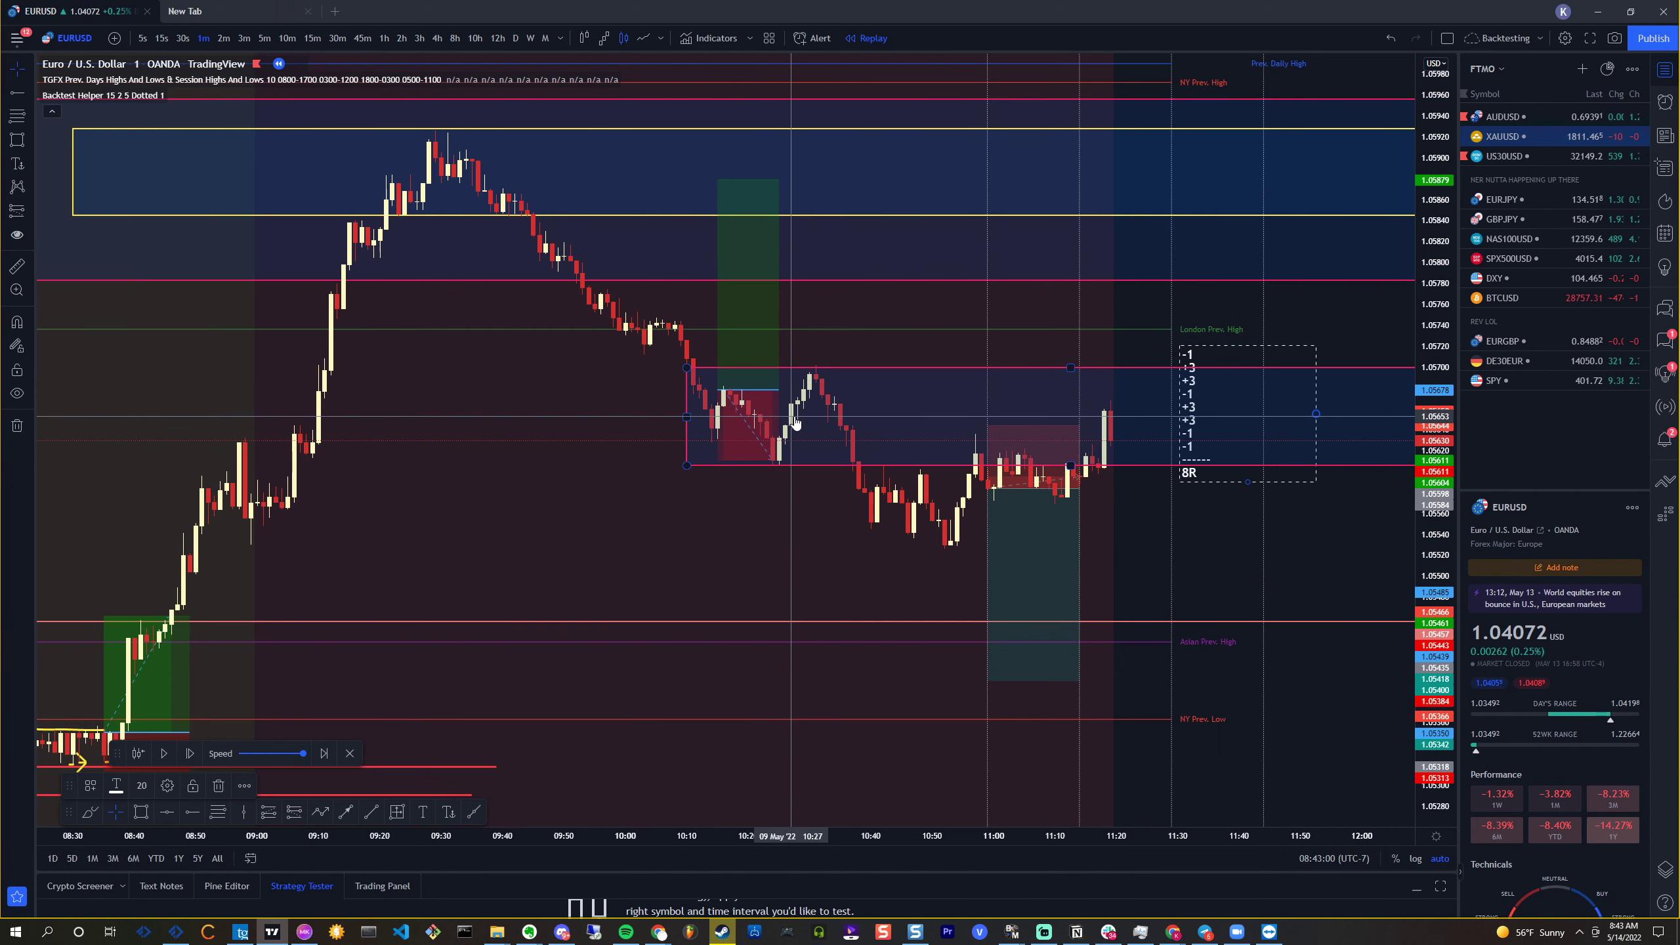
scroll(782, 521, "down", 3)
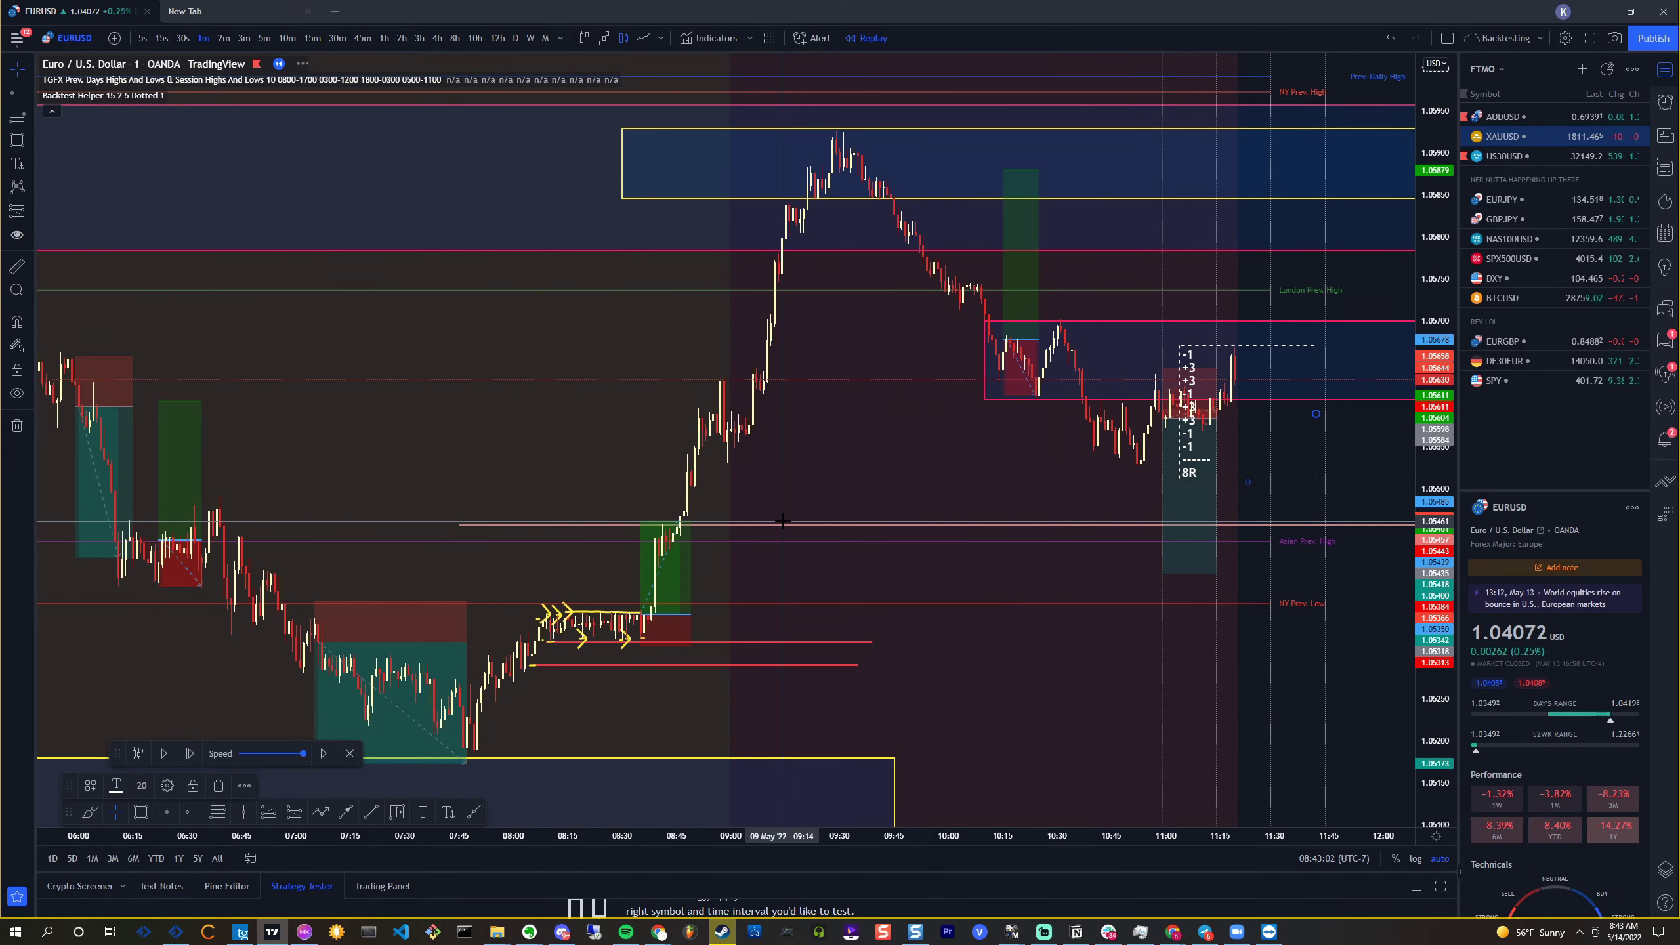
left_click(665, 530)
left_click_drag(661, 523, 662, 190)
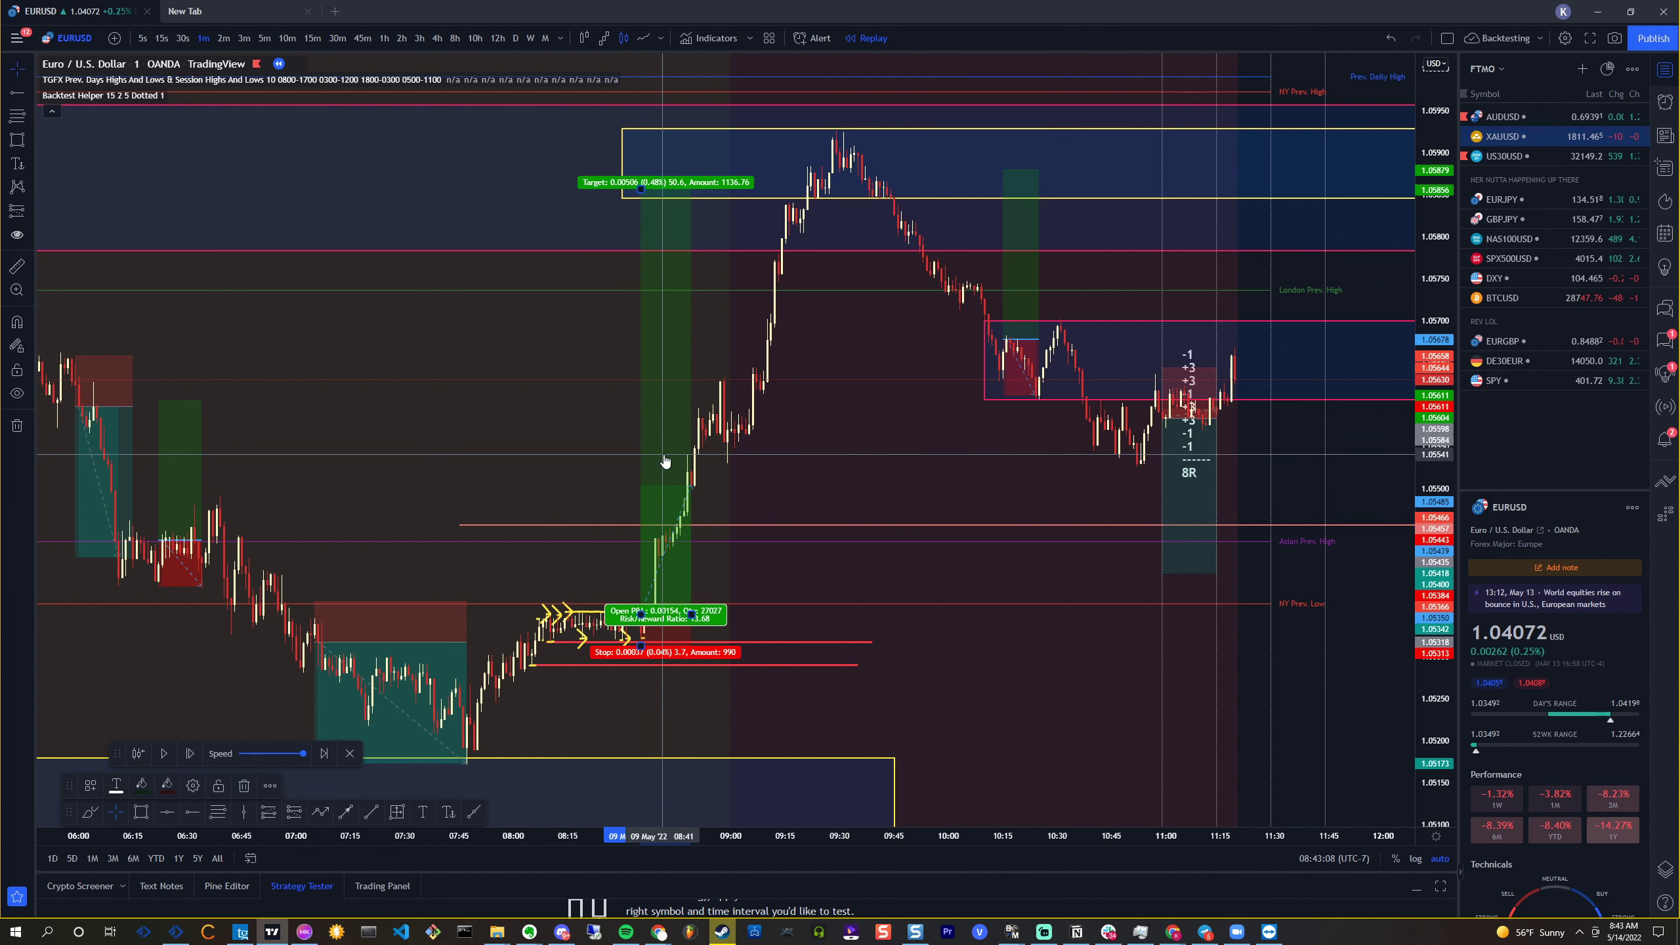
key("ctrl+z")
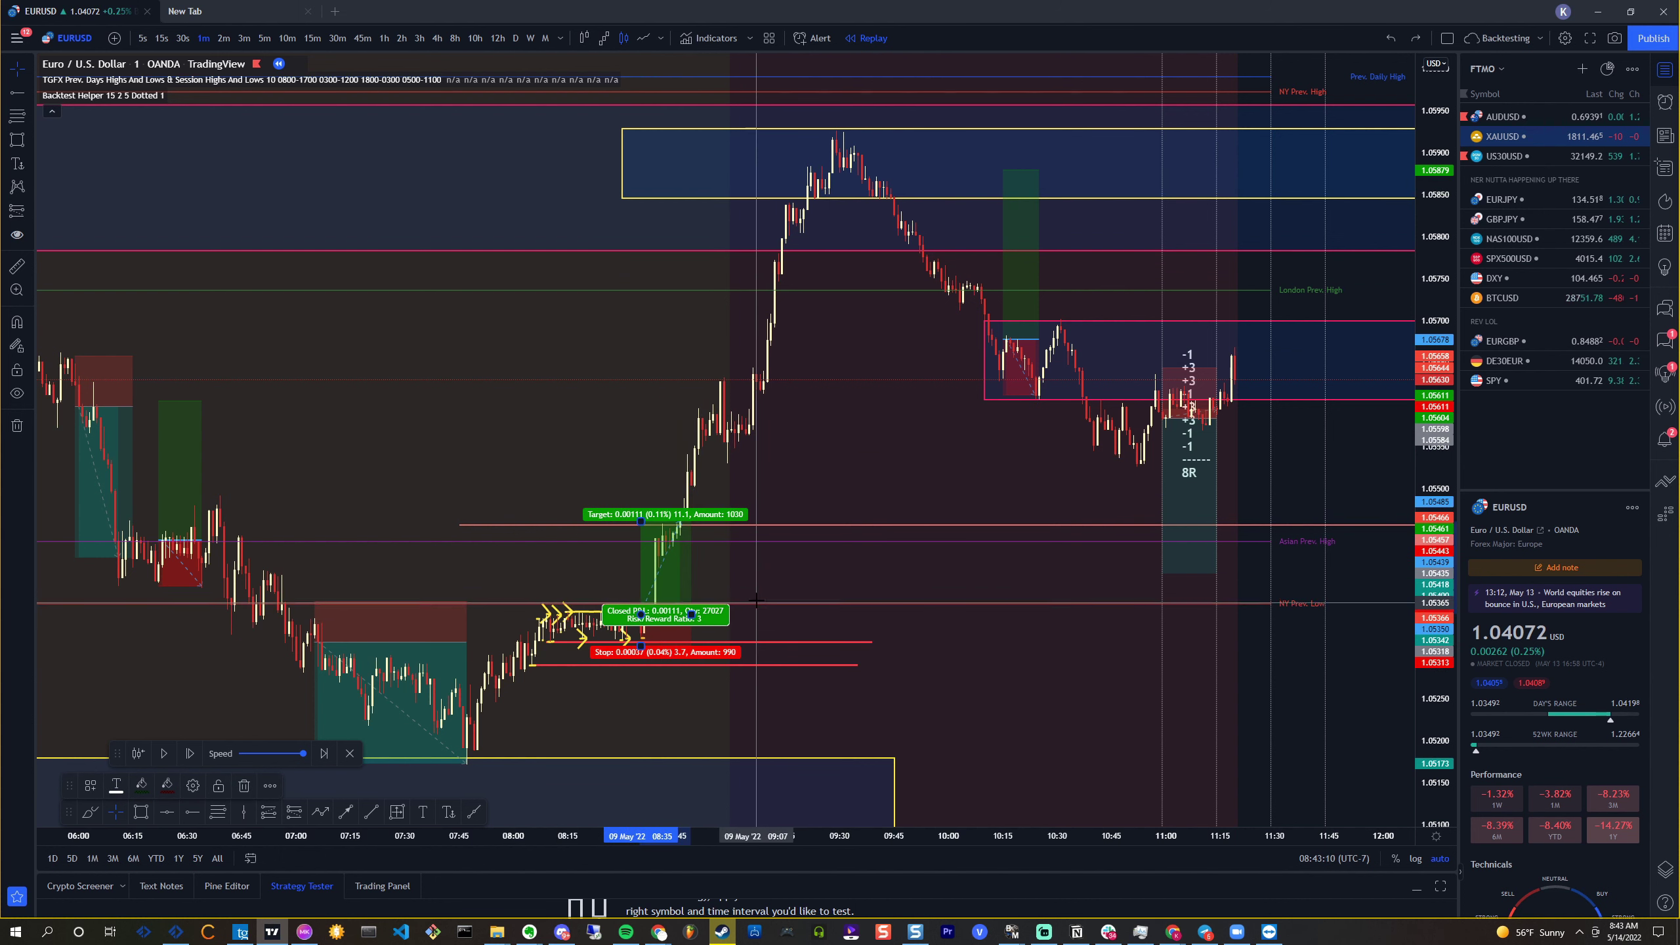
left_click_drag(641, 685, 908, 685)
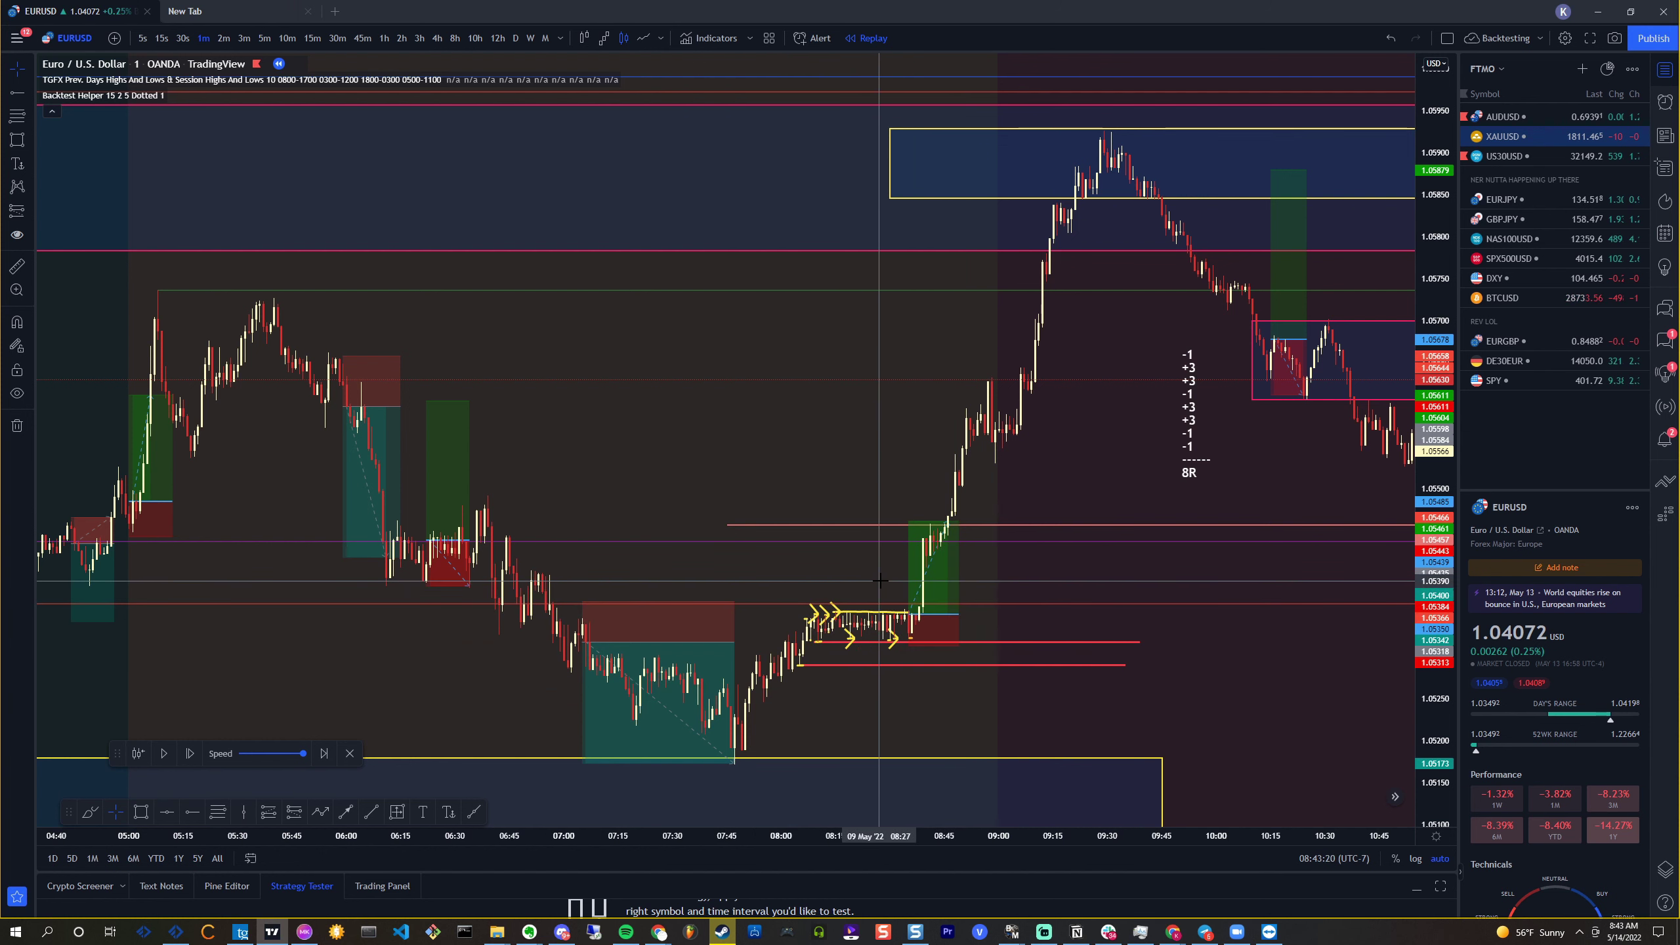
left_click_drag(1068, 457, 690, 453)
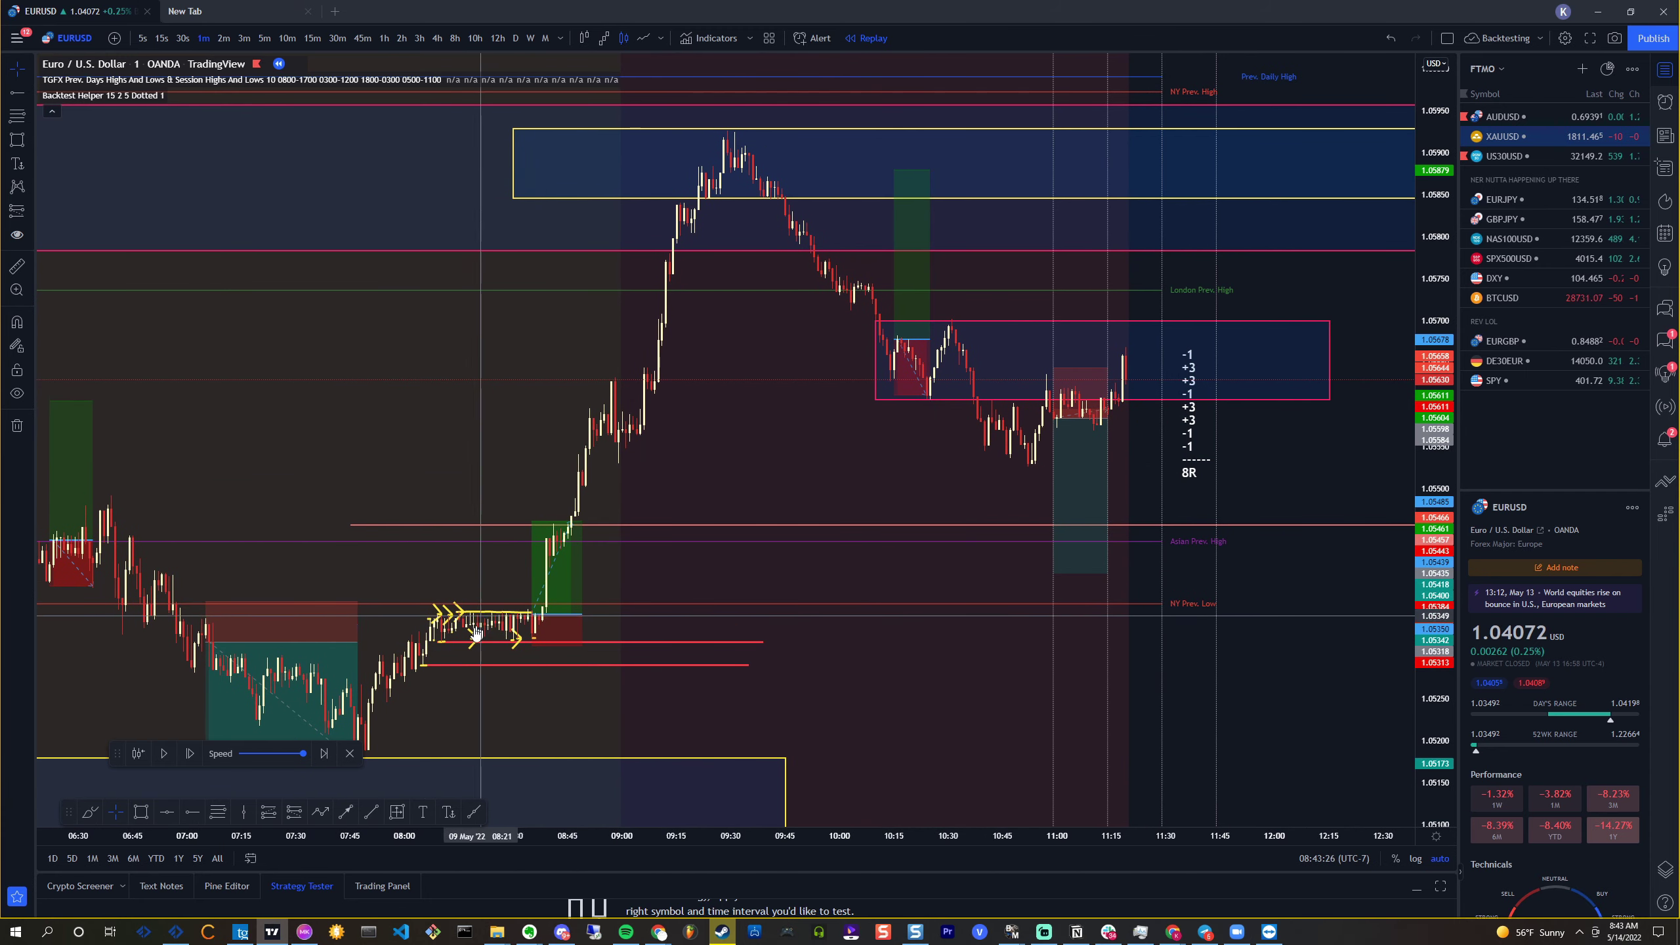
scroll(455, 622, "down", 2)
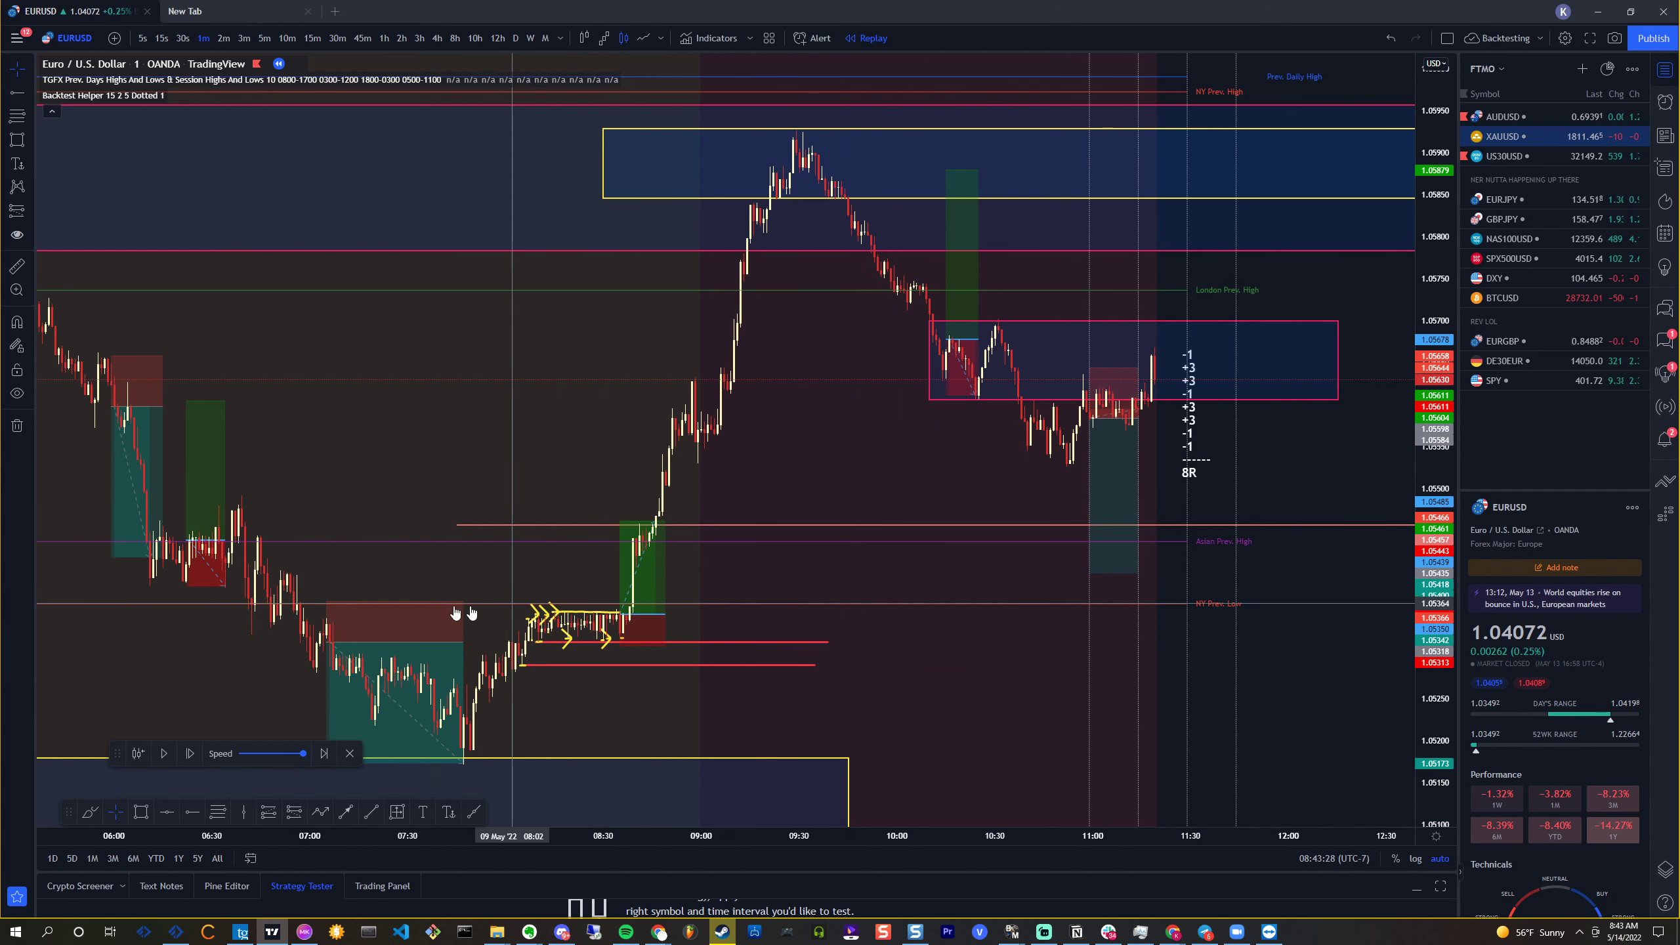